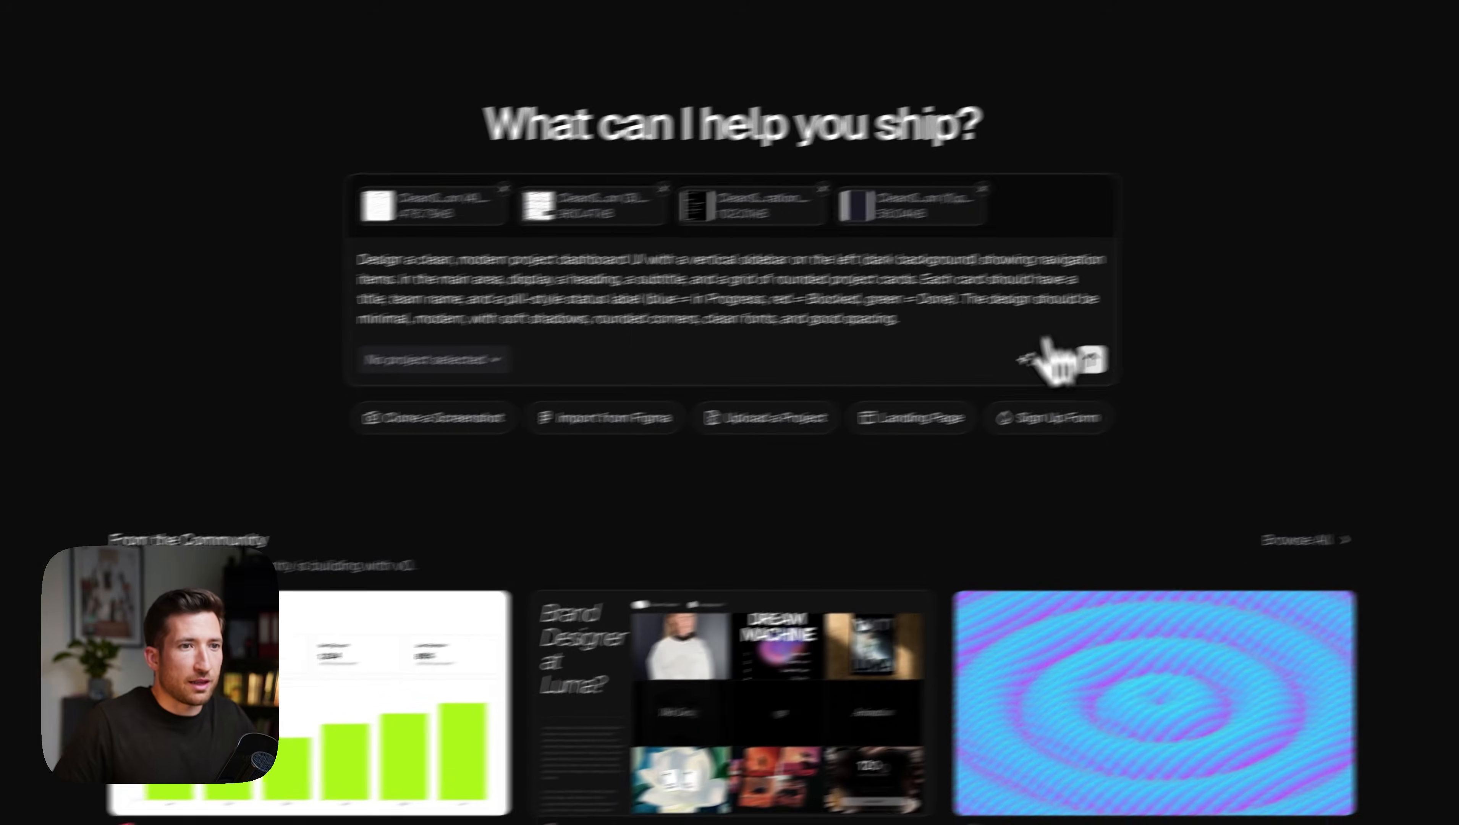
- Submit the project dashboard UI design prompt with its attached reference images in v0
{"action": "left_click", "coordinate": [980, 382]}
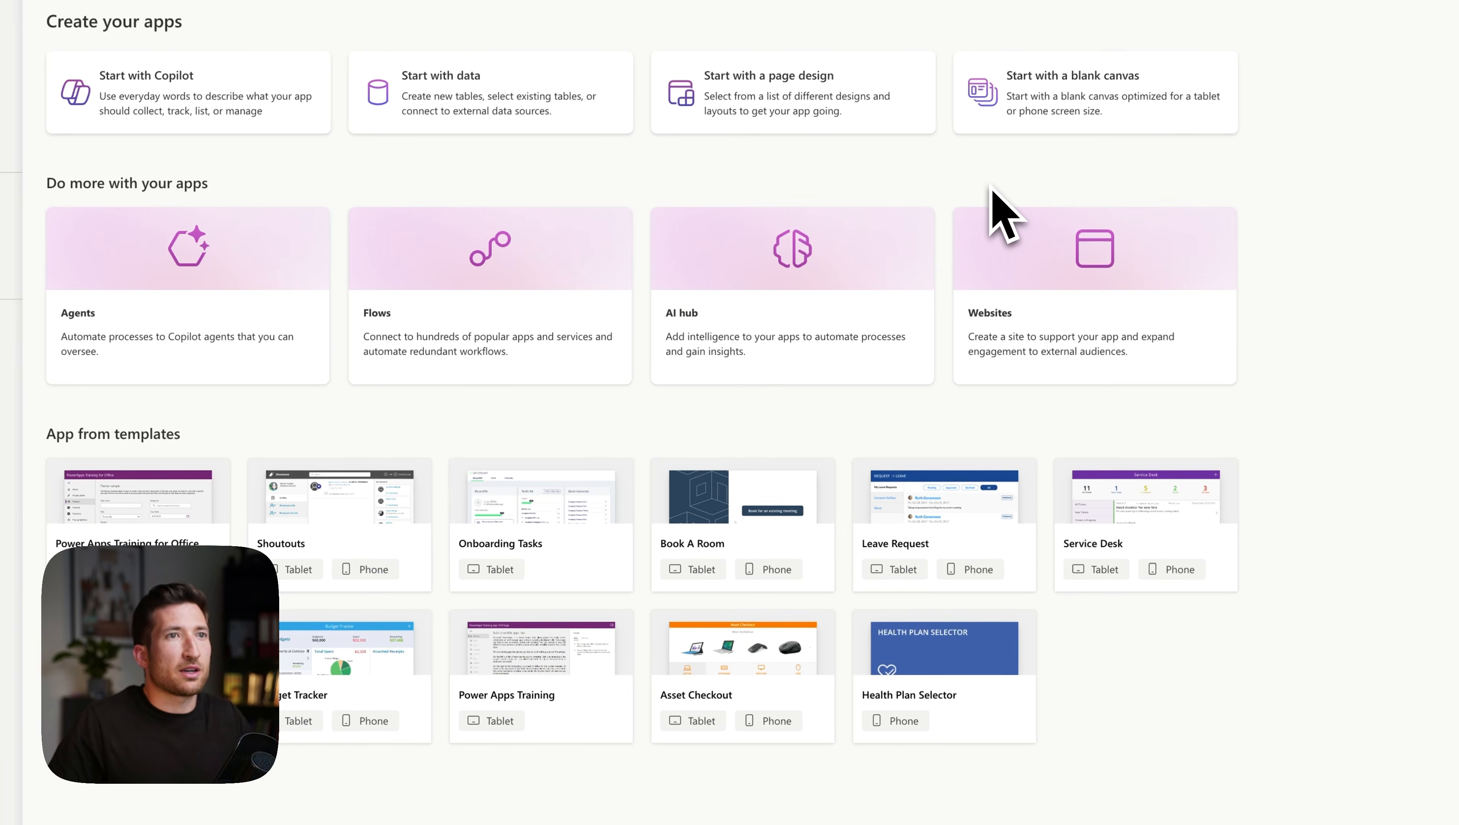
- Create a new app from a blank canvas in Power Apps
{"action": "left_click", "coordinate": [1098, 139]}
{"action": "left_click", "coordinate": [731, 508]}
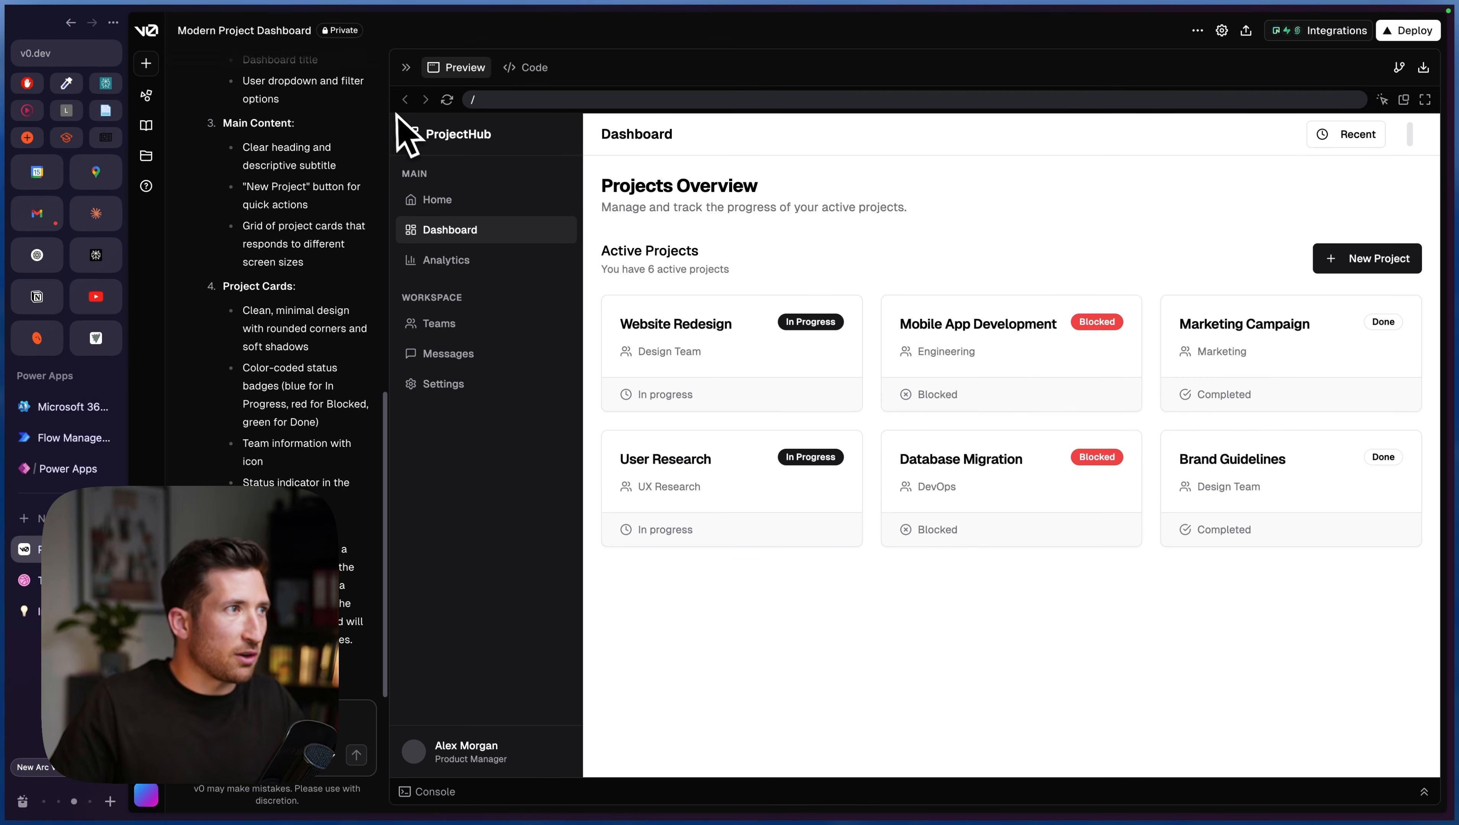
- Capture a screenshot of the generated ProjectHub dashboard preview in v0, including its sidebar and project cards
{"action": "key", "text": "super+shift+4"}
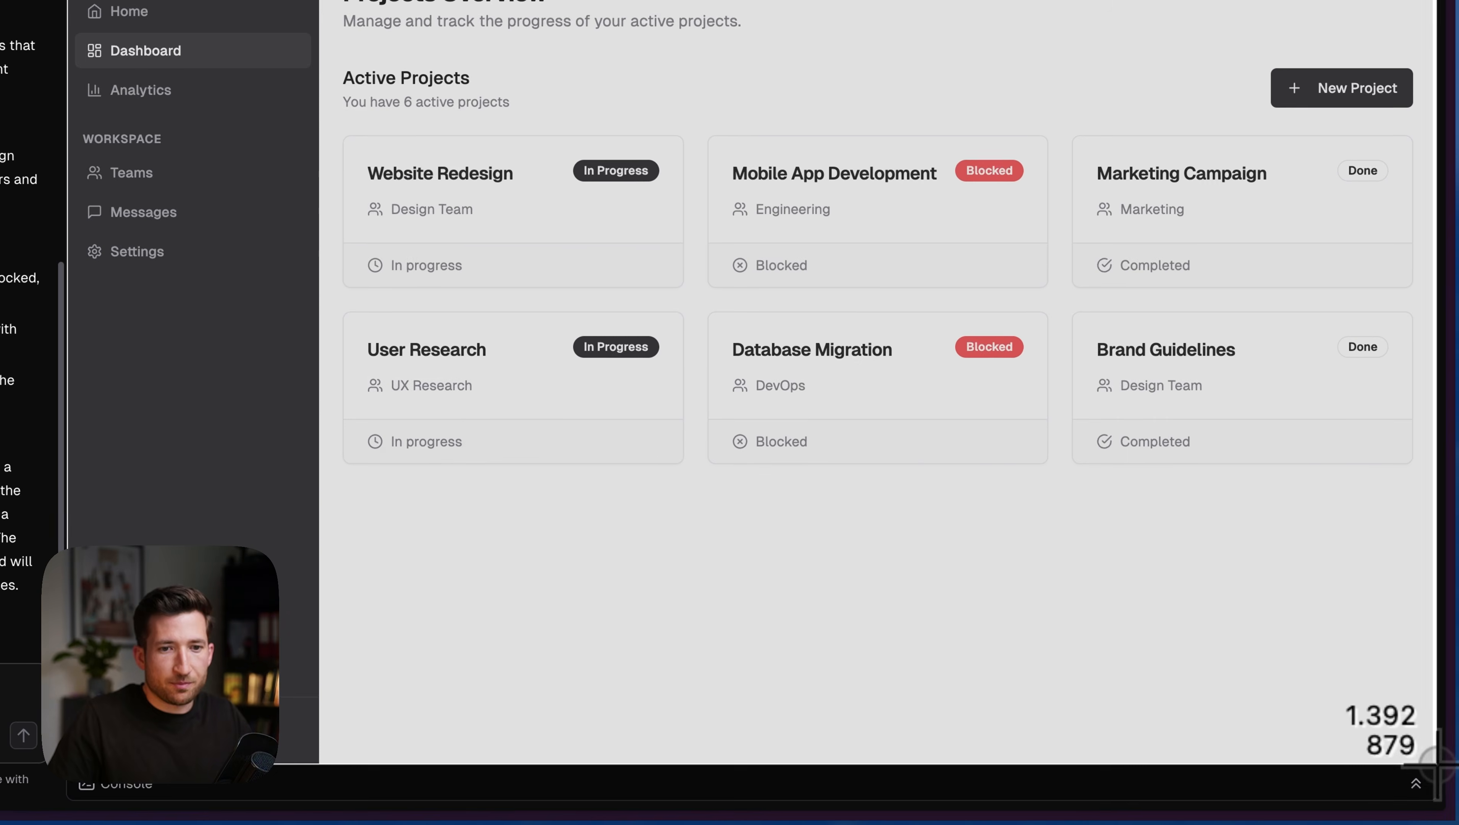
{"action": "left_click_drag", "start_coordinate": [1439, 764], "coordinate": [1436, 764]}
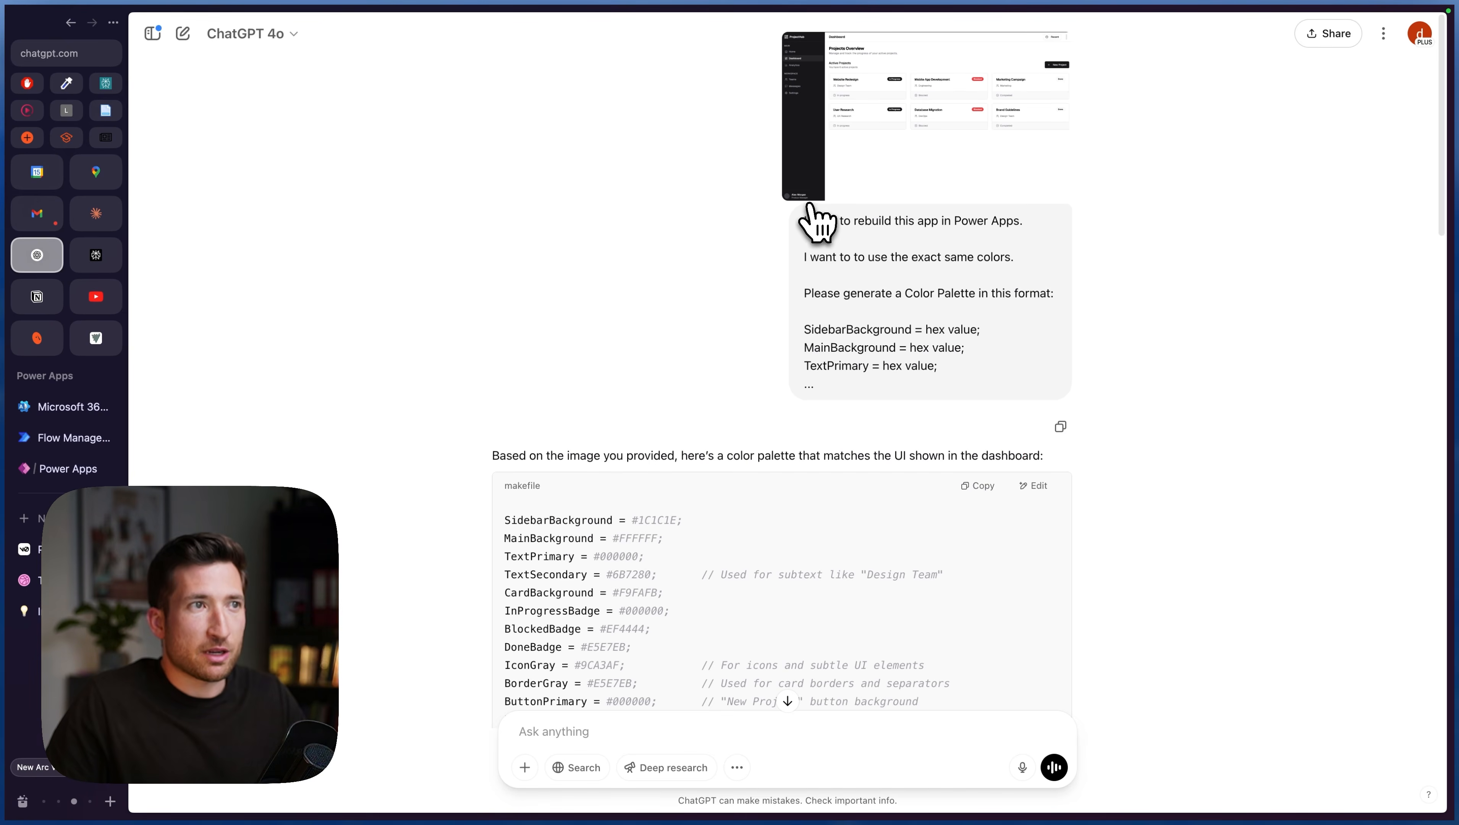
- Enlarge the dashboard screenshot attached to the color palette request in ChatGPT and close it again
{"action": "left_click", "coordinate": [922, 186]}
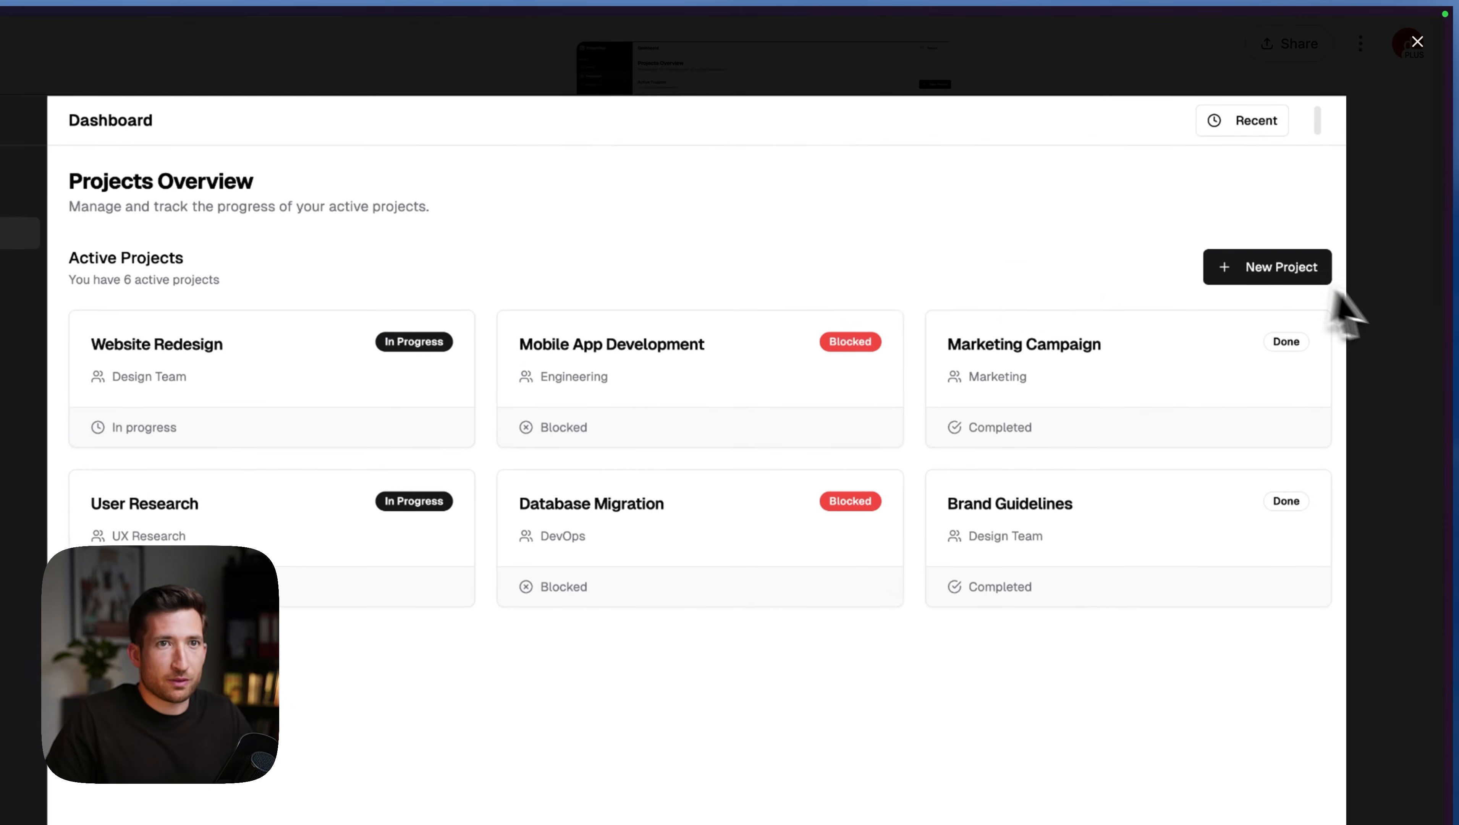
{"action": "left_click", "coordinate": [1346, 306]}
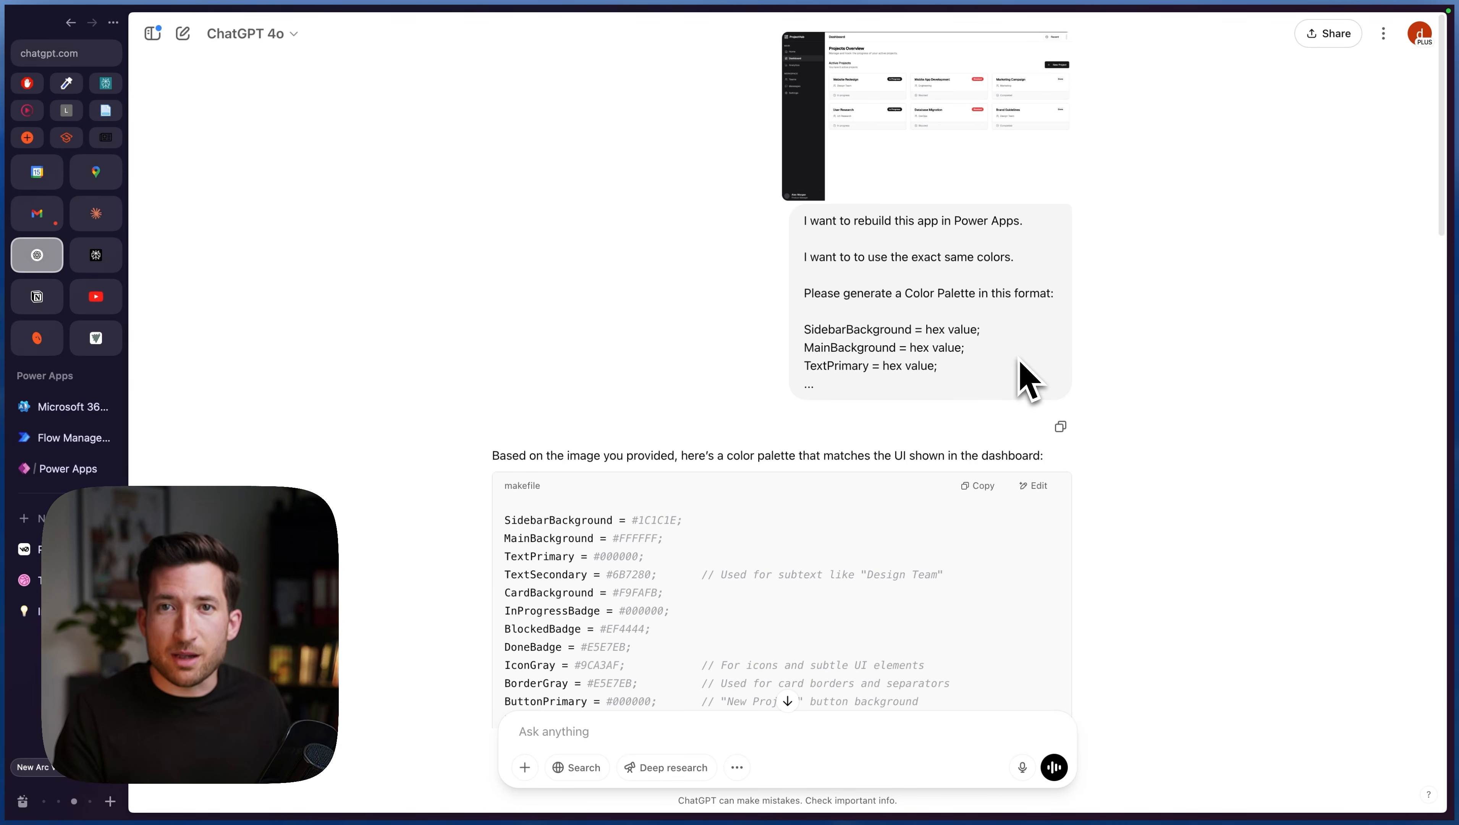
- Copy the RGBA version of the color palette, SidebarBackground through ButtonText, from the ChatGPT reply
{"action": "scroll", "coordinate": [998, 420], "scroll_direction": "down", "scroll_amount": 2}
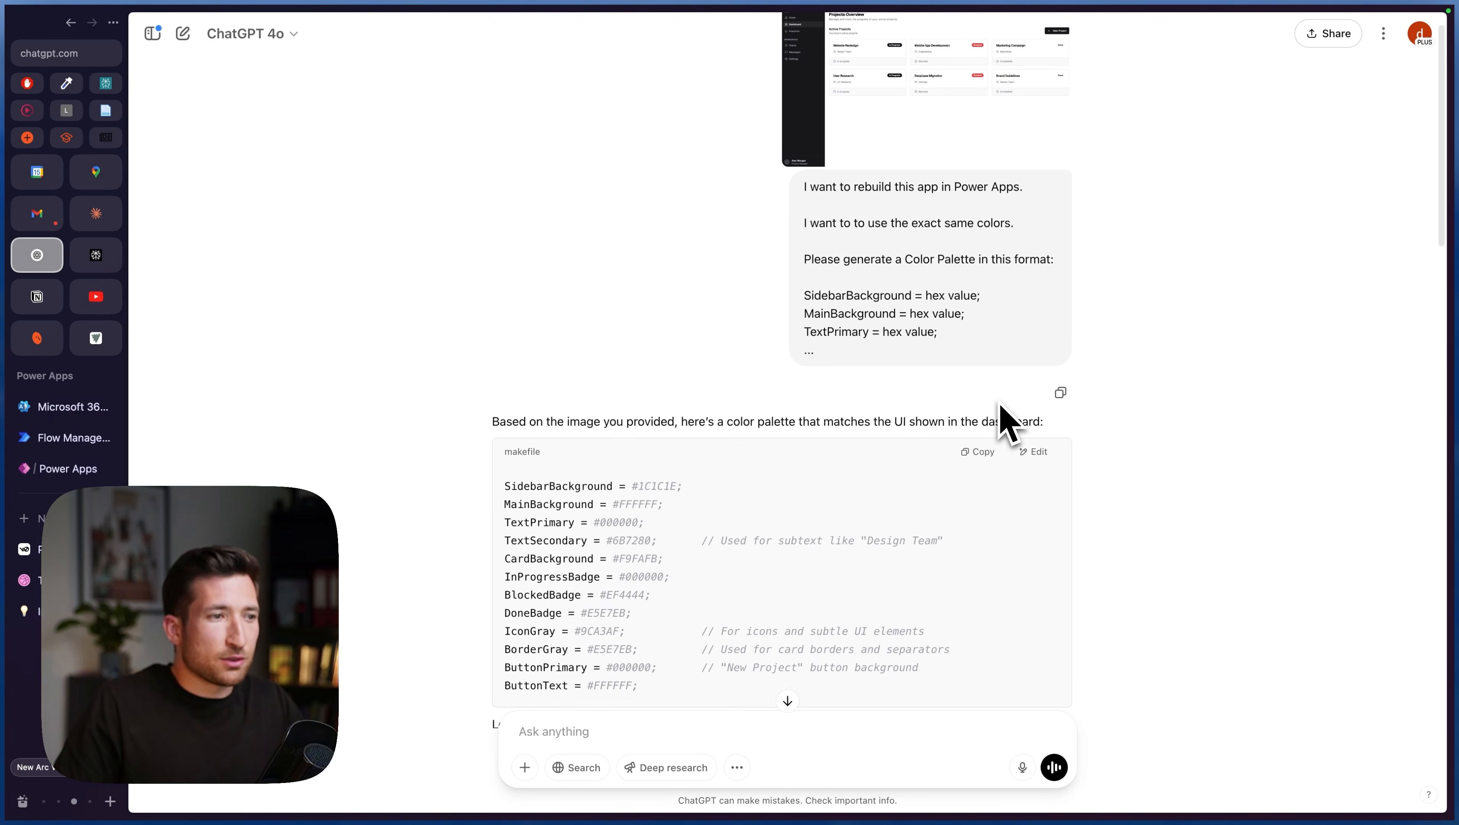
{"action": "scroll", "coordinate": [924, 431], "scroll_direction": "down", "scroll_amount": 1}
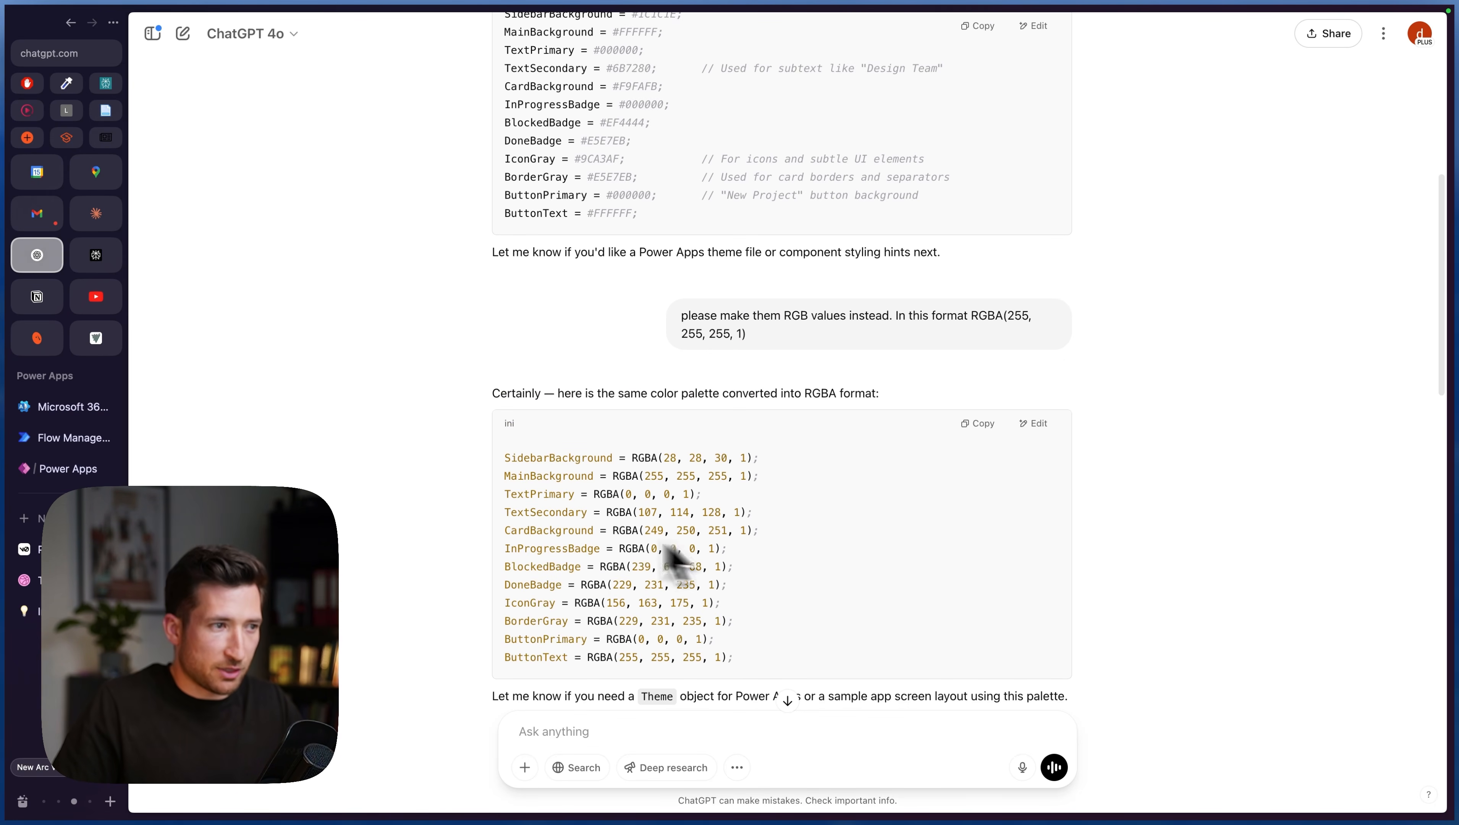
{"action": "left_click_drag", "start_coordinate": [506, 458], "coordinate": [748, 654]}
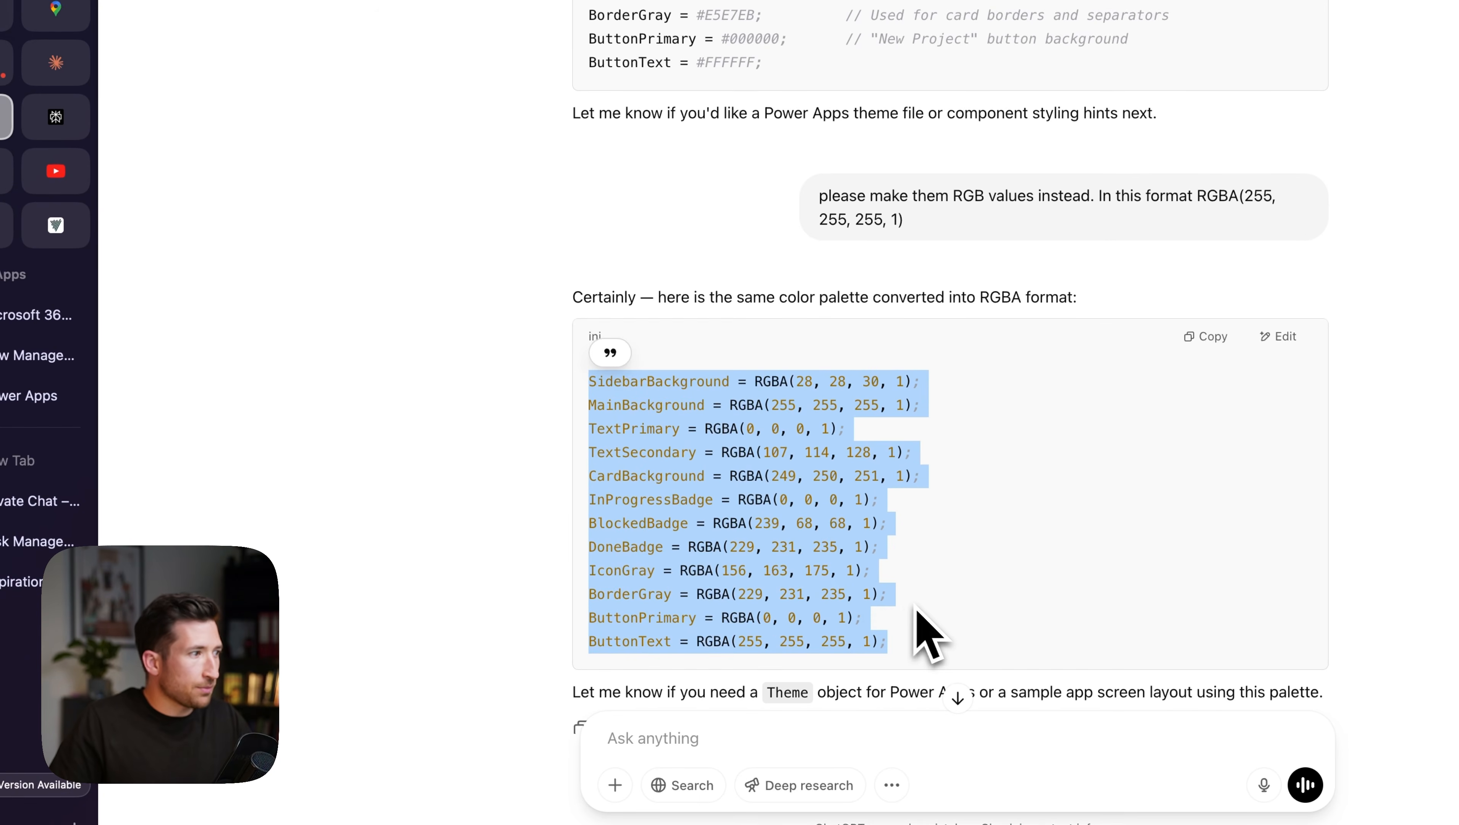
- Switch to Power Apps and paste the copied RGBA color palette into the App object's Formulas property
{"action": "left_click", "coordinate": [28, 399]}
{"action": "left_click", "coordinate": [1164, 467]}
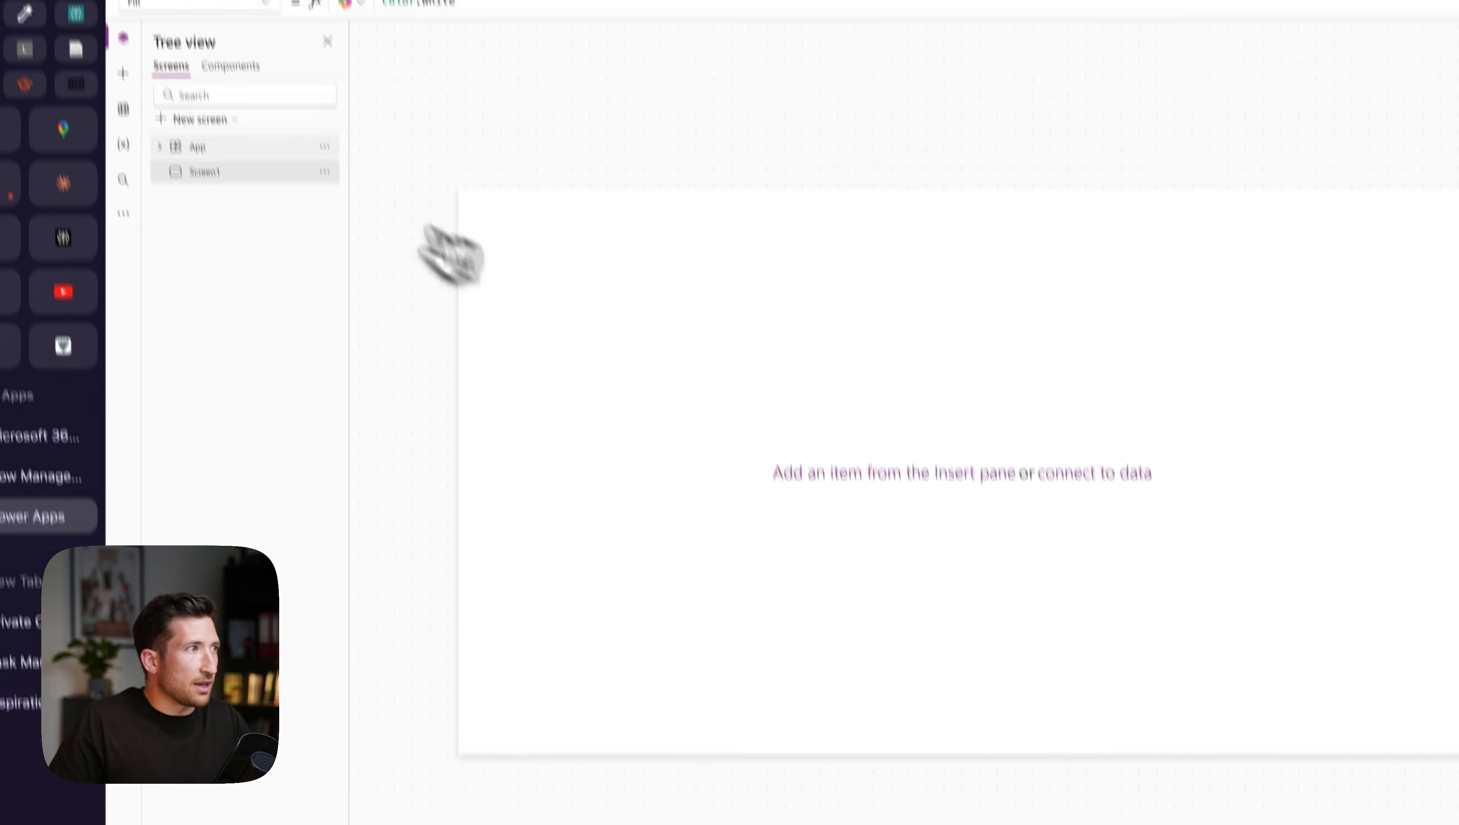
{"action": "left_click", "coordinate": [280, 63]}
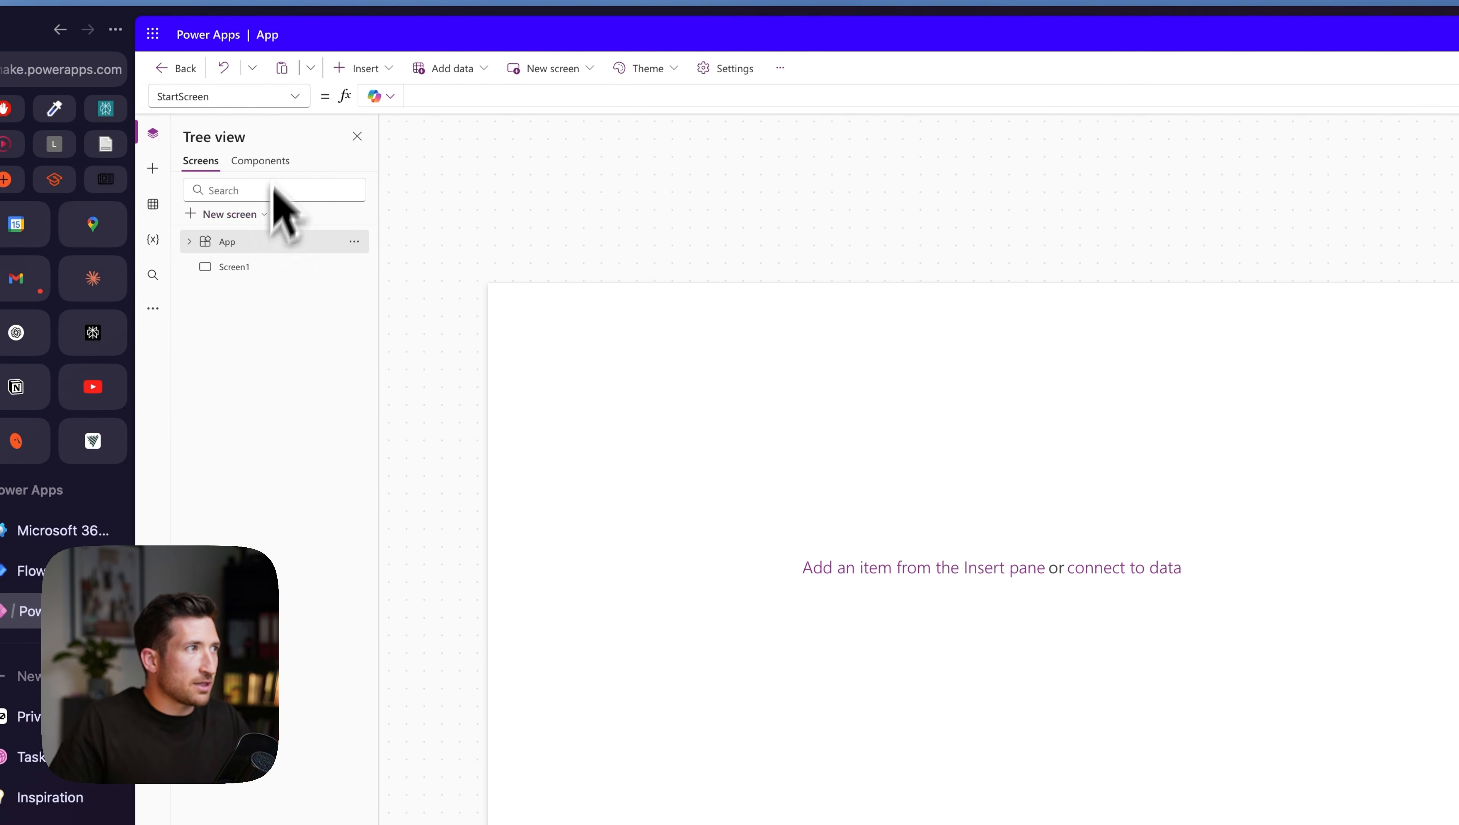
{"action": "left_click", "coordinate": [295, 97]}
{"action": "left_click", "coordinate": [194, 199]}
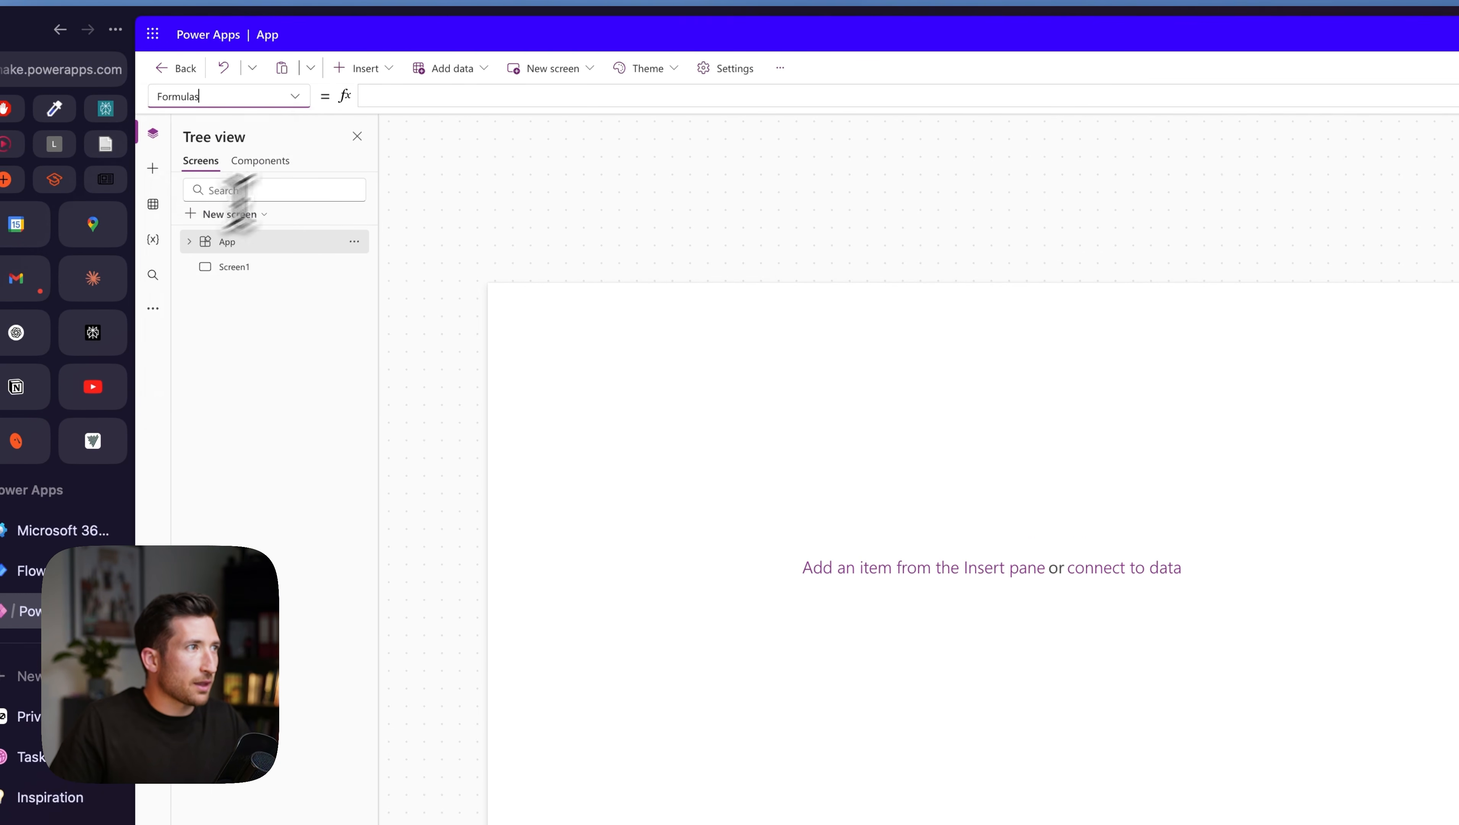
{"action": "left_click_drag", "start_coordinate": [613, 108], "coordinate": [613, 222]}
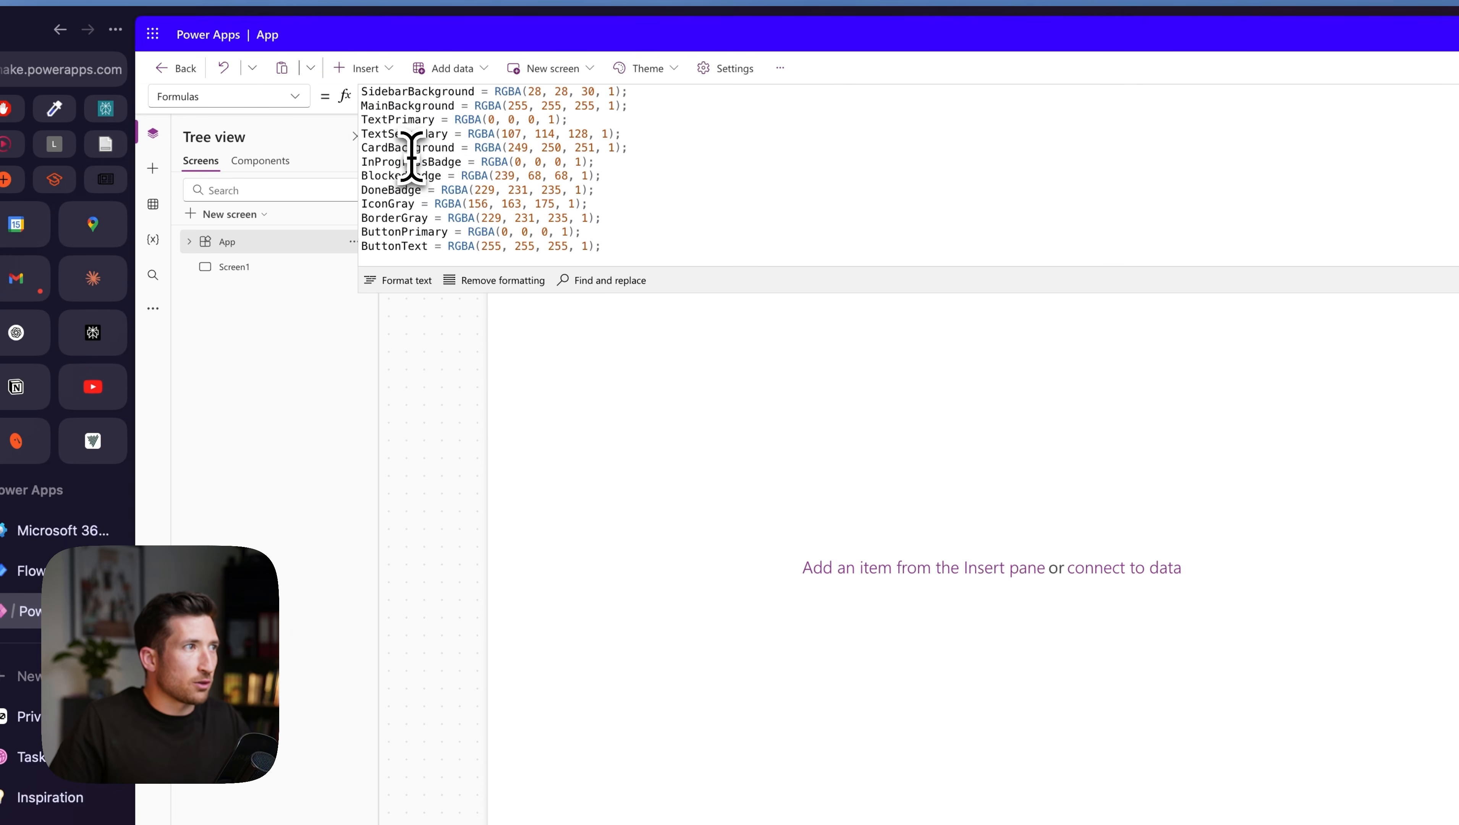
{"action": "left_click", "coordinate": [404, 246]}
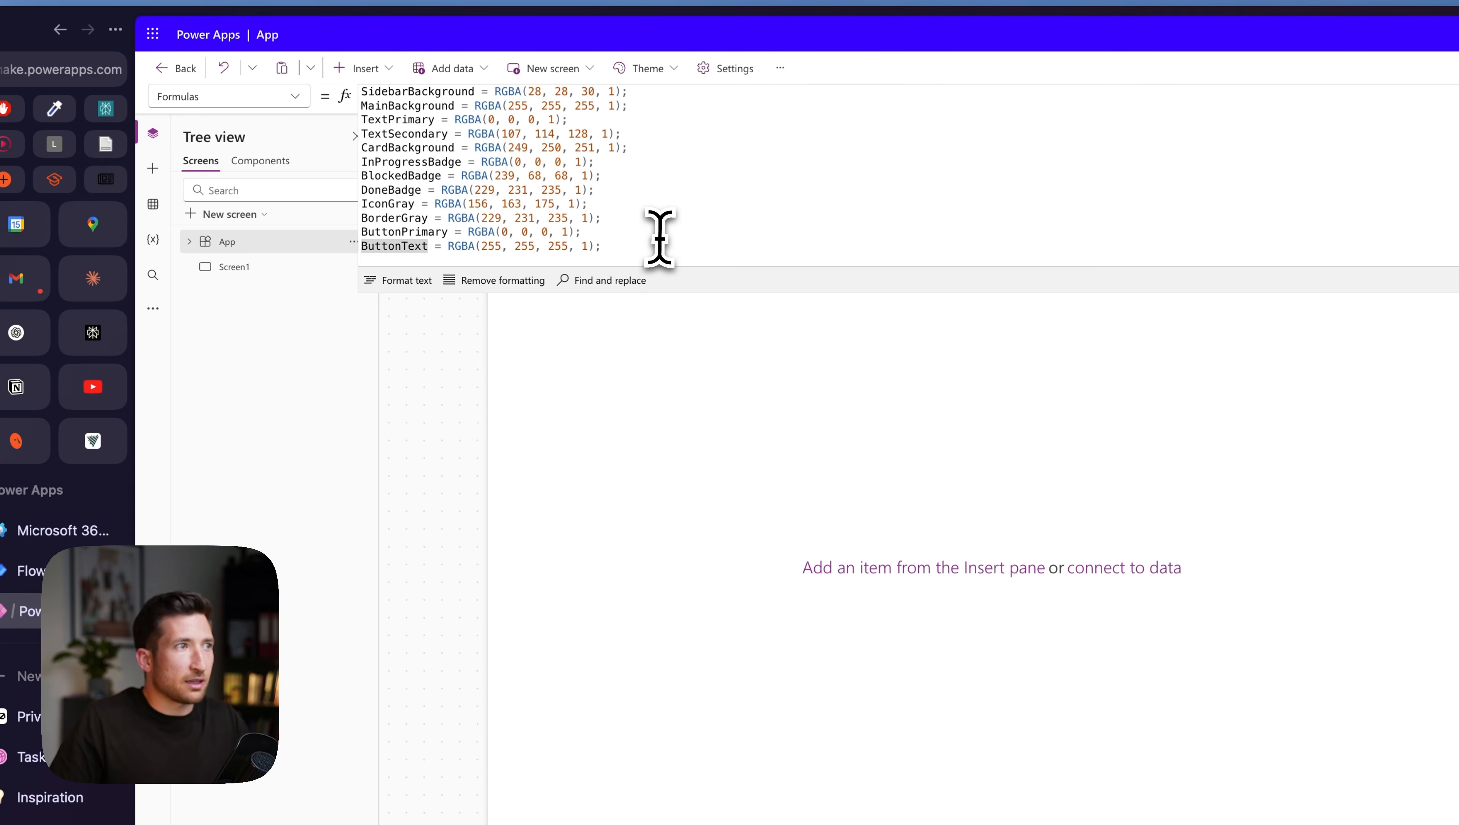
{"action": "left_click", "coordinate": [1424, 73]}
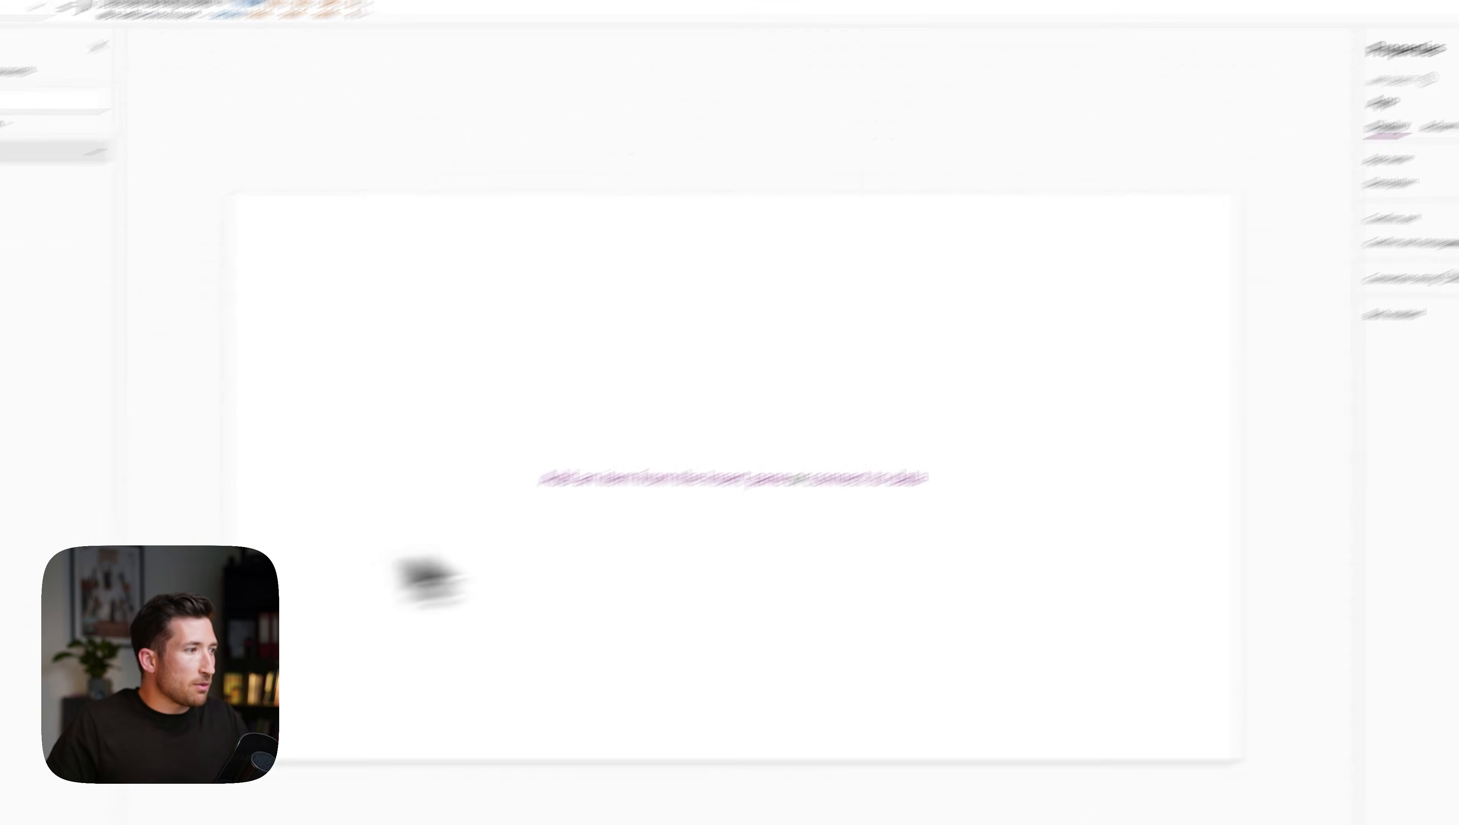
- Examine the sidebar of the generated ProjectHub dashboard in v0 and return to Power Apps
{"action": "left_click", "coordinate": [60, 540]}
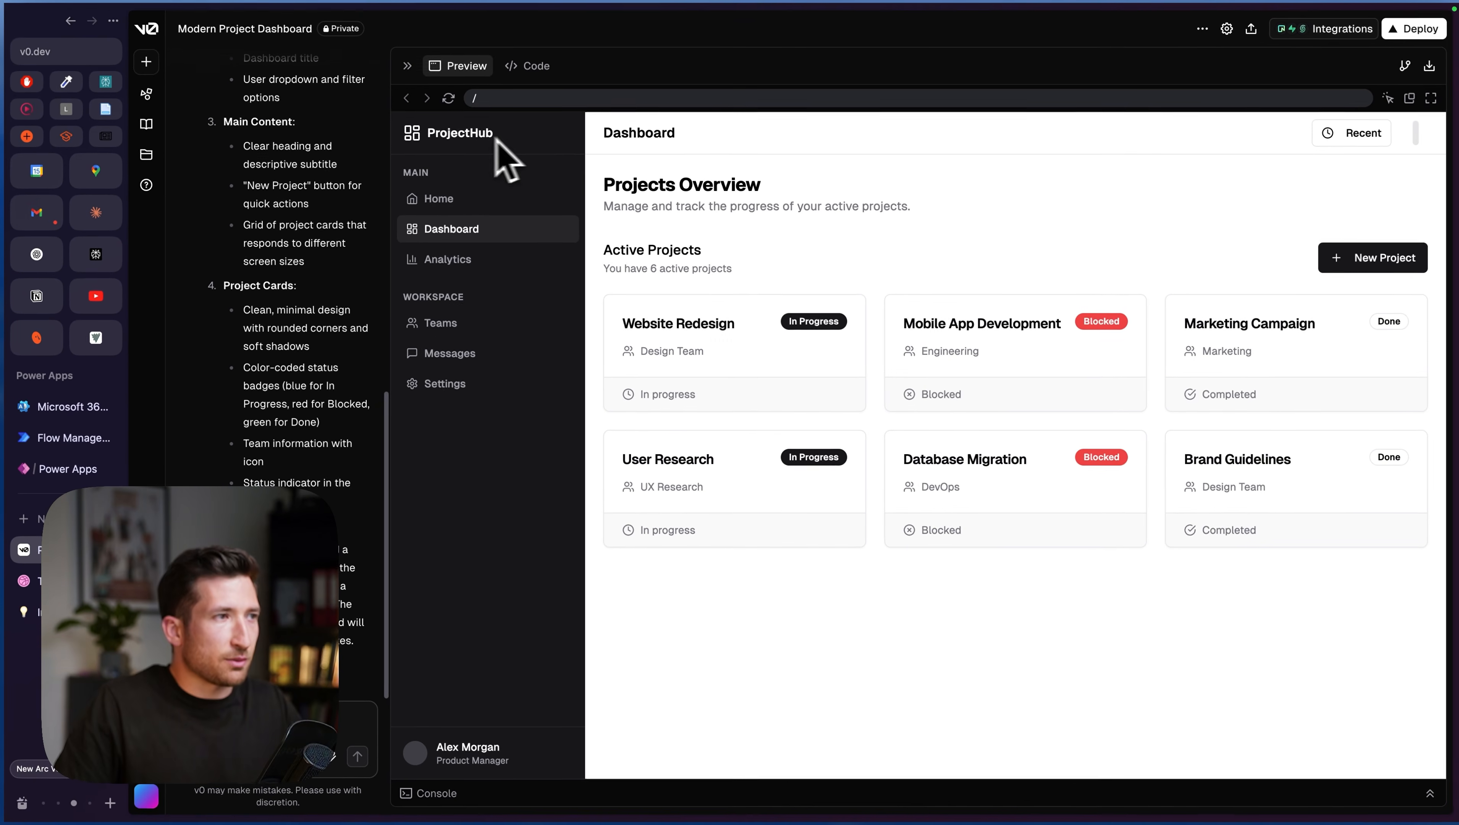
{"action": "left_click", "coordinate": [75, 469]}
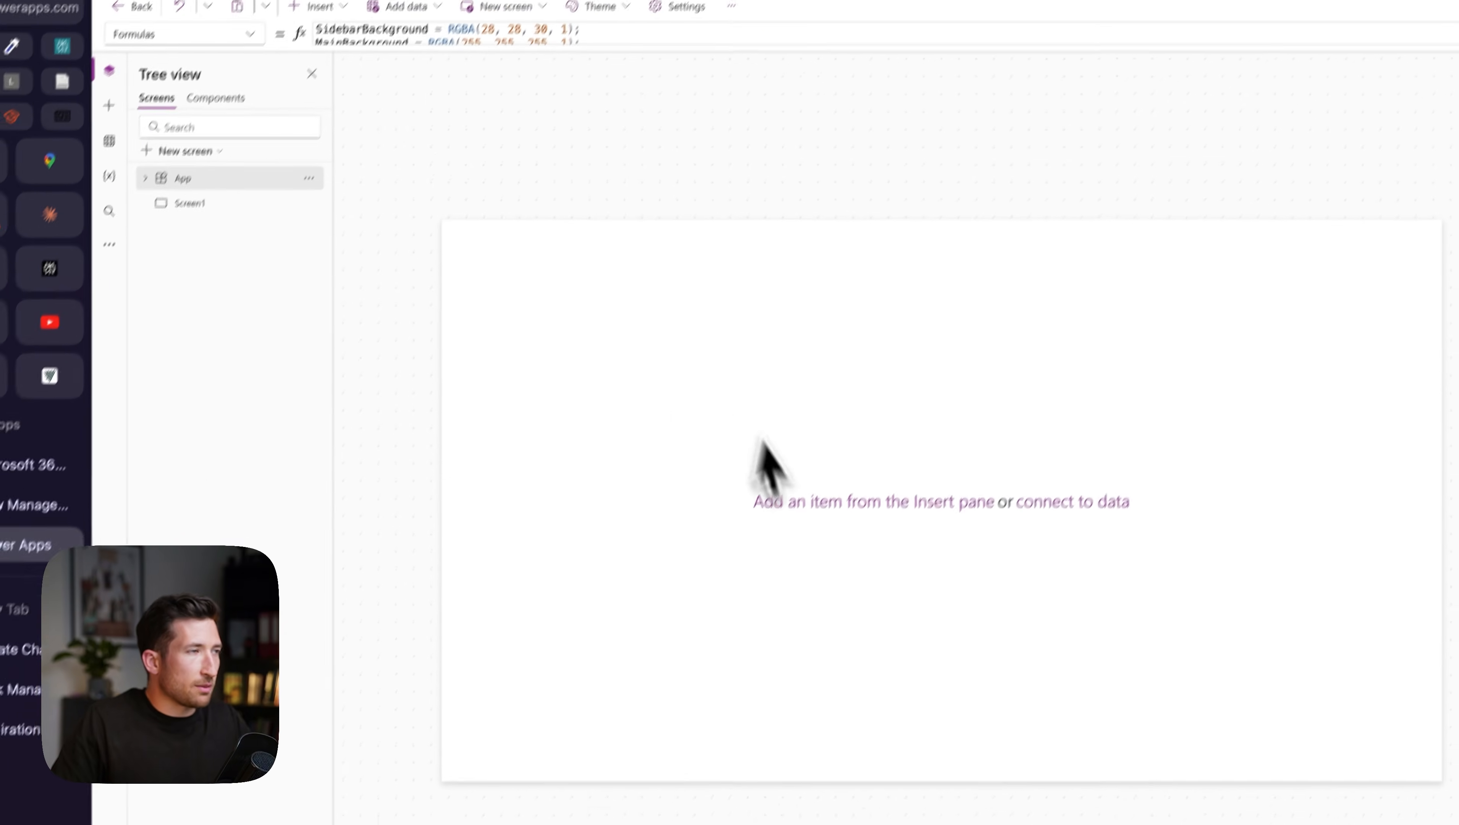
- Insert a container on Screen1 and set its position to X 0 and Y 0
{"action": "left_click", "coordinate": [312, 7]}
{"action": "type", "text": "con"}
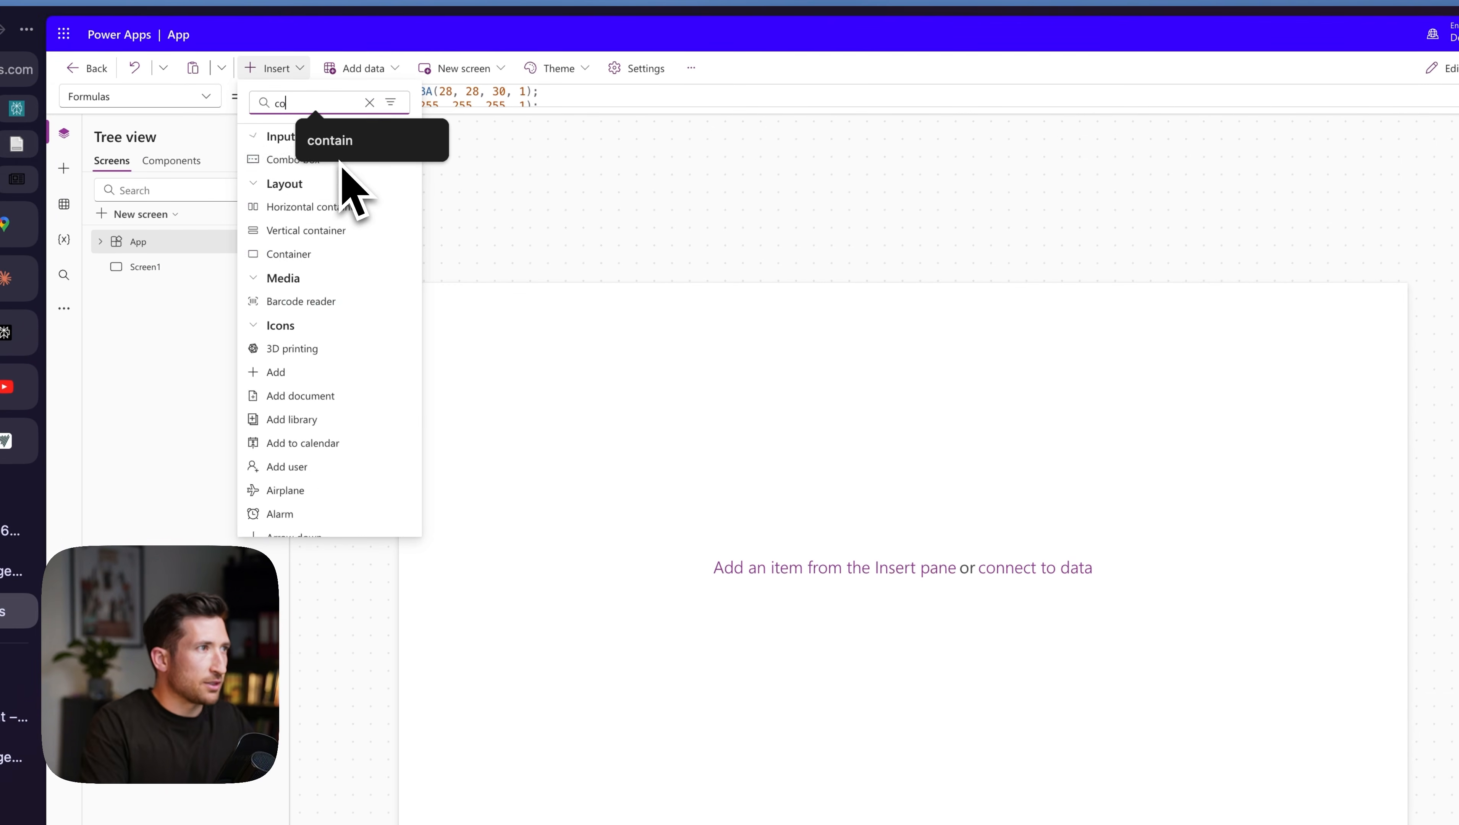
{"action": "left_click", "coordinate": [405, 210]}
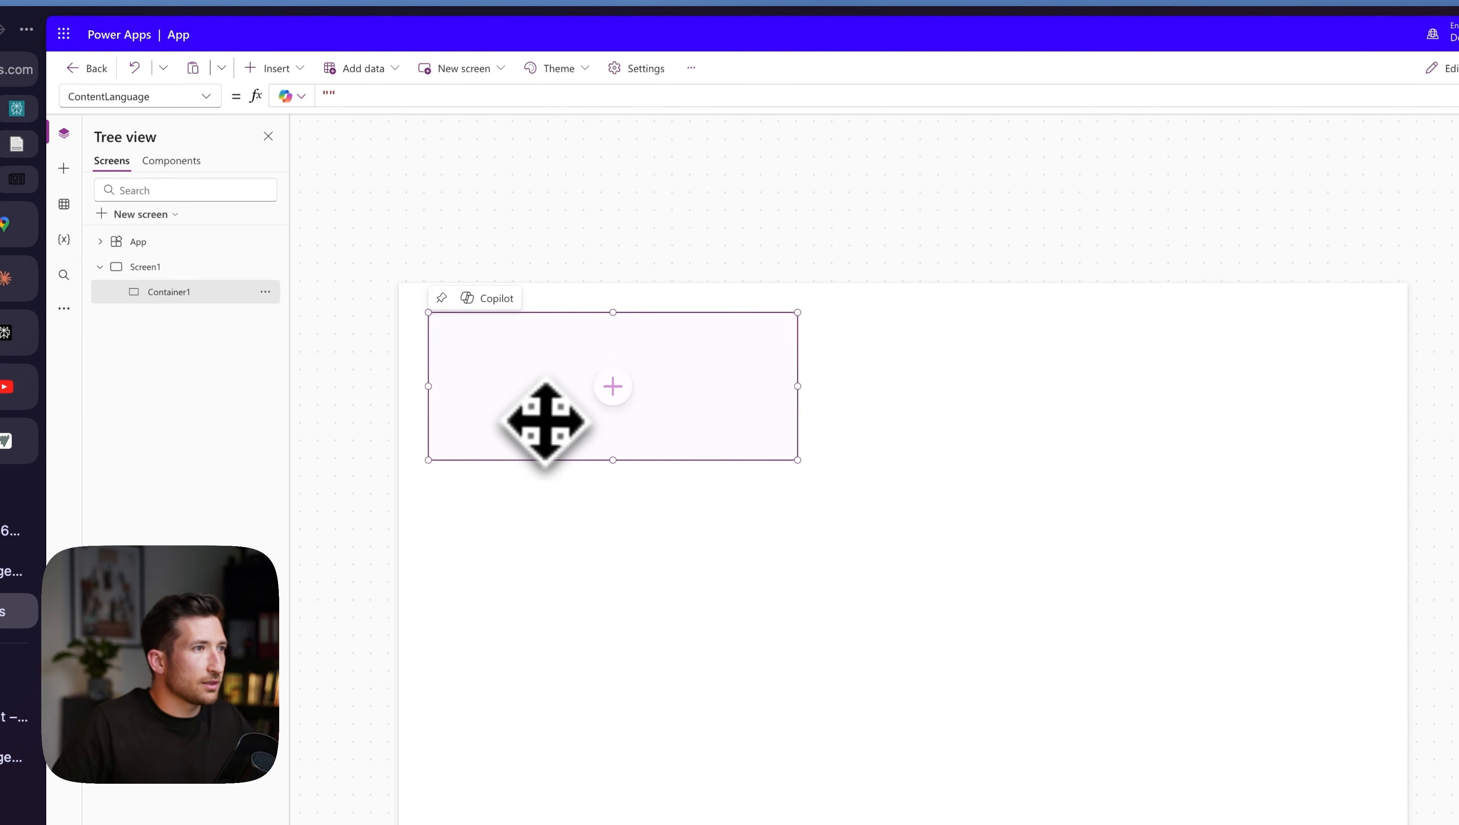
{"action": "left_click", "coordinate": [1362, 232]}
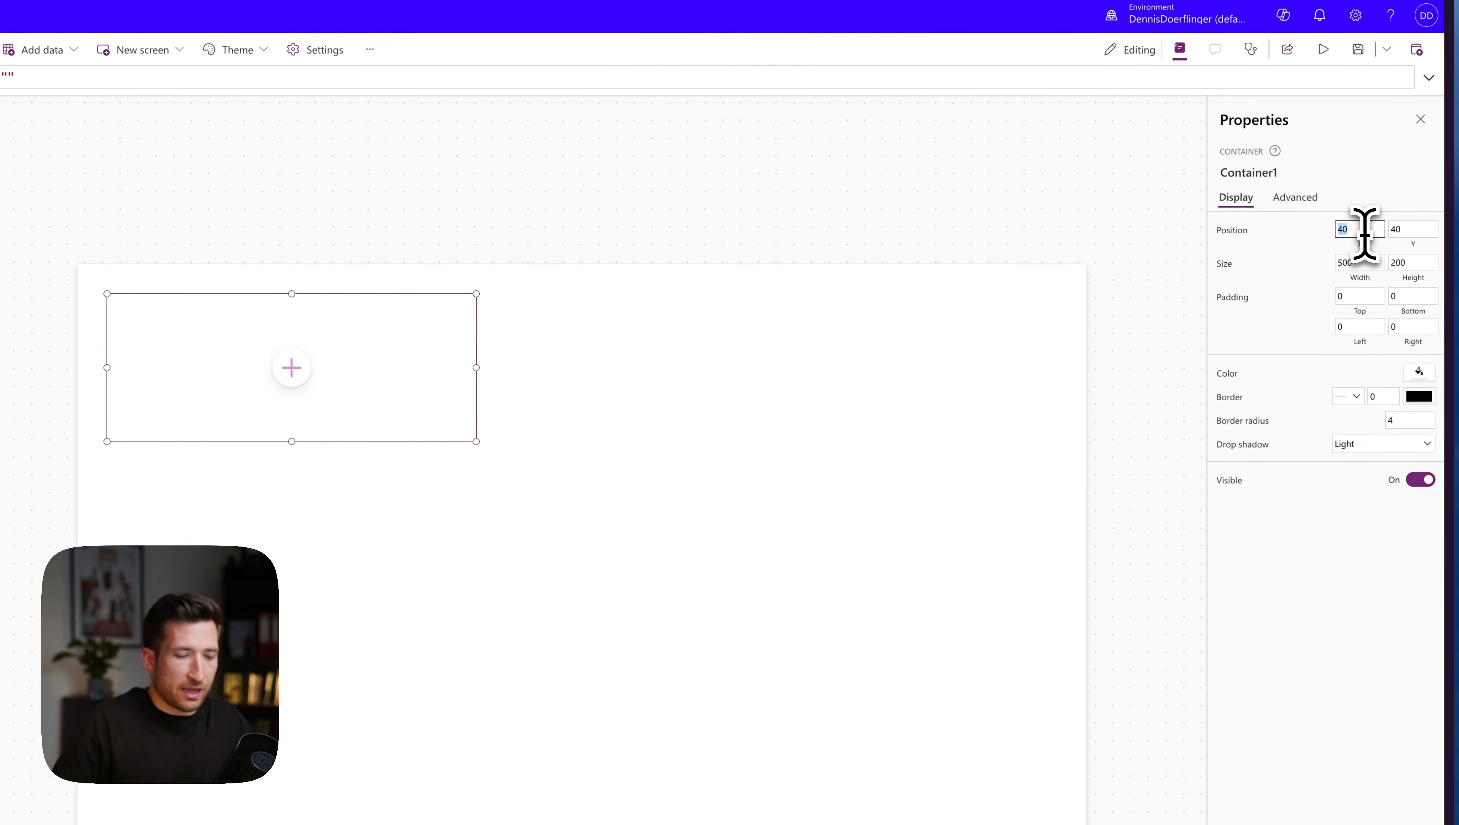
{"action": "left_click", "coordinate": [1405, 228]}
{"action": "type", "text": "0"}
{"action": "left_click", "coordinate": [1307, 248]}
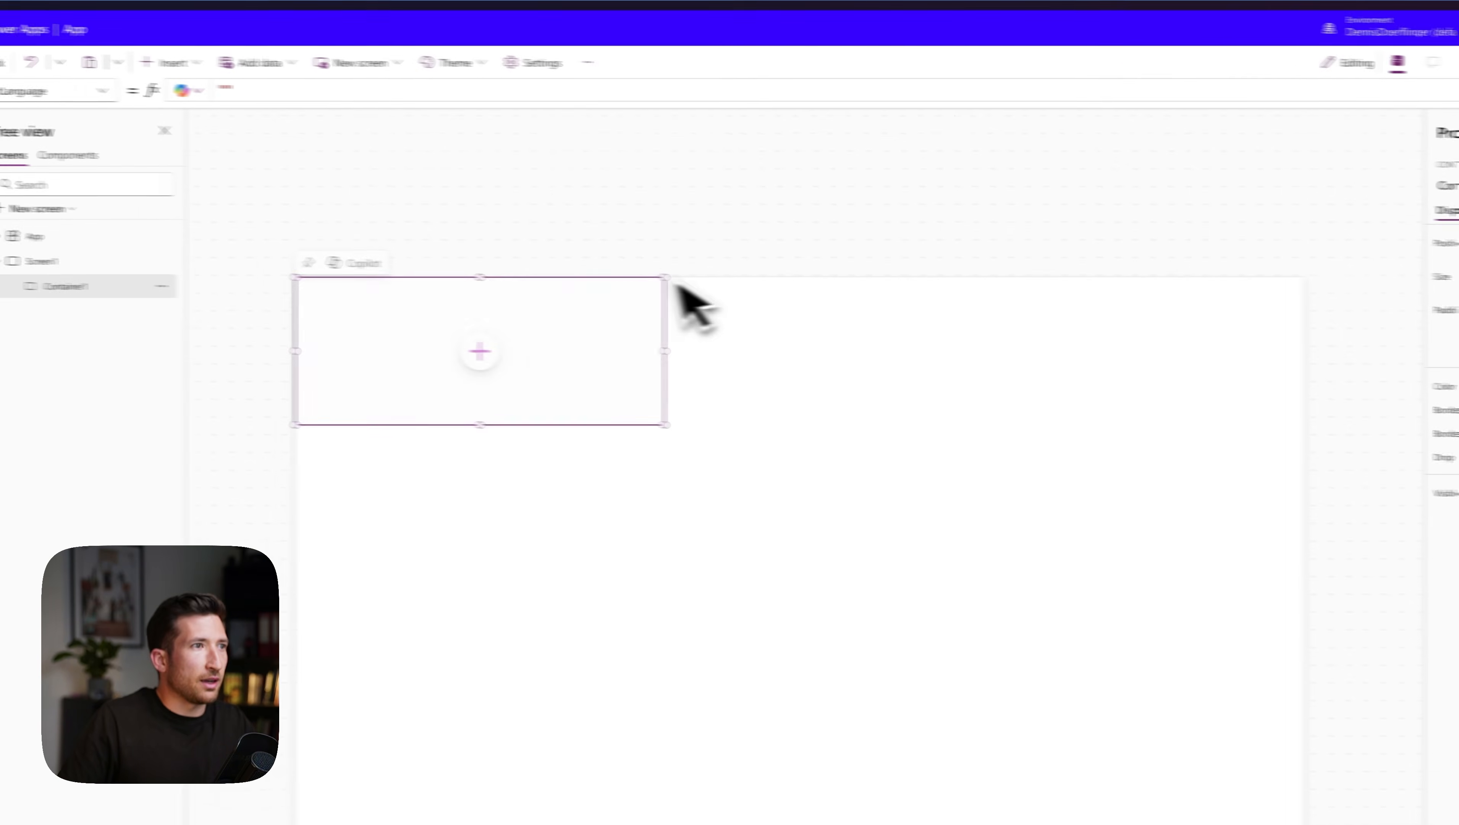
- Set the container's Width formula to Parent.Width *17% and its Height formula to Parent.Height
{"action": "left_click", "coordinate": [101, 91]}
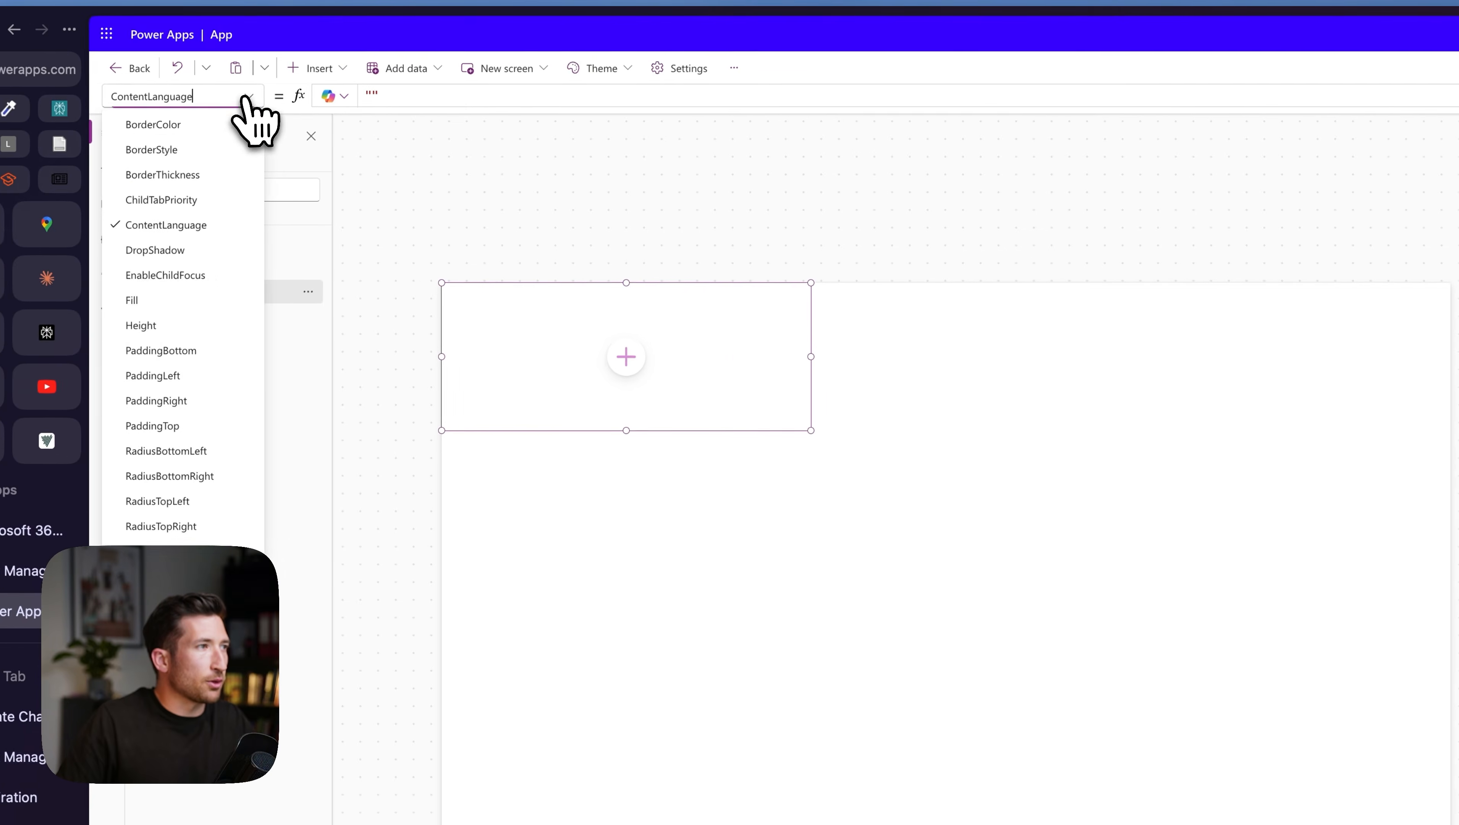
{"action": "left_click", "coordinate": [1414, 298]}
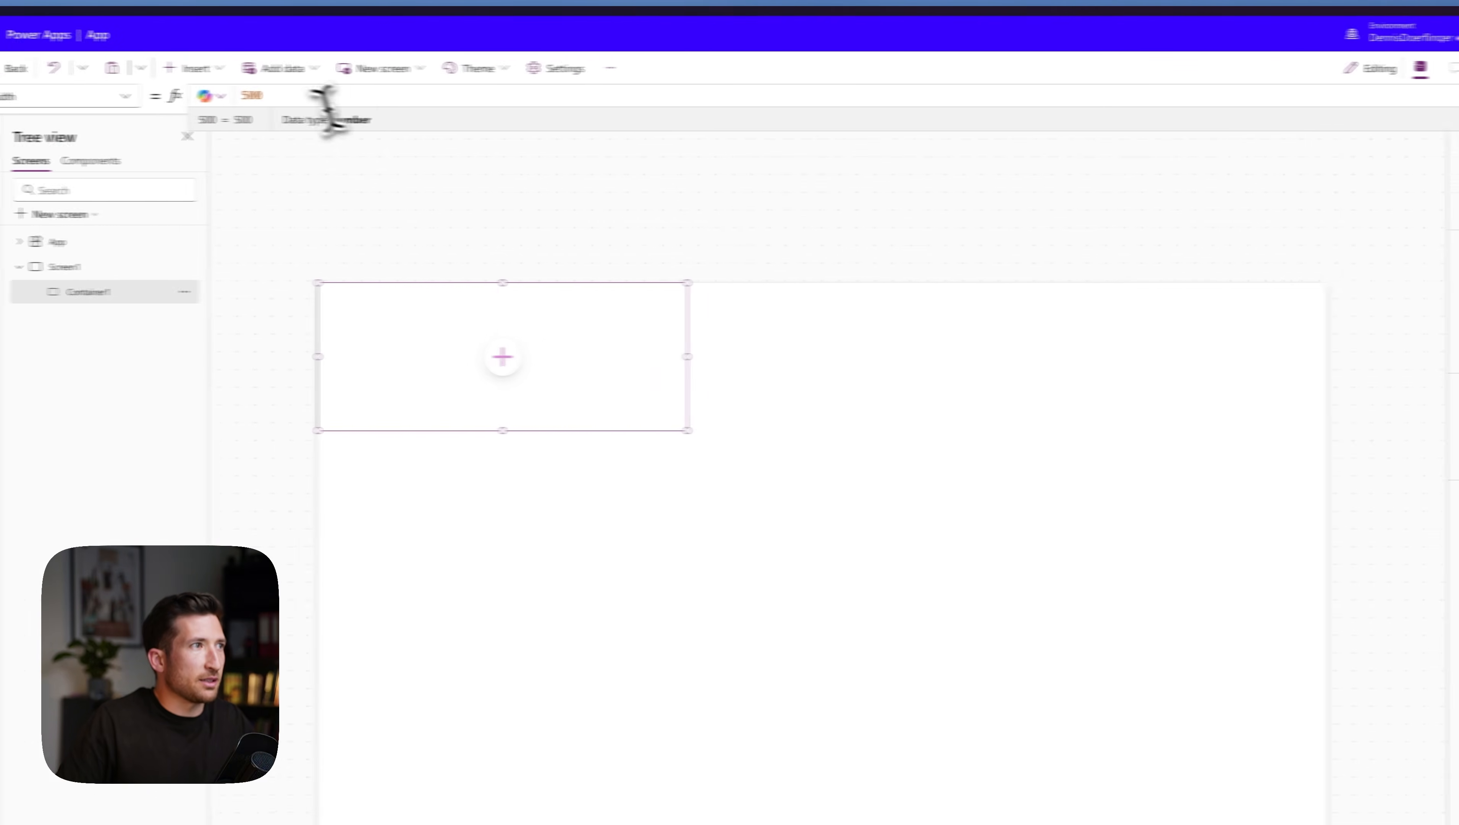
{"action": "double_click", "coordinate": [345, 98]}
{"action": "type", "text": "Parent.Width *17"}
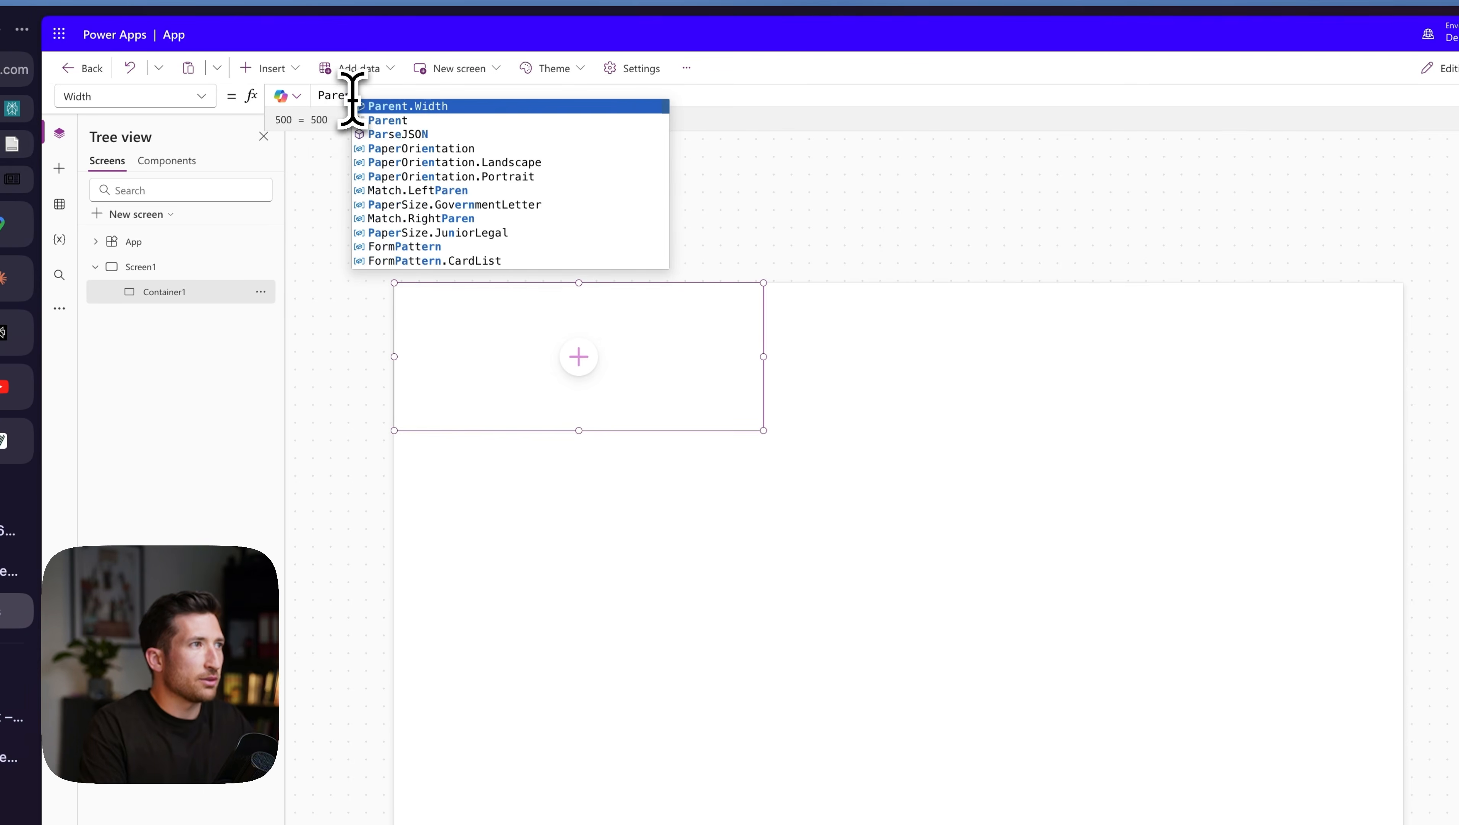
{"action": "type", "text": "%"}
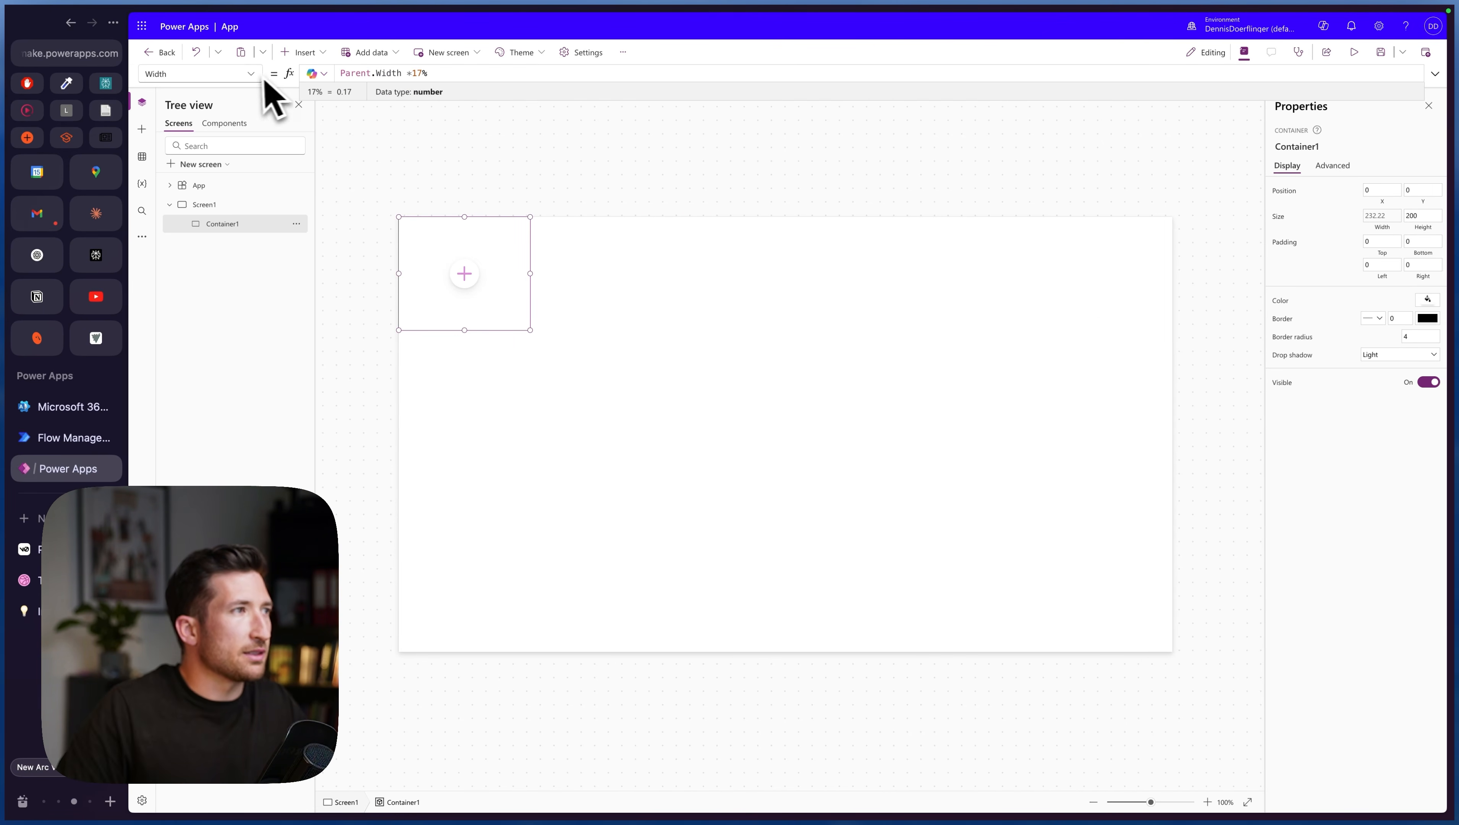
{"action": "left_click", "coordinate": [1423, 227]}
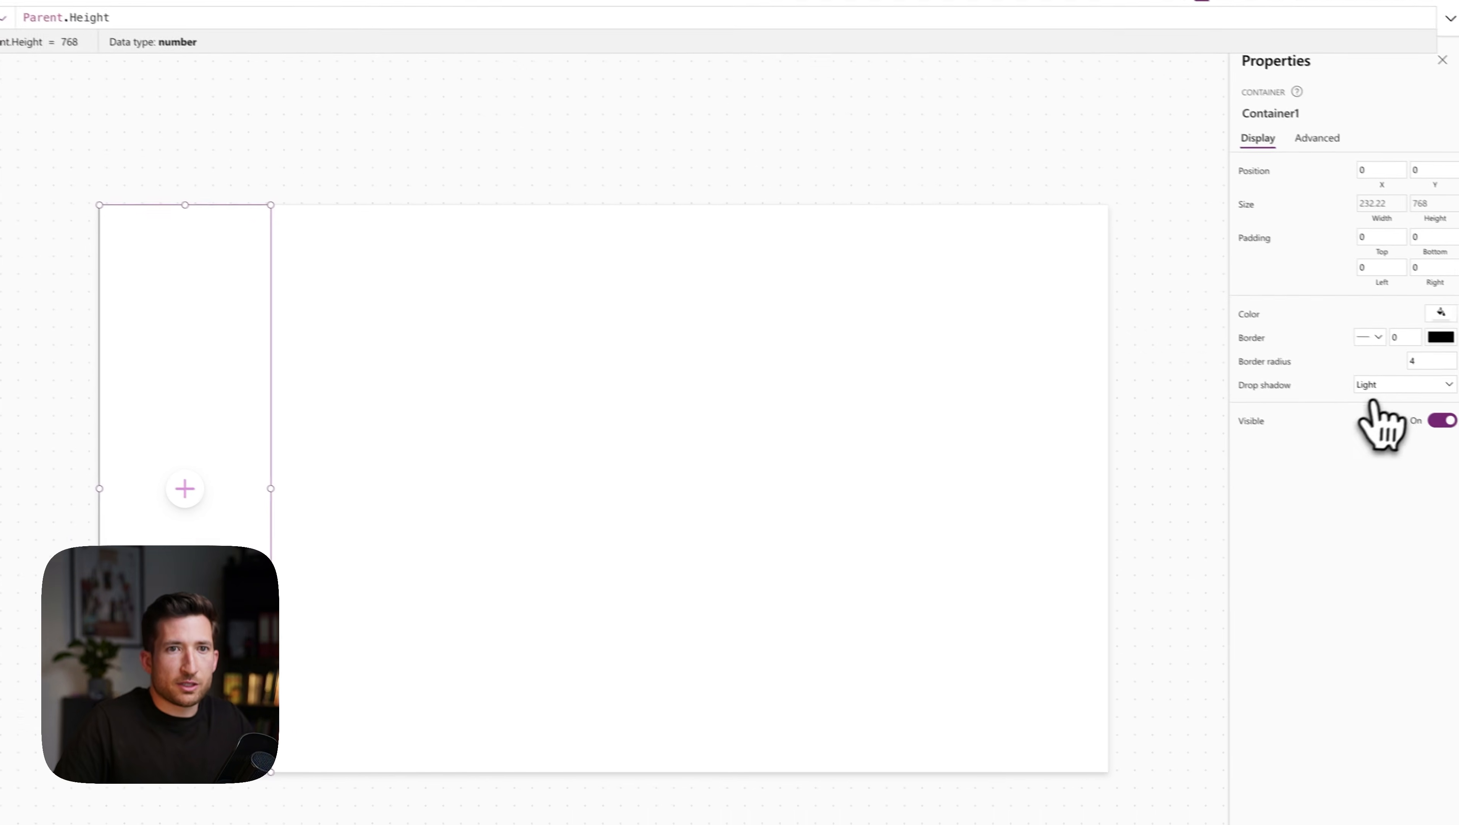
- Set the sidebar container's drop shadow to None and its border radius to 0
{"action": "left_click", "coordinate": [1375, 383]}
{"action": "left_click", "coordinate": [1378, 397]}
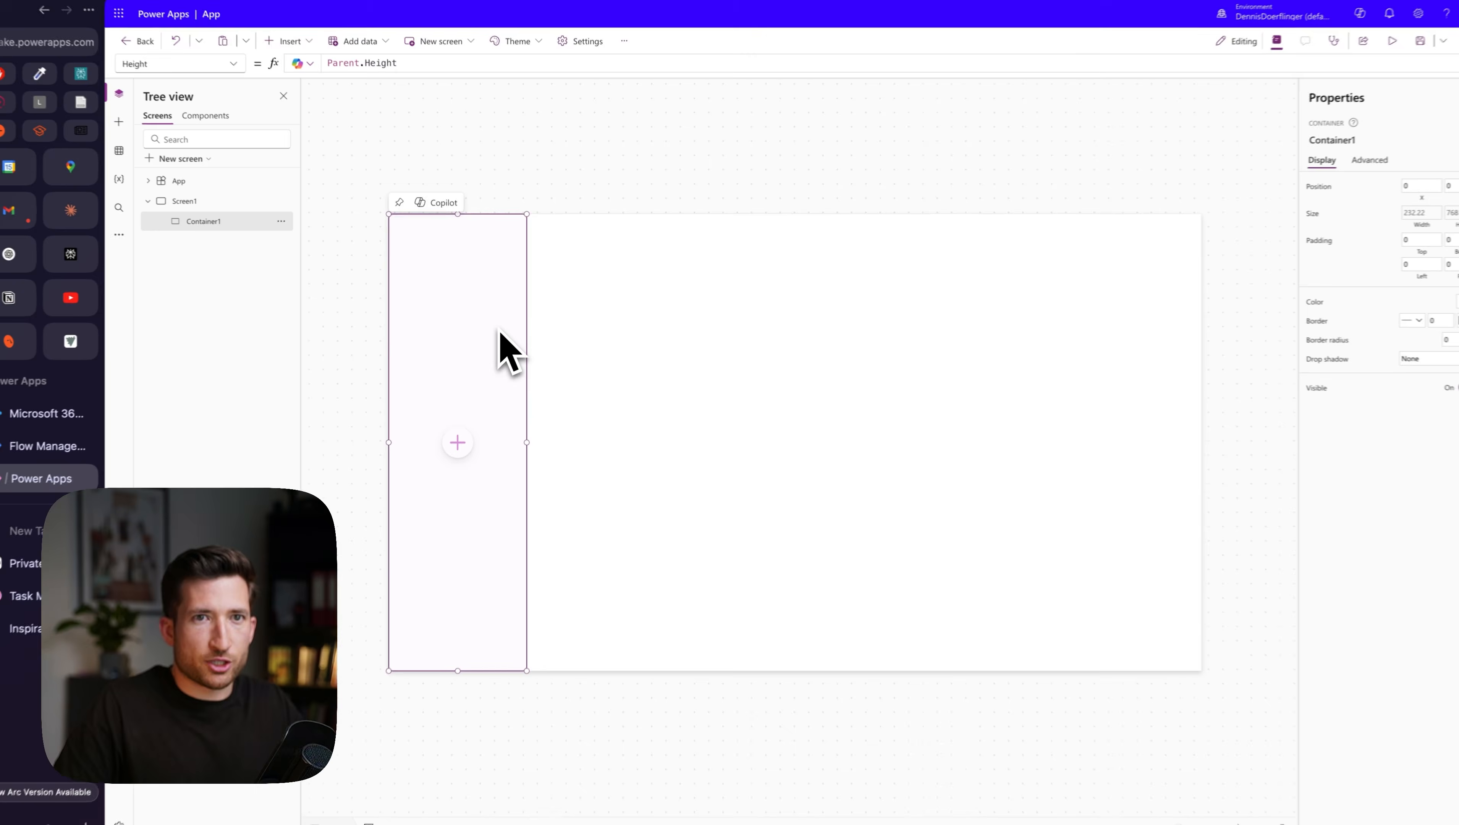
- Set the sidebar container's Fill to the named color SidebarBackground
{"action": "left_click", "coordinate": [1434, 362]}
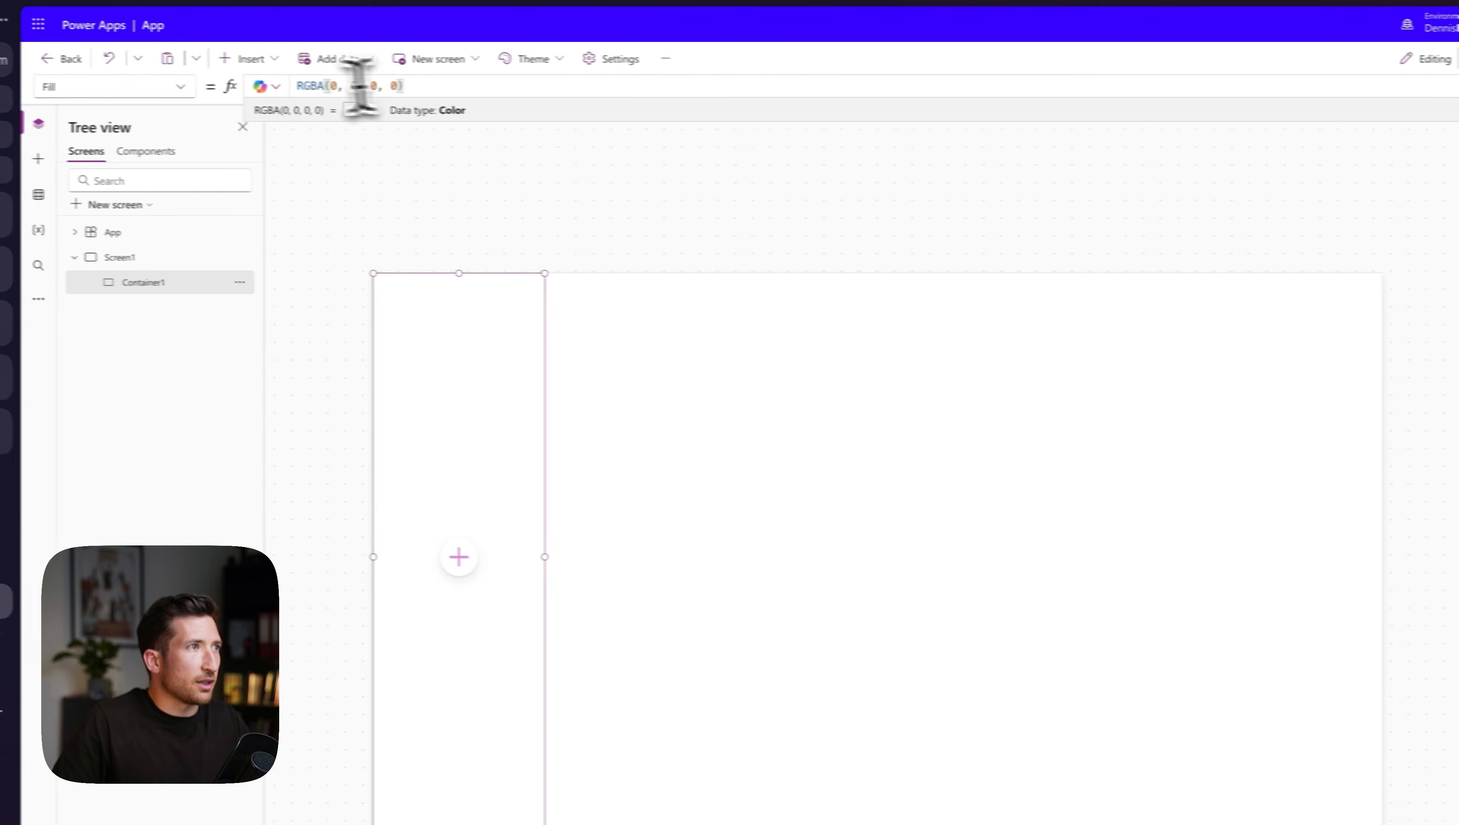
{"action": "type", "text": "SidebarBackground"}
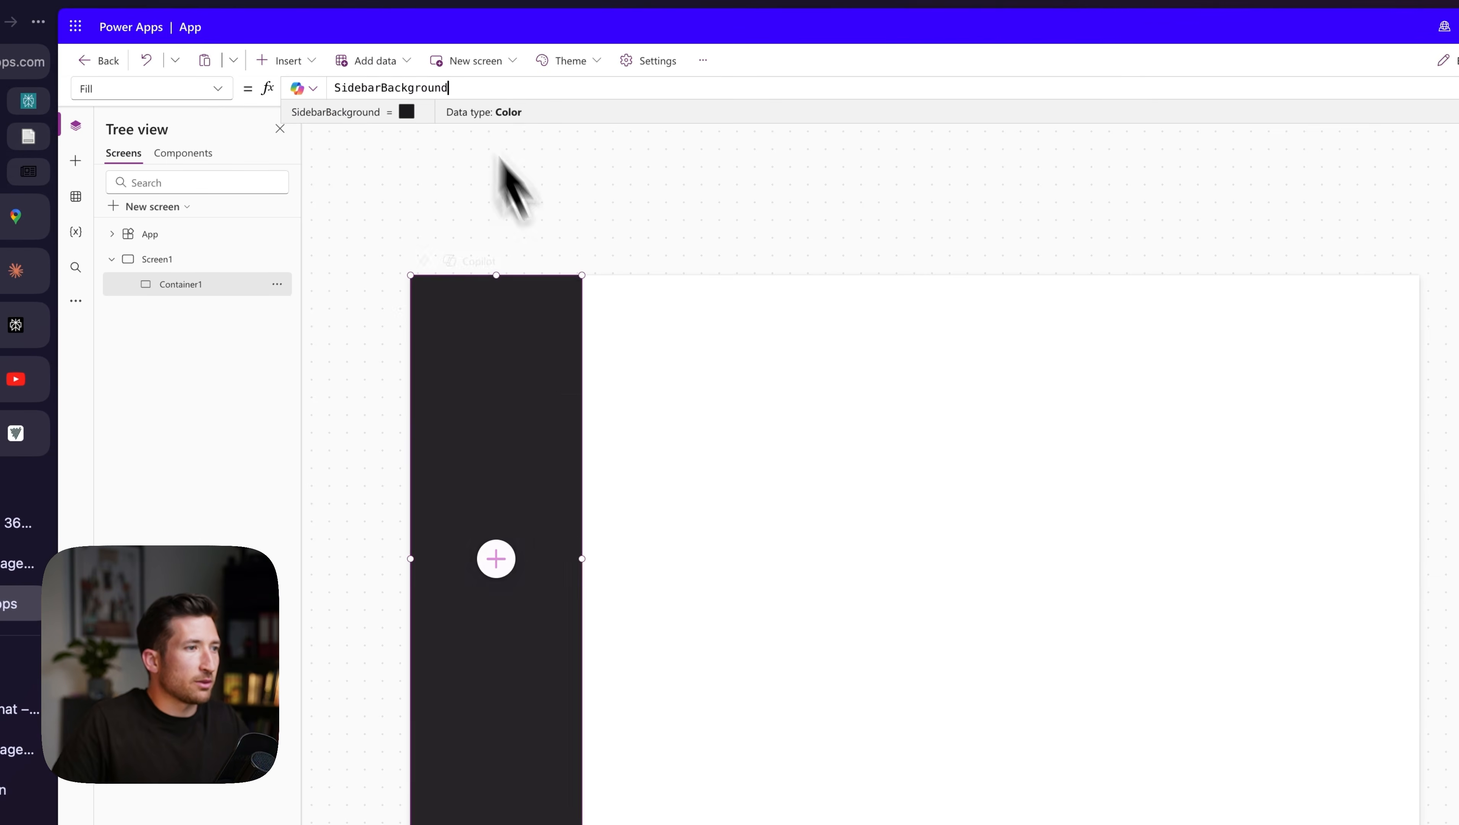
{"action": "left_click", "coordinate": [516, 370]}
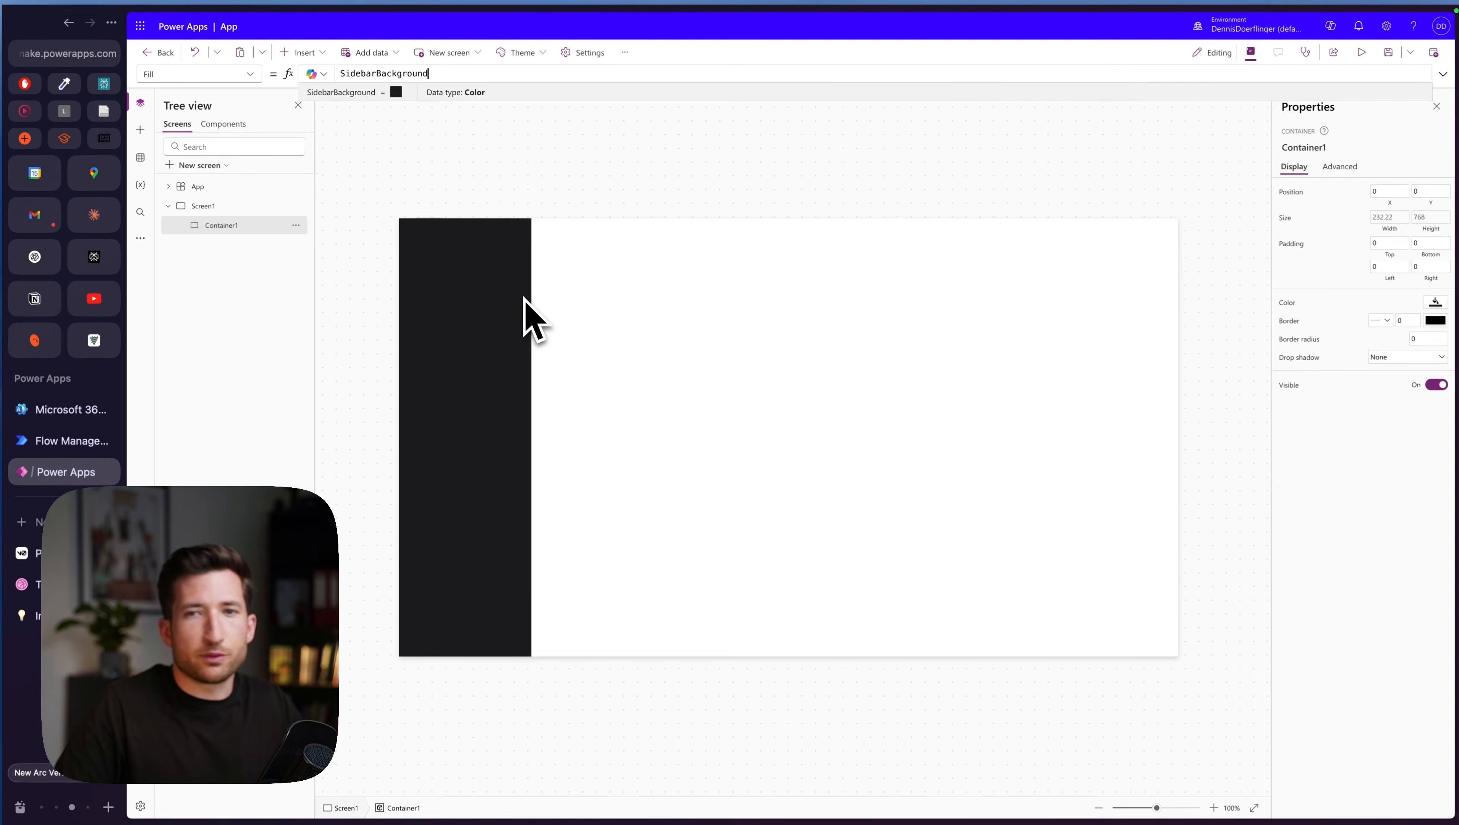
- Insert a horizontal container inside the dark sidebar container
{"action": "left_click", "coordinate": [507, 333]}
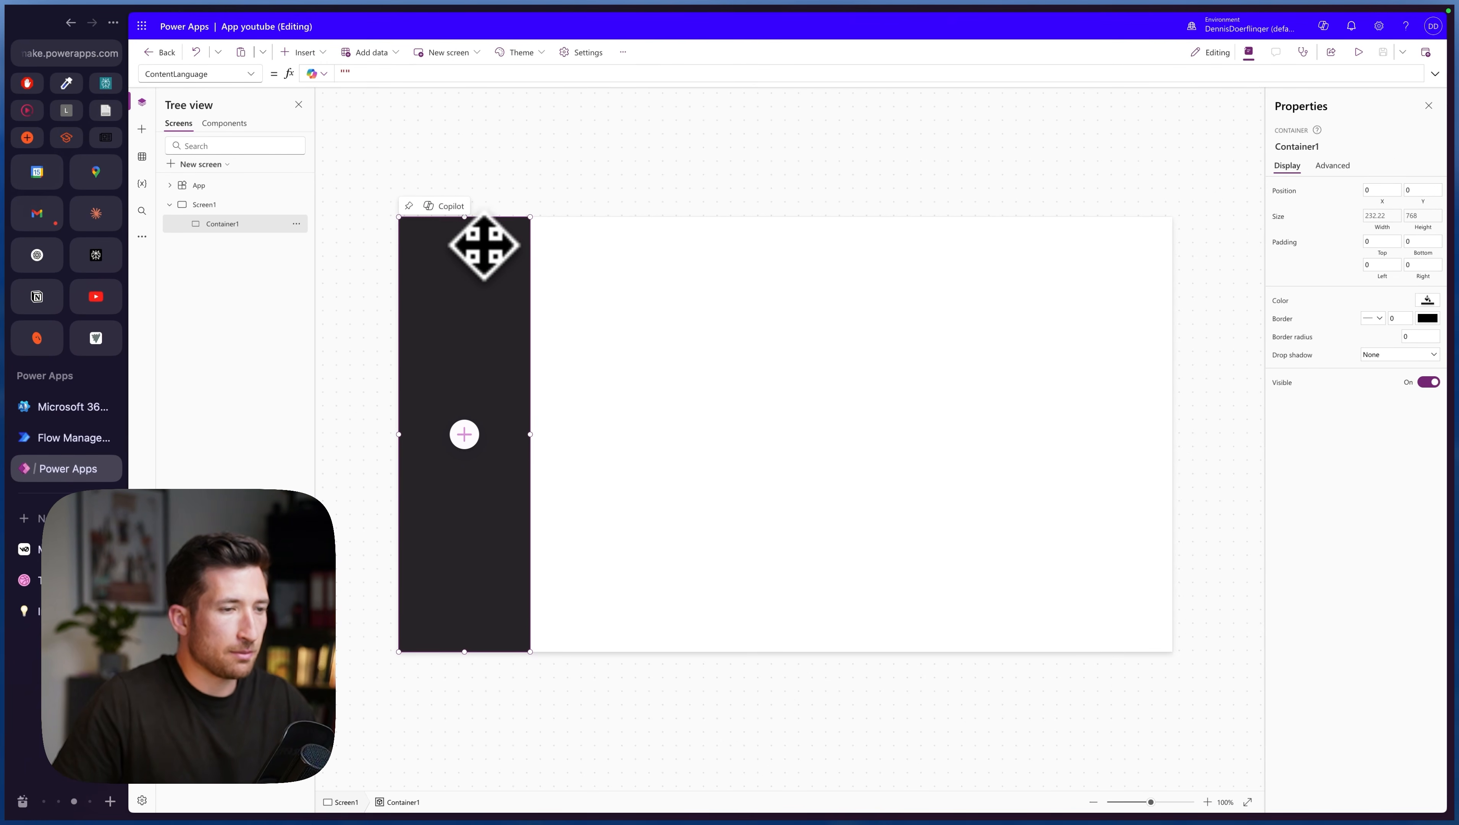
{"action": "left_click", "coordinate": [301, 52]}
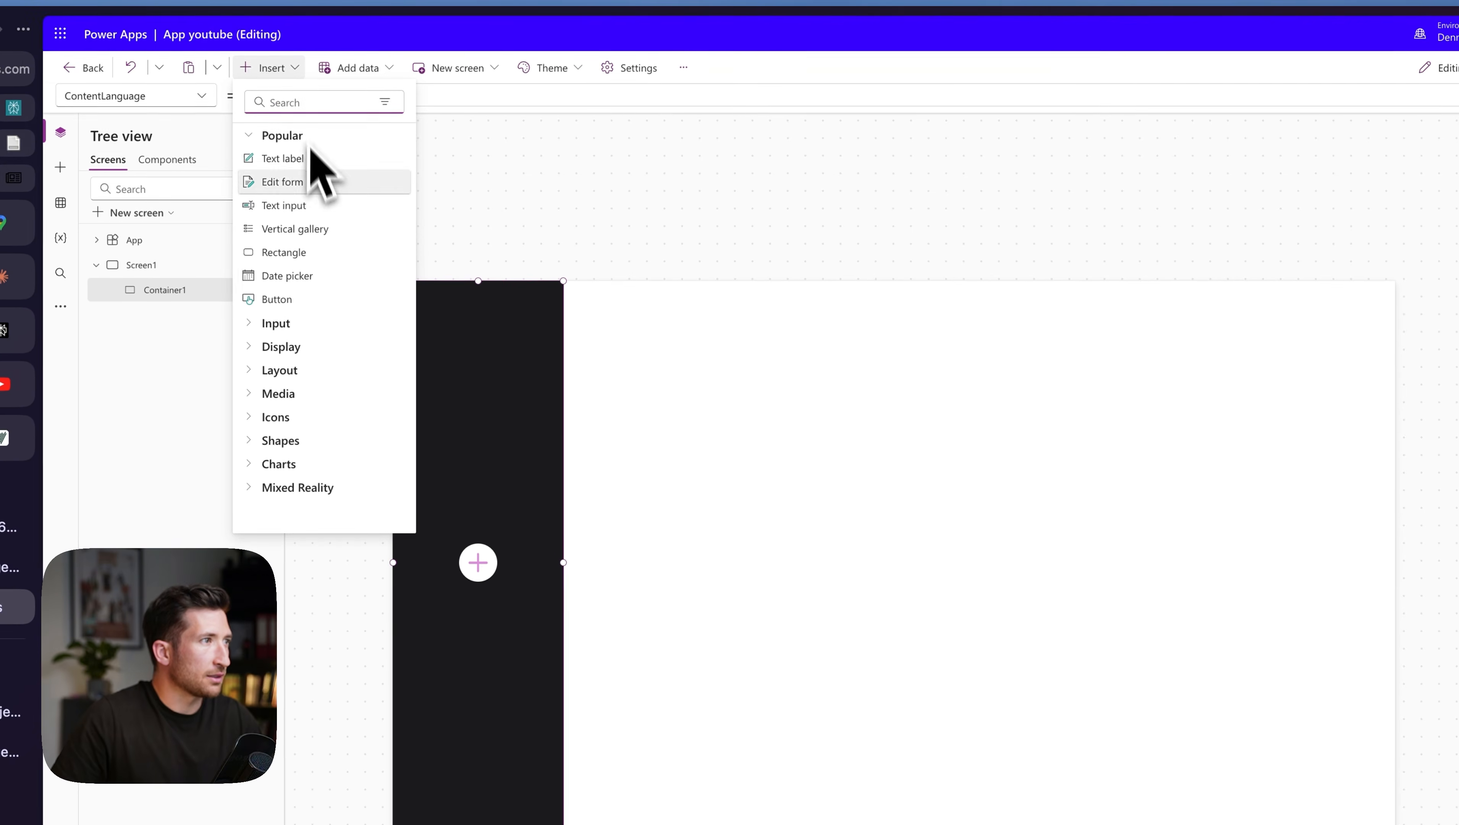
{"action": "left_click", "coordinate": [284, 75]}
{"action": "left_click", "coordinate": [286, 78]}
{"action": "type", "text": "con"}
{"action": "left_click", "coordinate": [286, 159]}
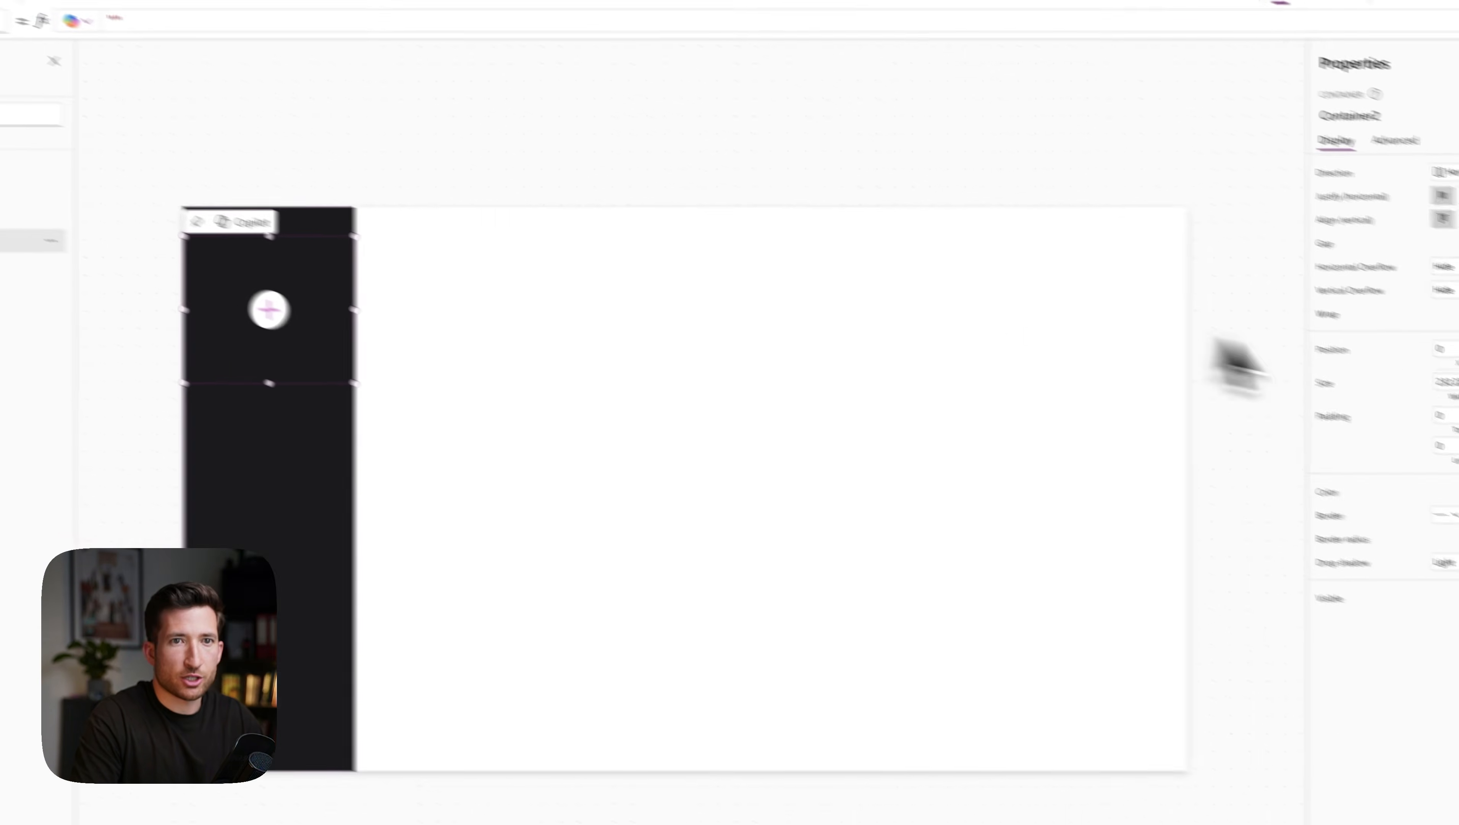
- Place the horizontal container at Y 0, reduce its height to a header strip and set its drop shadow to None
{"action": "left_click", "coordinate": [1414, 314]}
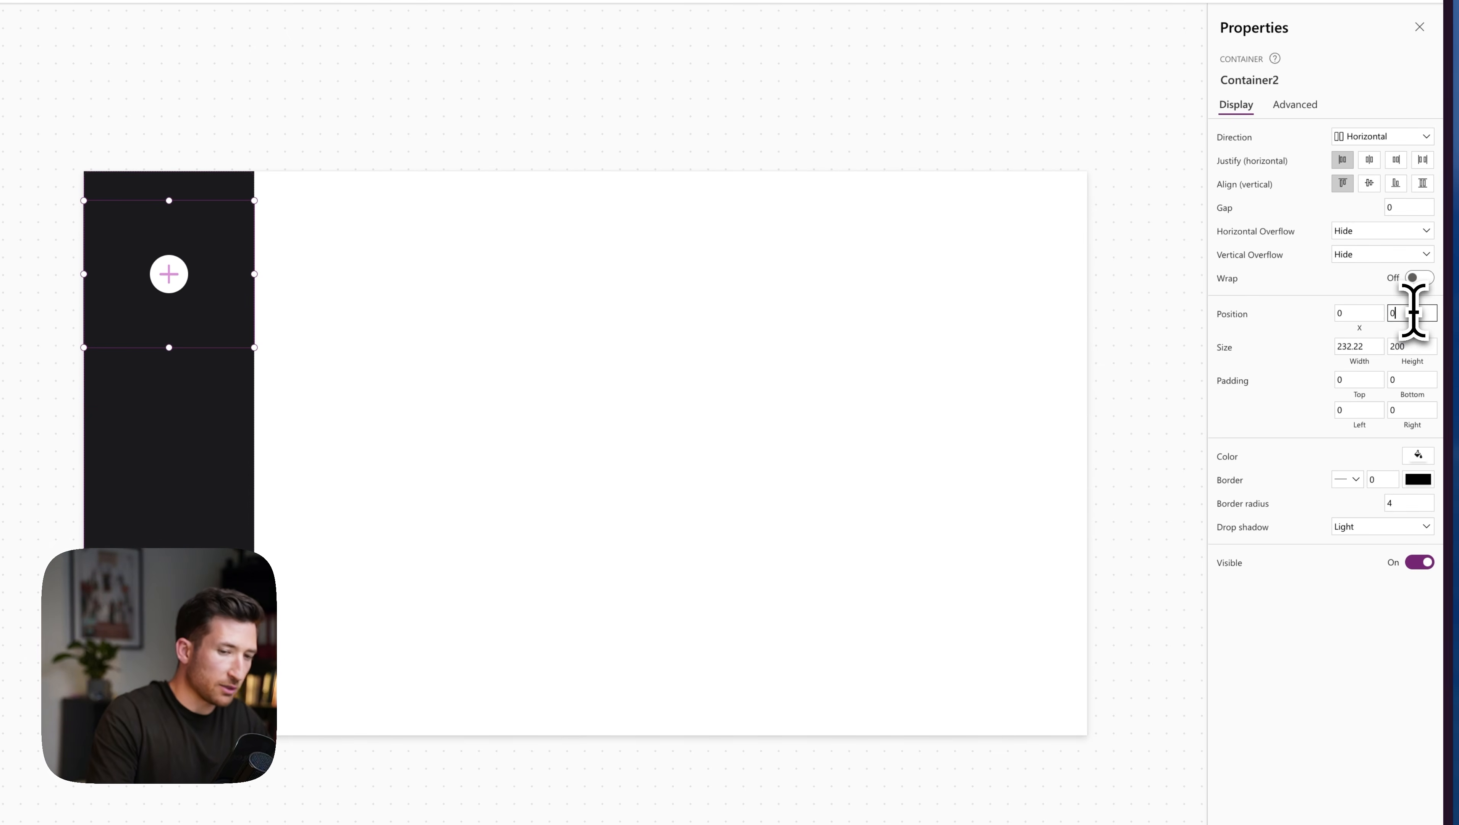
{"action": "type", "text": "0"}
{"action": "key", "text": "Return"}
{"action": "left_click", "coordinate": [1363, 527]}
{"action": "left_click", "coordinate": [1378, 544]}
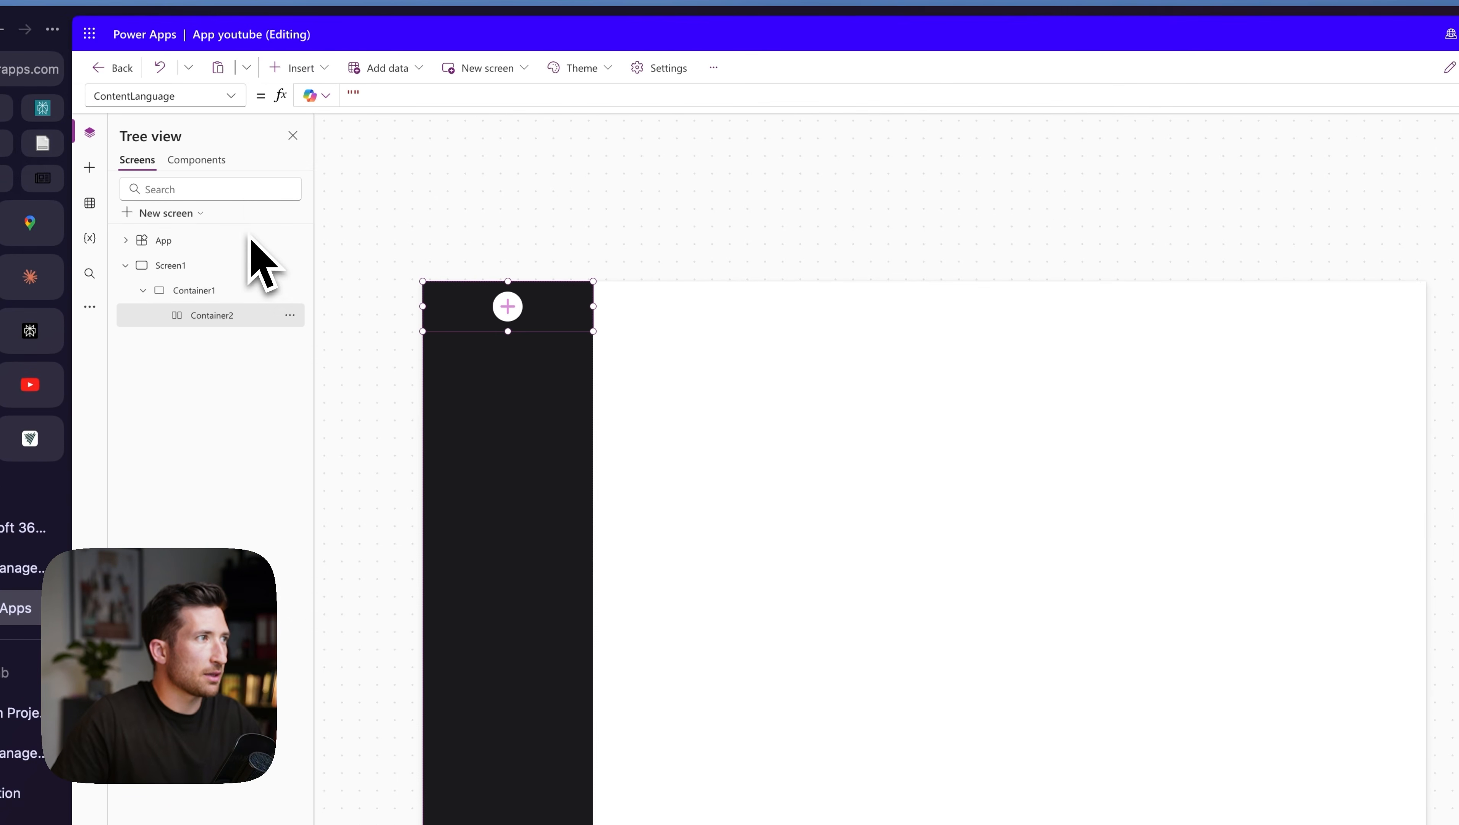
- Set the header container's Height formula to Parent.Height * 7%
{"action": "left_click", "coordinate": [236, 97]}
{"action": "left_click", "coordinate": [124, 296]}
{"action": "double_click", "coordinate": [386, 103]}
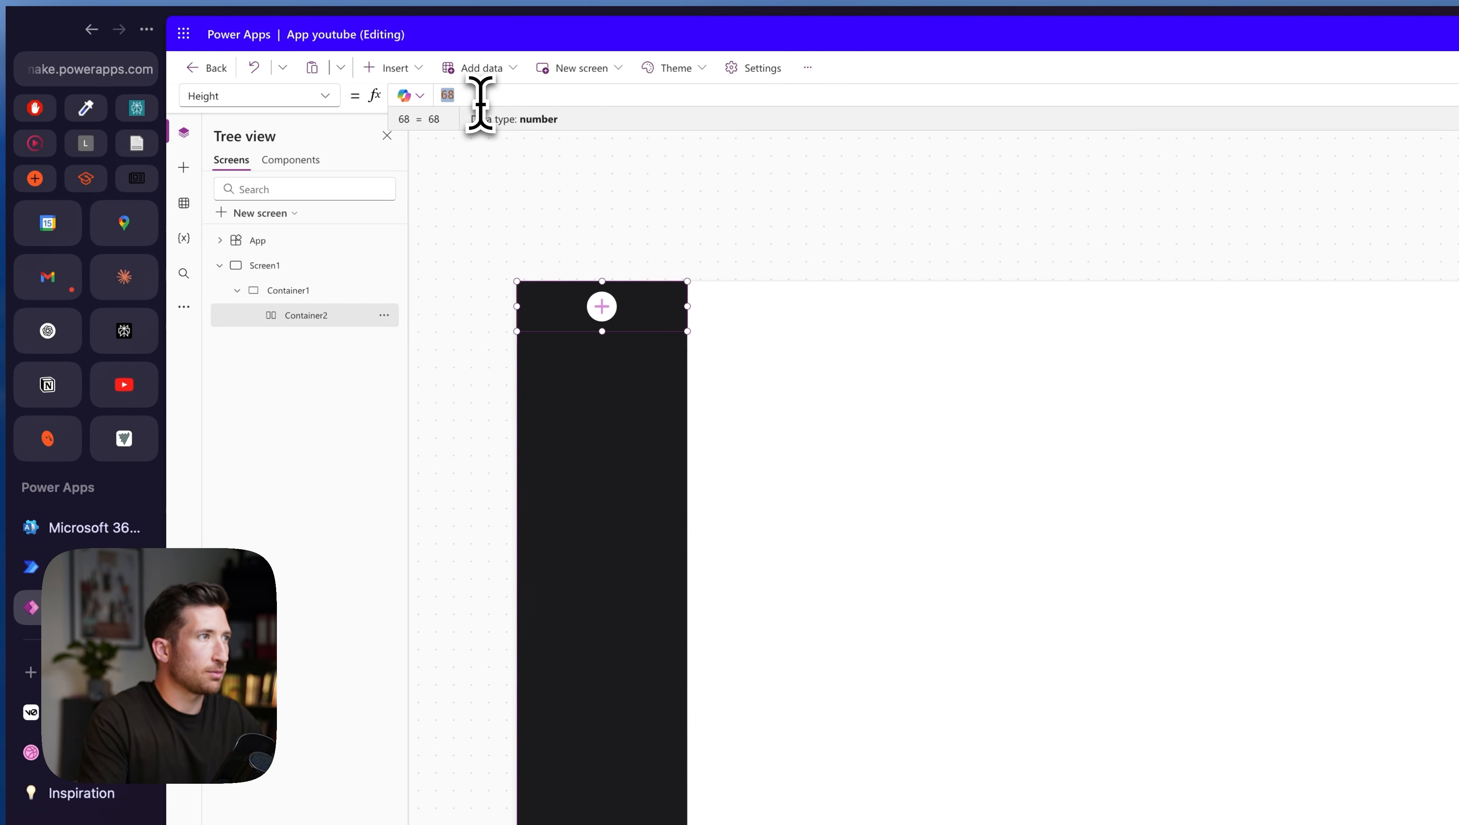
{"action": "type", "text": "Parent.Height *"}
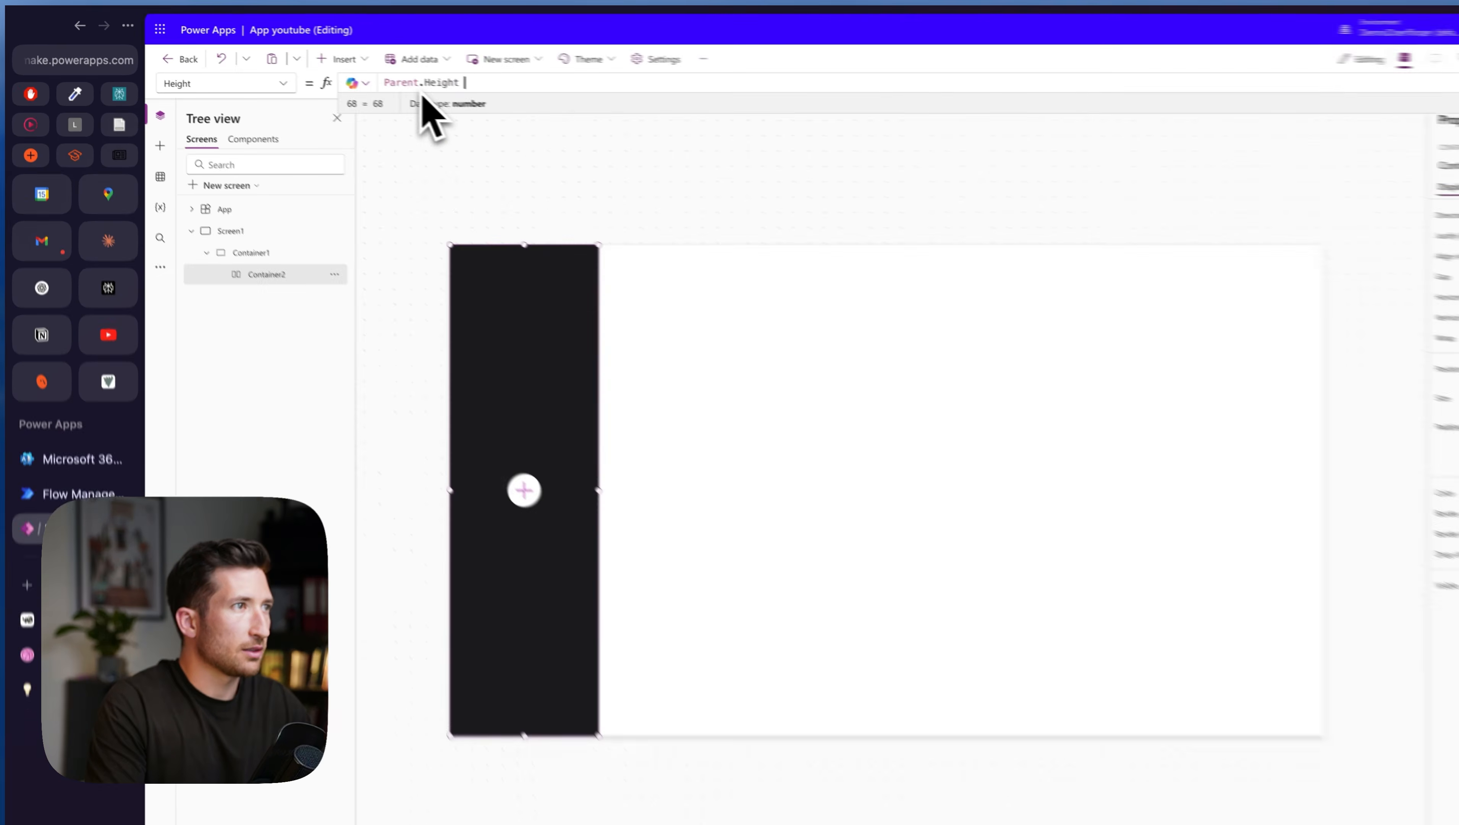
{"action": "type", "text": " 5%"}
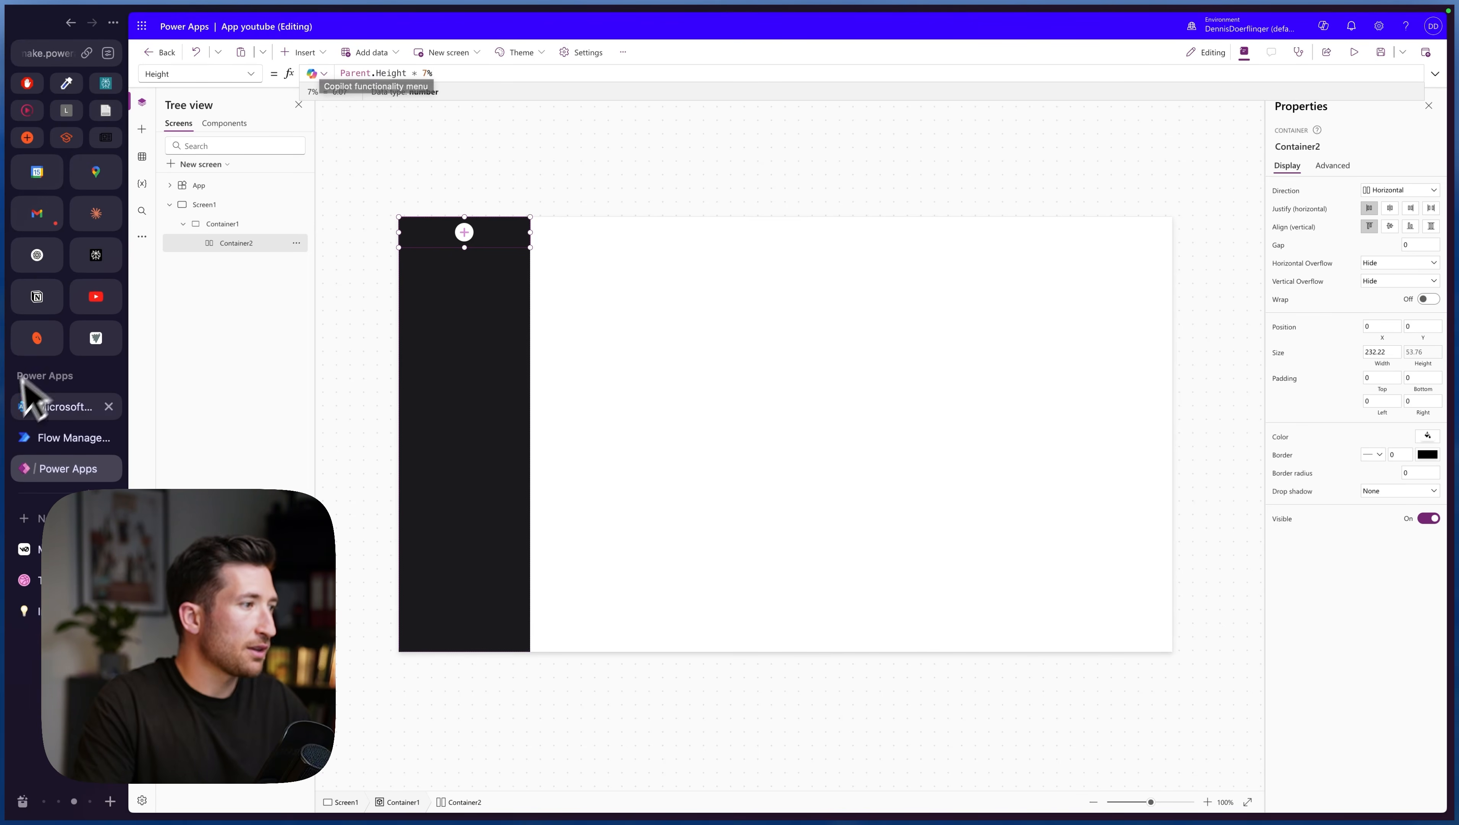
- Open the PowerIcons website in a new browser tab, look through its icons and open the external SVG input
{"action": "left_click", "coordinate": [26, 518]}
{"action": "type", "text": "power"}
{"action": "key", "text": "Return"}
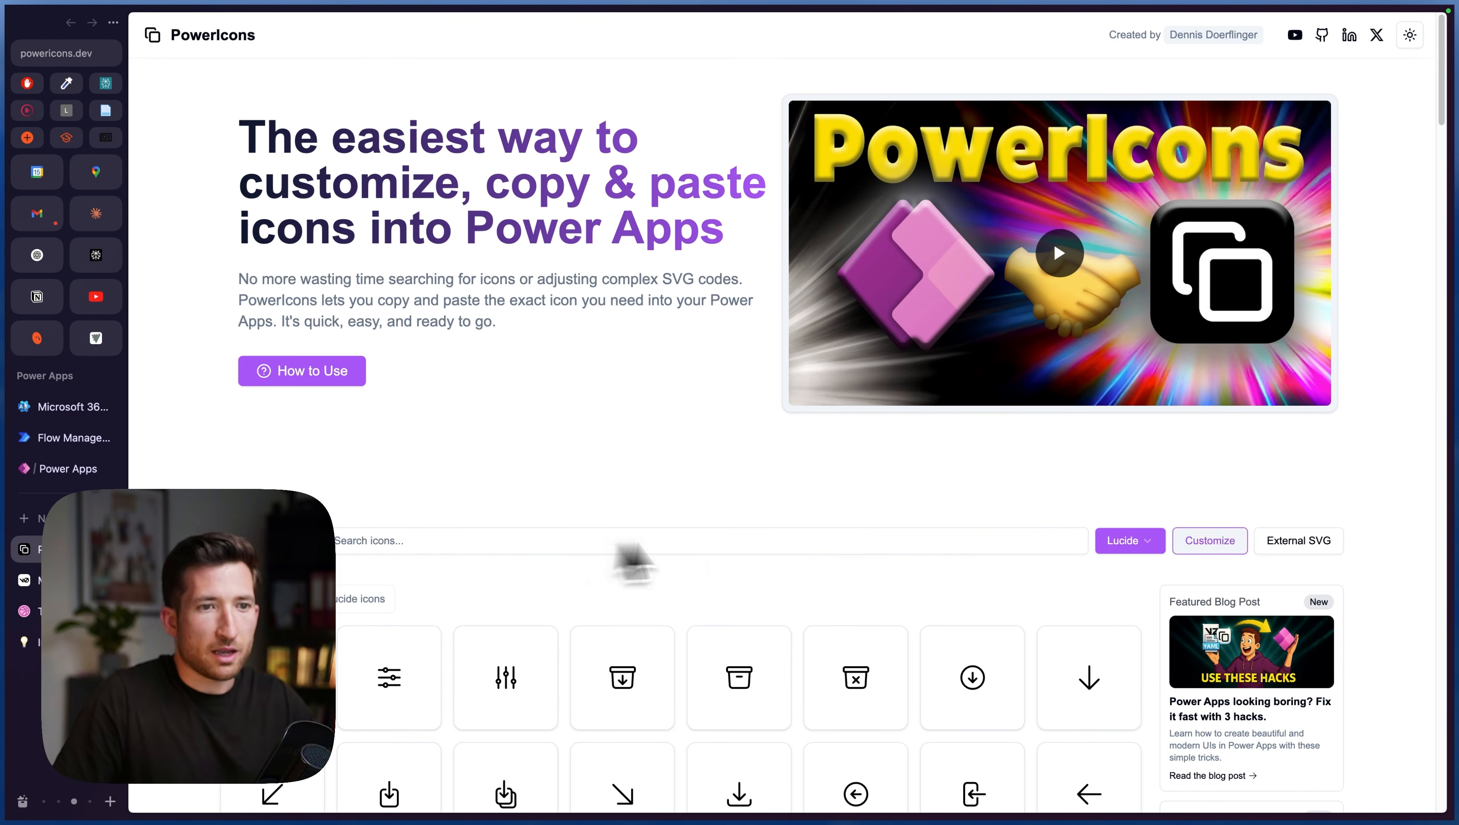
{"action": "scroll", "coordinate": [877, 552], "scroll_direction": "down", "scroll_amount": 5}
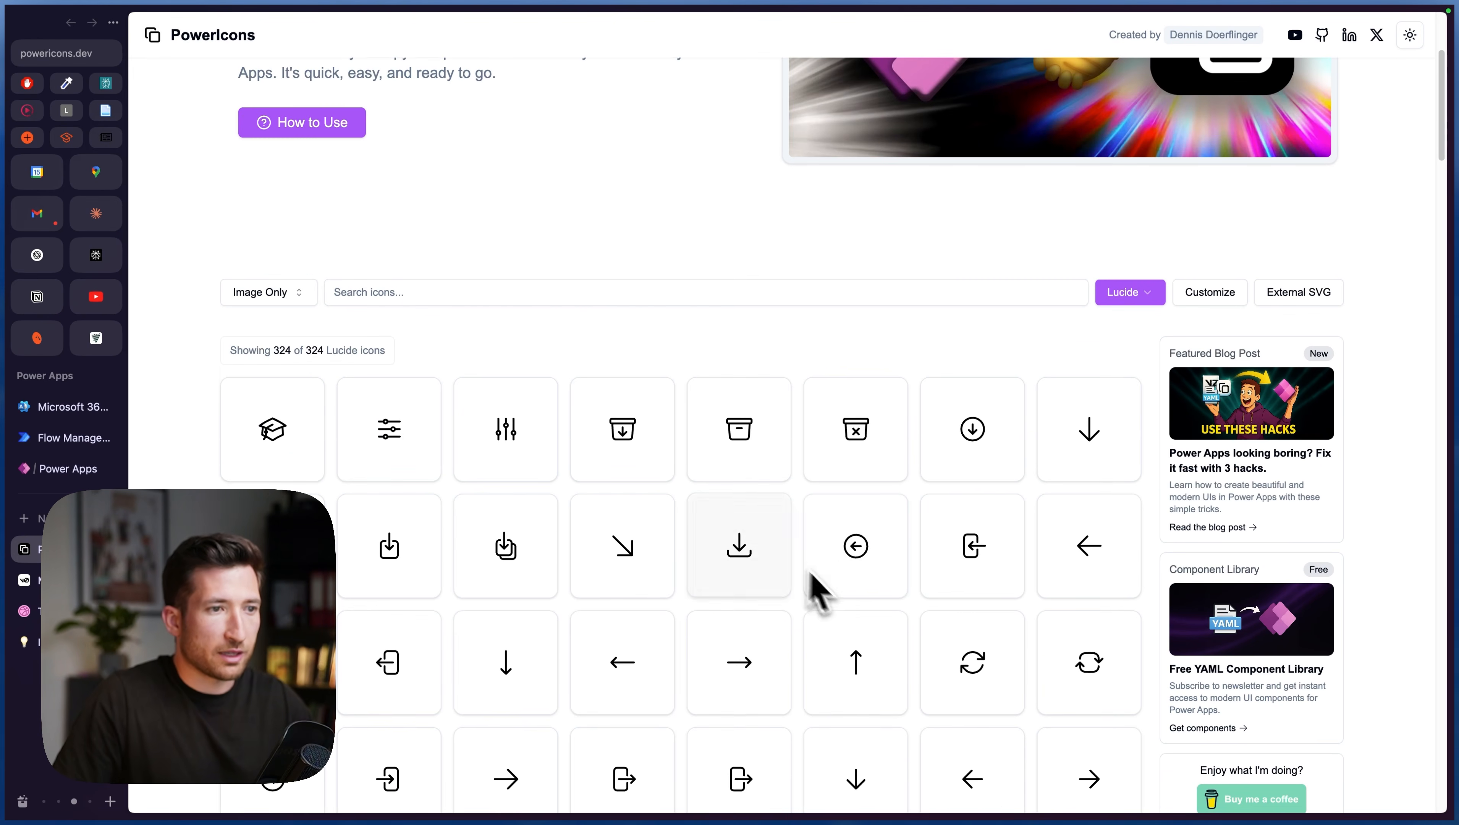
{"action": "scroll", "coordinate": [832, 601], "scroll_direction": "down", "scroll_amount": 3}
{"action": "scroll", "coordinate": [755, 482], "scroll_direction": "up", "scroll_amount": 8}
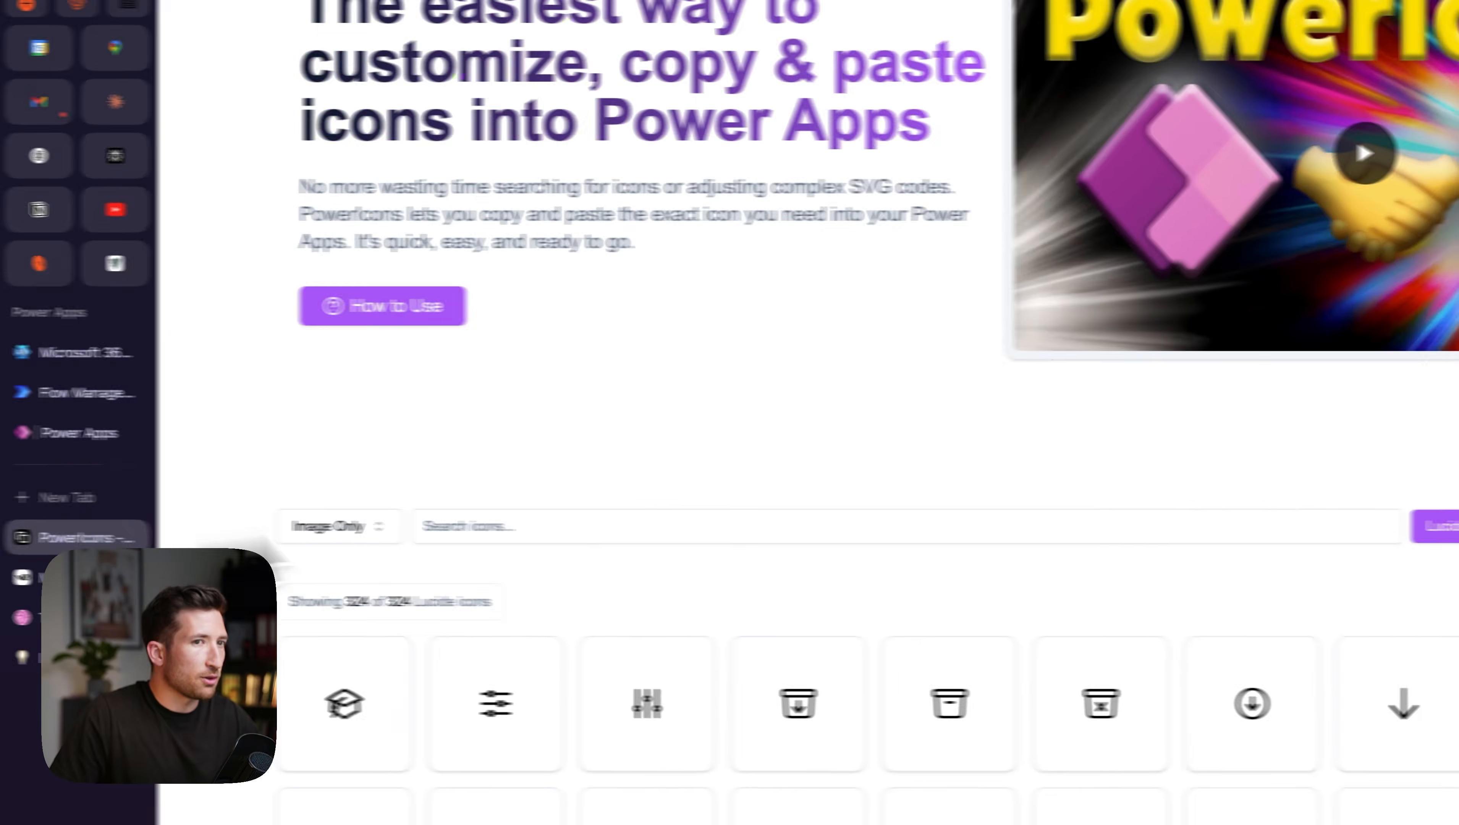
{"action": "left_click", "coordinate": [1258, 543]}
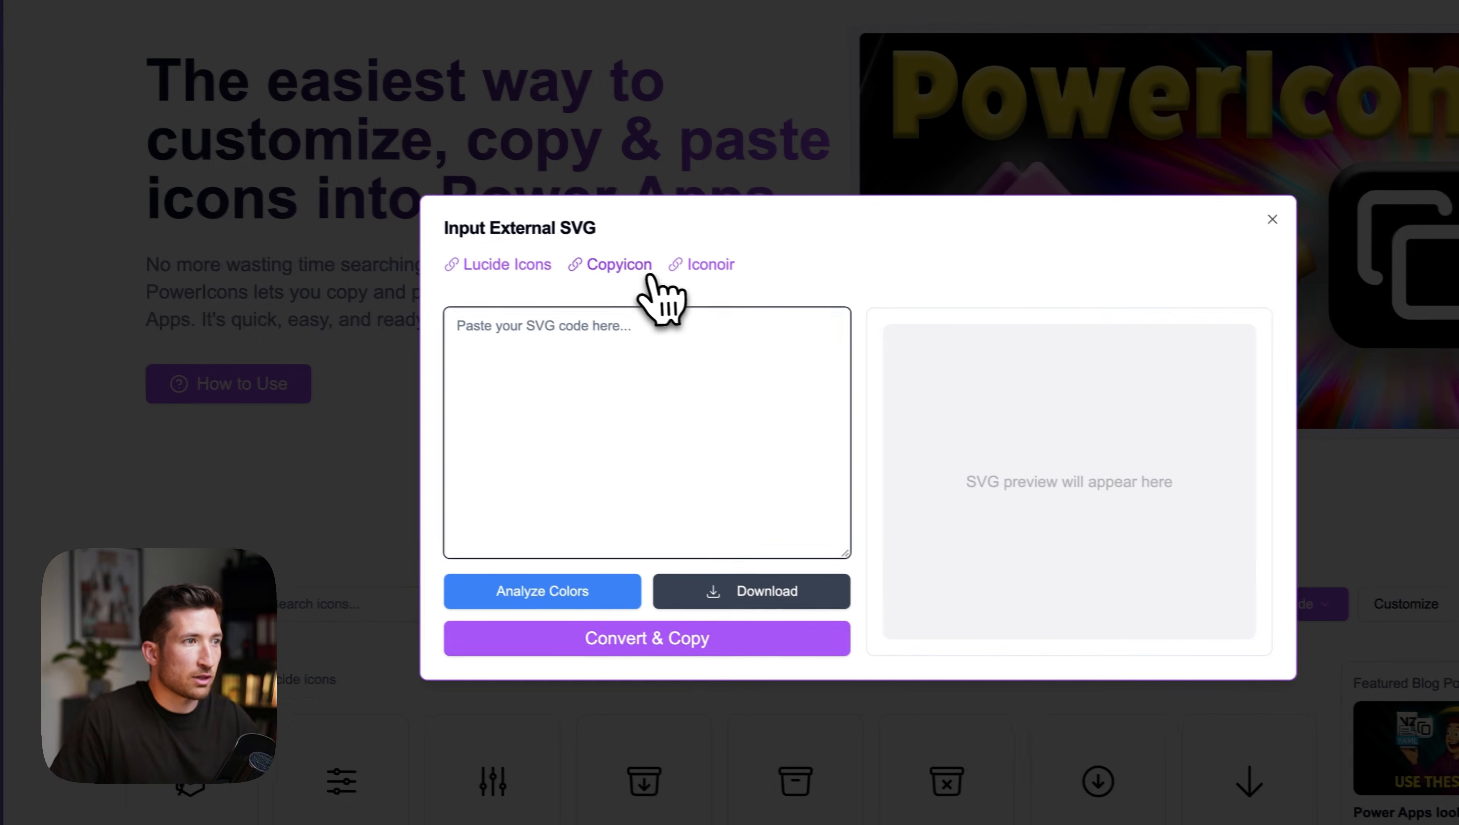
- Go to the linked Copyicon site, search for dashboard and copy the SVG of the solid black Dashboard Layout icon
{"action": "left_click", "coordinate": [650, 273]}
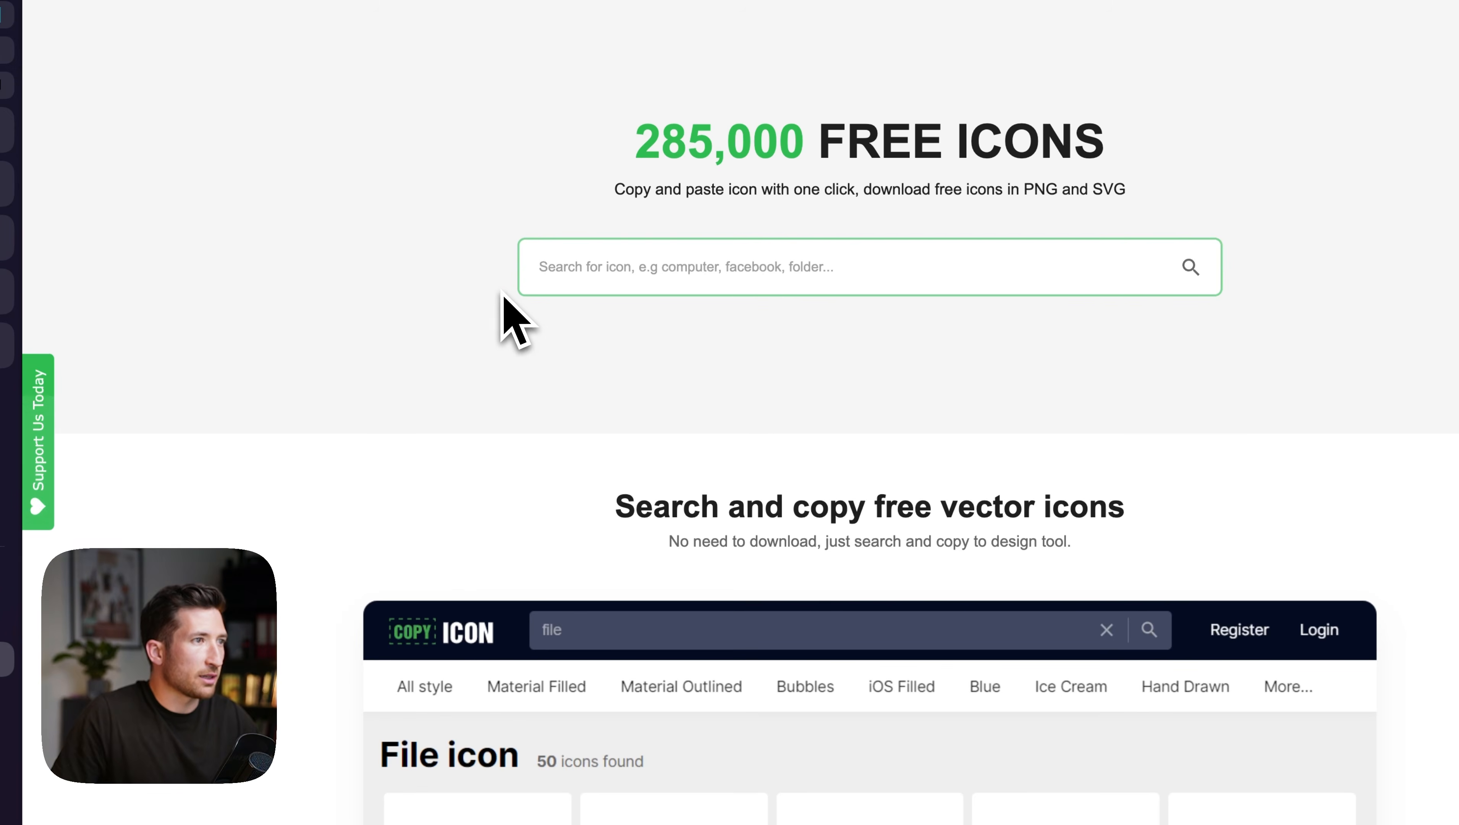
{"action": "left_click", "coordinate": [559, 271]}
{"action": "type", "text": "dashboard"}
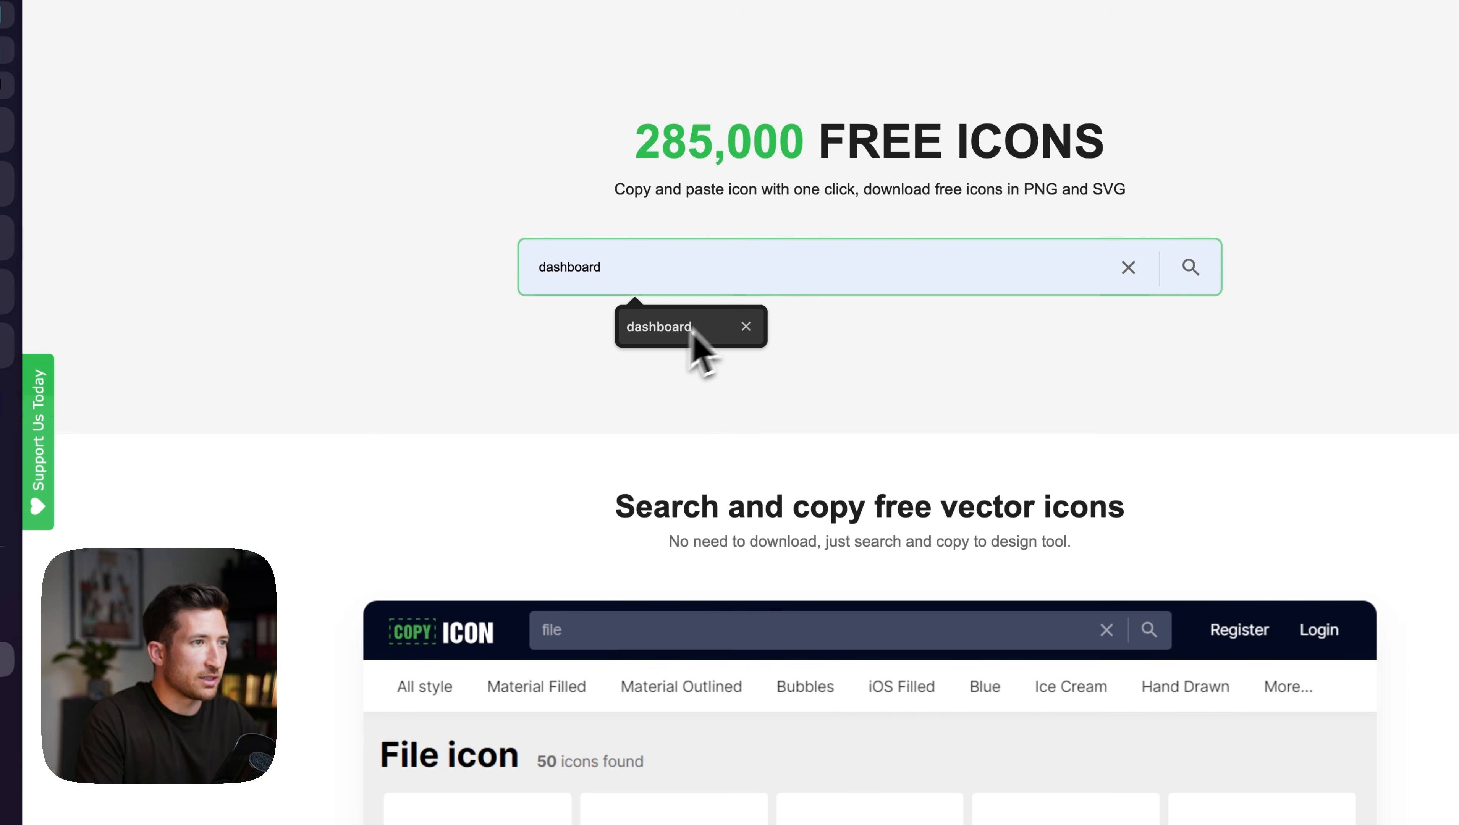
{"action": "left_click", "coordinate": [691, 326]}
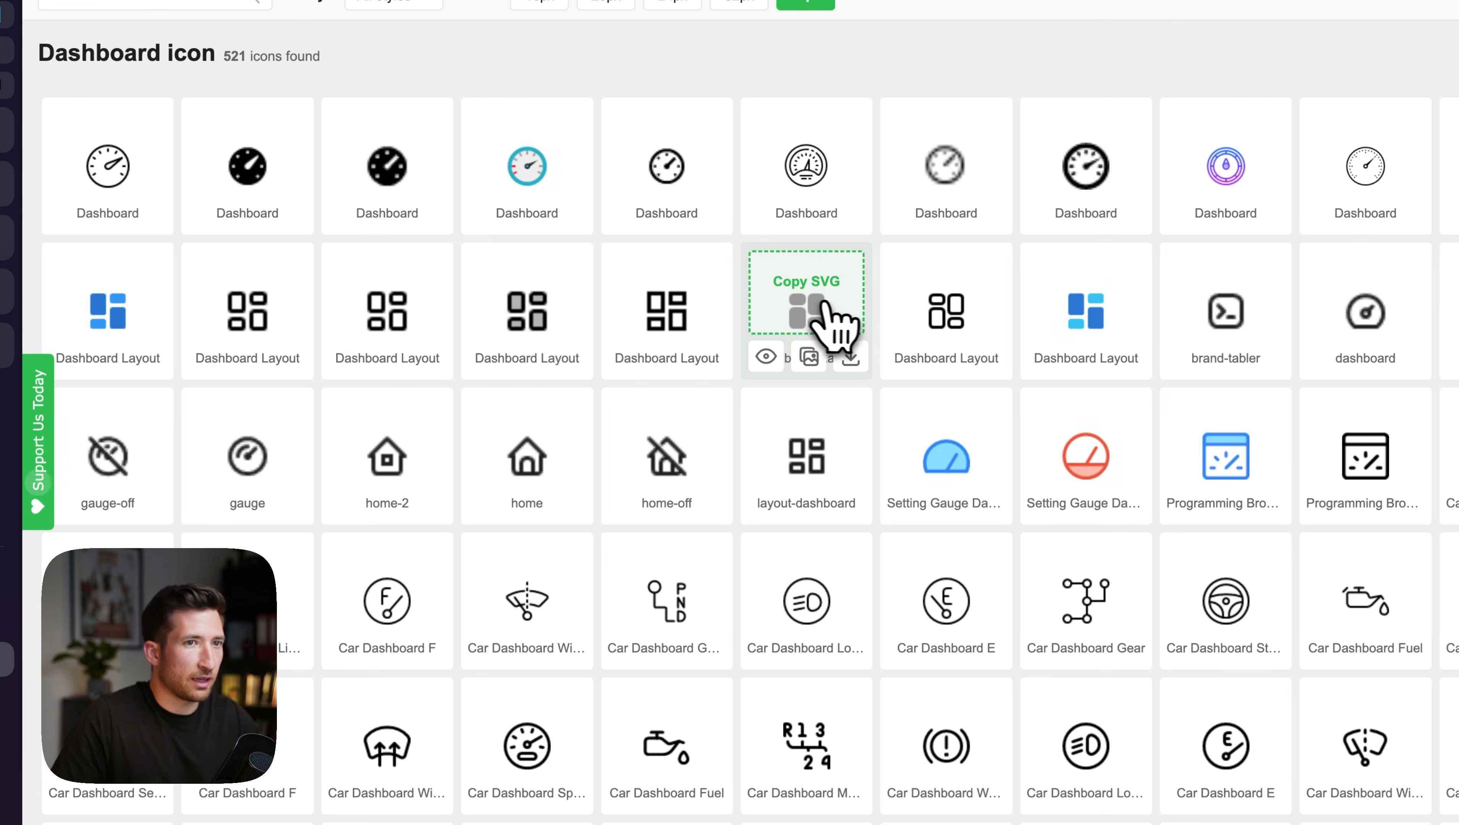
{"action": "left_click", "coordinate": [806, 292]}
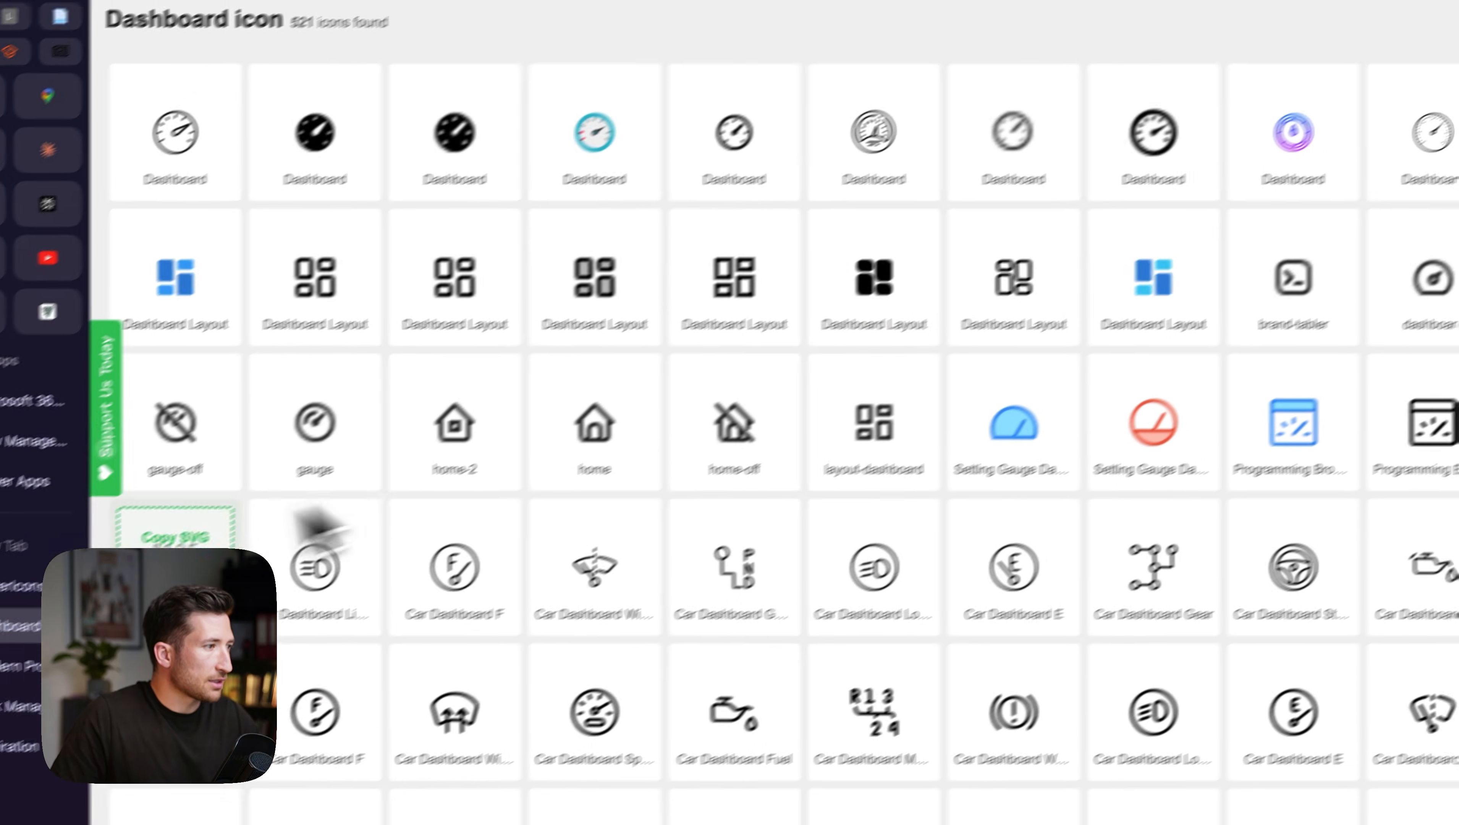
- Paste the SVG into the external SVG input of PowerIcons, recolor it white, and convert and copy it
{"action": "left_click", "coordinate": [87, 546]}
{"action": "left_click", "coordinate": [674, 424]}
{"action": "key", "text": "ctrl+v"}
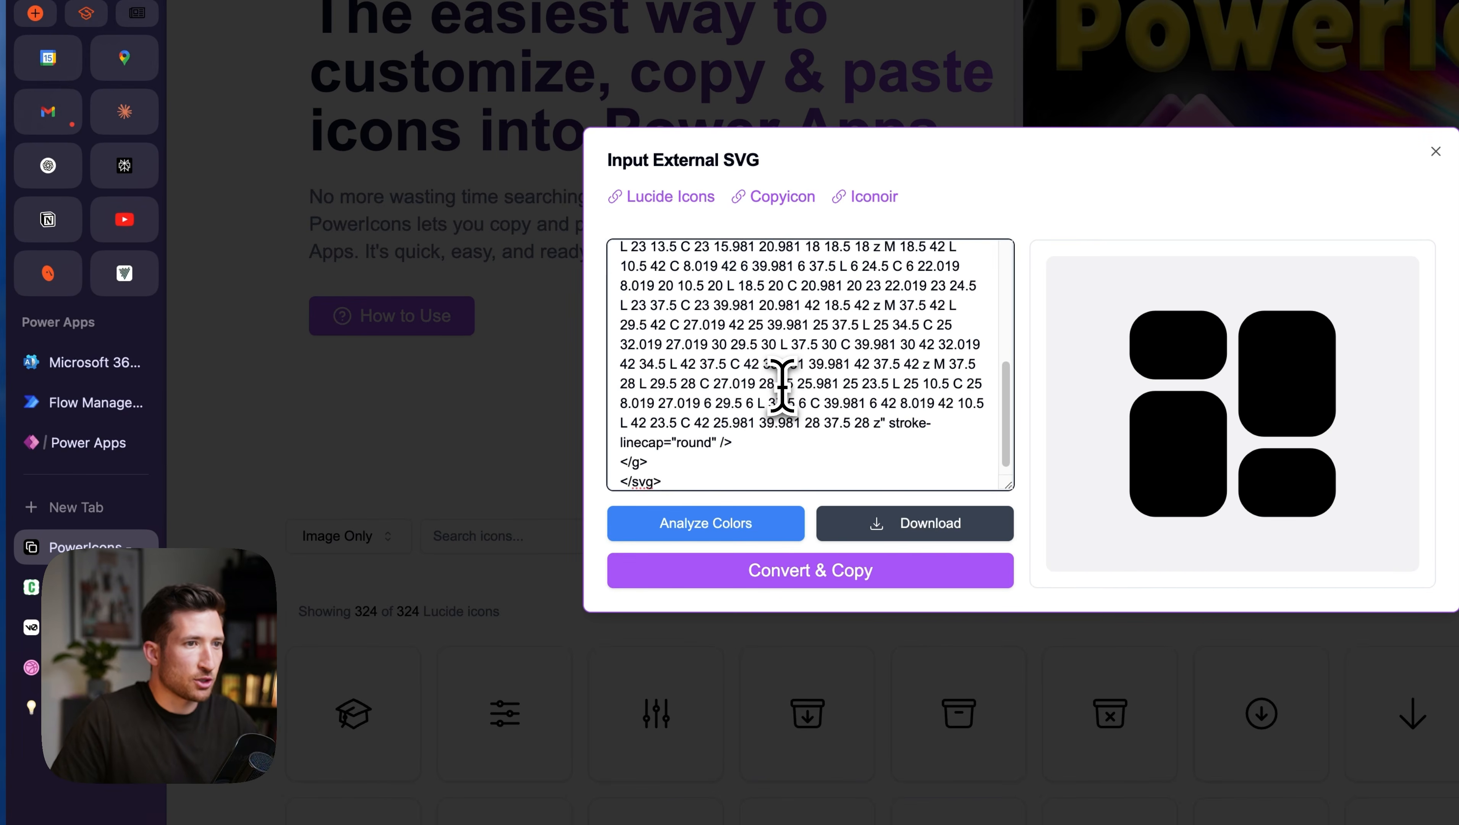
{"action": "left_click", "coordinate": [763, 526]}
{"action": "left_click", "coordinate": [964, 533]}
{"action": "left_click", "coordinate": [876, 497]}
{"action": "left_click", "coordinate": [870, 513]}
{"action": "left_click", "coordinate": [786, 595]}
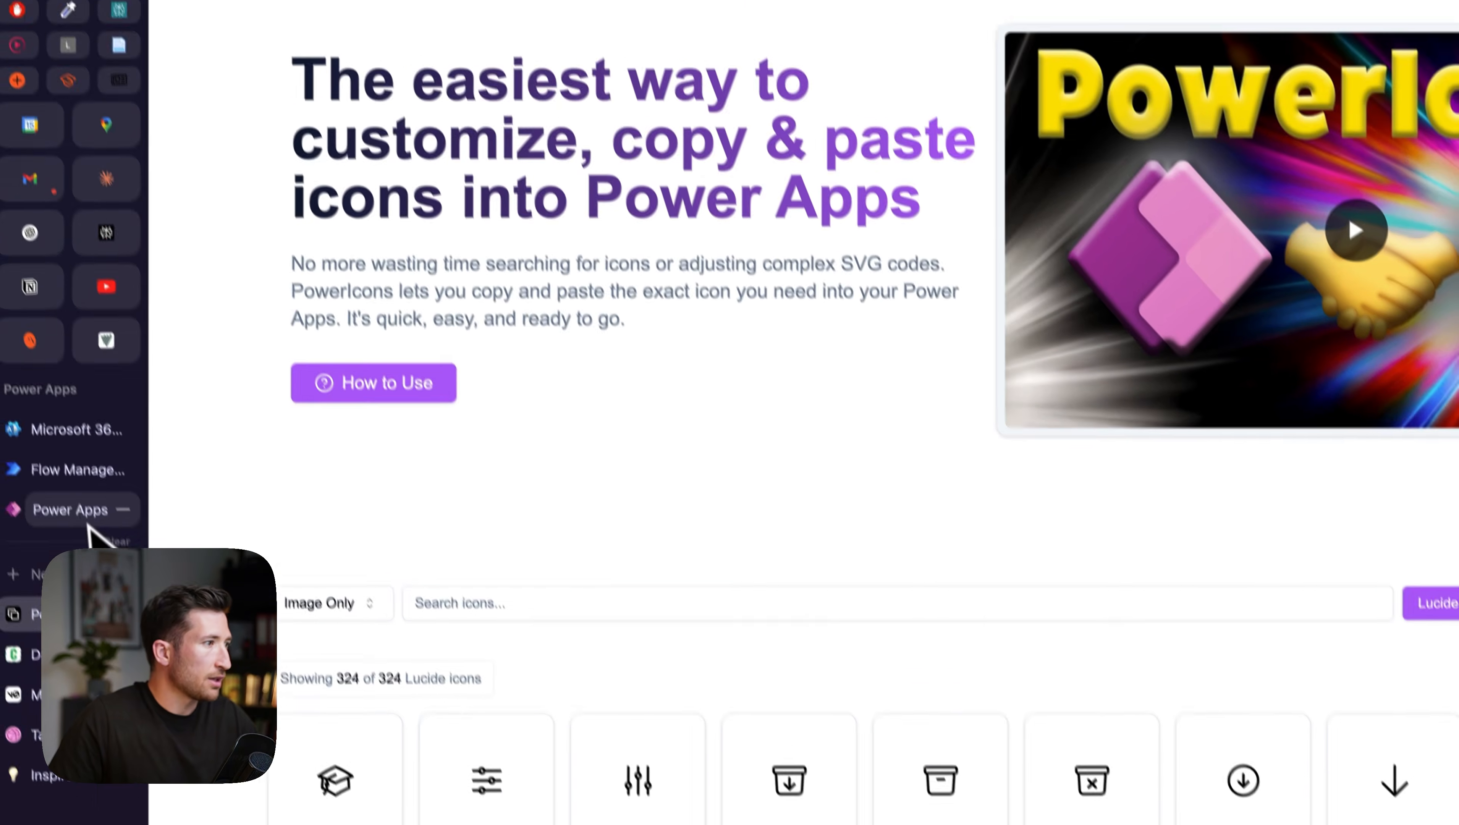
- Switch back to Power Apps and paste the converted dashboard icon into the sidebar's header container
{"action": "left_click", "coordinate": [34, 393]}
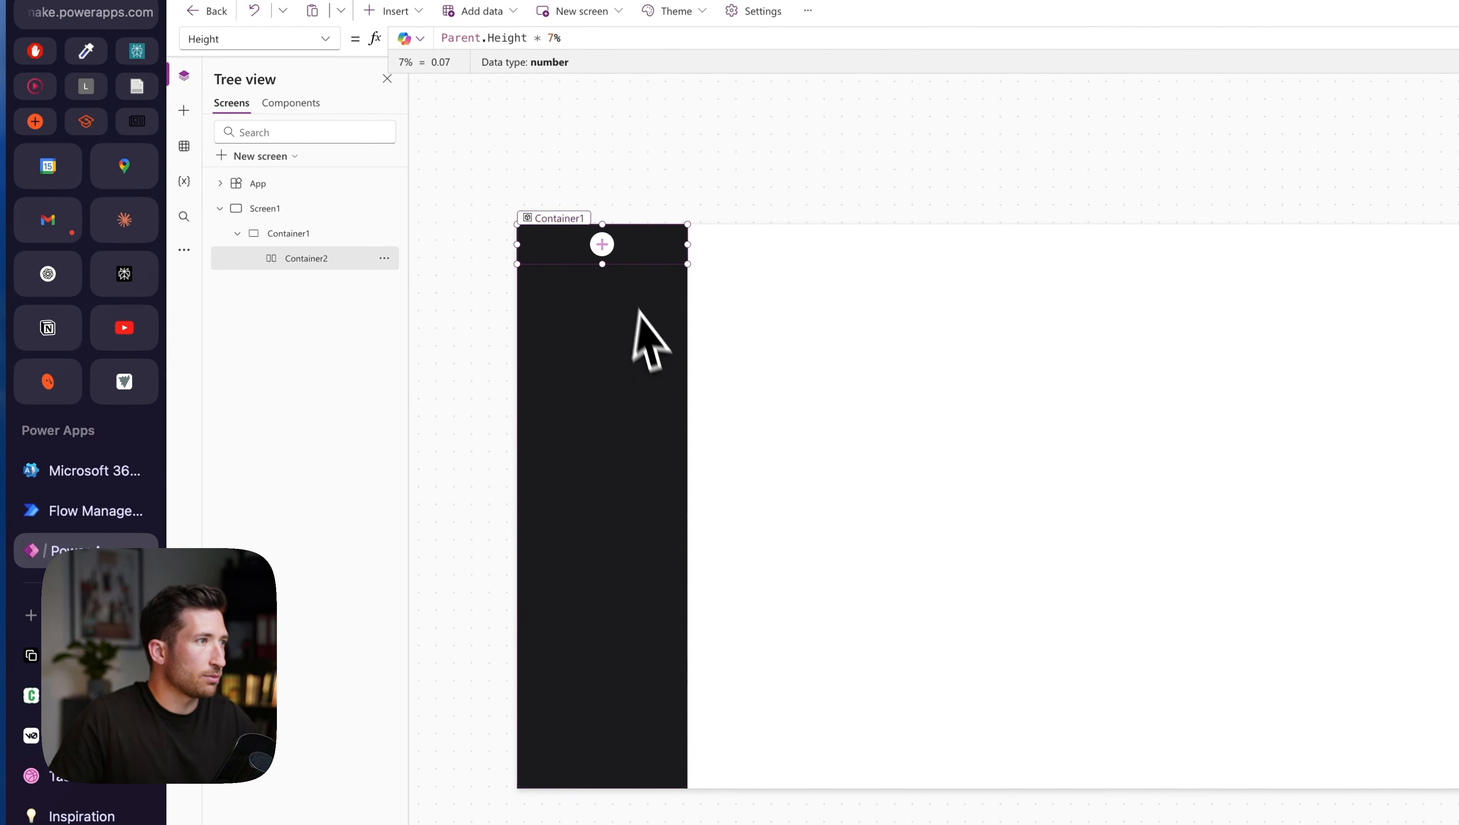
{"action": "left_click", "coordinate": [570, 254]}
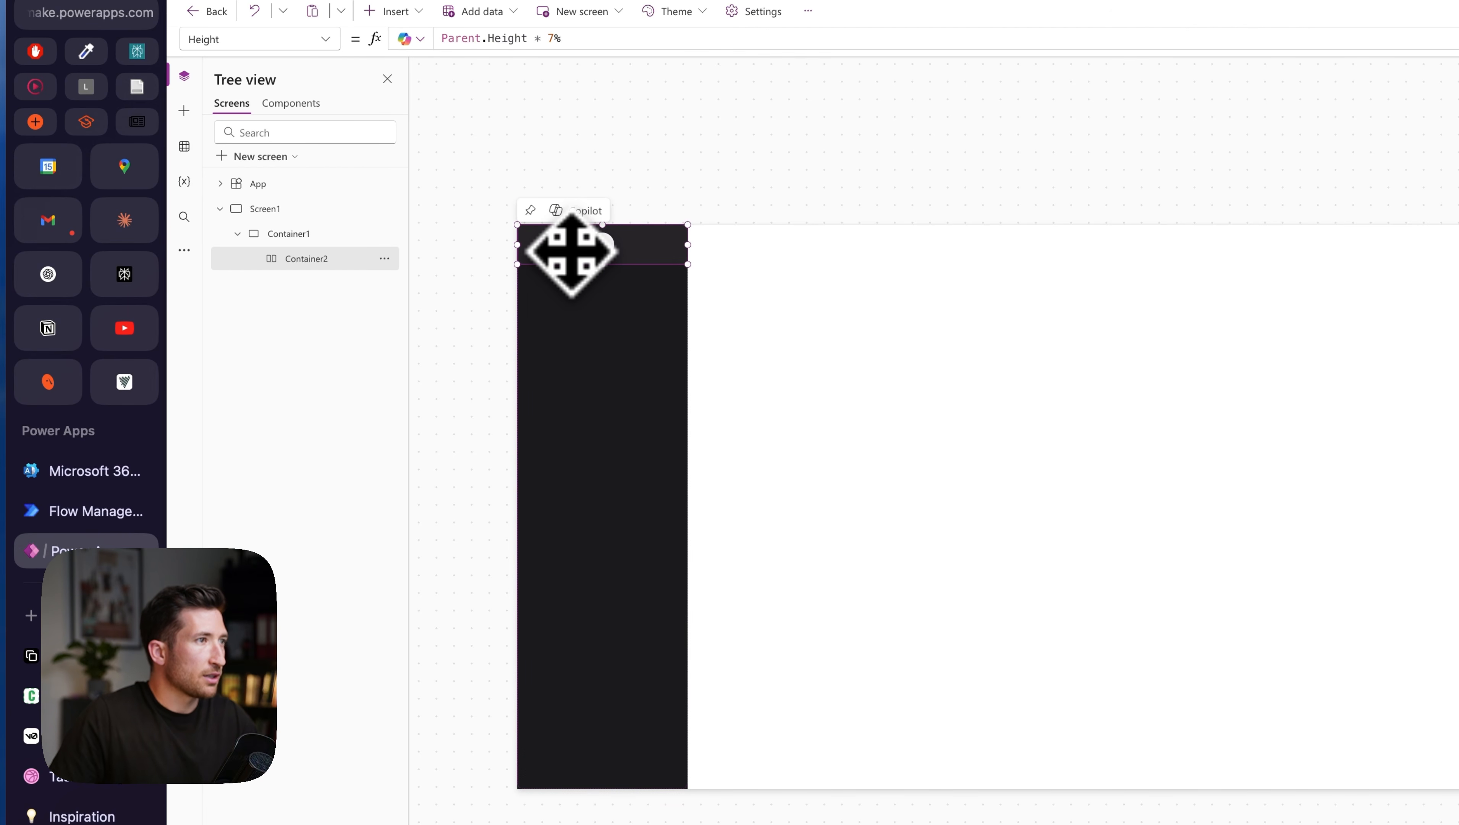
{"action": "key", "text": "ctrl+v"}
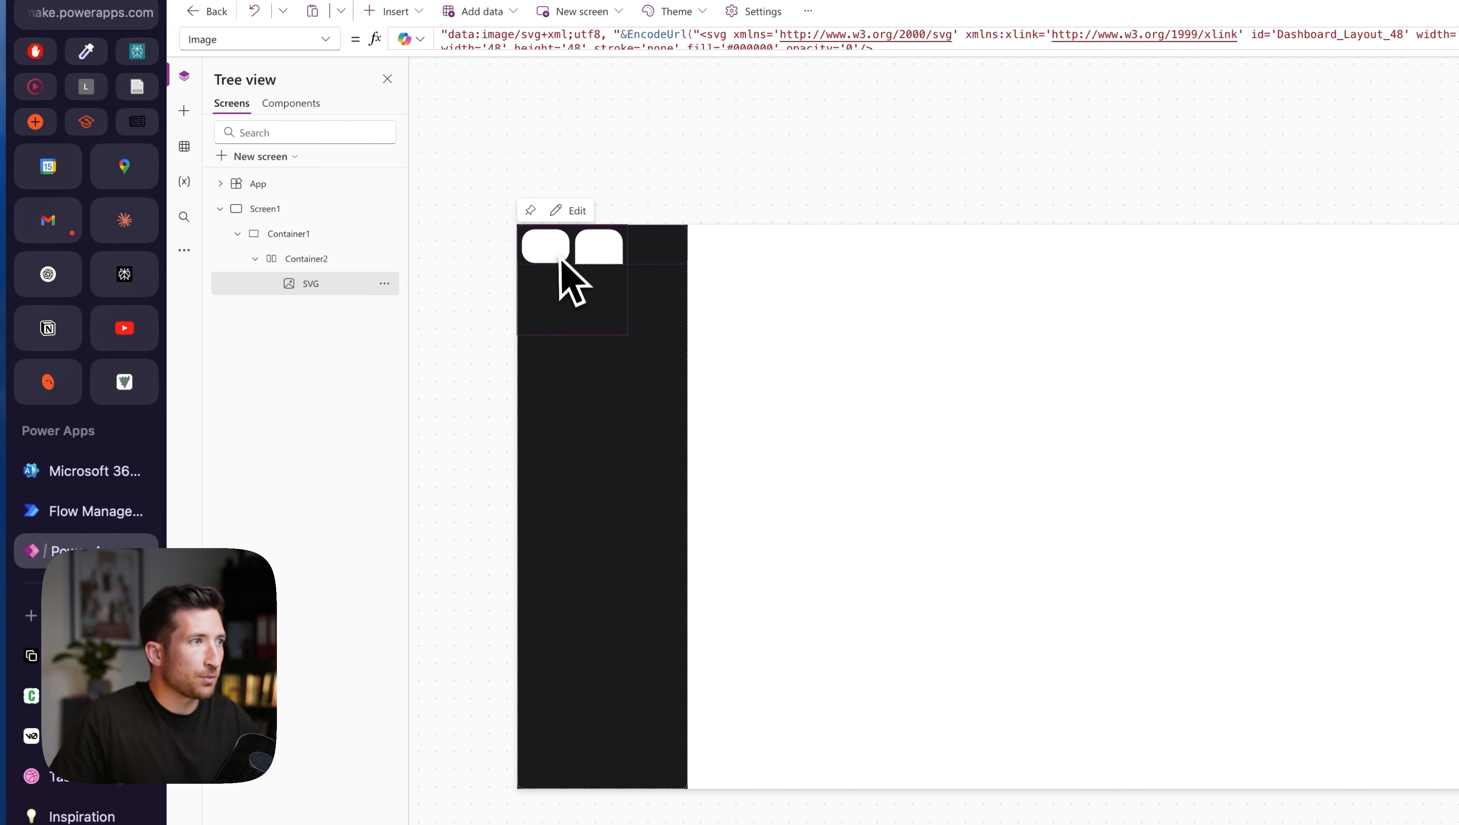
- Set the dashboard icon's Height formula to Parent.Height and turn on its flexible width
{"action": "left_click", "coordinate": [325, 39]}
{"action": "type", "text": "Height"}
{"action": "key", "text": "Return"}
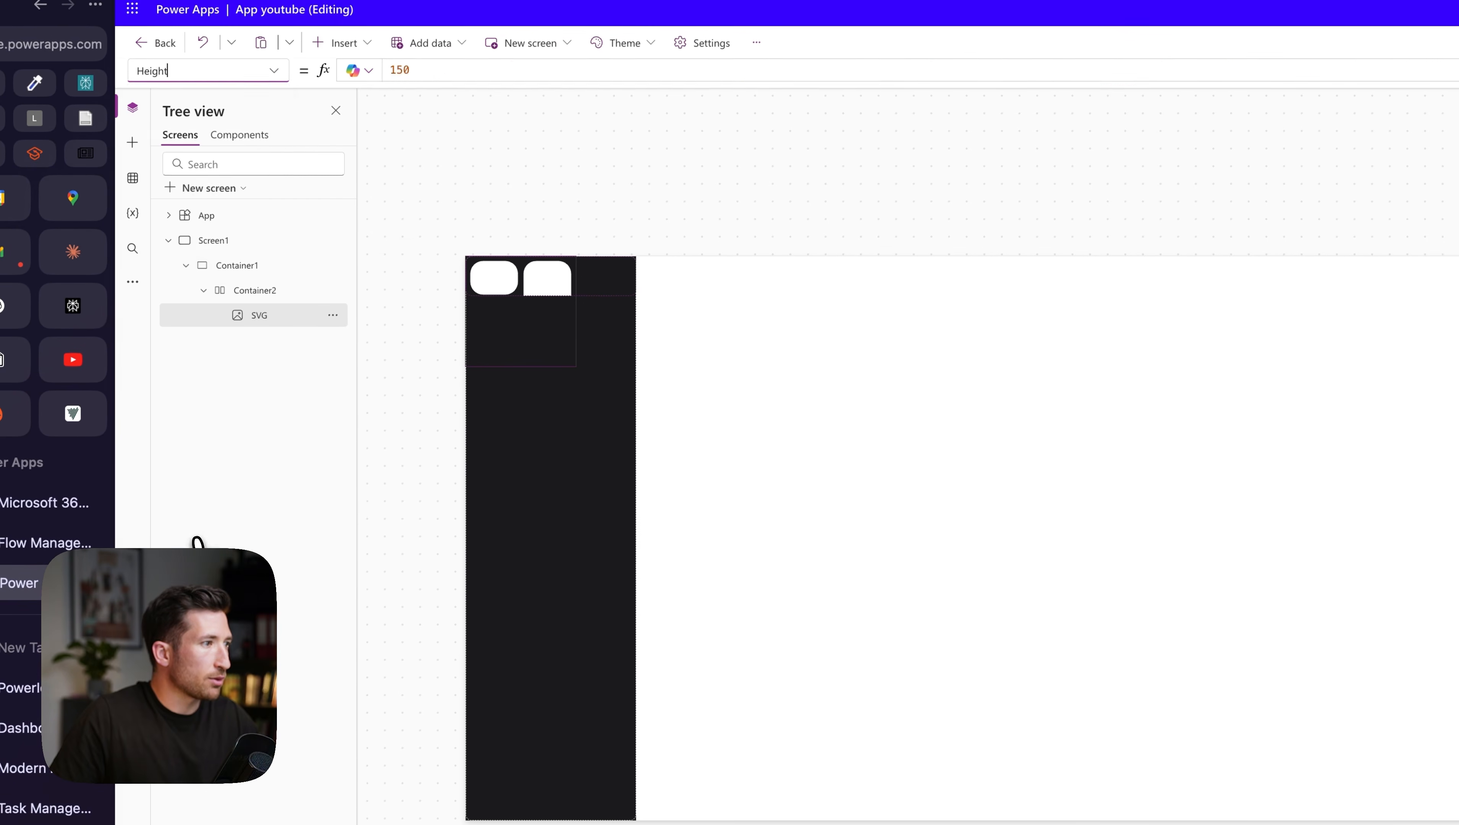
{"action": "double_click", "coordinate": [401, 71]}
{"action": "type", "text": "Parent.Height"}
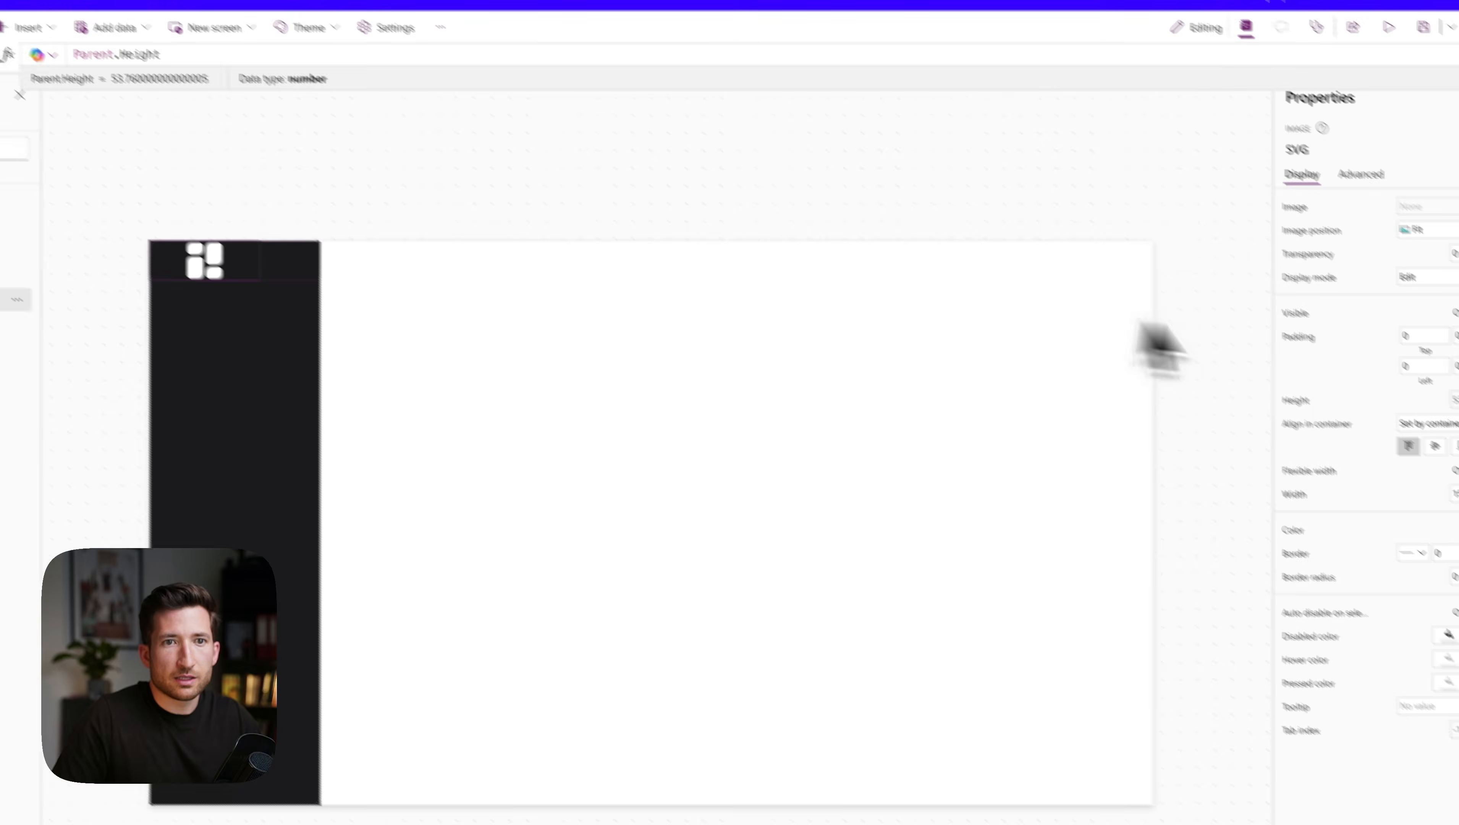
{"action": "left_click", "coordinate": [1422, 418]}
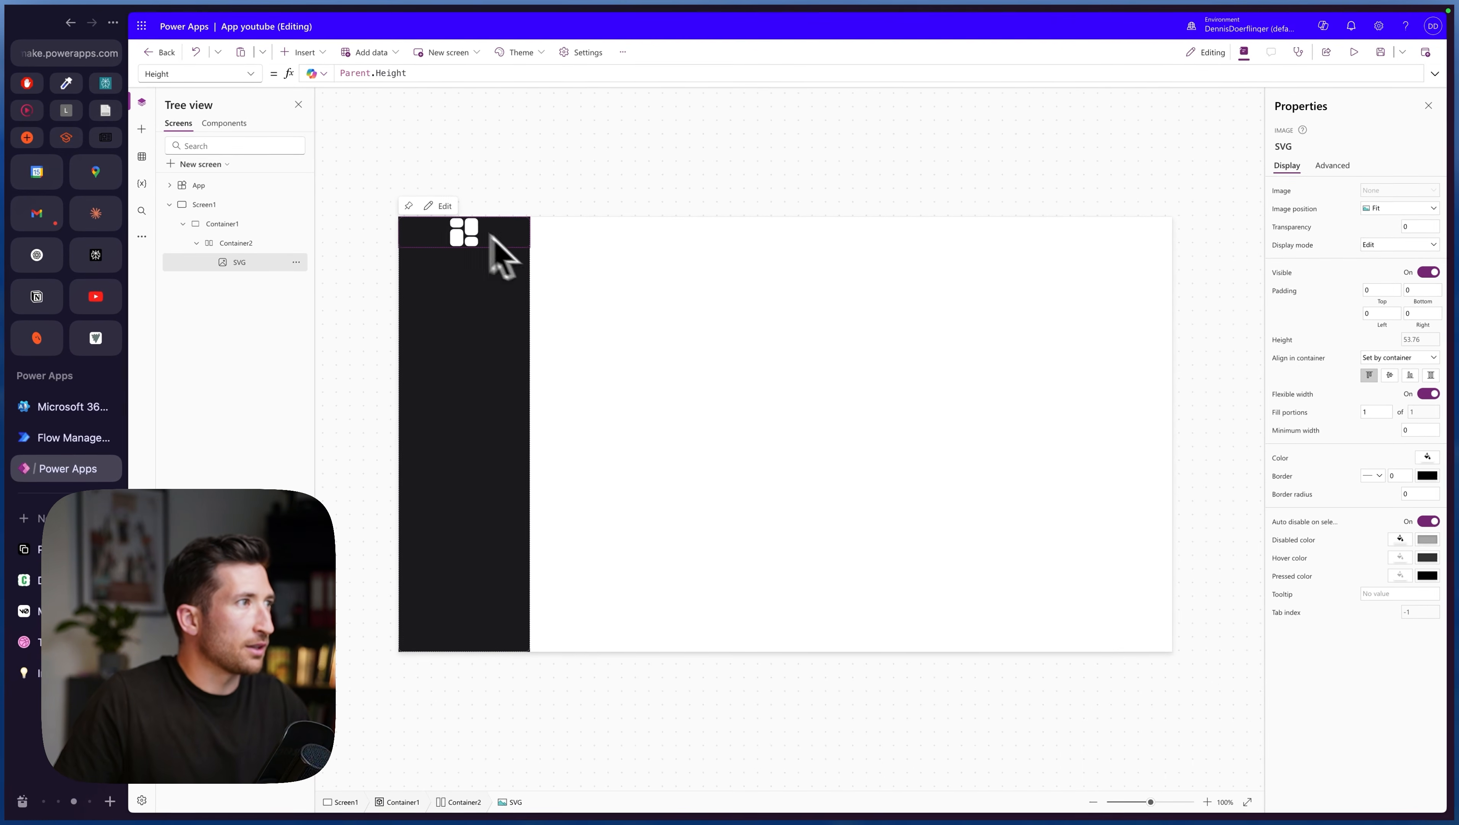
- Insert a text label into the header container beside the icon and make its font color white
{"action": "left_click", "coordinate": [257, 243]}
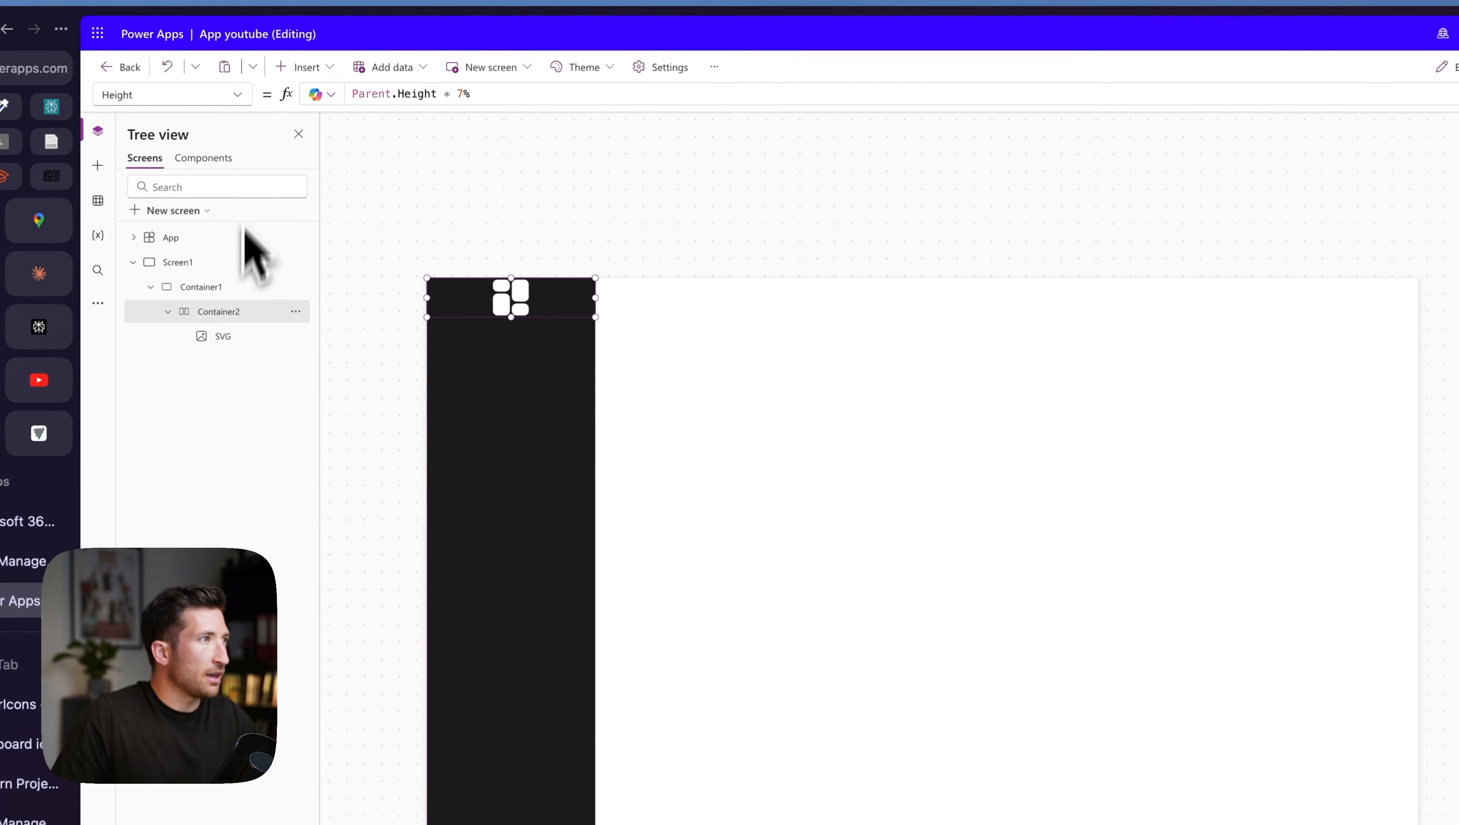
{"action": "left_click", "coordinate": [301, 52]}
{"action": "left_click", "coordinate": [318, 157]}
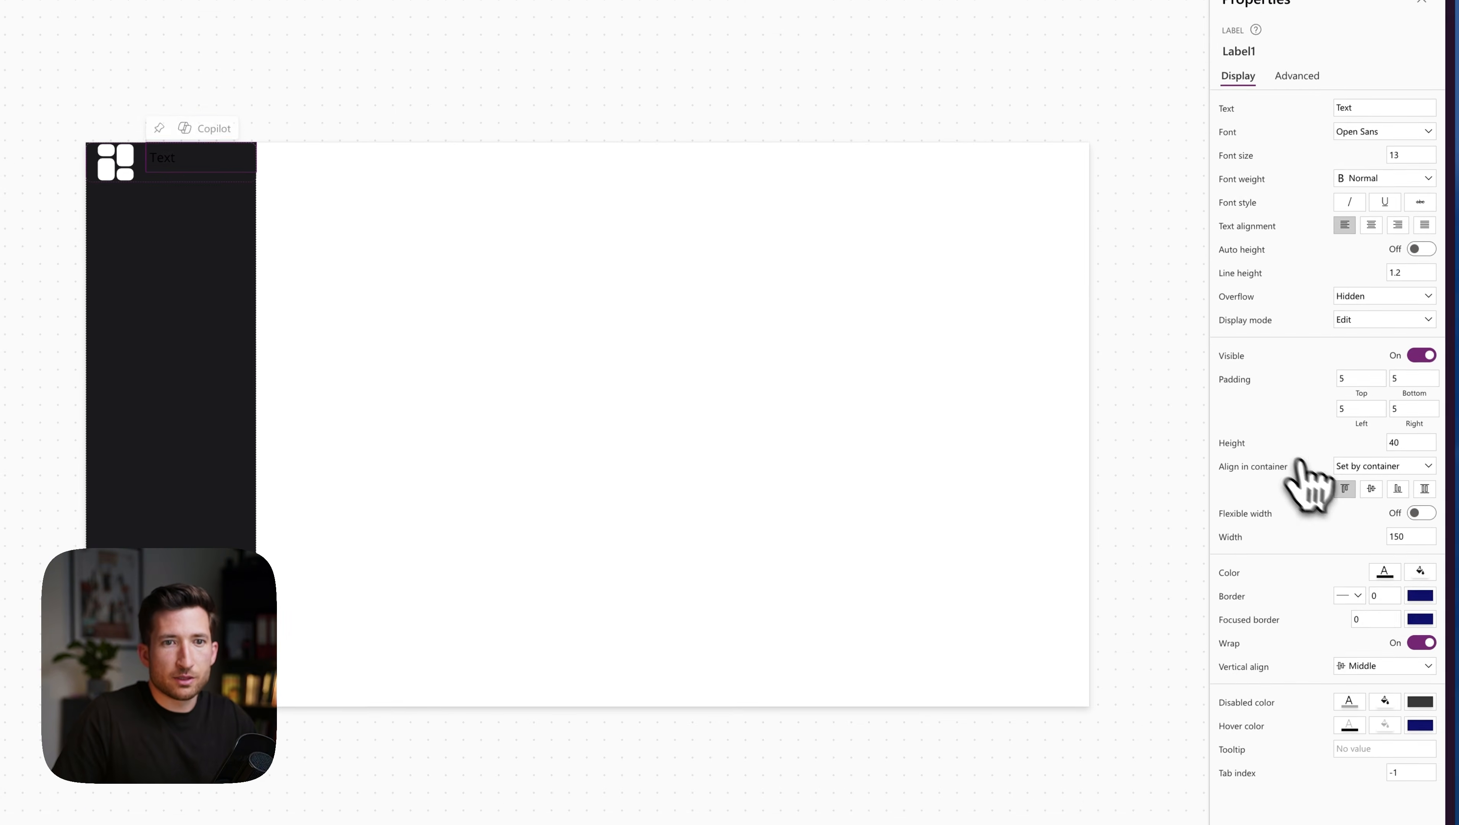
{"action": "left_click", "coordinate": [1383, 569]}
{"action": "left_click", "coordinate": [1156, 675]}
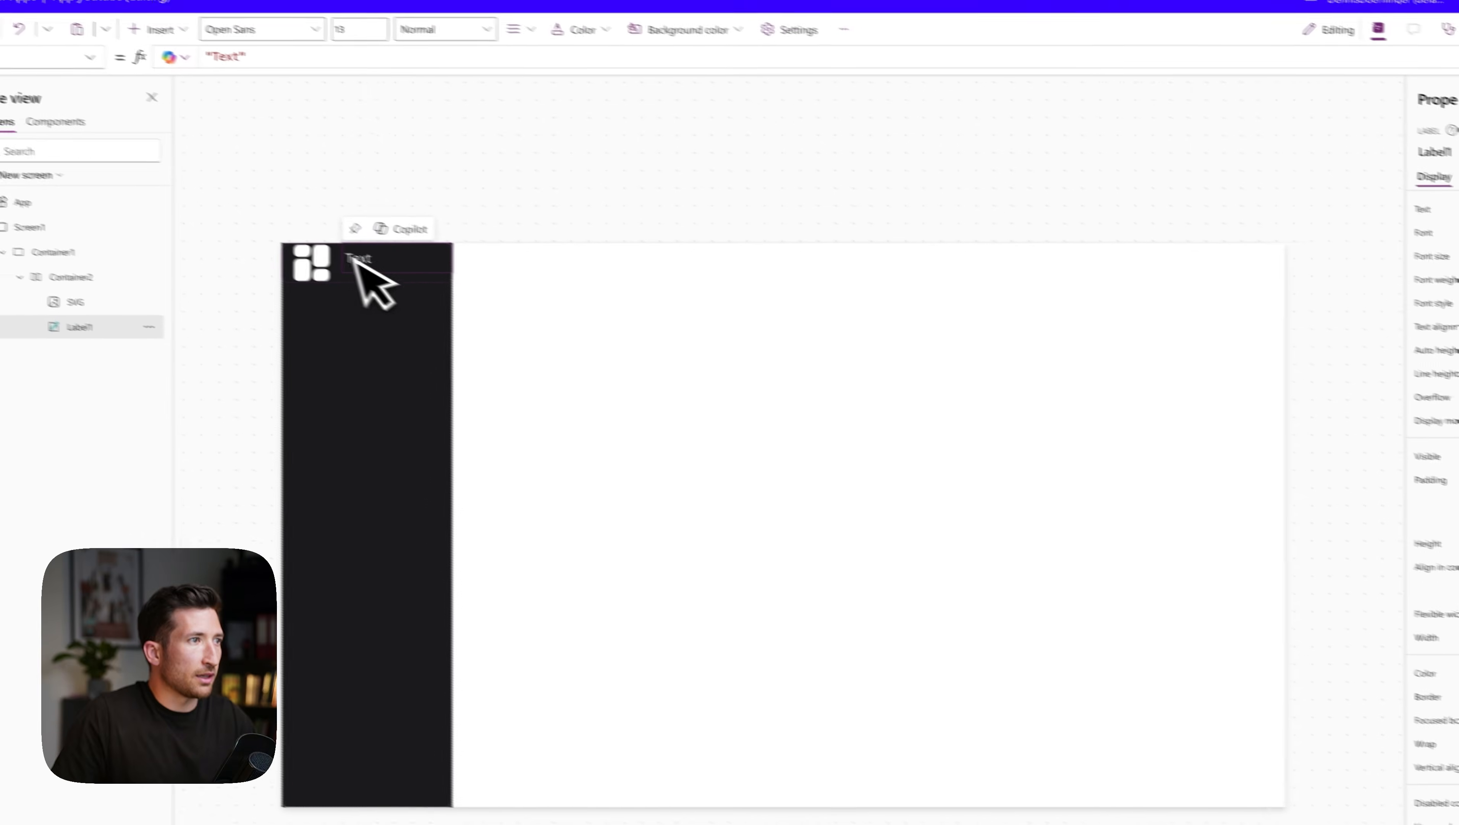
- Set the label's Height formula to Parent.Height and its text to ProjectHub in bold size 16
{"action": "left_click", "coordinate": [245, 98]}
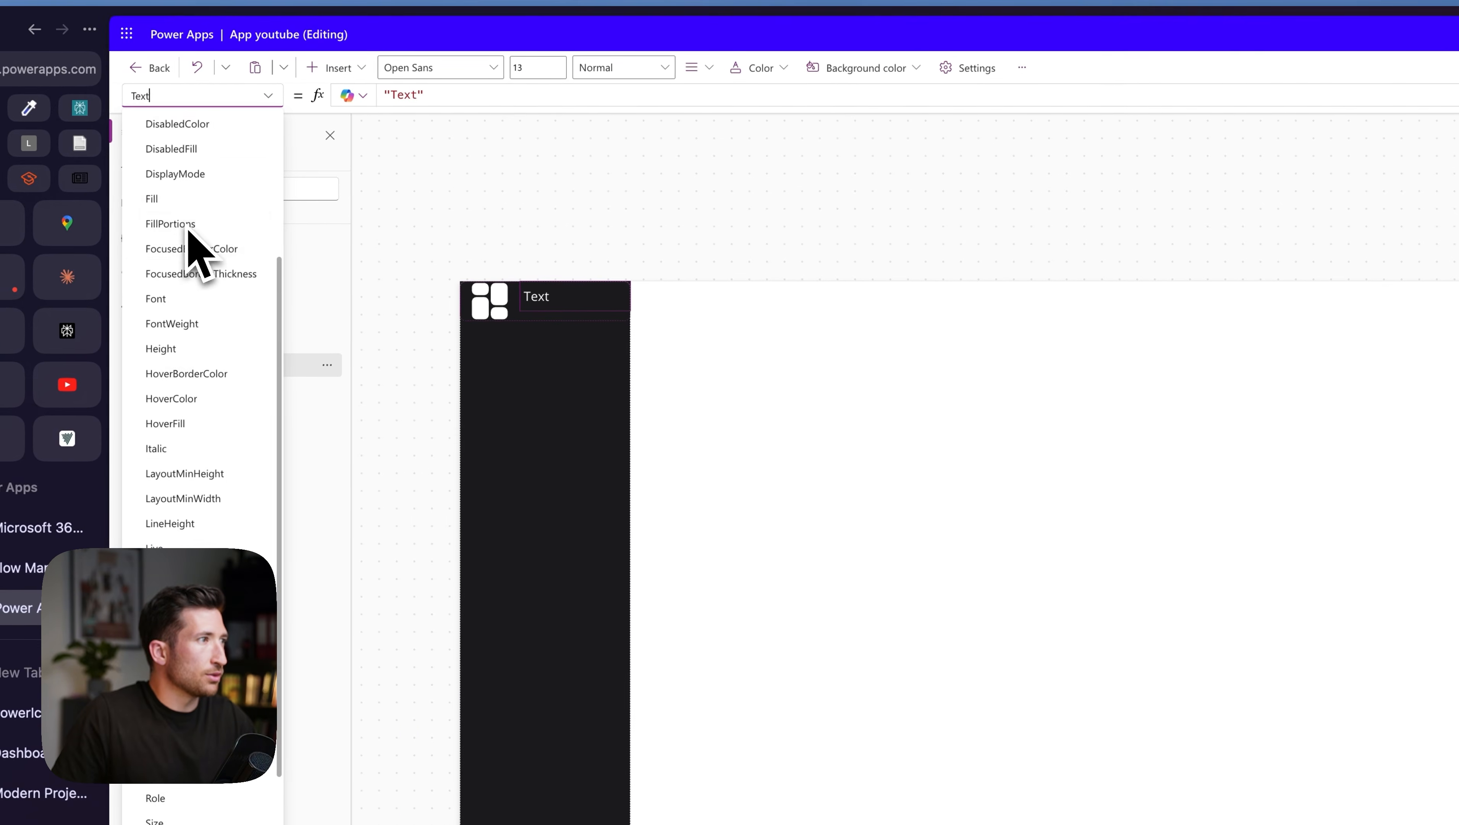
{"action": "left_click", "coordinate": [159, 348]}
{"action": "type", "text": "Parent.Height"}
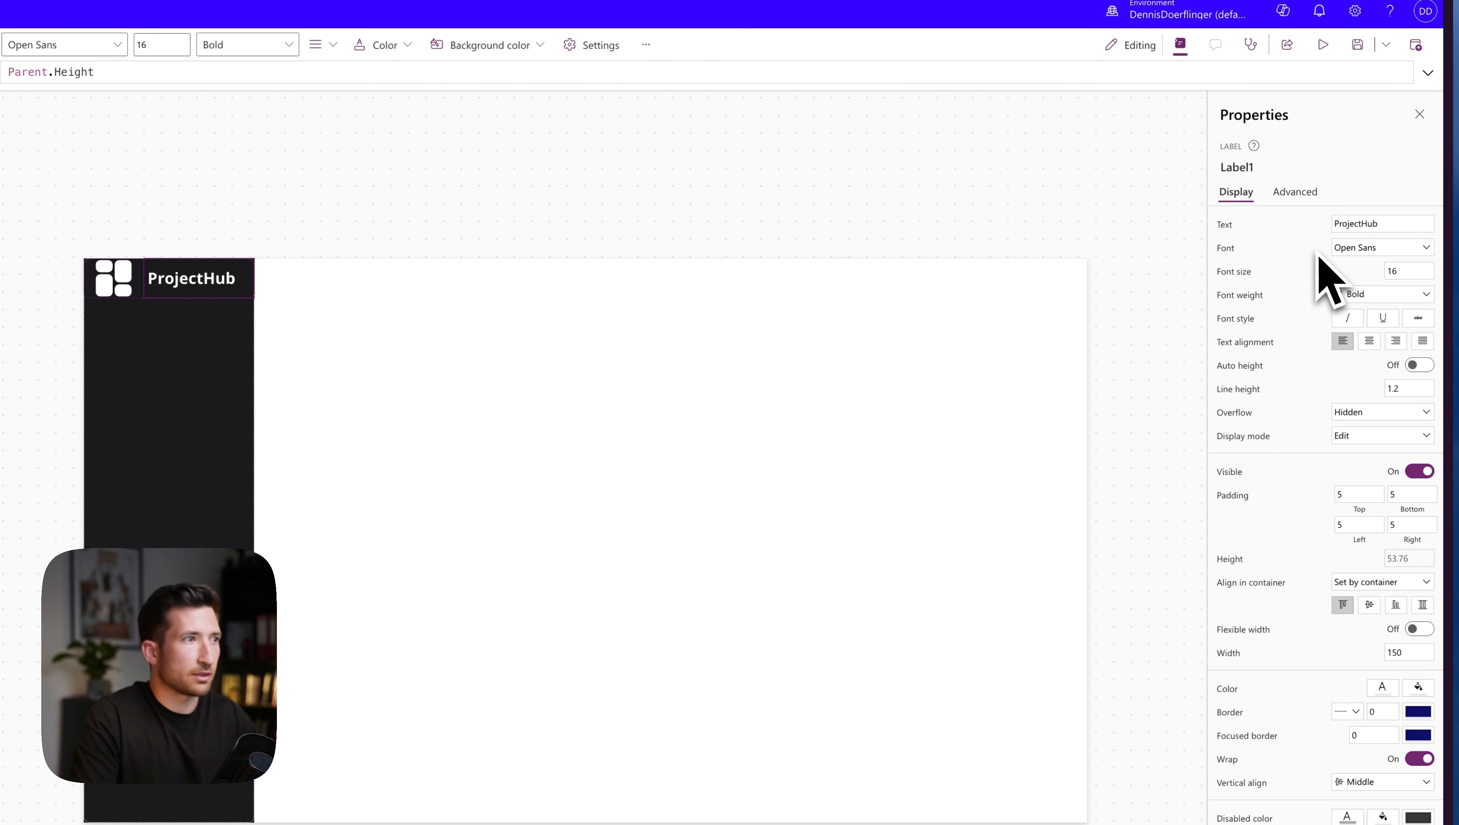
- Check the sidebar header in the reference design, and set the dashboard icon's top and bottom padding to 10 in Power Apps
{"action": "left_click", "coordinate": [87, 687]}
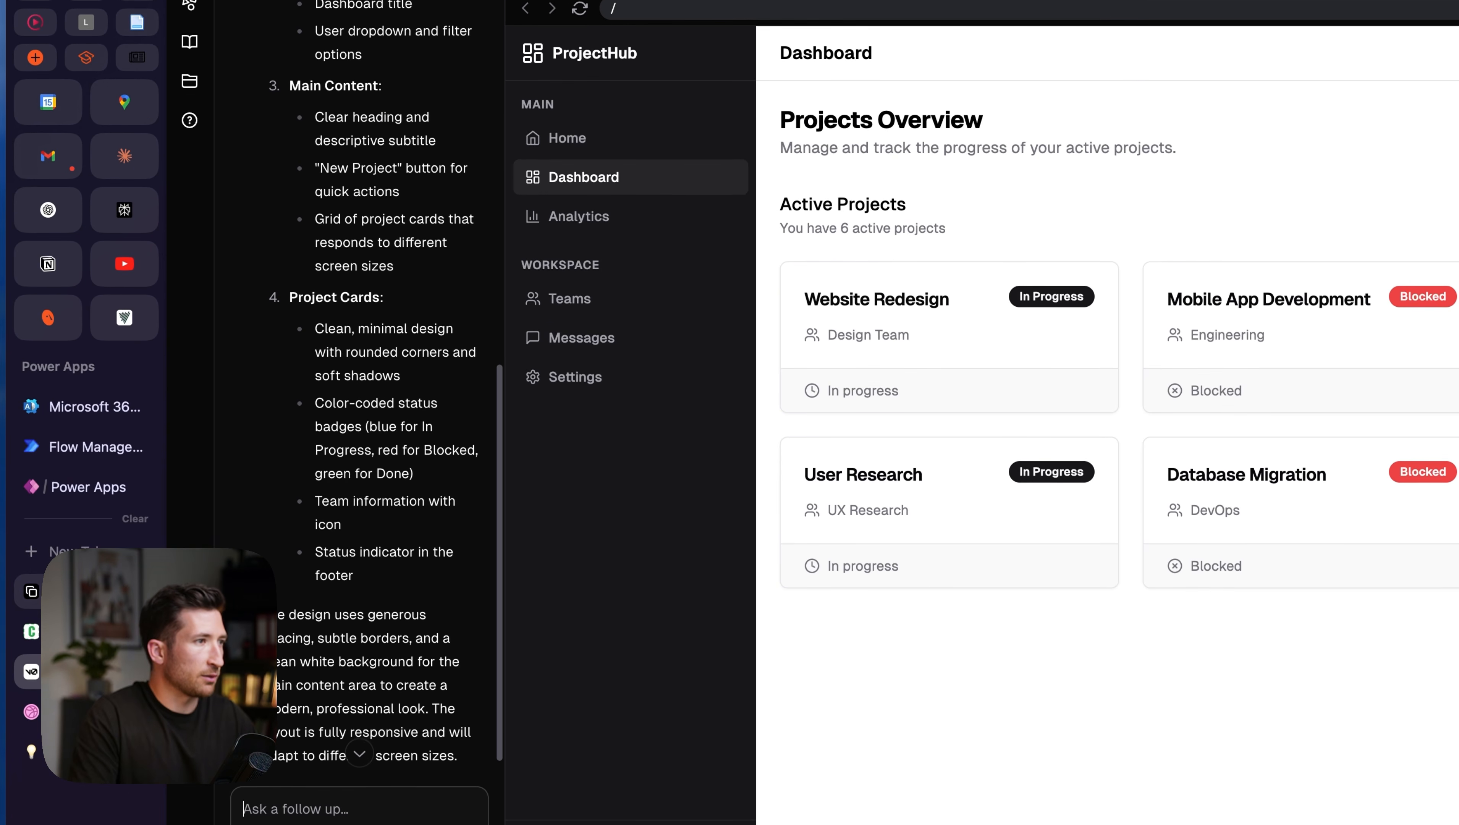
{"action": "left_click", "coordinate": [87, 489]}
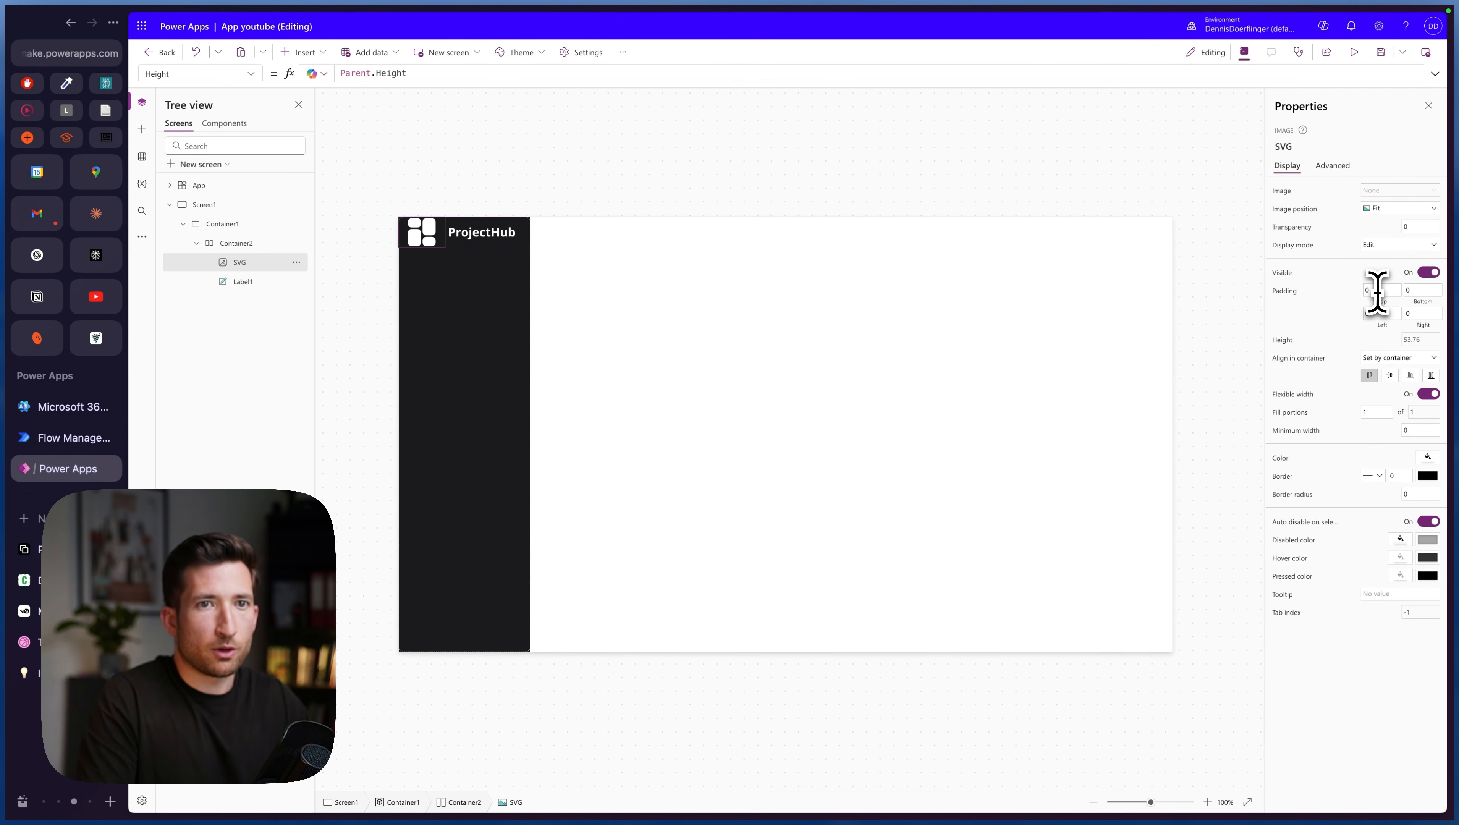
{"action": "left_click", "coordinate": [1381, 291]}
{"action": "type", "text": "1"}
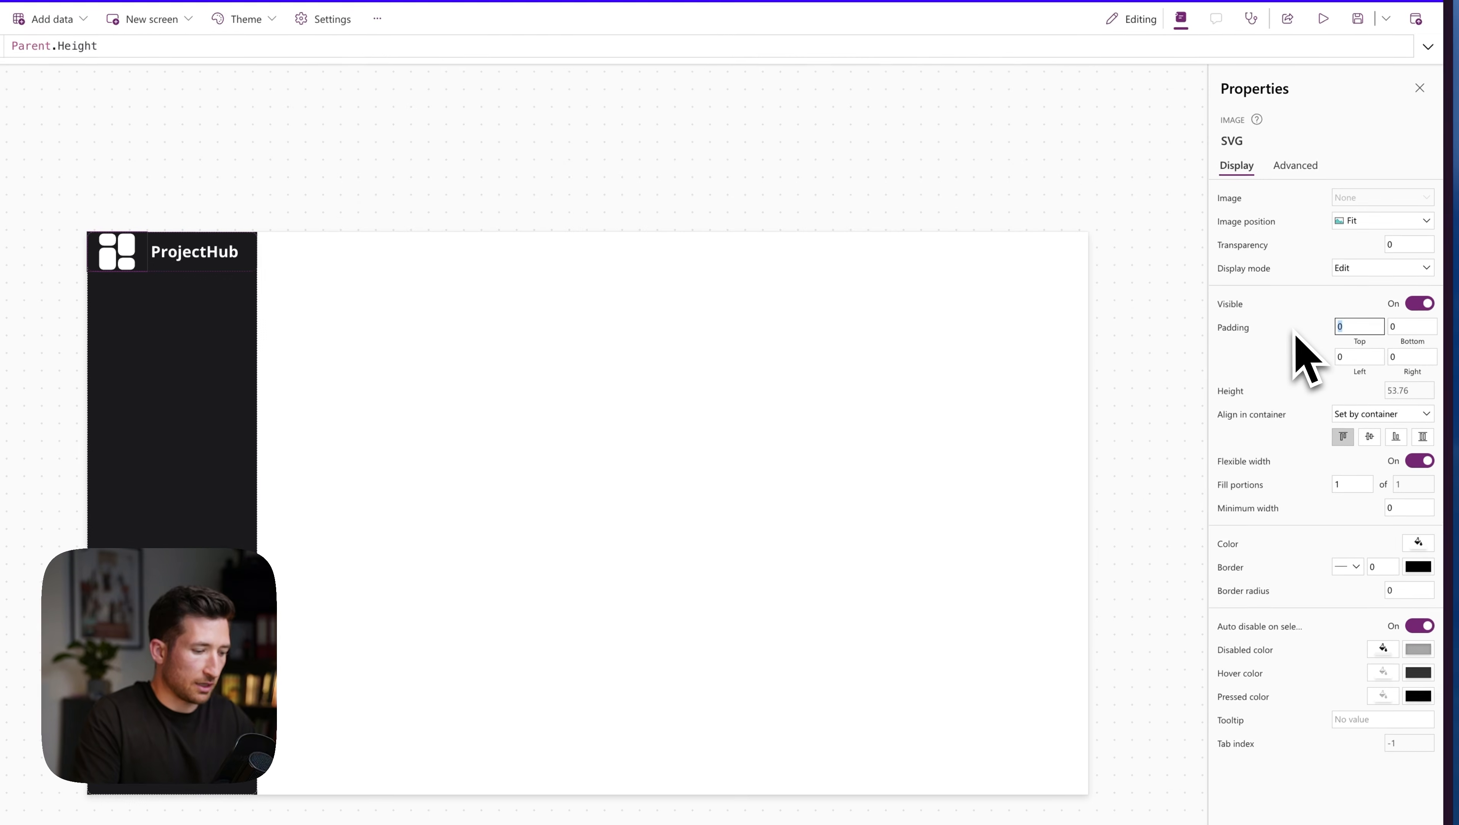
{"action": "type", "text": "0"}
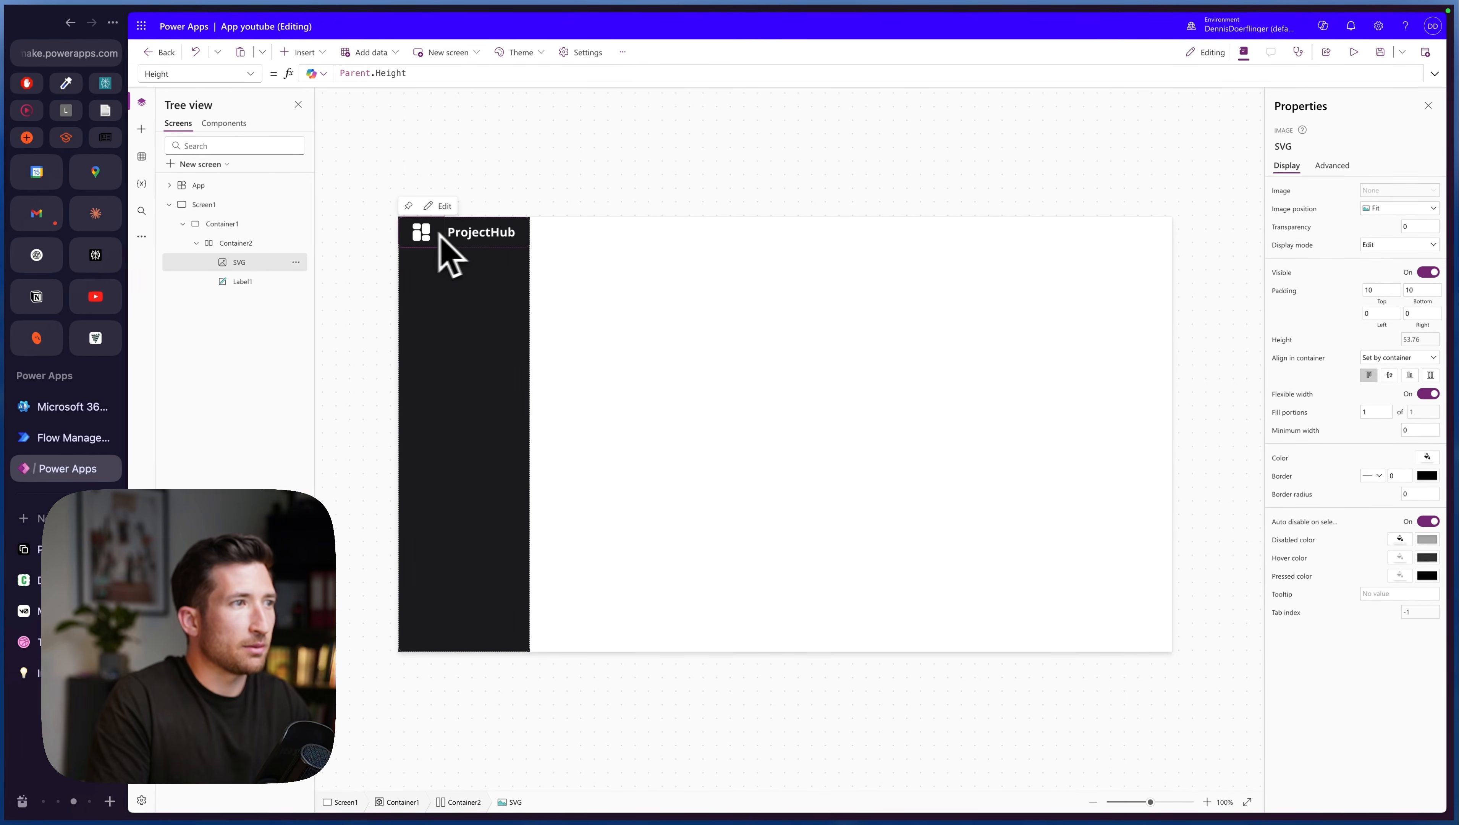
- Set the ProjectHub label's left padding to 0 and the dashboard icon's left padding to 35
{"action": "left_click", "coordinate": [458, 238]}
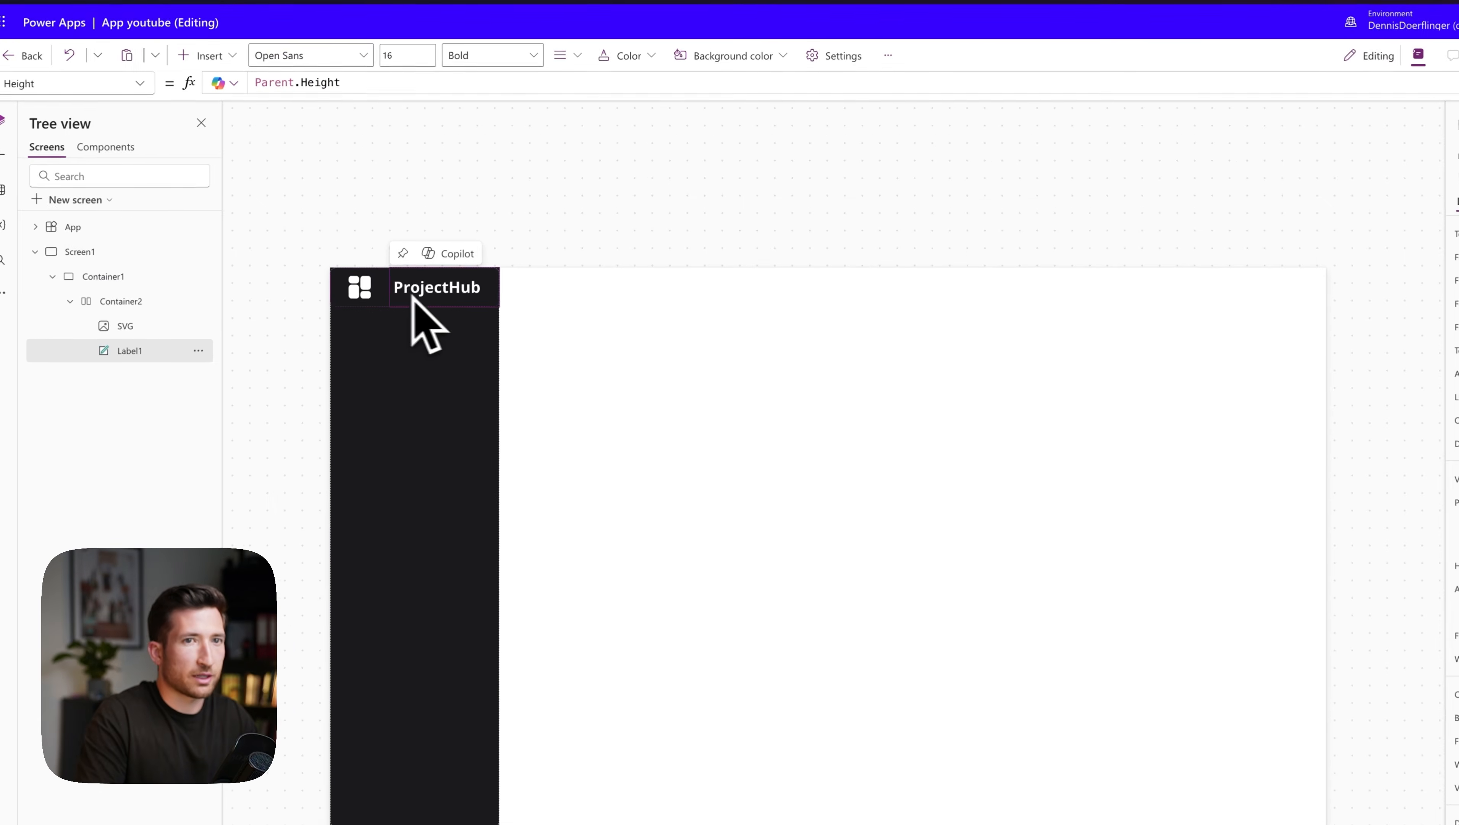
{"action": "left_click", "coordinate": [1355, 480]}
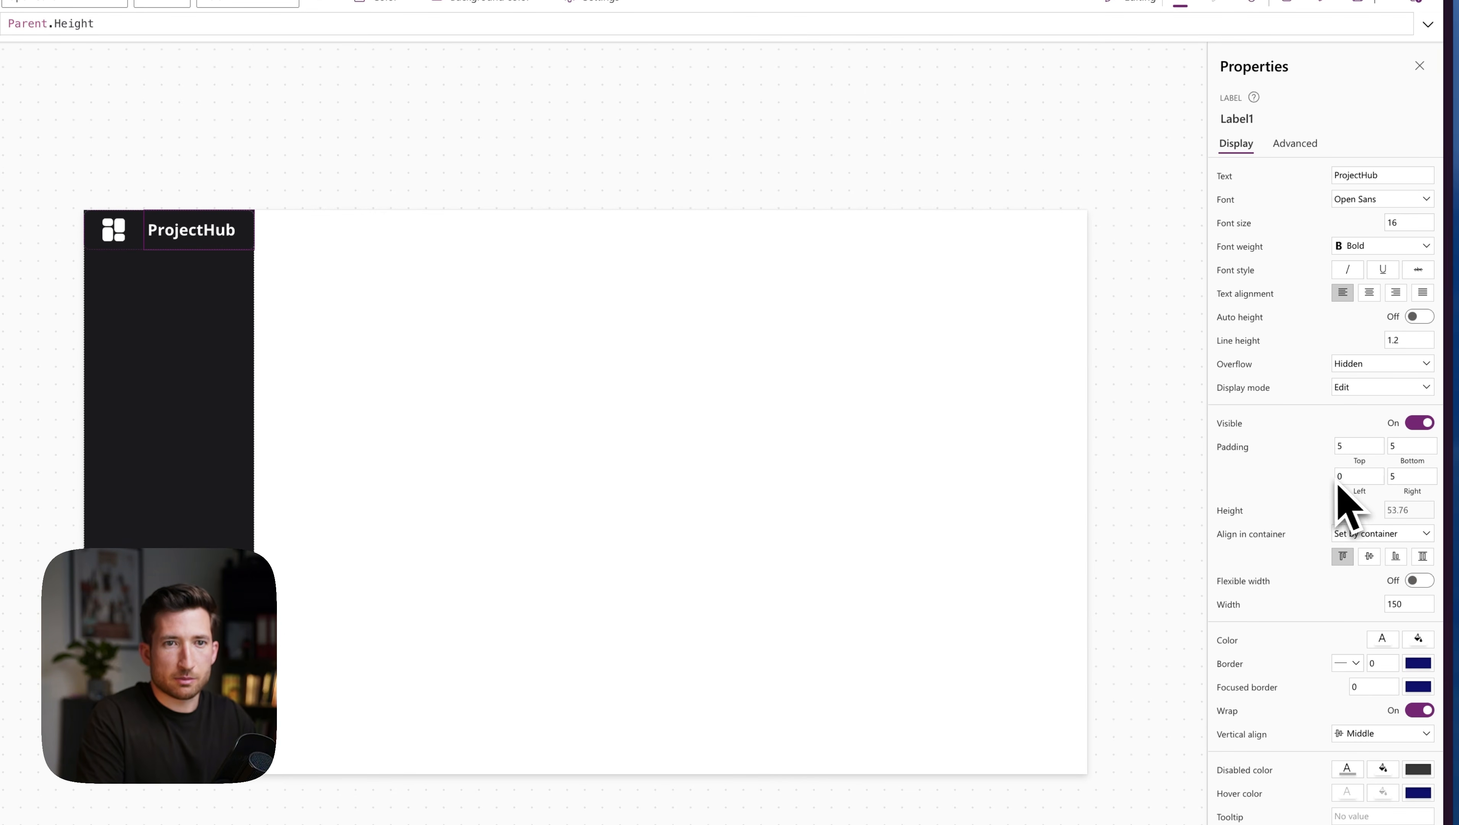
{"action": "left_click", "coordinate": [113, 229]}
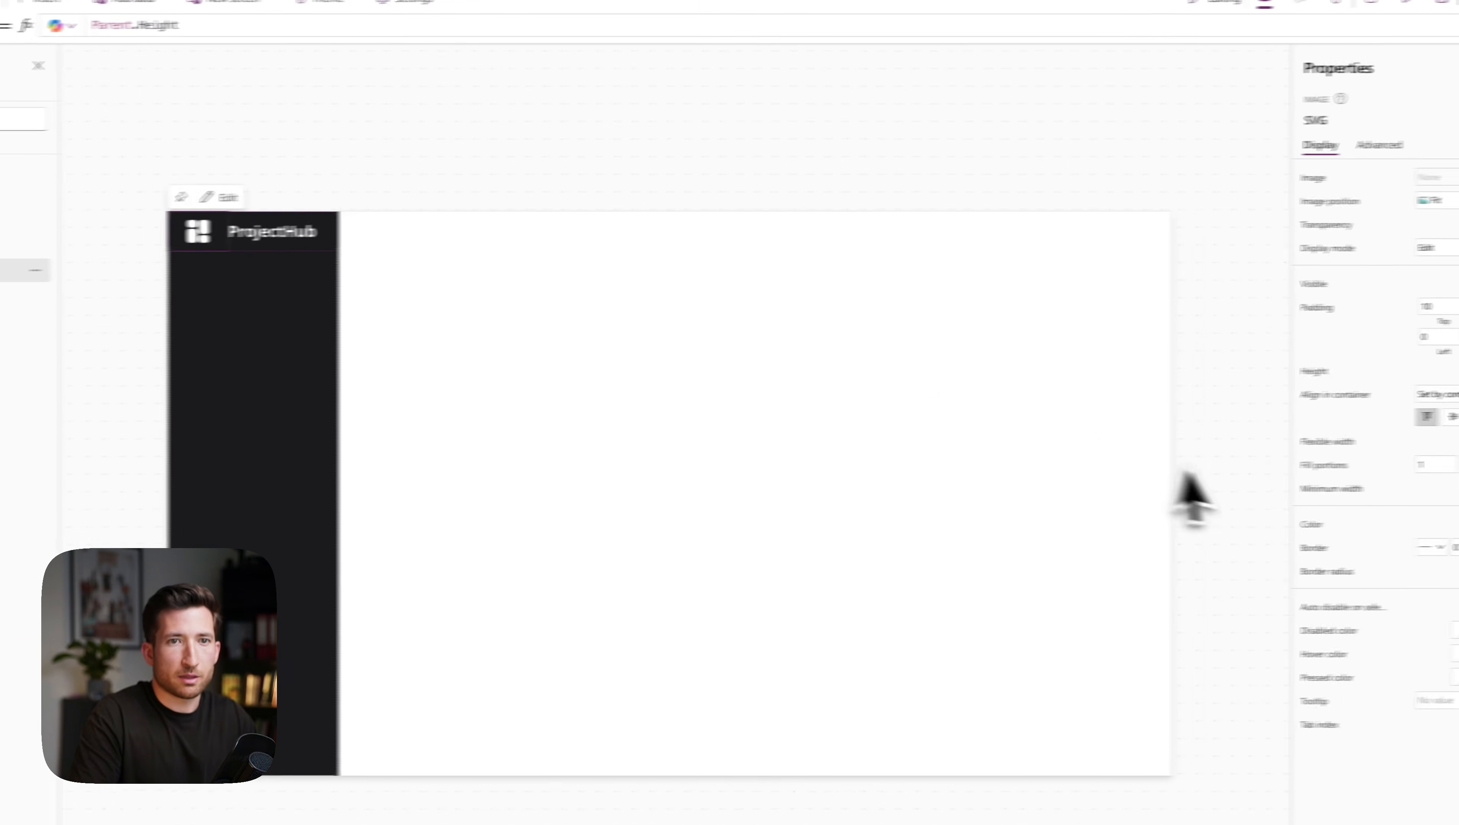
{"action": "left_click", "coordinate": [1361, 341]}
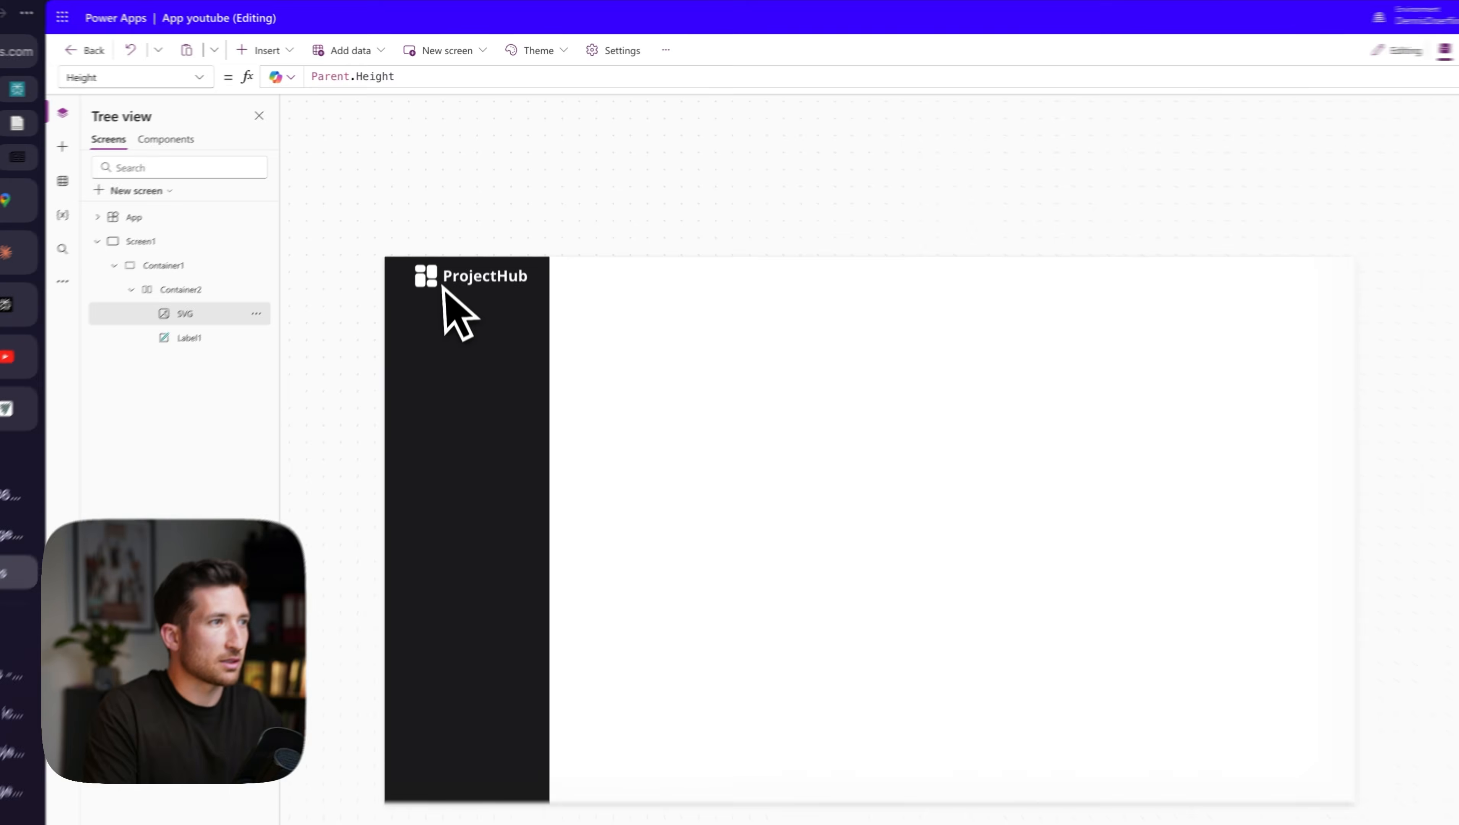
{"action": "left_click", "coordinate": [432, 243]}
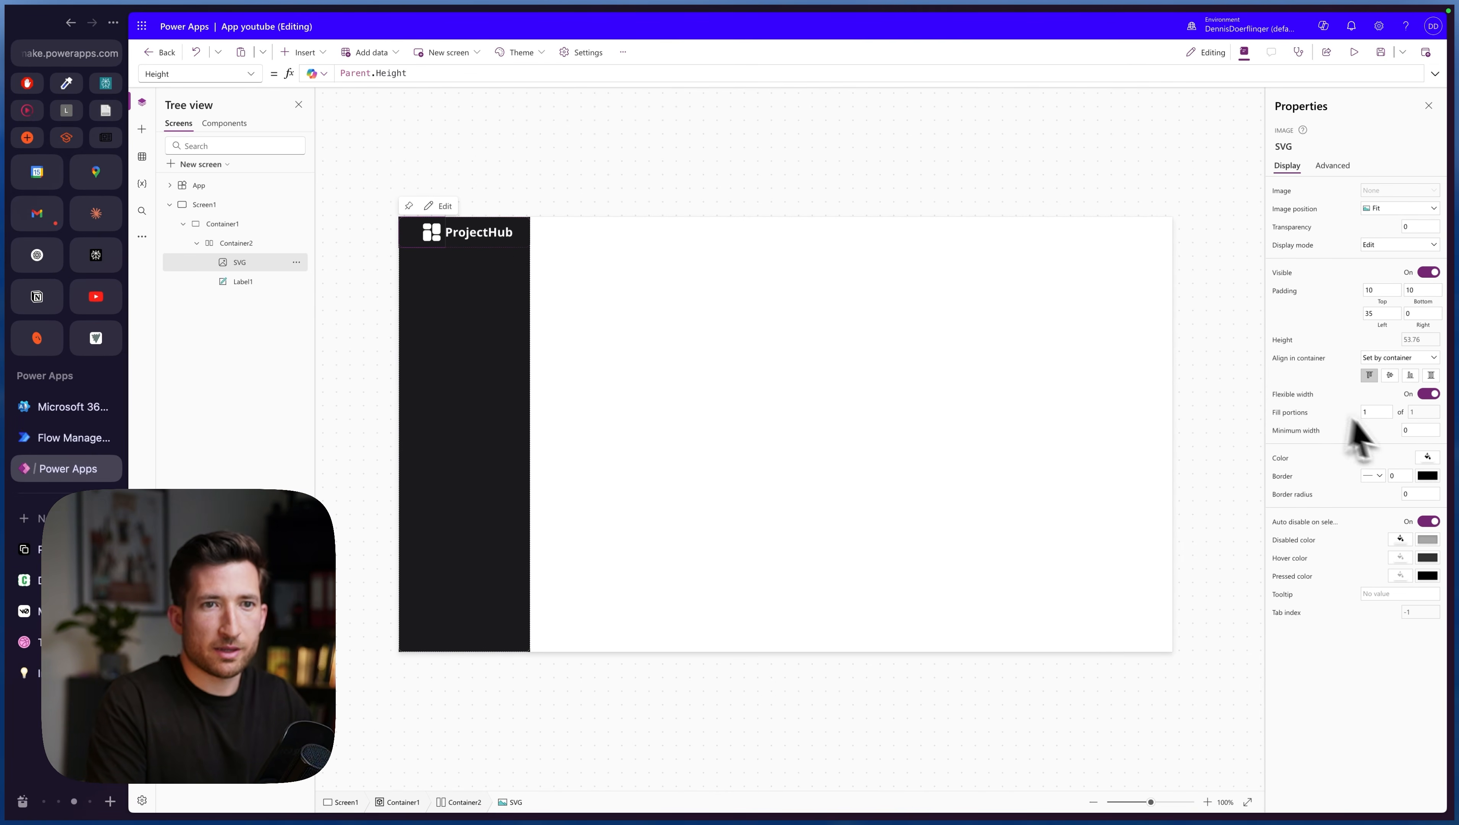
- Turn on flexible width for the ProjectHub label in the sidebar header
{"action": "left_click", "coordinate": [1383, 413]}
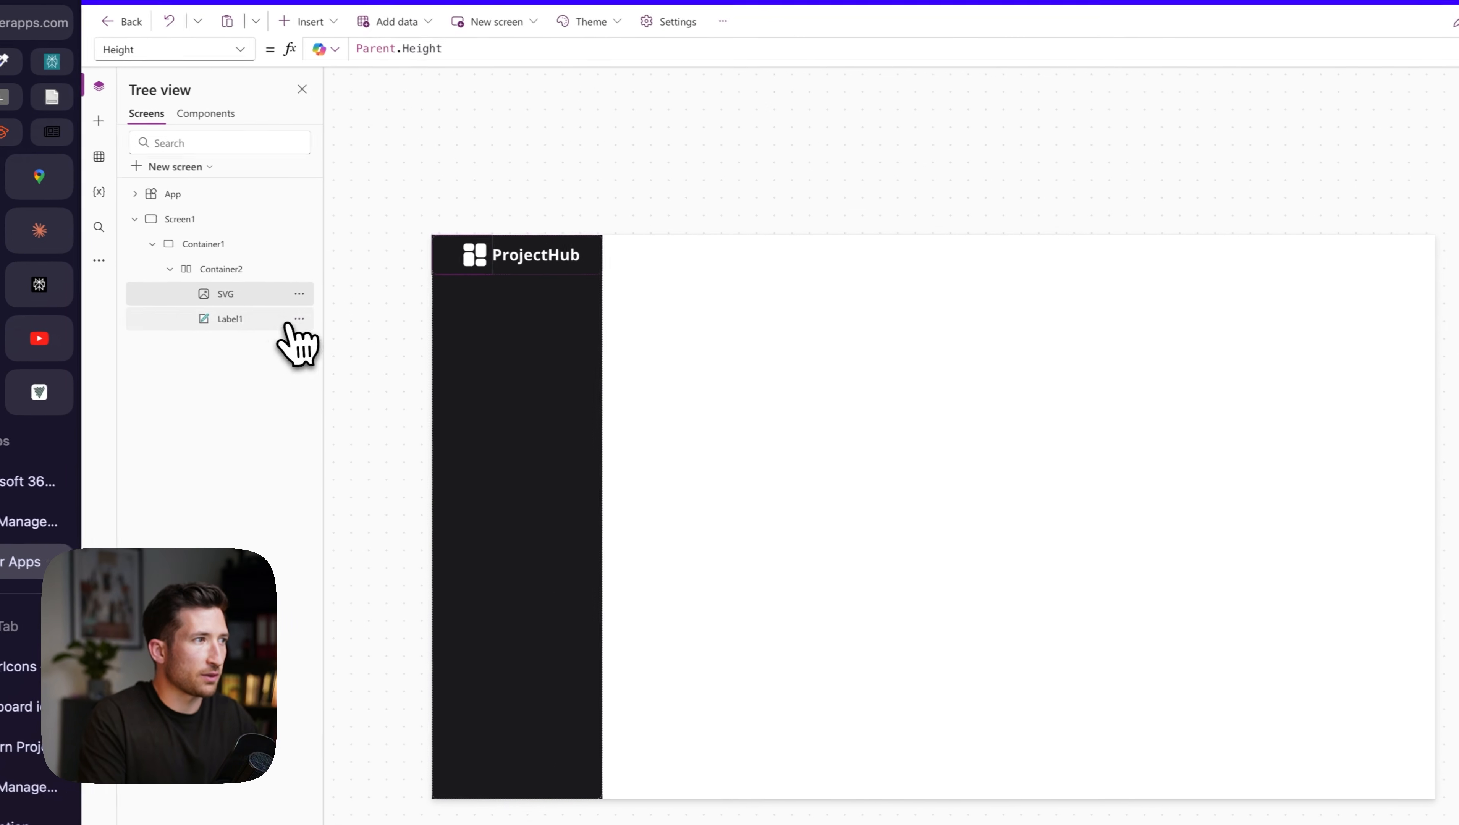
{"action": "left_click", "coordinate": [272, 321]}
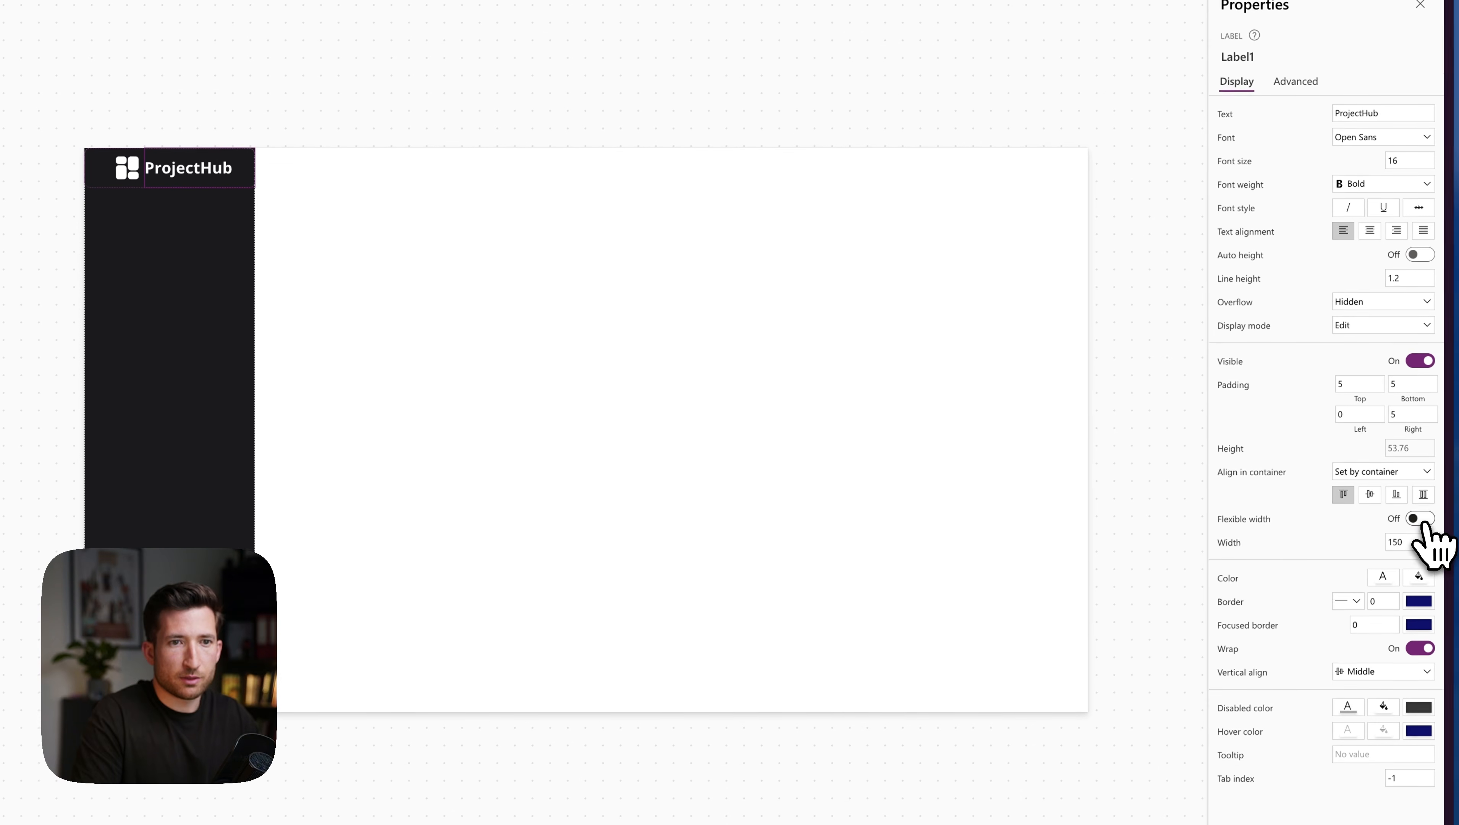
{"action": "left_click", "coordinate": [1422, 519]}
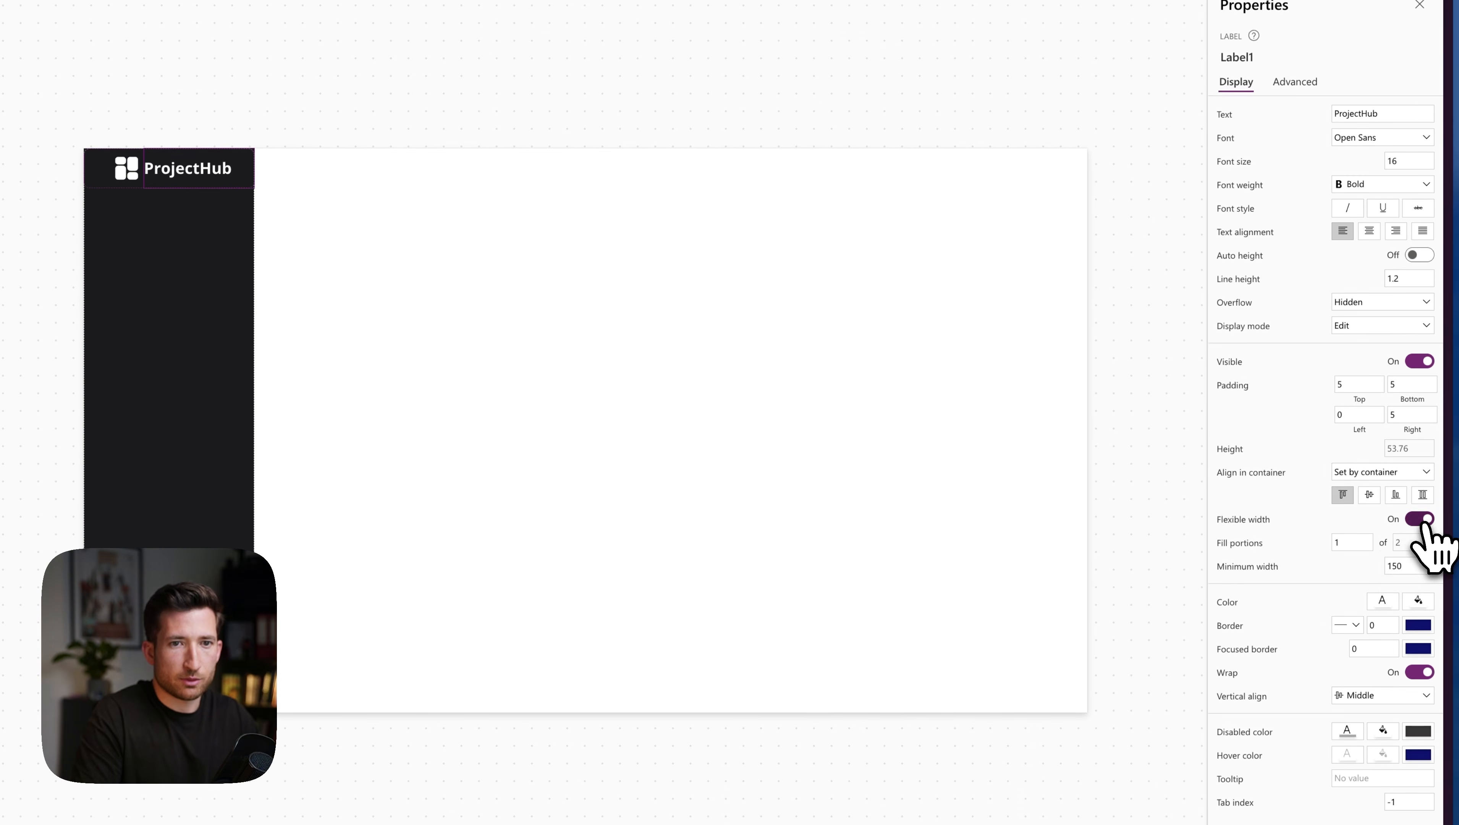
- Set the dashboard icon's fill portions to 0.5 and its left padding to 25
{"action": "left_click", "coordinate": [141, 173]}
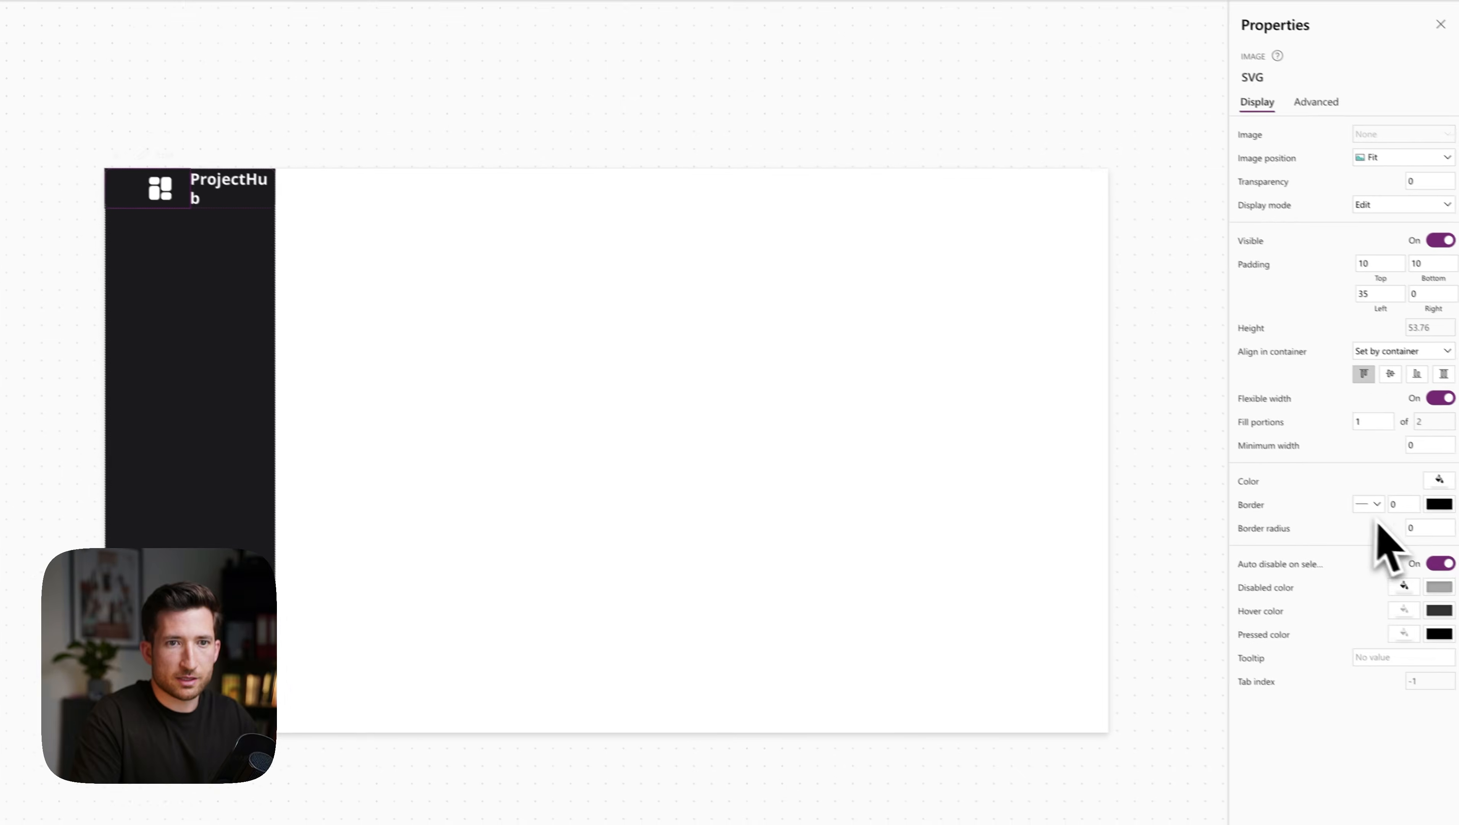
{"action": "left_click", "coordinate": [1371, 421]}
{"action": "key", "text": "BackSpace"}
{"action": "type", "text": "0.5"}
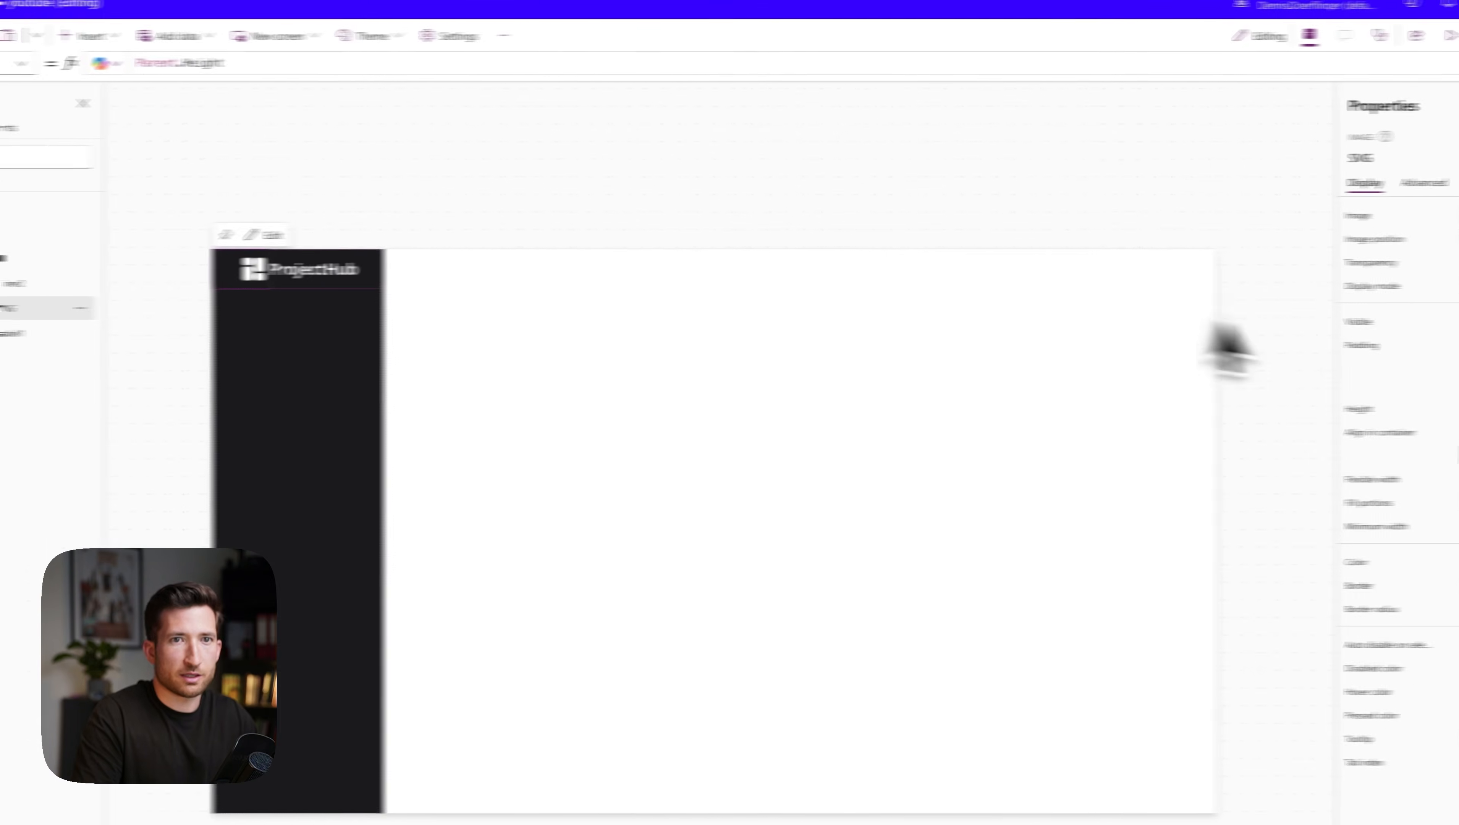
{"action": "left_click", "coordinate": [1356, 375]}
{"action": "key", "text": "BackSpace"}
{"action": "type", "text": "25"}
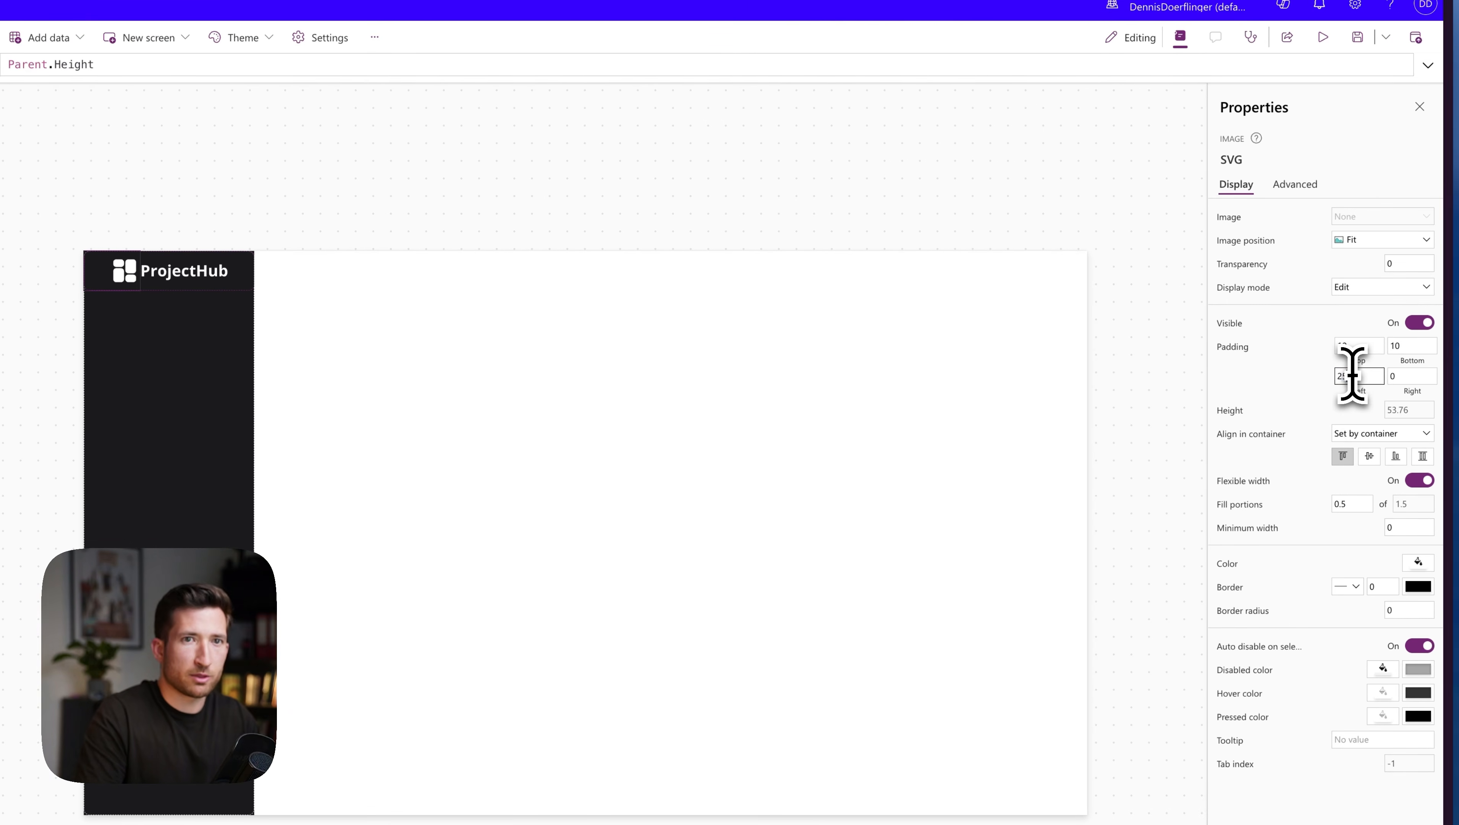
{"action": "double_click", "coordinate": [1350, 376]}
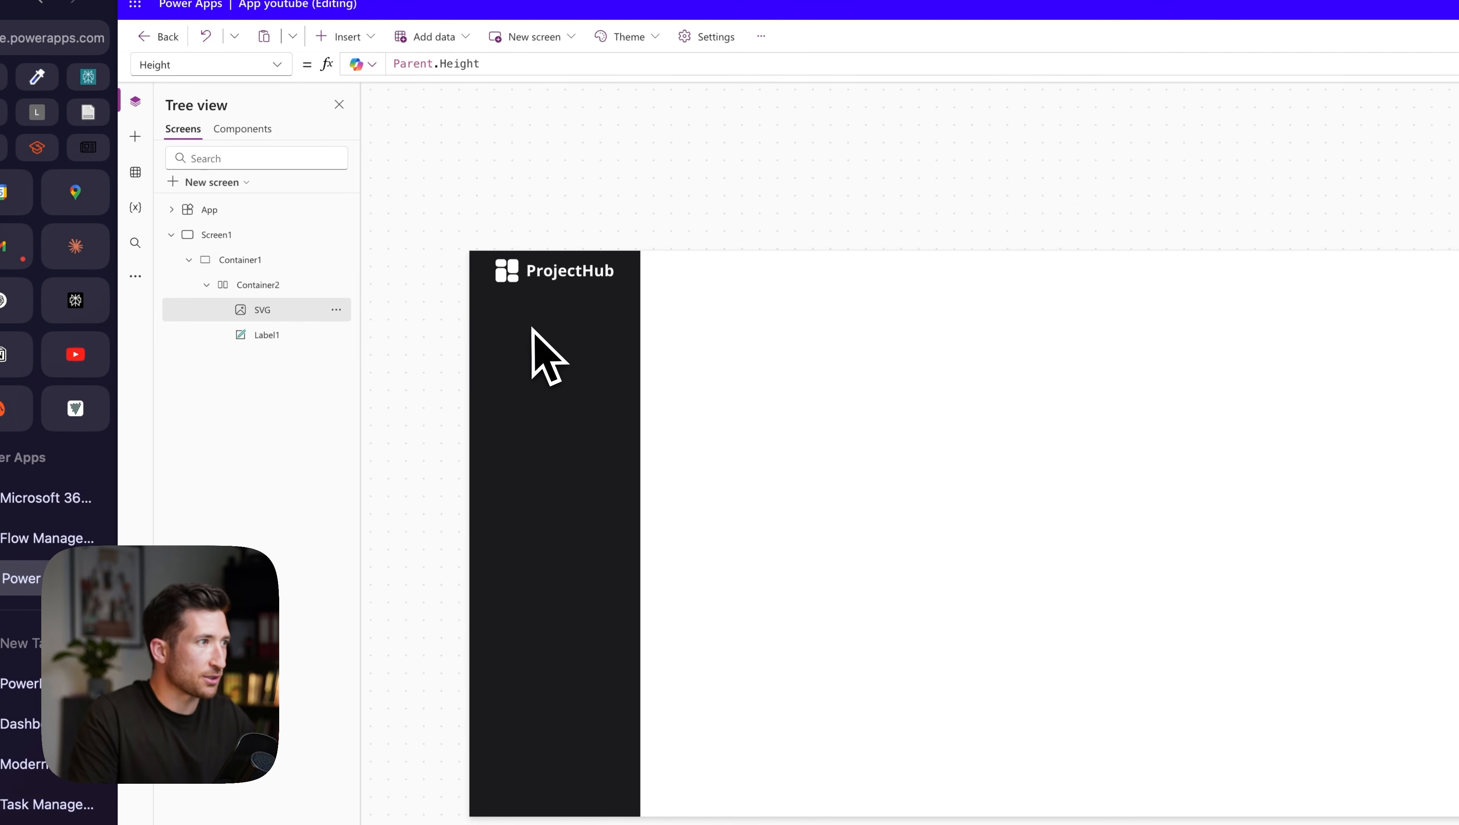
- Insert a vertical container for the pages inside the sidebar container and position it below the ProjectHub header
{"action": "left_click", "coordinate": [207, 285]}
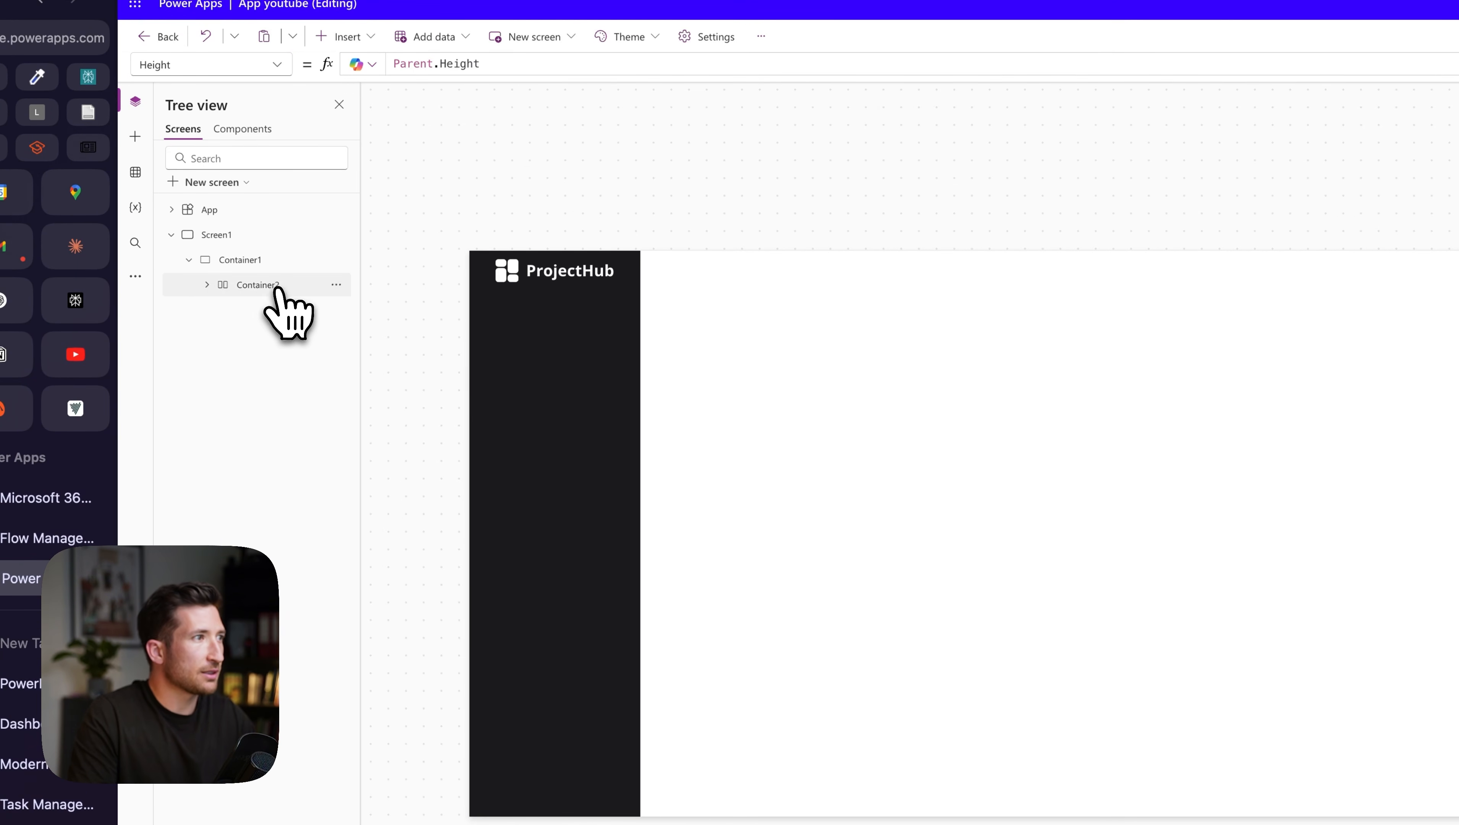
{"action": "left_click", "coordinate": [189, 259]}
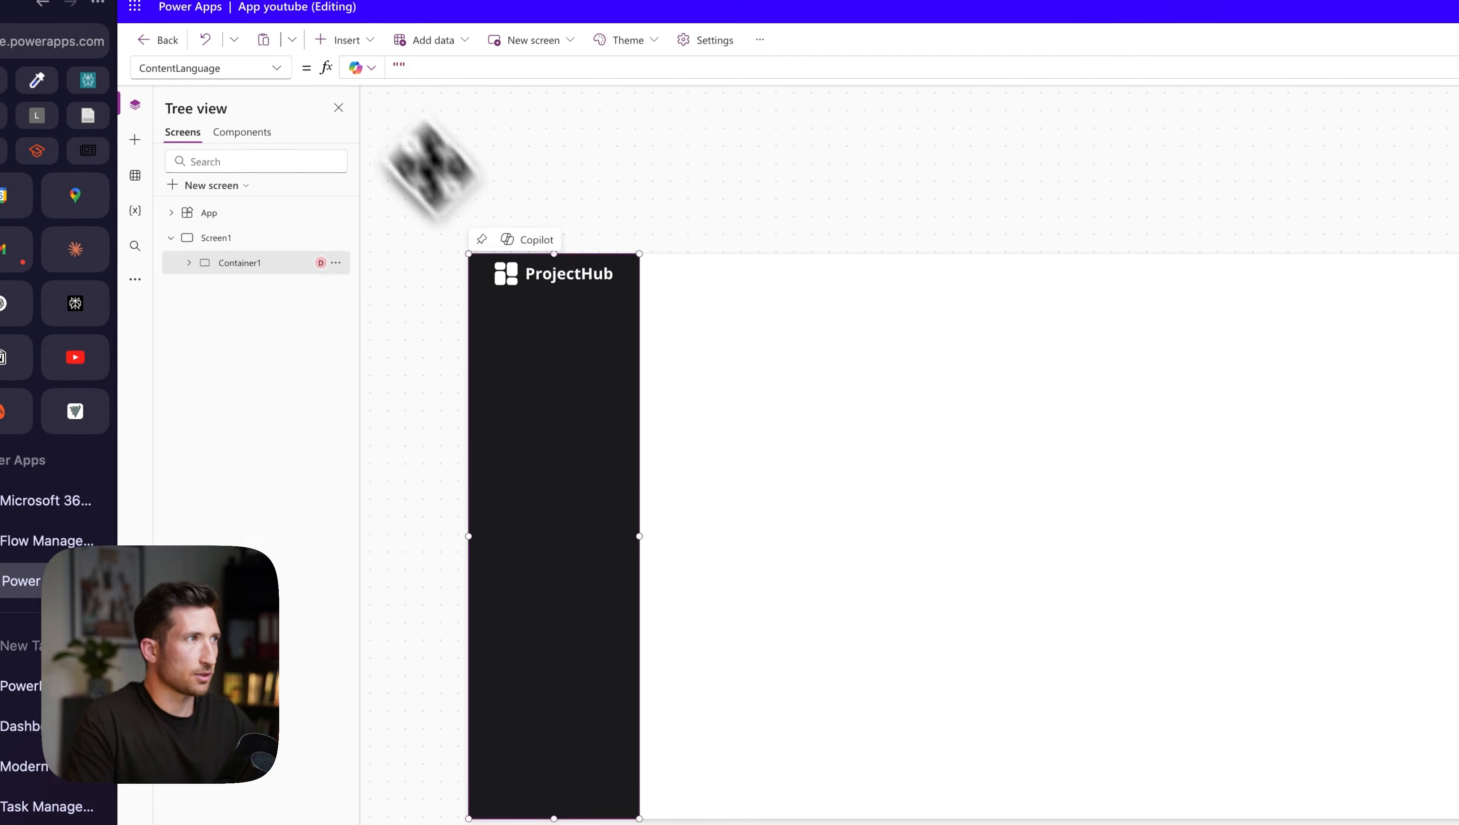
{"action": "left_click", "coordinate": [344, 36]}
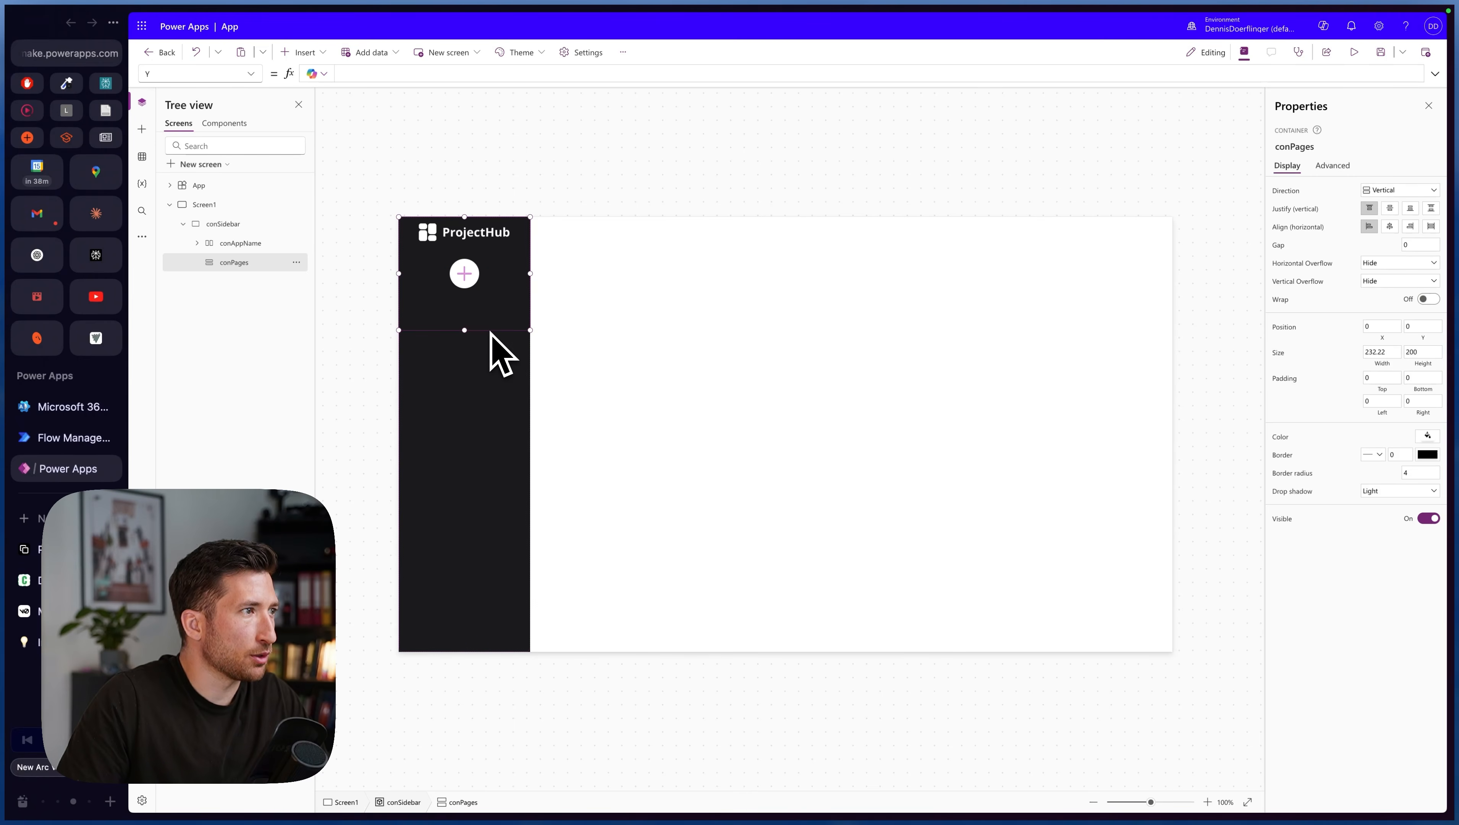
{"action": "left_click_drag", "start_coordinate": [494, 335], "coordinate": [497, 380]}
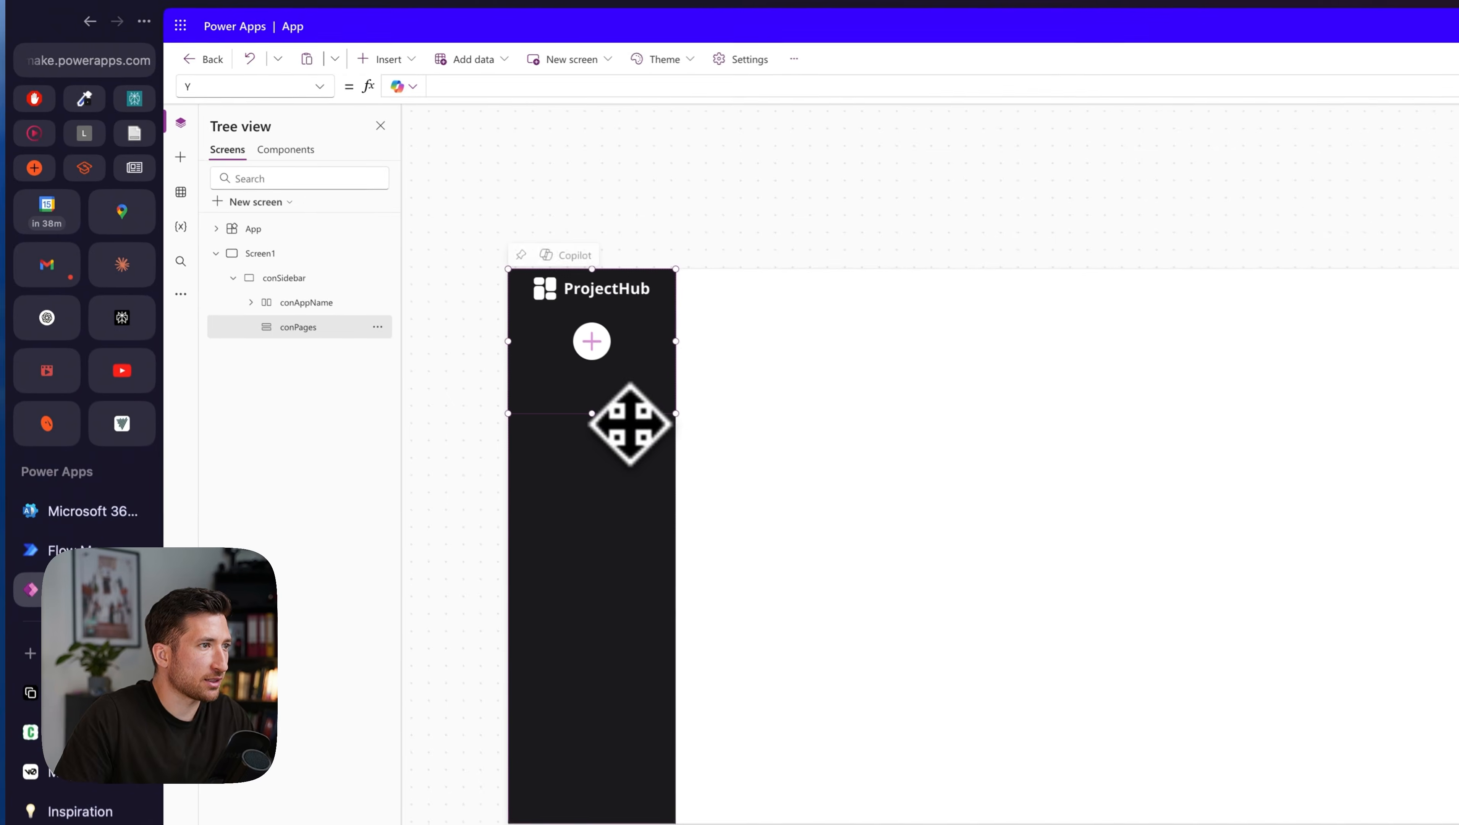
{"action": "left_click_drag", "start_coordinate": [646, 486], "coordinate": [648, 472]}
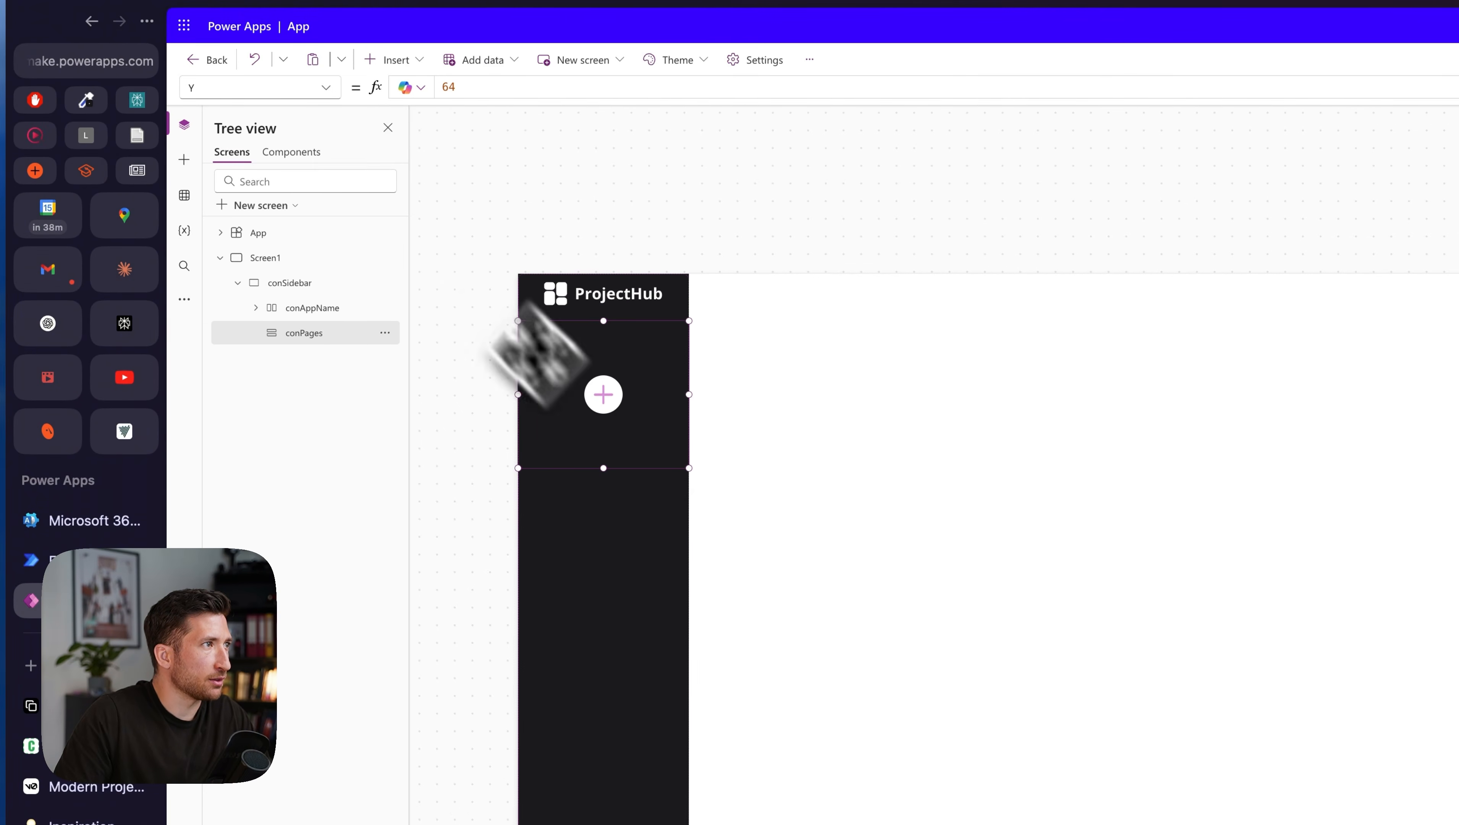
- Set the conPages container's Y formula to conAppName.Height and stretch the container to a height of about 419
{"action": "left_click", "coordinate": [327, 88]}
{"action": "left_click", "coordinate": [435, 87]}
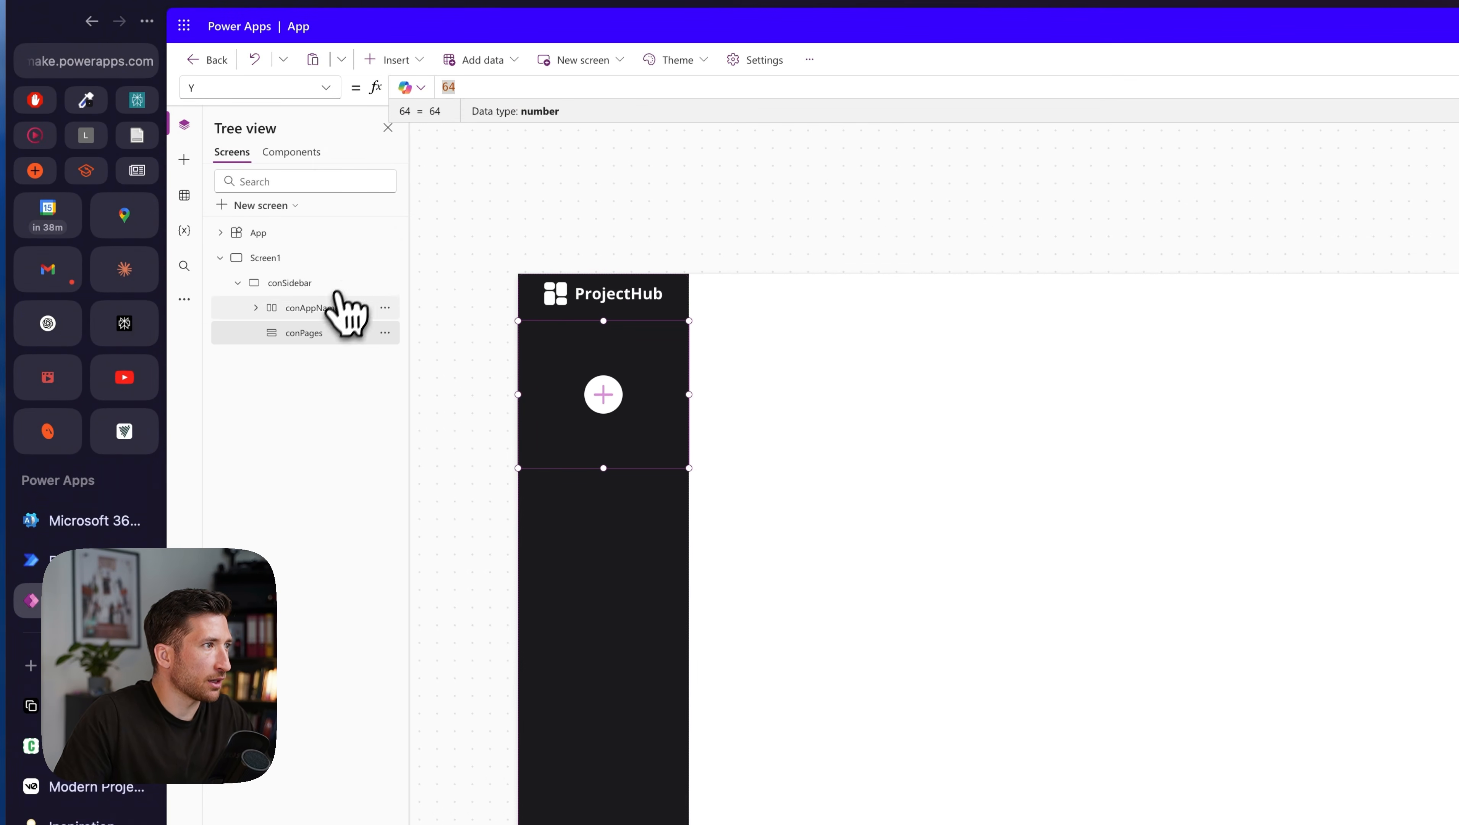
{"action": "double_click", "coordinate": [338, 308]}
{"action": "left_click", "coordinate": [354, 339]}
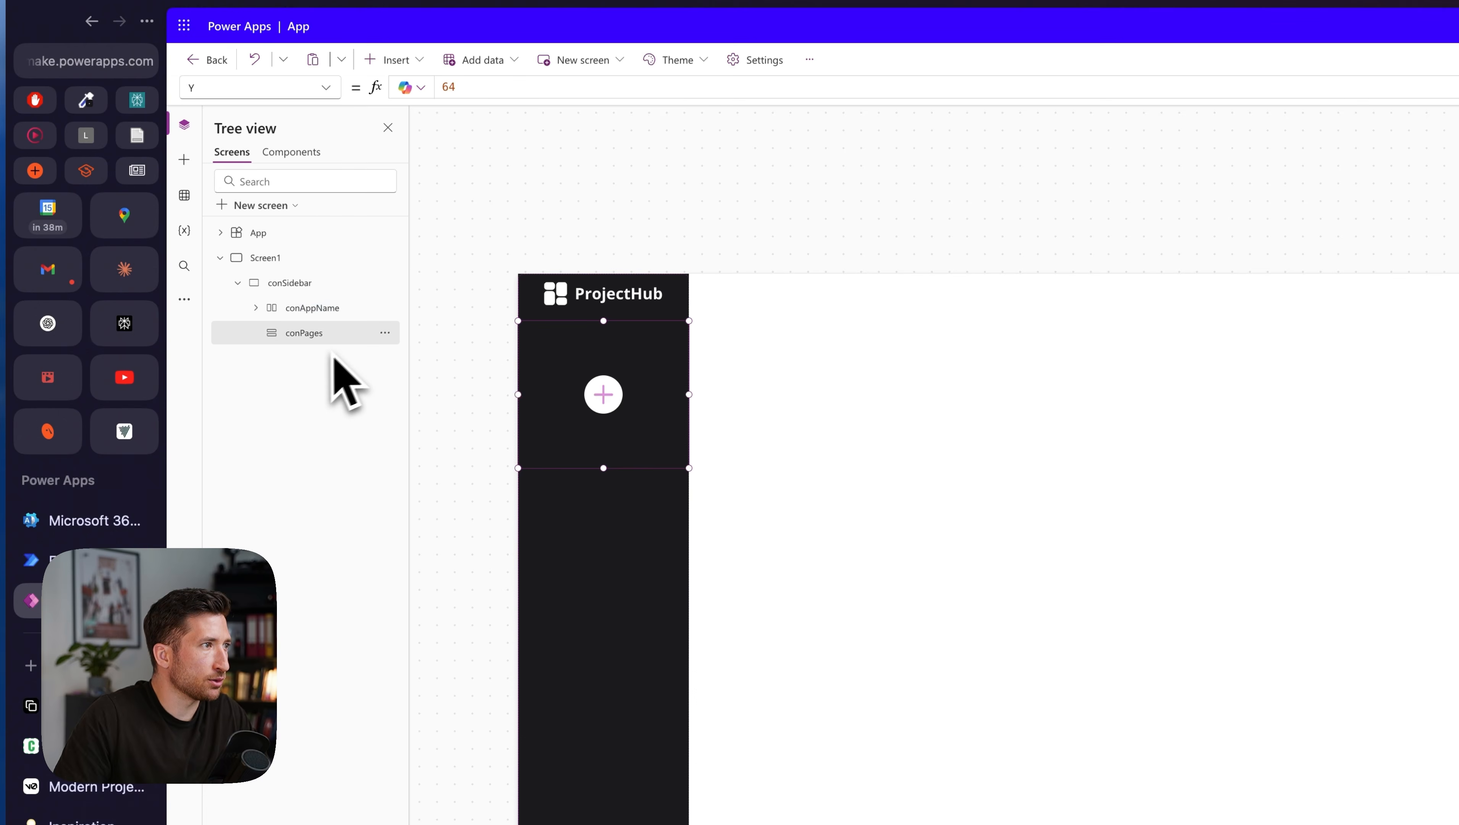
{"action": "left_click_drag", "start_coordinate": [573, 469], "coordinate": [572, 487]}
{"action": "left_click", "coordinate": [460, 86]}
{"action": "type", "text": "conAppName."}
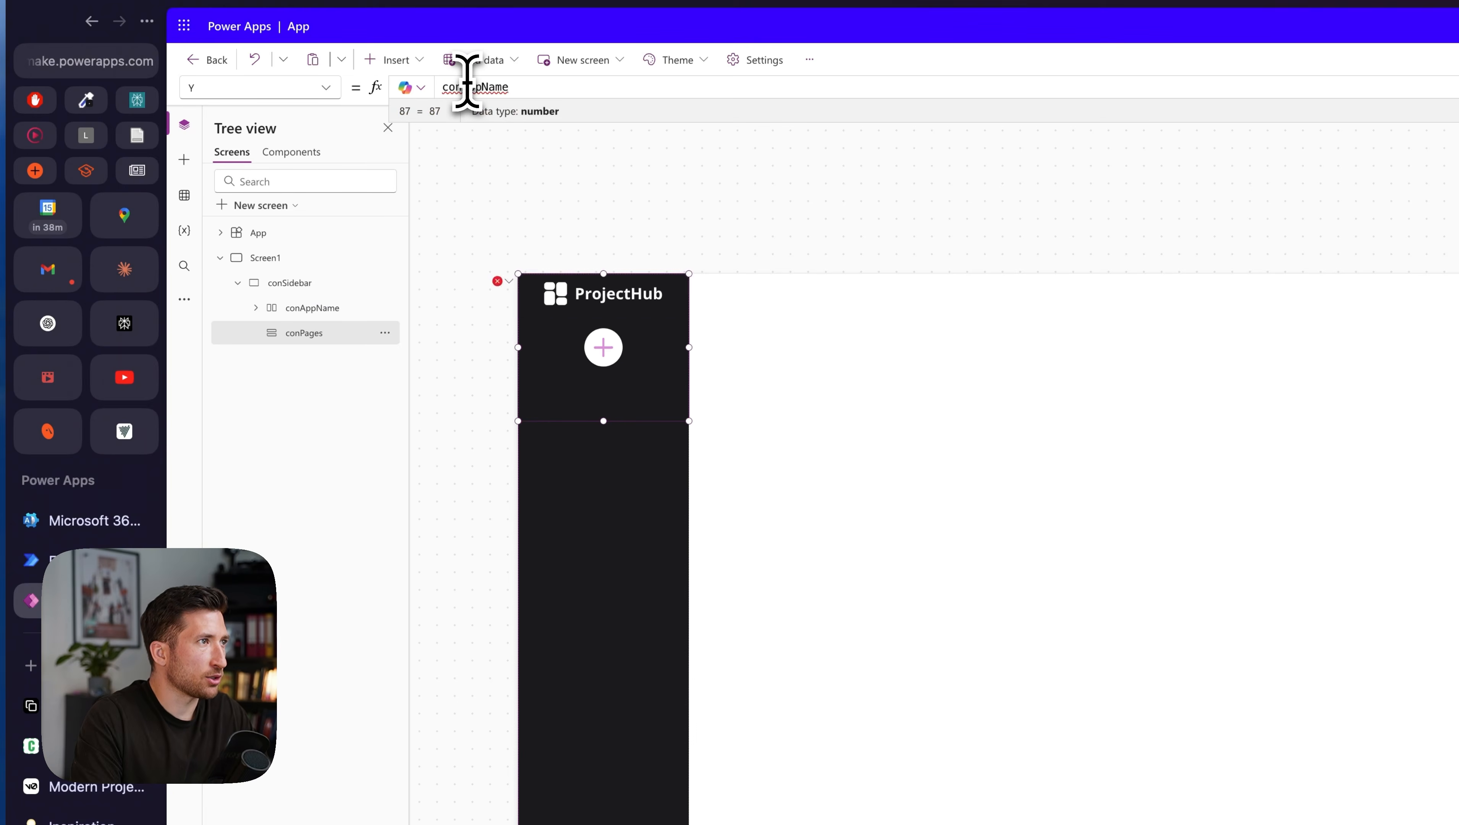
{"action": "type", "text": "Height"}
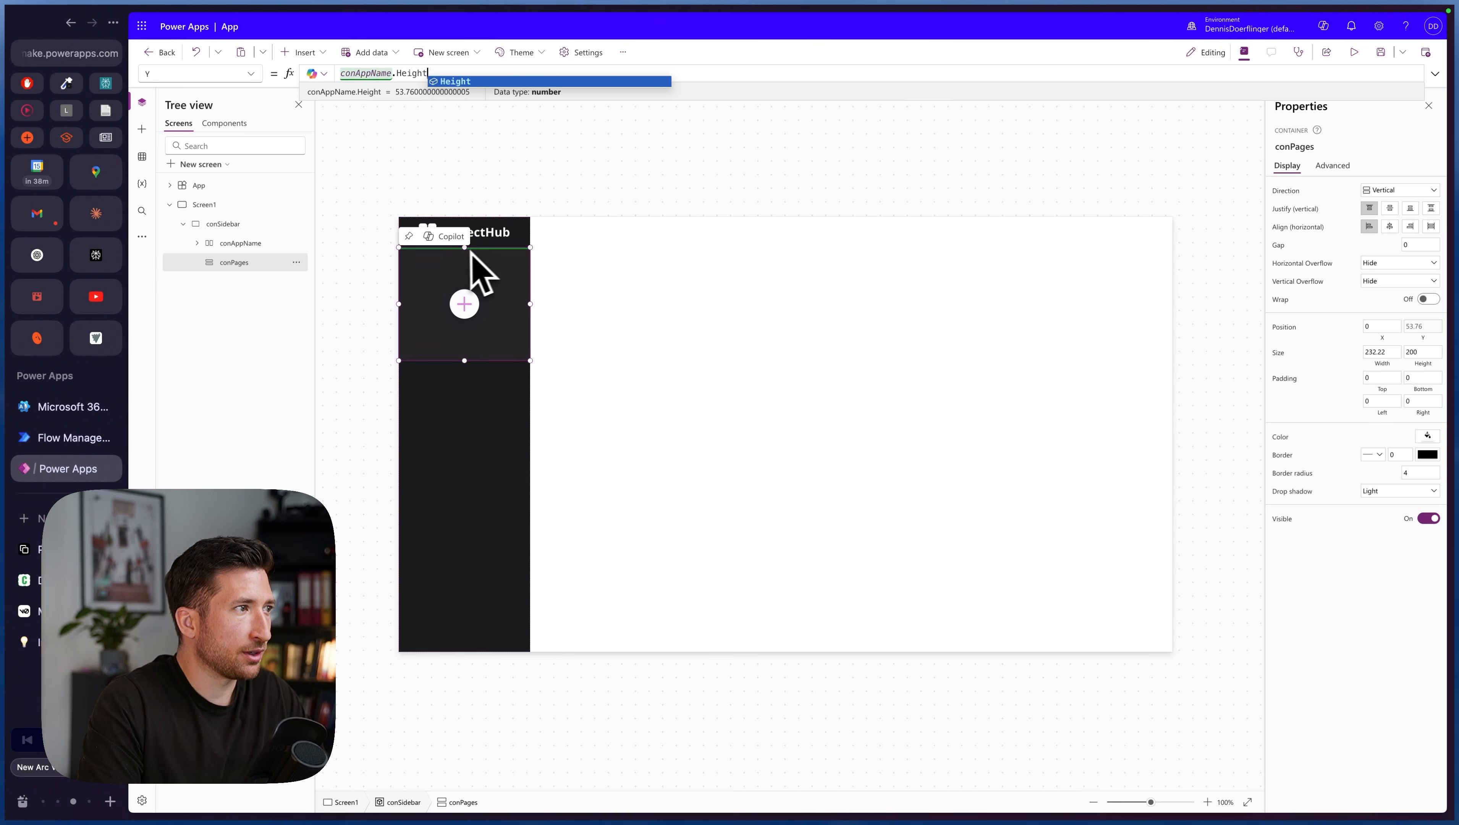
{"action": "left_click_drag", "start_coordinate": [464, 361], "coordinate": [465, 381]}
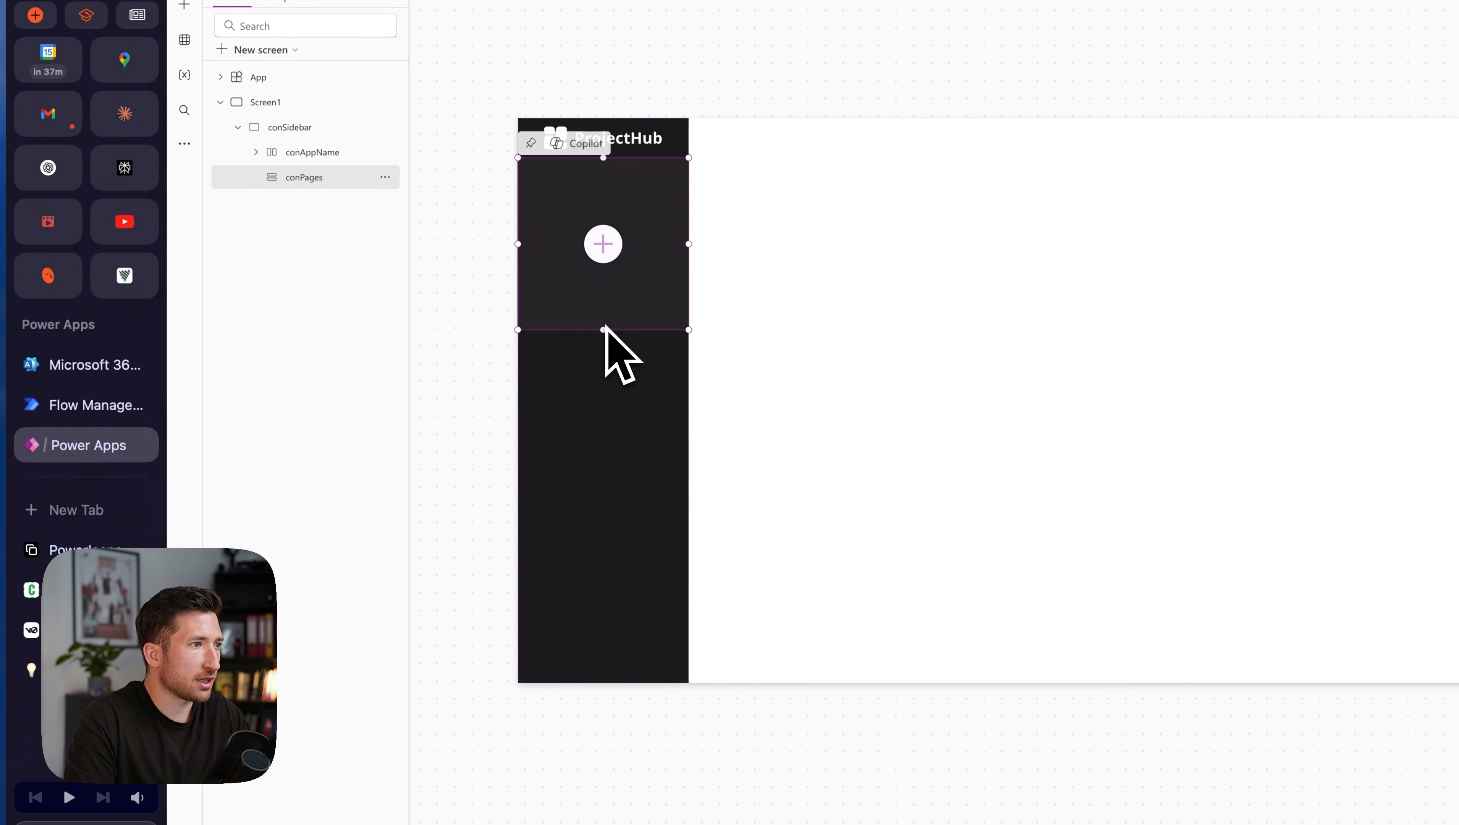
{"action": "left_click_drag", "start_coordinate": [604, 329], "coordinate": [613, 528]}
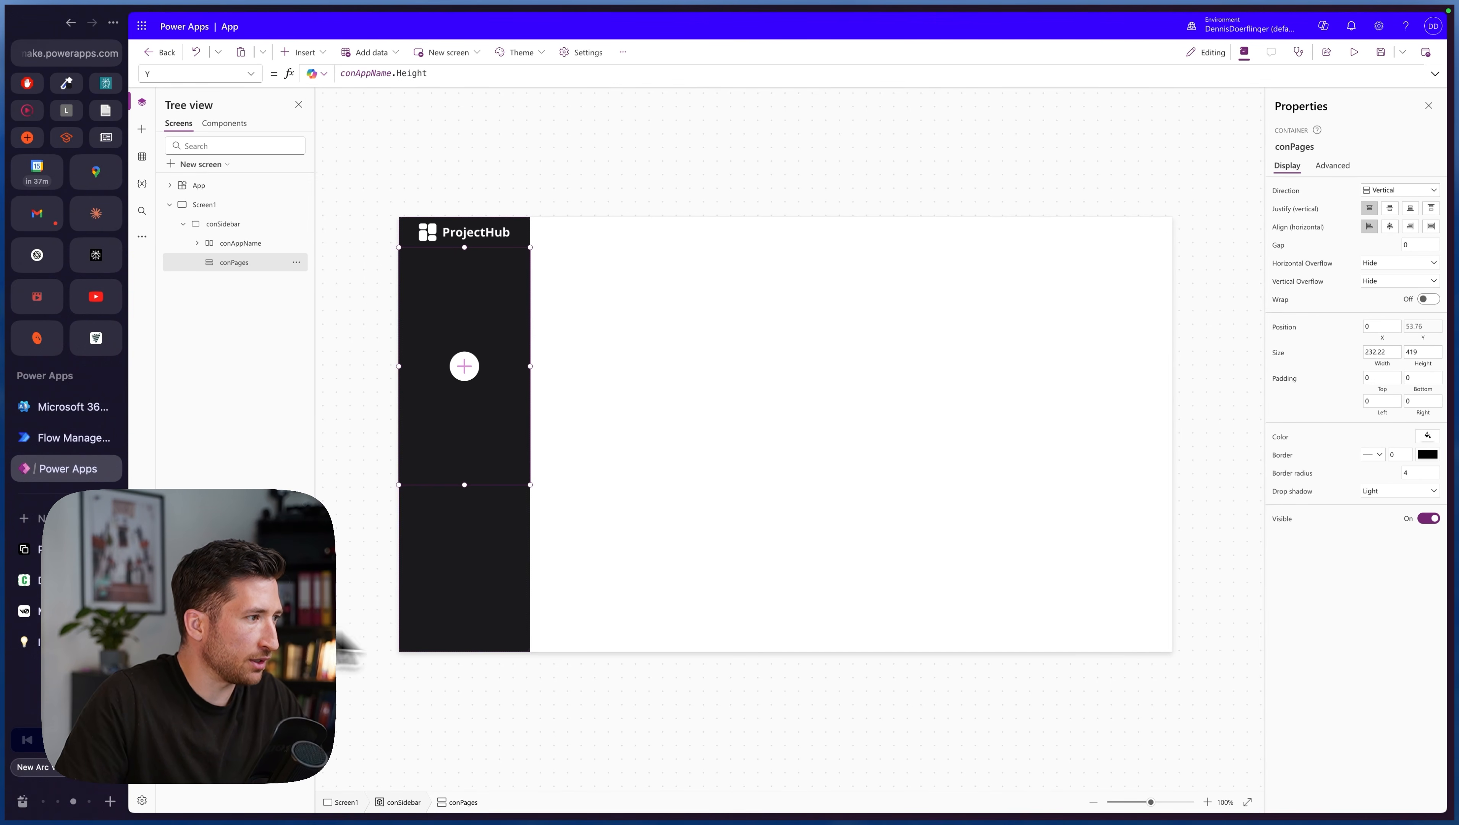
- Switch to the v0 reference design and examine the sidebar's navigation sections and user area
{"action": "left_click", "coordinate": [66, 611]}
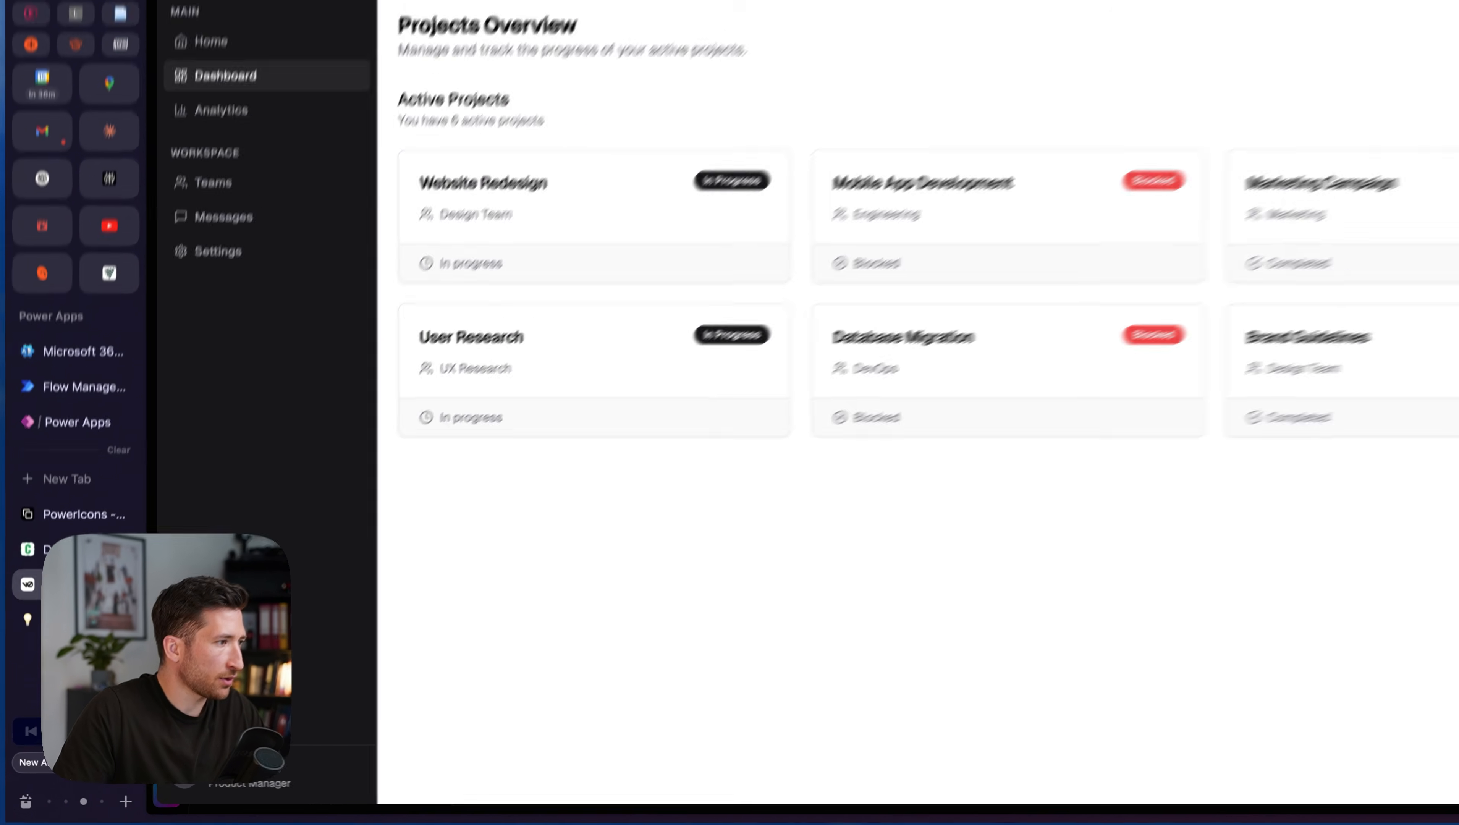
{"action": "left_click", "coordinate": [109, 580]}
{"action": "left_click", "coordinate": [142, 474]}
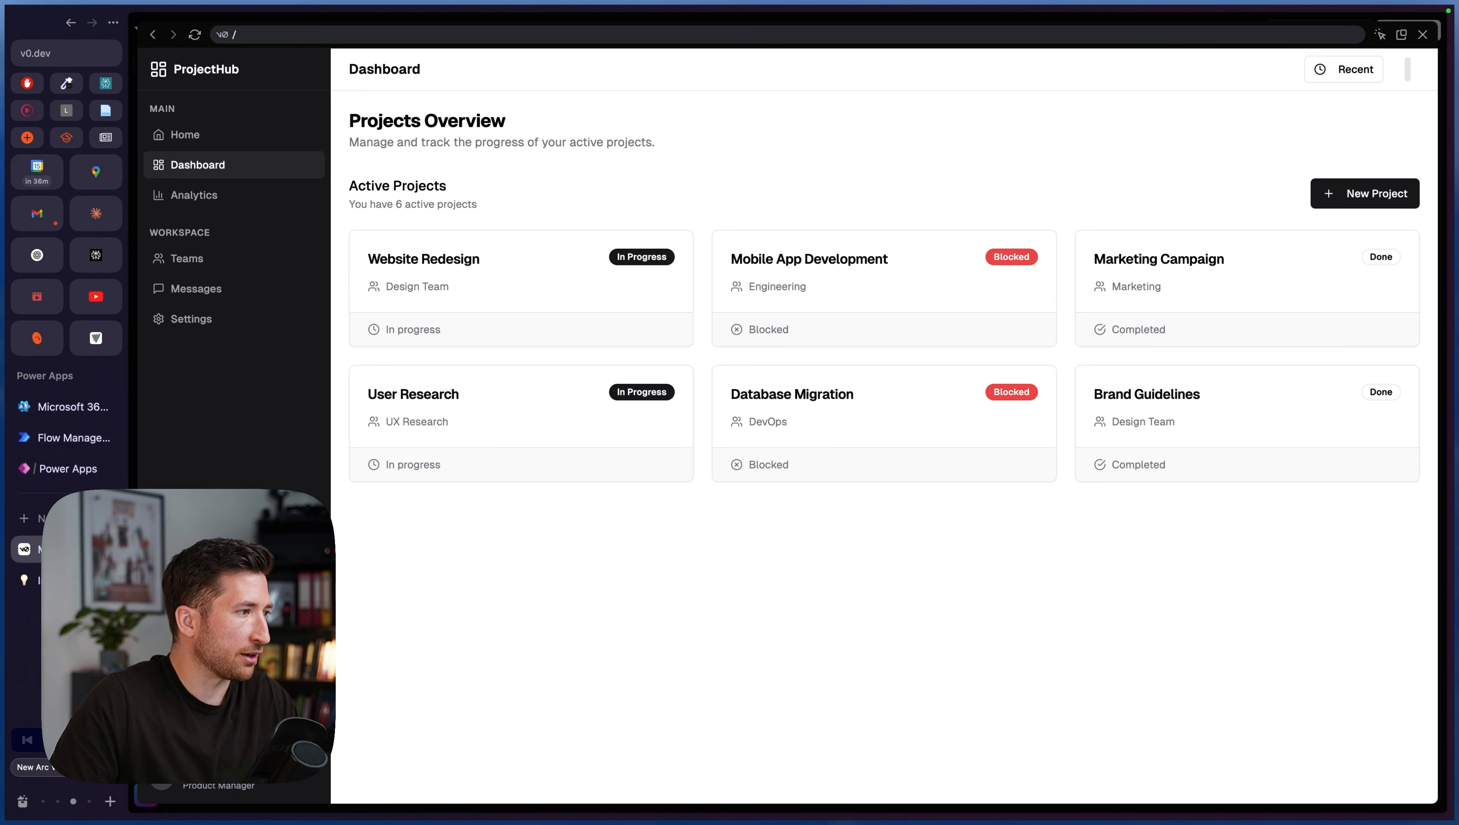
- Return to Power Apps, duplicate the conAppName container inside conSidebar, and move the copy to the sidebar's lower end
{"action": "left_click", "coordinate": [68, 469]}
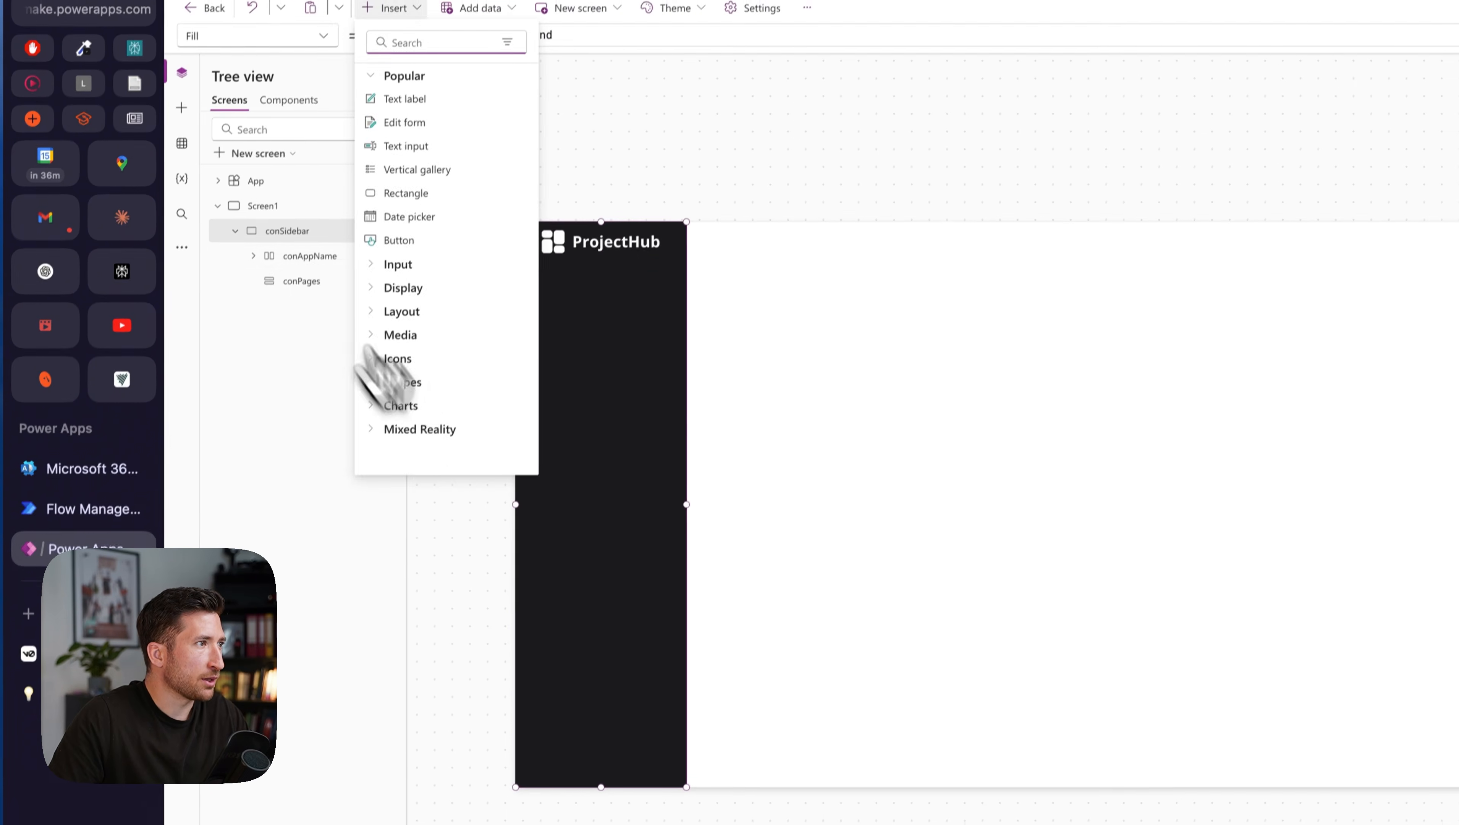
{"action": "left_click", "coordinate": [321, 243]}
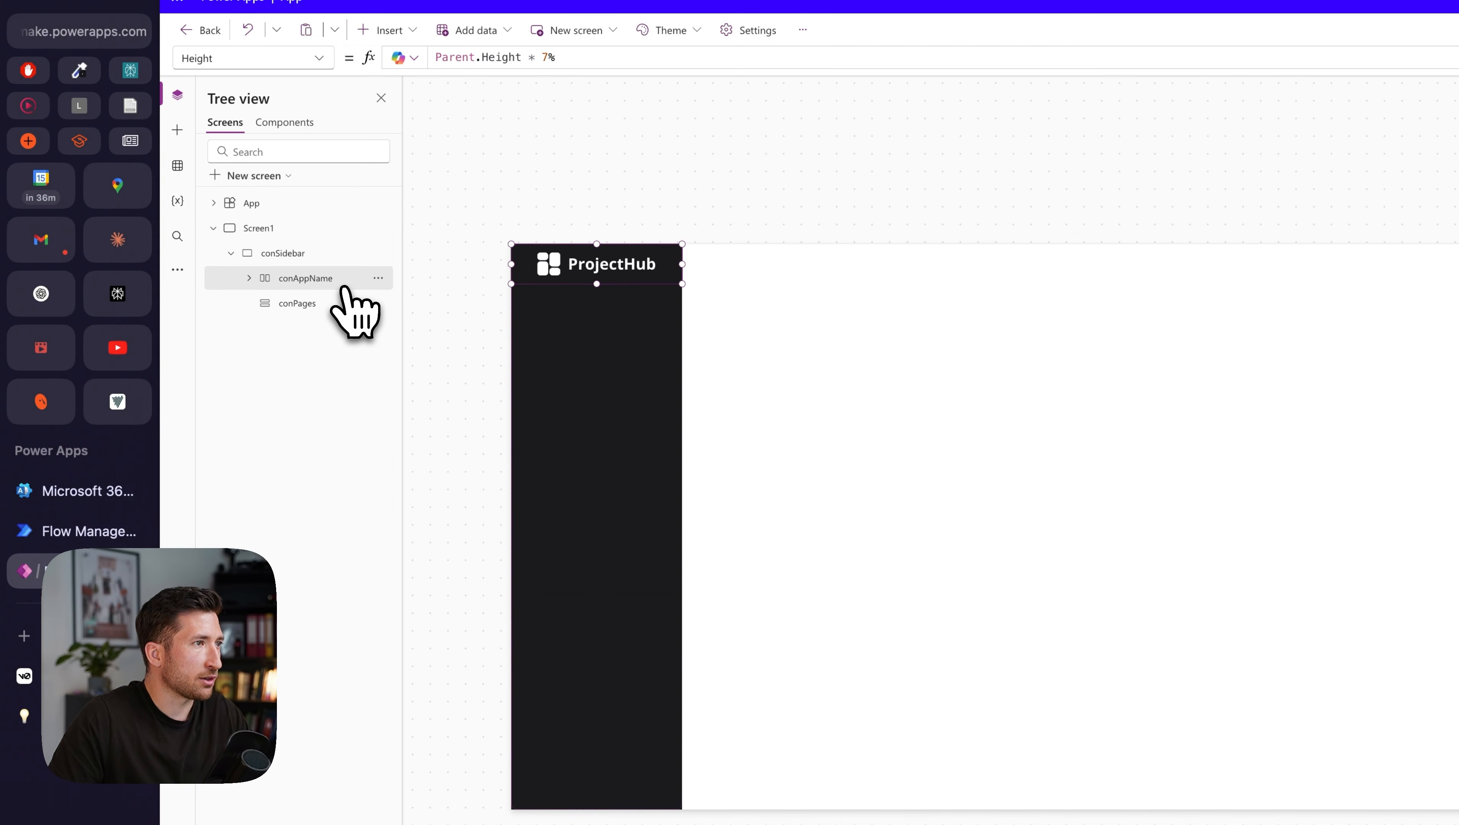
{"action": "left_click", "coordinate": [309, 259]}
{"action": "key", "text": "super+v"}
{"action": "left_click_drag", "start_coordinate": [545, 304], "coordinate": [532, 455]}
{"action": "left_click_drag", "start_coordinate": [541, 345], "coordinate": [561, 743]}
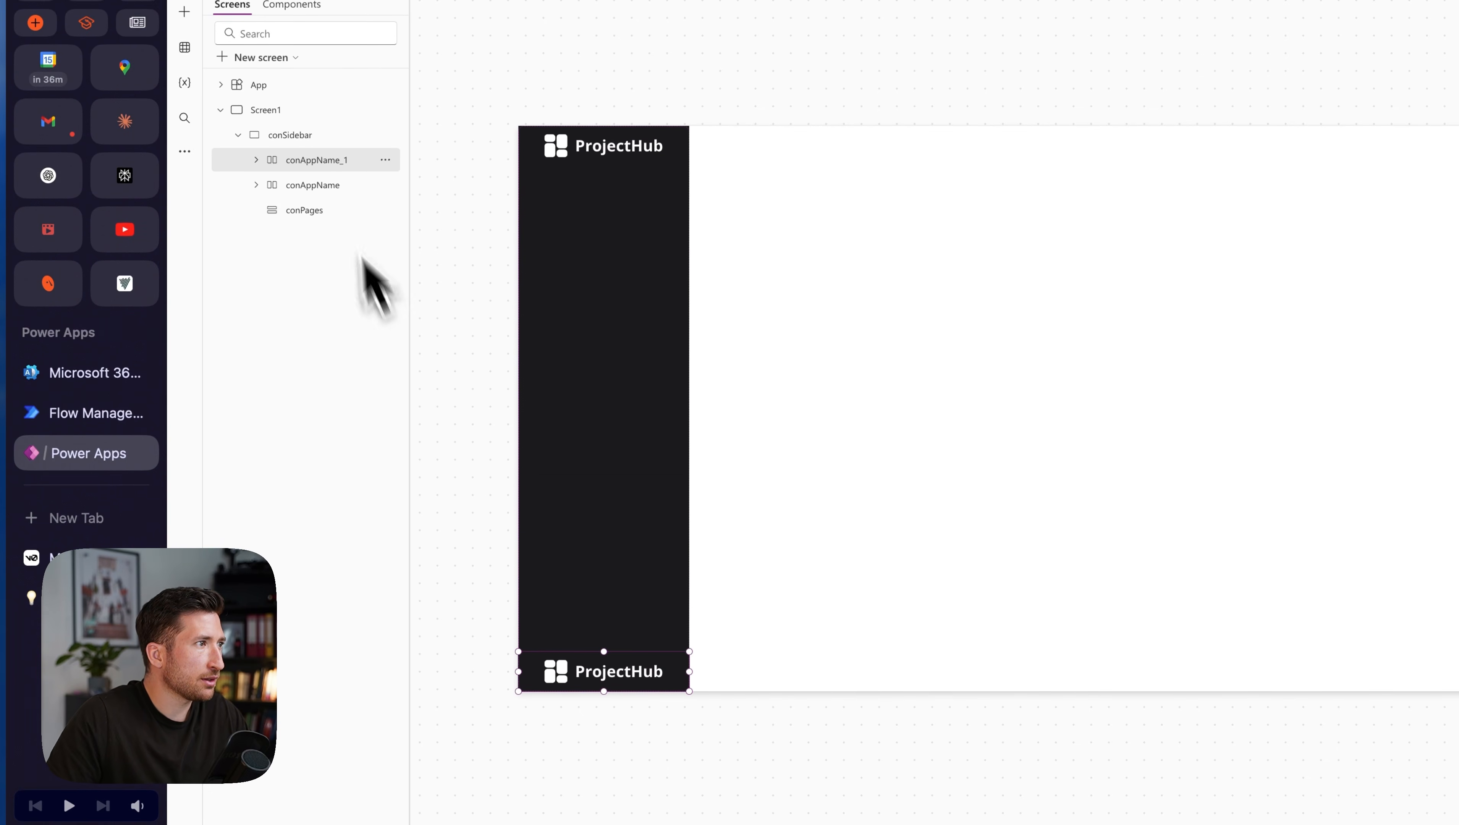
- Set the Y formula of the copied container conAppName_1 to Parent.Height - Self.Height
{"action": "left_click", "coordinate": [321, 45]}
{"action": "scroll", "coordinate": [277, 352], "scroll_direction": "down", "scroll_amount": 10}
{"action": "left_click", "coordinate": [249, 693]}
{"action": "left_click", "coordinate": [480, 90]}
{"action": "double_click", "coordinate": [480, 90]}
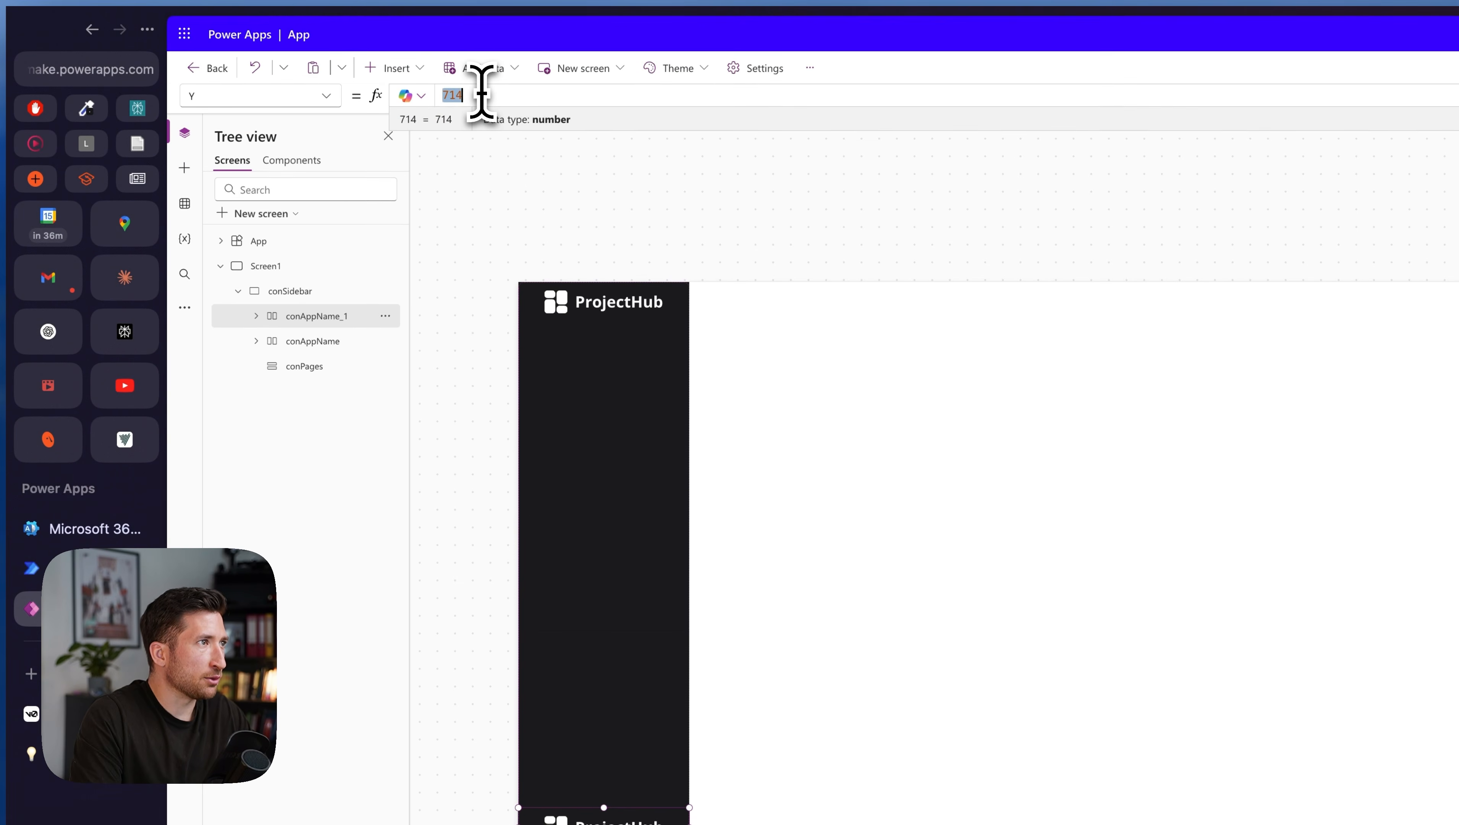
{"action": "type", "text": "Parent."}
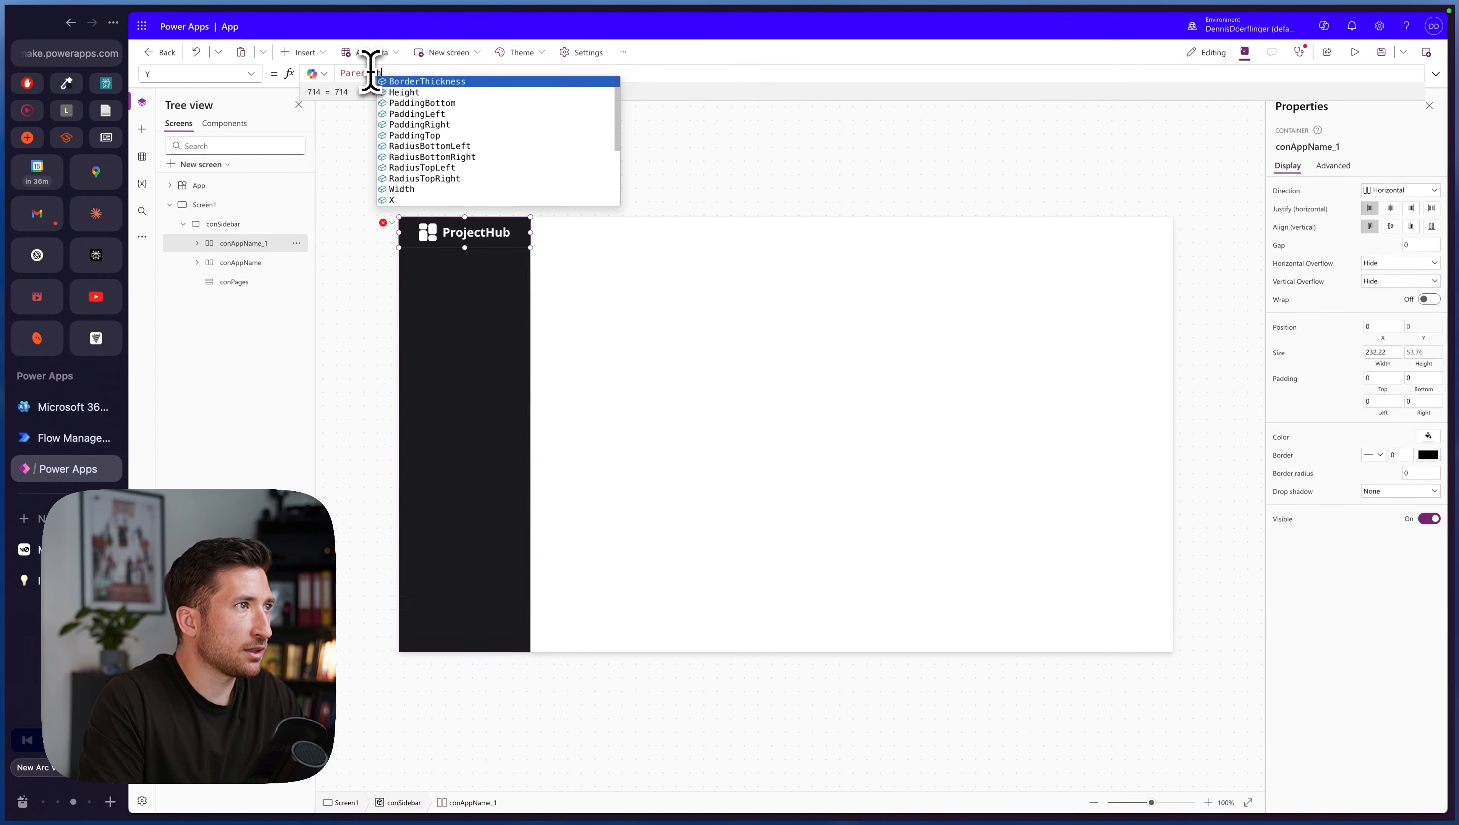
{"action": "type", "text": "height"}
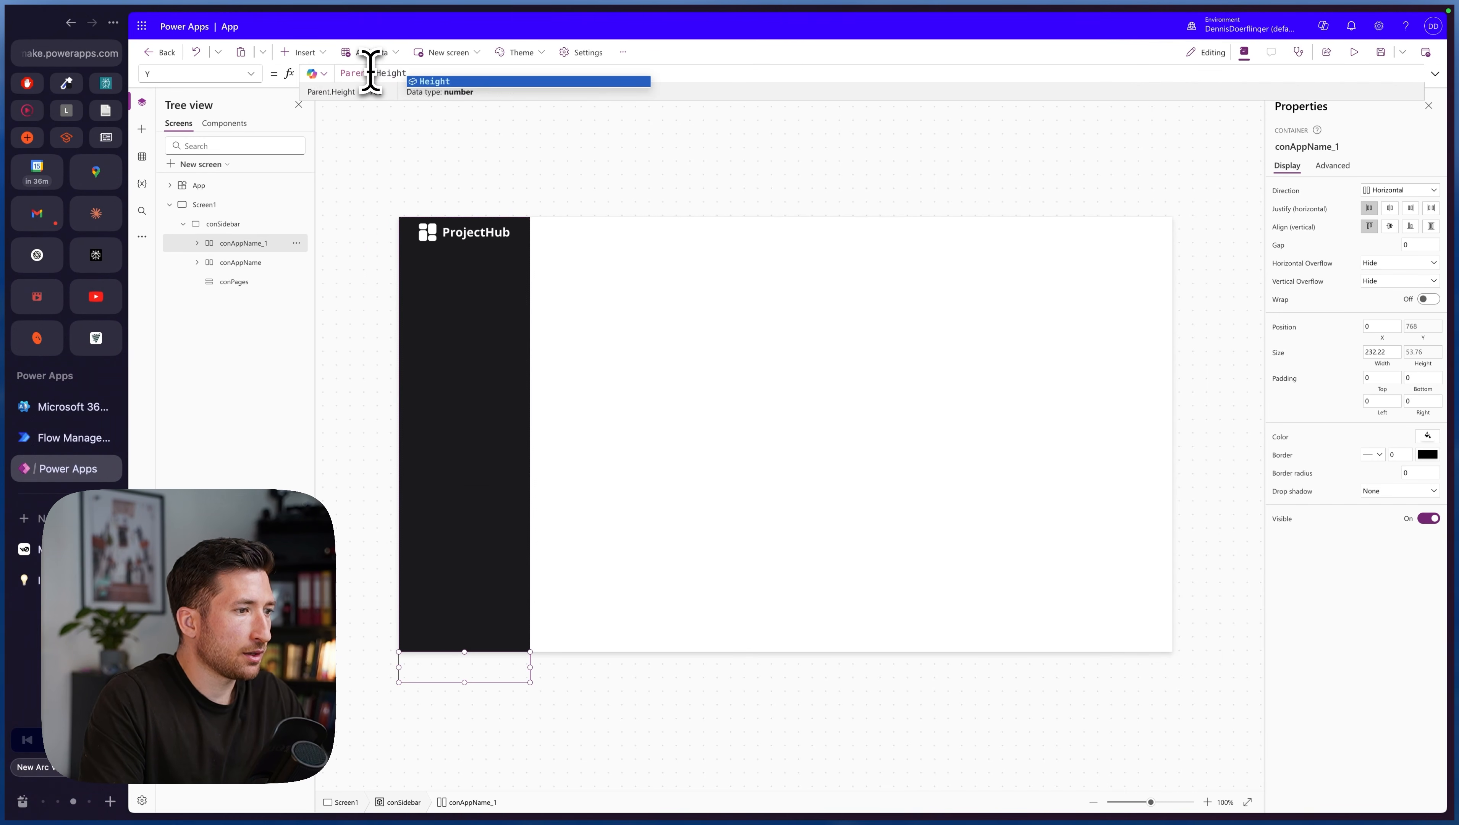
{"action": "type", "text": " - Self.heigh"}
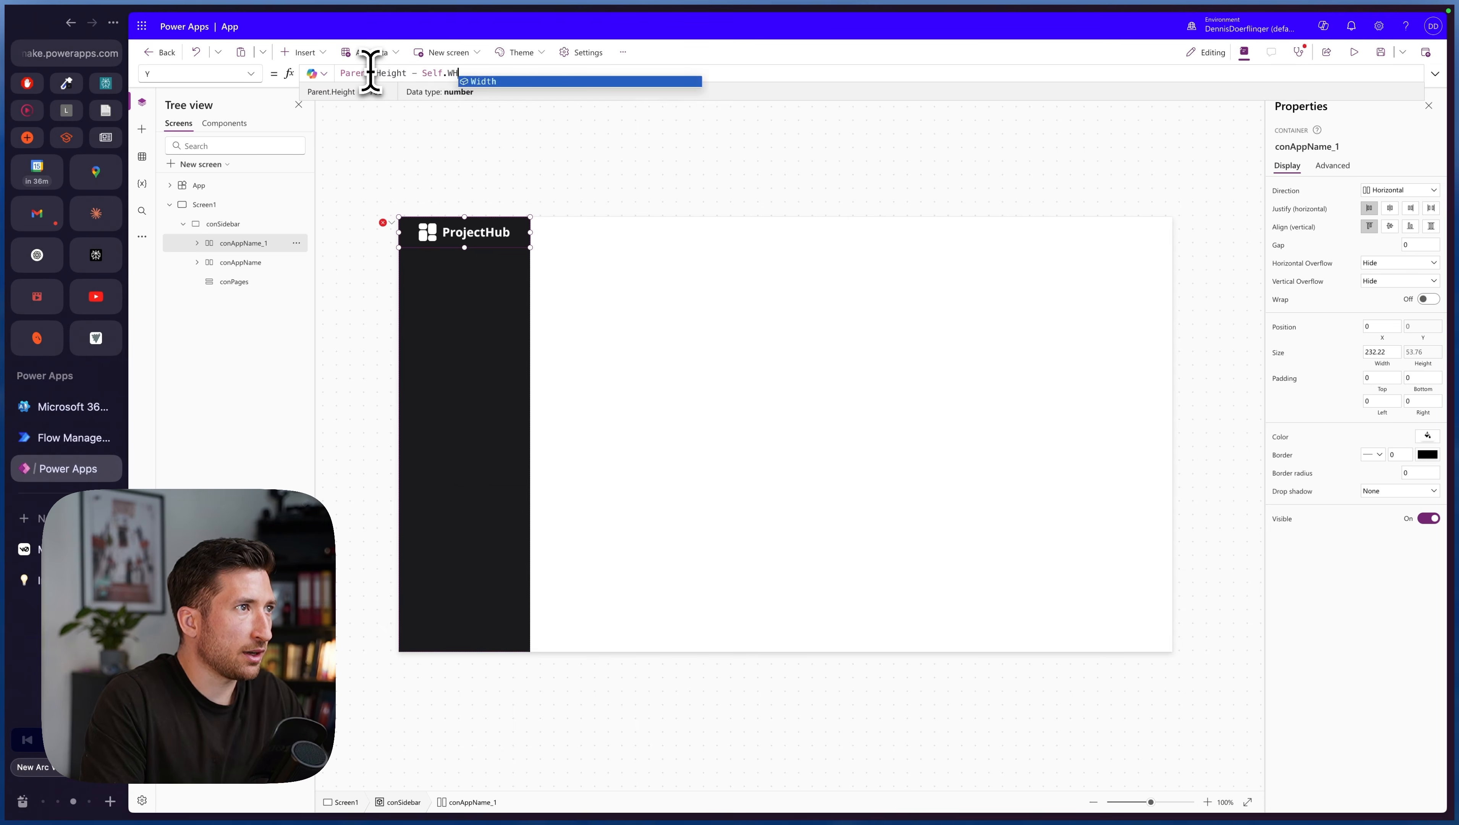
{"action": "type", "text": "t"}
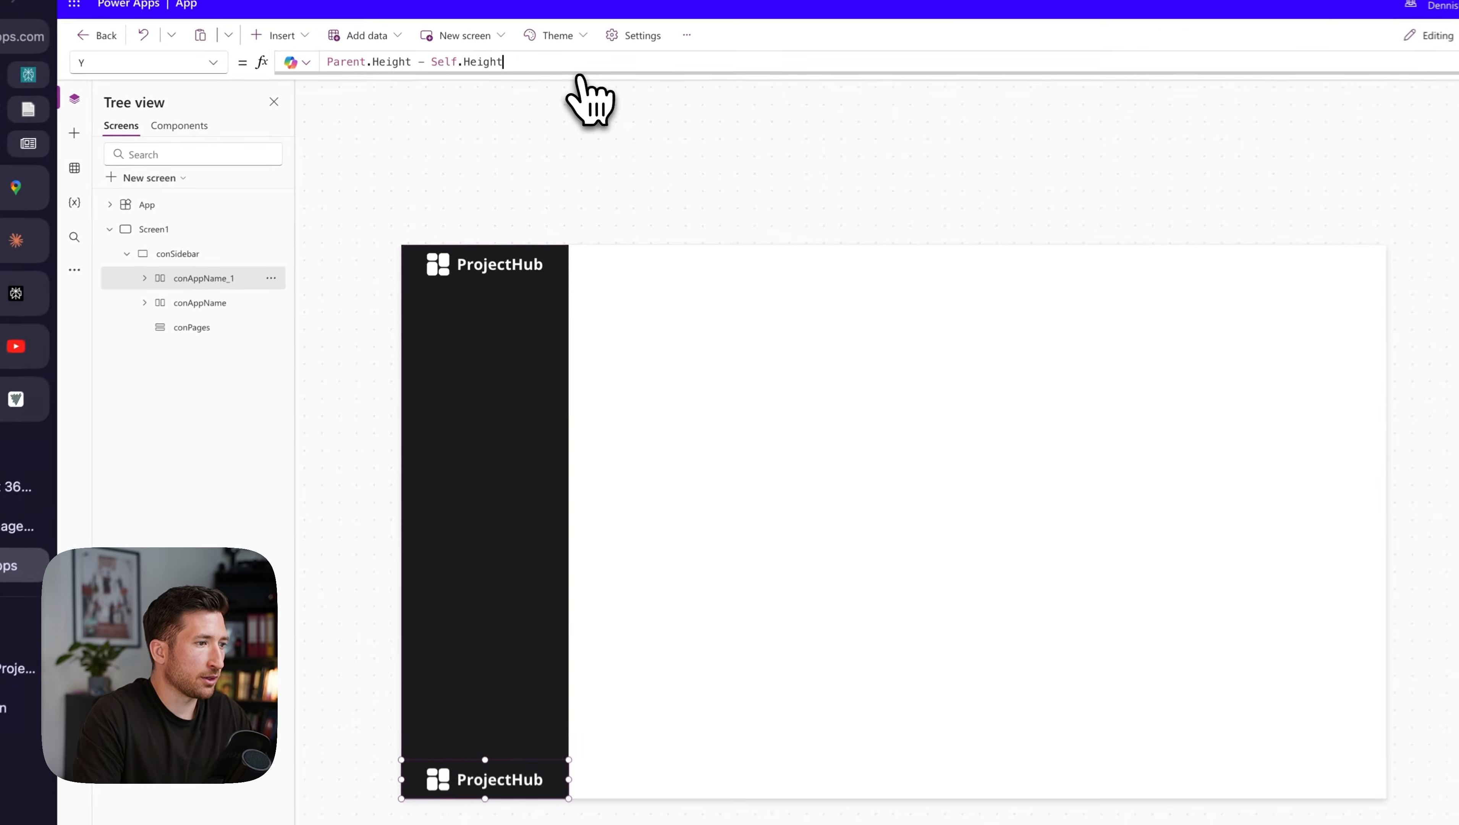
- Delete the logo image and the app name label from the conAppName_1 container
{"action": "left_click", "coordinate": [533, 654]}
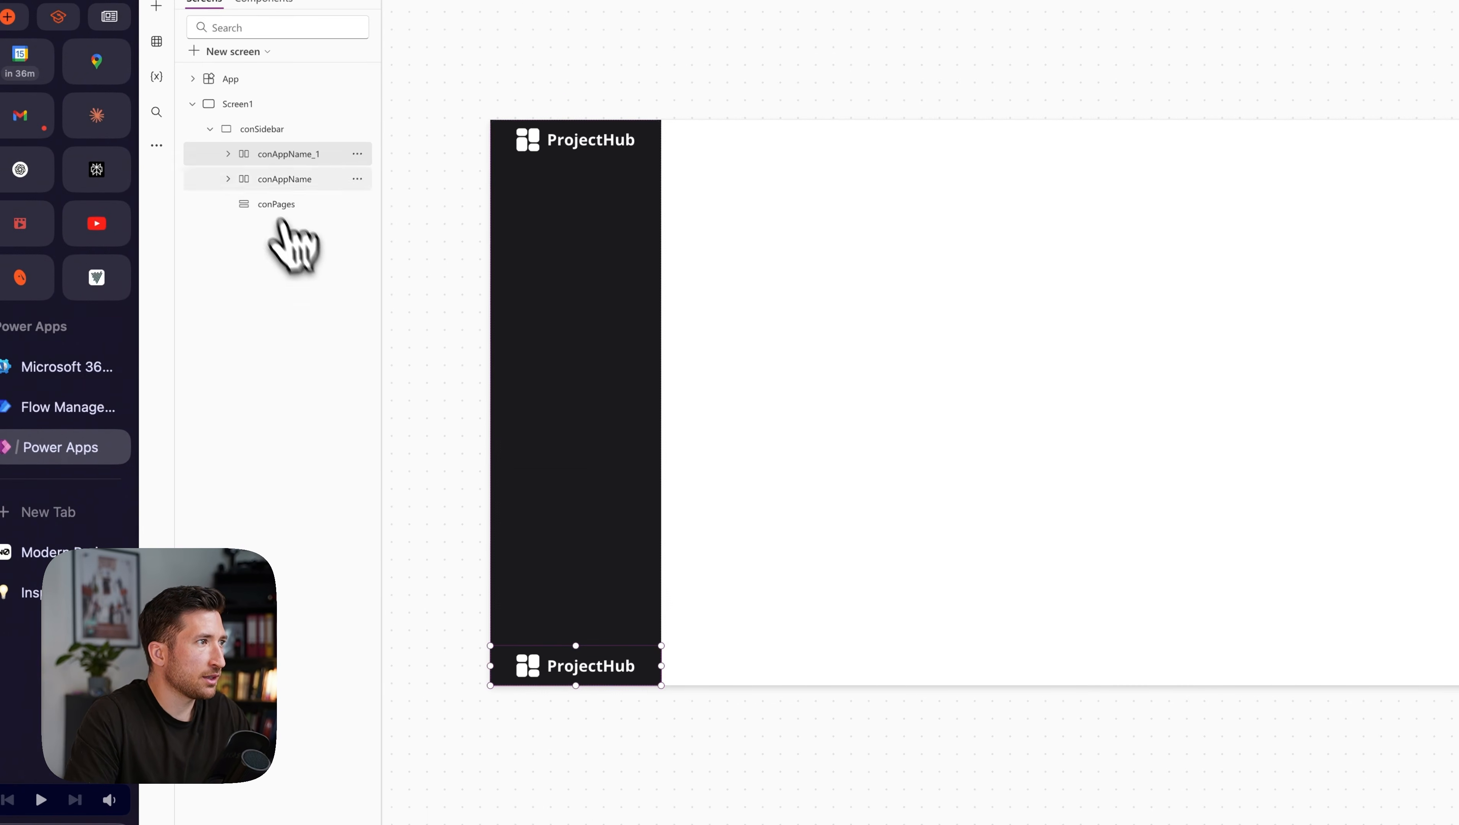
{"action": "left_click", "coordinate": [226, 156]}
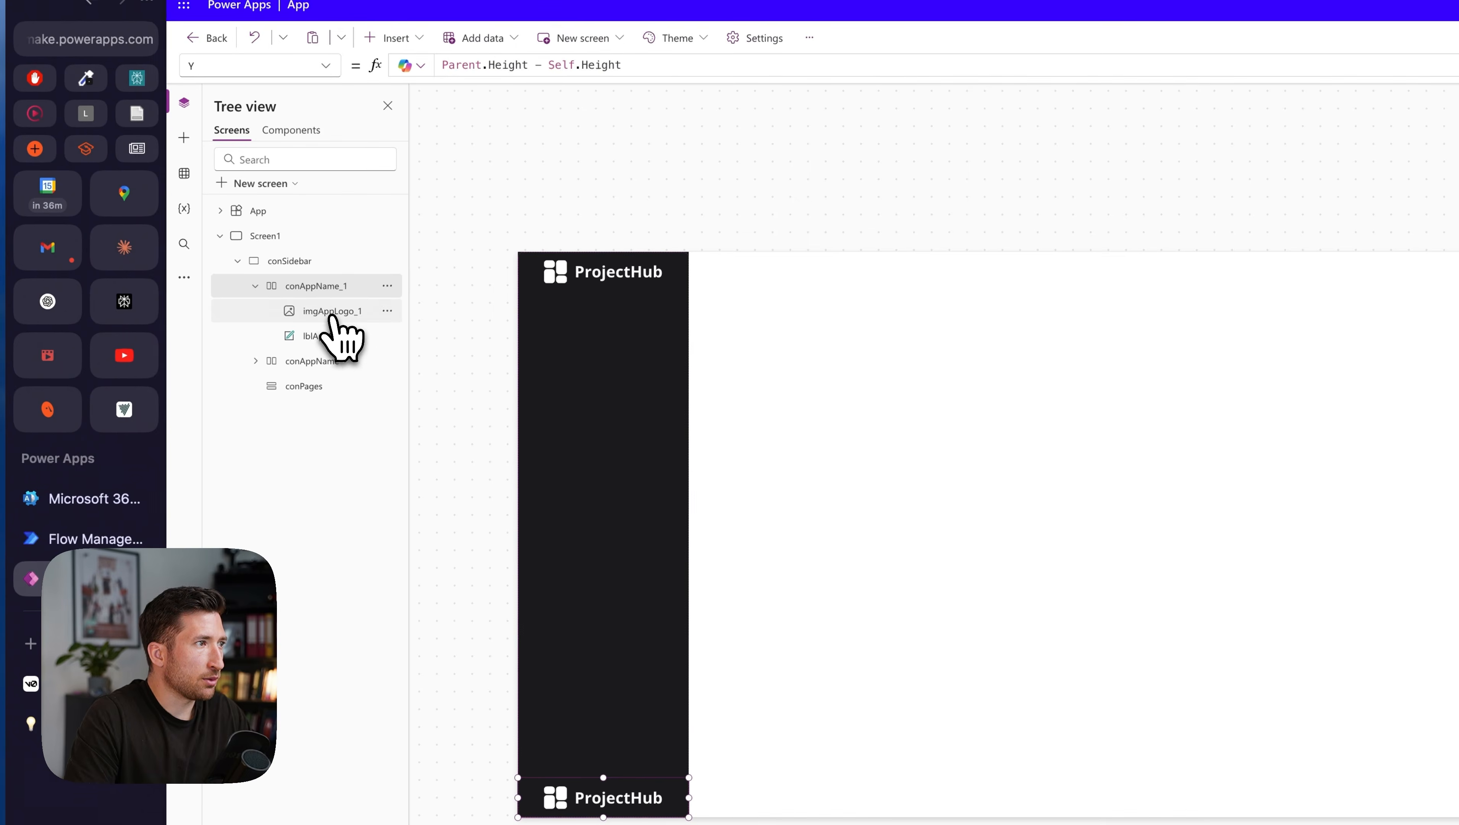
{"action": "left_click", "coordinate": [333, 313]}
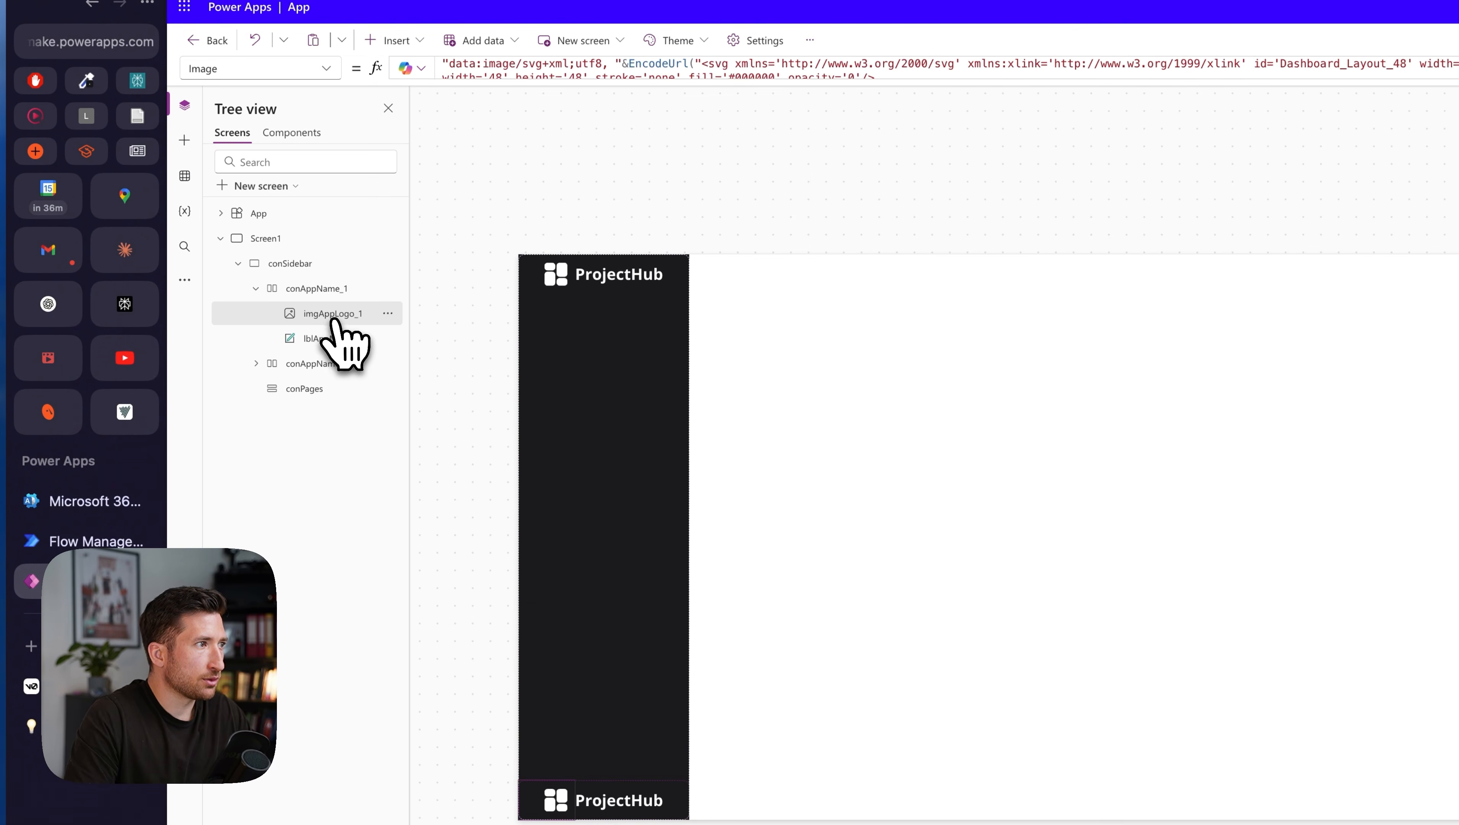
{"action": "key", "text": "Delete"}
{"action": "key", "text": "super+z"}
{"action": "left_click", "coordinate": [327, 316]}
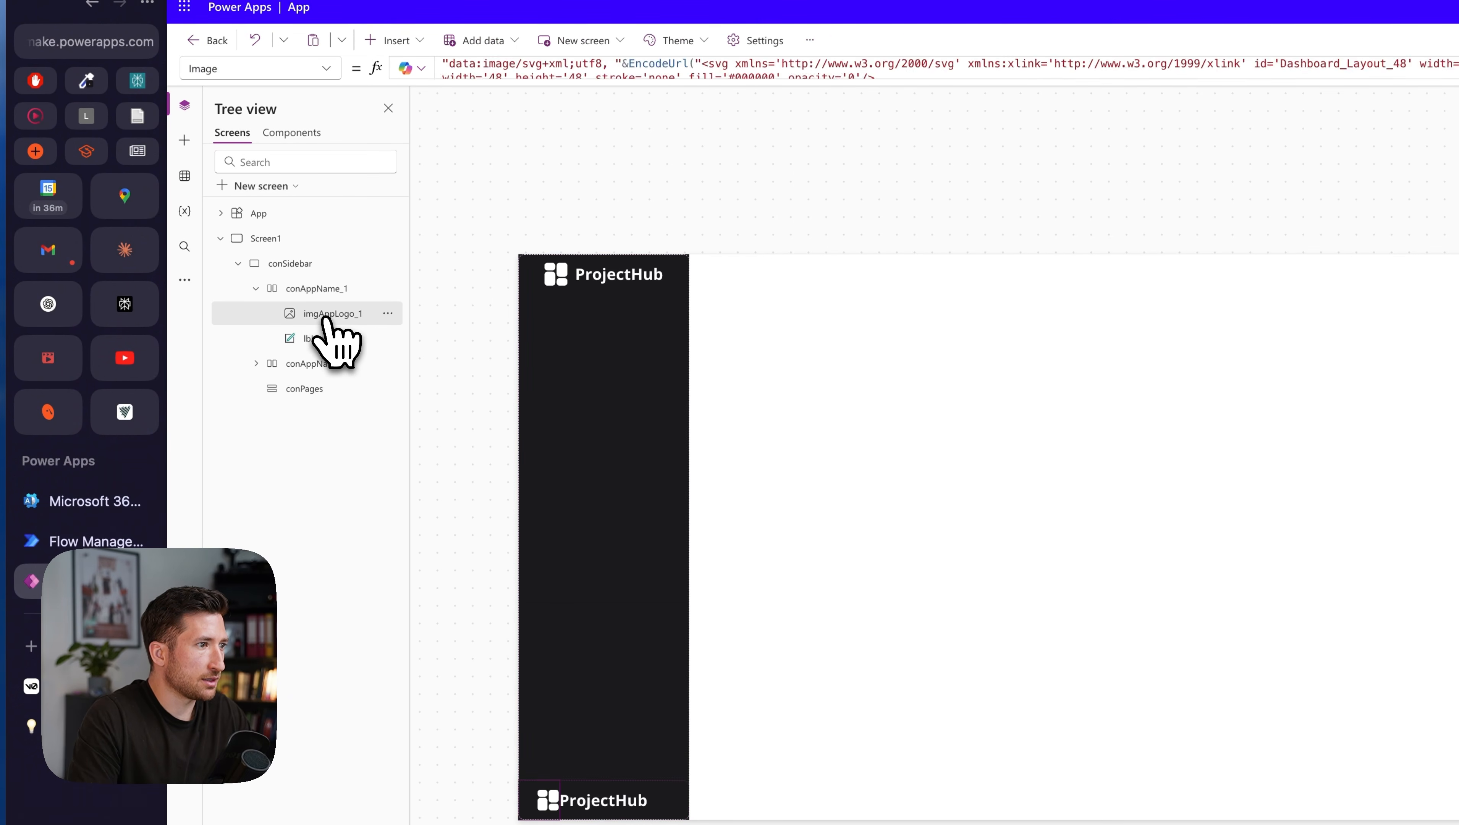
{"action": "key", "text": "Delete"}
{"action": "left_click", "coordinate": [330, 315]}
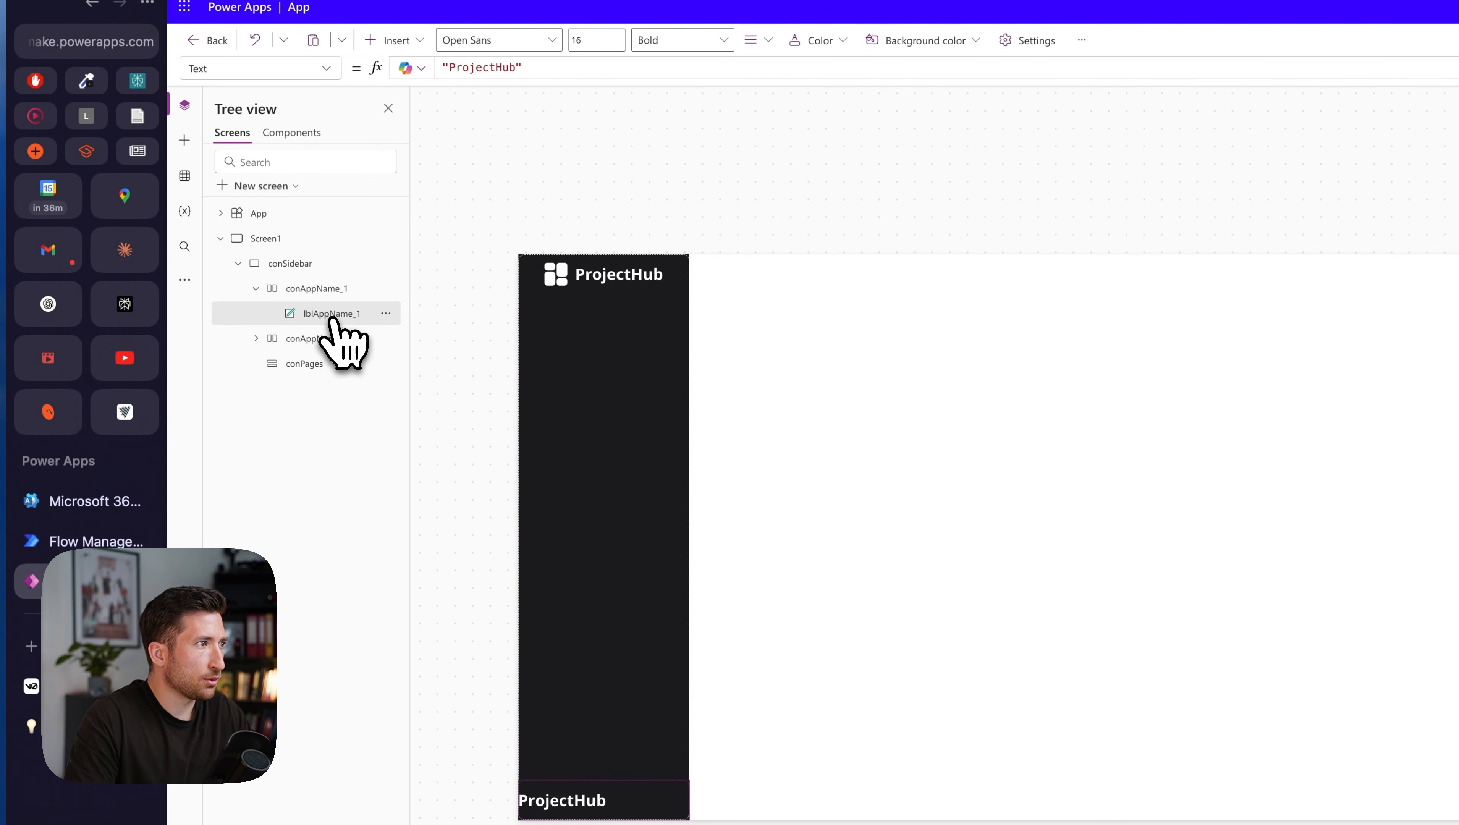
{"action": "key", "text": "Delete"}
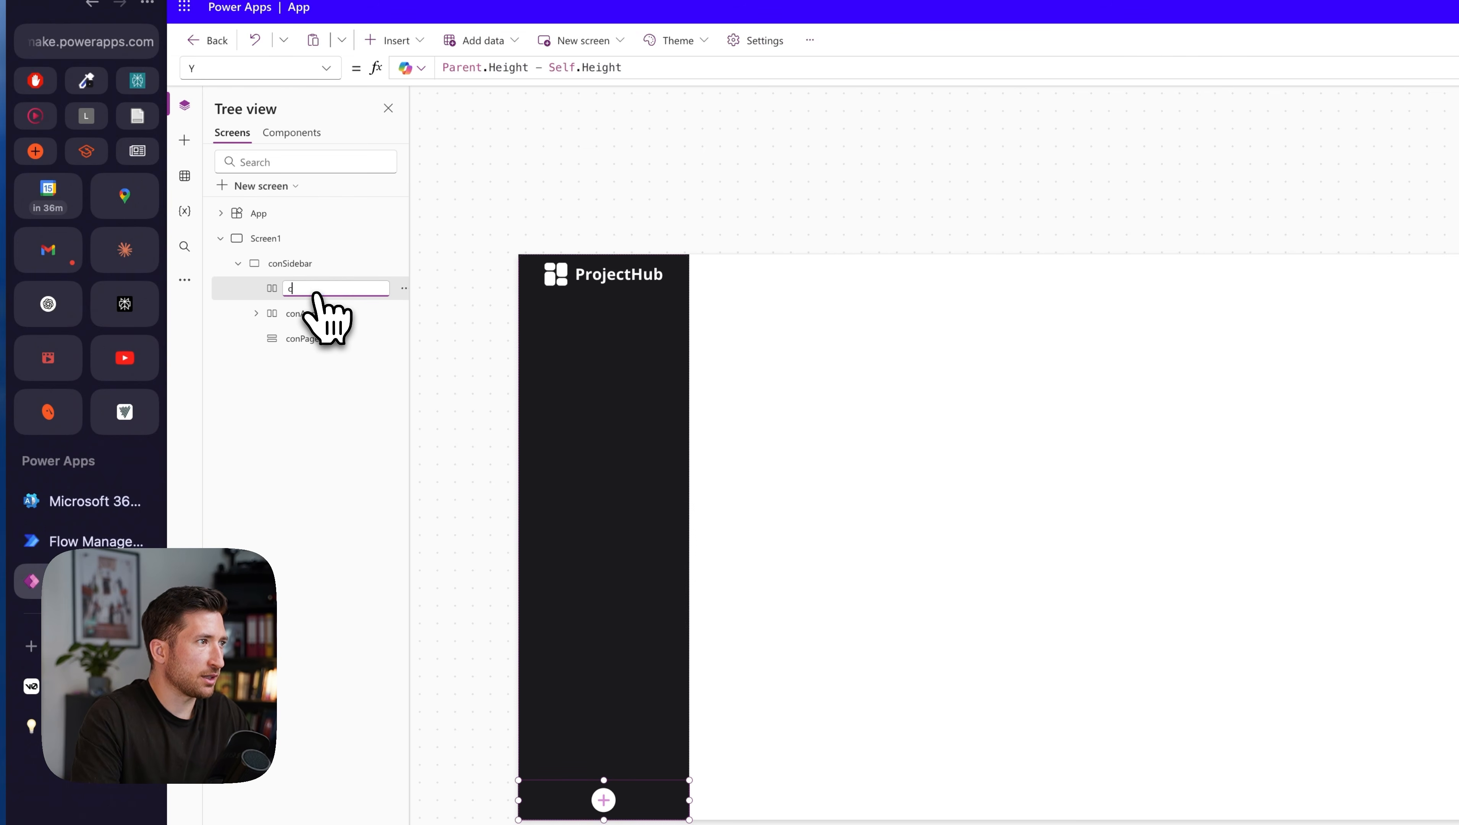
- Rename the copied container at the sidebar's lower end to conUserInformation
{"action": "left_click", "coordinate": [316, 293]}
{"action": "type", "text": "conUserInforma"}
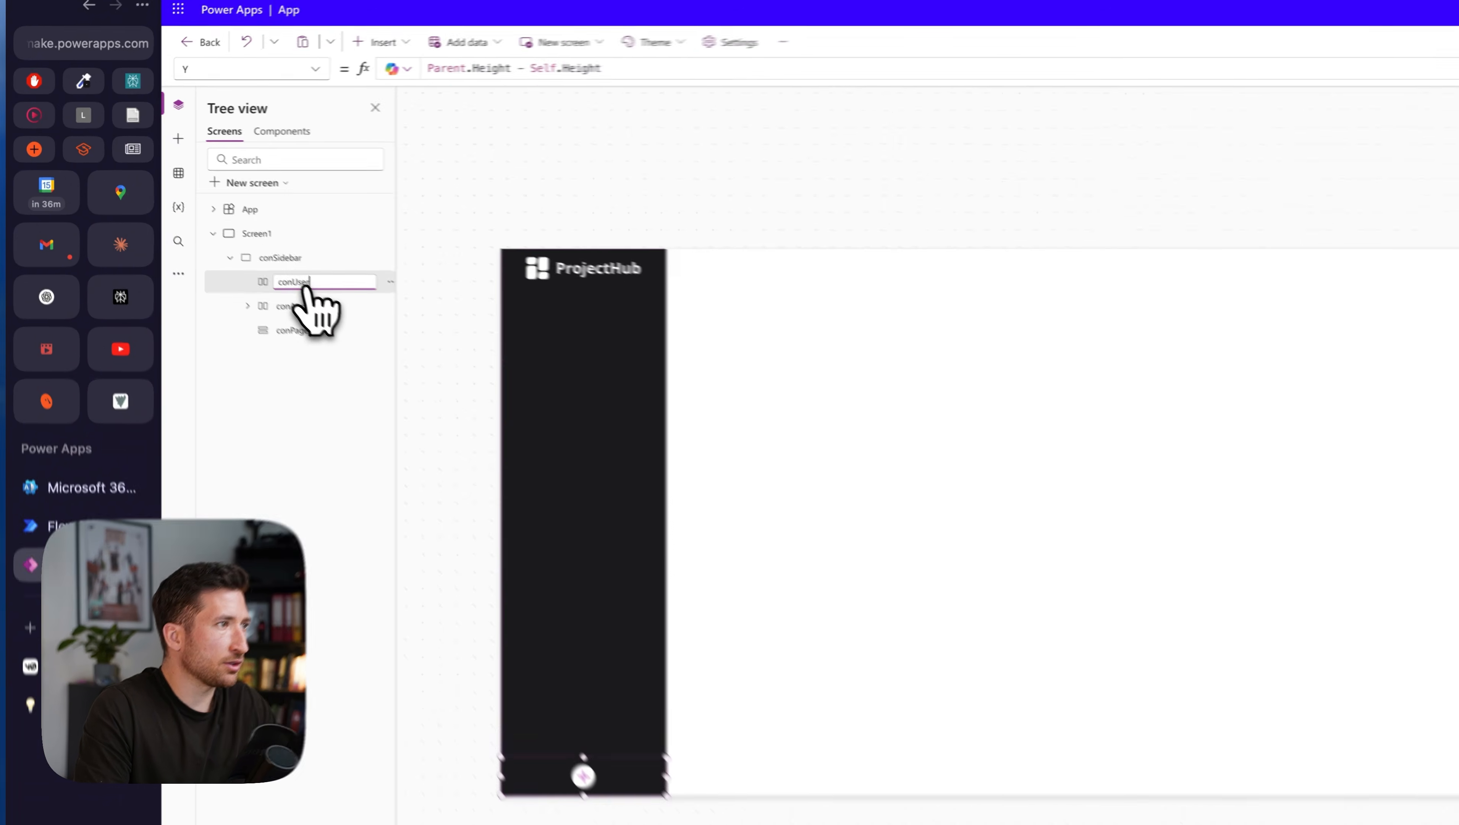
{"action": "key", "text": "Return"}
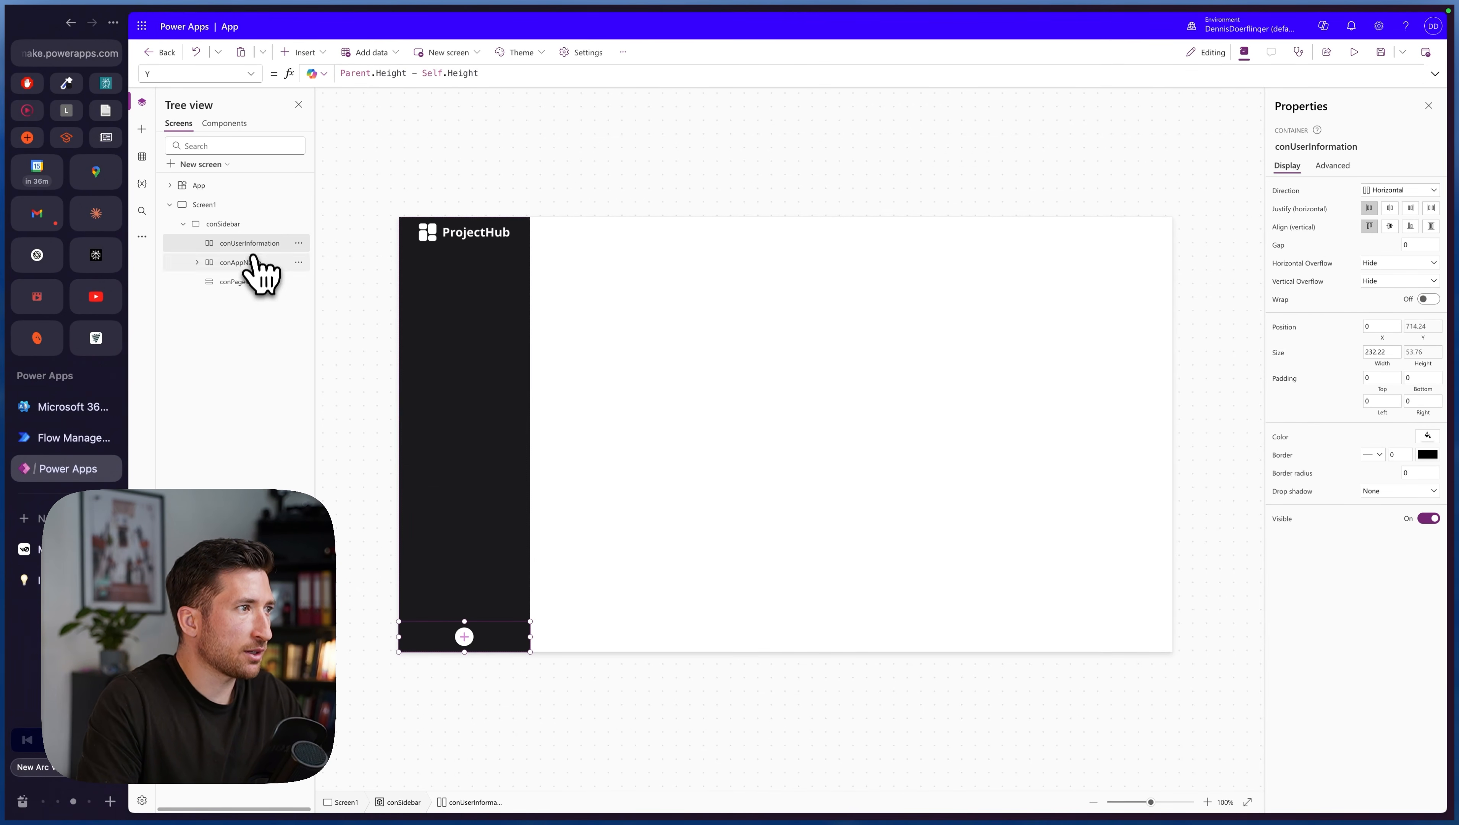
- Set the conPages container's Height formula to Parent.Height - conUserInformation.Height - conAppName.Height
{"action": "left_click", "coordinate": [249, 282]}
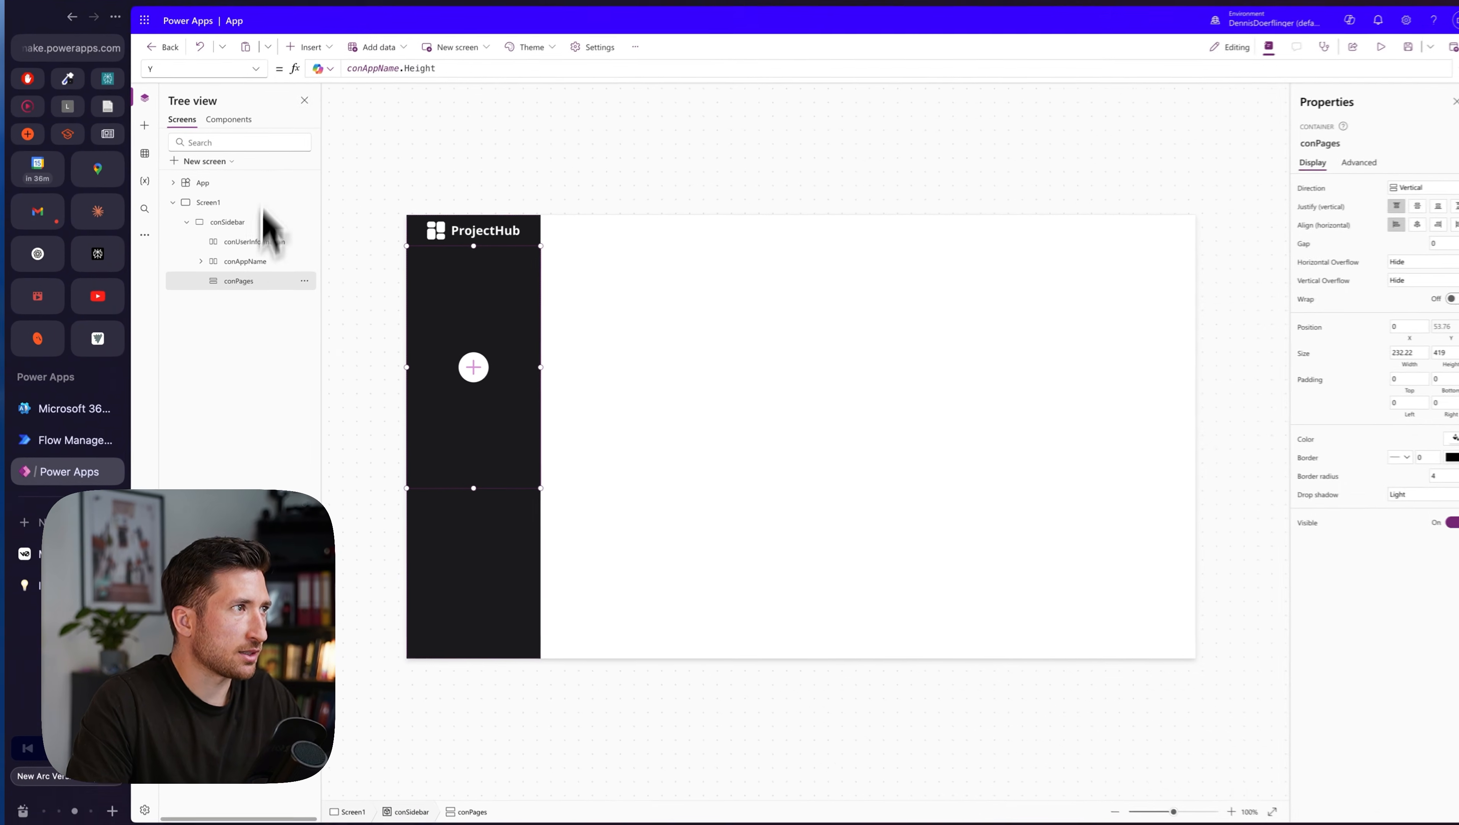
{"action": "left_click", "coordinate": [251, 75]}
{"action": "type", "text": "Height"}
{"action": "key", "text": "Return"}
{"action": "left_click", "coordinate": [355, 75]}
{"action": "key", "text": "super+a"}
{"action": "type", "text": "Parent.Height"}
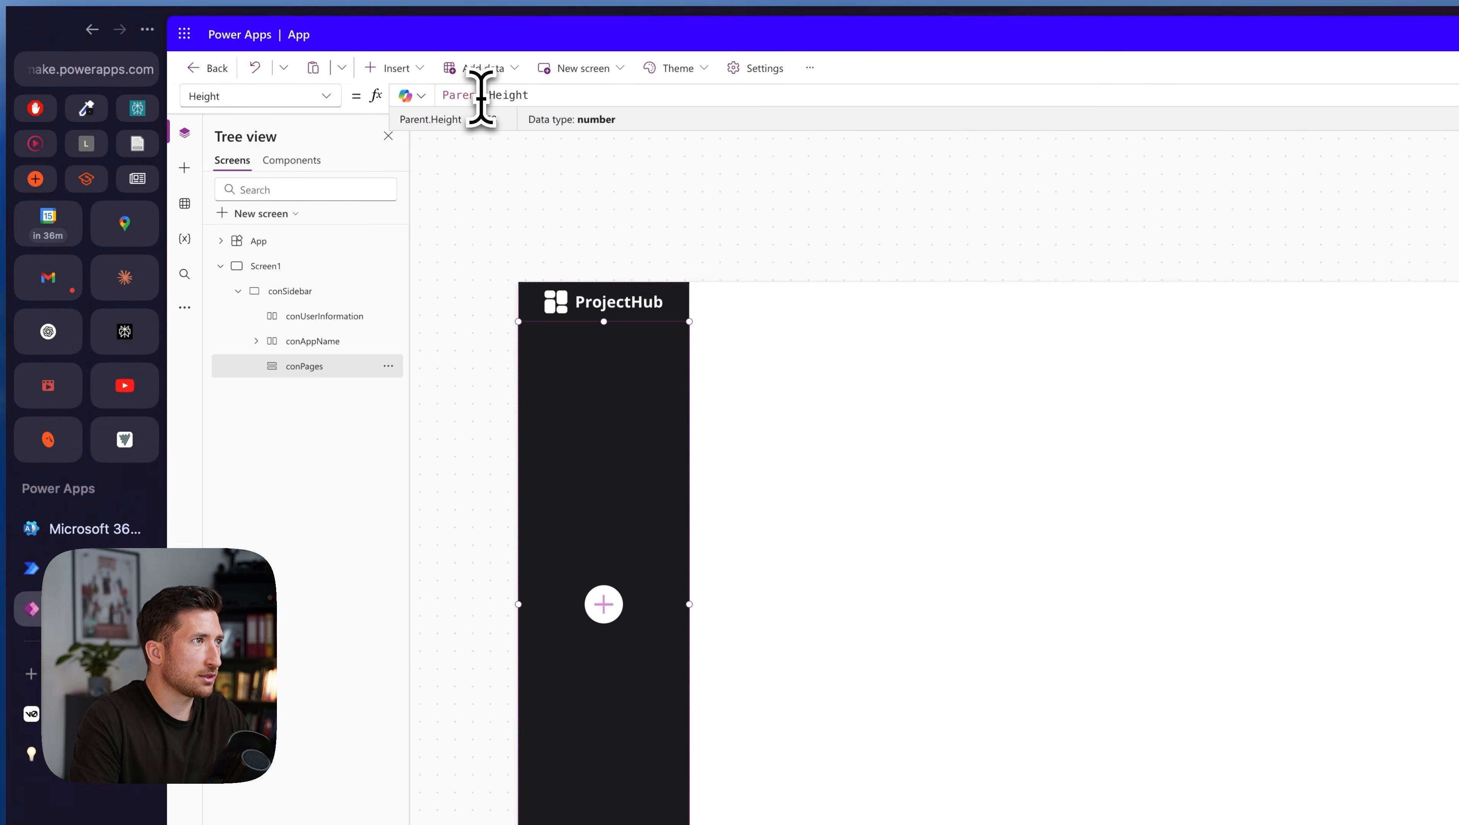
{"action": "type", "text": " -"}
{"action": "type", "text": " con"}
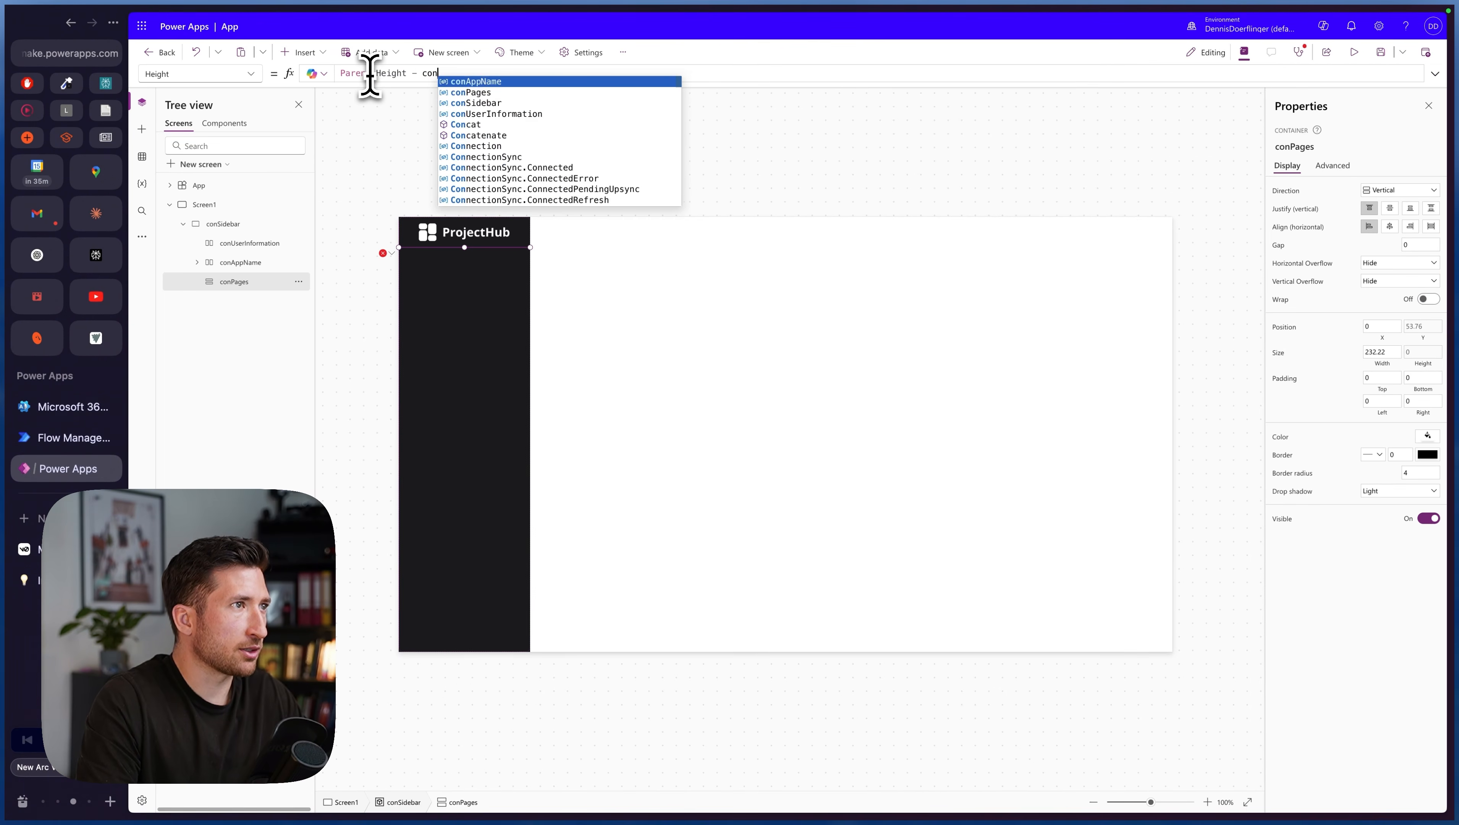
{"action": "type", "text": "UserInformation.H"}
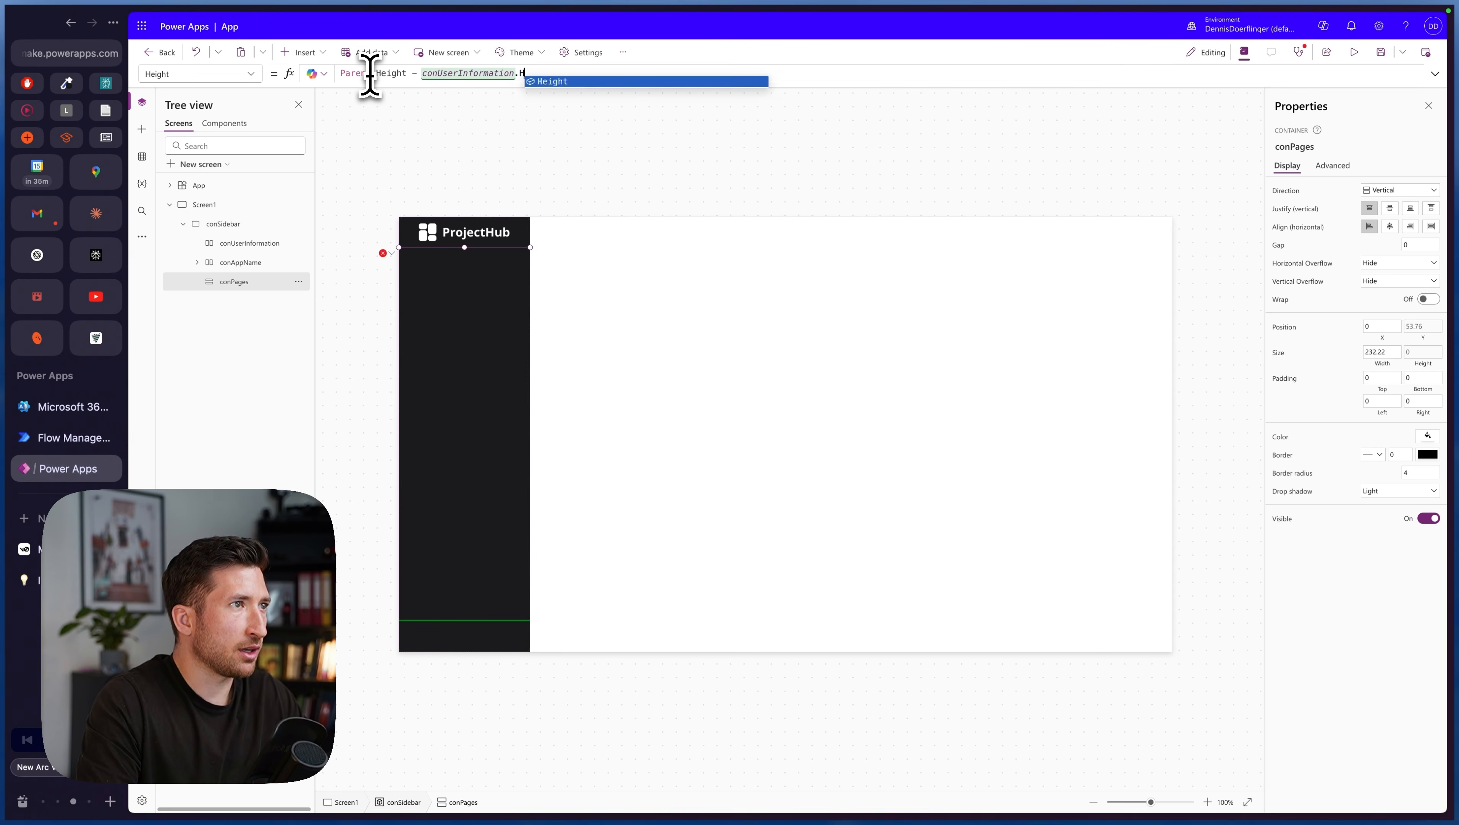
{"action": "type", "text": "eight - conA"}
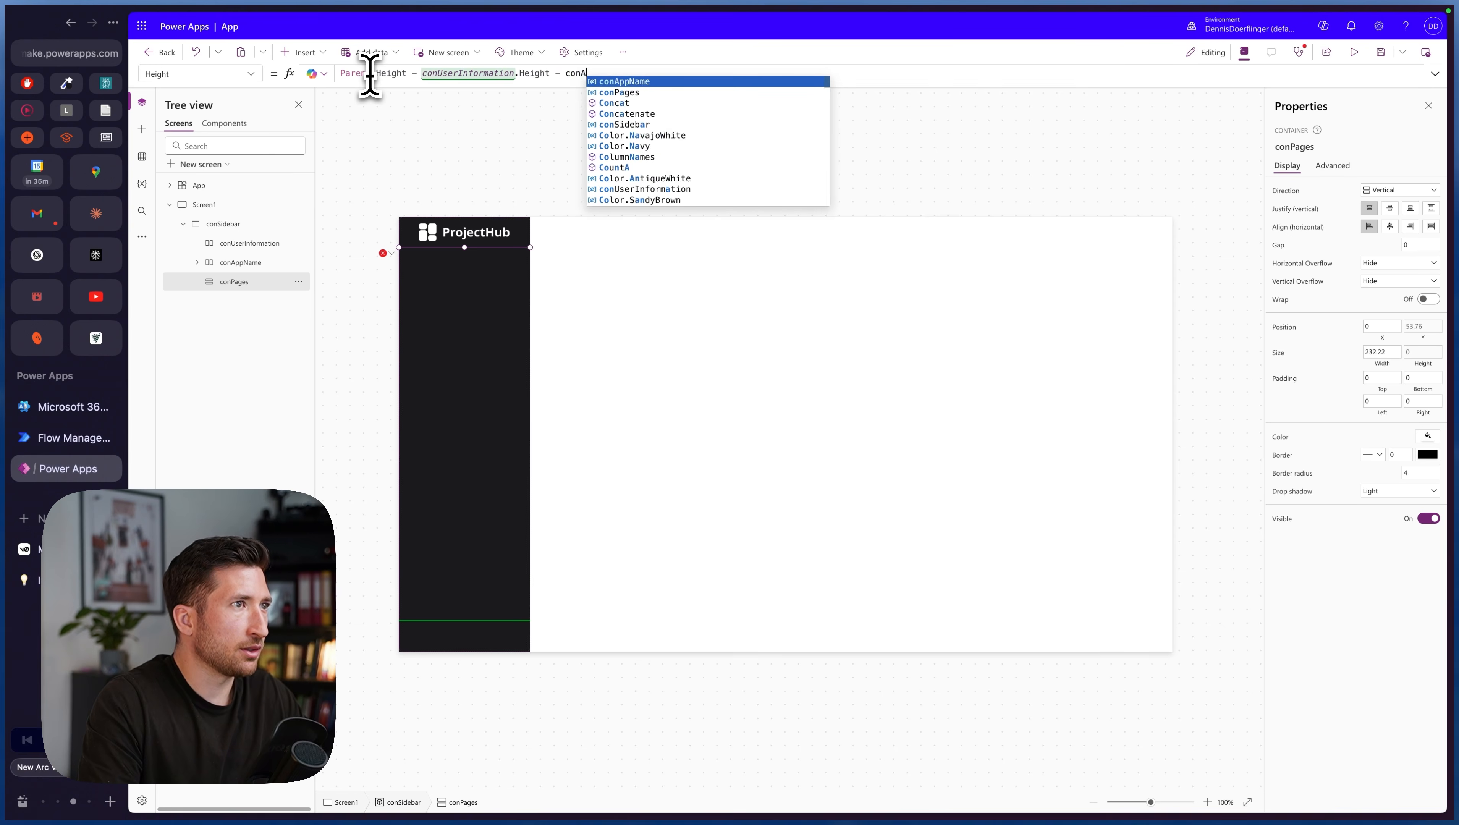
{"action": "key", "text": "BackSpace"}
{"action": "type", "text": "AppName.Height"}
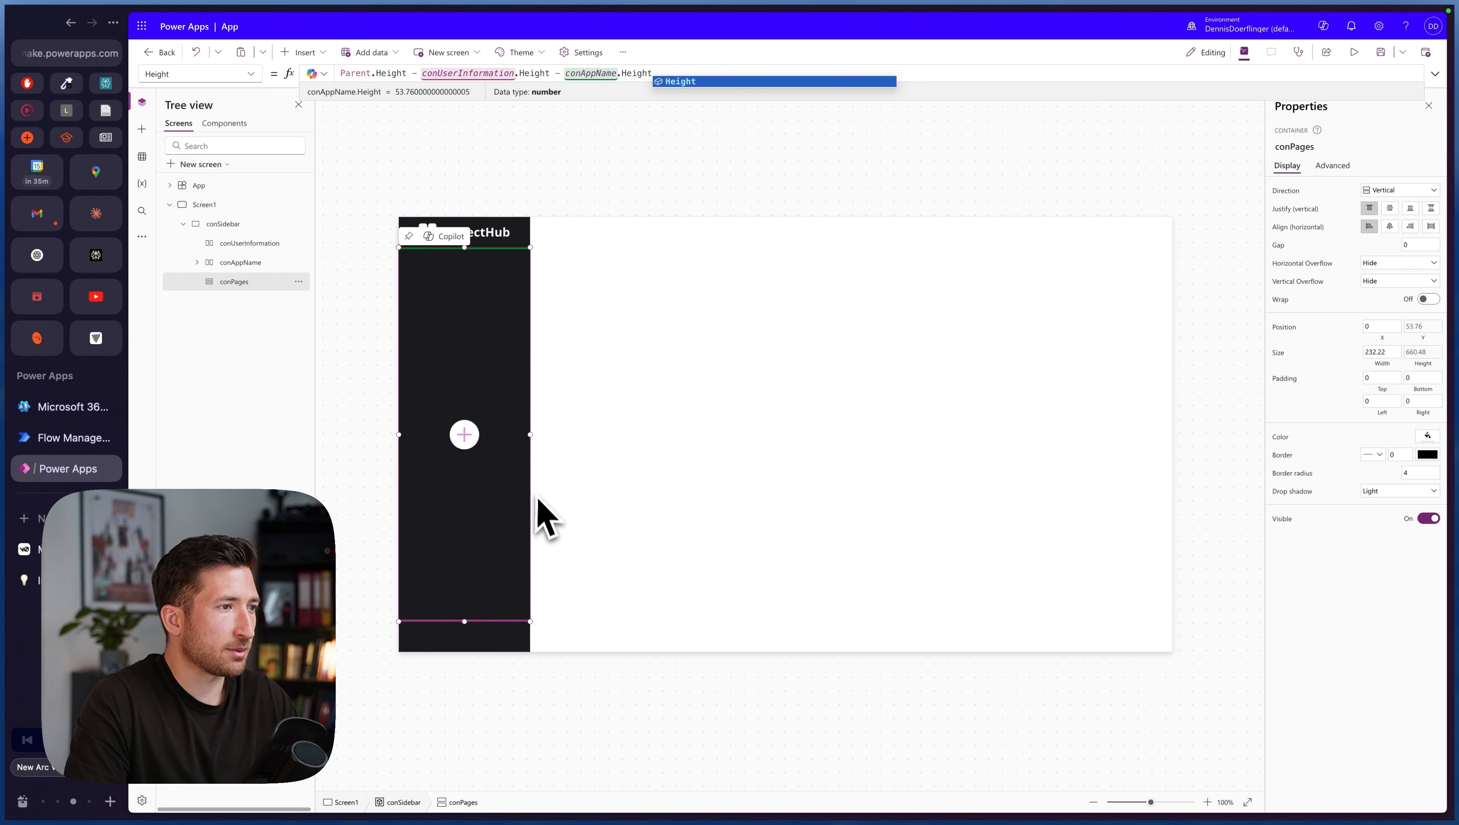
- Set the conPages container's Width formula to Parent.Width
{"action": "left_click", "coordinate": [250, 73]}
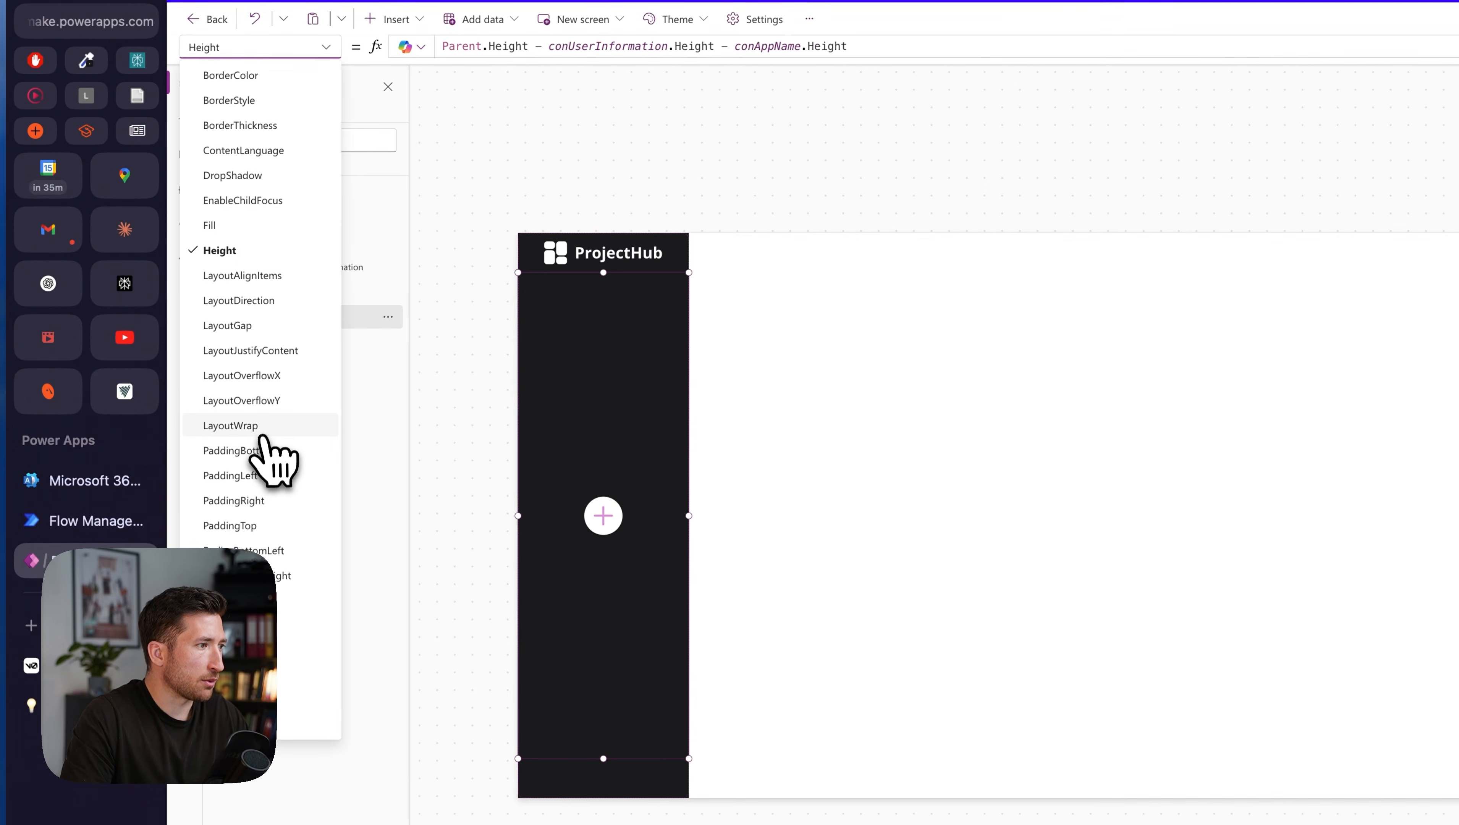
{"action": "left_click", "coordinate": [282, 653]}
{"action": "double_click", "coordinate": [592, 29]}
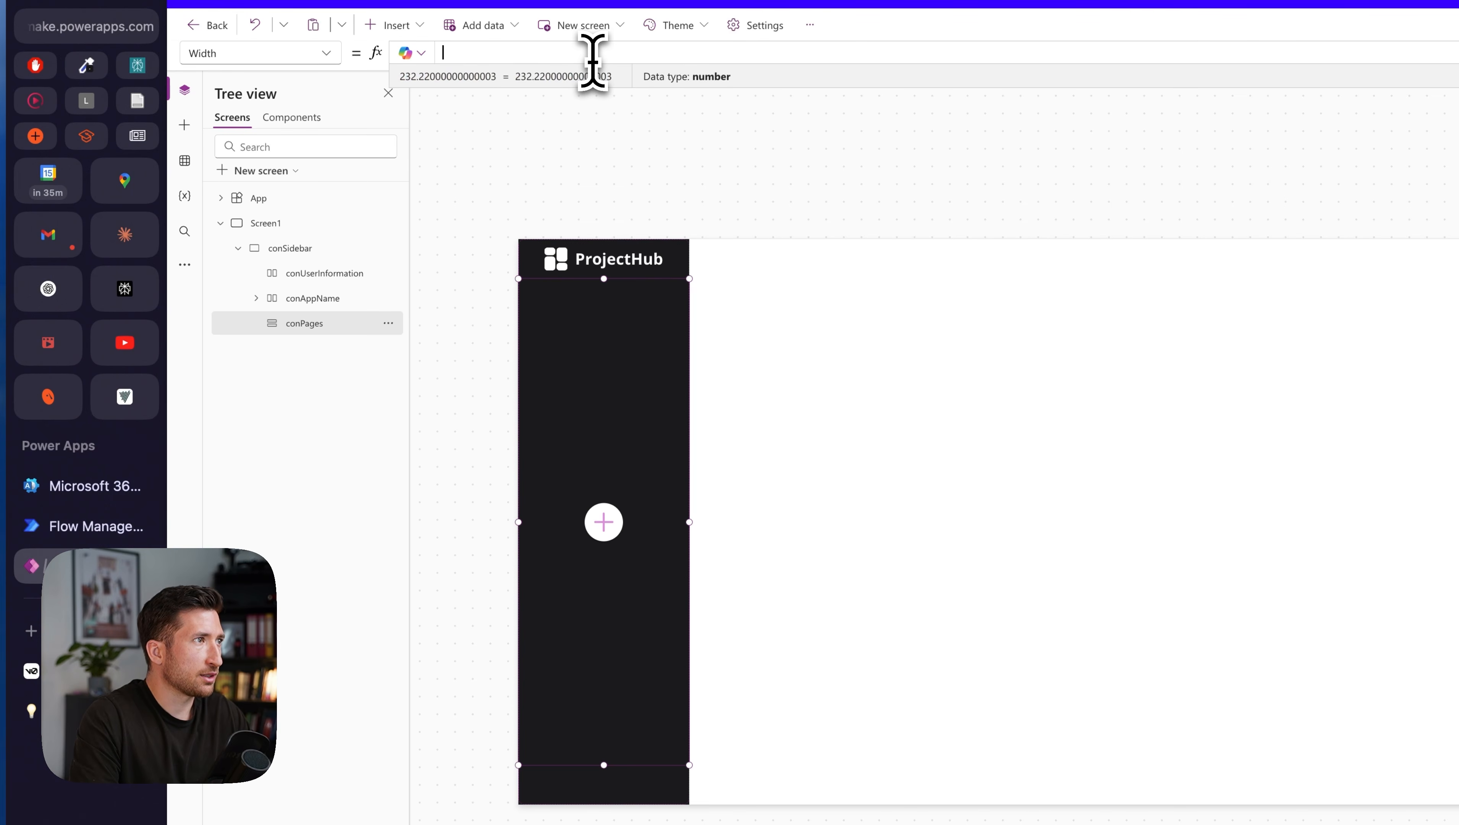
{"action": "type", "text": "Parent.Width"}
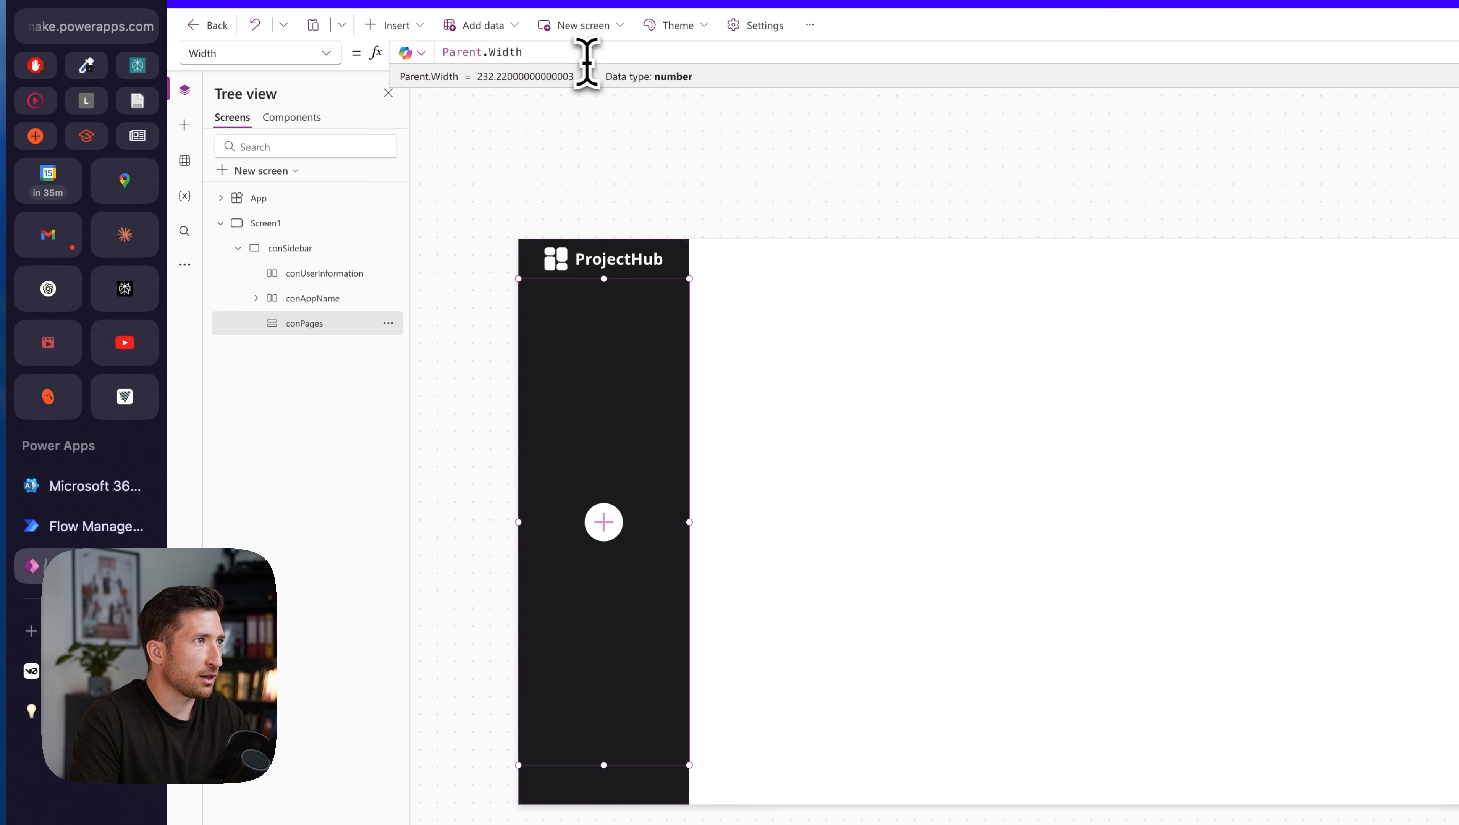
- Set the Width formulas of the conAppName and conUserInformation containers to Parent.Width
{"action": "left_click", "coordinate": [340, 298]}
{"action": "left_click", "coordinate": [324, 53]}
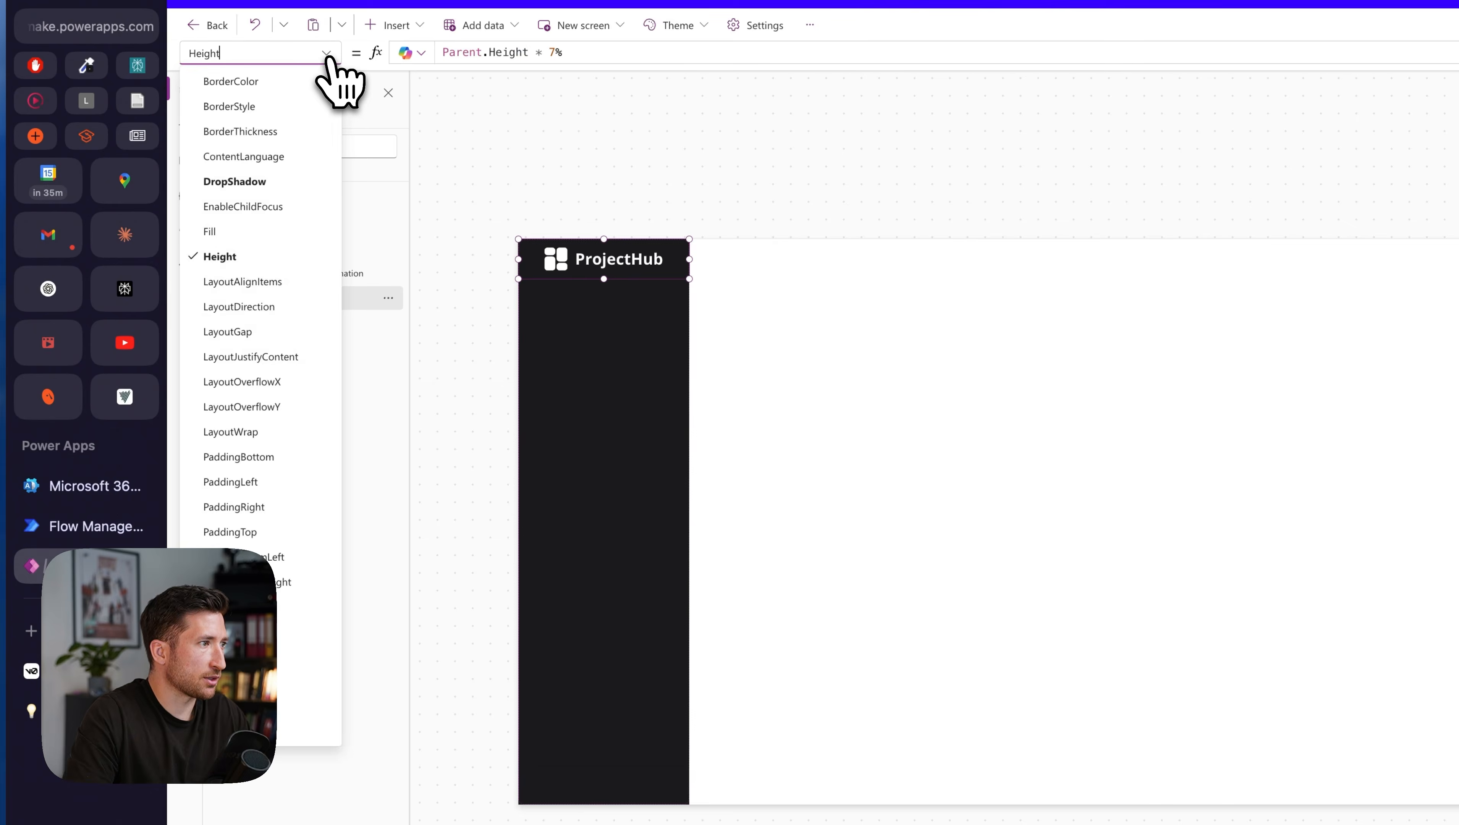
{"action": "left_click", "coordinate": [277, 580]}
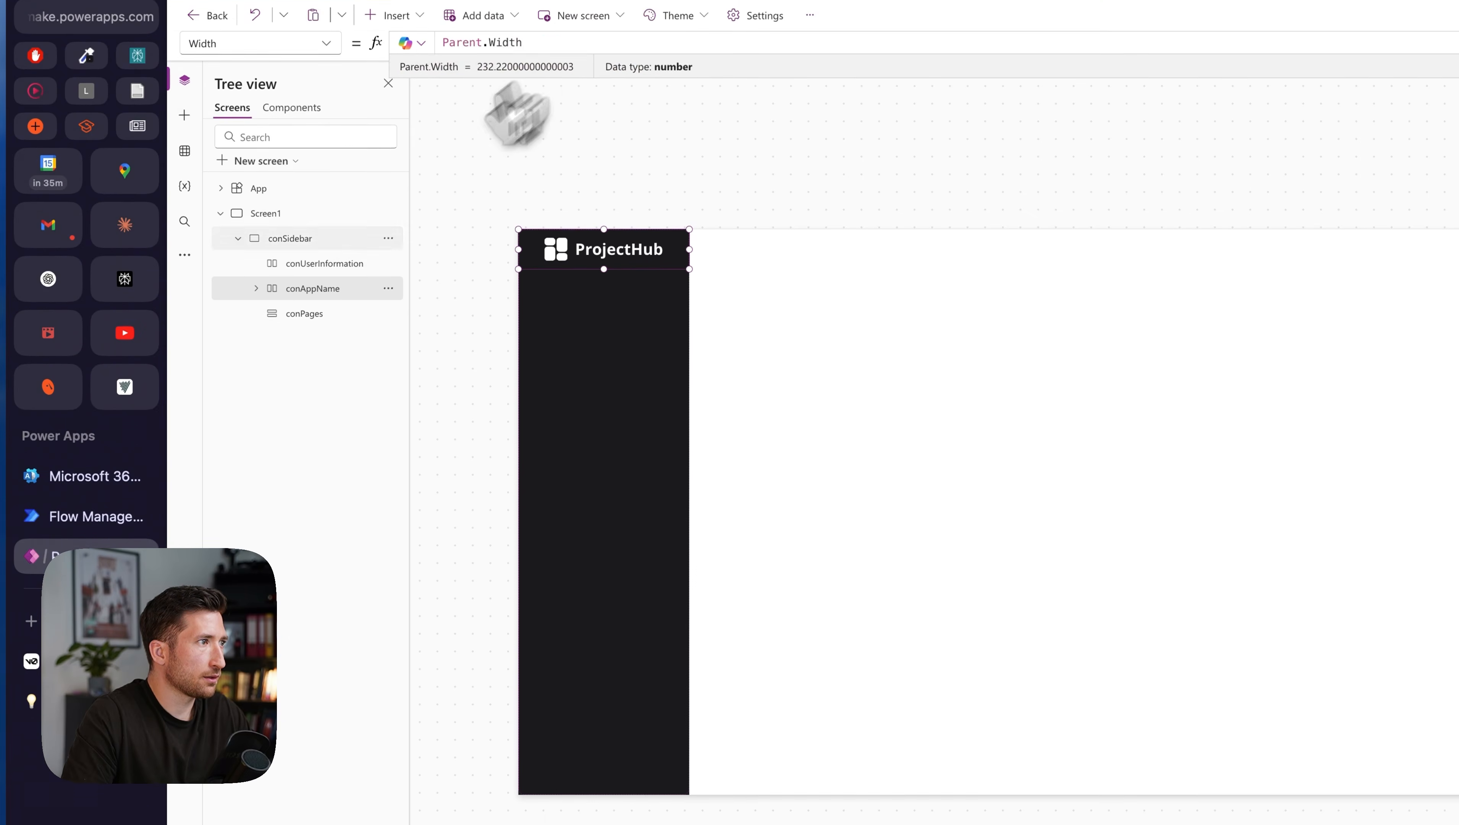
{"action": "left_click", "coordinate": [341, 263]}
{"action": "left_click", "coordinate": [326, 43]}
{"action": "left_click", "coordinate": [297, 675]}
{"action": "triple_click", "coordinate": [546, 42]}
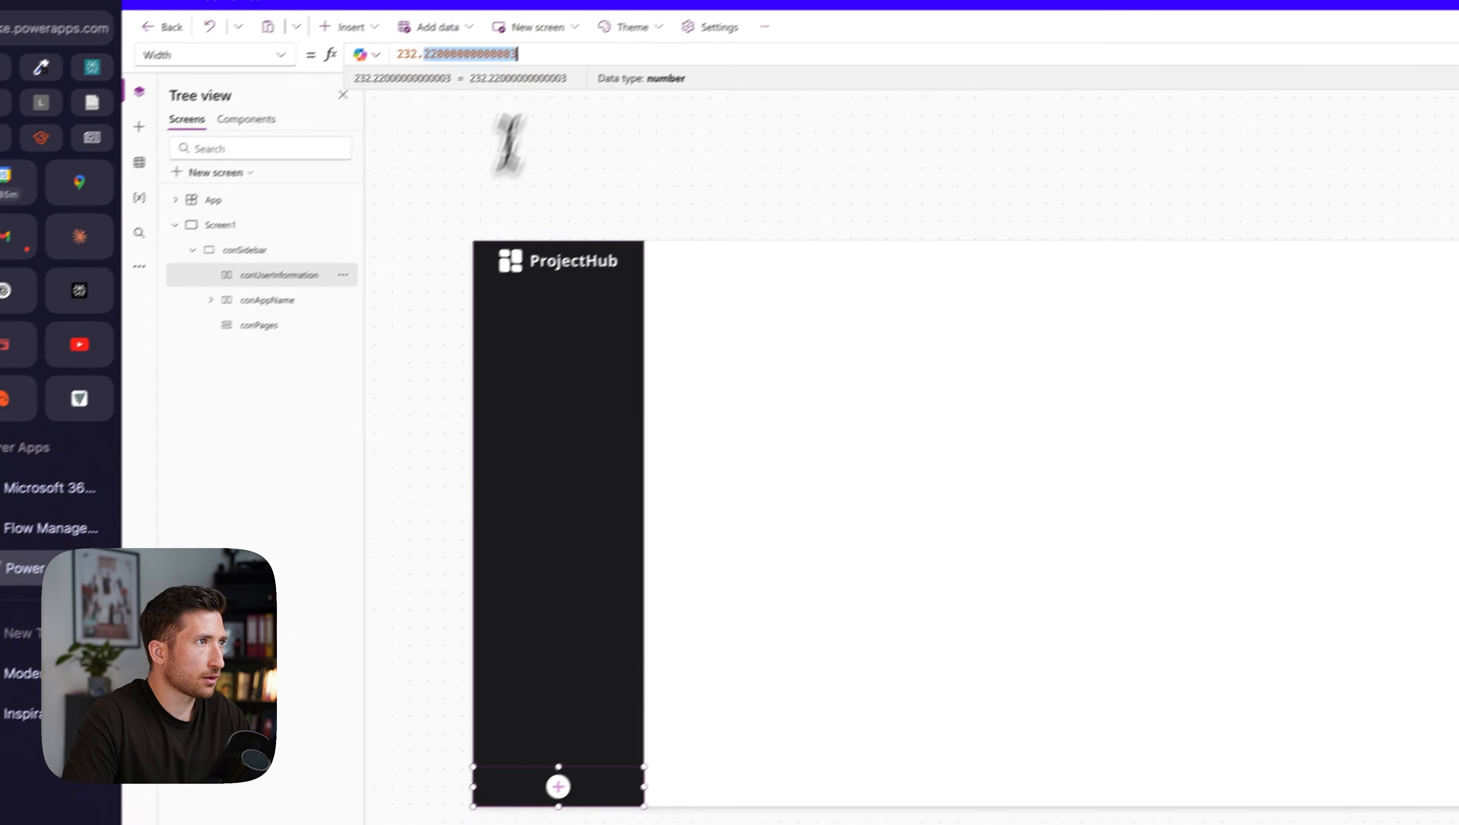
{"action": "type", "text": "Parent.Width"}
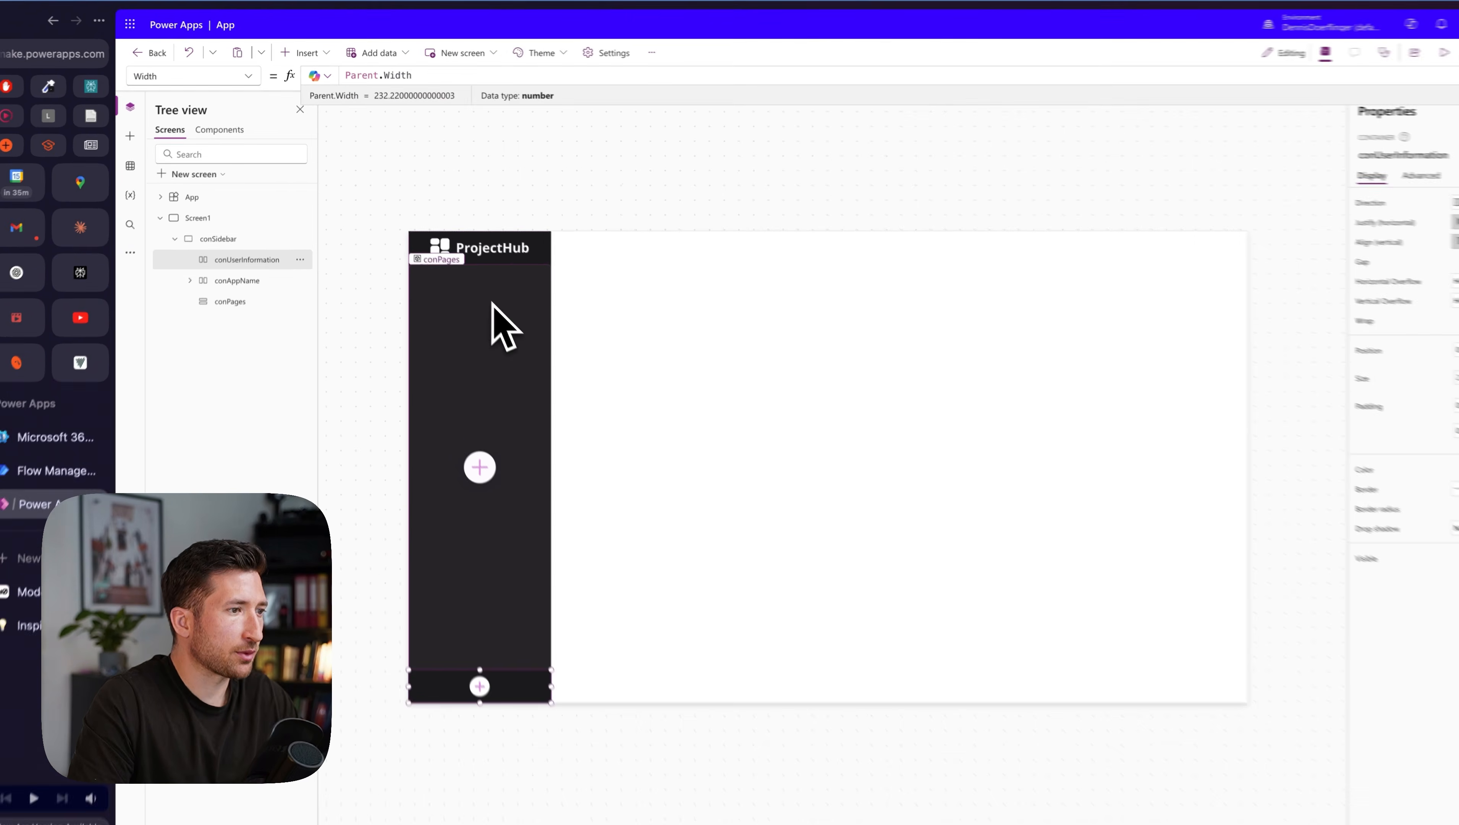
- Insert a horizontal container inside conPages
{"action": "left_click", "coordinate": [453, 393]}
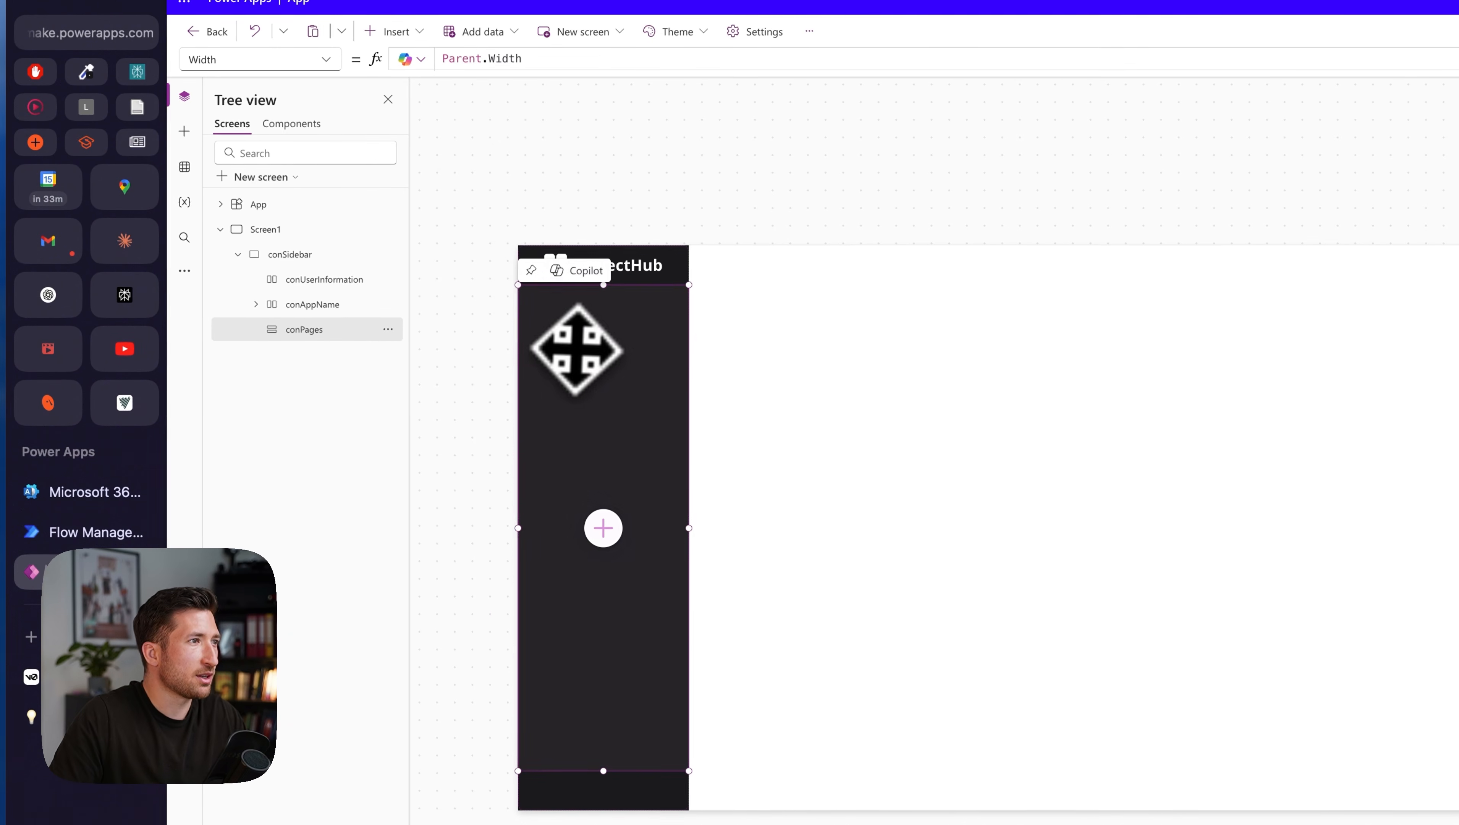
{"action": "left_click", "coordinate": [397, 32]}
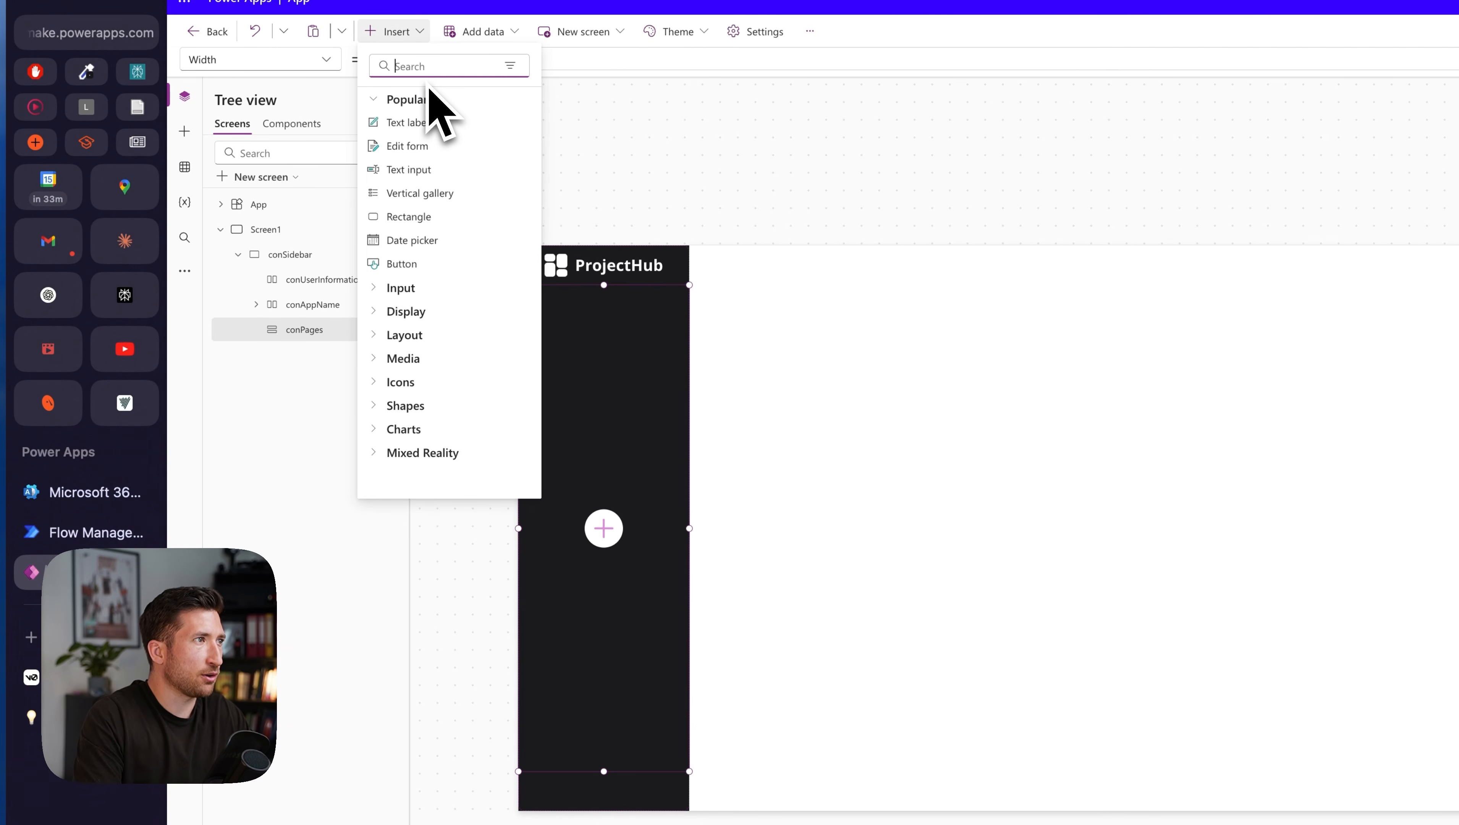
{"action": "type", "text": "hori"}
{"action": "left_click", "coordinate": [444, 169]}
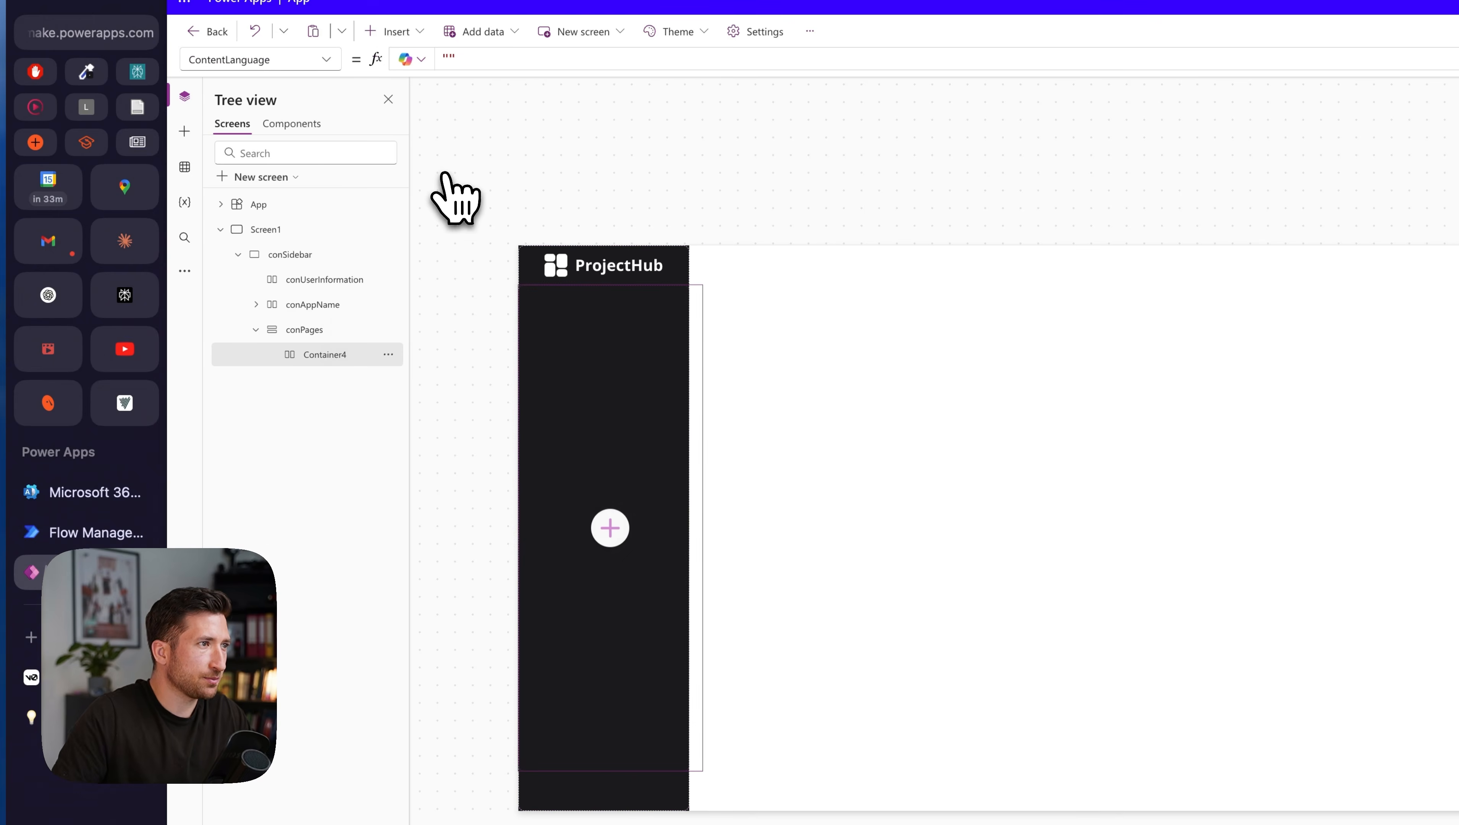
- Set Container4's Width formula to Parent.Width with a minimum width of 0, and start renaming it with the prefix con
{"action": "left_click", "coordinate": [326, 60]}
{"action": "left_click", "coordinate": [242, 783]}
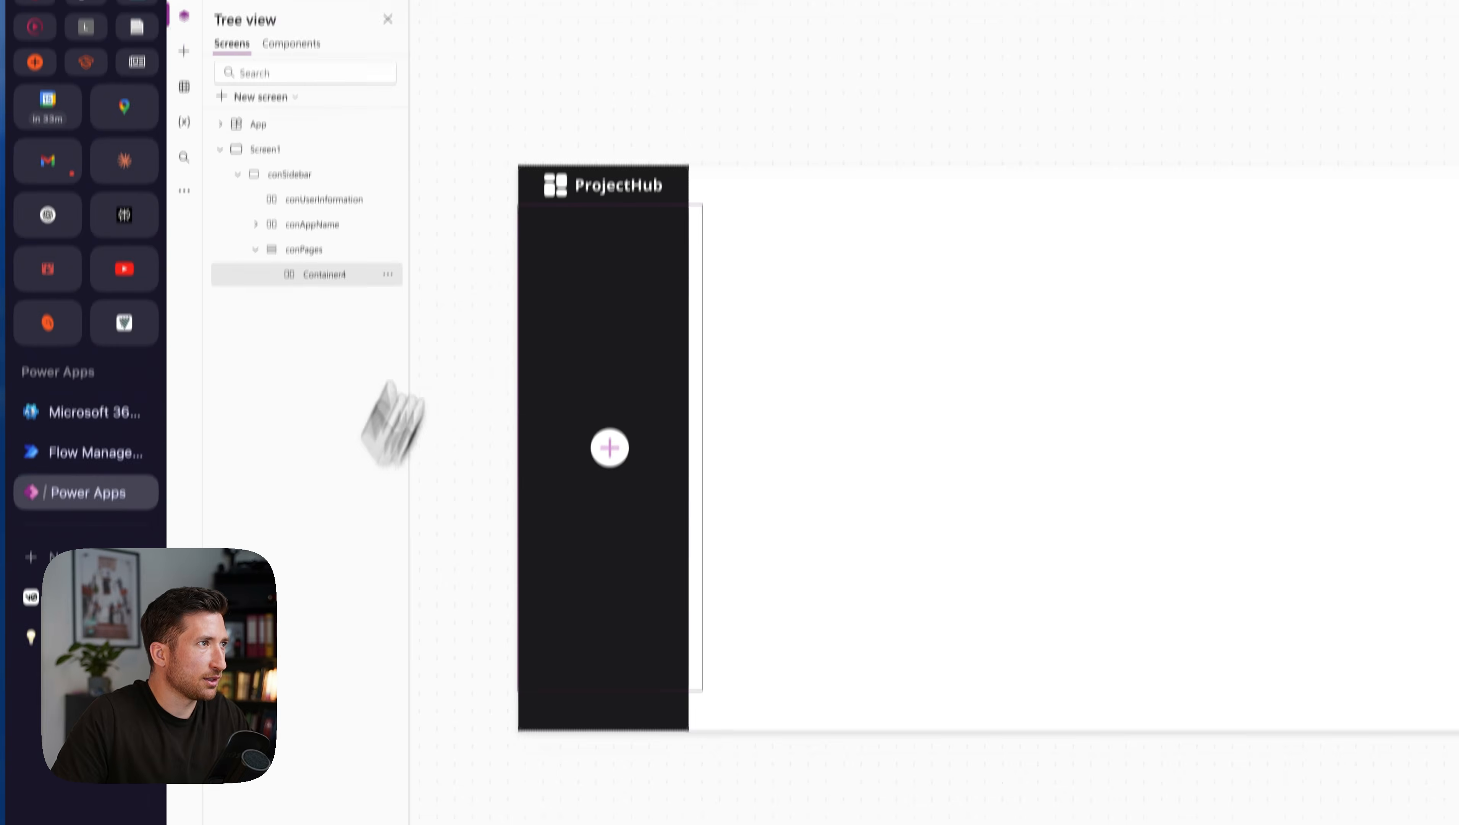
{"action": "double_click", "coordinate": [469, 100]}
{"action": "type", "text": "Par"}
{"action": "left_click", "coordinate": [480, 105]}
{"action": "left_click", "coordinate": [1410, 381]}
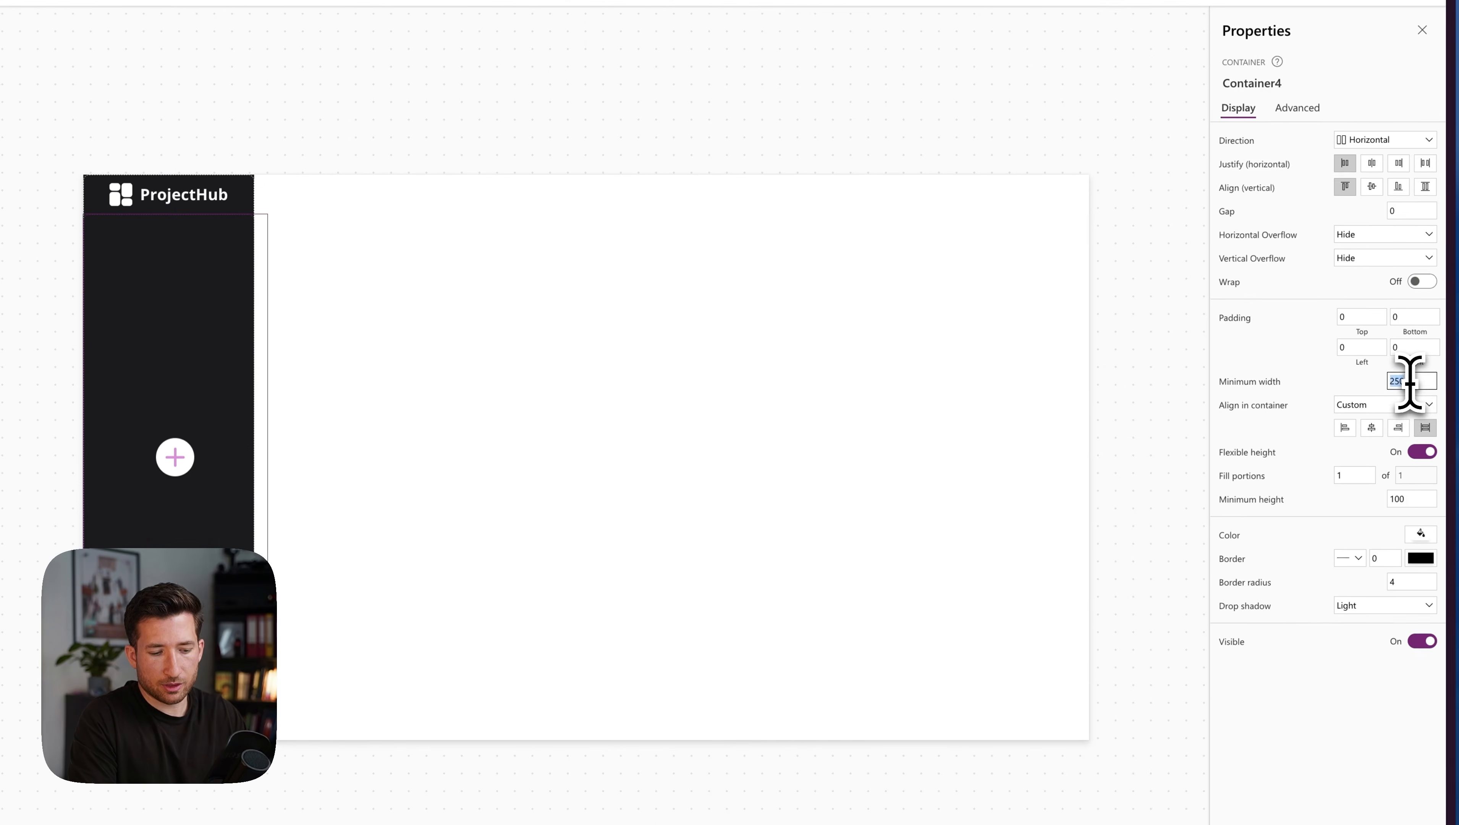
{"action": "type", "text": "0"}
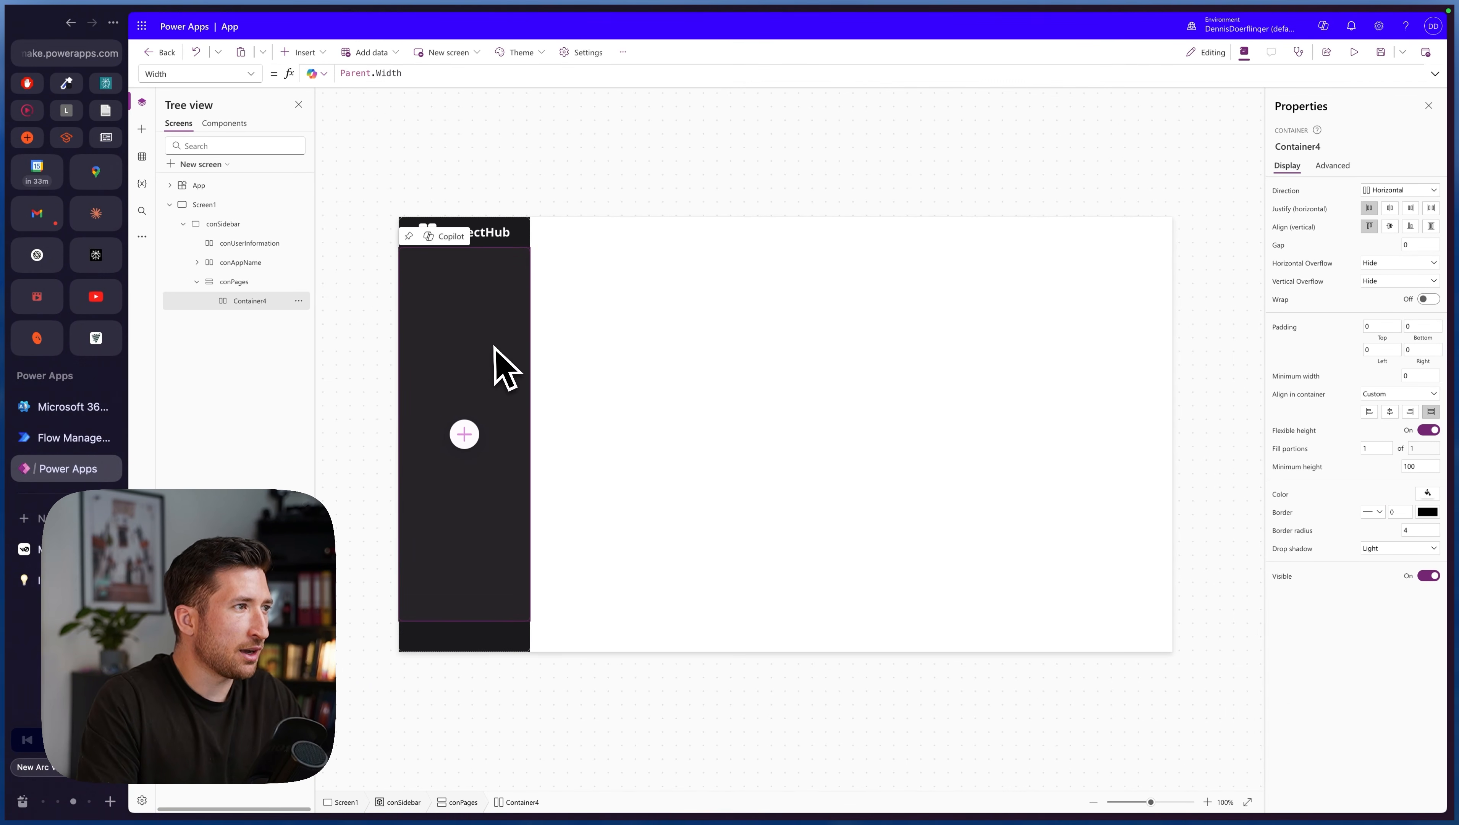
{"action": "double_click", "coordinate": [254, 302]}
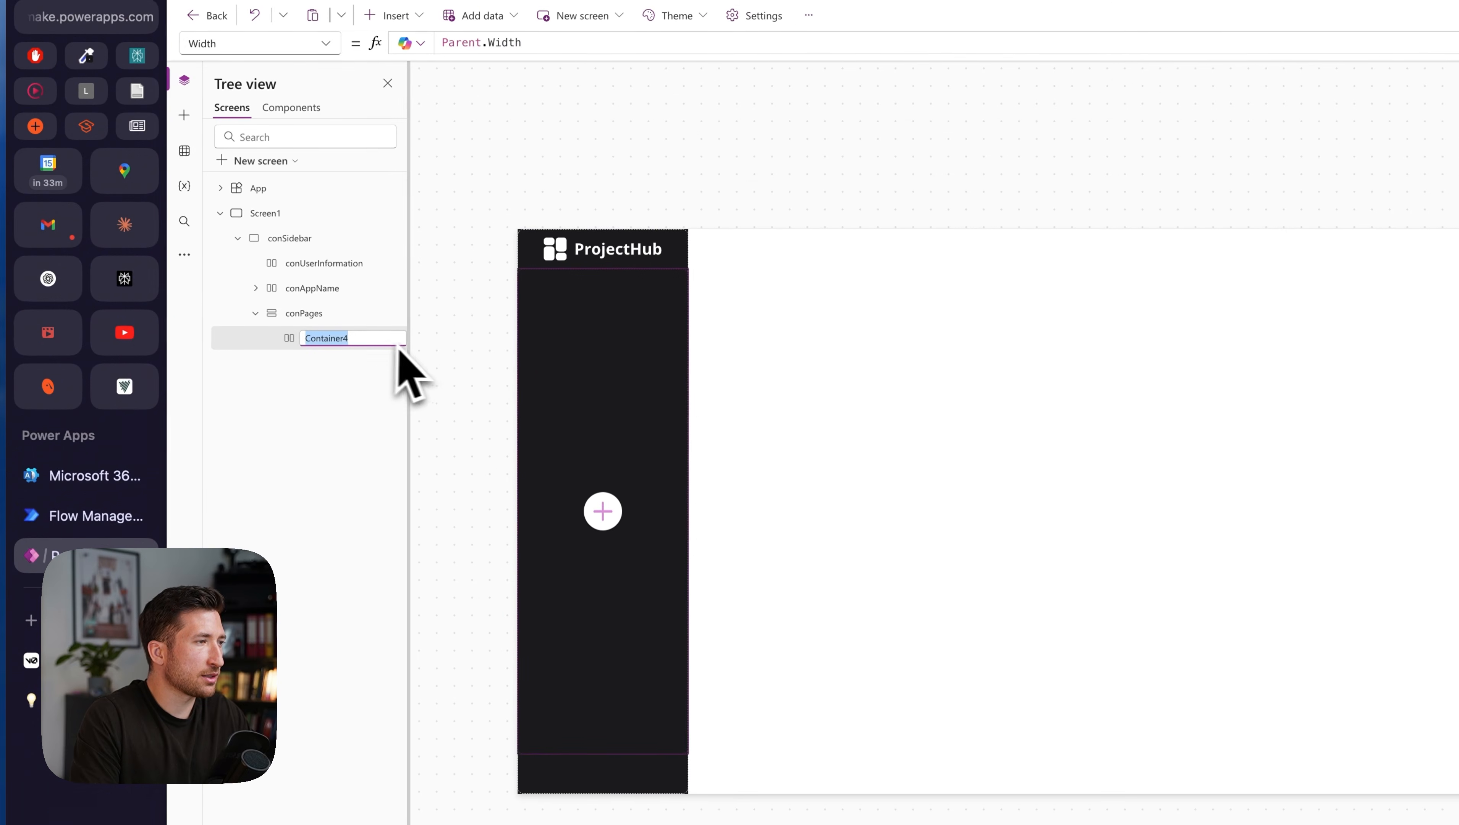
{"action": "type", "text": "con"}
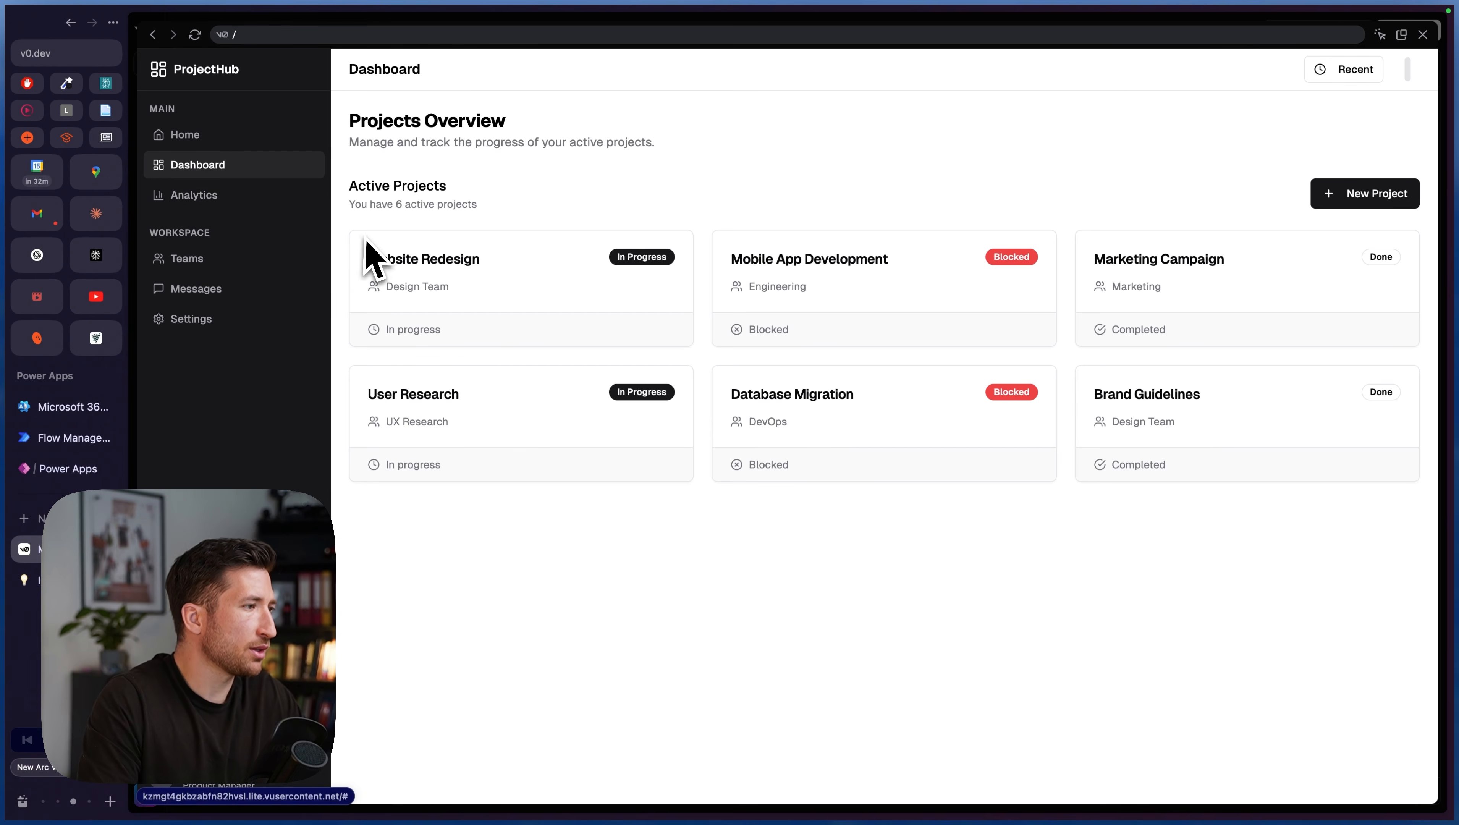
- Compare conPages with the Main and Workspace sections of the v0 reference sidebar, ending back in Power Apps
{"action": "left_click", "coordinate": [46, 474]}
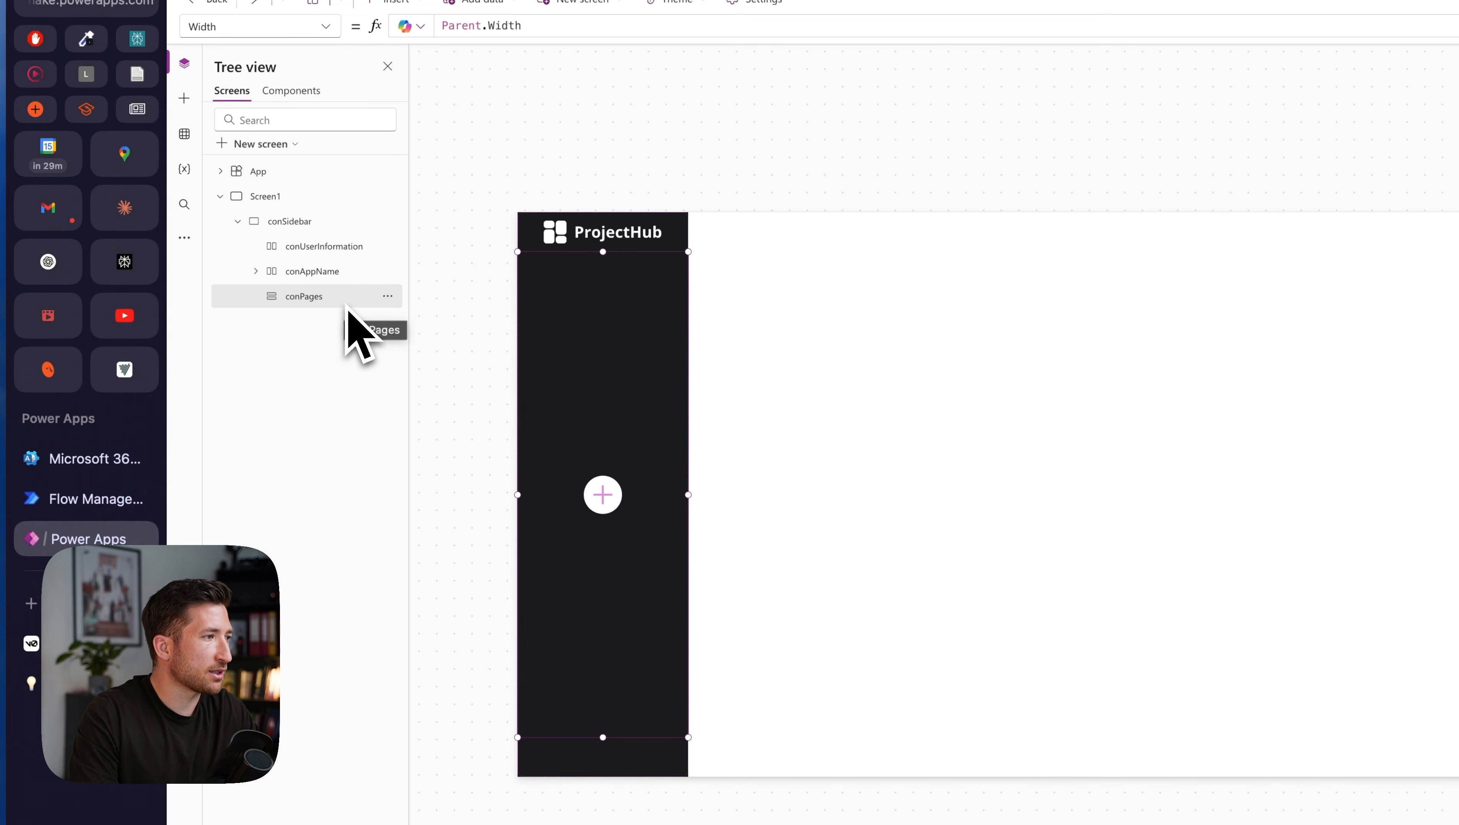
{"action": "left_click", "coordinate": [86, 643]}
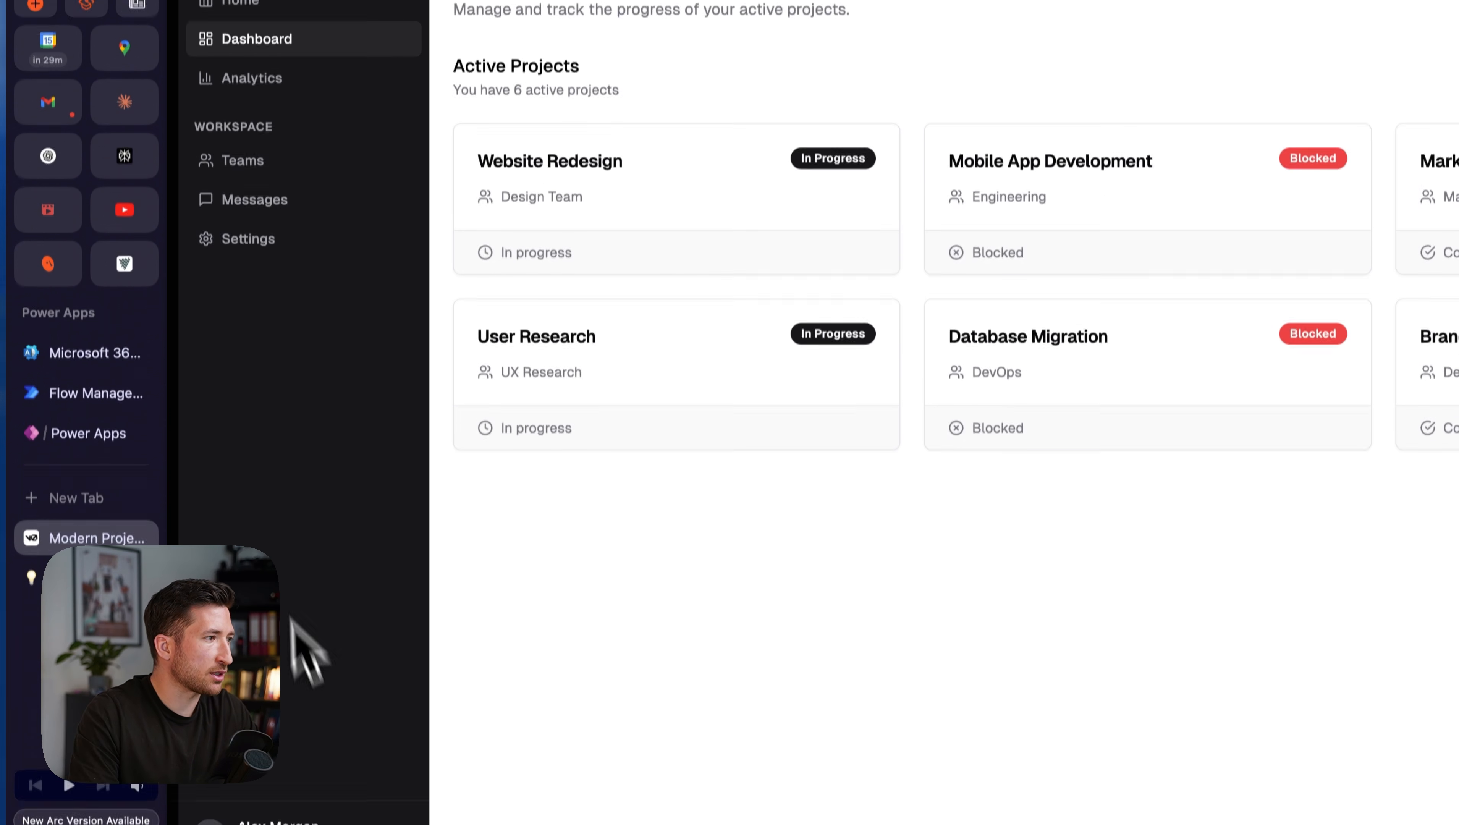
{"action": "left_click", "coordinate": [88, 414]}
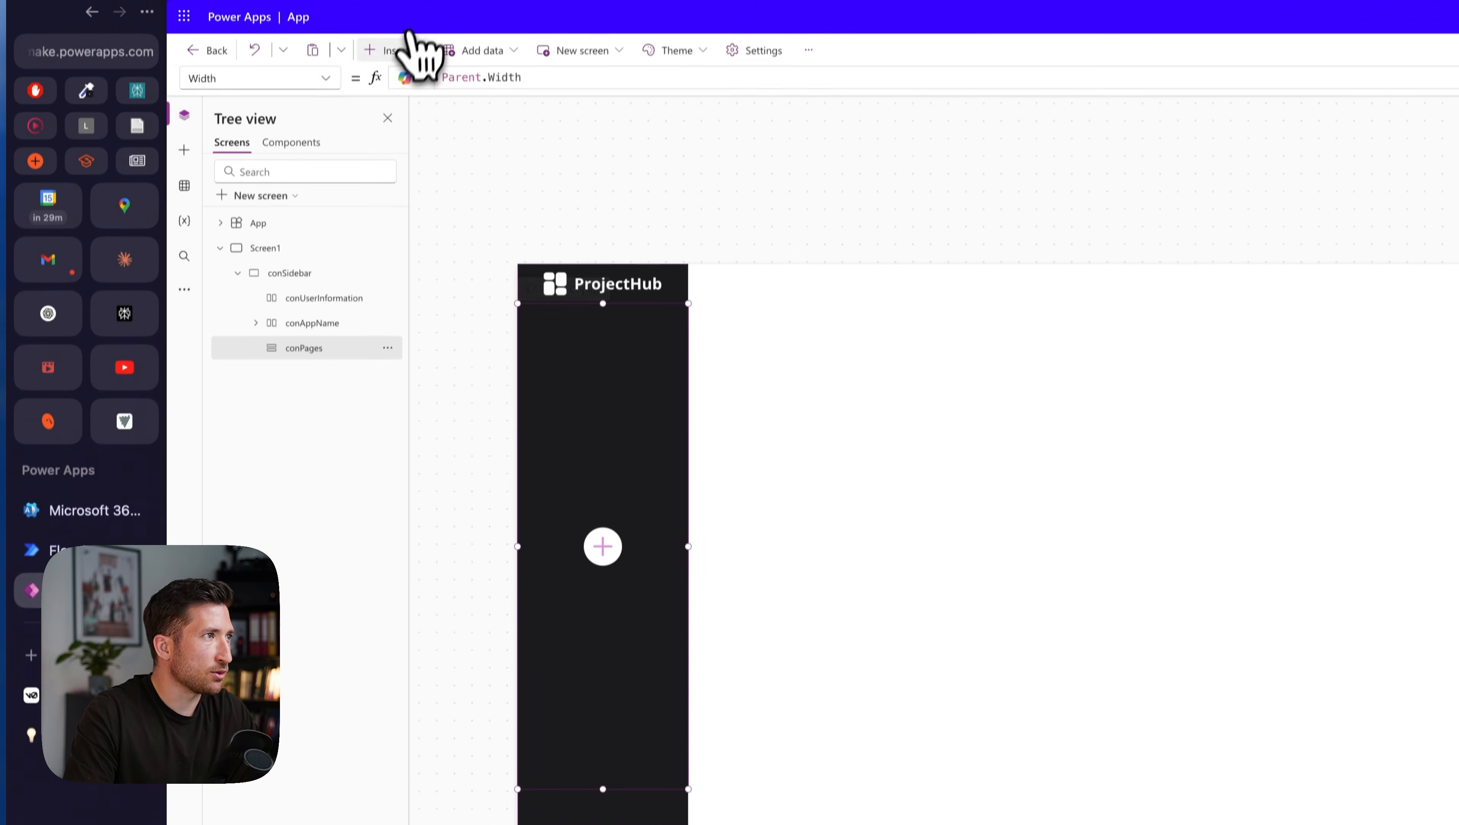
- Insert a vertical container inside conPages, with its Width formula set to Parent.Width and its minimum width set to 0
{"action": "left_click", "coordinate": [405, 66]}
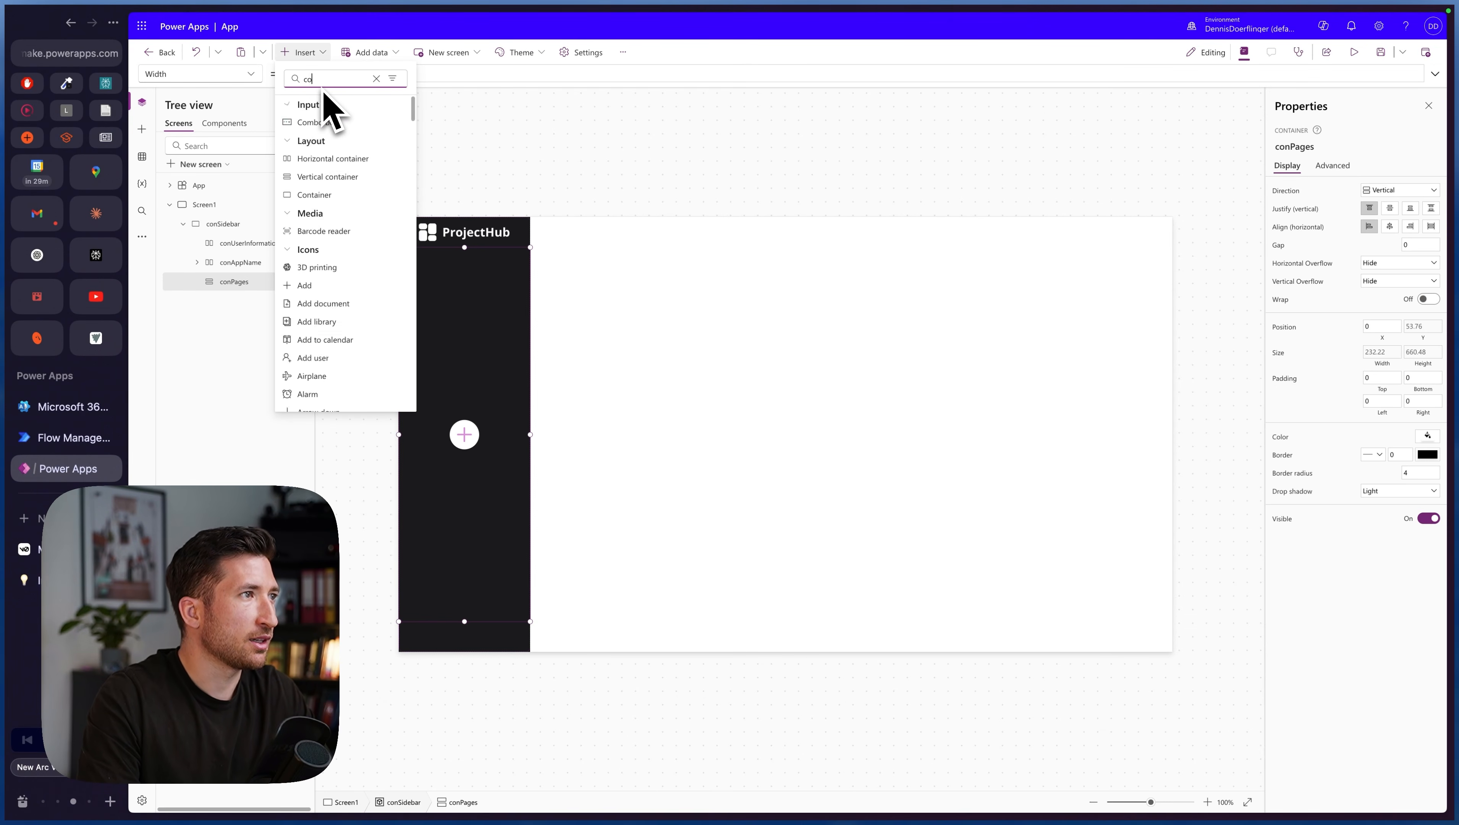
{"action": "left_click", "coordinate": [327, 141]}
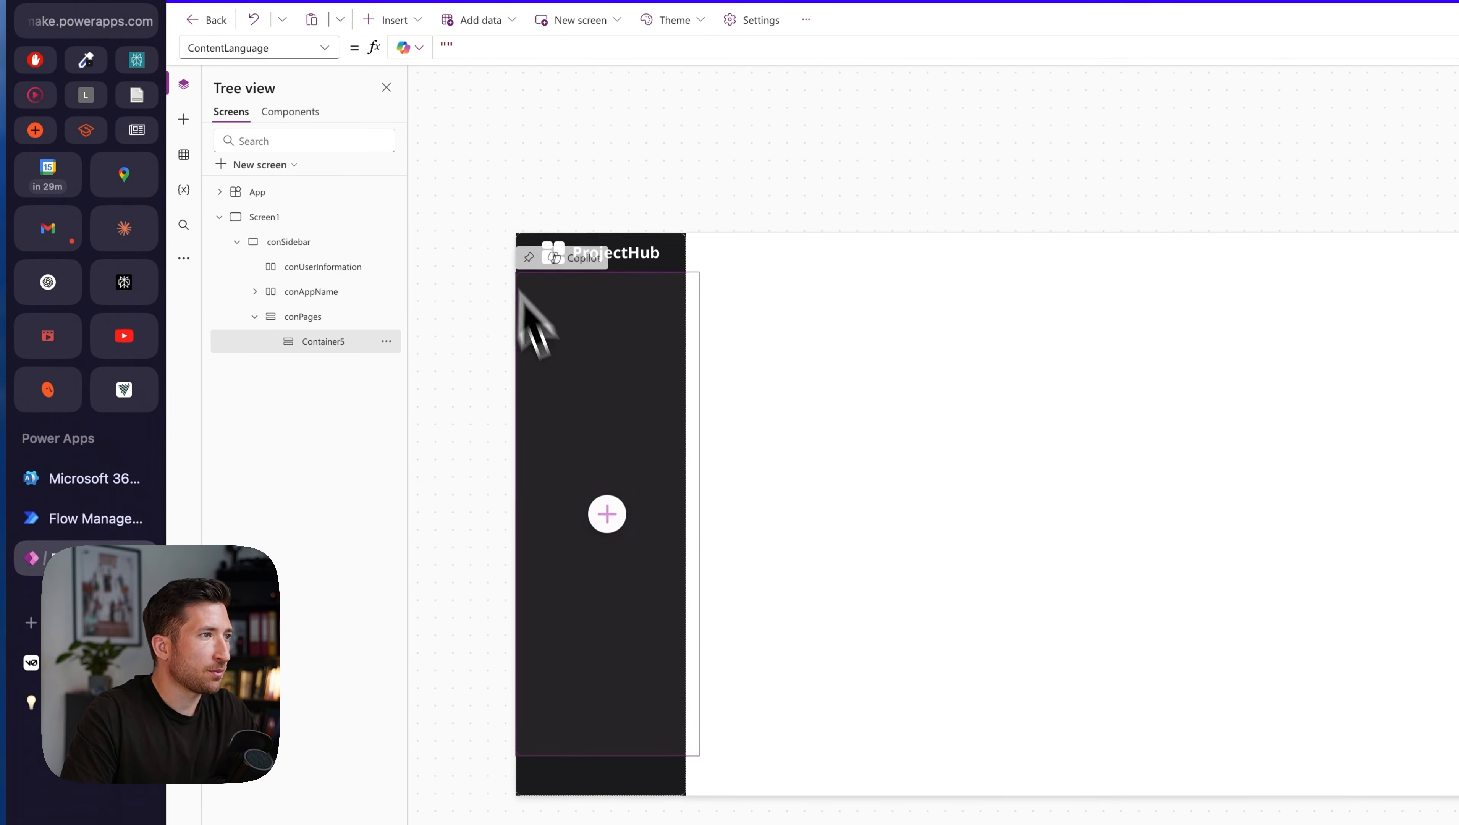
{"action": "left_click", "coordinate": [322, 53]}
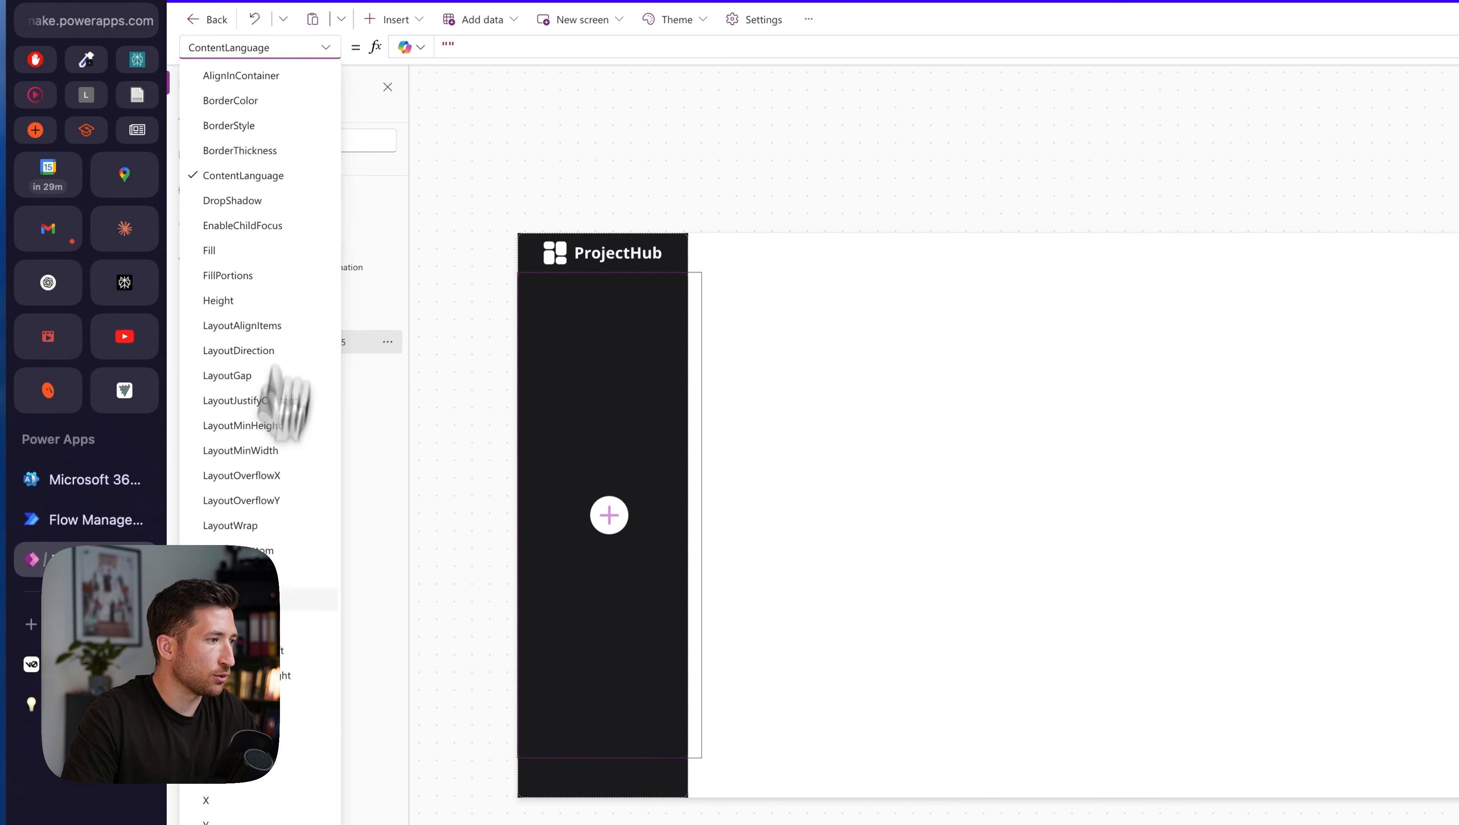
{"action": "left_click", "coordinate": [260, 775]}
{"action": "double_click", "coordinate": [455, 47]}
{"action": "type", "text": "Pa"}
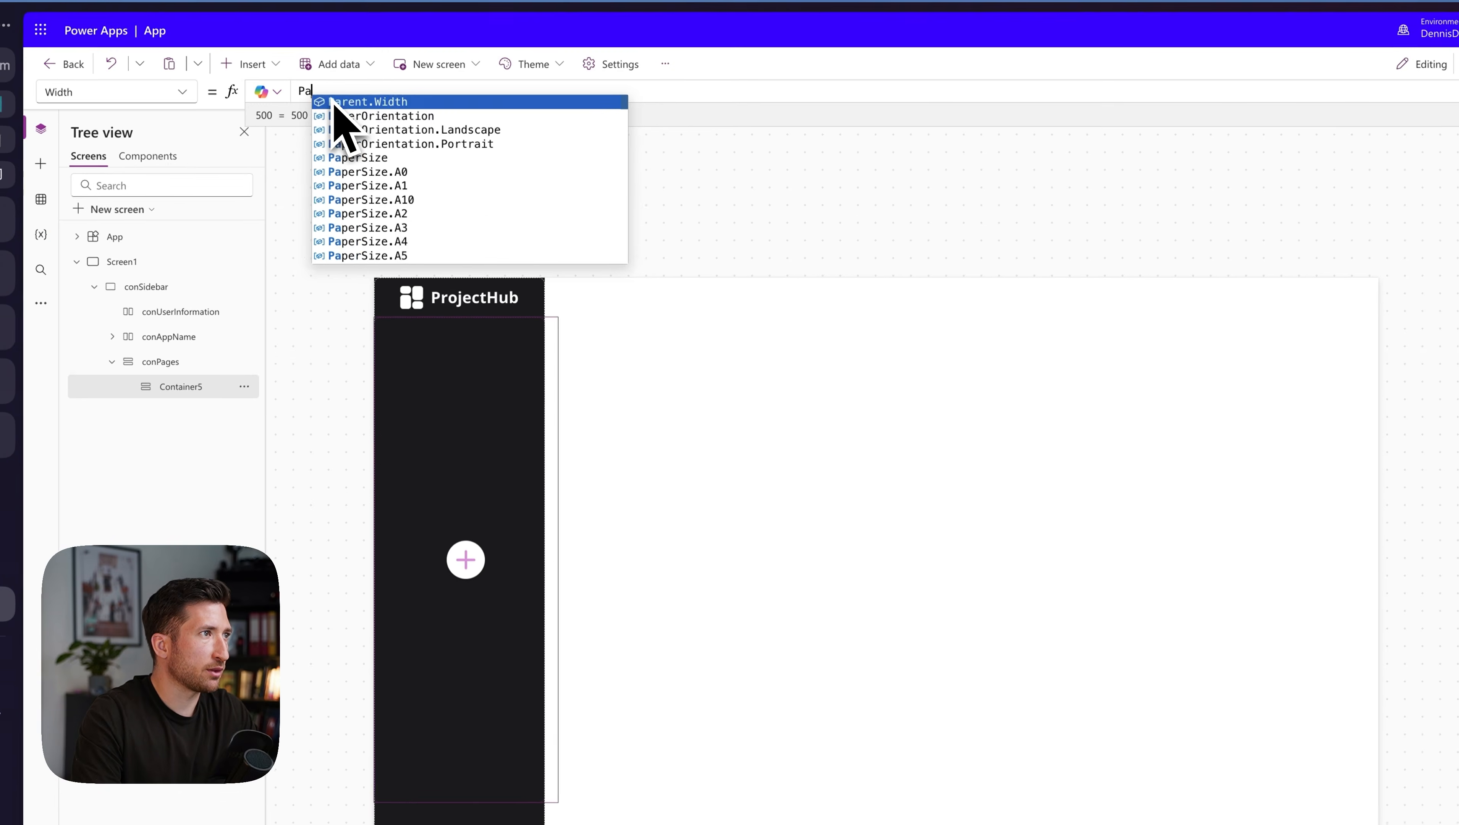
{"action": "left_click", "coordinate": [341, 102]}
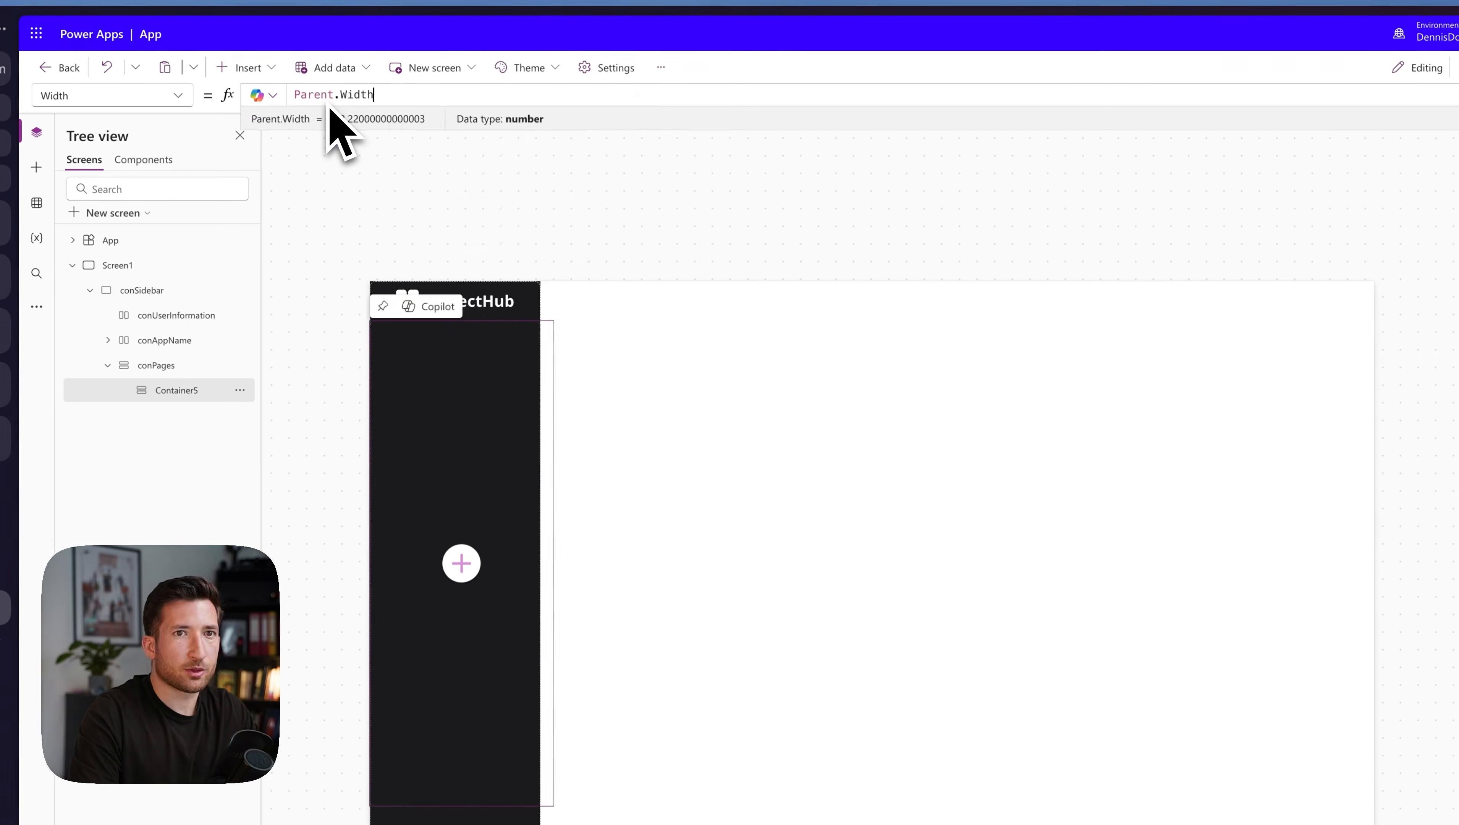
{"action": "left_click", "coordinate": [1417, 422]}
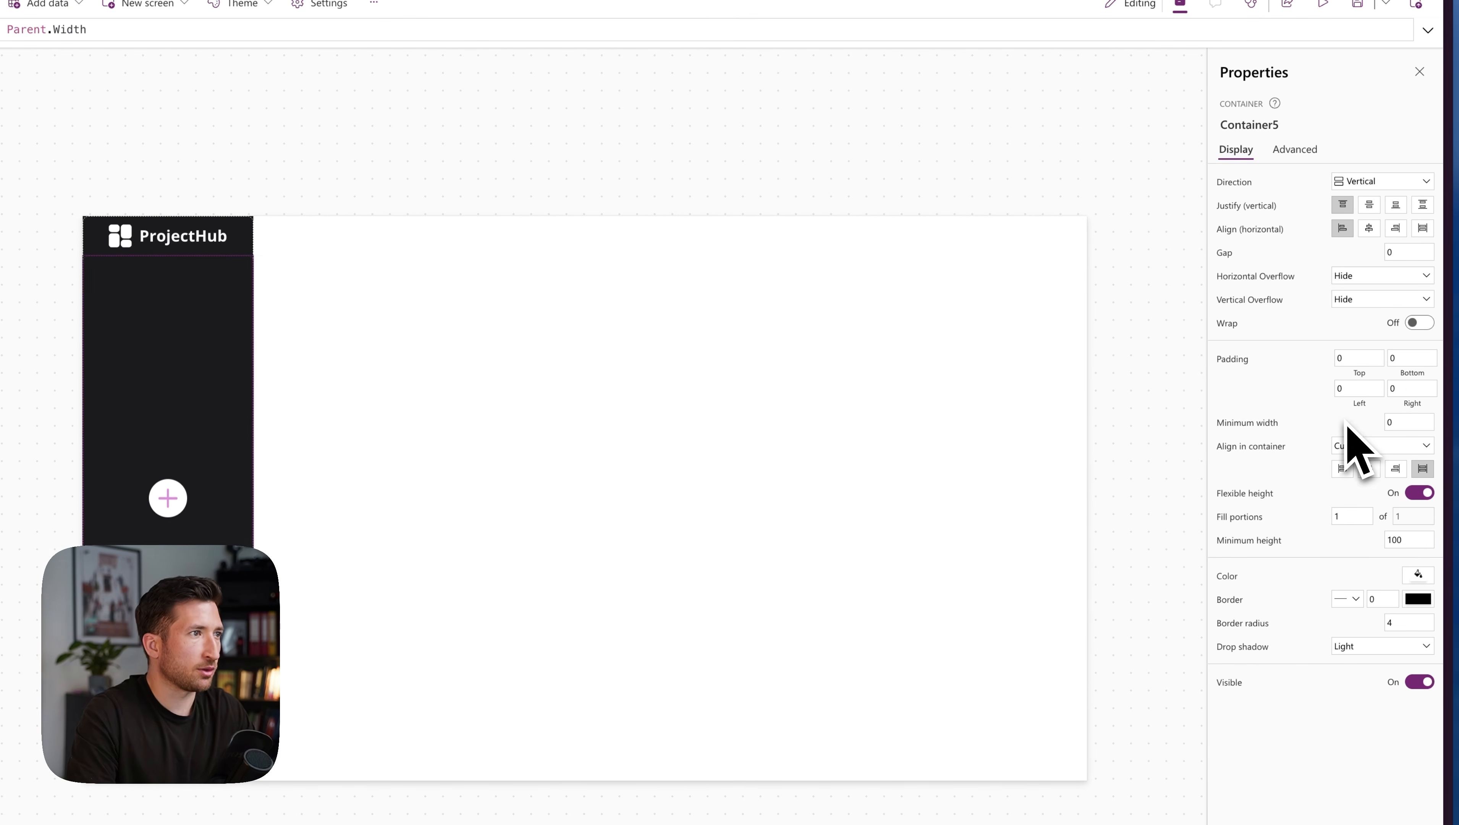
- Rename the new vertical container to conBlock1 and paste a copy of it into conPages
{"action": "double_click", "coordinate": [318, 358]}
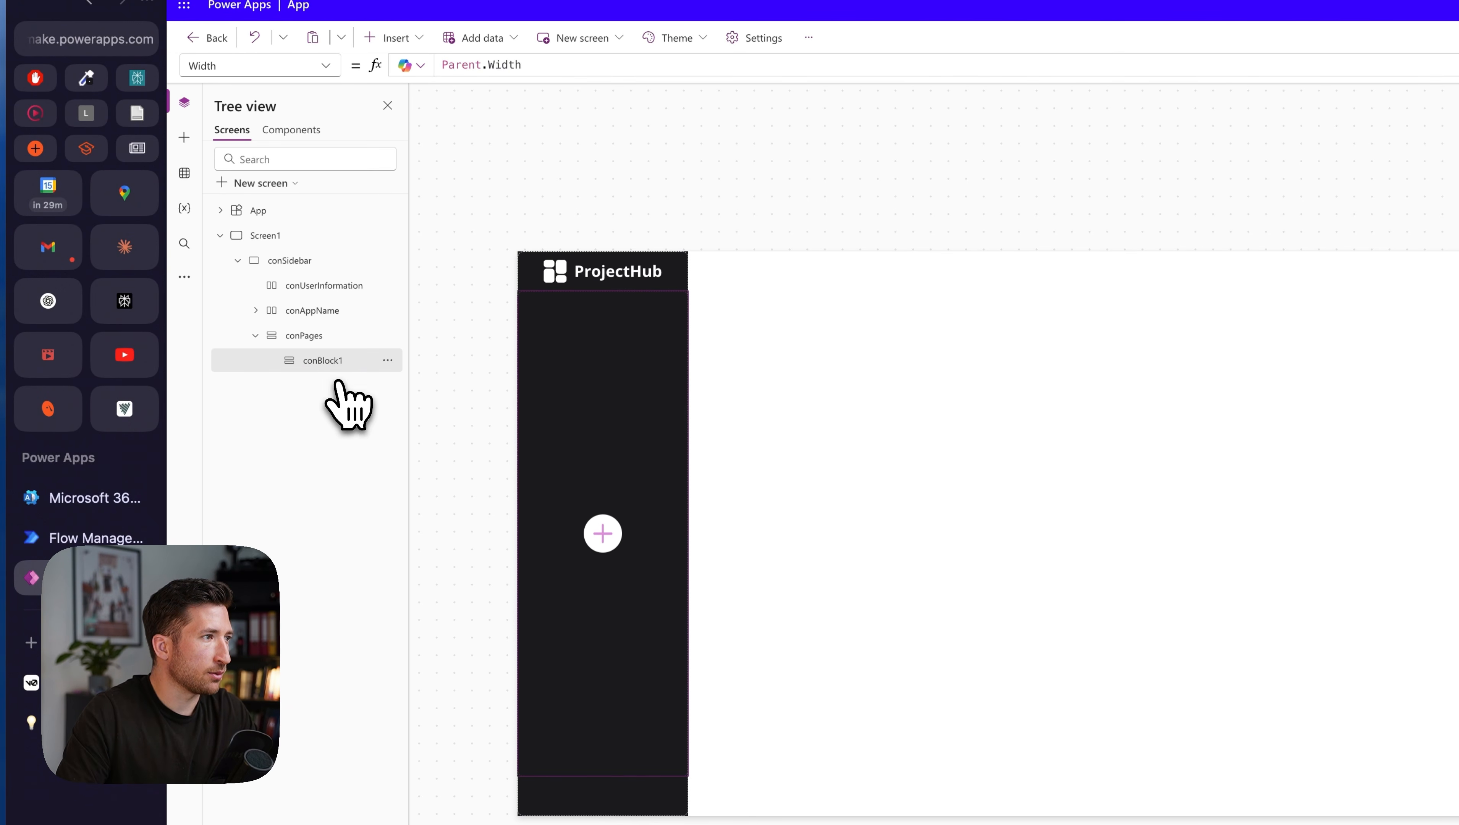
{"action": "left_click", "coordinate": [310, 336]}
{"action": "key", "text": "super+v"}
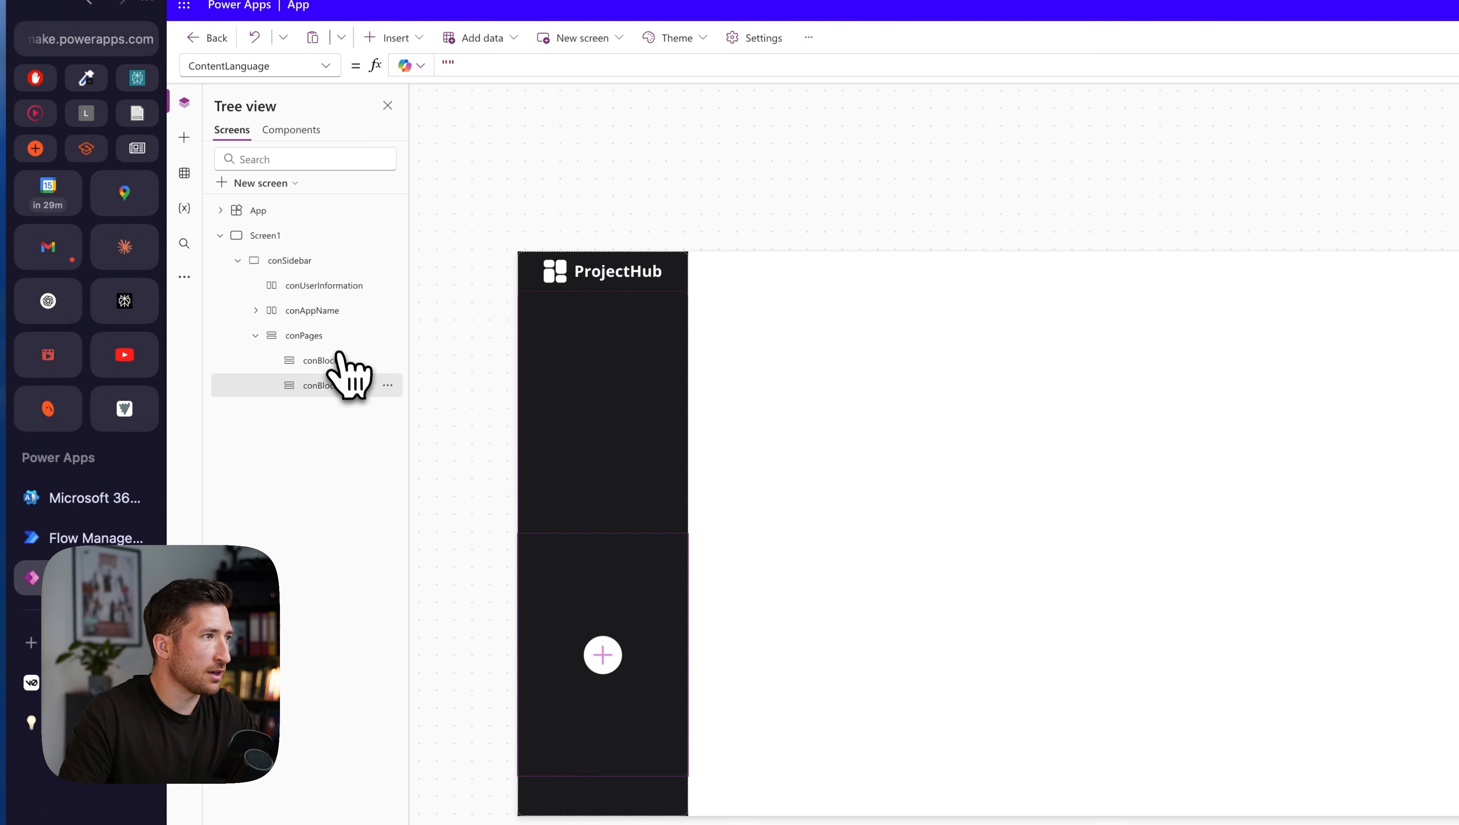
- Insert a container inside conPages below conBlock2 and rename it conSpacing
{"action": "left_click", "coordinate": [314, 335]}
{"action": "left_click", "coordinate": [386, 38]}
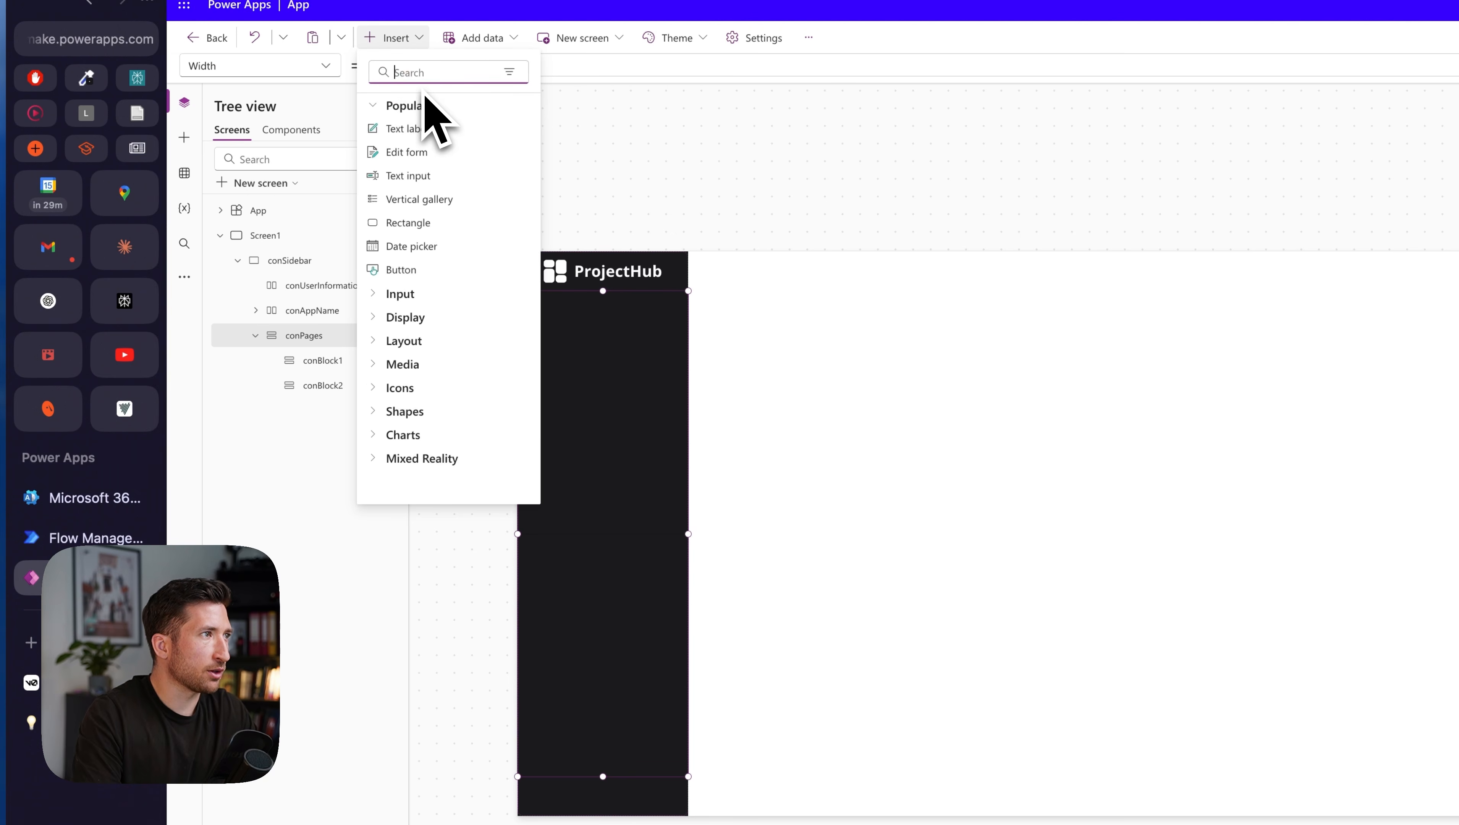
{"action": "type", "text": "con"}
{"action": "left_click", "coordinate": [445, 176]}
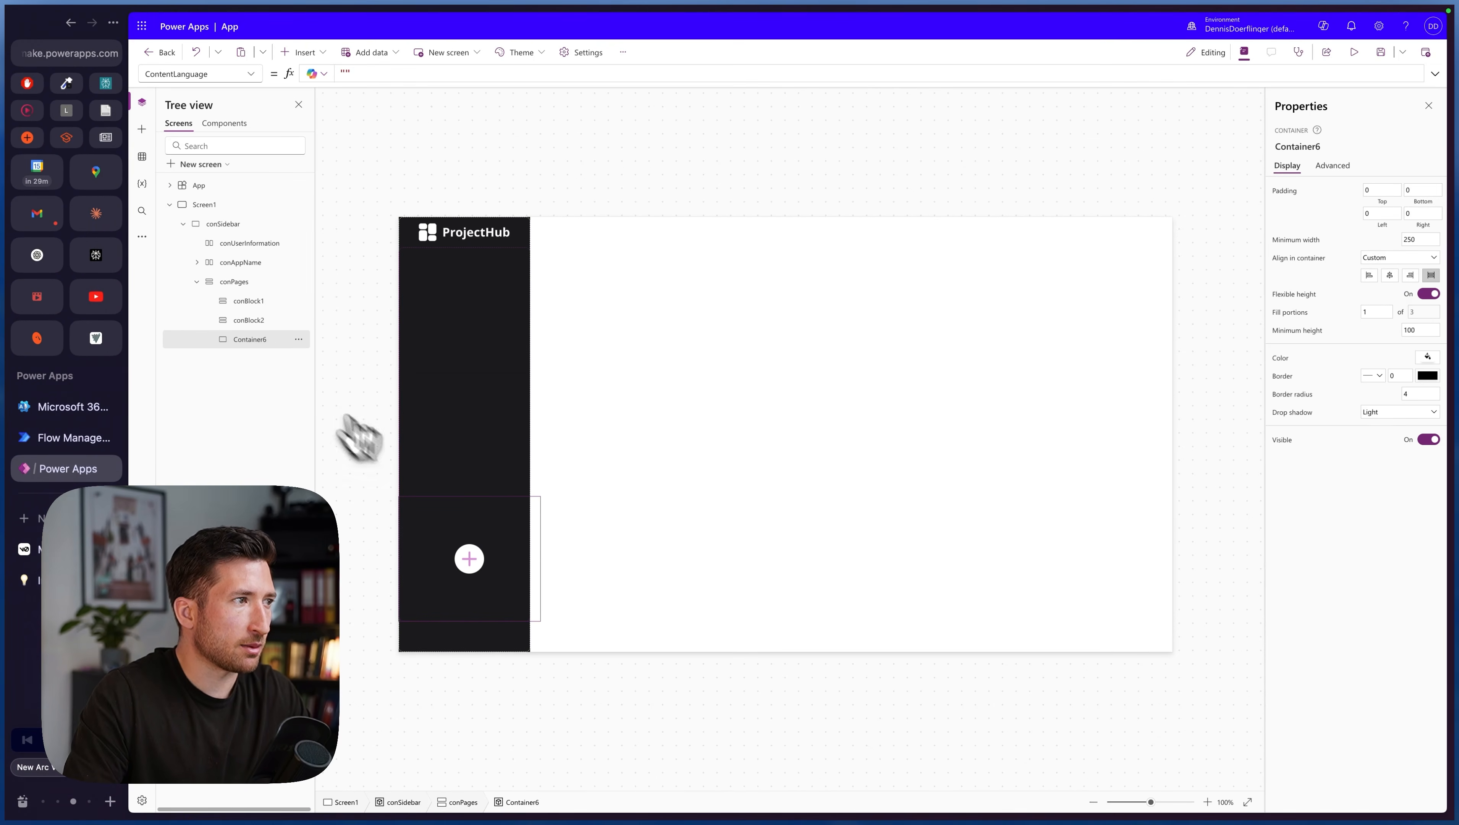
{"action": "double_click", "coordinate": [254, 340]}
{"action": "type", "text": "con"}
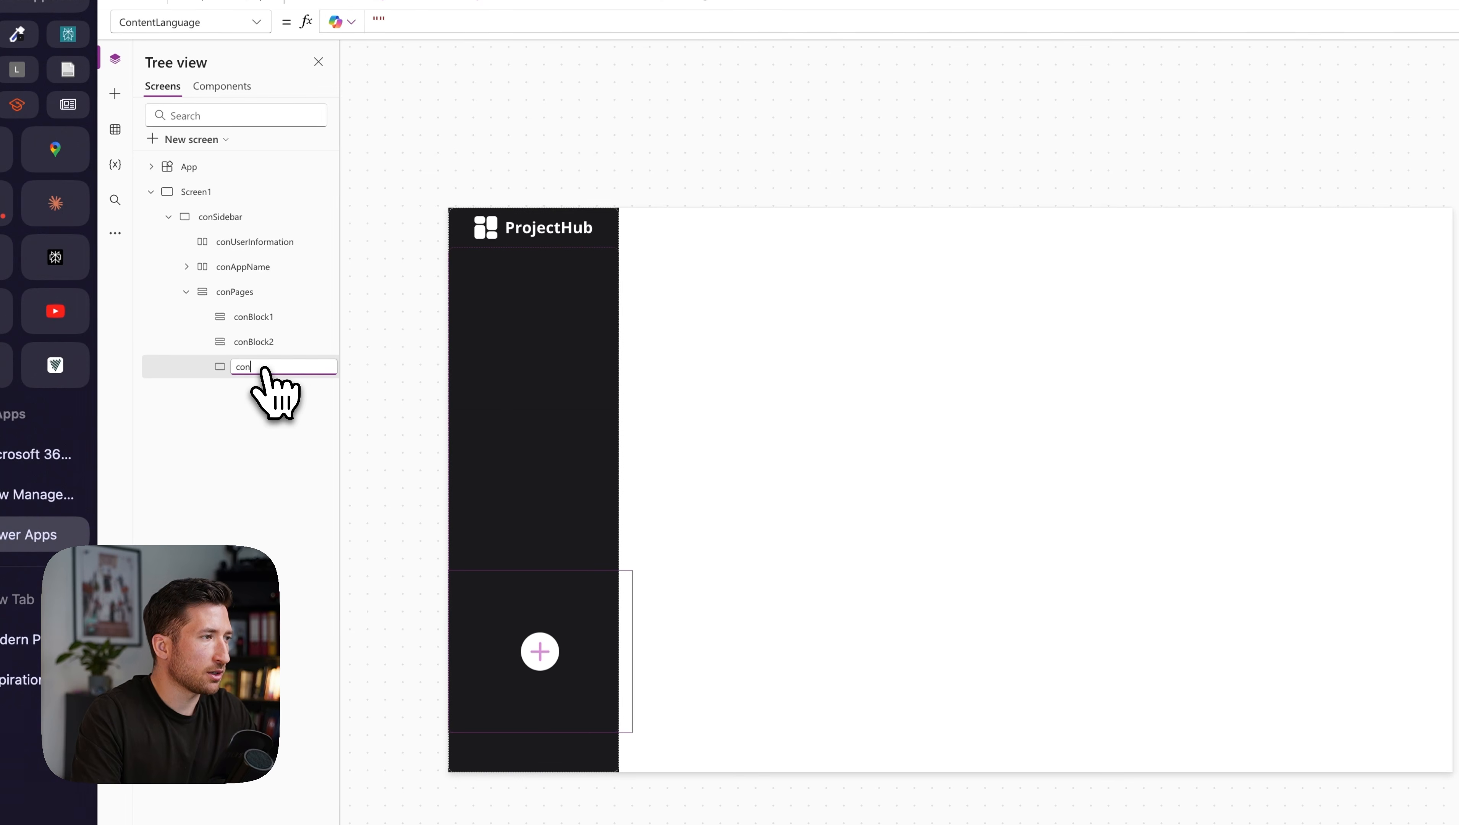
{"action": "key", "text": "Return"}
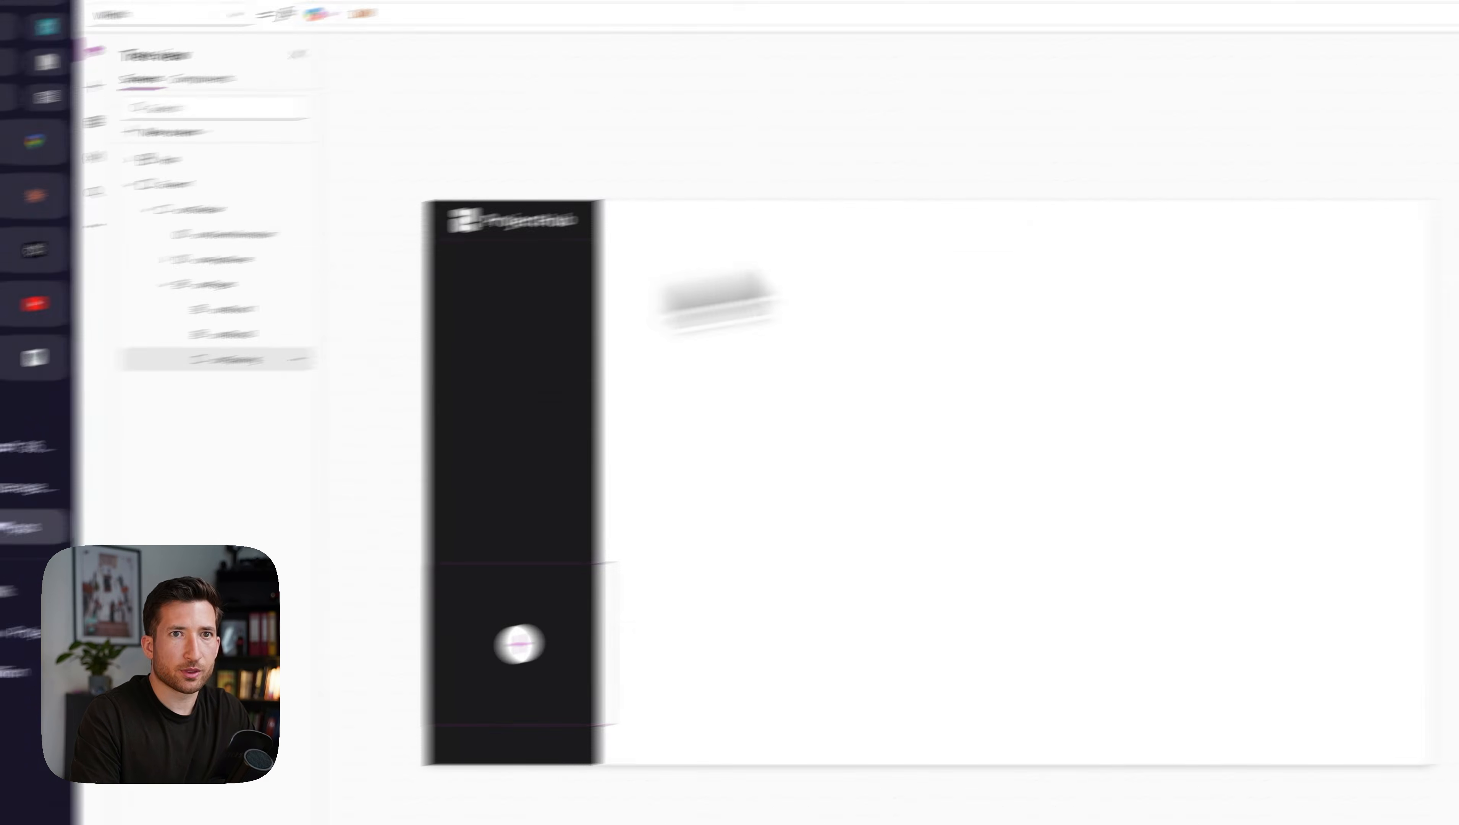
- Set conSpacing's minimum height and minimum width to 0 and its Width formula to Parent.Width
{"action": "left_click", "coordinate": [1446, 394]}
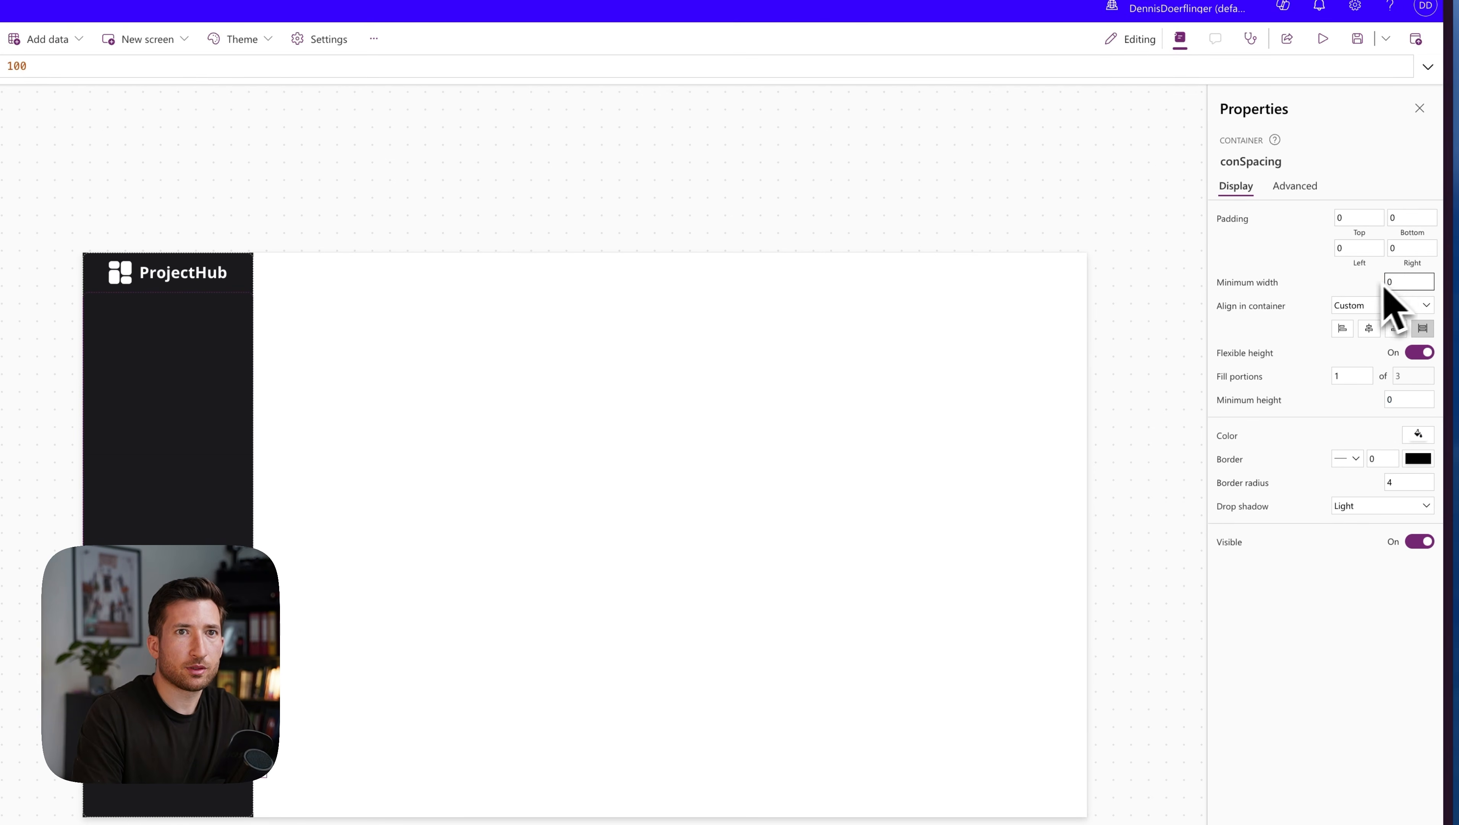
{"action": "left_click", "coordinate": [46, 66]}
{"action": "key", "text": "super+a"}
{"action": "type", "text": "Parent.Width"}
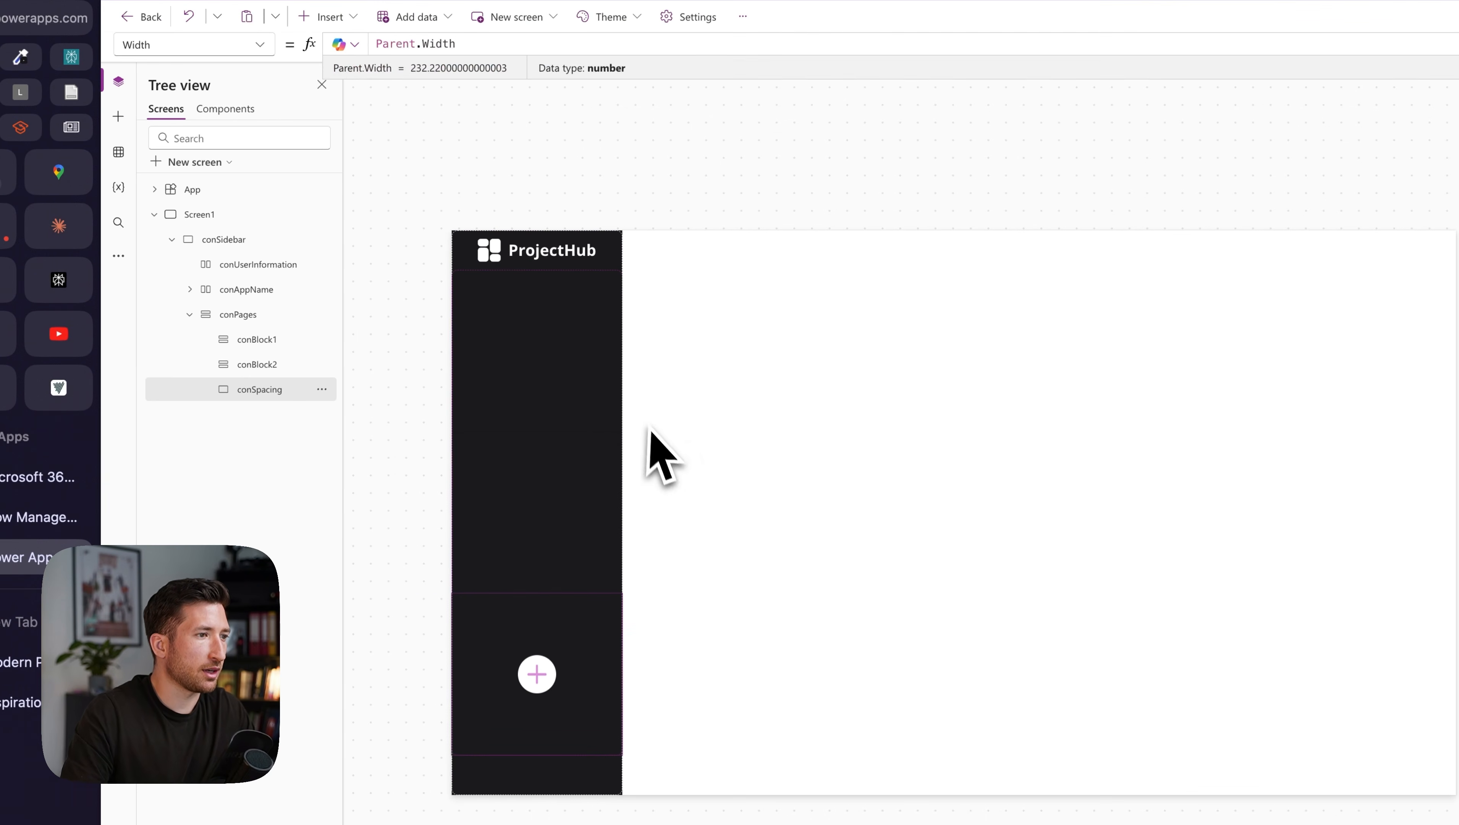
- Set conBlock1's minimum height to 0 and check how it and conBlock2 sit in conPages
{"action": "left_click", "coordinate": [599, 438]}
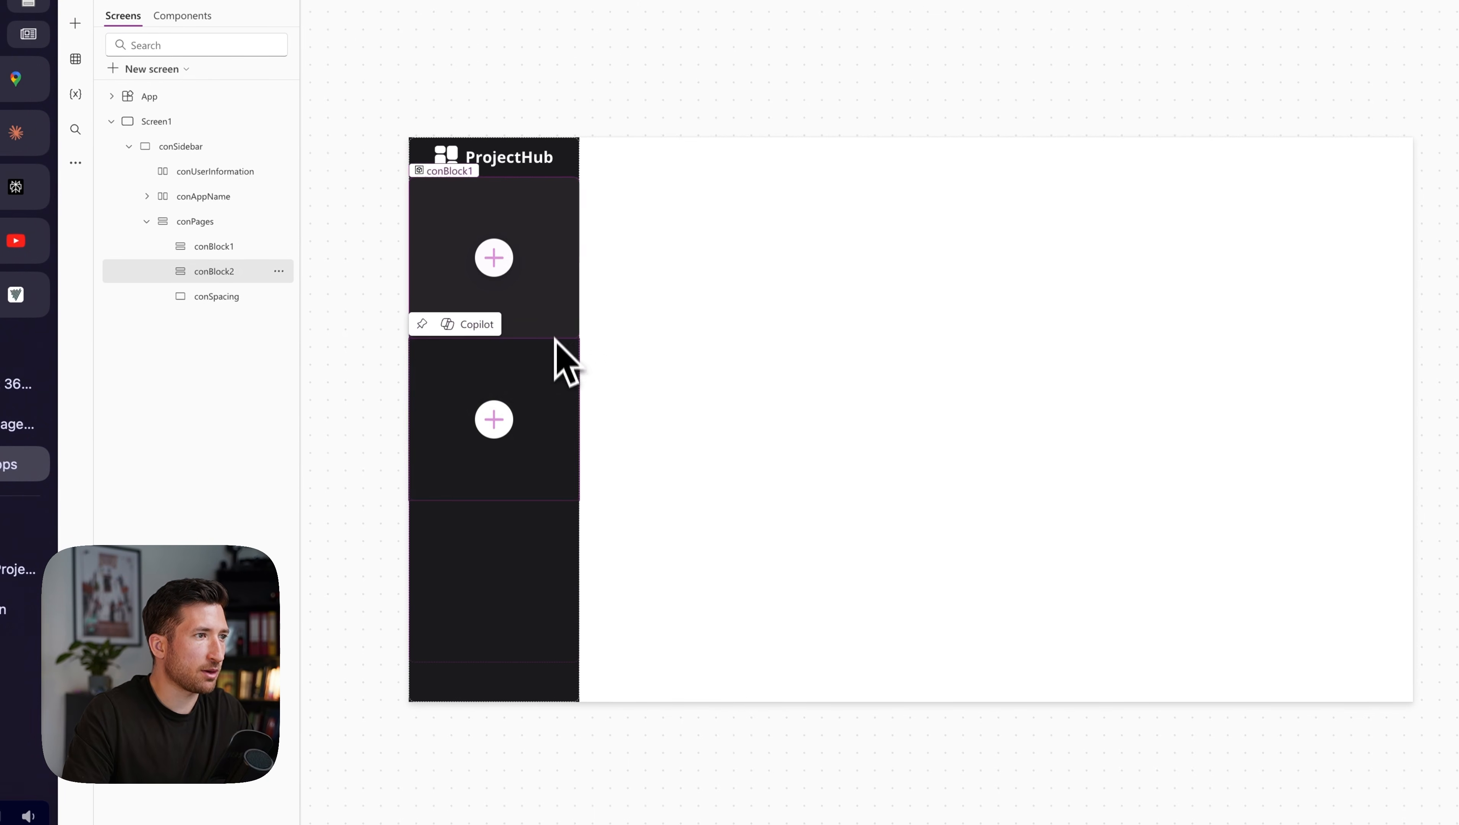
{"action": "left_click", "coordinate": [543, 310]}
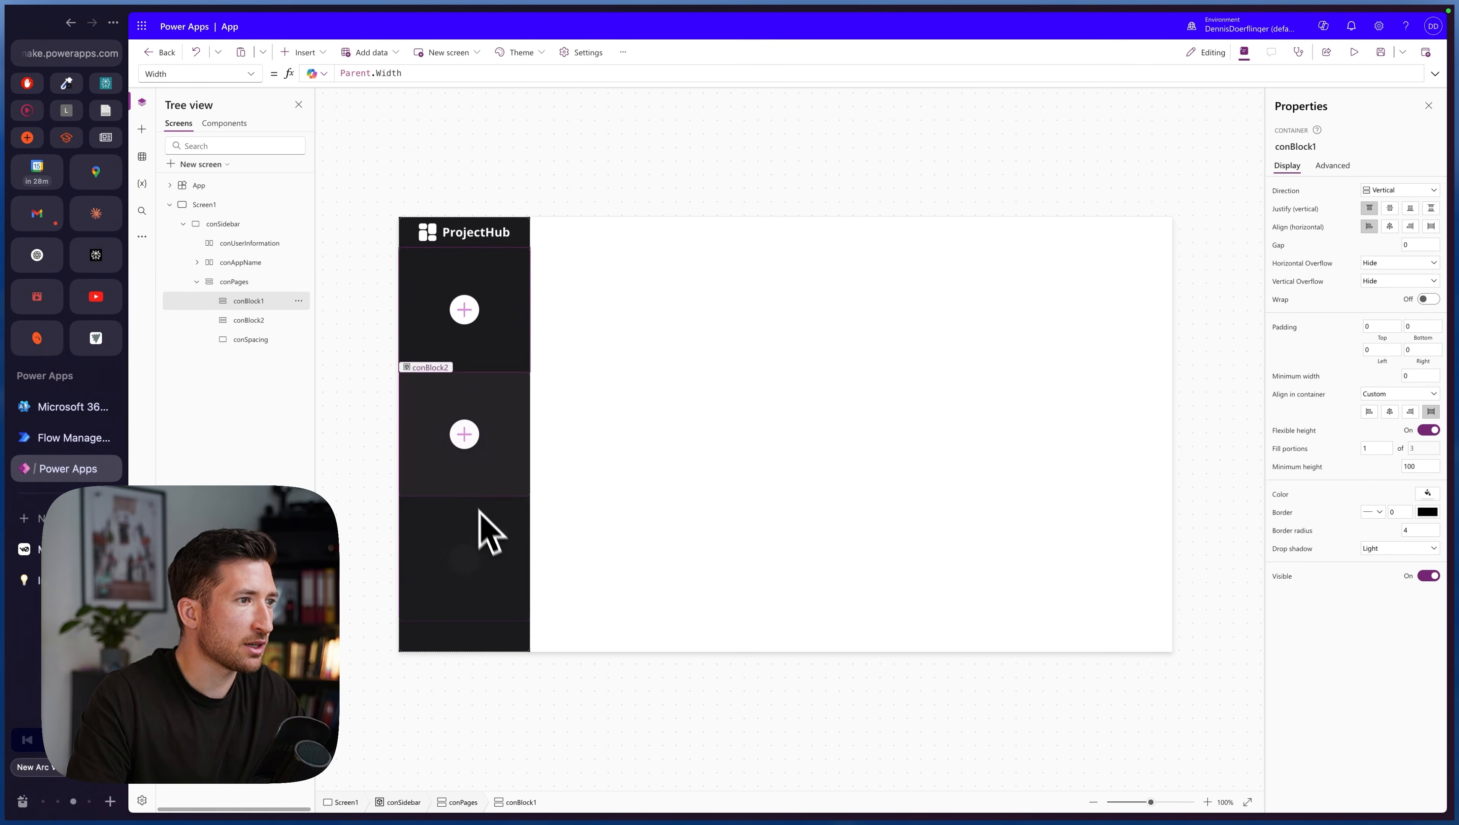
{"action": "left_click", "coordinate": [488, 481]}
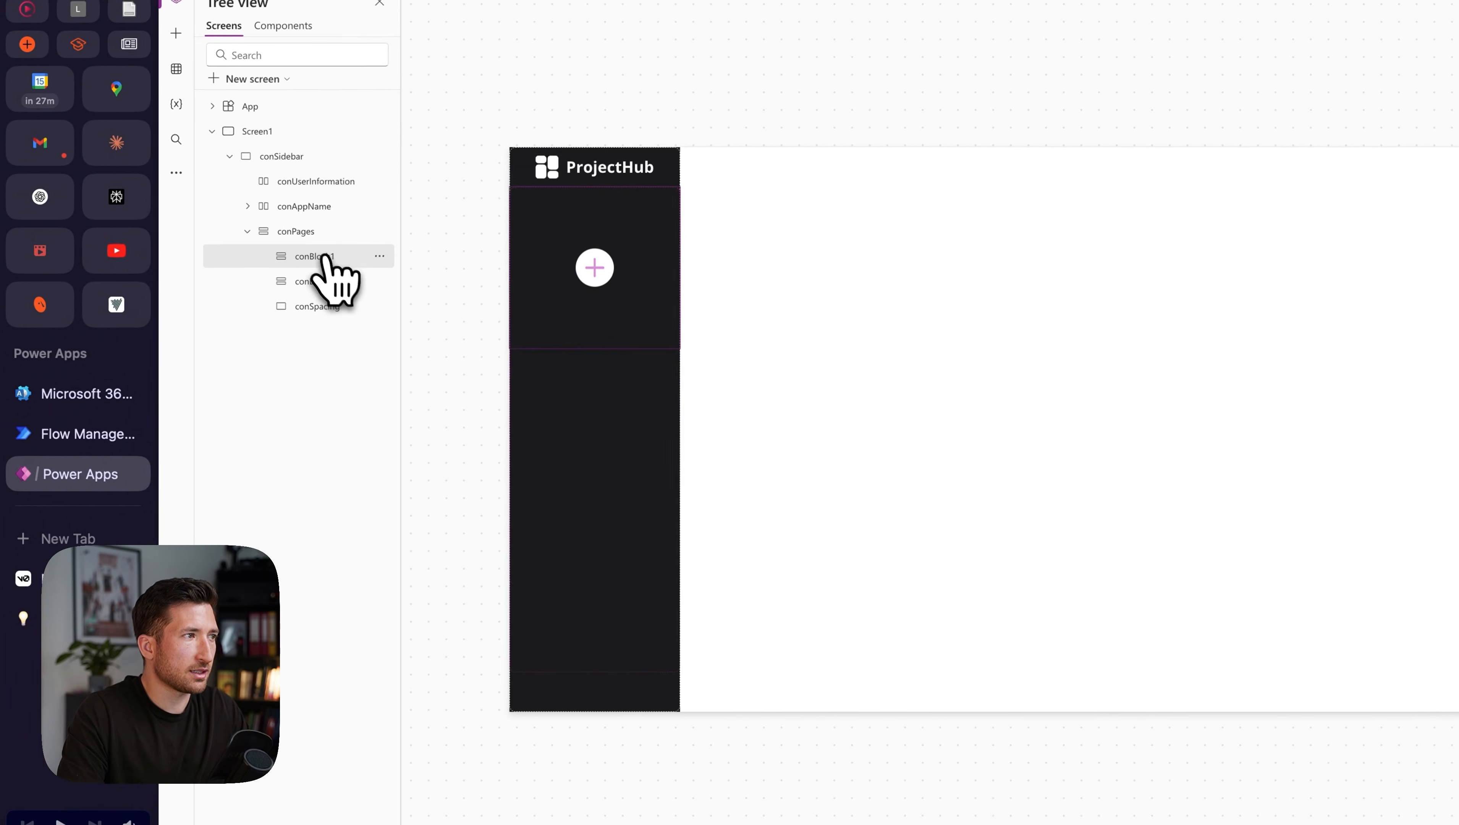
{"action": "left_click", "coordinate": [326, 256]}
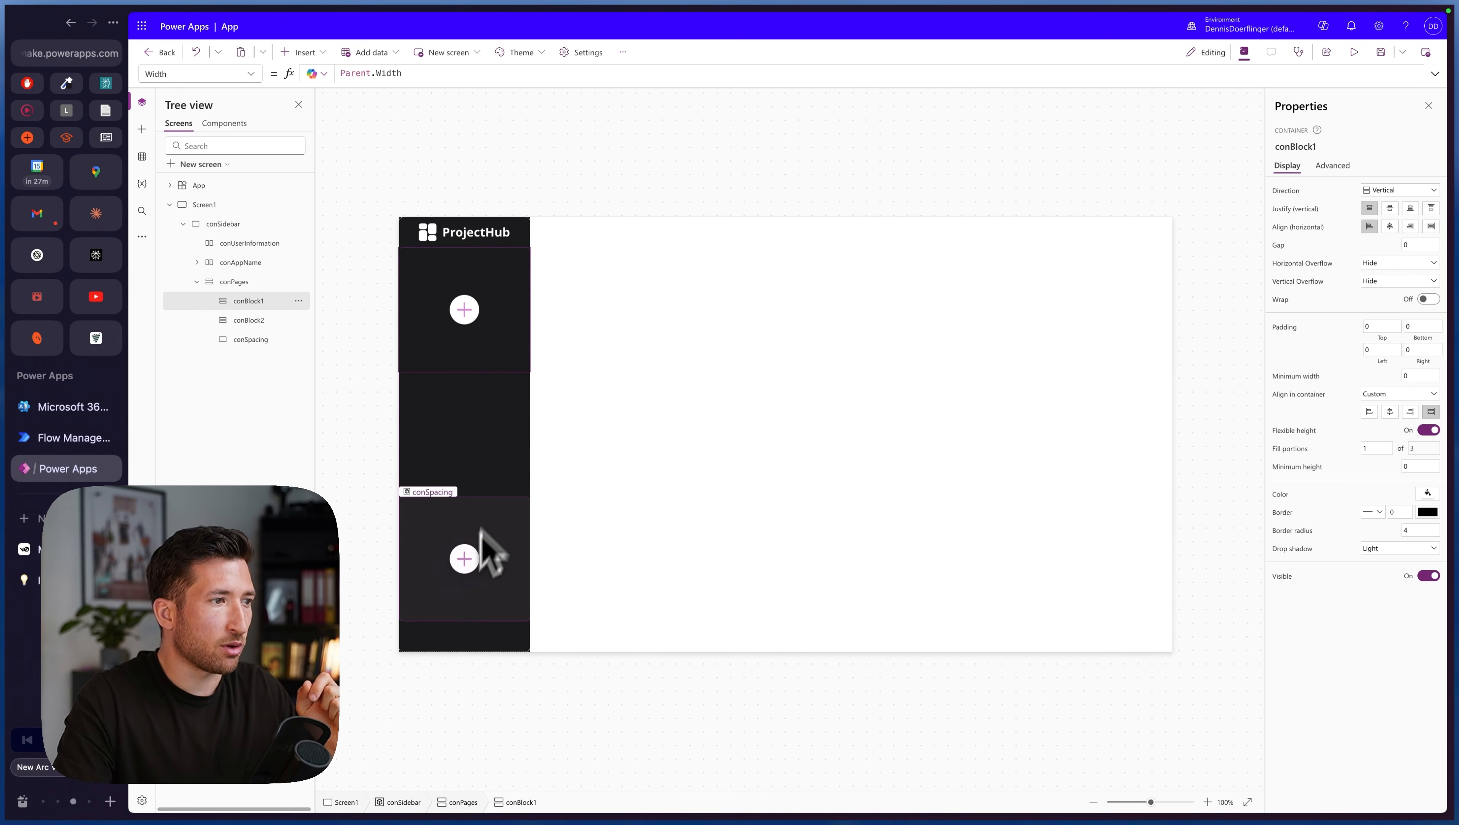
- Set conSpacing's fill portions to 2 and check how conBlock1, conBlock2 and conSpacing share the sidebar
{"action": "left_click", "coordinate": [250, 339]}
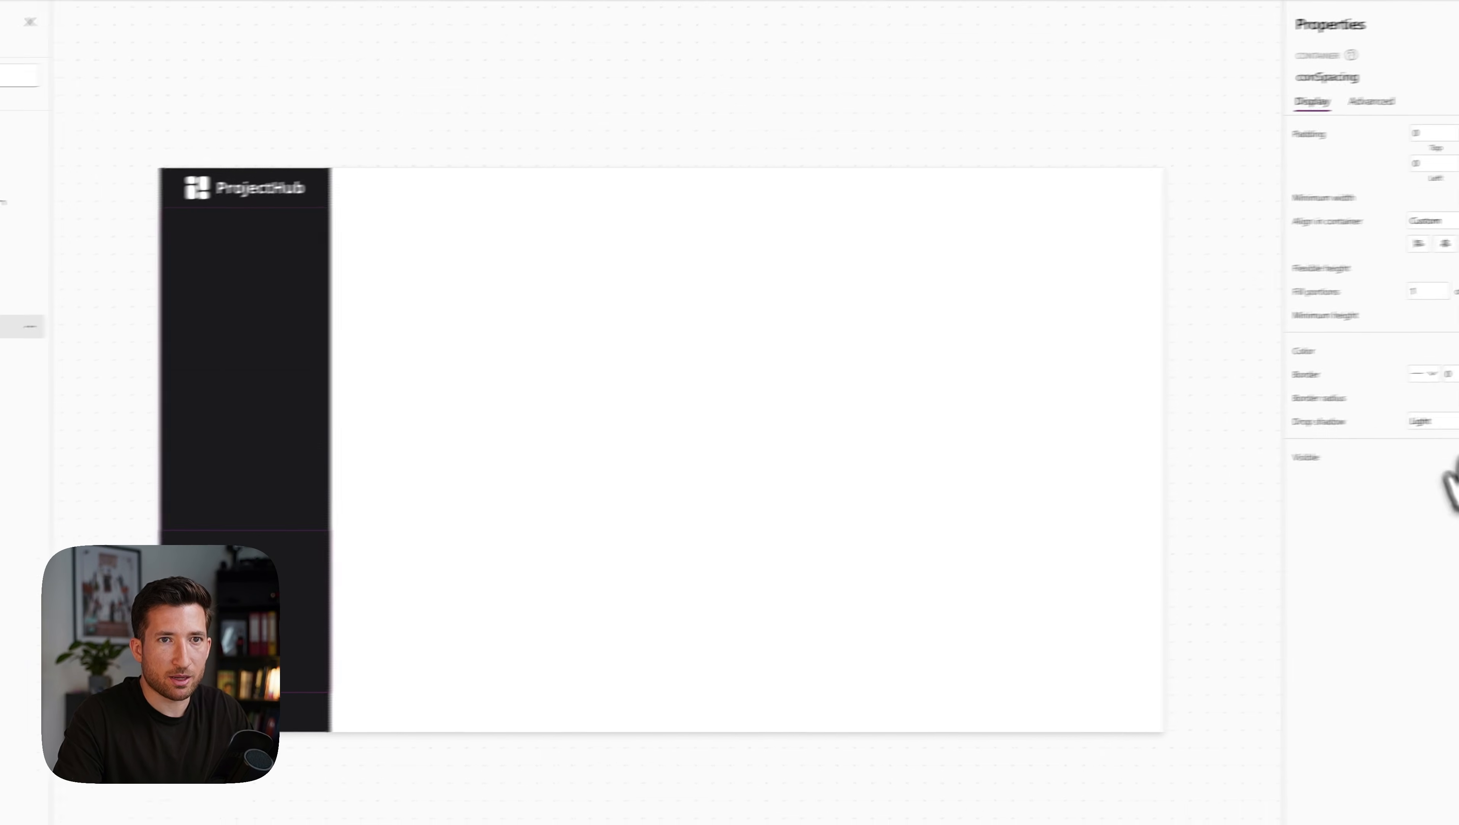
{"action": "left_click_drag", "start_coordinate": [1354, 299], "coordinate": [1307, 299]}
{"action": "type", "text": "2"}
{"action": "key", "text": "Return"}
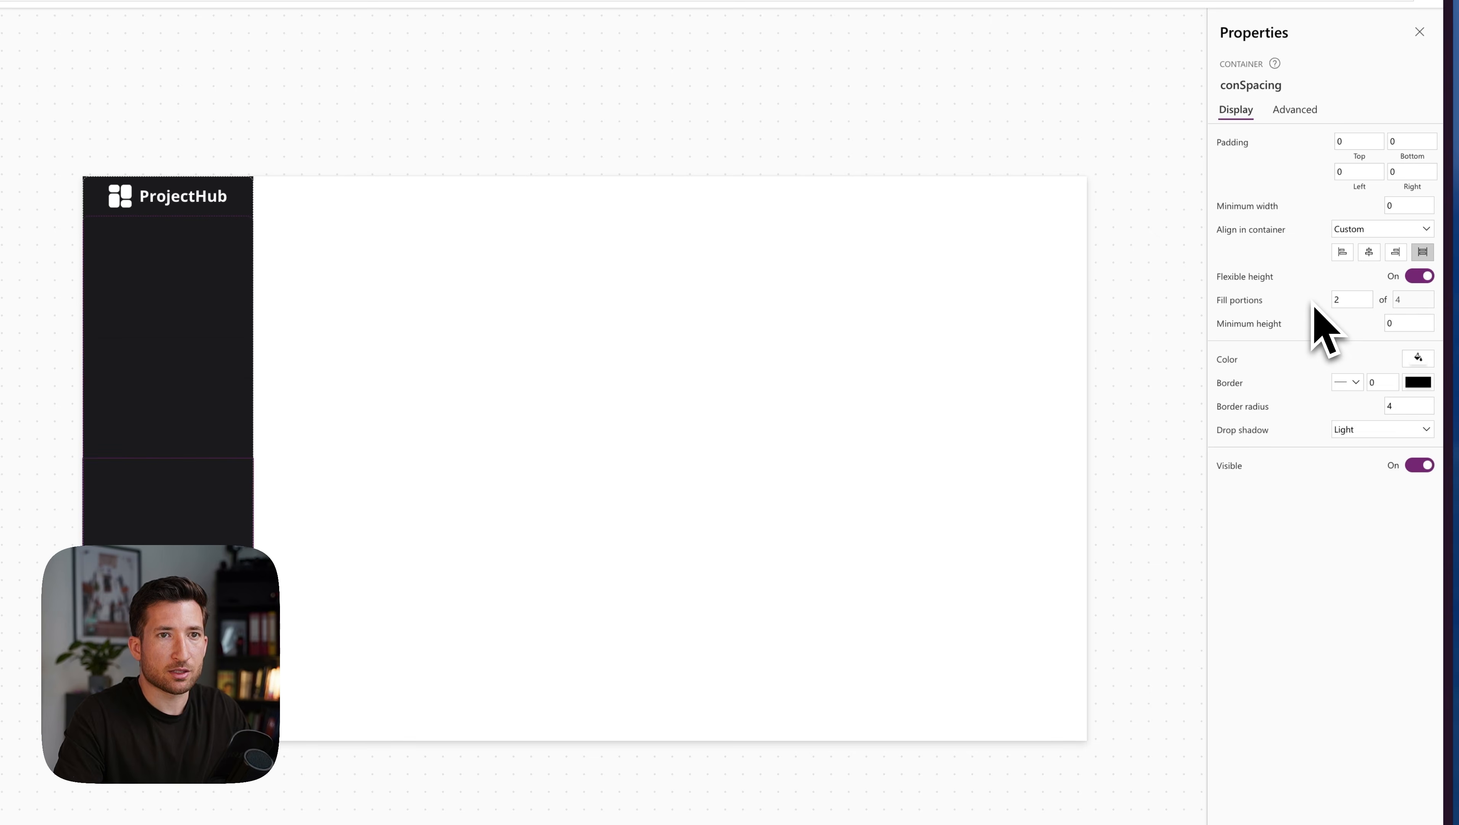
{"action": "left_click", "coordinate": [212, 311]}
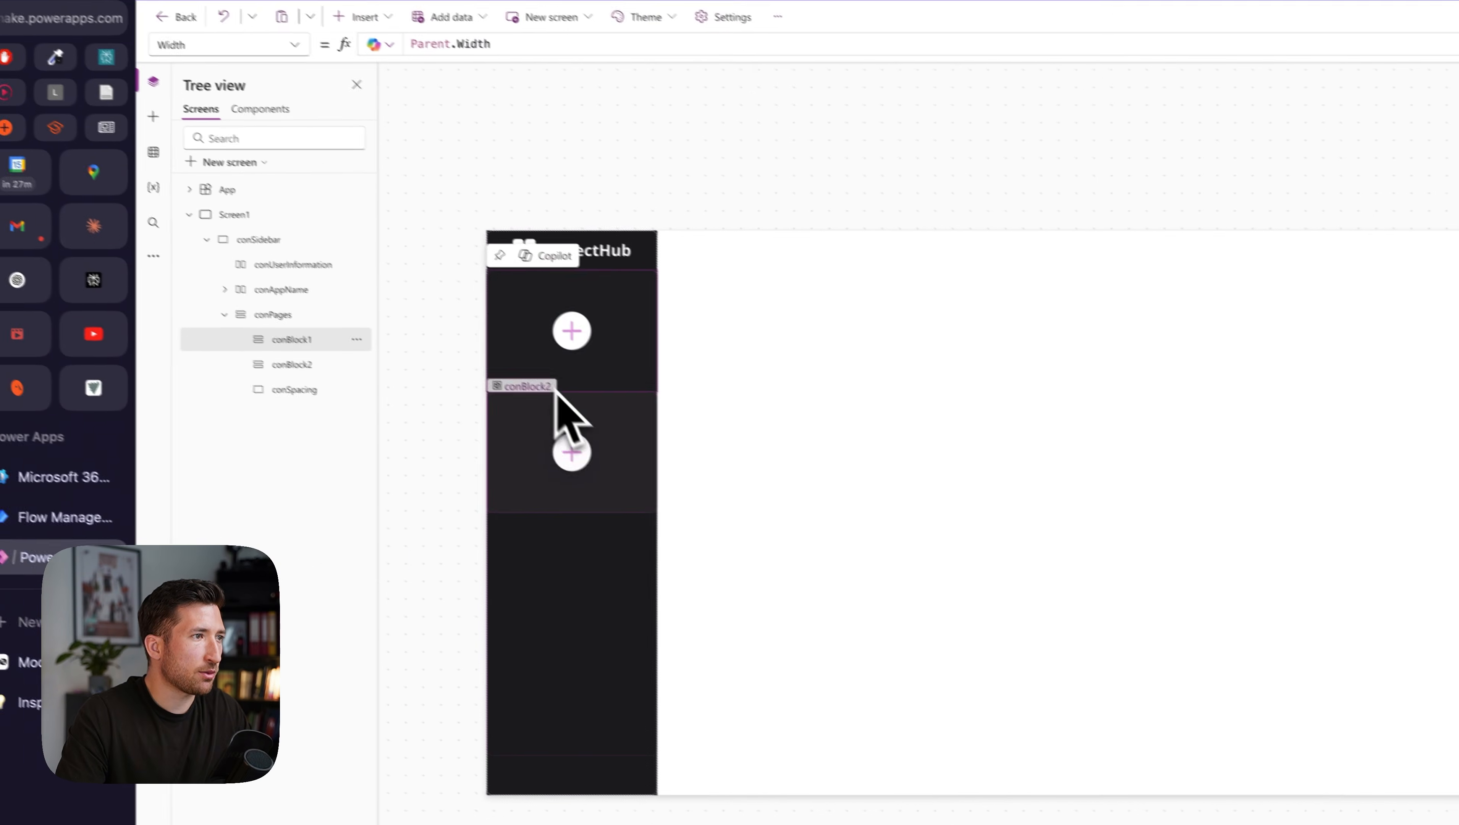
{"action": "left_click", "coordinate": [533, 426]}
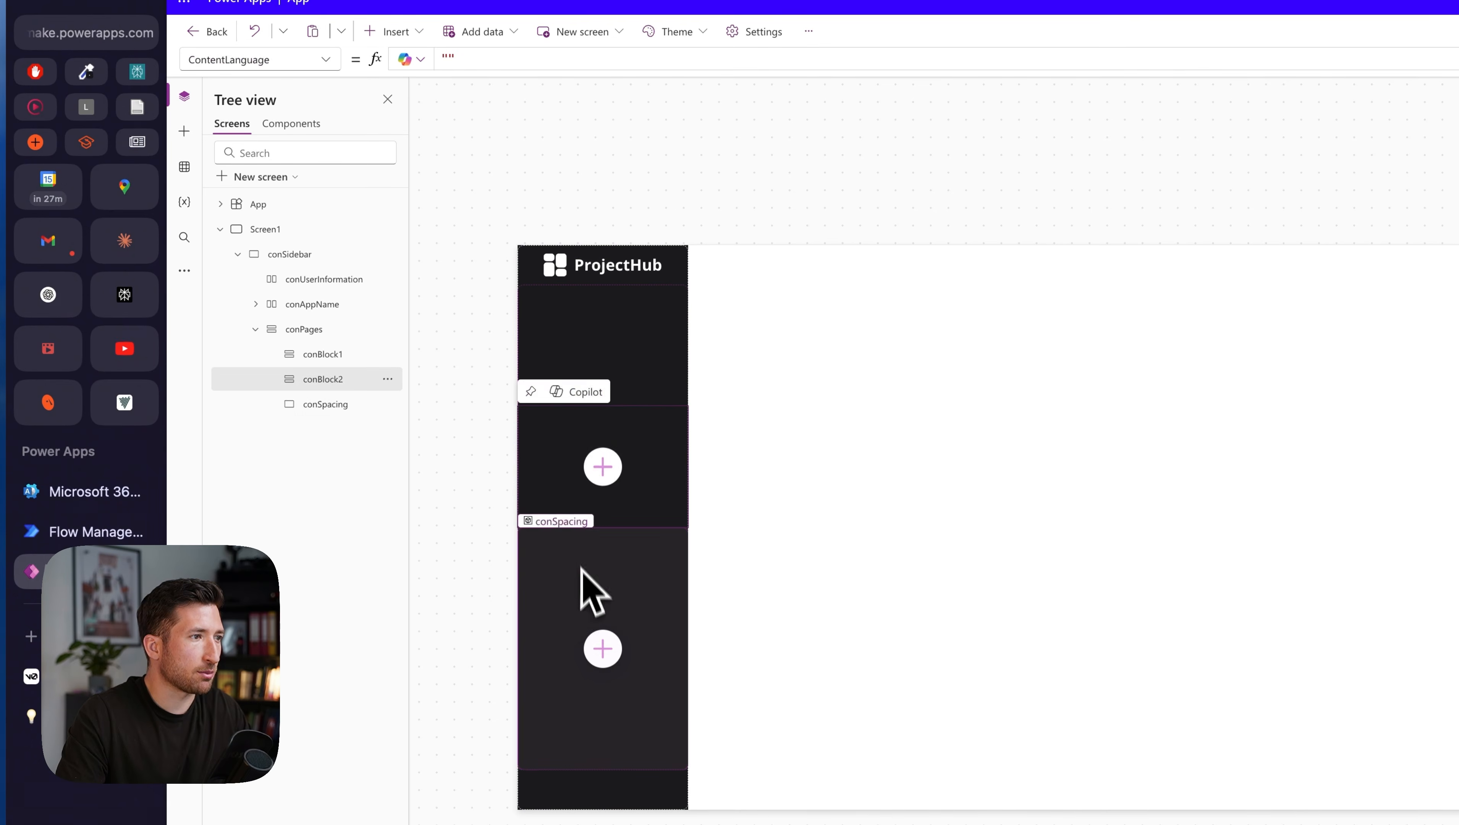
{"action": "left_click", "coordinate": [552, 571]}
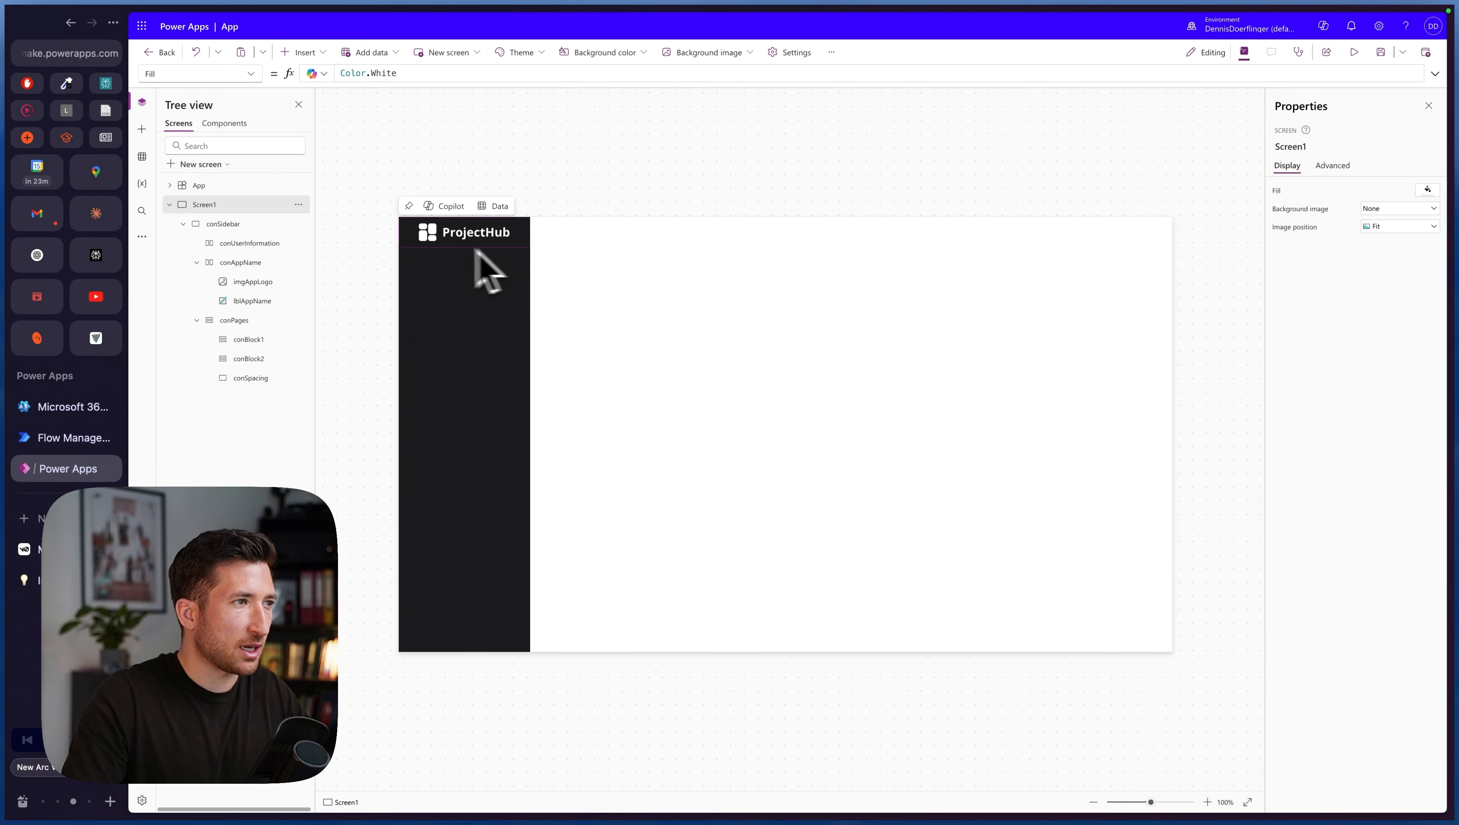
- Insert a Cancel icon into conAppName alongside the app logo and name label
{"action": "left_click", "coordinate": [501, 231]}
{"action": "left_click", "coordinate": [429, 232]}
{"action": "left_click", "coordinate": [485, 235]}
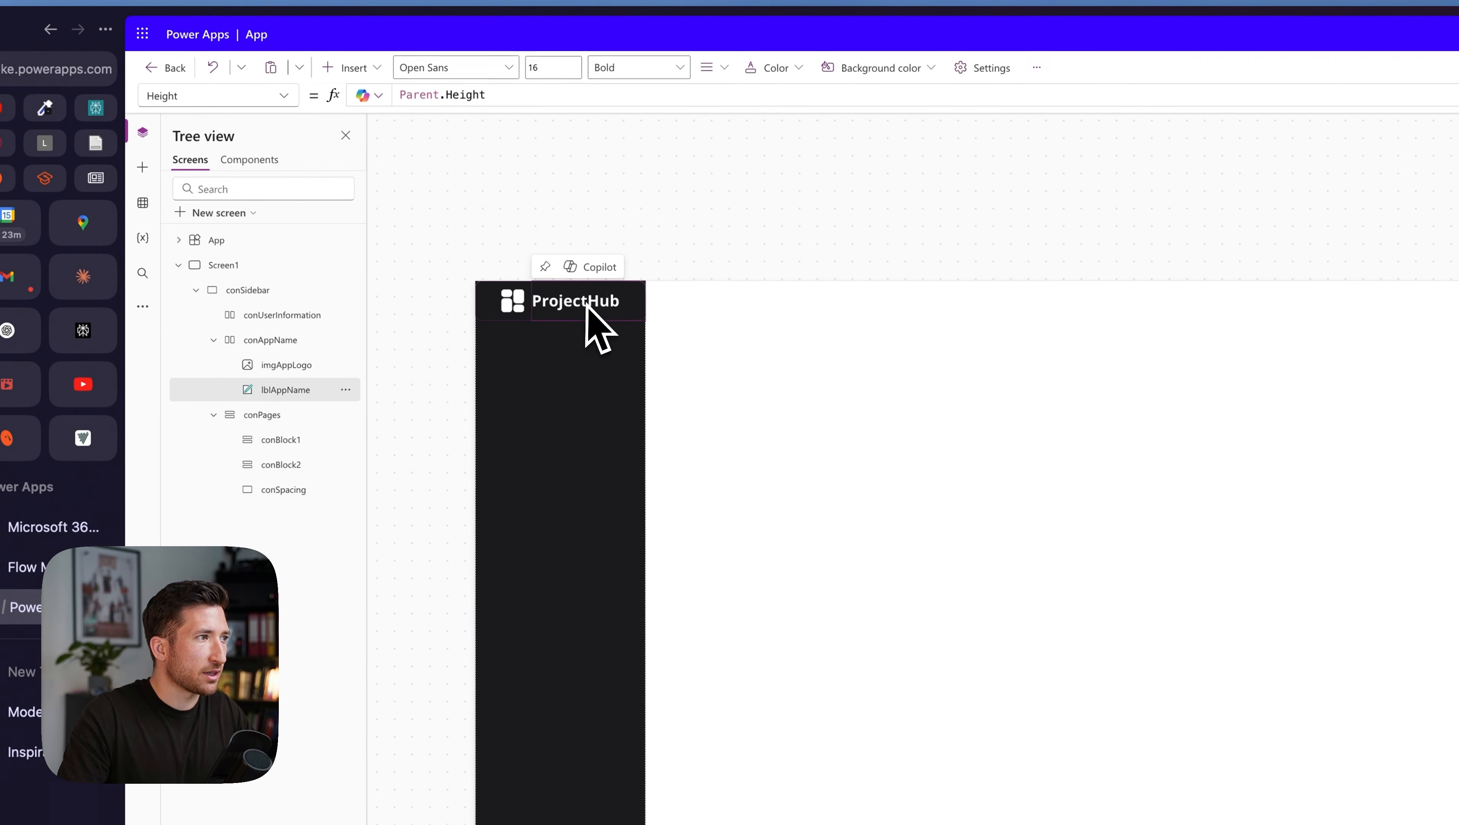
{"action": "left_click", "coordinate": [274, 261]}
{"action": "left_click", "coordinate": [341, 68]}
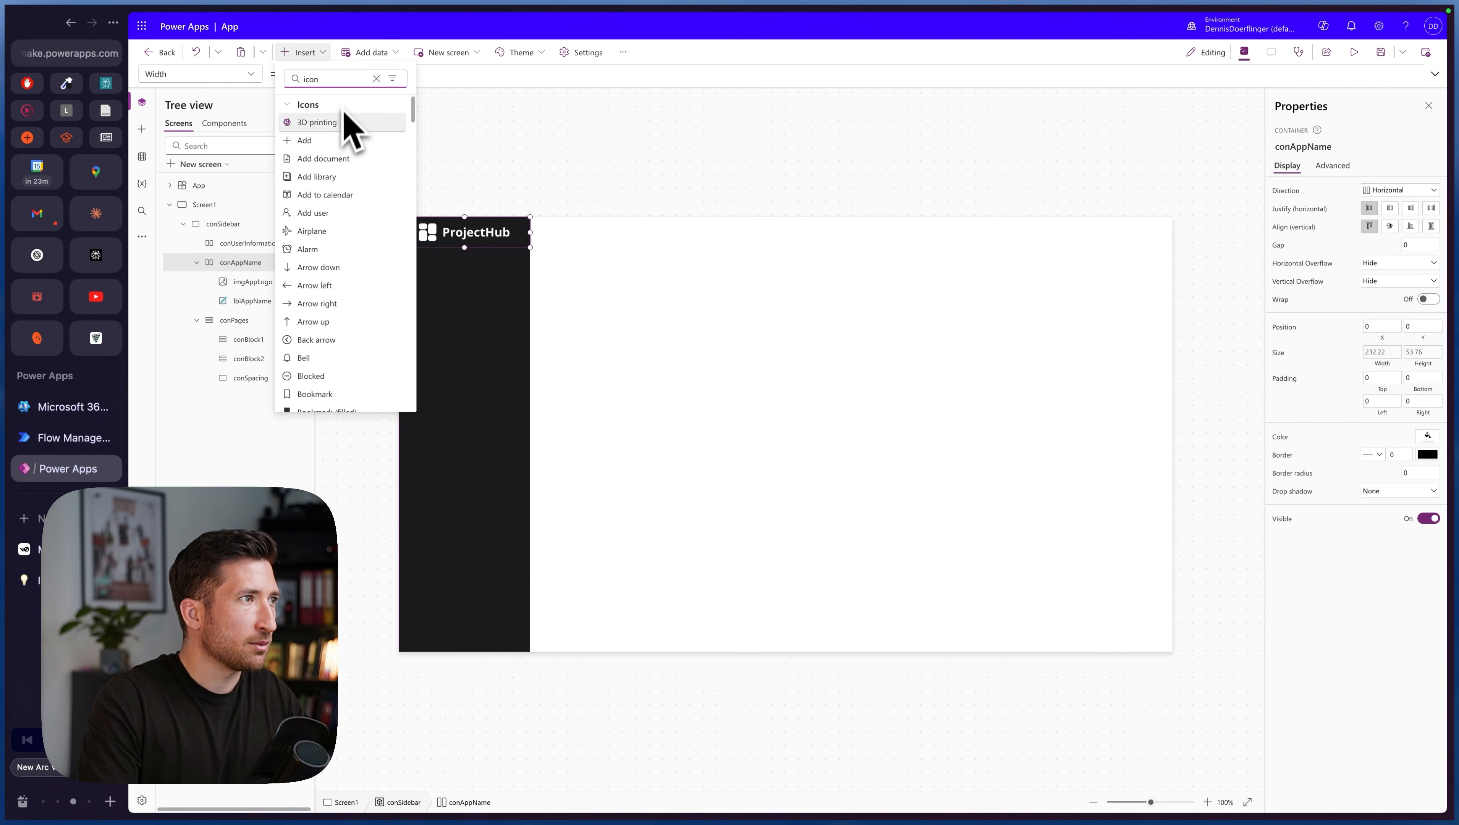
{"action": "double_click", "coordinate": [312, 79]}
{"action": "type", "text": "cance"}
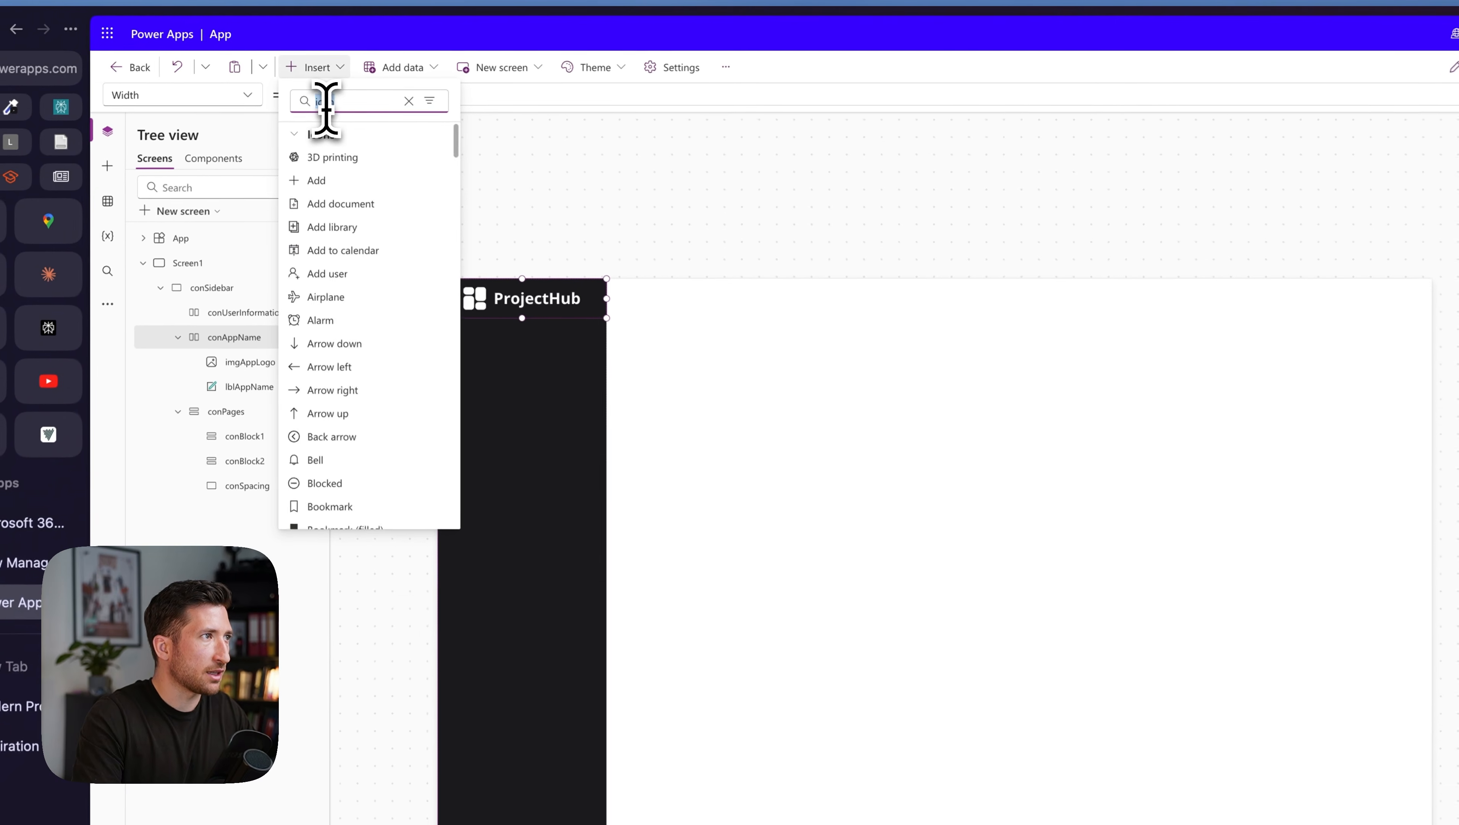
{"action": "left_click", "coordinate": [322, 159]}
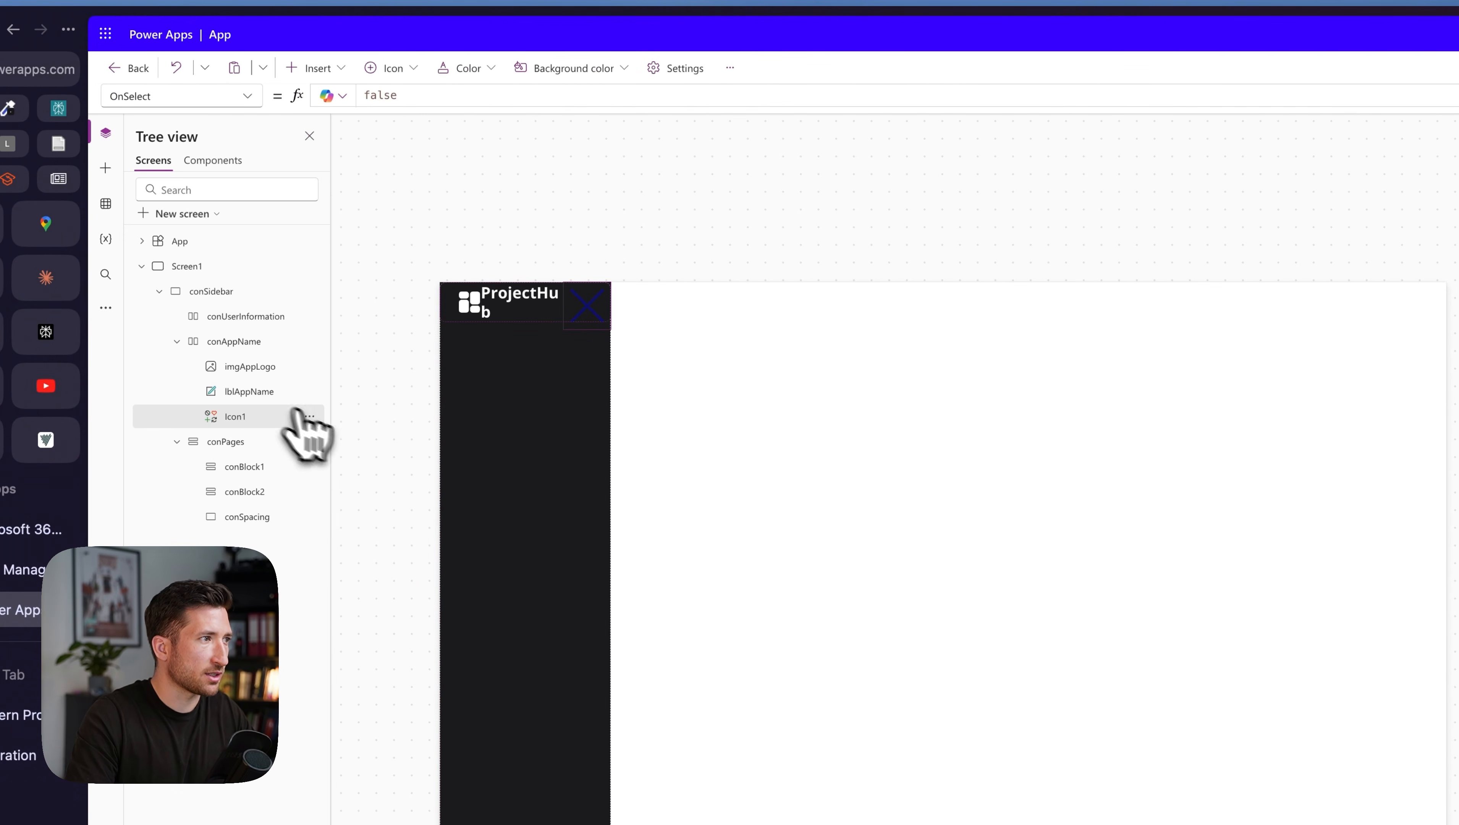
- Color the Cancel icon white and set its Height formula to Parent.Height
{"action": "left_click", "coordinate": [1420, 436]}
{"action": "left_click", "coordinate": [1137, 521]}
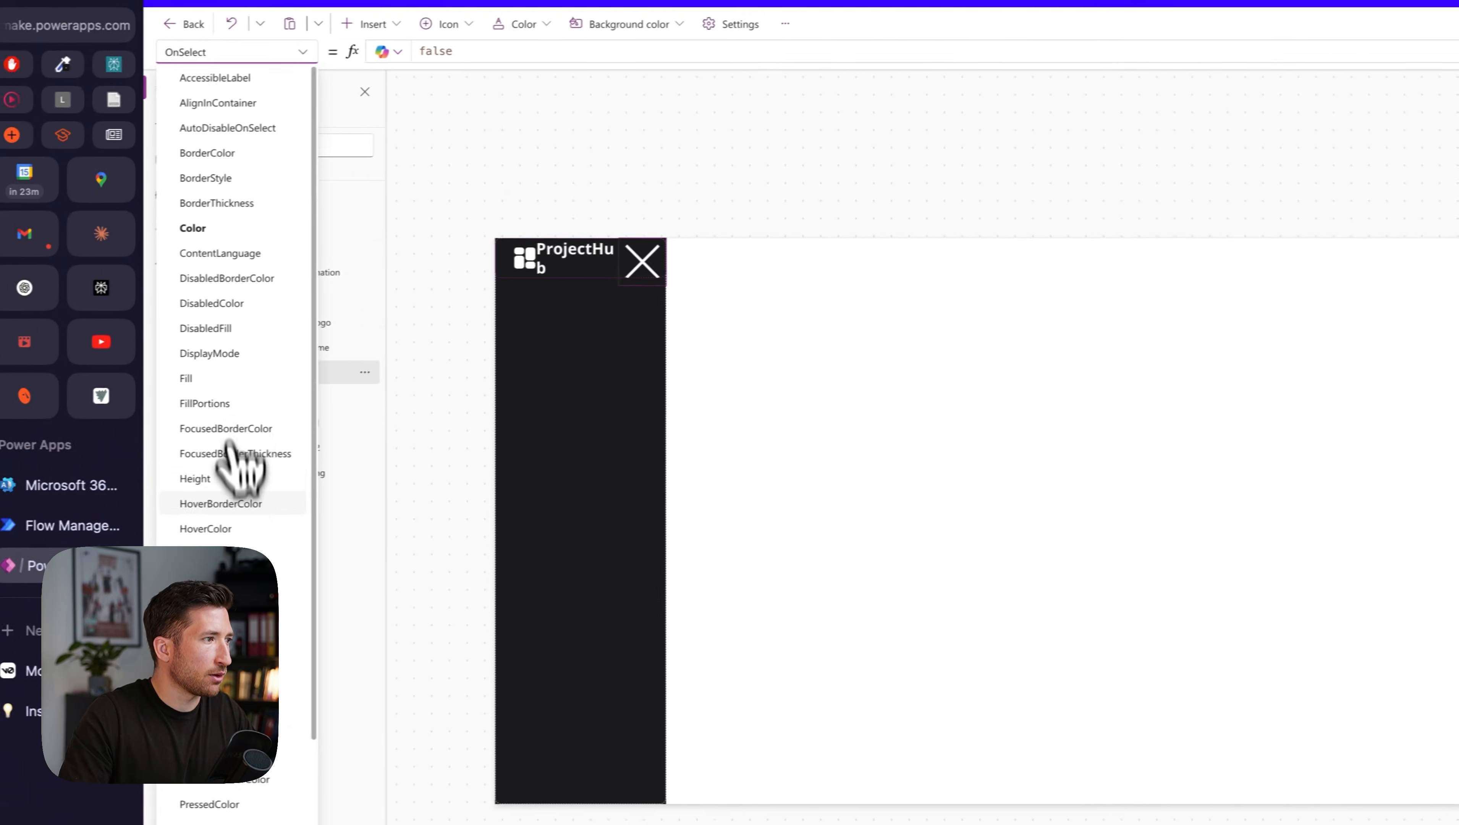
{"action": "left_click", "coordinate": [248, 751]}
{"action": "double_click", "coordinate": [414, 53]}
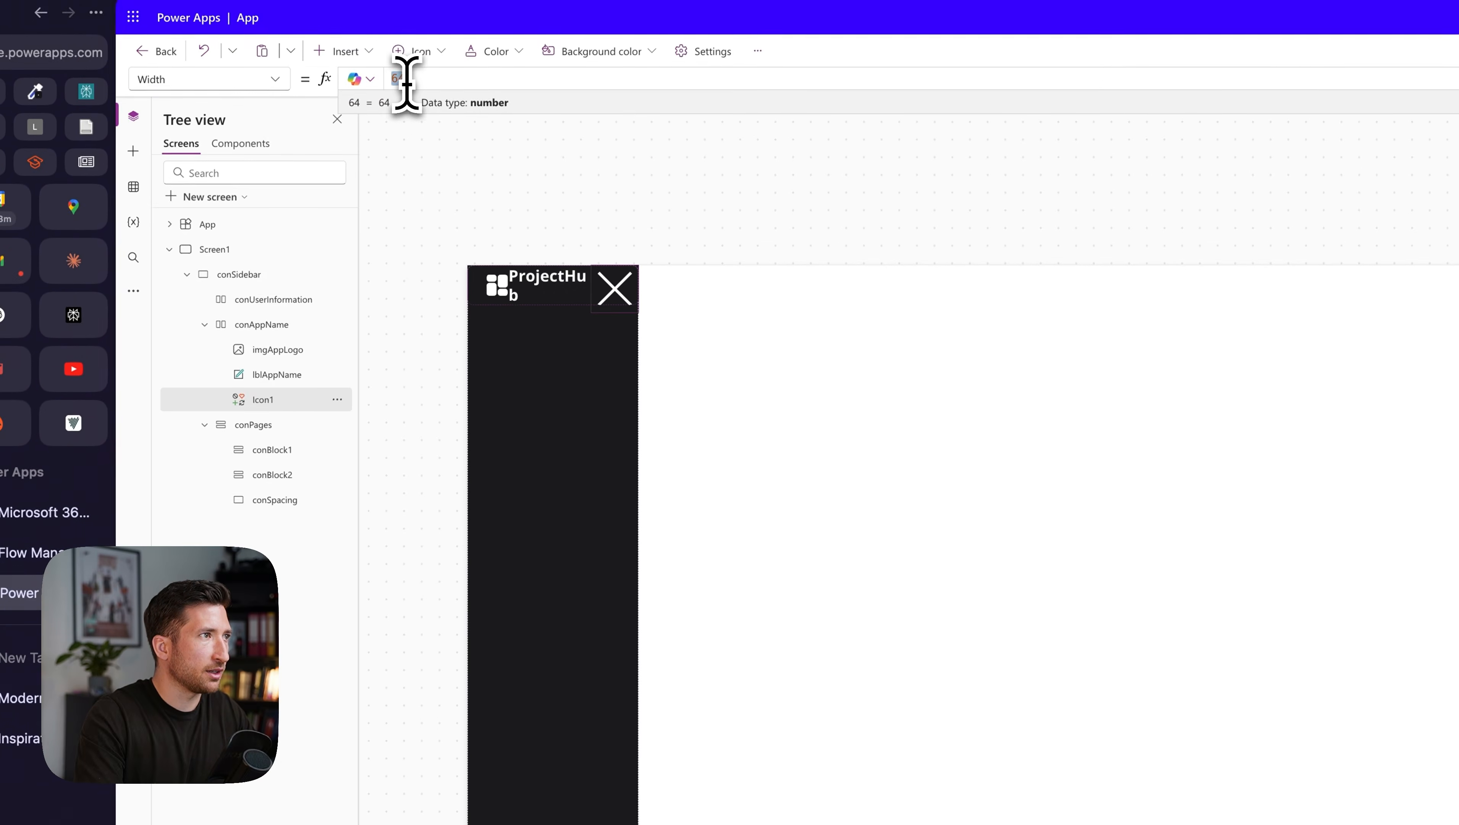
{"action": "left_click", "coordinate": [277, 82]}
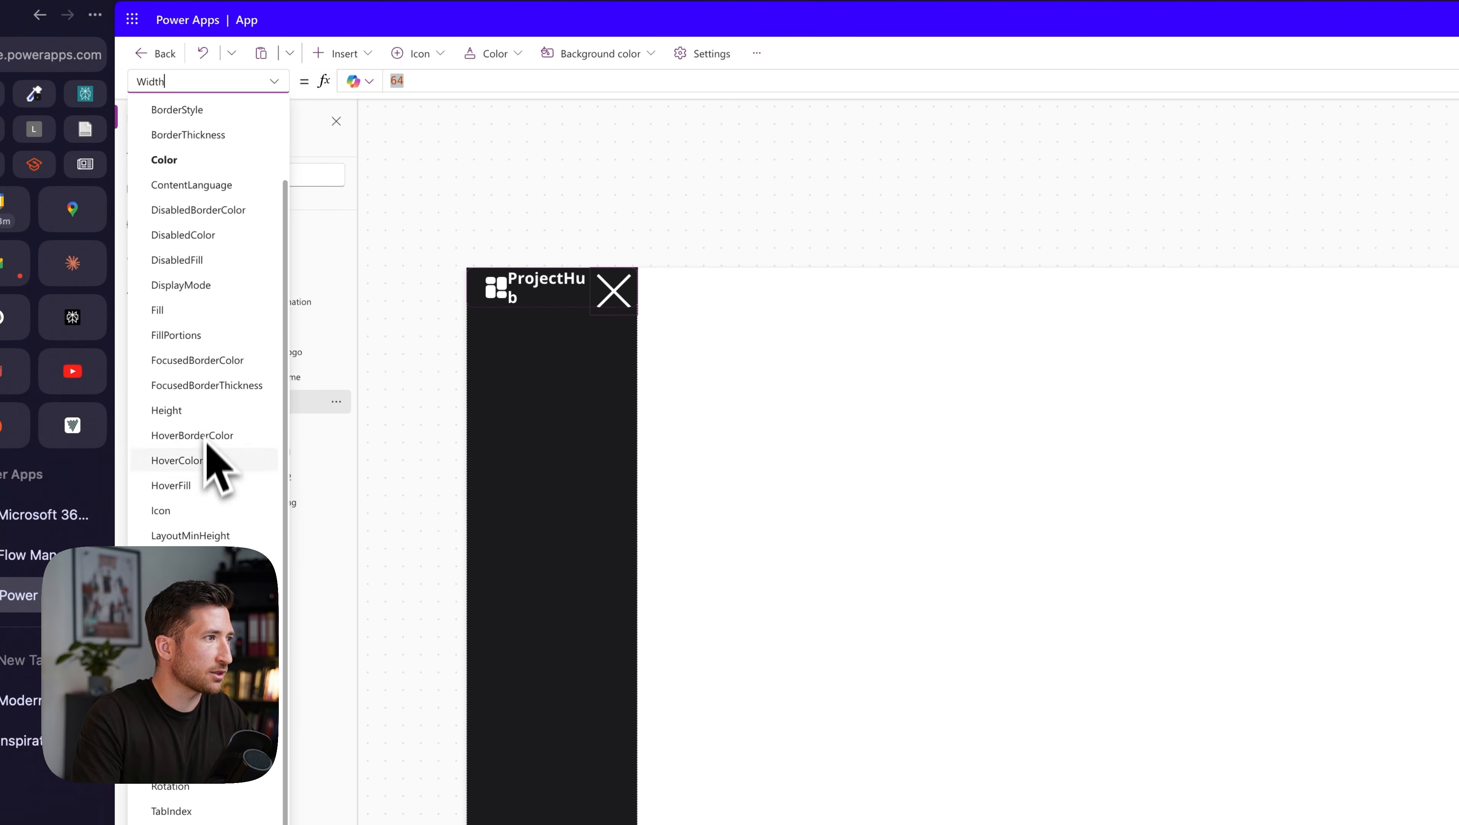
{"action": "key", "text": "Return"}
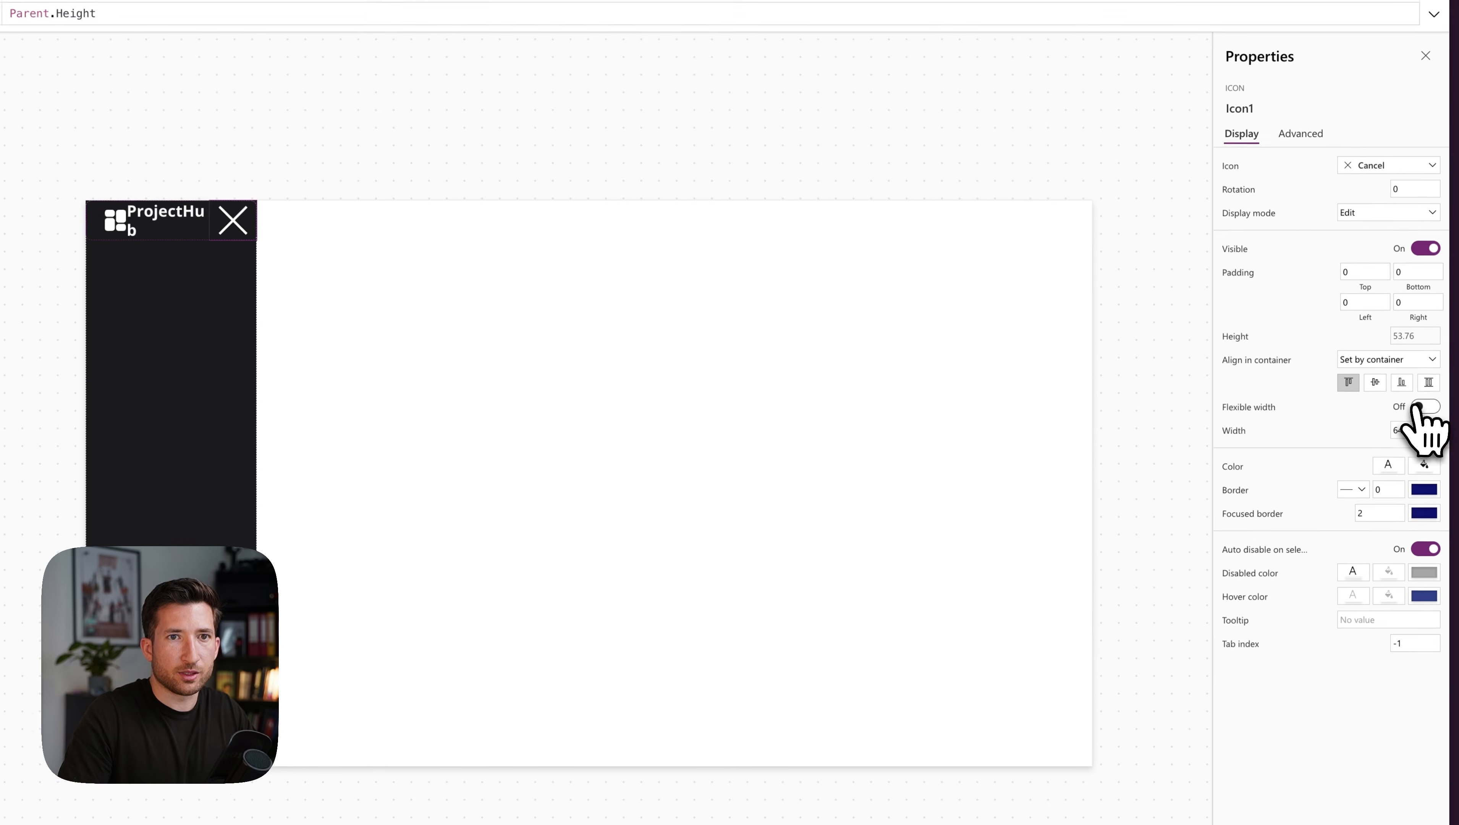
- Enable flexible width for the Cancel icon with fill portions of 0.3 and a minimum width of 0
{"action": "left_click", "coordinate": [1420, 401]}
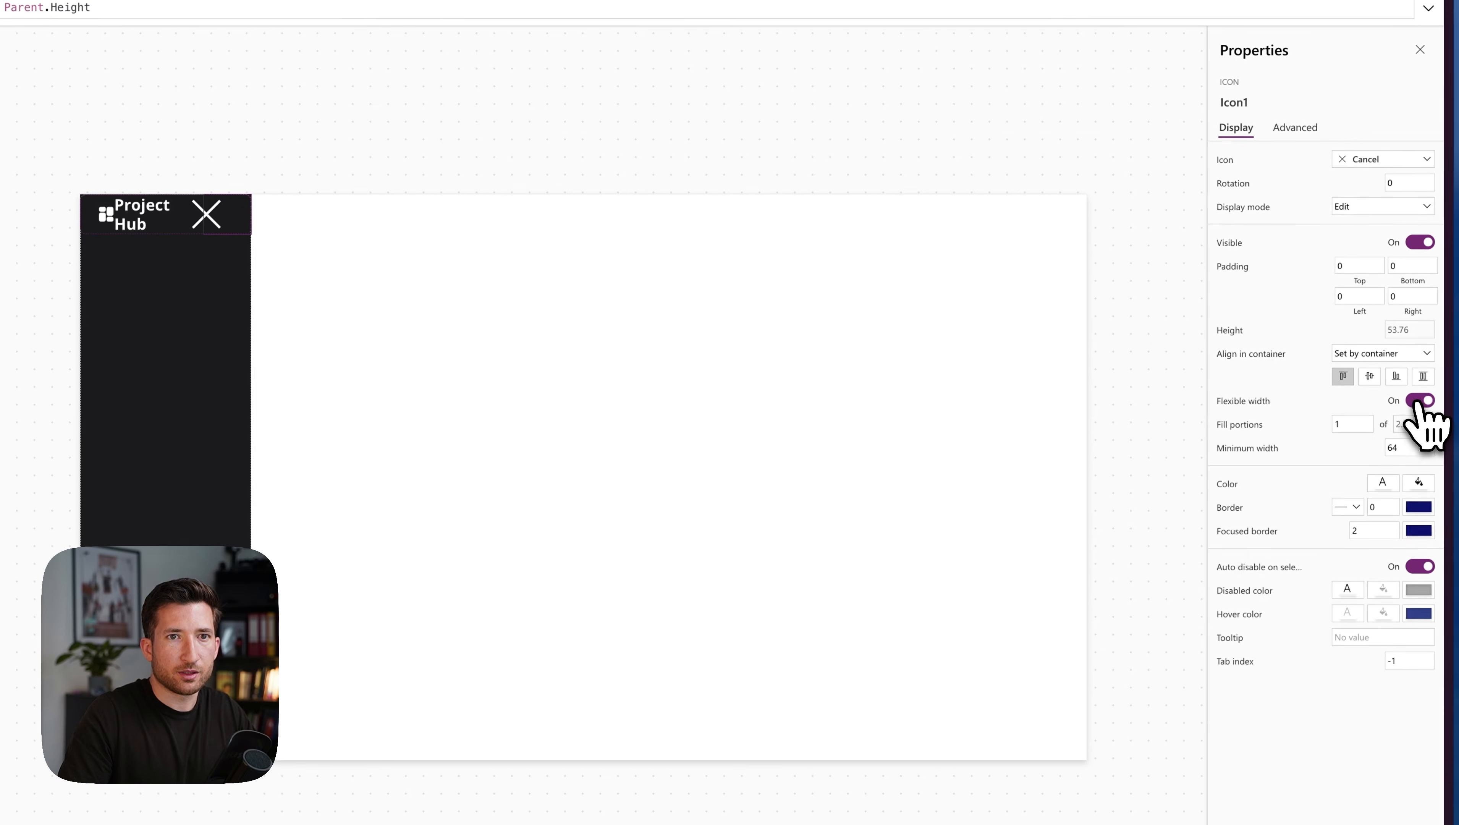
{"action": "left_click", "coordinate": [143, 214]}
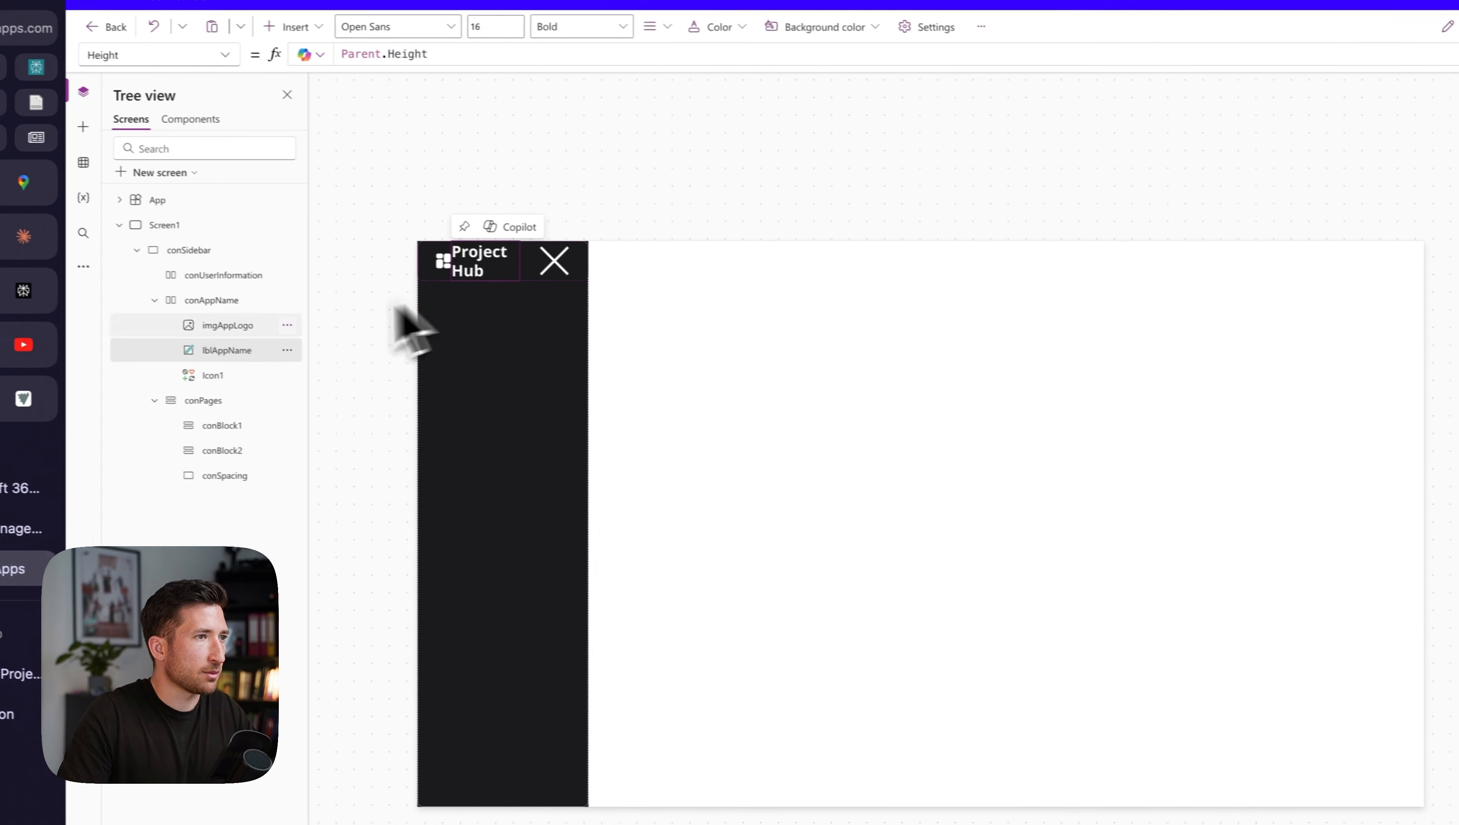
{"action": "left_click", "coordinate": [234, 329]}
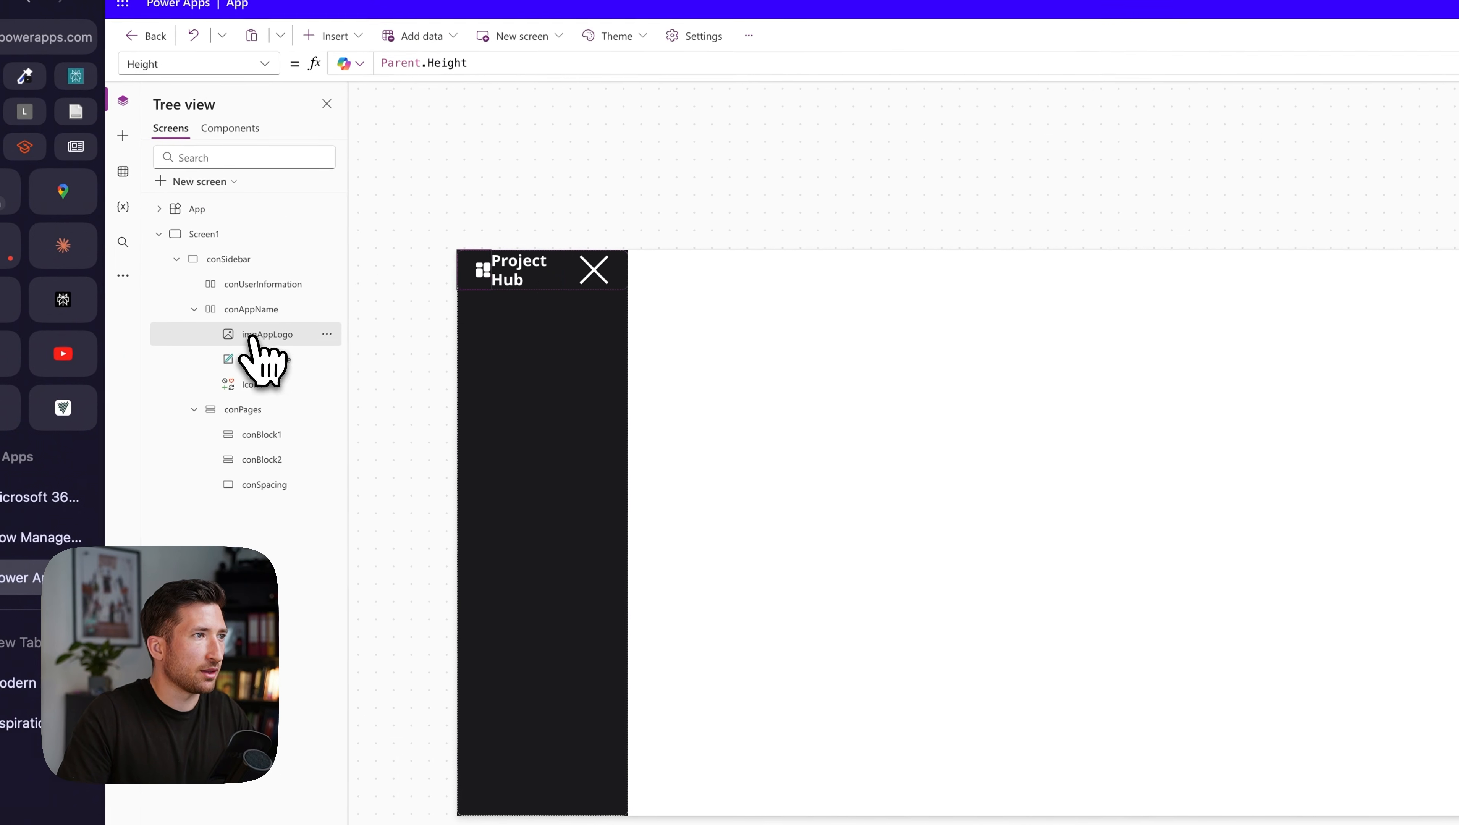
{"action": "left_click", "coordinate": [613, 283]}
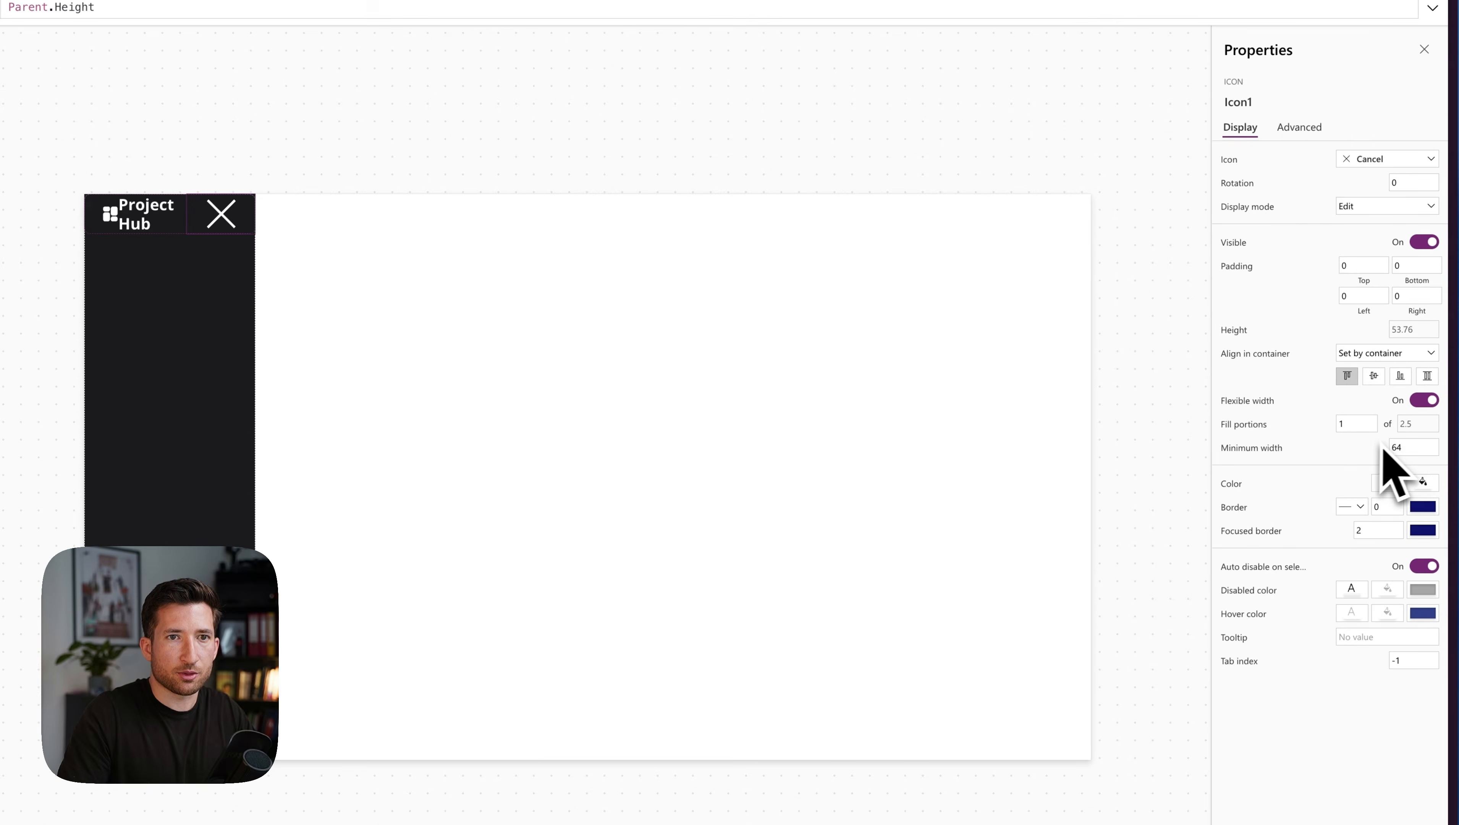
{"action": "left_click", "coordinate": [1352, 422]}
{"action": "type", "text": "0"}
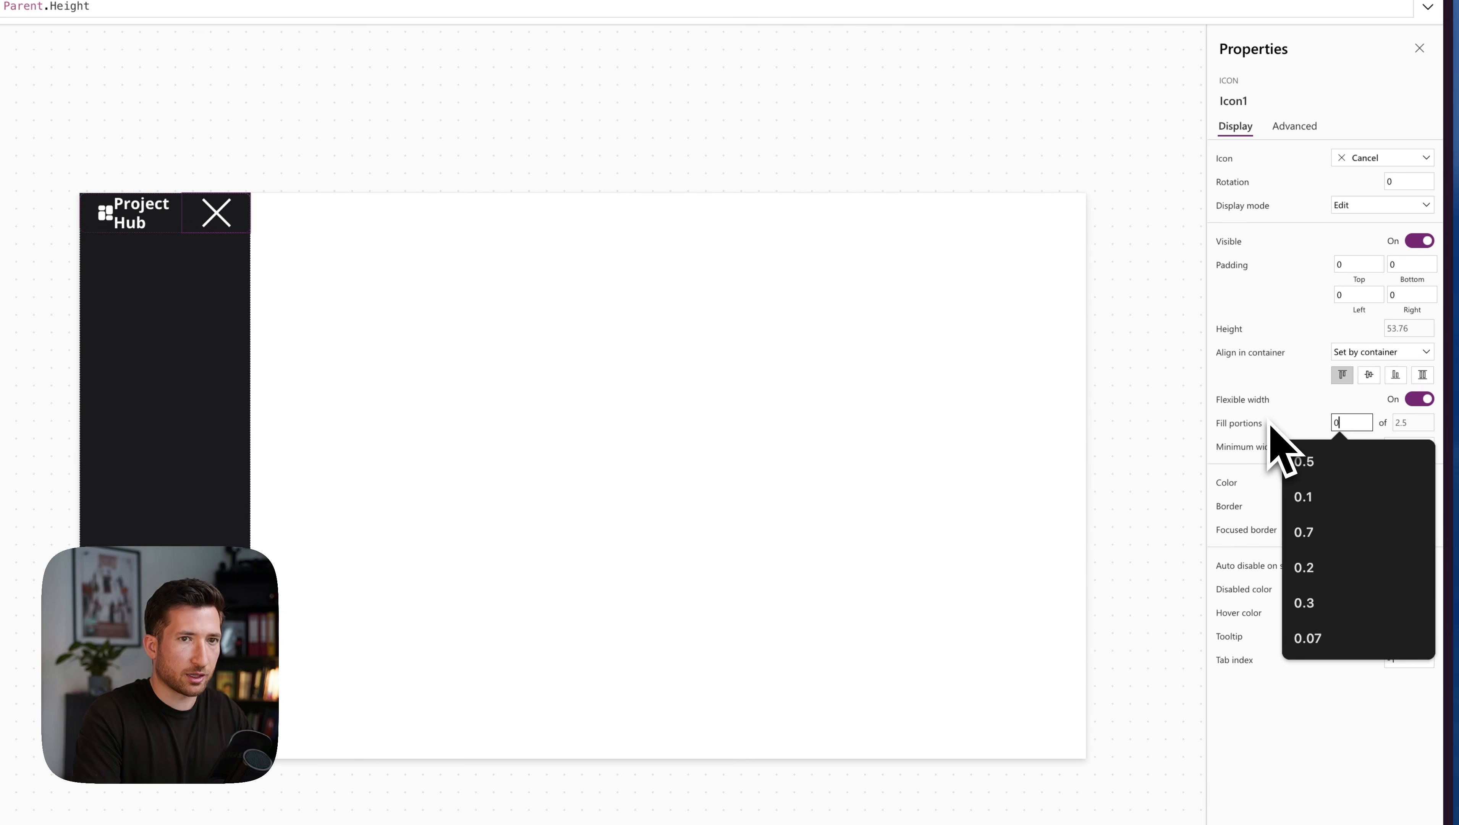
{"action": "type", "text": ".3"}
{"action": "key", "text": "Return"}
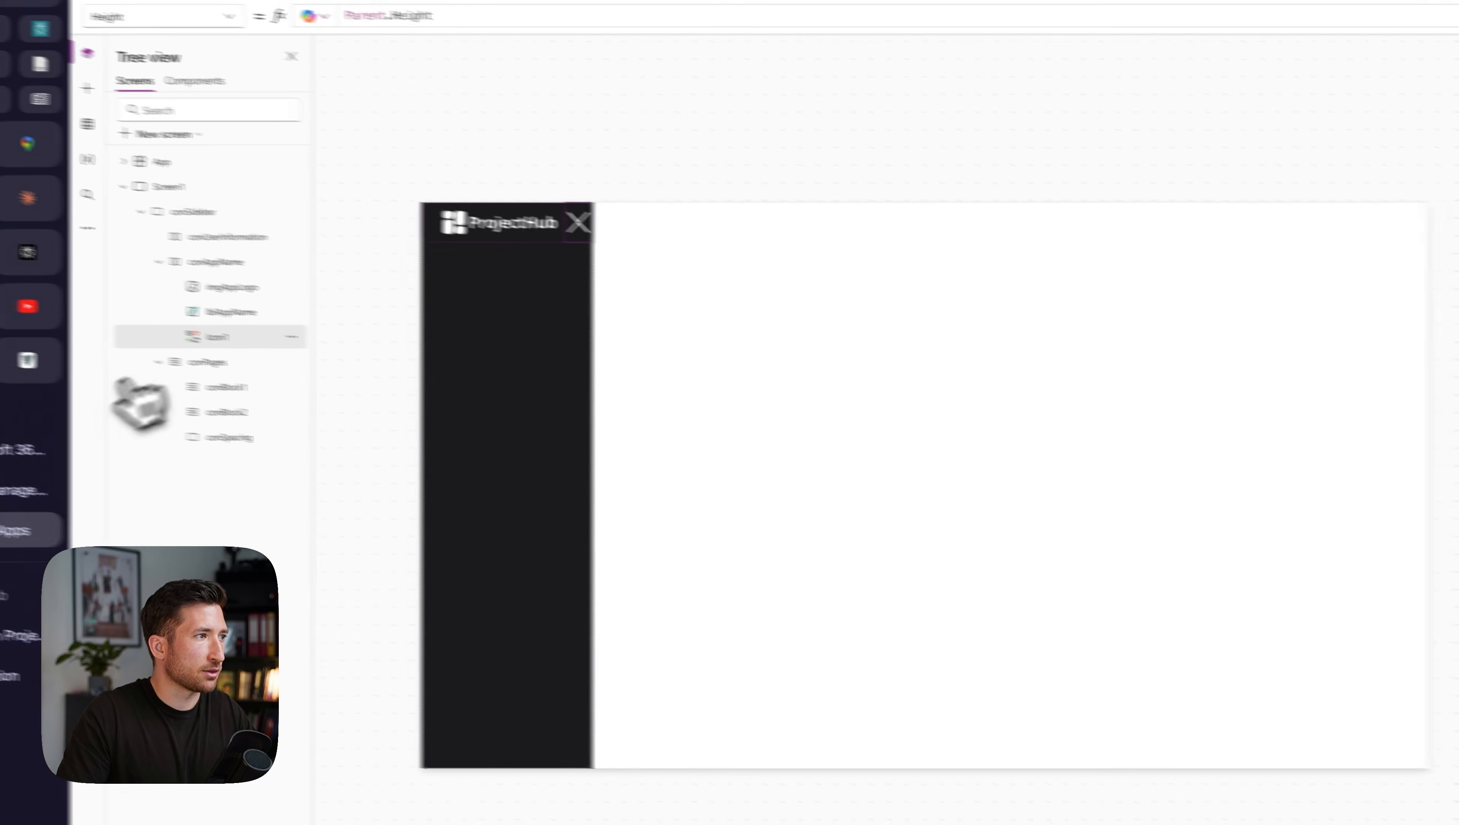
- Set imgAppLogo's left padding to 10
{"action": "left_click", "coordinate": [202, 289]}
{"action": "left_click", "coordinate": [1383, 366]}
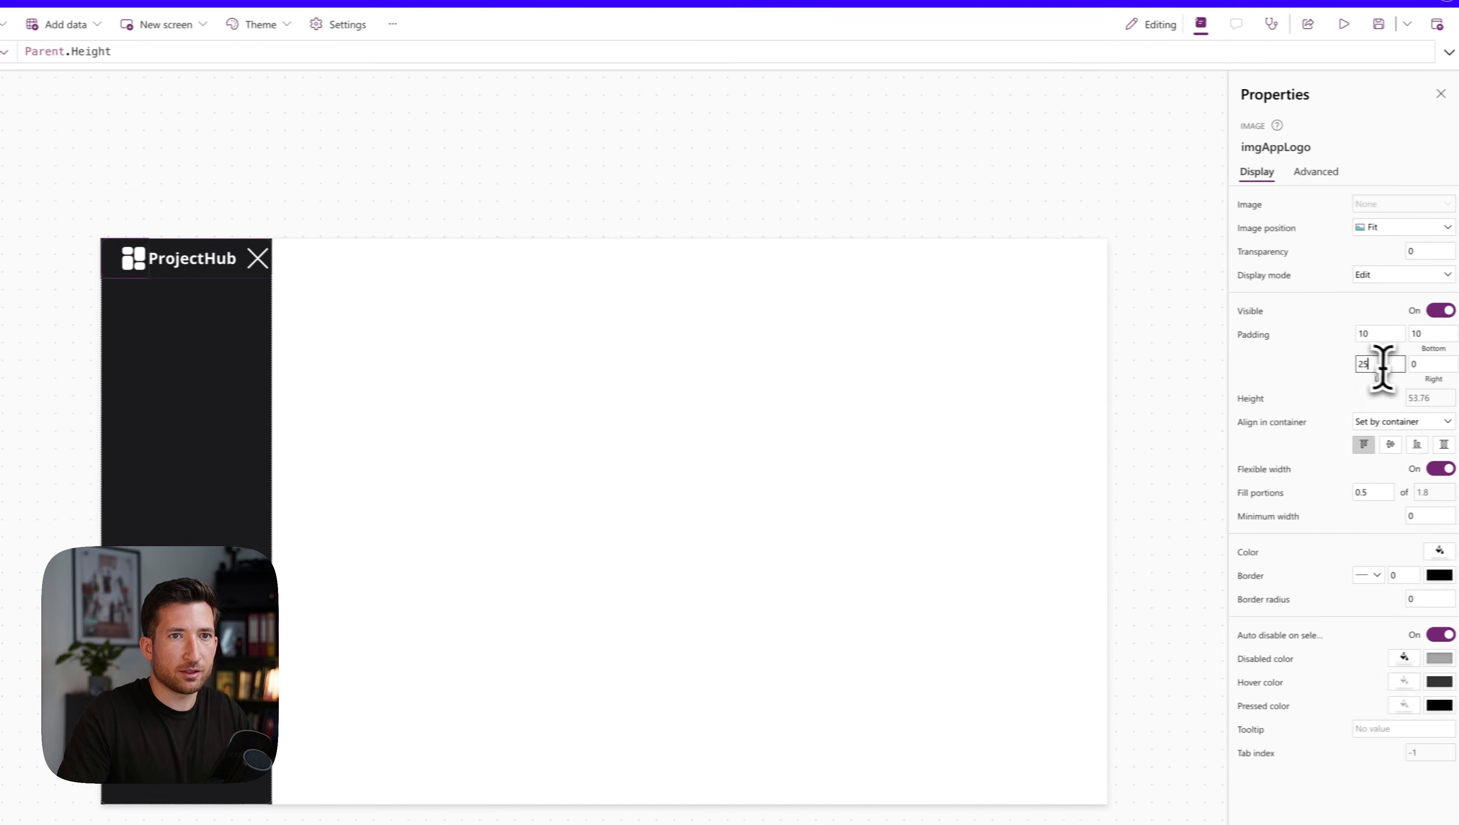
{"action": "double_click", "coordinate": [1383, 367]}
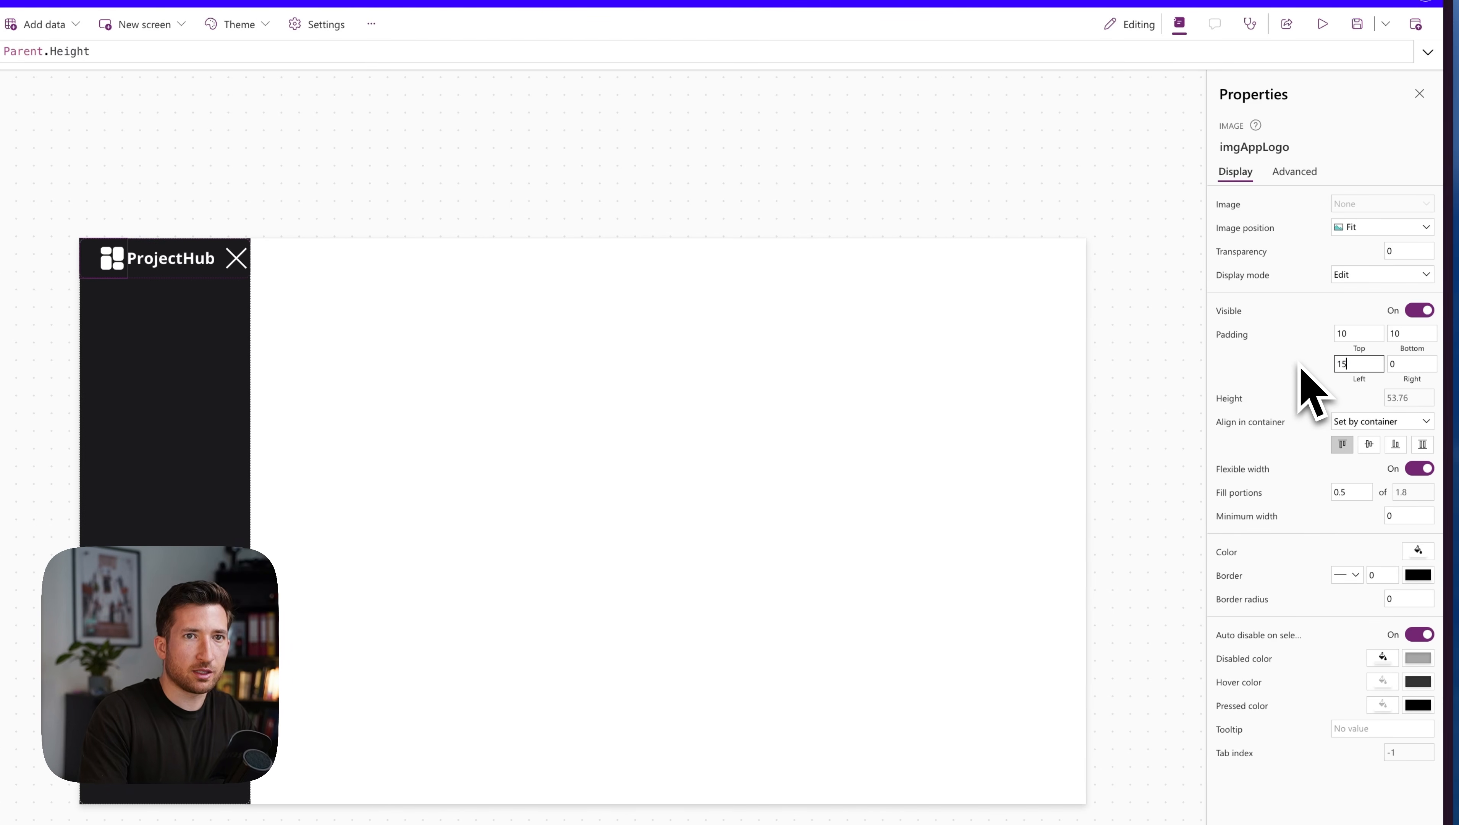
{"action": "key", "text": "BackSpace"}
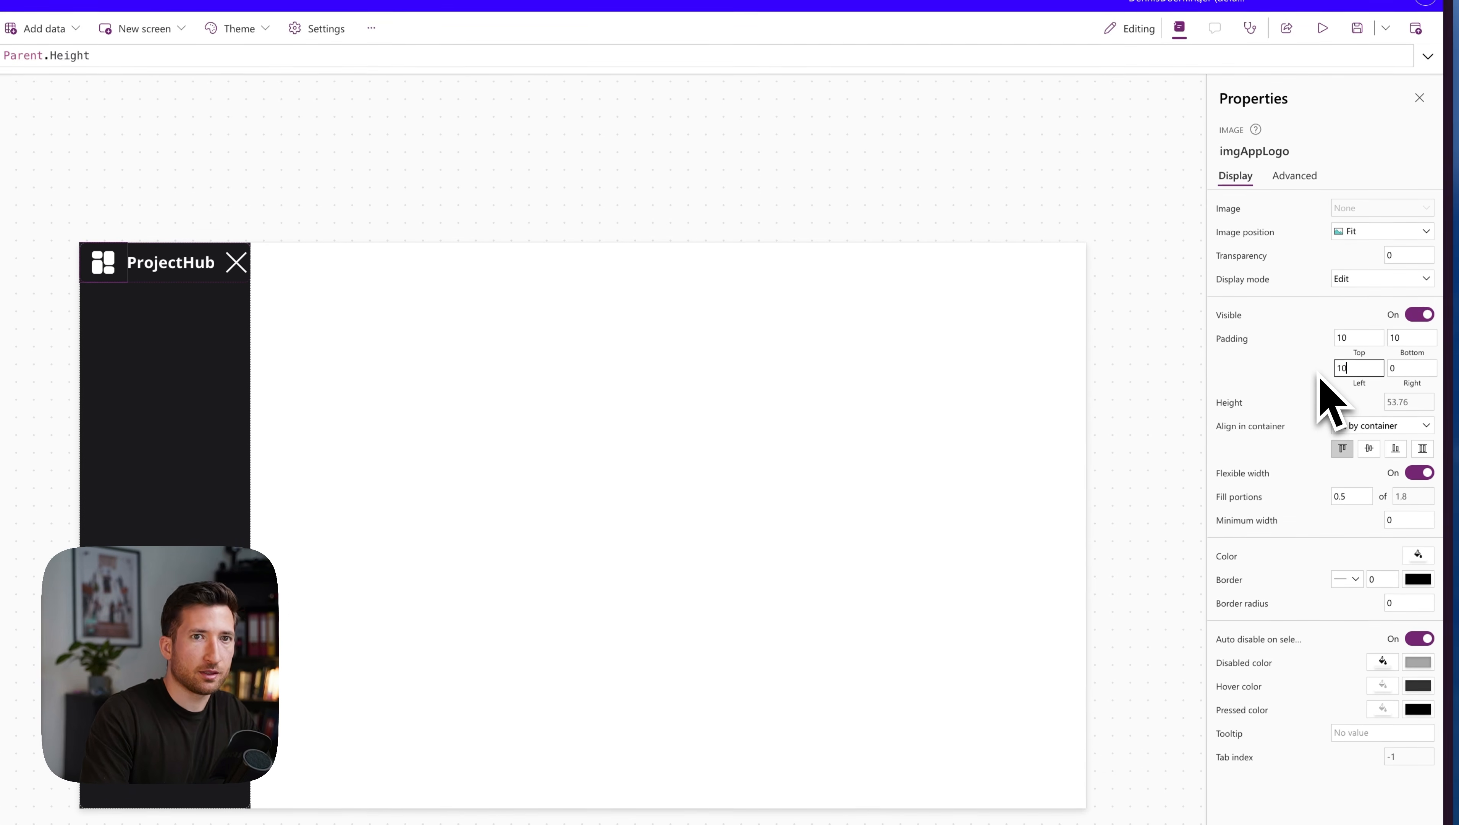
- Set the Cancel icon's top and bottom padding to 10
{"action": "left_click", "coordinate": [238, 267]}
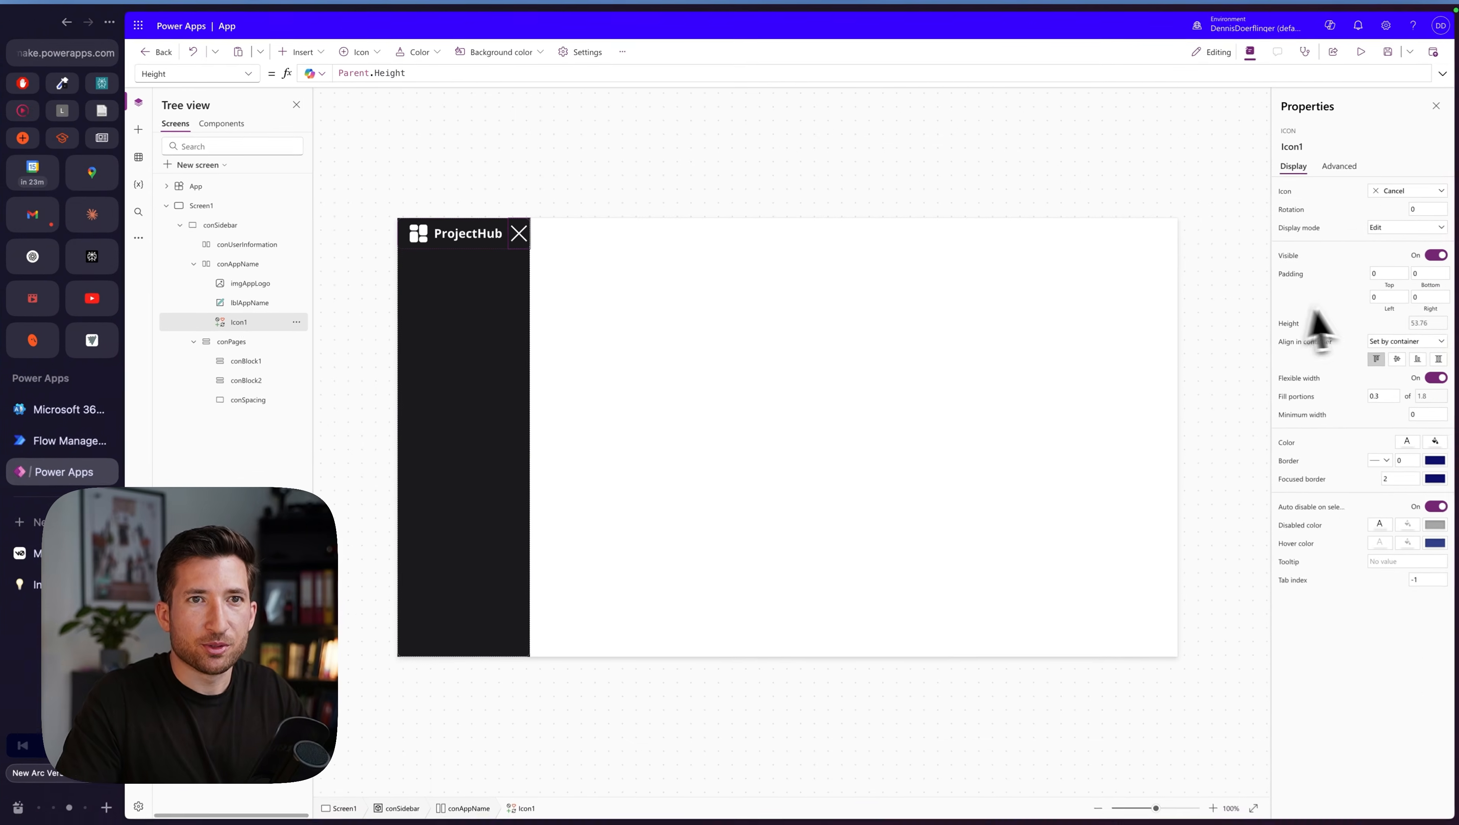
{"action": "left_click_drag", "start_coordinate": [1386, 274], "coordinate": [1335, 274]}
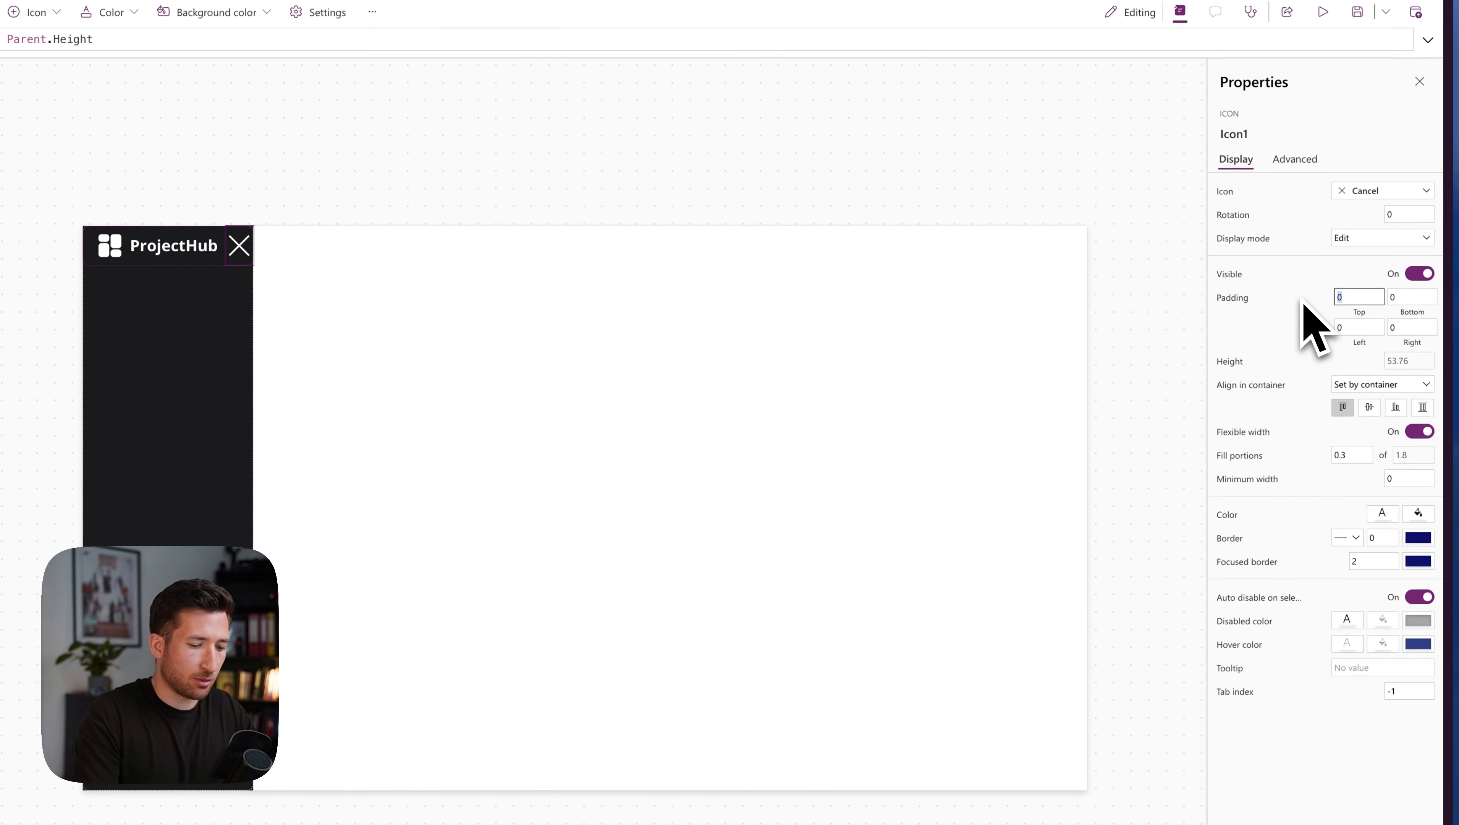
{"action": "type", "text": "1"}
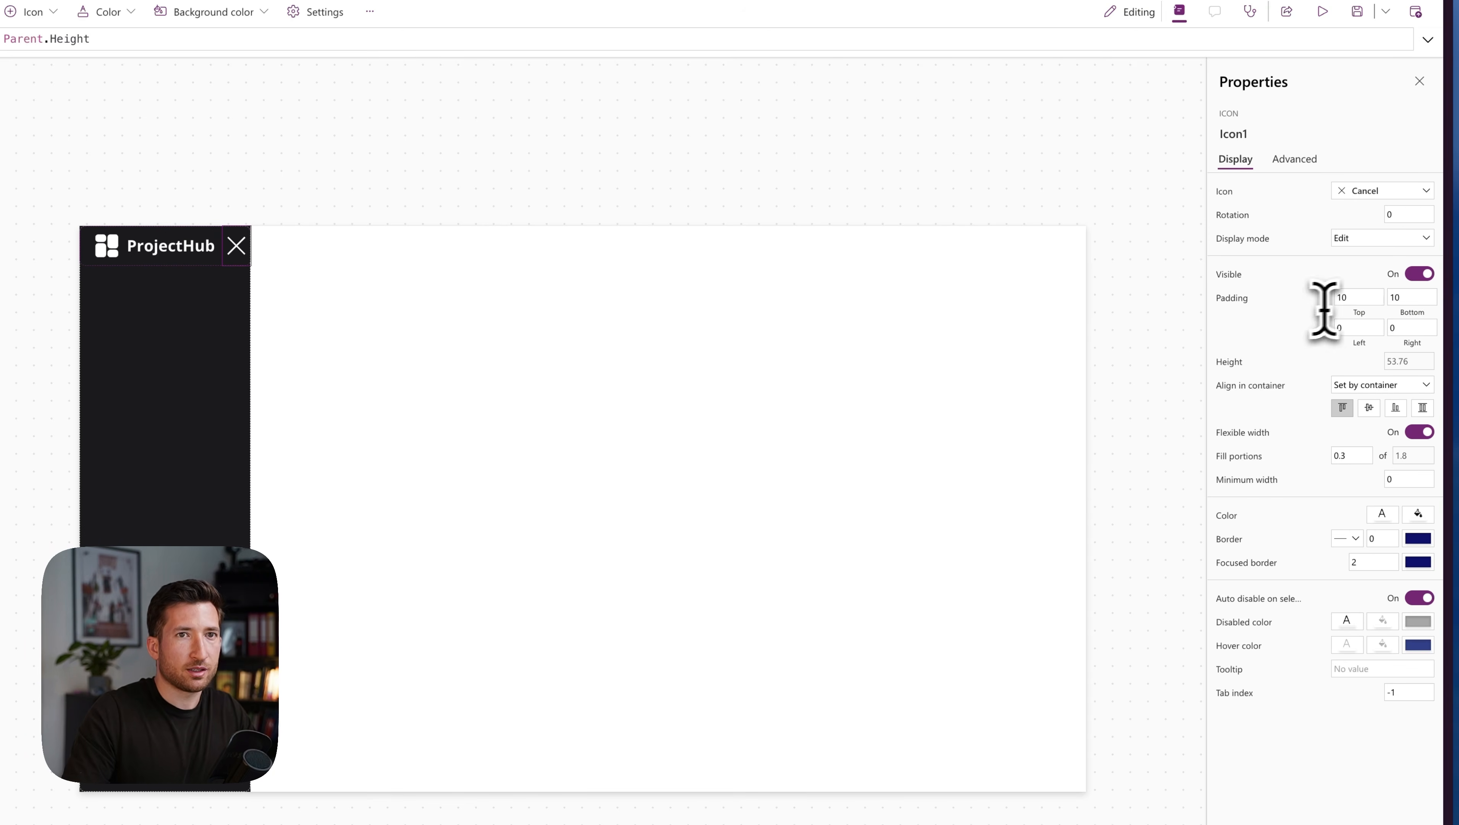
- Set the Cancel icon's top and bottom padding to 15
{"action": "type", "text": "5"}
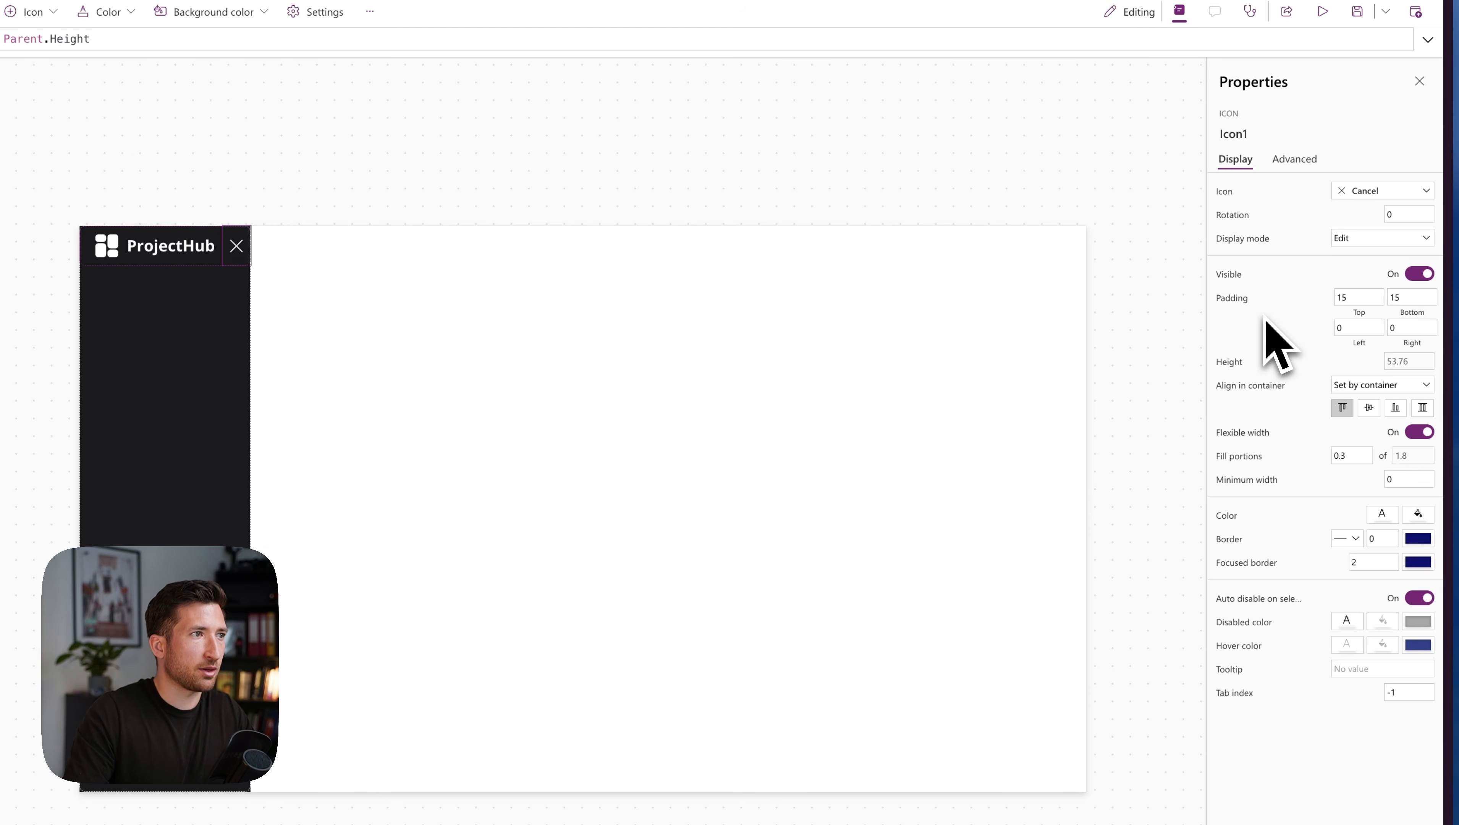
{"action": "double_click", "coordinate": [1349, 297]}
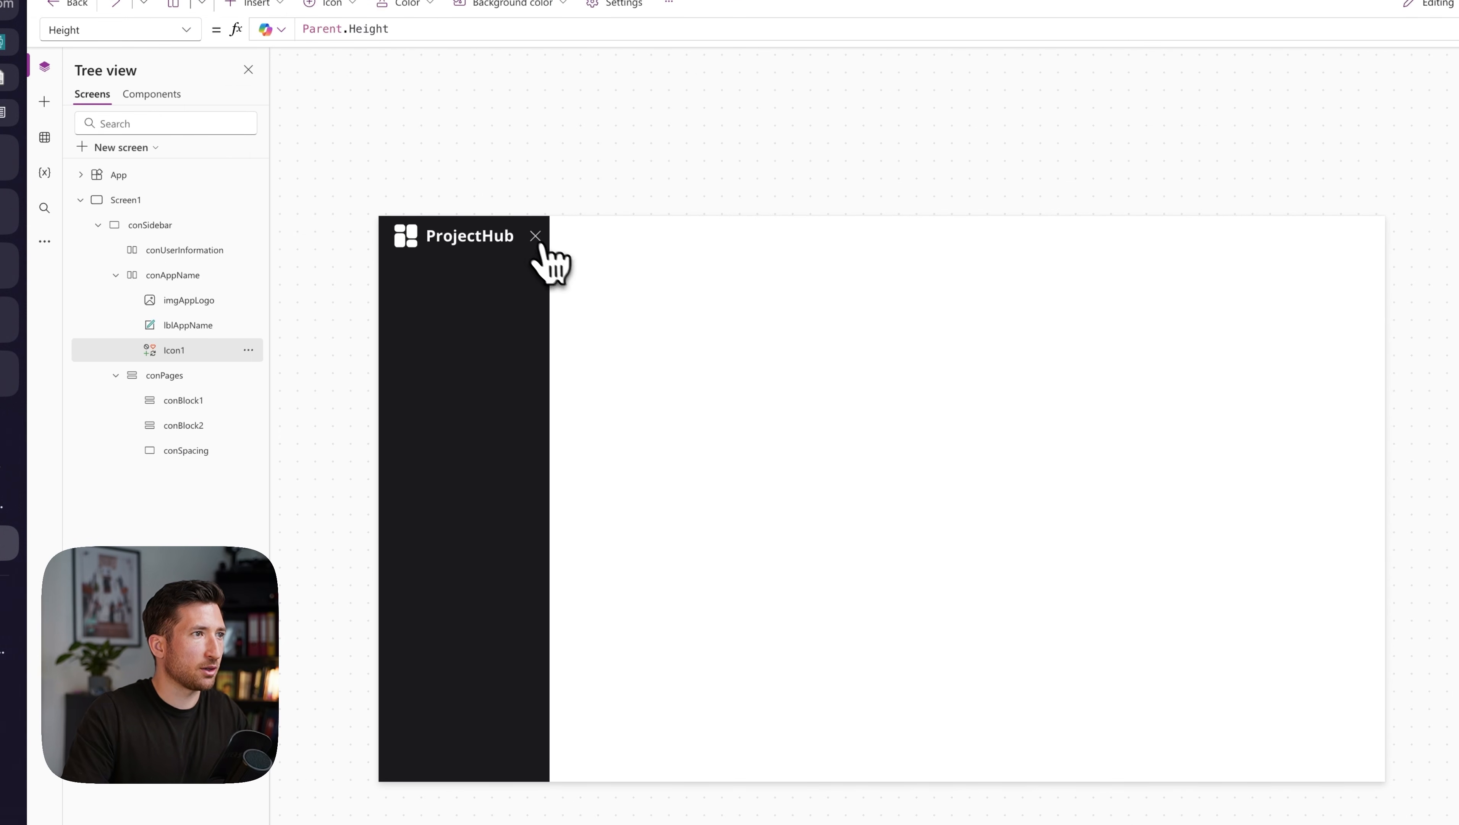
- Compare the sidebar blocks with the v0.dev design and insert a container into conBlock1 in Power Apps
{"action": "left_click", "coordinate": [504, 360]}
{"action": "left_click", "coordinate": [505, 442]}
{"action": "left_click", "coordinate": [502, 360]}
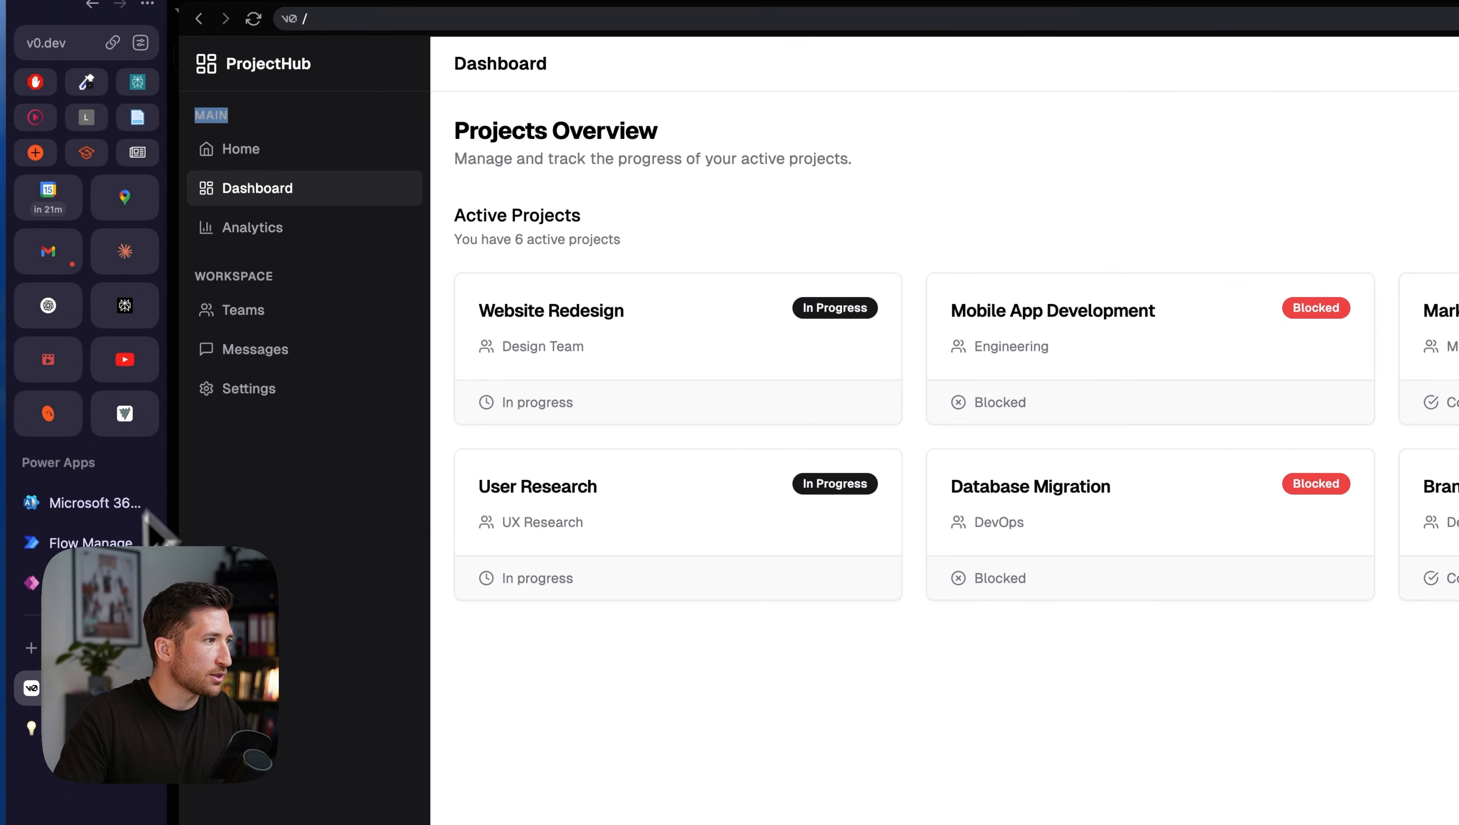
{"action": "left_click", "coordinate": [116, 582]}
{"action": "left_click", "coordinate": [374, 49]}
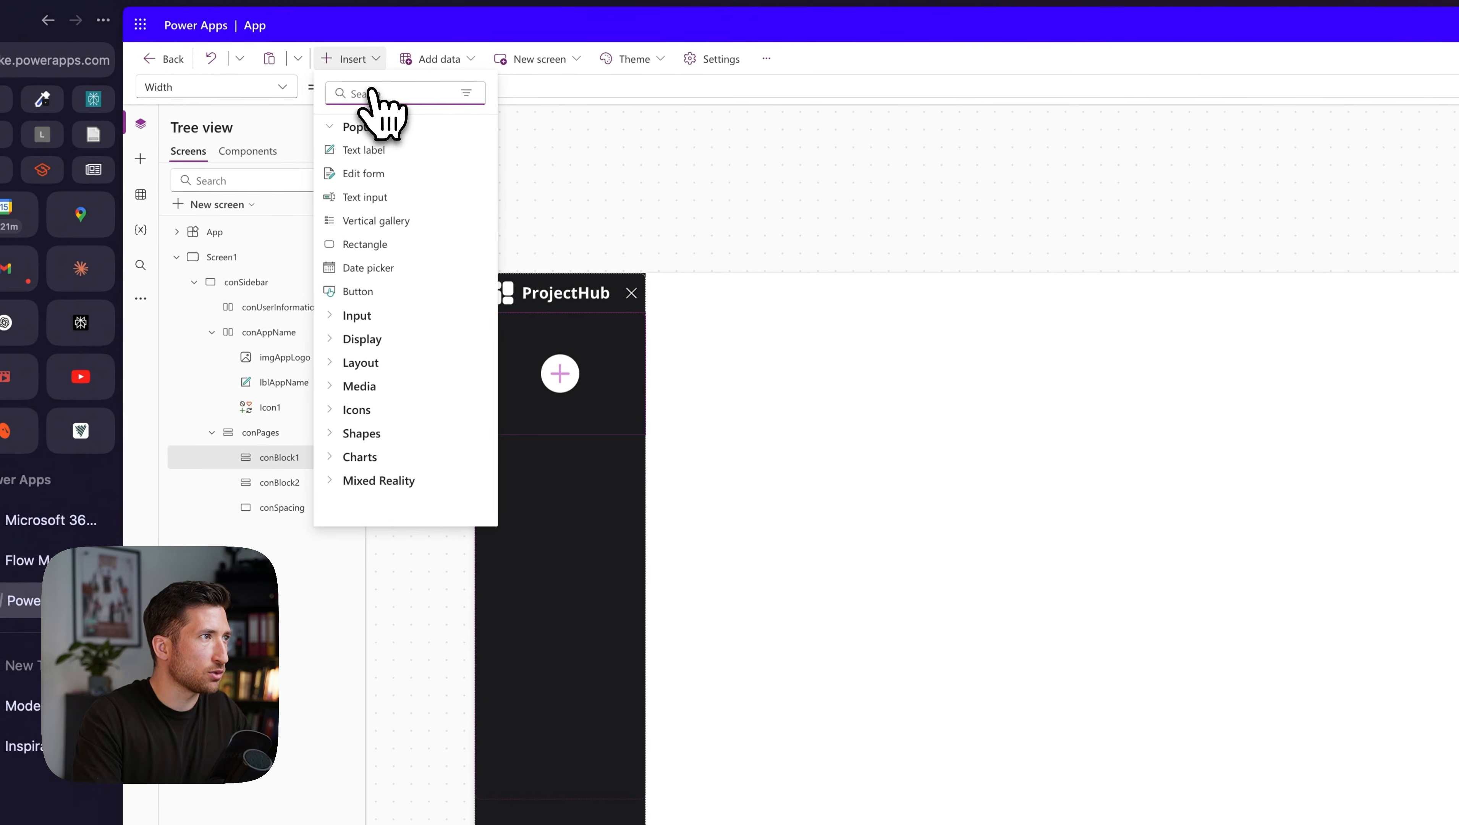
{"action": "type", "text": "con"}
{"action": "left_click", "coordinate": [376, 197]}
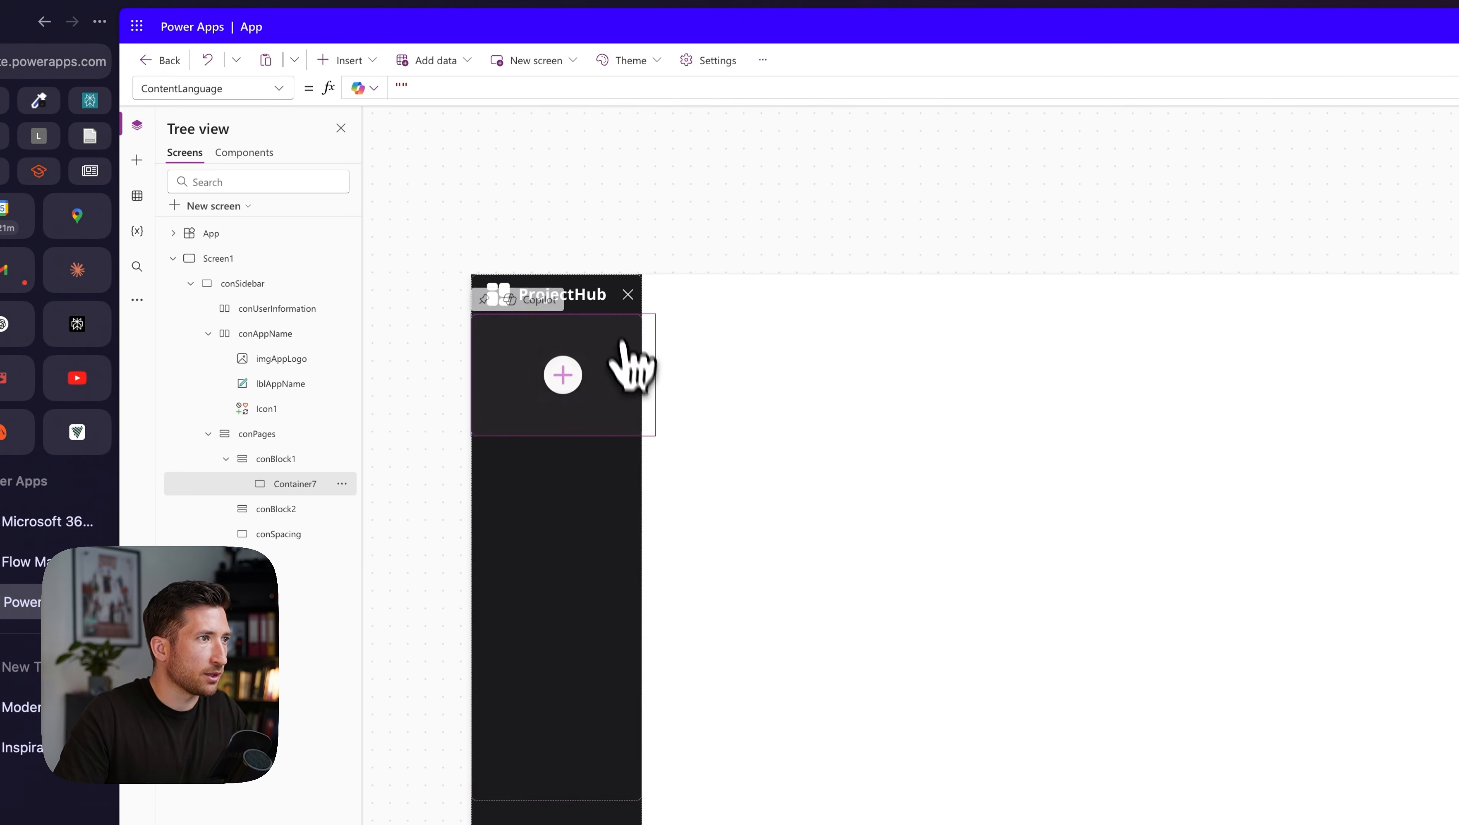
- Set the new container's minimum width to 0 and its Width formula to Parent.Width
{"action": "double_click", "coordinate": [1417, 238]}
{"action": "type", "text": "0"}
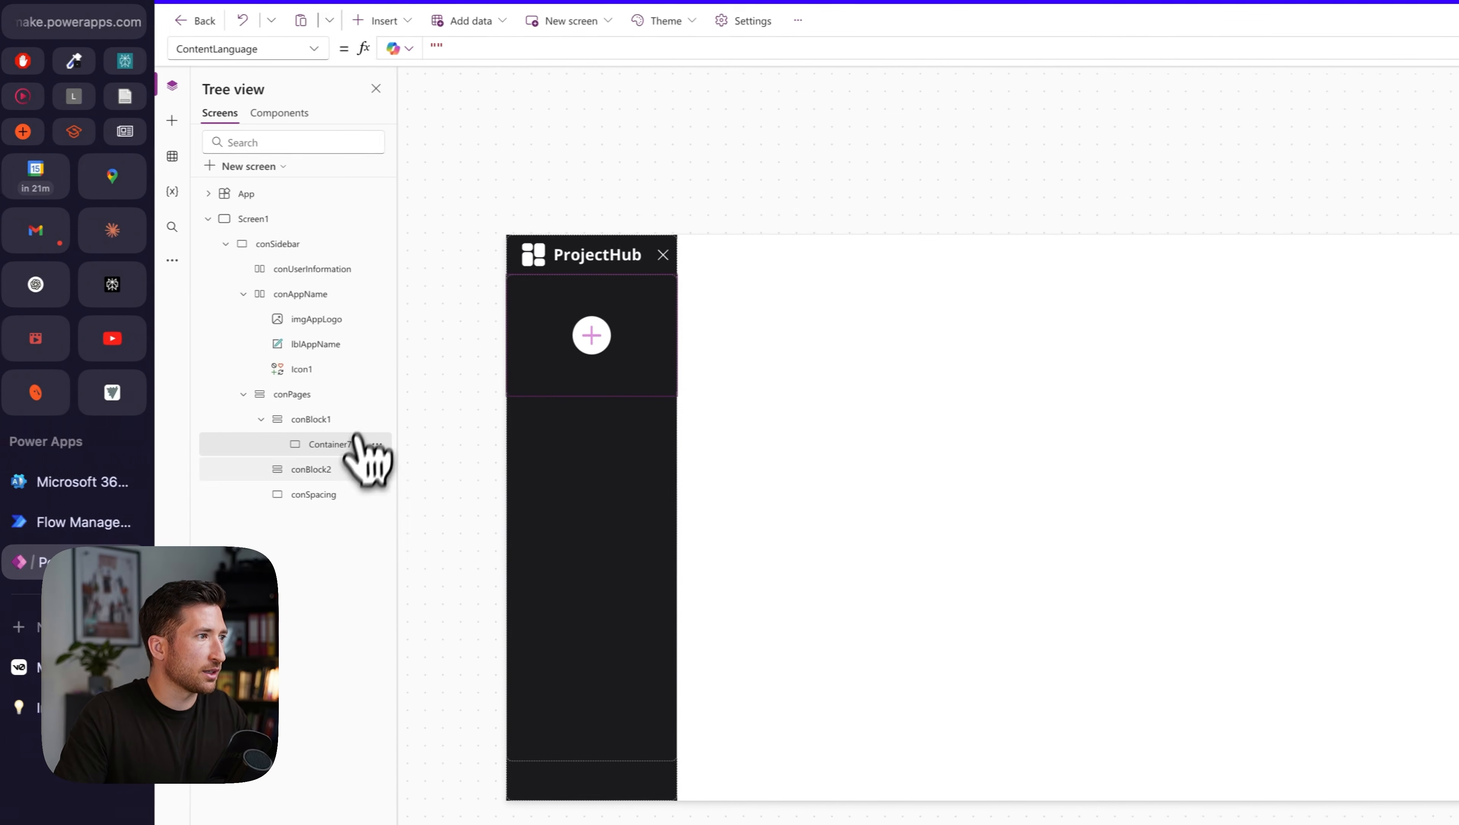
{"action": "left_click", "coordinate": [278, 628]}
{"action": "type", "text": "Parent.Width"}
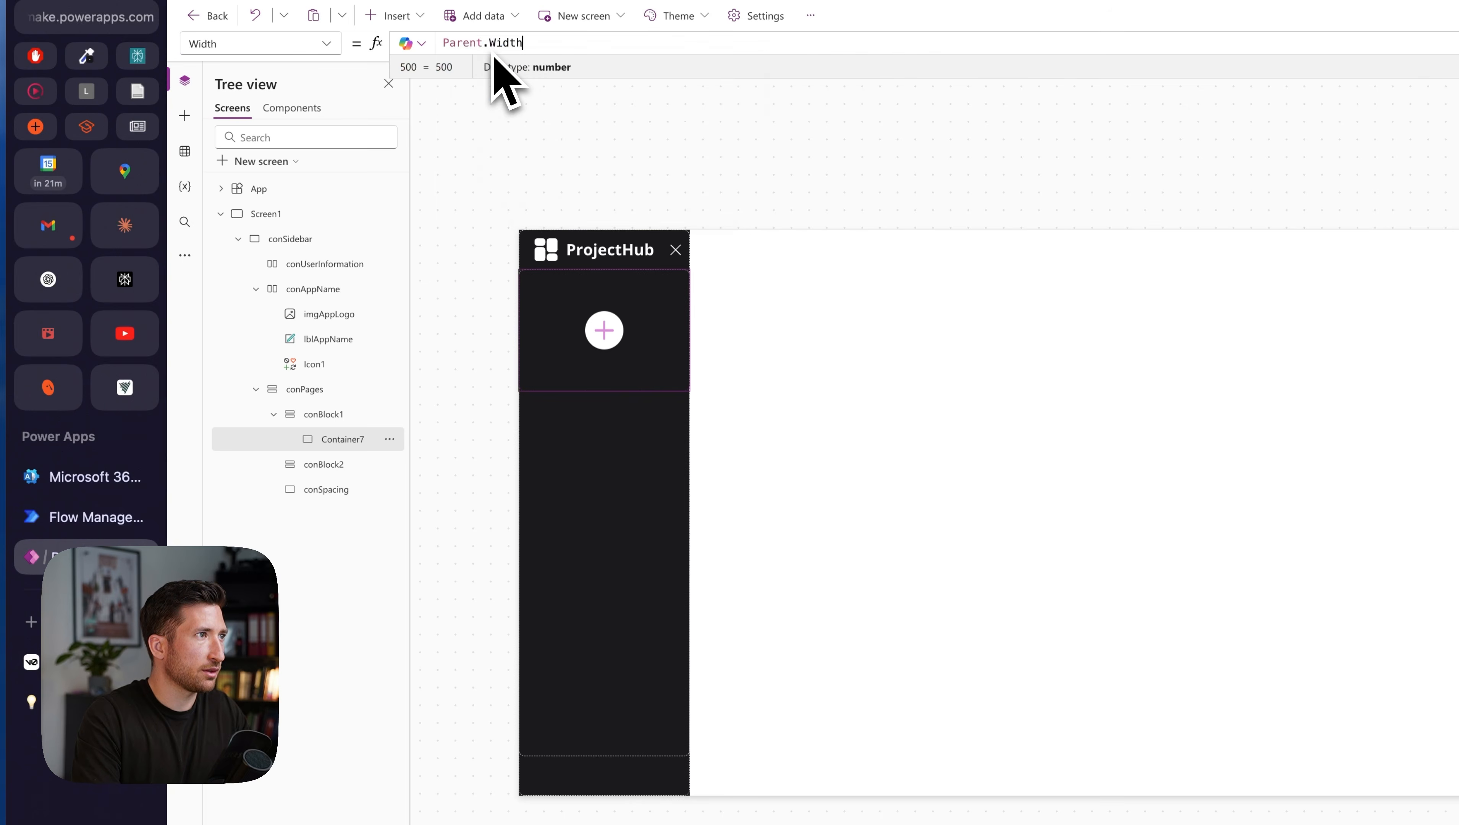
- Rename the container in conBlock1 as conBlockContent and paste three copies of it into conBlock1
{"action": "double_click", "coordinate": [349, 438]}
{"action": "type", "text": "conBlock"}
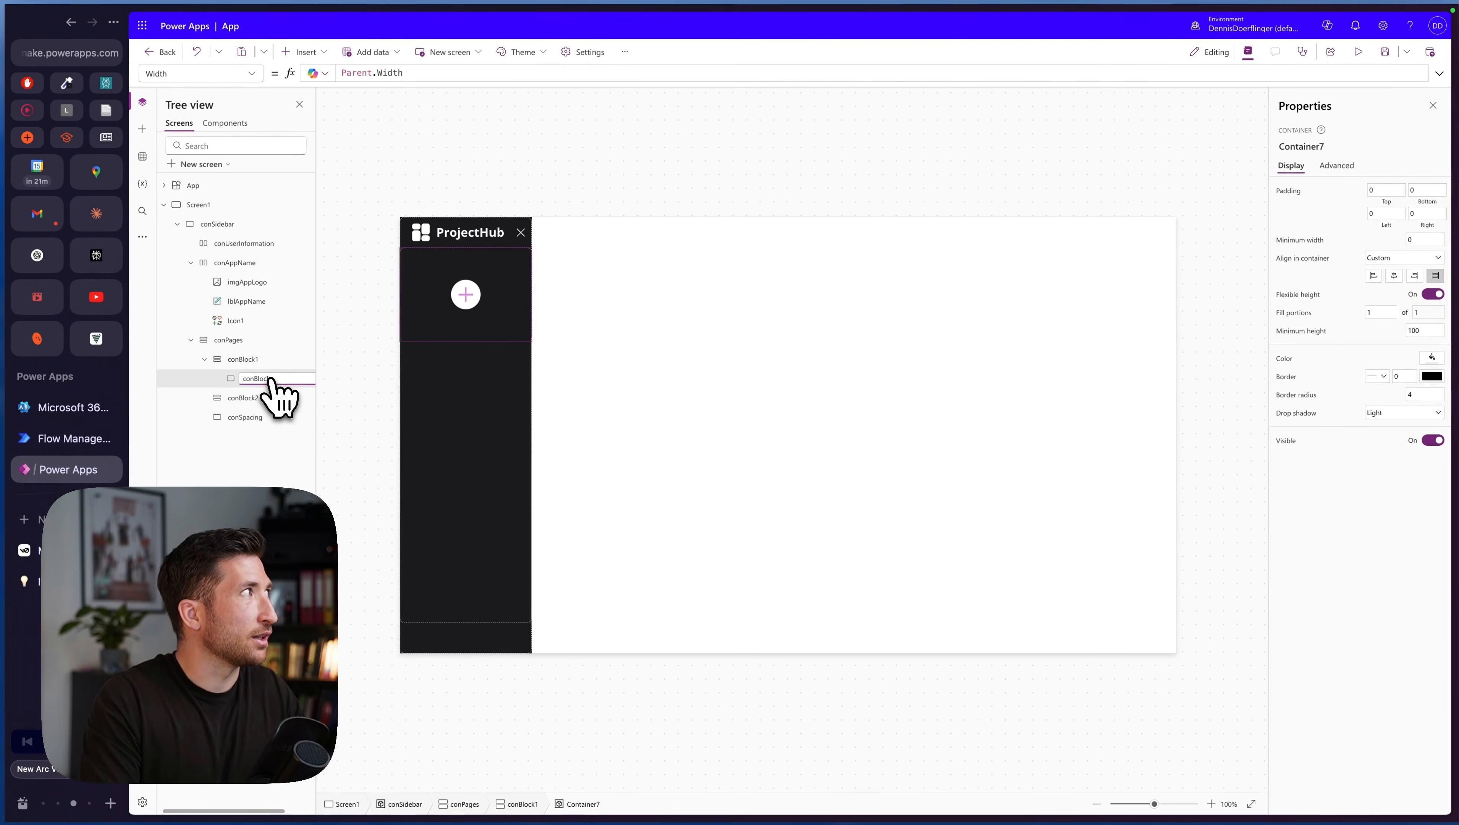
{"action": "key", "text": "Return"}
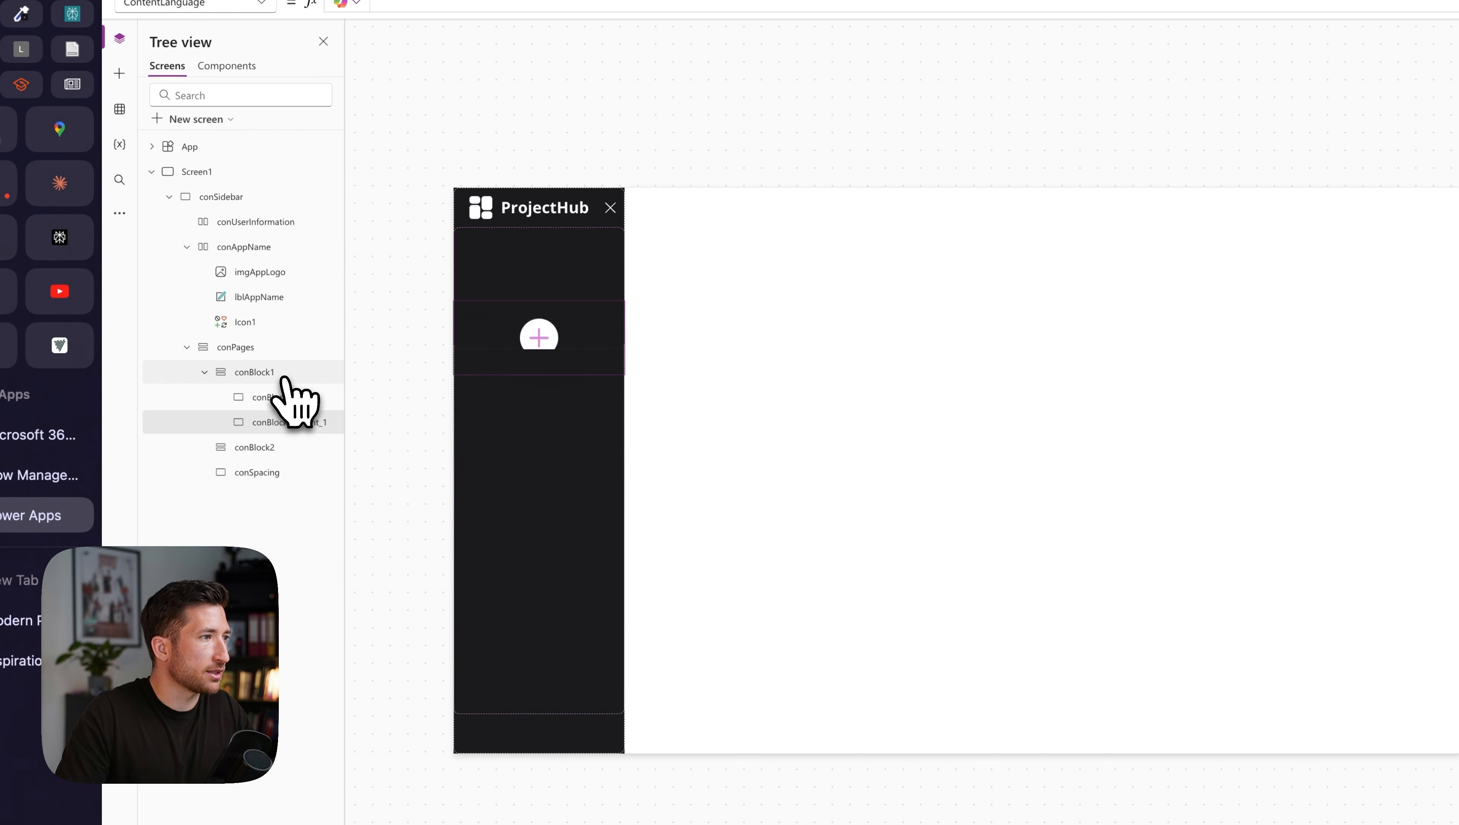
{"action": "key", "text": "ctrl+v"}
{"action": "key", "text": "ctrl+v"}
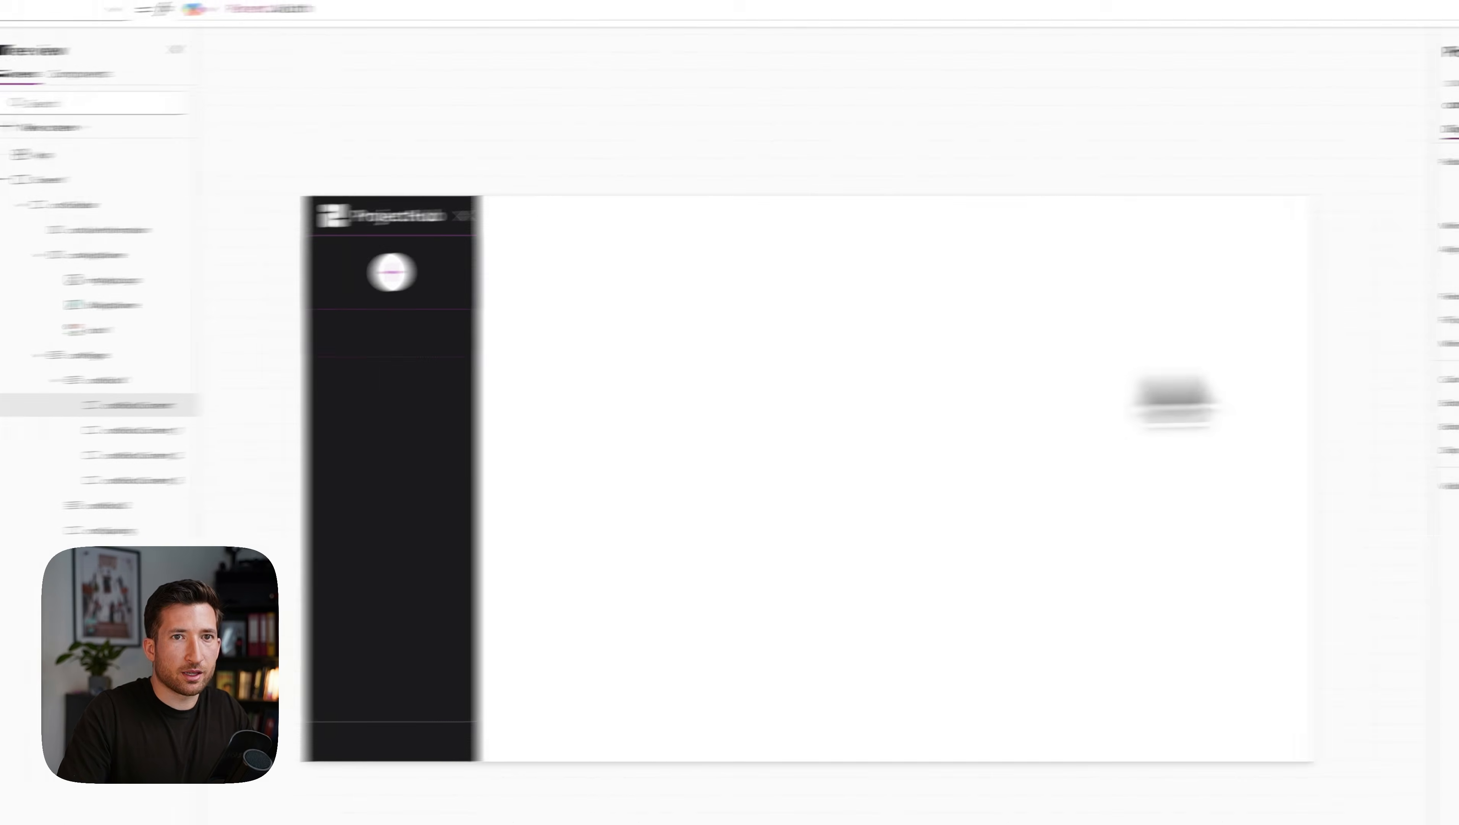
- Set the minimum height of conBlockContent and its three copies to 0
{"action": "left_click", "coordinate": [1404, 357]}
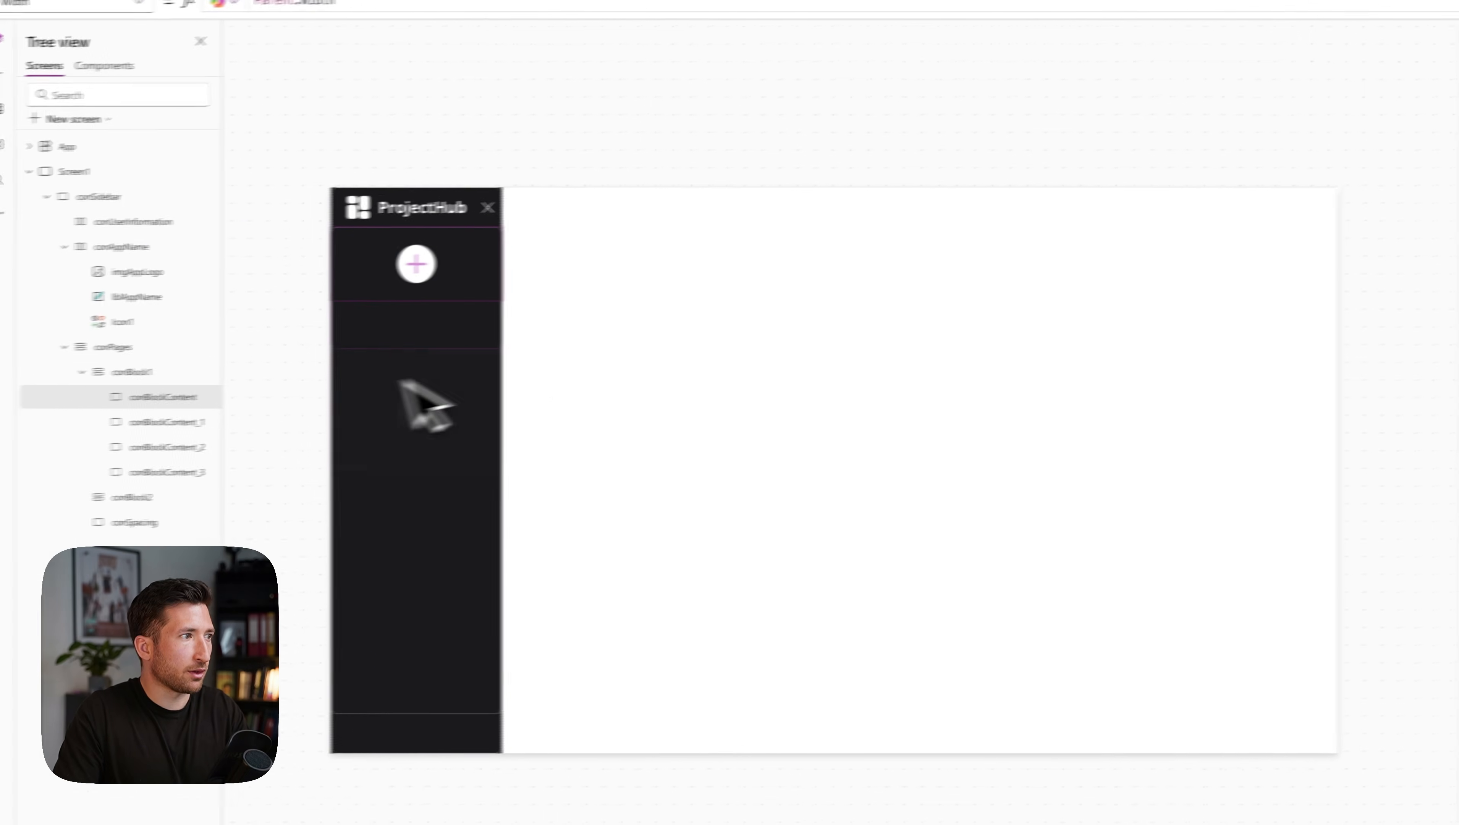
{"action": "left_click", "coordinate": [243, 419]}
{"action": "left_click", "coordinate": [1394, 357]}
{"action": "type", "text": "0"}
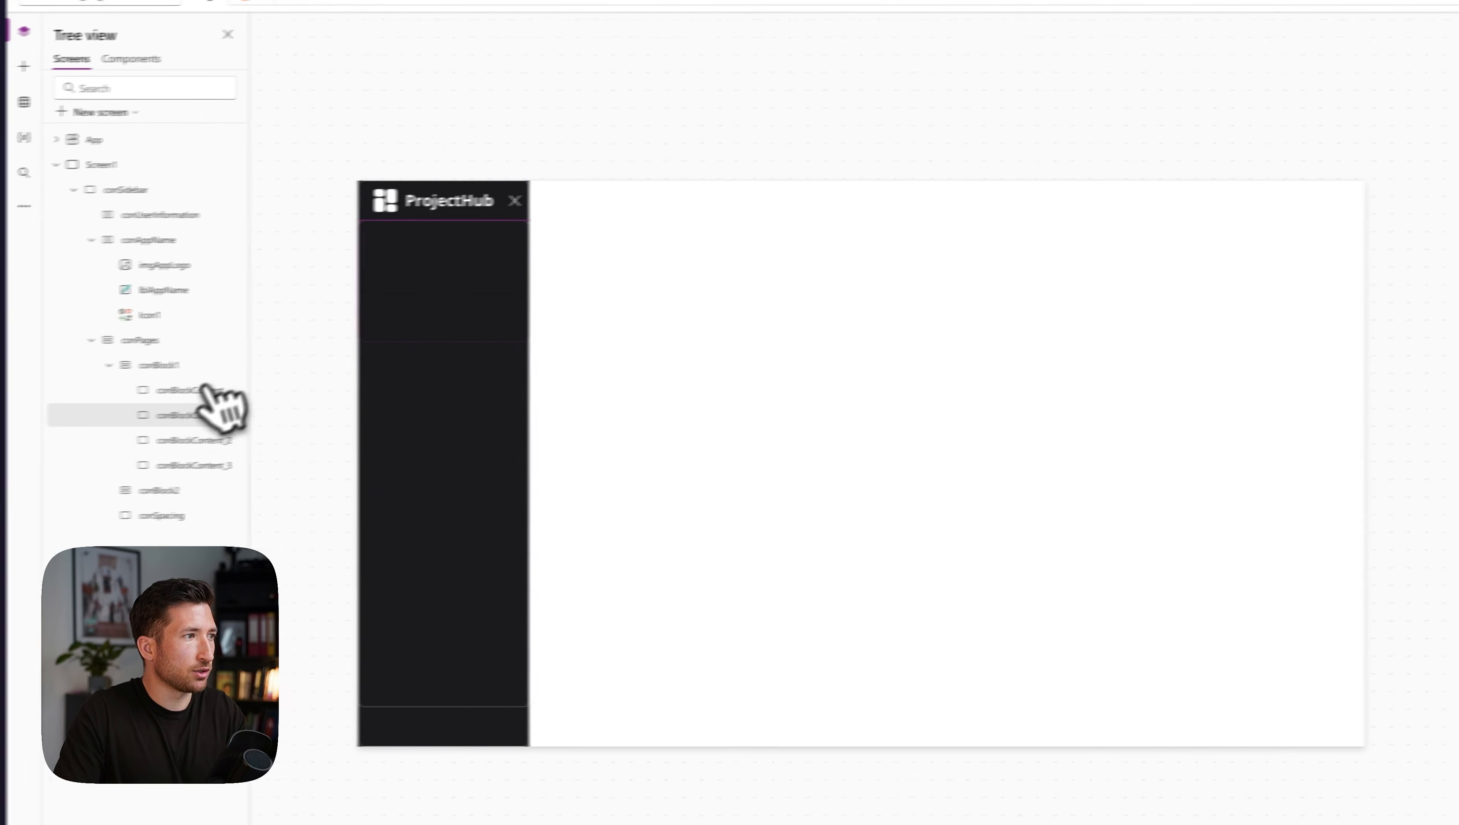
{"action": "left_click", "coordinate": [221, 411]}
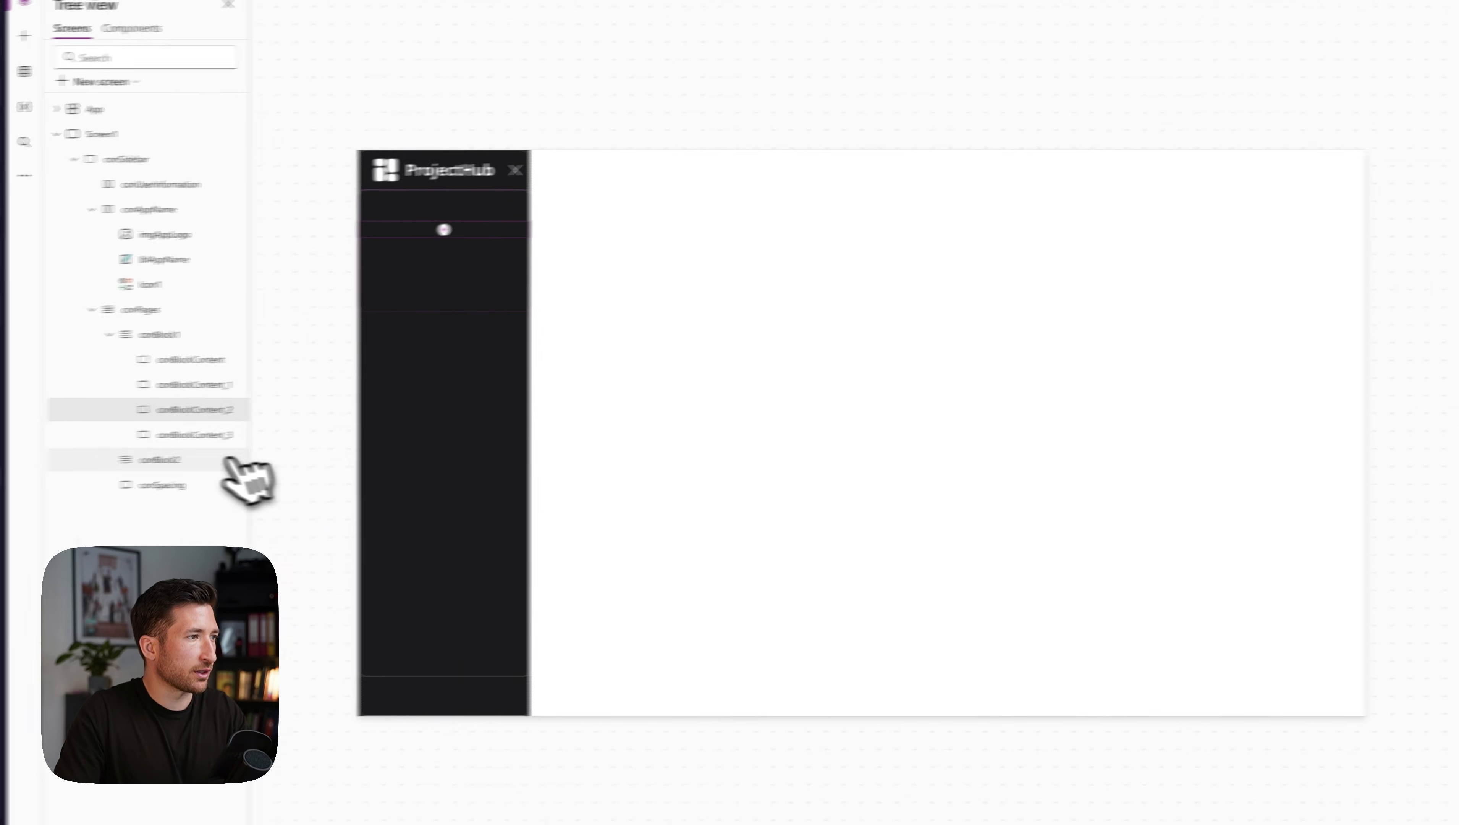
{"action": "left_click", "coordinate": [224, 455]}
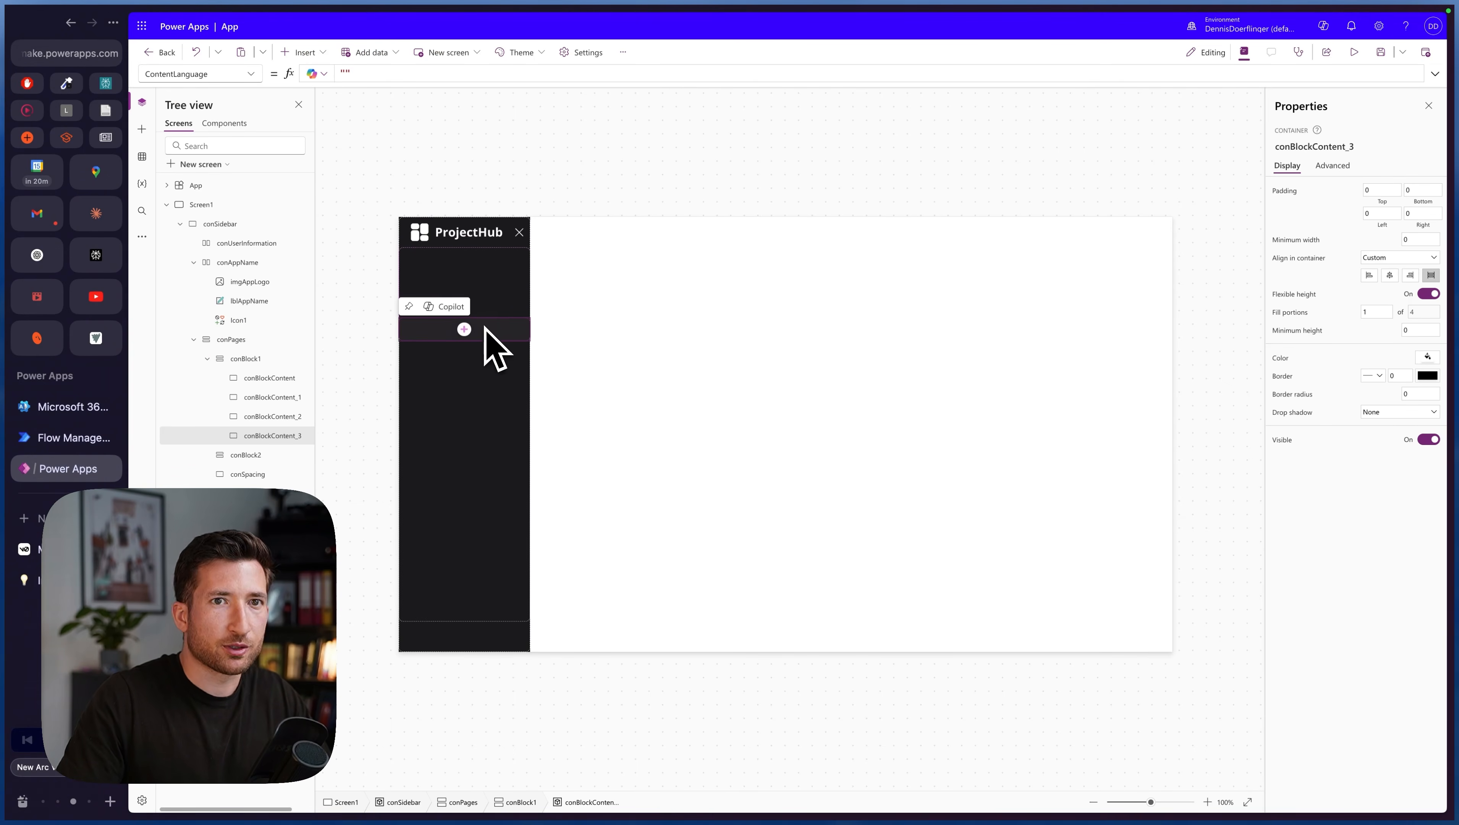
- Insert a text label into conBlockContent and set its Text to "Main"
{"action": "left_click", "coordinate": [462, 282]}
{"action": "left_click", "coordinate": [305, 52]}
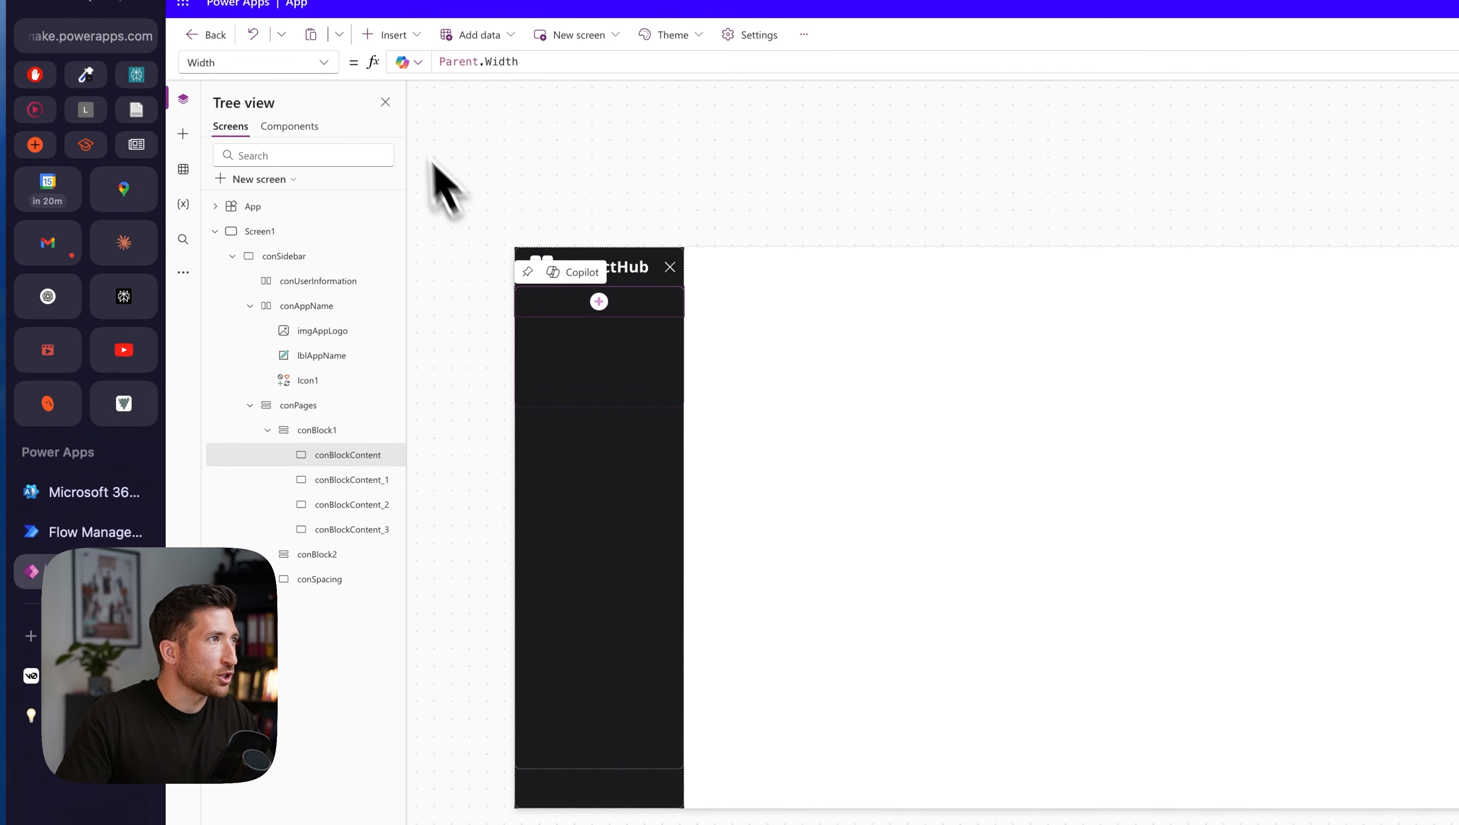
{"action": "left_click", "coordinate": [405, 118]}
{"action": "left_click", "coordinate": [458, 62]}
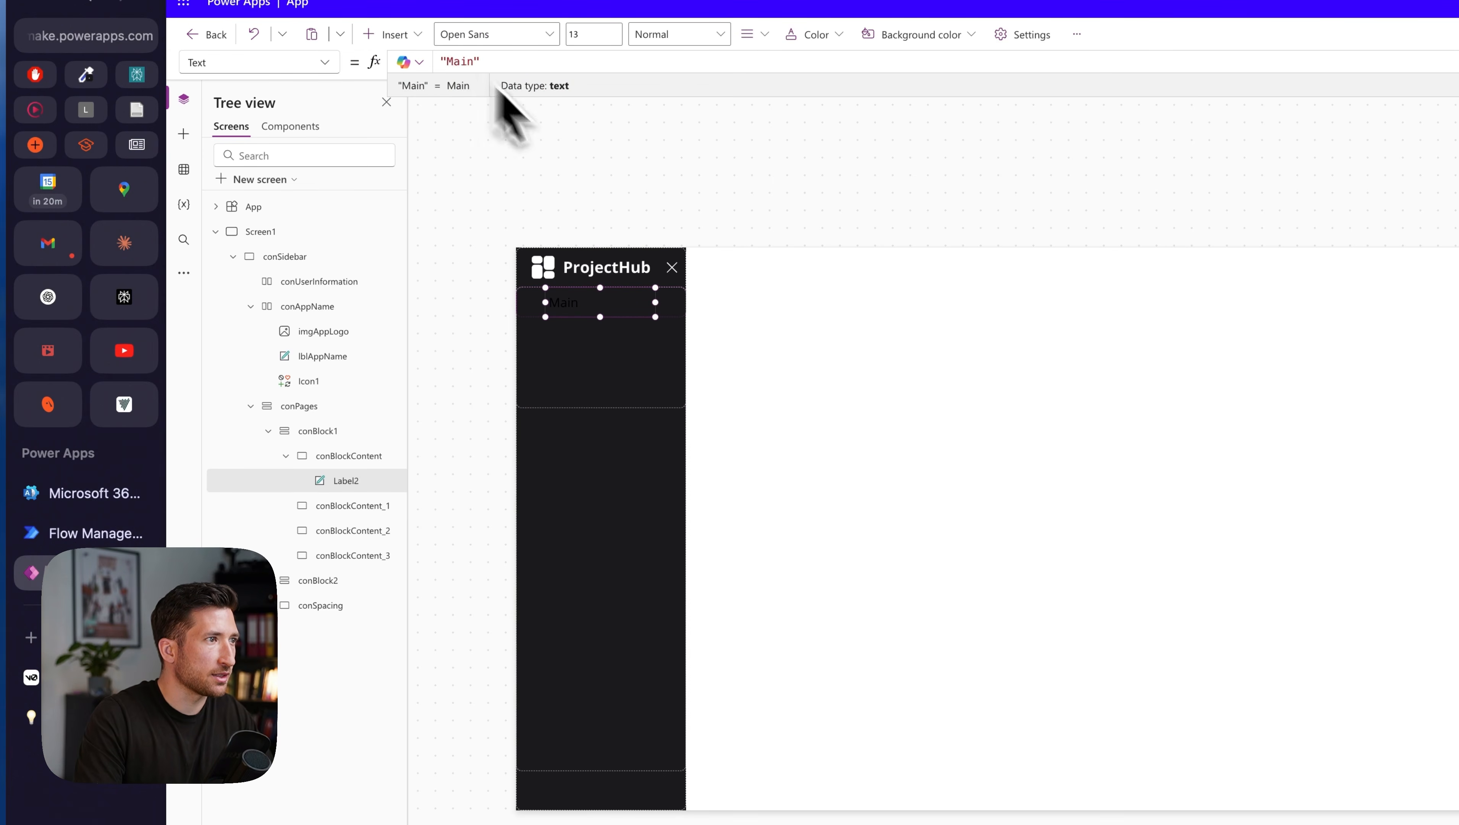
- Set the Main label's Width formula to Parent.Width and its X and Y position to 0
{"action": "left_click_drag", "start_coordinate": [617, 308], "coordinate": [604, 310]}
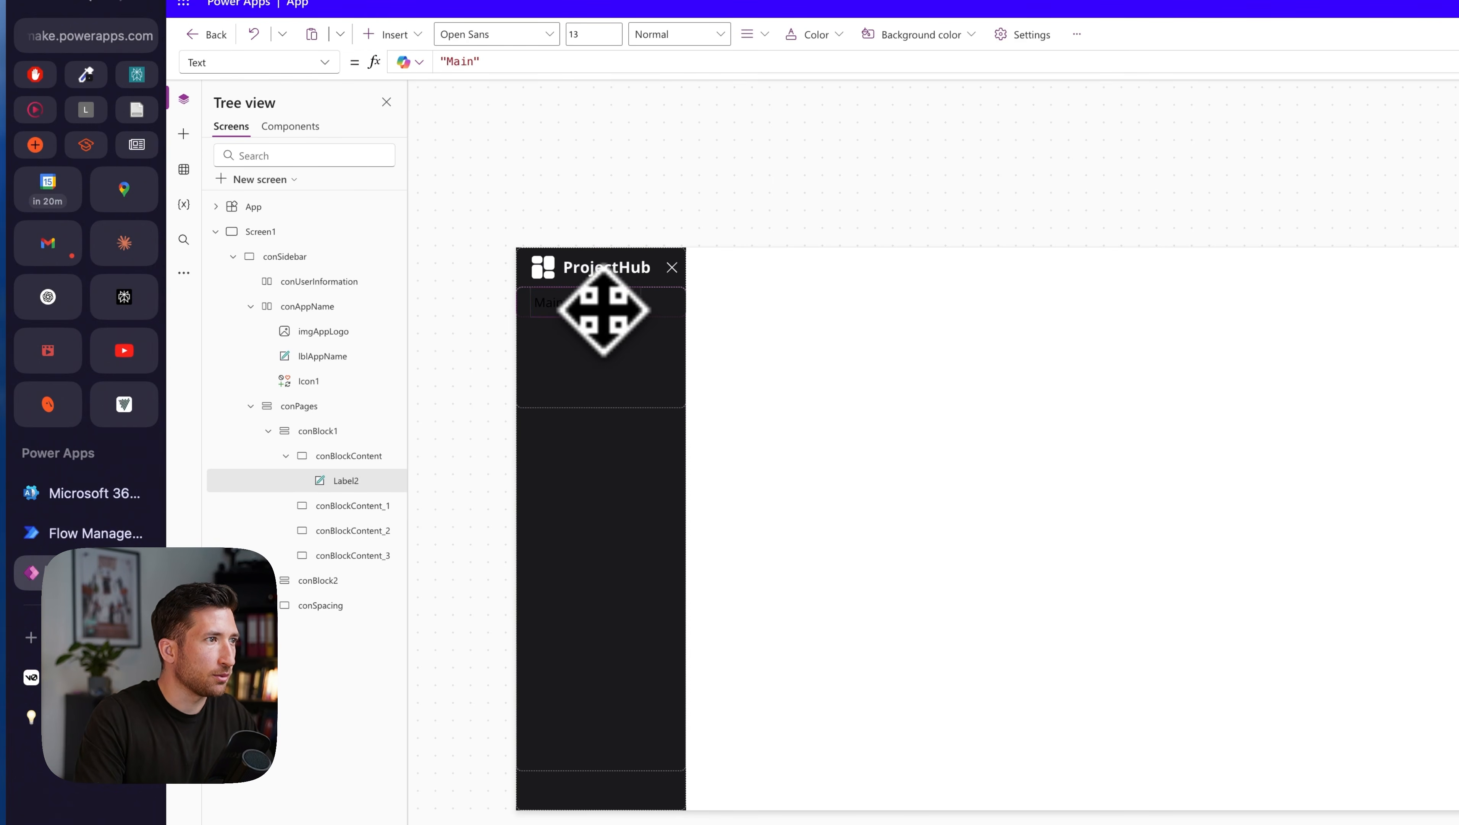
{"action": "left_click", "coordinate": [324, 62]}
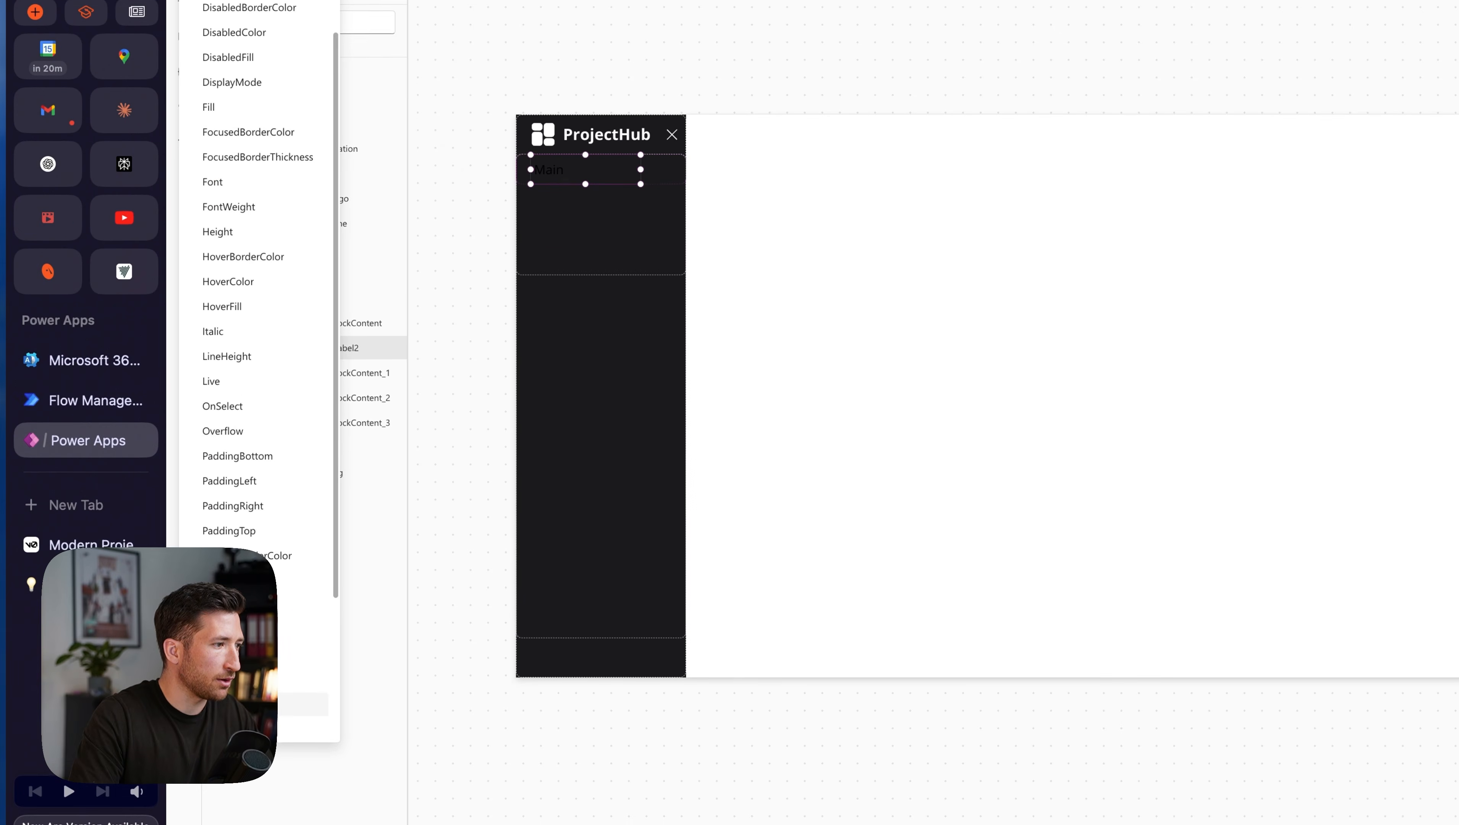
{"action": "left_click", "coordinate": [254, 650]}
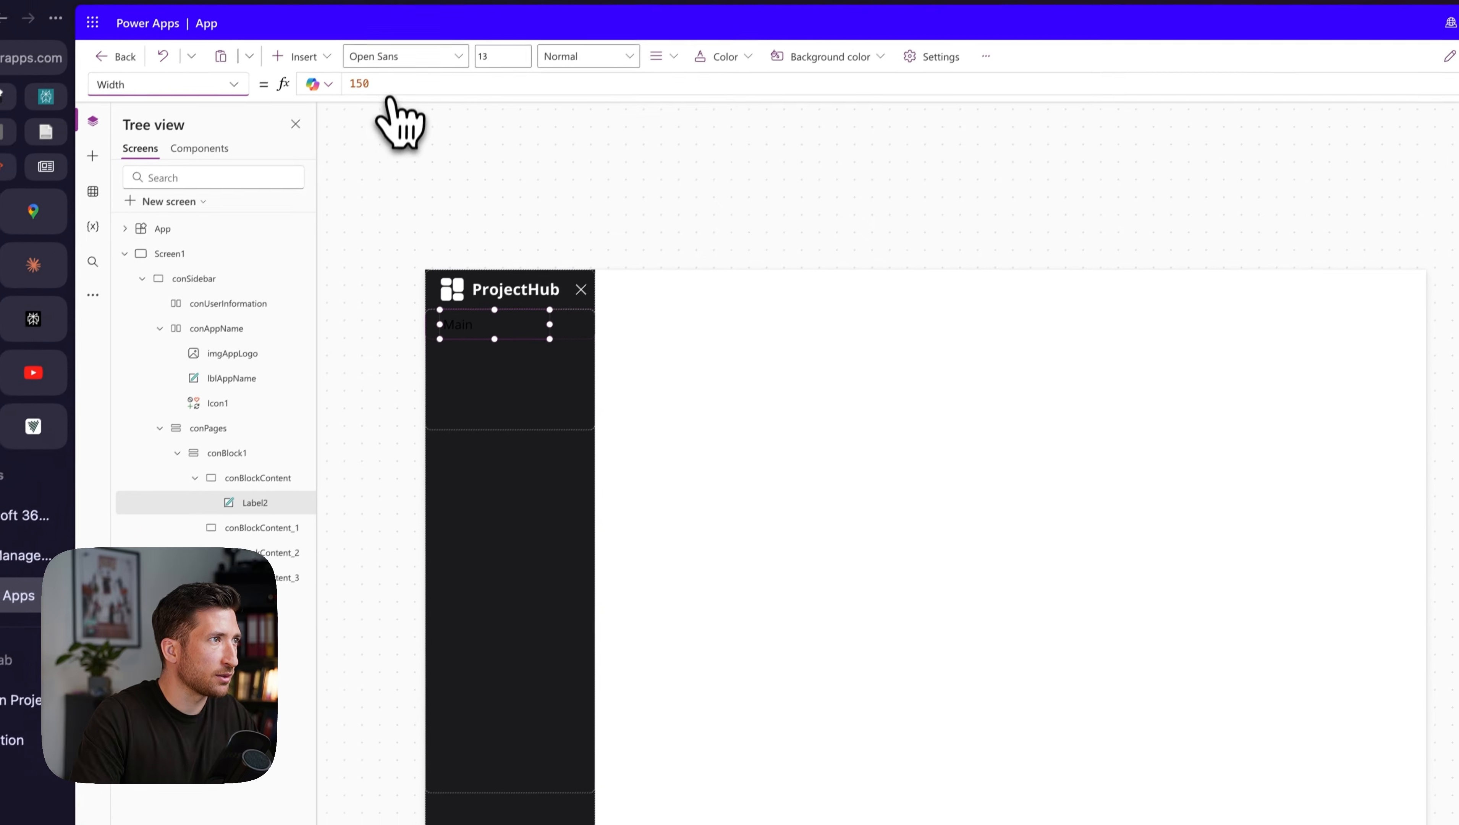
{"action": "double_click", "coordinate": [391, 98]}
{"action": "type", "text": "Parent.Width"}
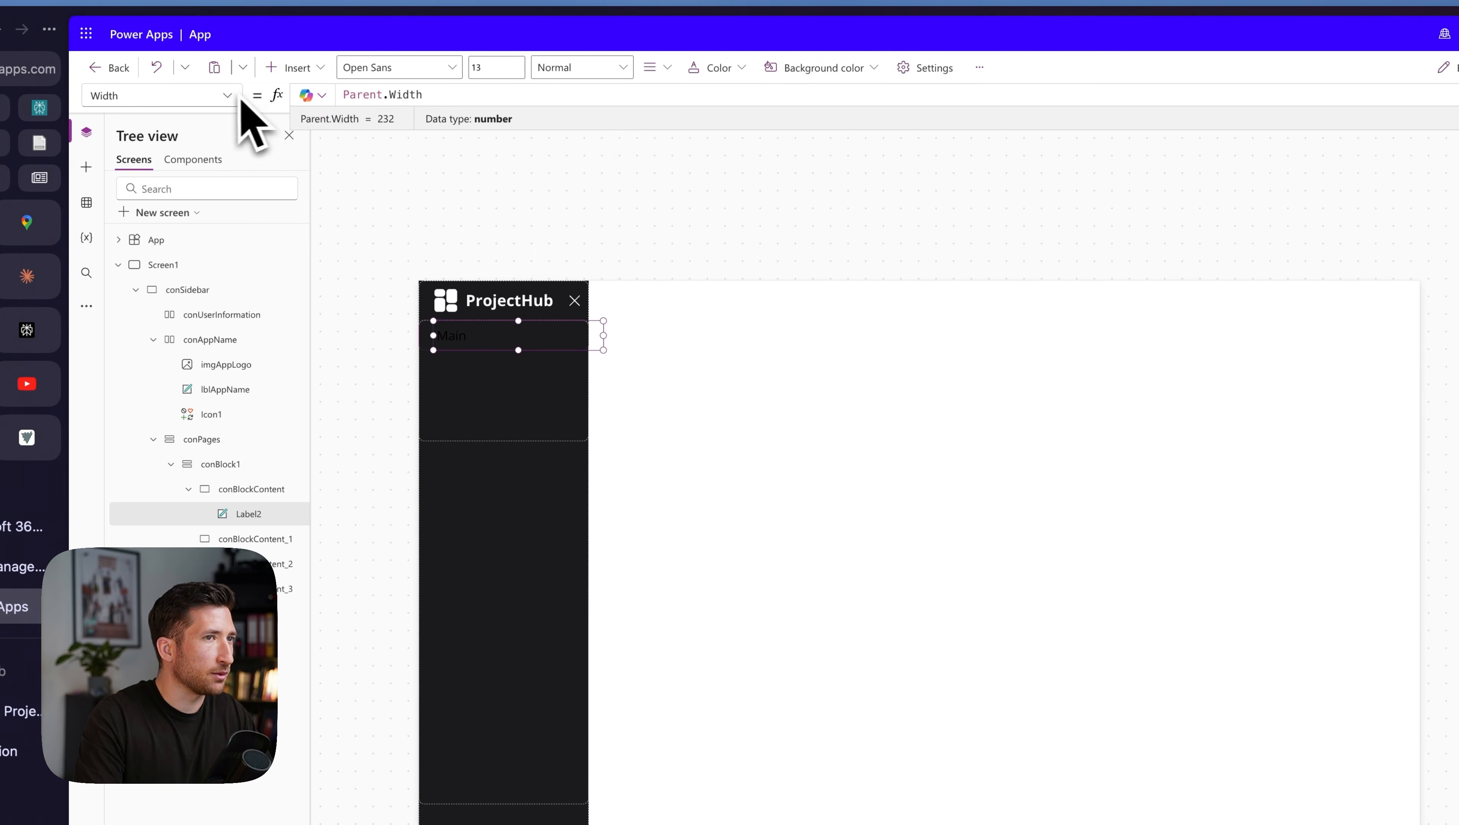
{"action": "left_click", "coordinate": [1360, 464]}
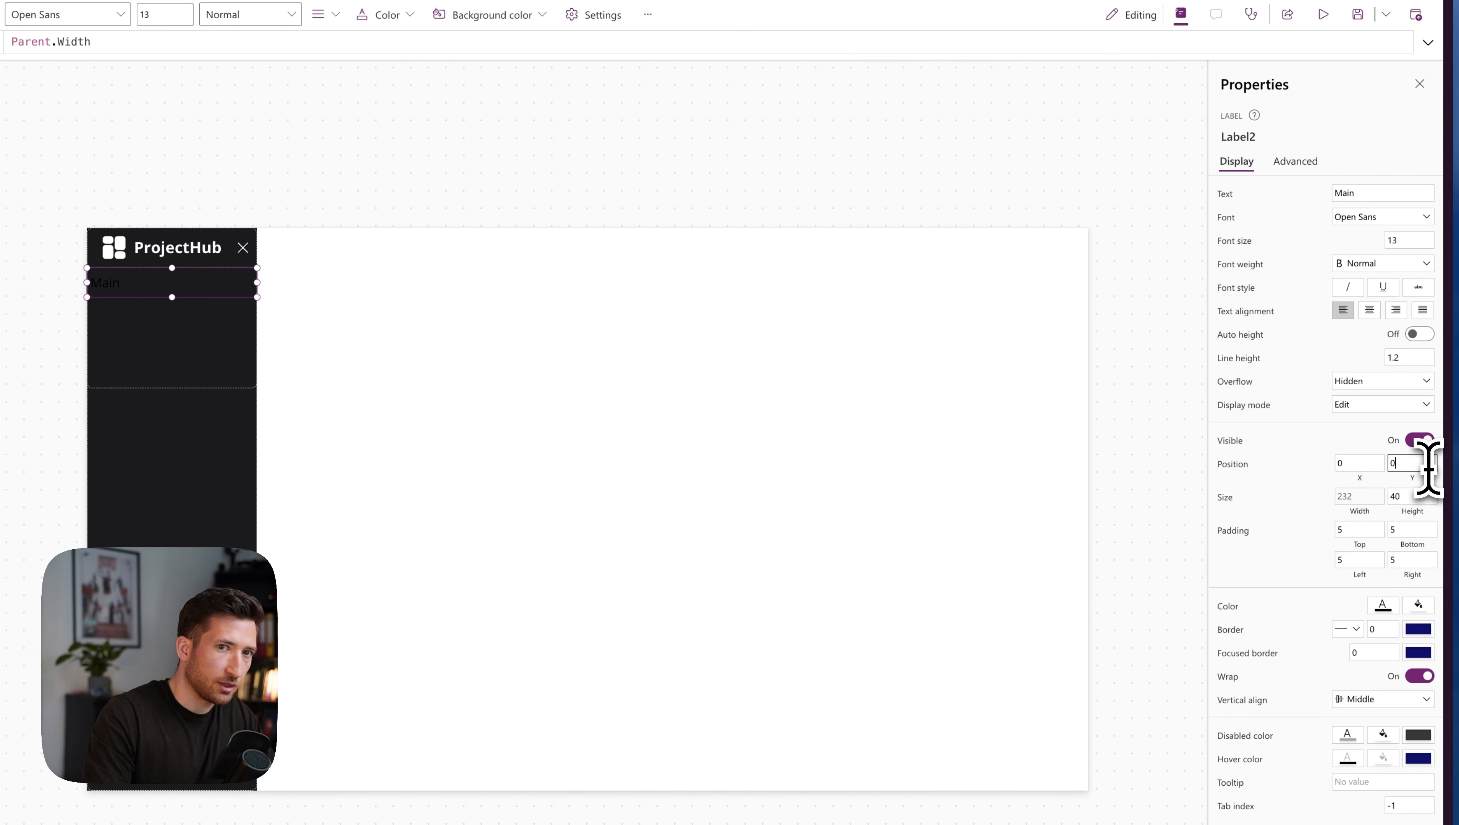
- Set the Main label's Height formula to Parent.Height and color its text white
{"action": "left_click", "coordinate": [1412, 511]}
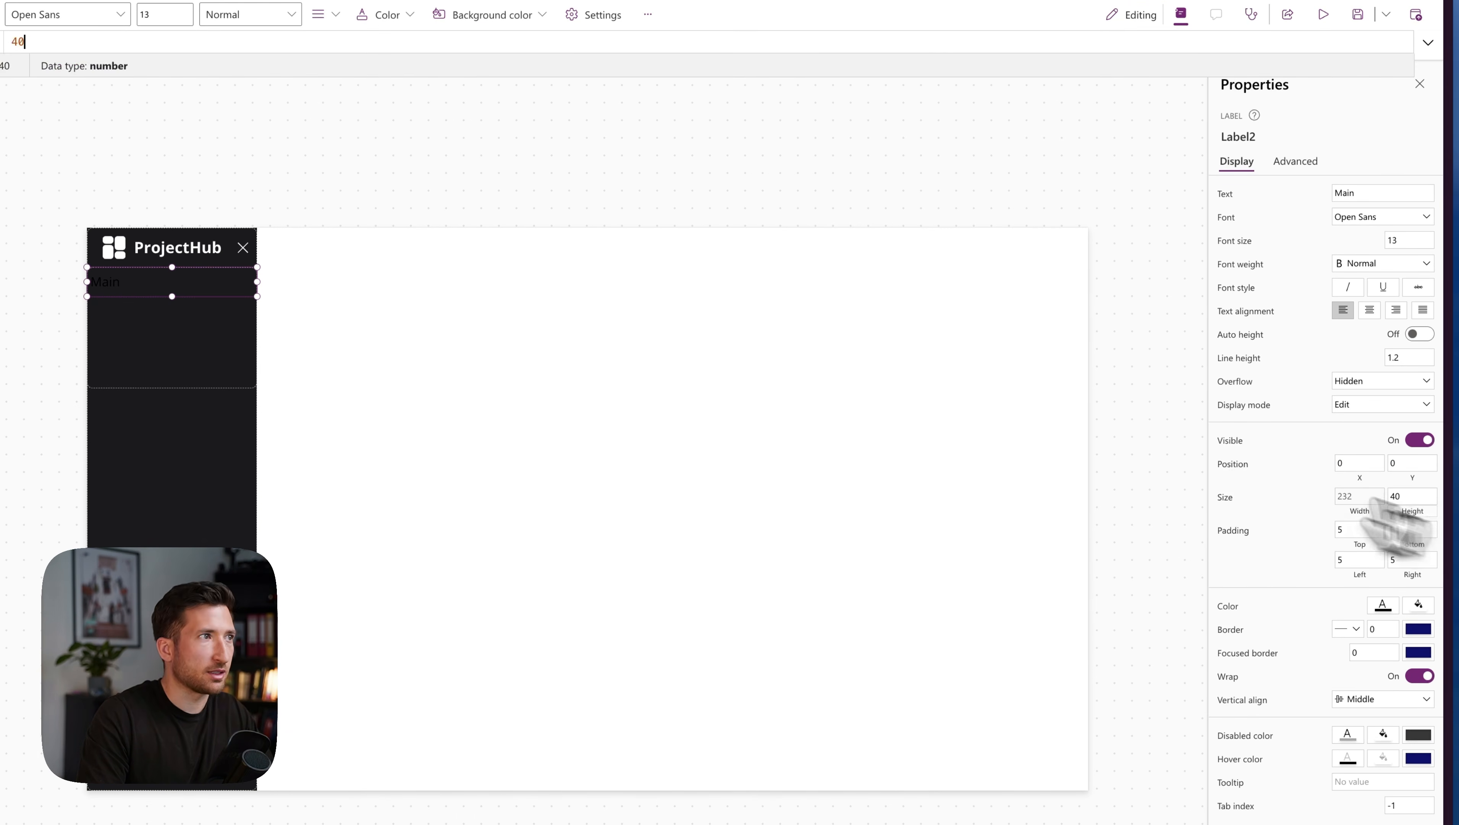
{"action": "double_click", "coordinate": [26, 41]}
{"action": "type", "text": "Pa"}
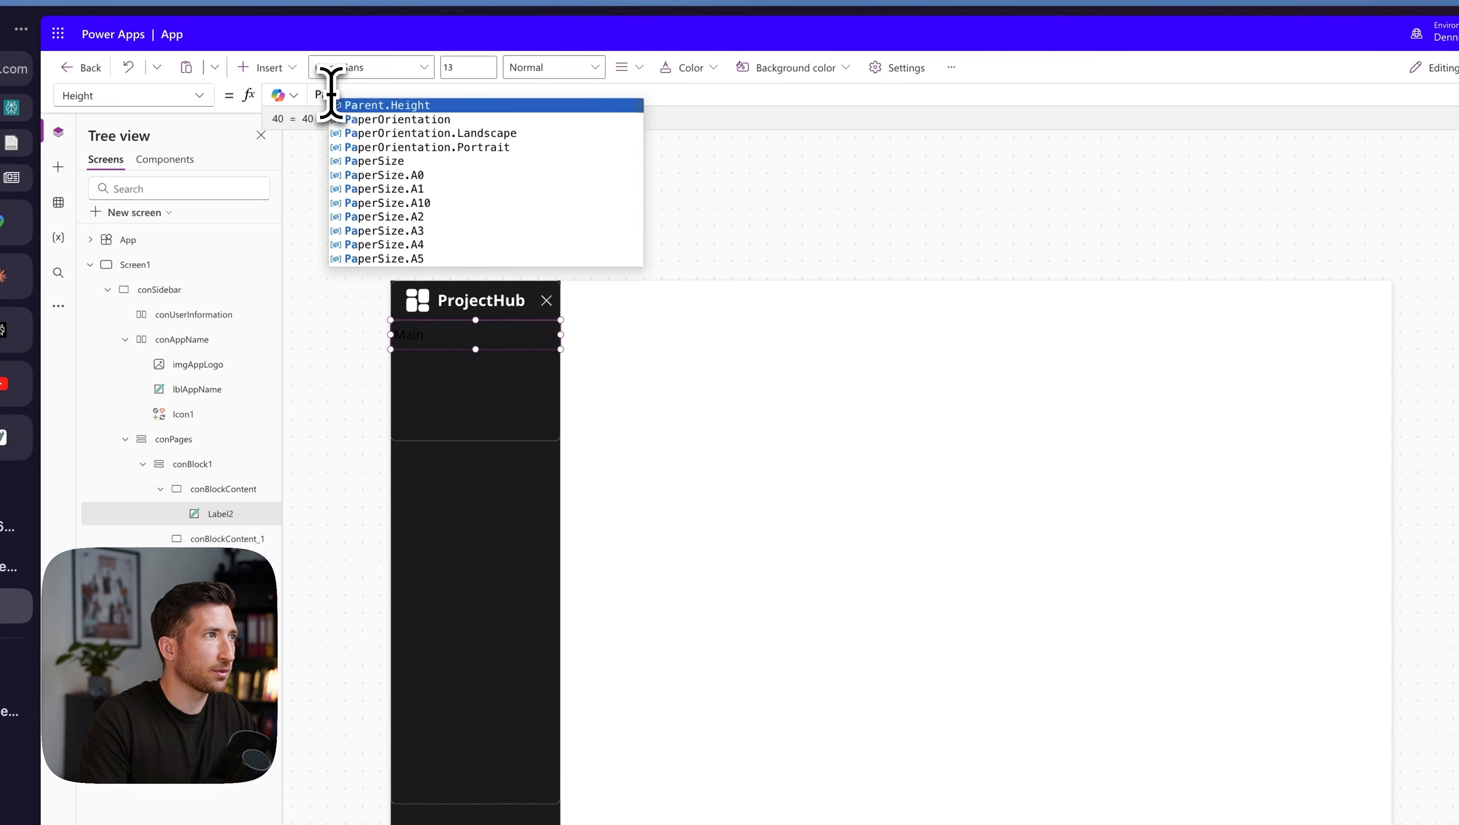
{"action": "key", "text": "Tab"}
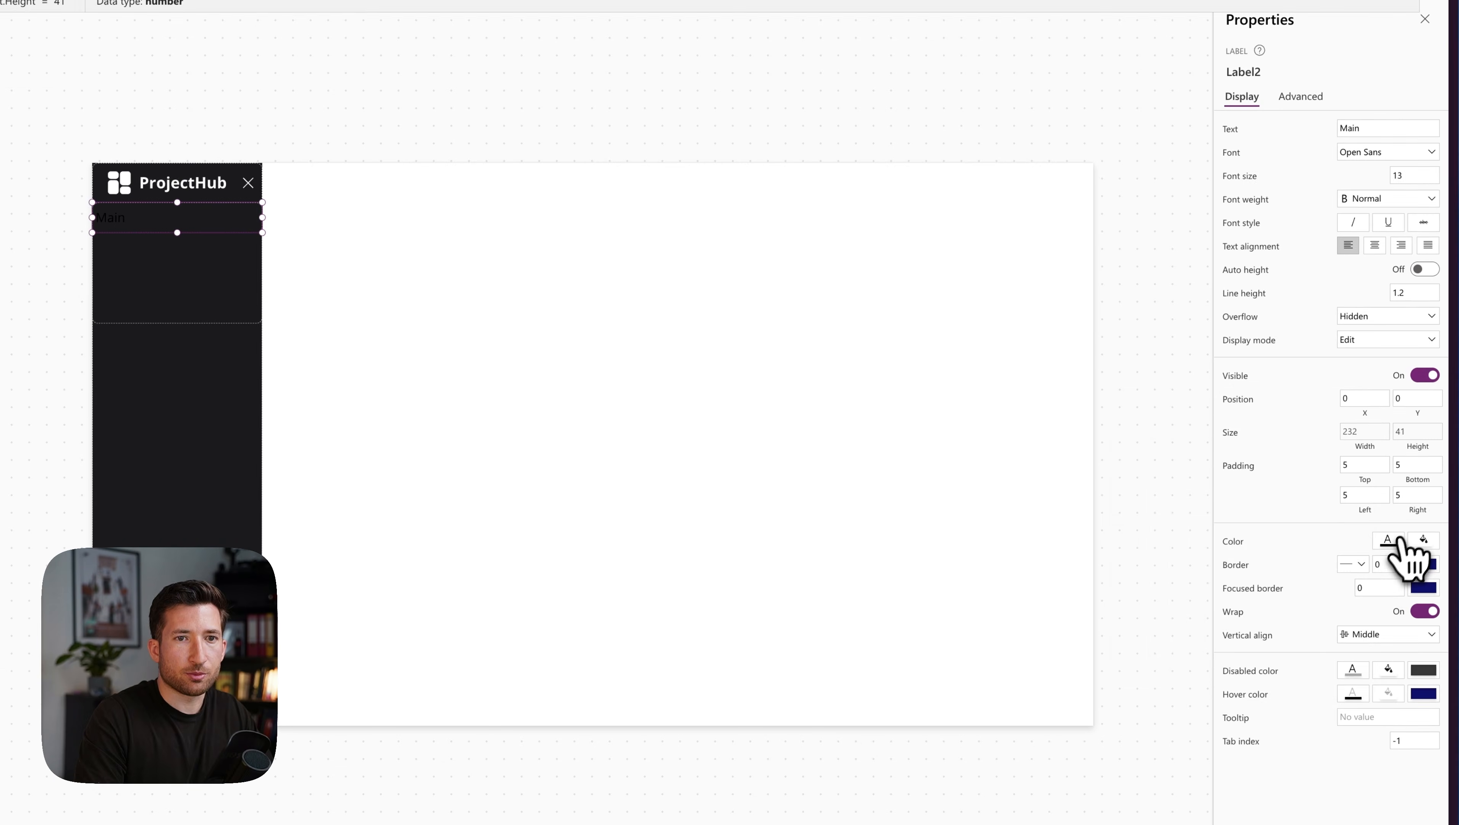
{"action": "left_click", "coordinate": [1386, 540]}
{"action": "left_click", "coordinate": [1139, 648]}
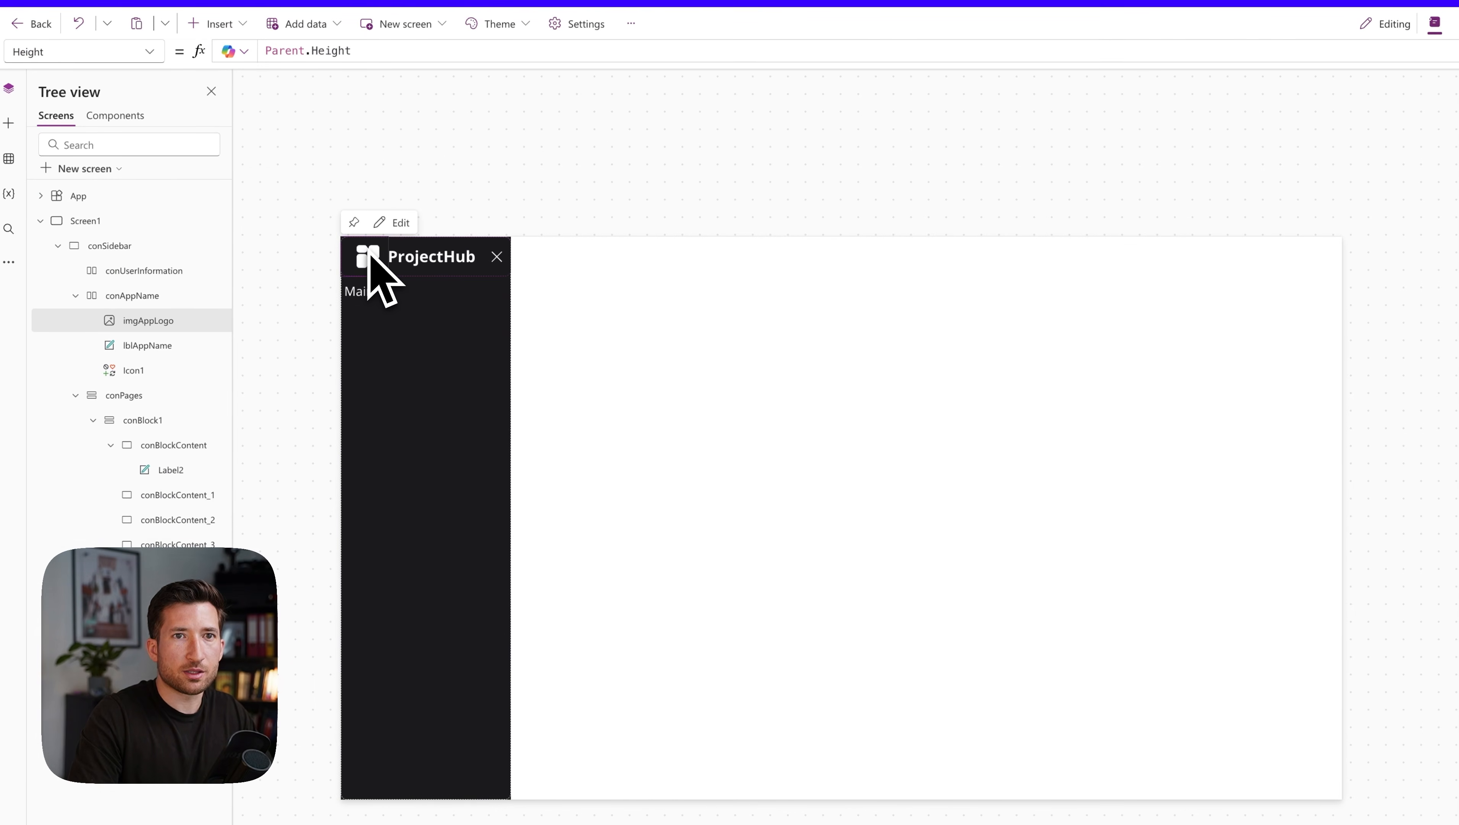
- Using the v0.dev design and the ChatGPT palette as reference, set the Main label's left padding to 20 and its Color formula to TextSecondary
{"action": "left_click", "coordinate": [370, 280]}
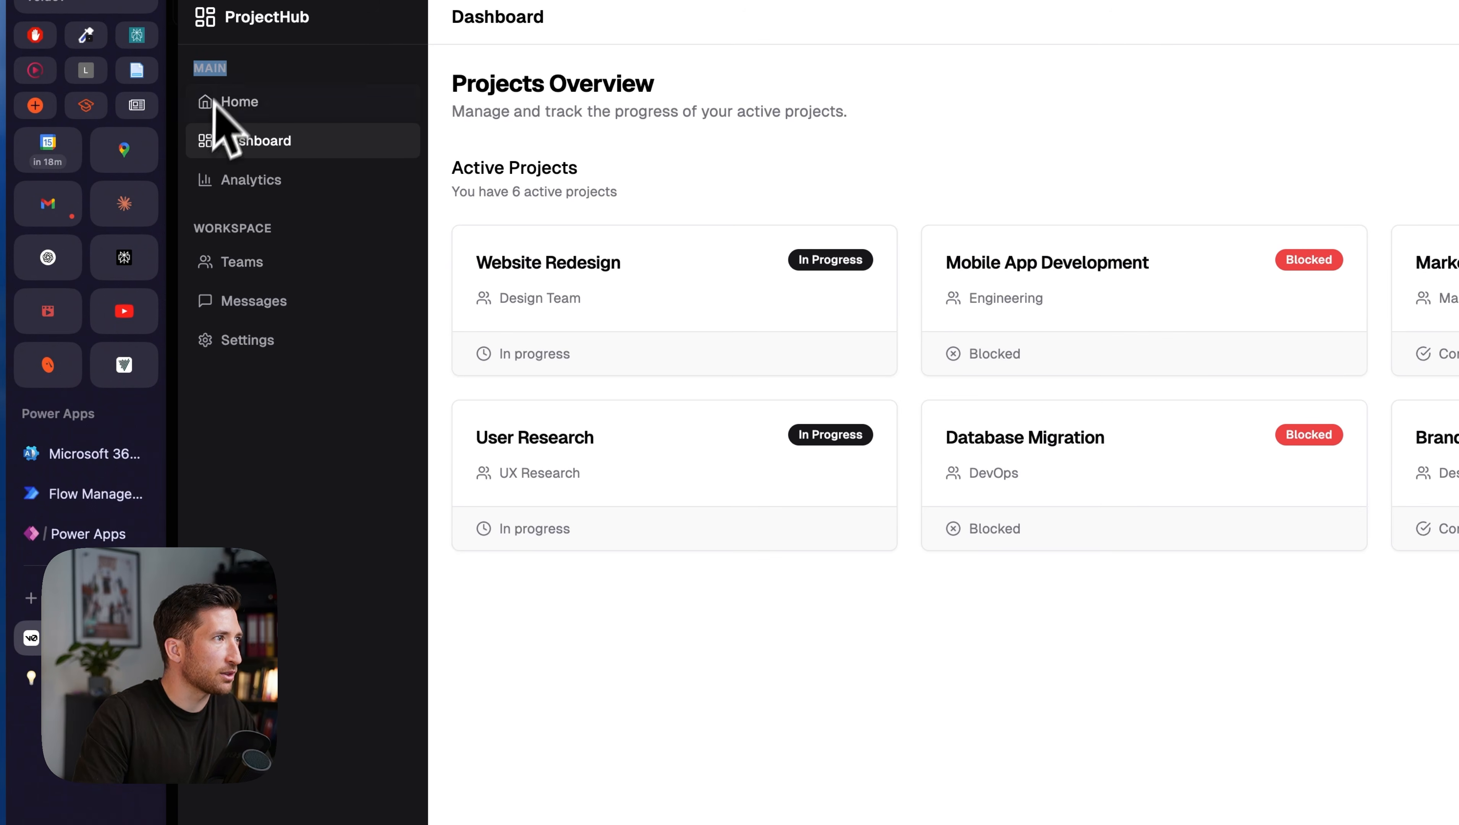
{"action": "left_click", "coordinate": [57, 273]}
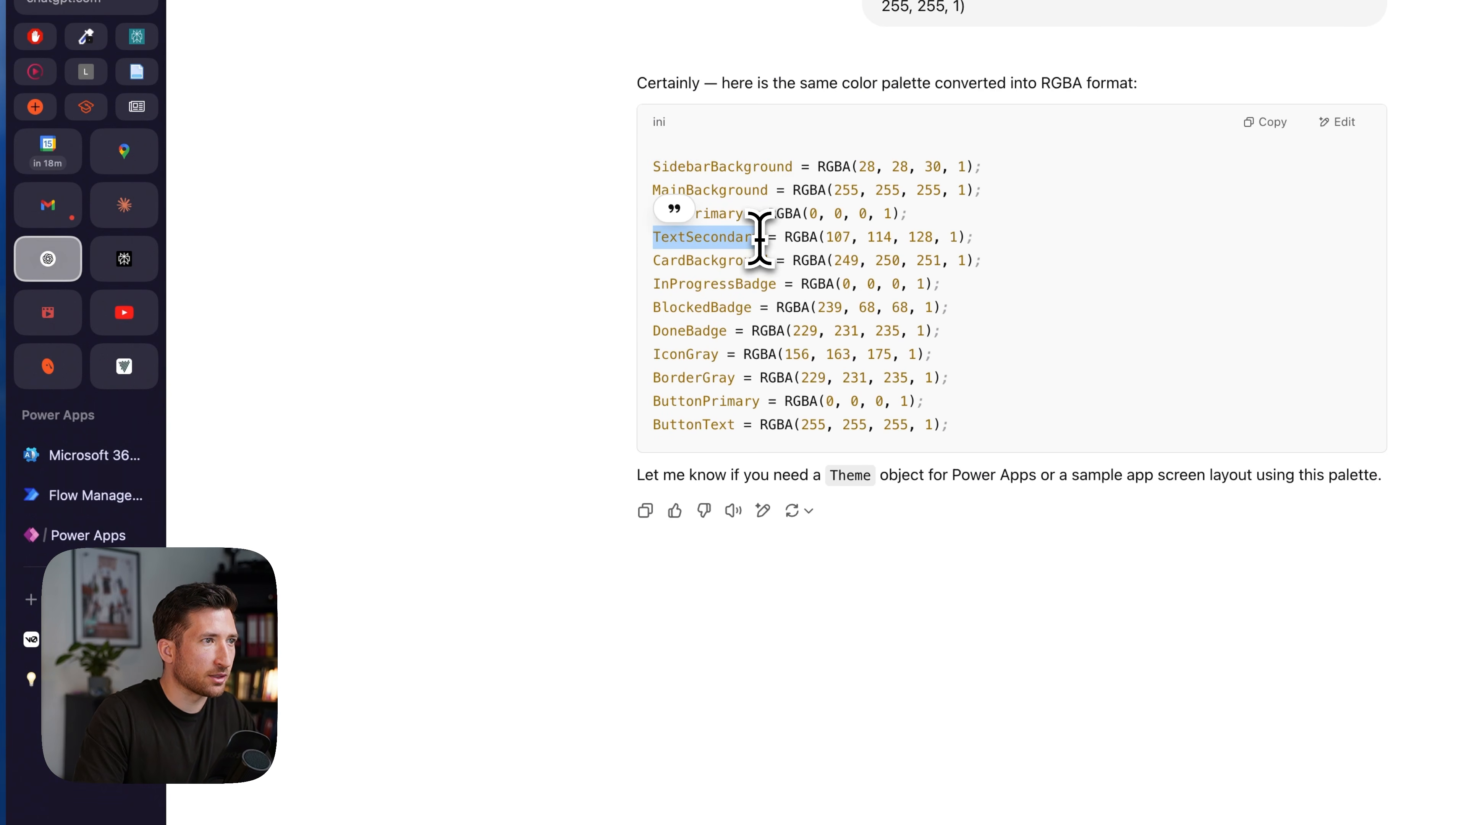
{"action": "left_click", "coordinate": [81, 529]}
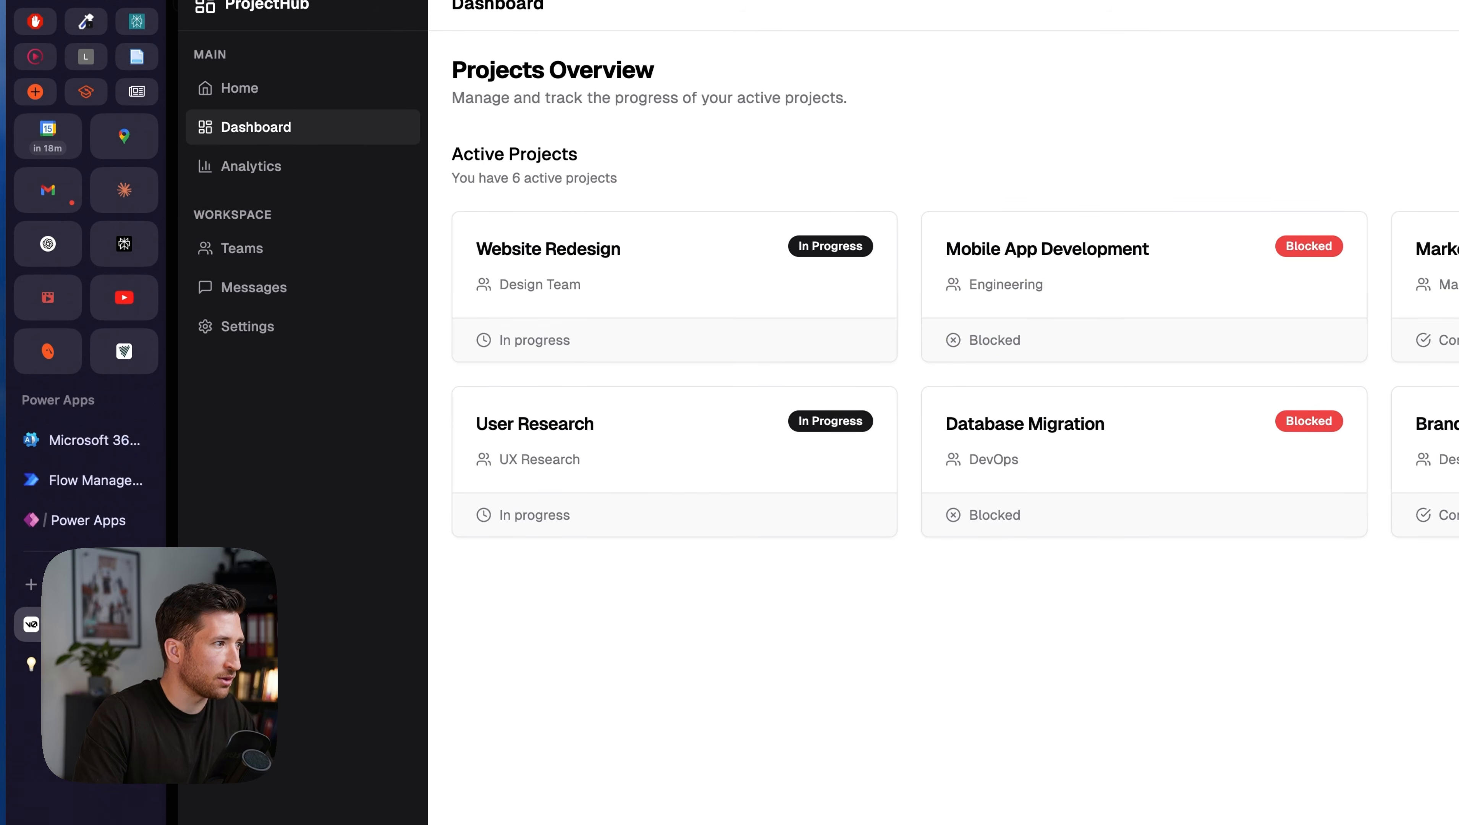
{"action": "key", "text": "Escape"}
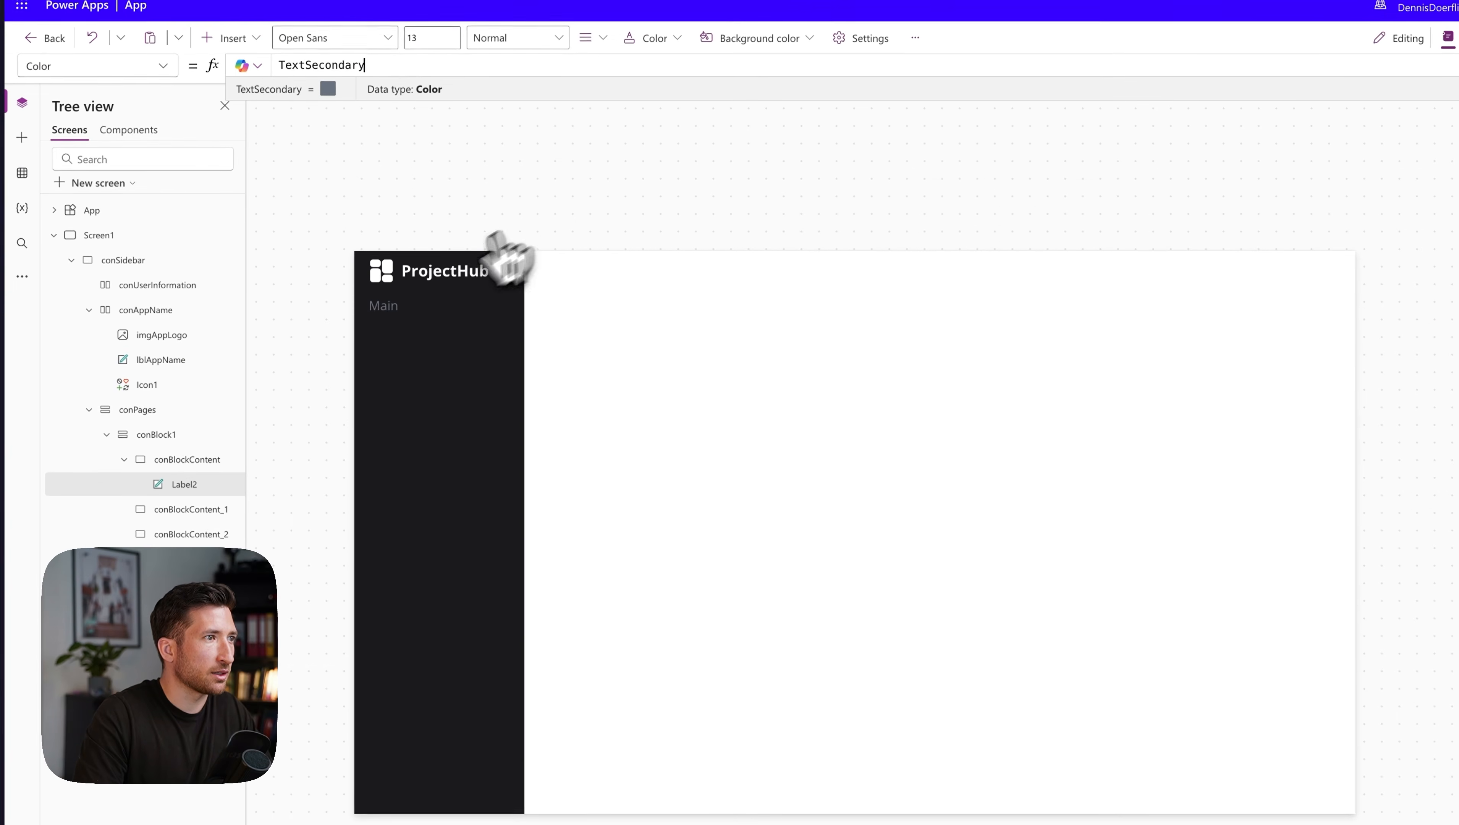
- Set the Main label's font weight to Semibold
{"action": "left_click", "coordinate": [475, 316]}
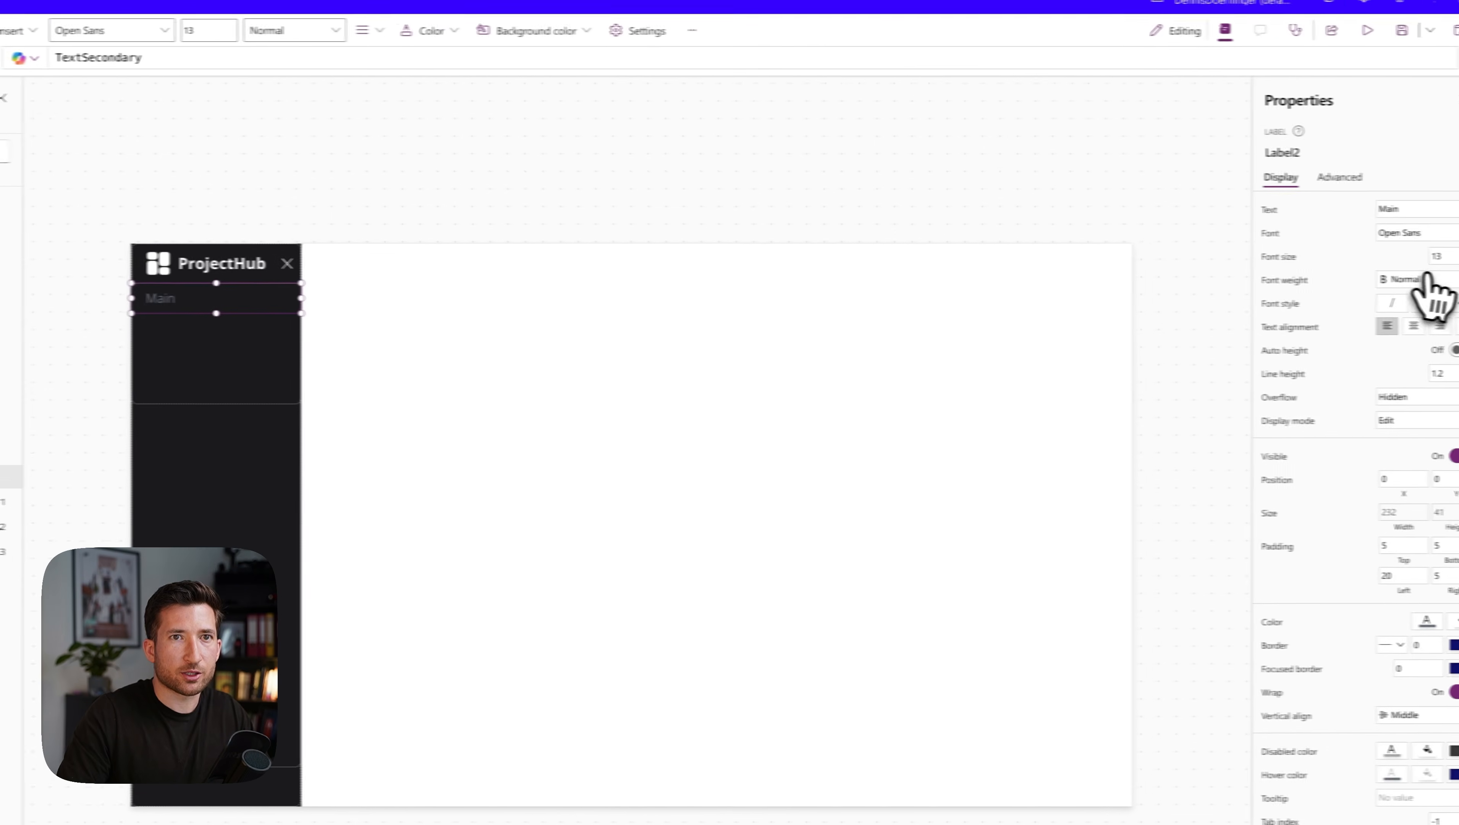
{"action": "left_click", "coordinate": [1424, 280]}
{"action": "left_click", "coordinate": [1441, 320]}
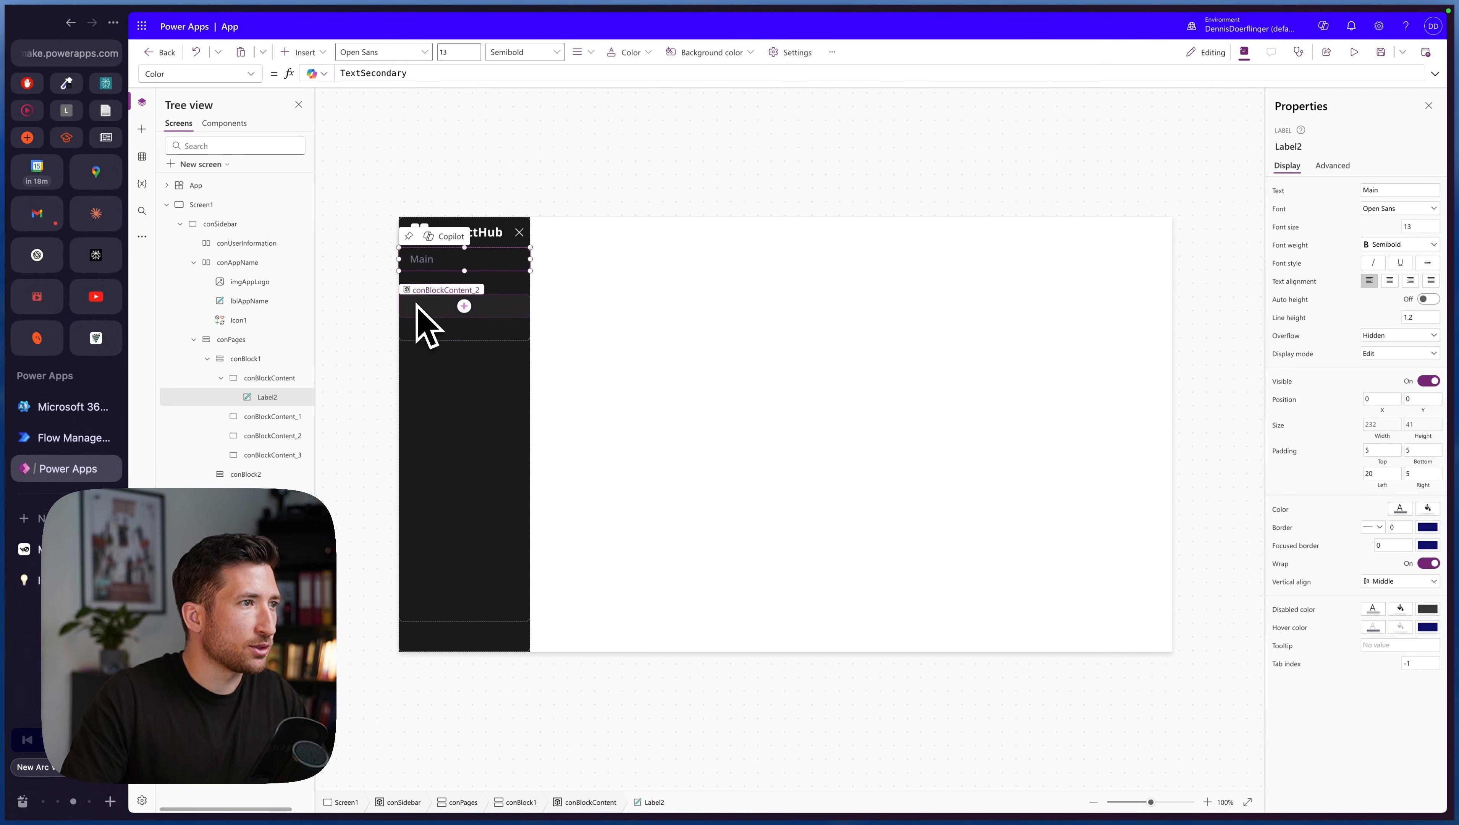
- Insert a horizontal container into conBlockContent_1 below the Main label and set its Height formula to Parent.Height
{"action": "left_click", "coordinate": [454, 283]}
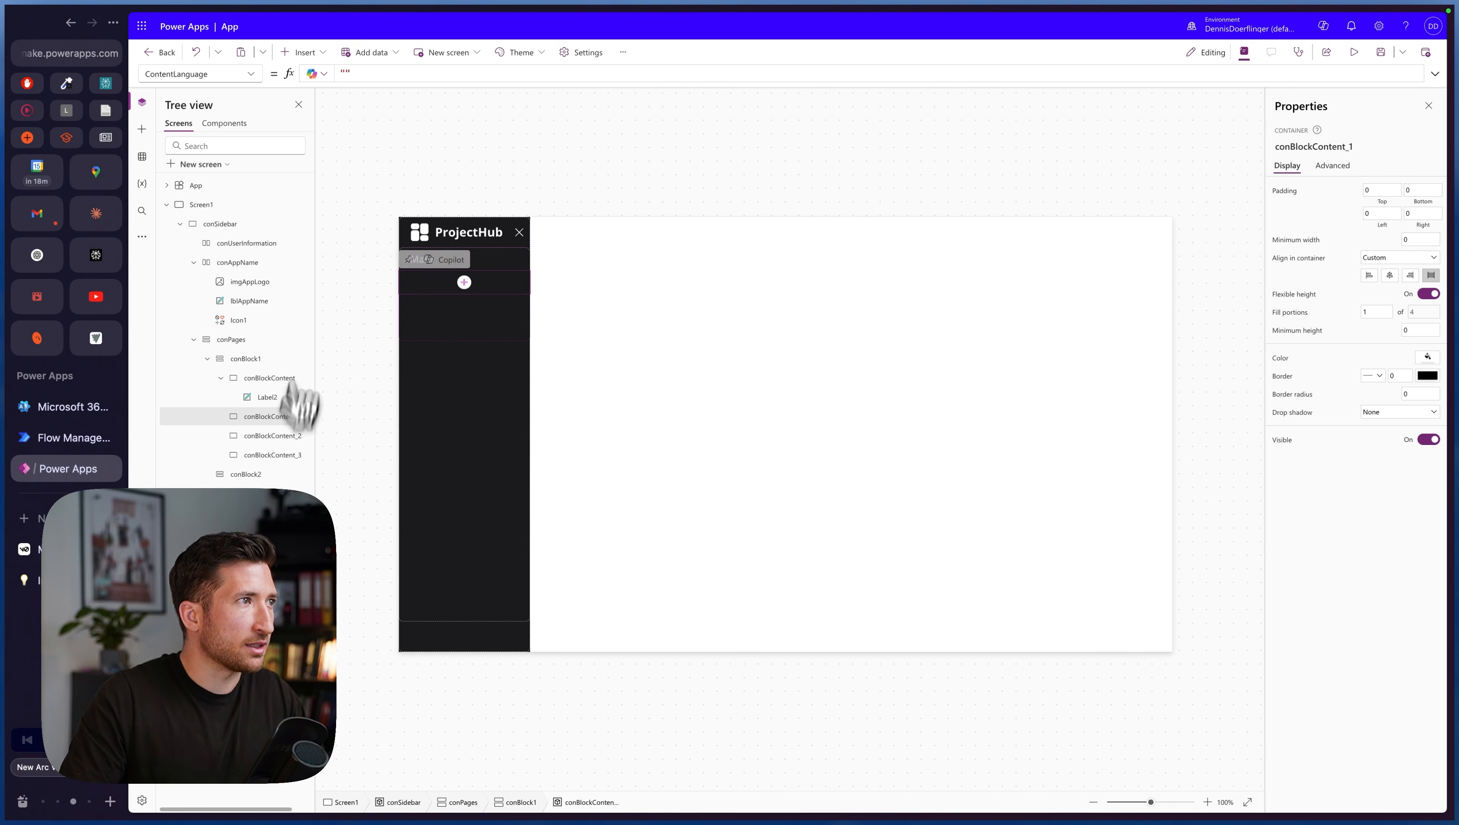
{"action": "left_click", "coordinate": [301, 52]}
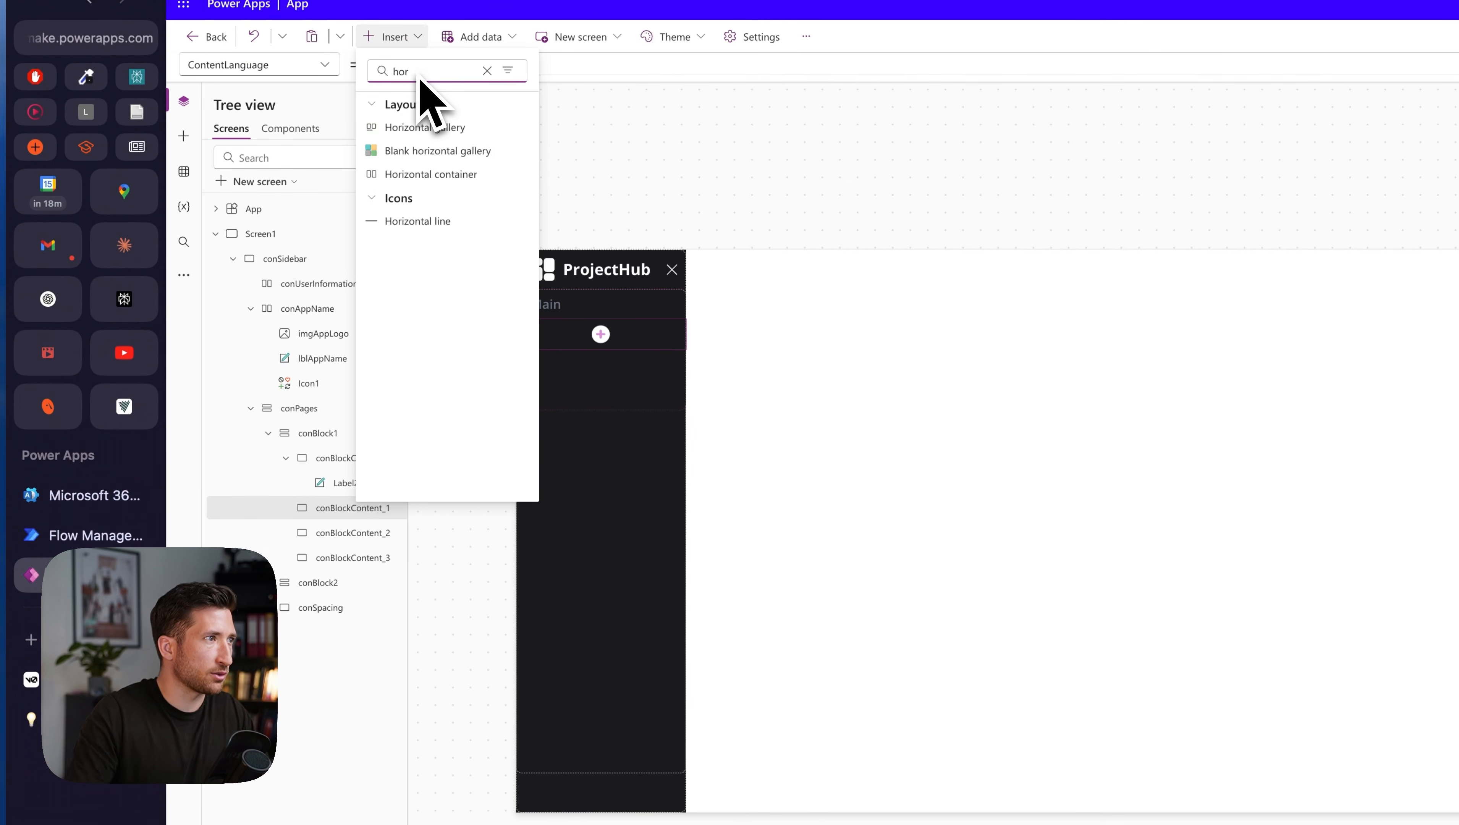
{"action": "type", "text": "hor"}
{"action": "left_click", "coordinate": [446, 174]}
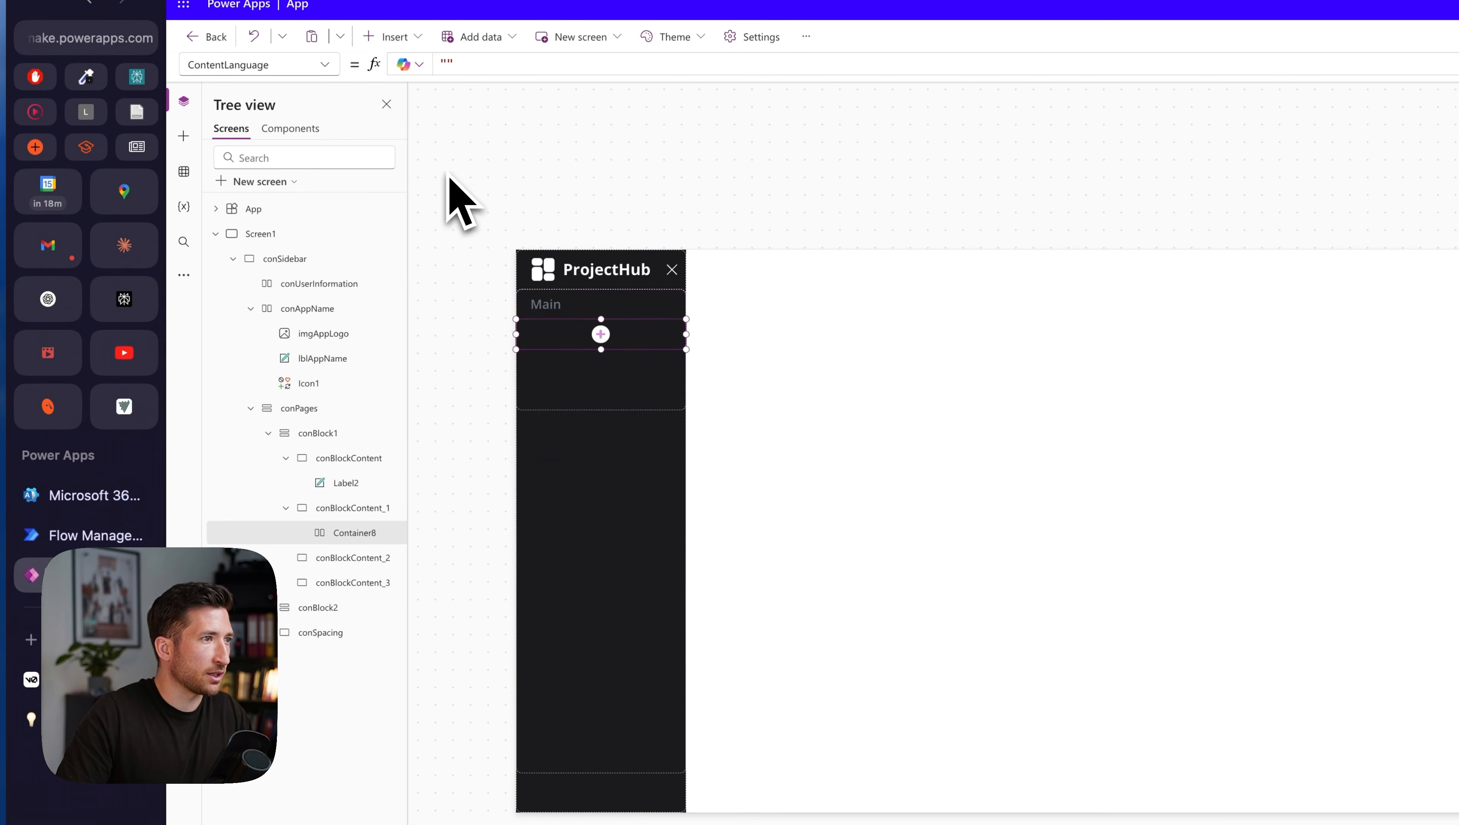
{"action": "left_click", "coordinate": [328, 63]}
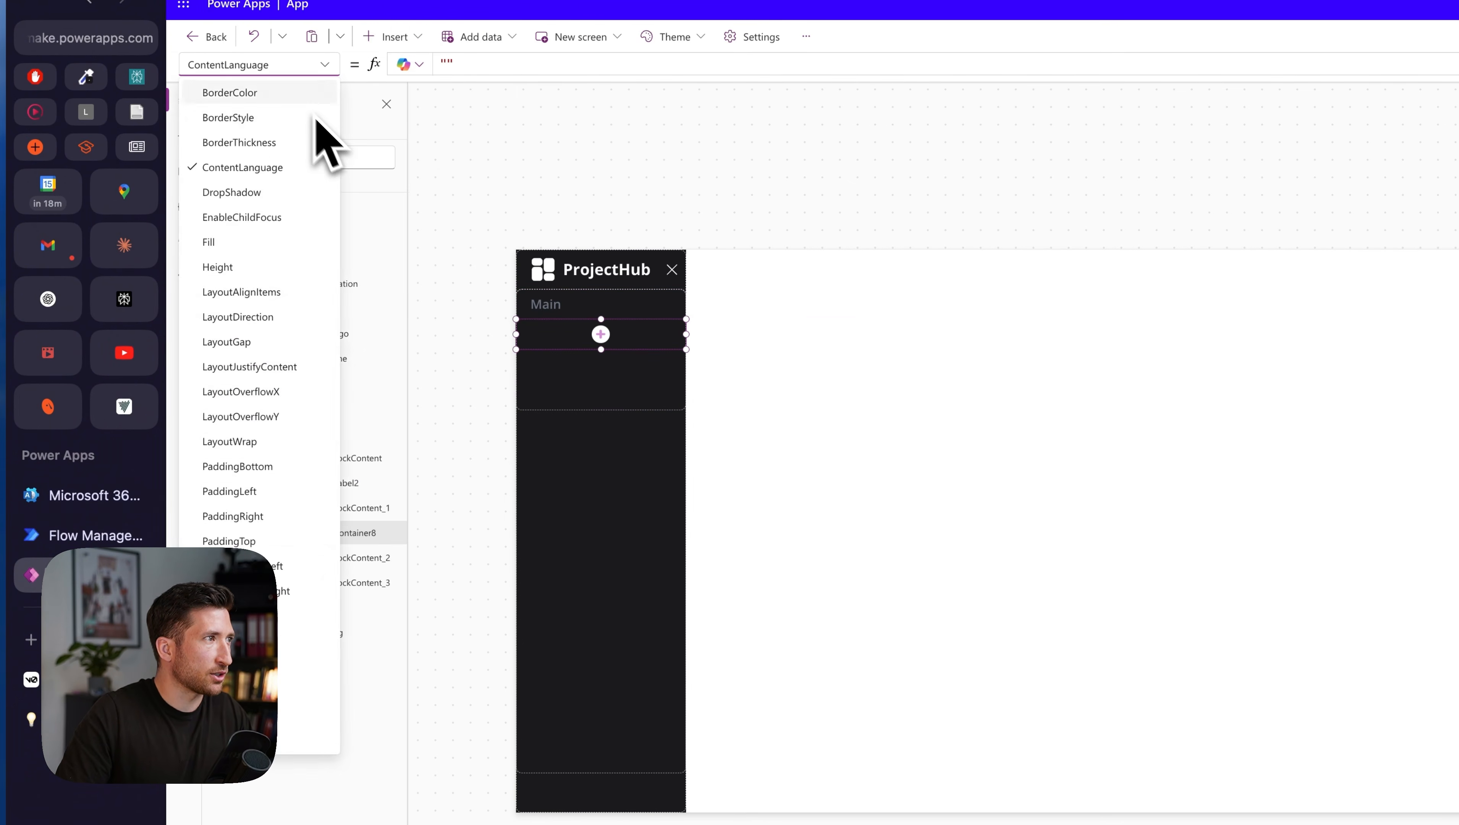
{"action": "left_click", "coordinate": [218, 267]}
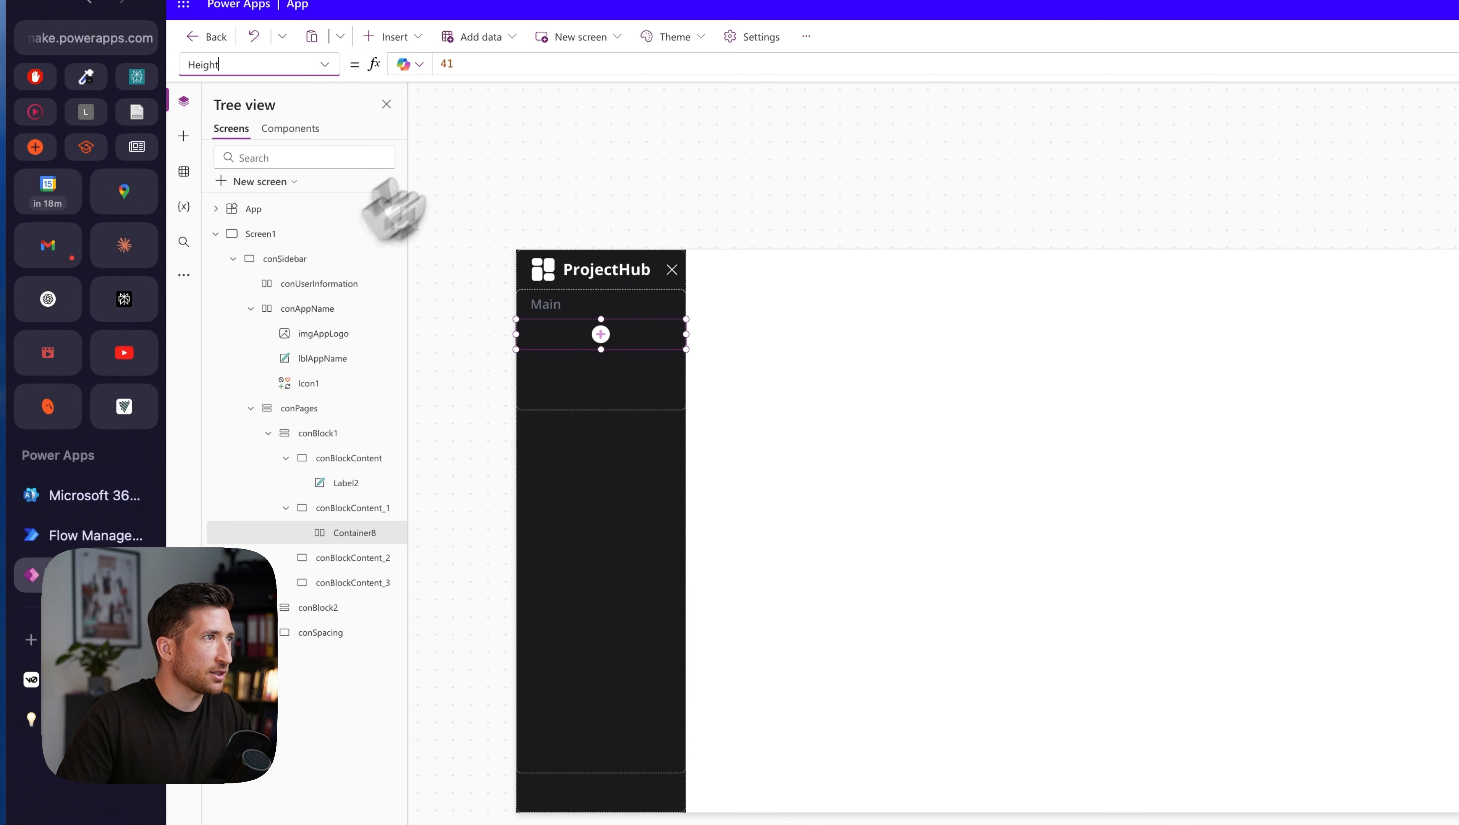
{"action": "type", "text": "Parent.Height"}
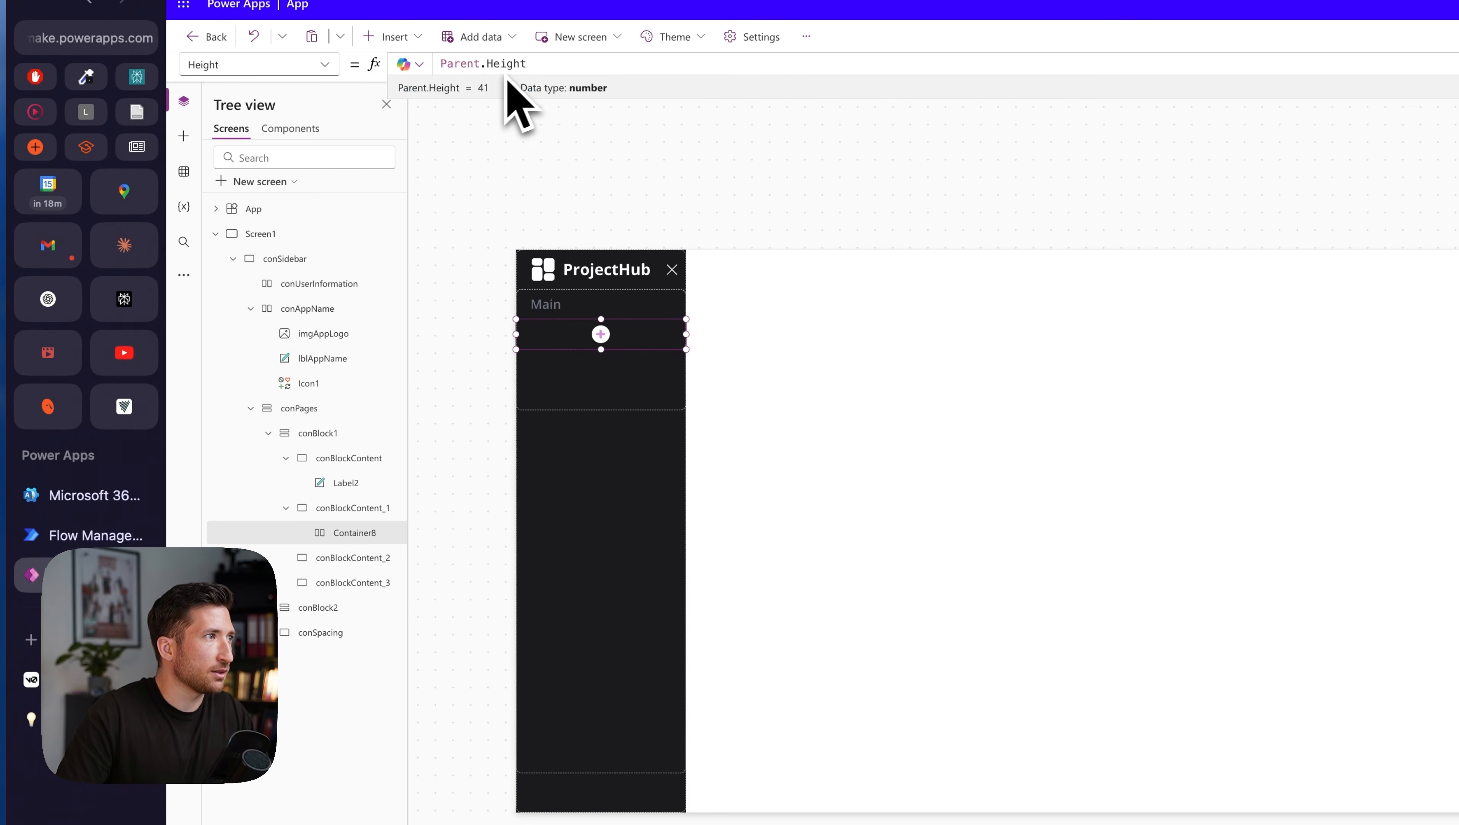
- Set the new horizontal container's Width formula to Parent.Width and remove its drop shadow
{"action": "left_click", "coordinate": [325, 65]}
{"action": "left_click", "coordinate": [243, 690]}
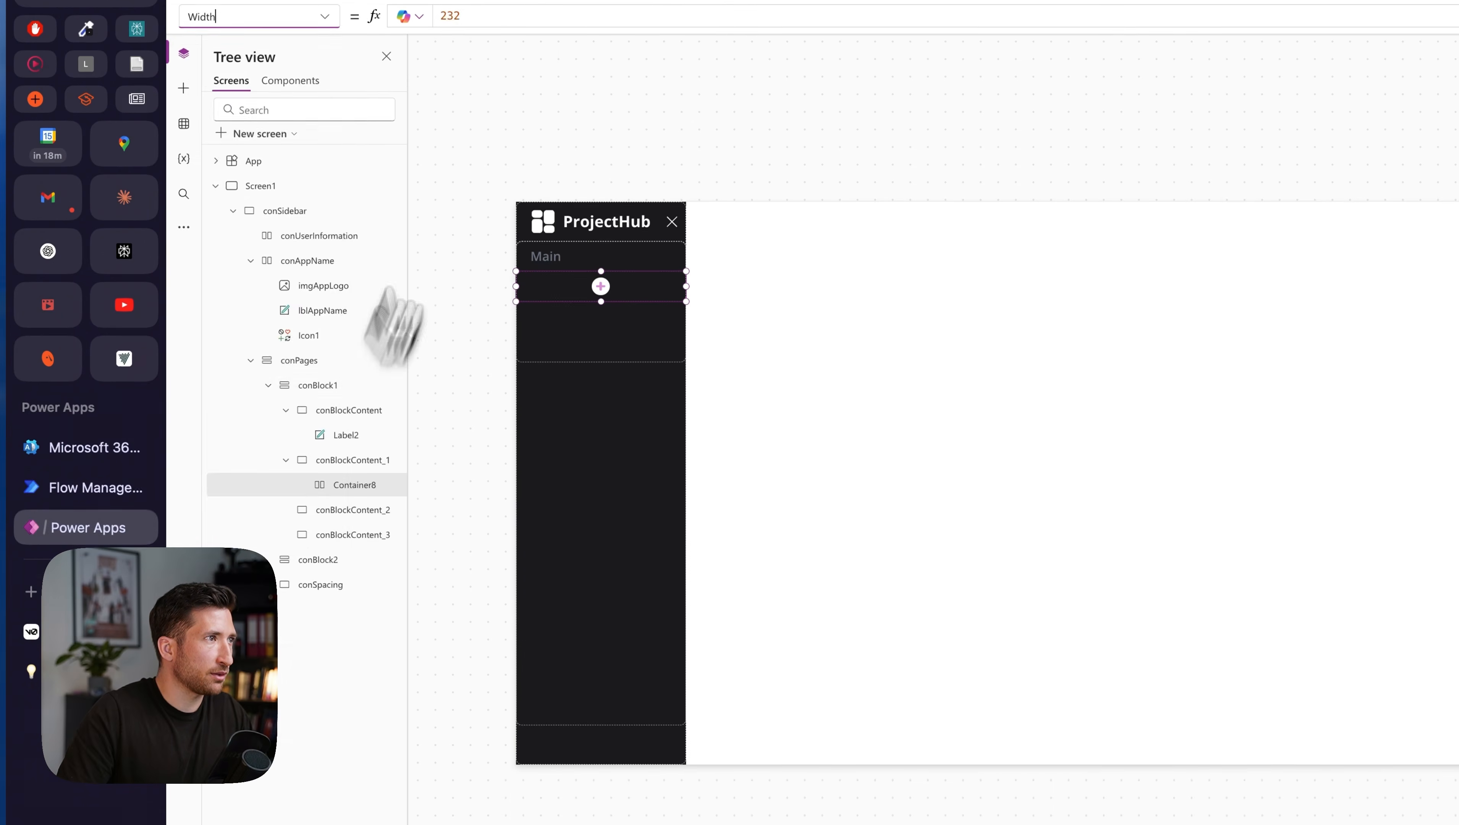
{"action": "type", "text": "Parent.Width"}
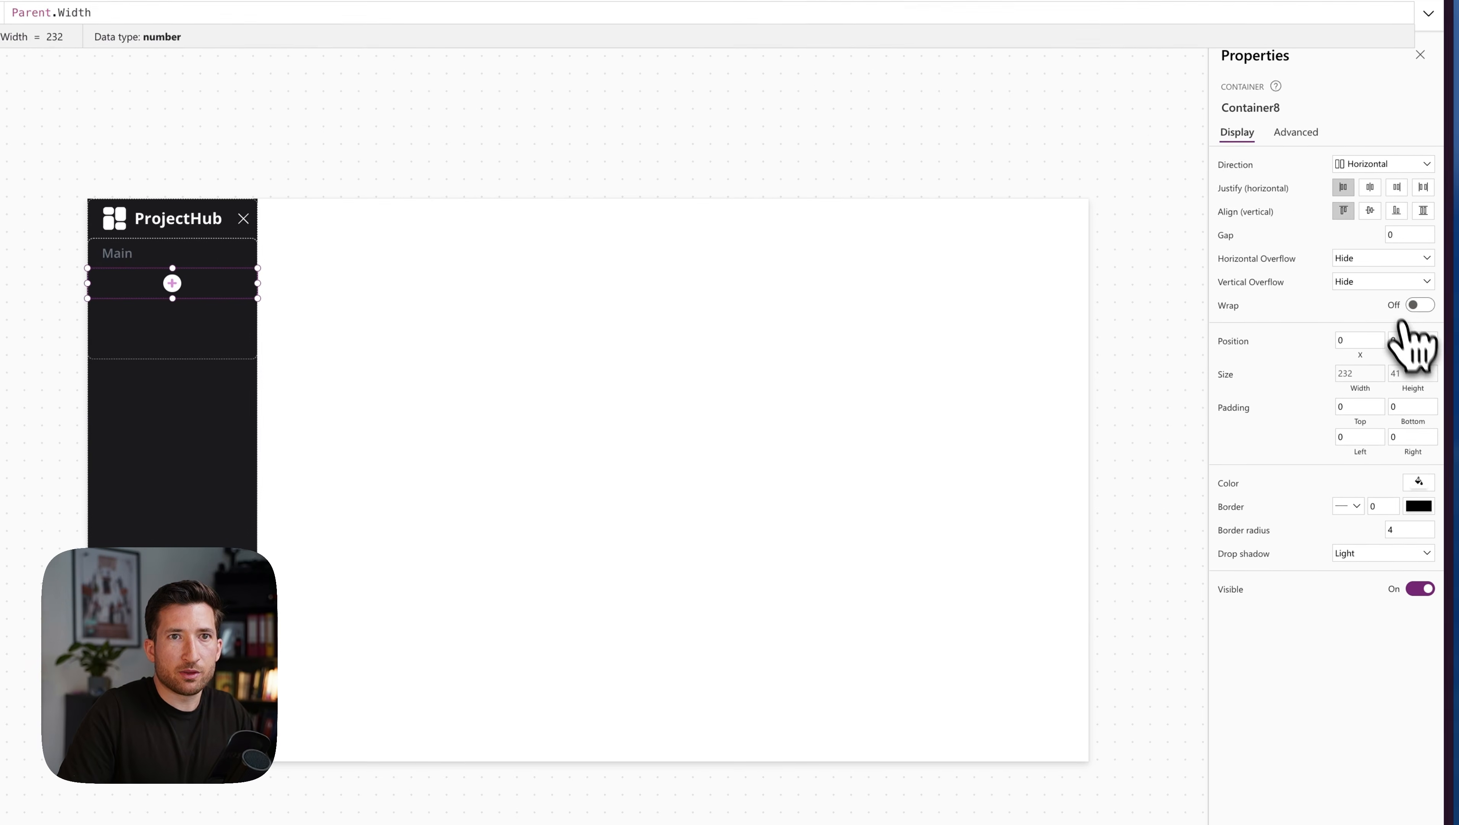
{"action": "left_click", "coordinate": [1398, 554]}
{"action": "left_click", "coordinate": [1398, 568]}
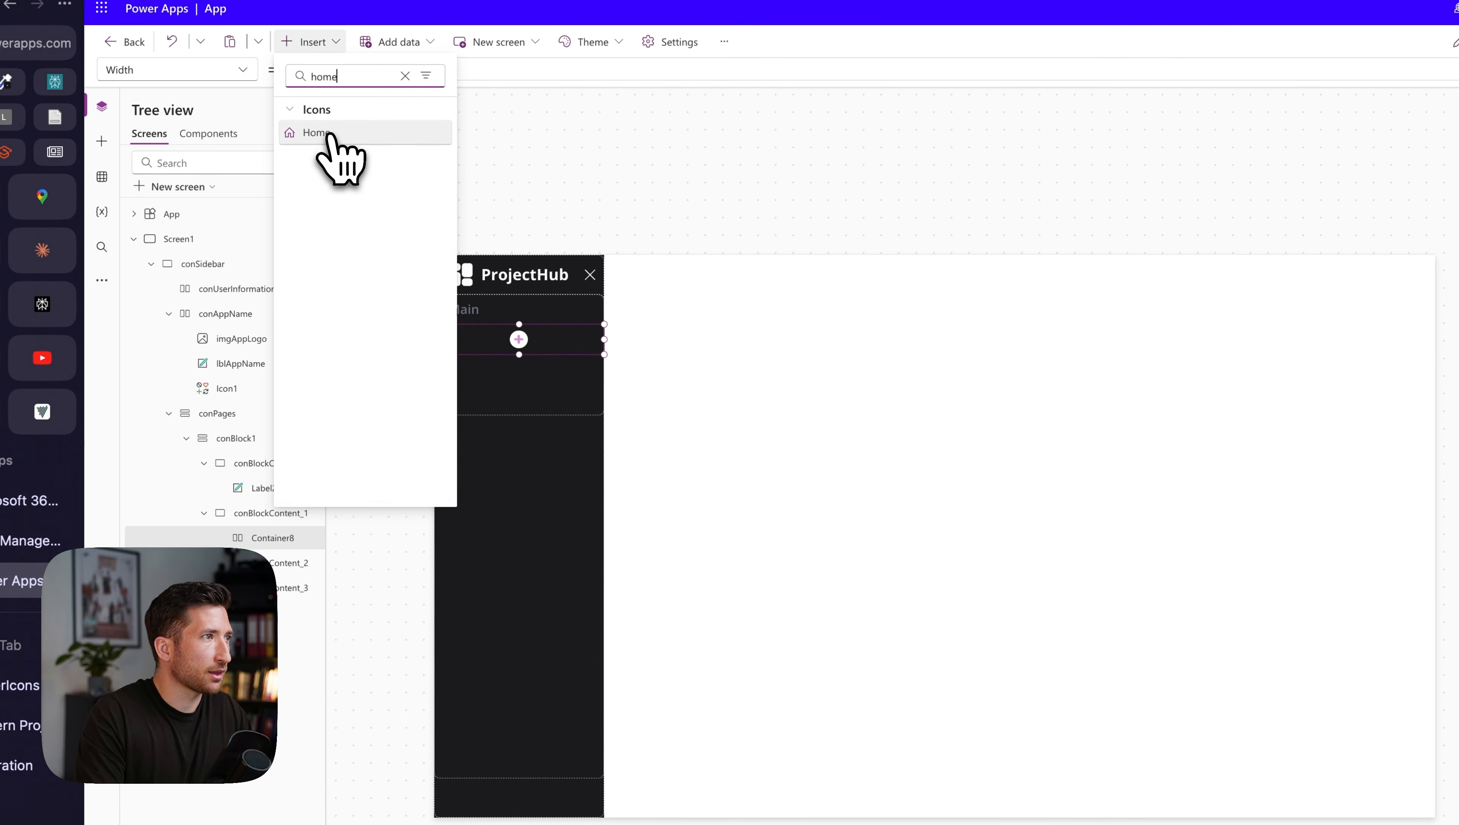
- Insert a Home icon into the horizontal container and color it white
{"action": "left_click", "coordinate": [334, 139]}
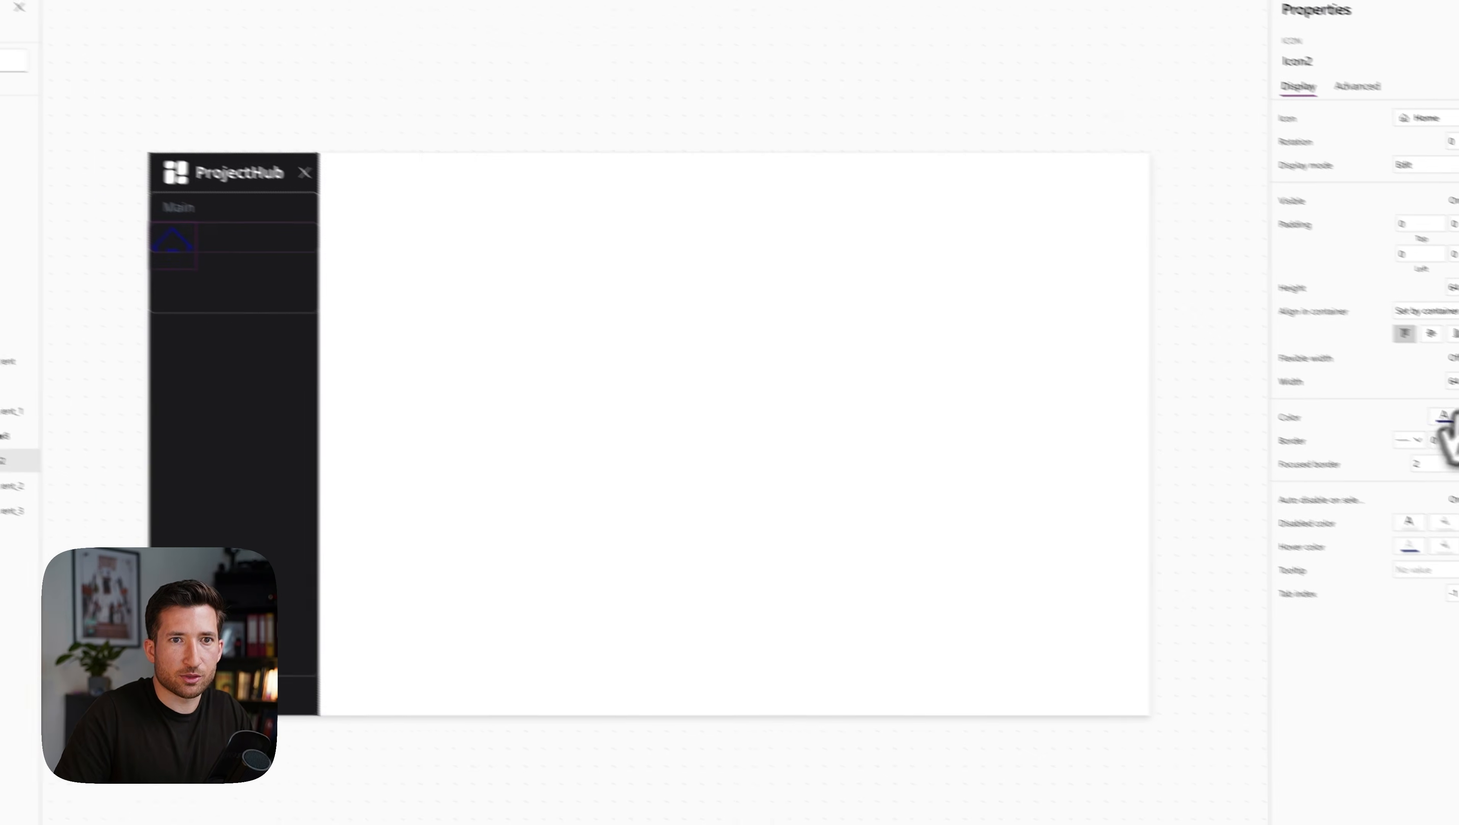
{"action": "left_click", "coordinate": [1449, 440]}
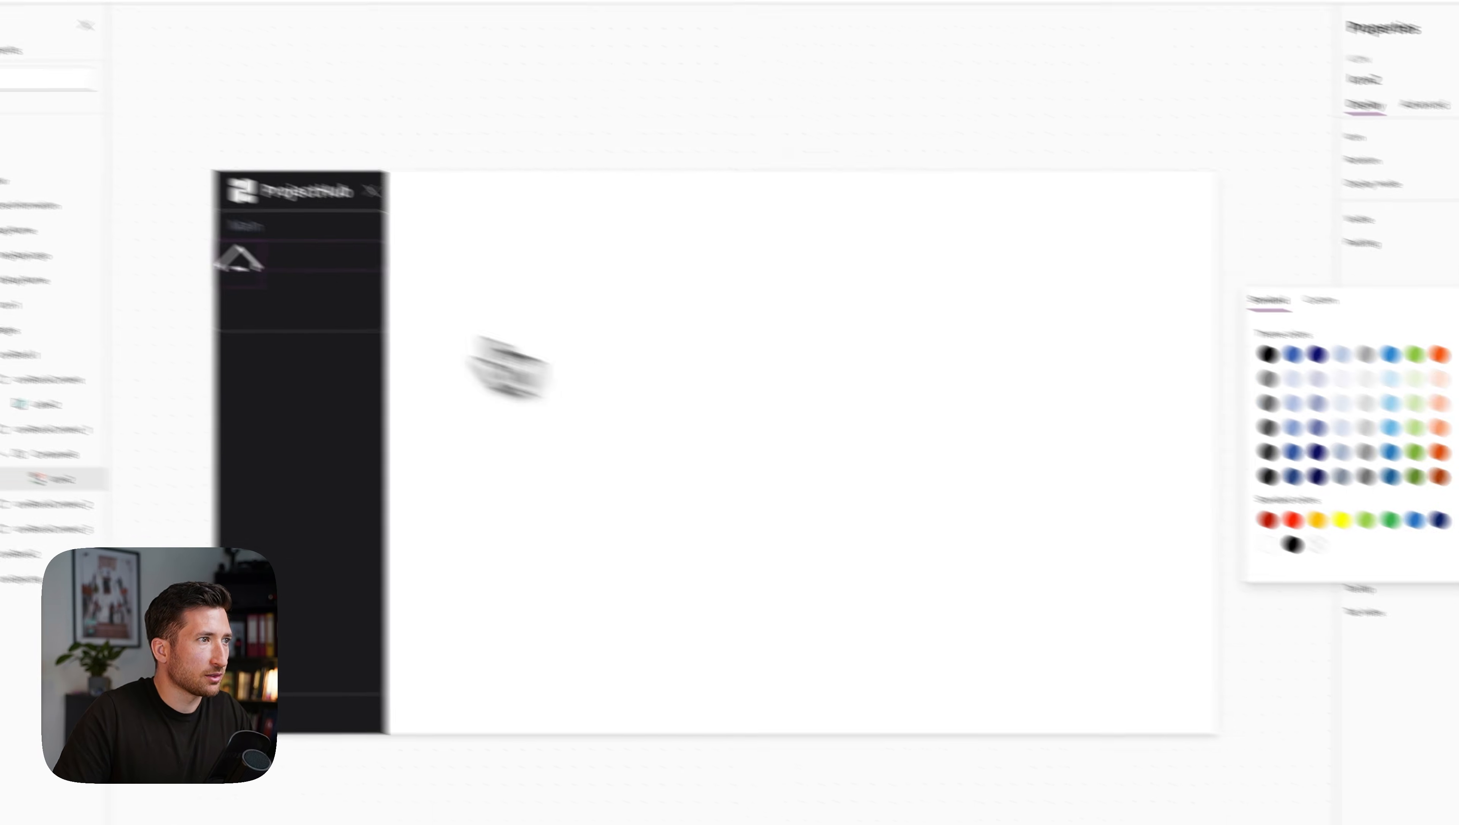
- Set the Home icon's Height formula to Parent.Height and turn on its flexible width
{"action": "left_click", "coordinate": [316, 79]}
{"action": "scroll", "coordinate": [278, 410], "scroll_direction": "down", "scroll_amount": 1}
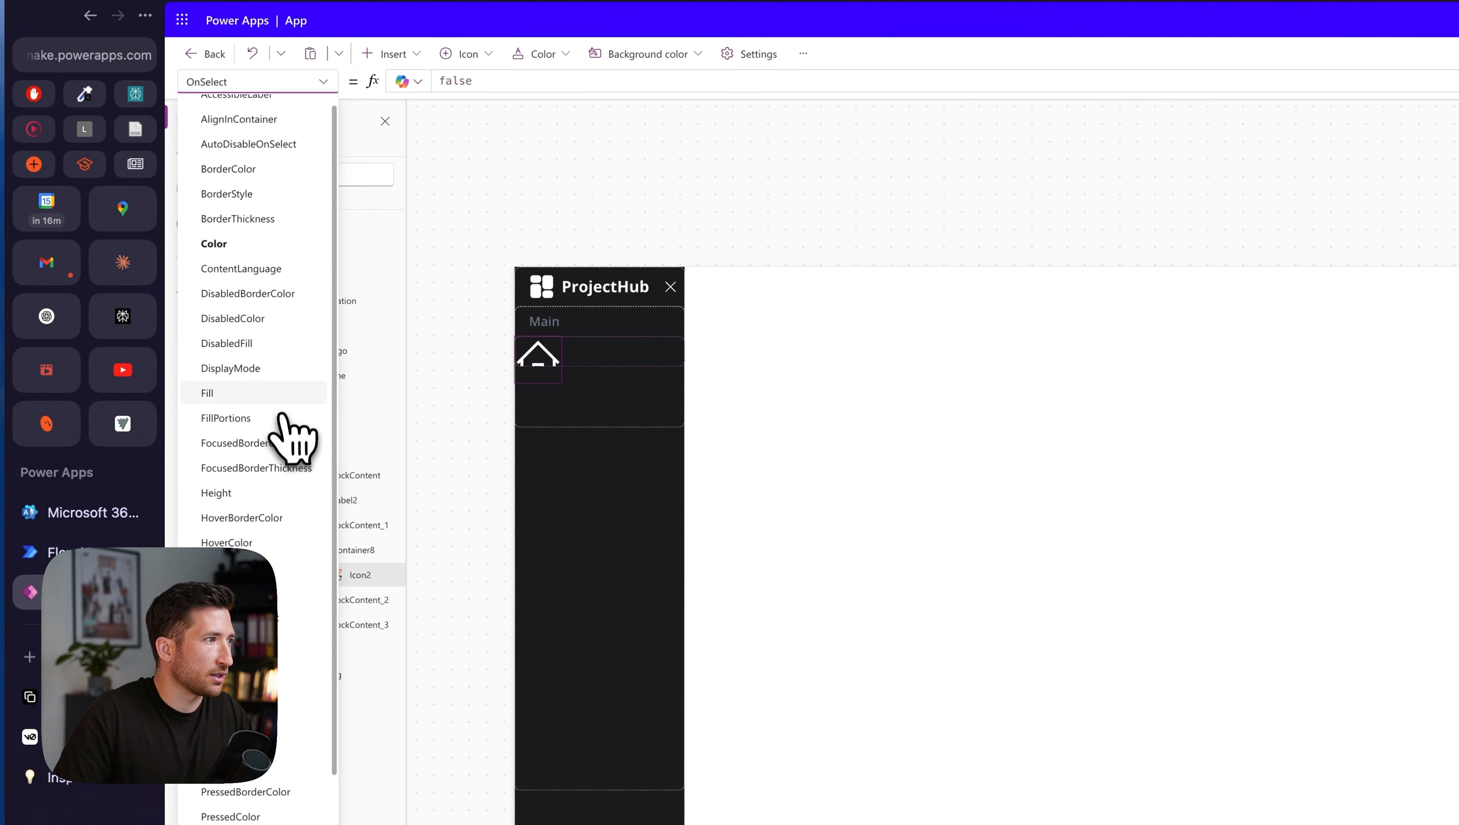
{"action": "left_click", "coordinate": [238, 485]}
{"action": "double_click", "coordinate": [463, 81]}
{"action": "type", "text": "Parent.Height"}
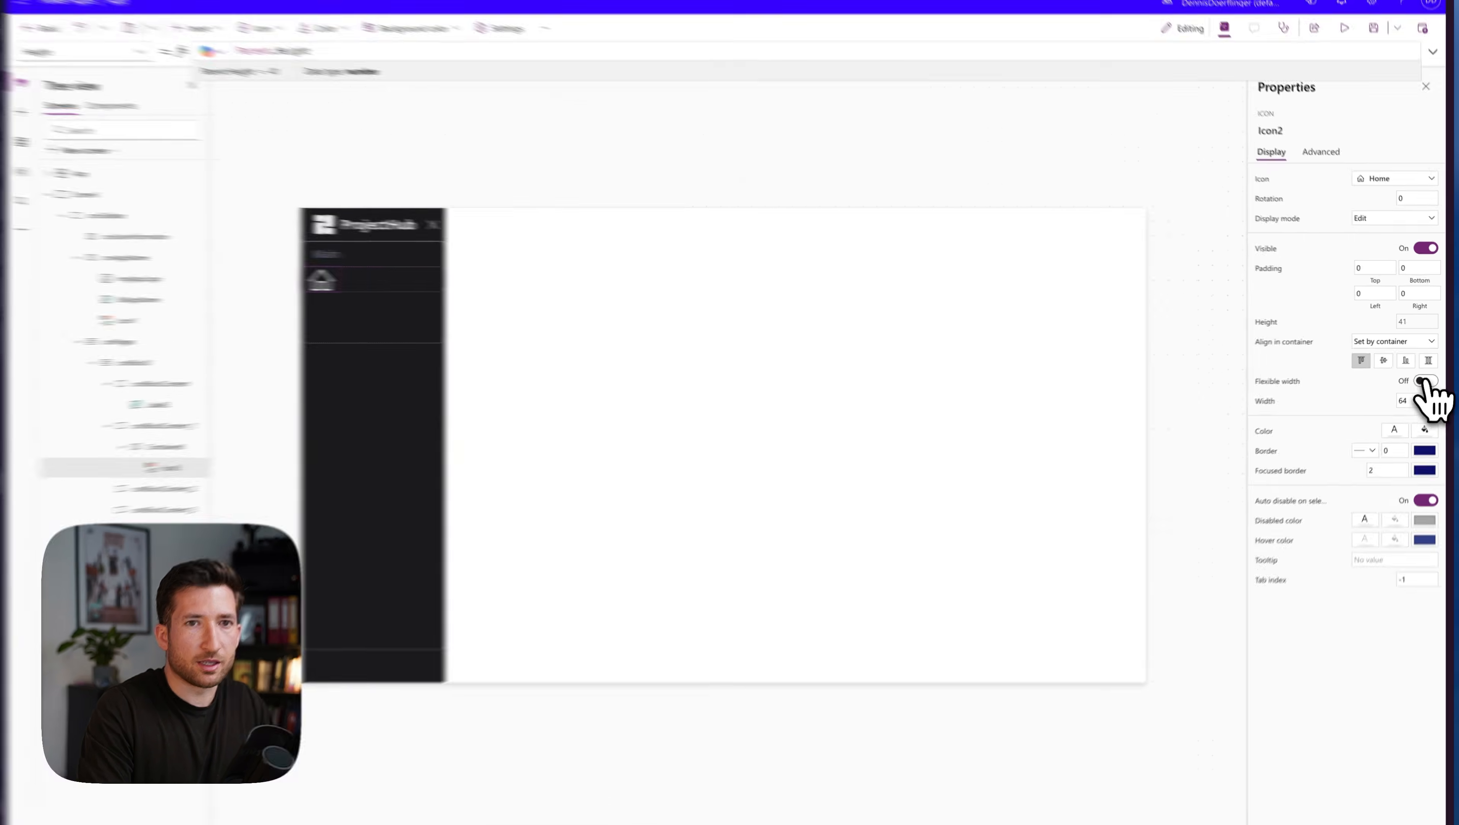
{"action": "left_click", "coordinate": [1429, 375]}
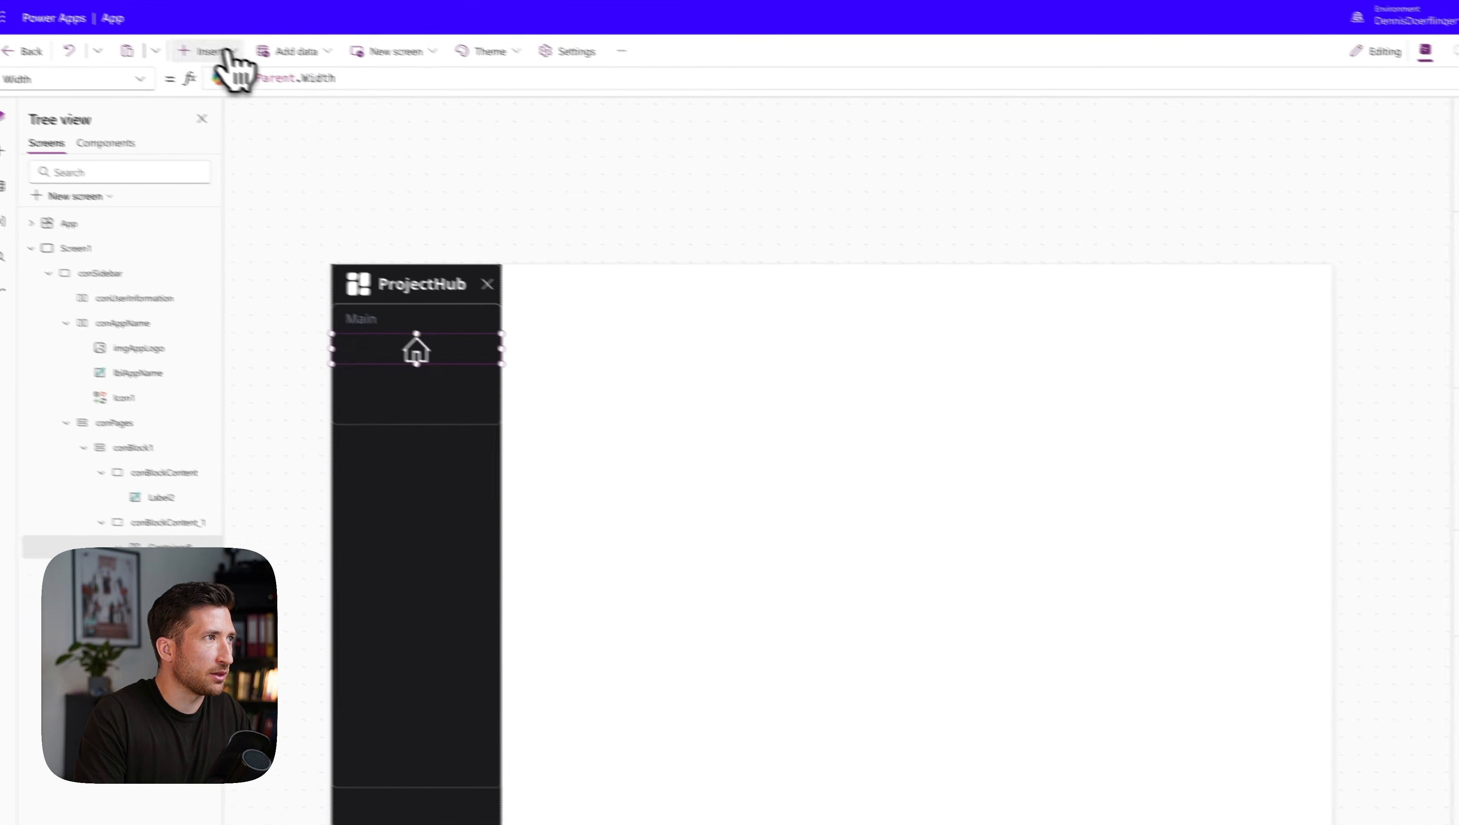
- Add a text label beside the Home icon in the container and set the icon's Color formula to TextSecondary
{"action": "left_click", "coordinate": [230, 62]}
{"action": "left_click", "coordinate": [294, 168]}
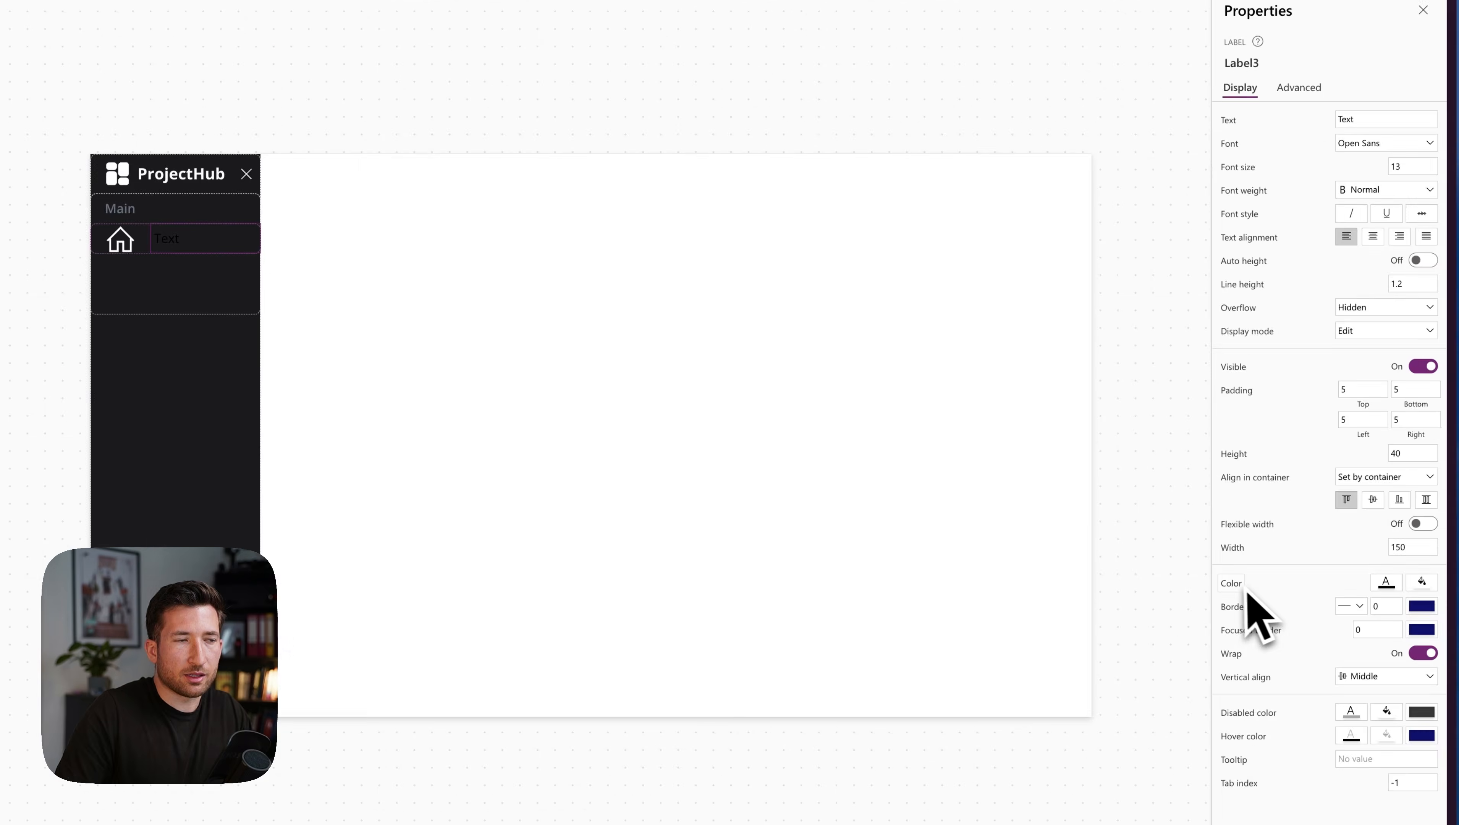
{"action": "type", "text": "Se"}
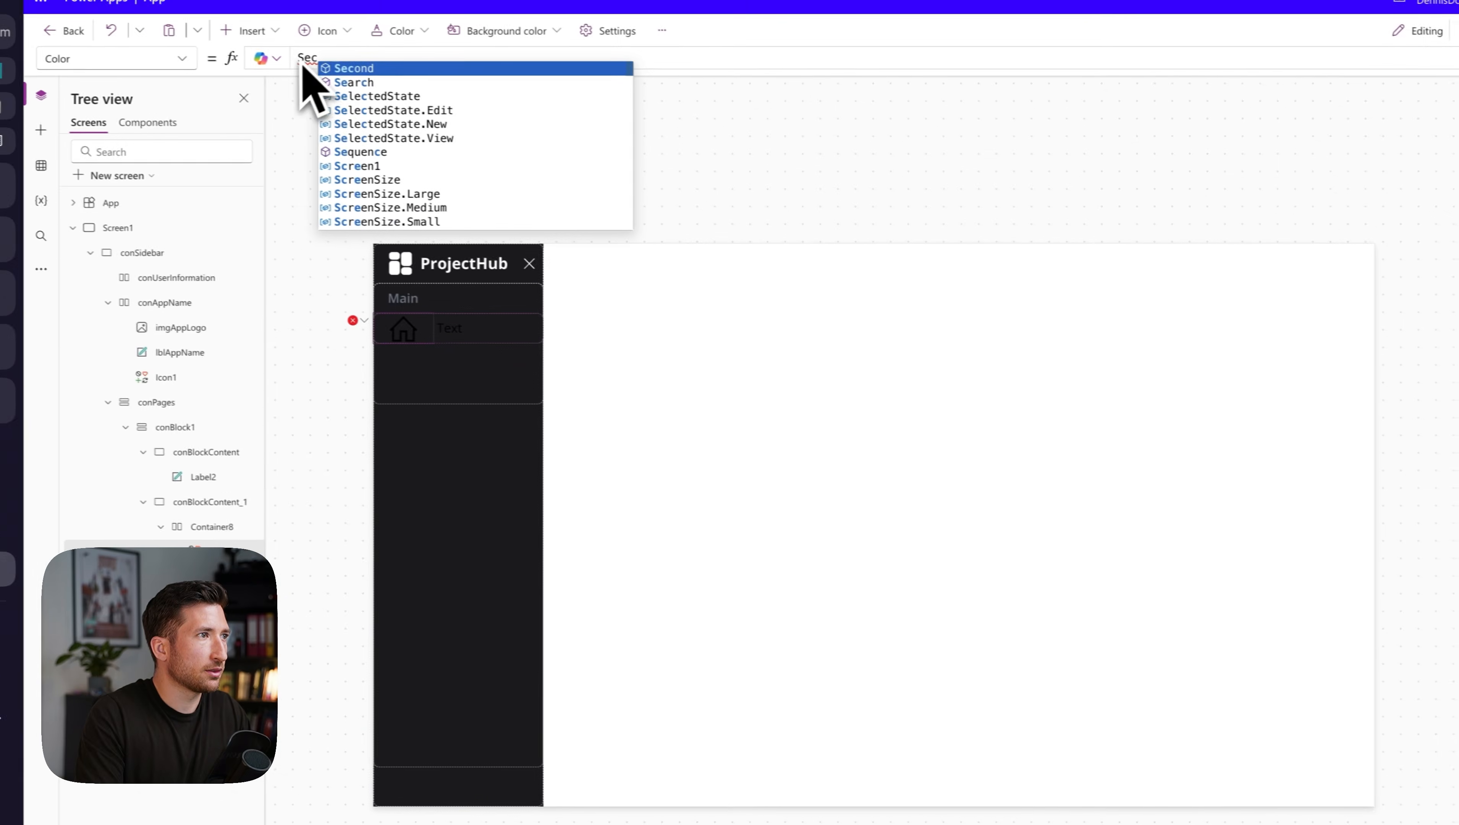
{"action": "key", "text": "BackSpace"}
{"action": "key", "text": "BackSpace"}
{"action": "type", "text": "Text"}
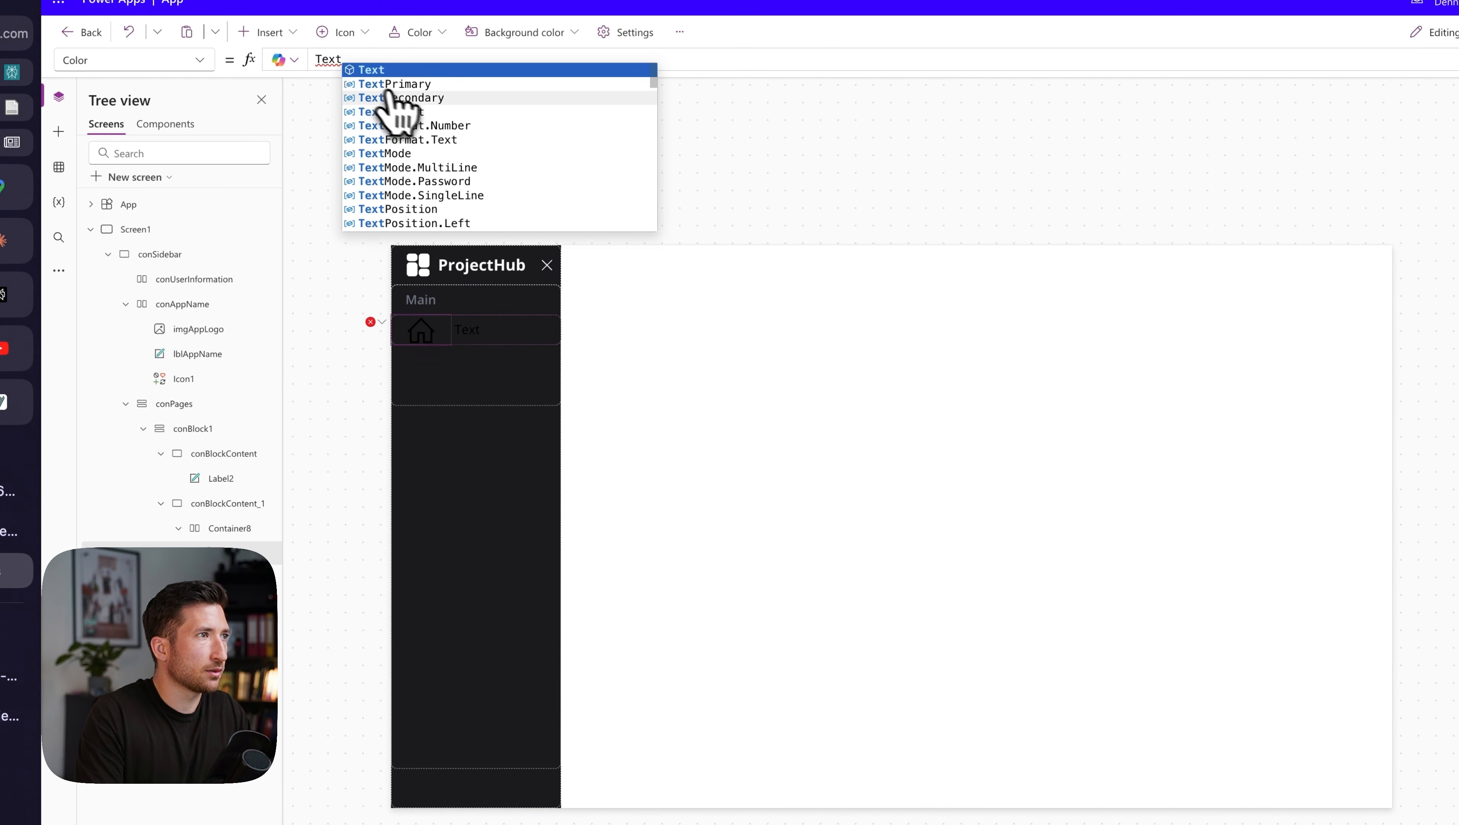
{"action": "left_click", "coordinate": [398, 98]}
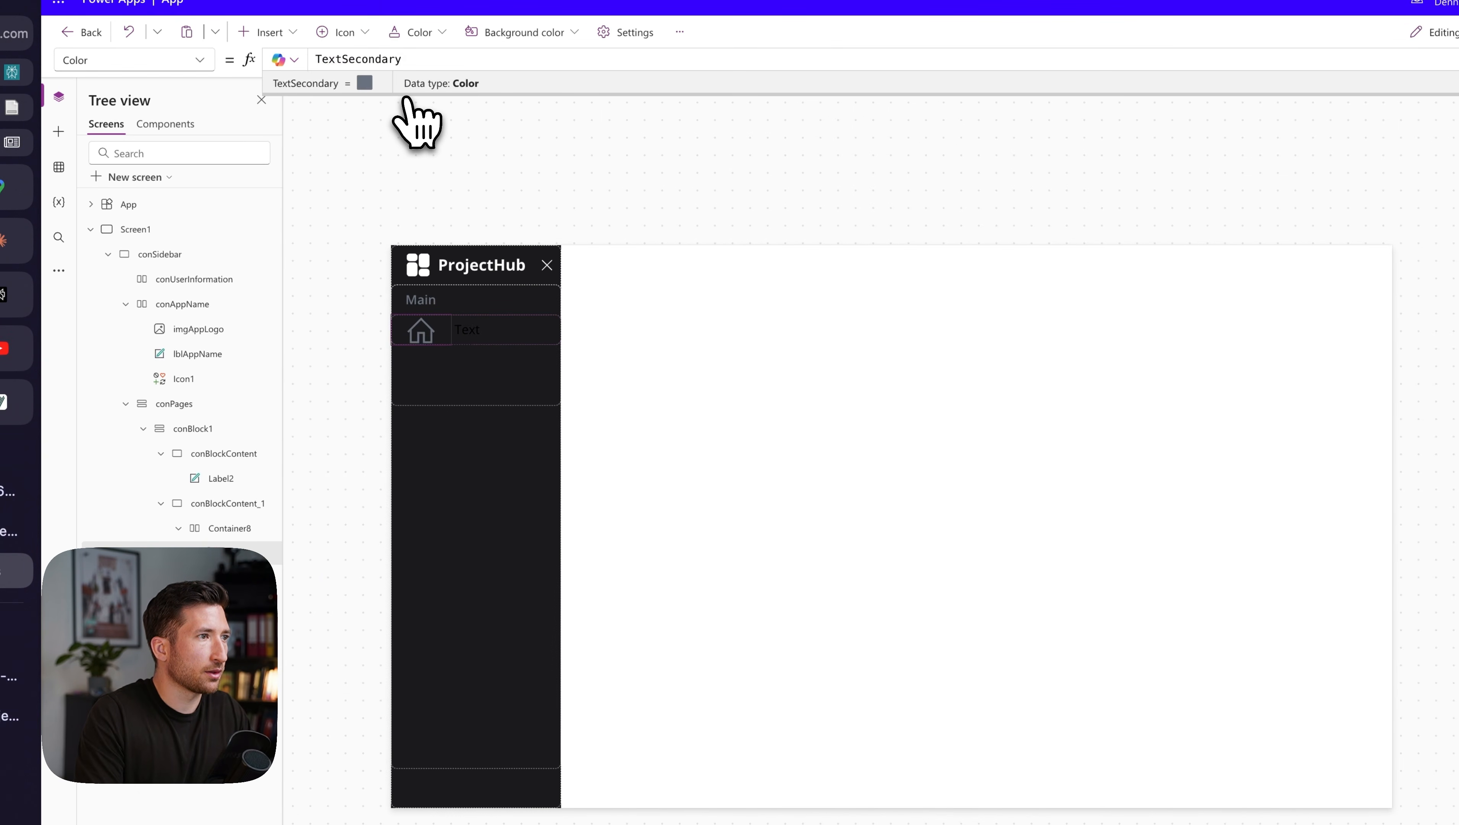
- Copy the Home icon's TextSecondary formula into the Color property of the label beside it
{"action": "key", "text": "super+a"}
{"action": "key", "text": "super+c"}
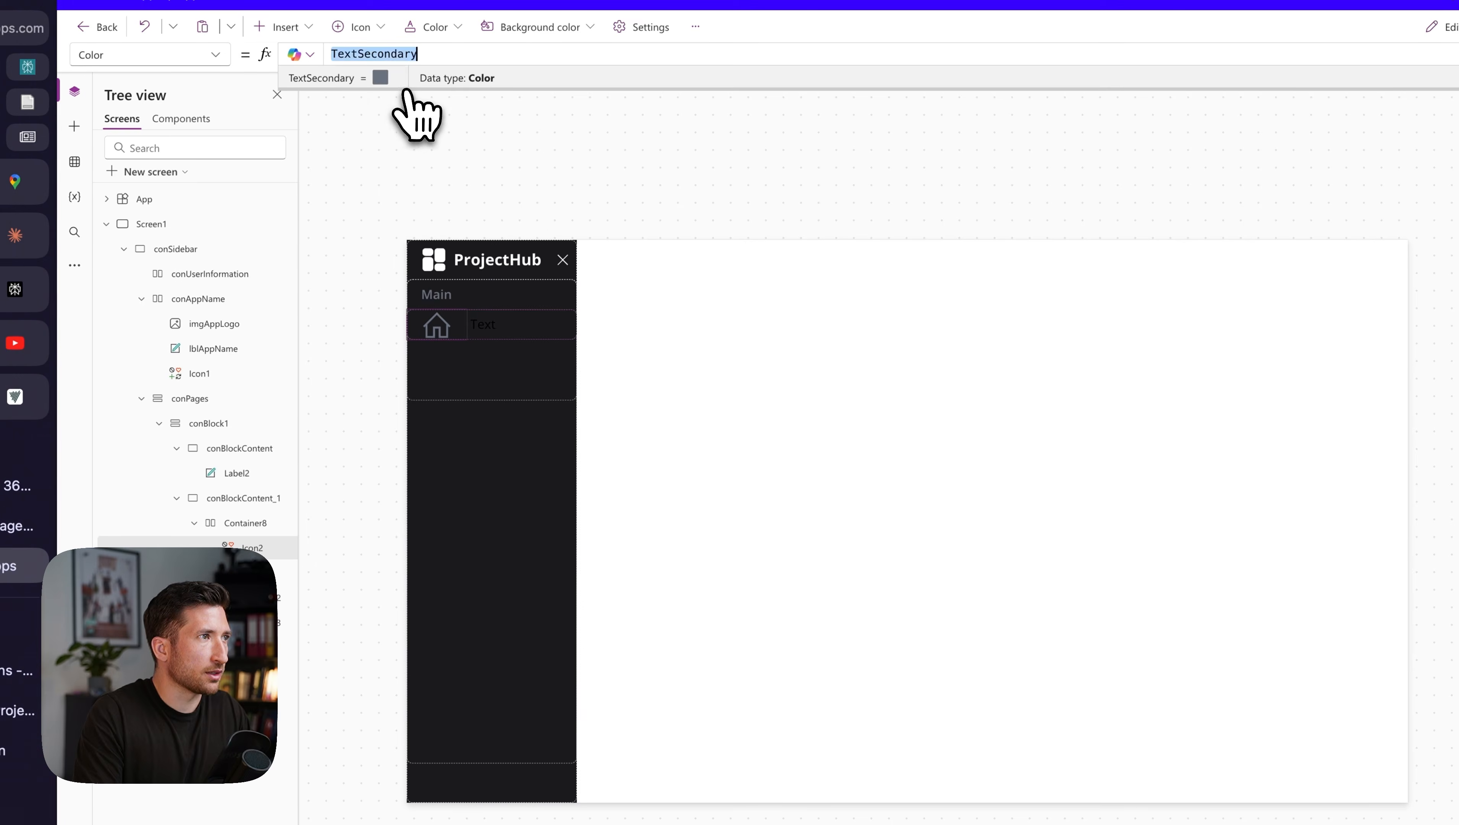
{"action": "left_click", "coordinate": [283, 572]}
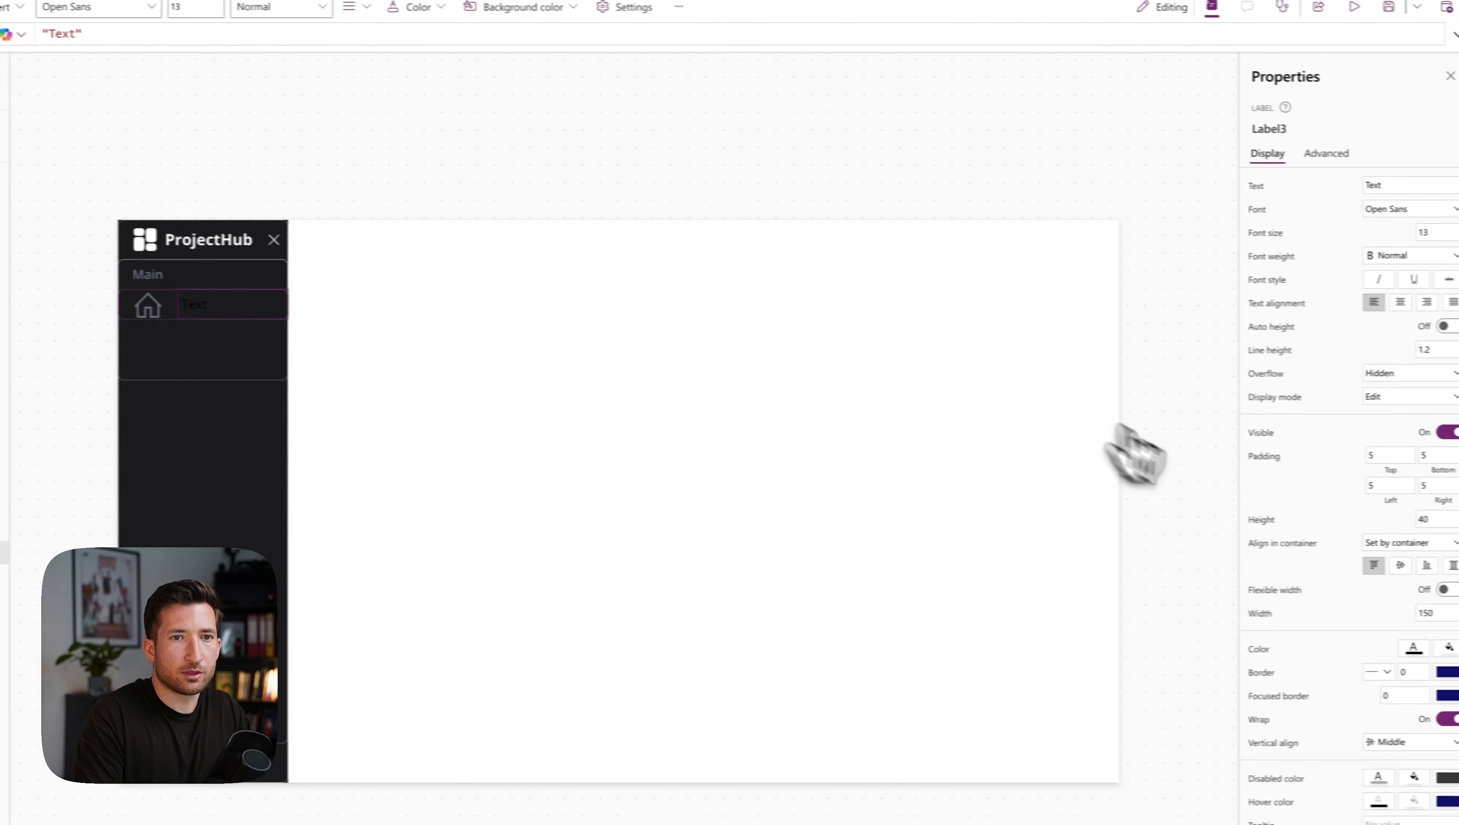
{"action": "left_click", "coordinate": [1260, 650]}
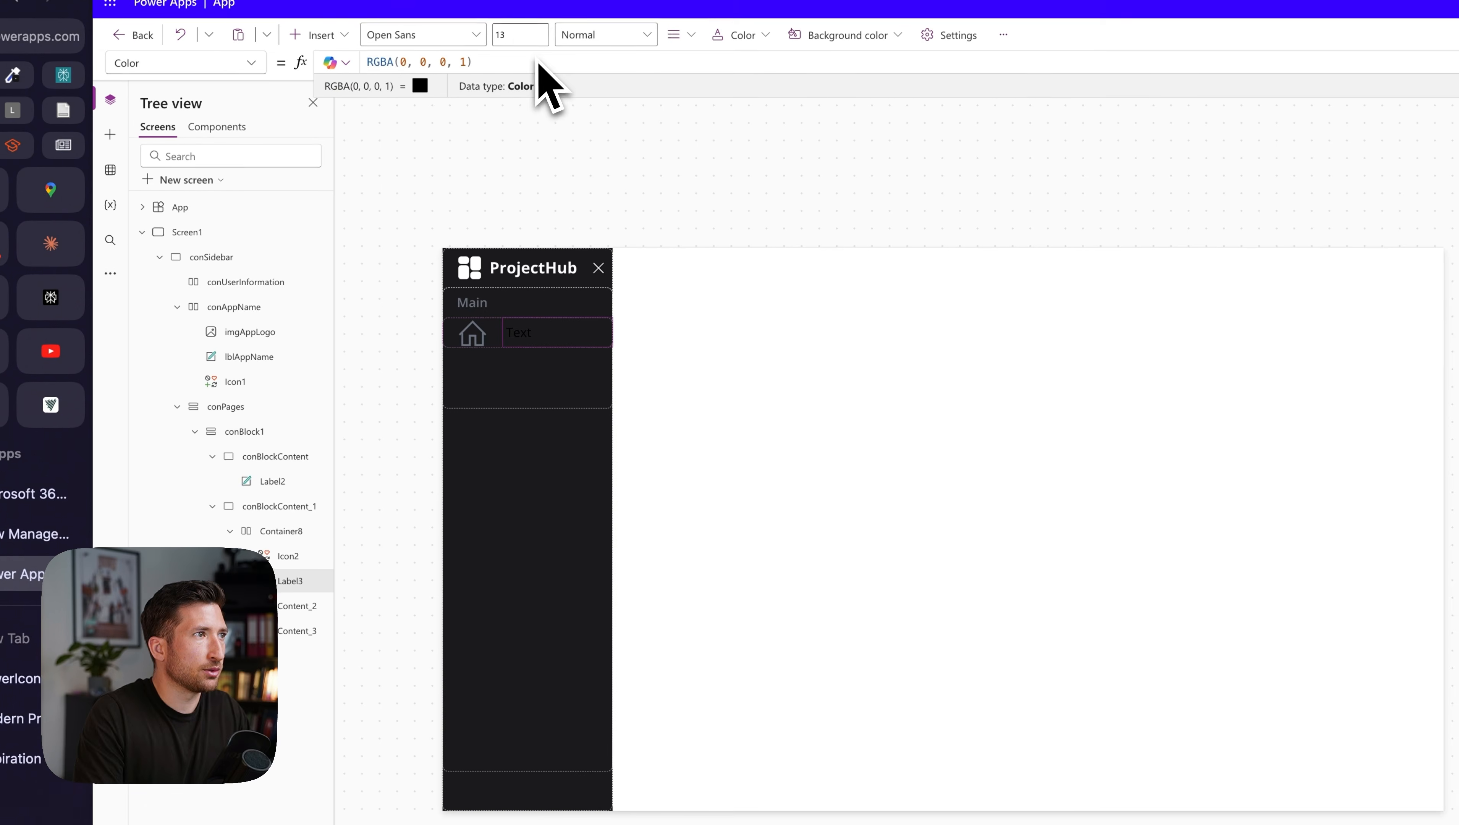
{"action": "left_click", "coordinate": [537, 62]}
{"action": "key", "text": "super+a"}
{"action": "key", "text": "super+v"}
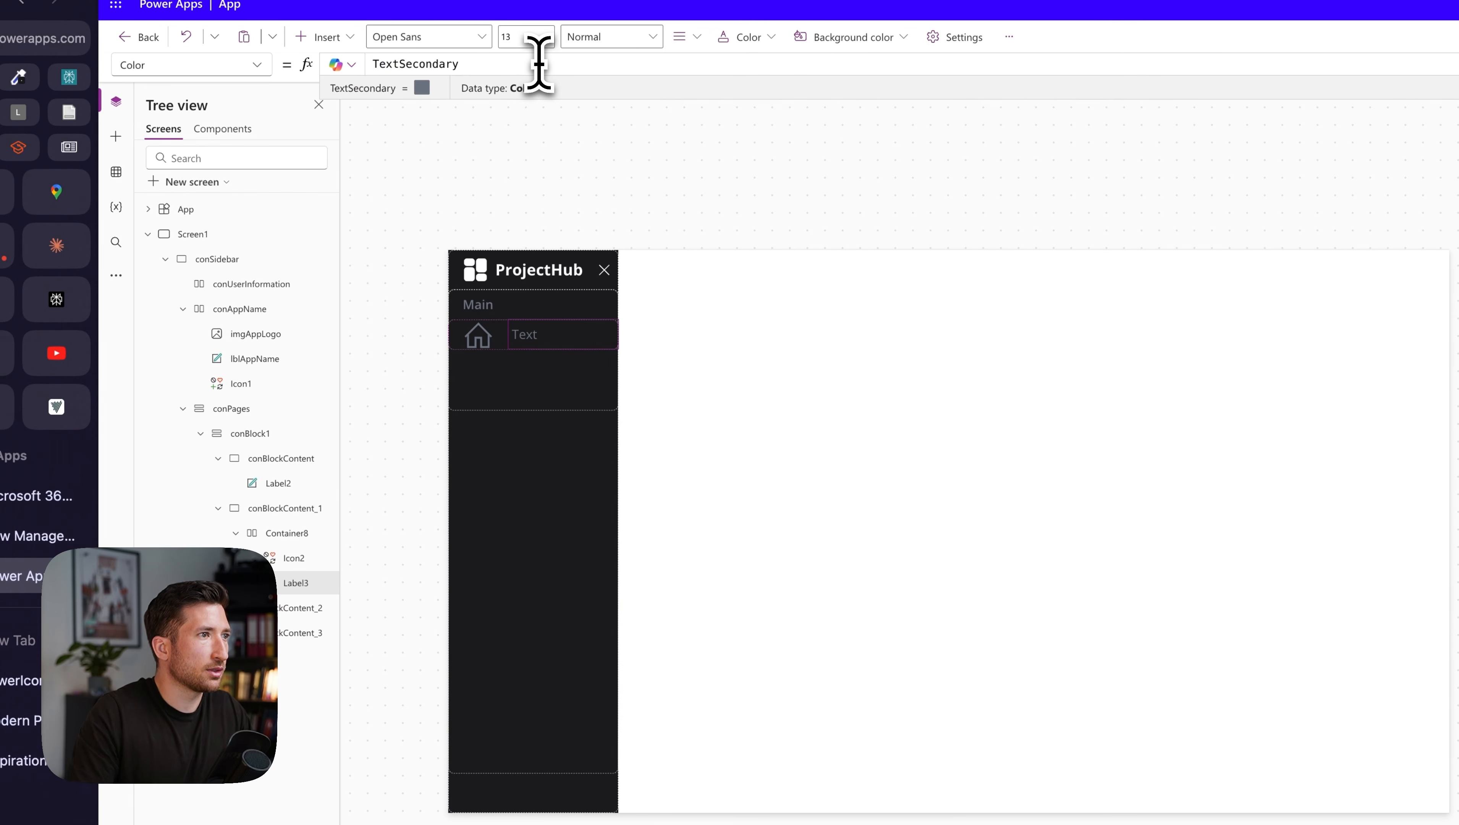
- Using the ProjectHub design preview as reference, set the new label's text to Home and its font size to 12
{"action": "left_click", "coordinate": [551, 358]}
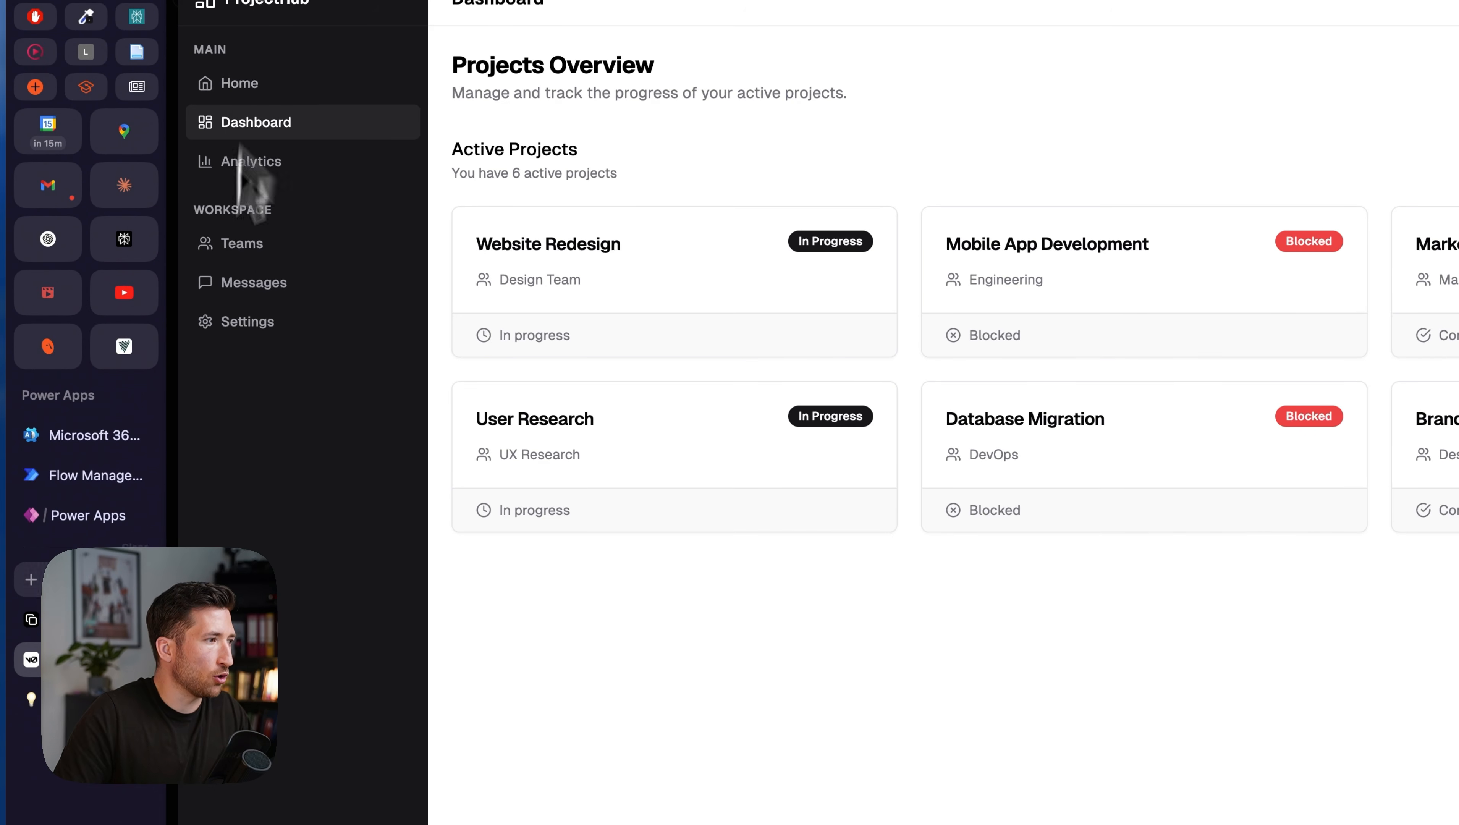
{"action": "left_click", "coordinate": [88, 505]}
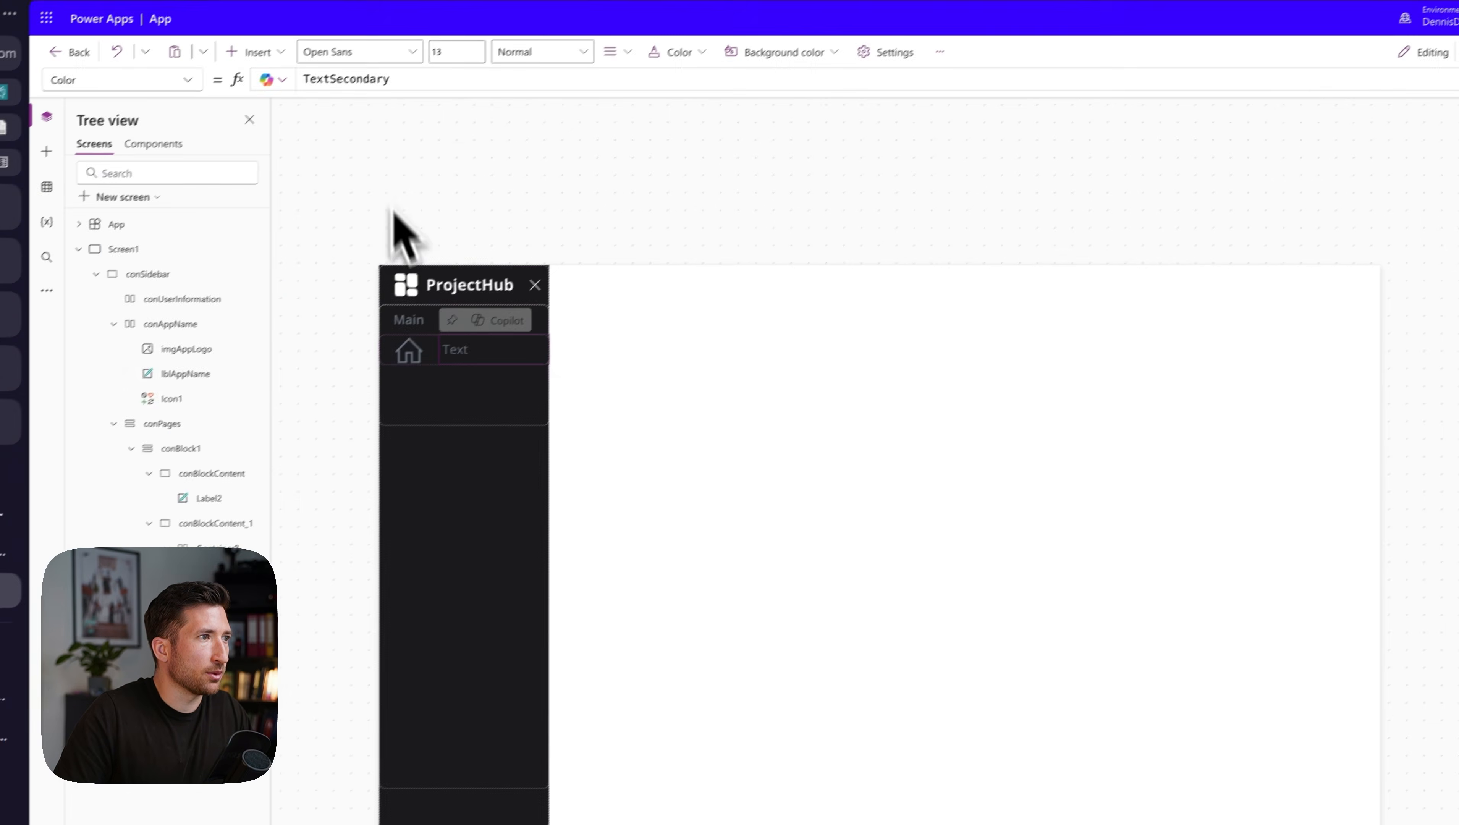
{"action": "left_click", "coordinate": [1340, 231]}
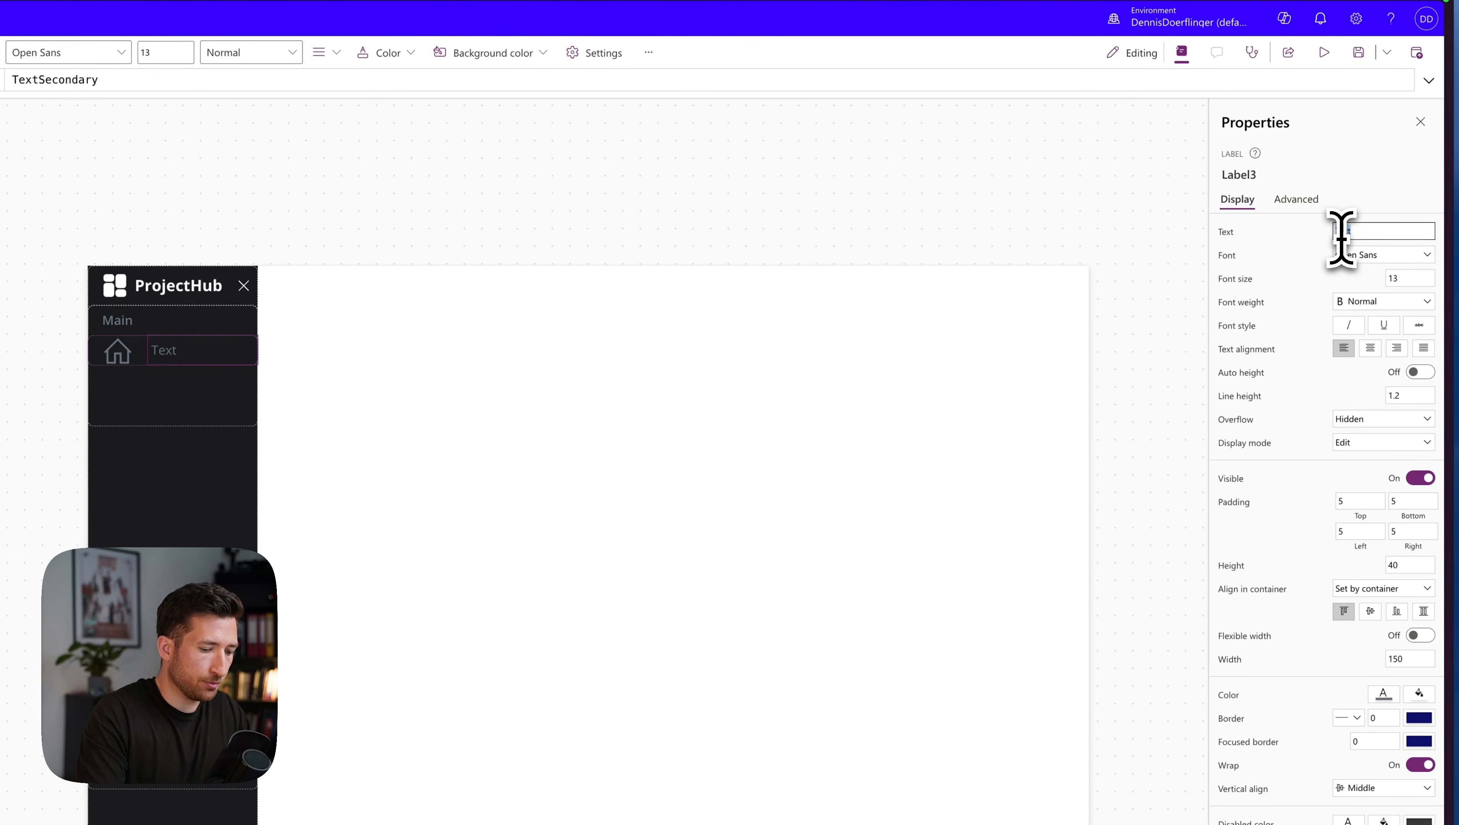
{"action": "type", "text": "Home"}
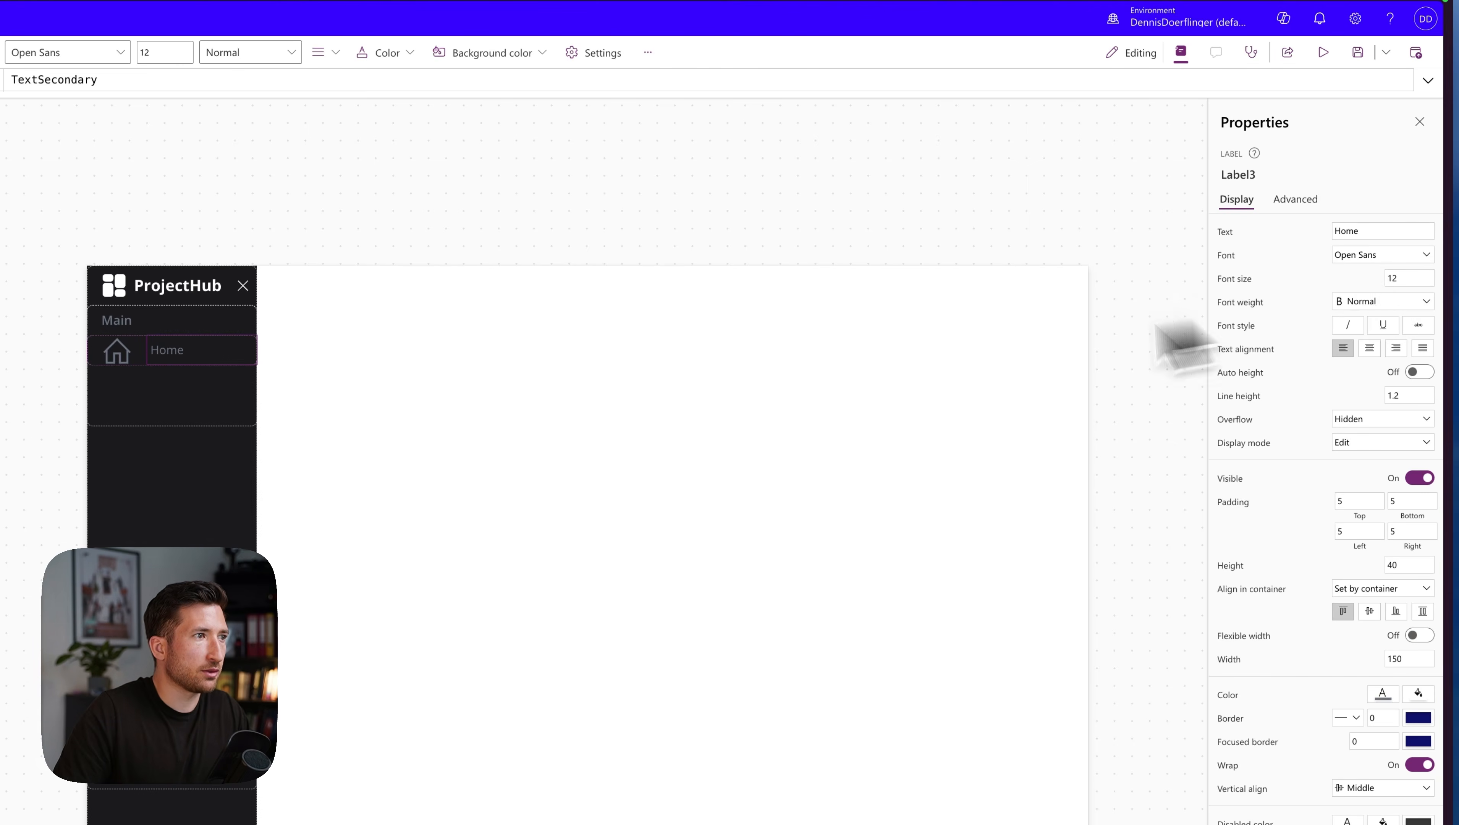
- Adjust the Home icon's padding to make the icon smaller beside its label
{"action": "left_click", "coordinate": [121, 359]}
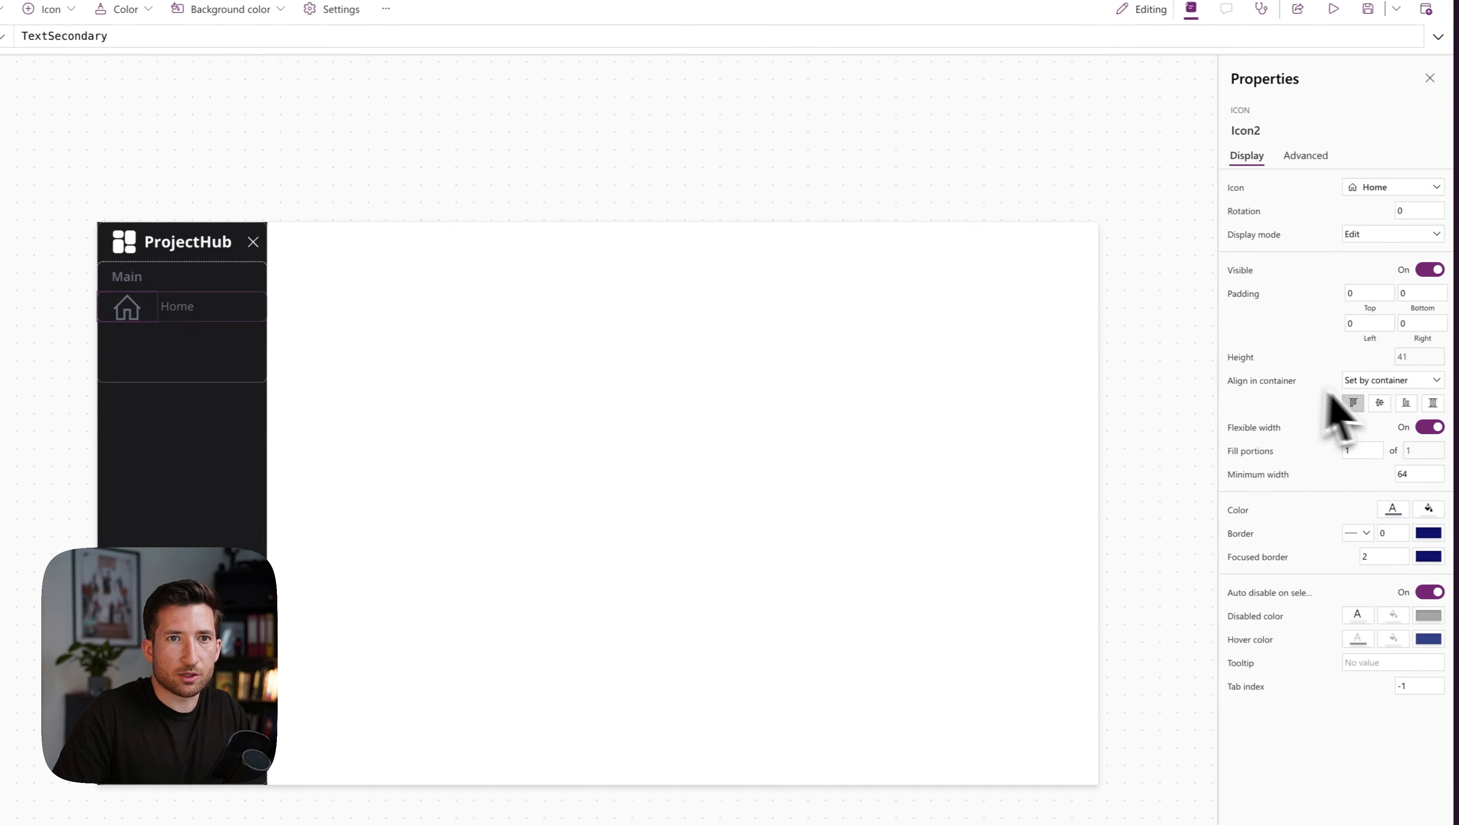
{"action": "left_click", "coordinate": [1355, 292]}
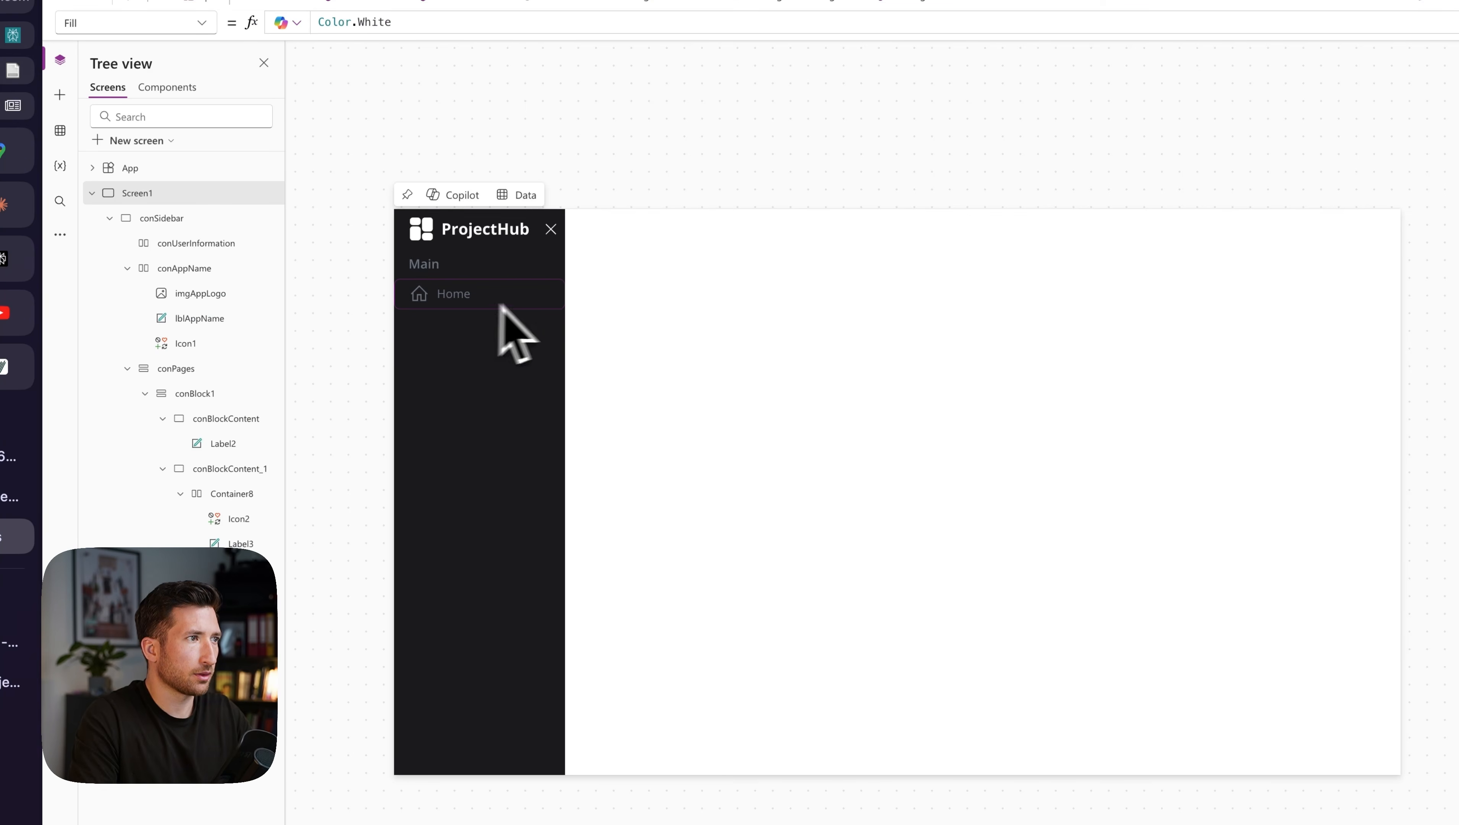
- Review the icon and label of the Home entry and look up home icons on the PowerIcons site
{"action": "left_click", "coordinate": [536, 299]}
{"action": "left_click", "coordinate": [410, 297]}
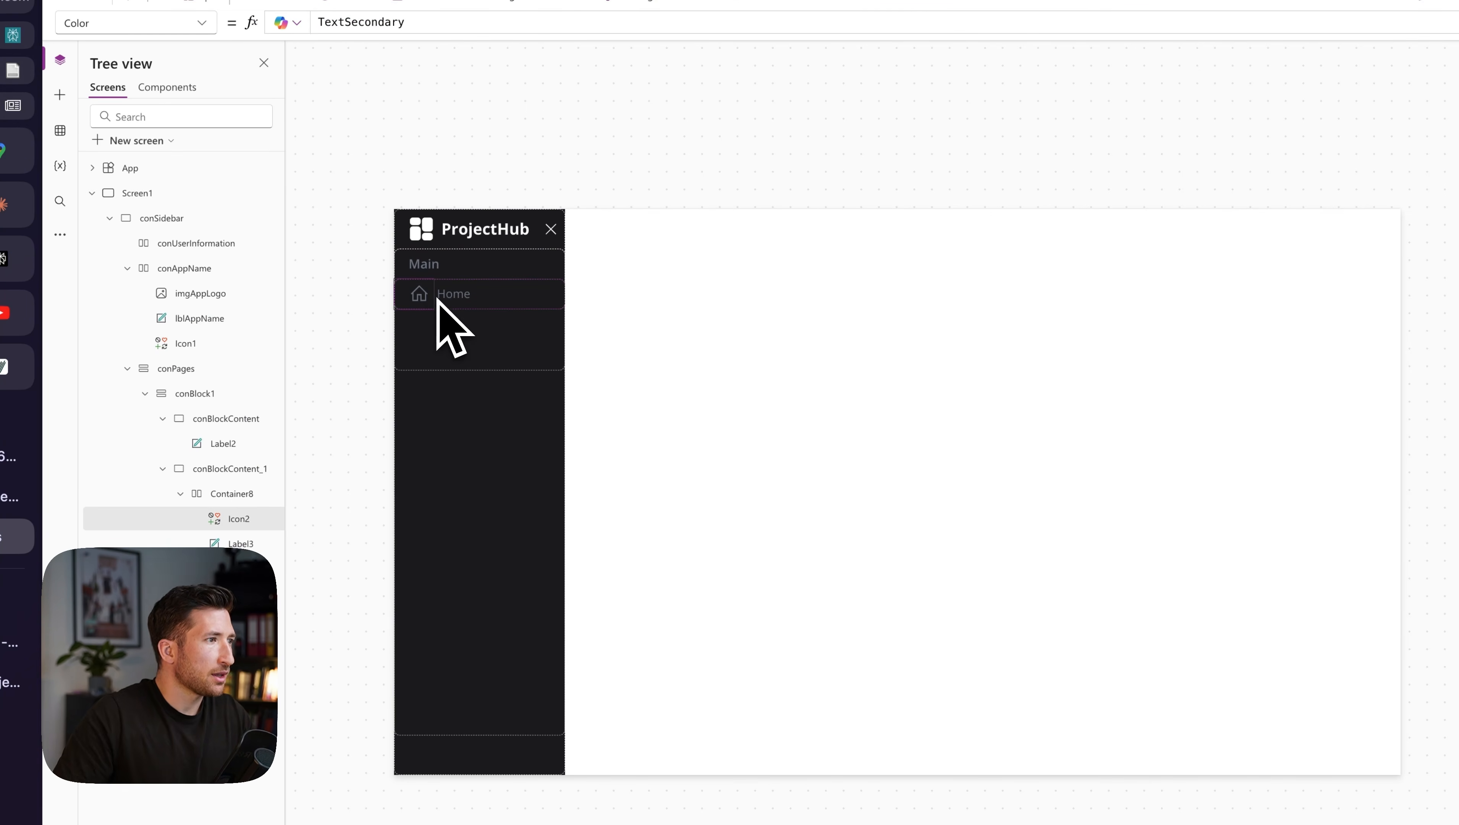
{"action": "left_click", "coordinate": [446, 305]}
{"action": "left_click", "coordinate": [423, 297]}
{"action": "left_click", "coordinate": [450, 304]}
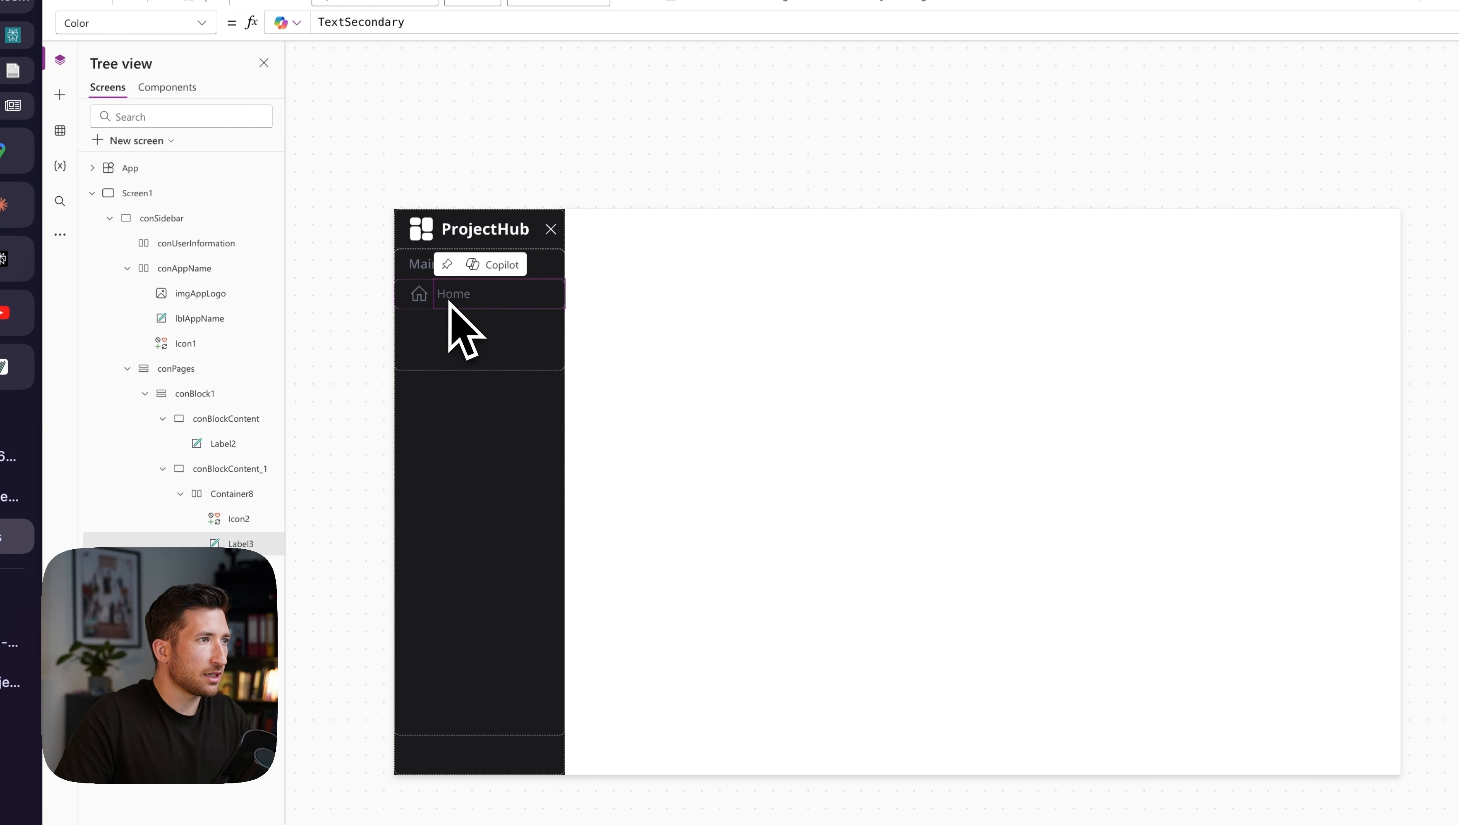
{"action": "key", "text": "alt"}
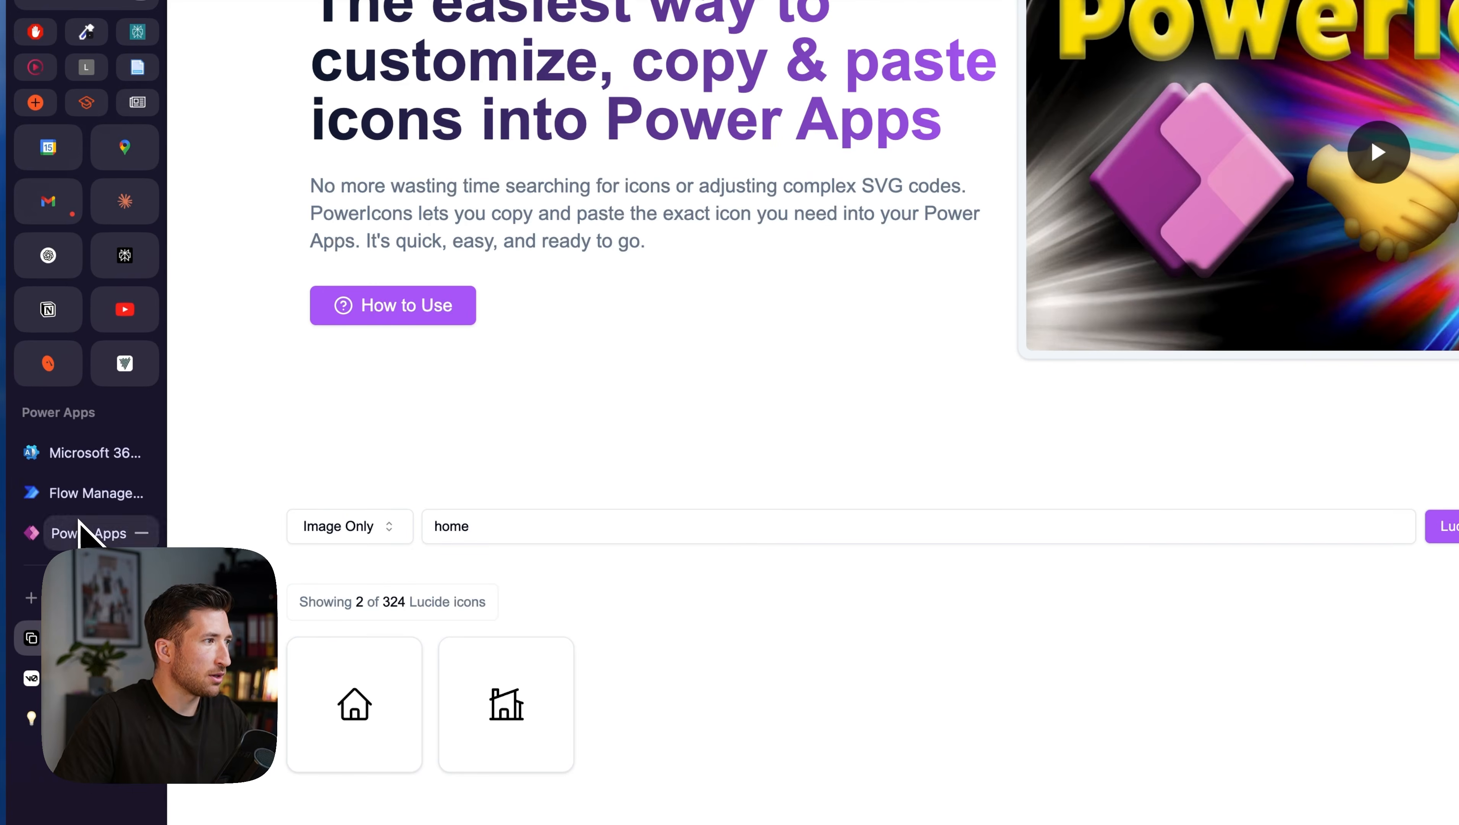
{"action": "left_click", "coordinate": [79, 521]}
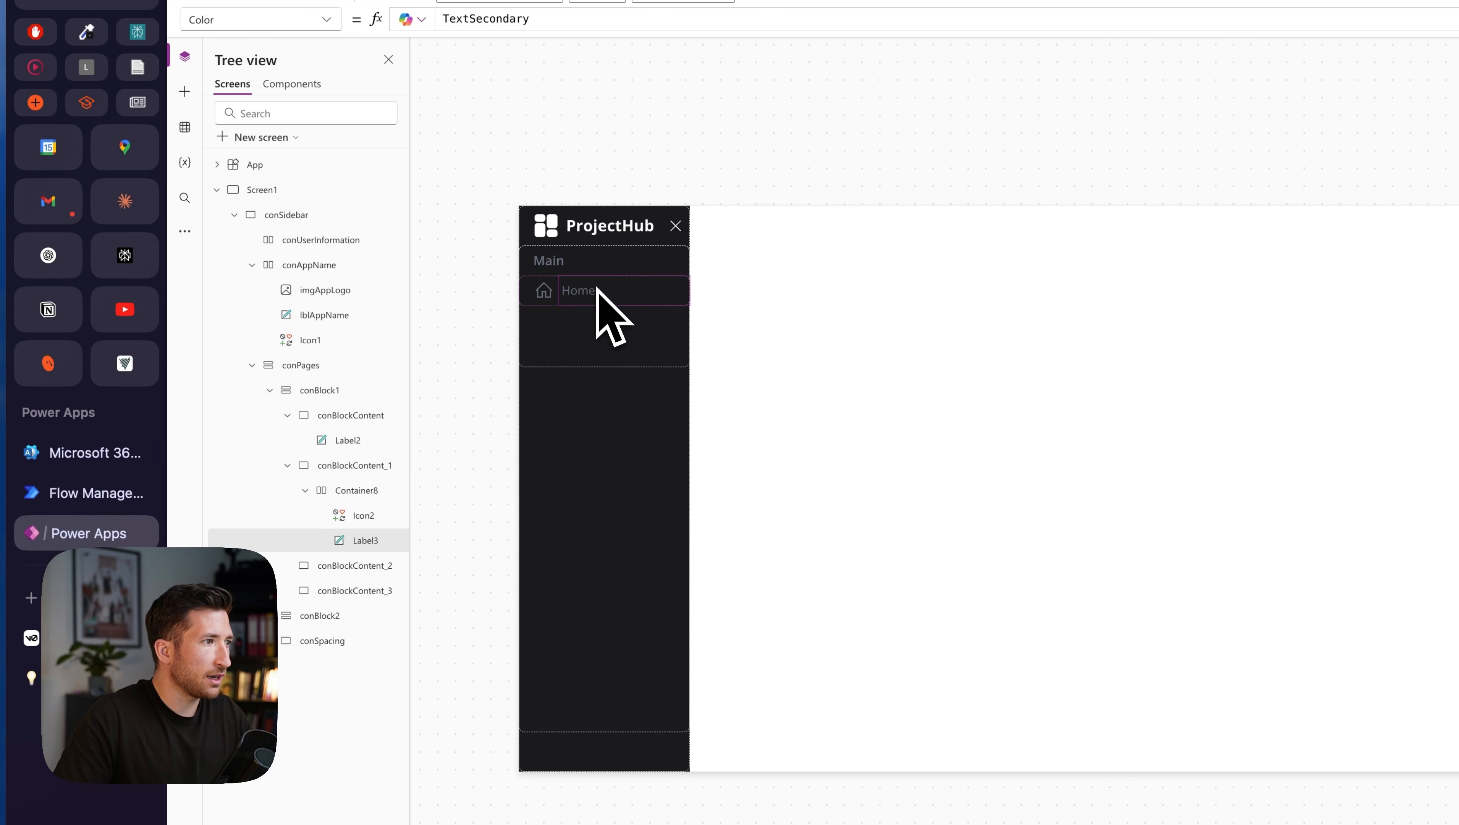
- Insert a button into the Home entry's container conBlockContent_1
{"action": "left_click", "coordinate": [391, 467]}
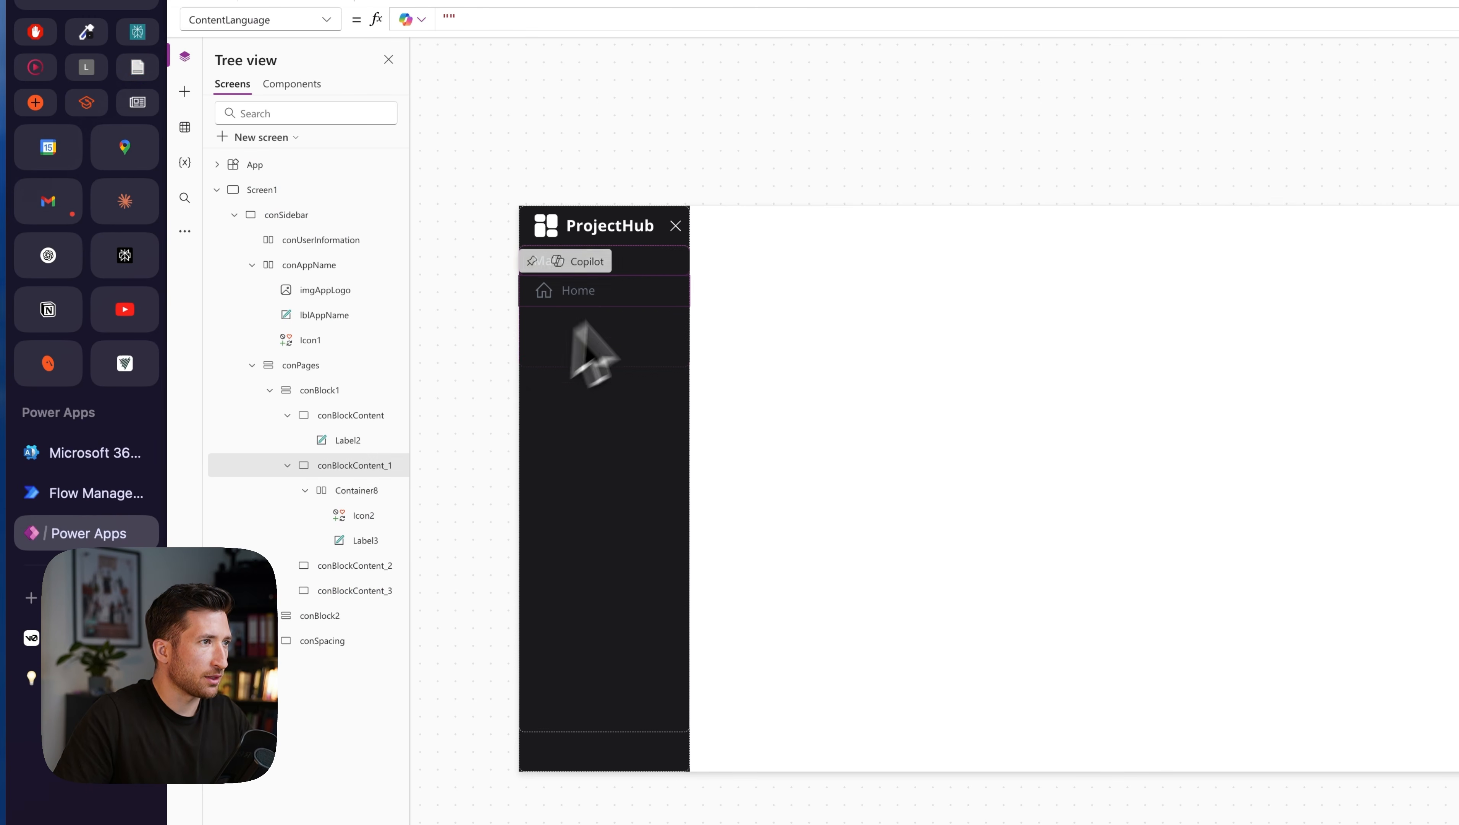
{"action": "left_click", "coordinate": [641, 301]}
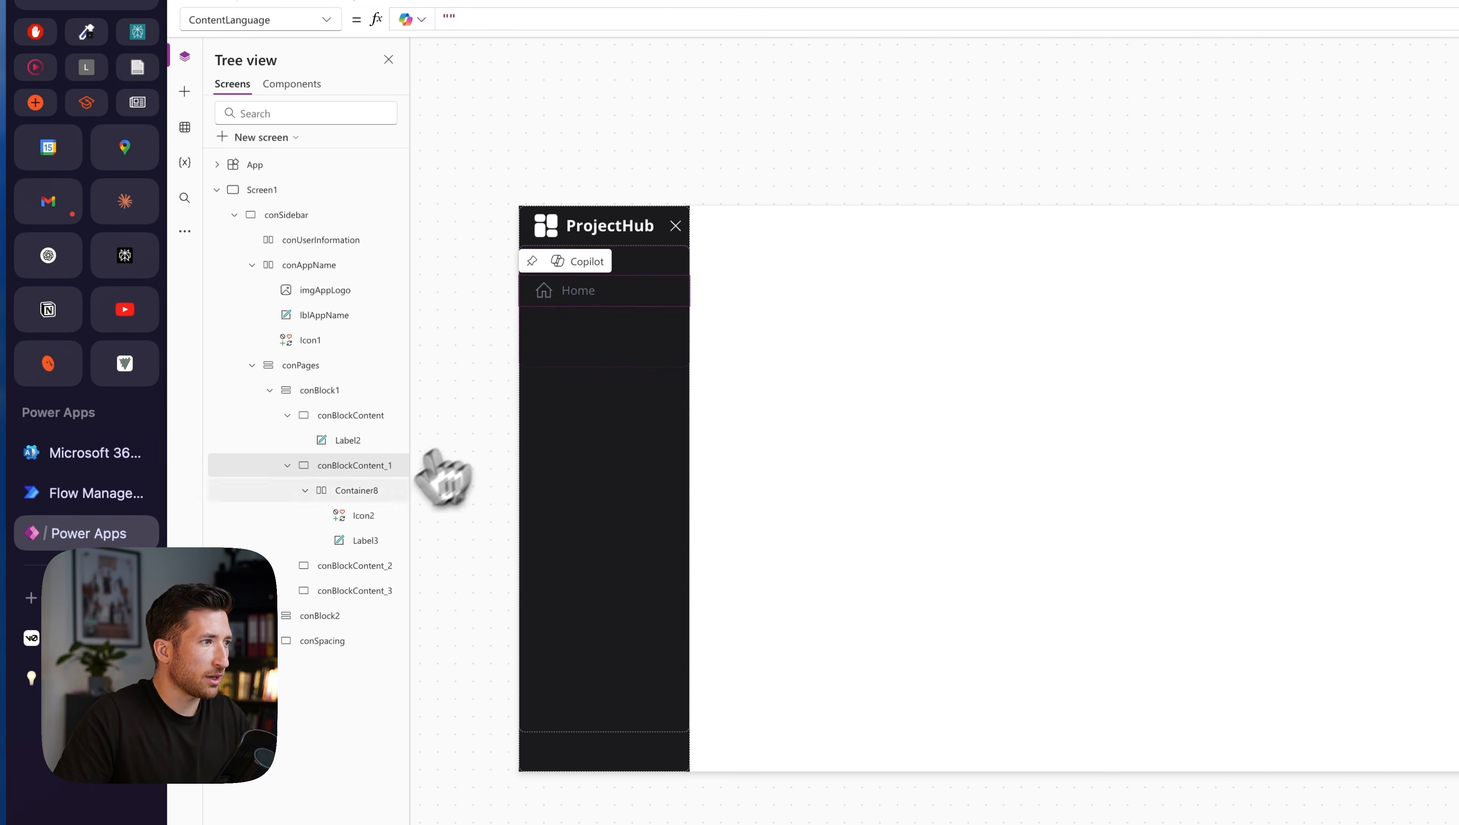
{"action": "left_click", "coordinate": [377, 469]}
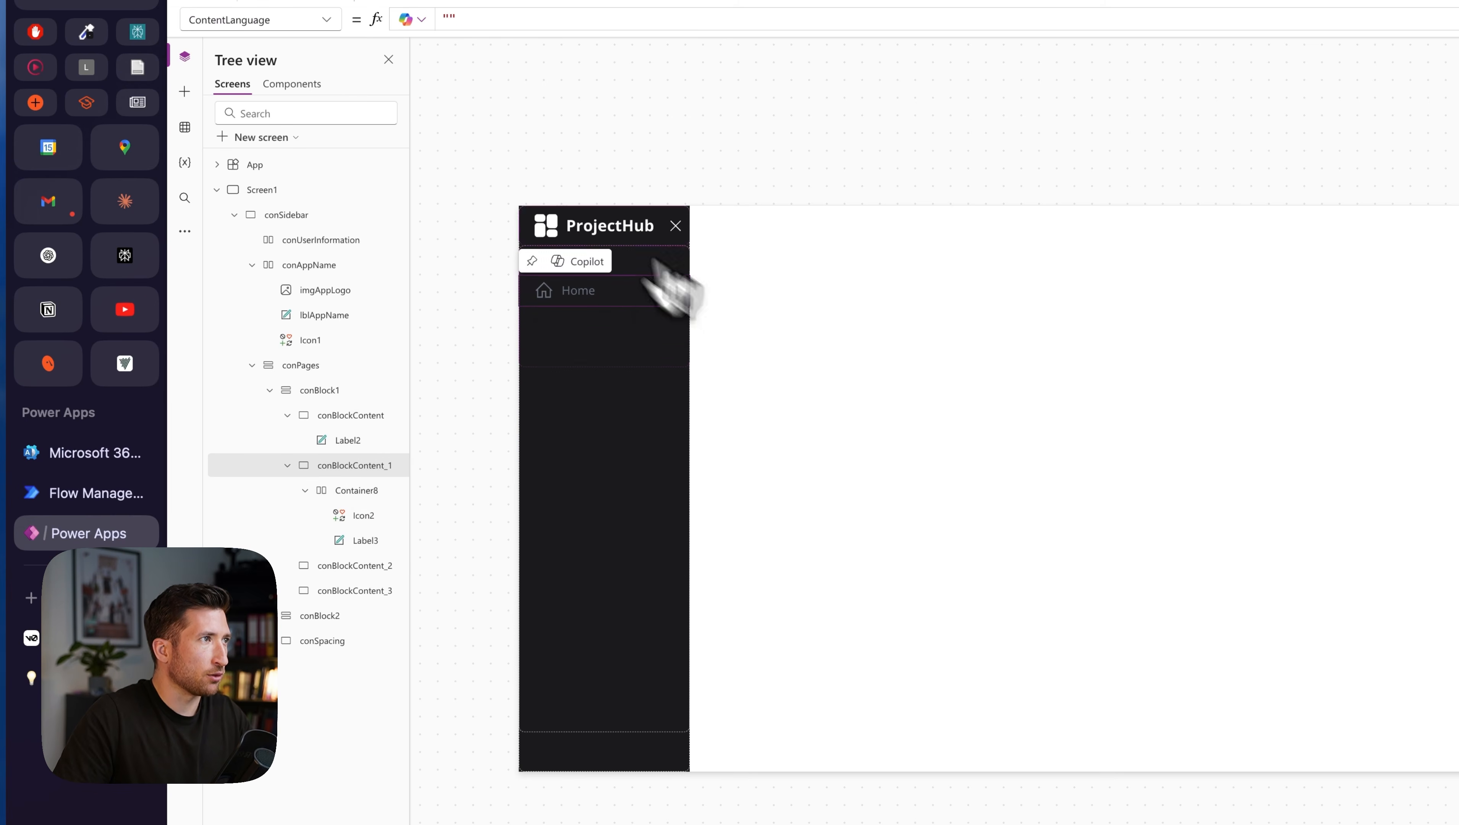
{"action": "left_click", "coordinate": [397, 36]}
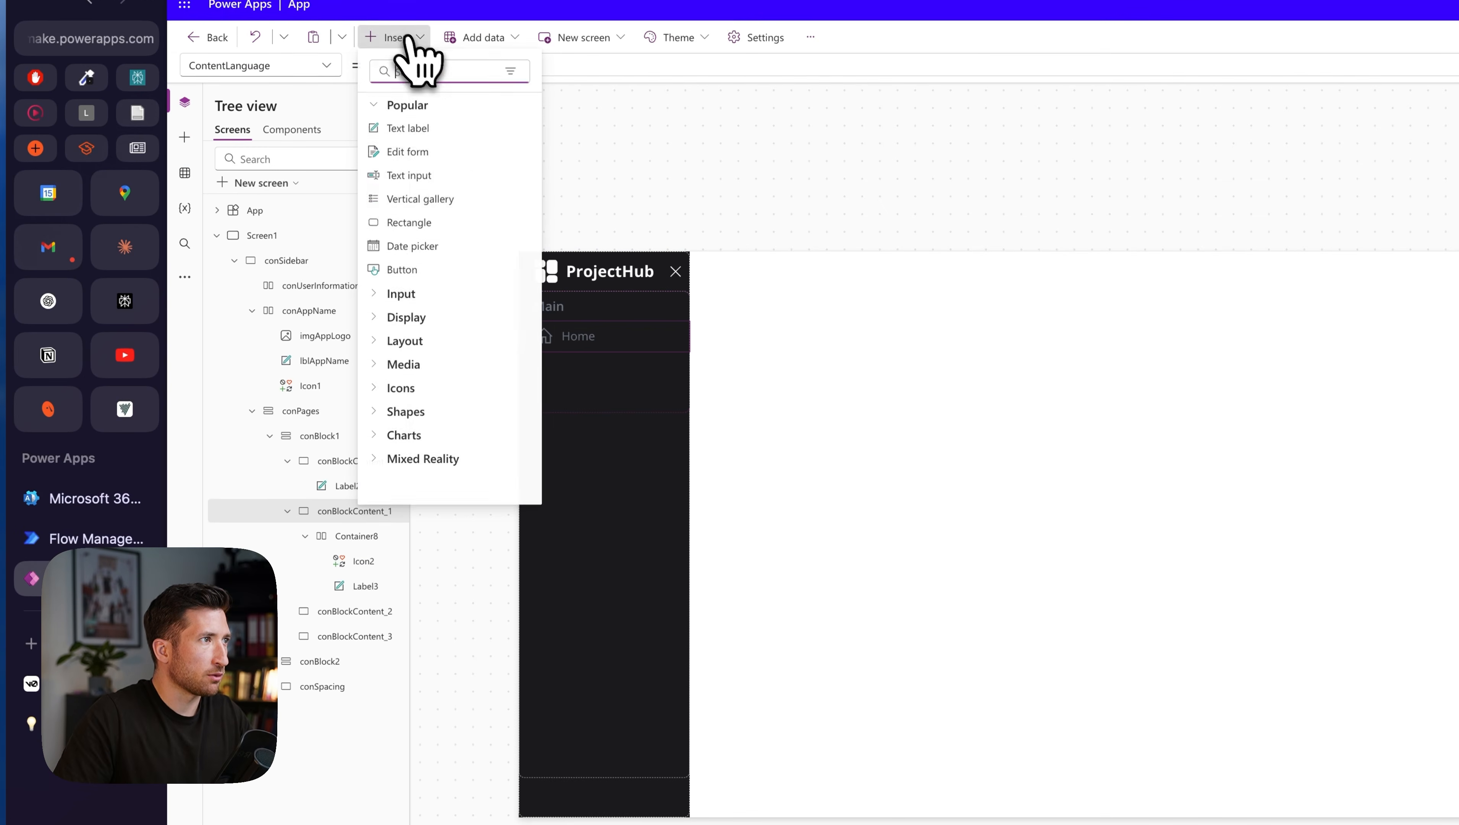
{"action": "left_click", "coordinate": [433, 272]}
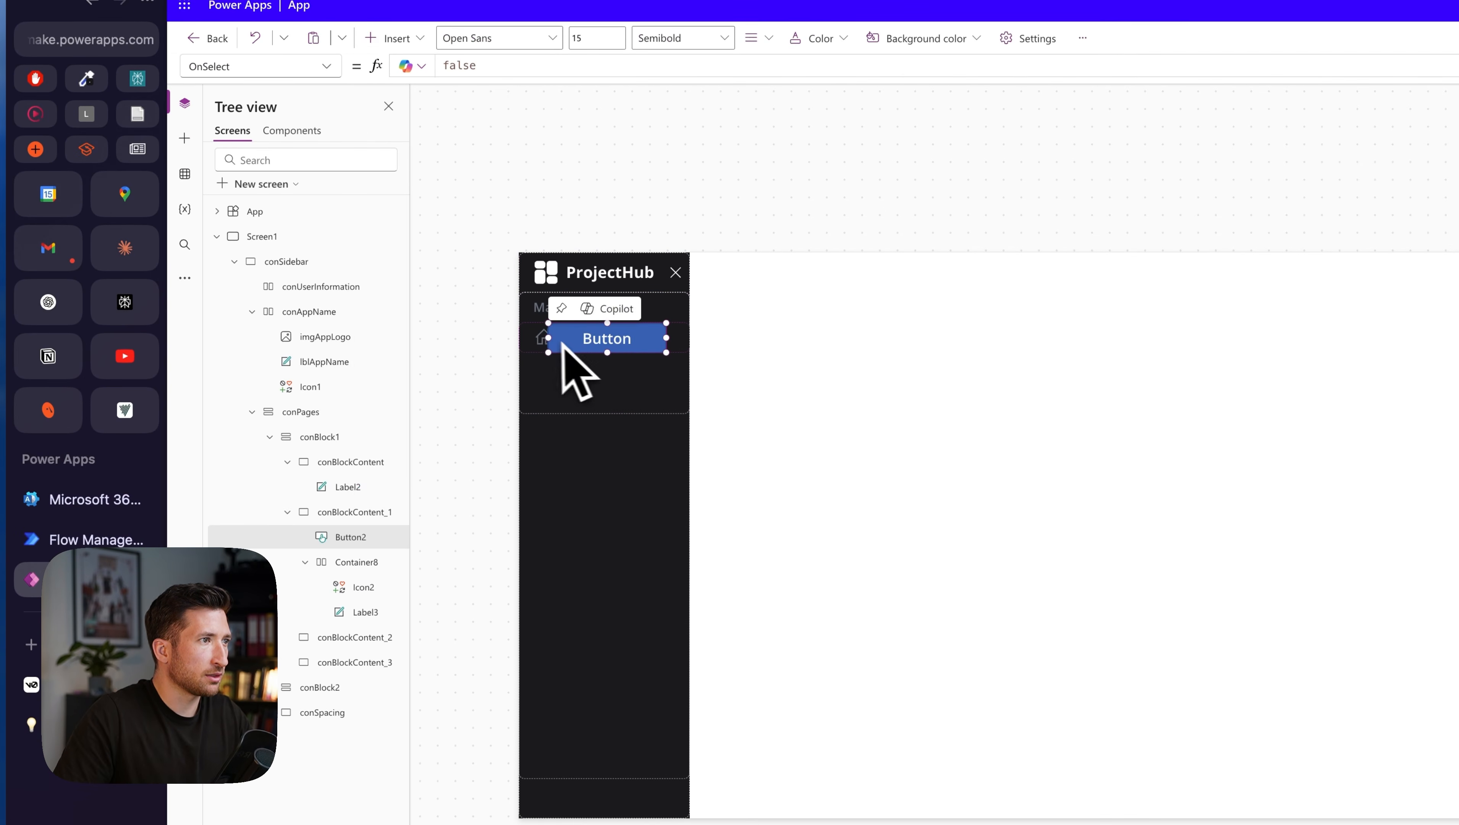
- Make the new button fill its container by setting Width to Parent.Width and Height to Parent.Height
{"action": "left_click", "coordinate": [326, 66]}
{"action": "scroll", "coordinate": [304, 489], "scroll_direction": "down", "scroll_amount": 5}
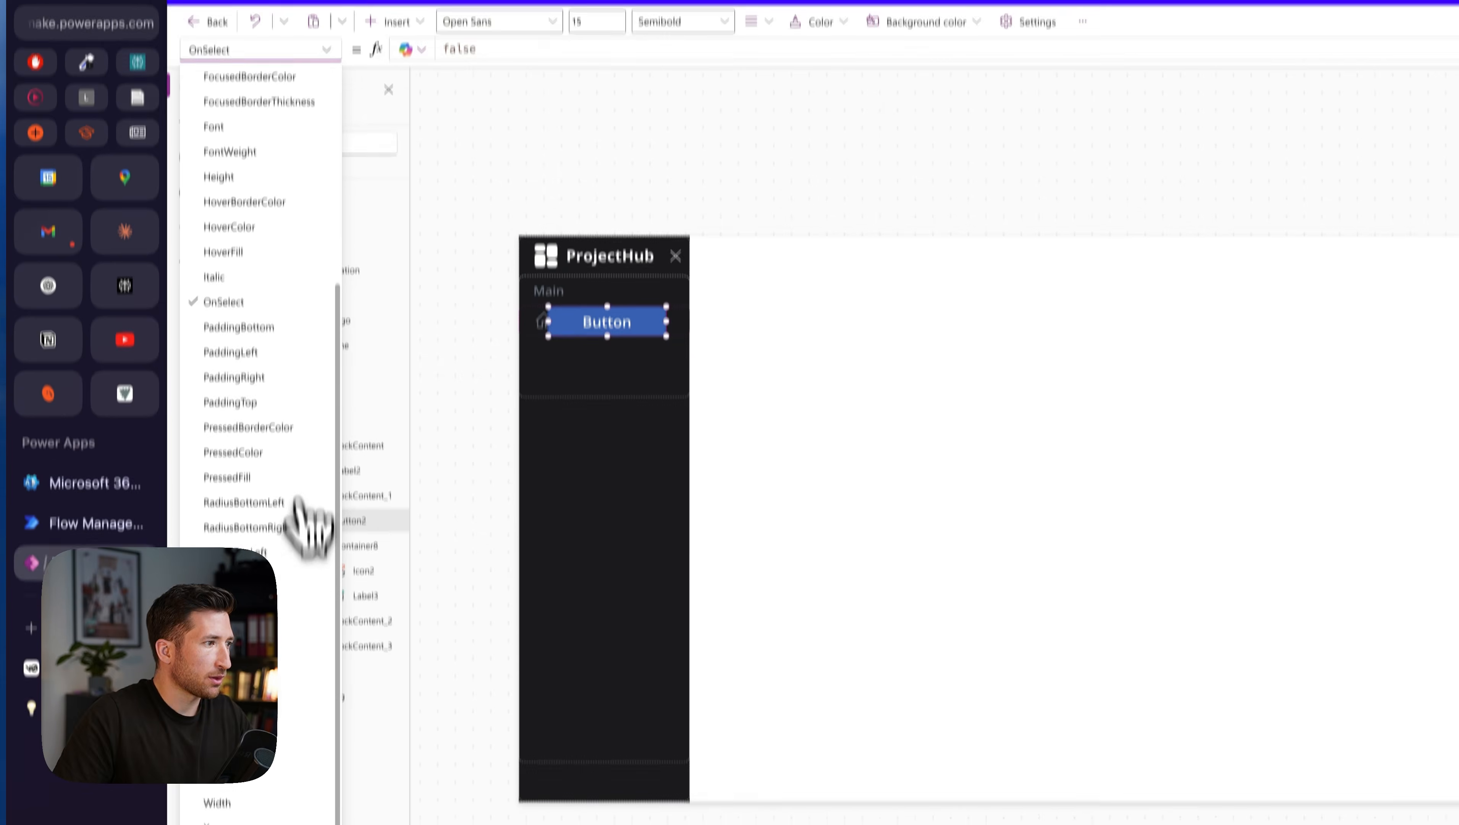
{"action": "left_click", "coordinate": [287, 719]}
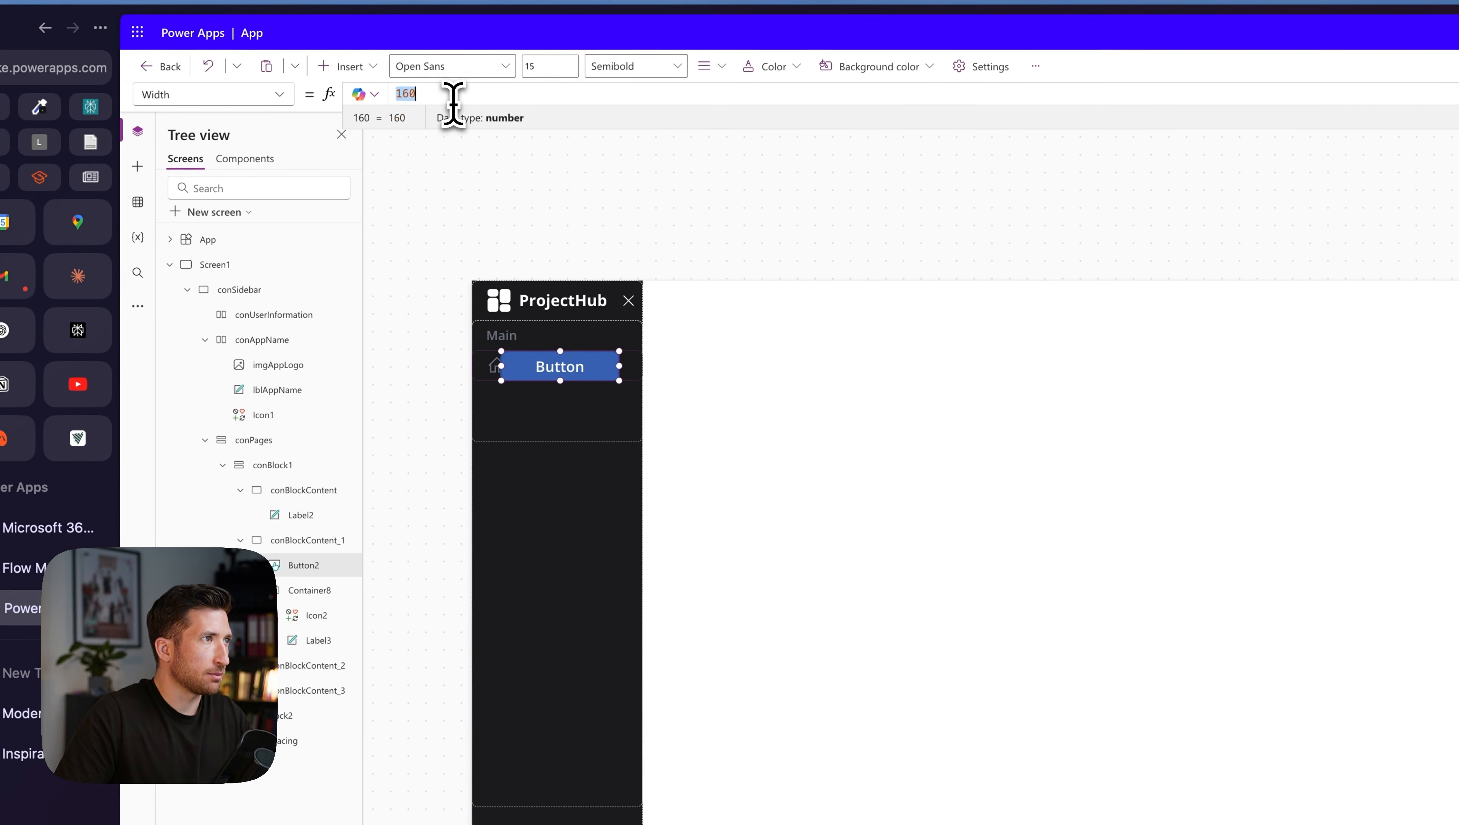
{"action": "type", "text": "Parent.Width"}
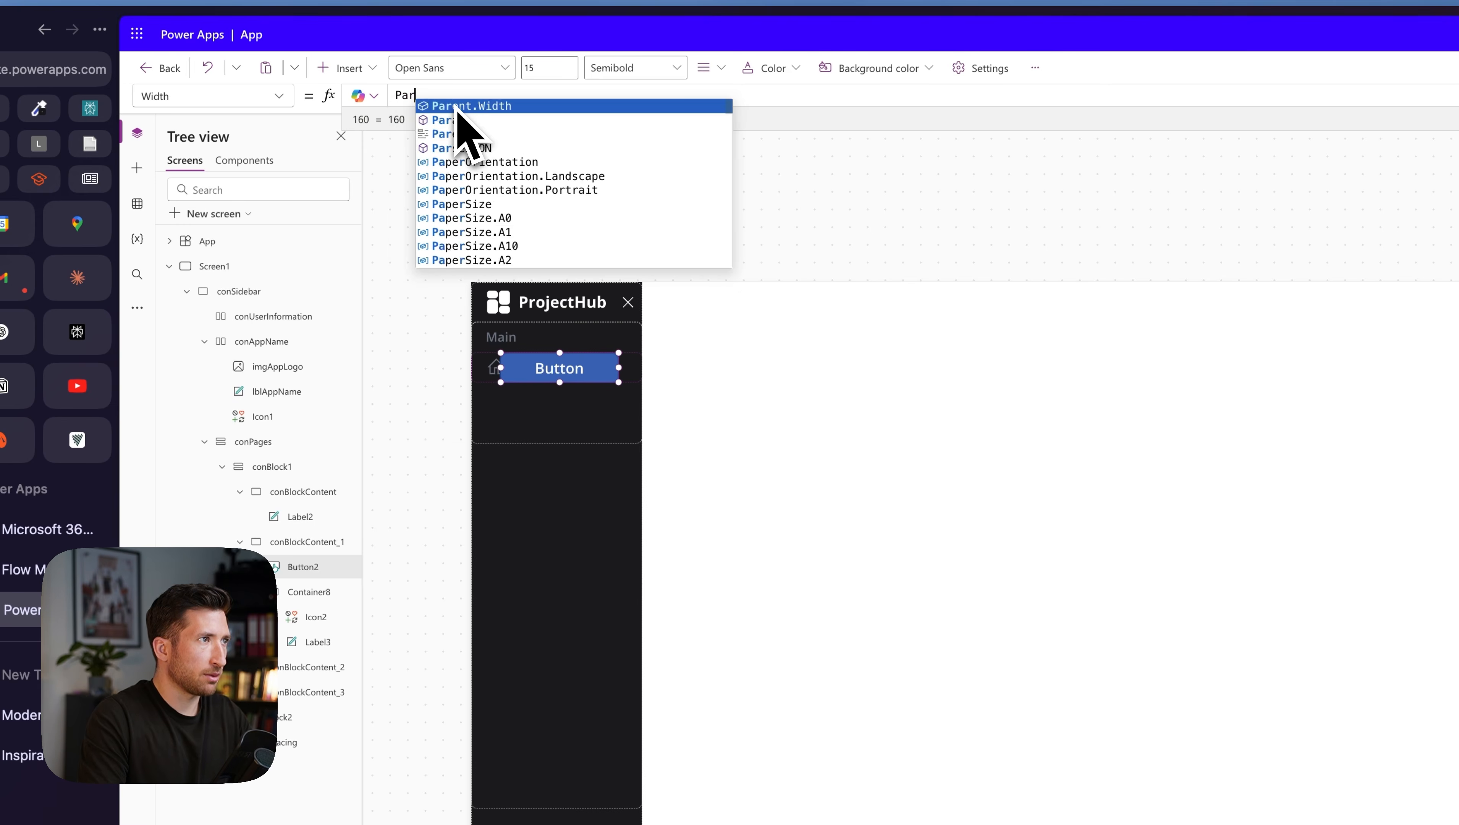
{"action": "left_click", "coordinate": [282, 95]}
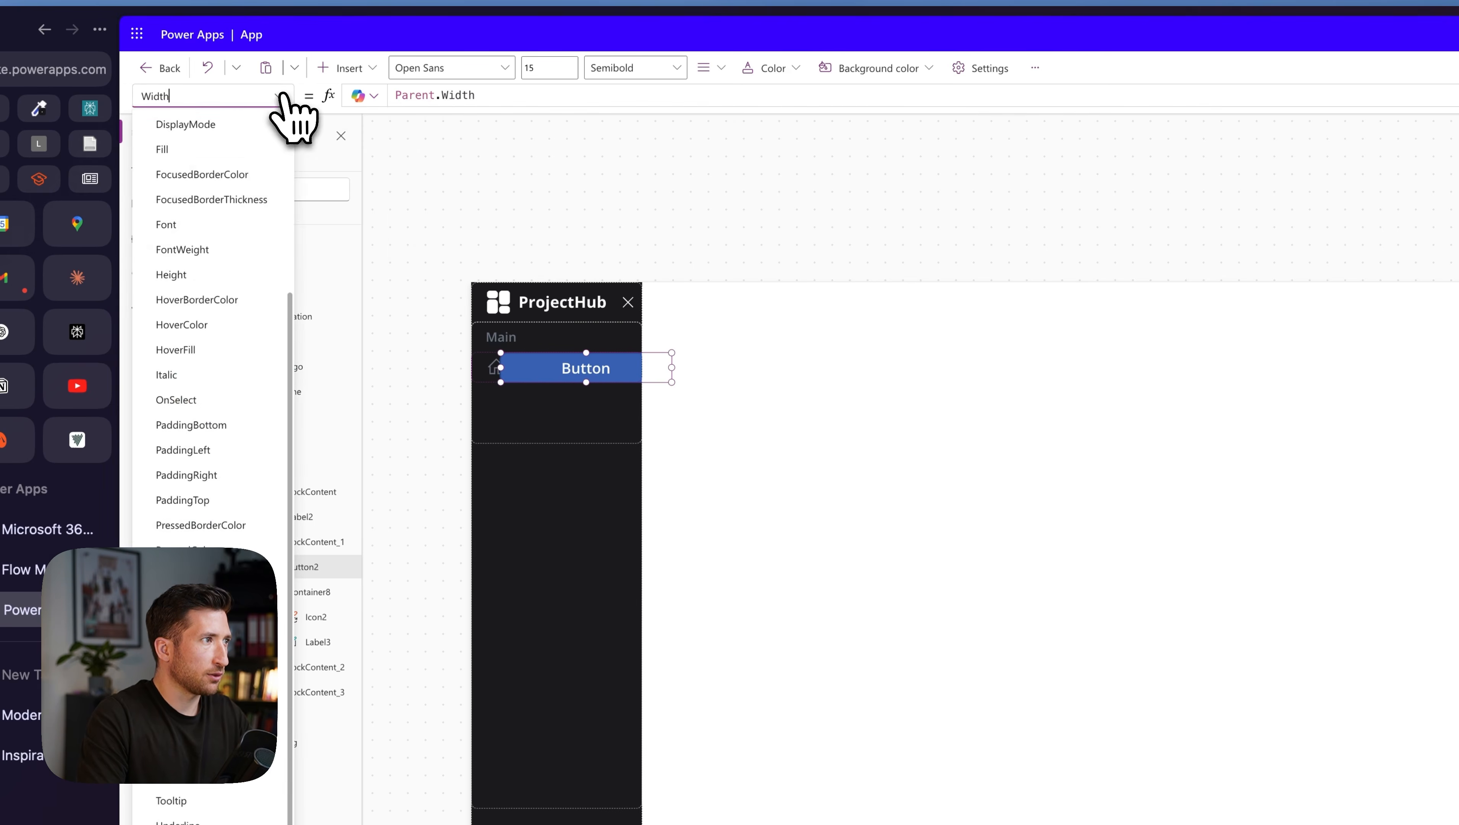
{"action": "left_click", "coordinate": [231, 275]}
{"action": "type", "text": "Pare"}
{"action": "key", "text": "Tab"}
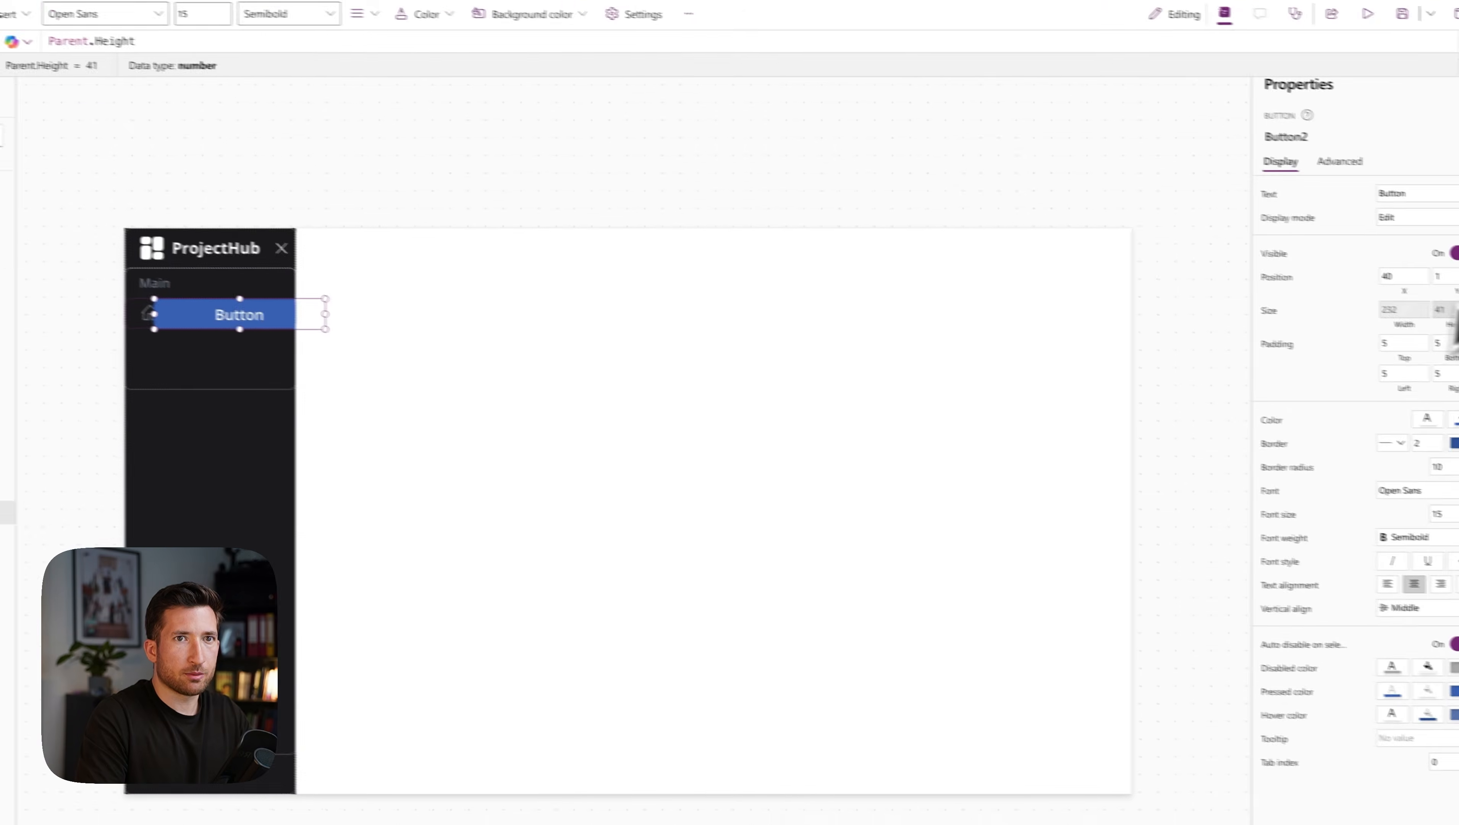
- Position the button at X 0 and Y 0 and clear its text
{"action": "left_click", "coordinate": [1407, 277]}
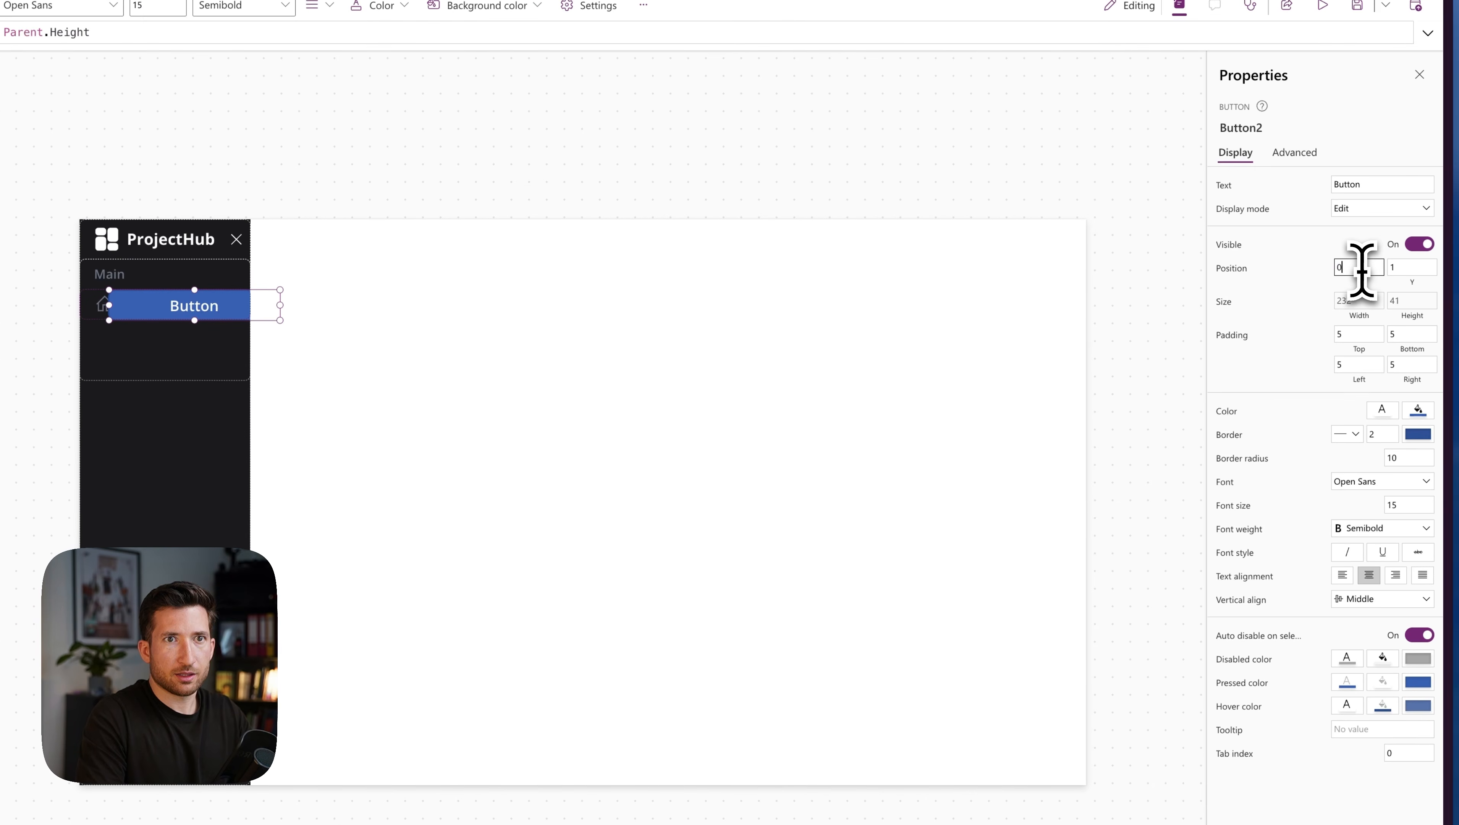
{"action": "left_click", "coordinate": [1324, 278]}
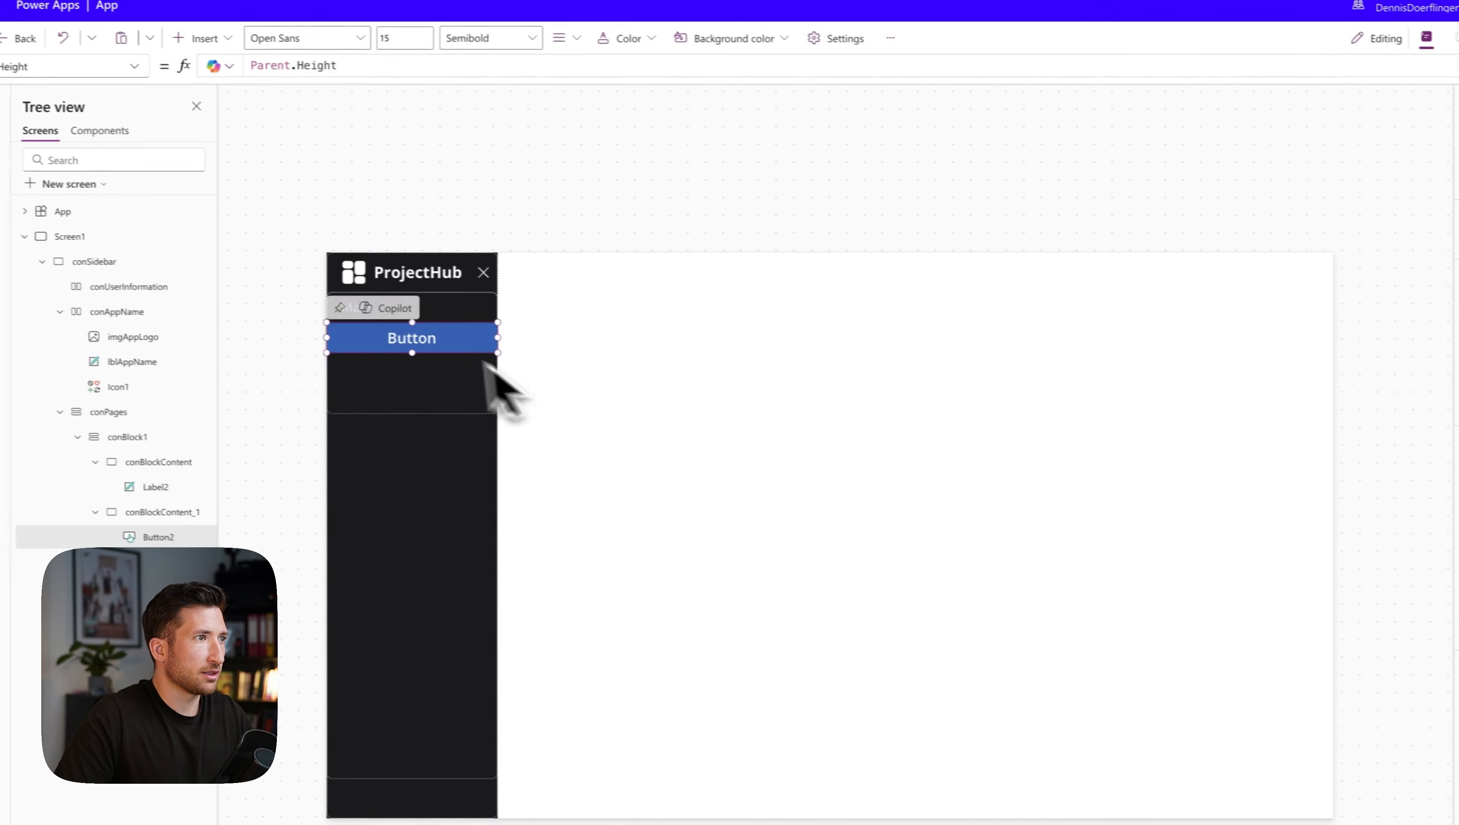
{"action": "left_click", "coordinate": [1452, 152]}
{"action": "type", "text": "0"}
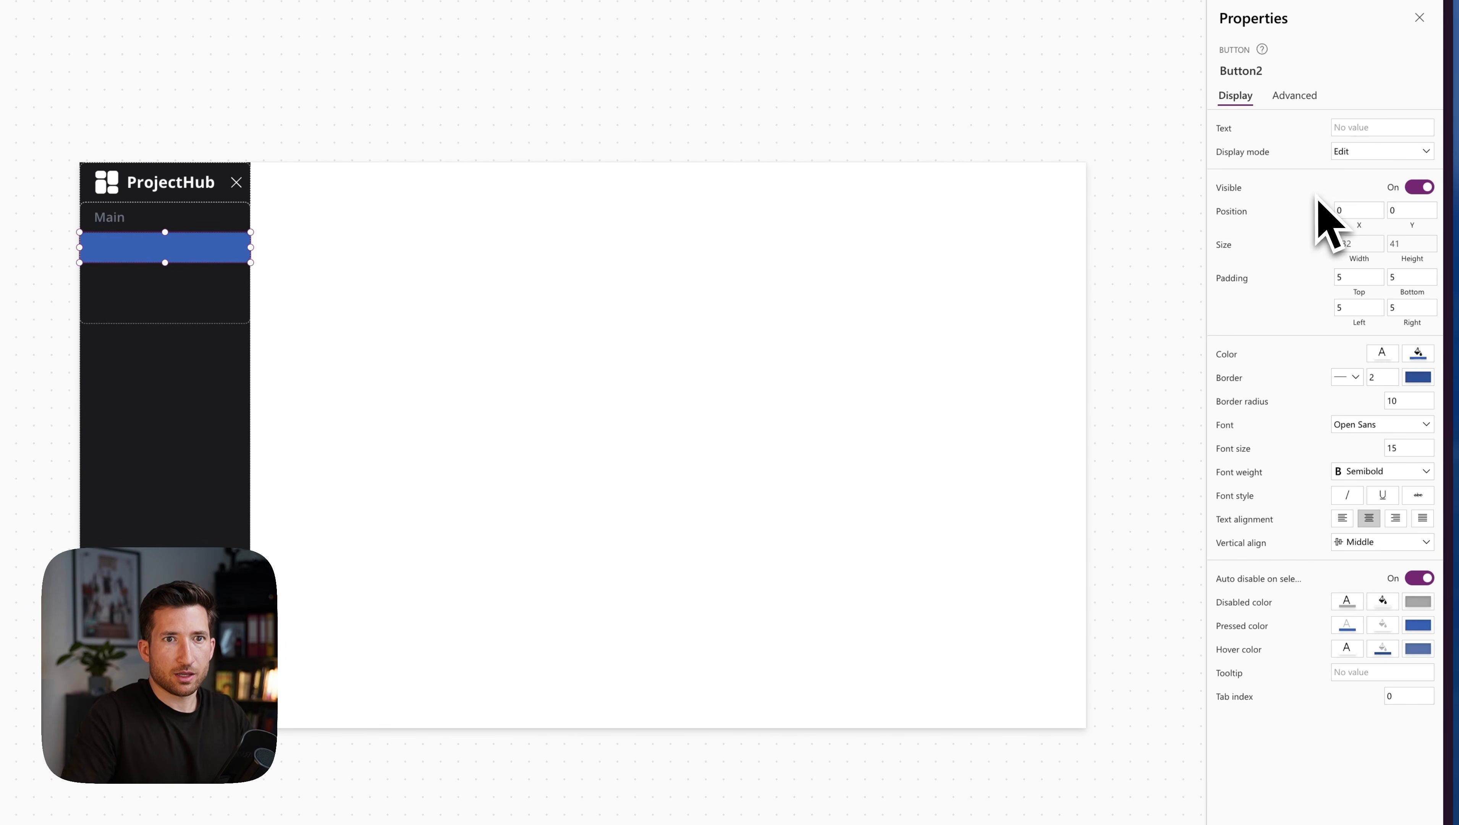
- Make the button's text, fill, border, disabled, pressed and hover colors transparent
{"action": "left_click", "coordinate": [1419, 353]}
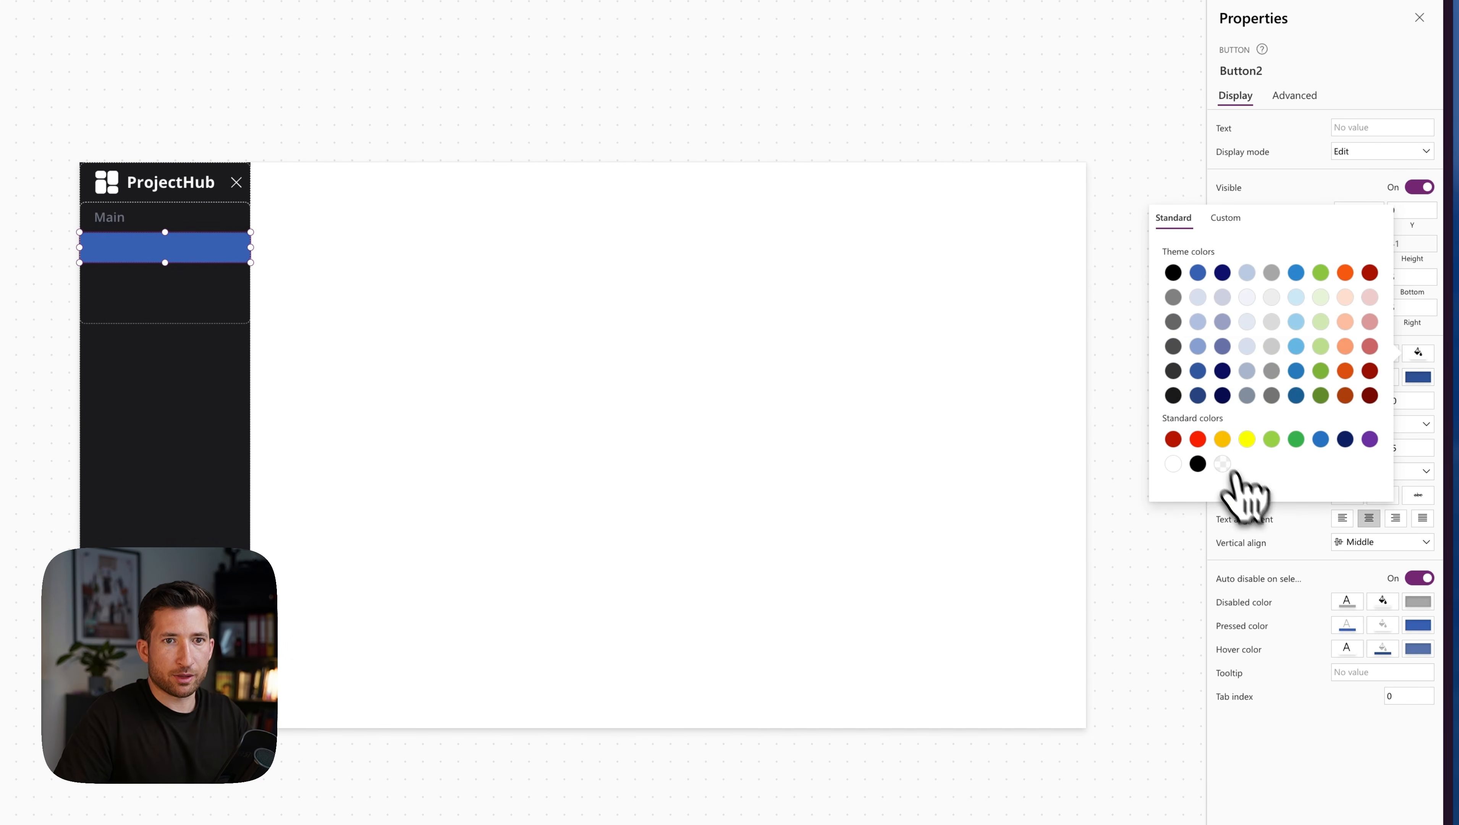
{"action": "left_click", "coordinate": [1223, 464]}
{"action": "left_click", "coordinate": [1383, 602]}
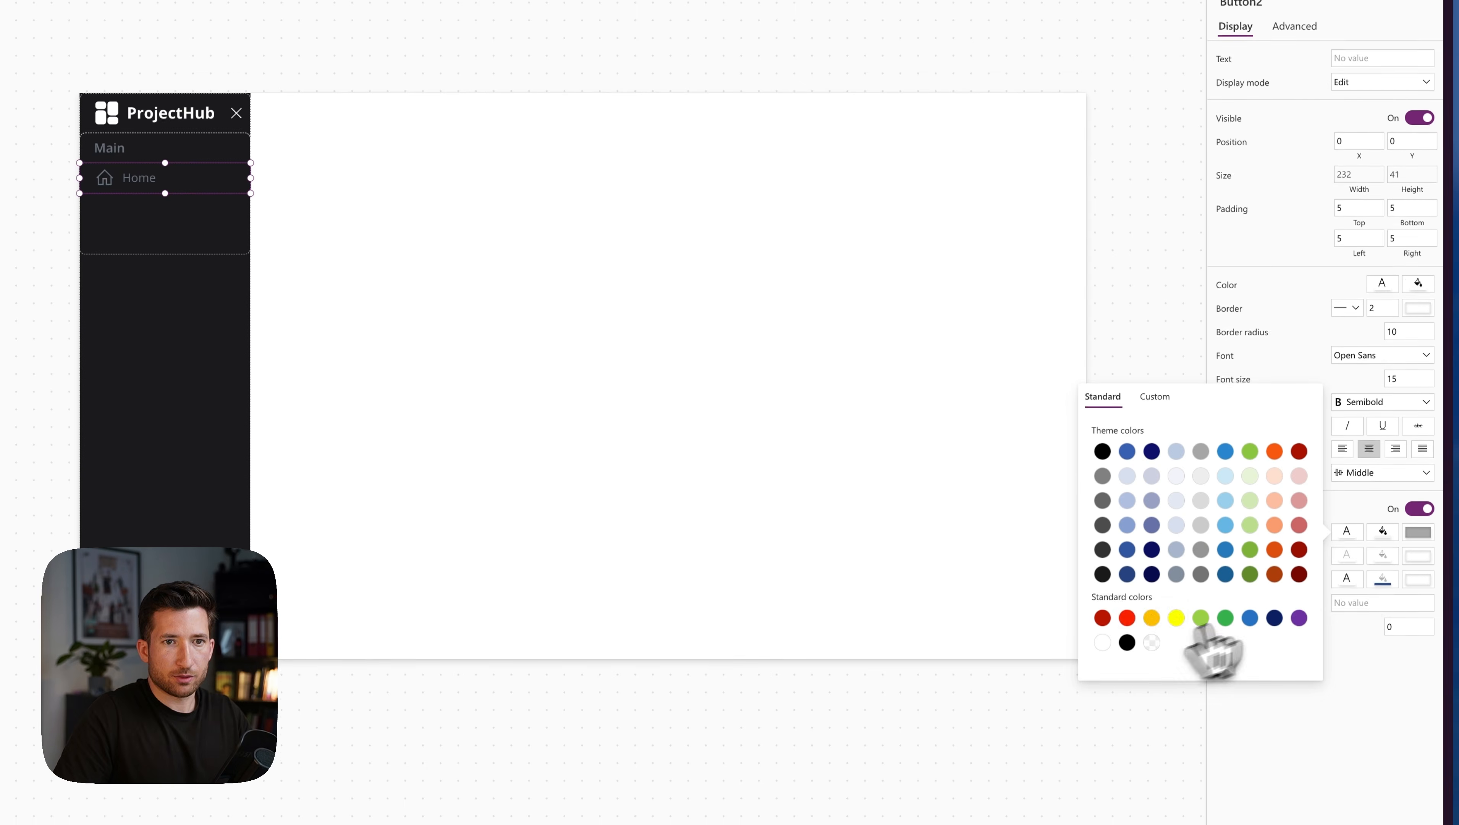
{"action": "left_click", "coordinate": [1350, 557]}
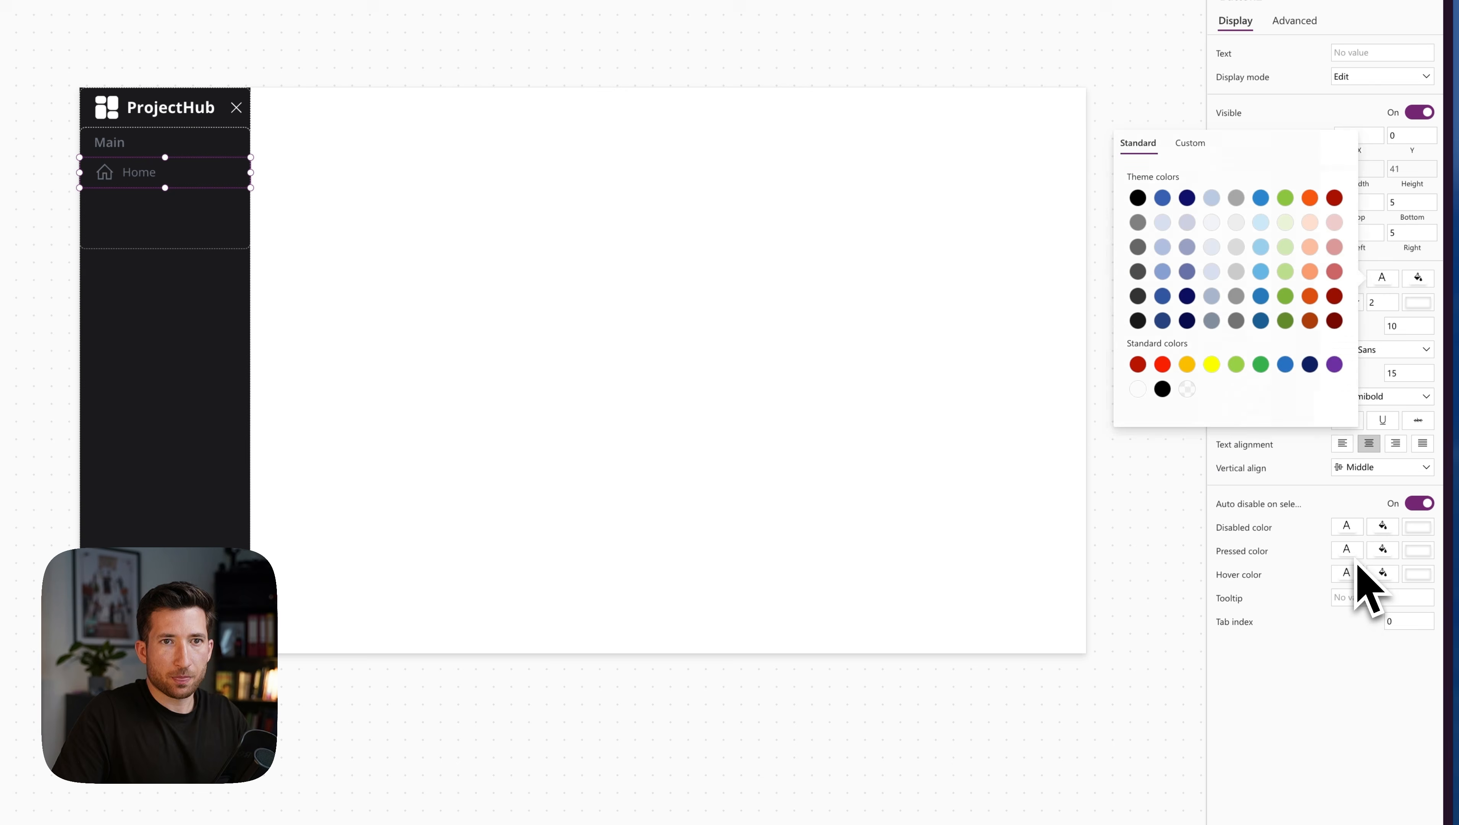
{"action": "left_click", "coordinate": [1355, 560]}
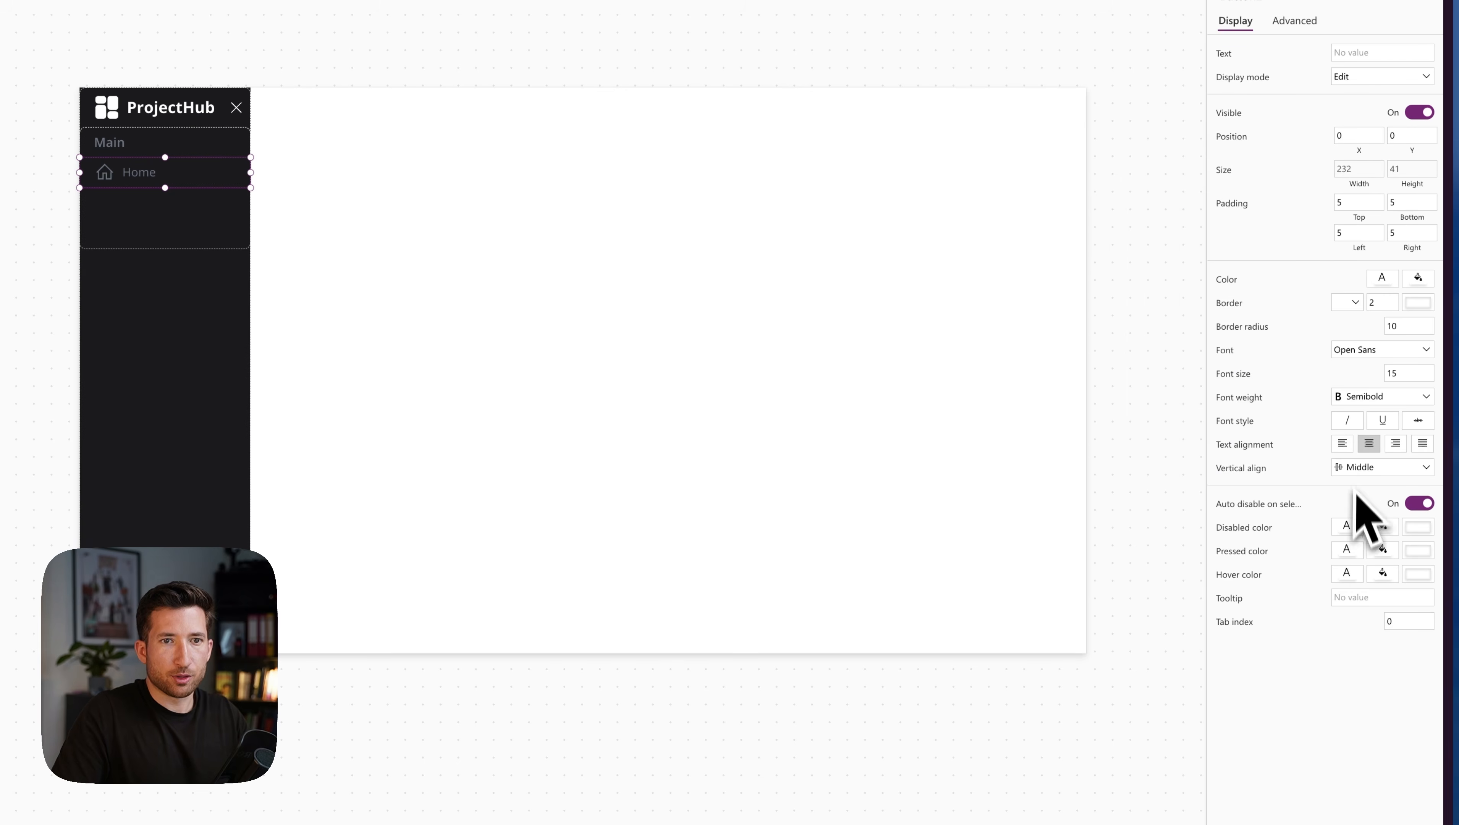
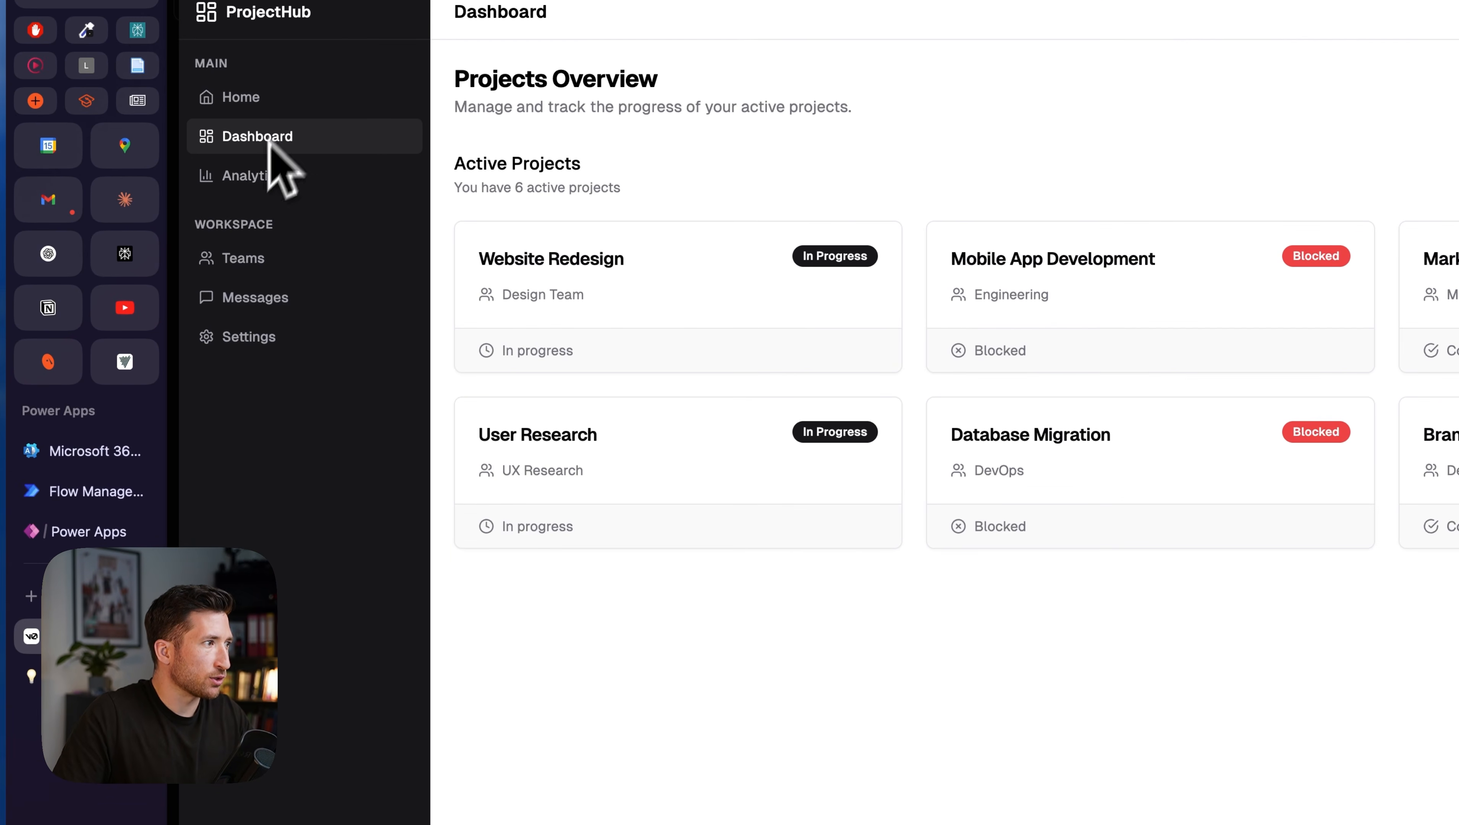
- Using the ProjectHub preview's highlighted entry as reference, set the button's hover fill to the grey RGBA(149, 149, 149, 1)
{"action": "left_click", "coordinate": [87, 531]}
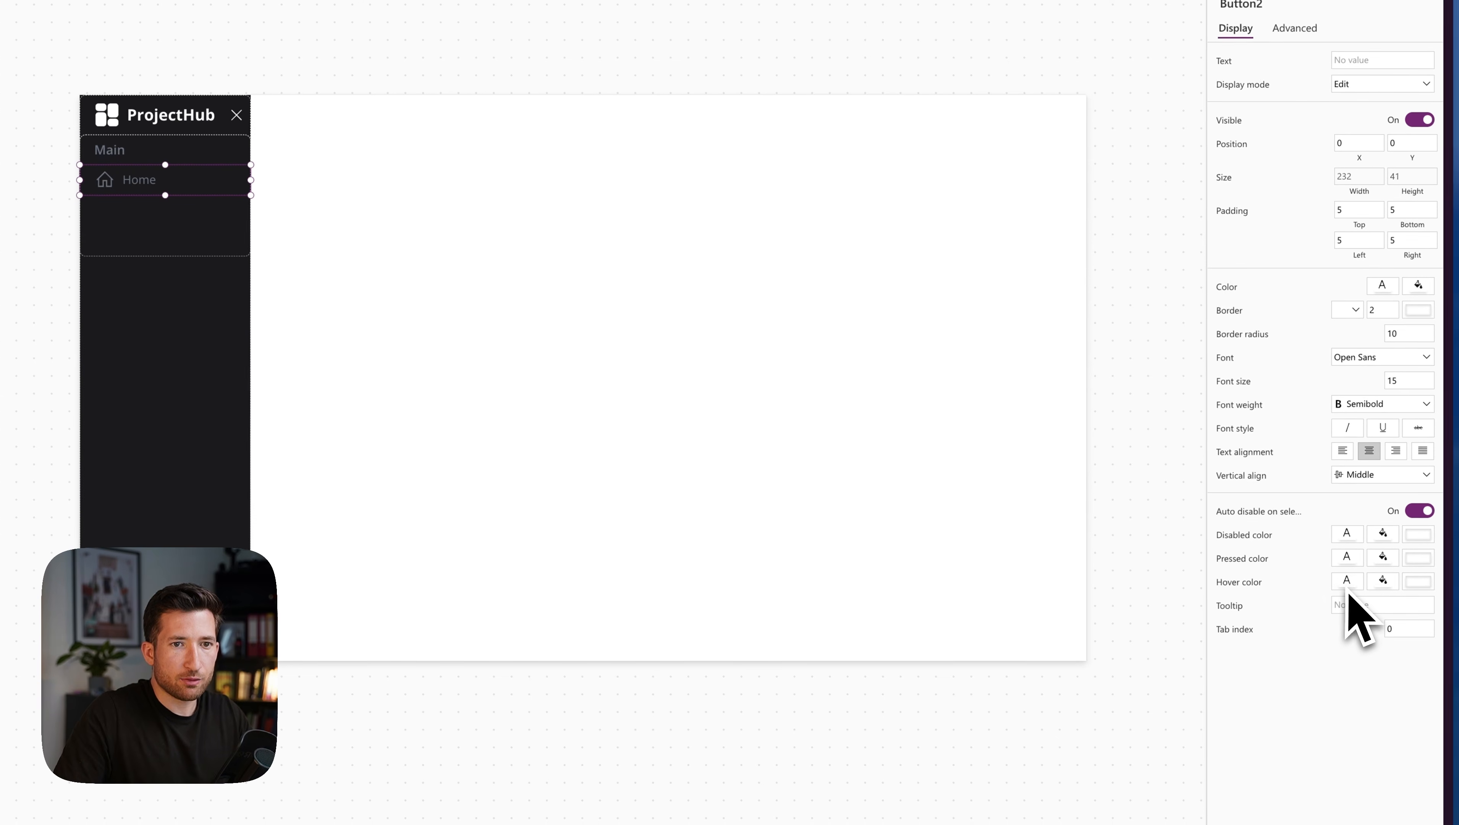
{"action": "left_click", "coordinate": [1384, 581]}
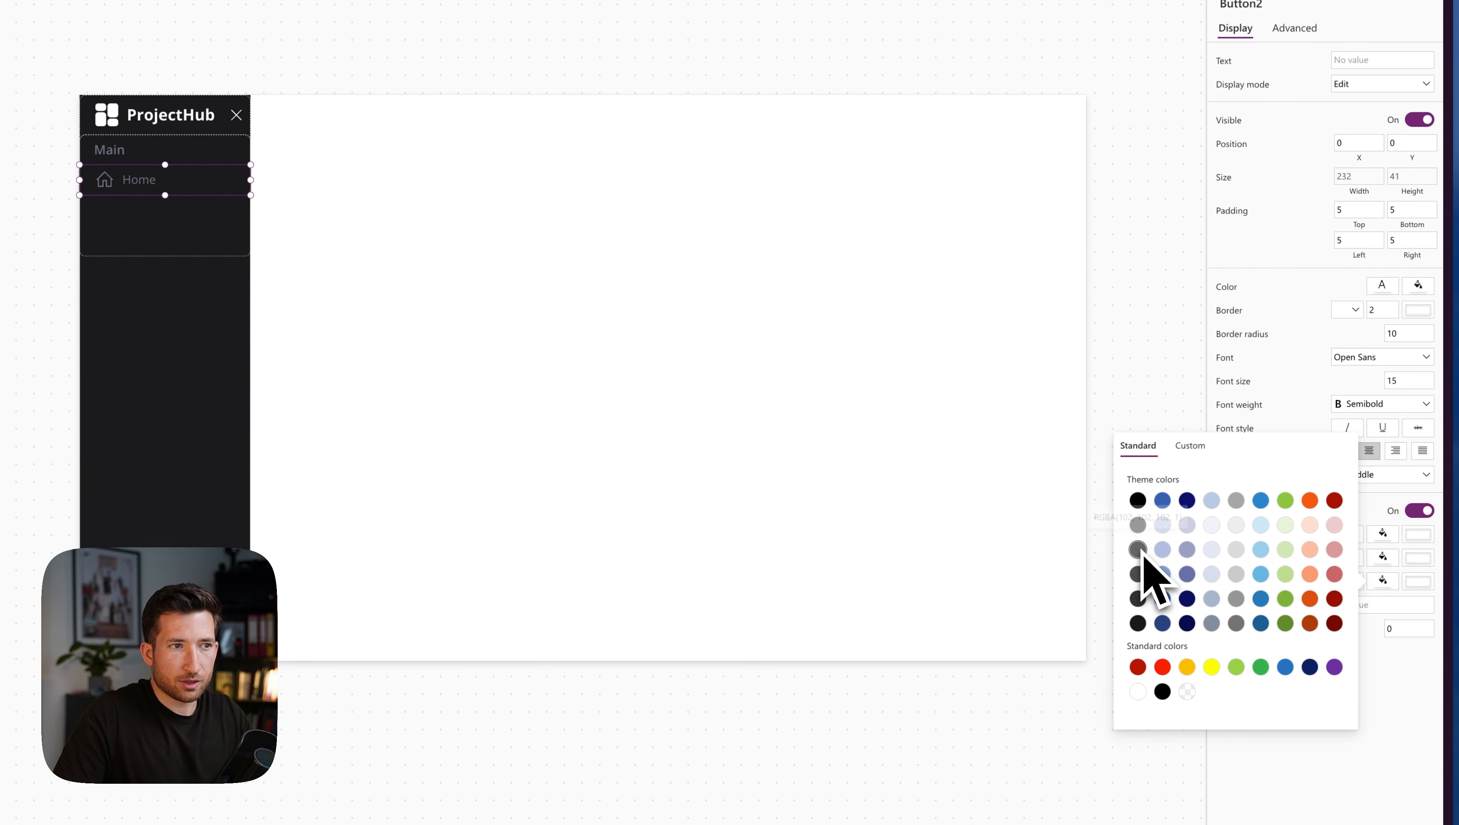
{"action": "left_click", "coordinate": [1236, 598]}
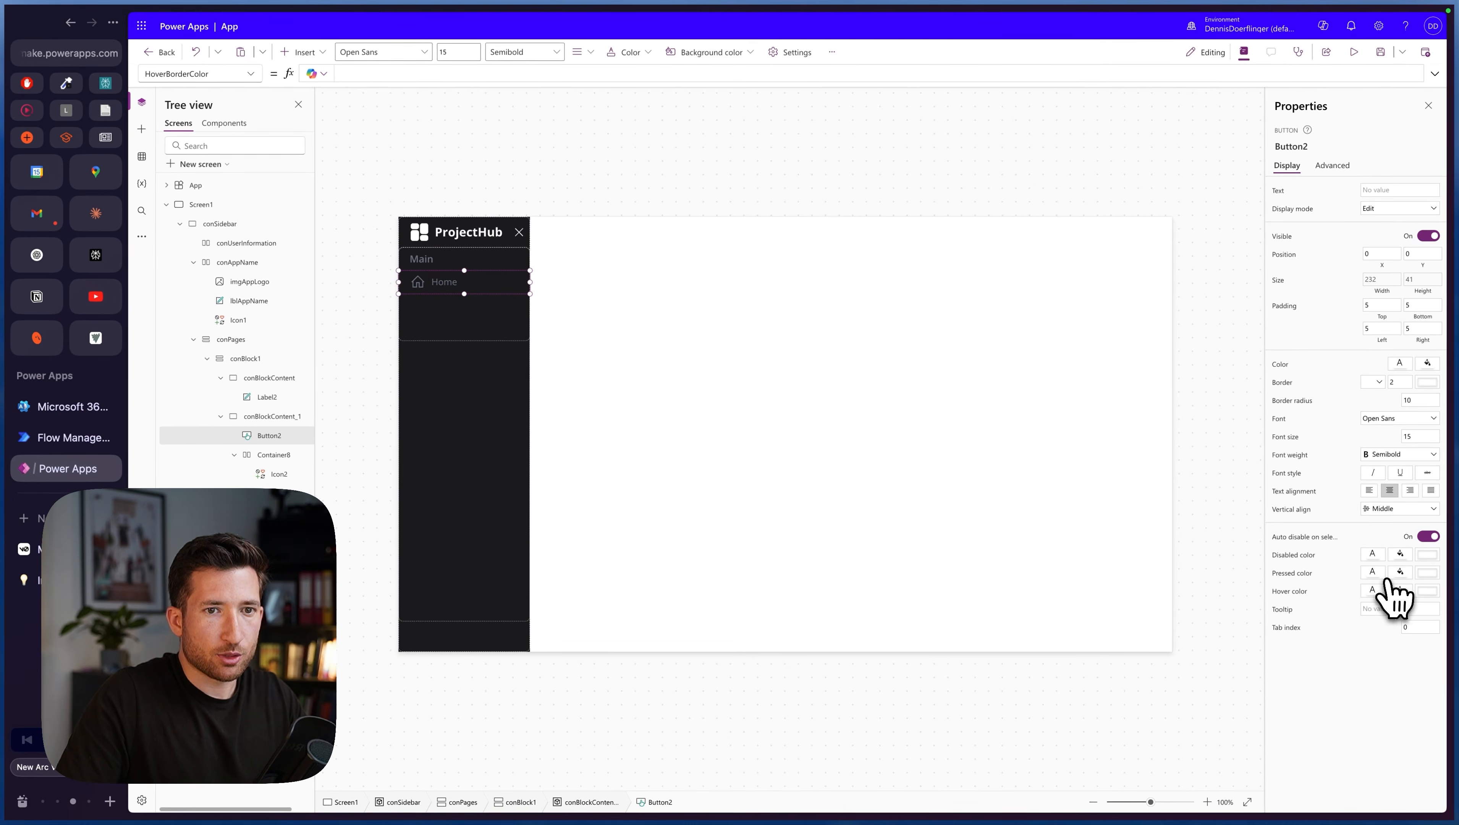
- Lower the opacity in the button's HoverFill formula, trying 0.3 and settling on 0.2, and compare it with the ProjectHub preview
{"action": "left_click", "coordinate": [248, 74]}
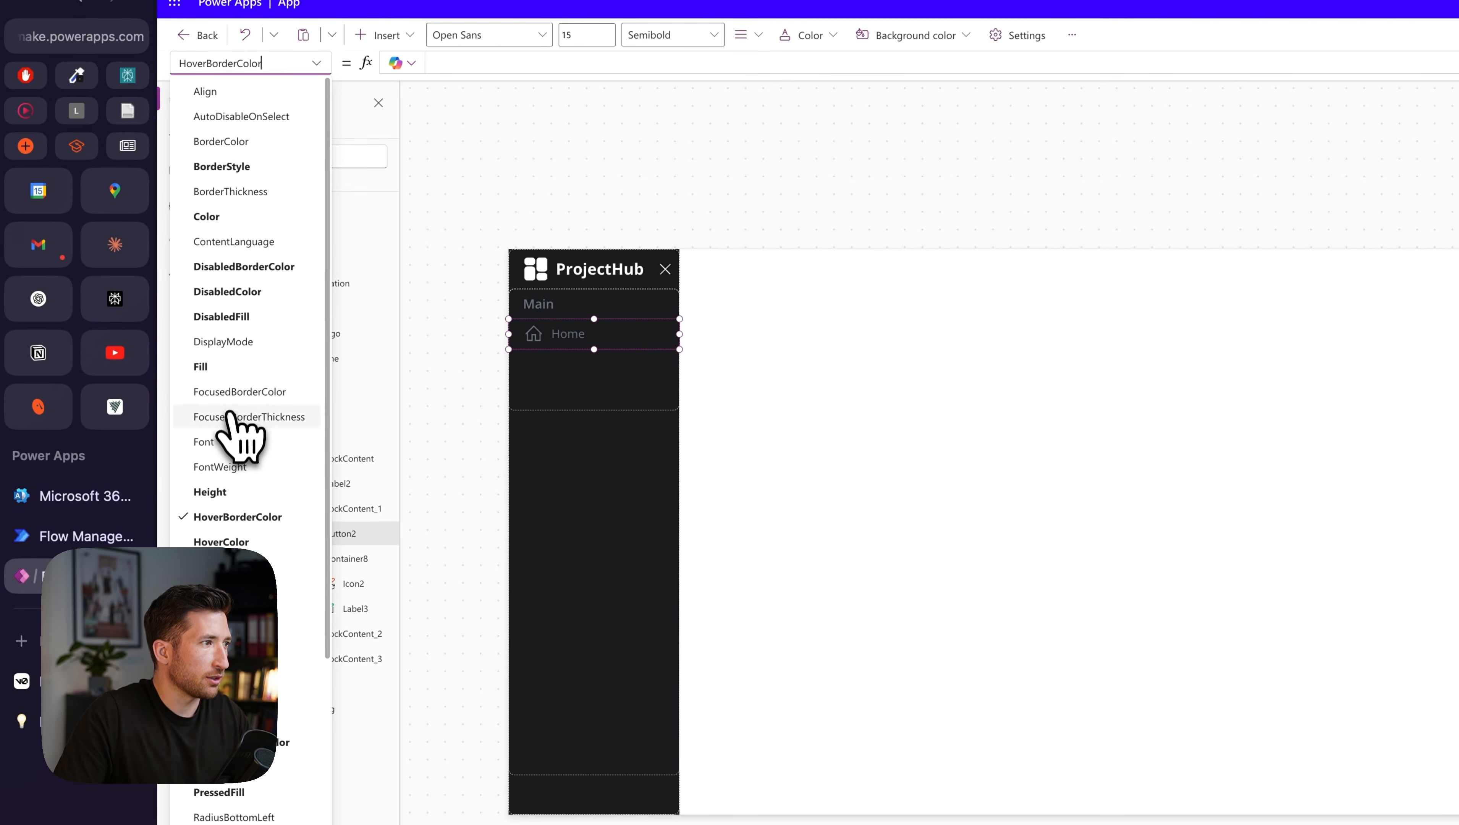
{"action": "left_click", "coordinate": [240, 566]}
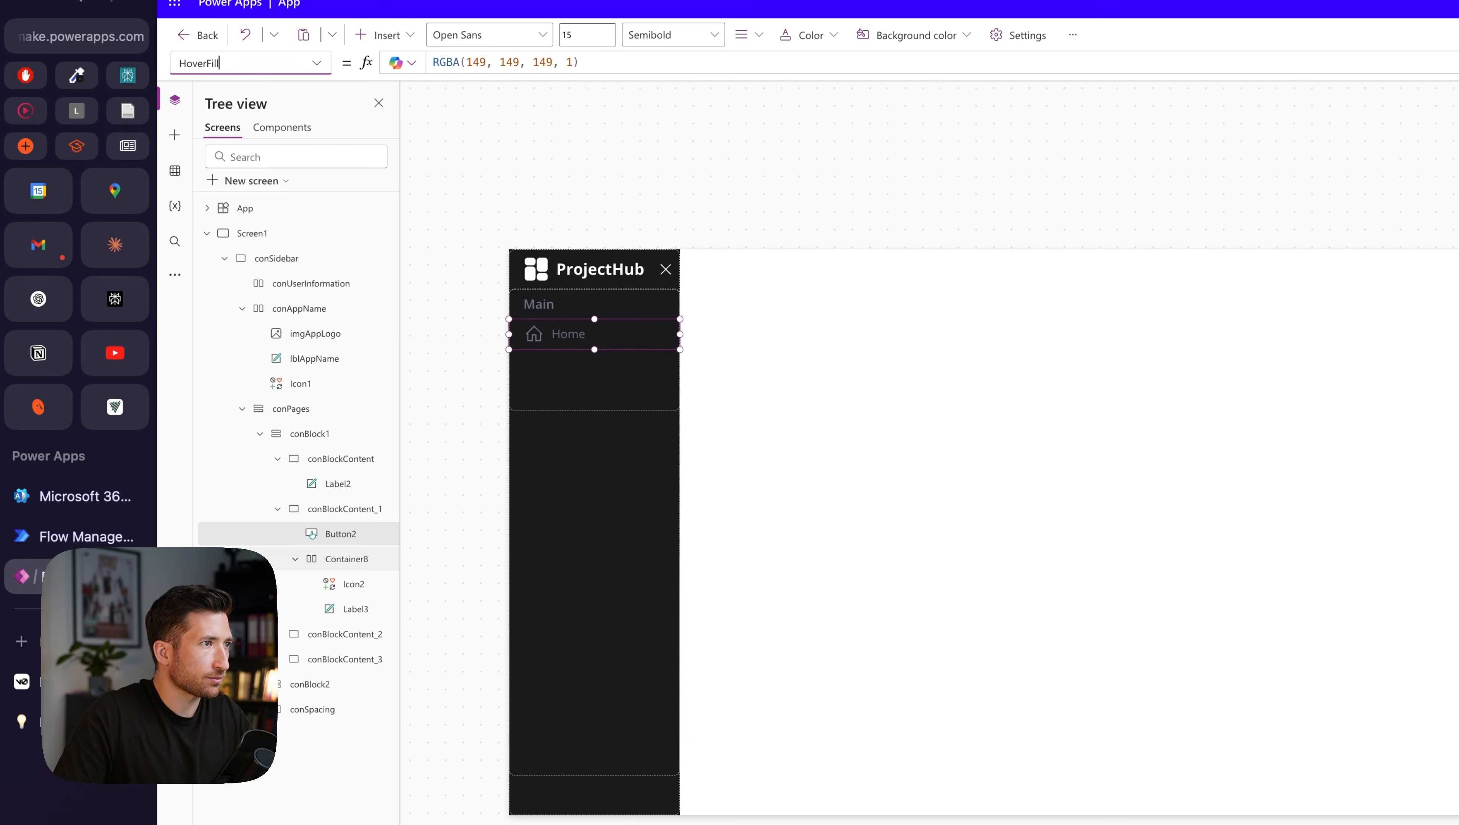
{"action": "left_click", "coordinate": [575, 68]}
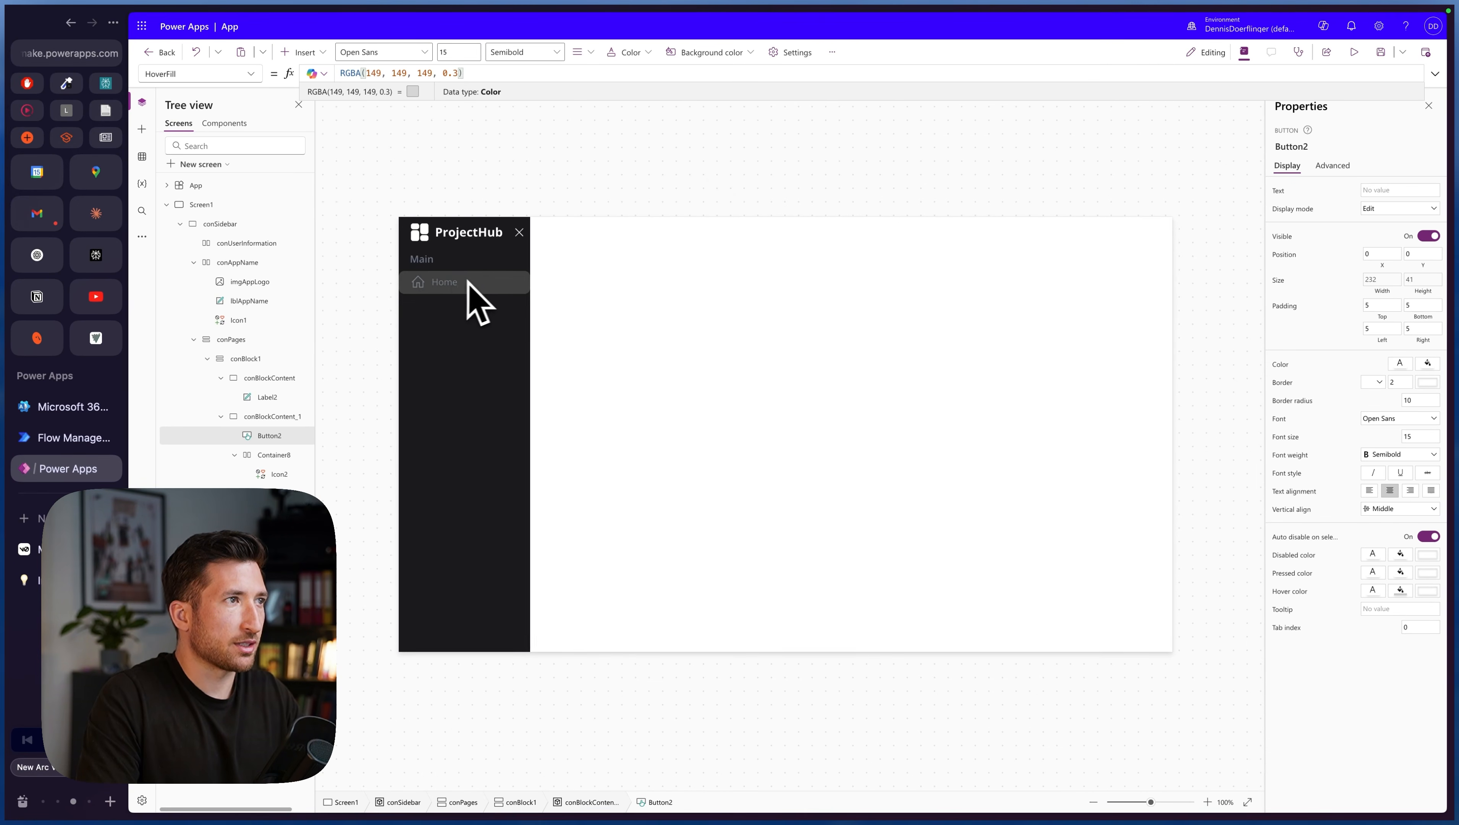
{"action": "left_click", "coordinate": [455, 74]}
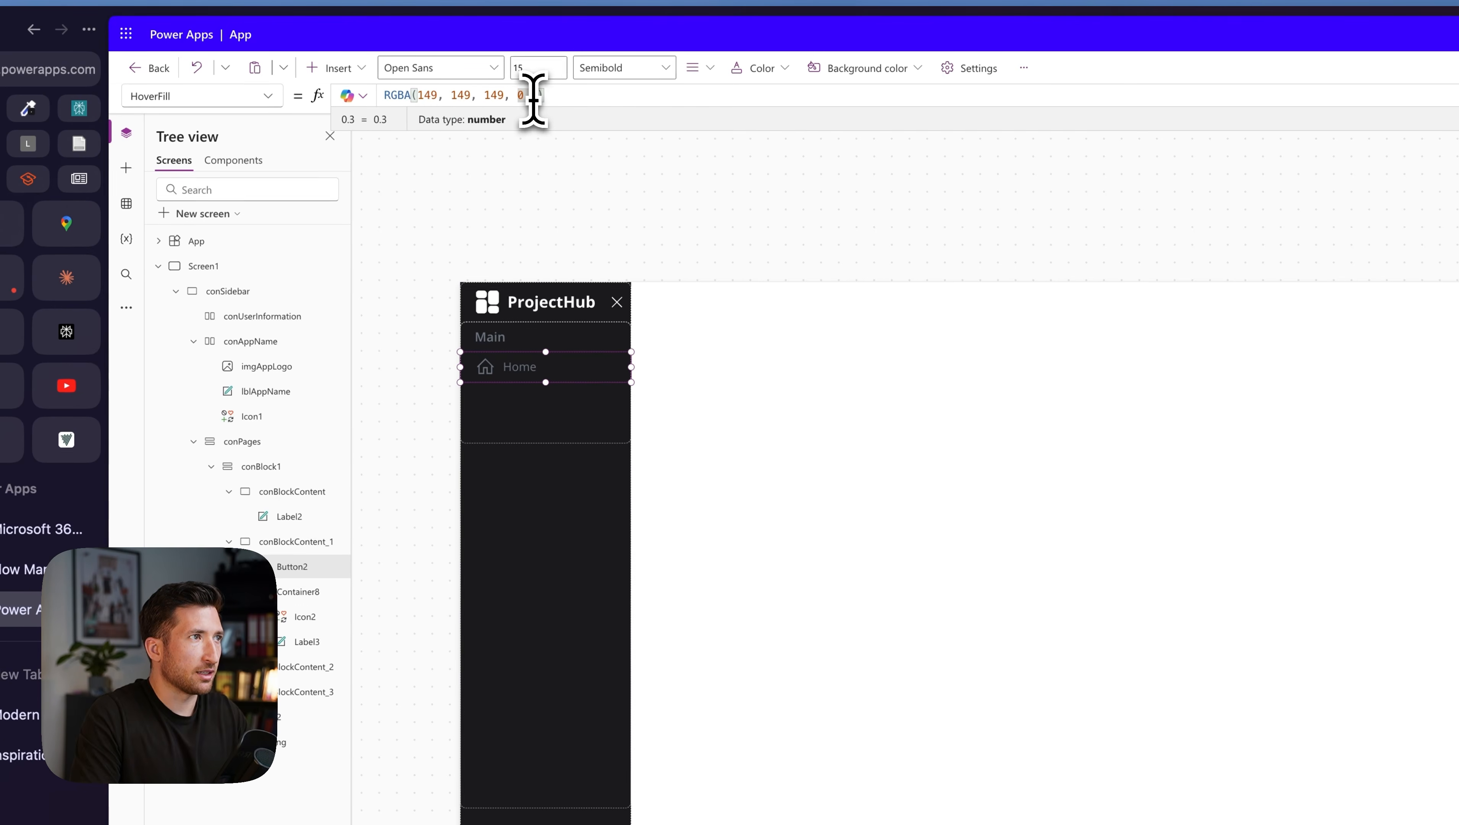
{"action": "key", "text": "alt"}
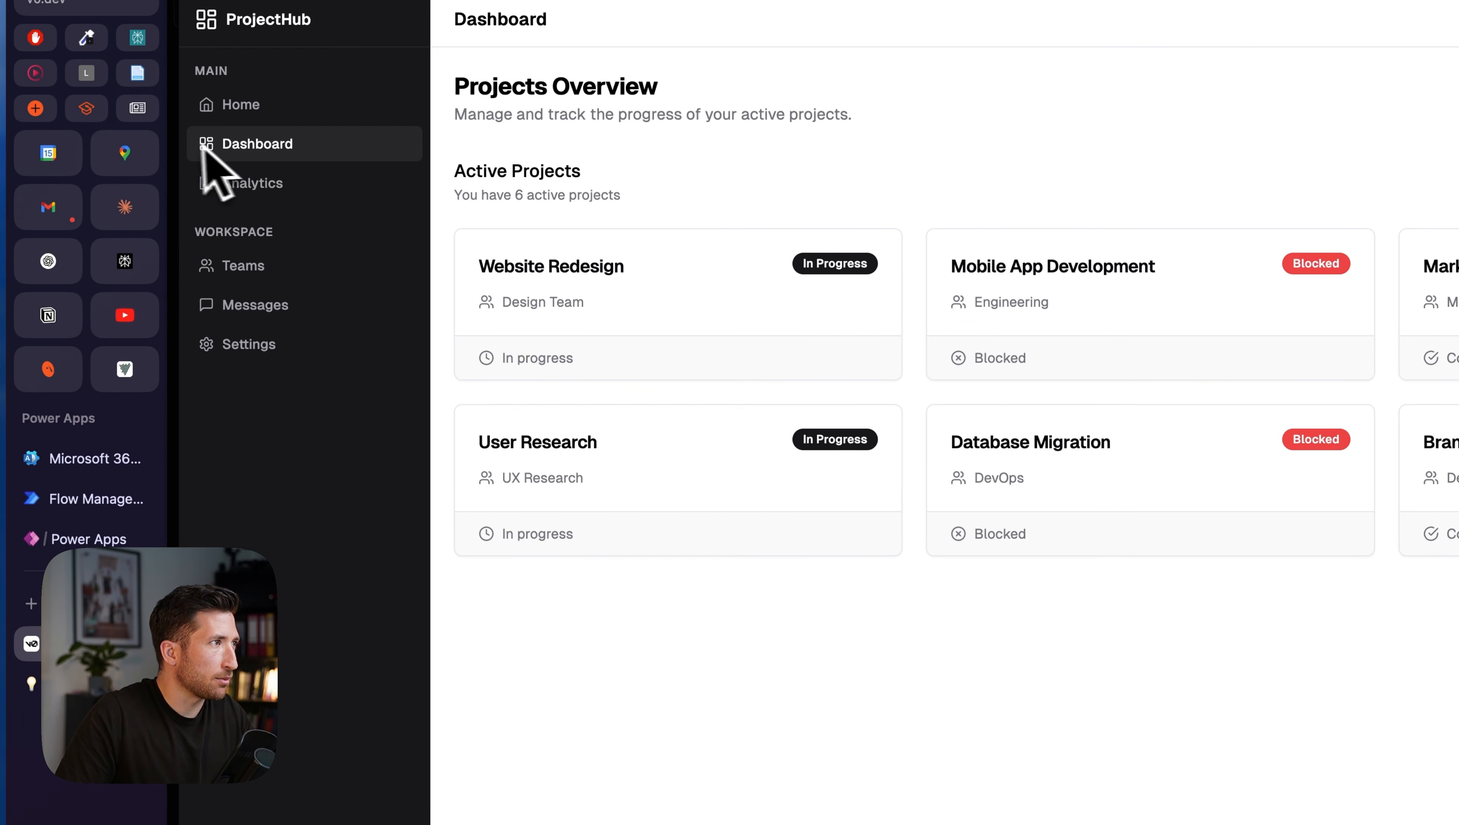
{"action": "left_click", "coordinate": [86, 538]}
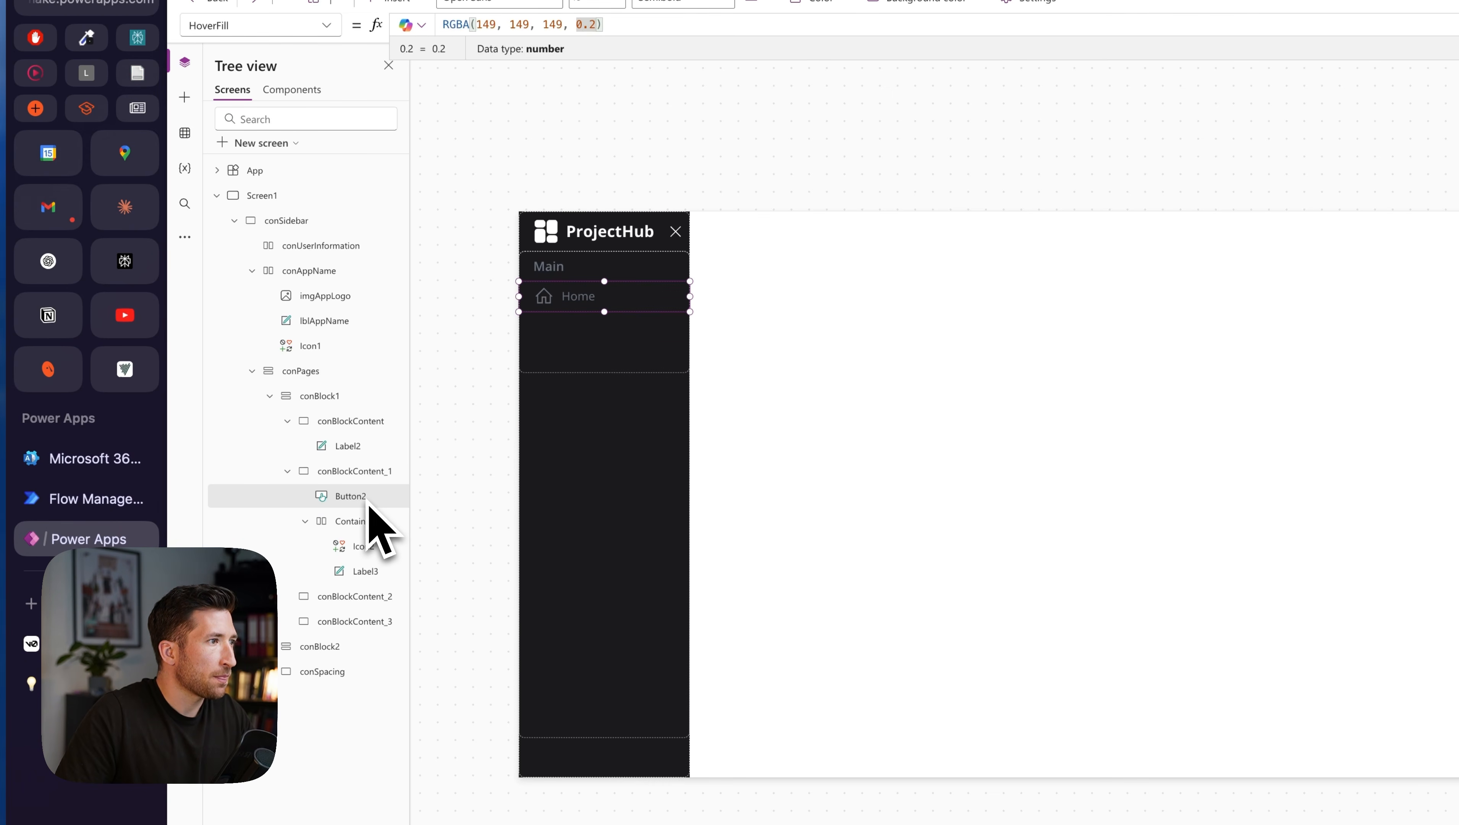
- Narrow the button by trying 80% of the parent width and settling on the Width formula Parent.Width *90%
{"action": "left_click", "coordinate": [325, 26]}
{"action": "scroll", "coordinate": [257, 514], "scroll_direction": "down", "scroll_amount": 5}
{"action": "left_click", "coordinate": [299, 656]}
{"action": "left_click", "coordinate": [513, 98]}
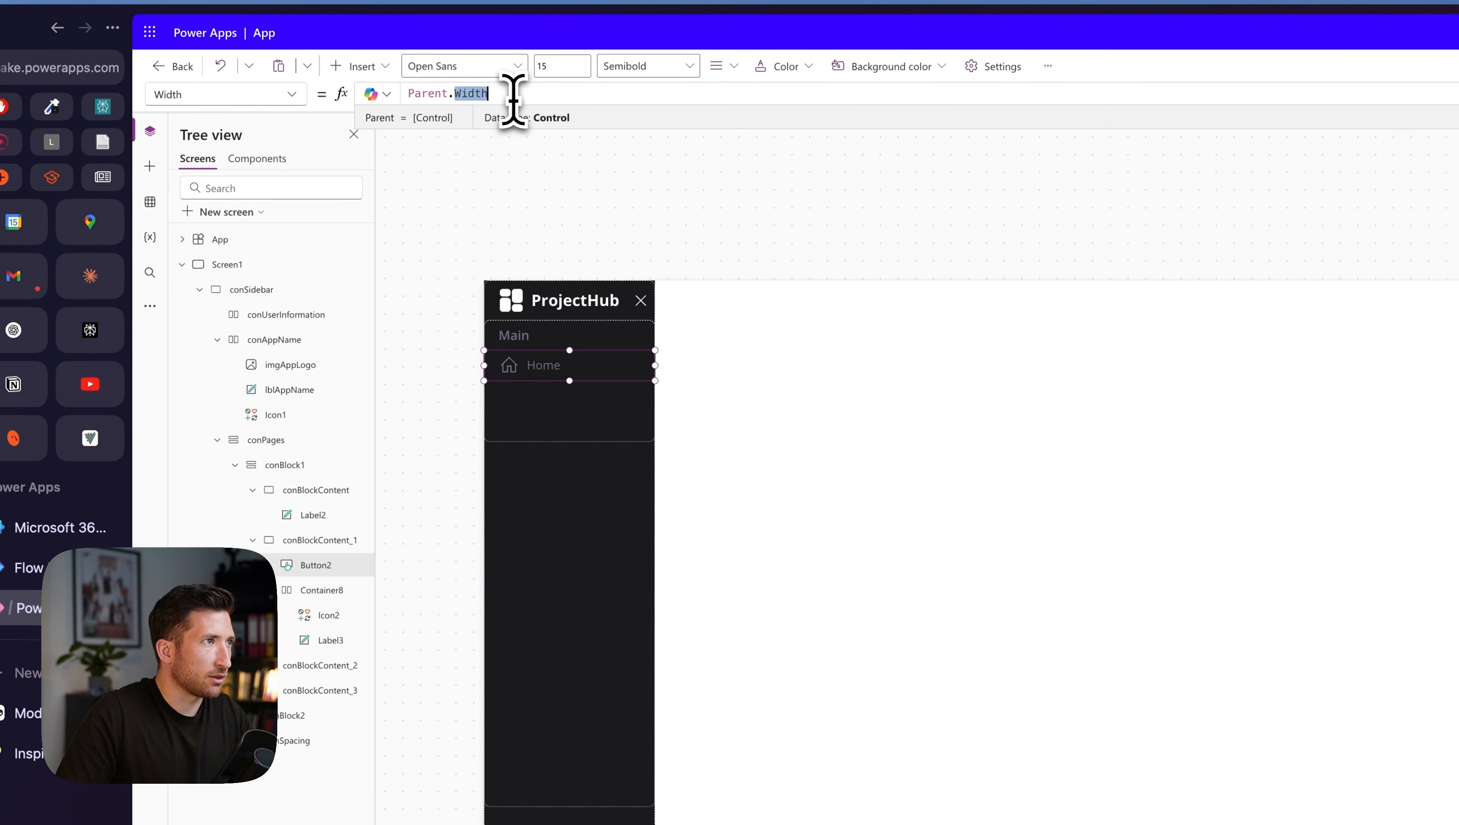
{"action": "type", "text": "*80"}
{"action": "type", "text": "%"}
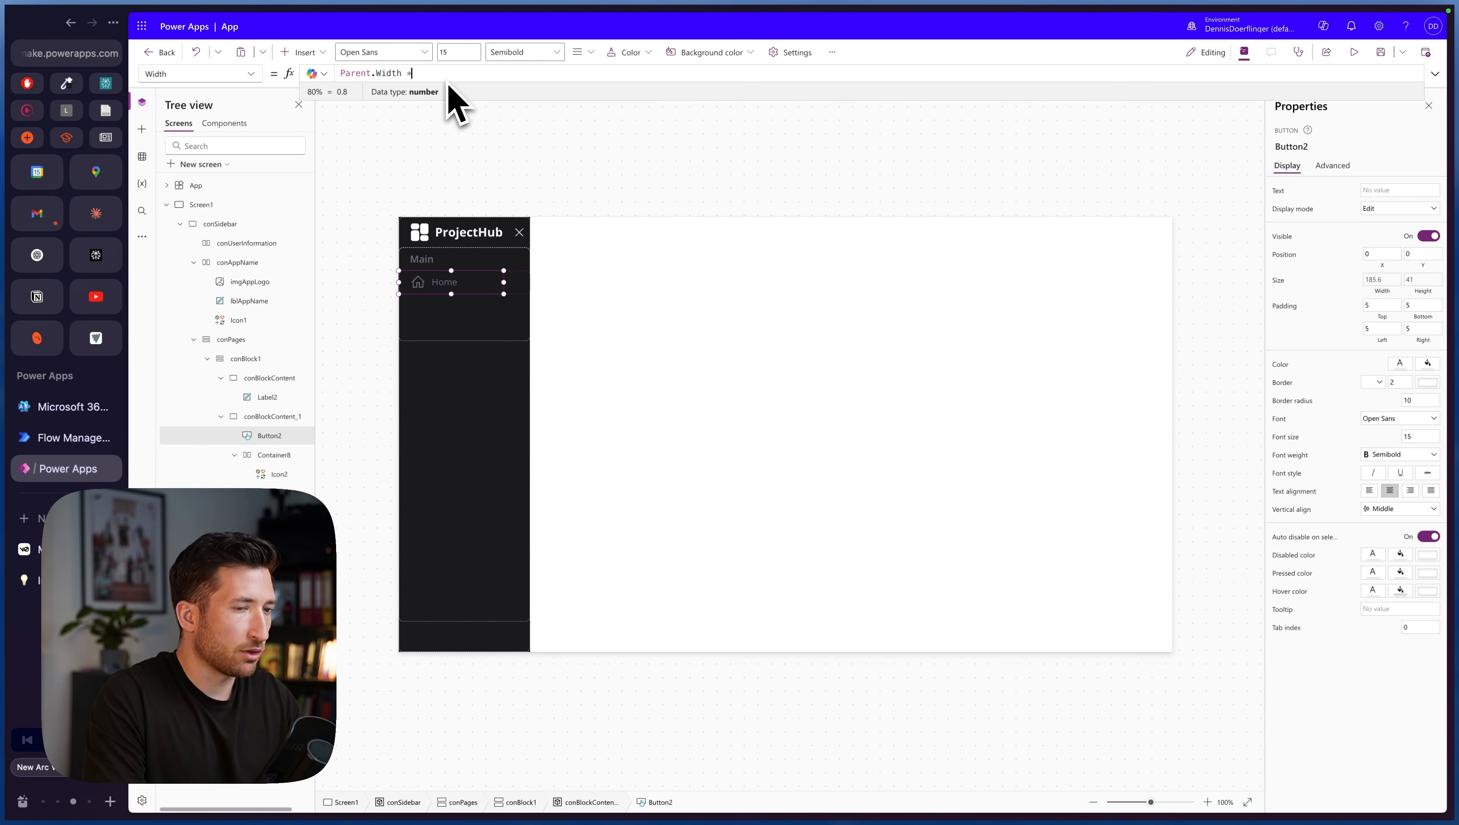
{"action": "type", "text": "90%"}
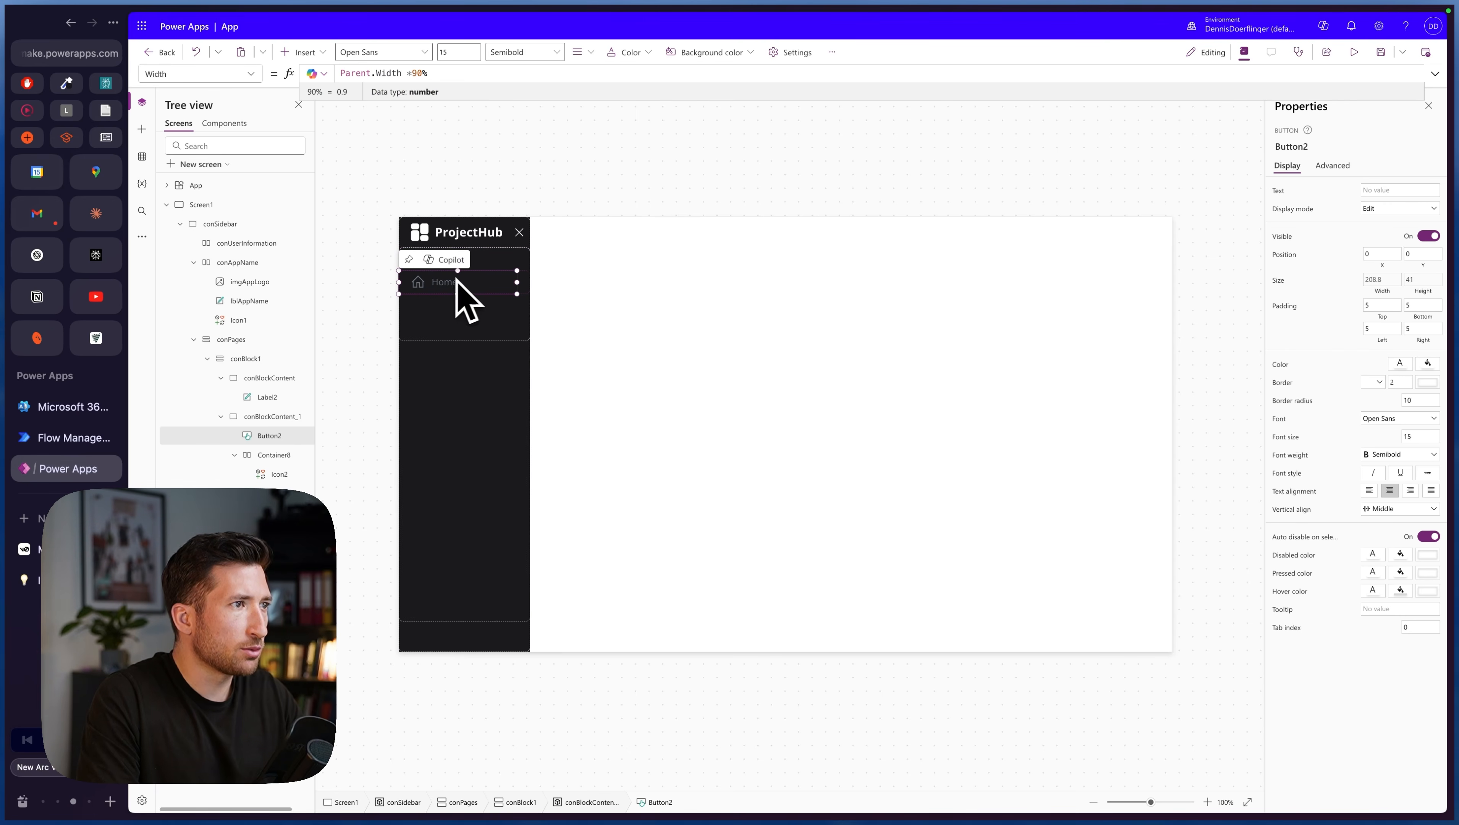
- Center the button horizontally by setting X to Parent.Width/2 - Self.Width/2, and test its hover highlight
{"action": "left_click", "coordinate": [250, 73]}
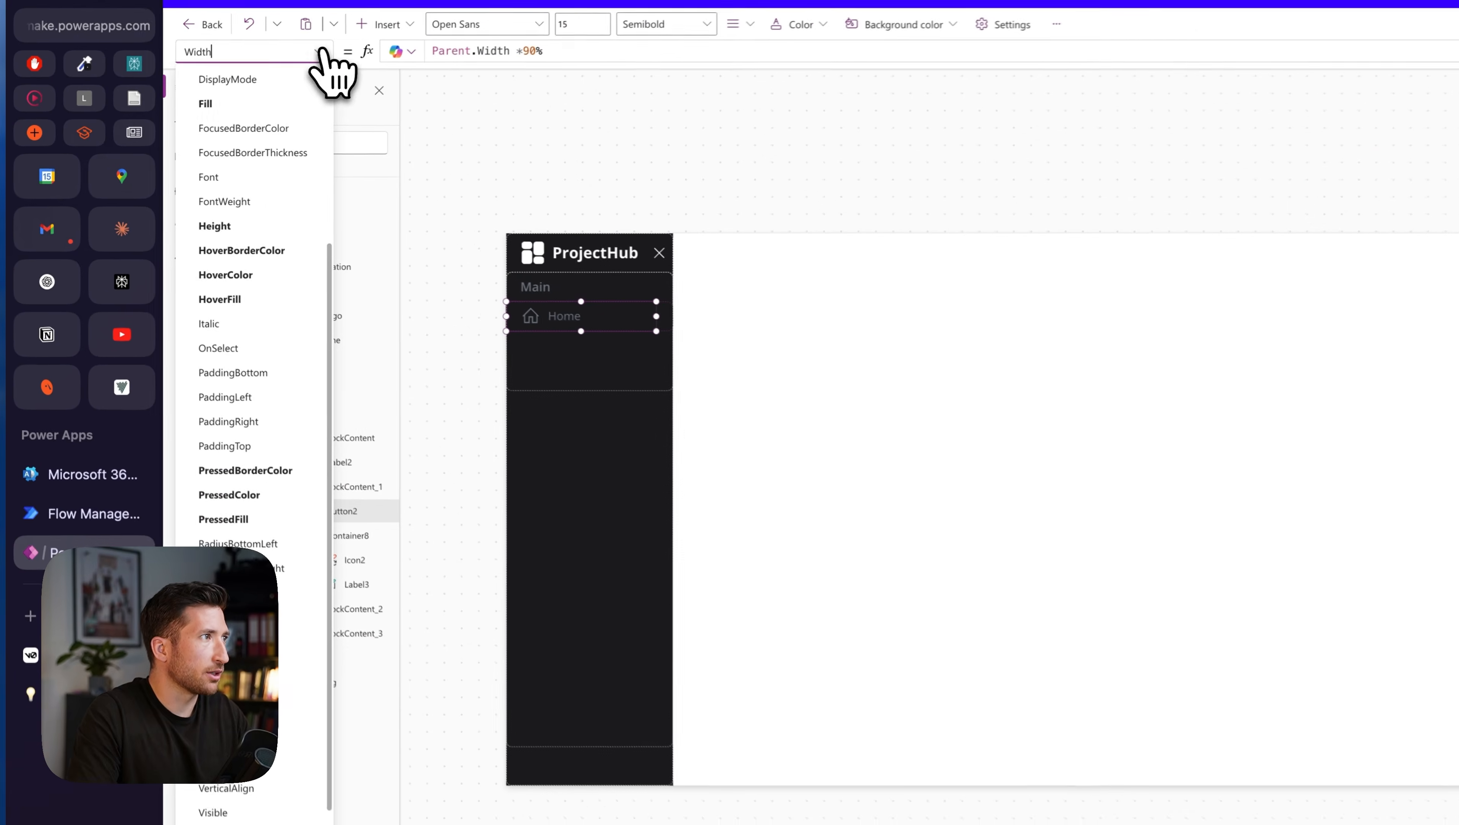
{"action": "left_click", "coordinate": [254, 824]}
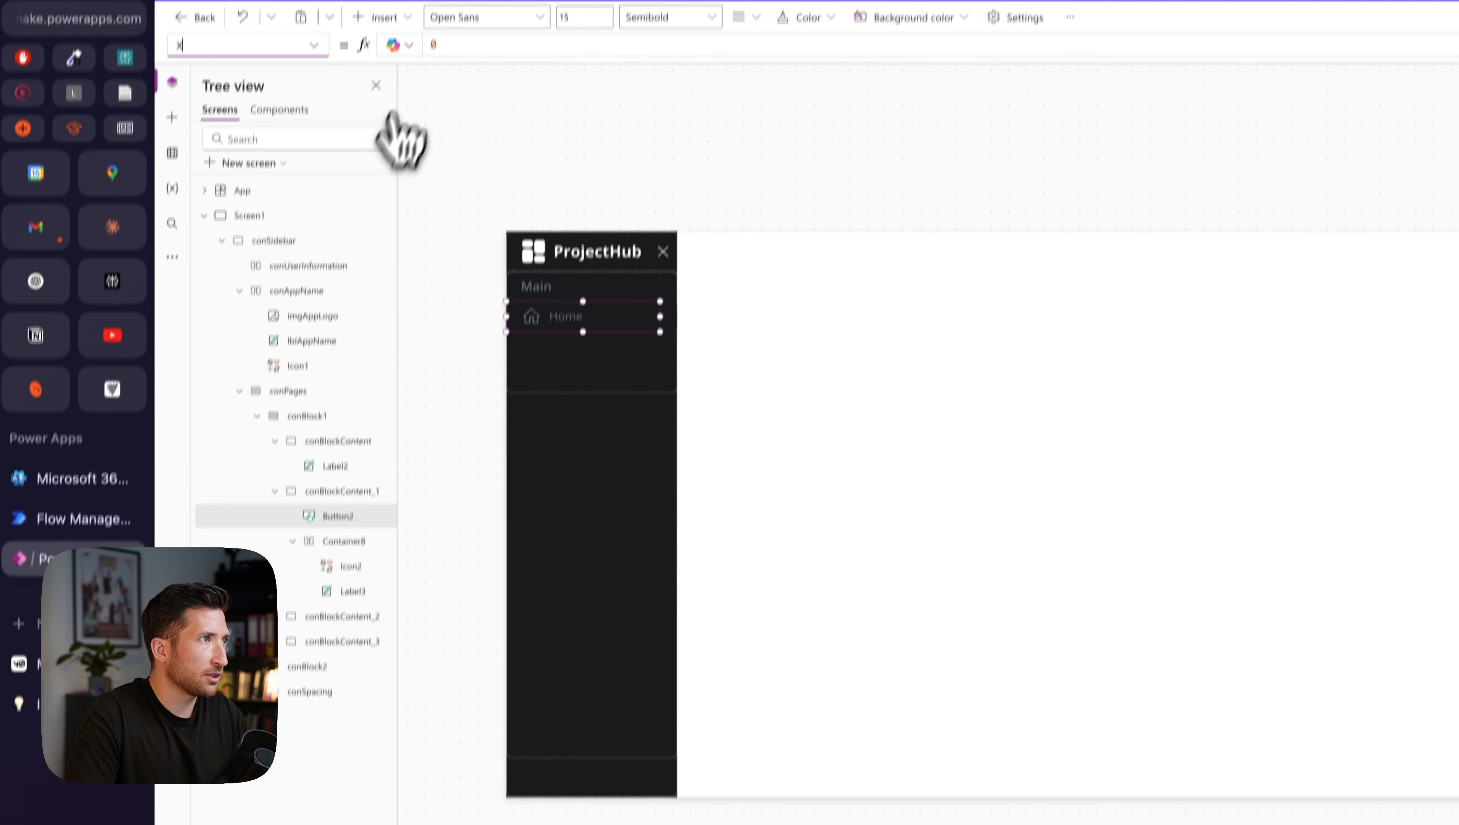
{"action": "double_click", "coordinate": [453, 55]}
{"action": "type", "text": "Parent.X"}
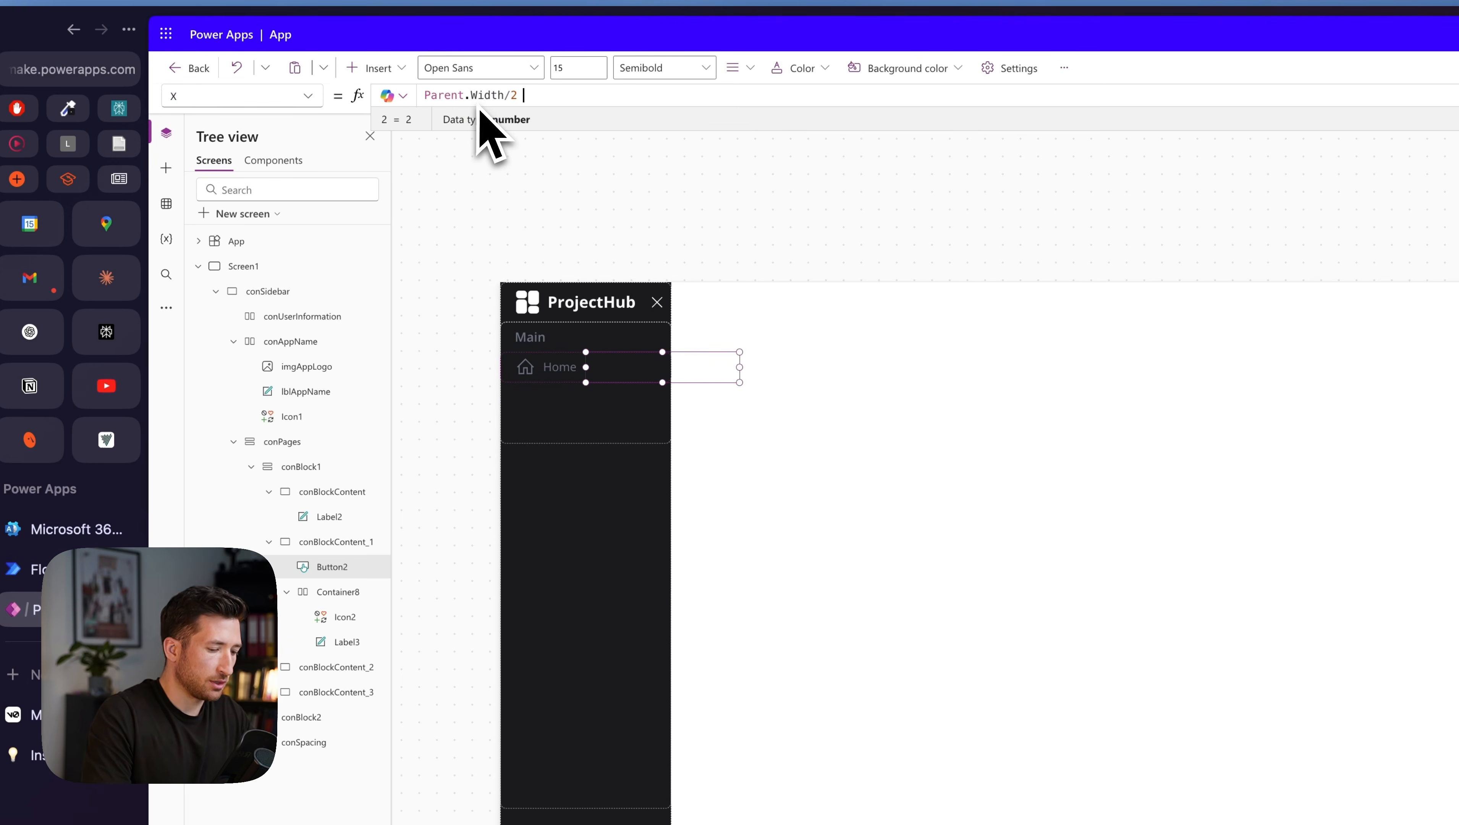
{"action": "type", "text": "Self.Width/2"}
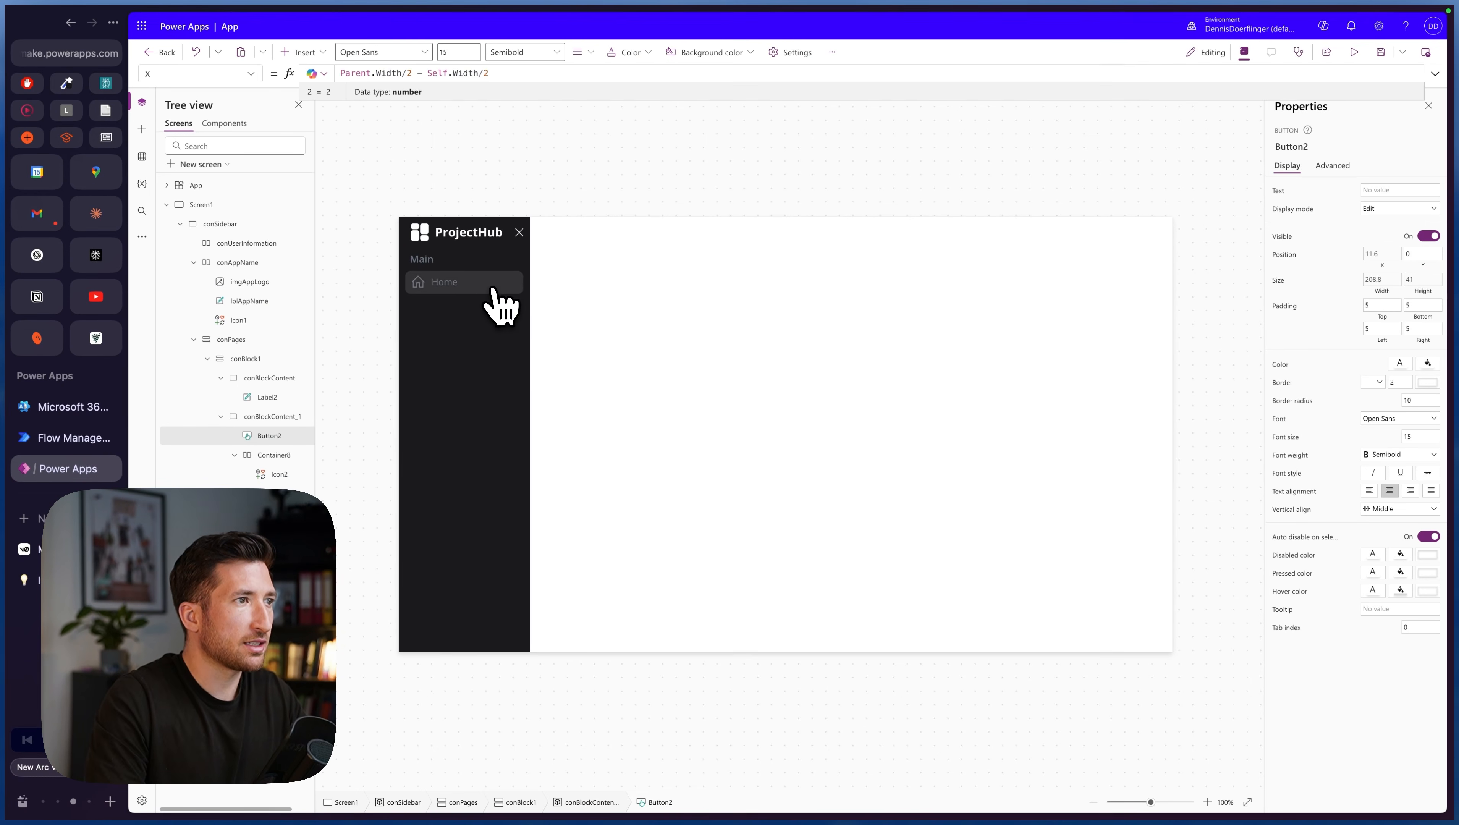
{"action": "left_click", "coordinate": [493, 287]}
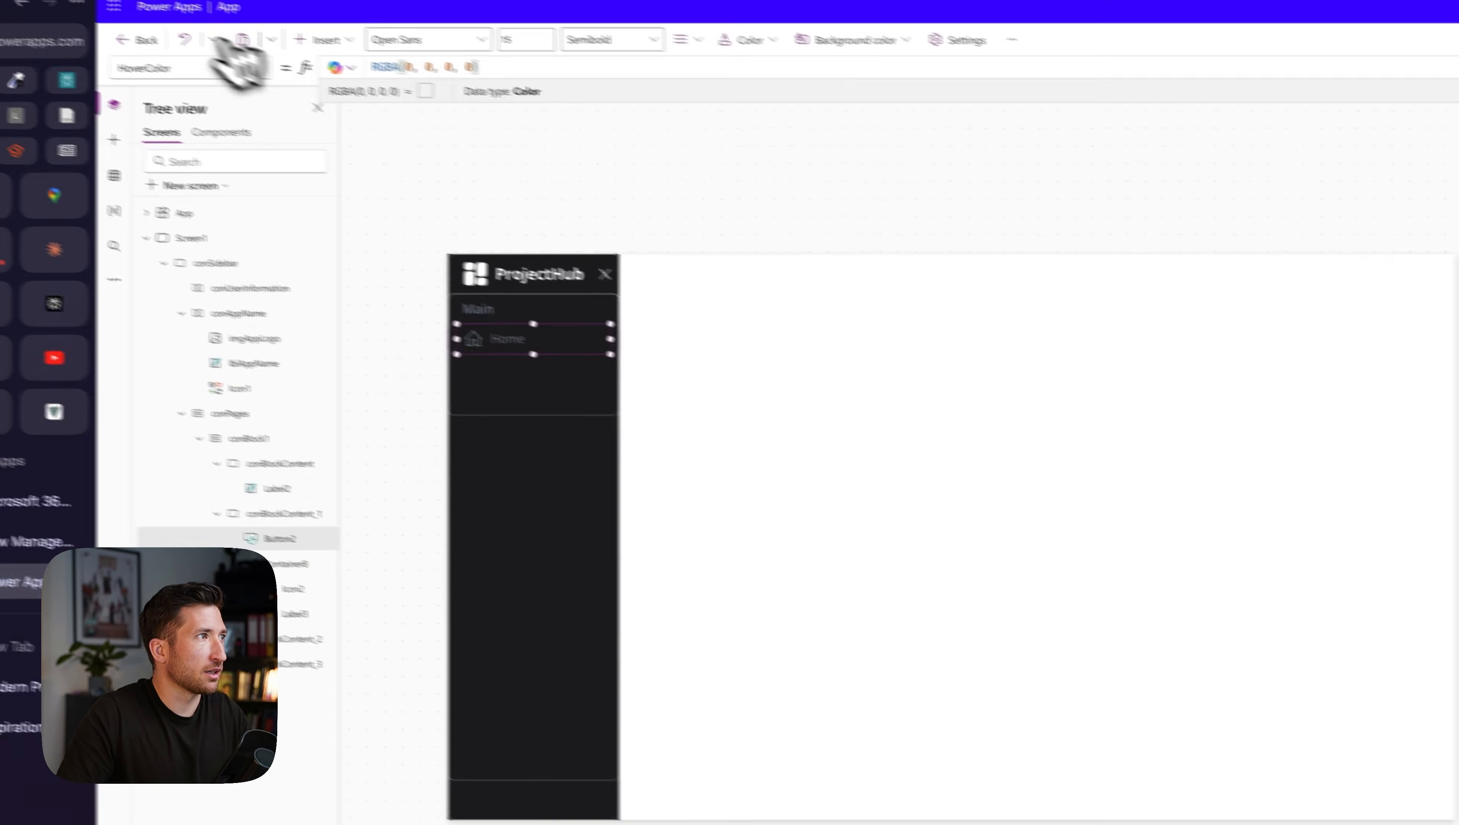
- Open the hover button's HoverFill formula and copy its RGBA(149, 149, 149, 0.2) color
{"action": "left_click", "coordinate": [326, 87]}
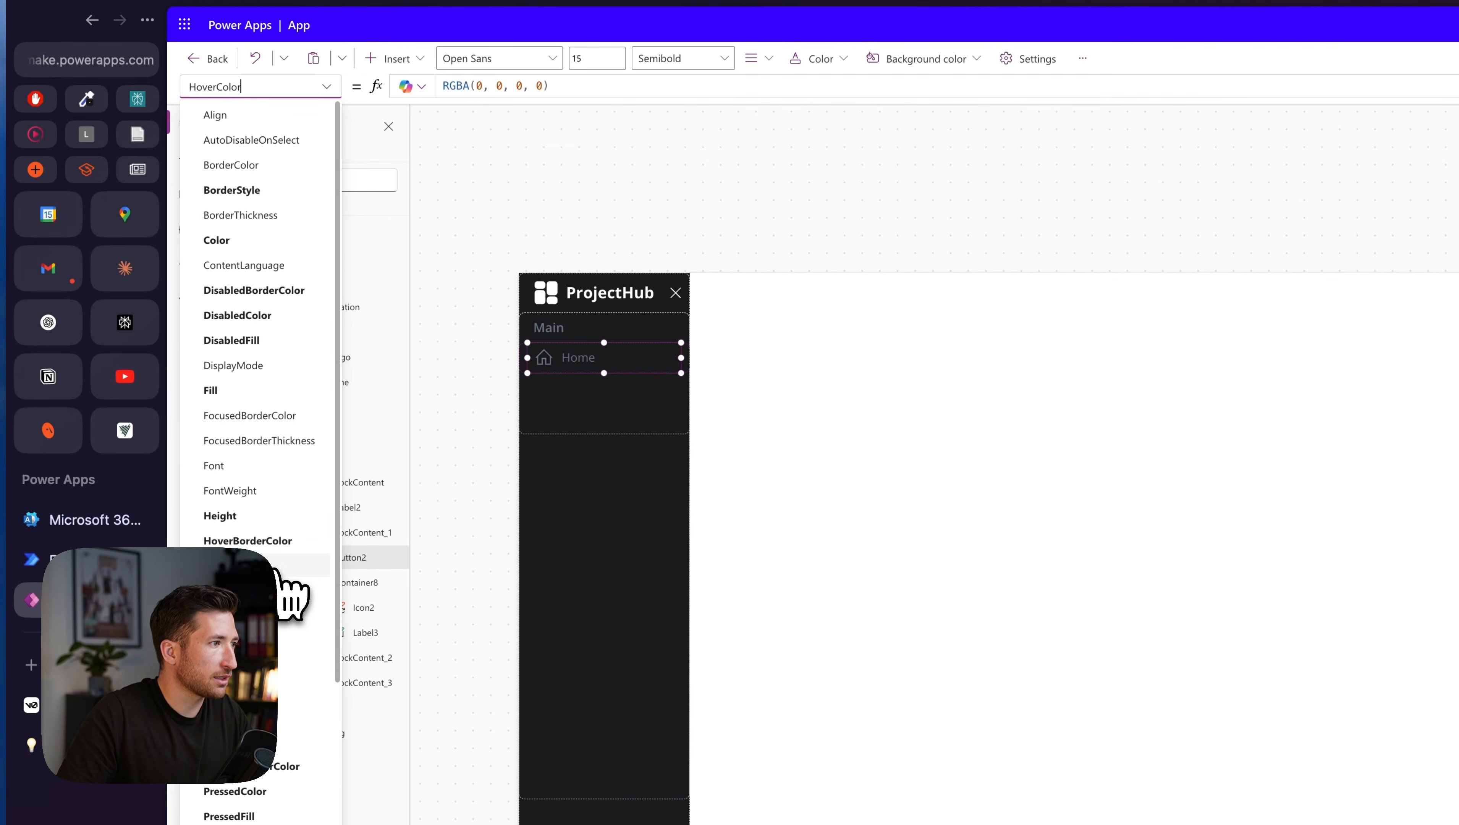
{"action": "left_click", "coordinate": [277, 586]}
{"action": "left_click_drag", "start_coordinate": [610, 86], "coordinate": [471, 86]}
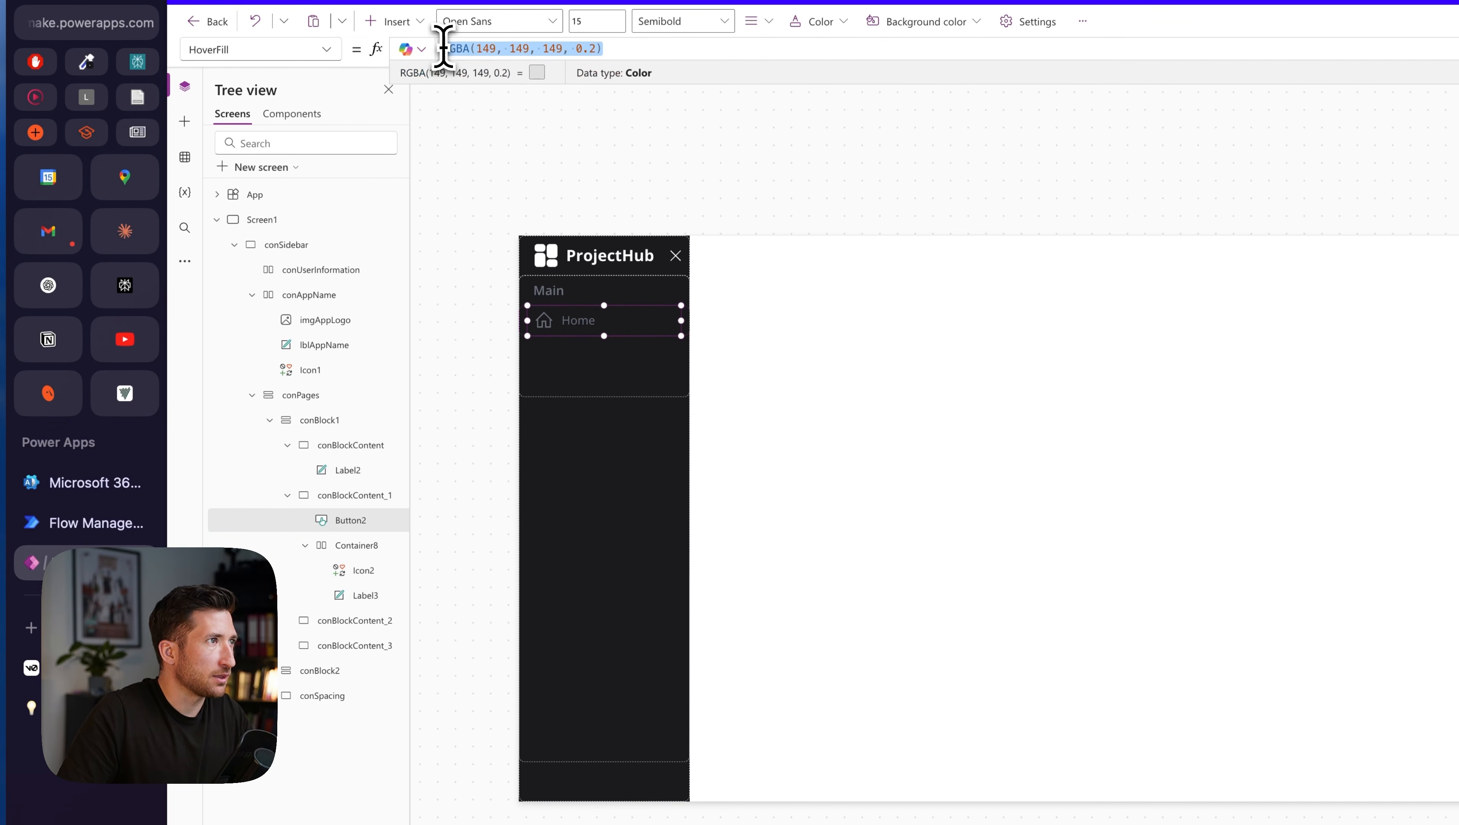
- Set the button's PressedFill to ColorFade(RGBA(149, 149, 149, 0.2), -20%)
{"action": "left_click", "coordinate": [337, 56]}
{"action": "scroll", "coordinate": [293, 538], "scroll_direction": "down", "scroll_amount": 5}
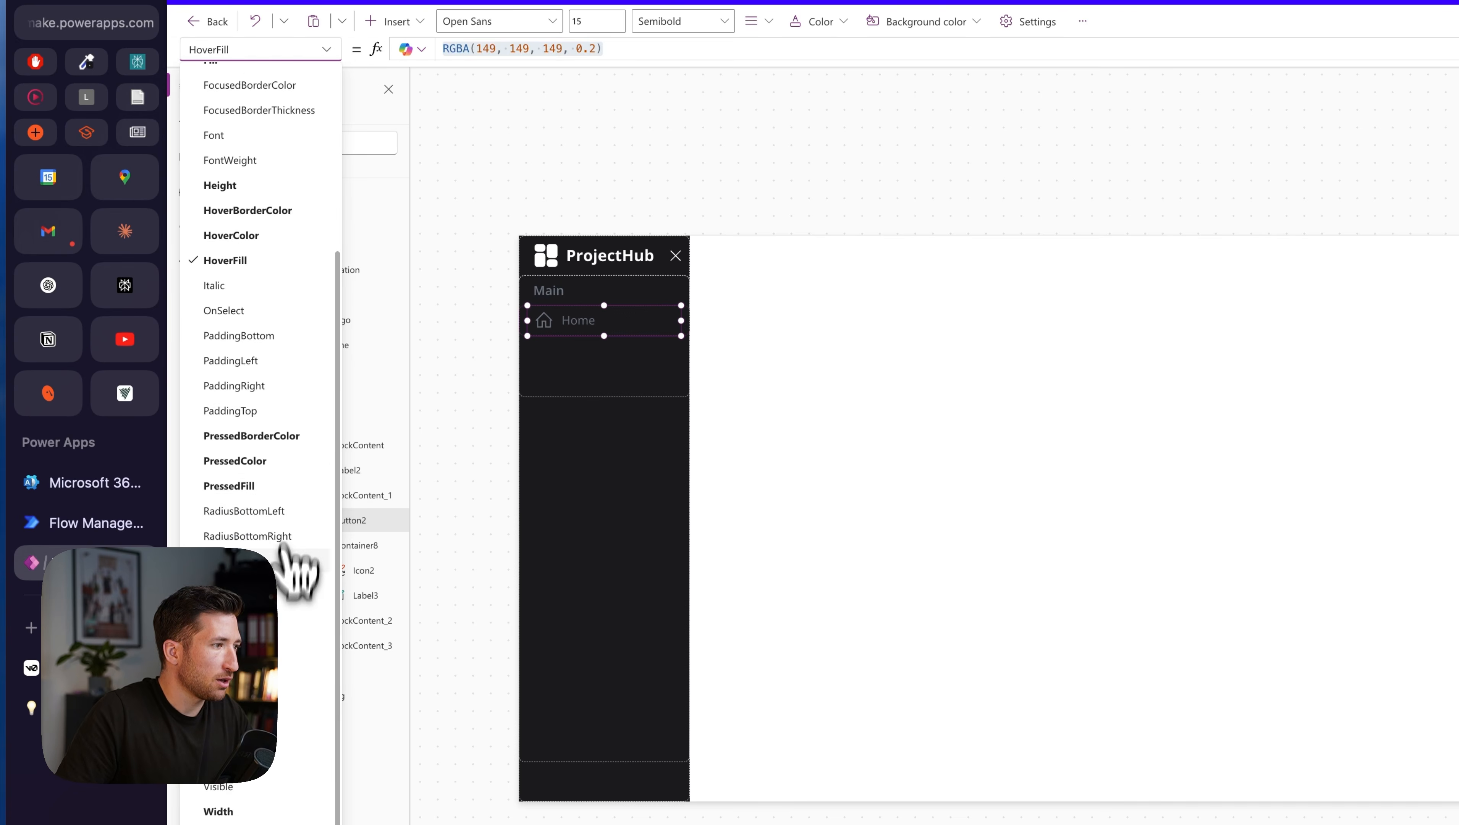
{"action": "left_click", "coordinate": [258, 475]}
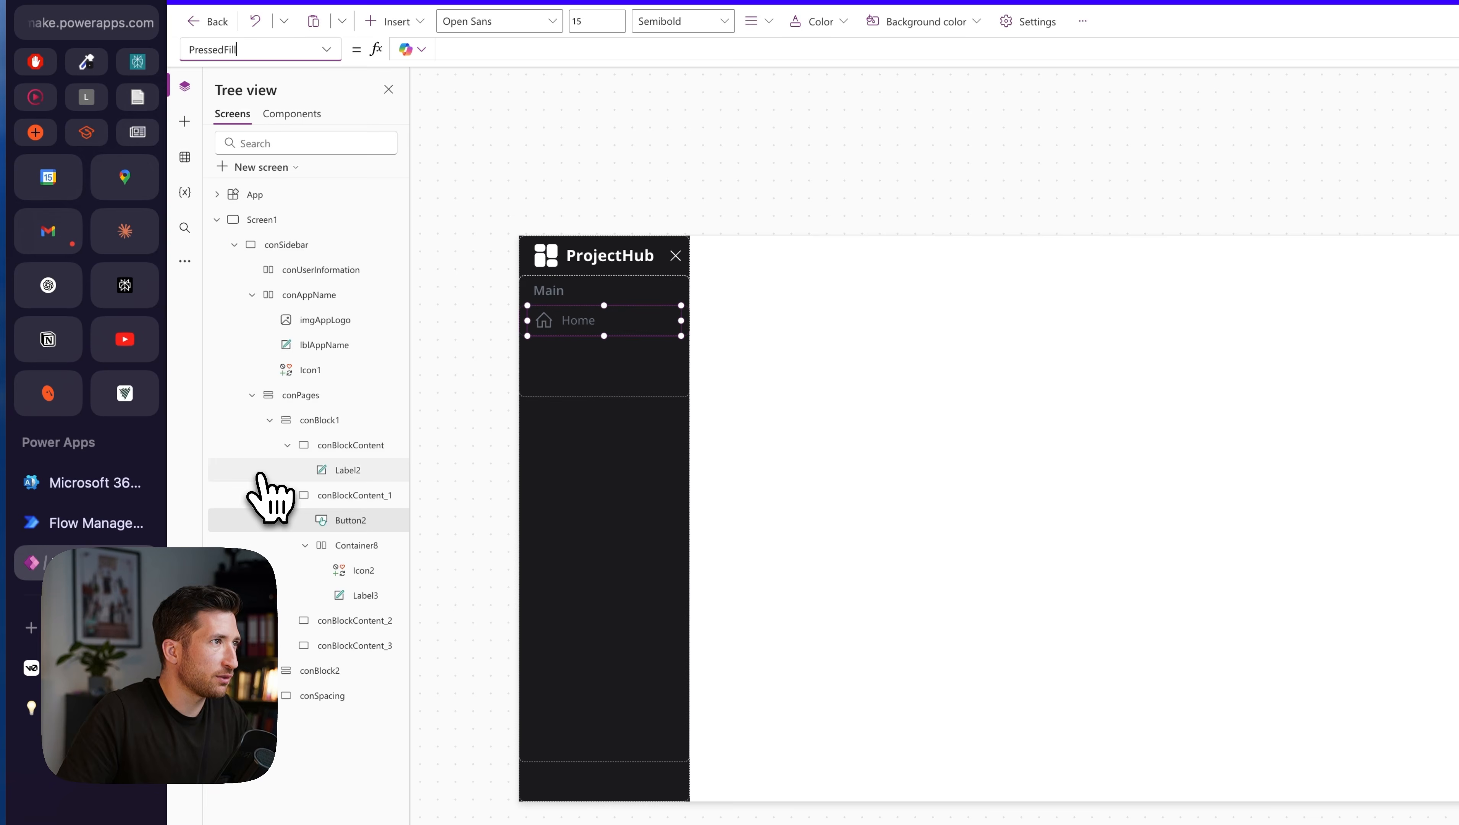
{"action": "left_click", "coordinate": [477, 55]}
{"action": "type", "text": "ColorFade"}
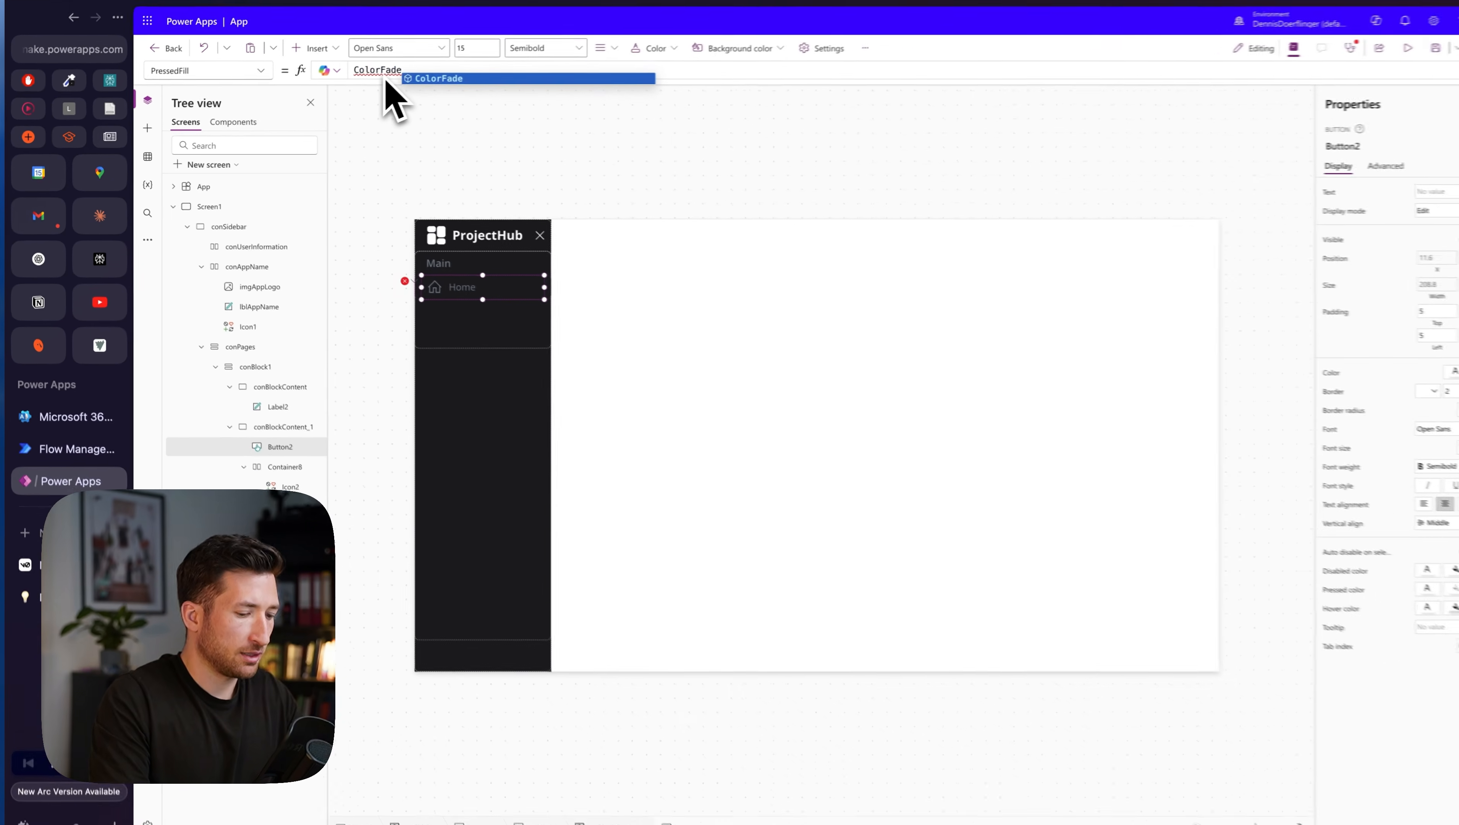
{"action": "type", "text": "("}
{"action": "type", "text": "RGBA(149, 149, 149, 0.2)"}
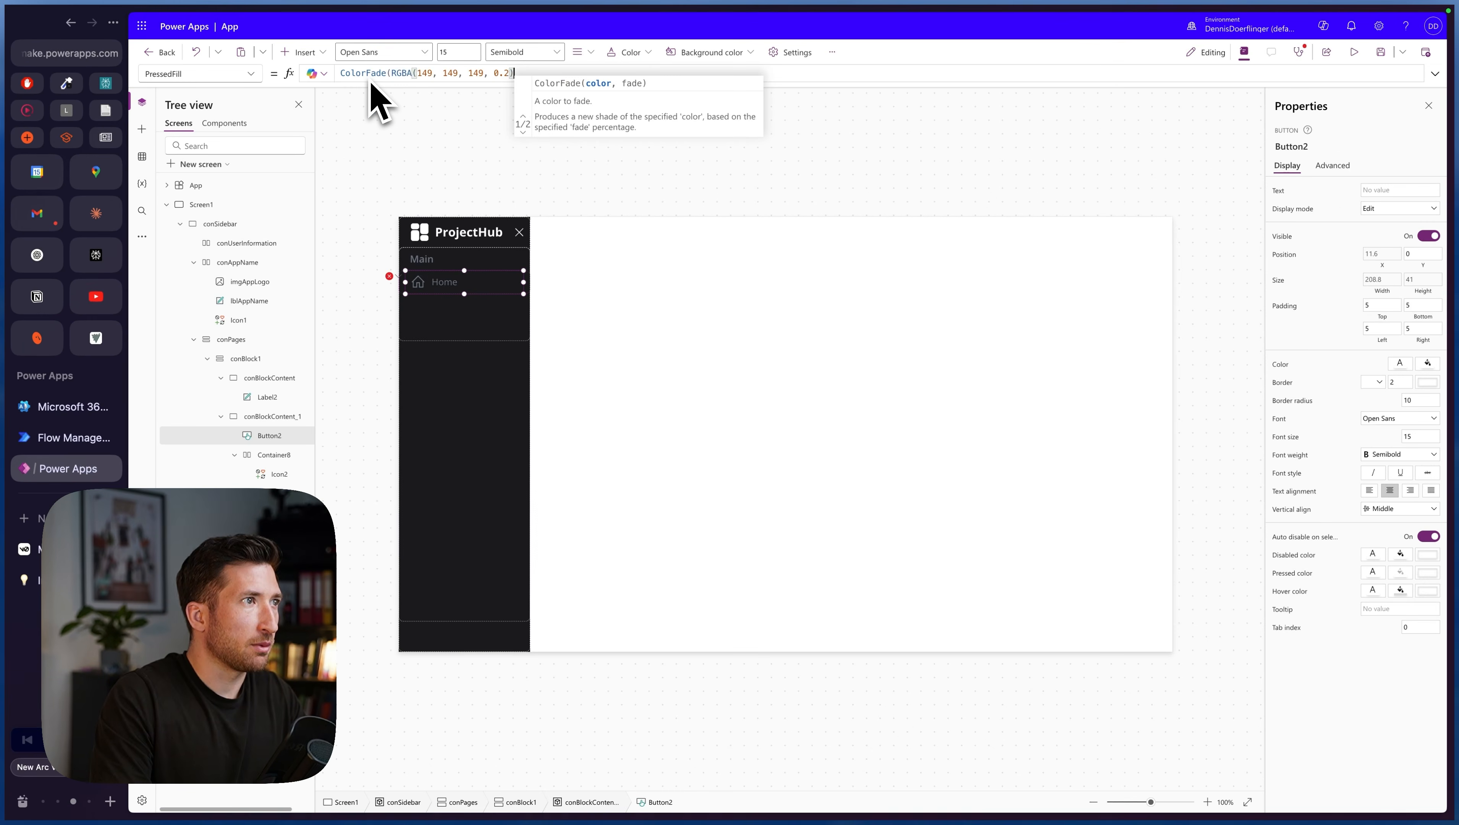
{"action": "type", "text": ", -"}
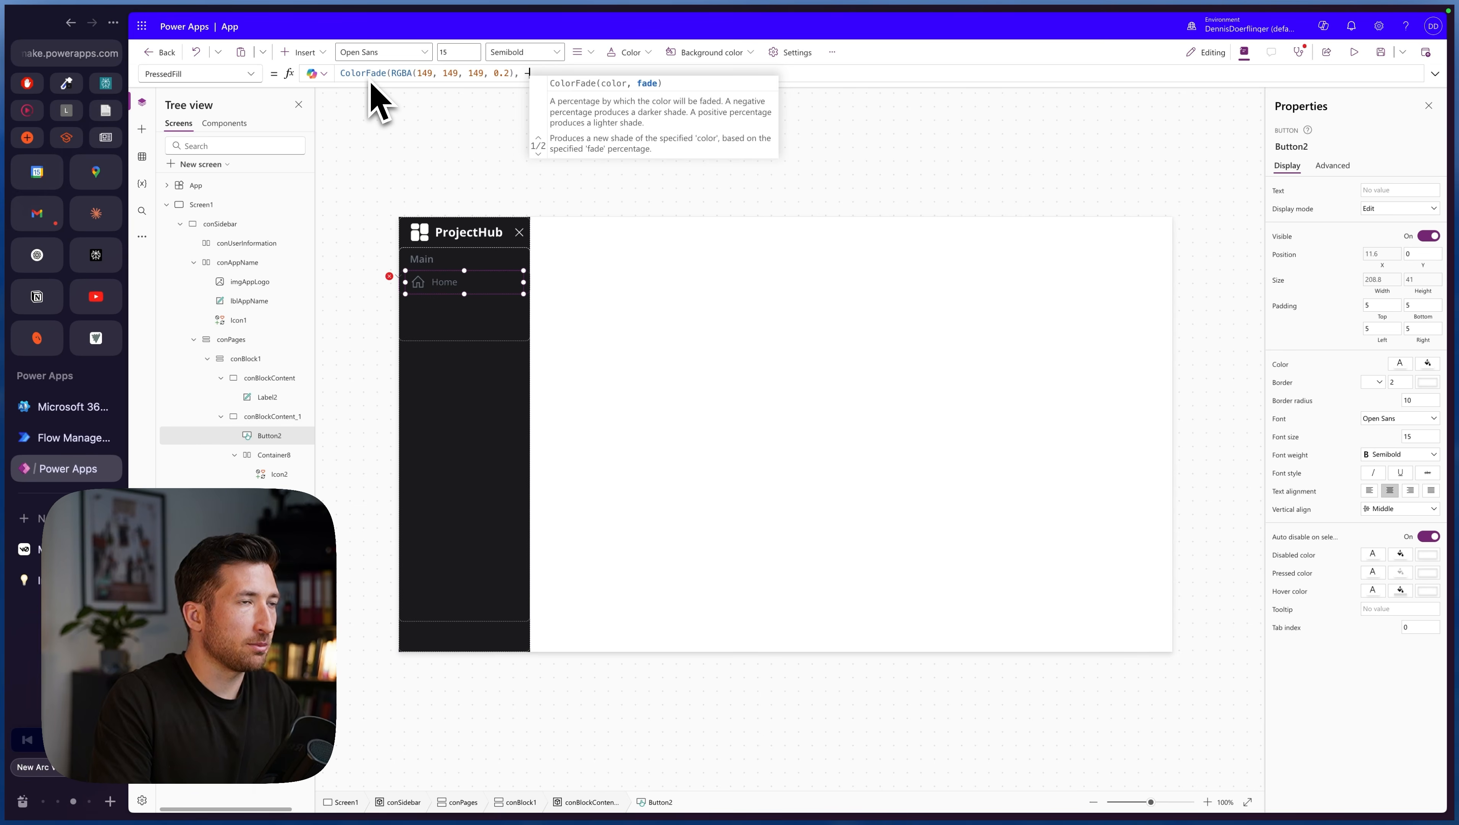
{"action": "type", "text": "20%"}
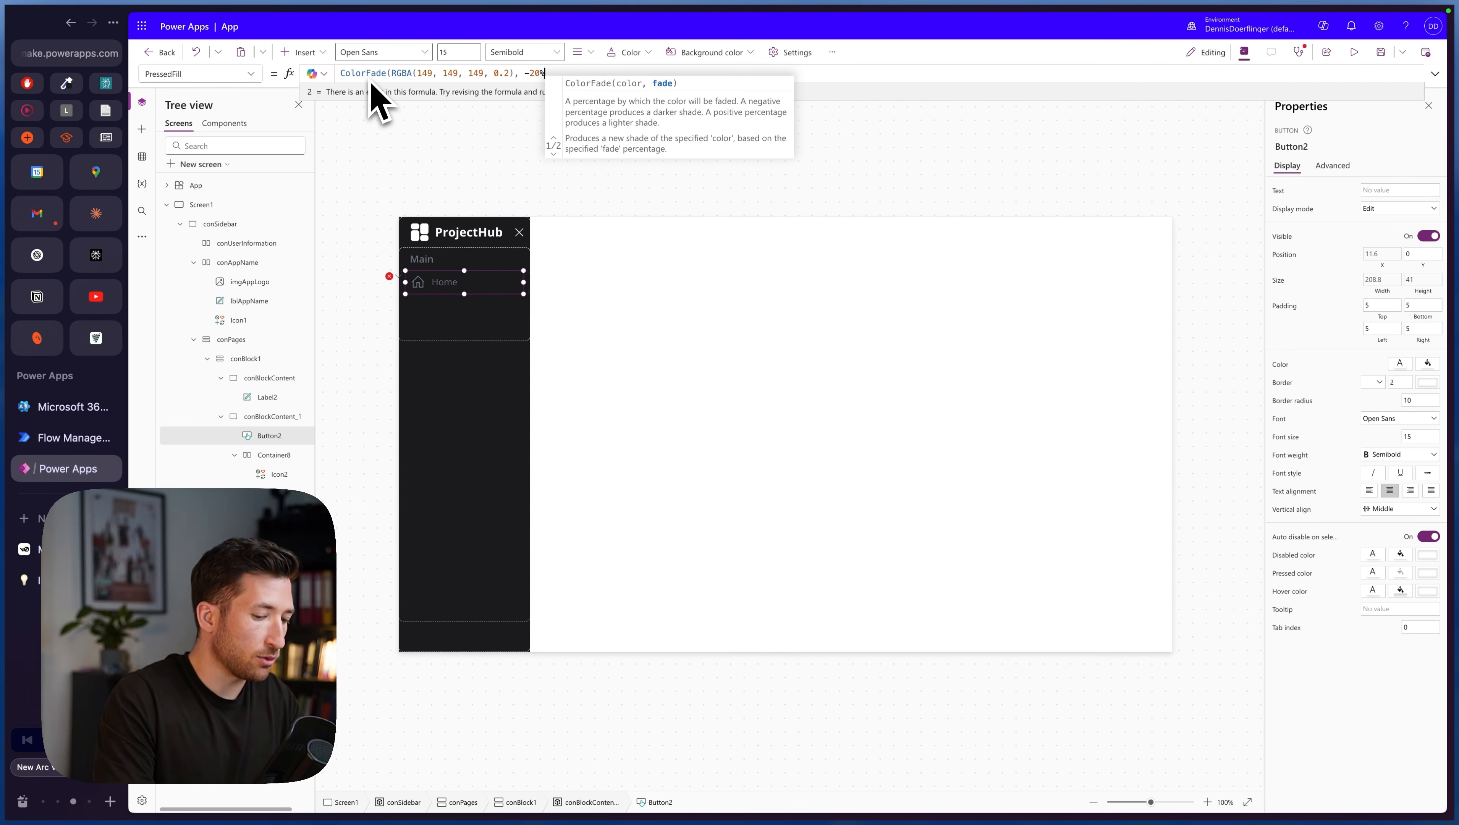
{"action": "type", "text": ")"}
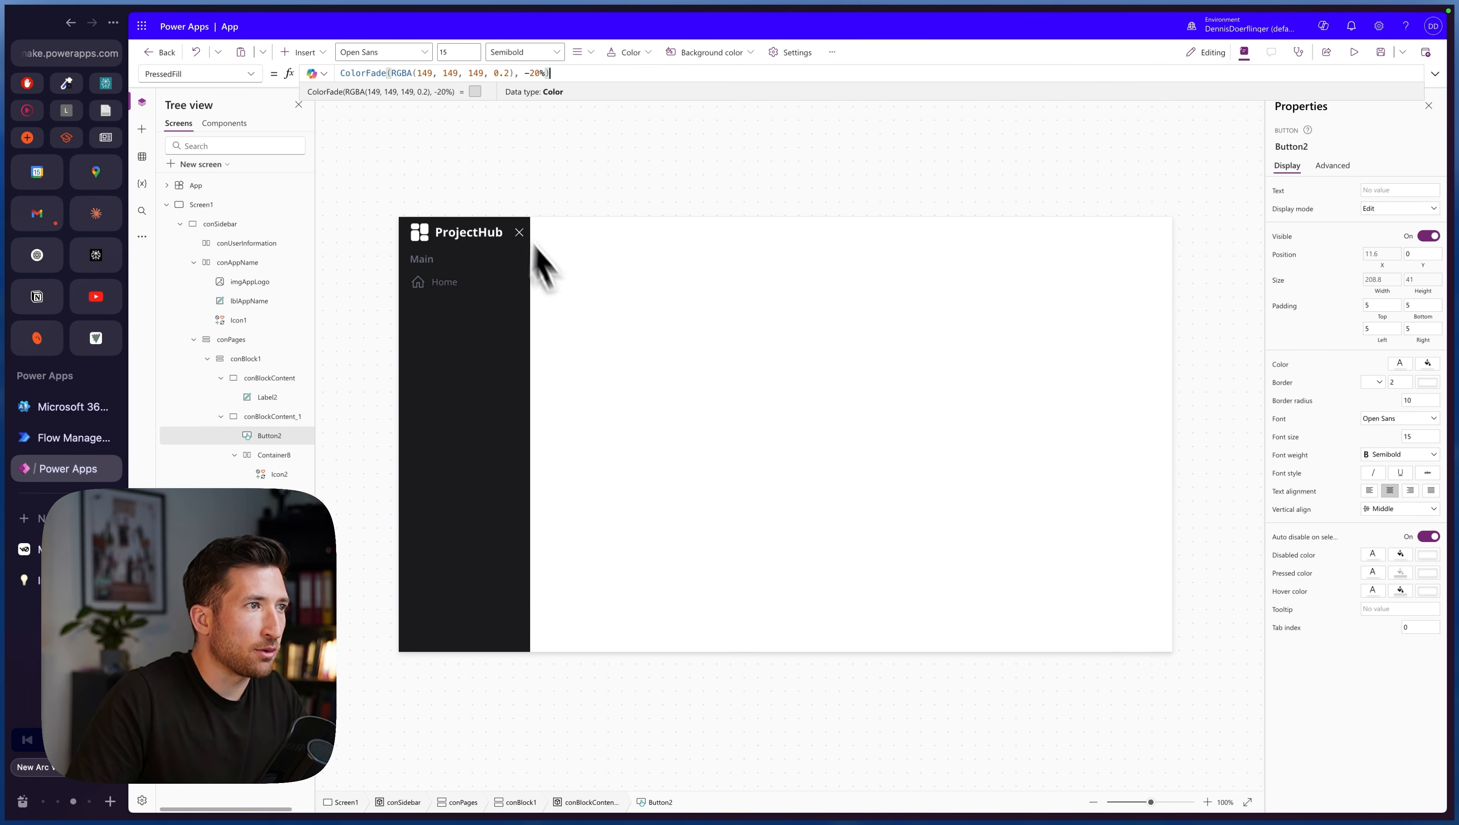
- Test the Home button's pressed and hover highlight and compare it with the ProjectHub preview's sidebar
{"action": "left_click", "coordinate": [465, 291], "text": "alt"}
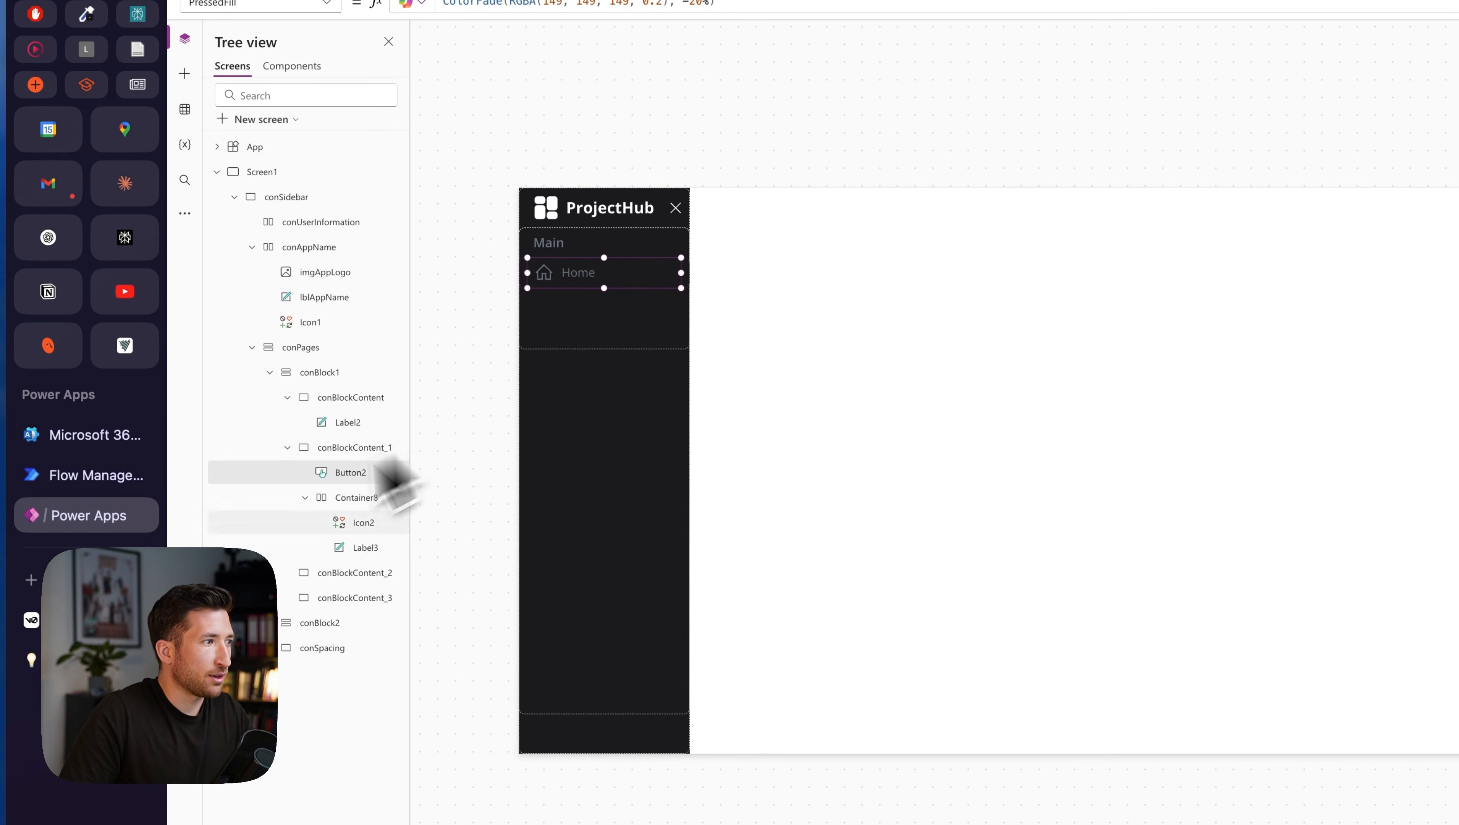
{"action": "left_click", "coordinate": [31, 620]}
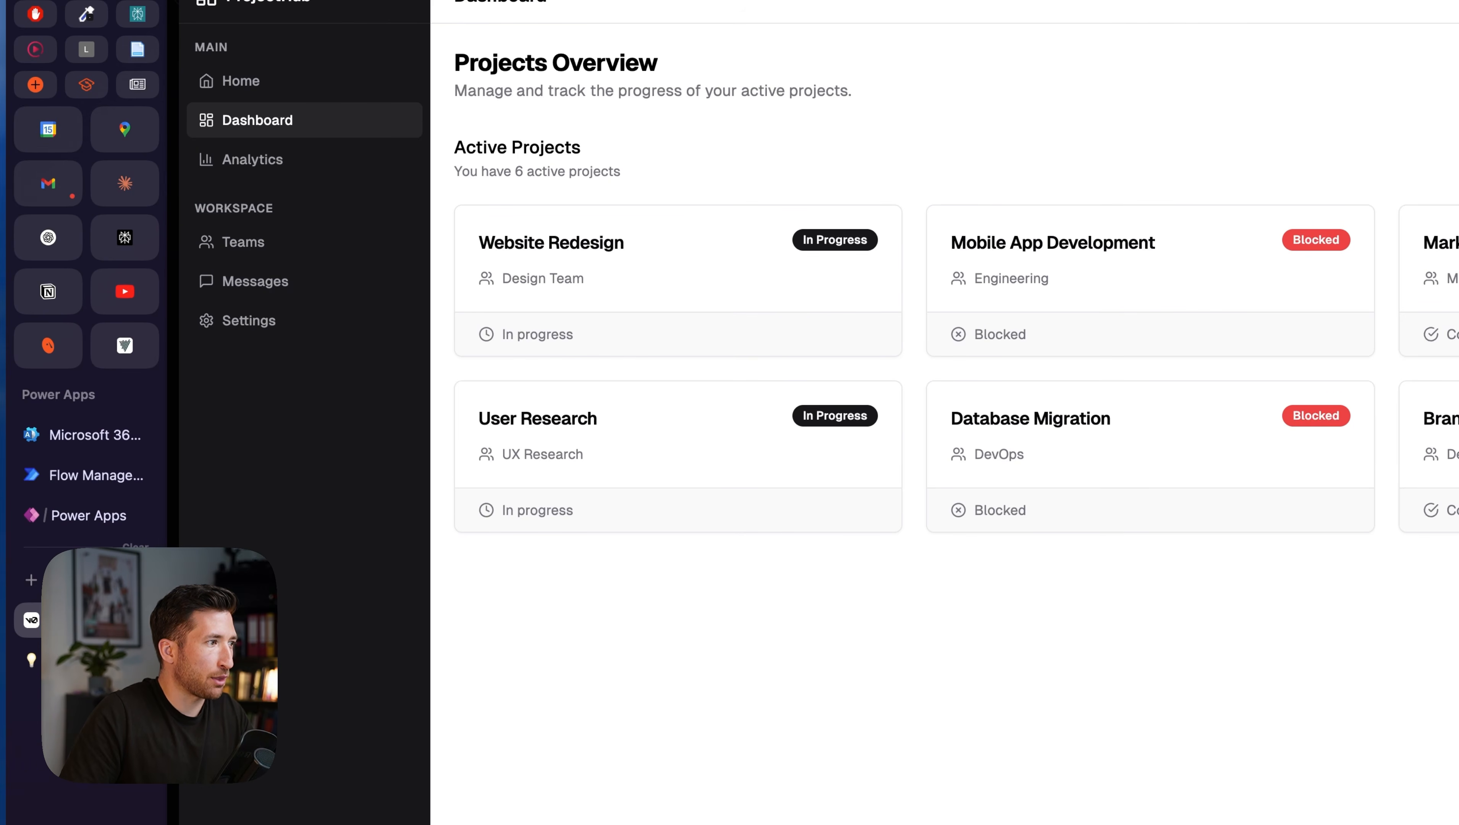
{"action": "left_click", "coordinate": [93, 515]}
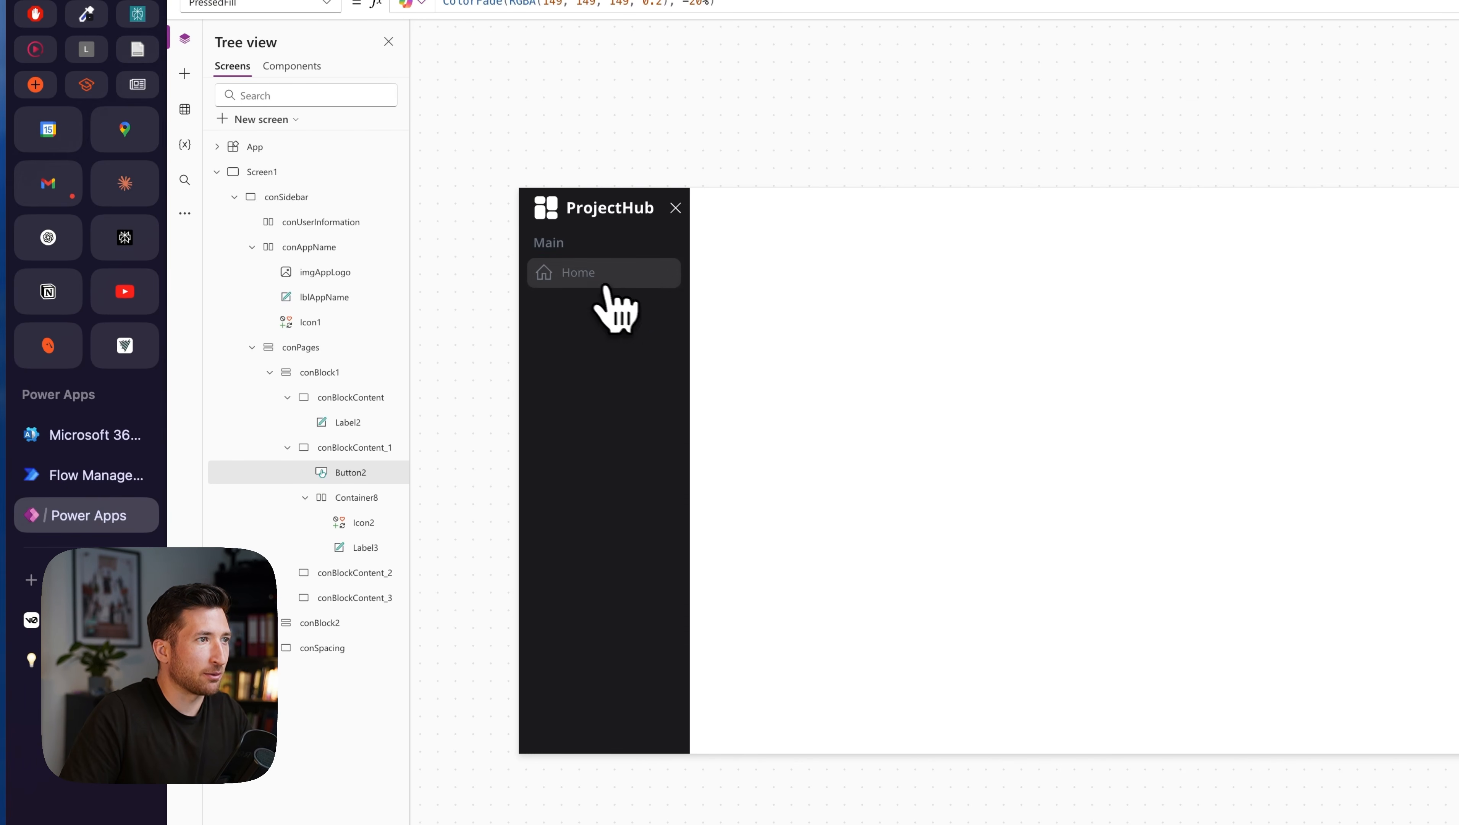
{"action": "left_click", "coordinate": [642, 280]}
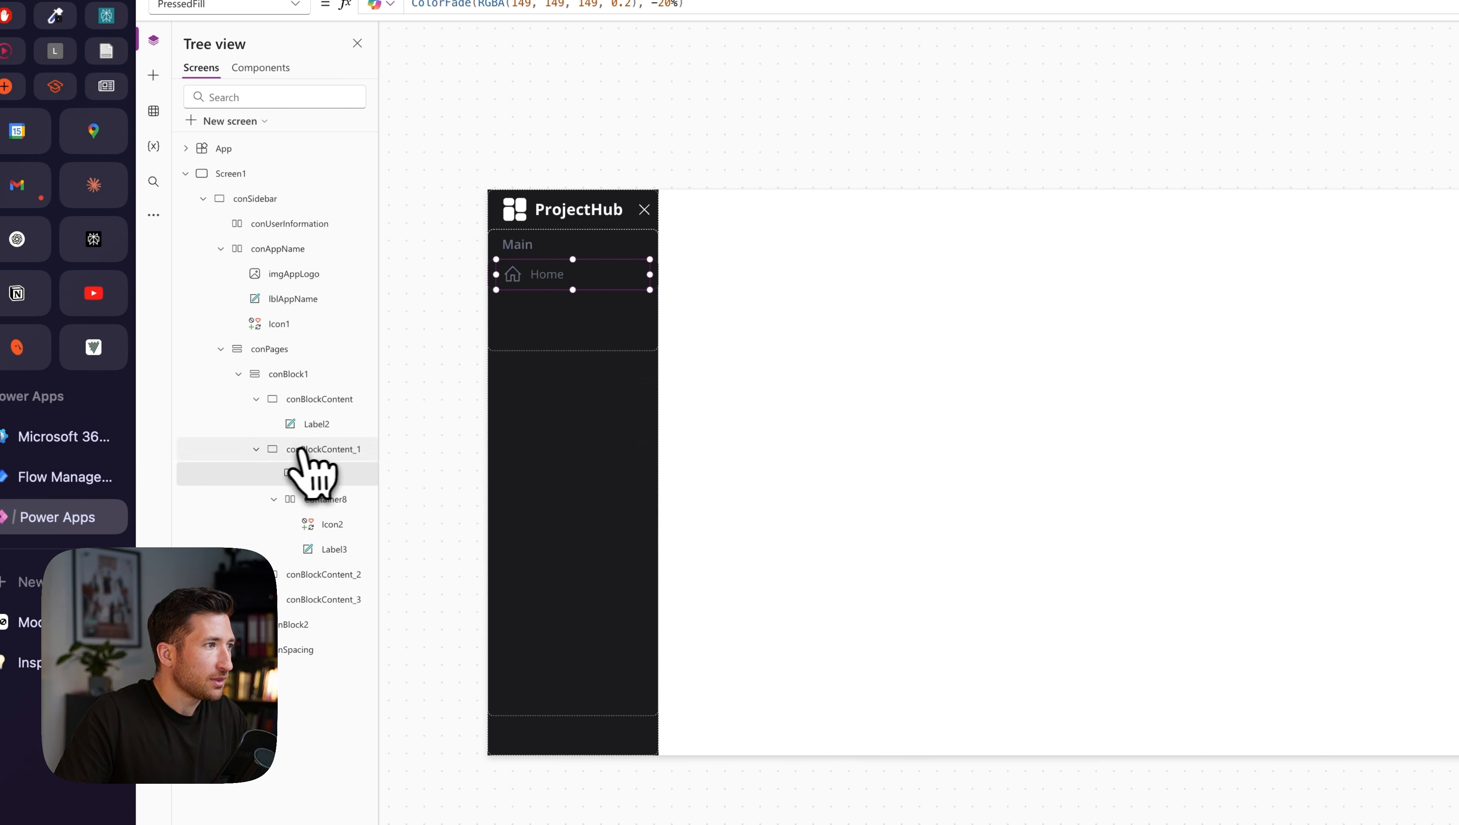
- Rename the hover button btnBlockContent and the Main heading's label lblBlock1Main
{"action": "double_click", "coordinate": [328, 475]}
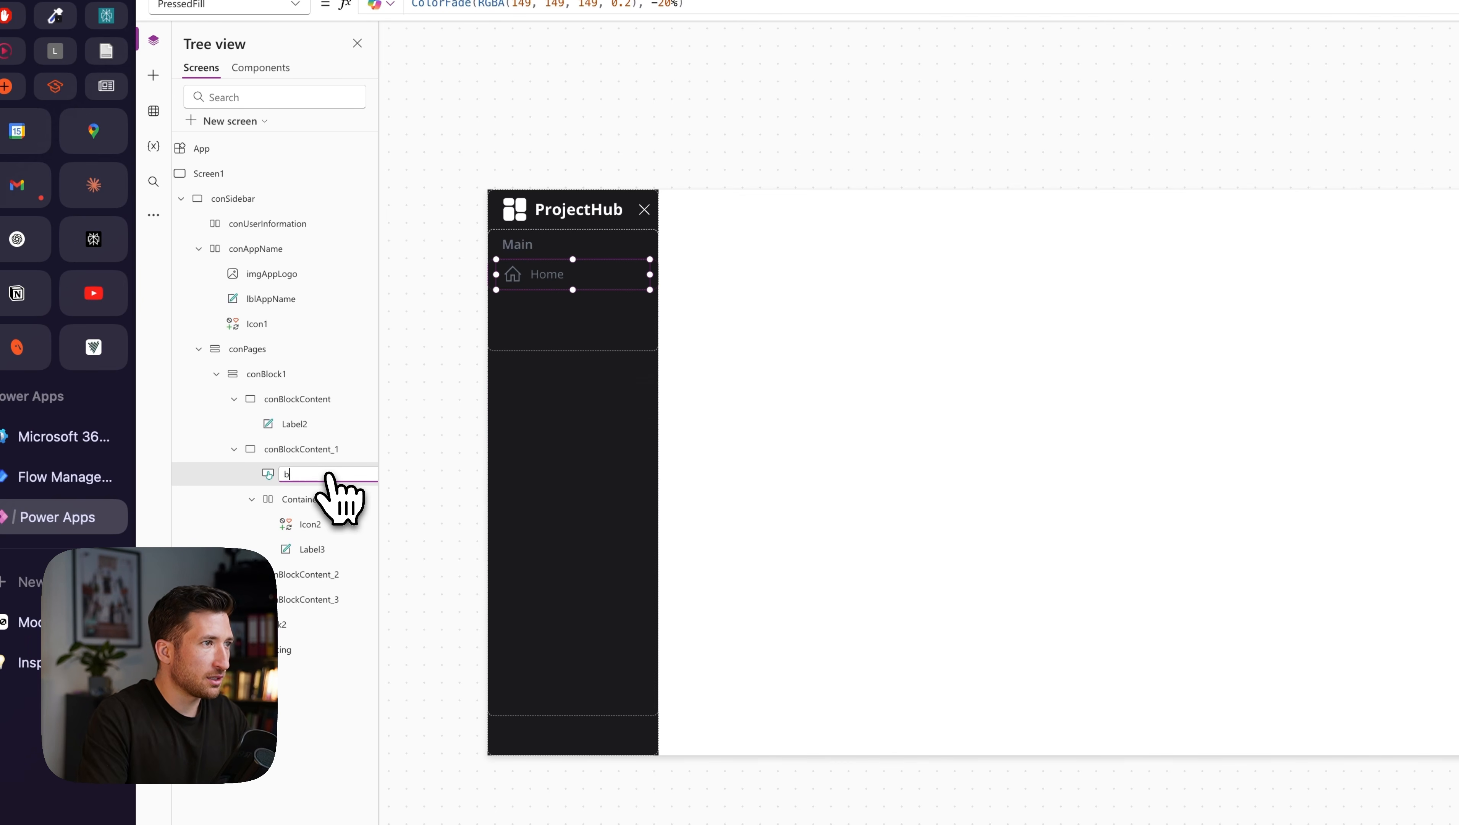
{"action": "type", "text": "btnBlockContent"}
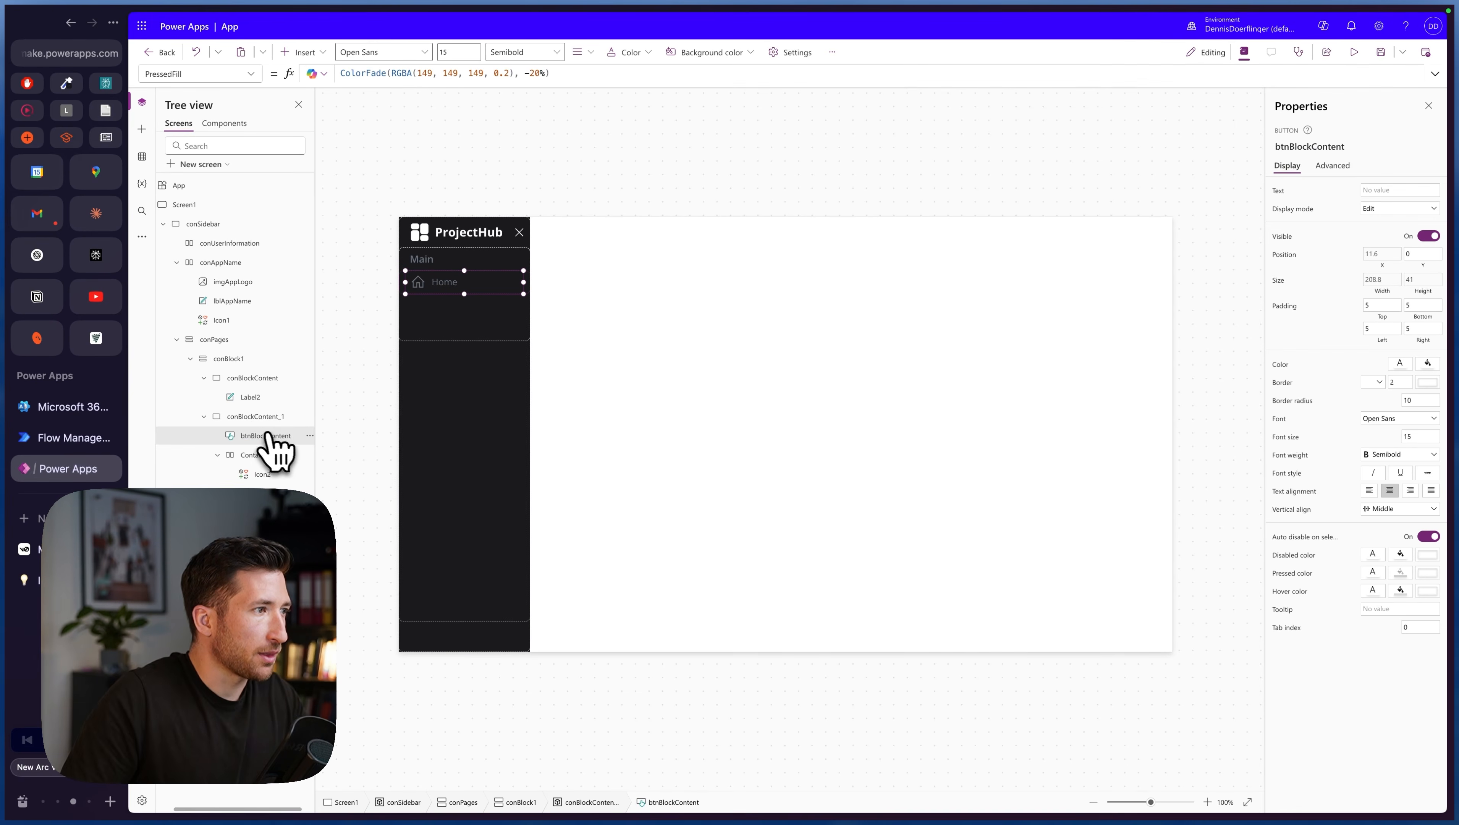
{"action": "double_click", "coordinate": [257, 397]}
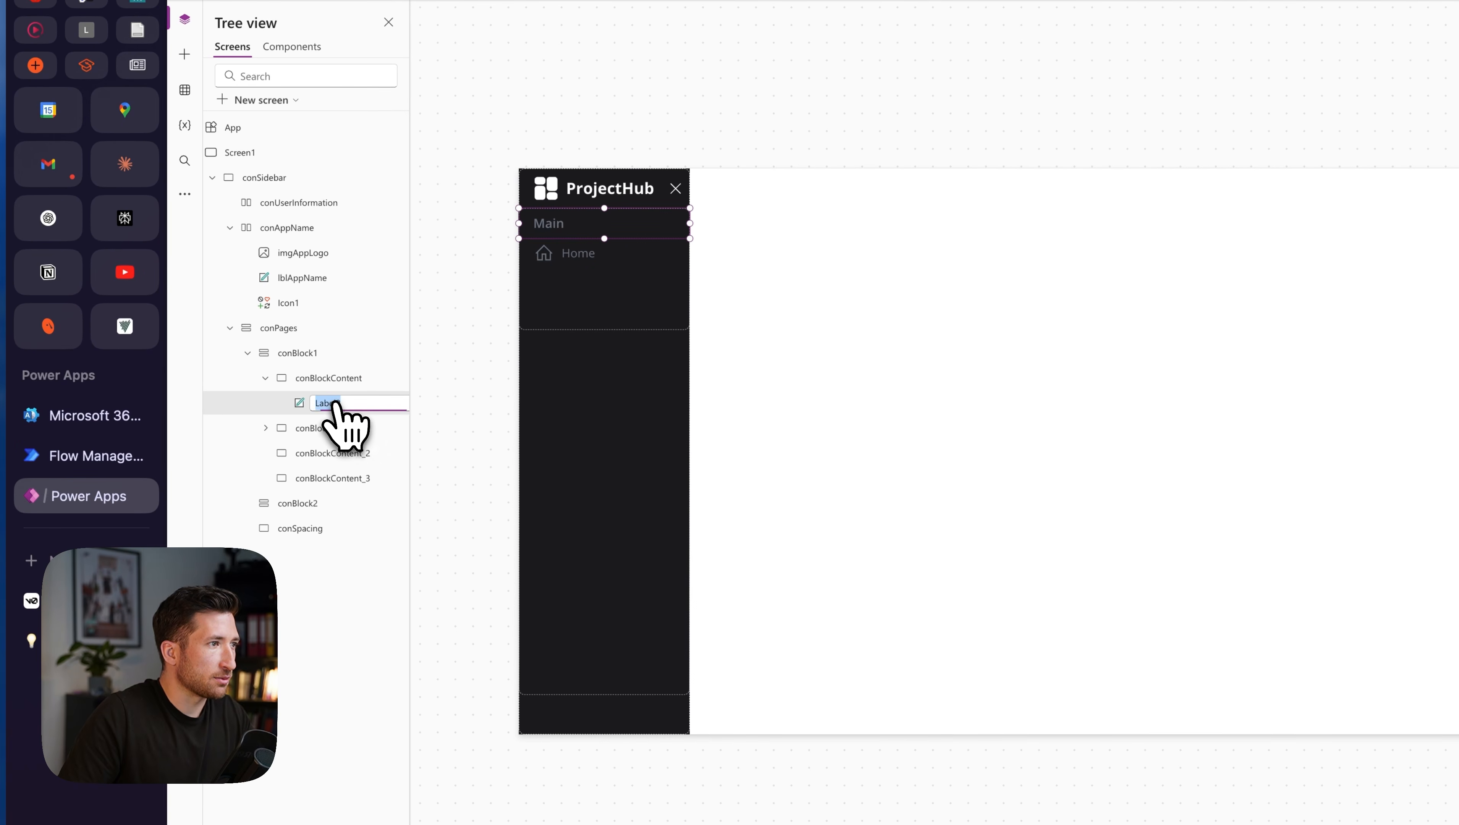
{"action": "type", "text": "lblBlock1Main"}
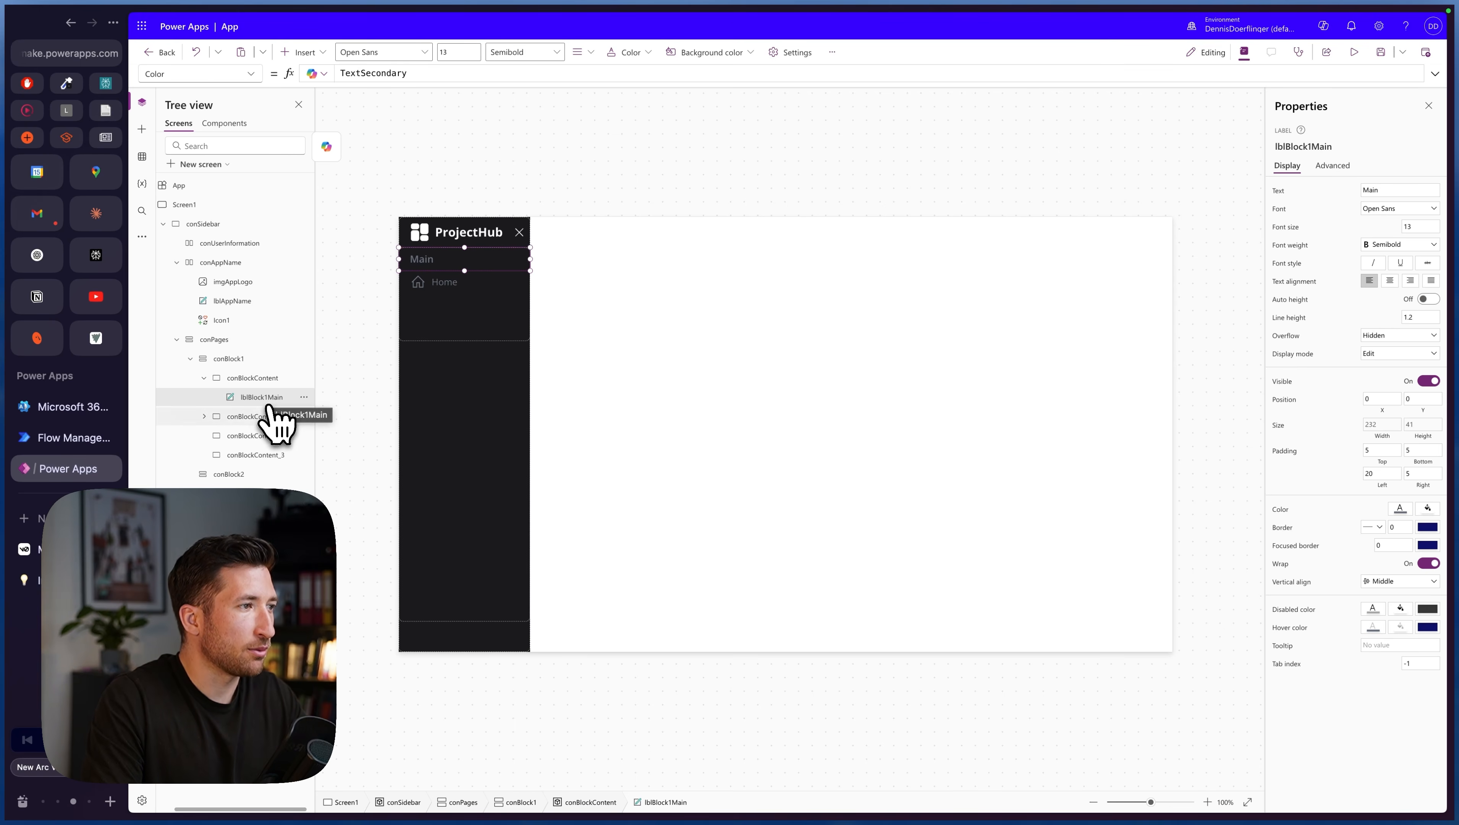
{"action": "left_click", "coordinate": [204, 377]}
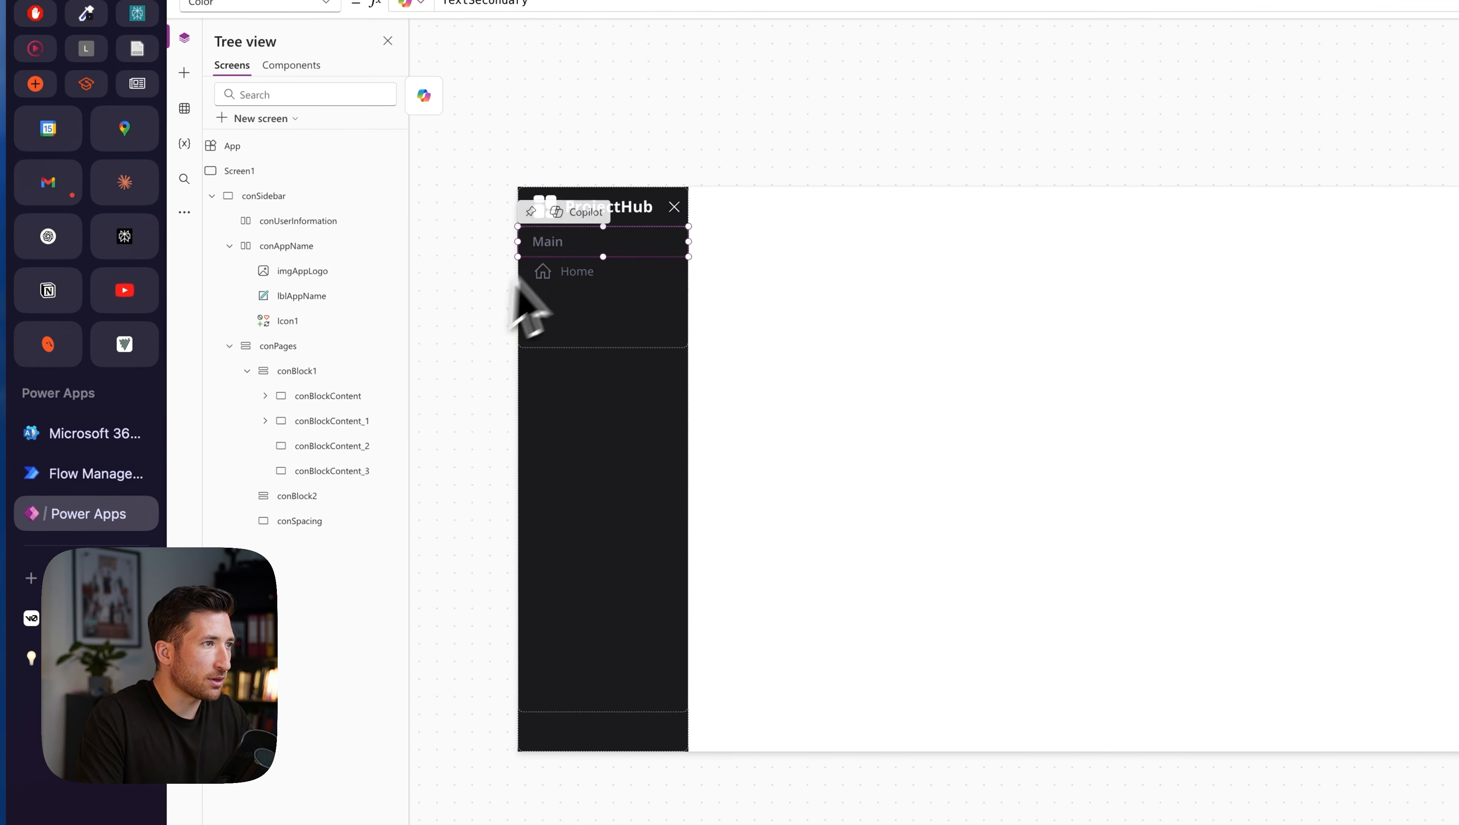
- Copy the Home entry's button and container from conBlockContent_1 into conBlockContent_2 and conBlockContent_3
{"action": "left_click", "coordinate": [441, 282]}
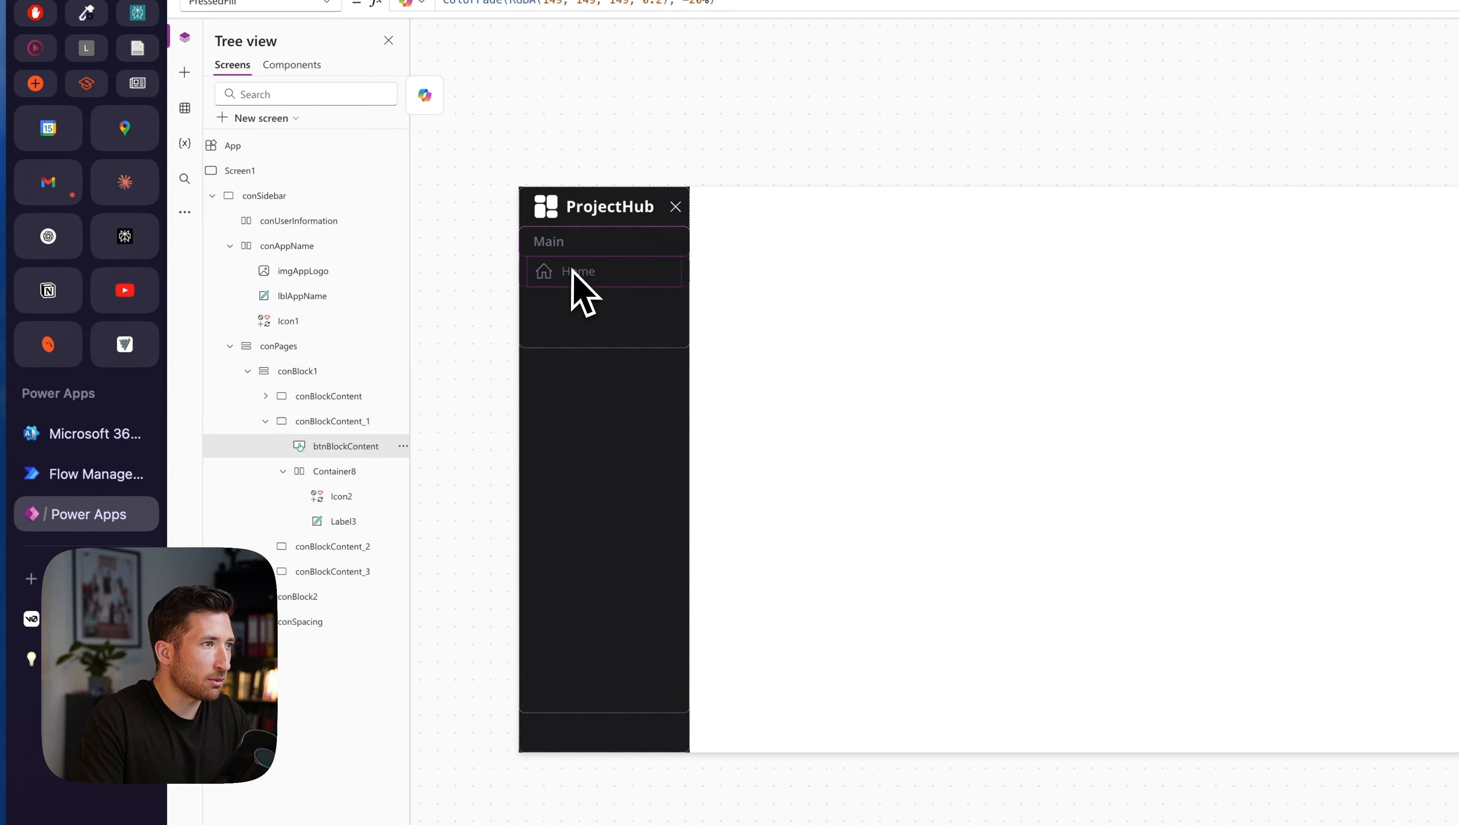
{"action": "left_click", "coordinate": [321, 423]}
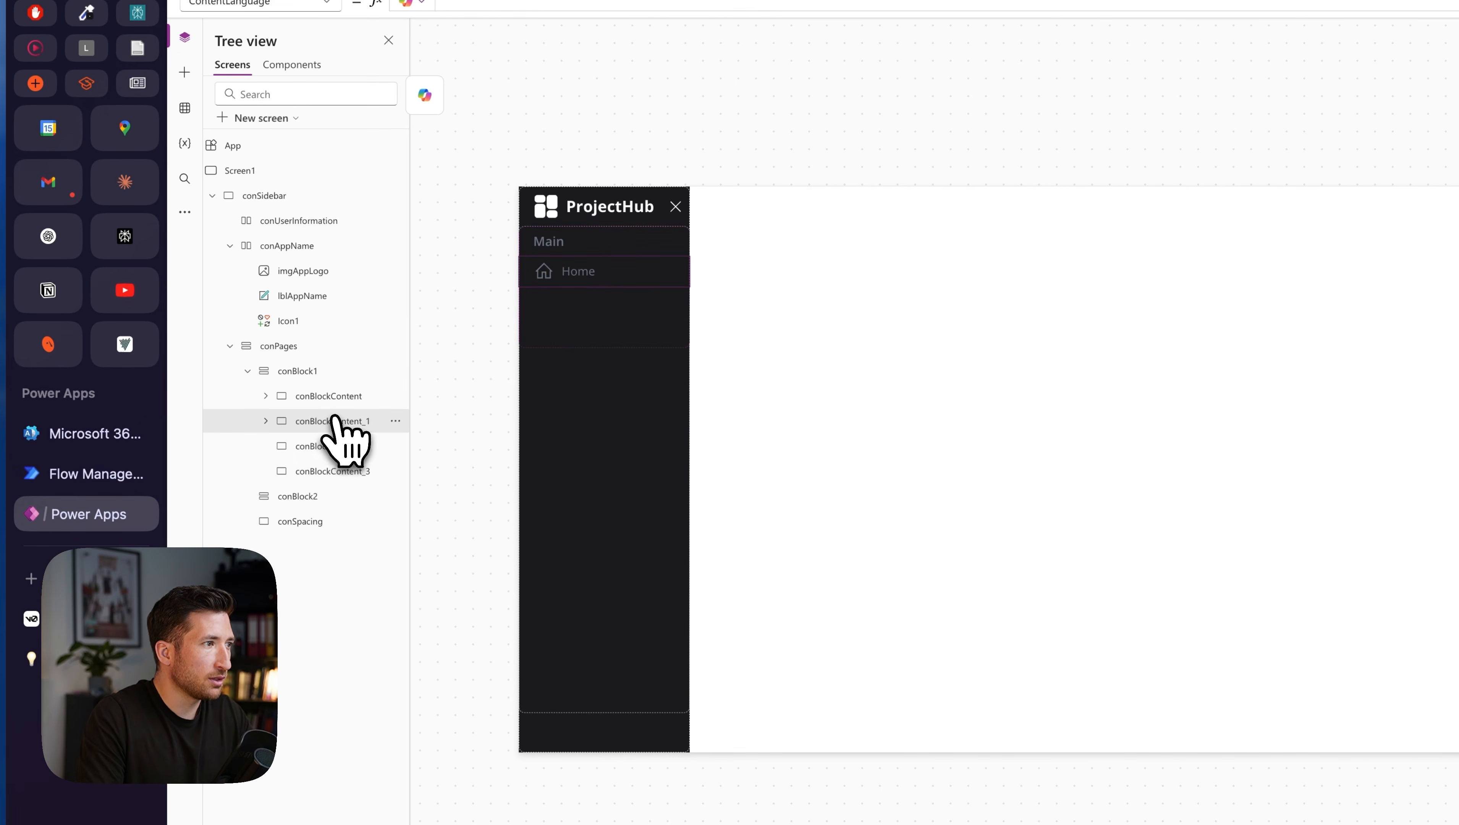
{"action": "left_click", "coordinate": [340, 443]}
{"action": "left_click", "coordinate": [266, 421]}
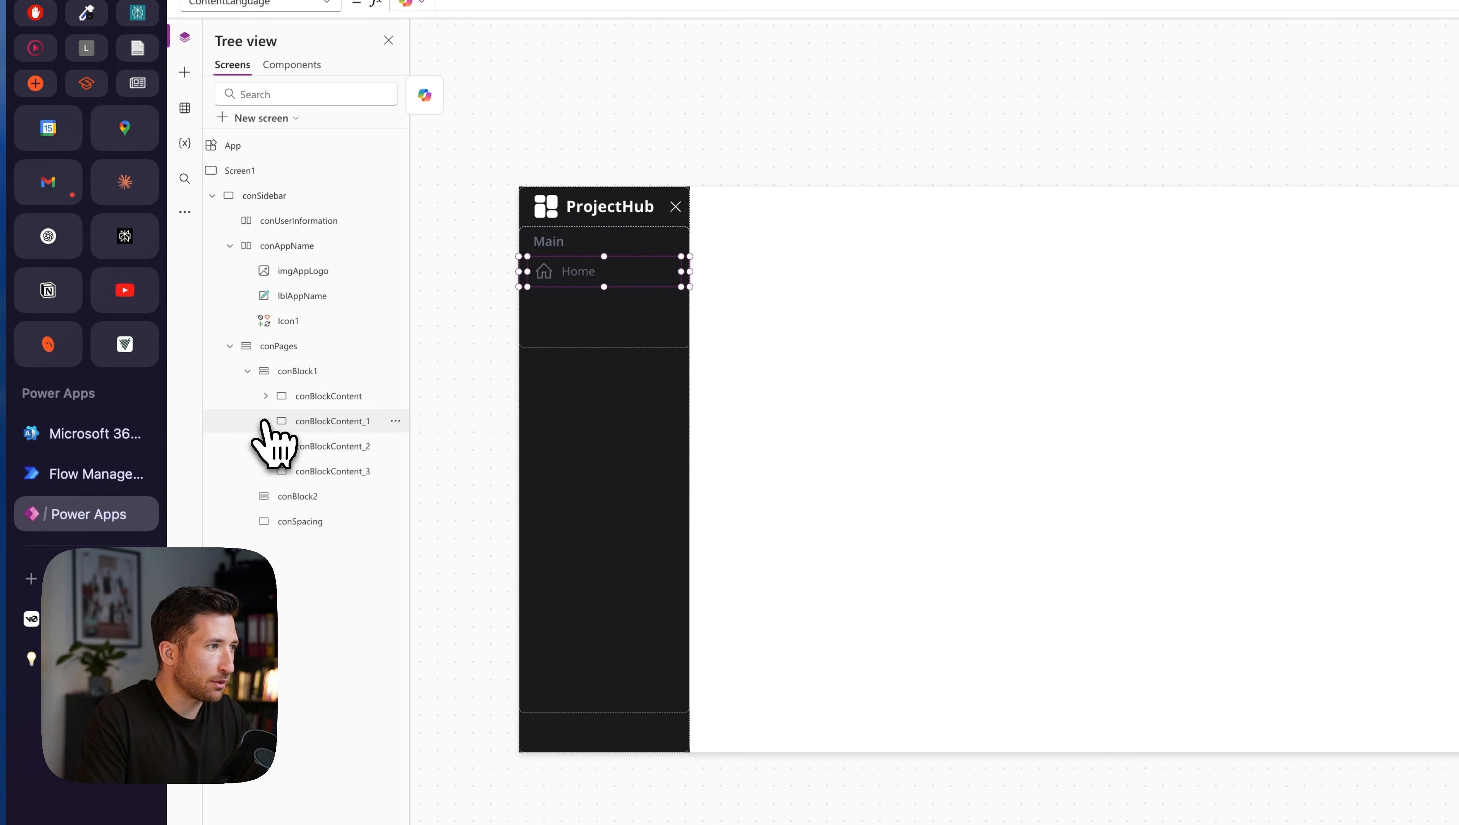
{"action": "left_click", "coordinate": [266, 422]}
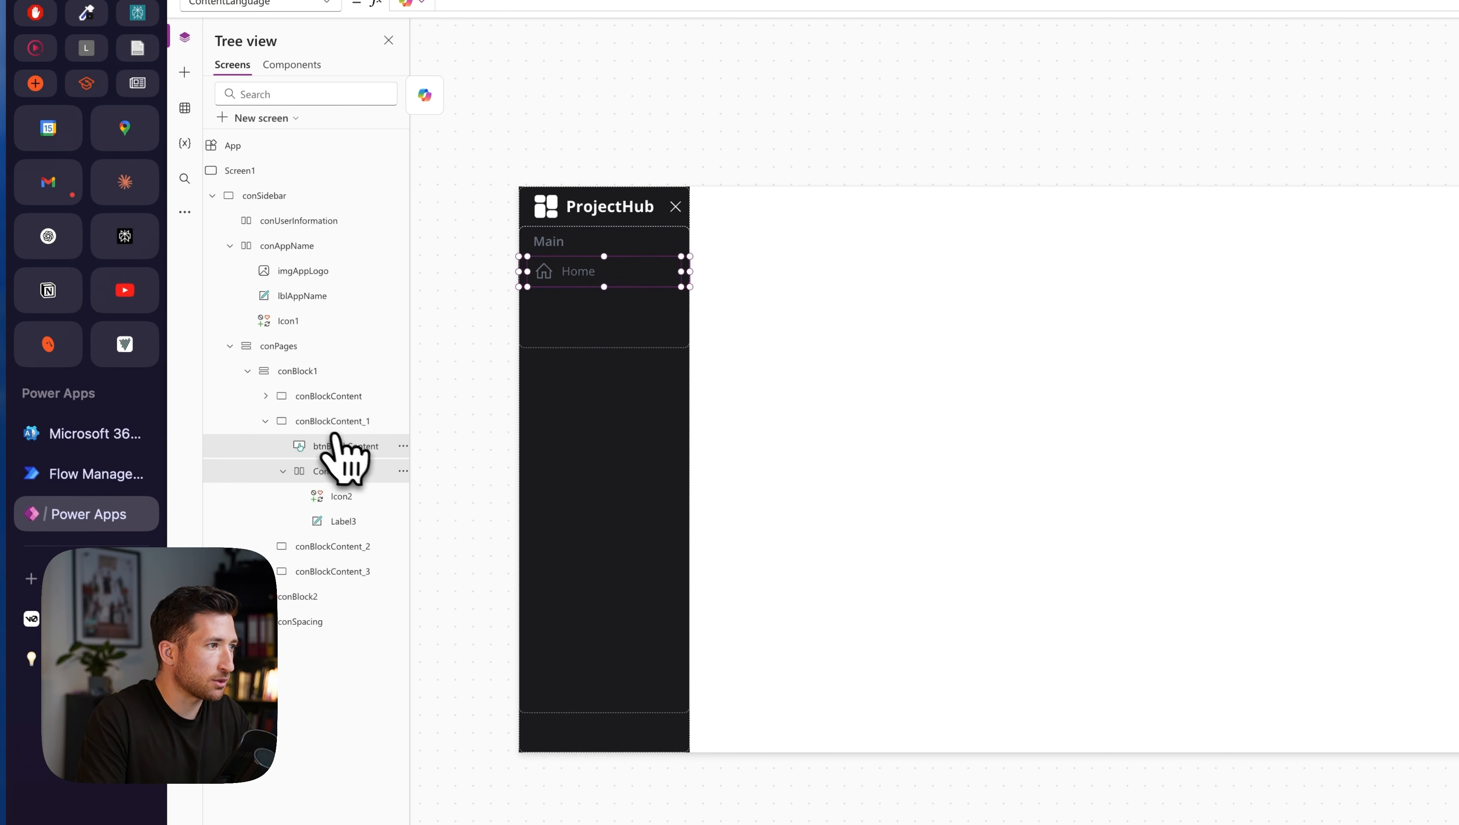
{"action": "left_click", "coordinate": [265, 422]}
{"action": "left_click", "coordinate": [312, 446]}
{"action": "key", "text": "ctrl+v"}
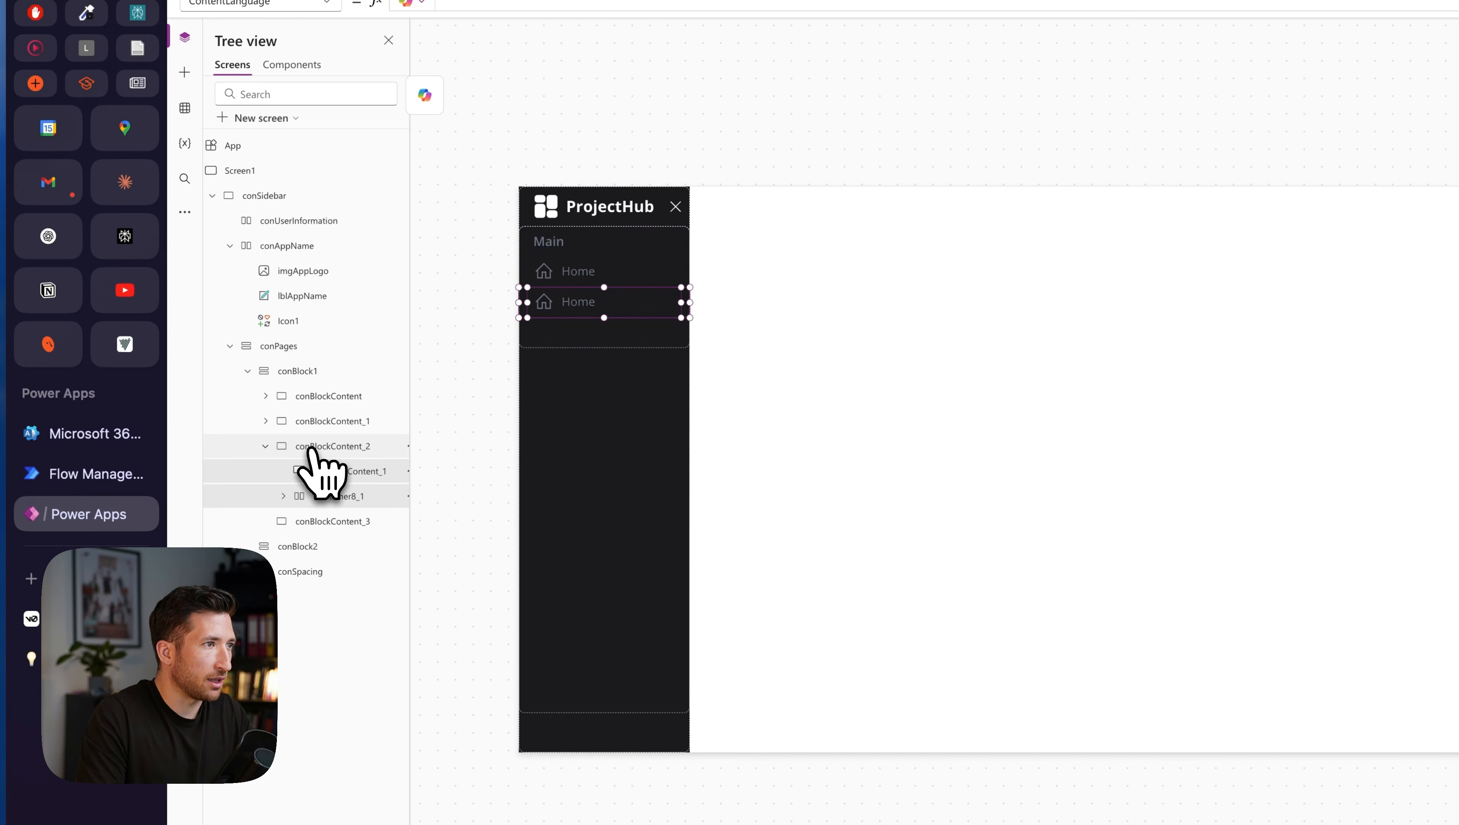
{"action": "left_click", "coordinate": [328, 520]}
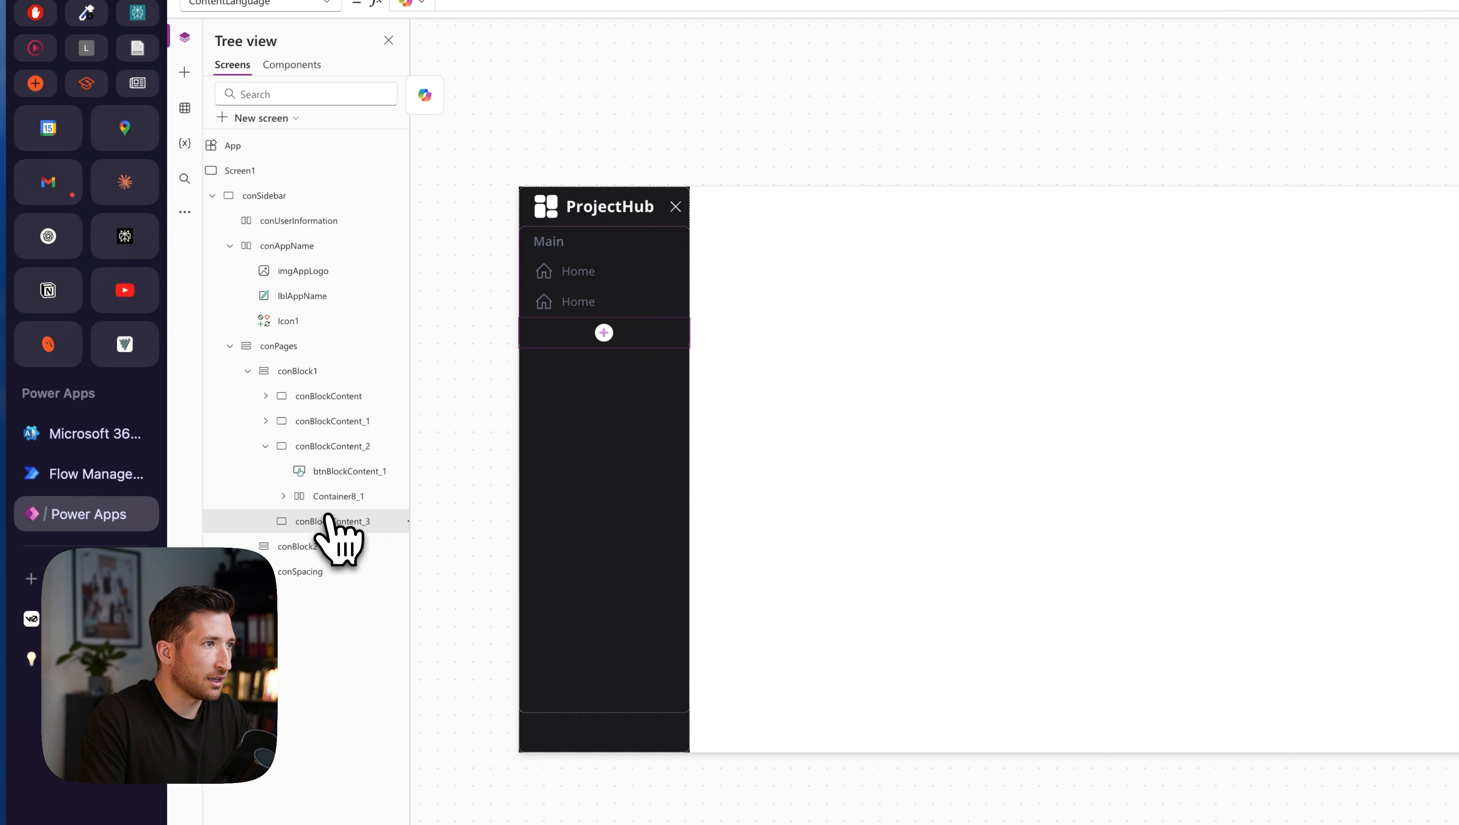
{"action": "key", "text": "ctrl+v"}
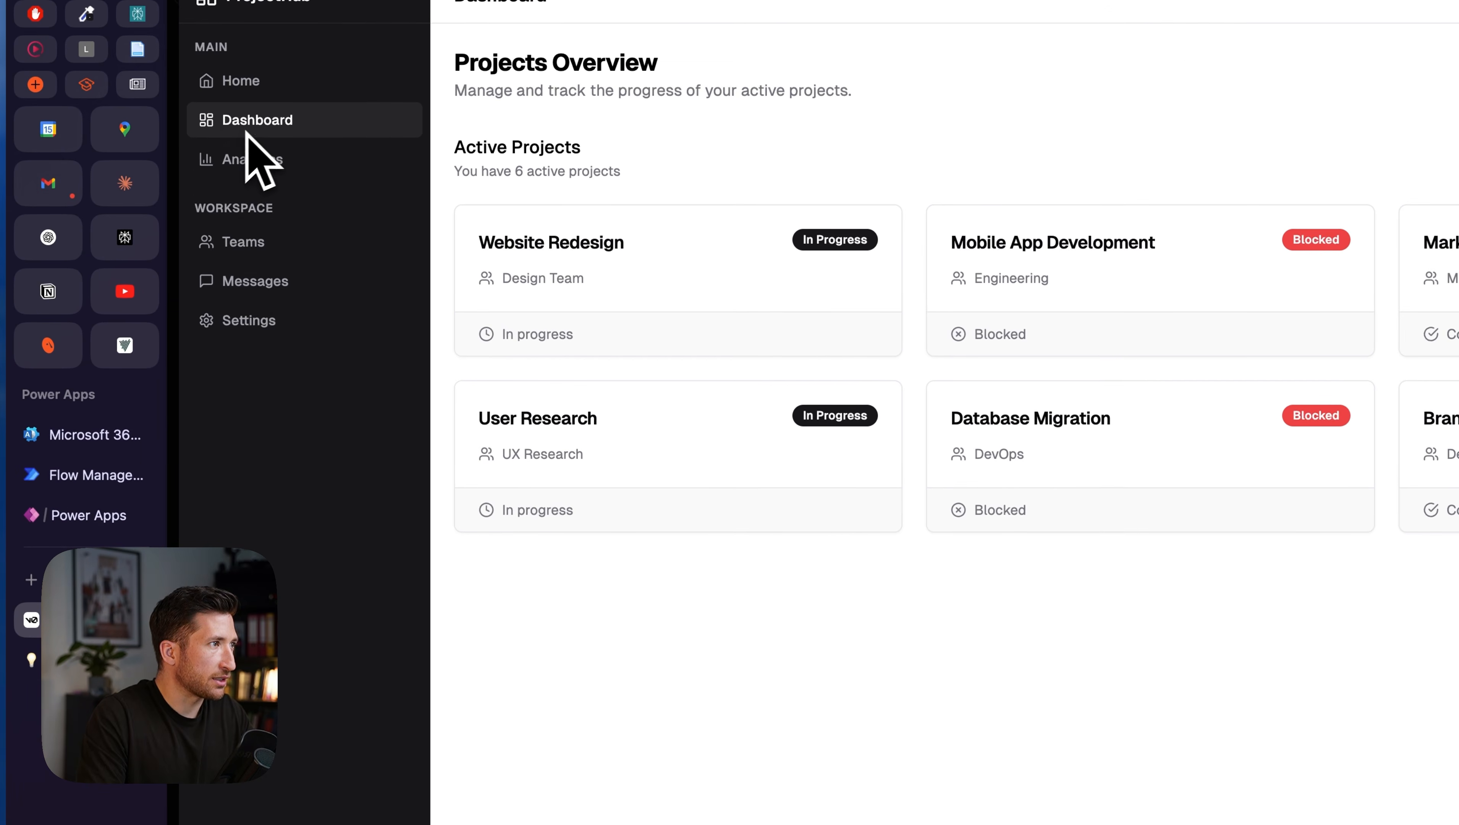
- Following the ProjectHub preview, change the second sidebar entry's label text to Dashboard and the third's to Analytics
{"action": "left_click", "coordinate": [84, 519]}
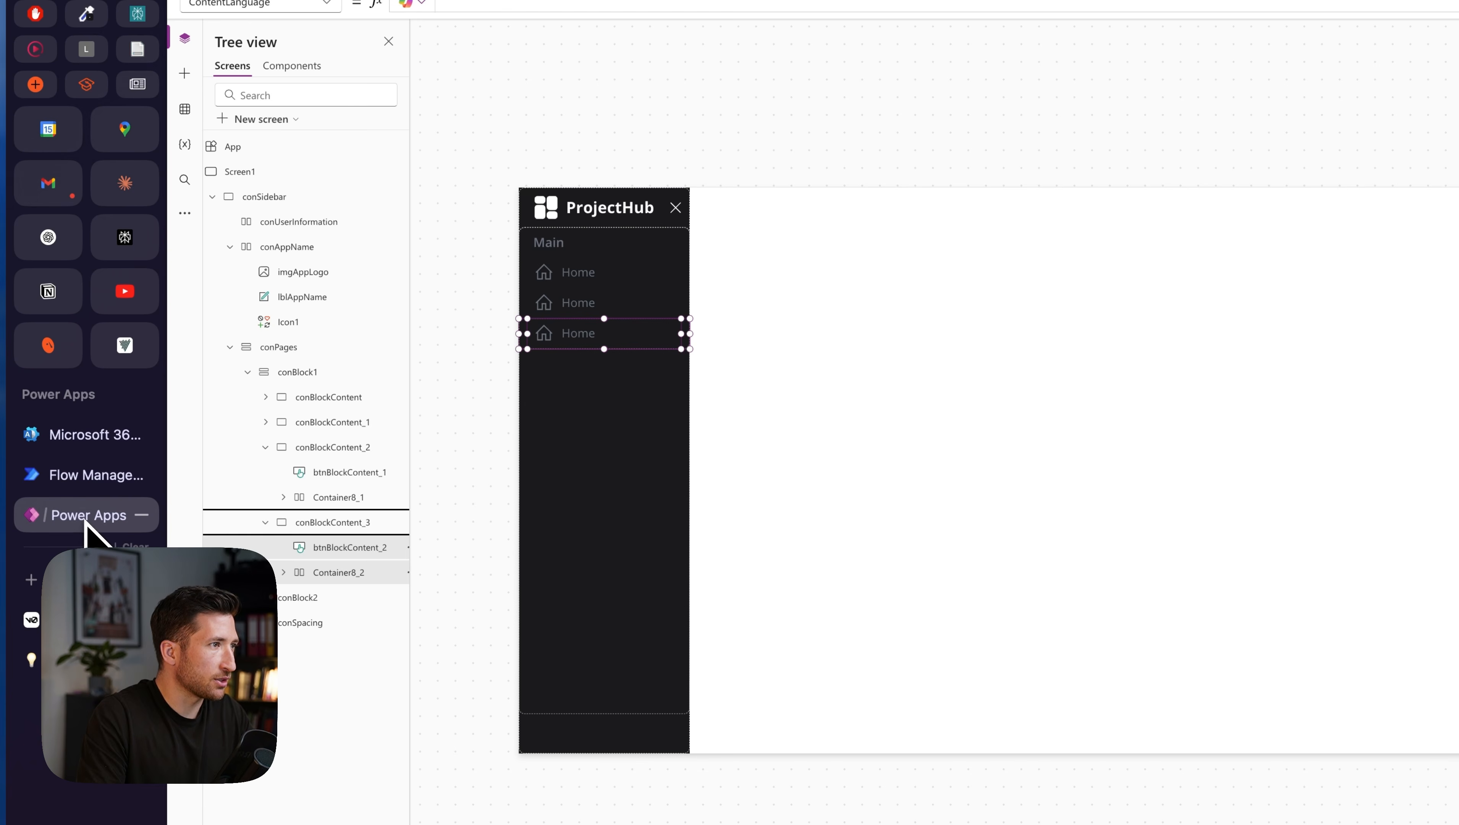
{"action": "left_click", "coordinate": [569, 306]}
{"action": "left_click", "coordinate": [283, 497]}
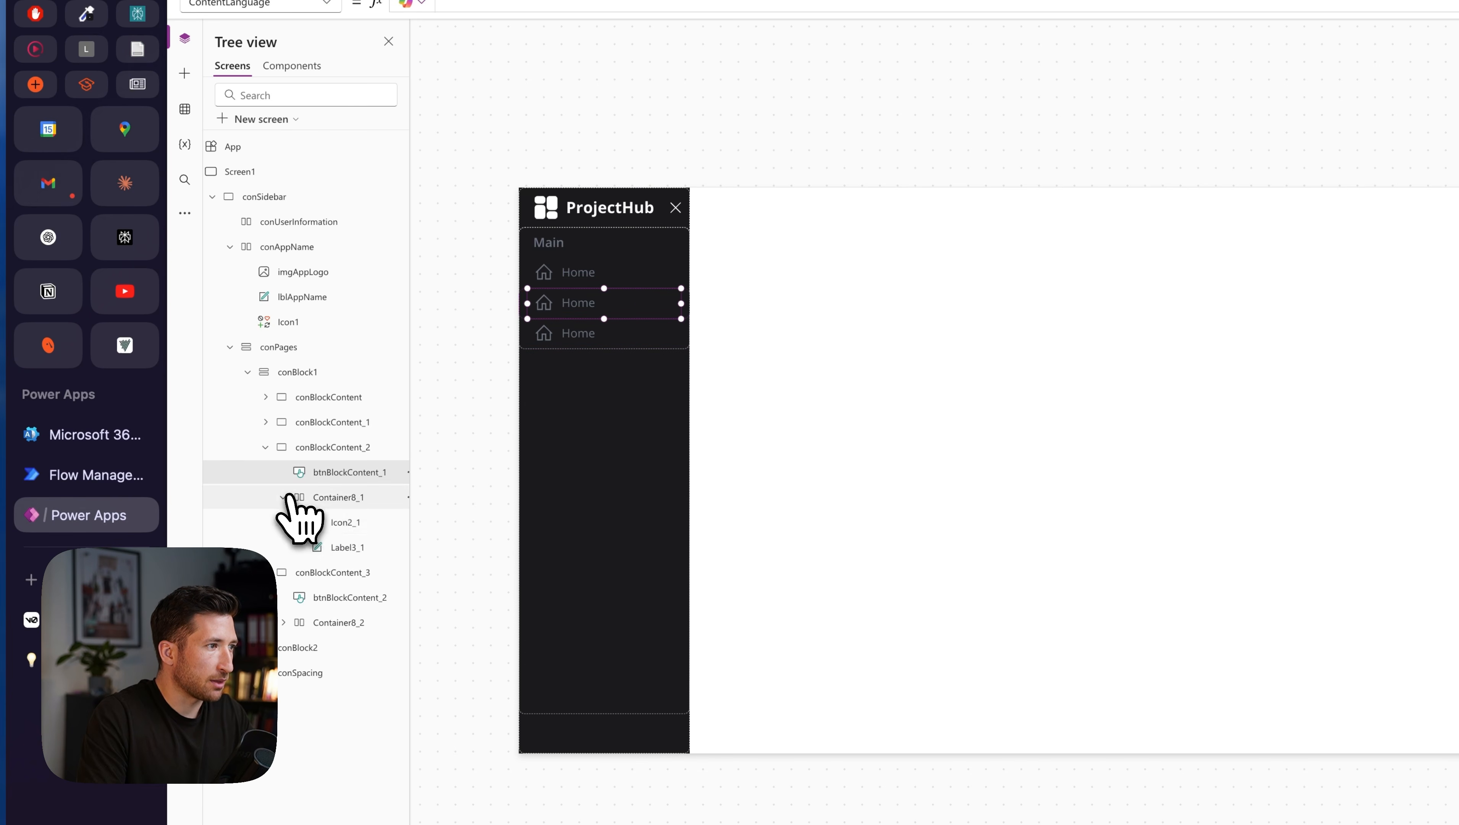
{"action": "left_click", "coordinate": [353, 546]}
{"action": "left_click", "coordinate": [1368, 224]}
{"action": "type", "text": "Dashboard"}
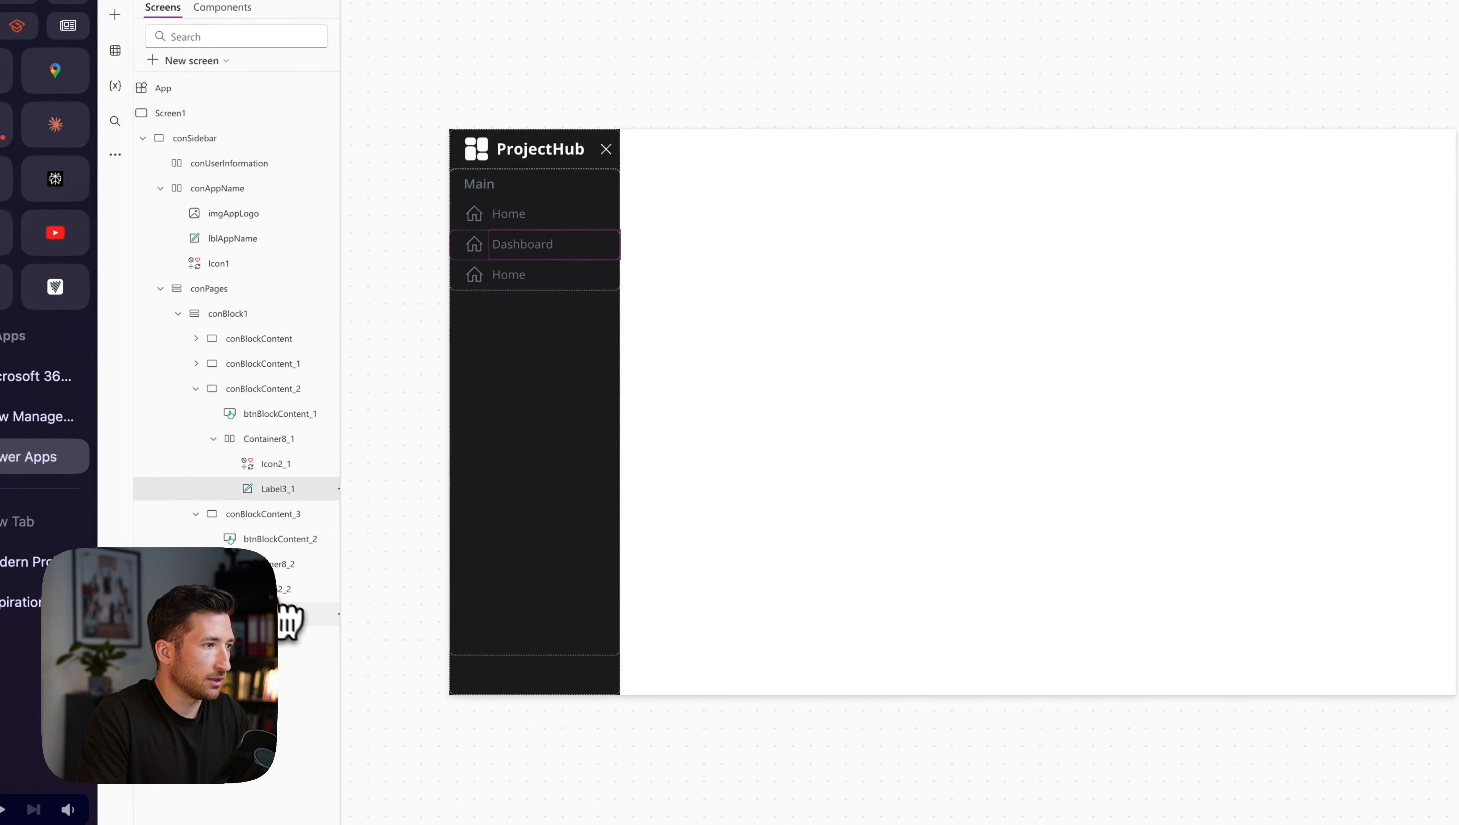
{"action": "left_click", "coordinate": [282, 615]}
{"action": "left_click", "coordinate": [1356, 252]}
{"action": "type", "text": "Analytics\""}
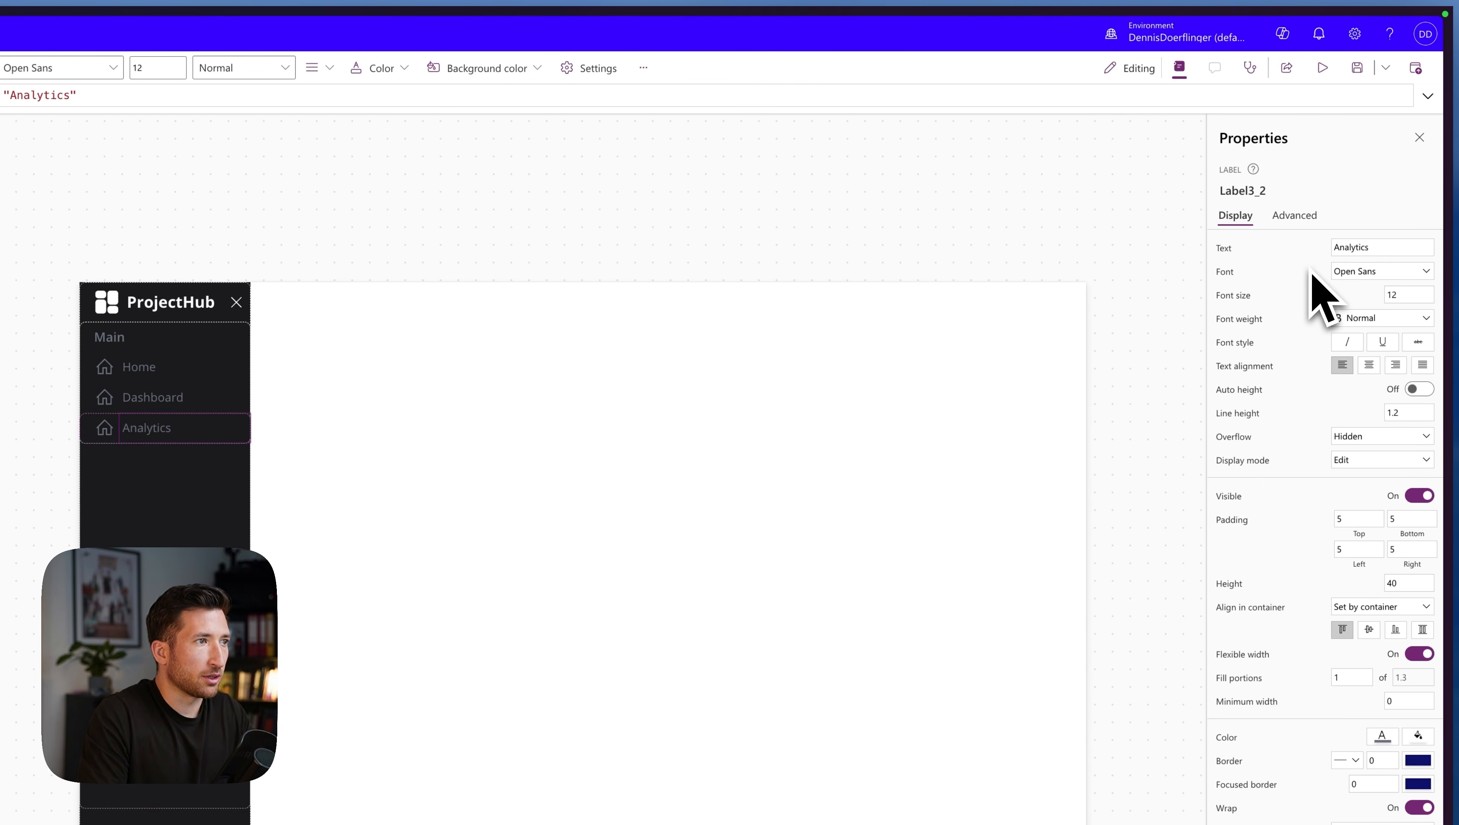
- Check the Dashboard entry's icon in the ProjectHub preview and delete the home icon from that entry in the app
{"action": "left_click", "coordinate": [165, 399]}
{"action": "left_click", "coordinate": [254, 532]}
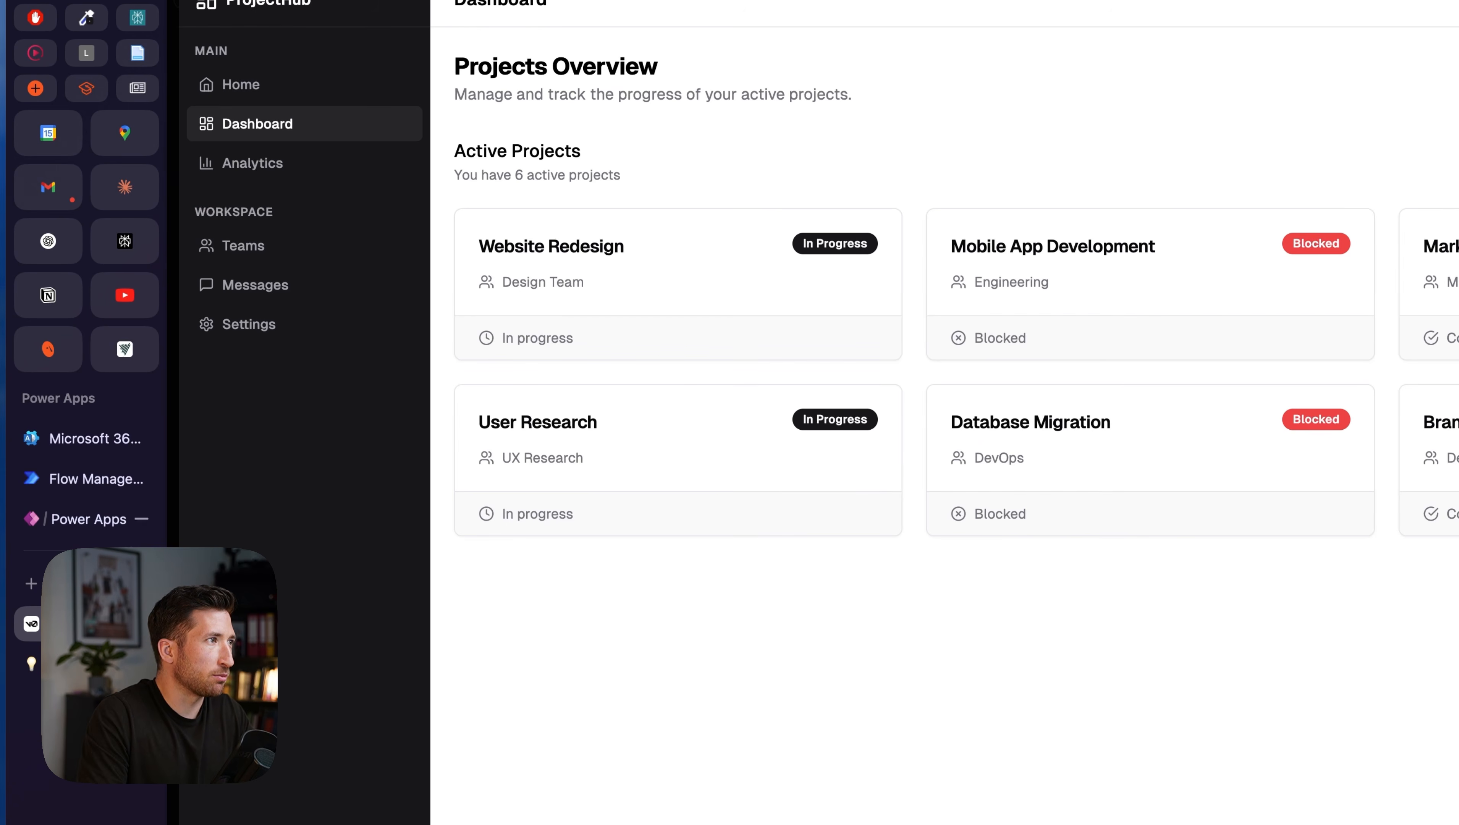
{"action": "left_click", "coordinate": [84, 531]}
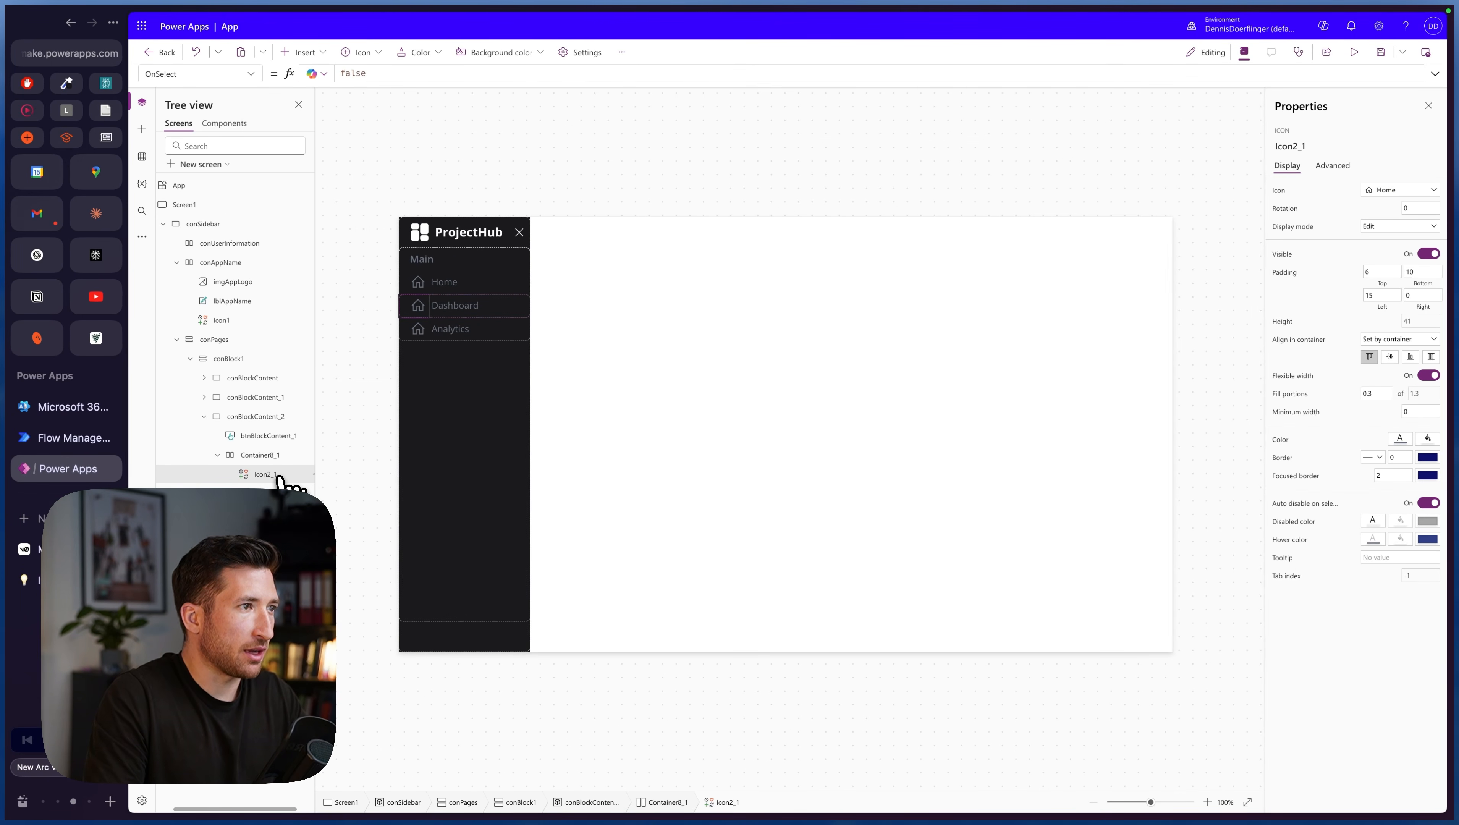
{"action": "key", "text": "Delete"}
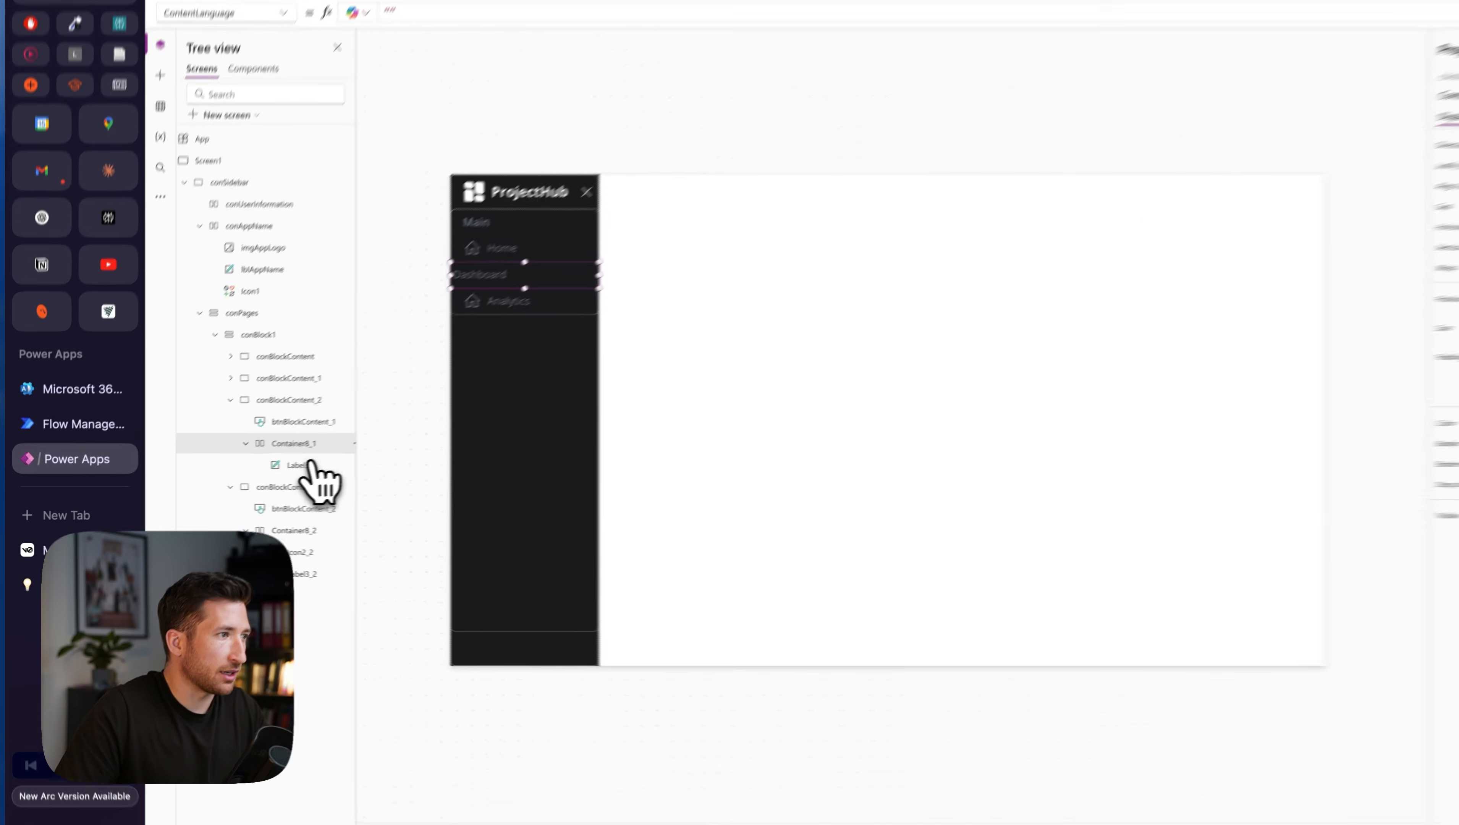
- Open the PowerIcons site in a new browser tab and choose its External SVG option
{"action": "left_click", "coordinate": [77, 524]}
{"action": "type", "text": "pow"}
{"action": "key", "text": "Escape"}
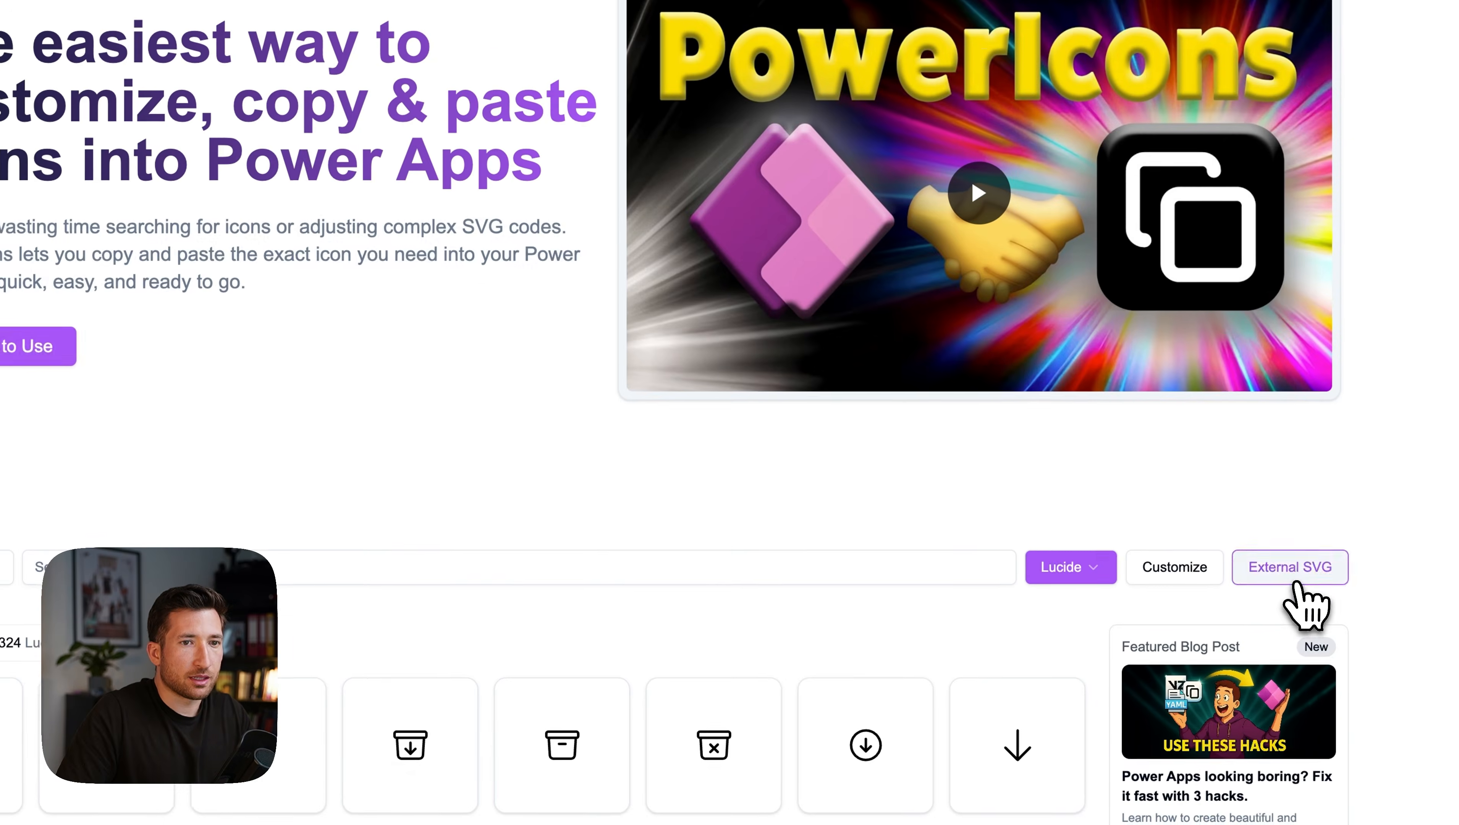
{"action": "left_click", "coordinate": [1297, 581]}
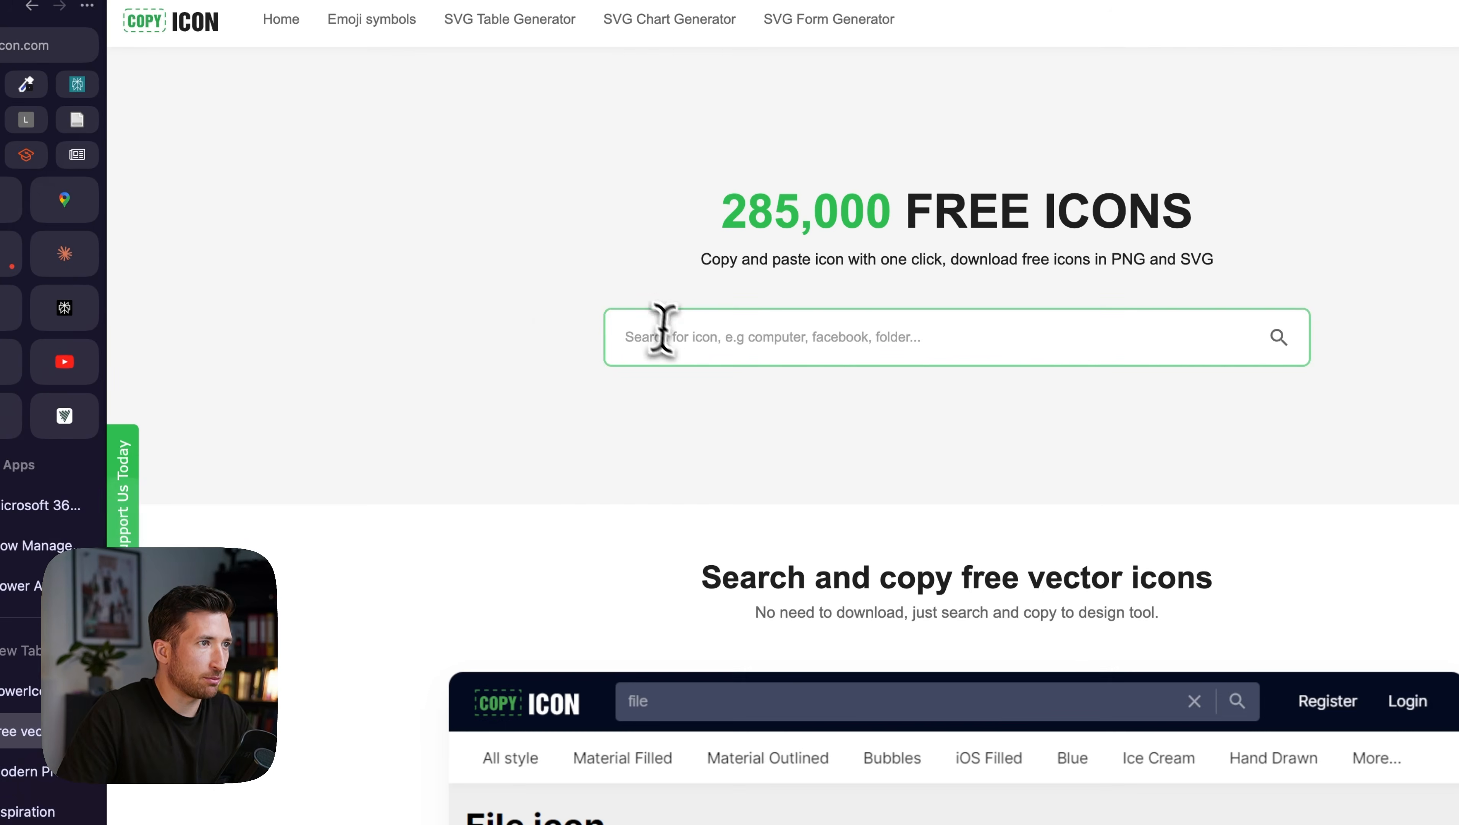
- Search CopyIcon for dashboard and copy the SVG of the black outlined Dashboard Layout icon in the second row
{"action": "left_click", "coordinate": [674, 338]}
{"action": "type", "text": "d"}
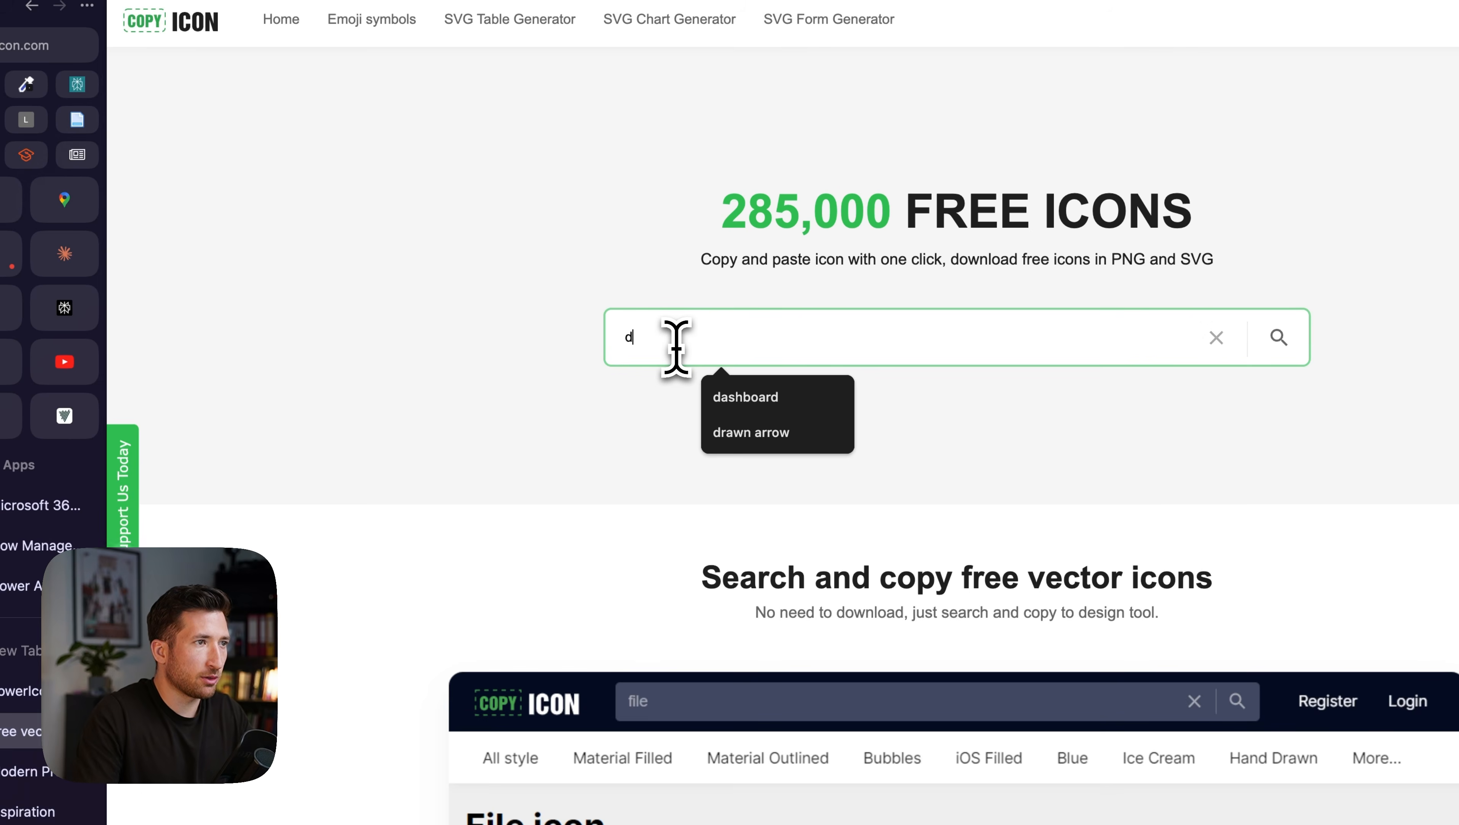
{"action": "type", "text": "ashboard"}
{"action": "key", "text": "Return"}
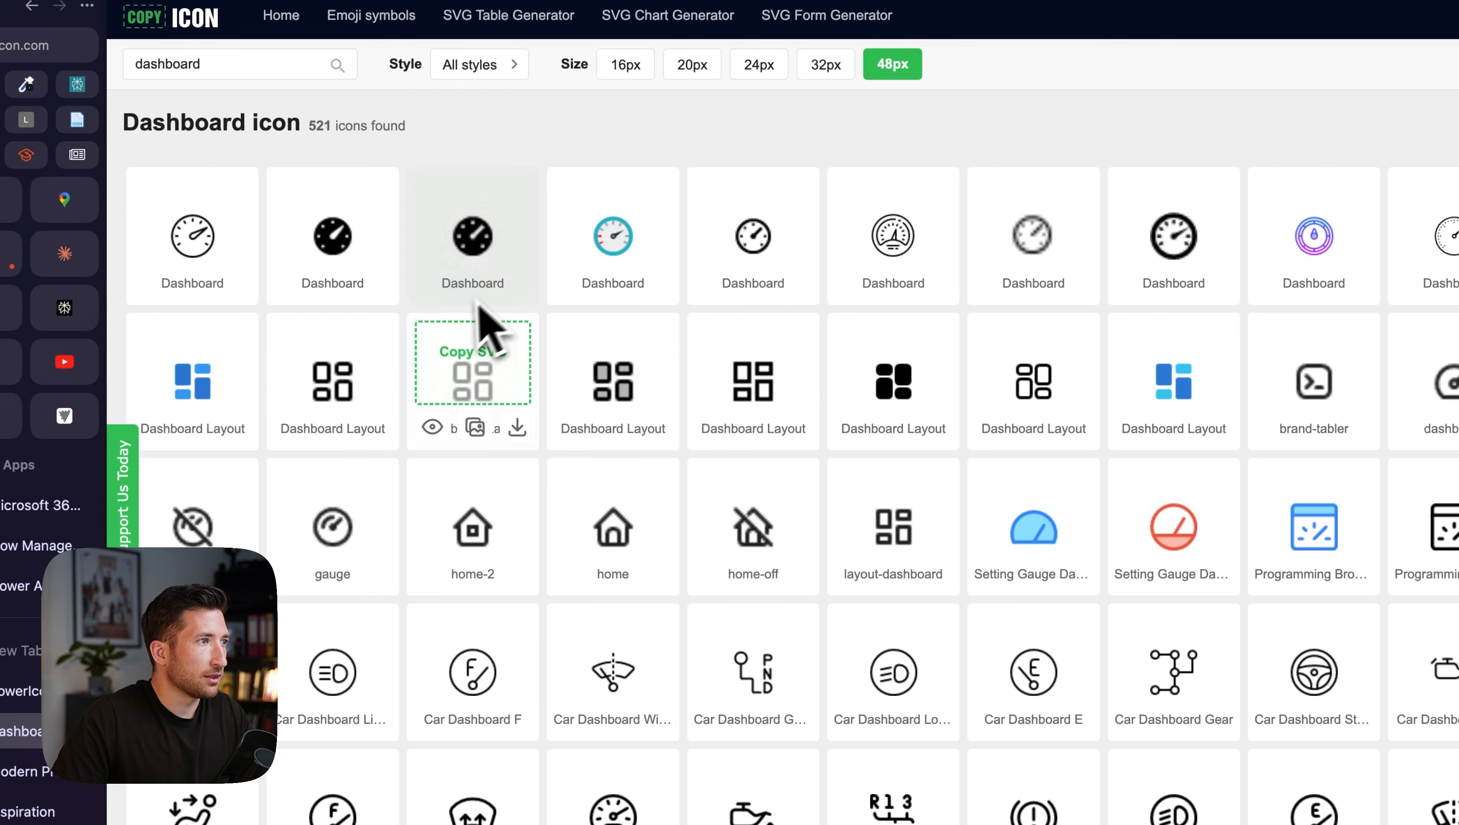
{"action": "left_click", "coordinate": [340, 390]}
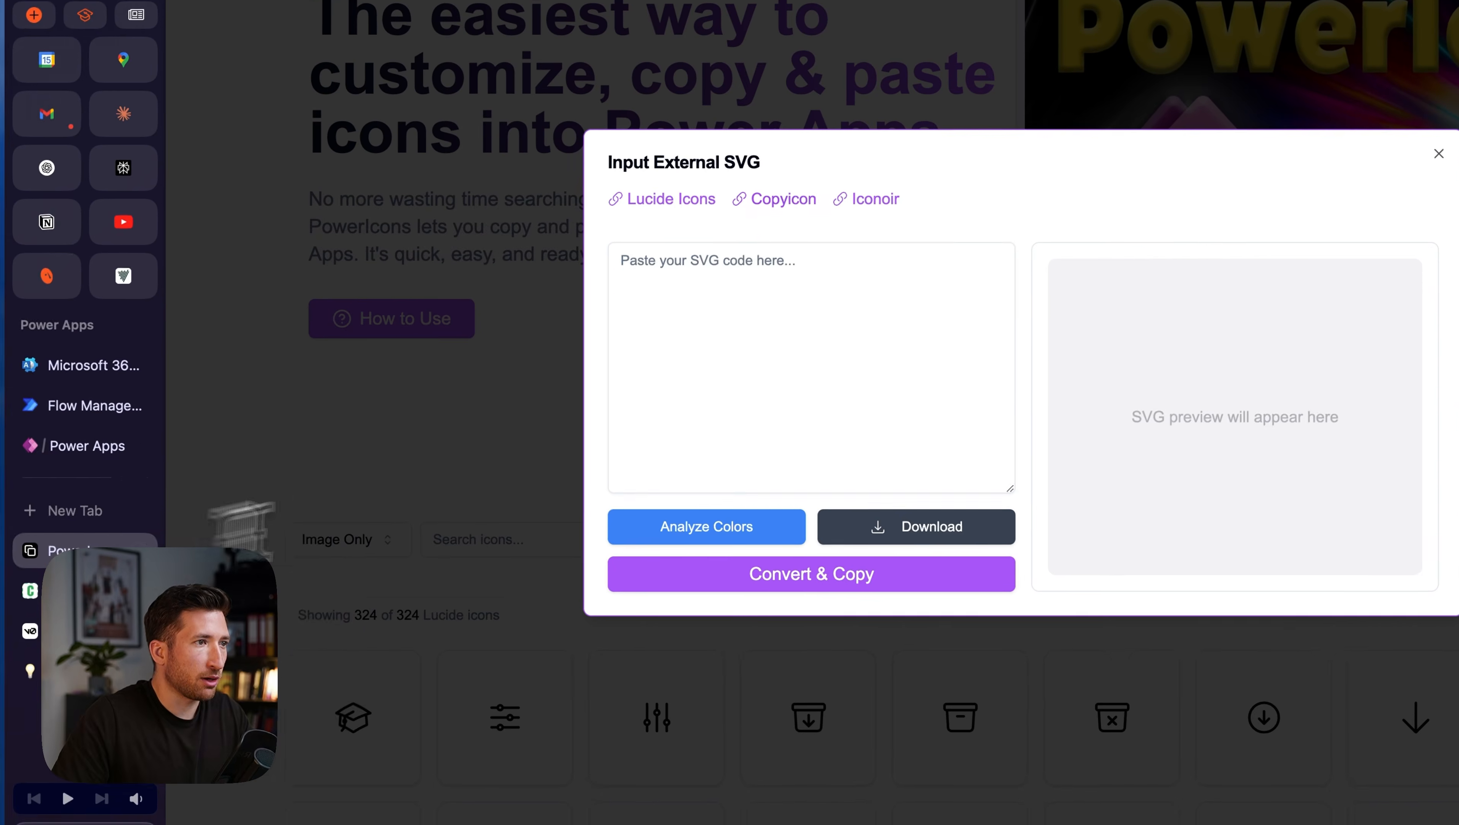
- Paste the copied SVG code into PowerIcons' external SVG input and analyze its colors
{"action": "left_click", "coordinate": [813, 337]}
{"action": "key", "text": "super+v"}
{"action": "left_click", "coordinate": [762, 533]}
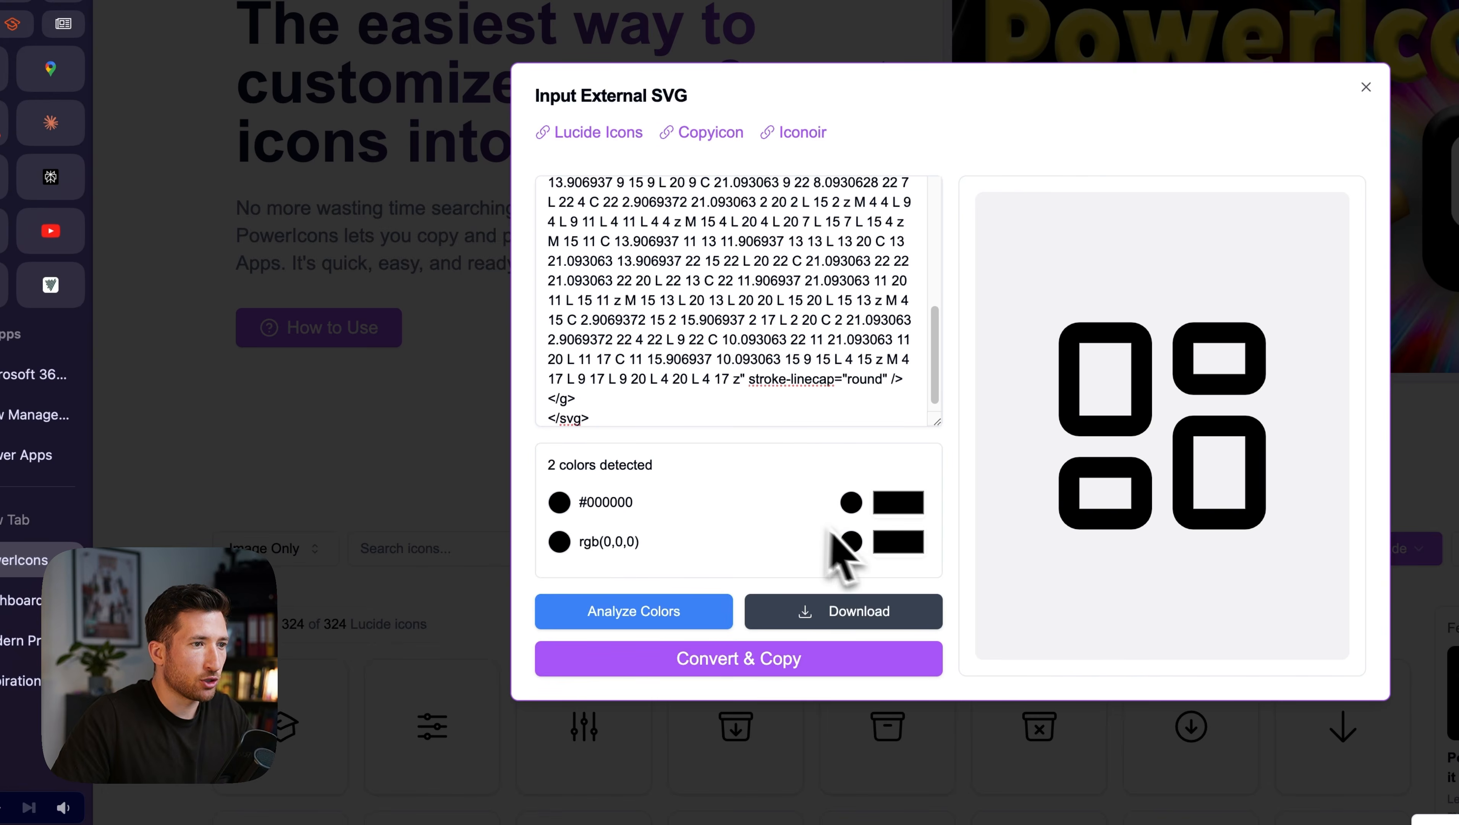
- Replace the icon's rgb(0,0,0) color with #6B7280, then convert and copy the icon for Power Apps
{"action": "left_click", "coordinate": [898, 541]}
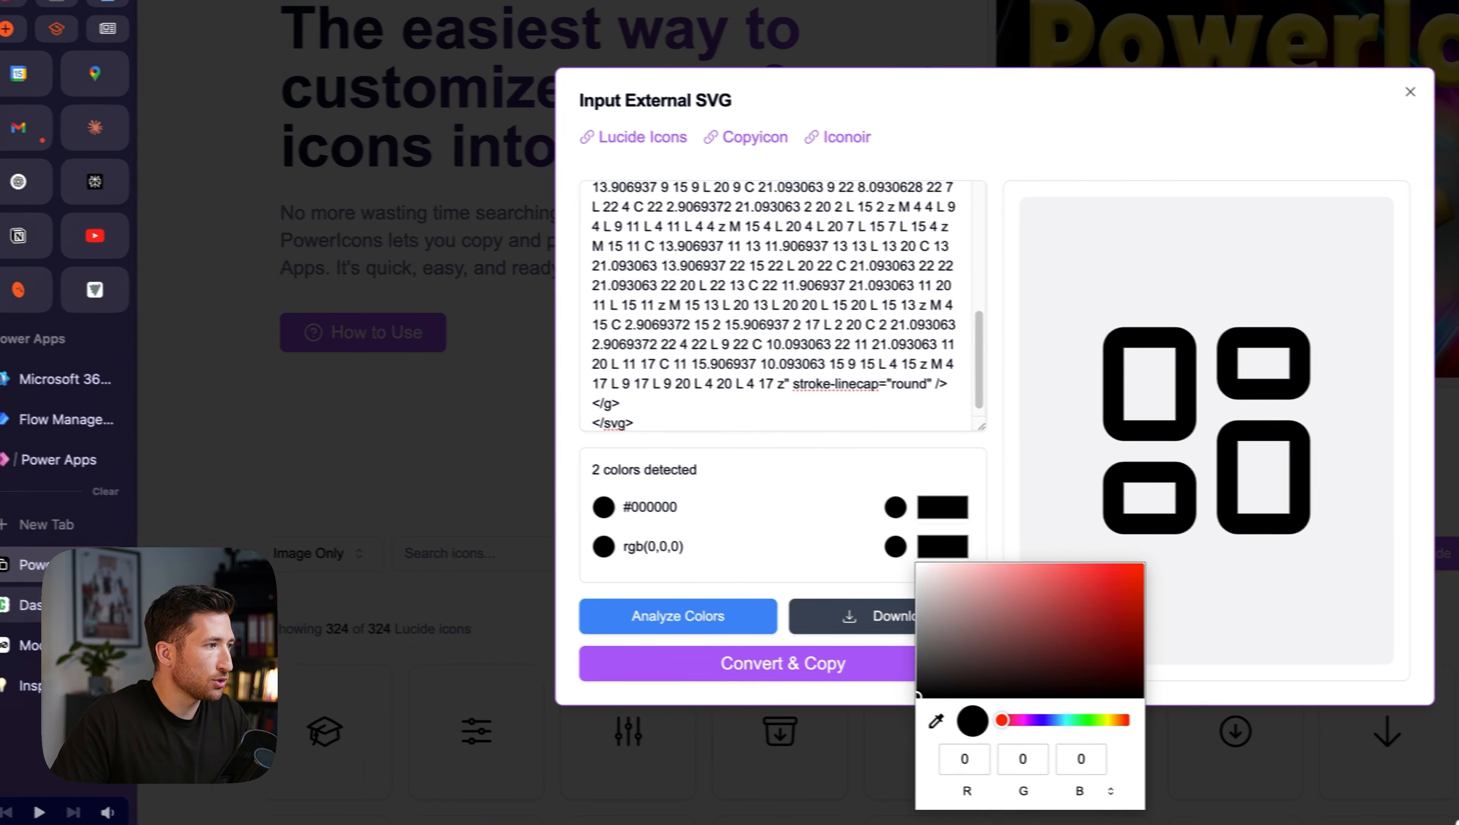
{"action": "left_click", "coordinate": [16, 455]}
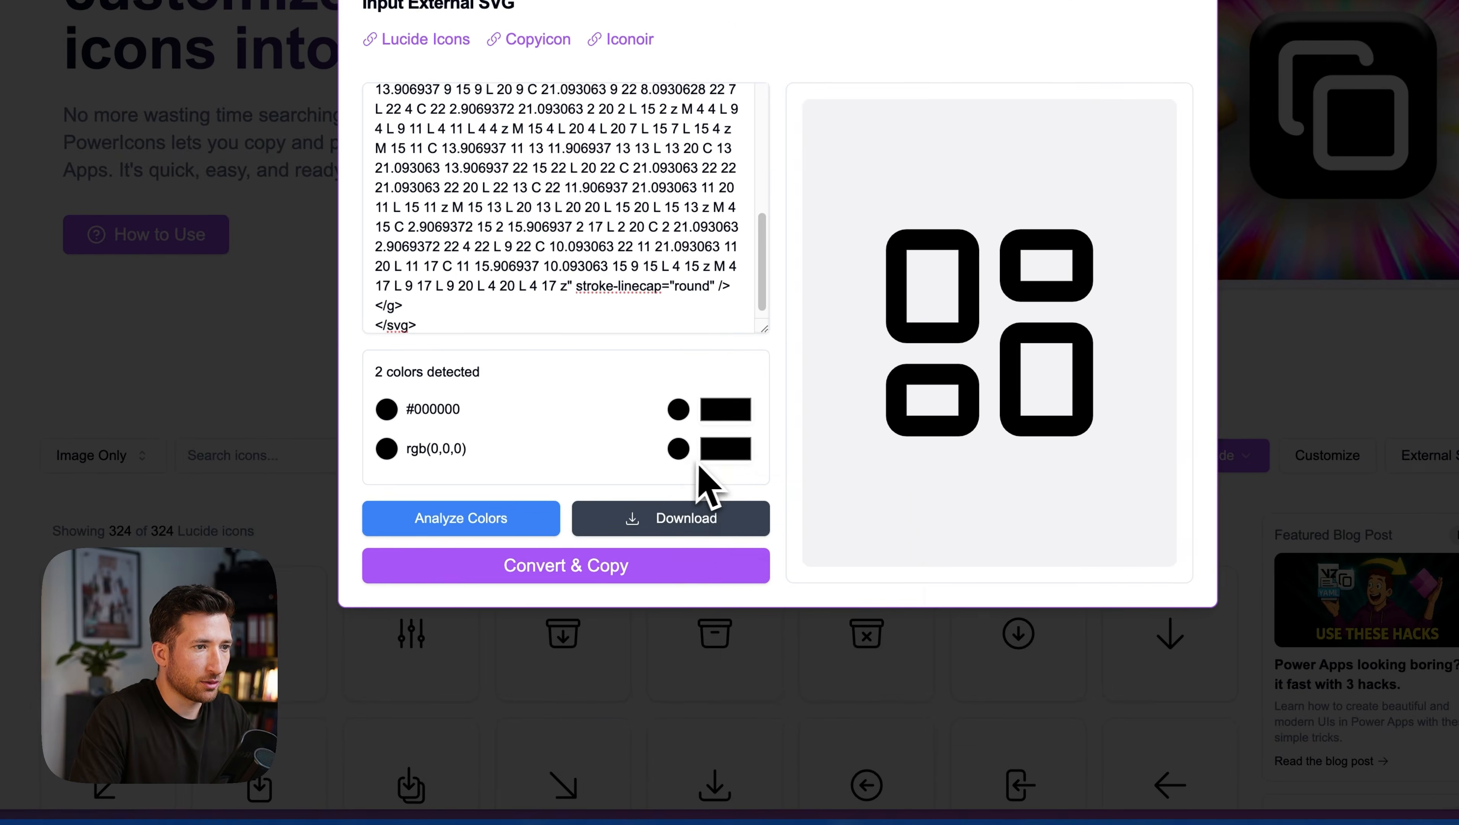
{"action": "left_click", "coordinate": [716, 456]}
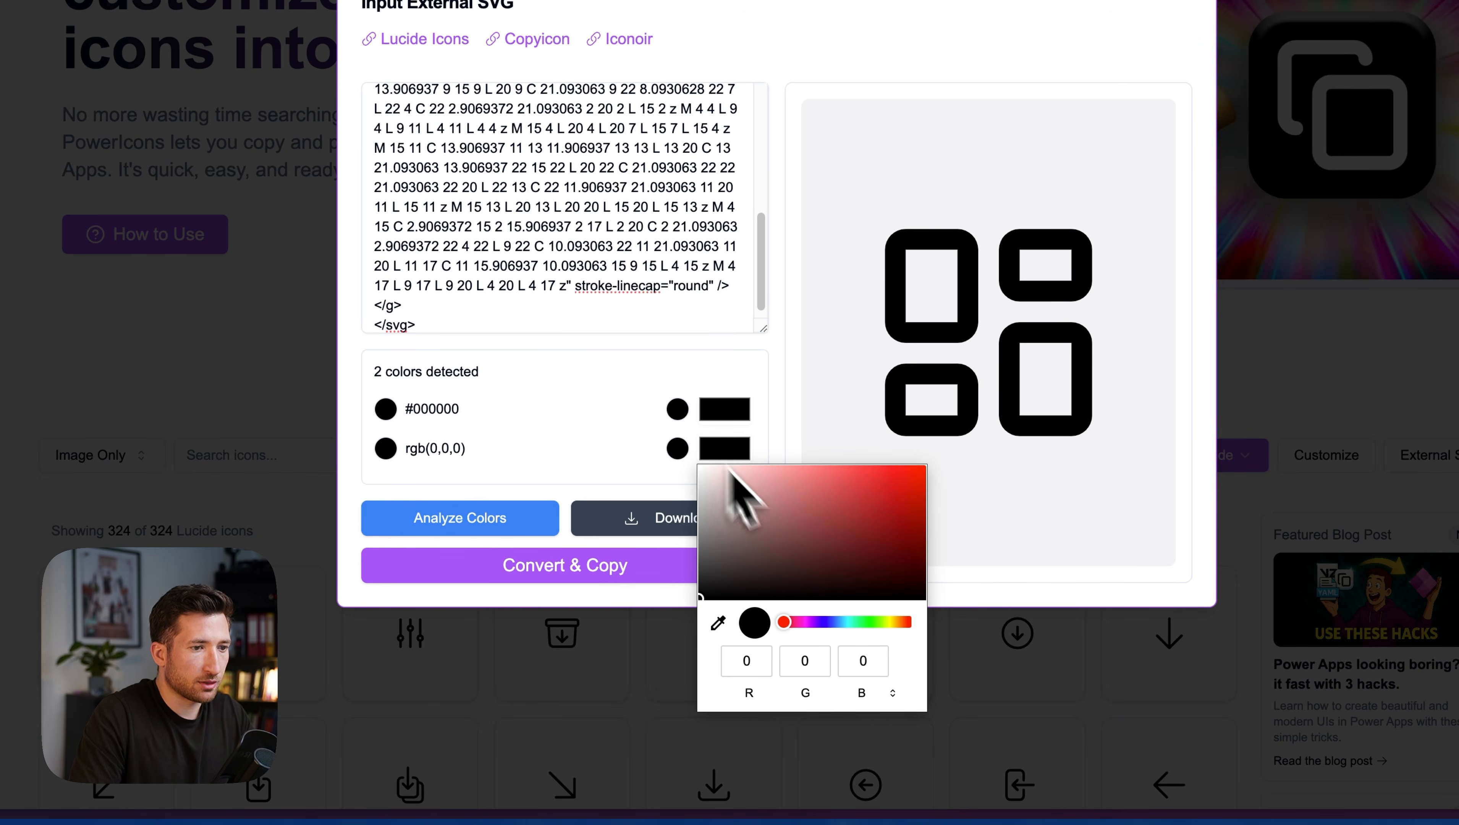
{"action": "left_click", "coordinate": [813, 672]}
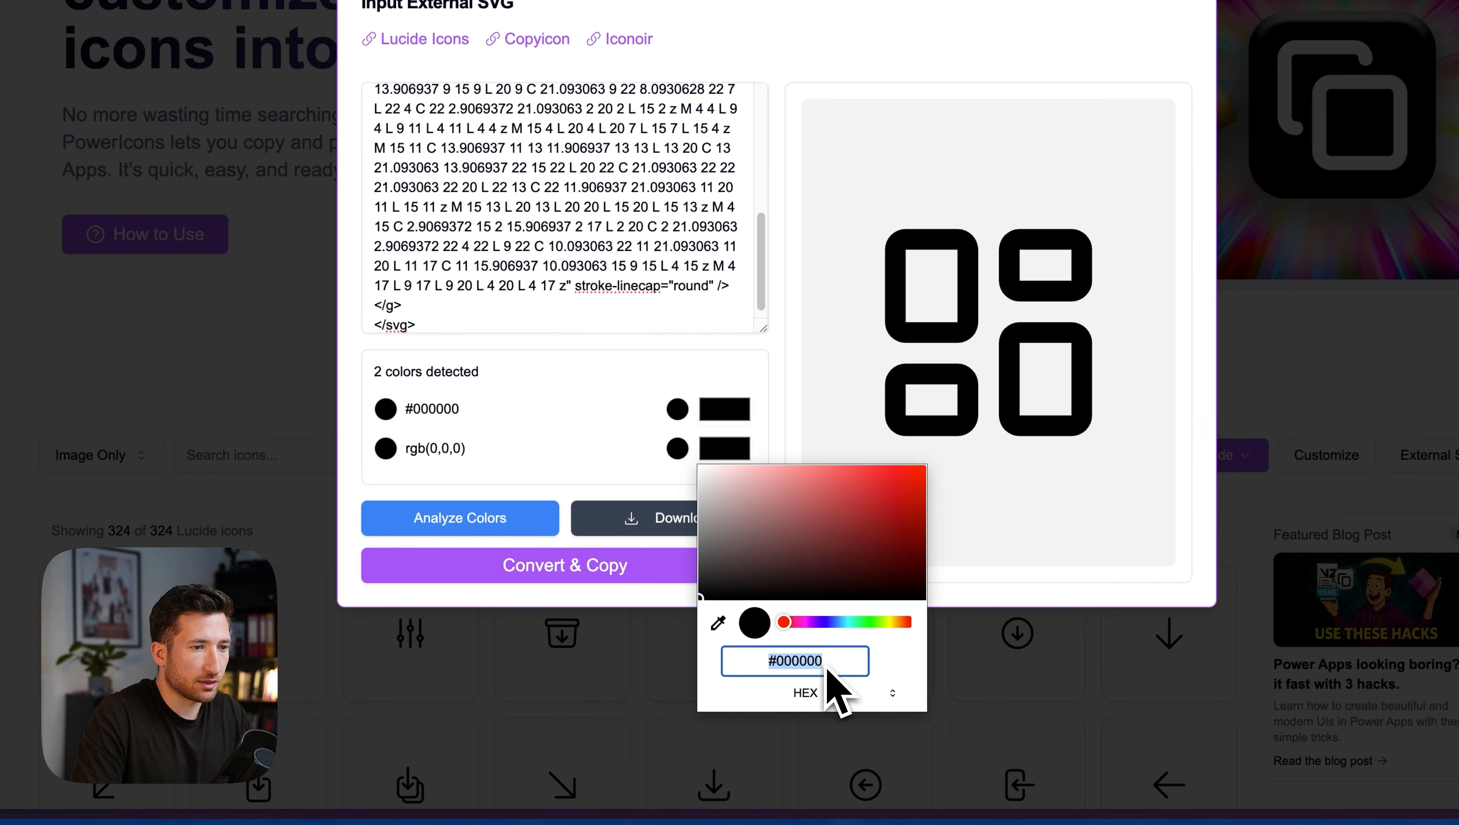
{"action": "type", "text": "#6B72"}
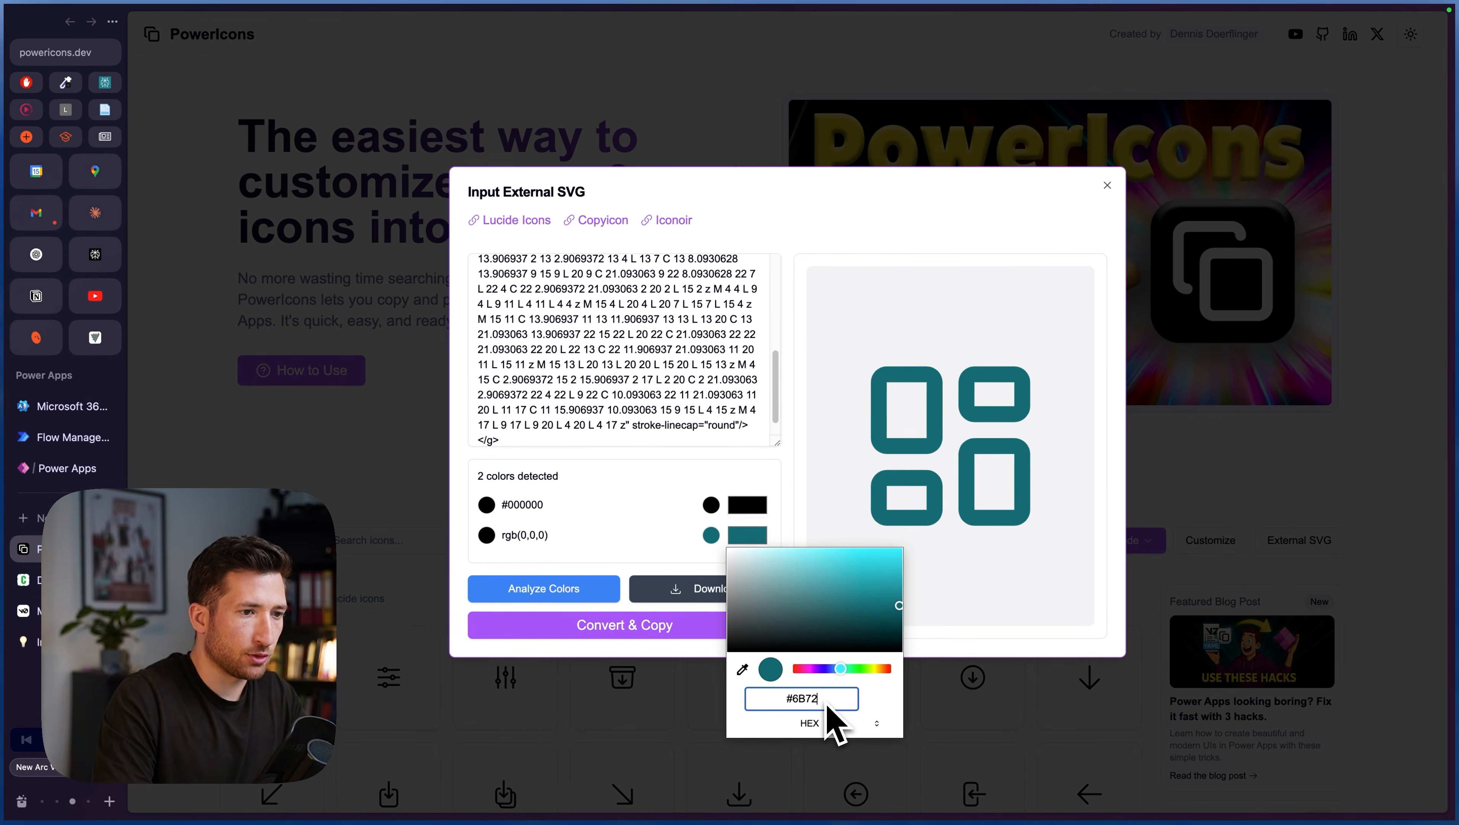
{"action": "type", "text": "80"}
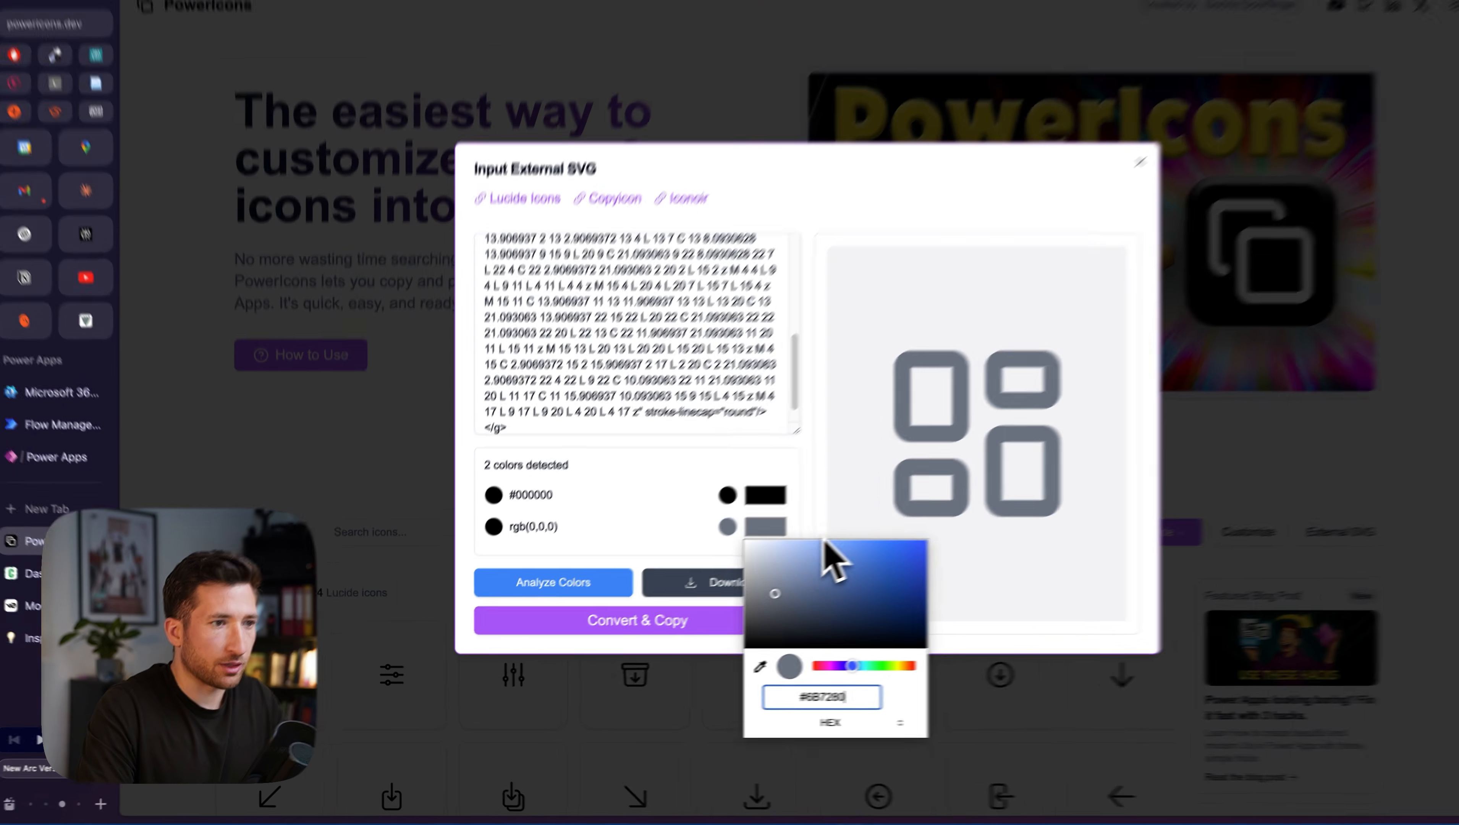
{"action": "left_click", "coordinate": [805, 533]}
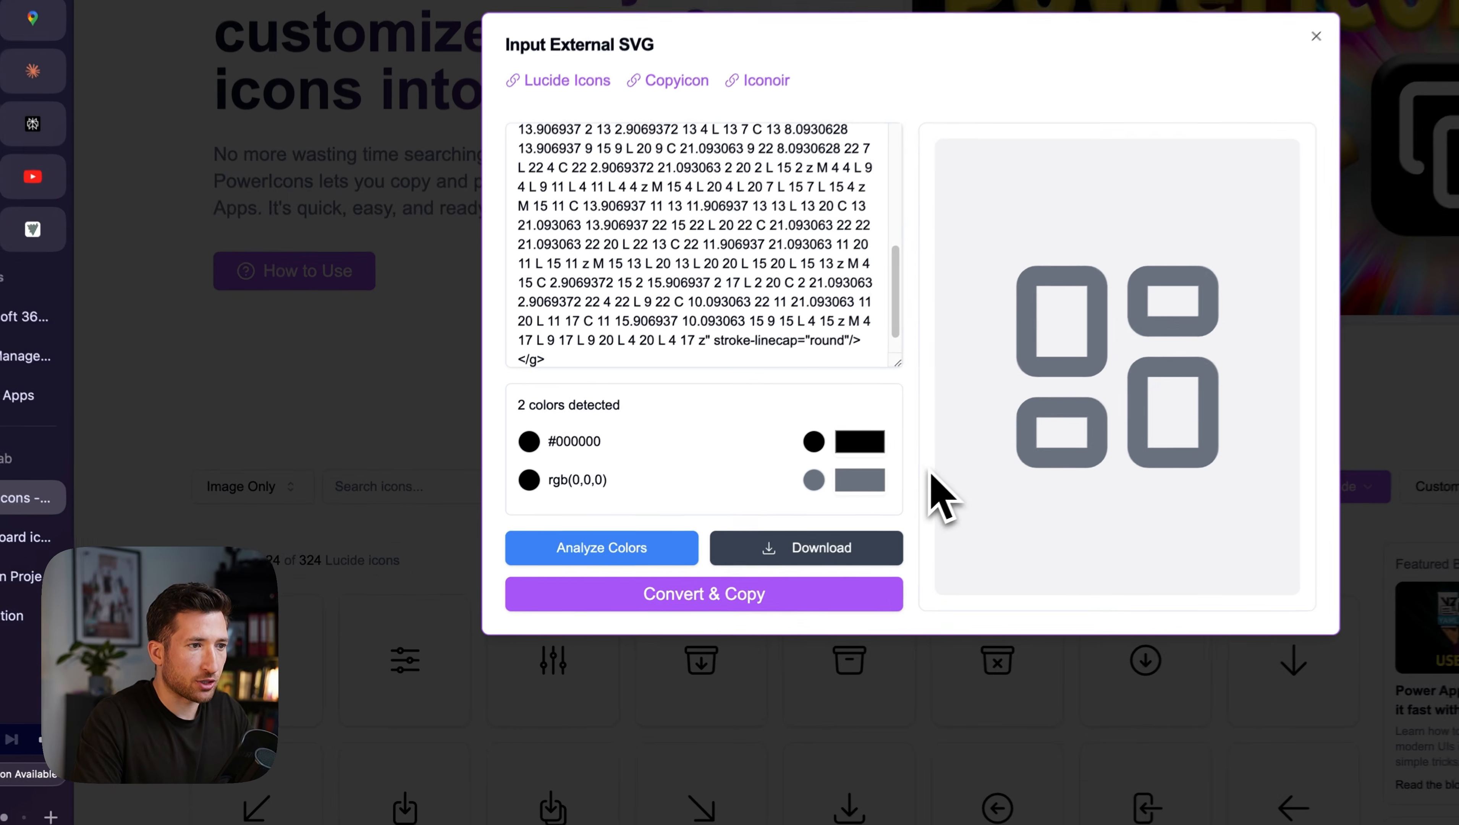
{"action": "left_click", "coordinate": [756, 596]}
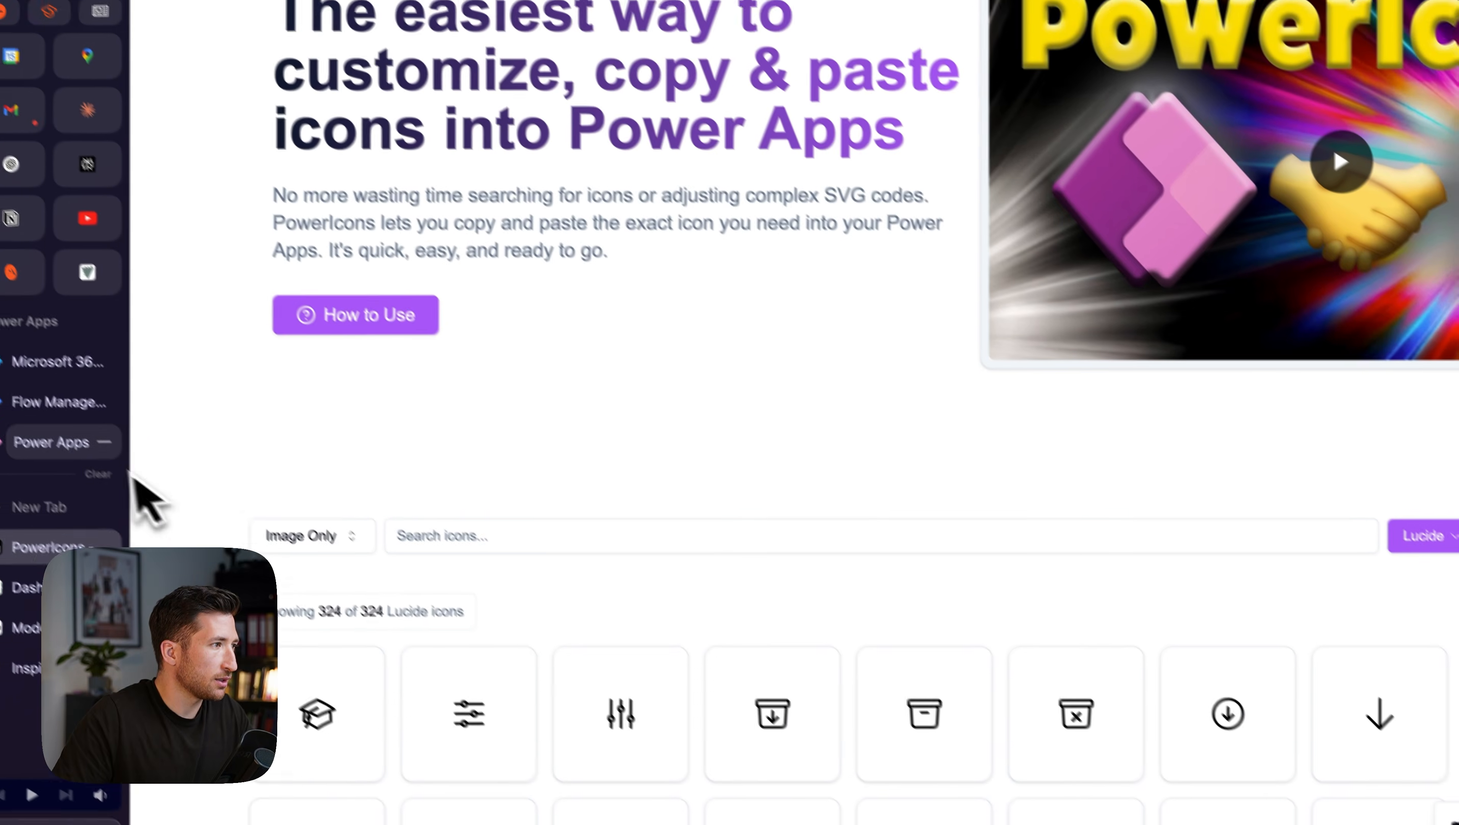
- Switch to Power Apps, paste the icon into Container8_1 and place it before the Dashboard label
{"action": "left_click", "coordinate": [23, 387]}
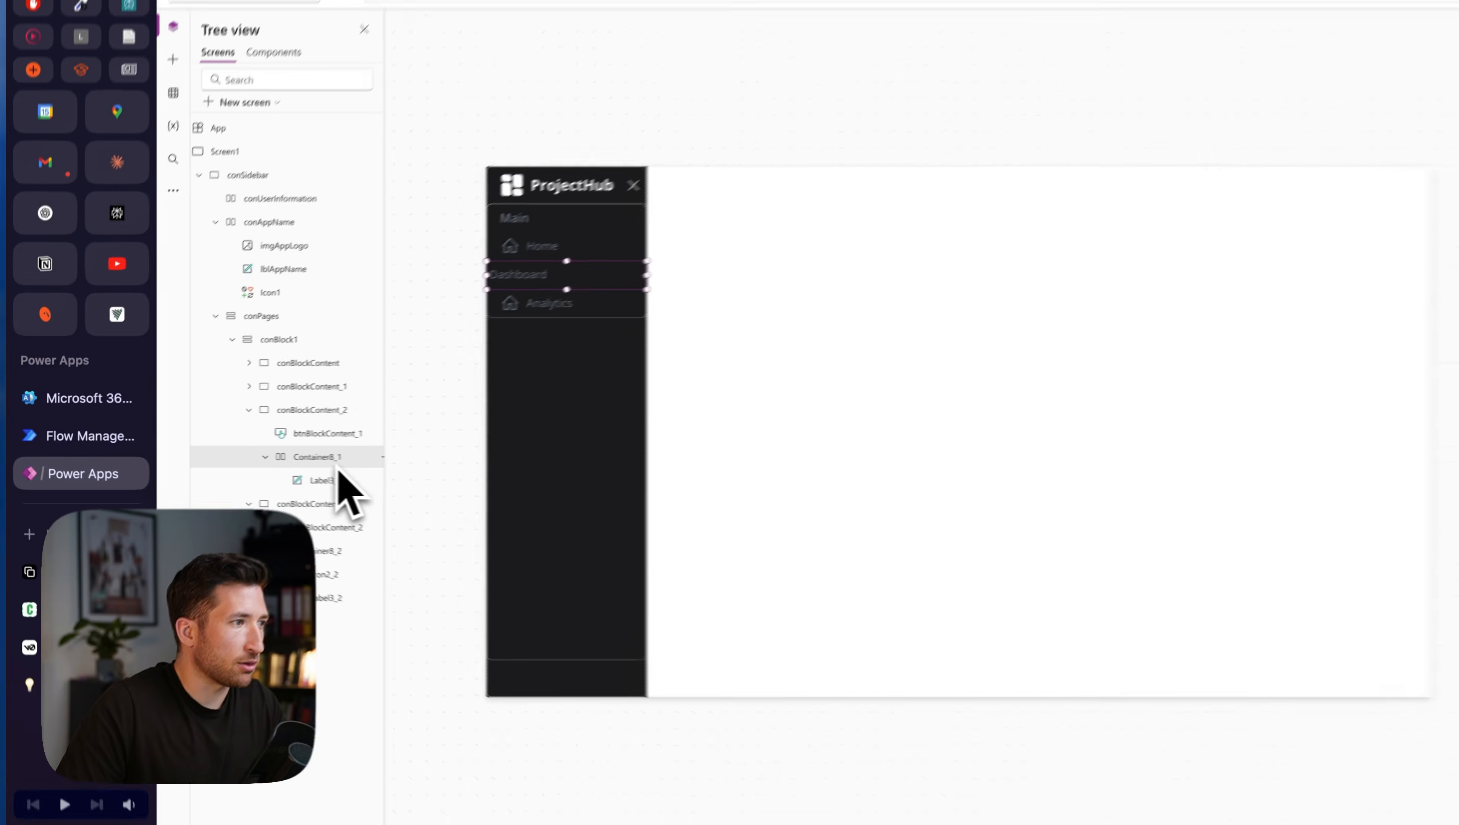
{"action": "key", "text": "ctrl+v"}
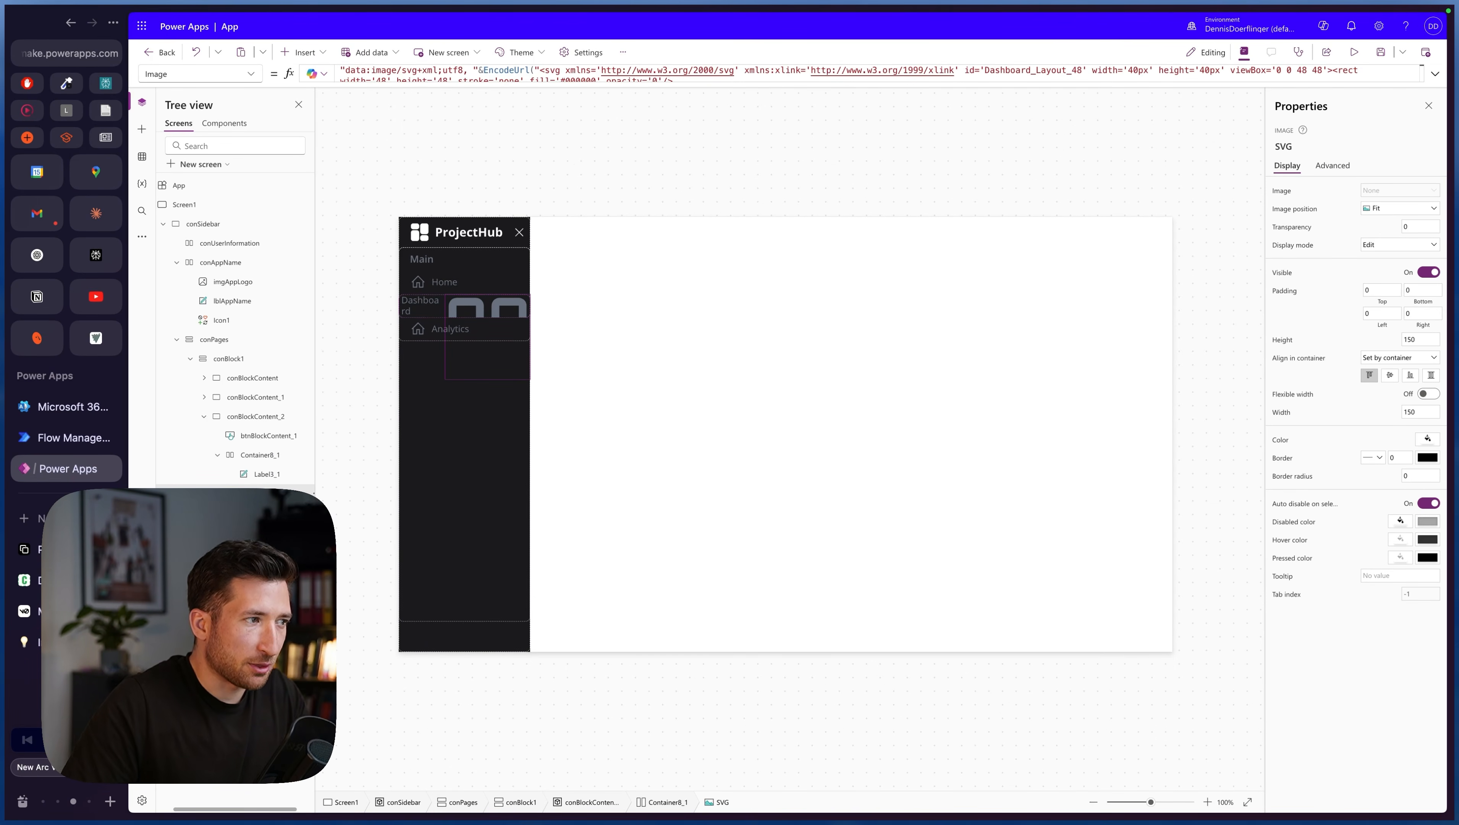
{"action": "mouse_move", "coordinate": [269, 493]}
{"action": "left_mouse_down"}
{"action": "mouse_move", "coordinate": [277, 507]}
{"action": "mouse_move", "coordinate": [270, 458]}
{"action": "mouse_move", "coordinate": [277, 474]}
{"action": "left_mouse_up"}
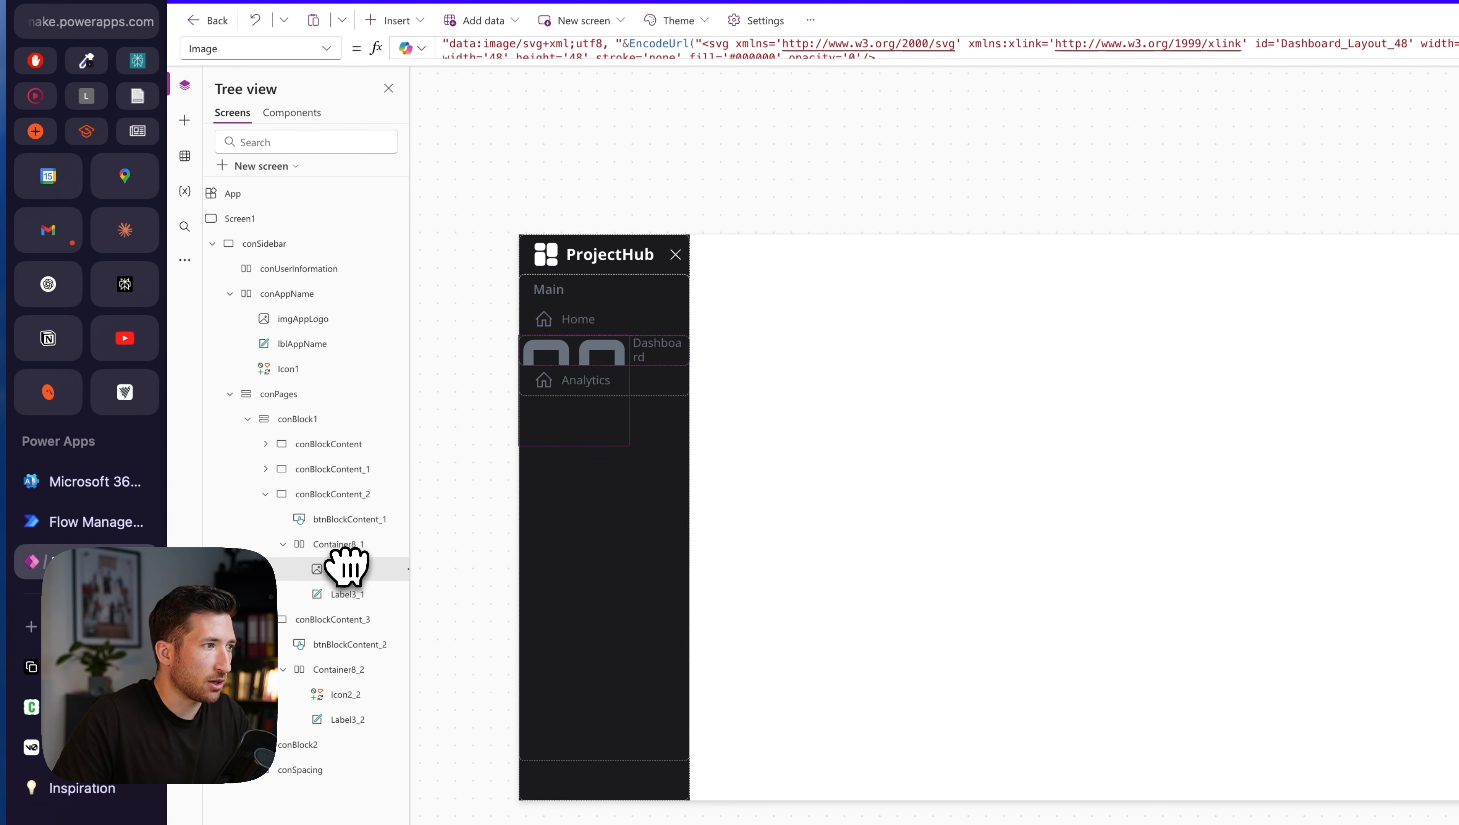
- Set the pasted SVG's height to Parent.Height and give it a flexible width with 0.3 fill portions
{"action": "left_click", "coordinate": [324, 48]}
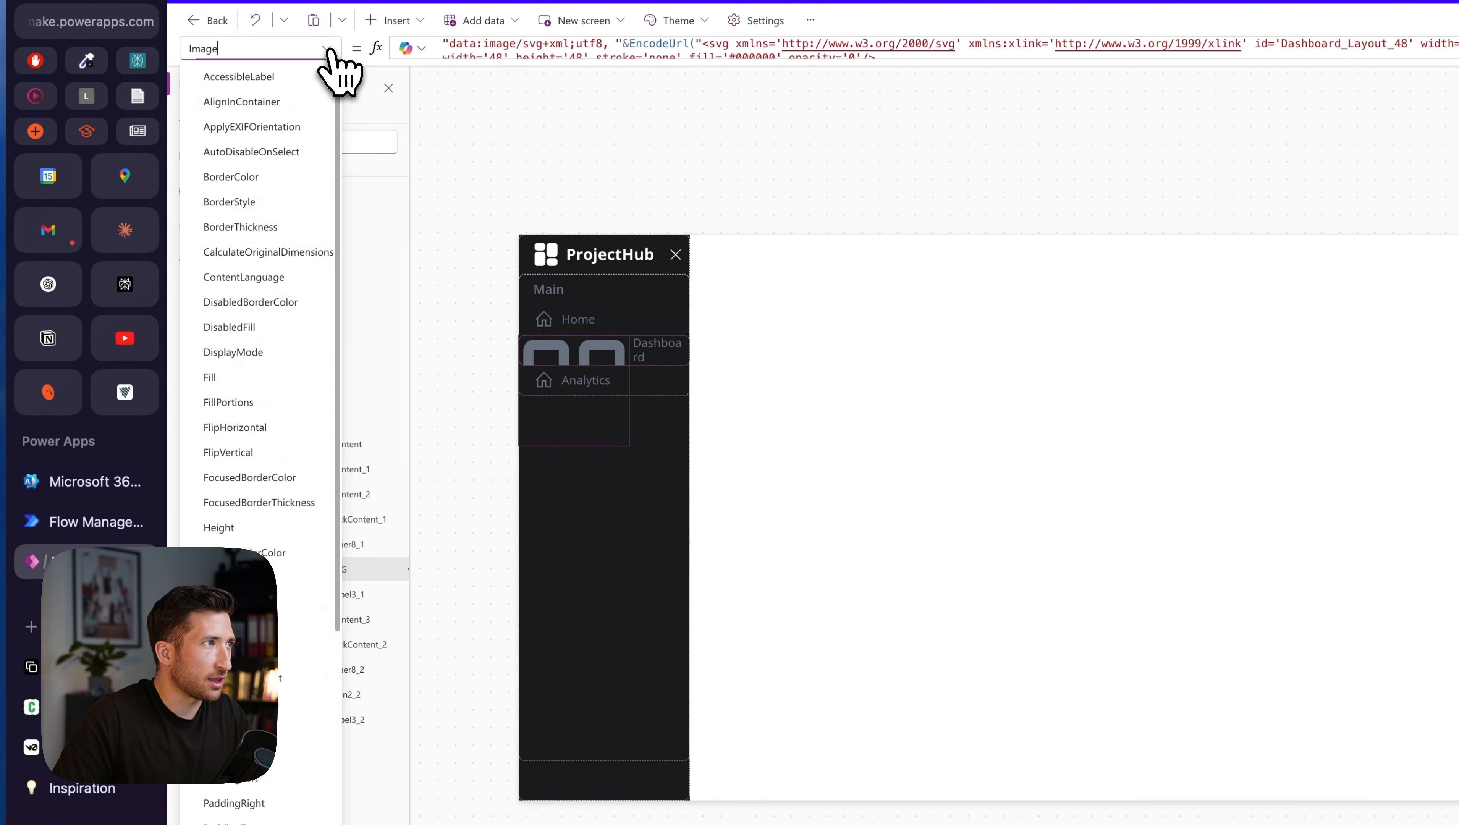
{"action": "scroll", "coordinate": [295, 468], "scroll_direction": "down", "scroll_amount": 5}
{"action": "left_click", "coordinate": [237, 217]}
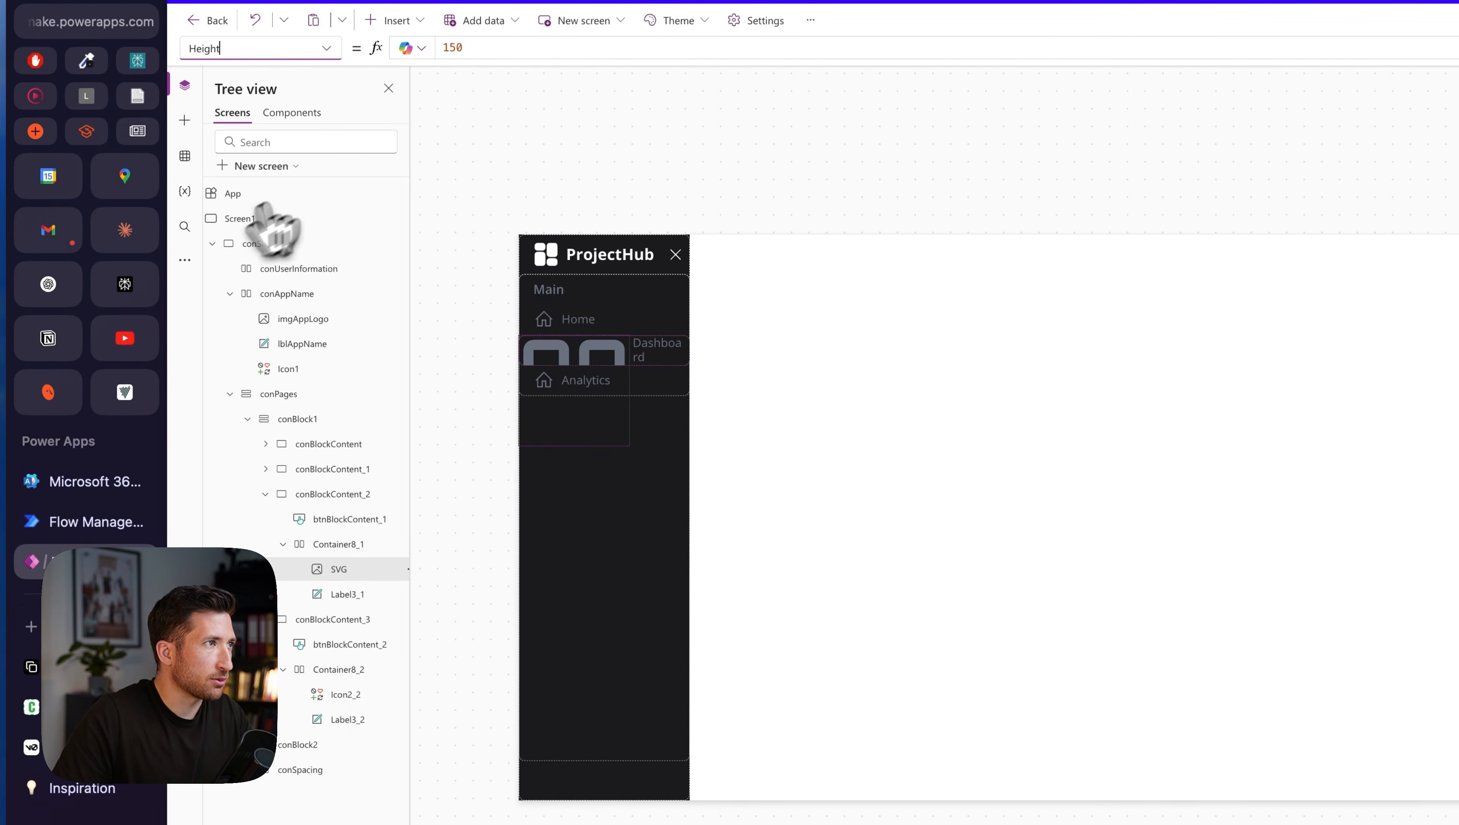
{"action": "double_click", "coordinate": [480, 49]}
{"action": "type", "text": "Parent.Height"}
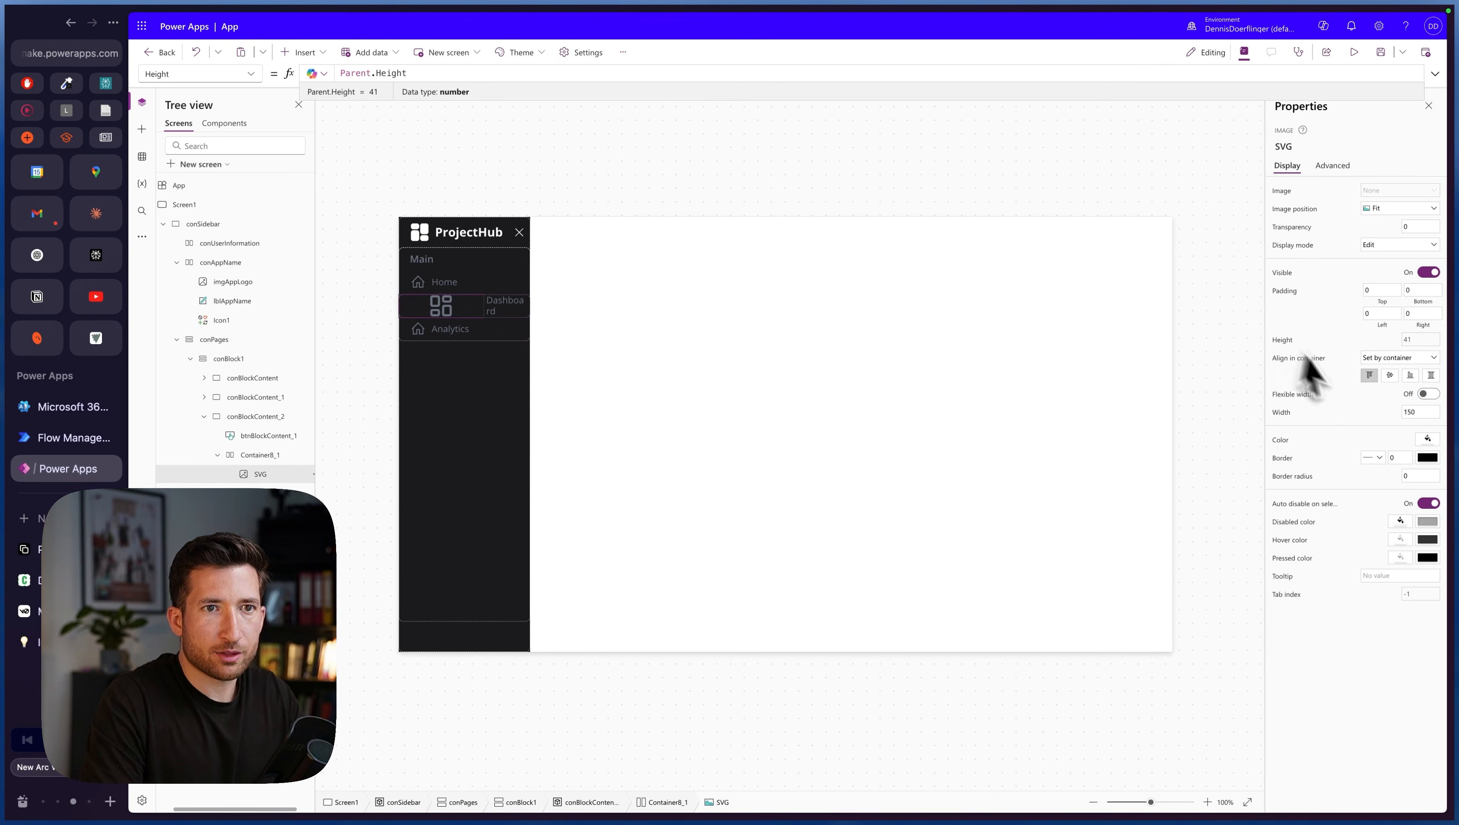
{"action": "left_click", "coordinate": [1429, 394]}
{"action": "left_click", "coordinate": [1376, 411]}
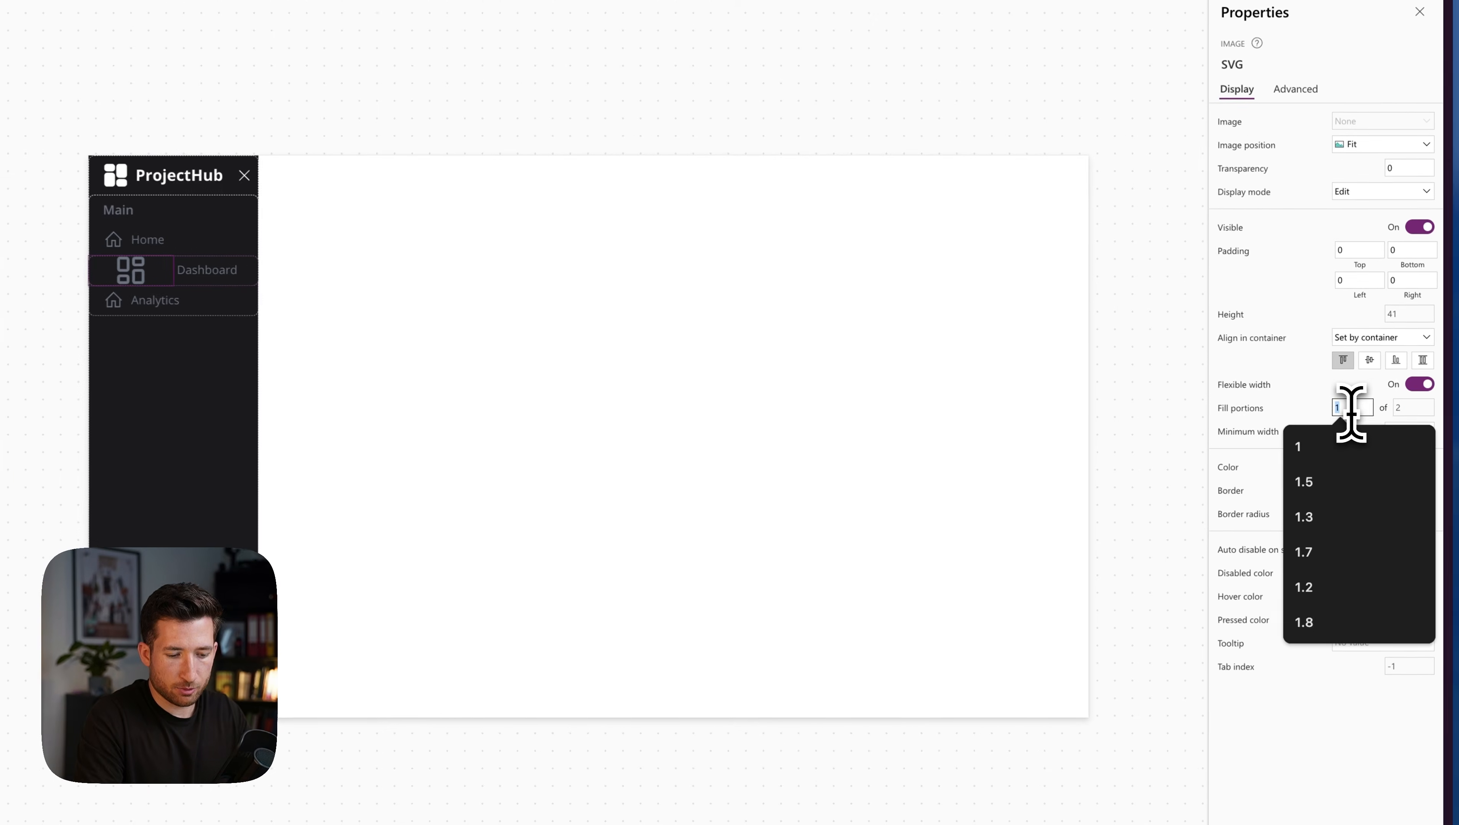
{"action": "type", "text": "0.3"}
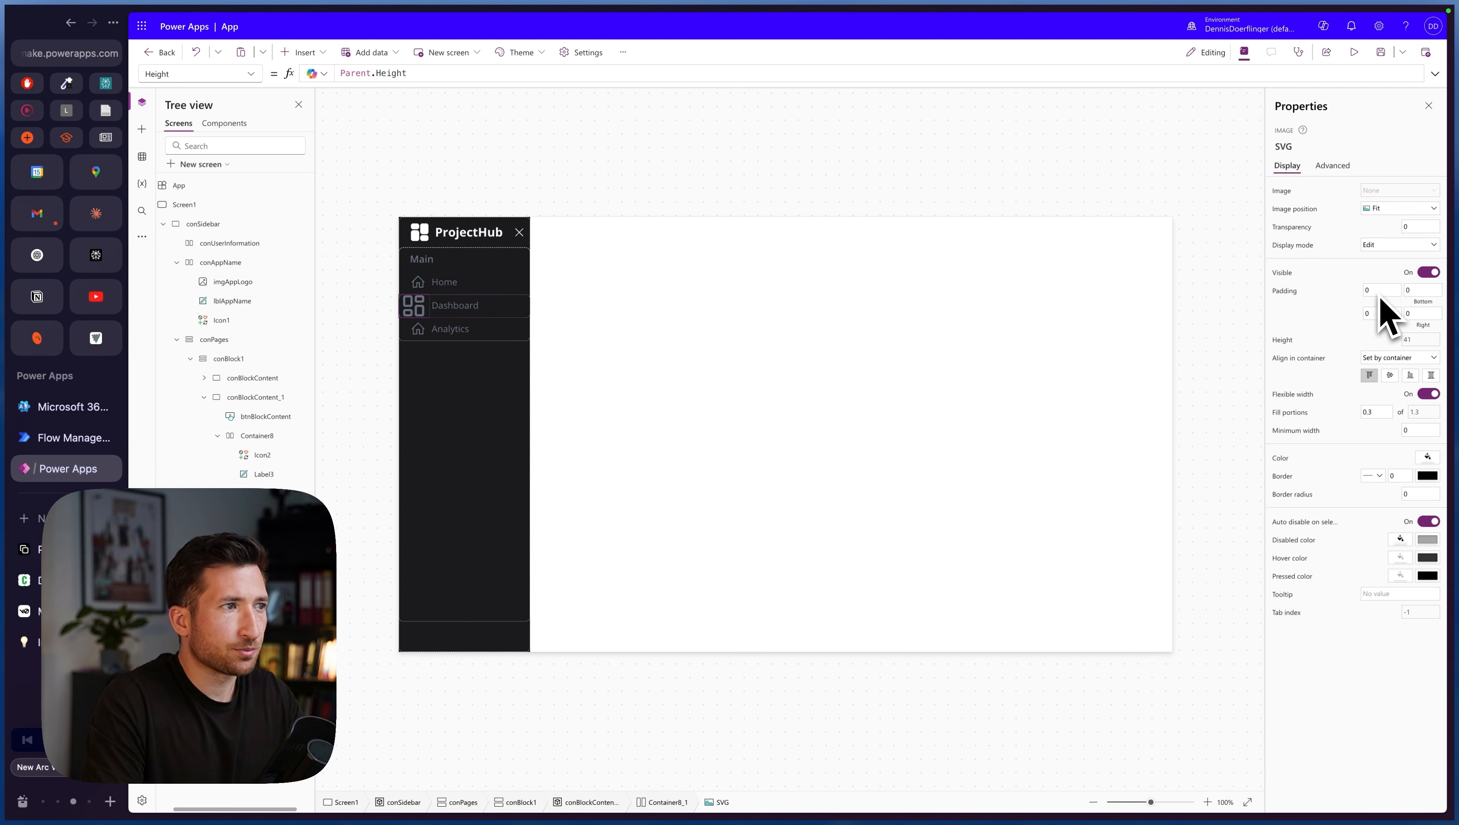
- Compare with the Home icon and set the Dashboard icon's padding to 8 top, 8 bottom and 15 left
{"action": "left_click", "coordinate": [424, 281]}
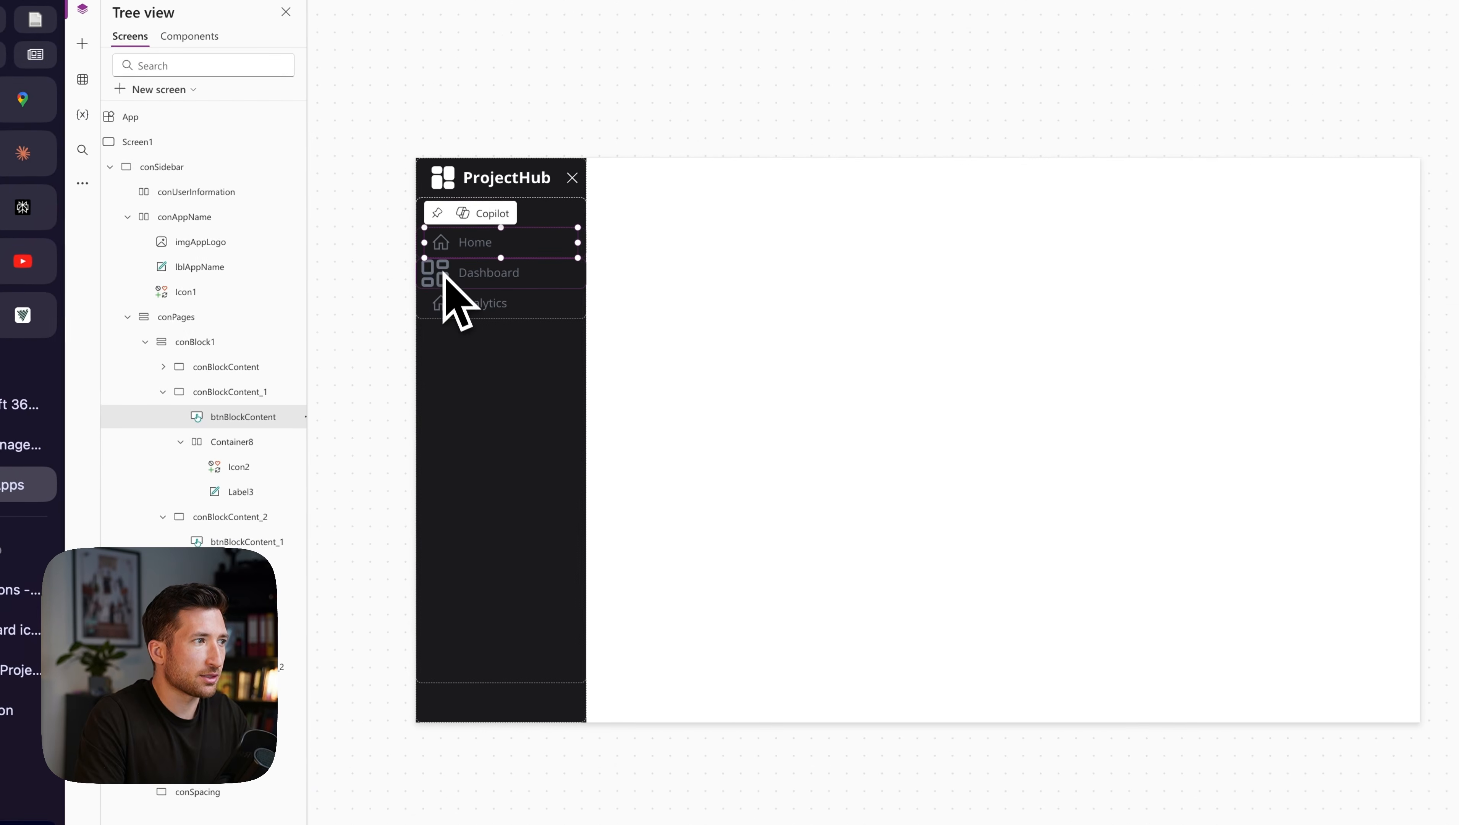
{"action": "left_click", "coordinate": [242, 468]}
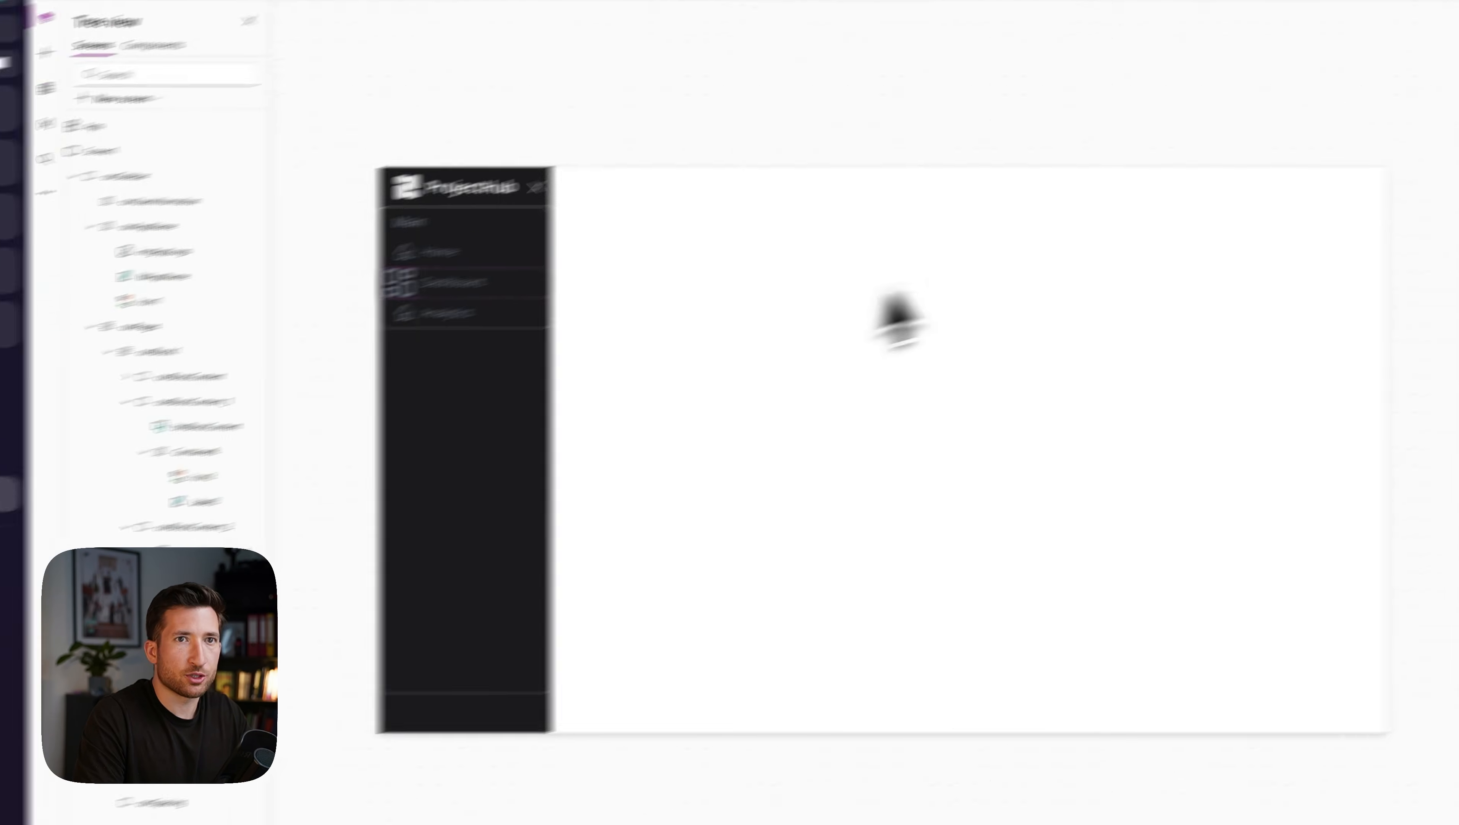
{"action": "double_click", "coordinate": [1355, 343]}
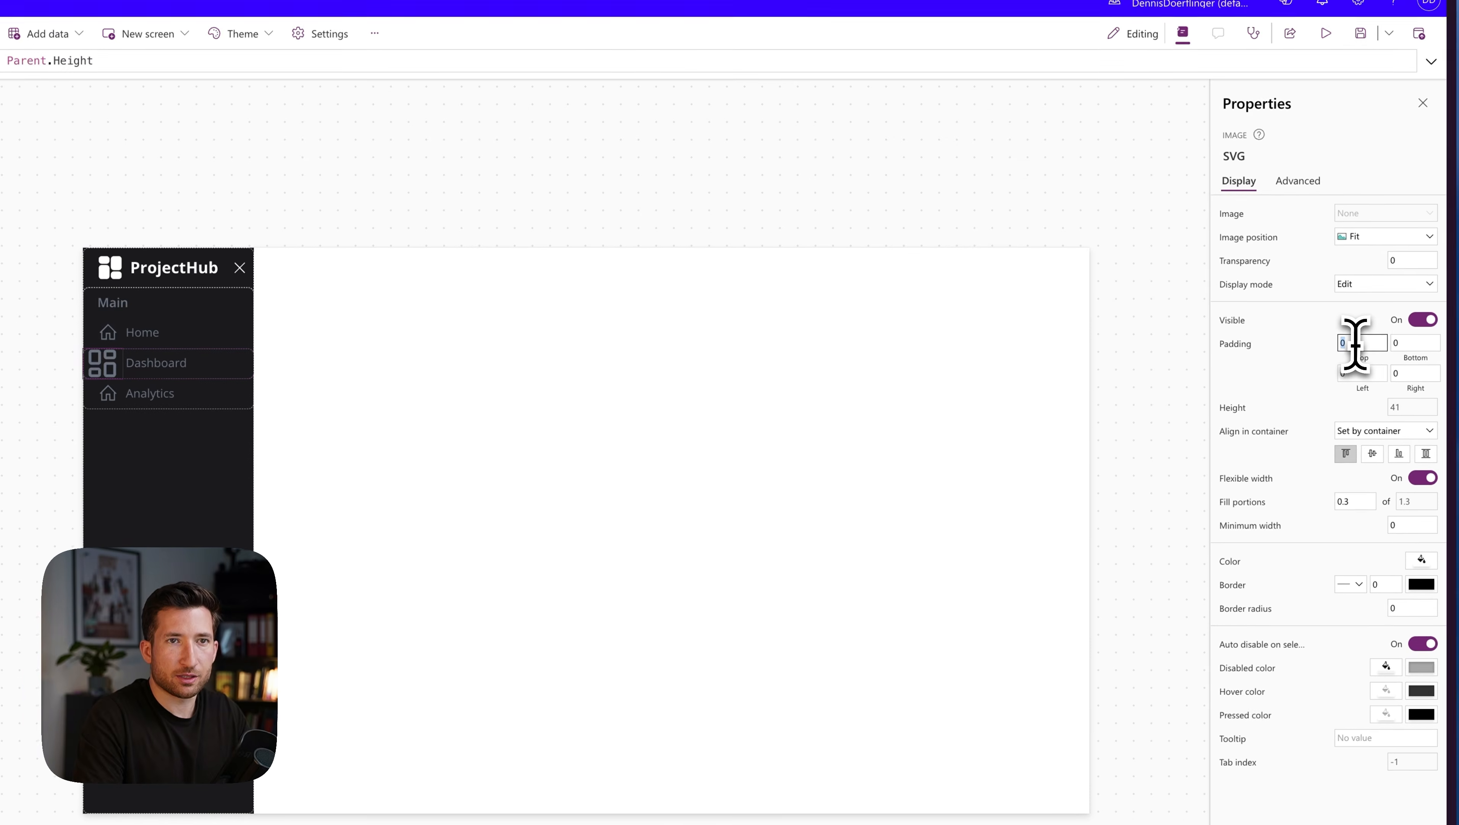
{"action": "type", "text": "6"}
{"action": "left_click", "coordinate": [1395, 343]}
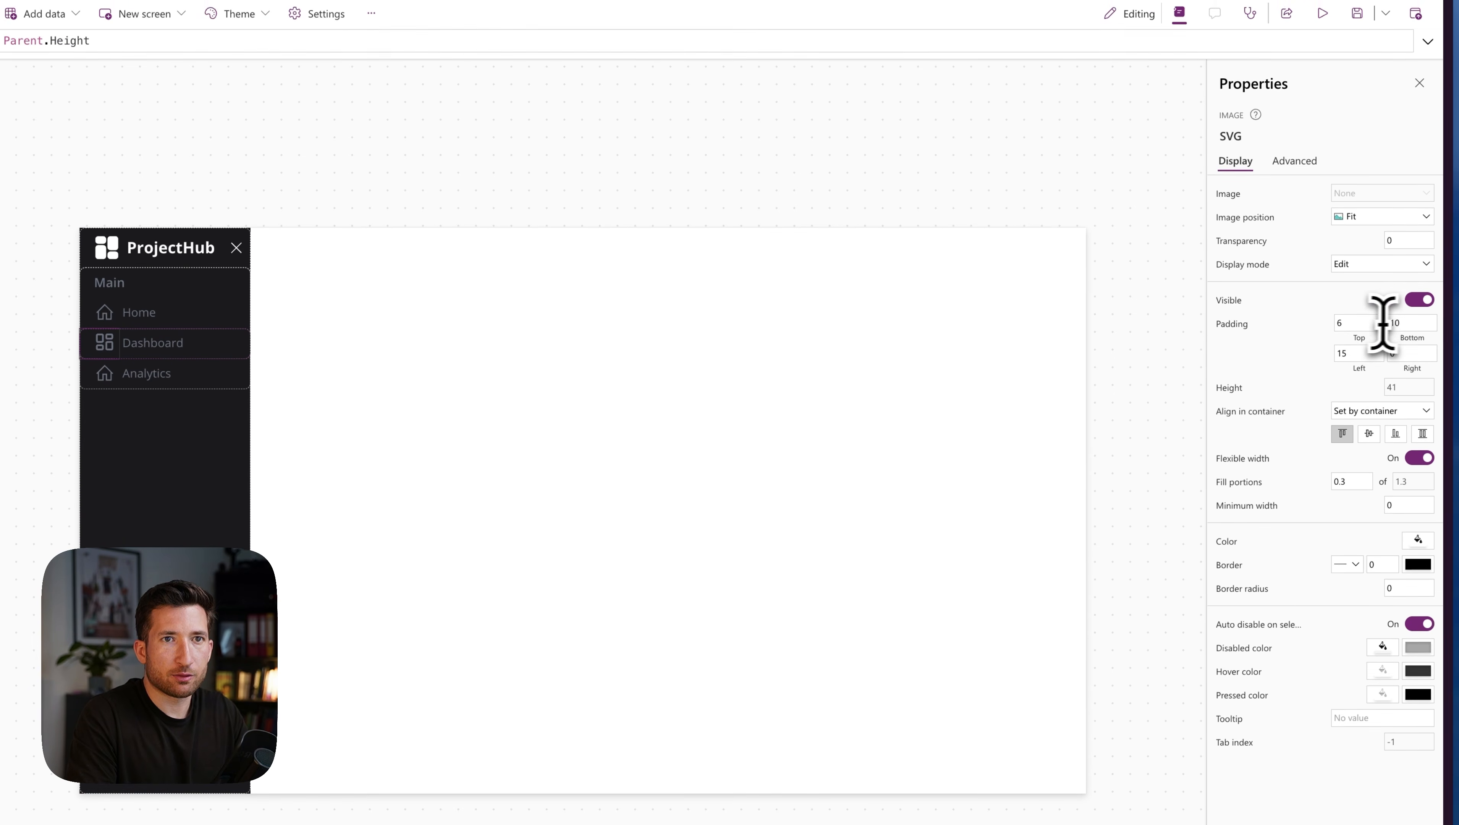
{"action": "left_click", "coordinate": [1367, 317]}
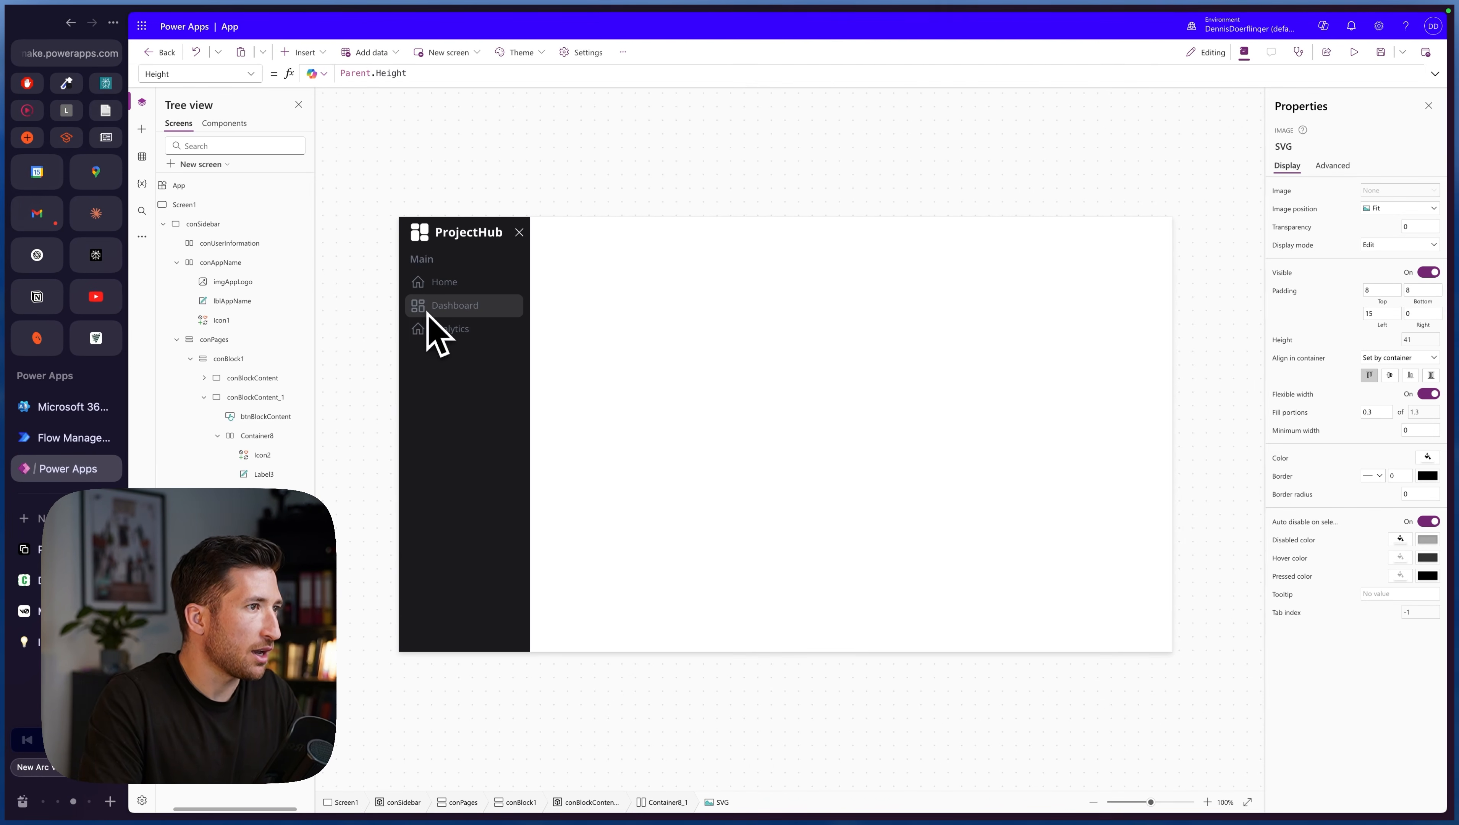
- Check the Analytics entry's icon in the ProjectHub preview and look for a match among Power Apps' built-in icons
{"action": "left_click", "coordinate": [66, 549]}
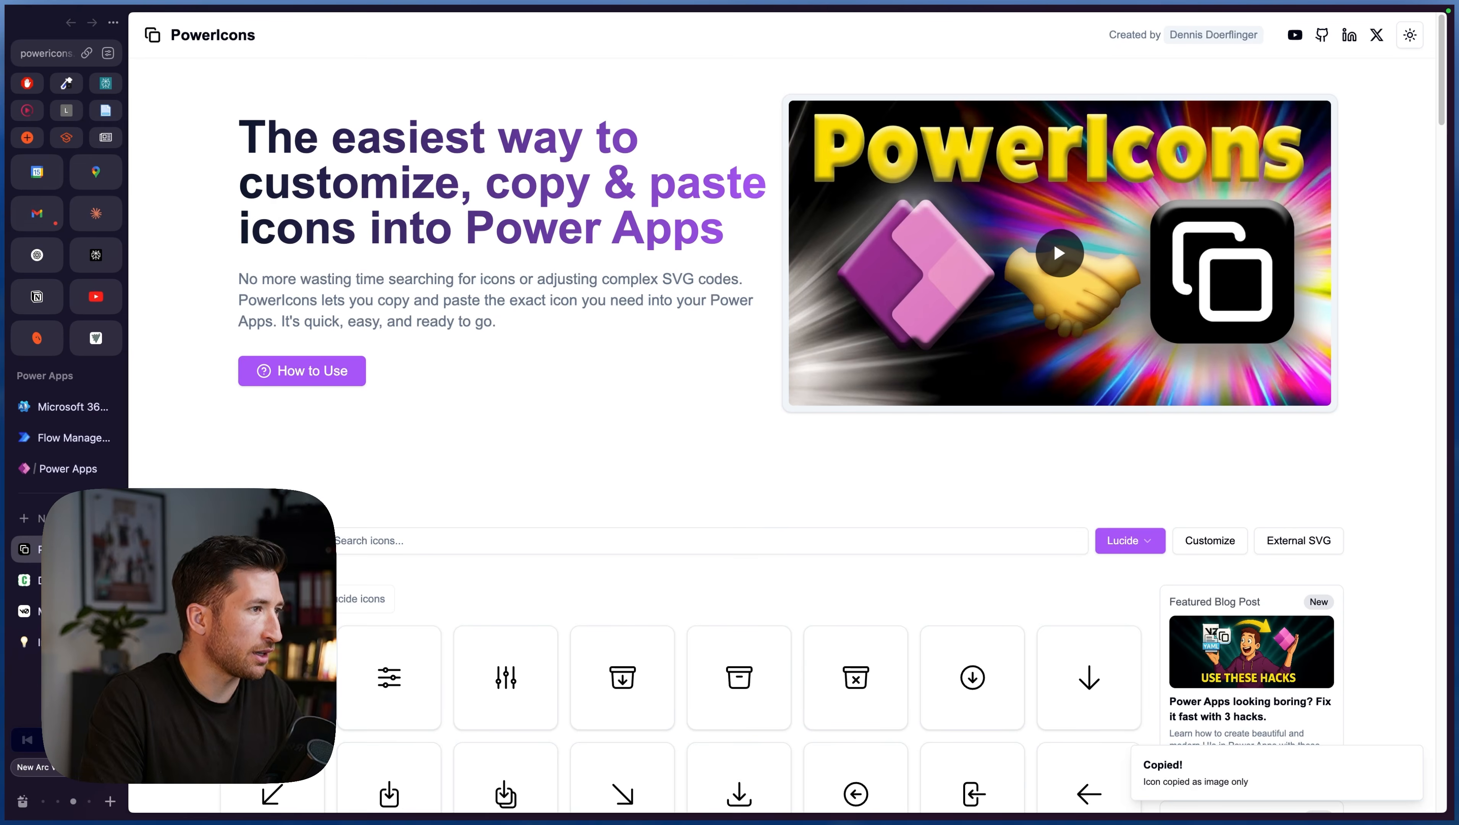
{"action": "left_click", "coordinate": [66, 611]}
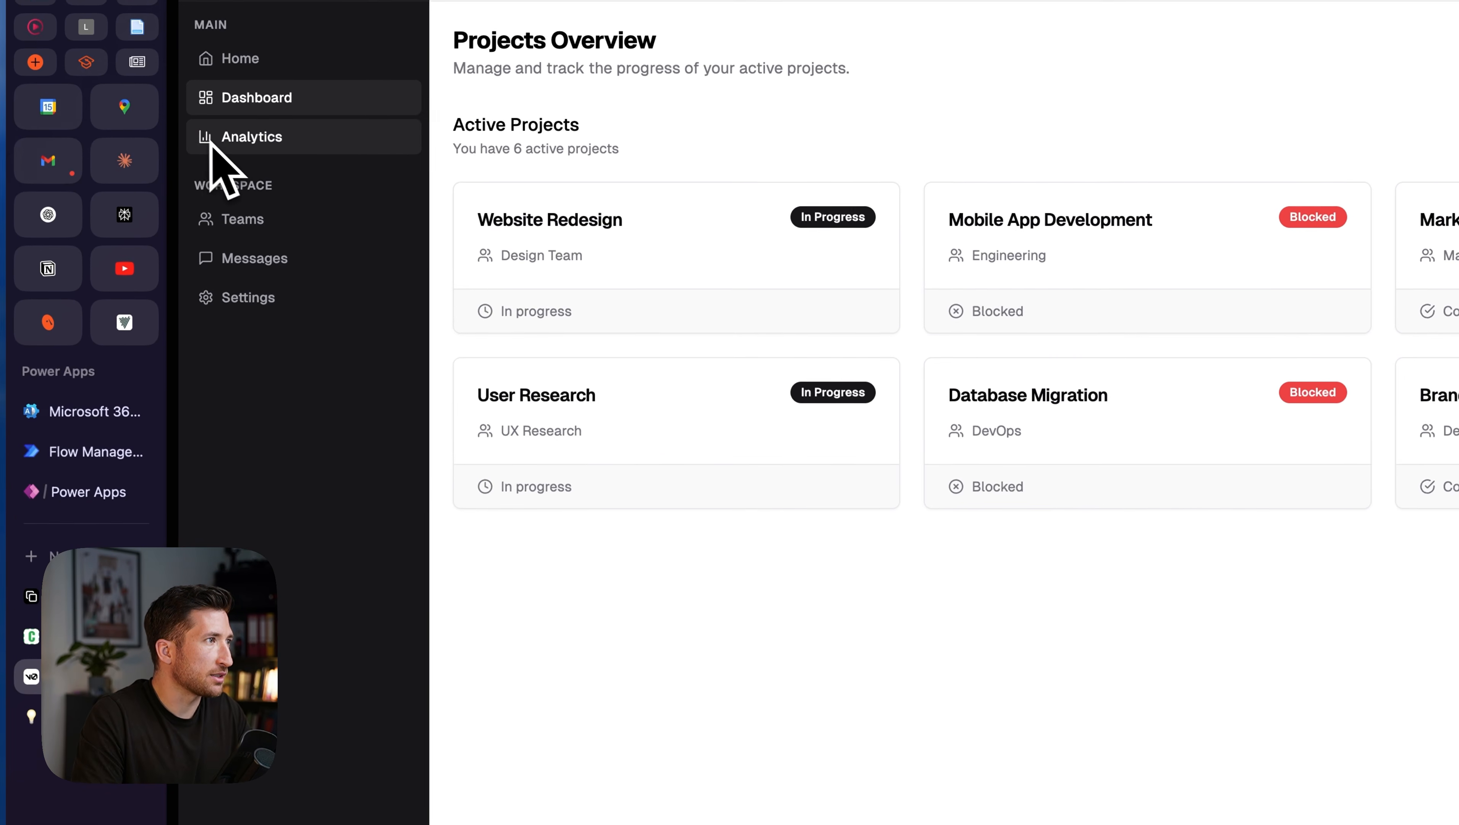
{"action": "left_click", "coordinate": [88, 492]}
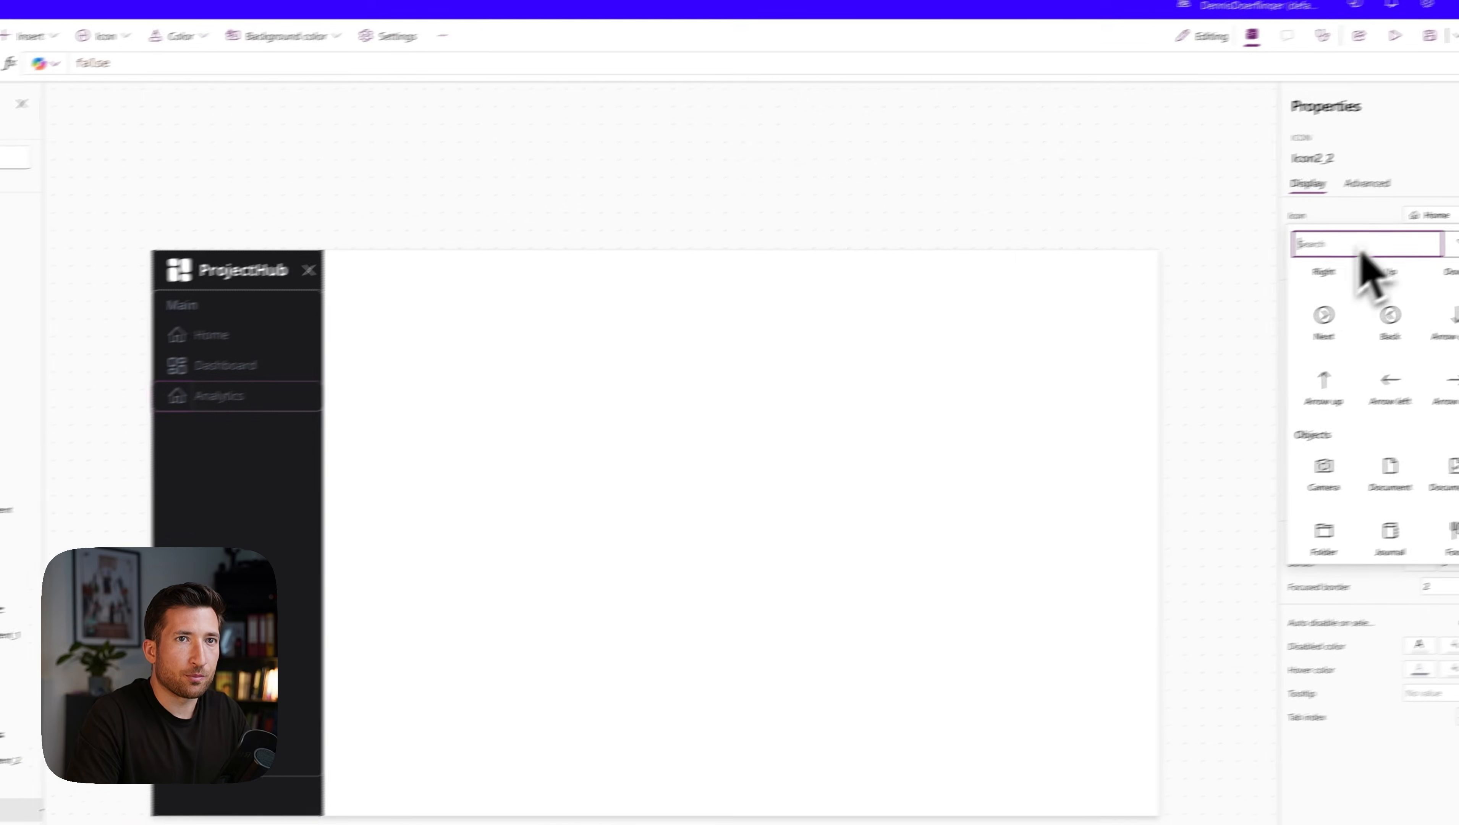
{"action": "left_click", "coordinate": [1312, 230]}
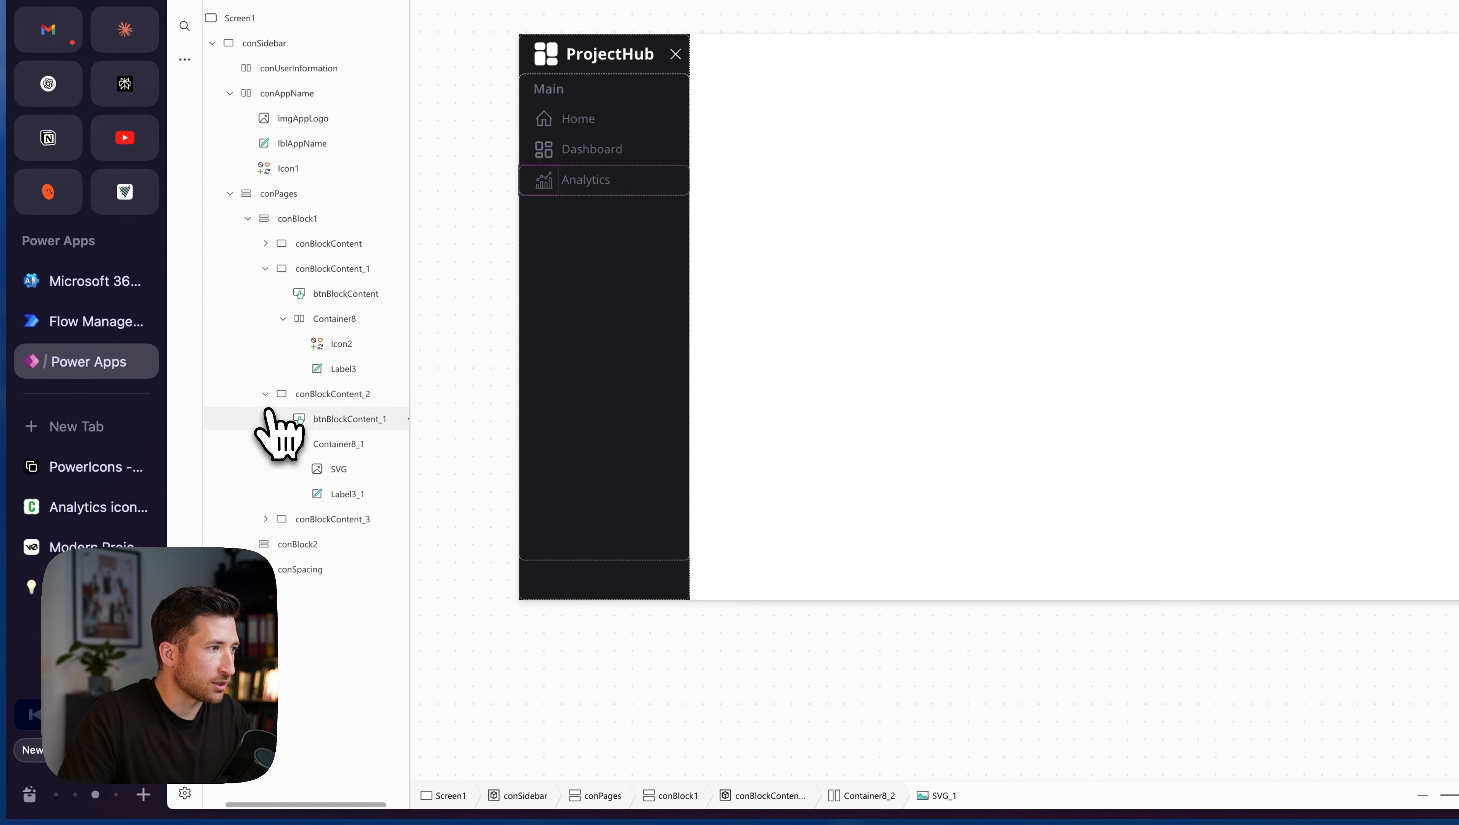
- Collapse the entry containers in the tree and copy conBlockContent through conBlockContent_3 from conBlock1 into conBlock2
{"action": "left_click", "coordinate": [265, 393]}
{"action": "left_click", "coordinate": [283, 319]}
{"action": "left_click", "coordinate": [265, 268]}
{"action": "left_click", "coordinate": [334, 293]}
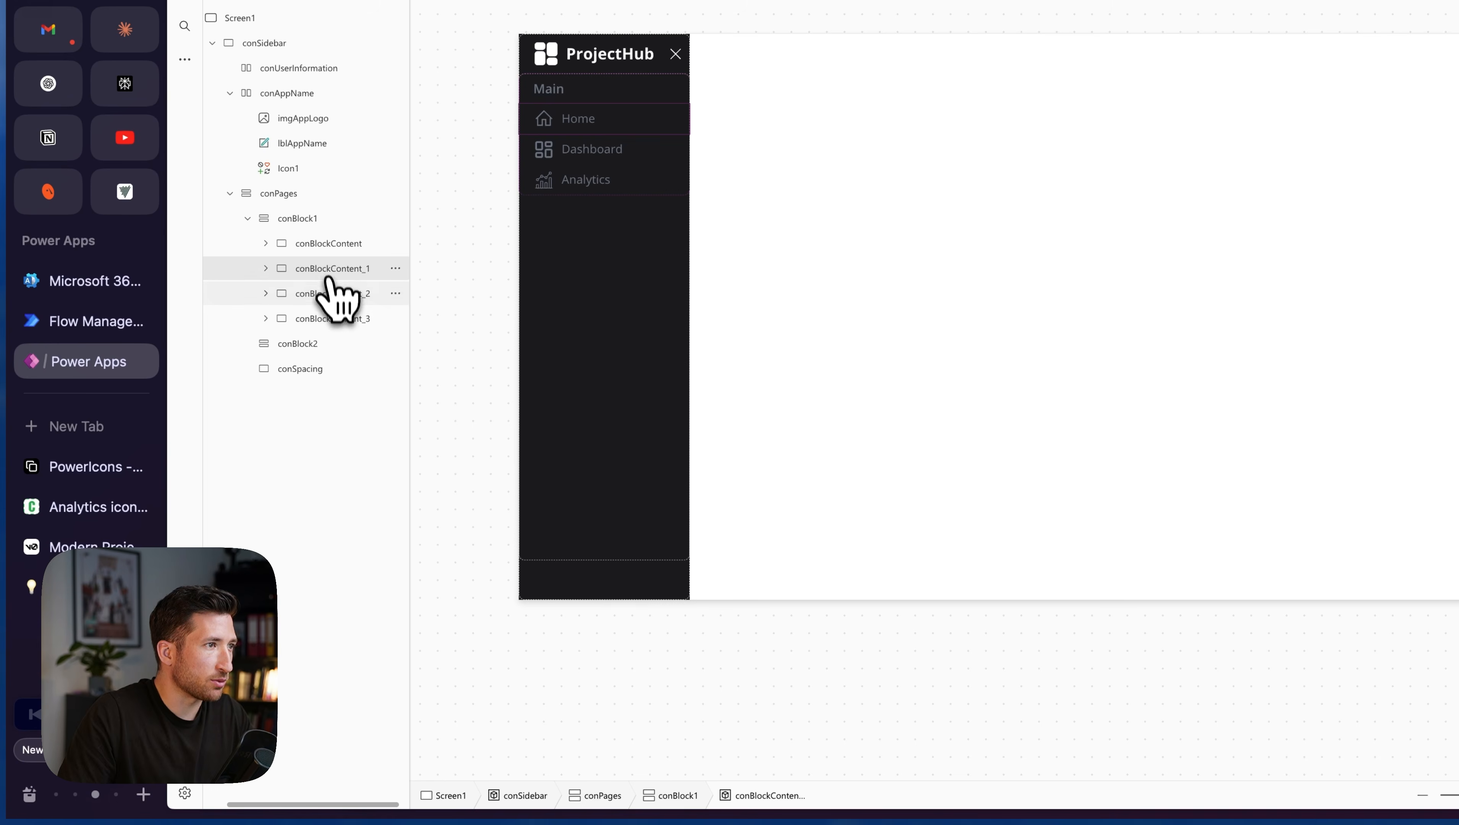
{"action": "left_click", "coordinate": [333, 315], "text": "shift"}
{"action": "left_click", "coordinate": [325, 244], "text": "shift"}
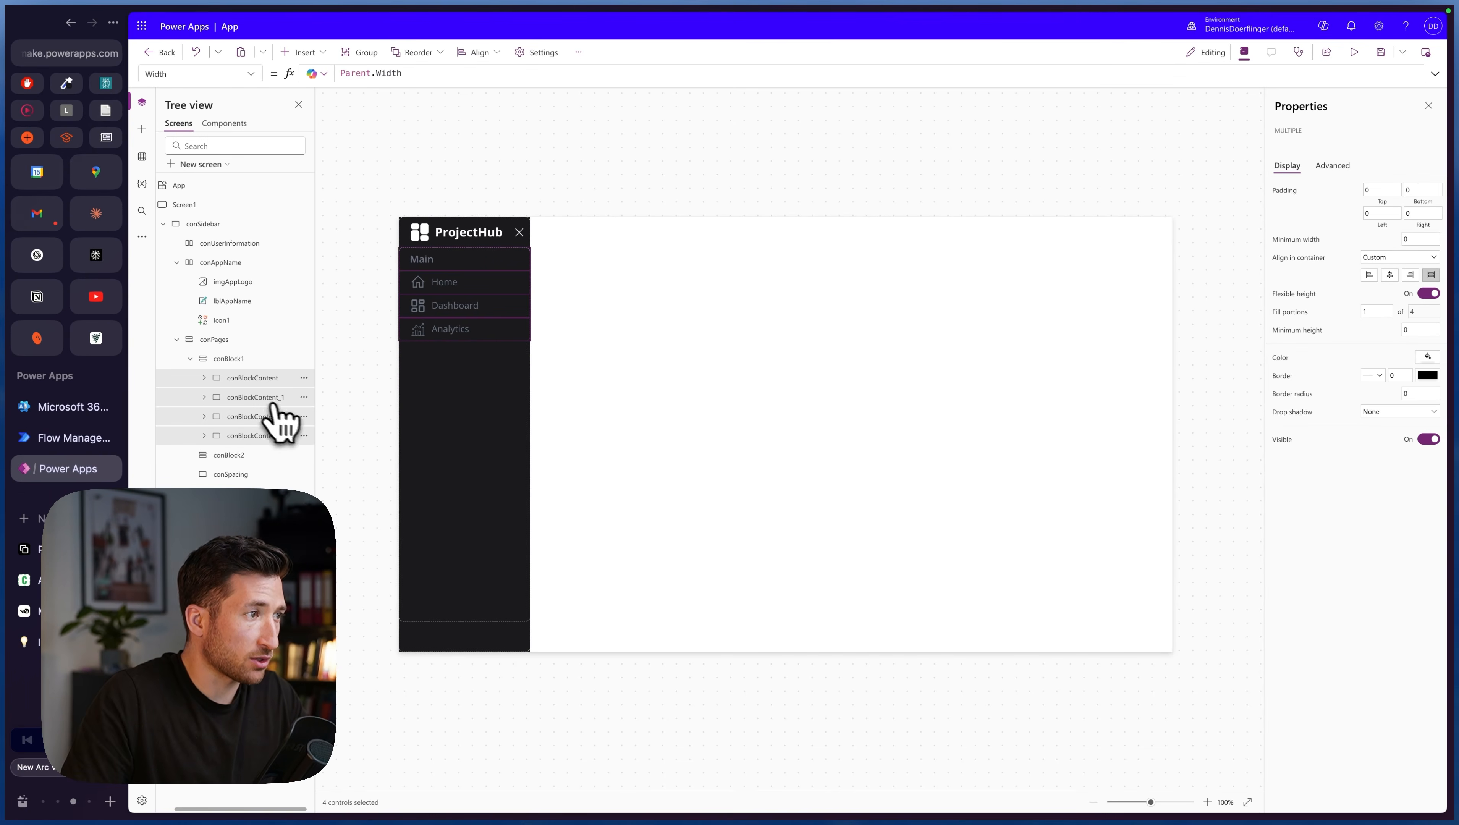
{"action": "left_click", "coordinate": [240, 456]}
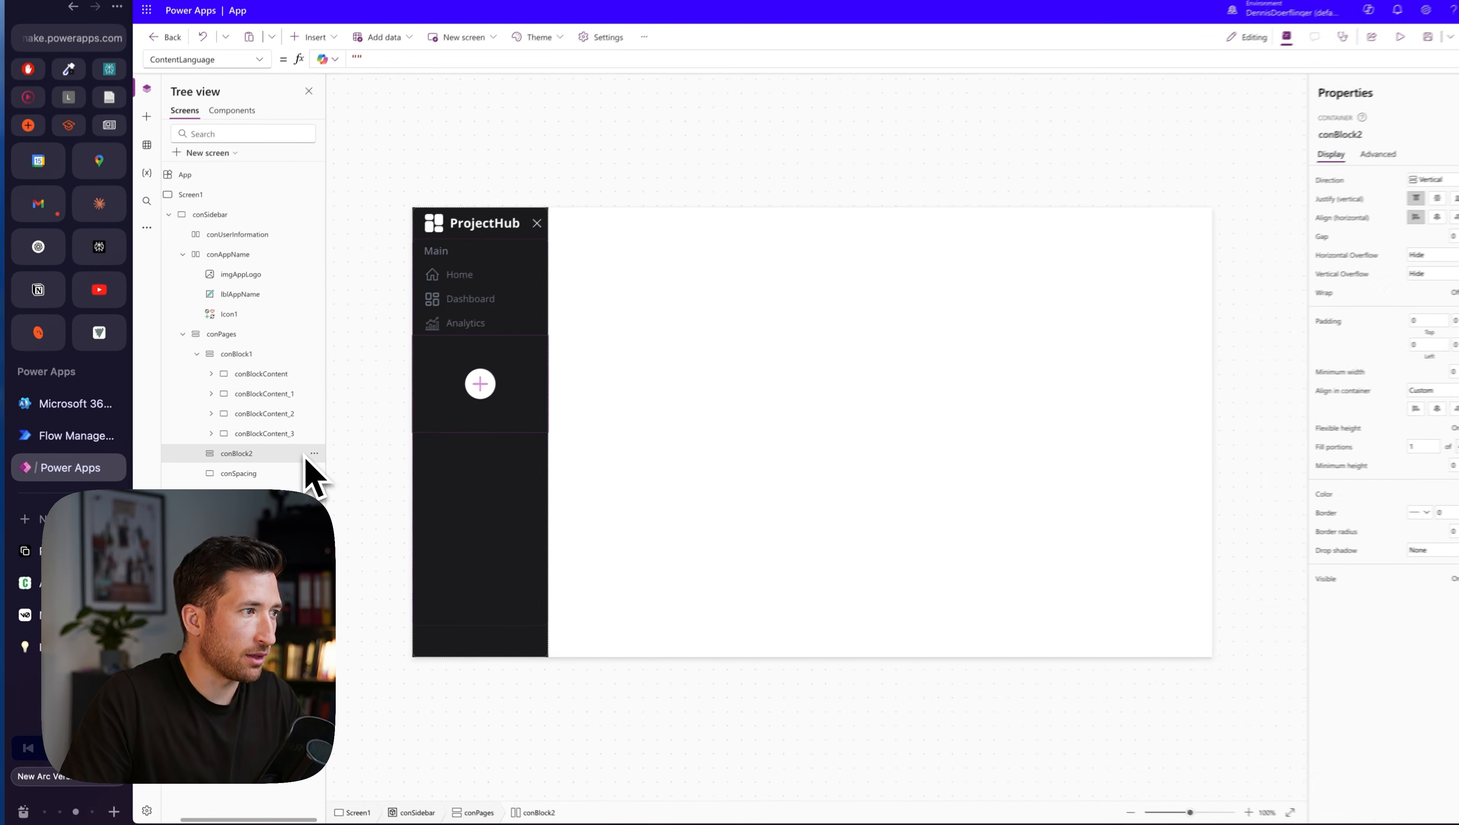
{"action": "key", "text": "ctrl+v"}
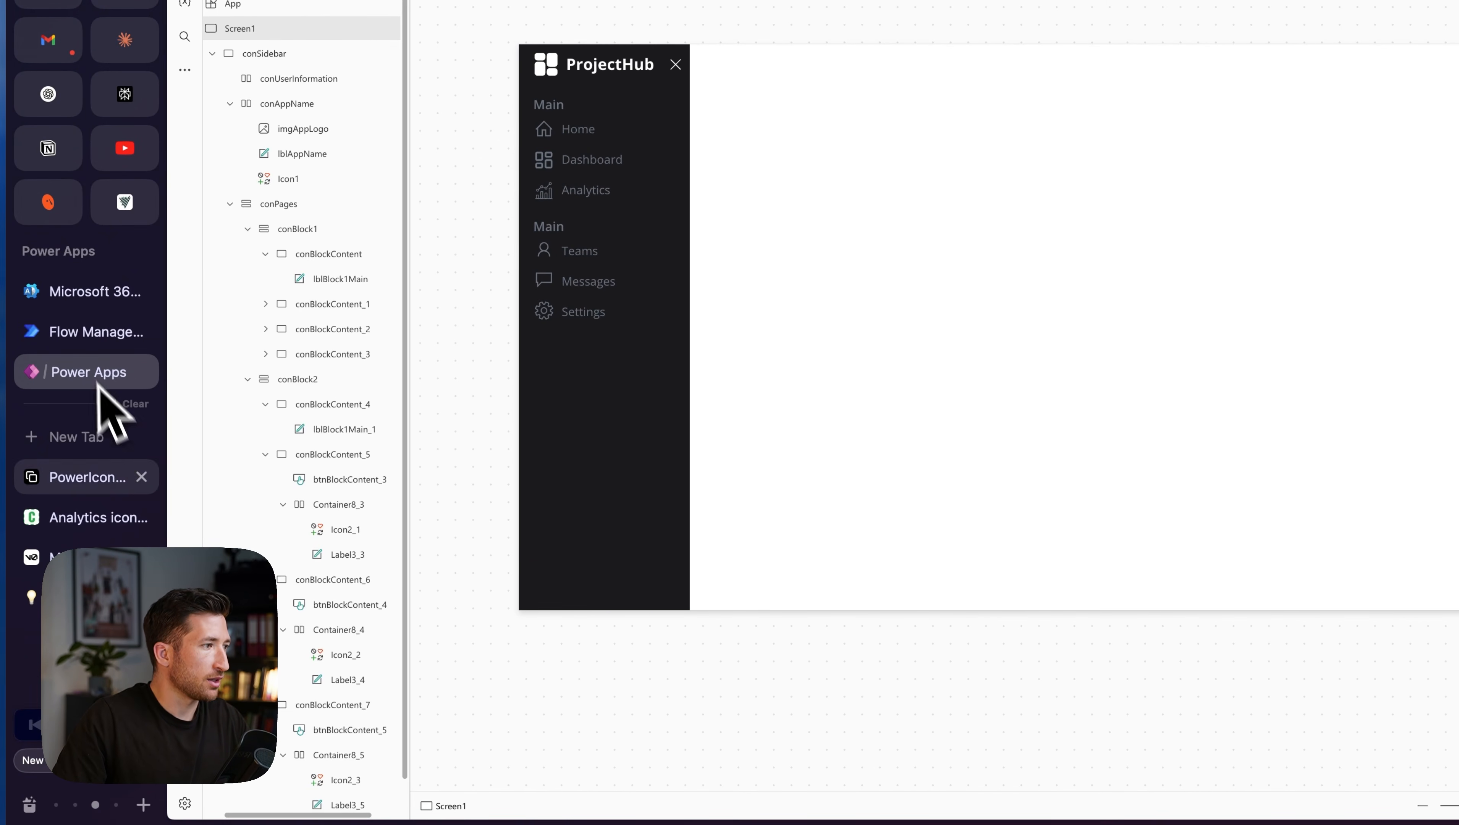
- Check the sidebar footer in the ProjectHub preview and copy the ProjectHub title label into the conUserInformation container in Power Apps
{"action": "left_click", "coordinate": [153, 552]}
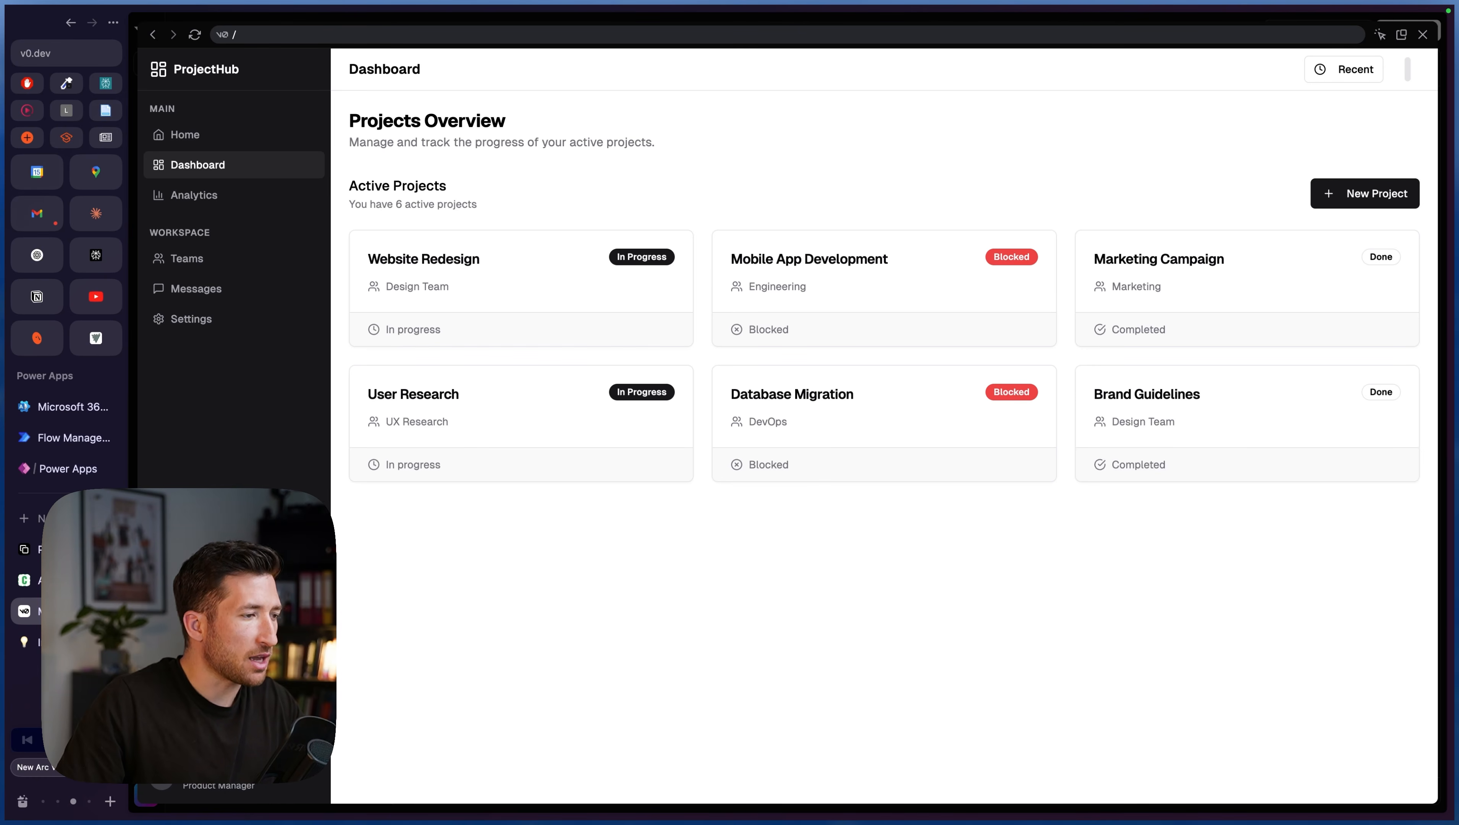
{"action": "left_click", "coordinate": [69, 481]}
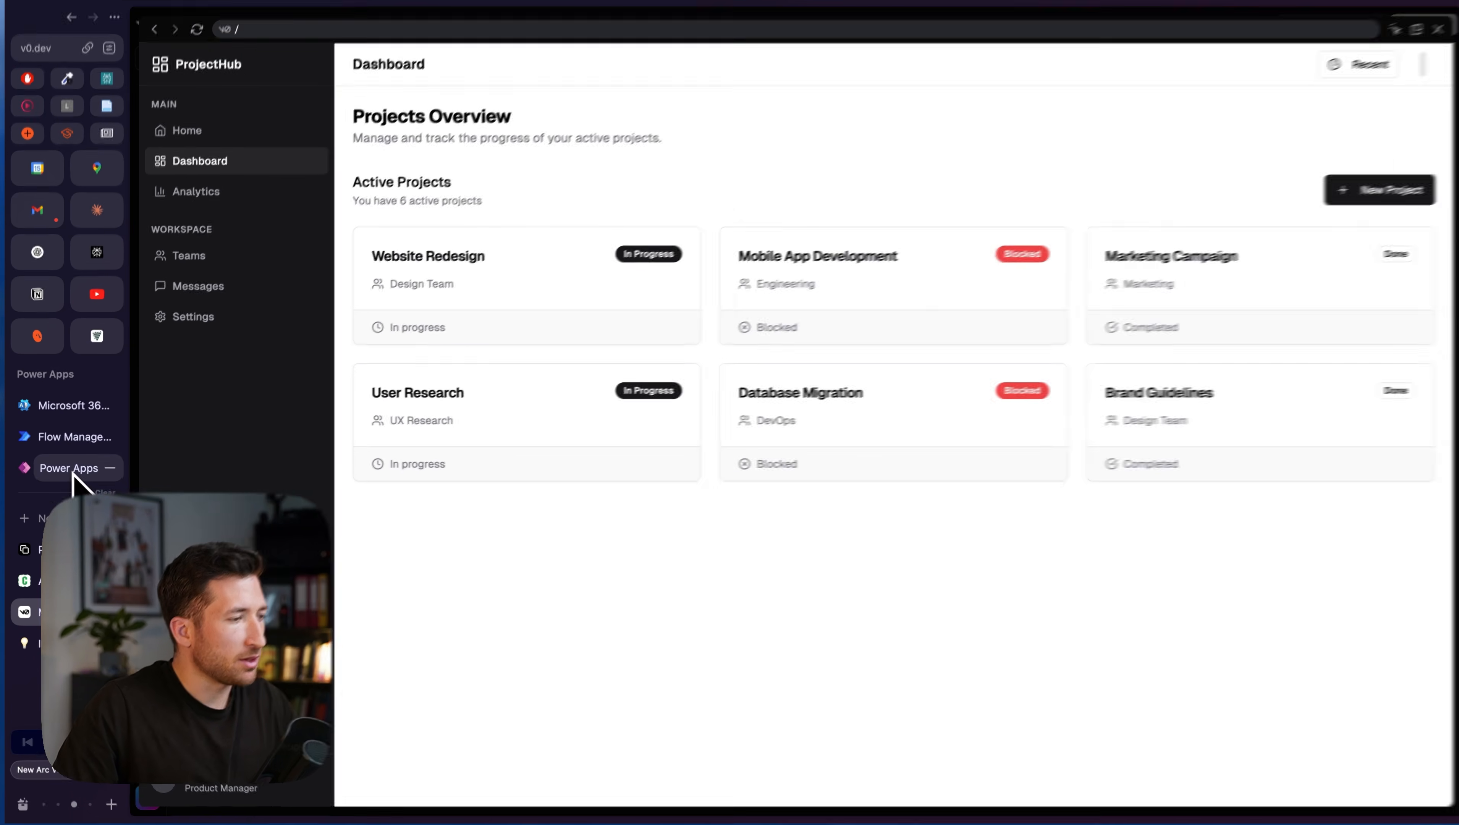
{"action": "left_click", "coordinate": [572, 671]}
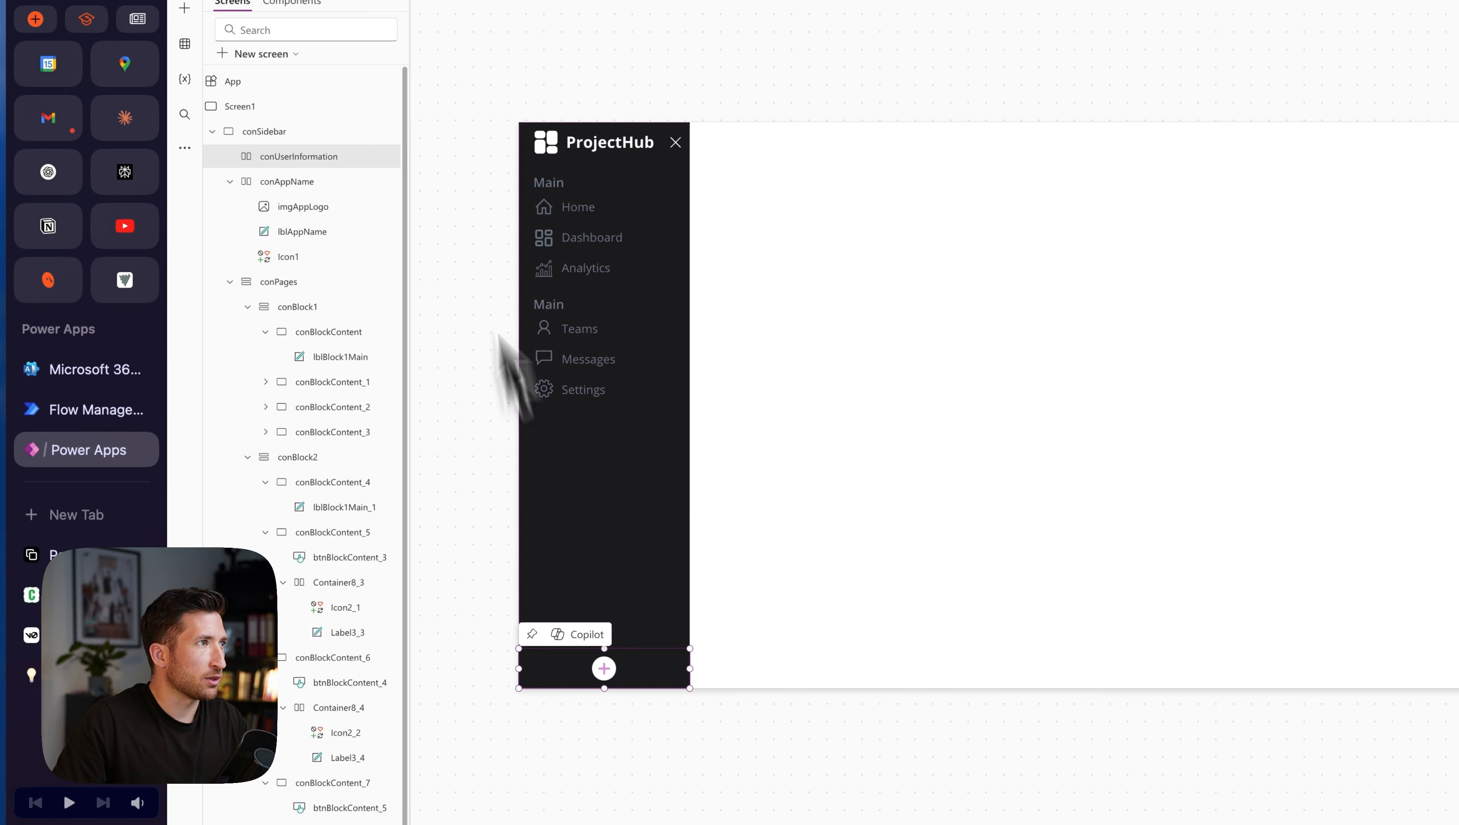
{"action": "left_click", "coordinate": [600, 162]}
{"action": "key", "text": "ctrl+c"}
{"action": "left_click", "coordinate": [595, 673]}
{"action": "key", "text": "ctrl+v"}
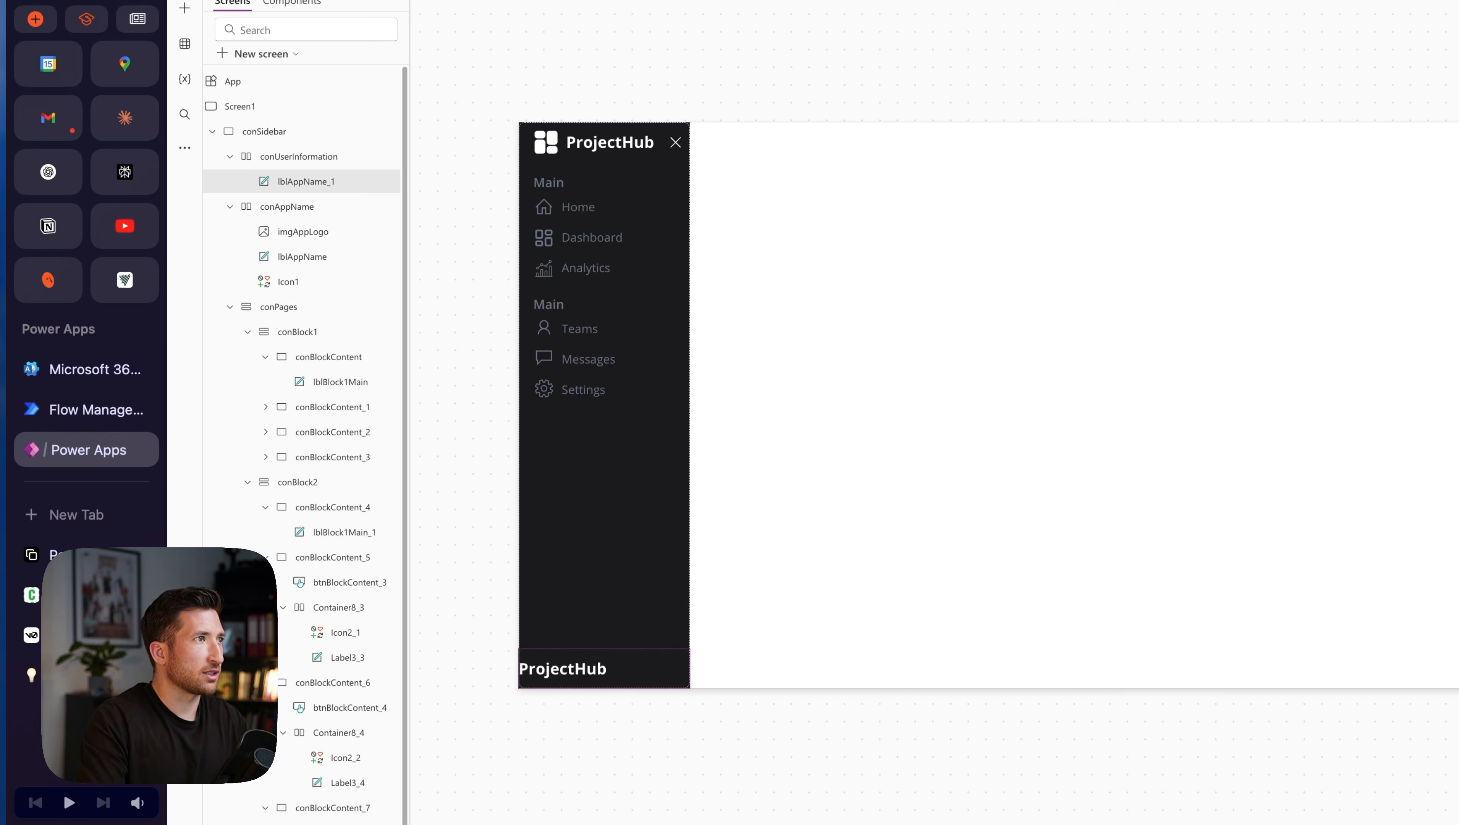
- Set the copied label's text to User().FullName, with font size 12 and centred text alignment
{"action": "type", "text": "User()."}
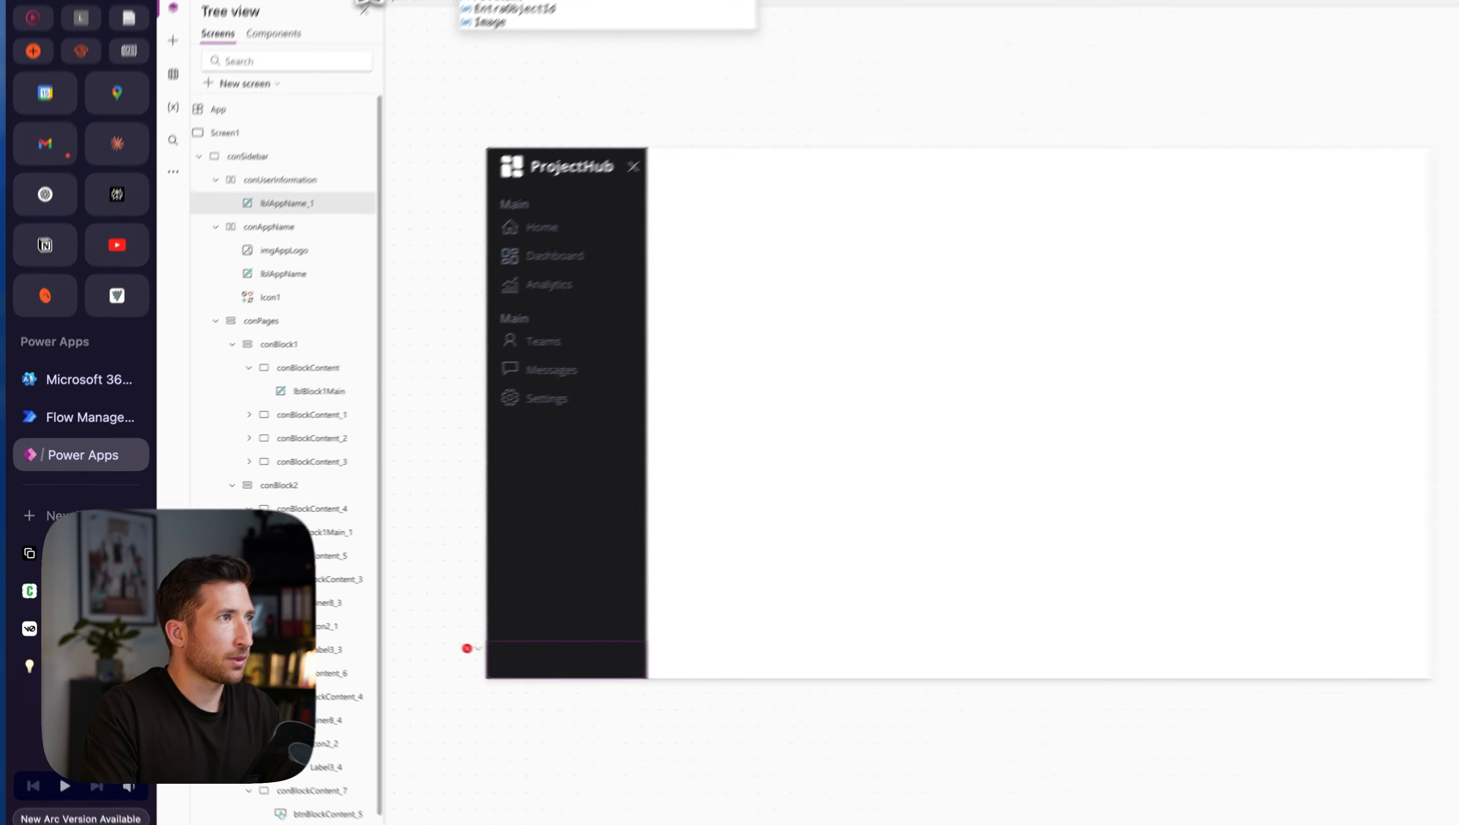
{"action": "type", "text": "FullName"}
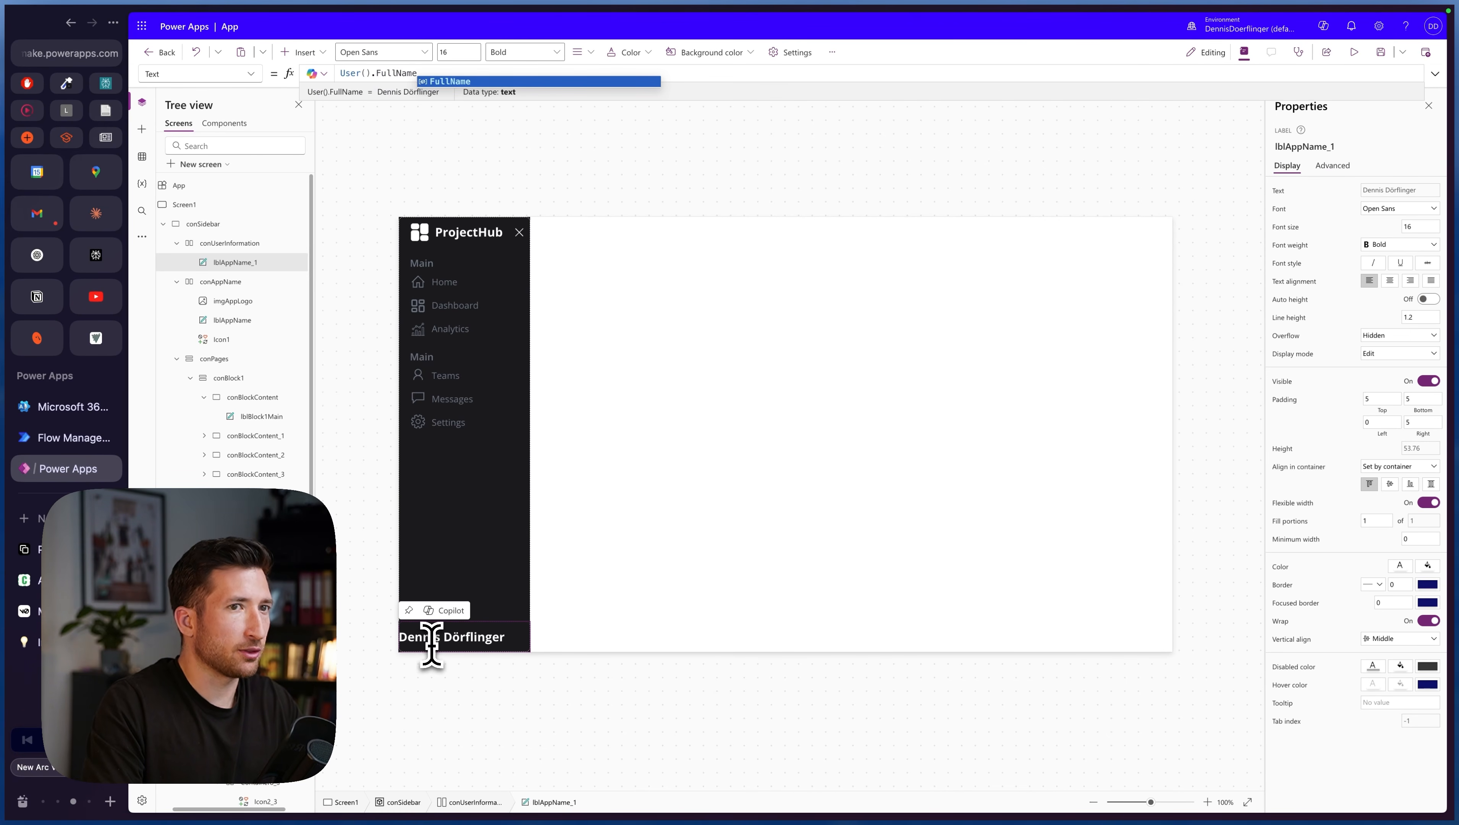
{"action": "left_click_drag", "start_coordinate": [1419, 228], "coordinate": [1397, 232]}
{"action": "type", "text": "12"}
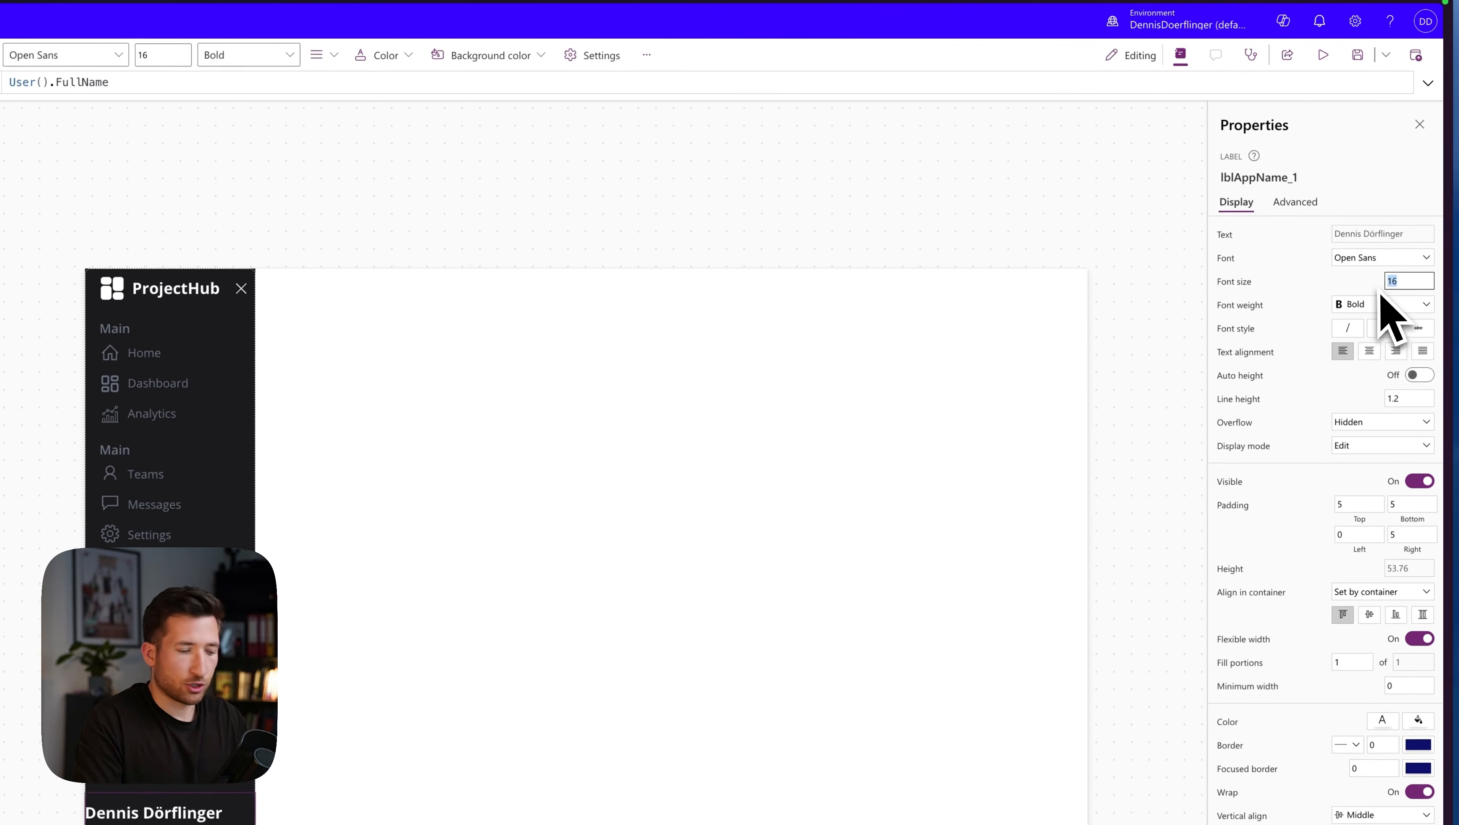
{"action": "key", "text": "Return"}
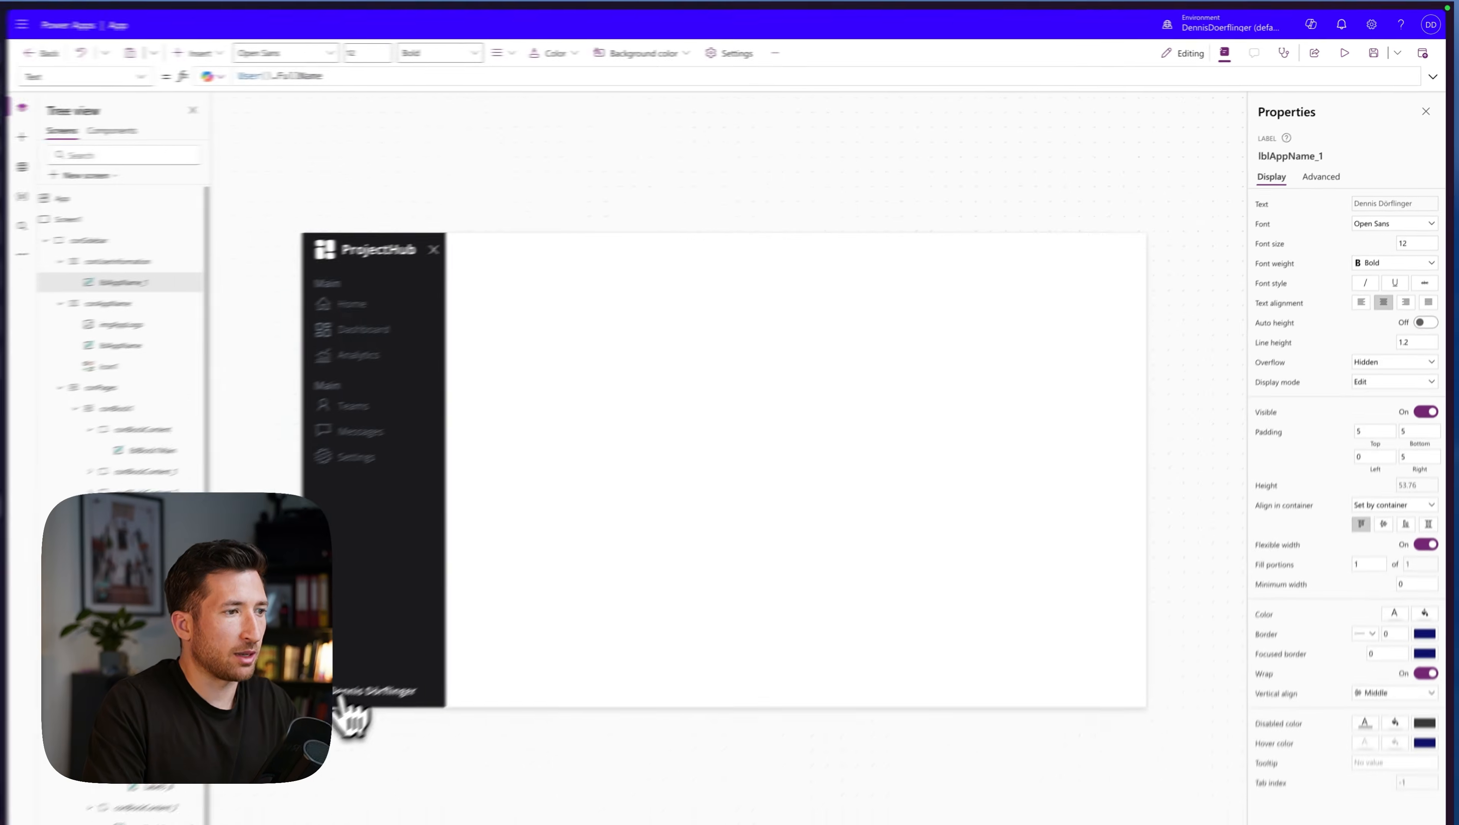
- Set the text color of the user name label in the sidebar footer to TextSecondary
{"action": "left_click", "coordinate": [386, 695]}
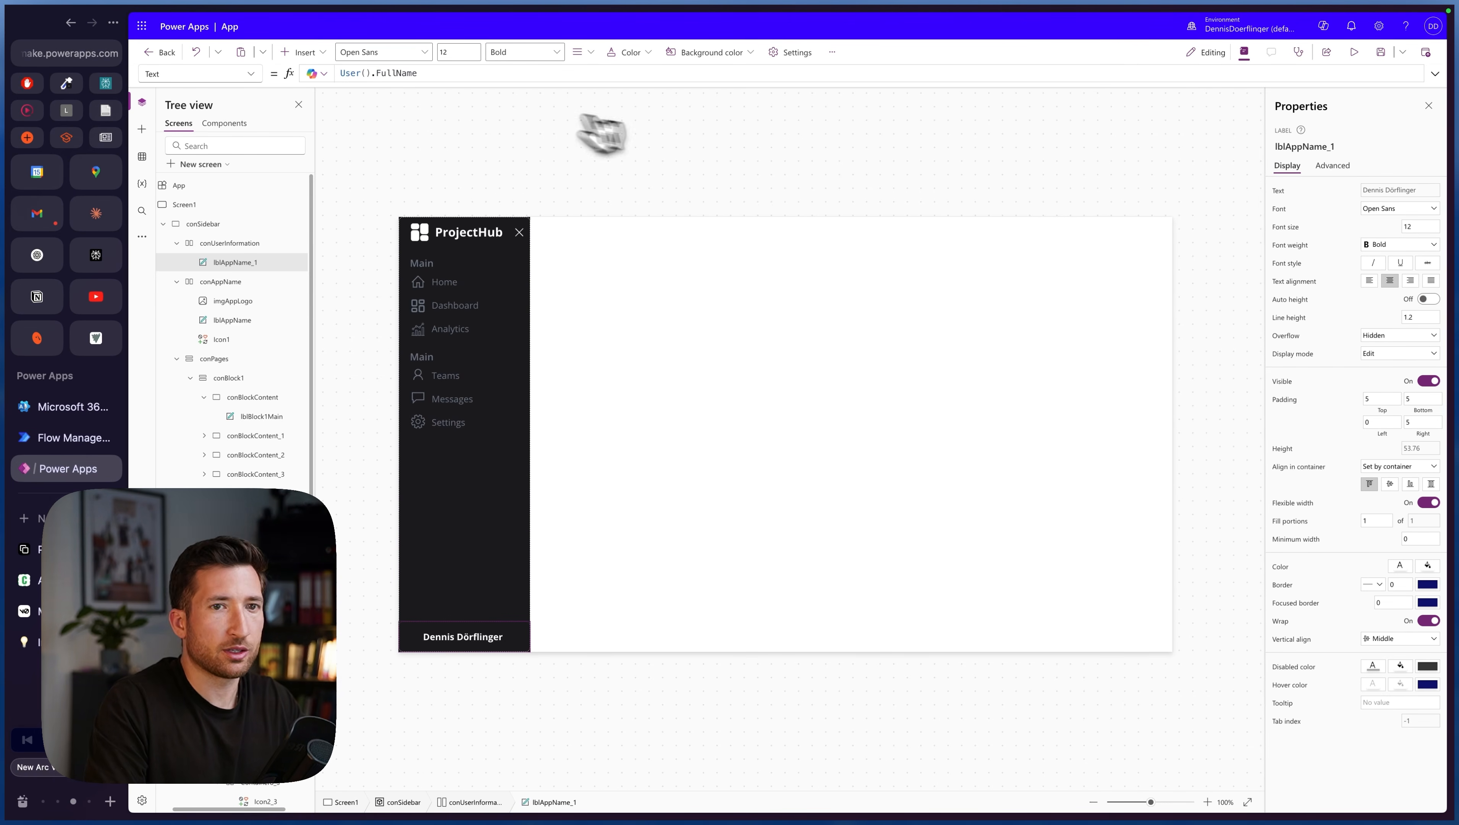
{"action": "left_click", "coordinate": [1309, 570]}
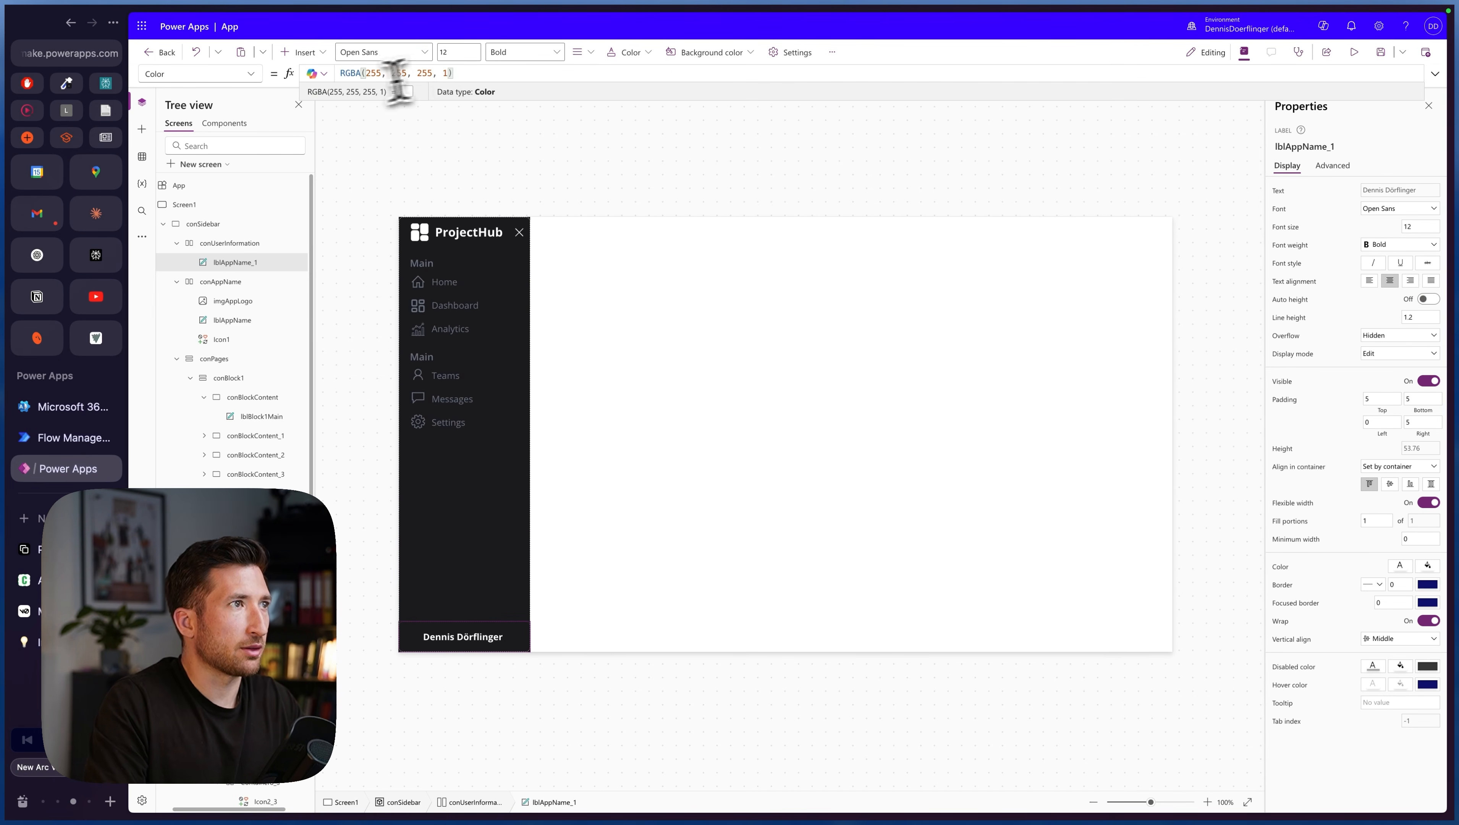
{"action": "type", "text": "S"}
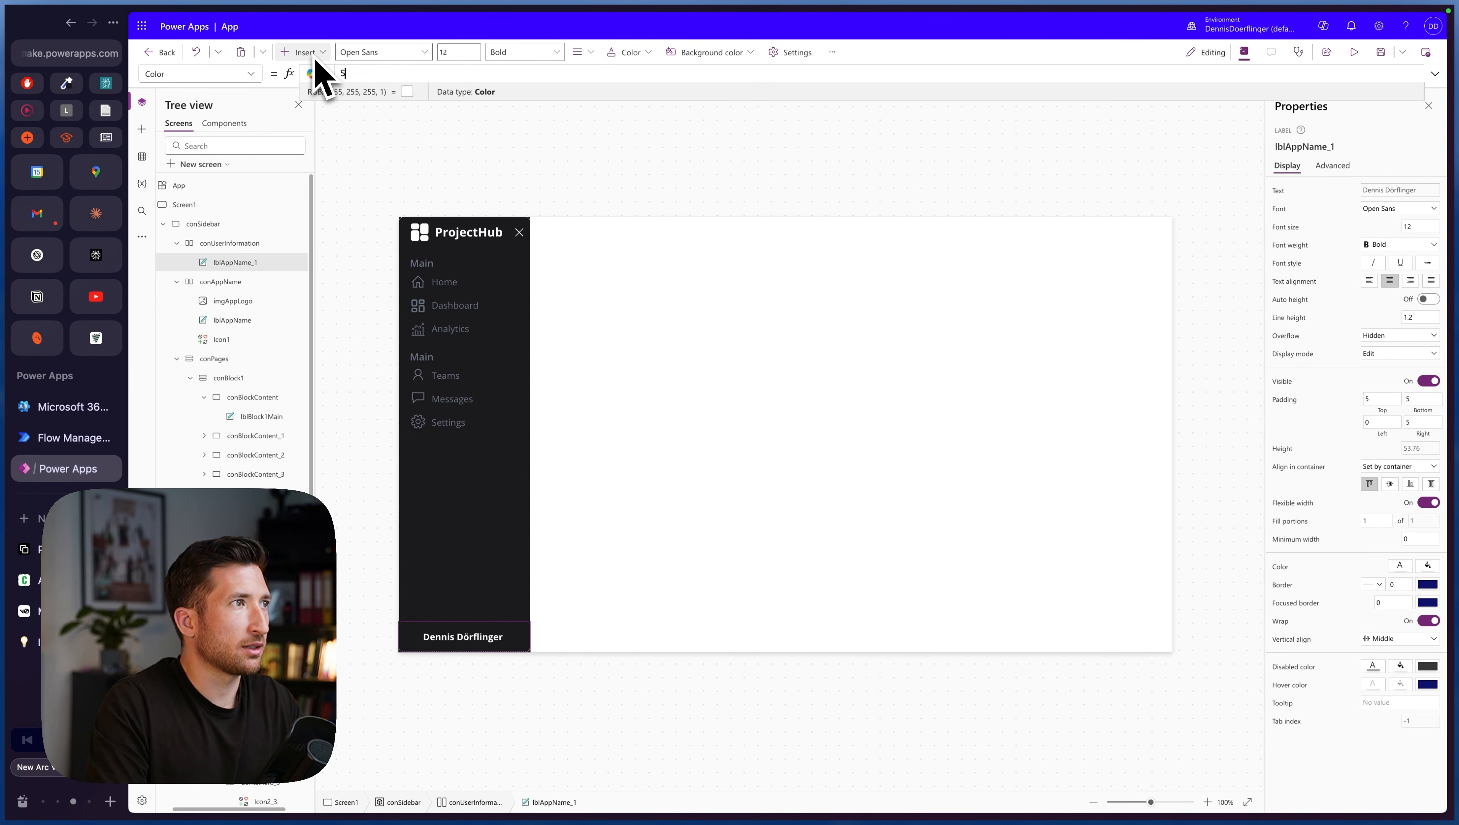
{"action": "type", "text": "econda"}
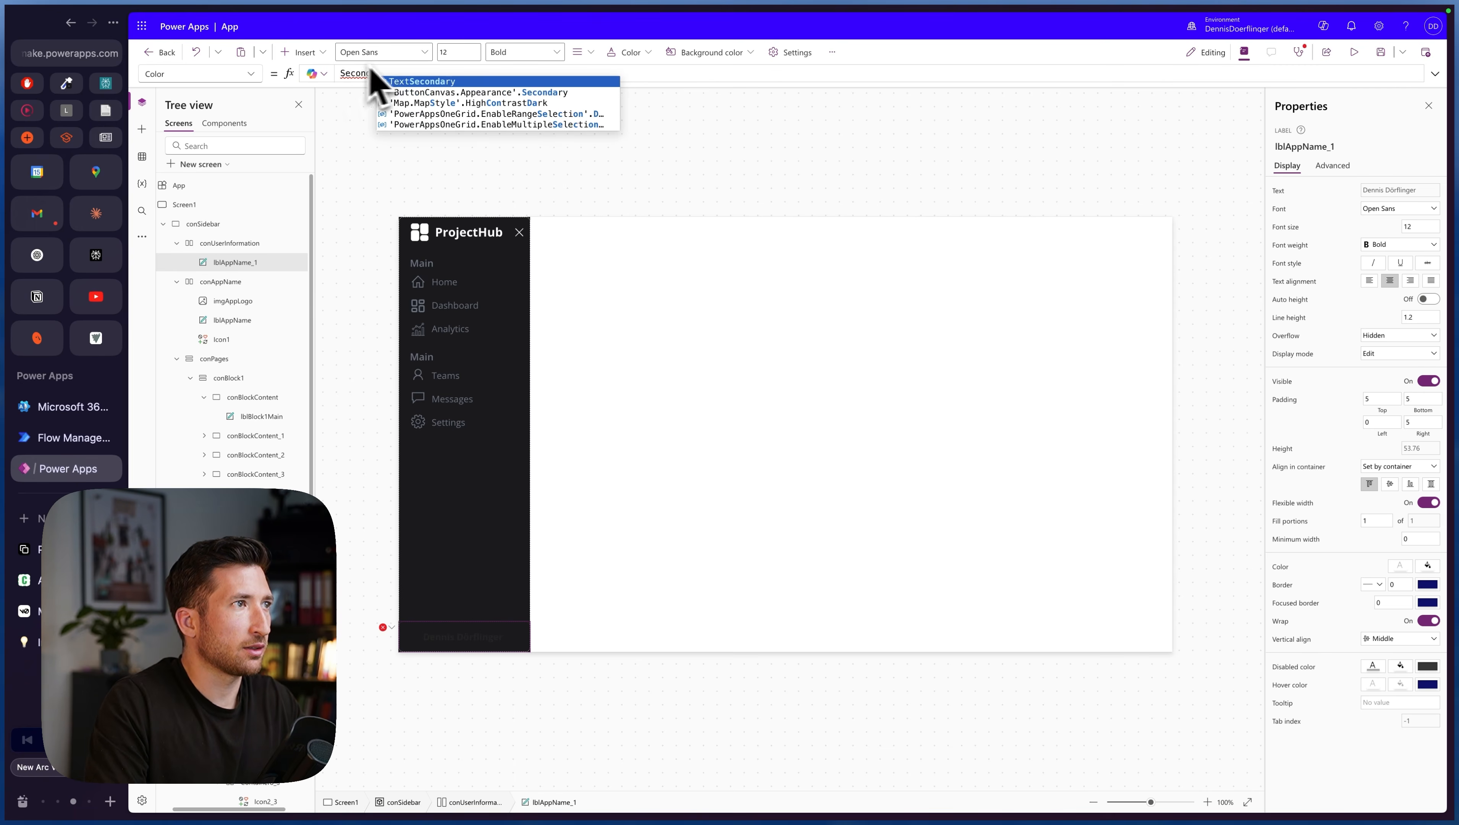
{"action": "left_click", "coordinate": [406, 82]}
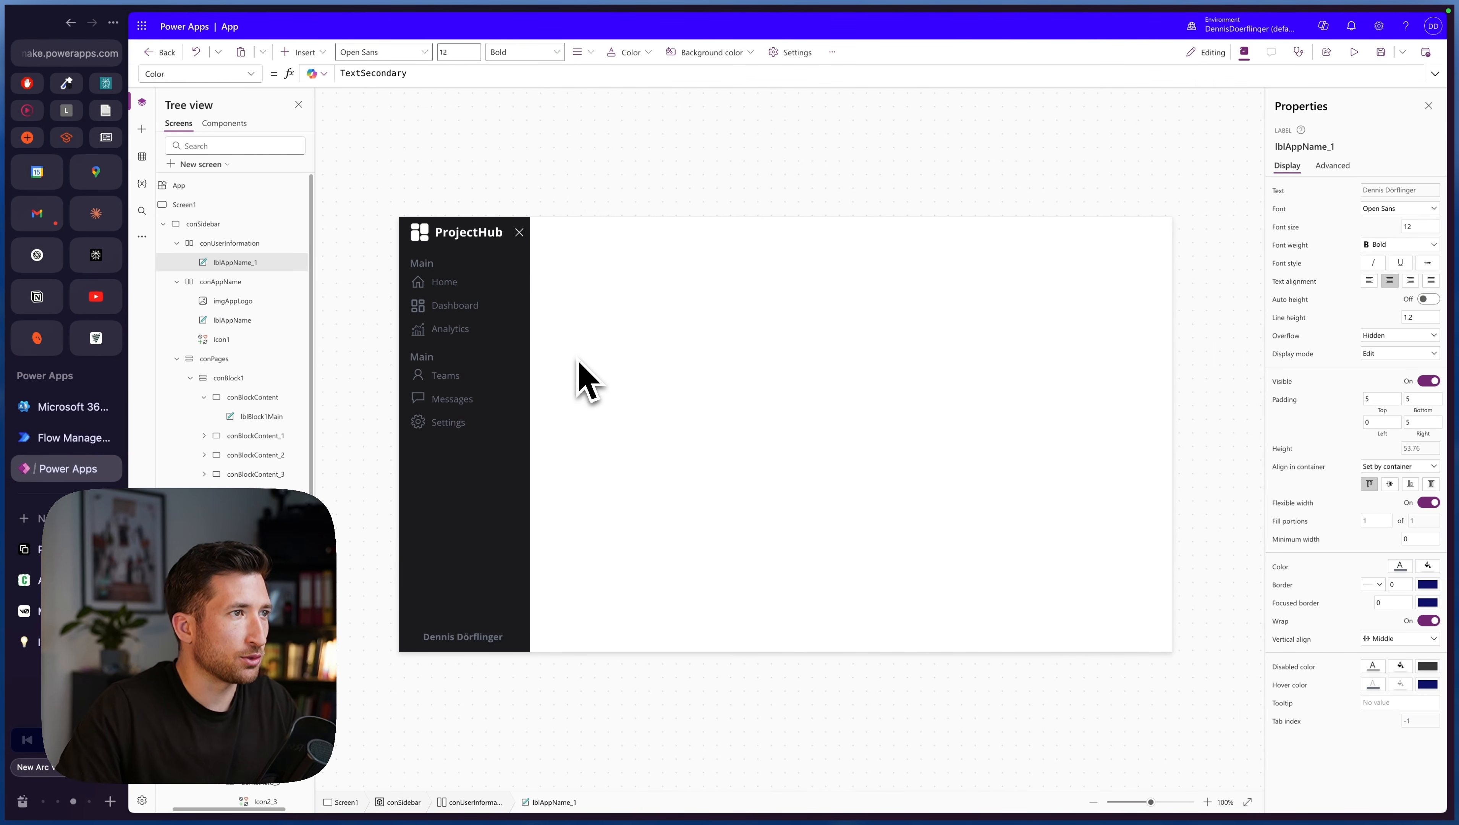
- Set the OnSelect formula of the close icon beside the ProjectHub title to UpdateContext({varSidebar: !varSidebar})
{"action": "left_click", "coordinate": [524, 235]}
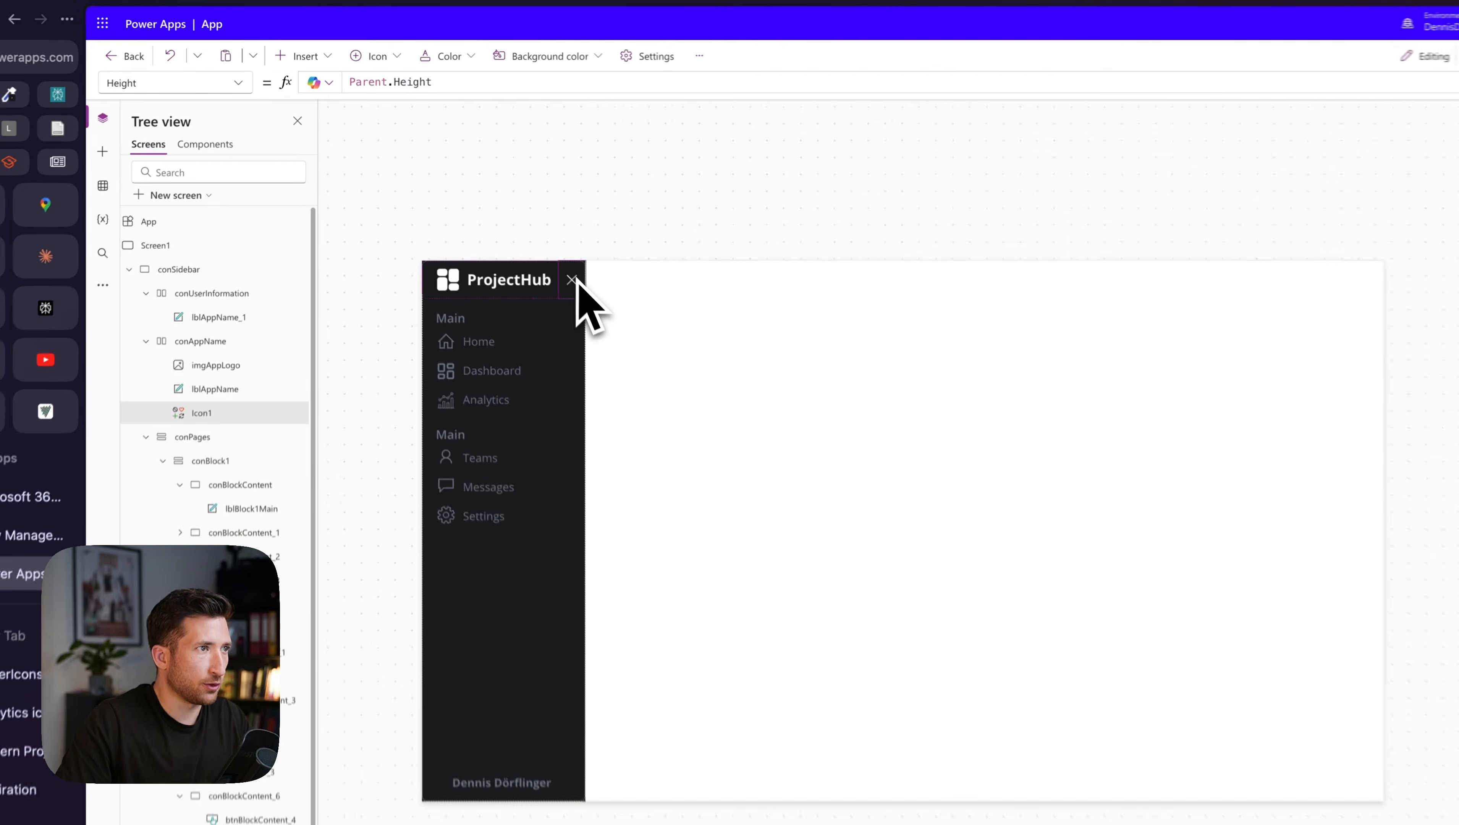
{"action": "left_click", "coordinate": [234, 87]}
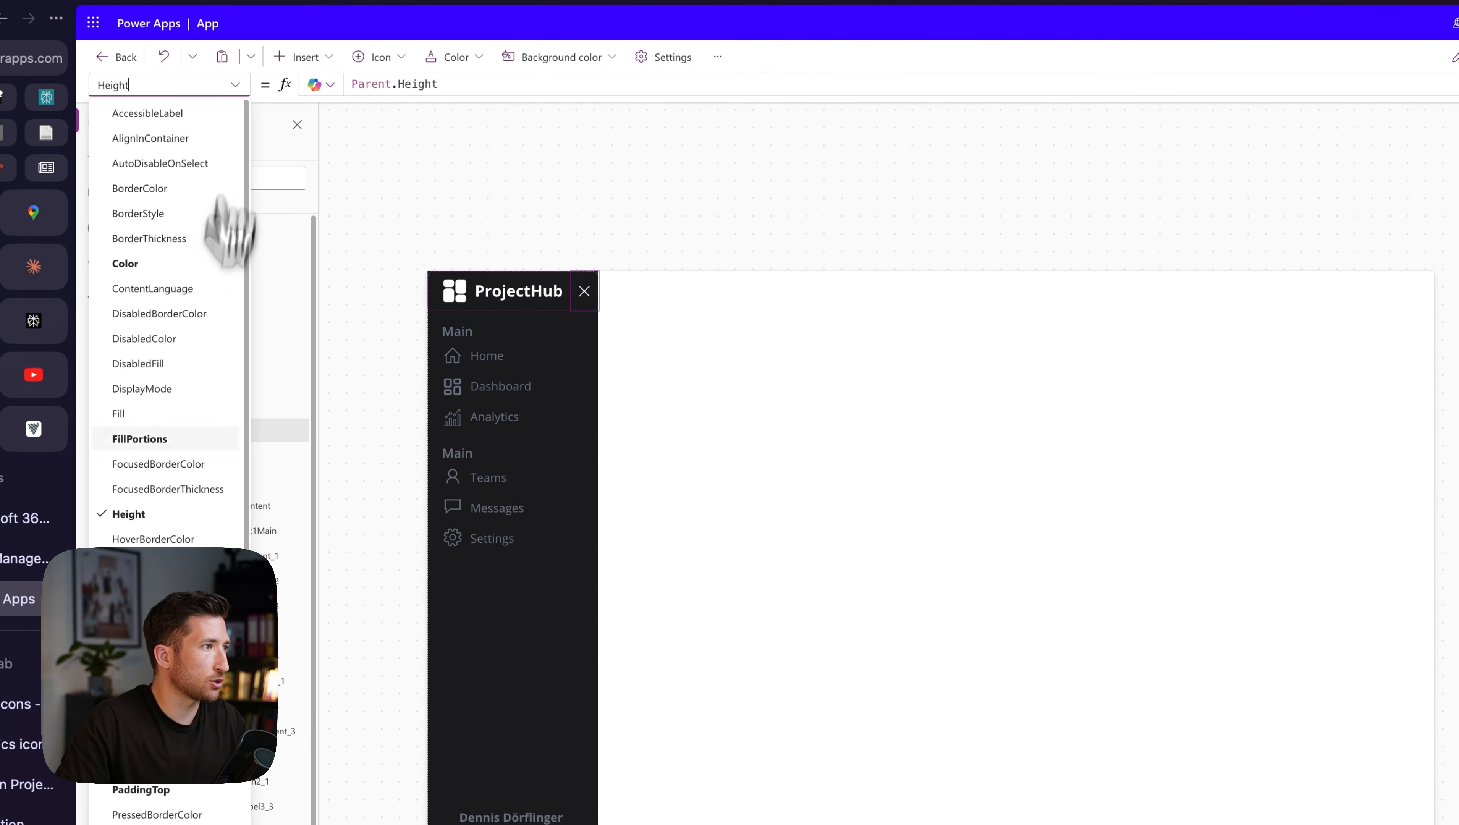
{"action": "scroll", "coordinate": [168, 405], "scroll_direction": "down", "scroll_amount": 3}
{"action": "left_click", "coordinate": [133, 538]}
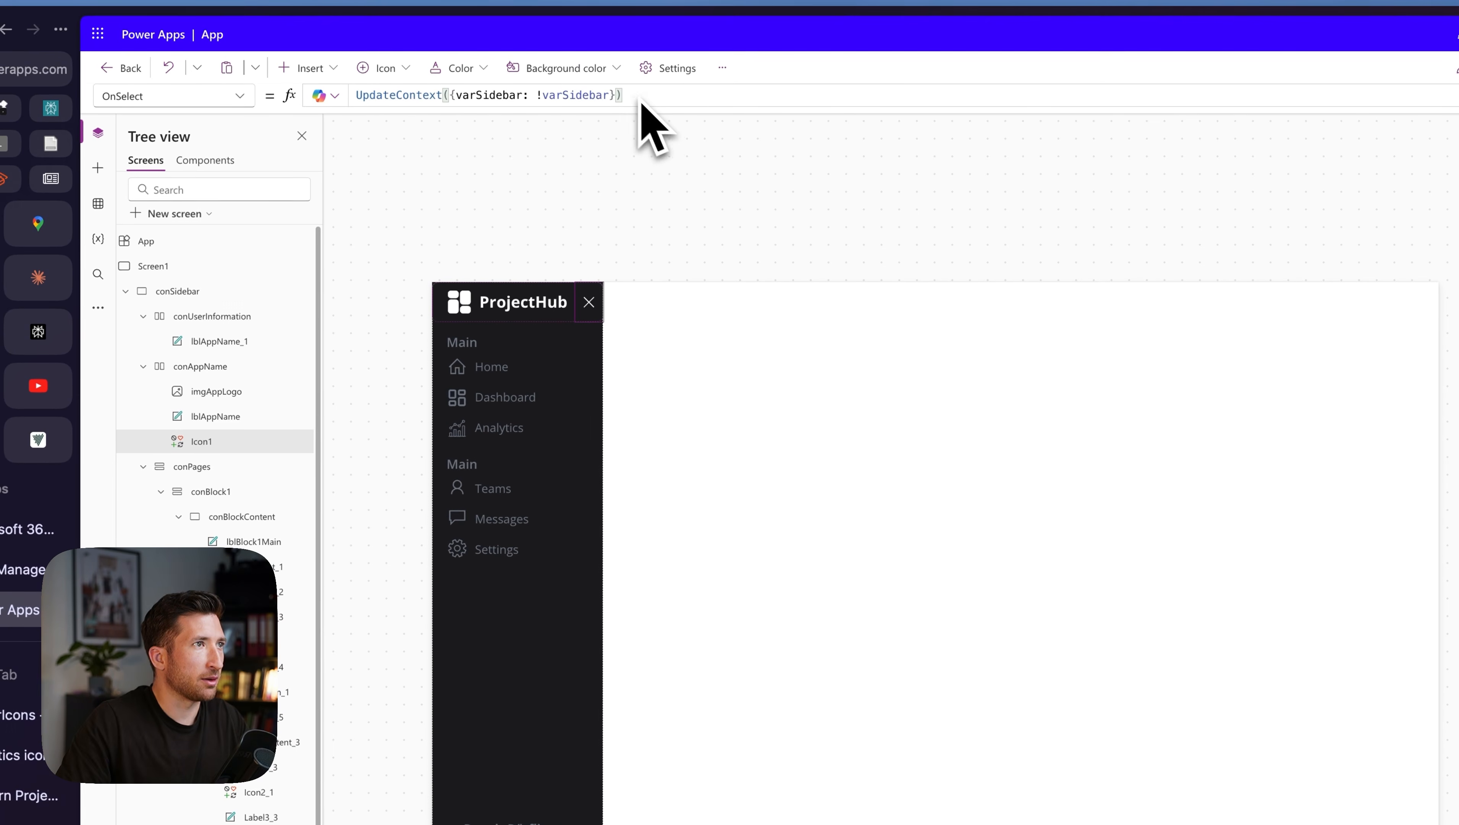
{"action": "left_click", "coordinate": [490, 95]}
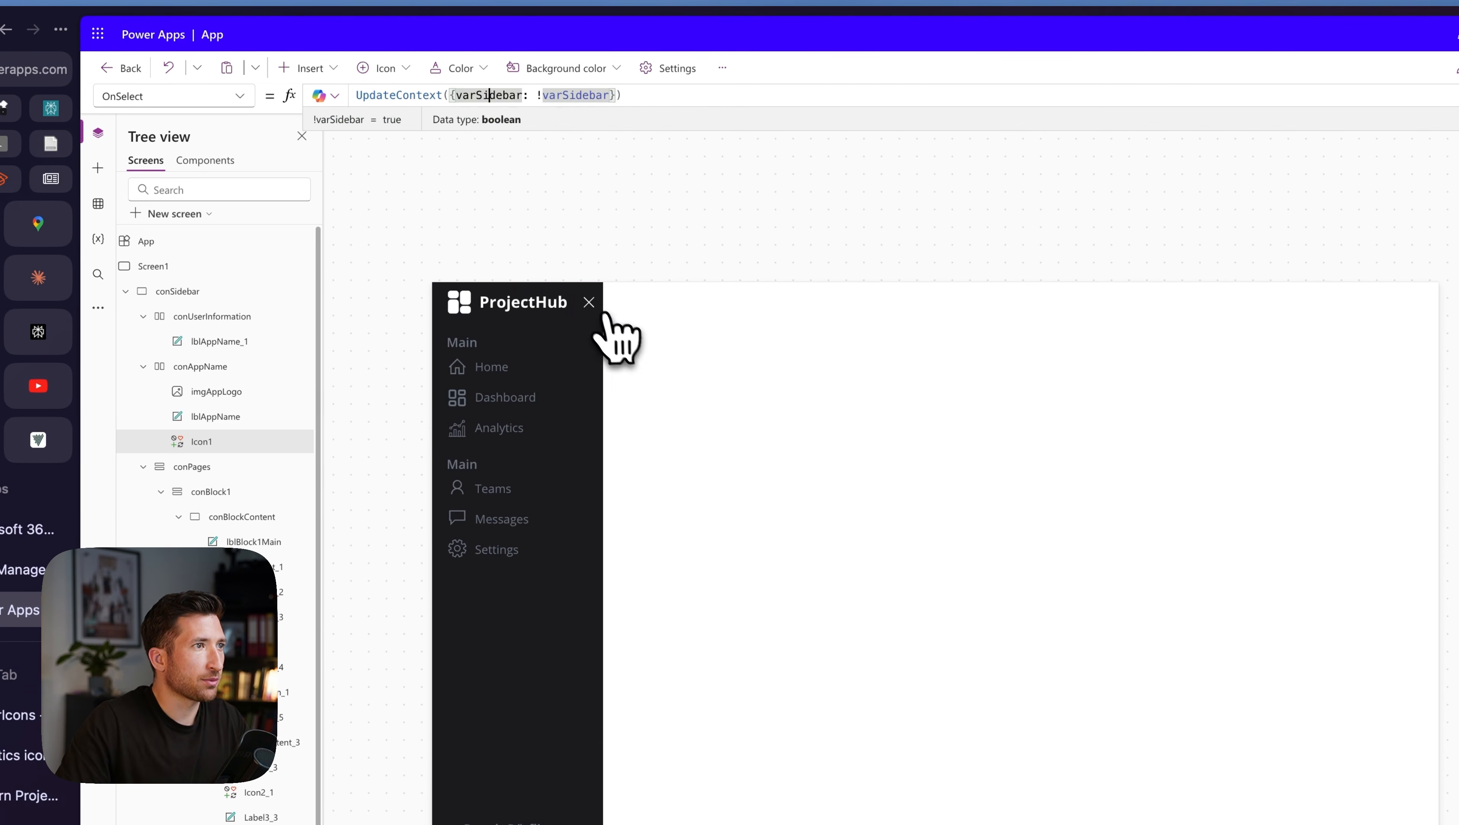
{"action": "left_click", "coordinate": [592, 304]}
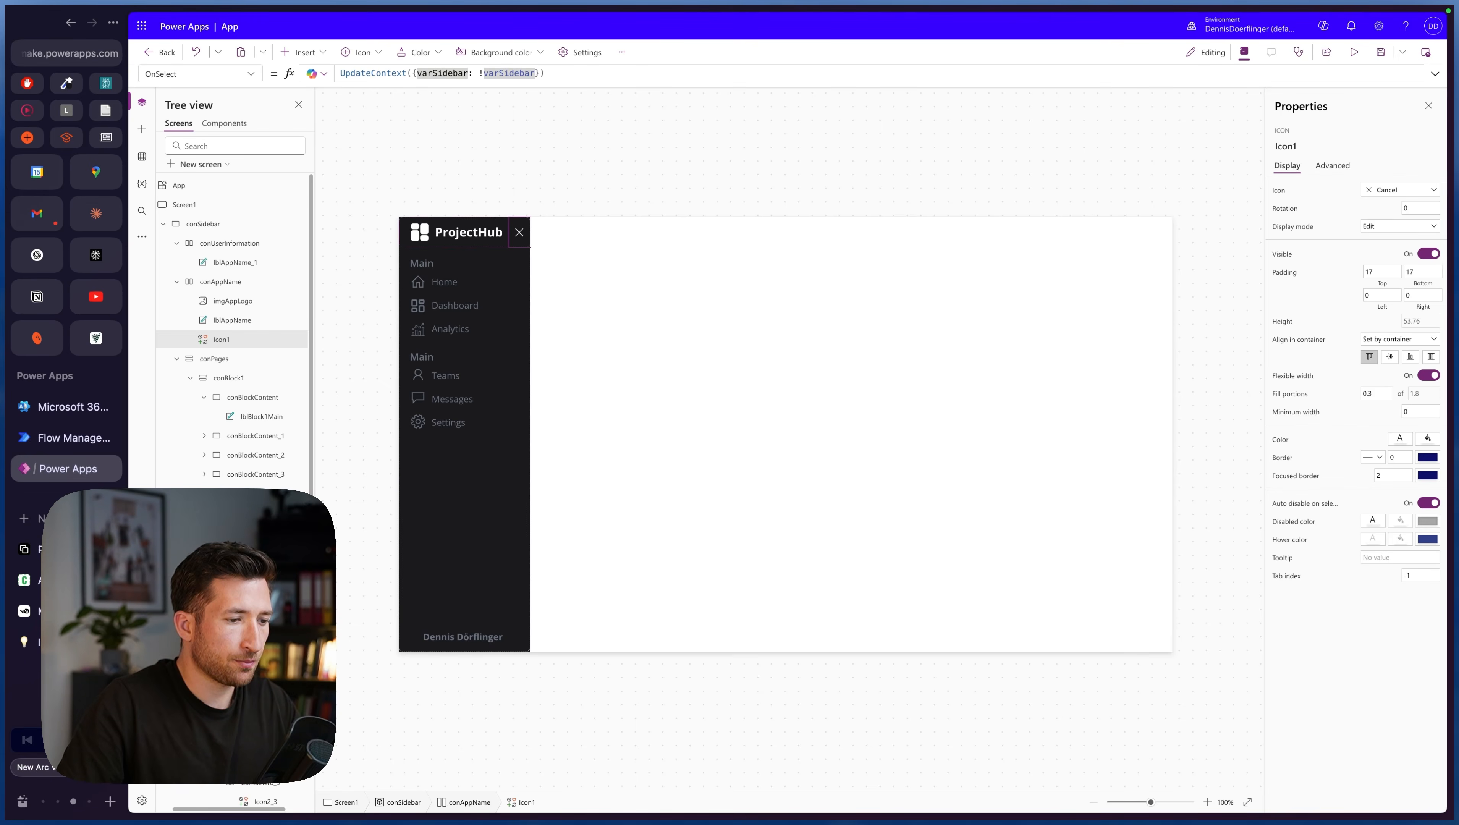
- Collapse the conPages, conUserInformation and conAppName containers in the tree view
{"action": "left_click", "coordinate": [465, 520]}
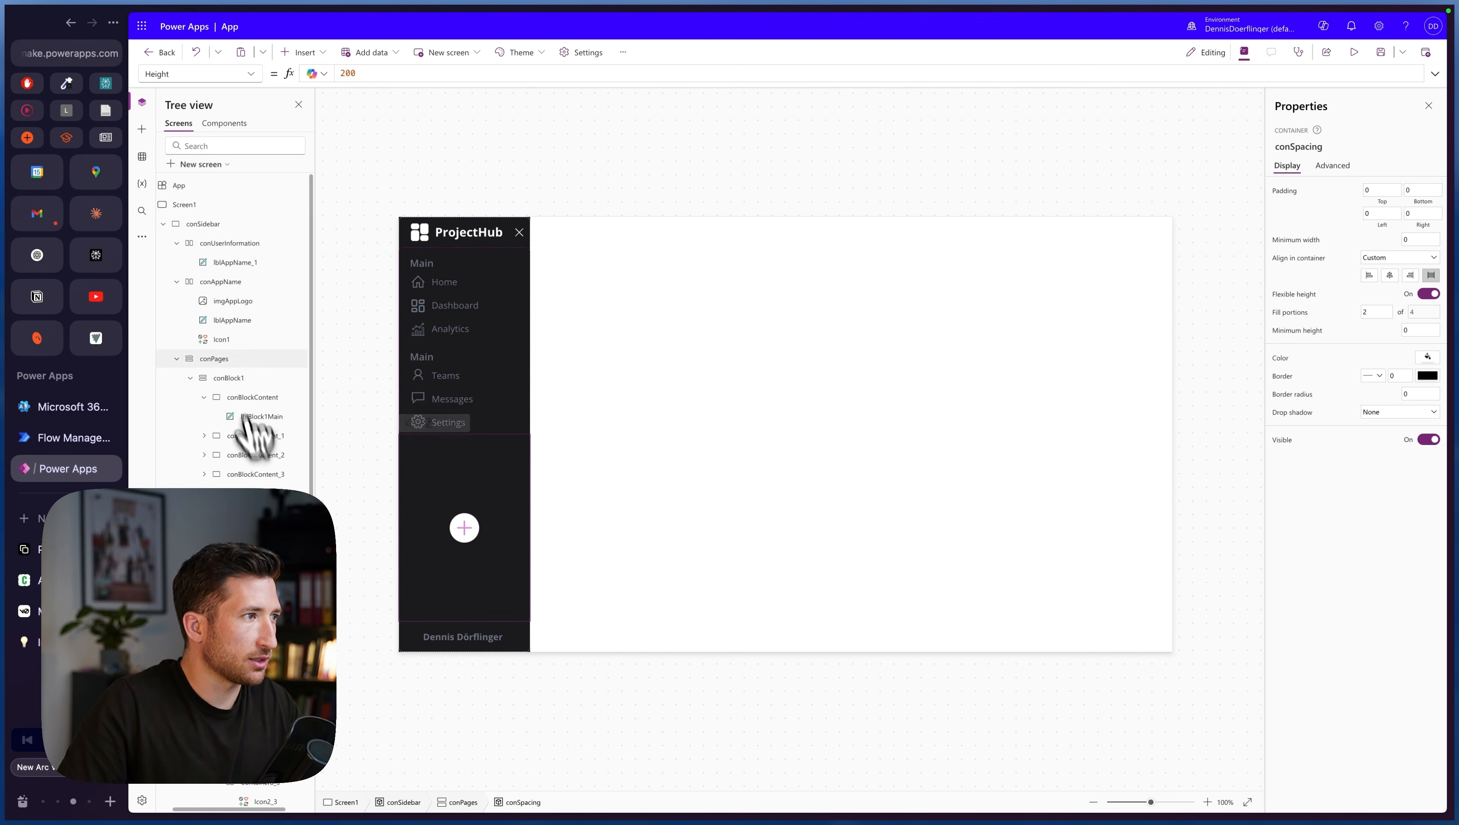
{"action": "left_click", "coordinate": [231, 361]}
{"action": "left_click", "coordinate": [176, 358]}
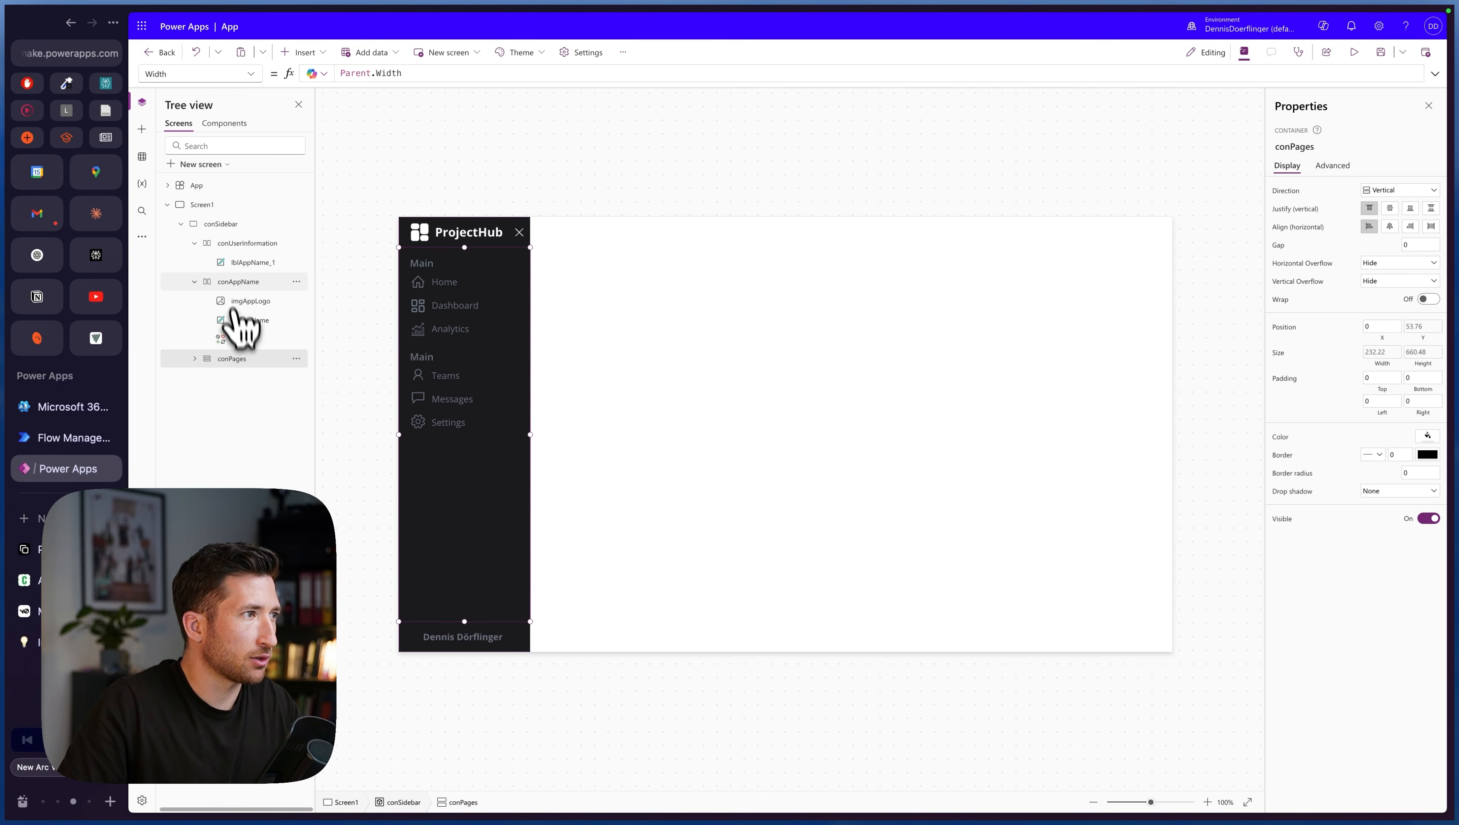
{"action": "left_click", "coordinate": [250, 283]}
{"action": "left_click", "coordinate": [195, 243]}
{"action": "left_click", "coordinate": [195, 262]}
- Set conSidebar's Width formula to If(varSidebar, Parent.Width * 17%, Parent.Width *5%)
{"action": "left_click", "coordinate": [274, 226]}
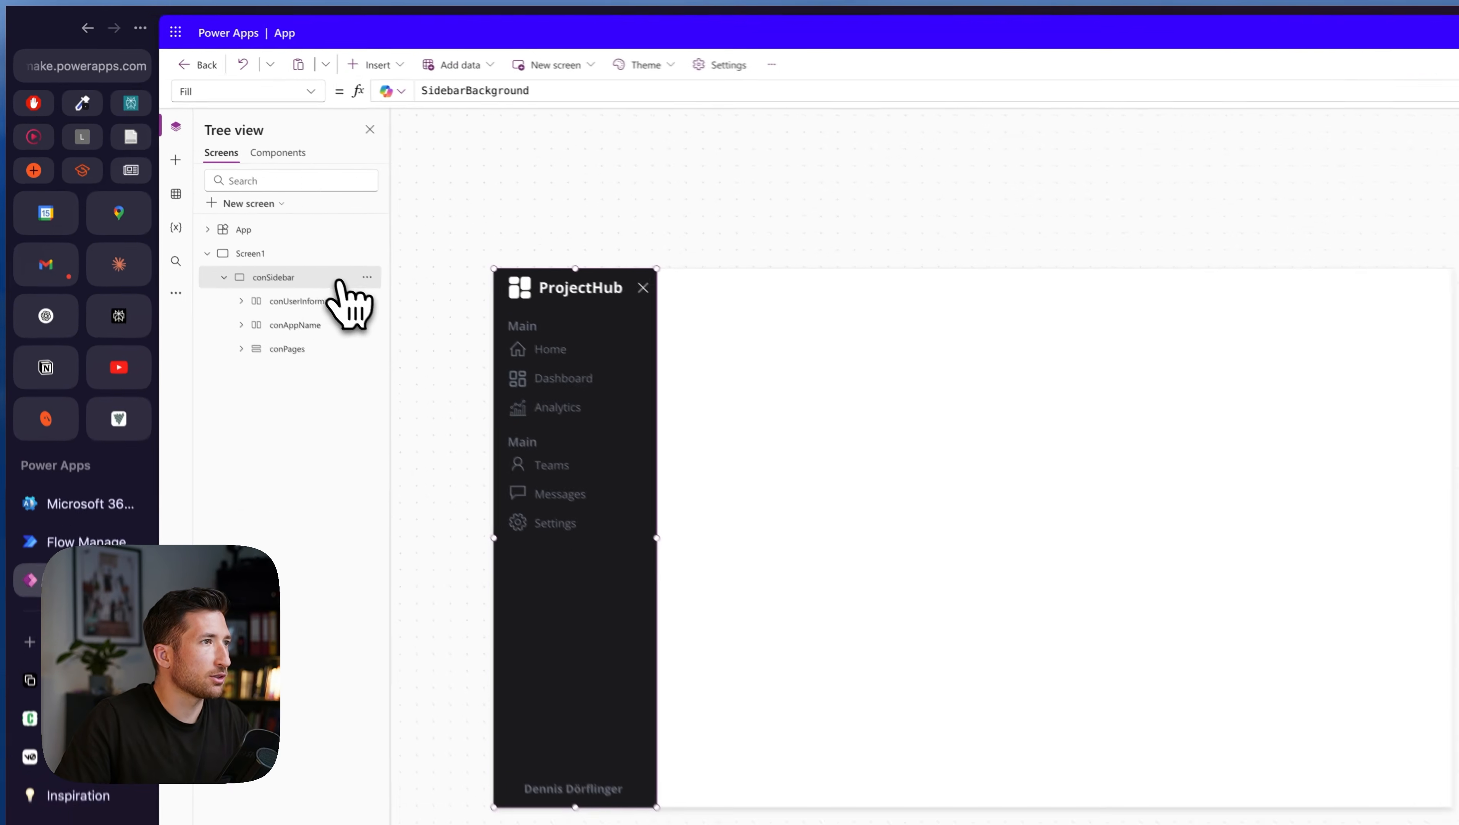
{"action": "left_click", "coordinate": [307, 92]}
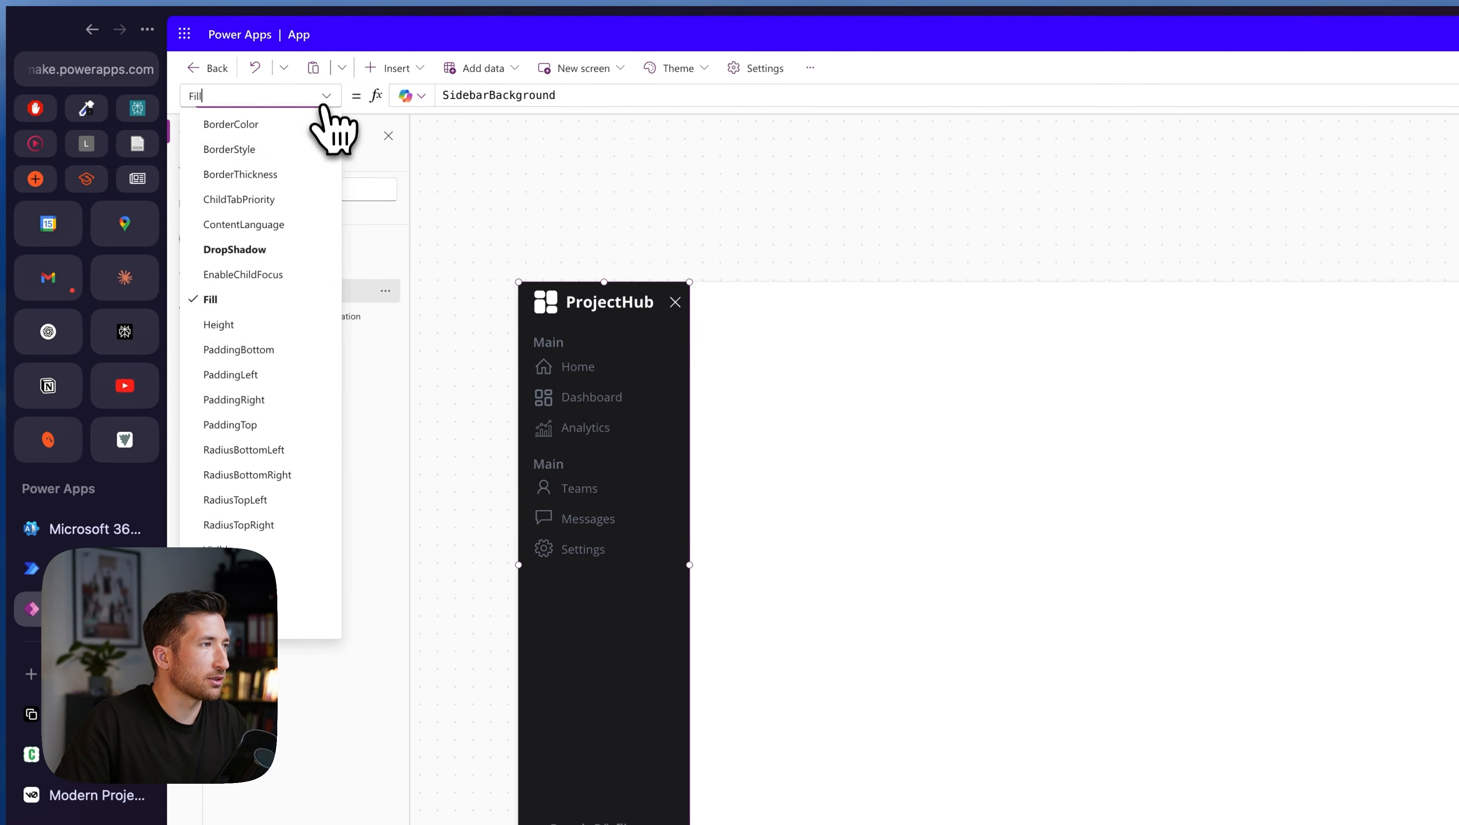
{"action": "type", "text": "Width"}
{"action": "key", "text": "Return"}
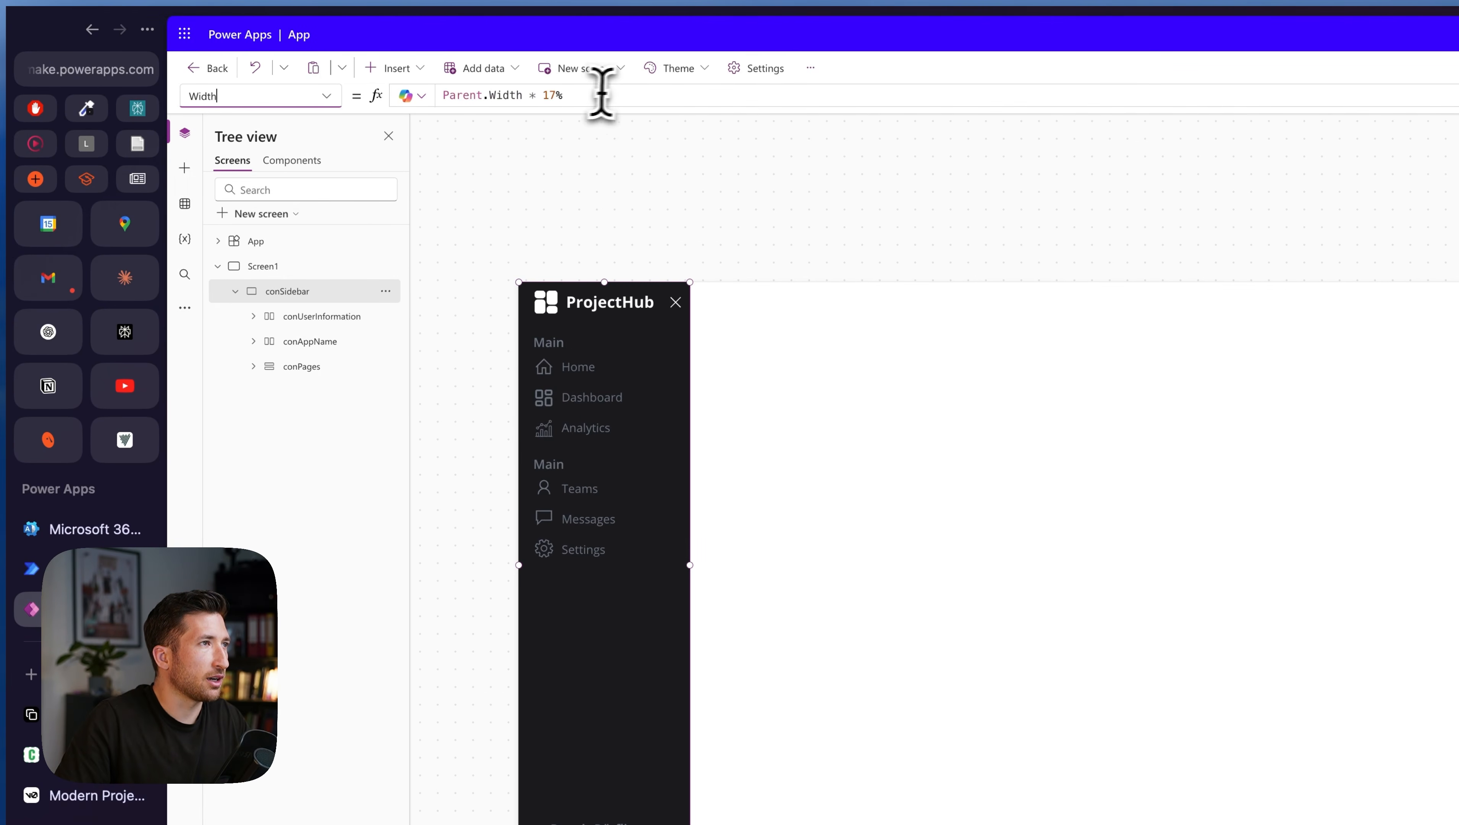
{"action": "left_click", "coordinate": [586, 93]}
{"action": "key", "text": "ctrl+v"}
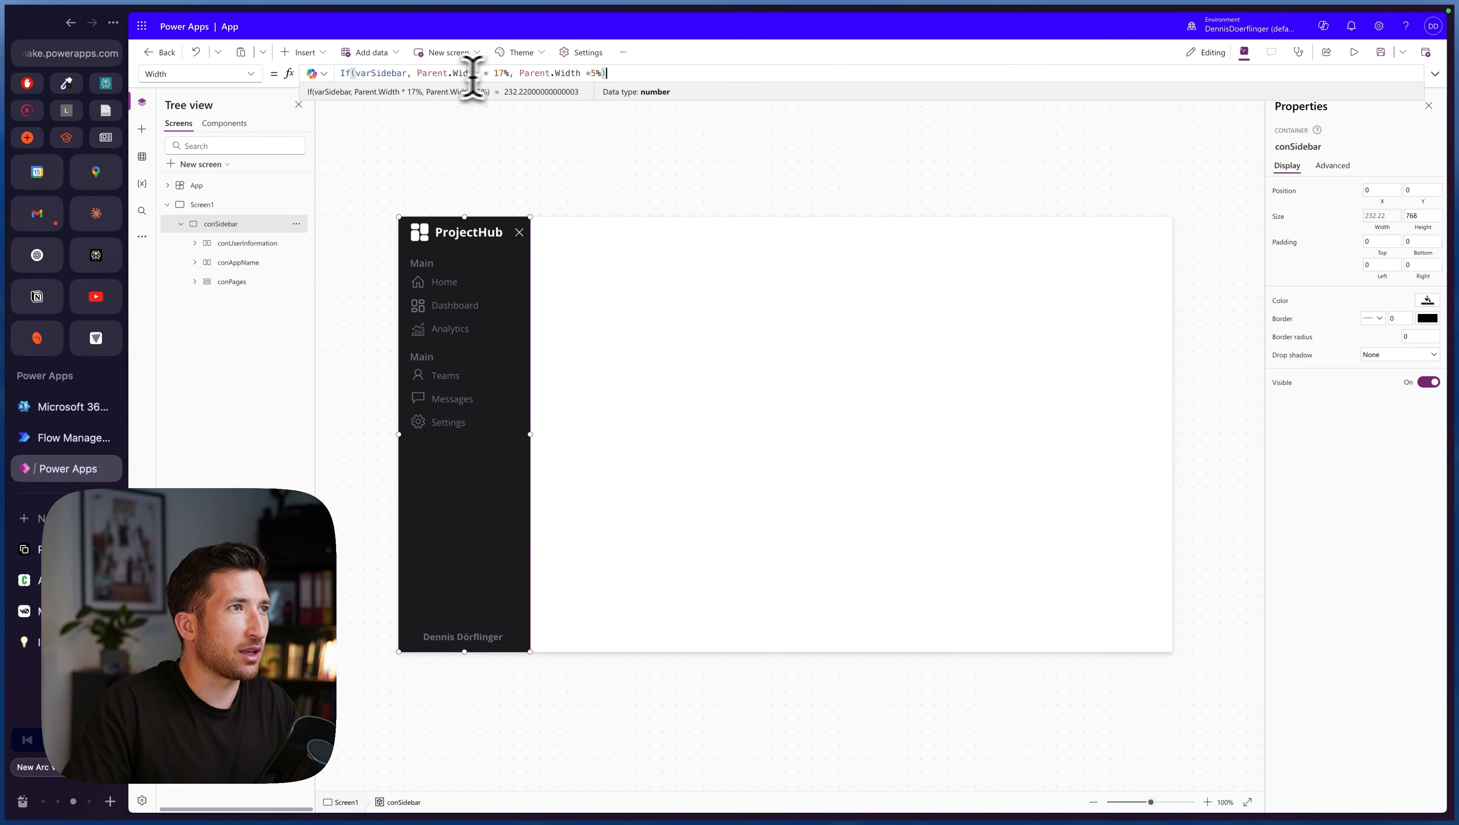
{"action": "double_click", "coordinate": [501, 74]}
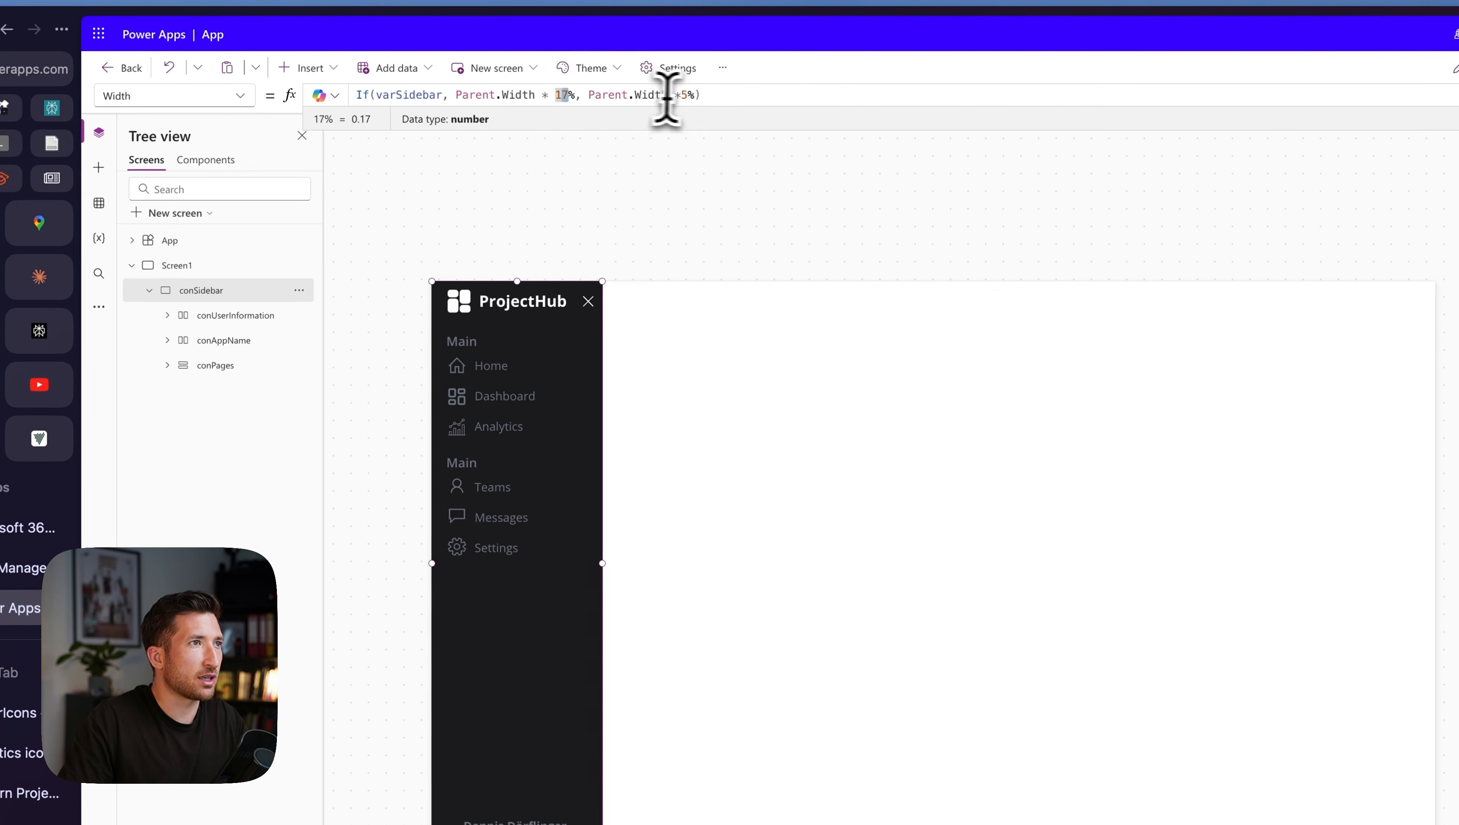
{"action": "double_click", "coordinate": [686, 94]}
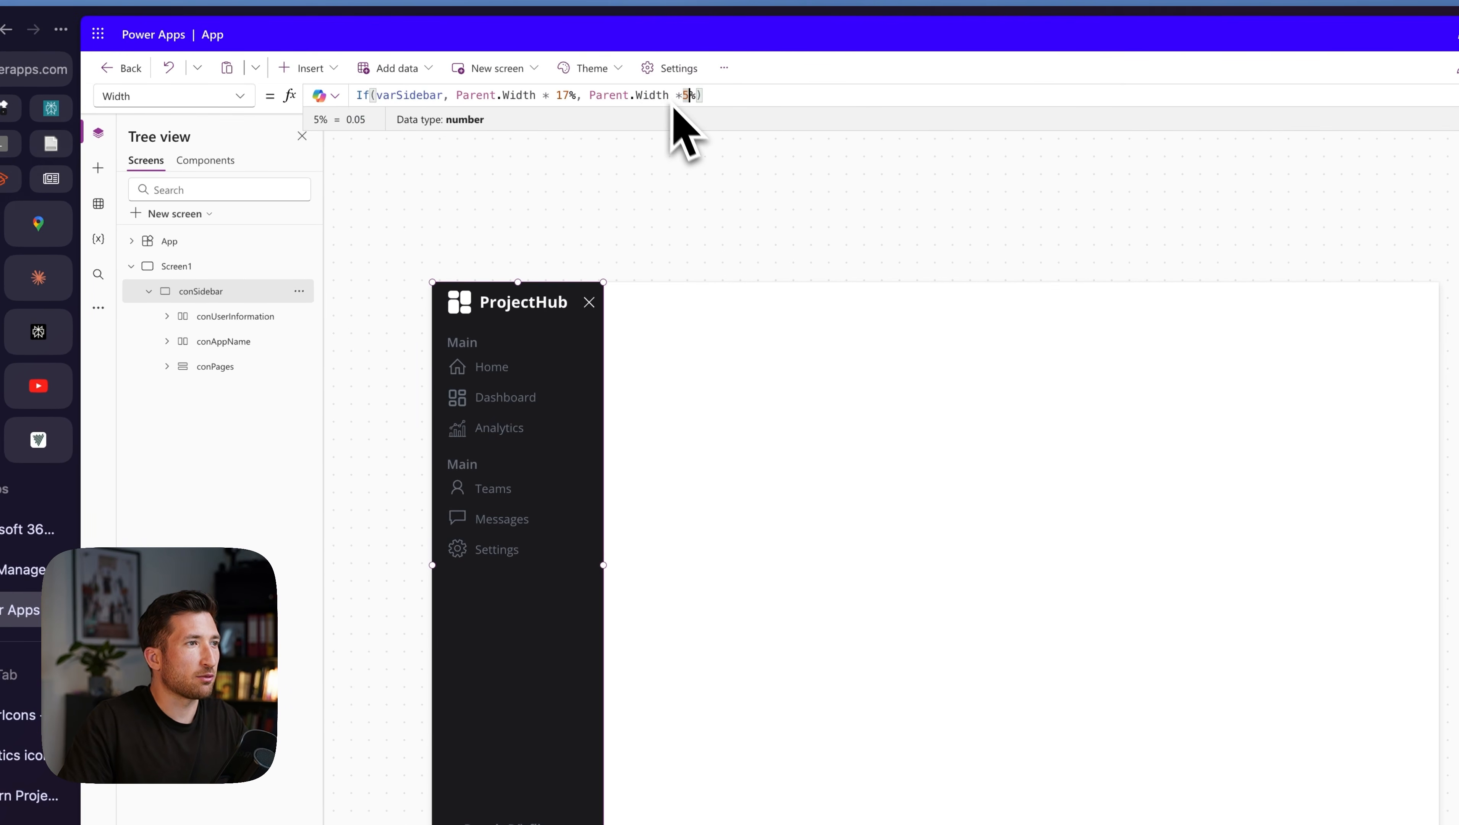
- Test the sidebar's width change by toggling it with the close icon beside the app name
{"action": "left_click", "coordinate": [588, 302], "text": "alt"}
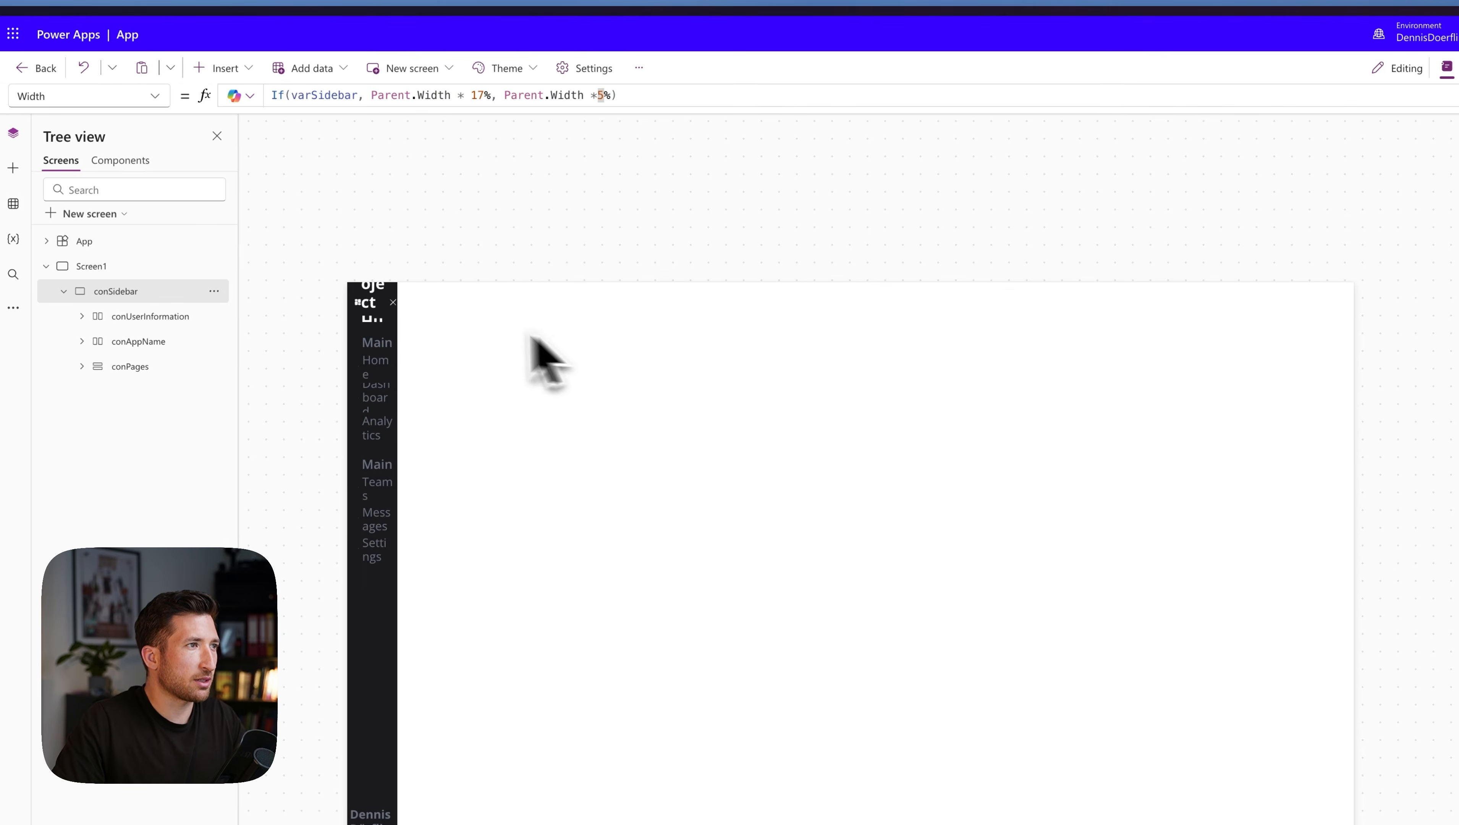
{"action": "left_click", "coordinate": [393, 302], "text": "alt"}
{"action": "left_click", "coordinate": [504, 302], "text": "alt"}
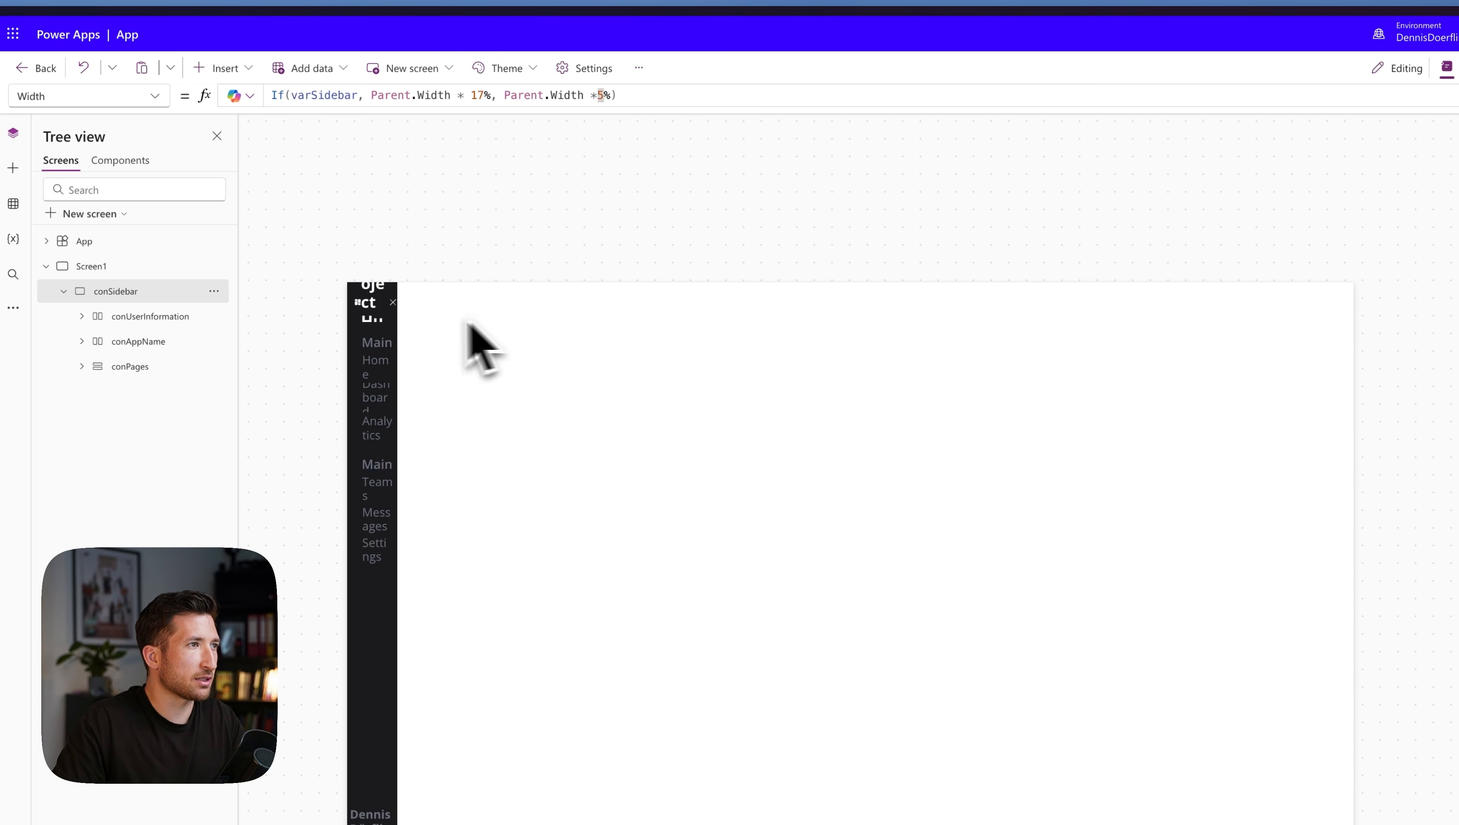
{"action": "left_click", "coordinate": [395, 303], "text": "alt"}
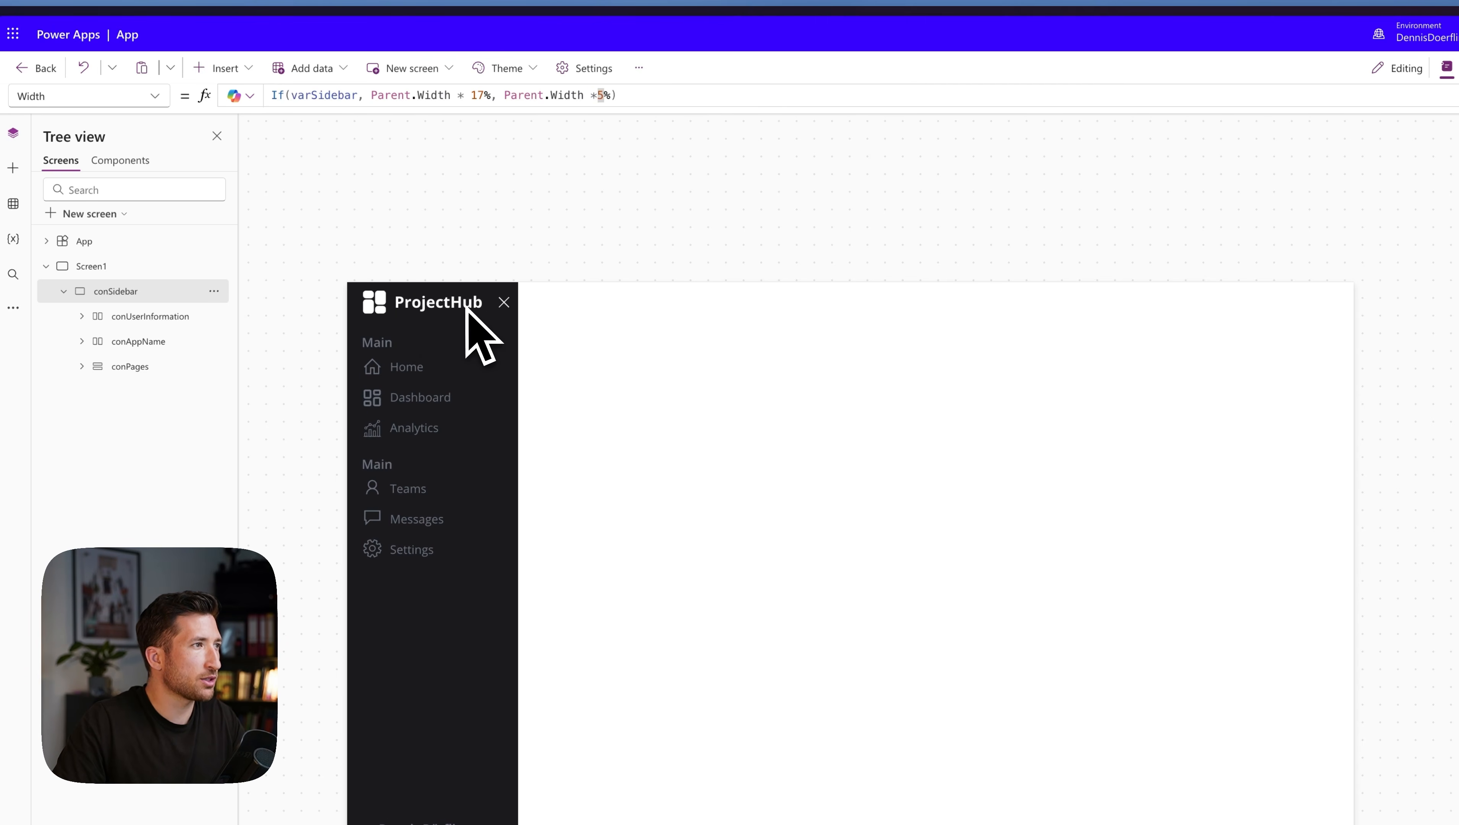
- Set the Visible property of the ProjectHub label lblAppName to varSidebar
{"action": "left_click", "coordinate": [454, 302]}
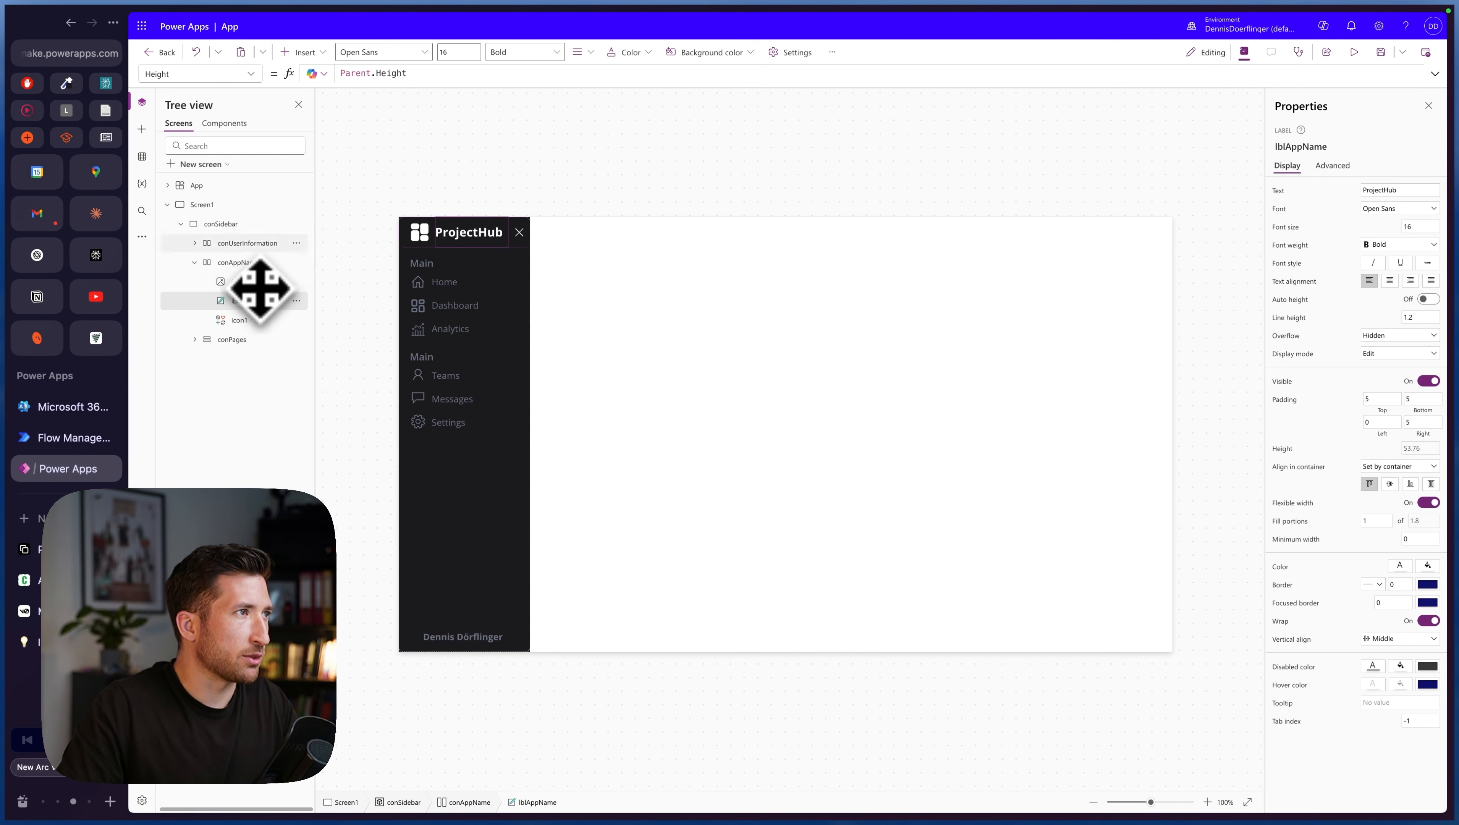
{"action": "left_click", "coordinate": [252, 75]}
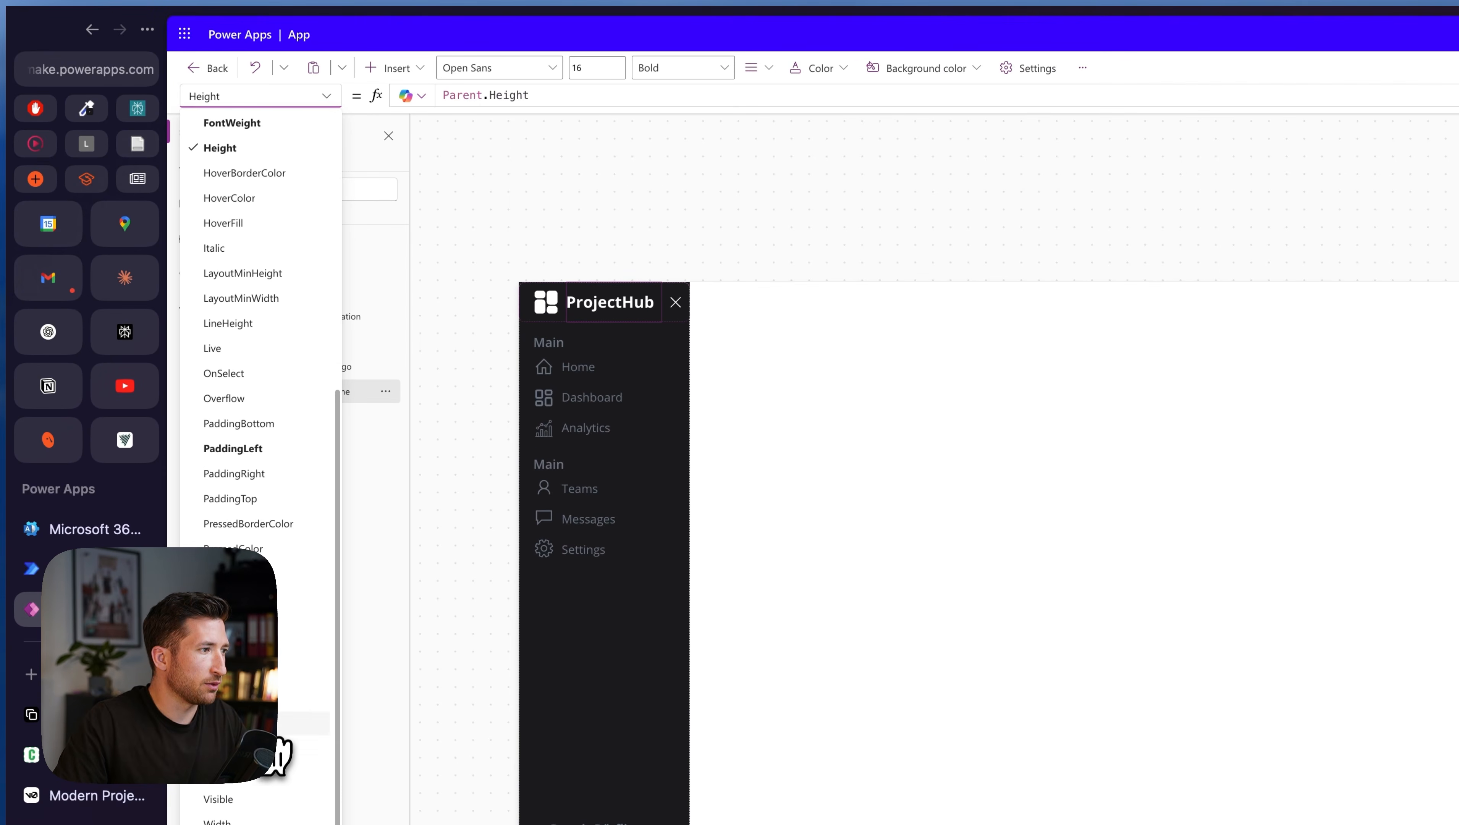
{"action": "left_click", "coordinate": [248, 800]}
{"action": "double_click", "coordinate": [462, 95]}
{"action": "type", "text": "varSud"}
{"action": "key", "text": "BackSpace"}
{"action": "key", "text": "BackSpace"}
{"action": "type", "text": "idebar"}
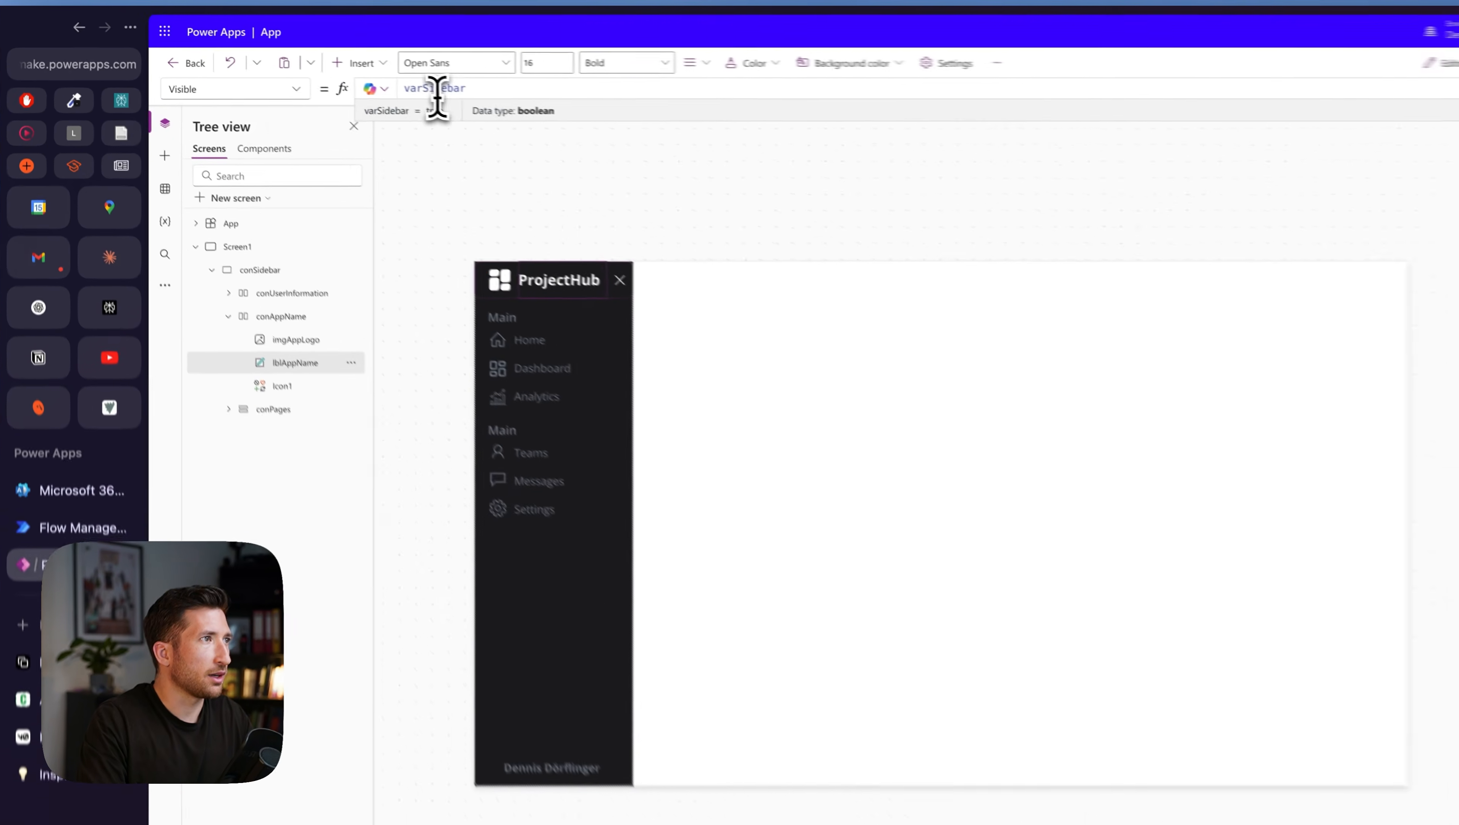
- Copy the varSidebar expression from the label and use it as imgAppLogo's Visible property
{"action": "double_click", "coordinate": [437, 90]}
{"action": "key", "text": "super+c"}
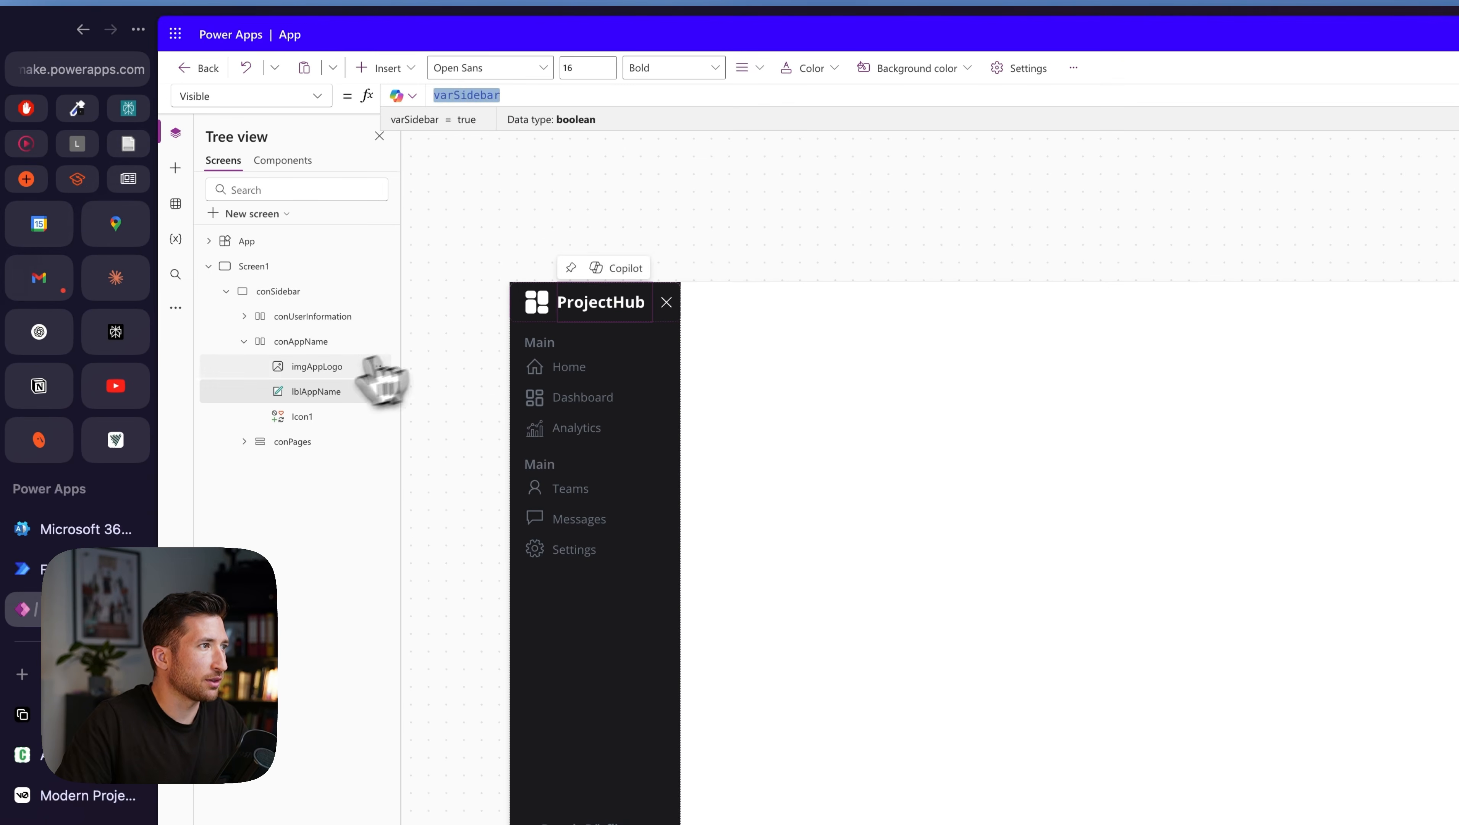
{"action": "left_click", "coordinate": [370, 364]}
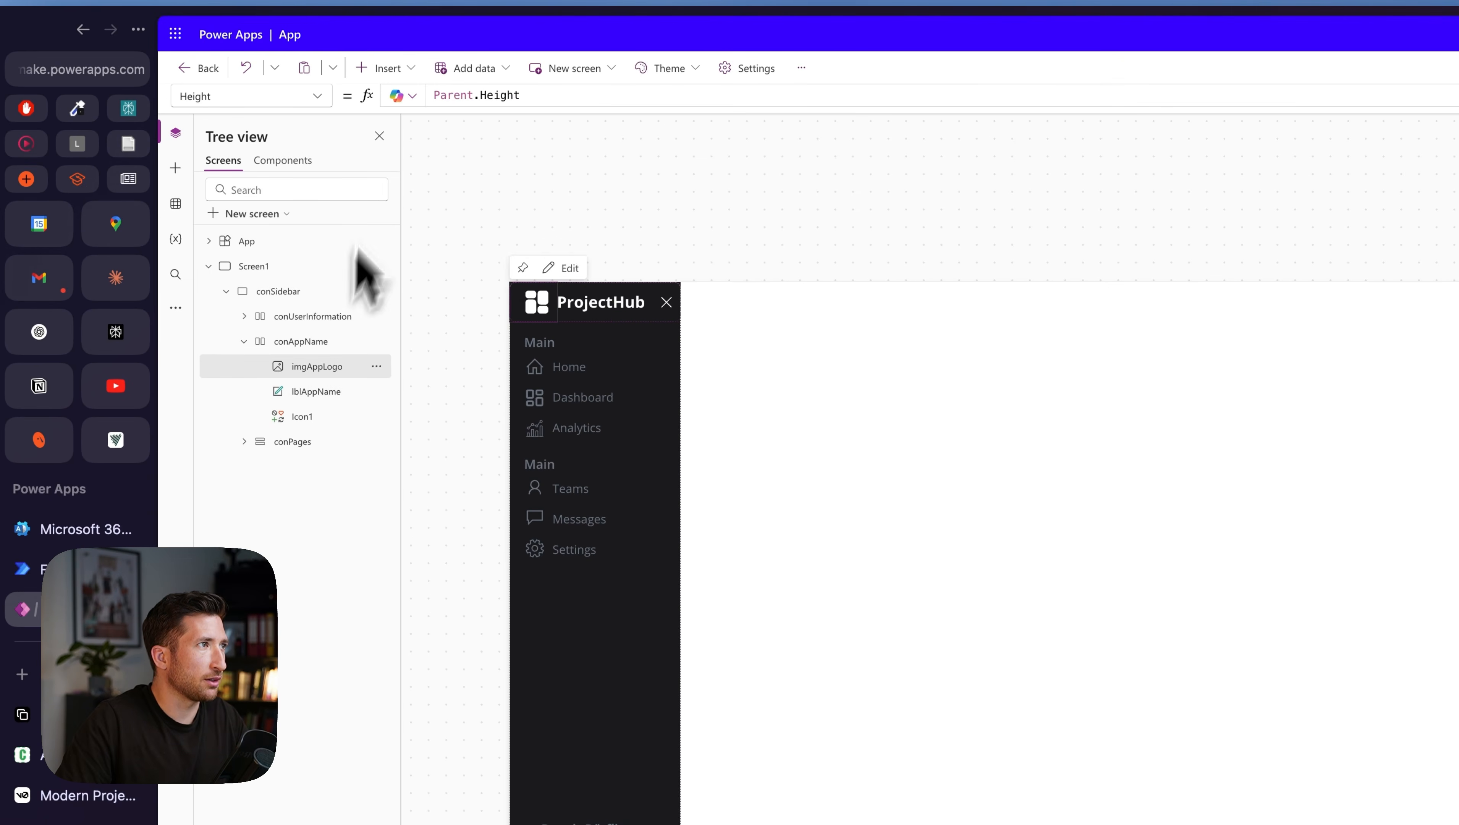
{"action": "left_click", "coordinate": [317, 96]}
{"action": "scroll", "coordinate": [289, 520], "scroll_direction": "down", "scroll_amount": 5}
{"action": "left_click", "coordinate": [235, 815]}
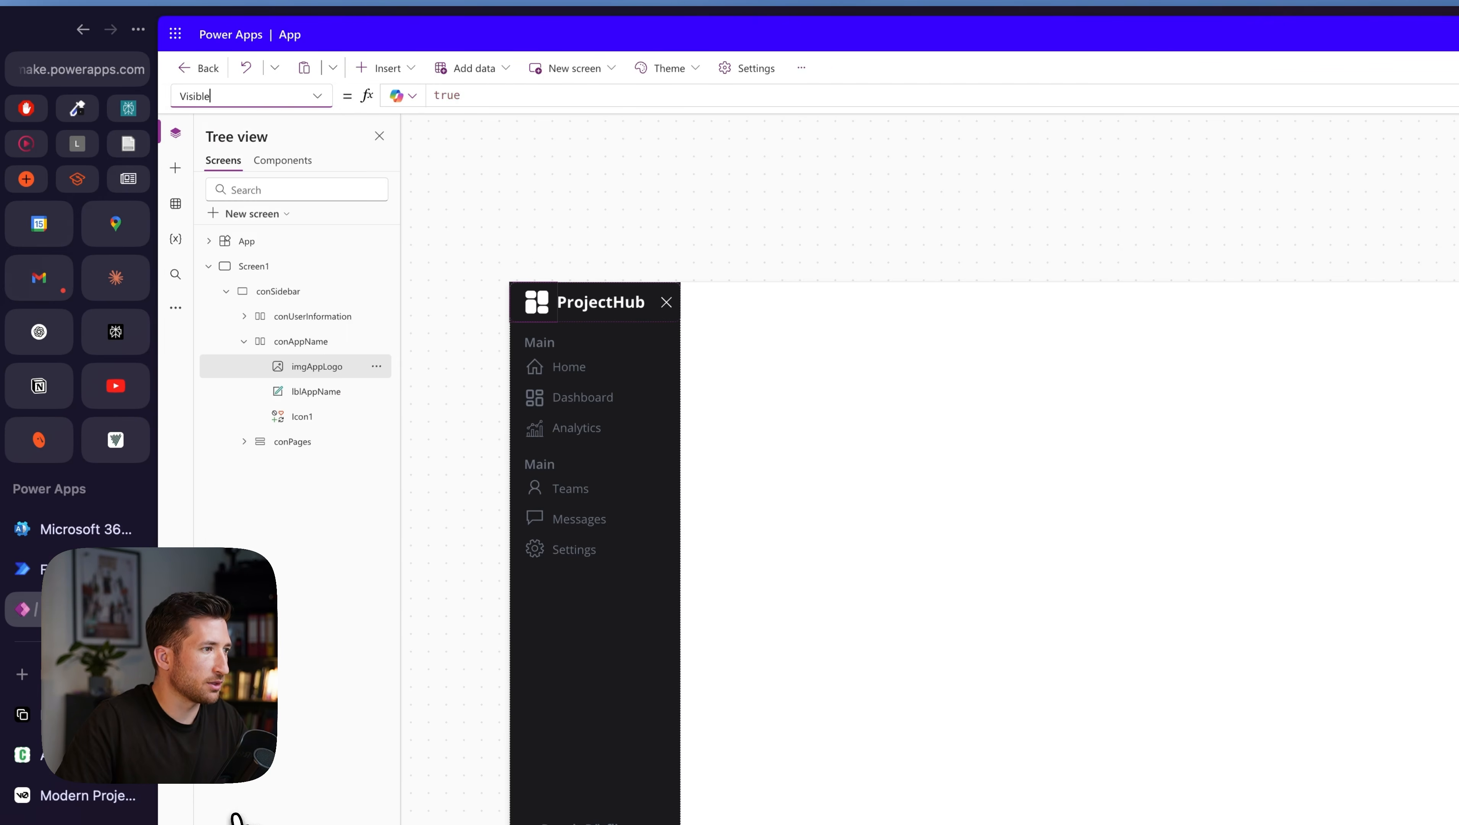
{"action": "double_click", "coordinate": [440, 95]}
{"action": "key", "text": "super+v"}
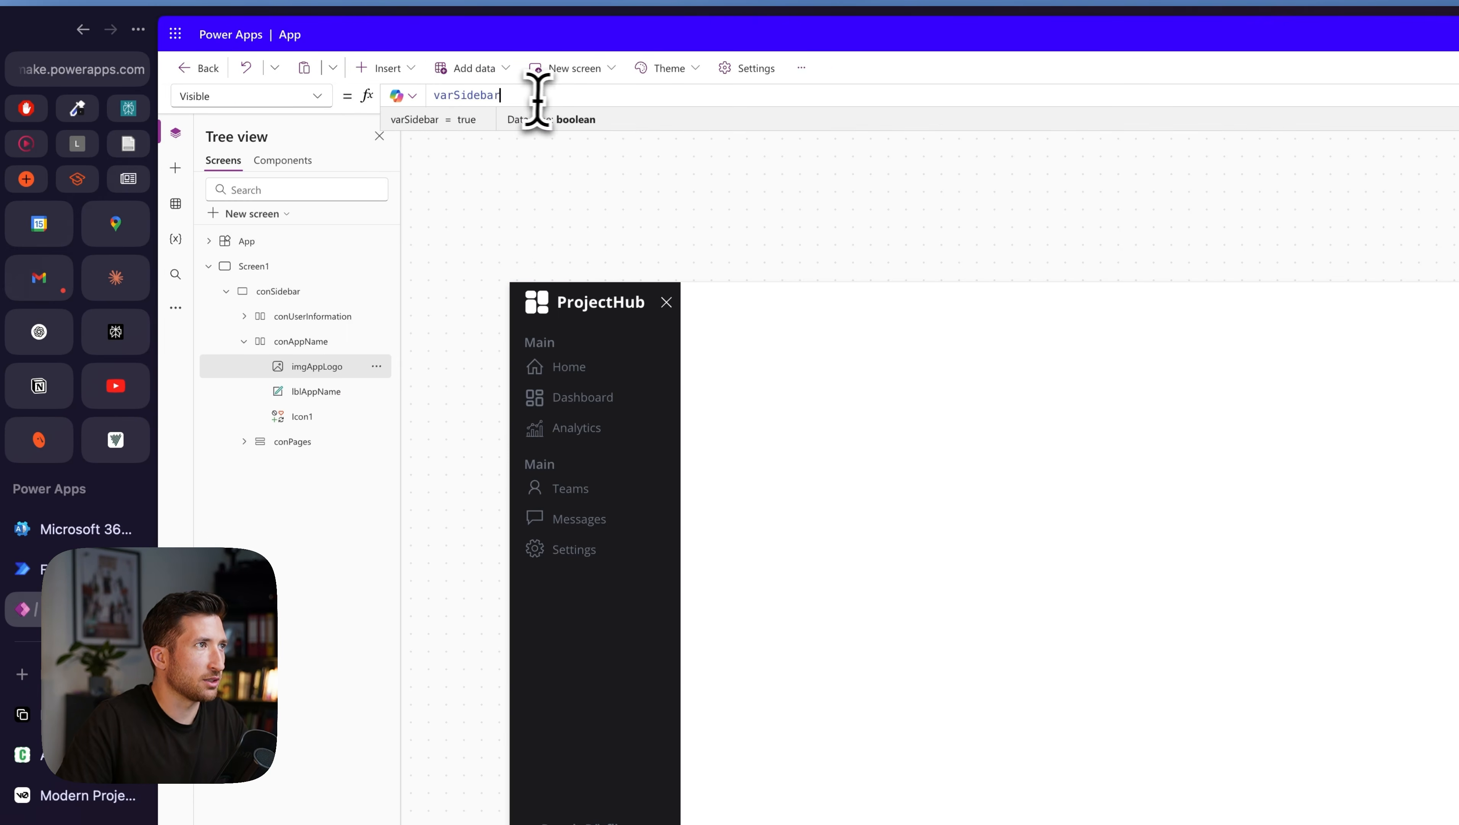
- Toggle the sidebar repeatedly to check the logo and app name's visibility, ending with it collapsed
{"action": "left_click", "coordinate": [665, 302], "text": "alt"}
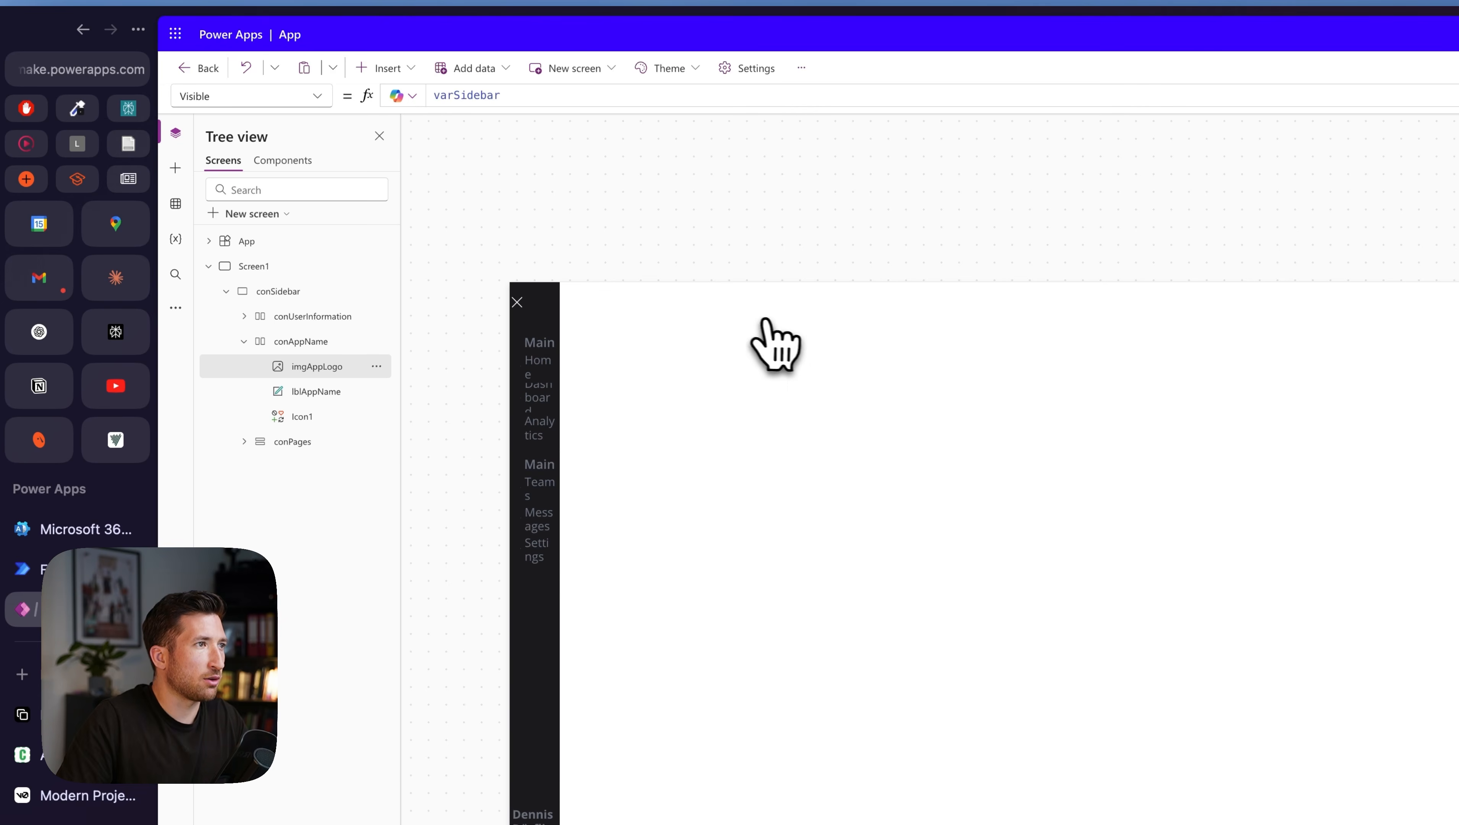
{"action": "left_click", "coordinate": [558, 313], "text": "alt"}
{"action": "left_click", "coordinate": [668, 307], "text": "alt"}
{"action": "left_click", "coordinate": [549, 317], "text": "alt"}
{"action": "left_click", "coordinate": [666, 303], "text": "alt"}
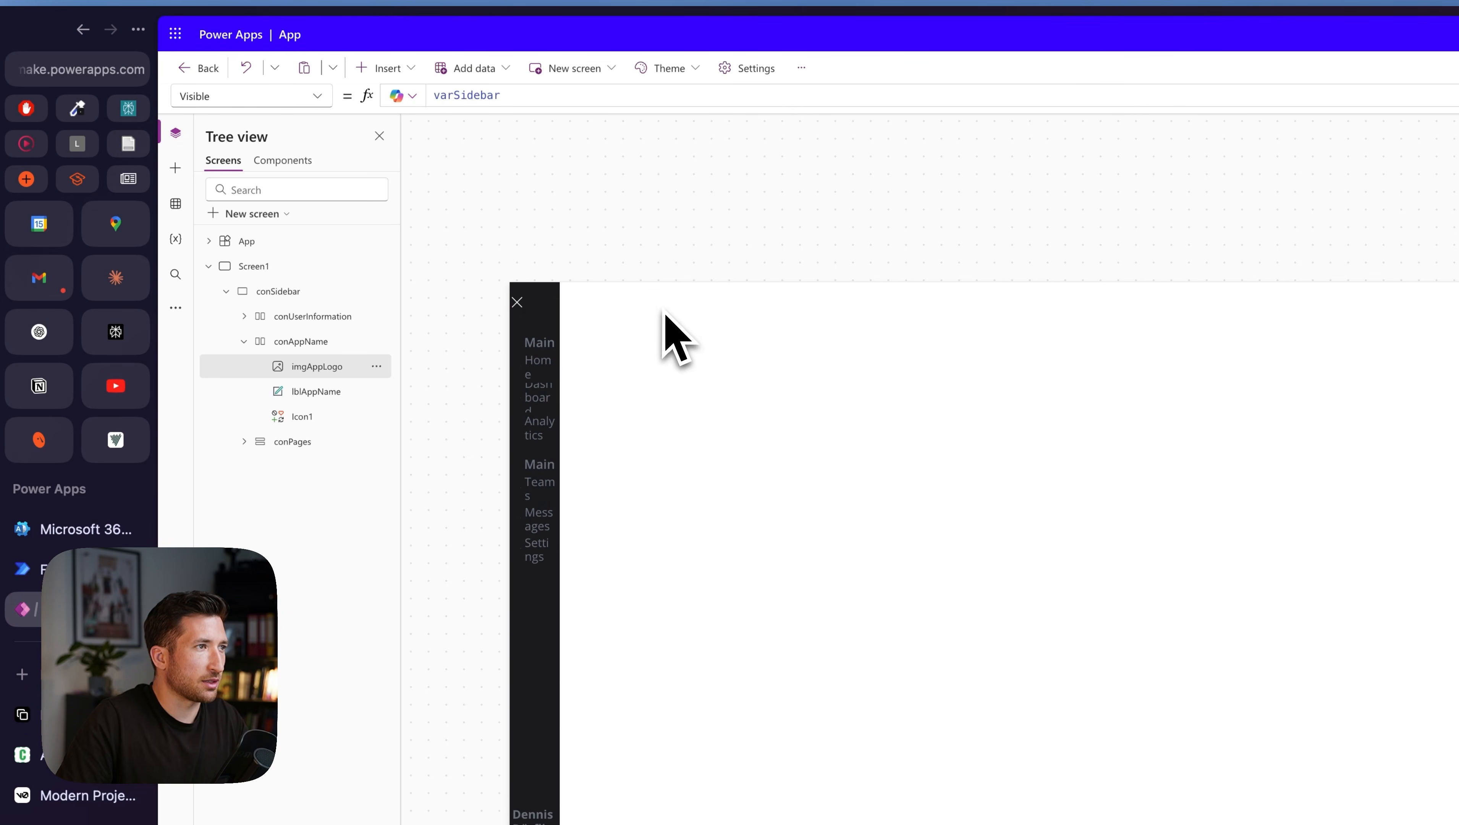
{"action": "left_click", "coordinate": [528, 309], "text": "alt"}
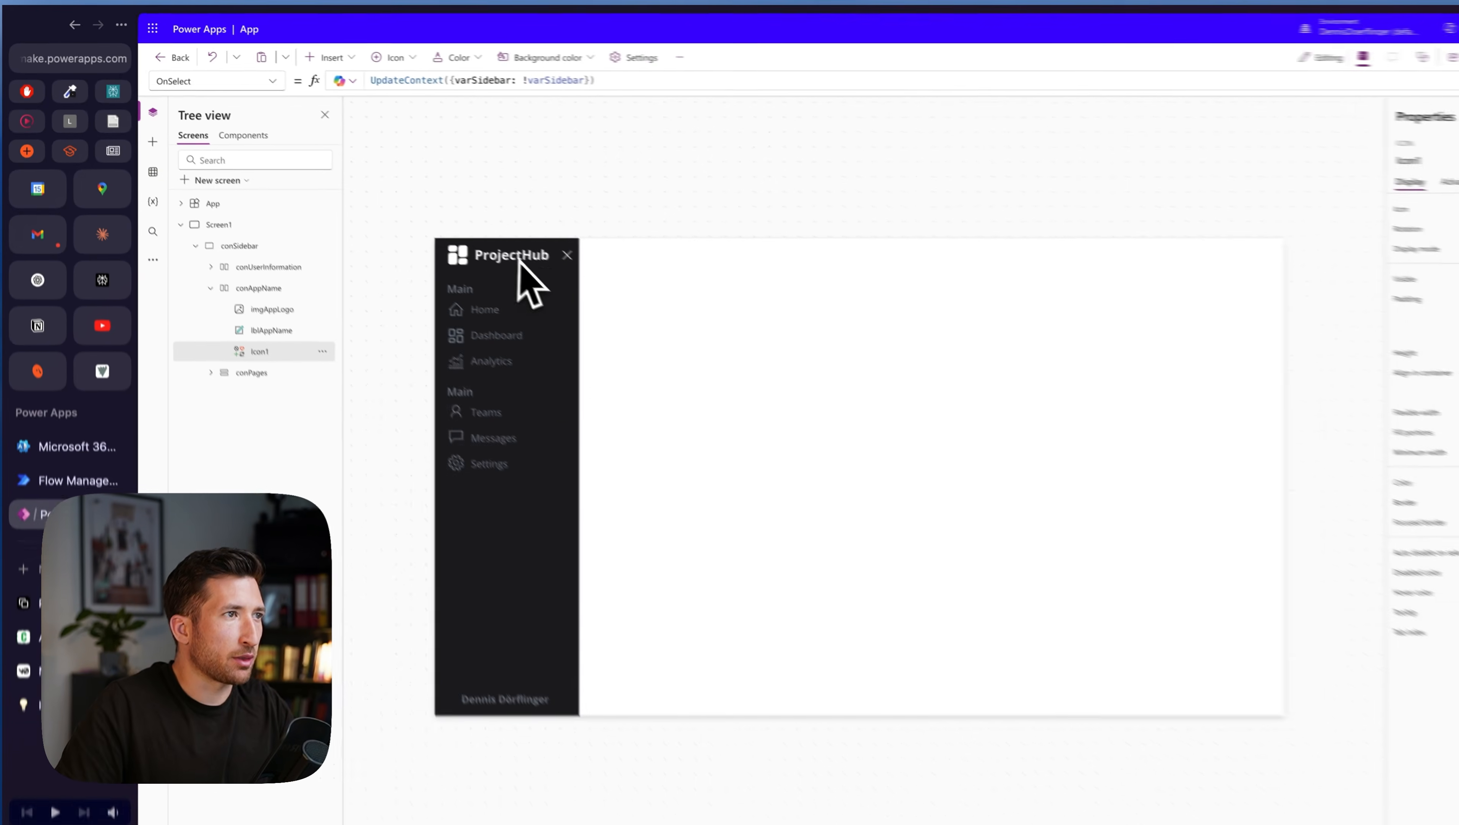
{"action": "left_click", "coordinate": [563, 257], "text": "alt"}
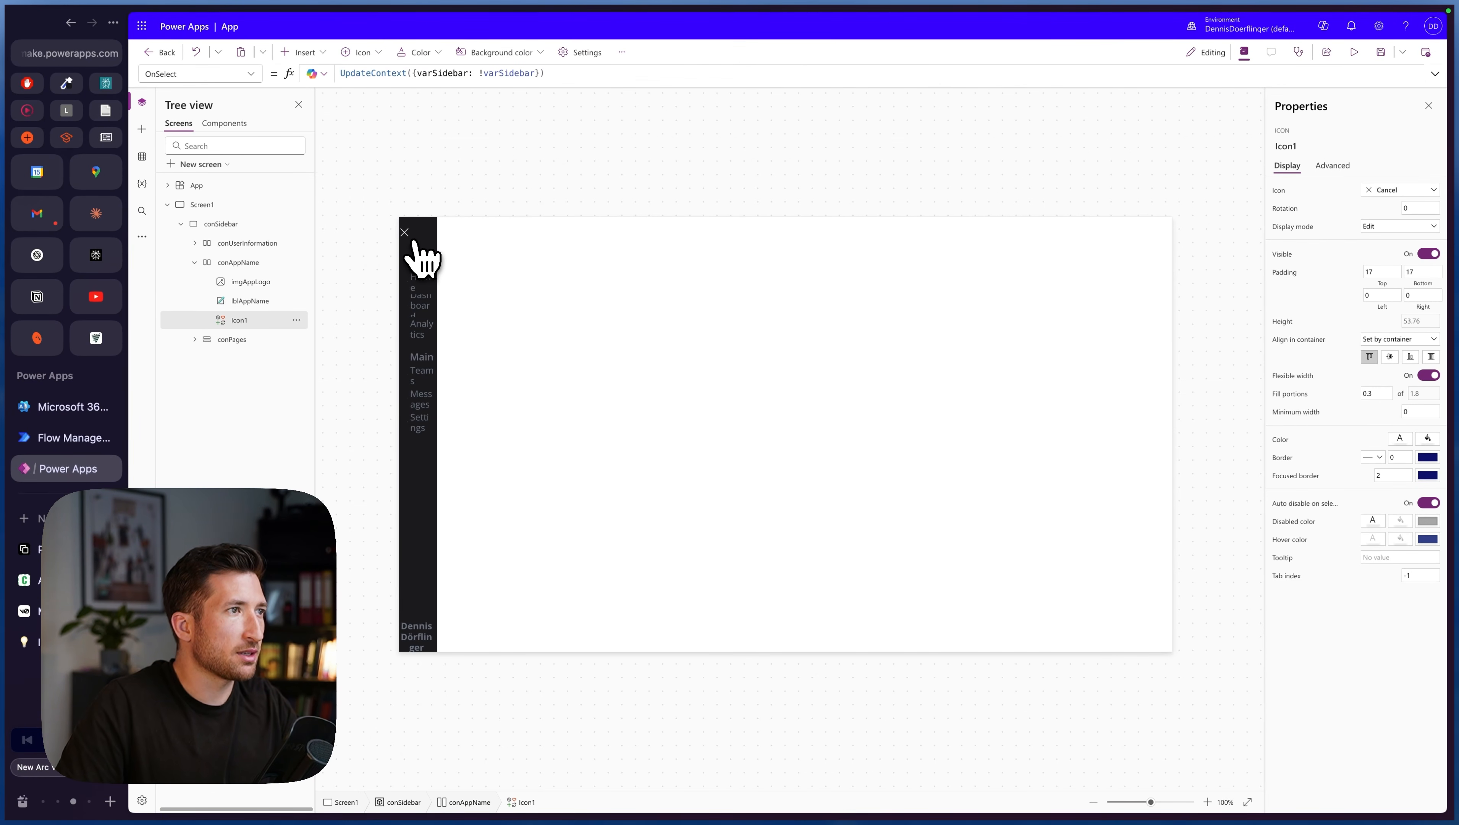
- Set Icon1's Icon formula to If(varSidebar, Icon.Cancel, Icon.Hamburger)
{"action": "left_click", "coordinate": [1280, 192]}
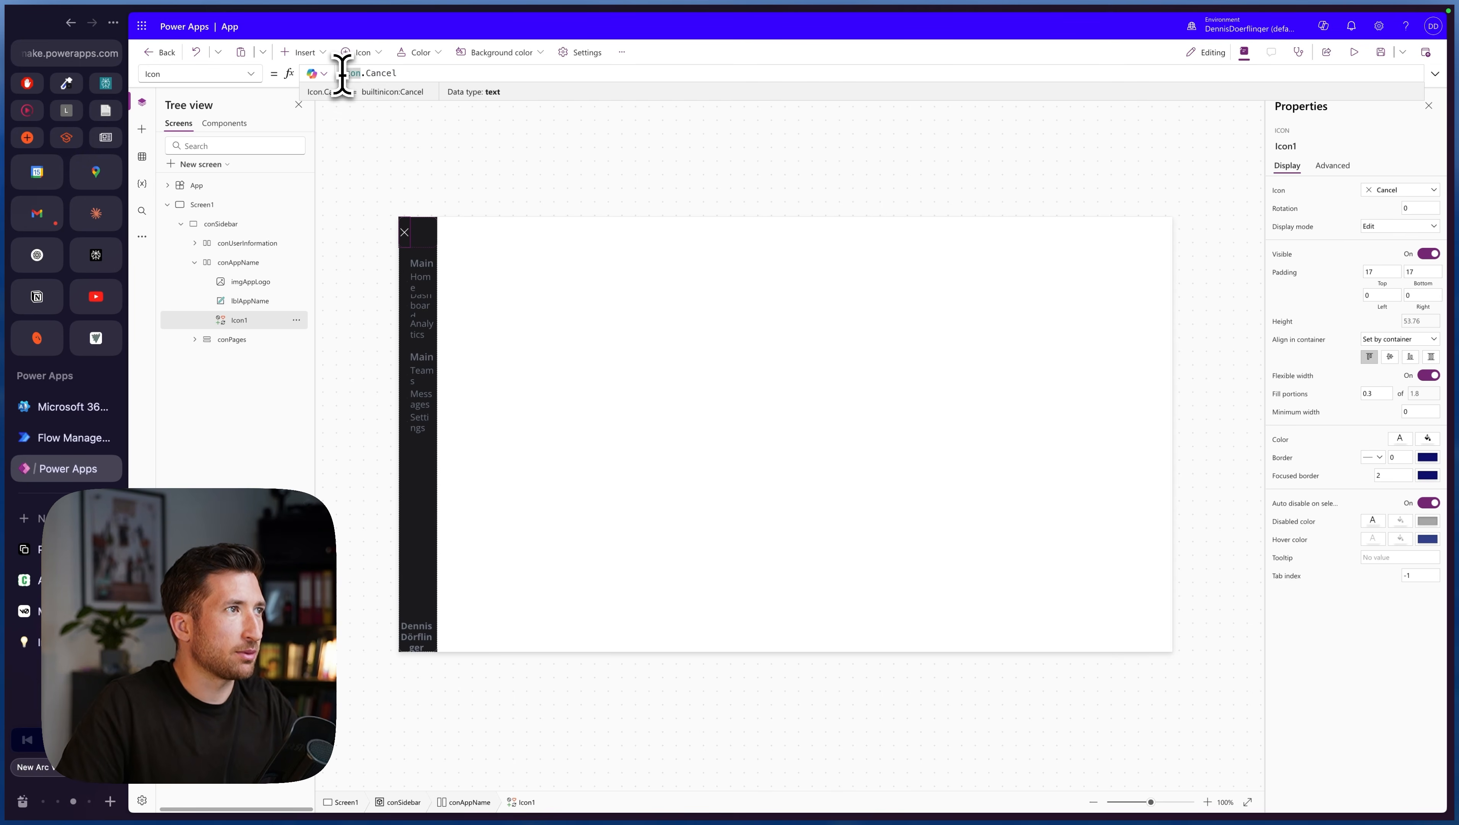
{"action": "key", "text": "ctrl+a"}
{"action": "type", "text": "If(var"}
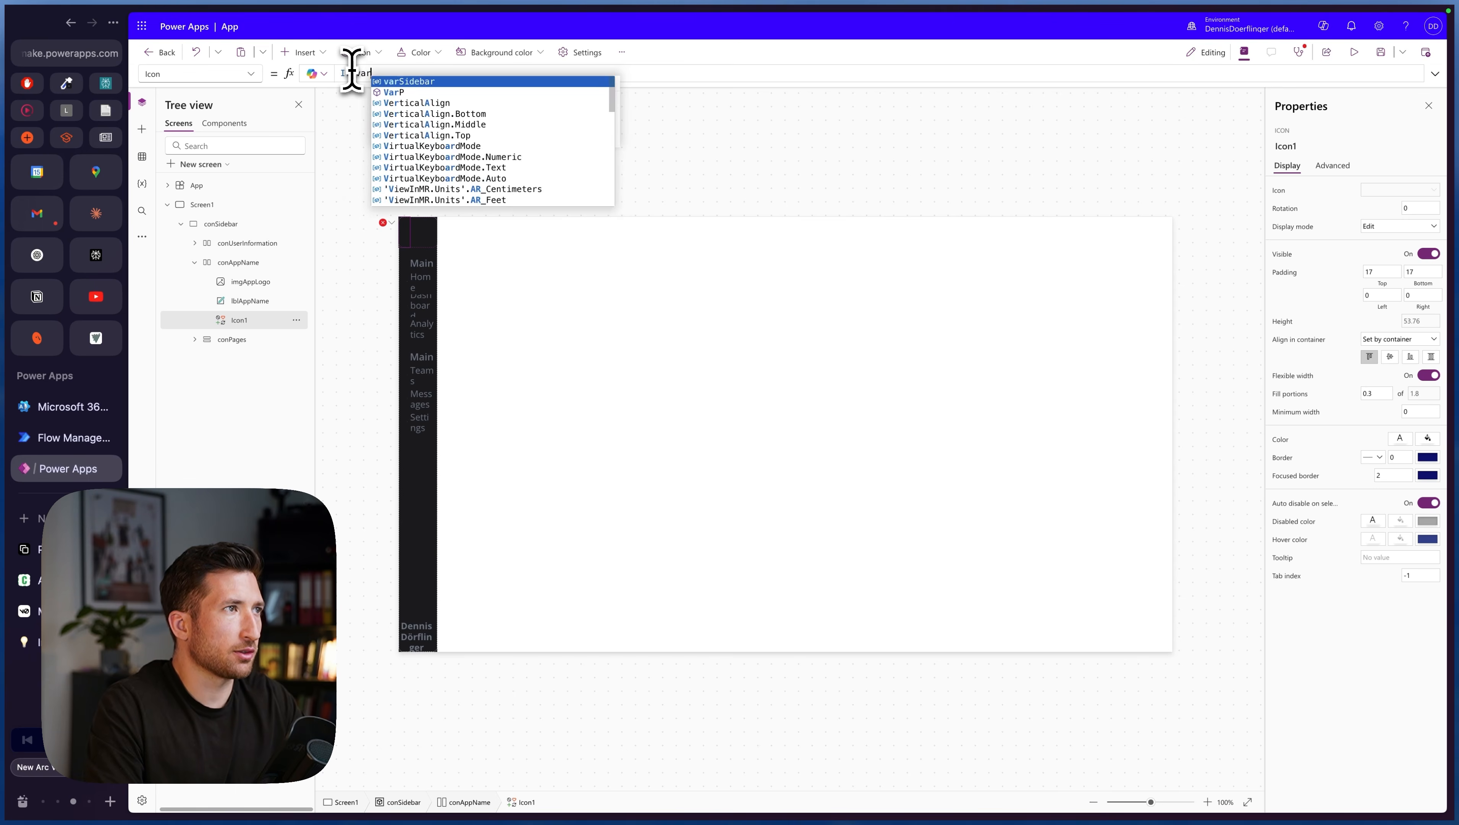
{"action": "type", "text": "Sidebar, "}
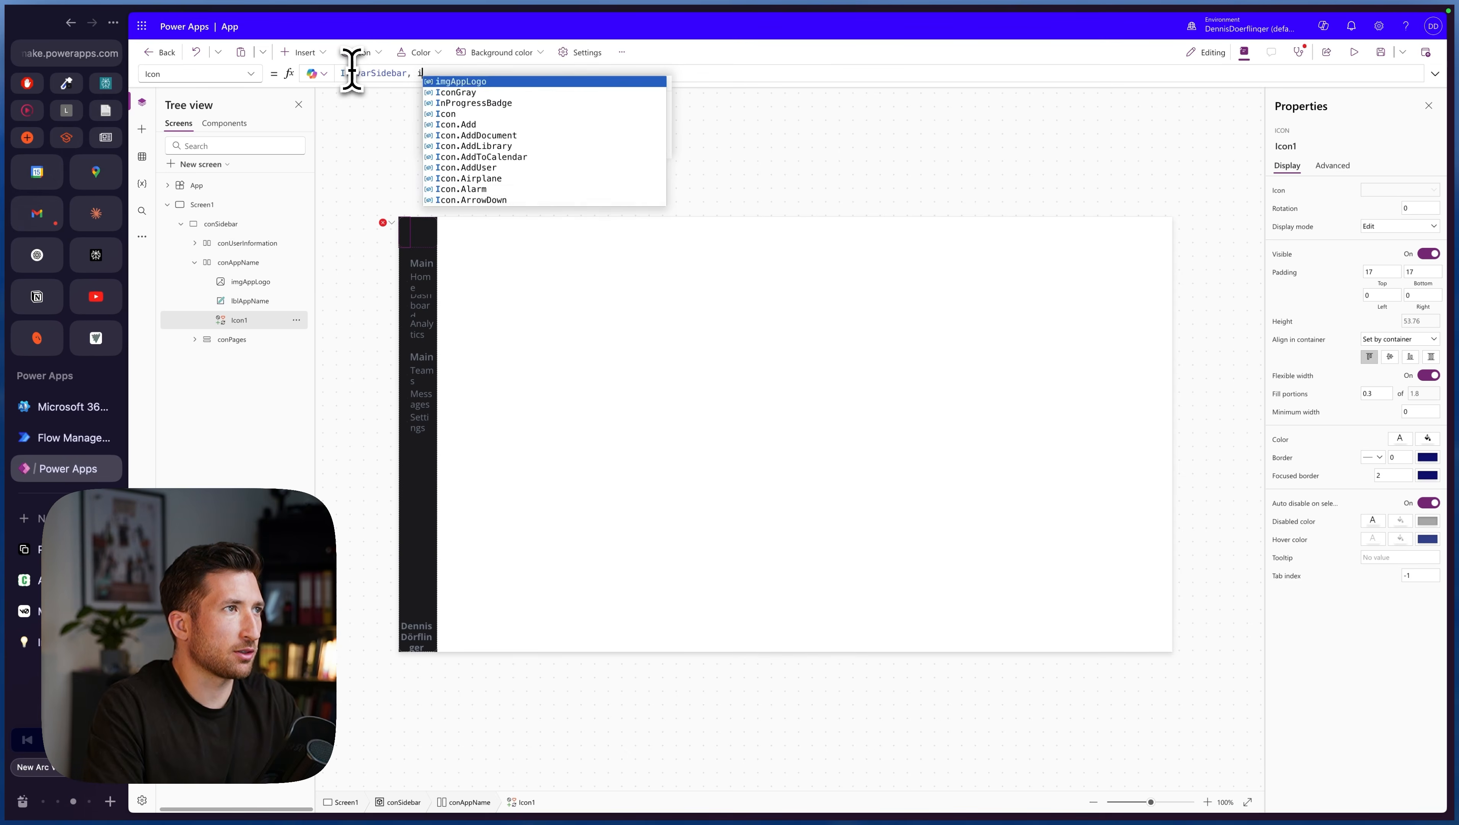
{"action": "type", "text": "Icon.Cancel, "}
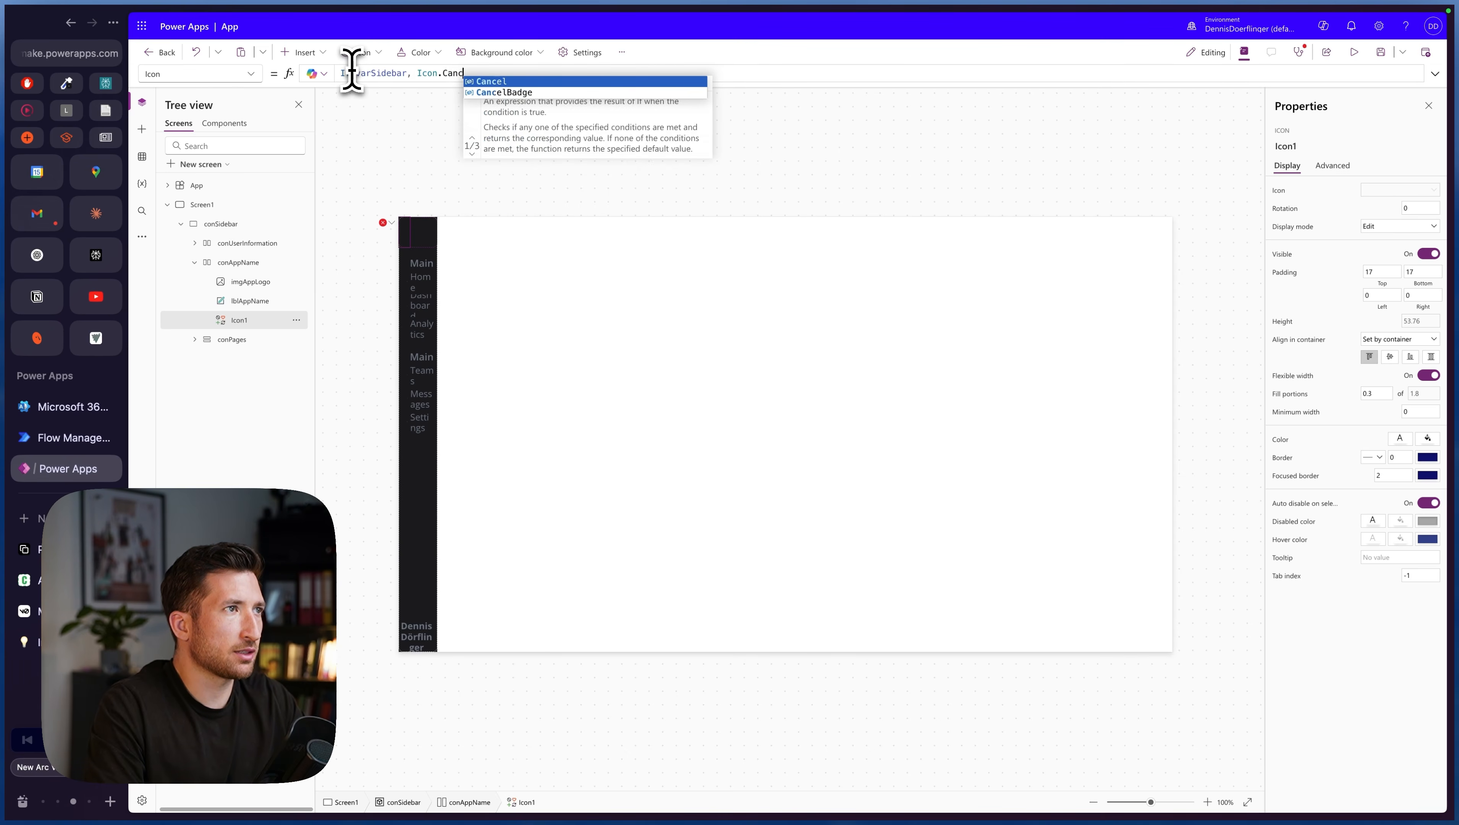
{"action": "type", "text": "Icon.Ham"}
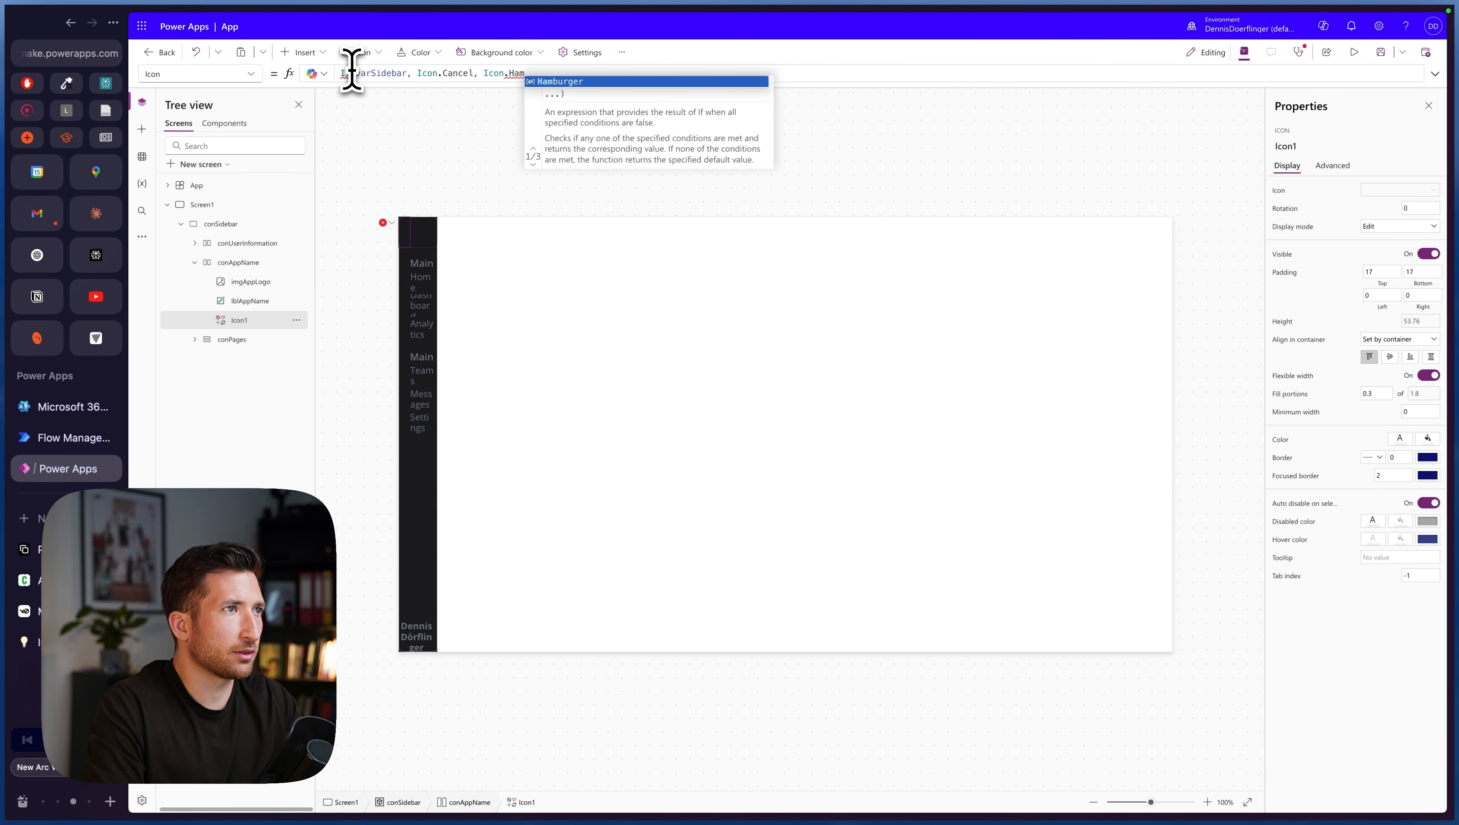
{"action": "key", "text": "Tab"}
{"action": "type", "text": ")"}
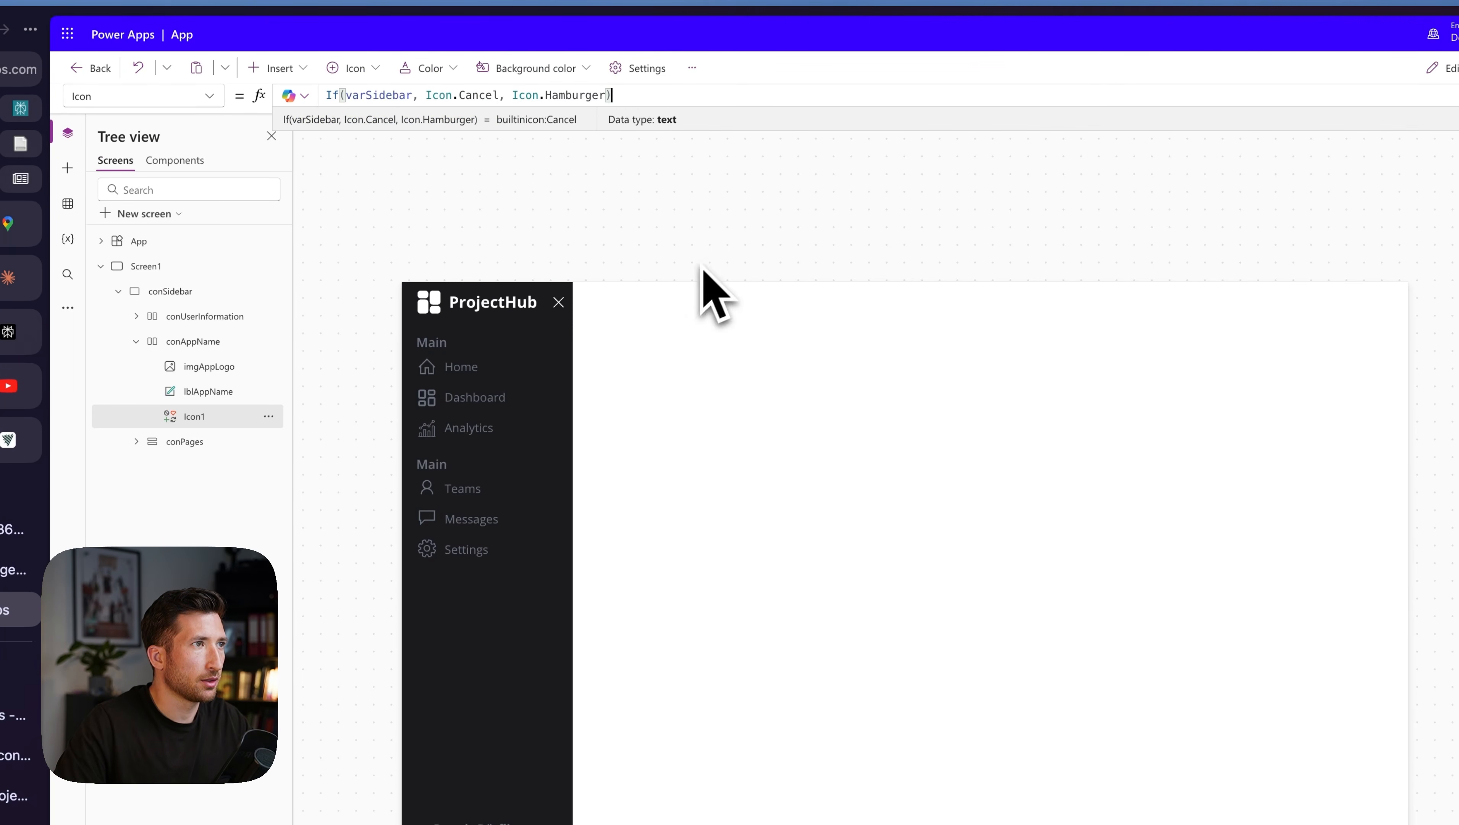
- Test the switch between the cancel and hamburger icons by collapsing and expanding the sidebar several times
{"action": "left_click", "coordinate": [558, 302]}
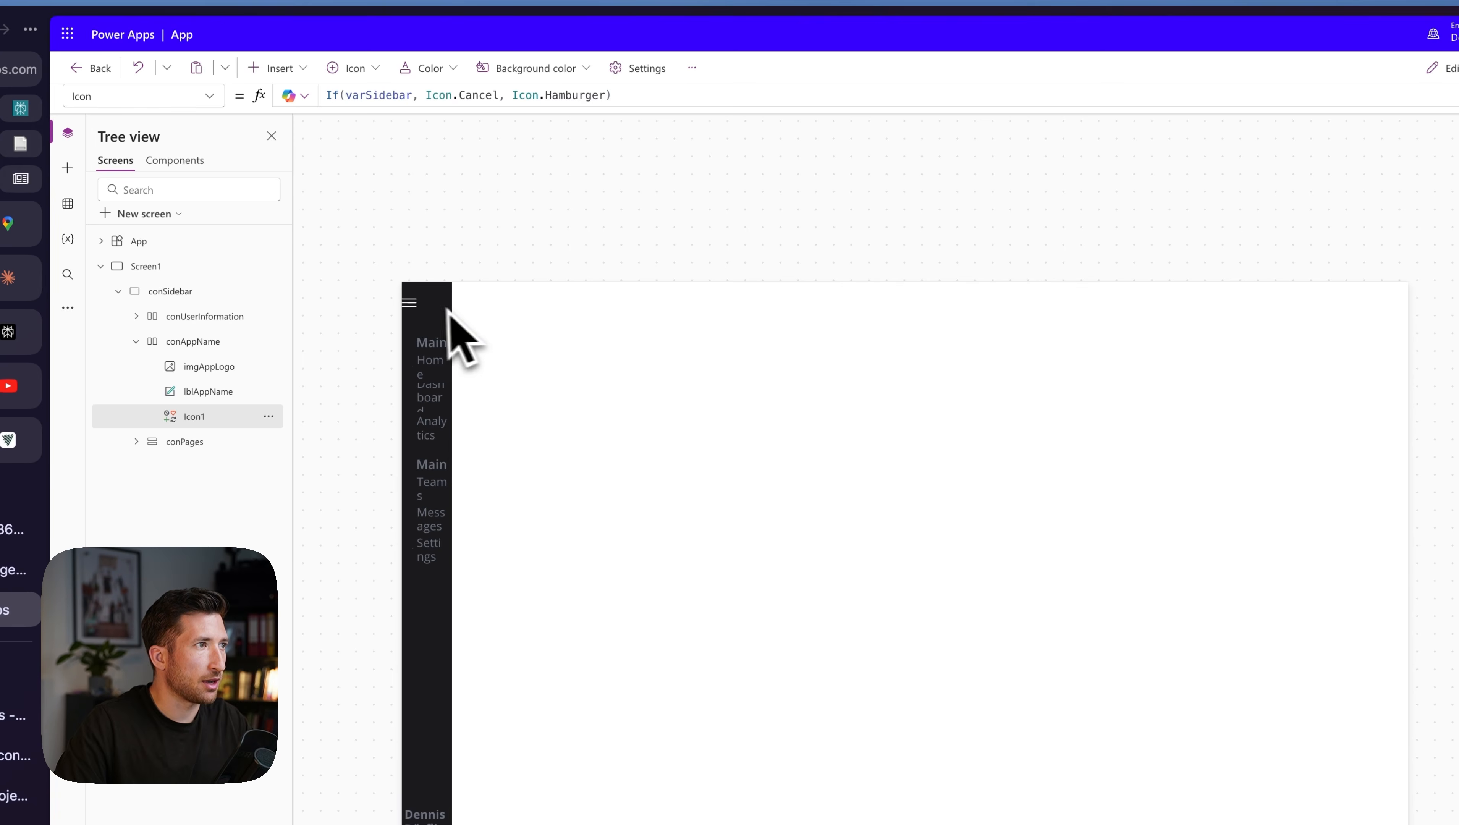
{"action": "left_click", "coordinate": [411, 303]}
{"action": "left_click", "coordinate": [558, 302]}
{"action": "left_click", "coordinate": [410, 303]}
{"action": "left_click", "coordinate": [558, 302]}
{"action": "left_click", "coordinate": [410, 303]}
{"action": "left_click", "coordinate": [558, 302]}
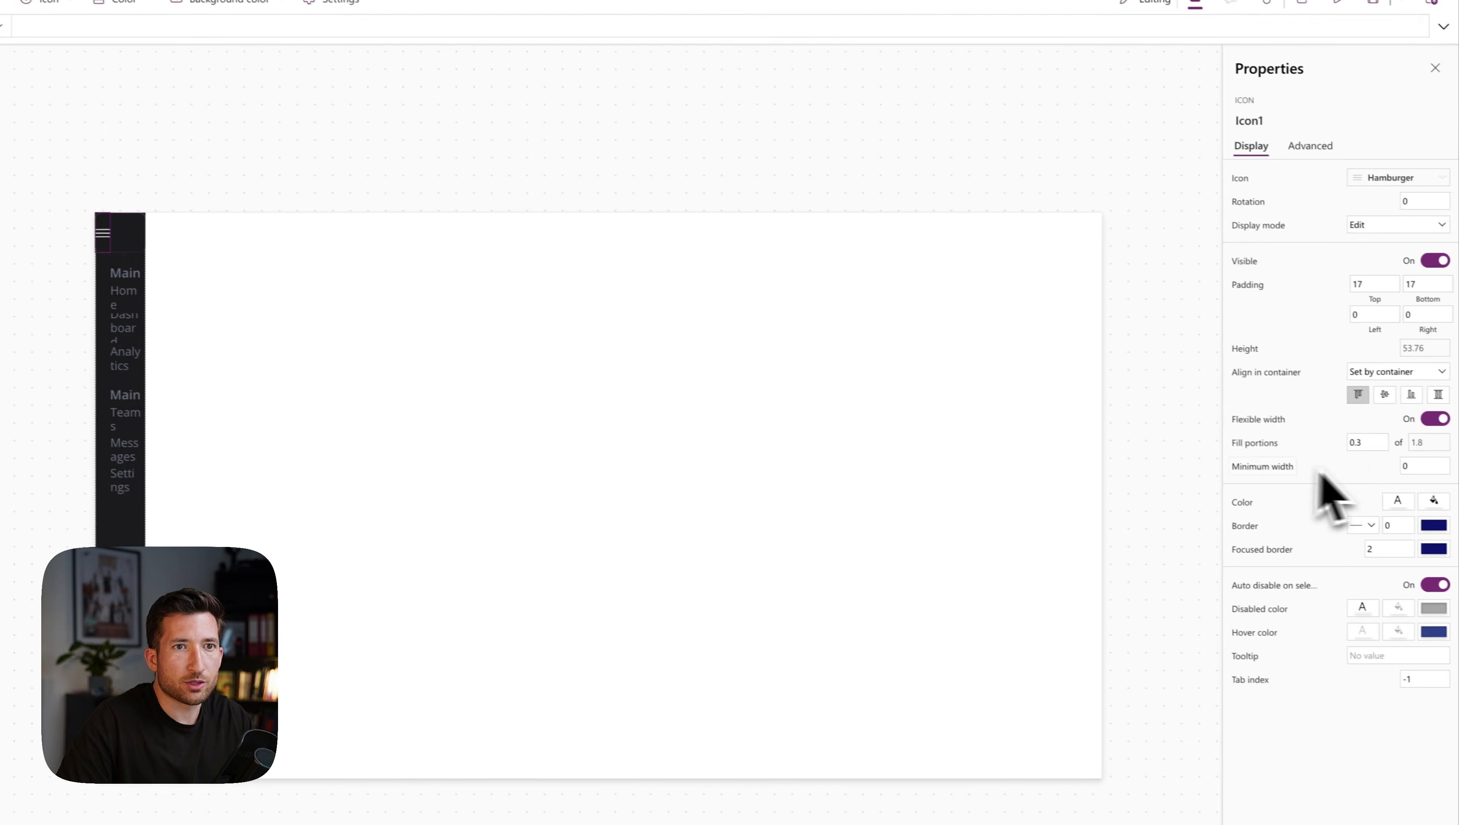
- Set Icon1's FillPortions formula to If(varSidebar, 0.3, 1)
{"action": "left_click", "coordinate": [1248, 449]}
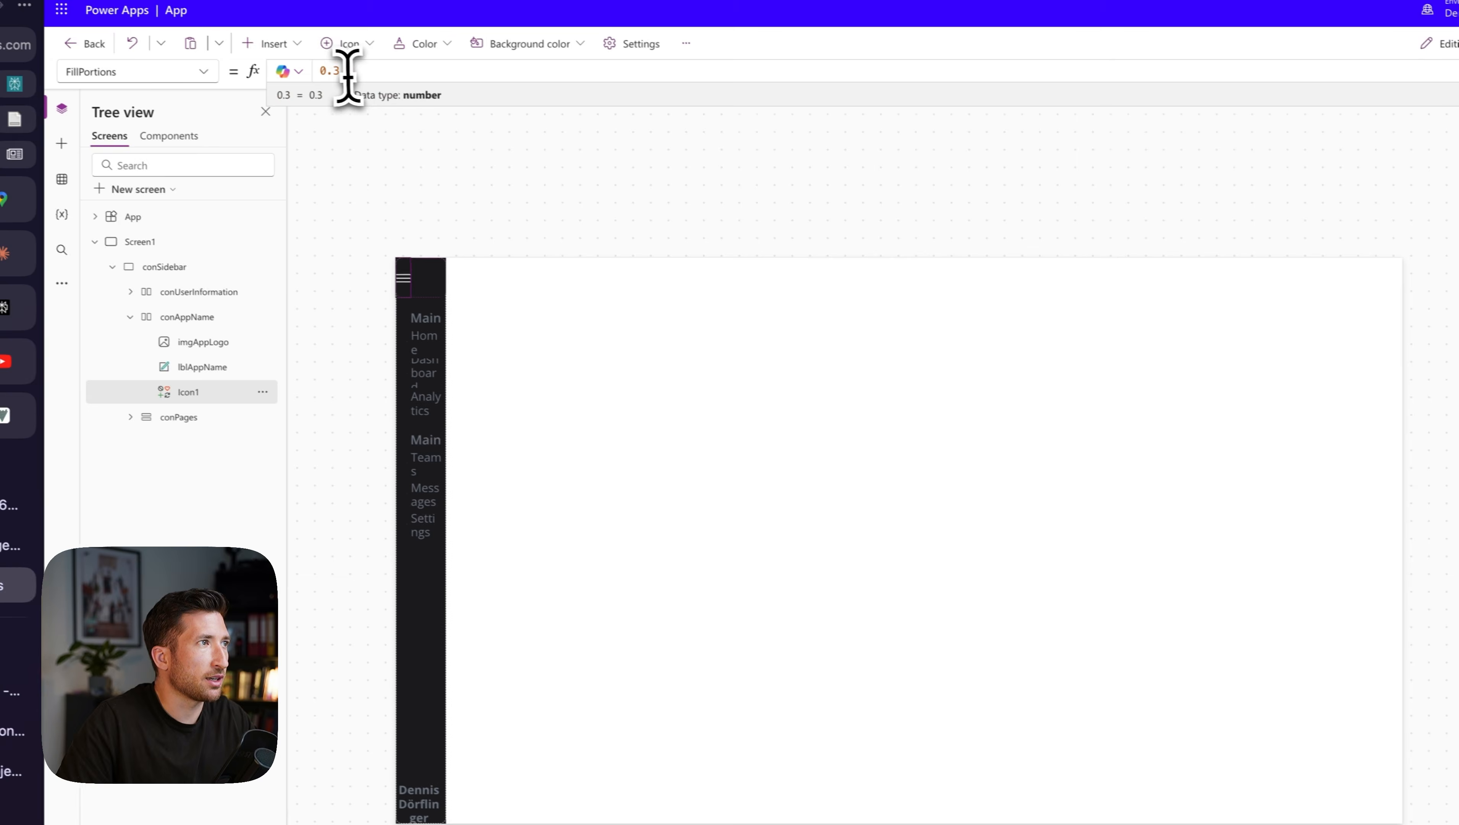
{"action": "left_click", "coordinate": [322, 72]}
{"action": "type", "text": "If(v"}
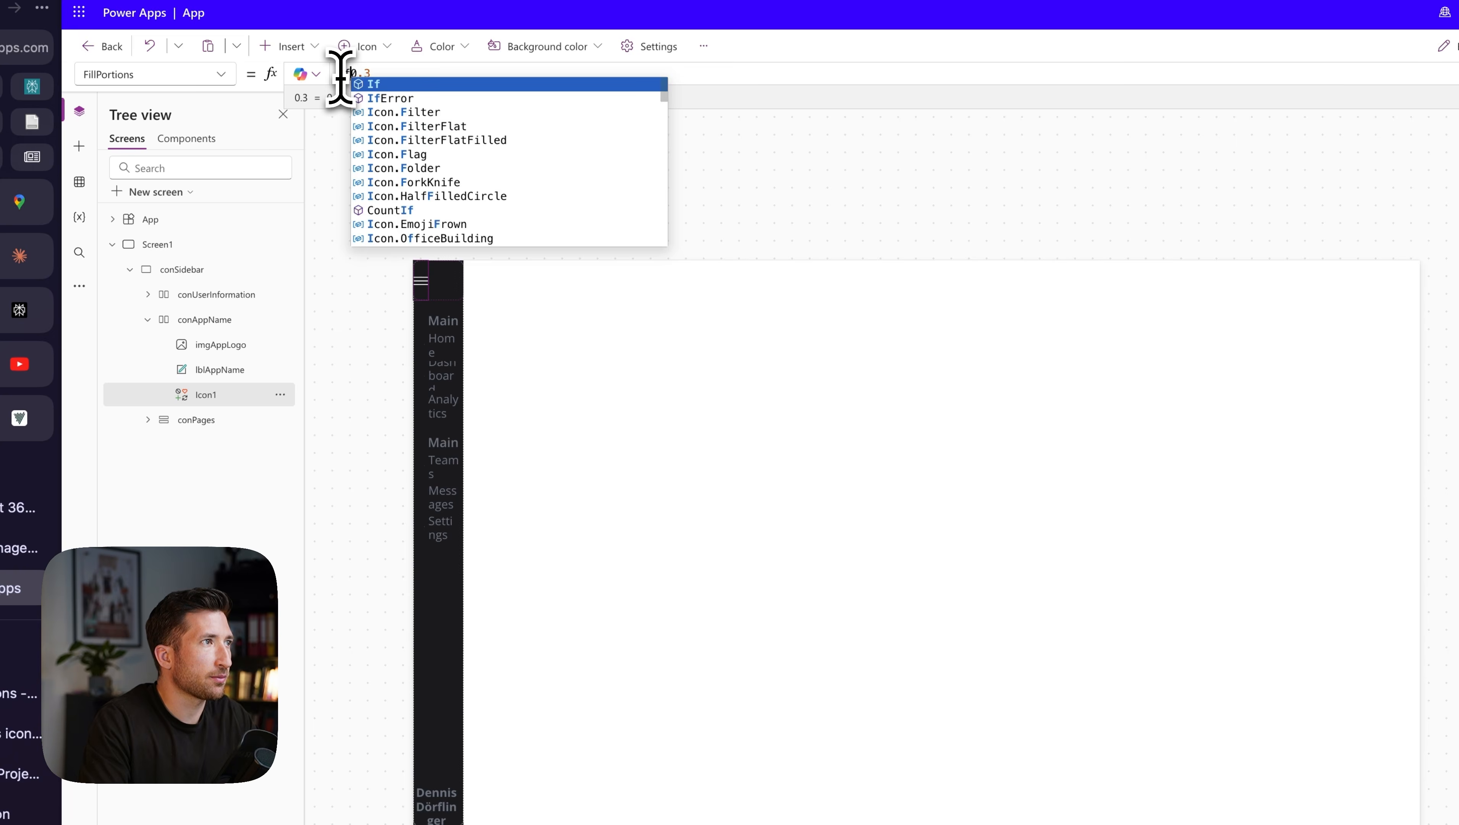
{"action": "type", "text": "arSidebar,"}
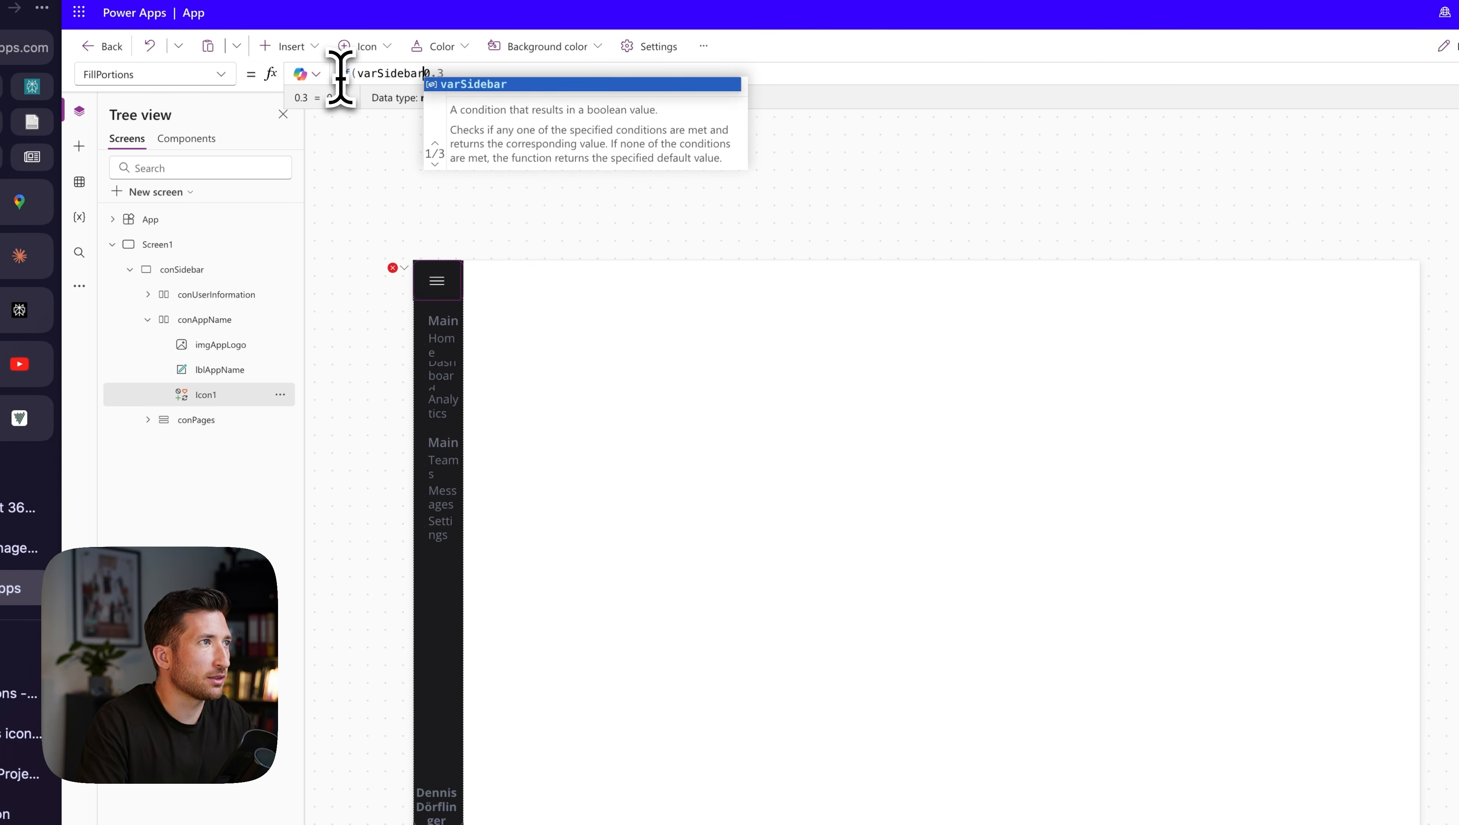
{"action": "left_click", "coordinate": [469, 74]}
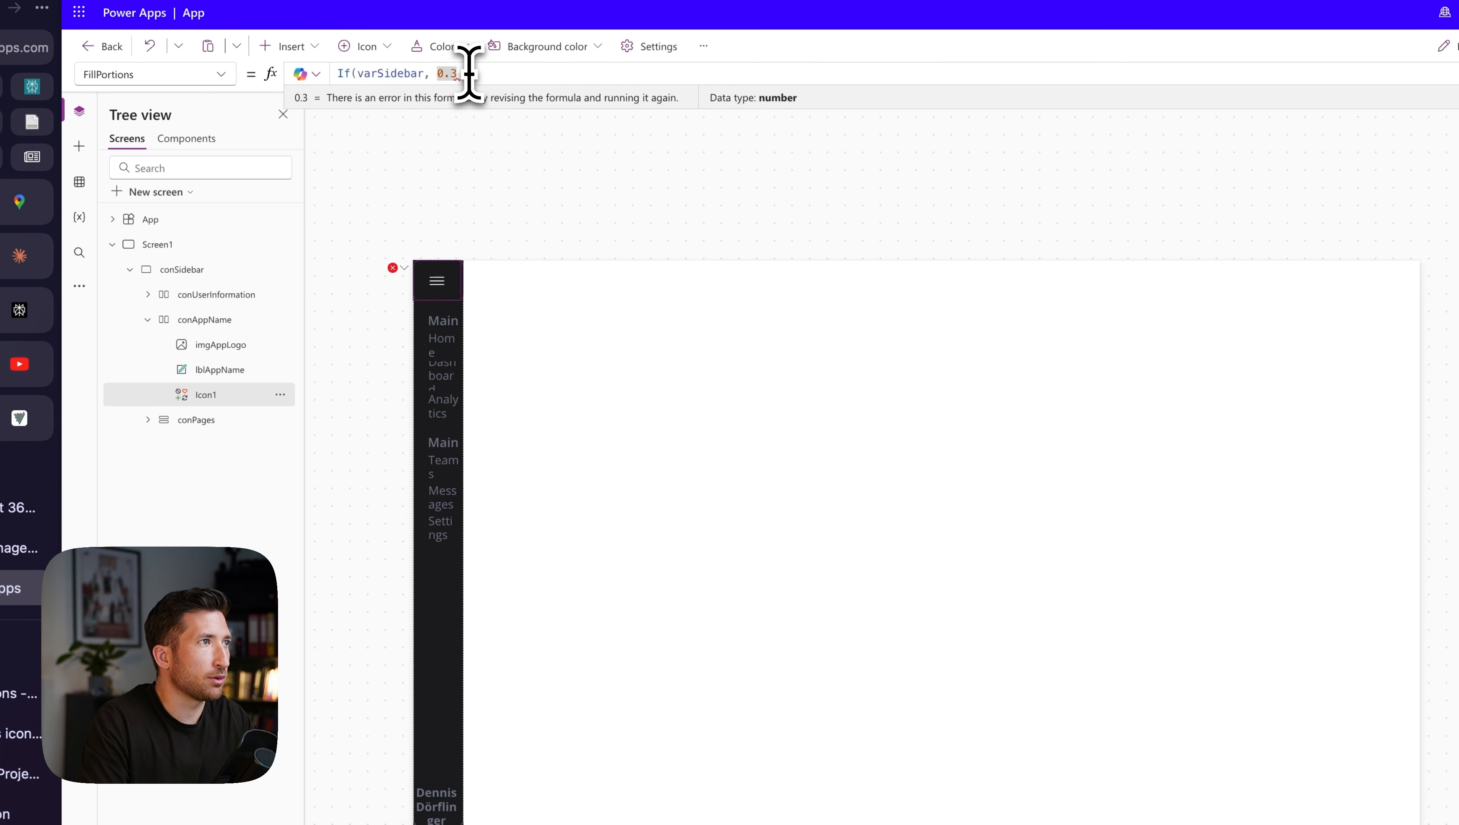
{"action": "type", "text": ", 1)"}
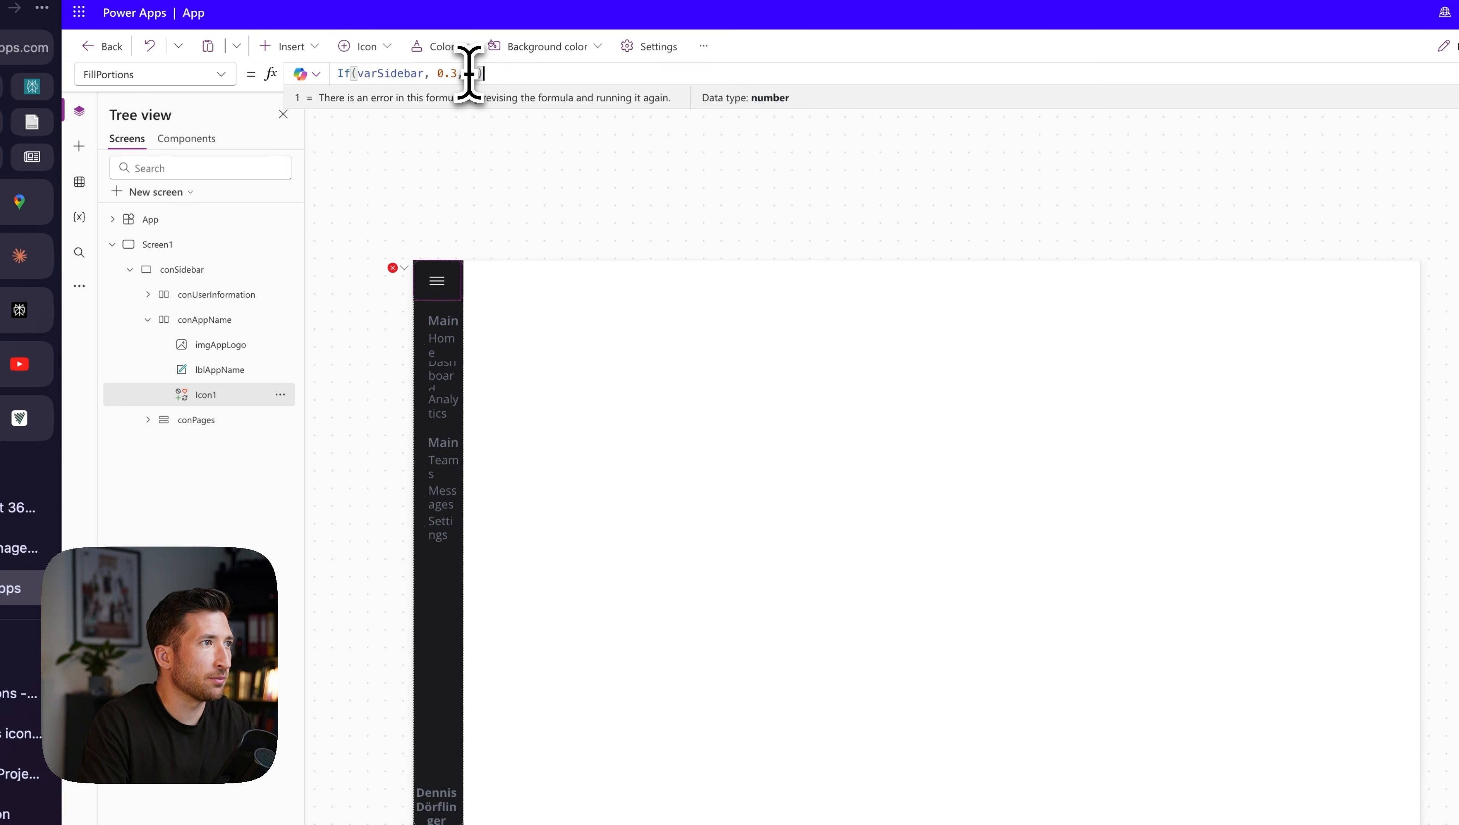
- Test the toggle icon's sizing by expanding and collapsing the sidebar repeatedly, ending with it expanded
{"action": "left_click", "coordinate": [442, 284], "text": "alt"}
{"action": "left_click", "coordinate": [572, 283], "text": "alt"}
{"action": "left_click", "coordinate": [442, 284], "text": "alt"}
{"action": "left_click", "coordinate": [573, 283], "text": "alt"}
{"action": "left_click", "coordinate": [445, 287], "text": "alt"}
{"action": "left_click", "coordinate": [570, 280], "text": "alt"}
{"action": "left_click", "coordinate": [439, 289], "text": "alt"}
{"action": "left_click", "coordinate": [563, 283], "text": "alt"}
{"action": "left_click", "coordinate": [456, 290], "text": "alt"}
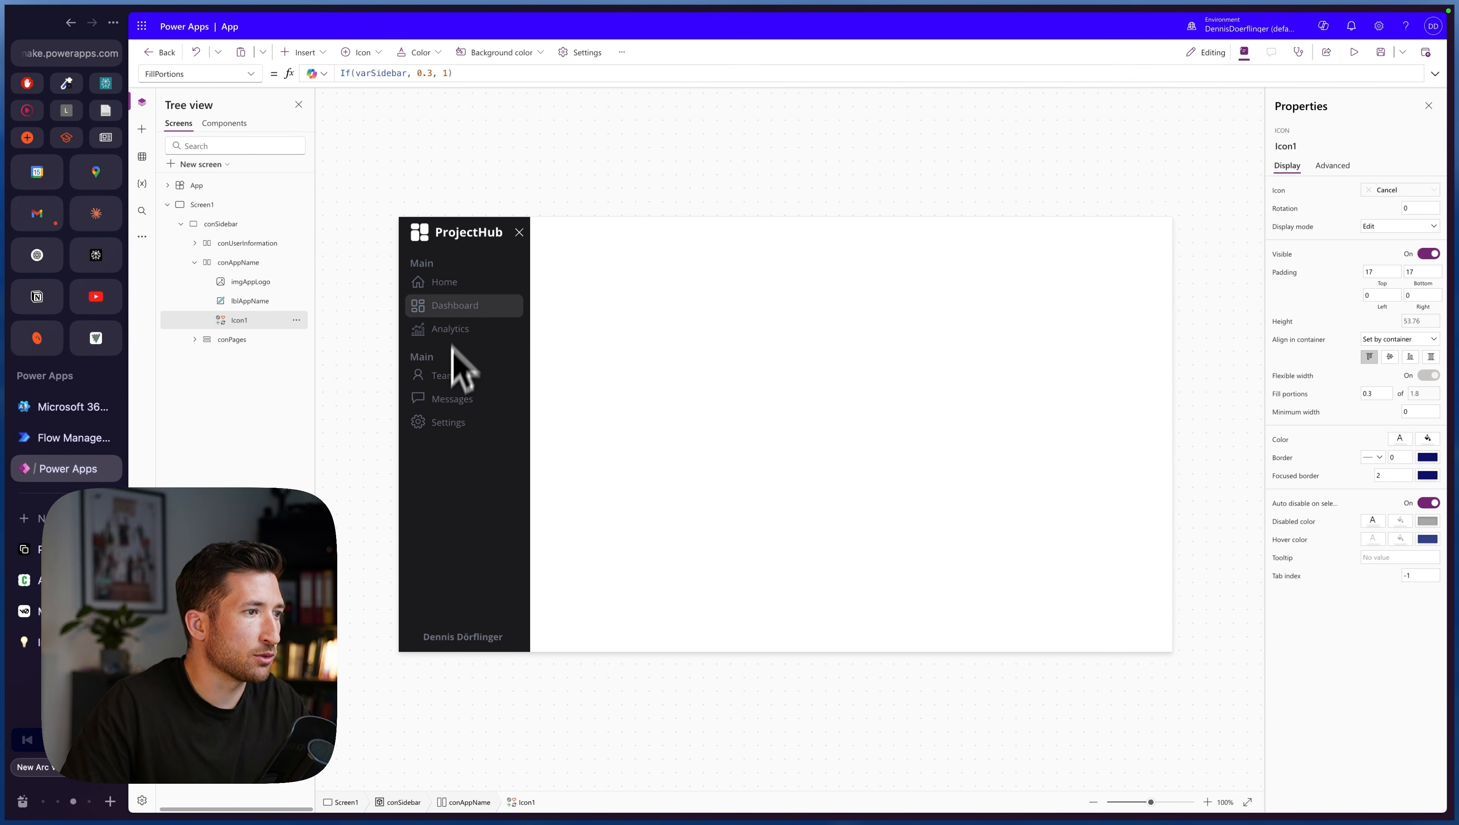
- Set the Visible formula of the first Main heading, lblBlock1Main, to If(!varSidebar, false, true)
{"action": "left_click", "coordinate": [485, 263]}
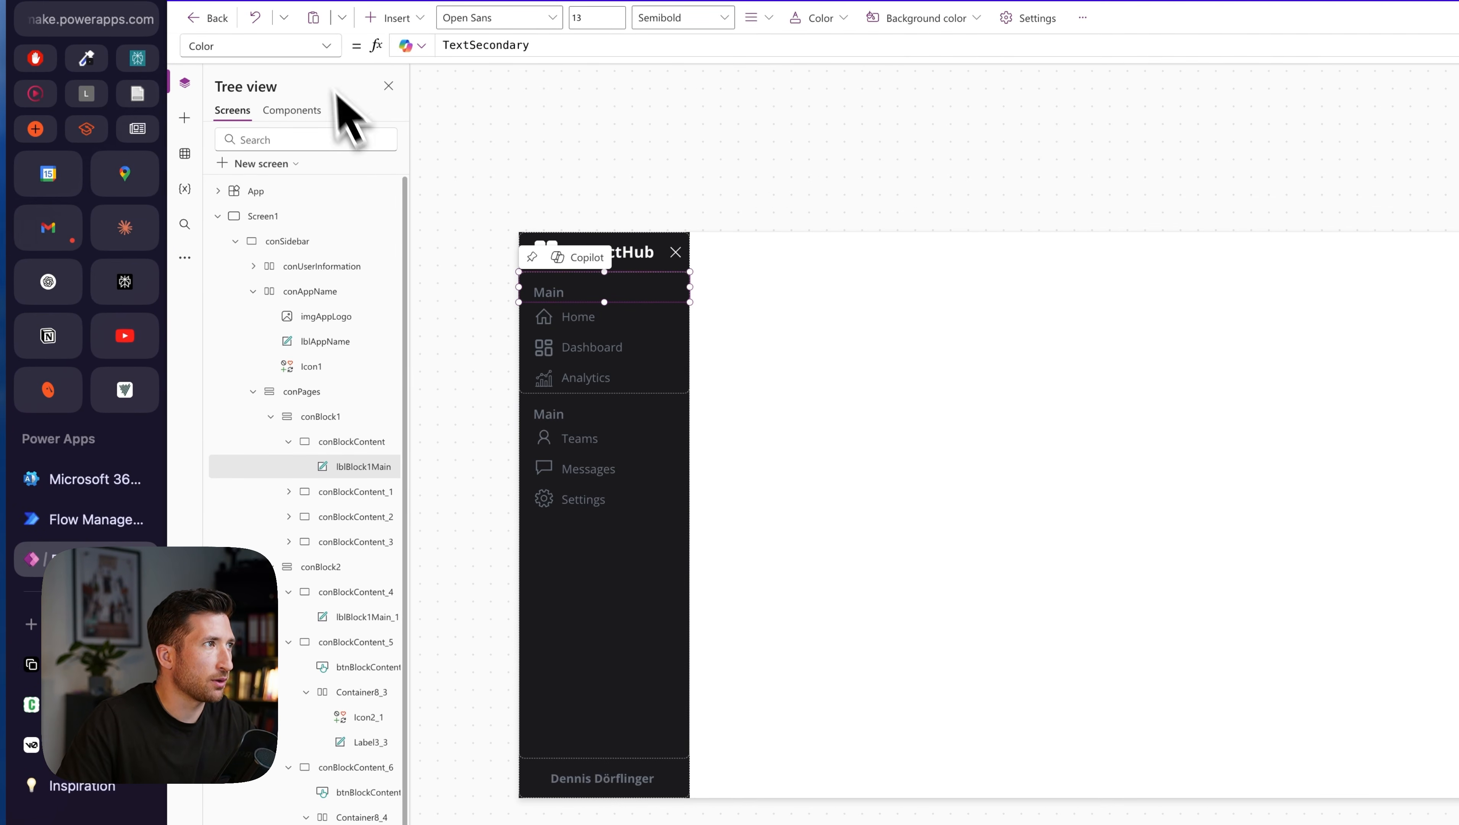
{"action": "left_click", "coordinate": [326, 46]}
{"action": "scroll", "coordinate": [283, 665], "scroll_direction": "down", "scroll_amount": 5}
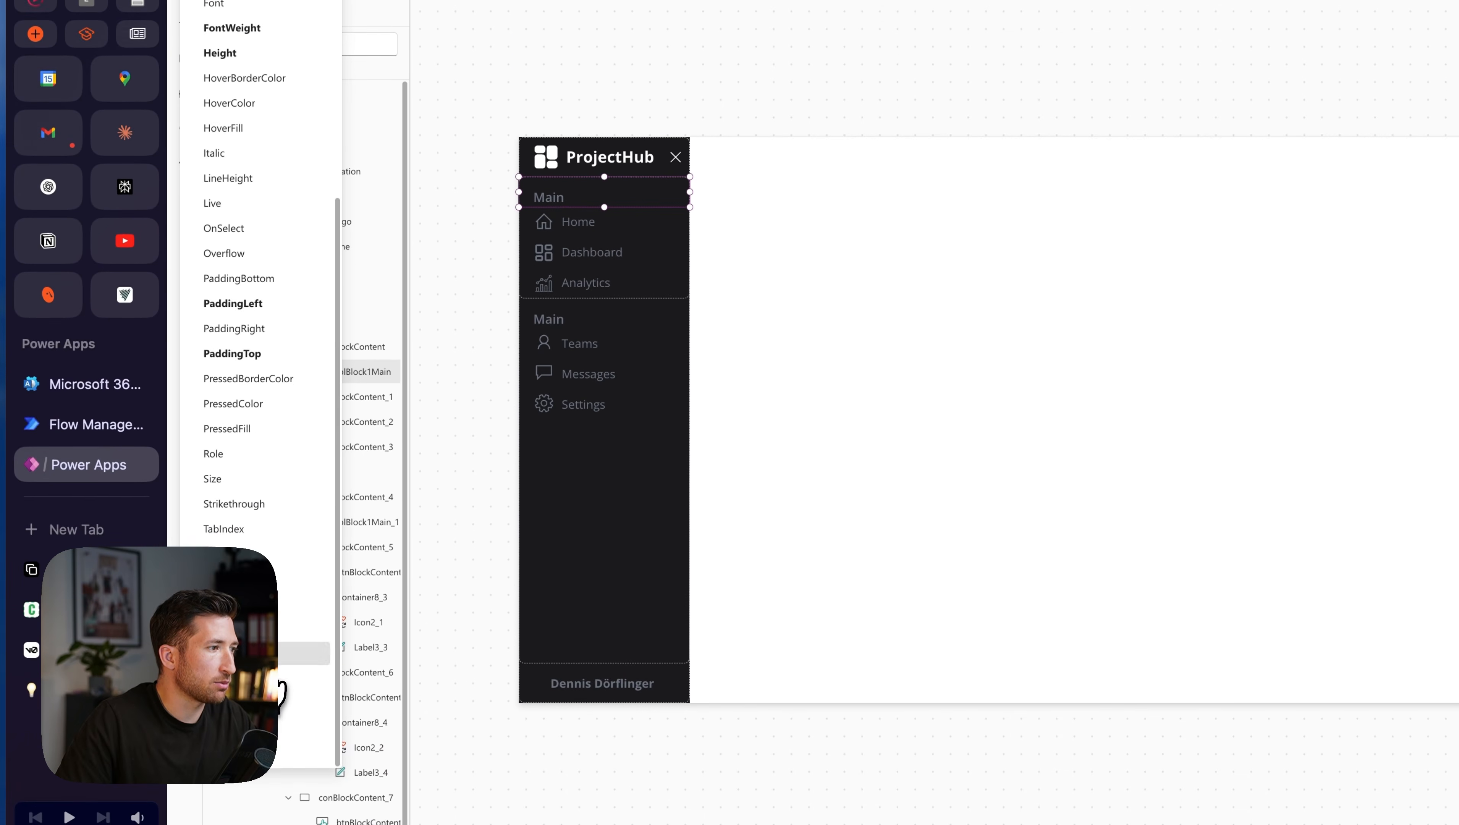
{"action": "left_click", "coordinate": [262, 655]}
{"action": "double_click", "coordinate": [455, 92]}
{"action": "type", "text": "If(!"}
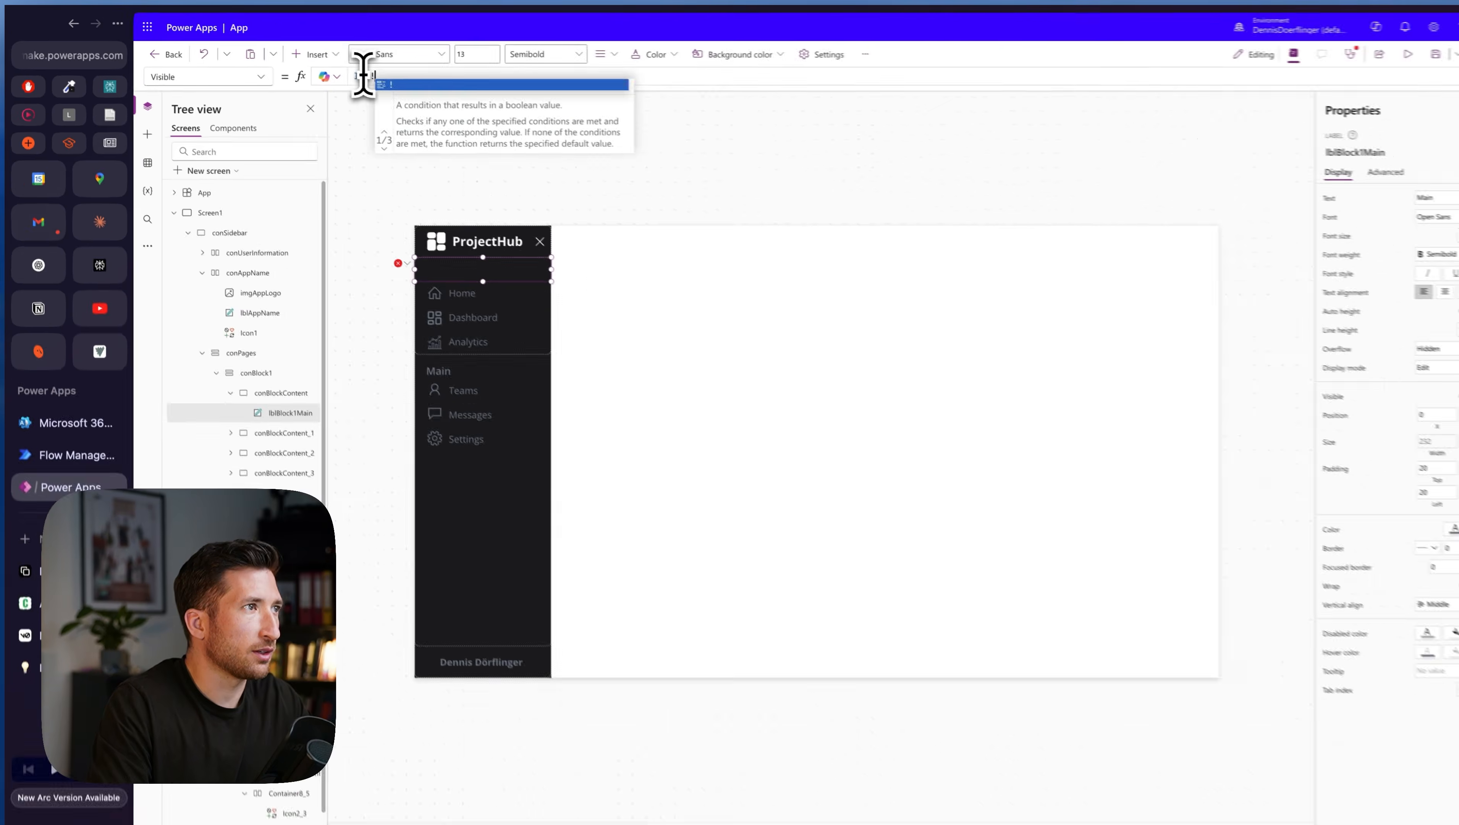
{"action": "type", "text": "varSidebar"}
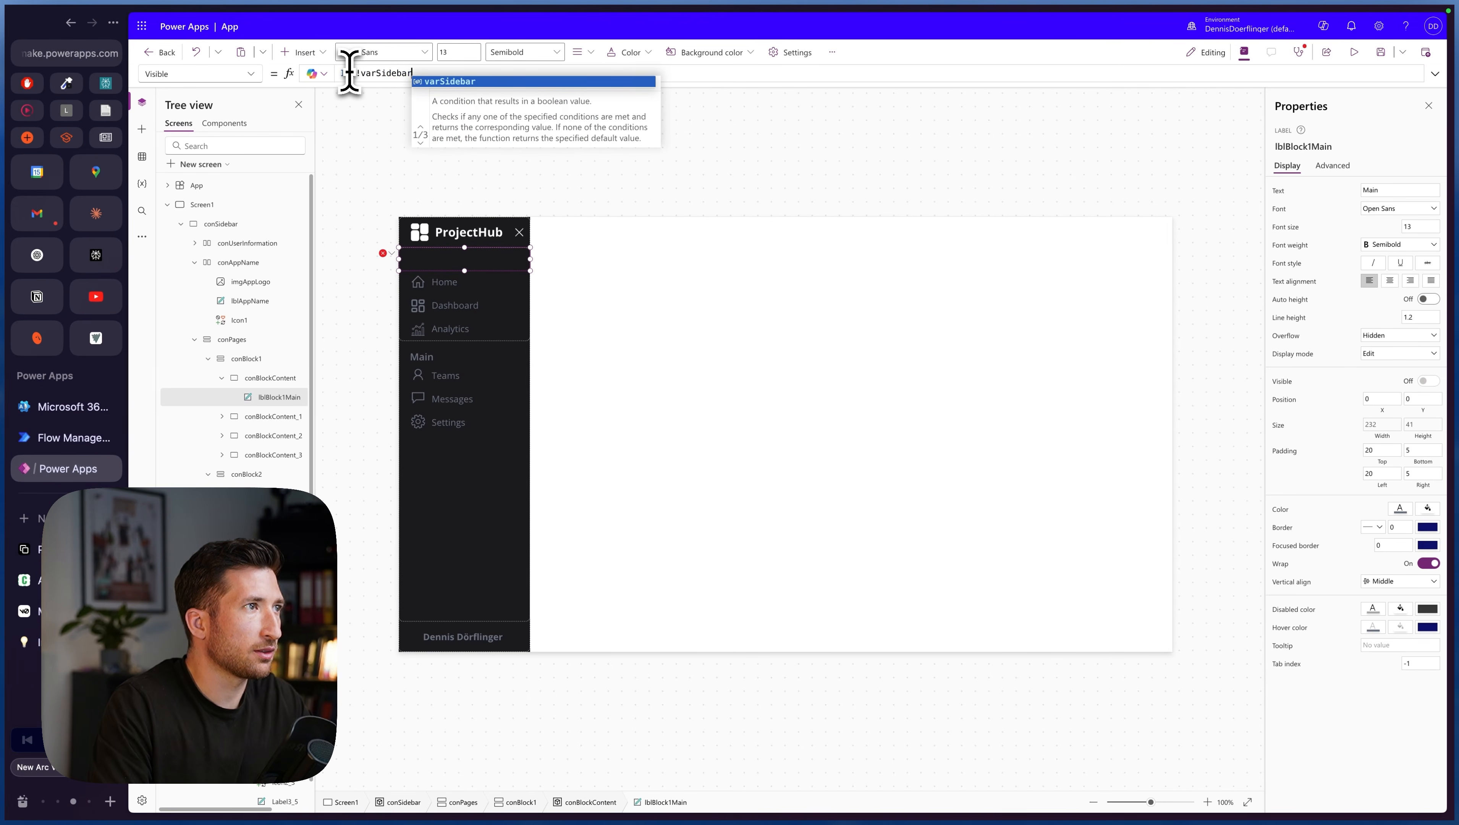
{"action": "type", "text": ", "}
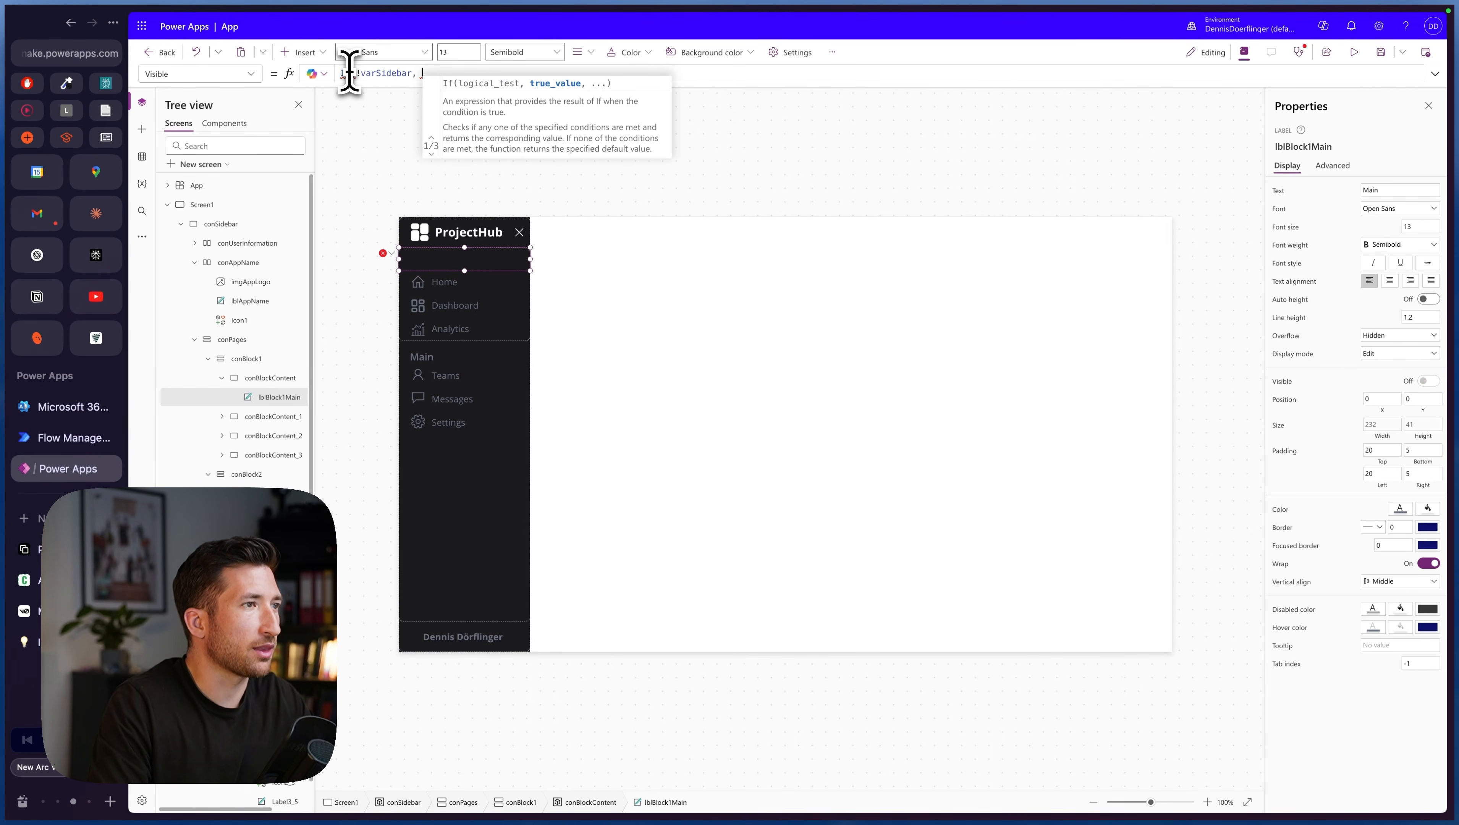
{"action": "type", "text": "false"}
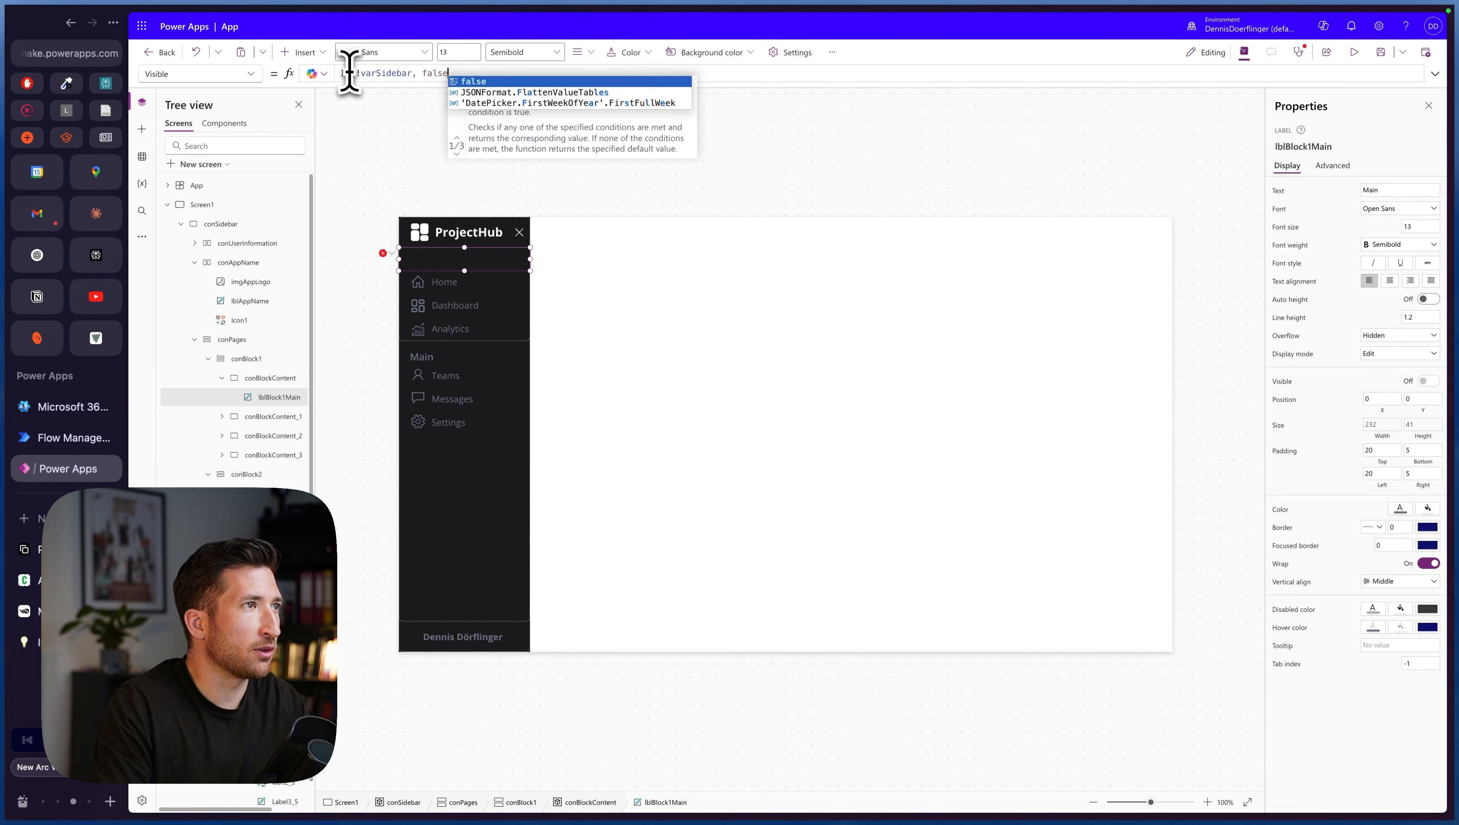
{"action": "type", "text": ", true)"}
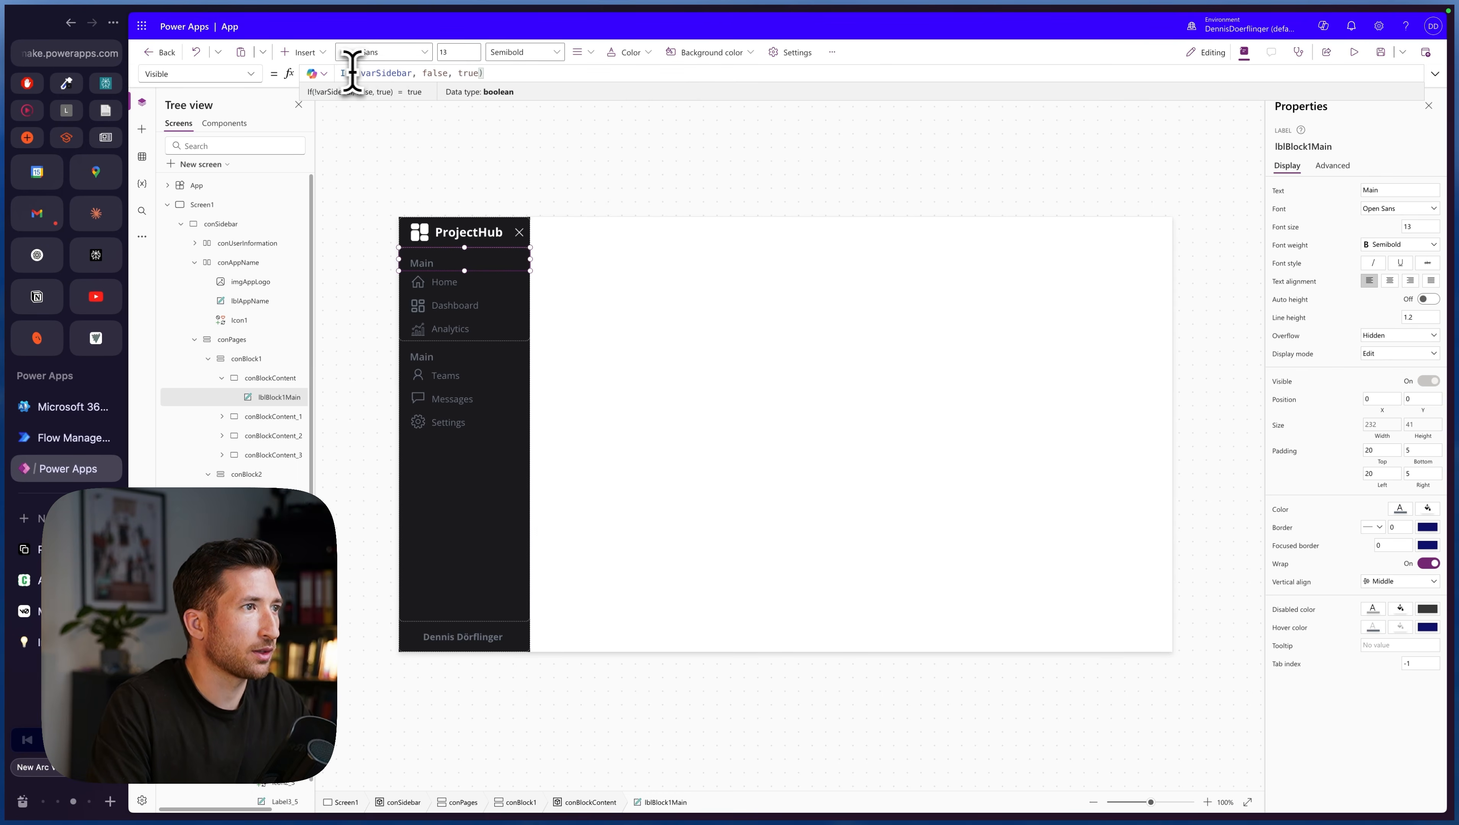
- Copy lblBlock1Main's Visible formula If(!varSidebar, false, true) to the Home label, Label3
{"action": "left_click_drag", "start_coordinate": [506, 76], "coordinate": [340, 74]}
{"action": "key", "text": "super+c"}
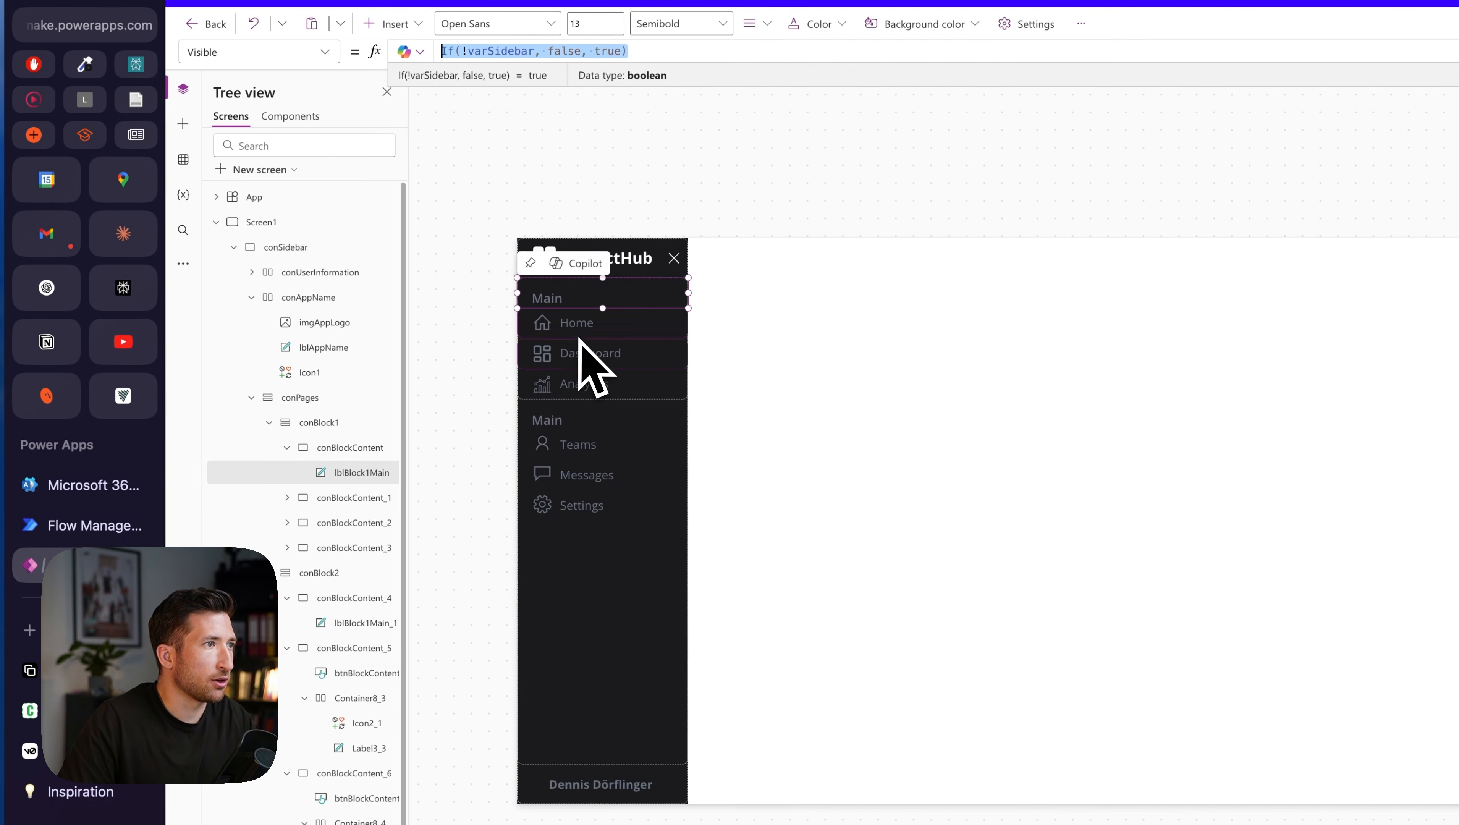
{"action": "left_click", "coordinate": [565, 328]}
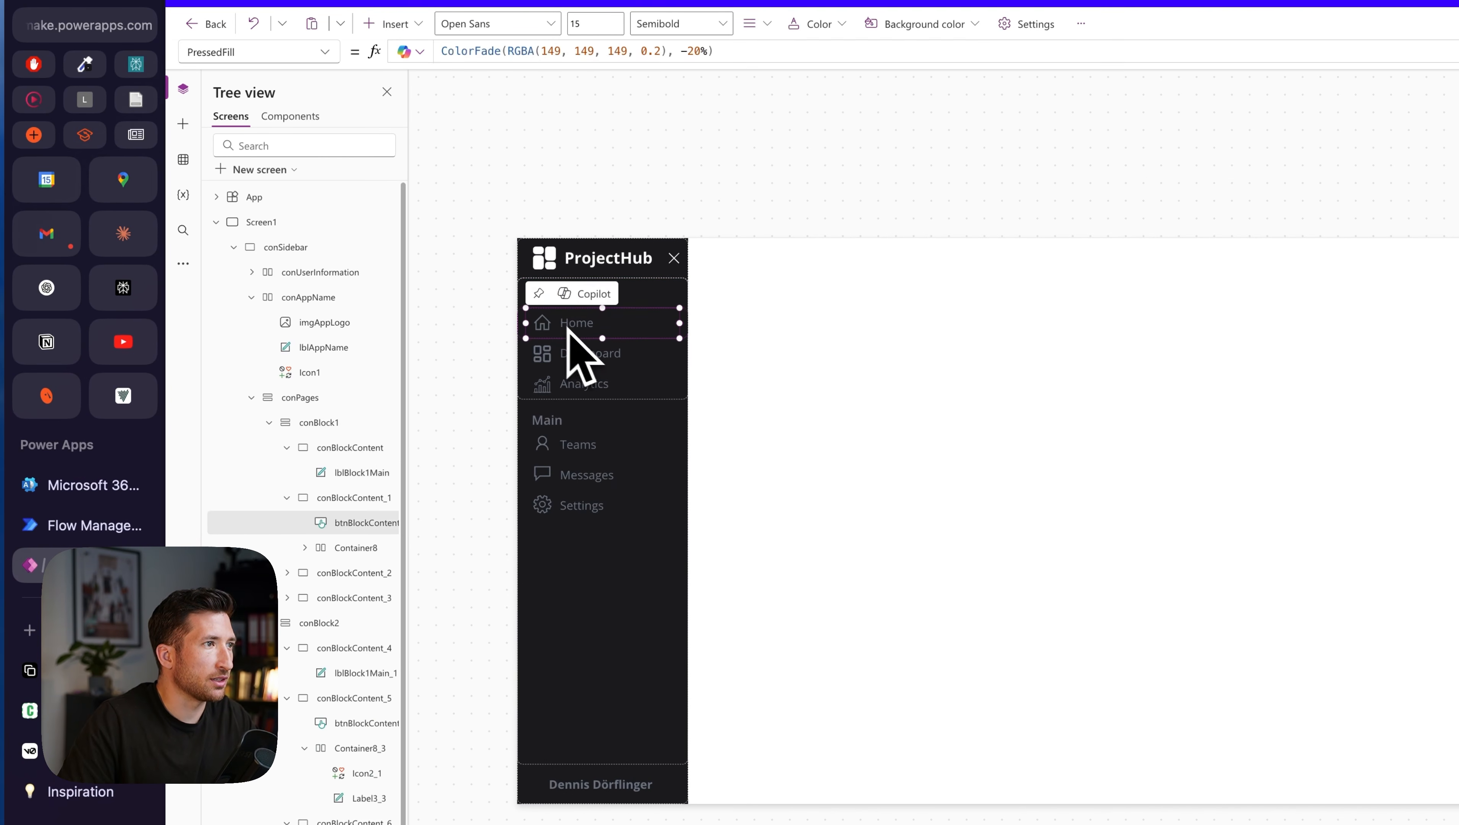
{"action": "left_click", "coordinate": [372, 546]}
{"action": "left_click", "coordinate": [366, 599]}
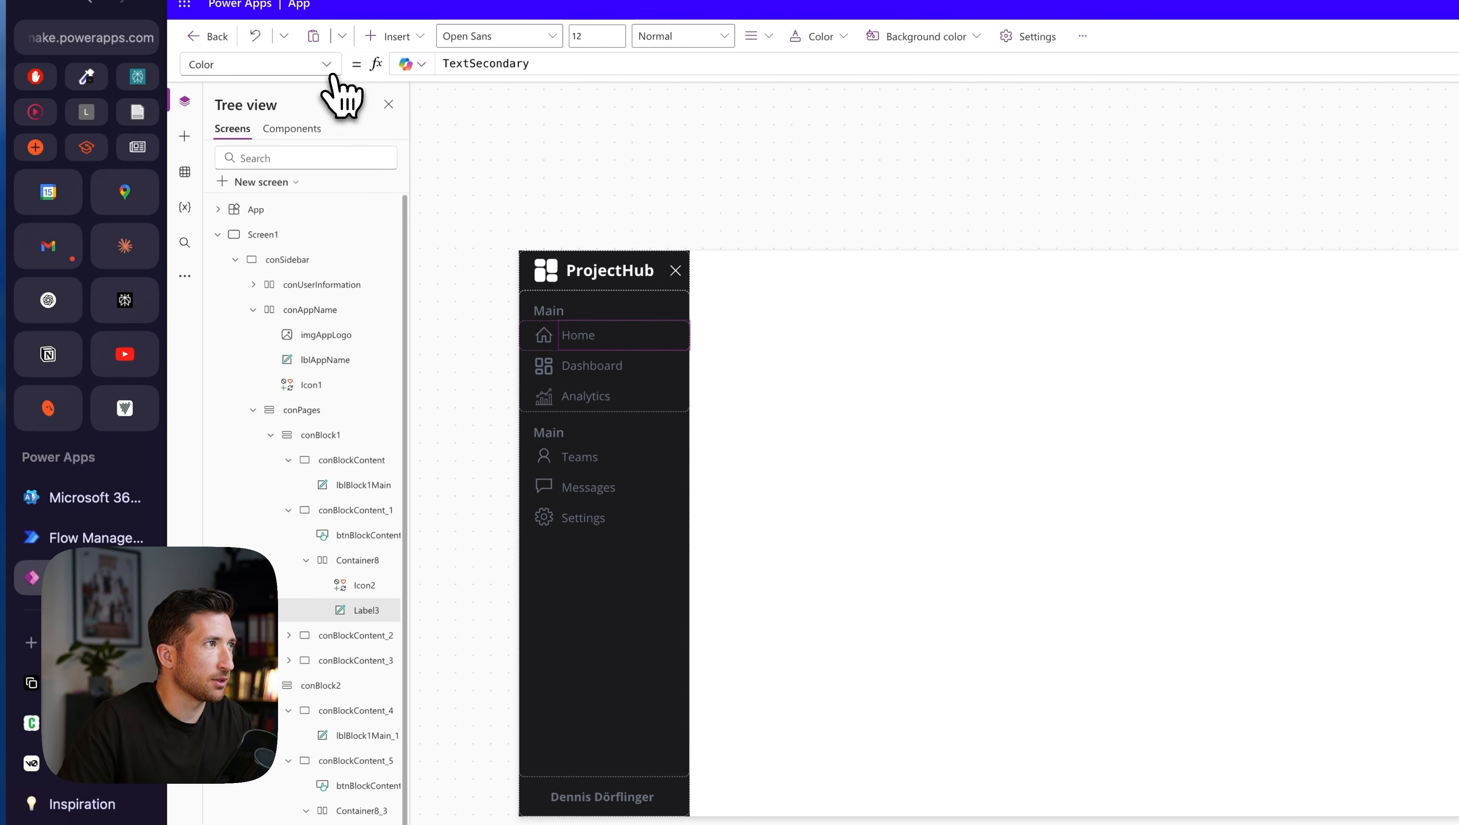
{"action": "left_click", "coordinate": [333, 73]}
{"action": "scroll", "coordinate": [315, 329], "scroll_direction": "down", "scroll_amount": 5}
{"action": "left_click", "coordinate": [280, 691]}
{"action": "double_click", "coordinate": [446, 52]}
{"action": "key", "text": "super+v"}
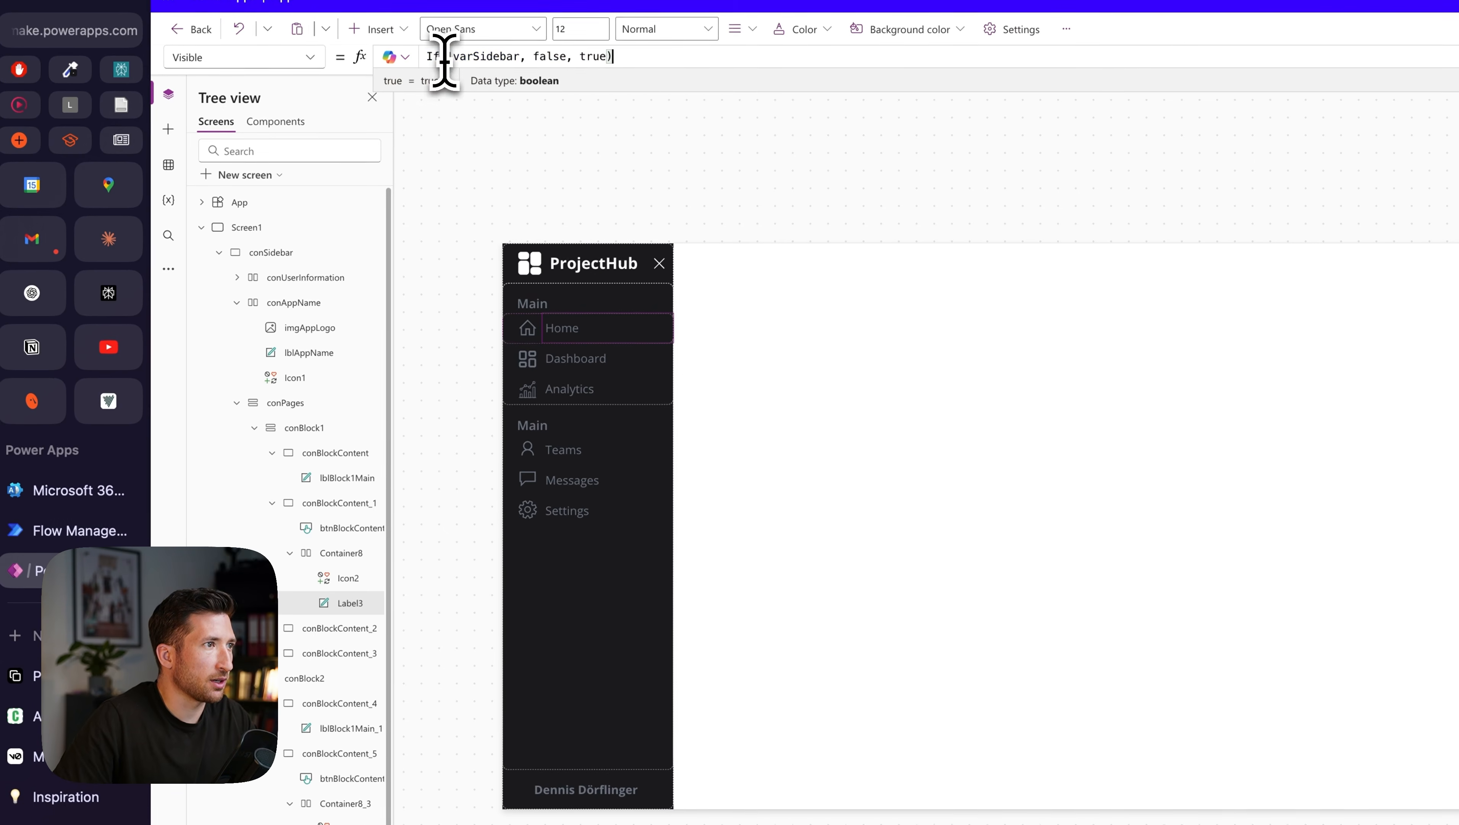
- Collapse and expand the sidebar several times to check the visibility of its labels, ending with it collapsed
{"action": "left_click", "coordinate": [657, 264], "text": "alt"}
{"action": "left_click", "coordinate": [535, 265], "text": "alt"}
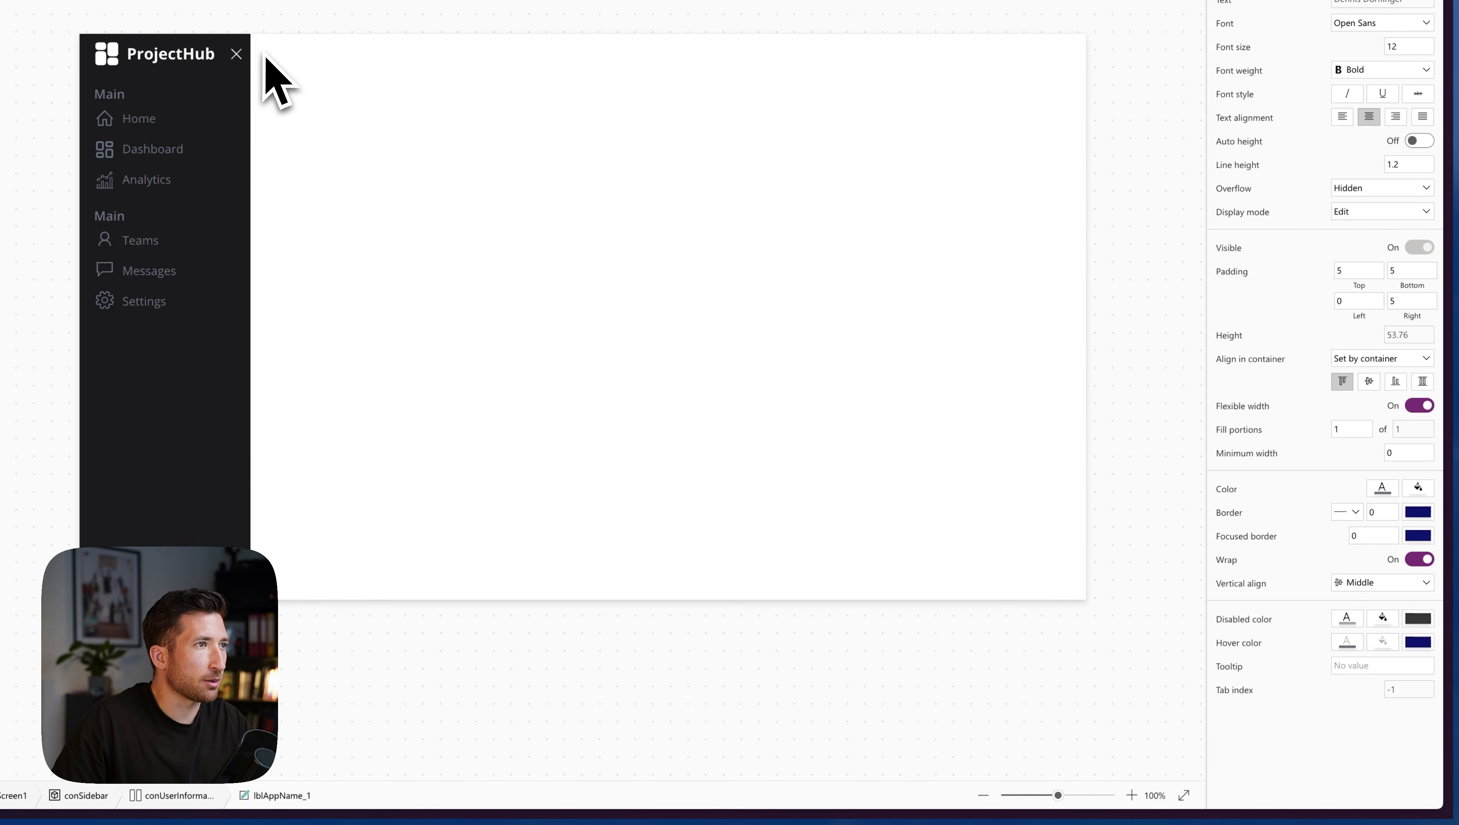
{"action": "left_click", "coordinate": [236, 53]}
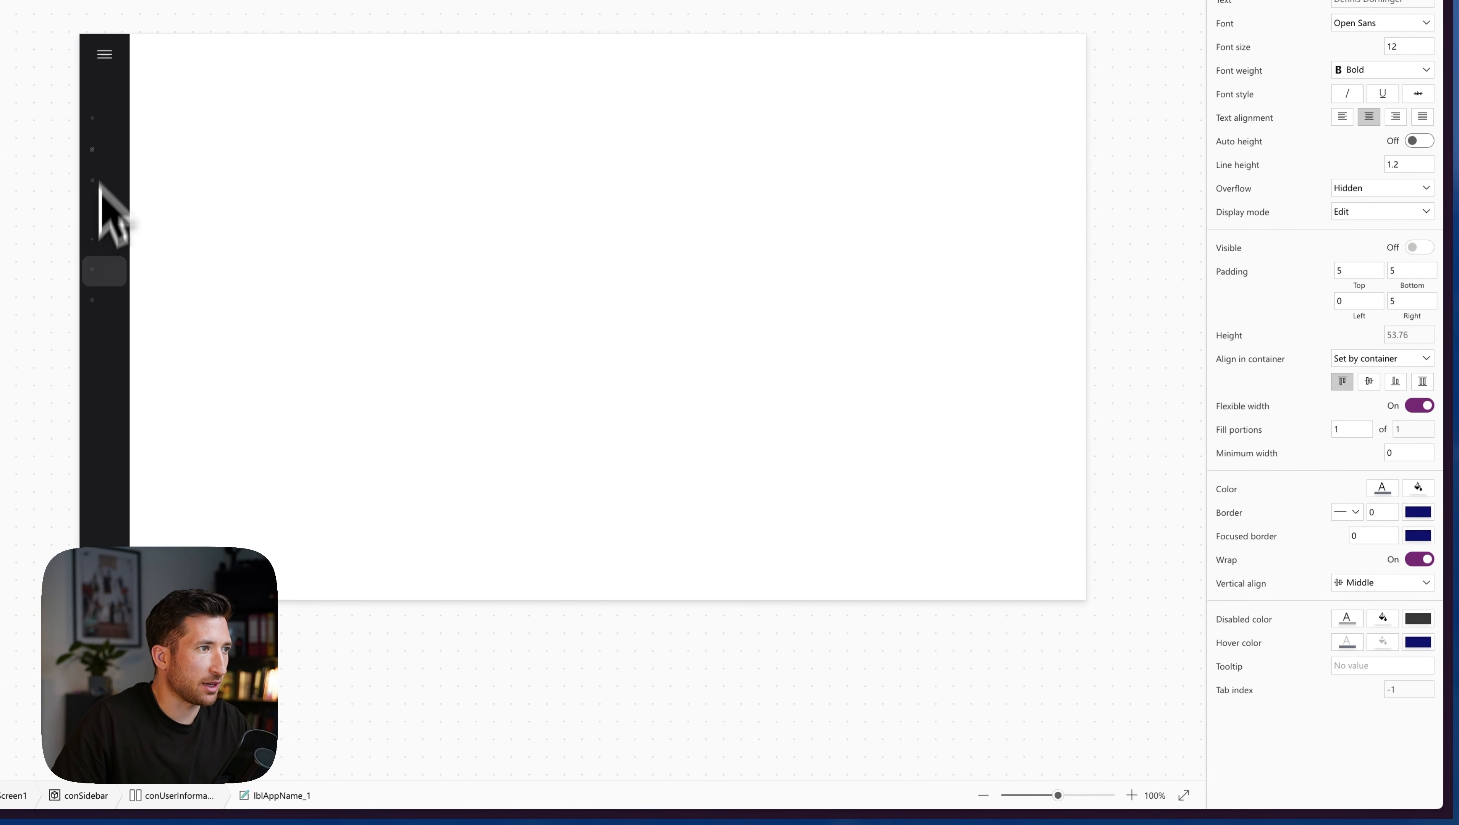
{"action": "left_click", "coordinate": [105, 56]}
{"action": "left_click", "coordinate": [234, 57]}
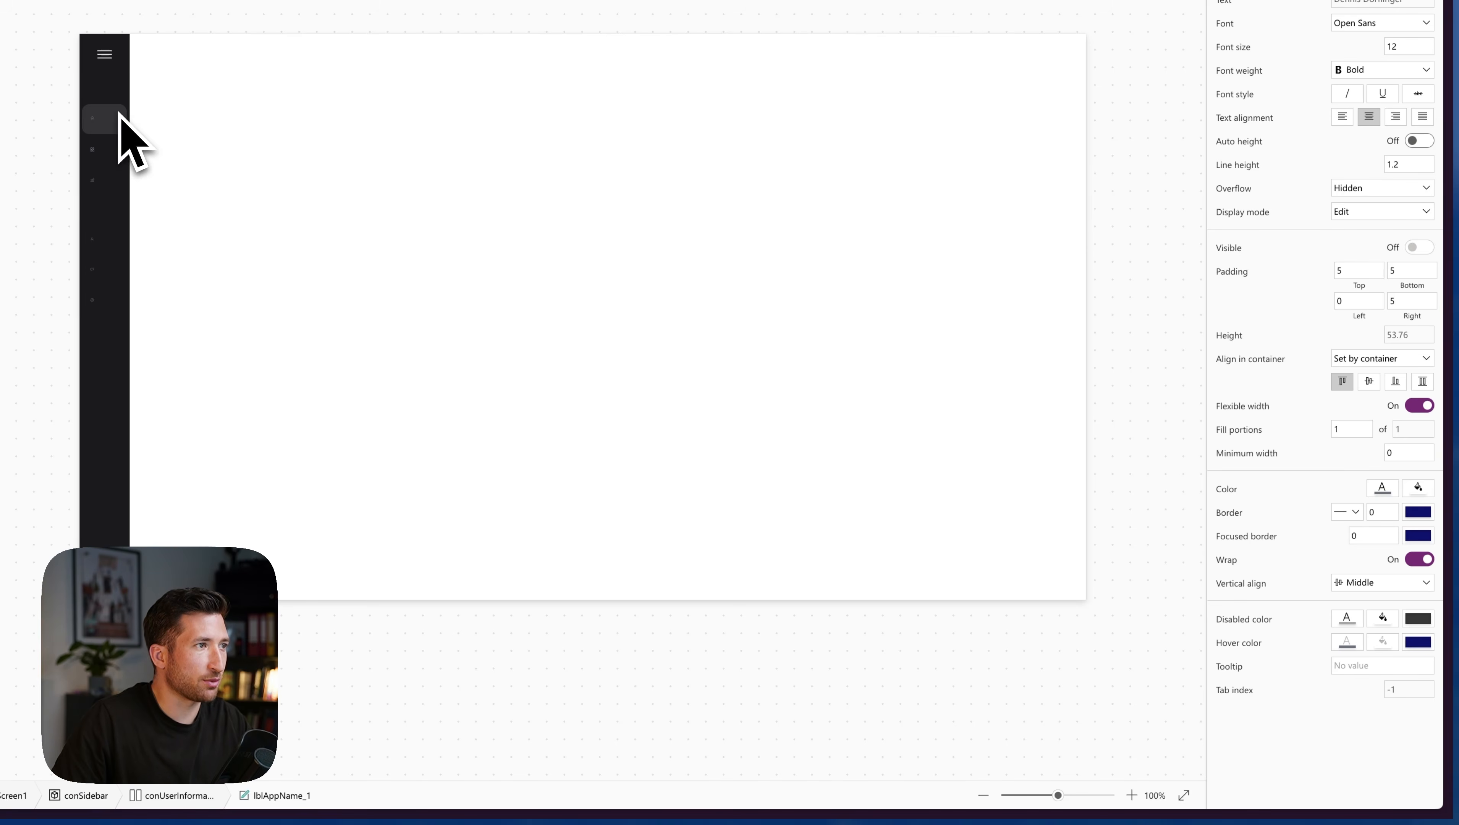
{"action": "left_click", "coordinate": [113, 63]}
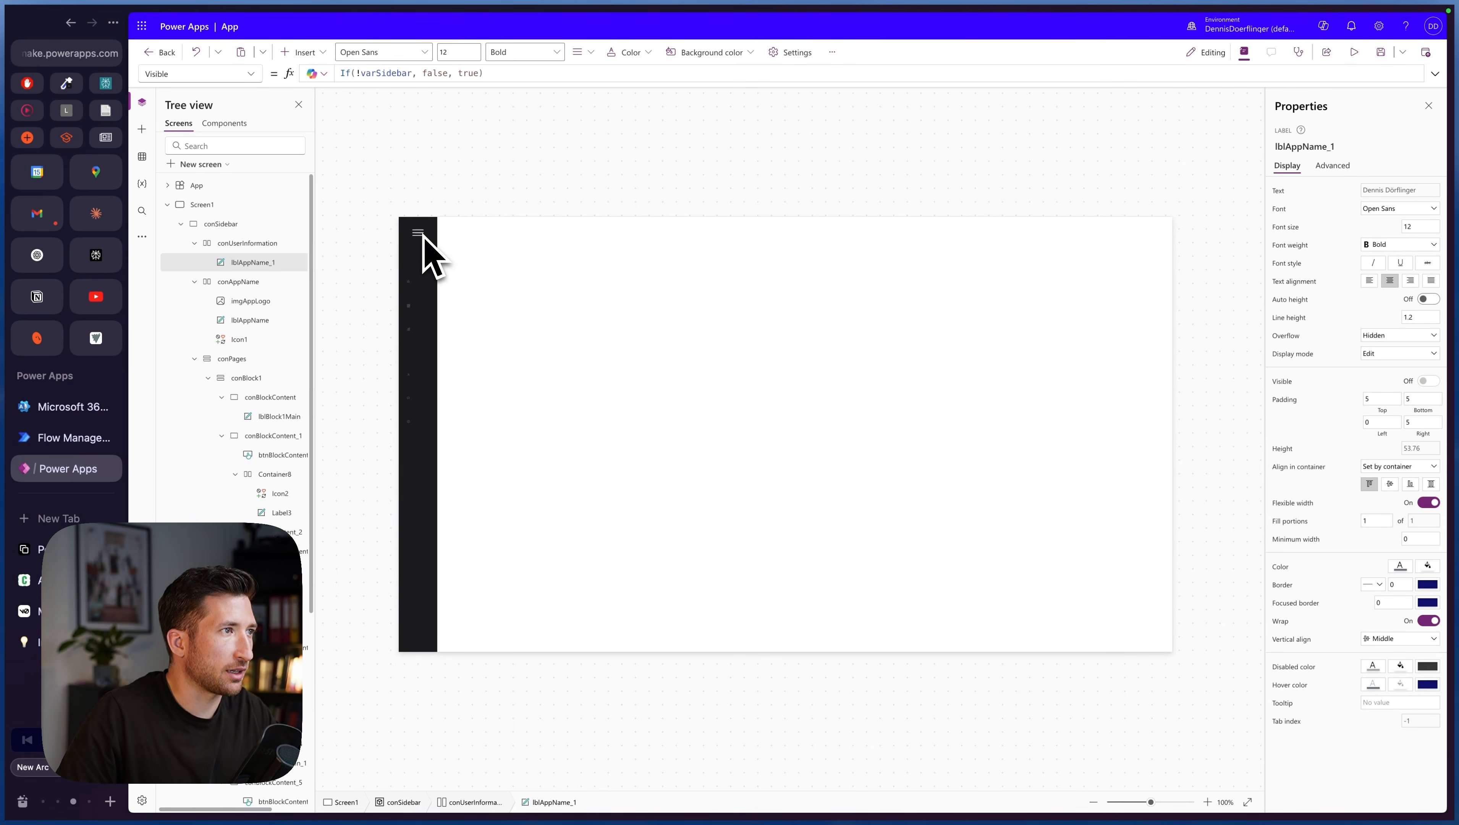
{"action": "left_click", "coordinate": [417, 232]}
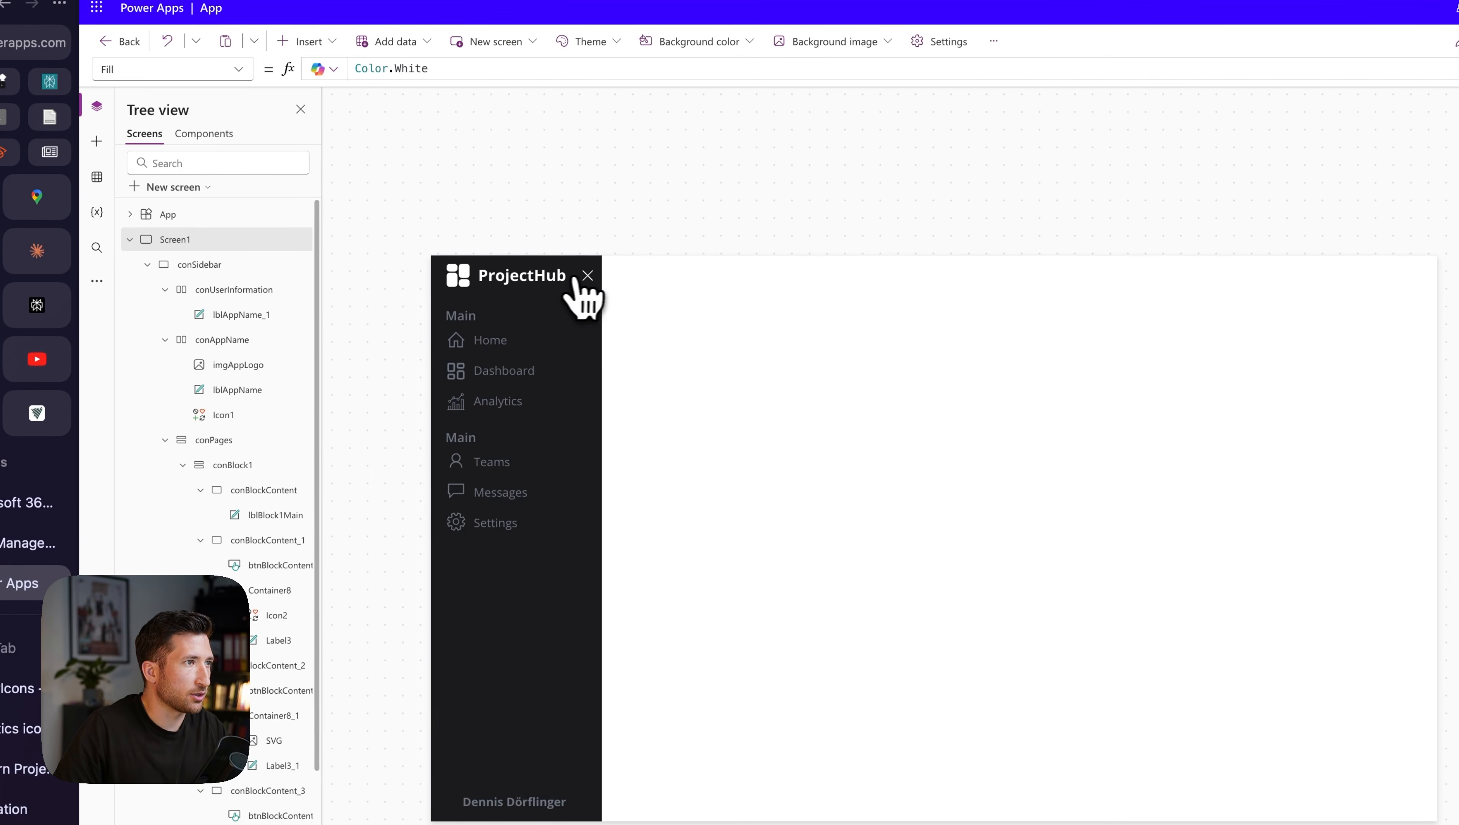
{"action": "left_click", "coordinate": [576, 279]}
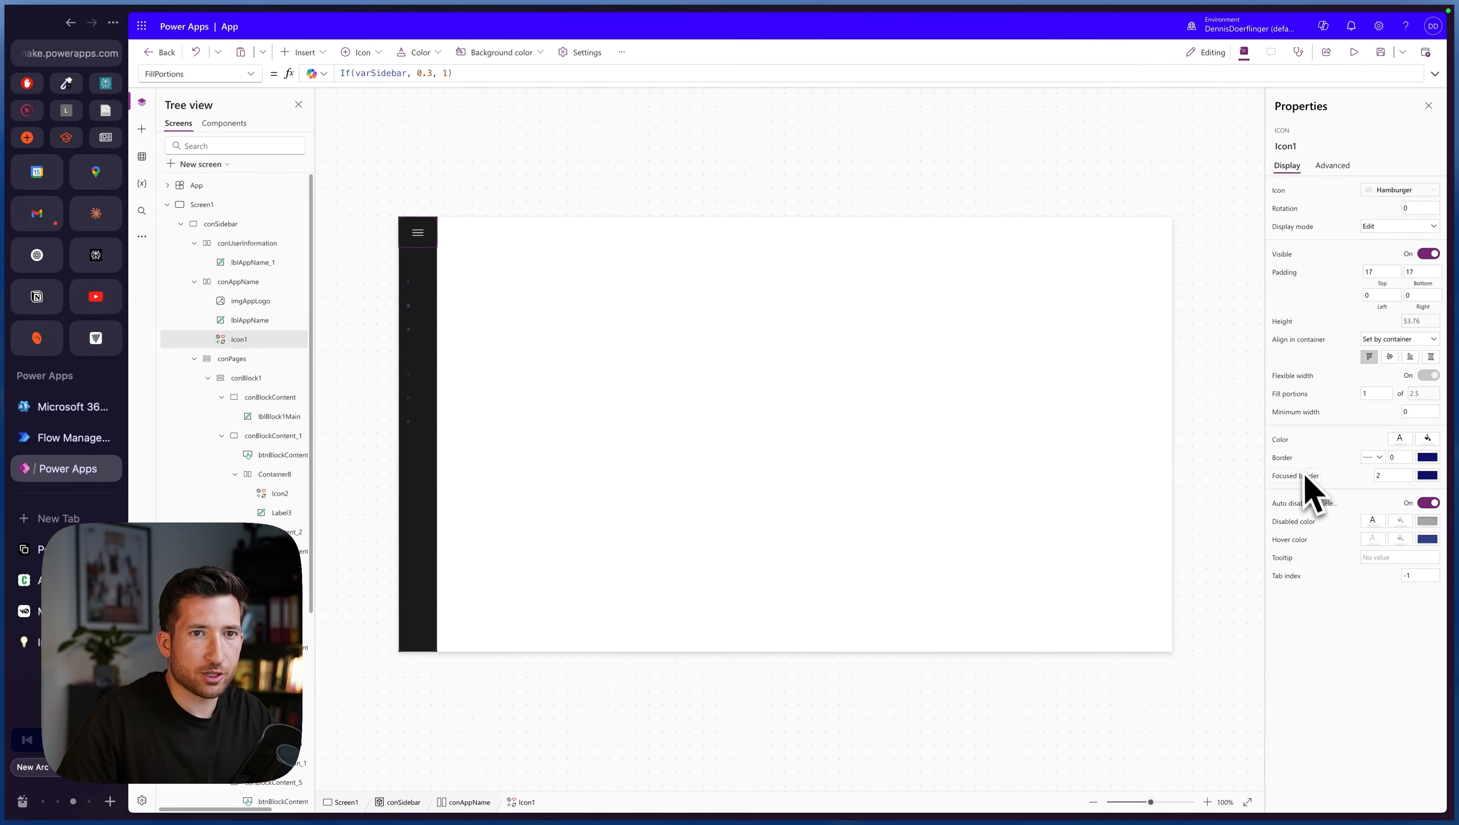
- Reuse Icon1's FillPortions formula If(varSidebar, 0.3, 1) for the Home icon, Icon2, and the other page icons
{"action": "left_click_drag", "start_coordinate": [455, 73], "coordinate": [320, 77]}
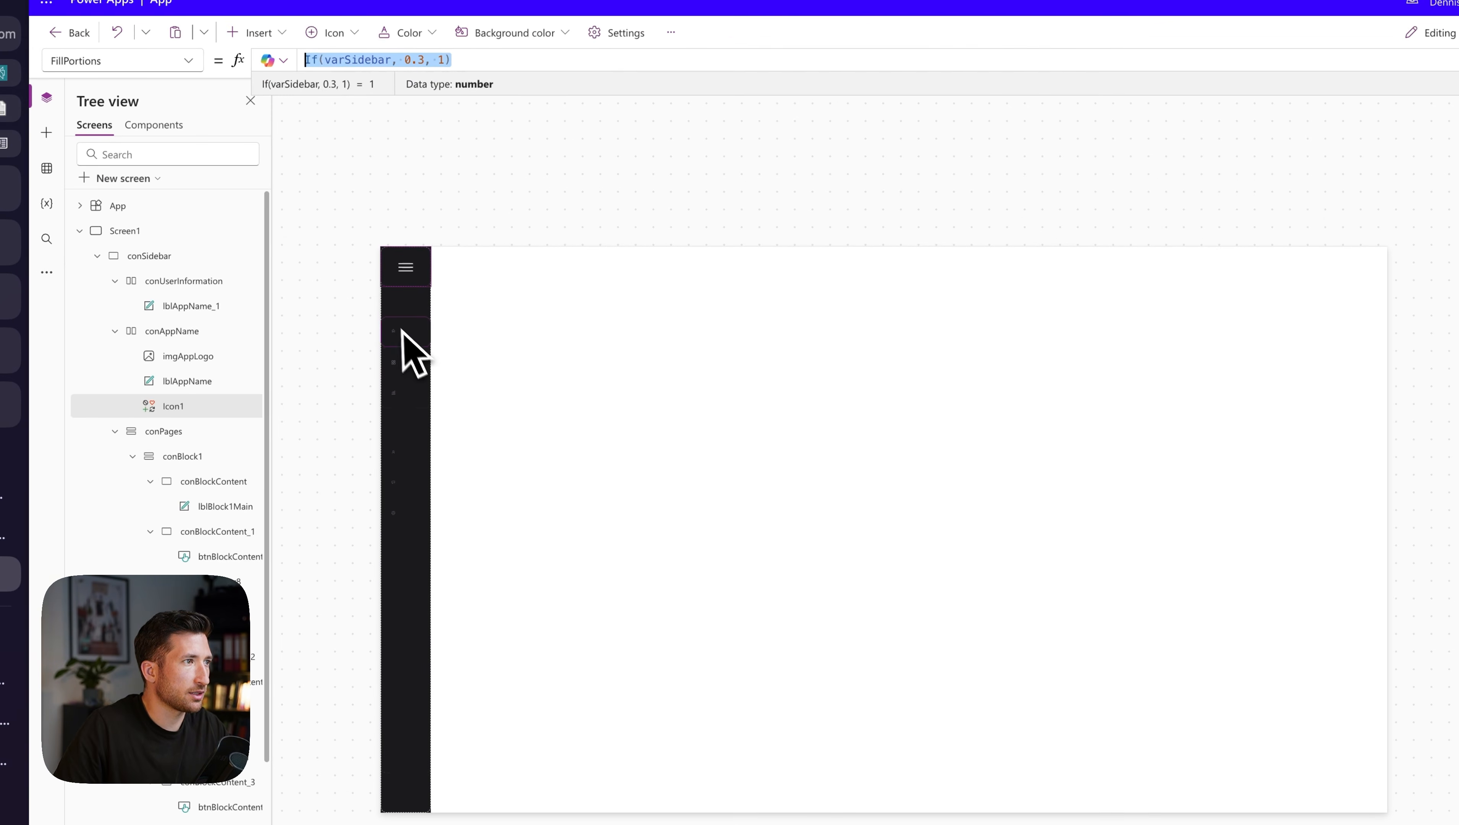
{"action": "left_click", "coordinate": [417, 341]}
{"action": "left_click", "coordinate": [227, 606]}
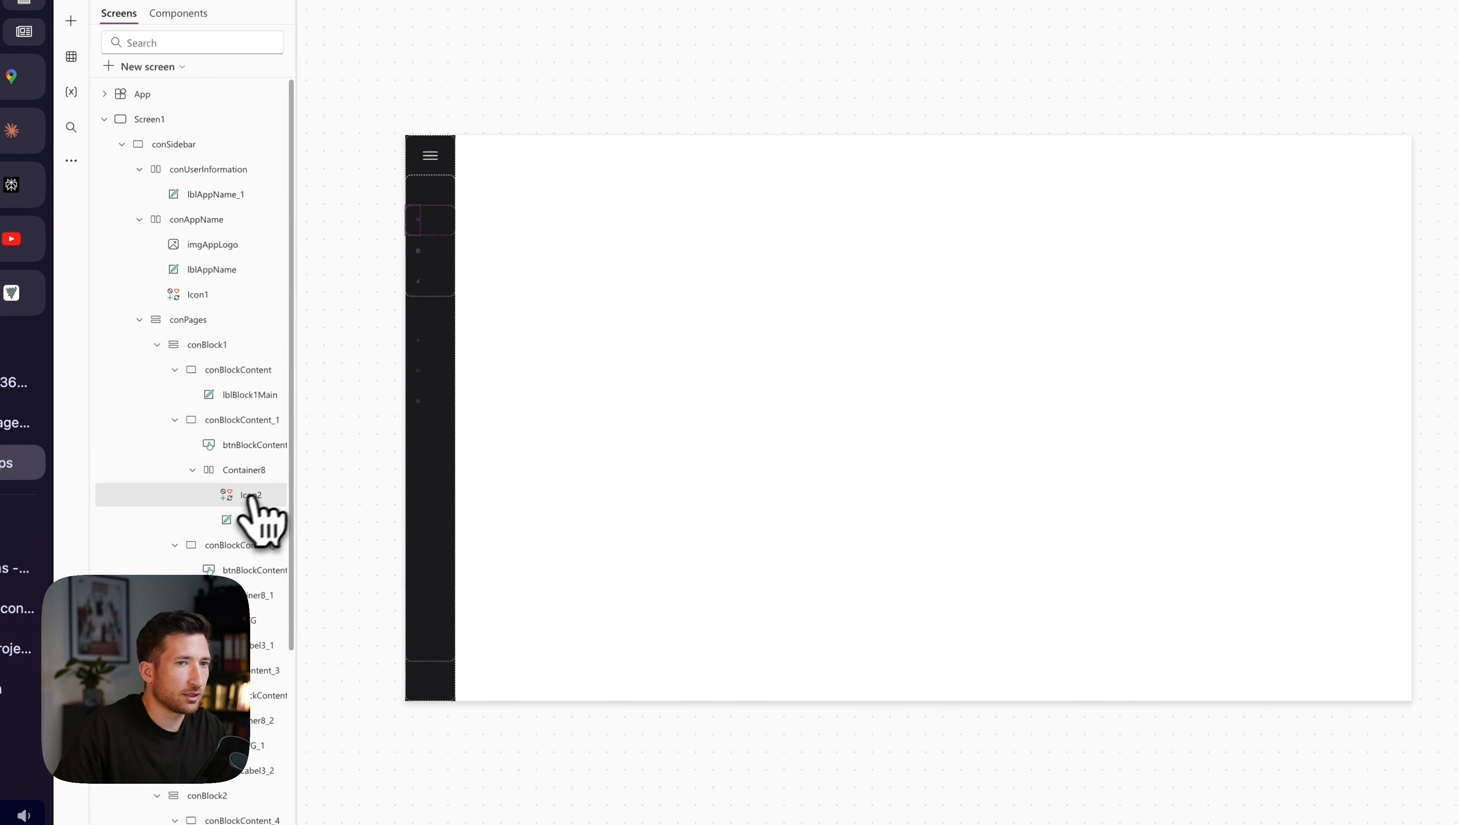
{"action": "left_click", "coordinate": [1260, 437]}
{"action": "left_click", "coordinate": [304, 88]}
{"action": "type", "text": "If(varSidebar,"}
{"action": "key", "text": "End"}
{"action": "type", "text": ", 1)"}
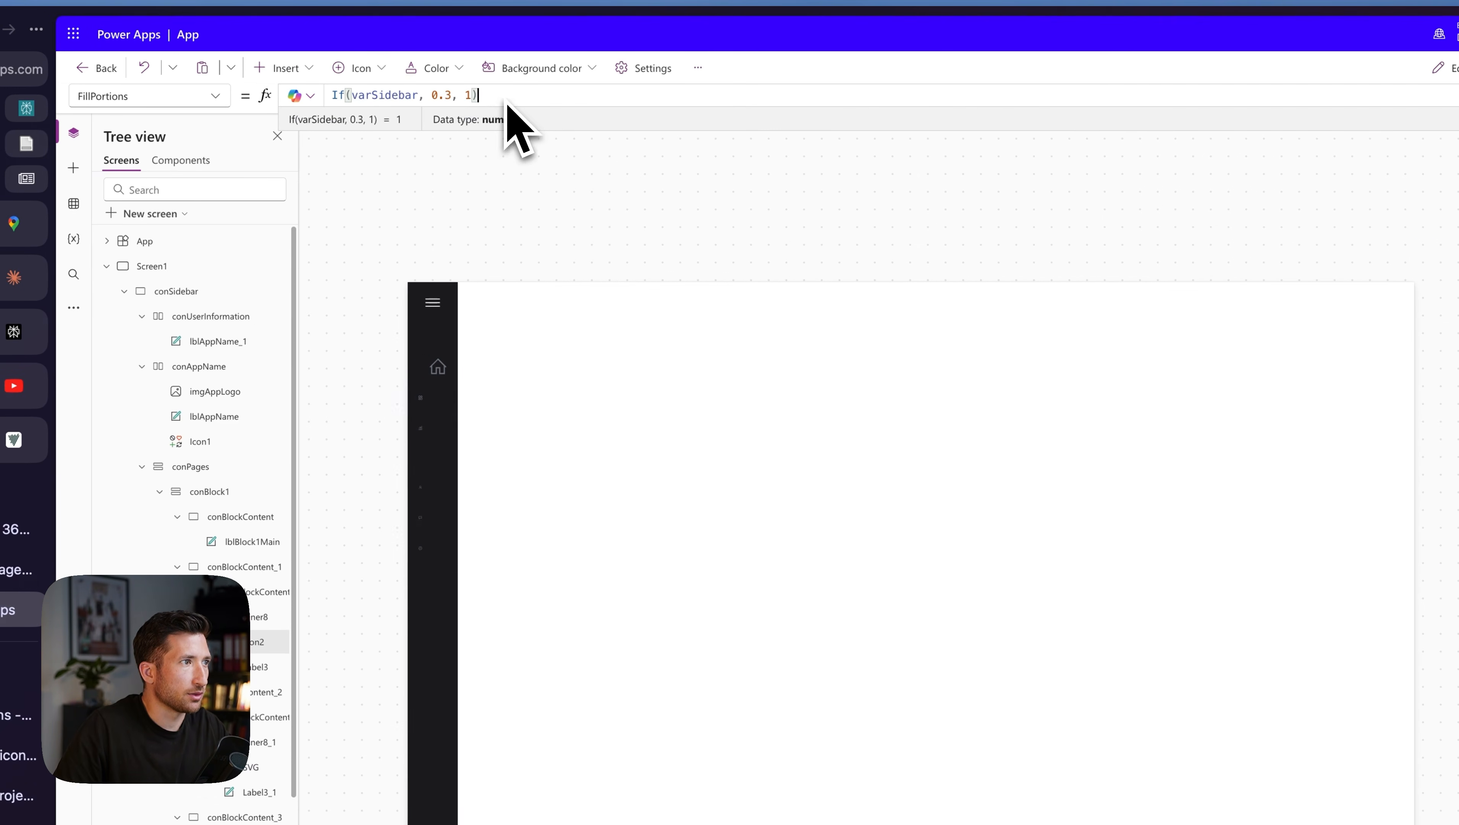
{"action": "left_click", "coordinate": [435, 399]}
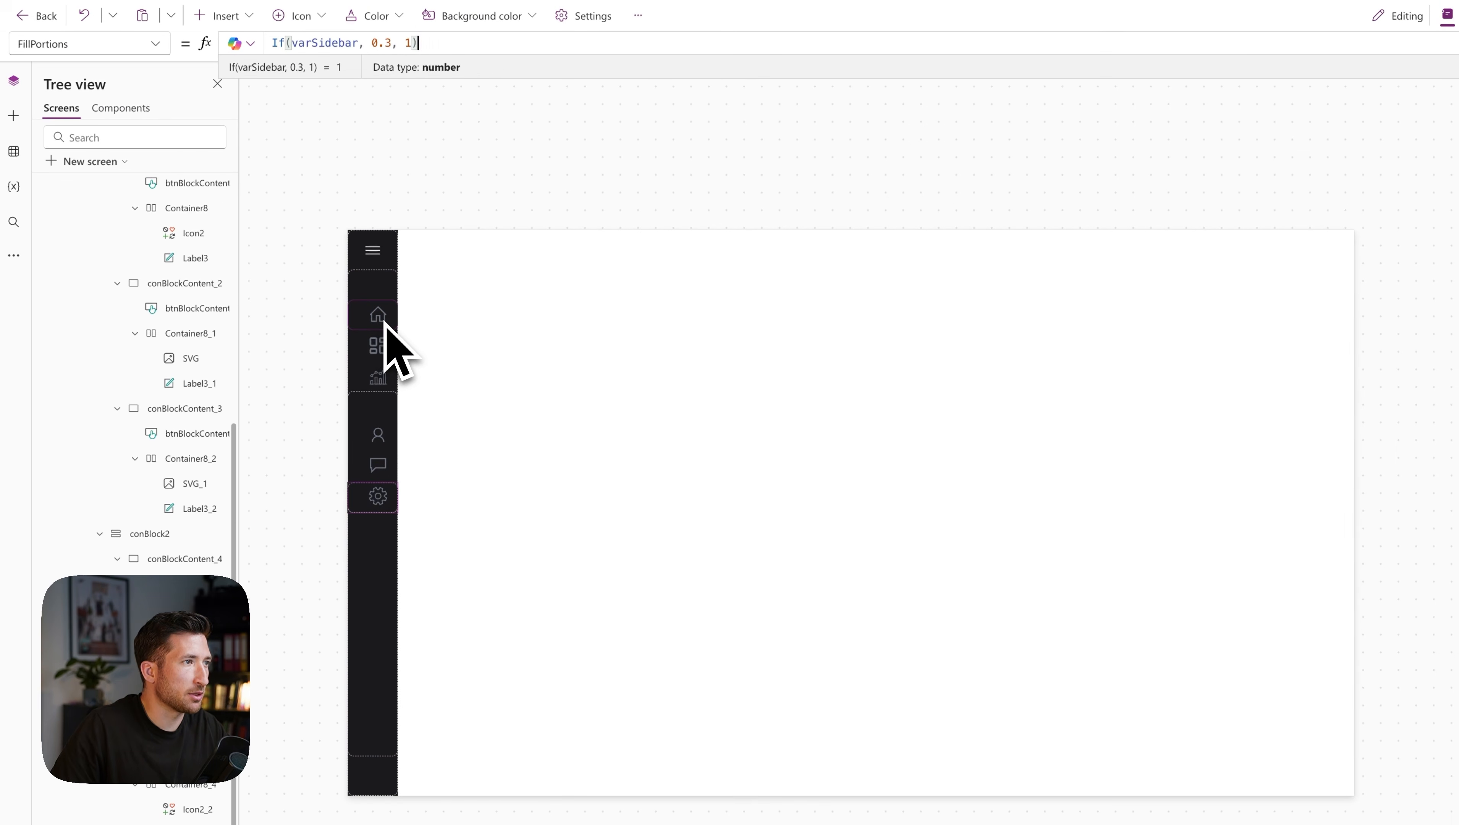
- Set PaddingLeft of the Home icon and other page icons to If(varSidebar, 15, 0), and check the sidebar expanded and collapsed
{"action": "left_click", "coordinate": [381, 321]}
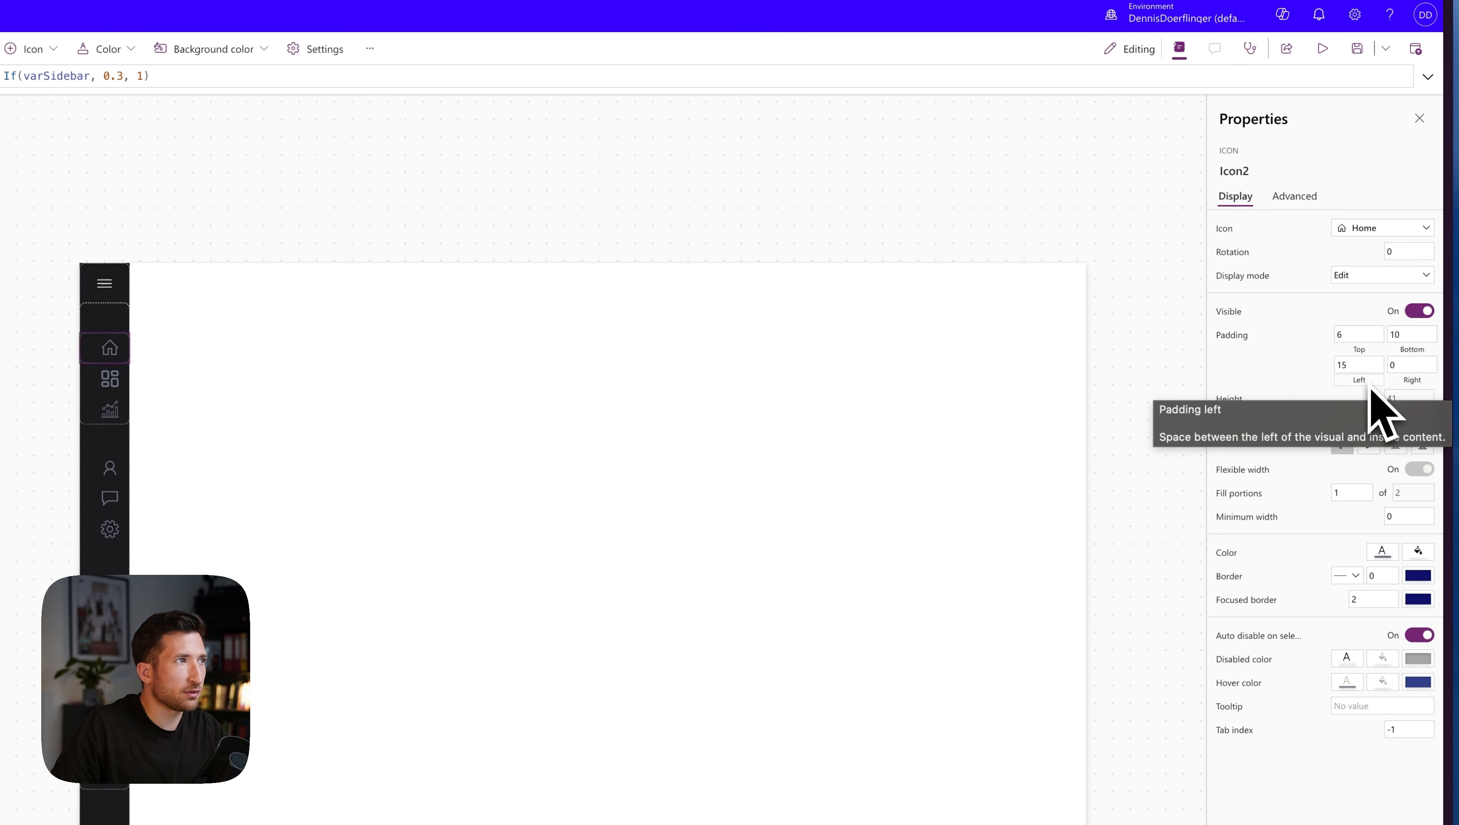
{"action": "left_click_drag", "start_coordinate": [189, 81], "coordinate": [2, 77]}
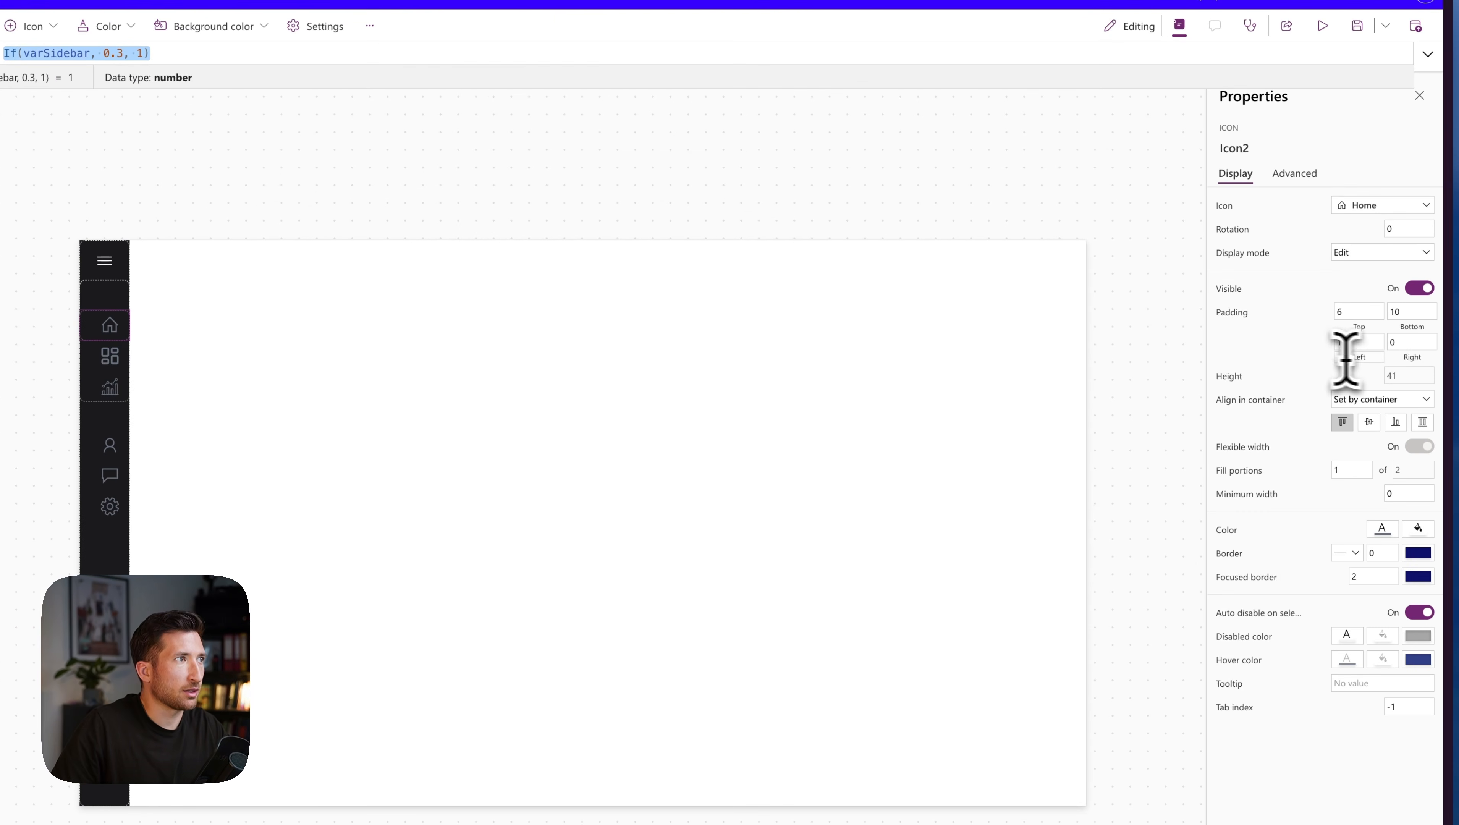
{"action": "left_click", "coordinate": [1355, 357]}
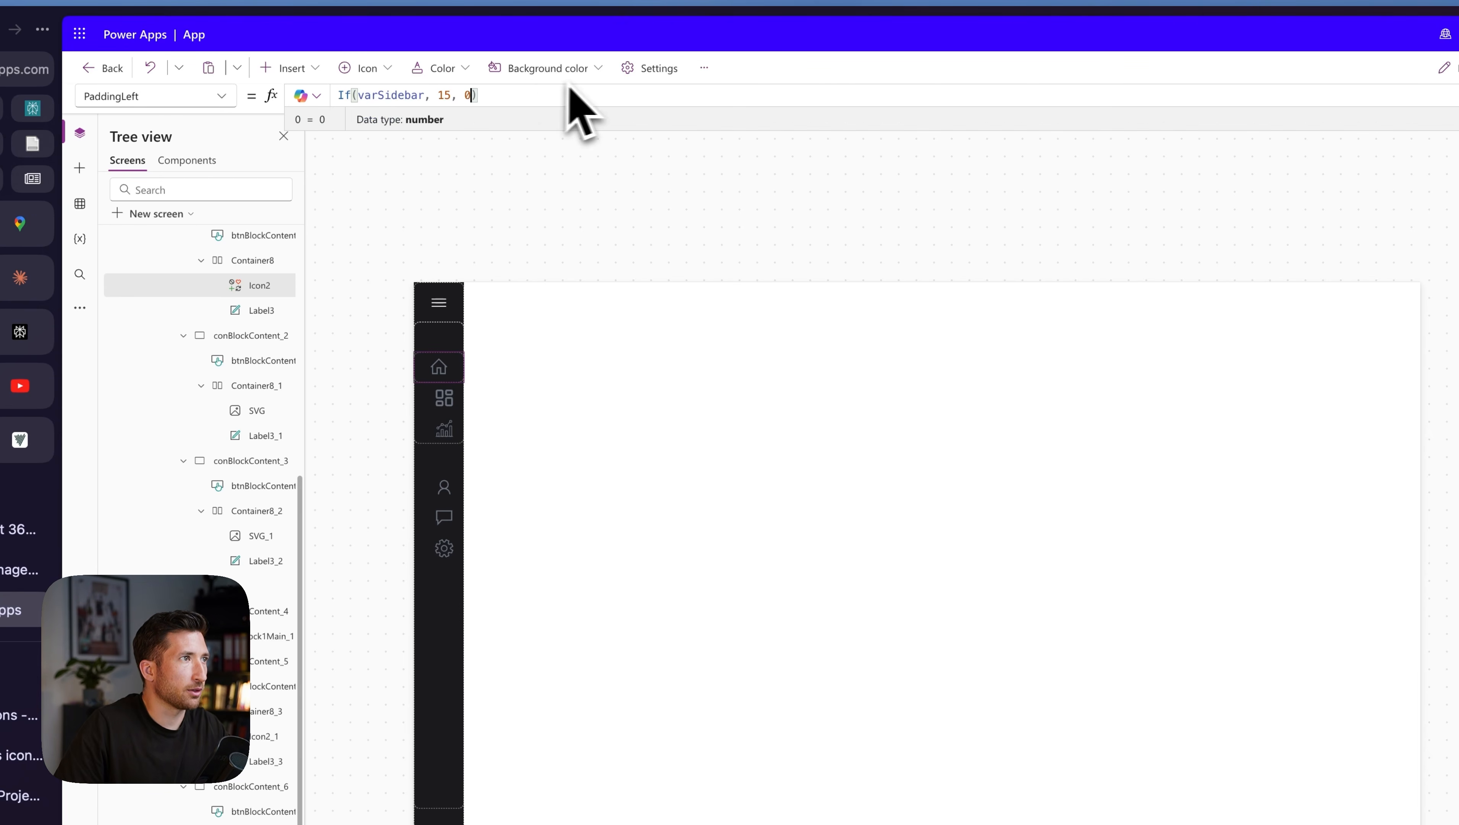
{"action": "left_click", "coordinate": [450, 404]}
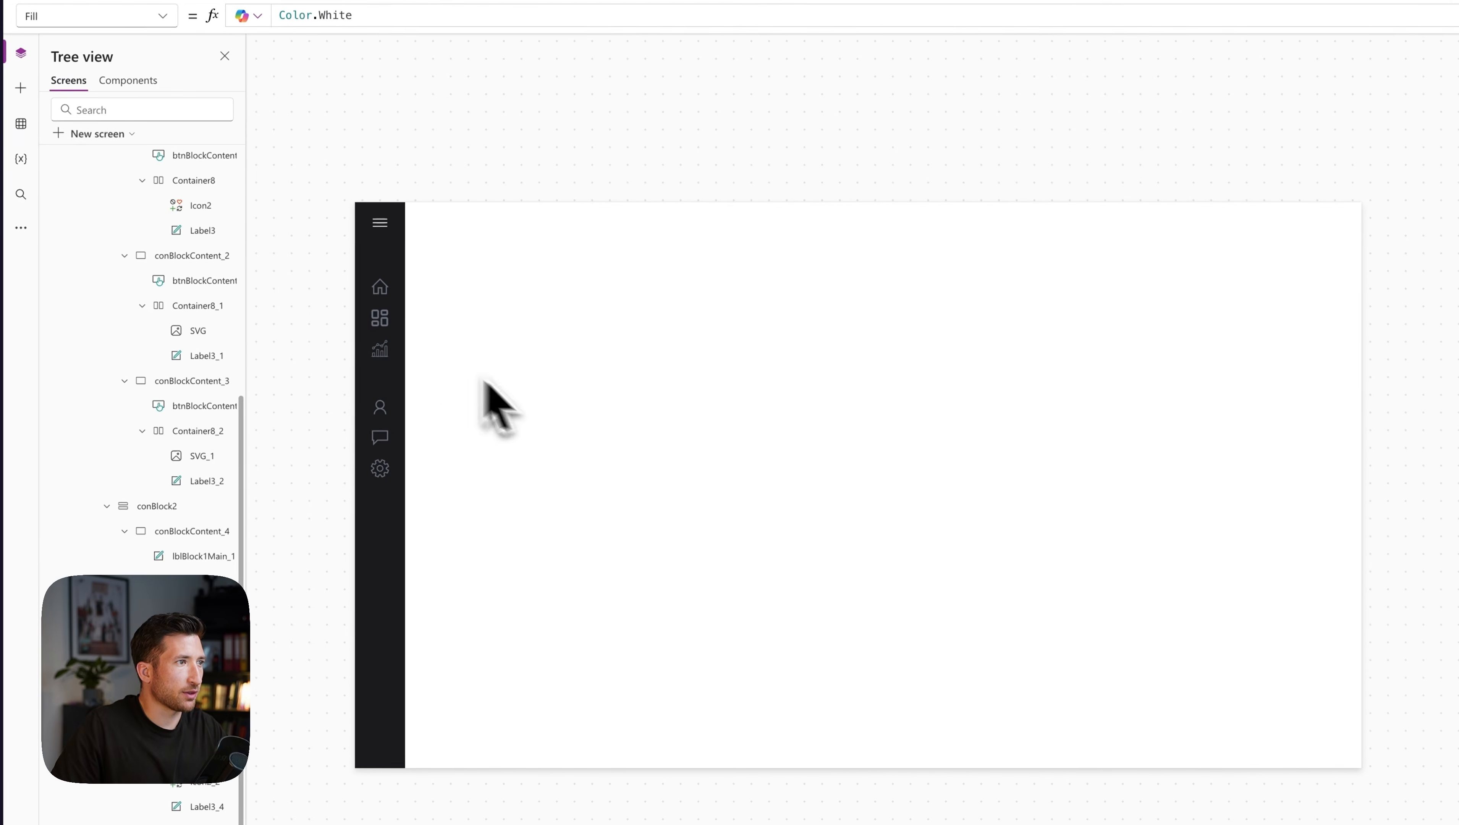
{"action": "left_click", "coordinate": [379, 221]}
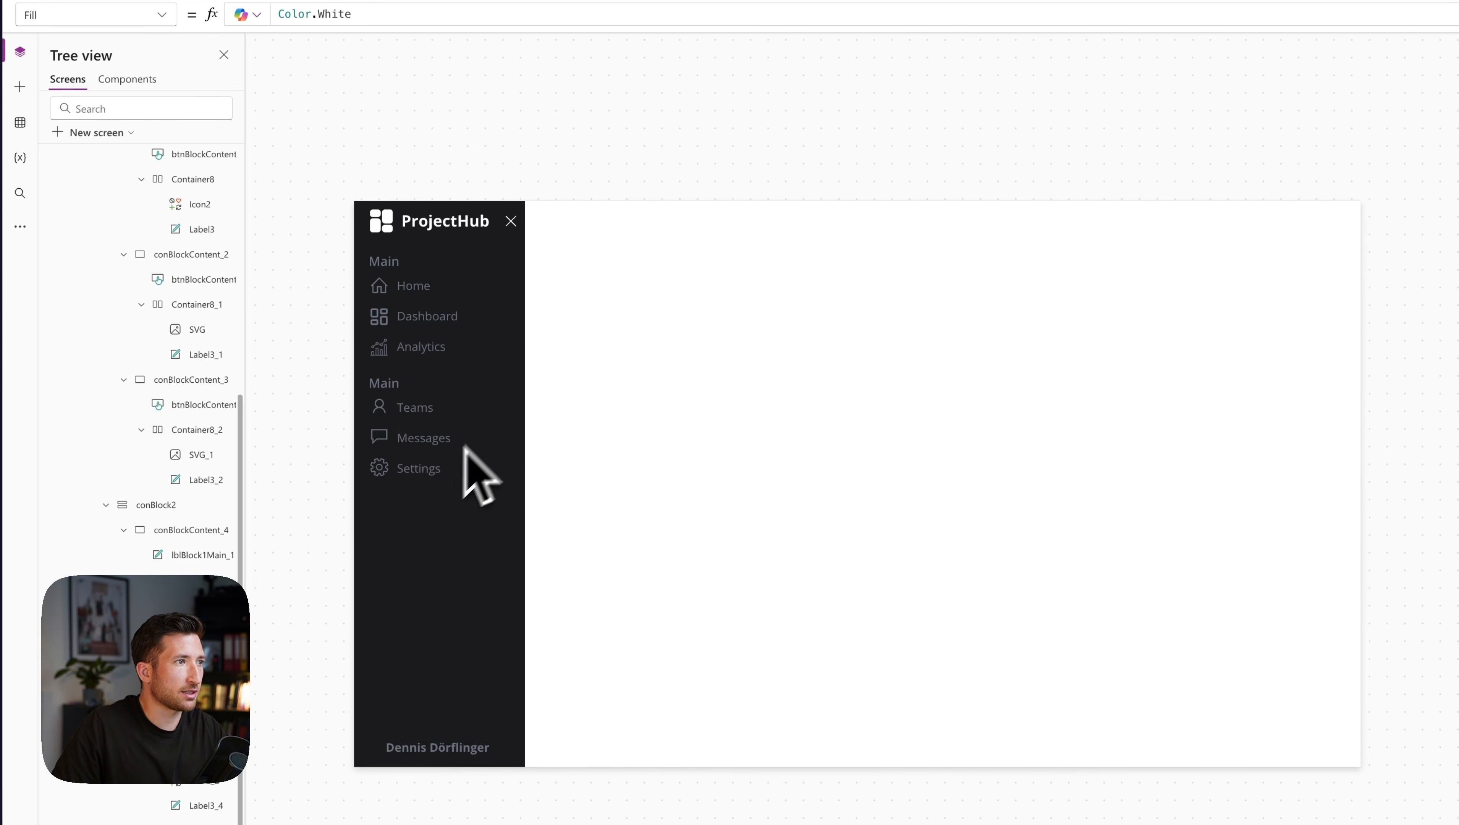
{"action": "left_click", "coordinate": [511, 221]}
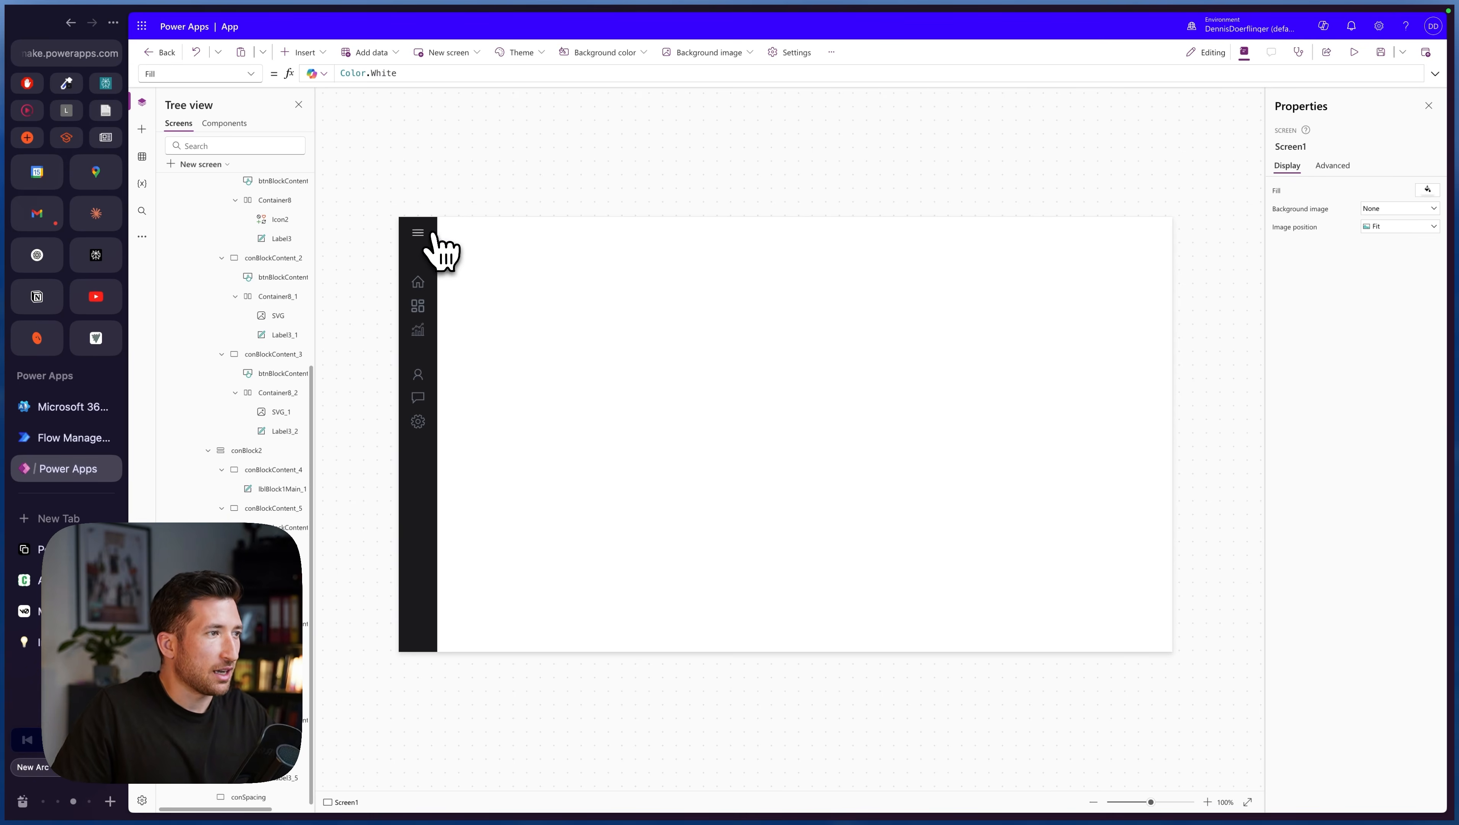
- Fold conPages, conAppName and conUserInformation in the tree view and expand the sidebar in the app
{"action": "scroll", "coordinate": [260, 303], "scroll_direction": "up", "scroll_amount": 10}
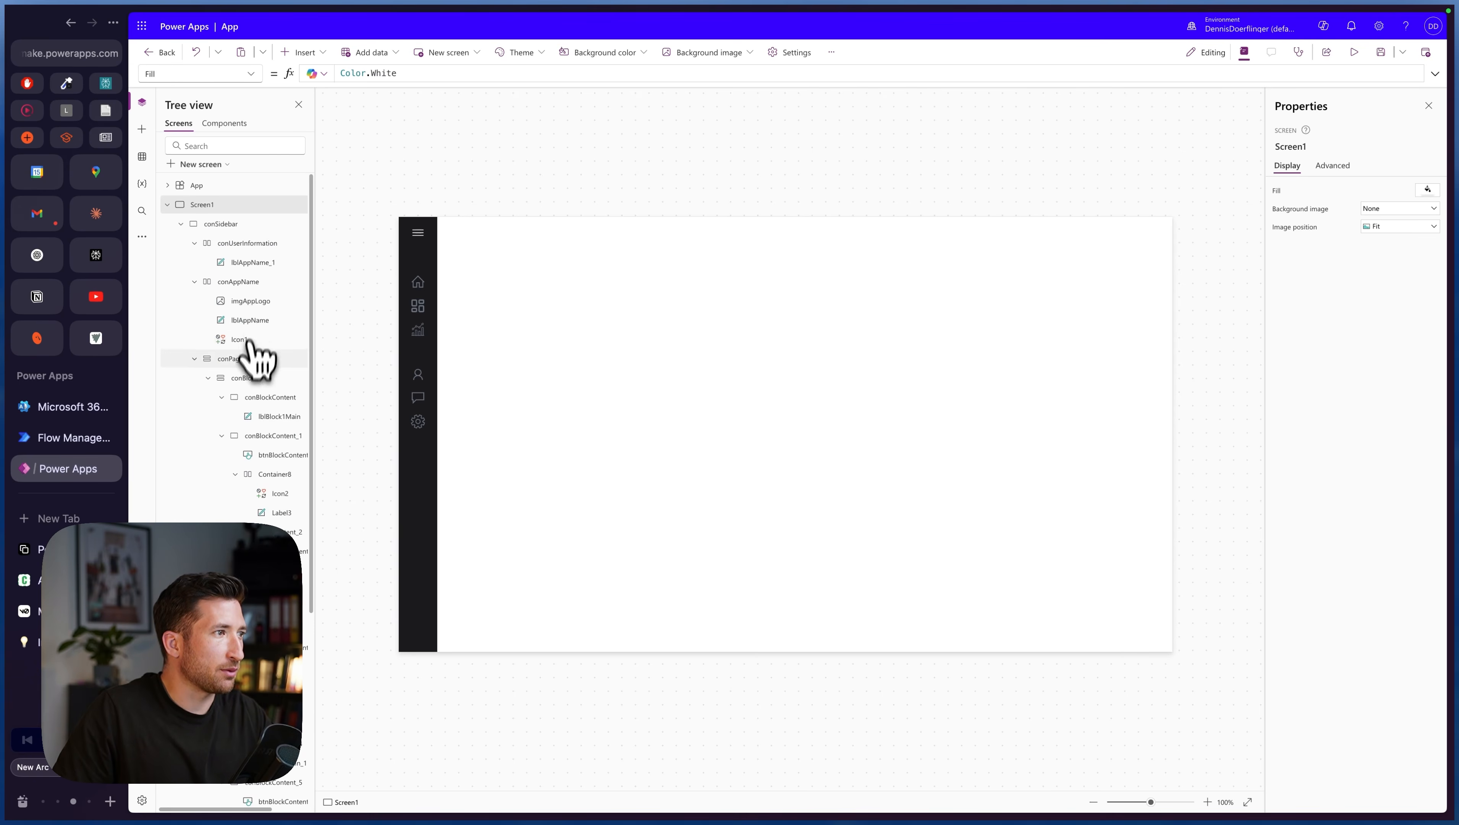
{"action": "left_click", "coordinate": [196, 359]}
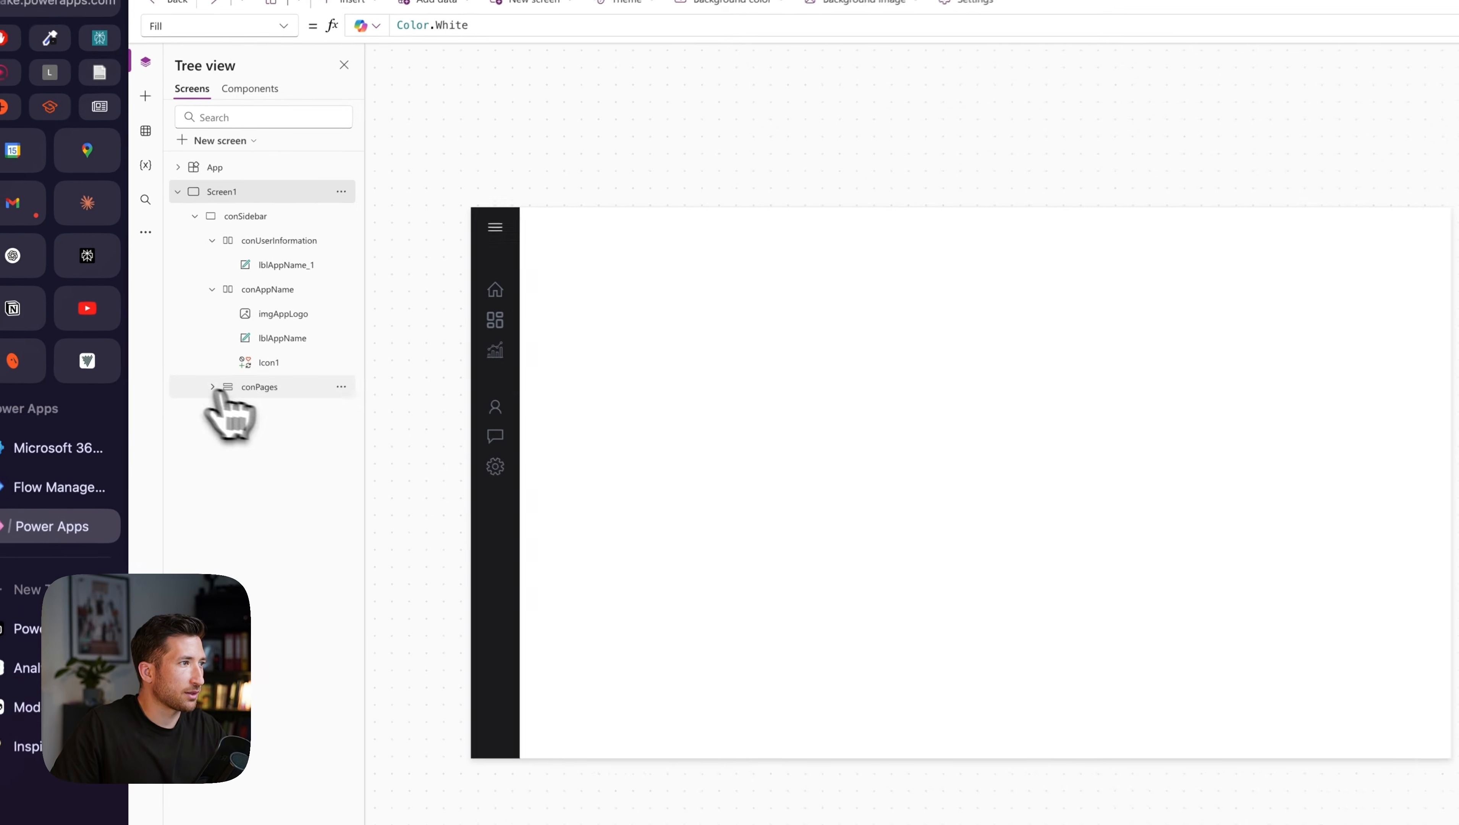
{"action": "left_click", "coordinate": [212, 289]}
{"action": "left_click", "coordinate": [212, 240]}
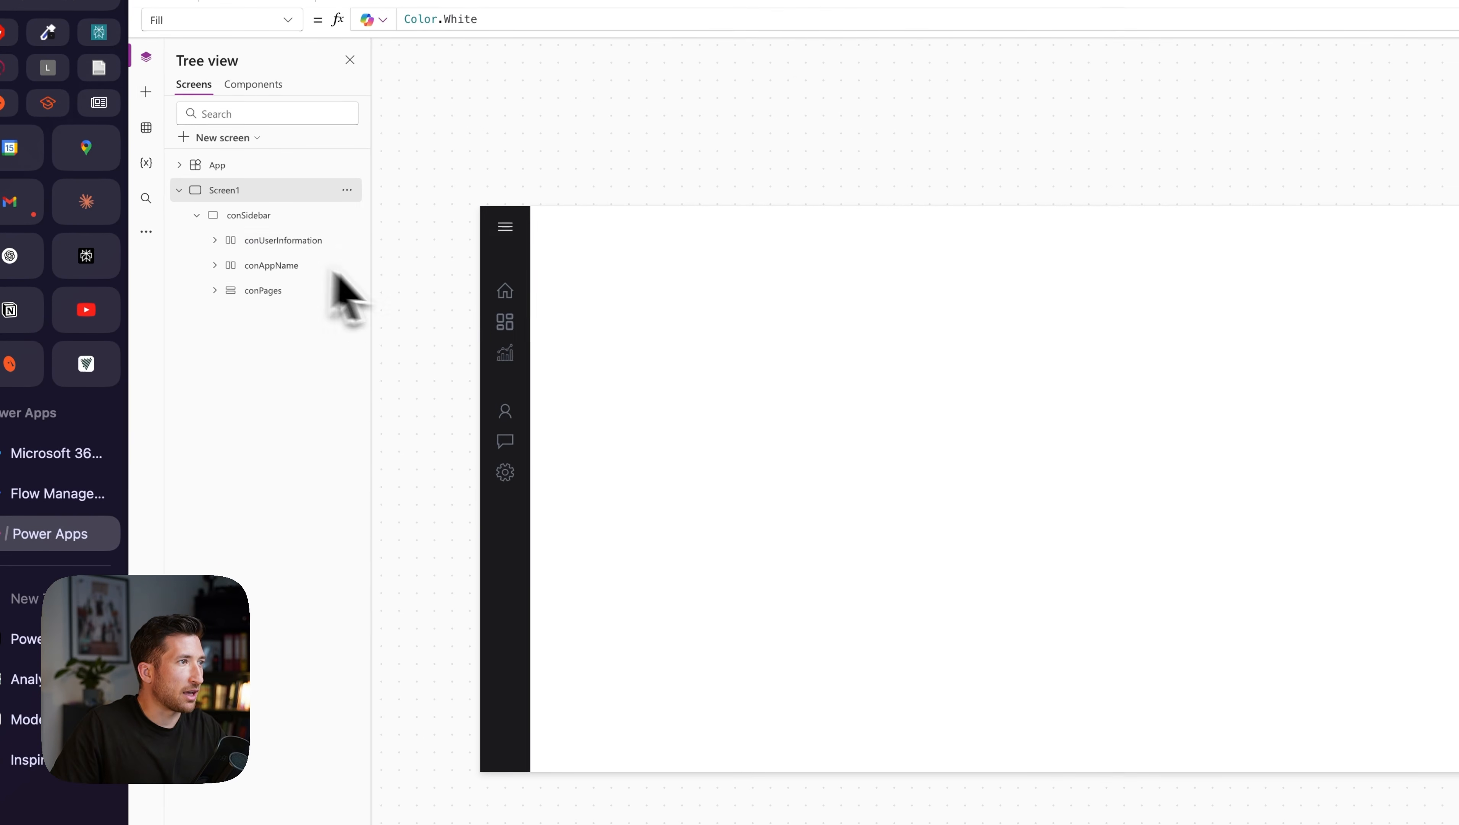
{"action": "left_click", "coordinate": [524, 231], "text": "alt"}
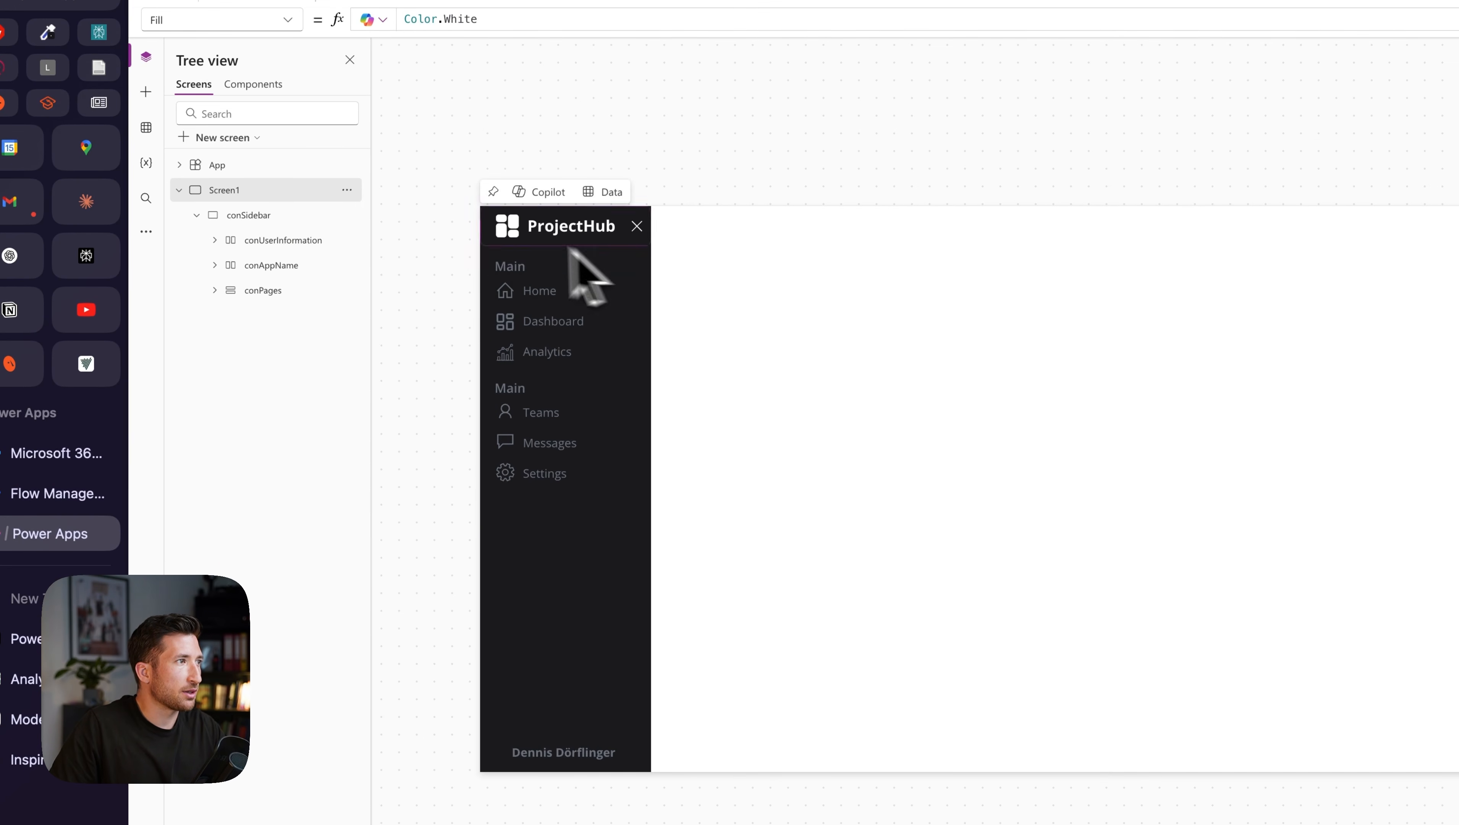
- Open the code view of conSidebar and look through the code of its child controls
{"action": "left_click", "coordinate": [264, 217]}
{"action": "right_click", "coordinate": [265, 216]}
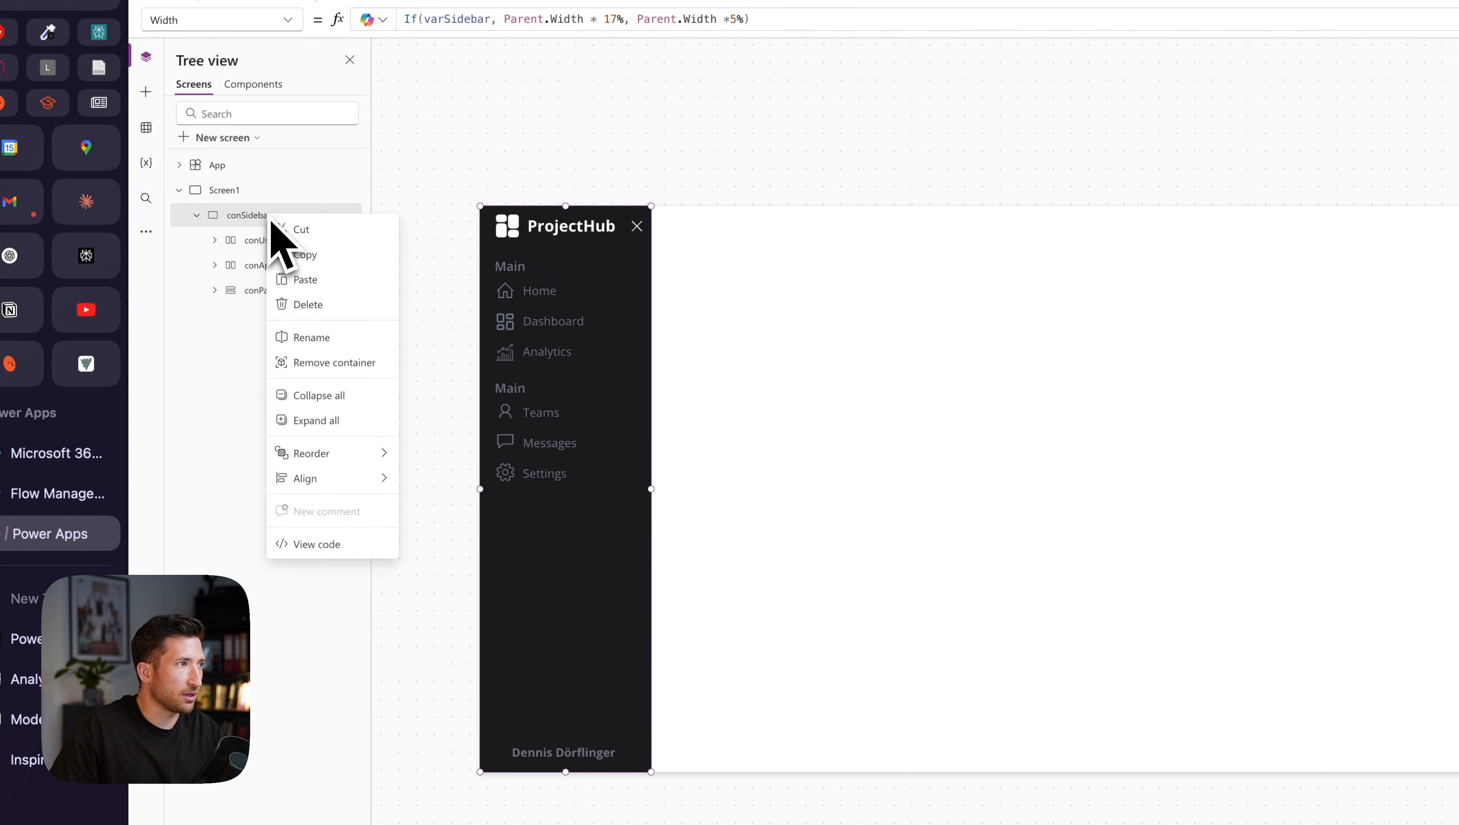
{"action": "left_click", "coordinate": [331, 543]}
{"action": "scroll", "coordinate": [726, 323], "scroll_direction": "down", "scroll_amount": 20}
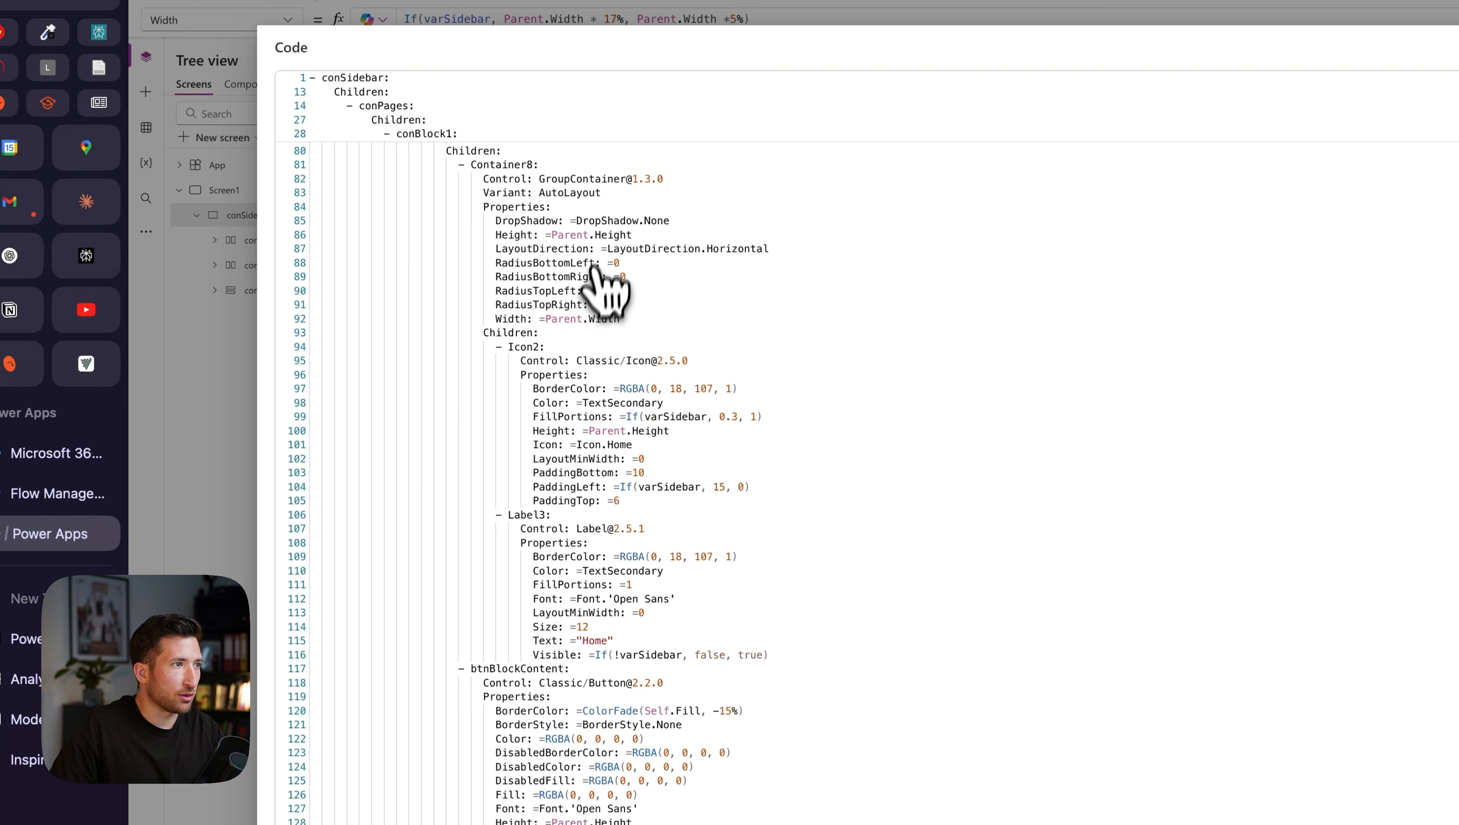
{"action": "scroll", "coordinate": [595, 324], "scroll_direction": "down", "scroll_amount": 15}
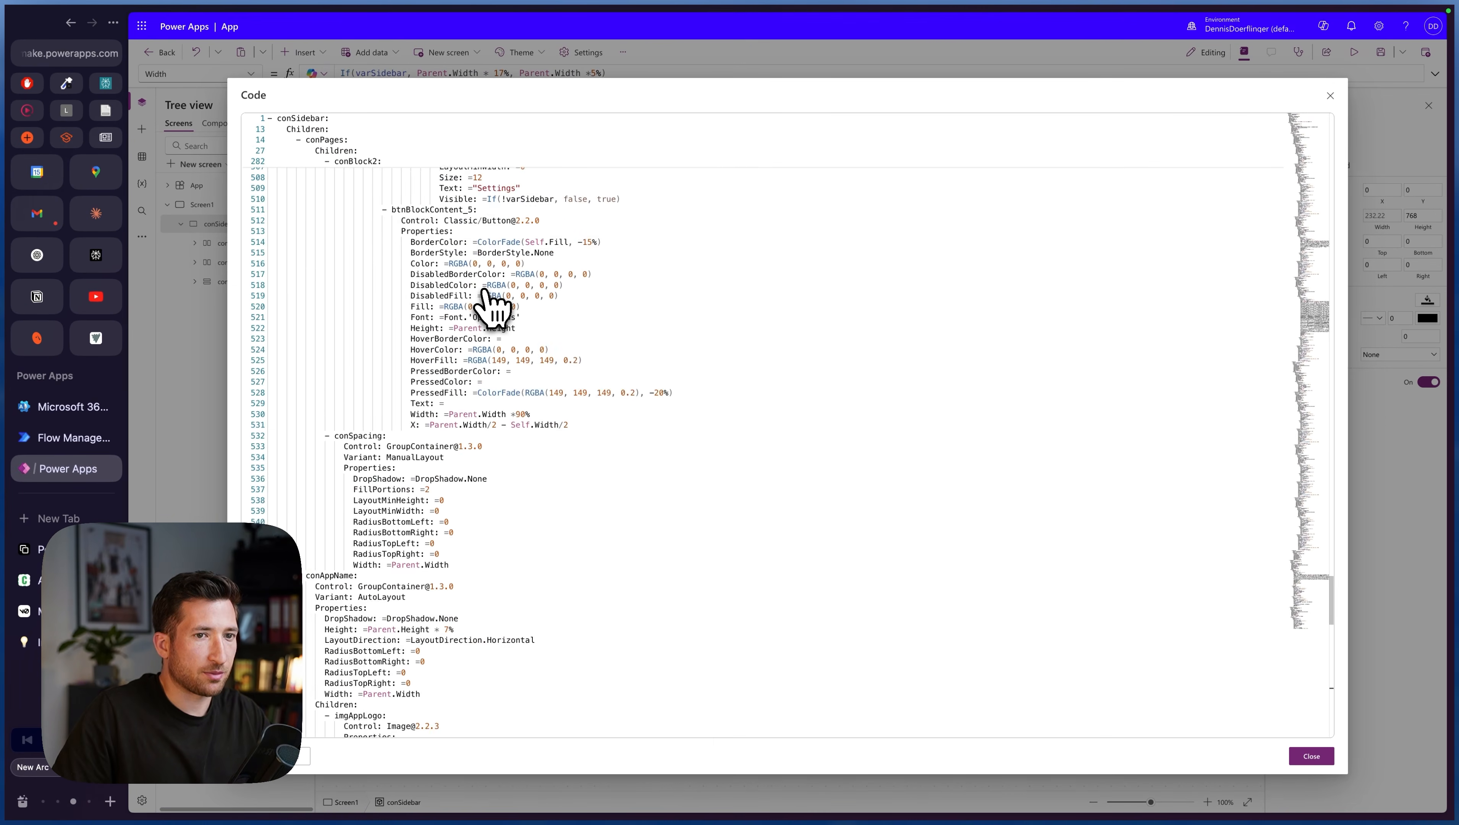
- Close the code view of conSidebar and copy the whole conSidebar container
{"action": "scroll", "coordinate": [488, 306], "scroll_direction": "up", "scroll_amount": 20}
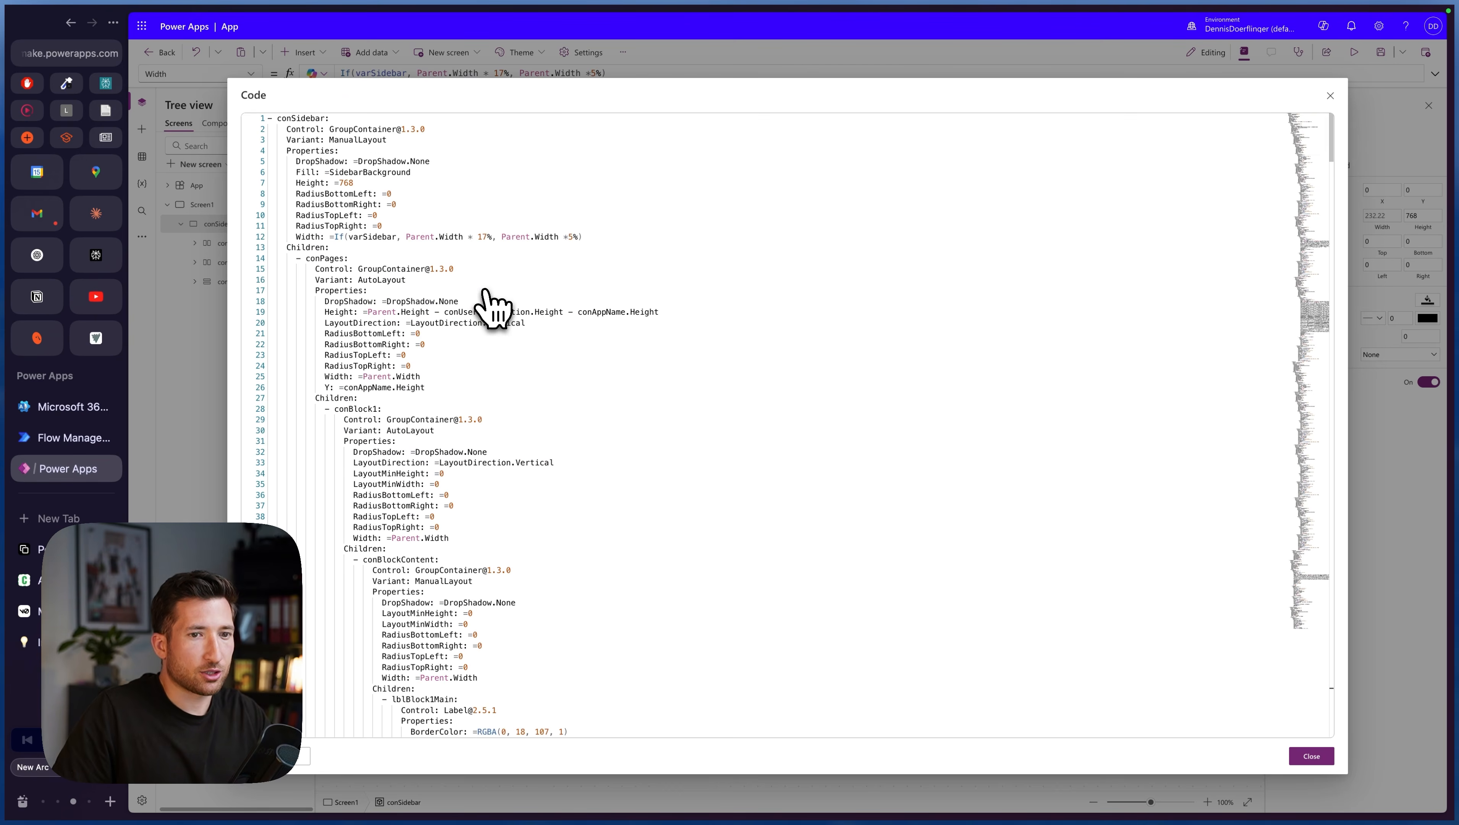
{"action": "left_click", "coordinate": [1311, 755]}
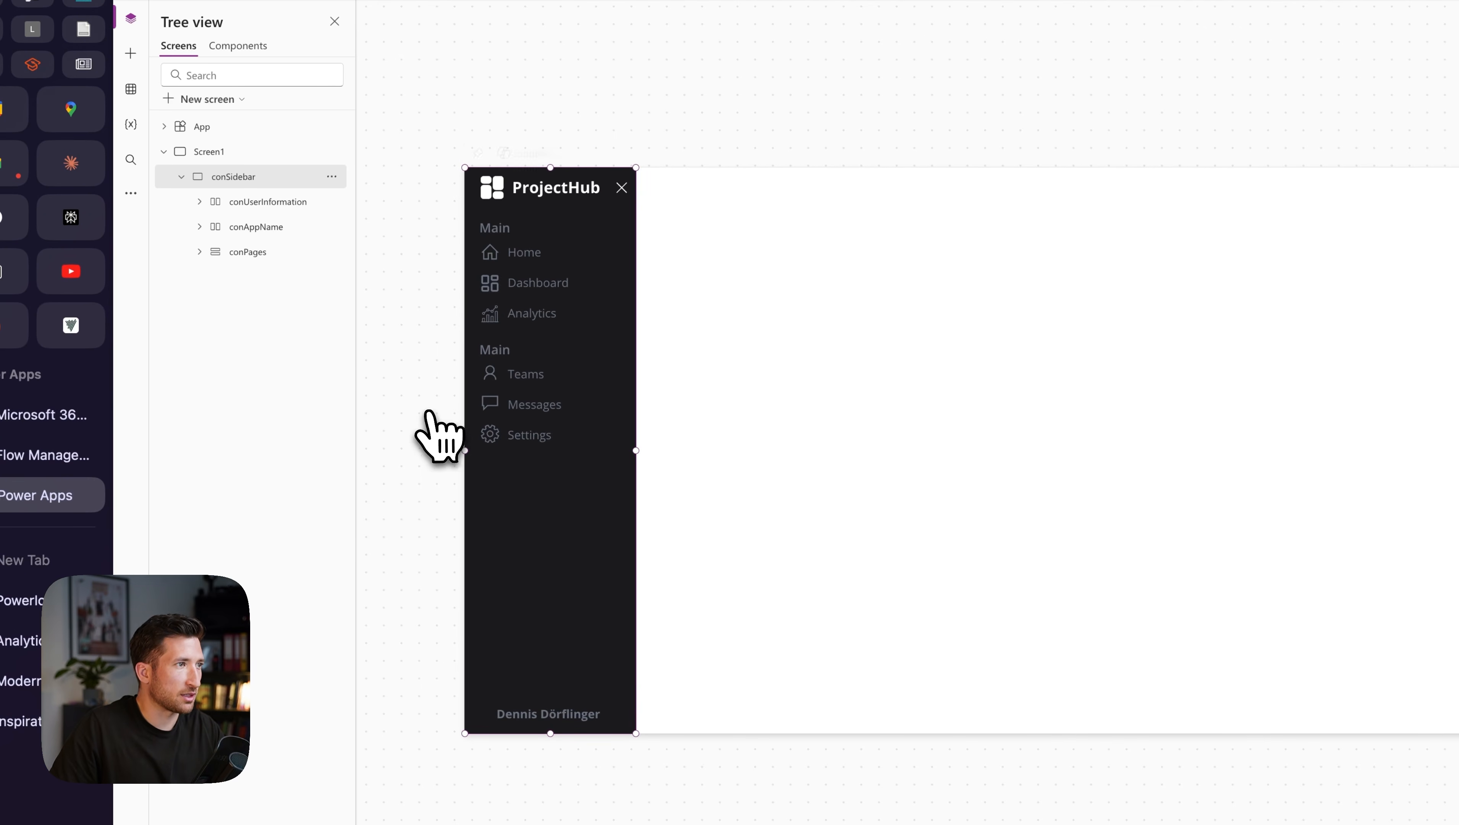
{"action": "right_click", "coordinate": [254, 177]}
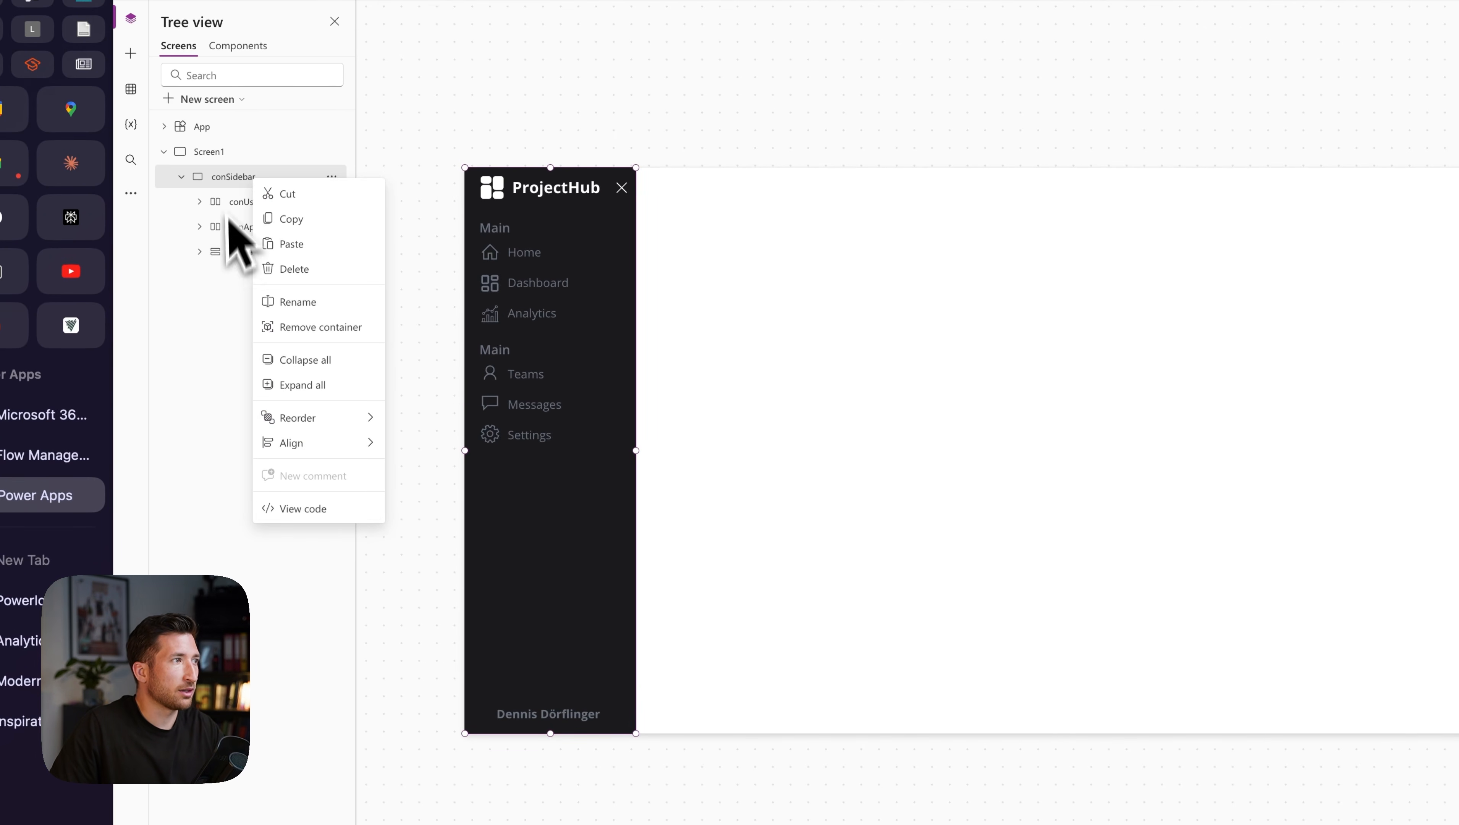
{"action": "left_click", "coordinate": [302, 222]}
- Switch to the Inspiration page in Notion, add a toggle named Sidebar below the Color Theme section, and expand it
{"action": "left_click", "coordinate": [70, 234]}
{"action": "scroll", "coordinate": [730, 422], "scroll_direction": "down", "scroll_amount": 4}
{"action": "left_click", "coordinate": [661, 569]}
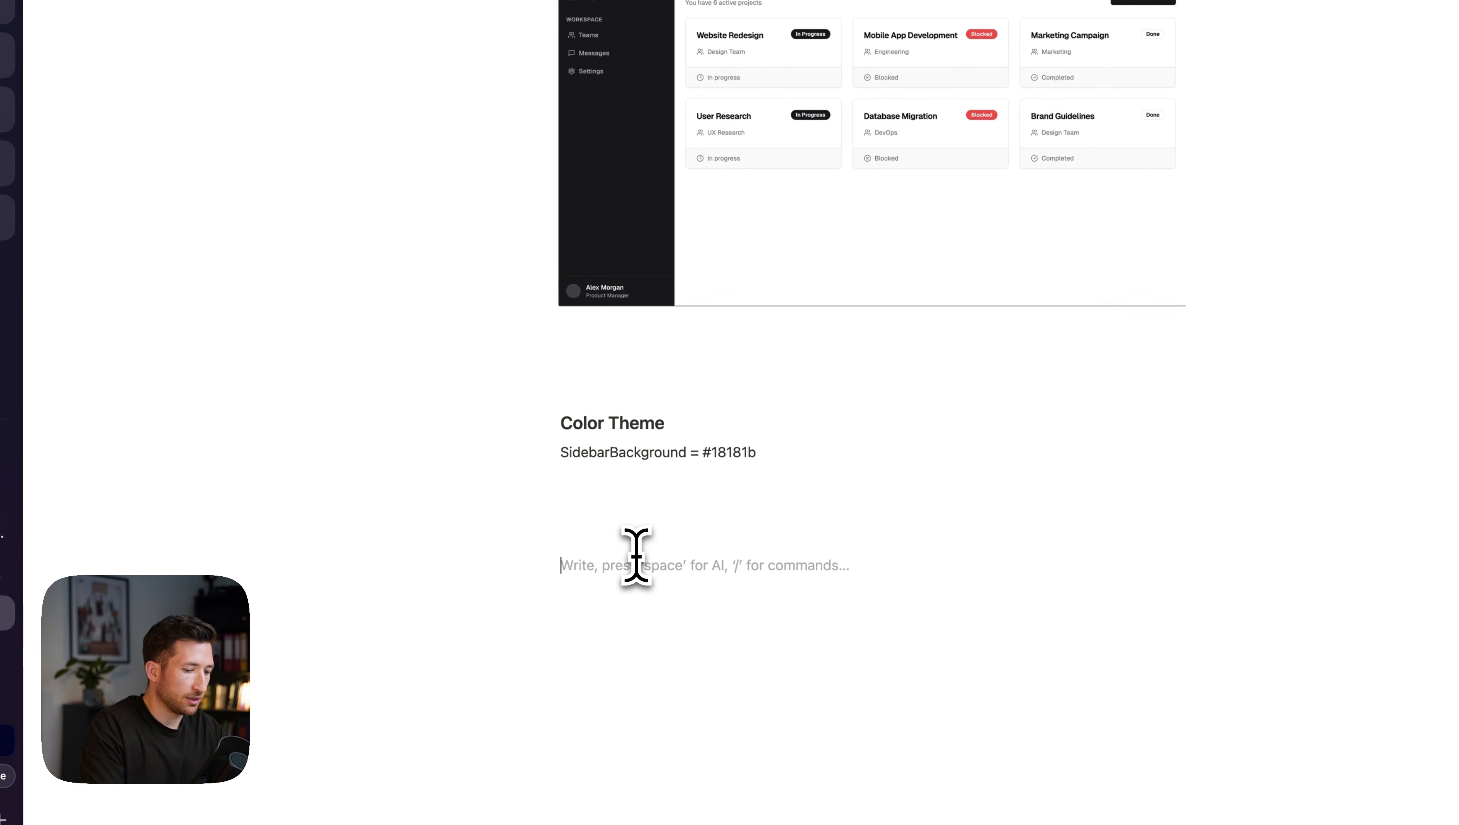
{"action": "type", "text": "/"}
{"action": "key", "text": "Down"}
{"action": "key", "text": "Down"}
{"action": "key", "text": "Return"}
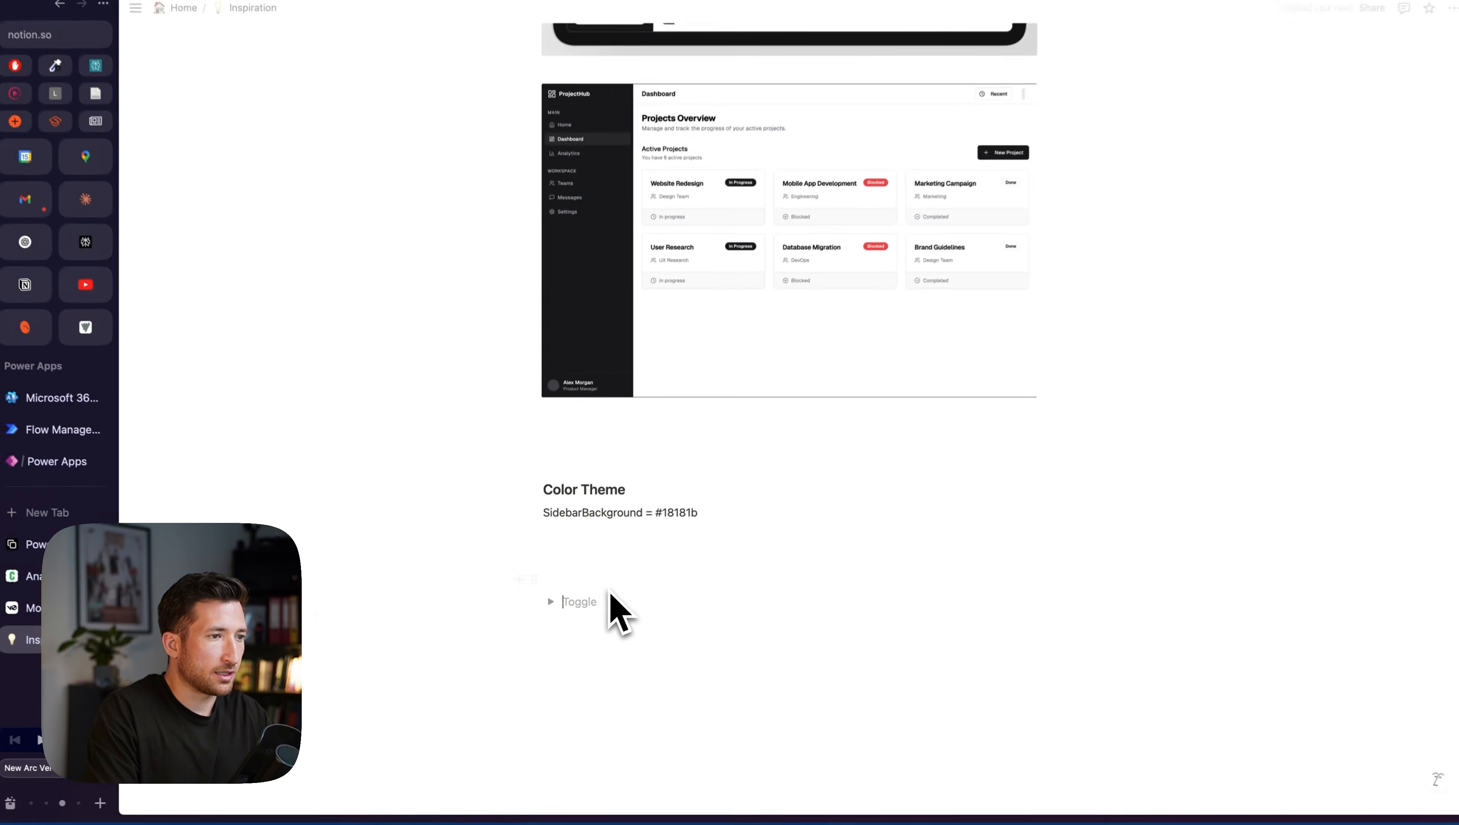
{"action": "type", "text": "Sidebar"}
{"action": "left_click", "coordinate": [549, 605]}
- Add a code block inside the Sidebar toggle and paste the copied conSidebar code into it
{"action": "left_click", "coordinate": [584, 625]}
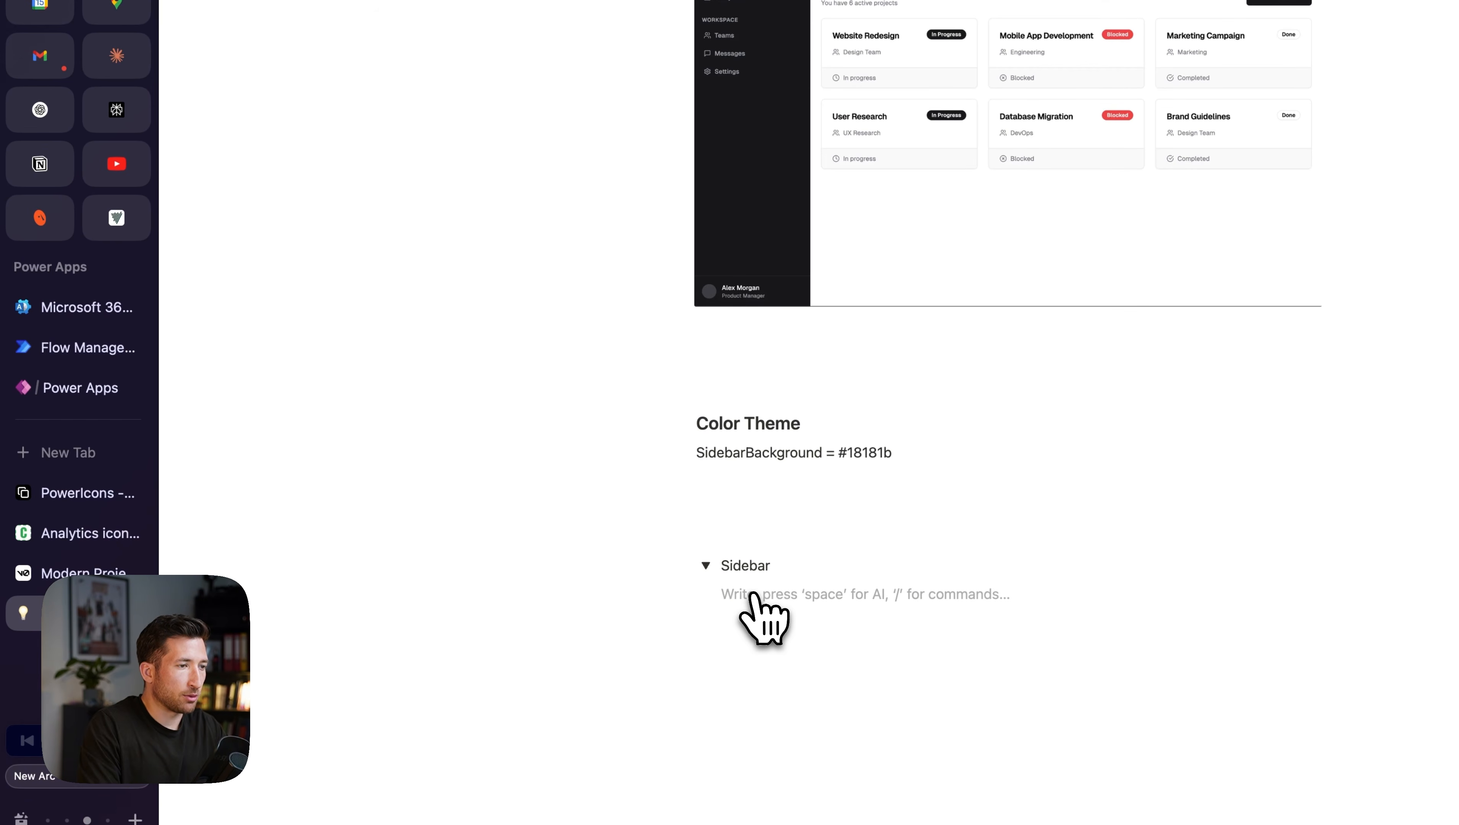
{"action": "type", "text": "/code"}
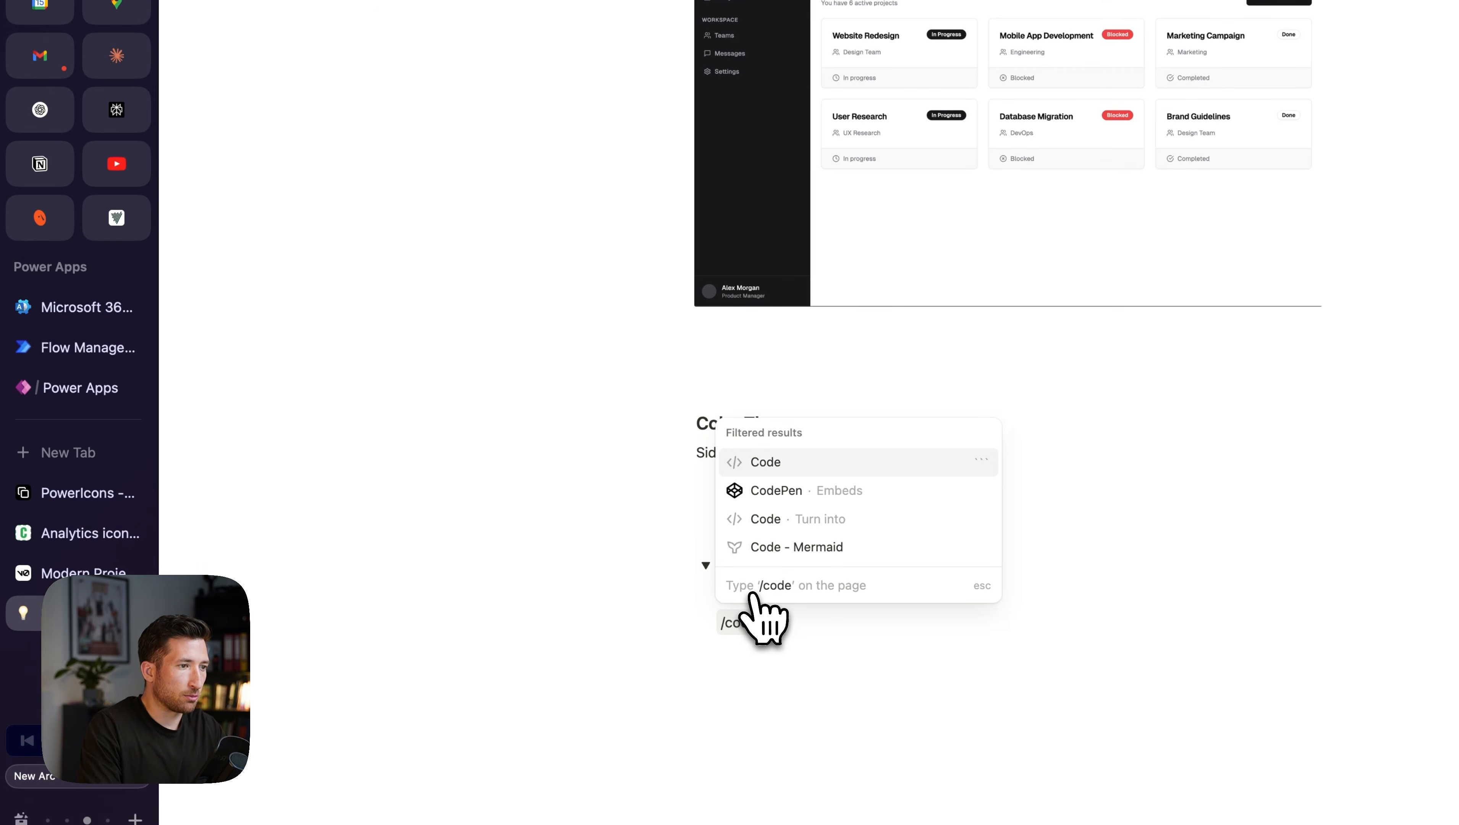
{"action": "key", "text": "Return"}
{"action": "key", "text": "super+v"}
{"action": "scroll", "coordinate": [841, 662], "scroll_direction": "down", "scroll_amount": 3}
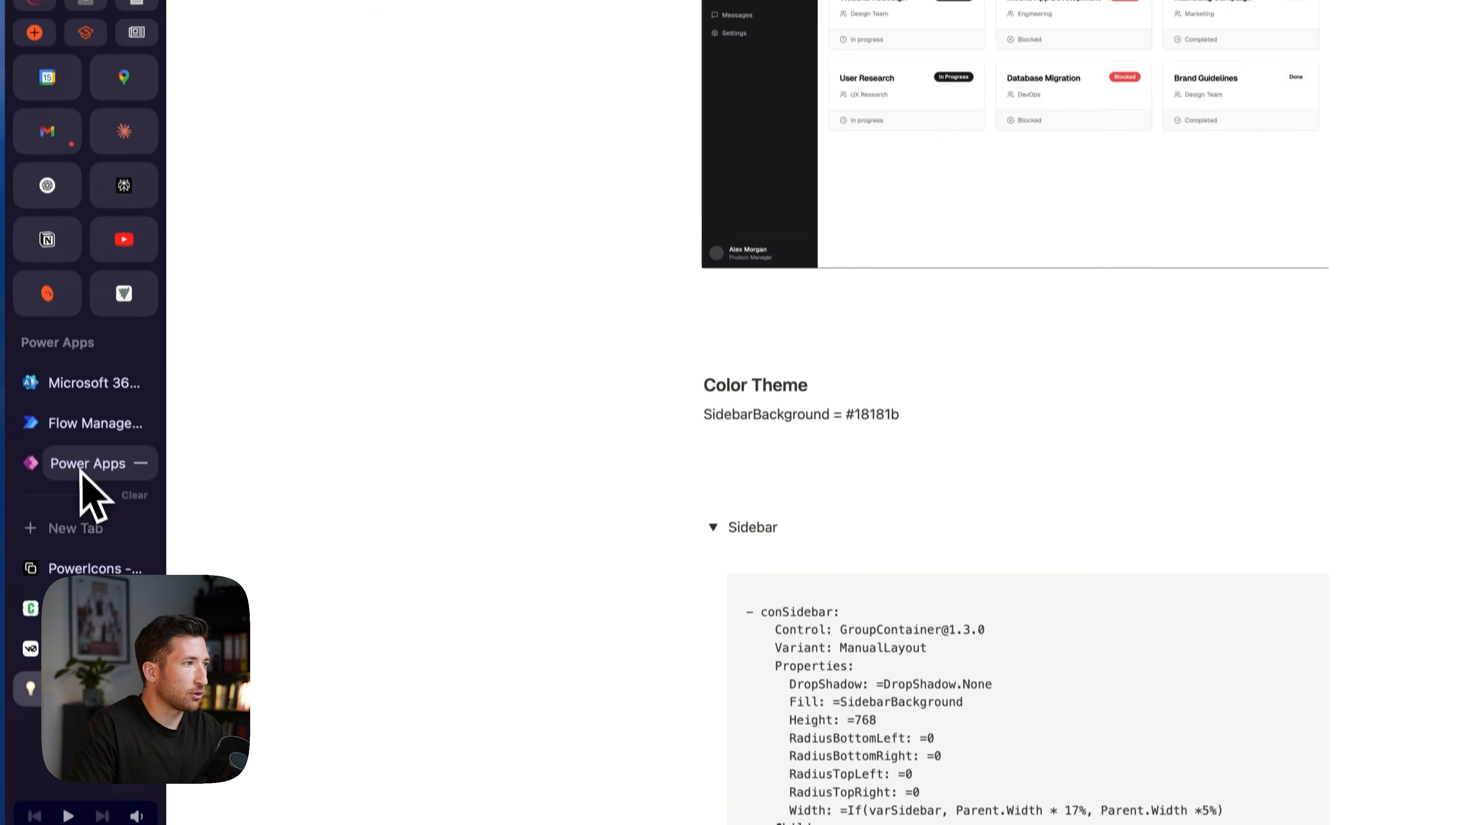
- Capture a screenshot of the expanded sidebar in Power Apps and paste it above the code in Notion's Sidebar toggle
{"action": "left_click", "coordinate": [81, 471]}
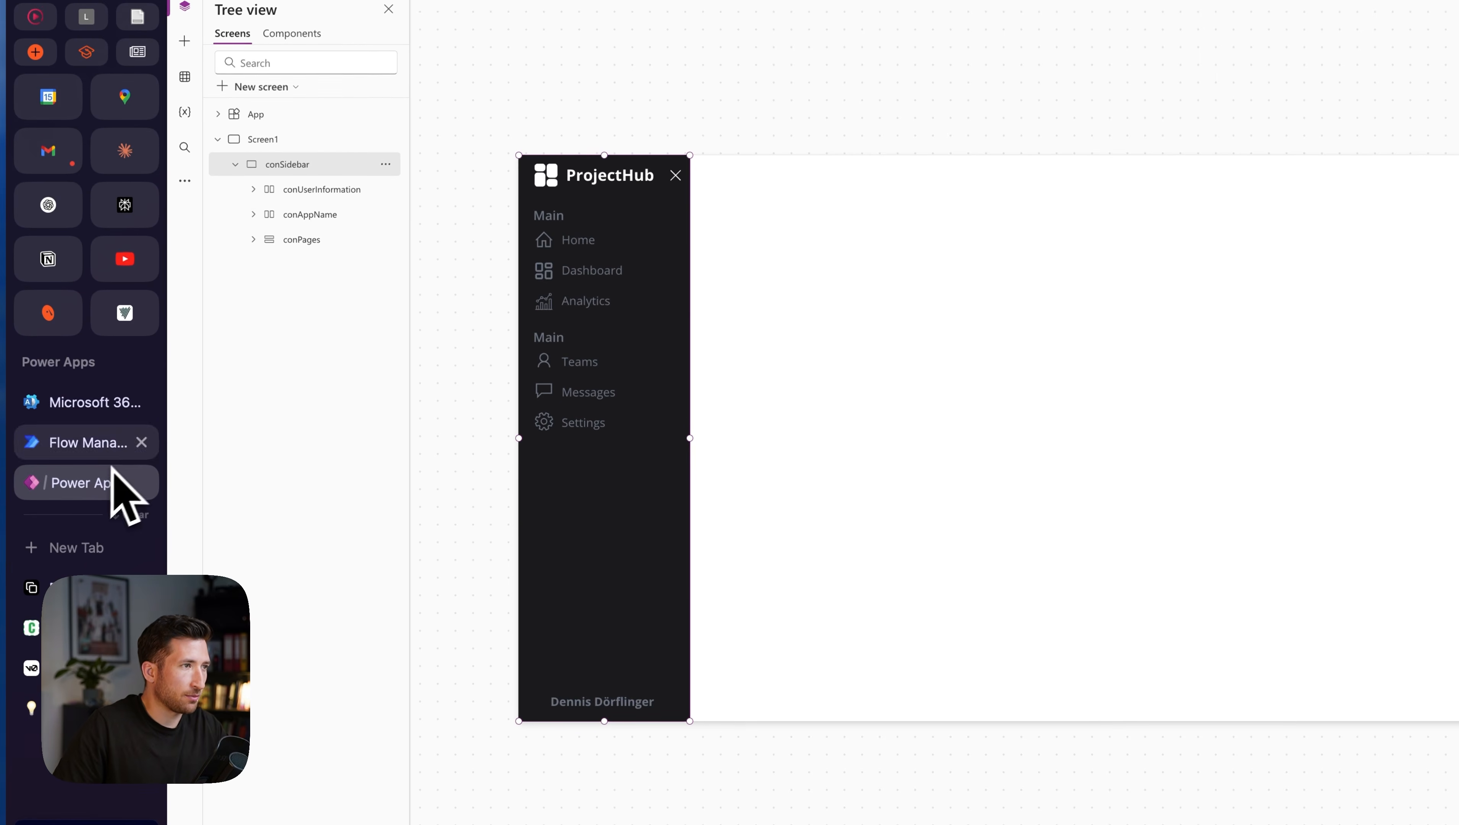
{"action": "key", "text": "super+shift+4"}
{"action": "left_click_drag", "start_coordinate": [504, 139], "coordinate": [700, 732]}
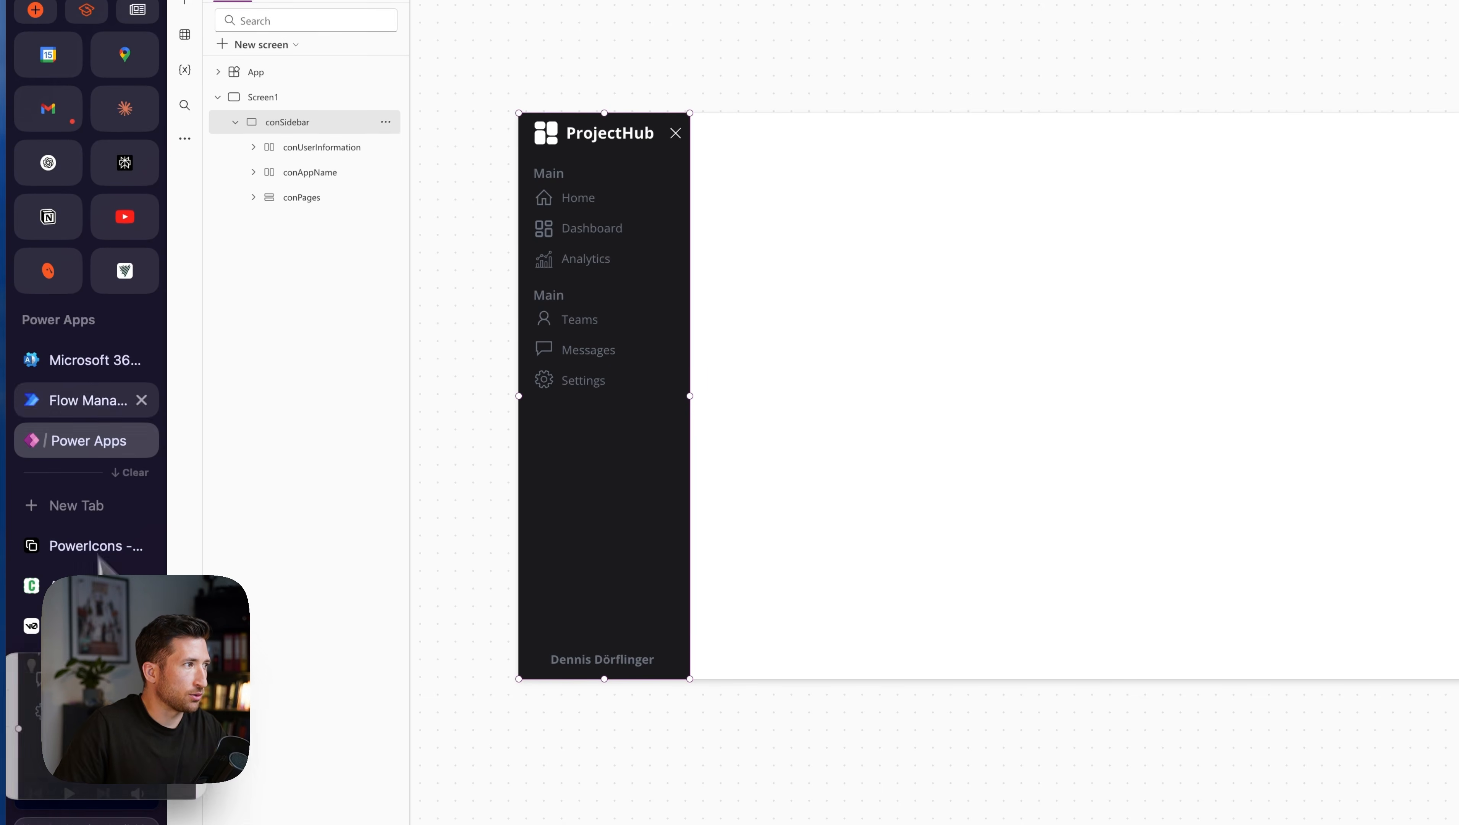
{"action": "left_click", "coordinate": [87, 667]}
{"action": "left_click", "coordinate": [654, 601]}
{"action": "key", "text": "super+v"}
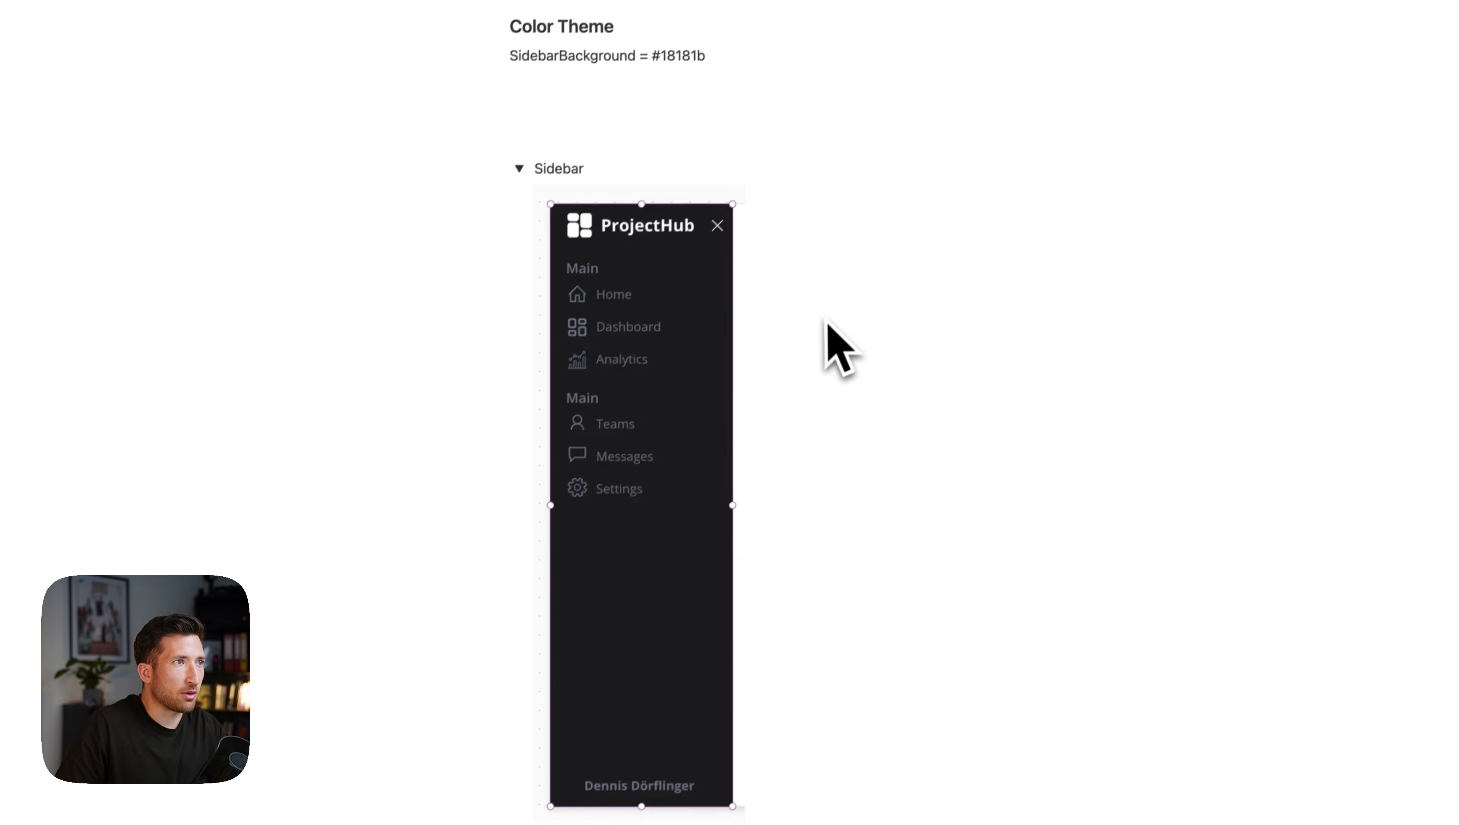
- Collapse and reopen the Sidebar toggle, and look over the saved screenshot and YAML code
{"action": "left_click", "coordinate": [508, 185]}
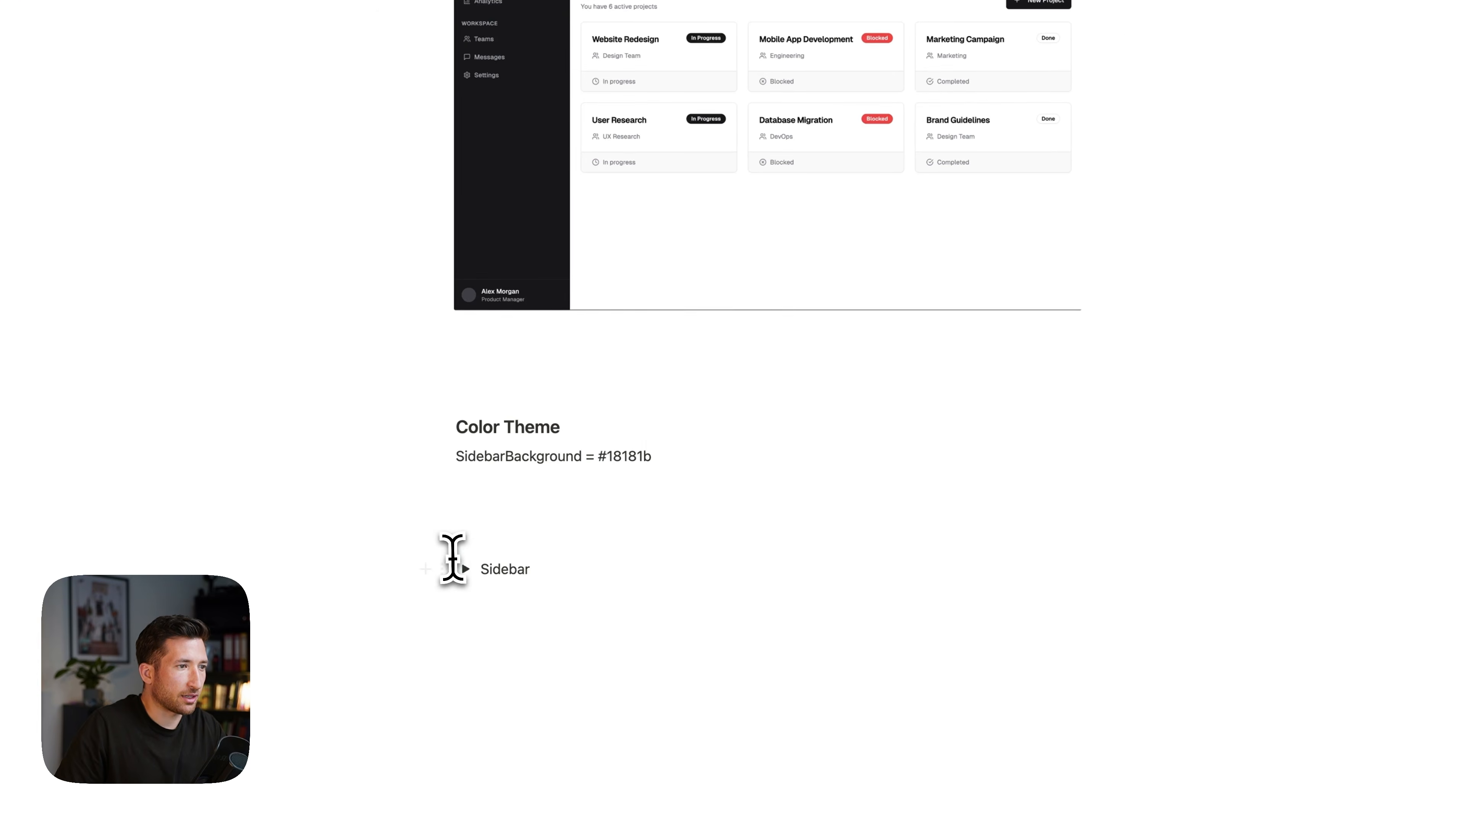
{"action": "left_click_drag", "start_coordinate": [460, 580], "coordinate": [480, 591]}
{"action": "left_click", "coordinate": [473, 588]}
{"action": "scroll", "coordinate": [600, 561], "scroll_direction": "down", "scroll_amount": 8}
{"action": "scroll", "coordinate": [729, 376], "scroll_direction": "up", "scroll_amount": 10}
{"action": "left_click", "coordinate": [1062, 313]}
{"action": "scroll", "coordinate": [1019, 427], "scroll_direction": "down", "scroll_amount": 10}
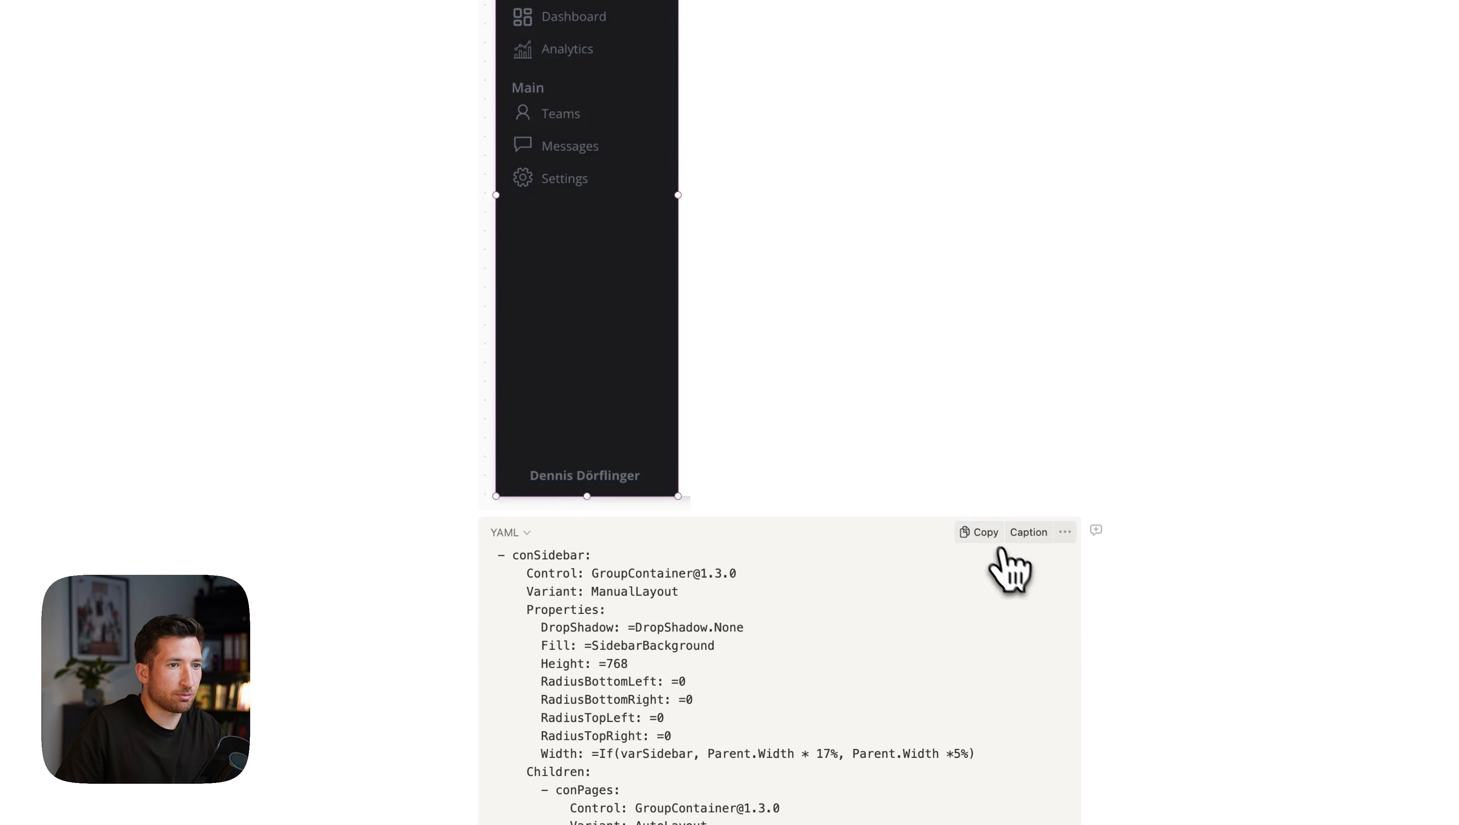
{"action": "scroll", "coordinate": [999, 731], "scroll_direction": "up", "scroll_amount": 10}
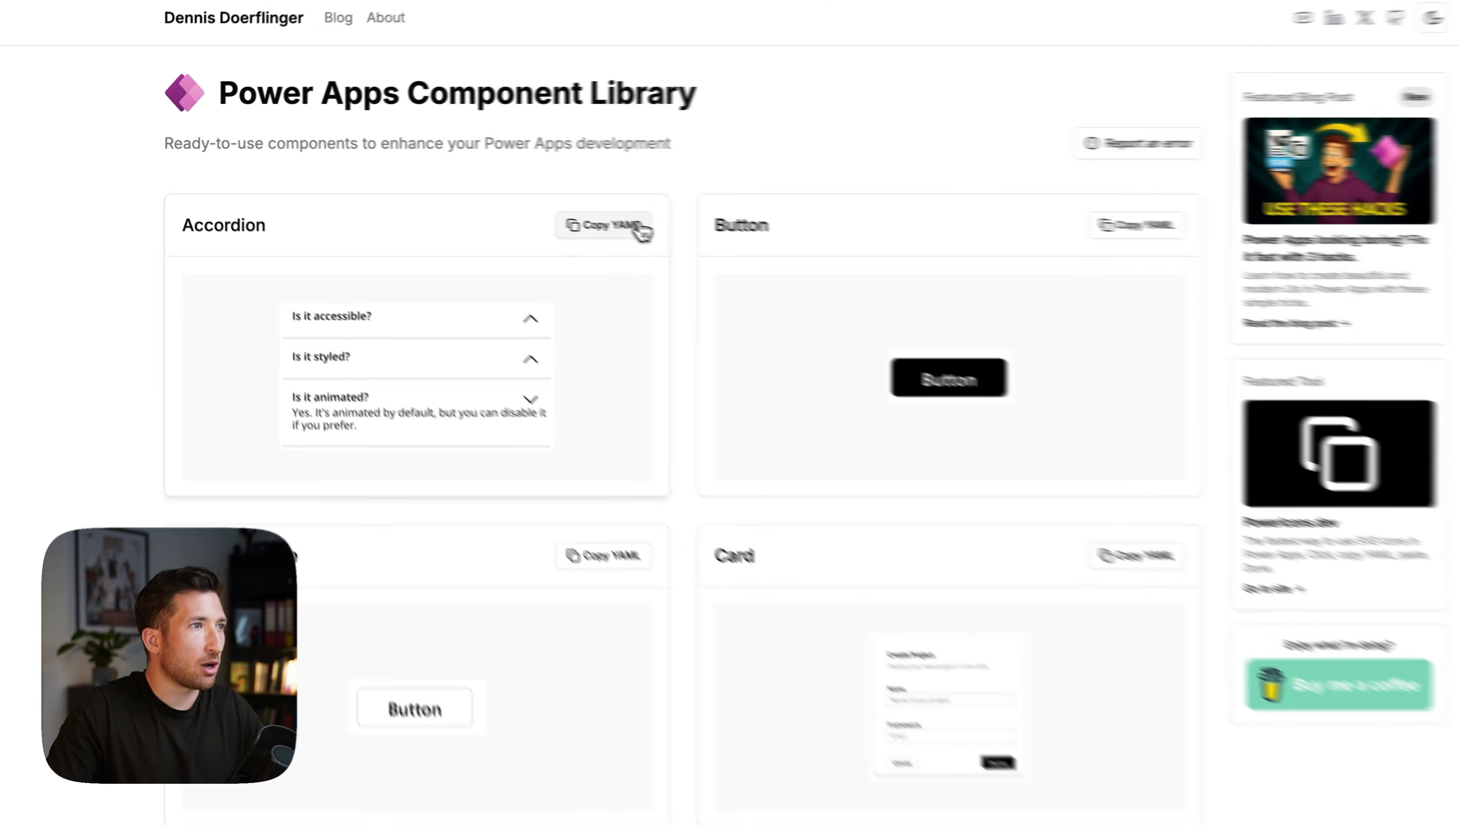
- Copy the Accordion component's YAML from the Power Apps Component Library website
{"action": "left_click", "coordinate": [640, 228]}
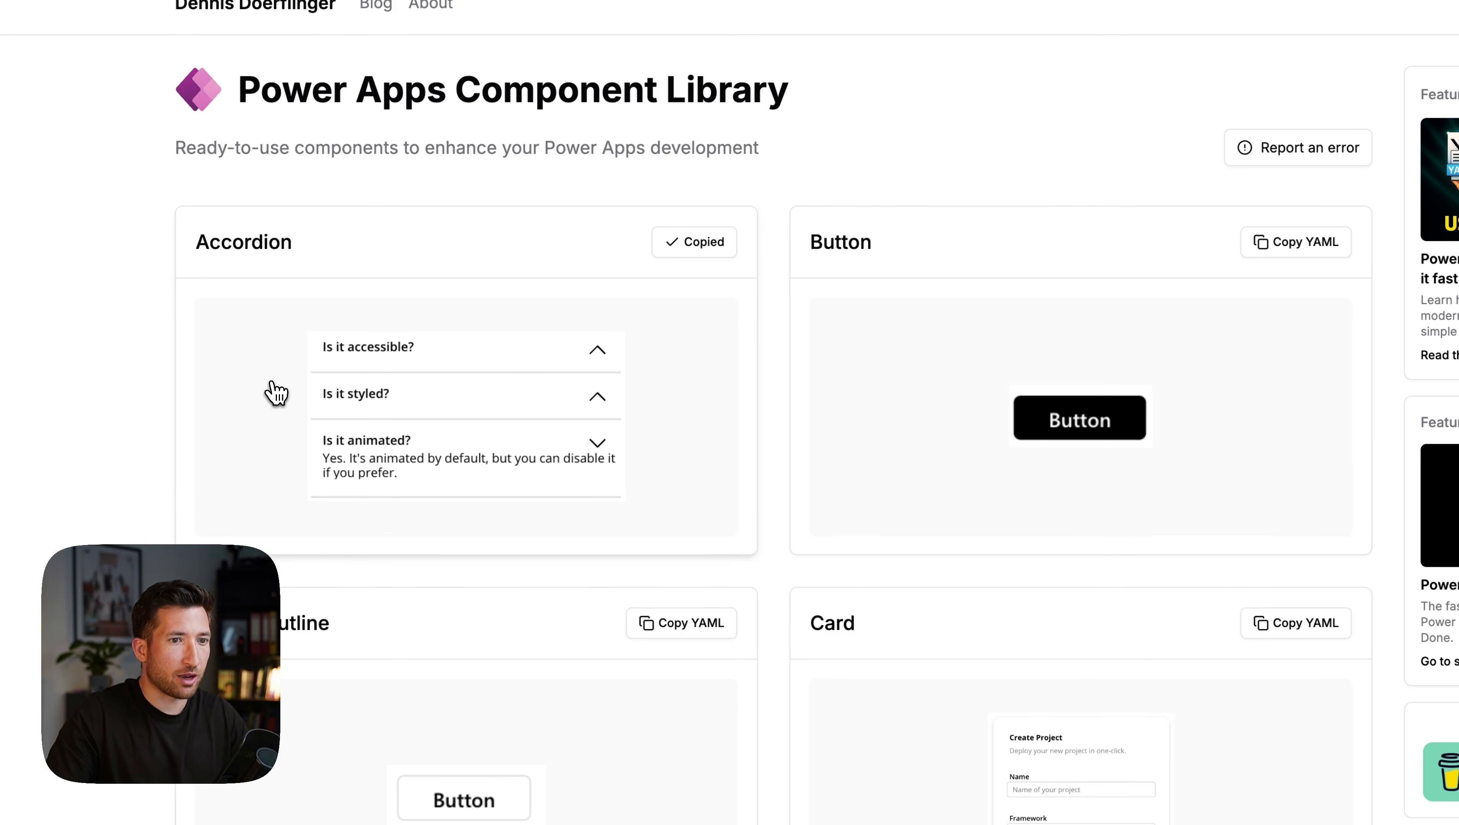
{"action": "key", "text": "ctrl+Left"}
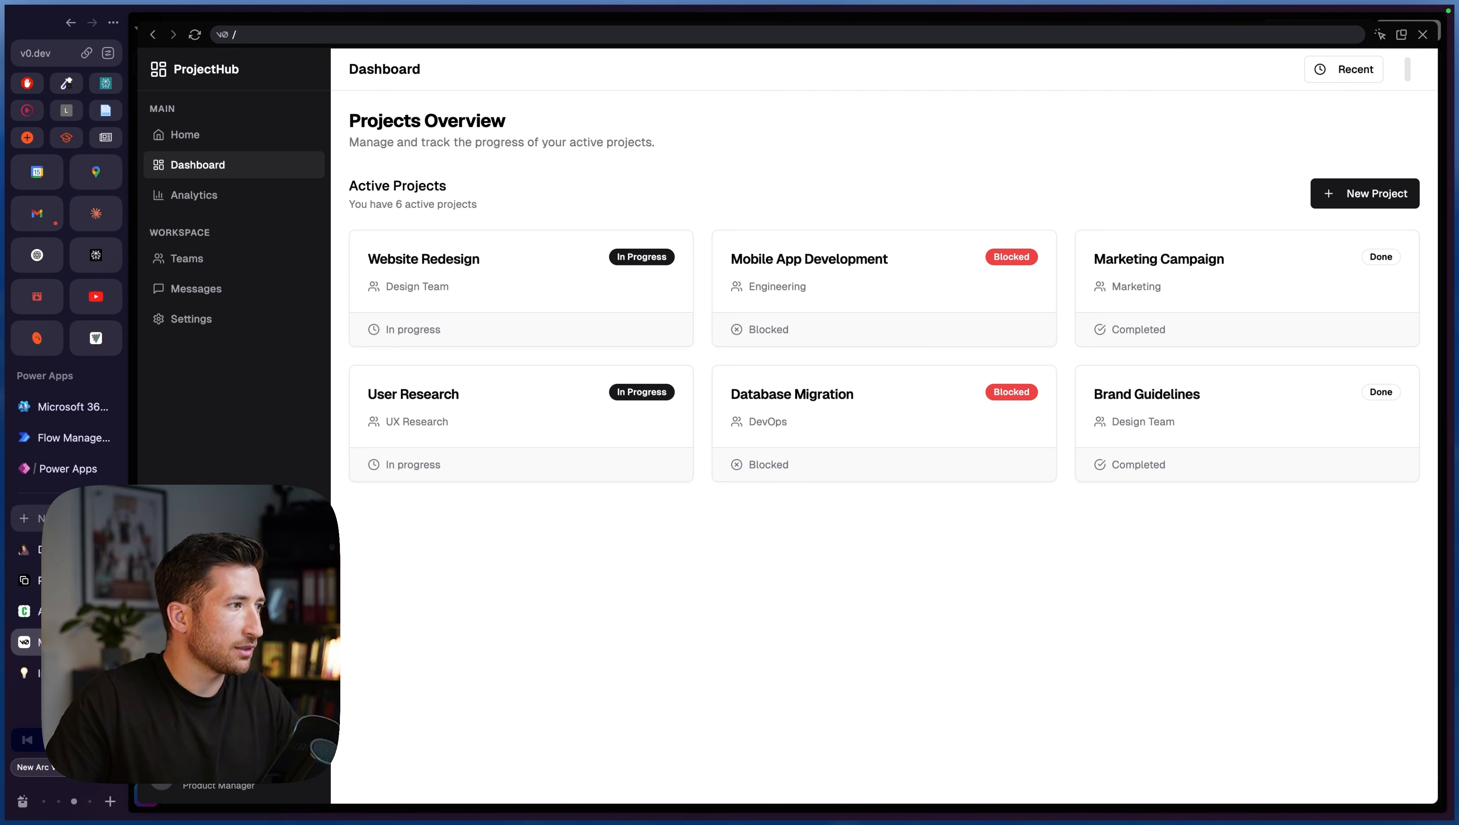
- Switch to Power Apps, insert a container on Screen1, and place it beside the sidebar at about X 350, Y 0
{"action": "left_click", "coordinate": [87, 470]}
{"action": "left_click", "coordinate": [283, 63]}
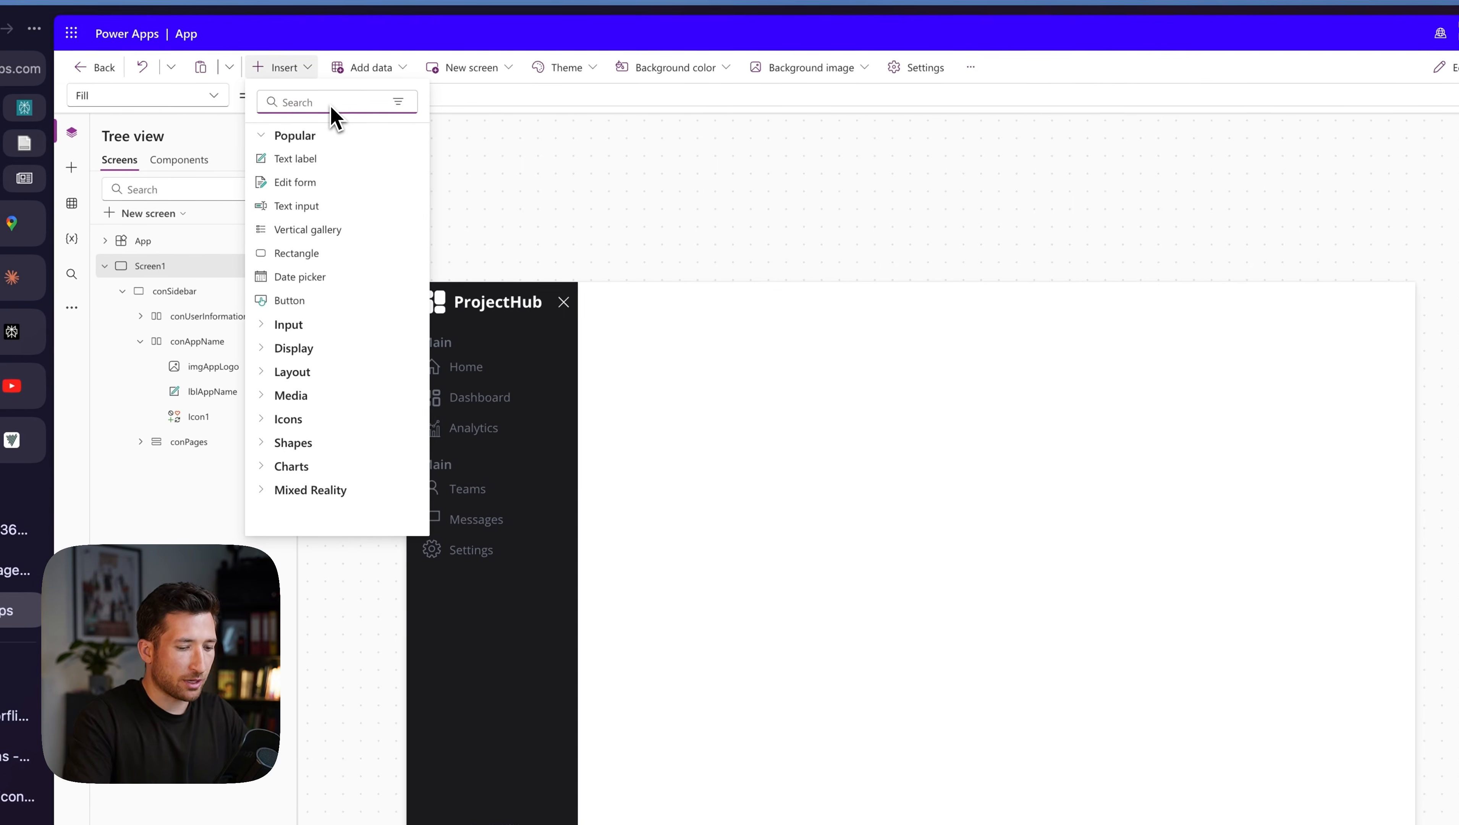
{"action": "type", "text": "cont"}
{"action": "left_click", "coordinate": [292, 203]}
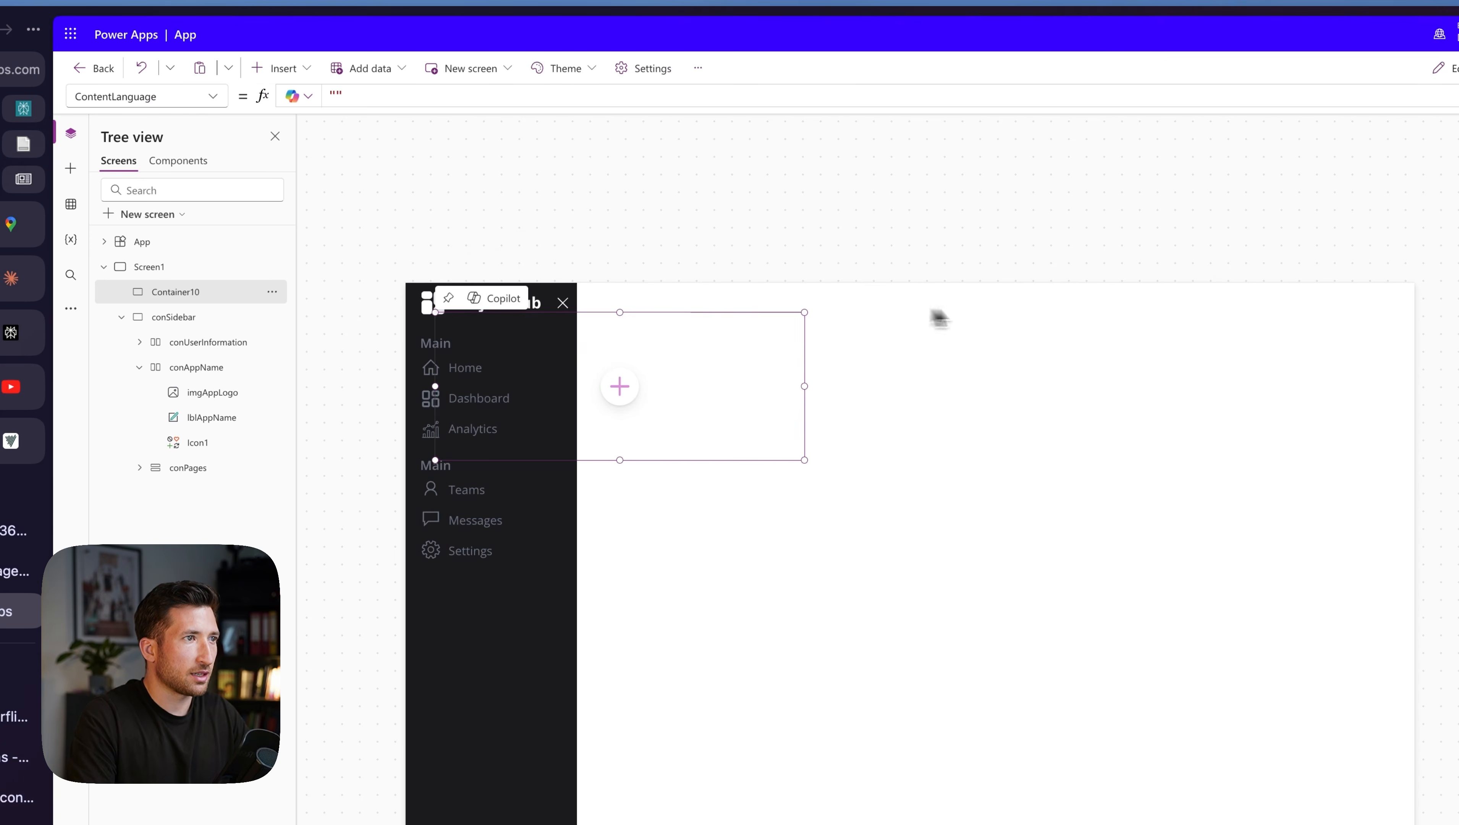
{"action": "left_click_drag", "start_coordinate": [733, 316], "coordinate": [956, 277]}
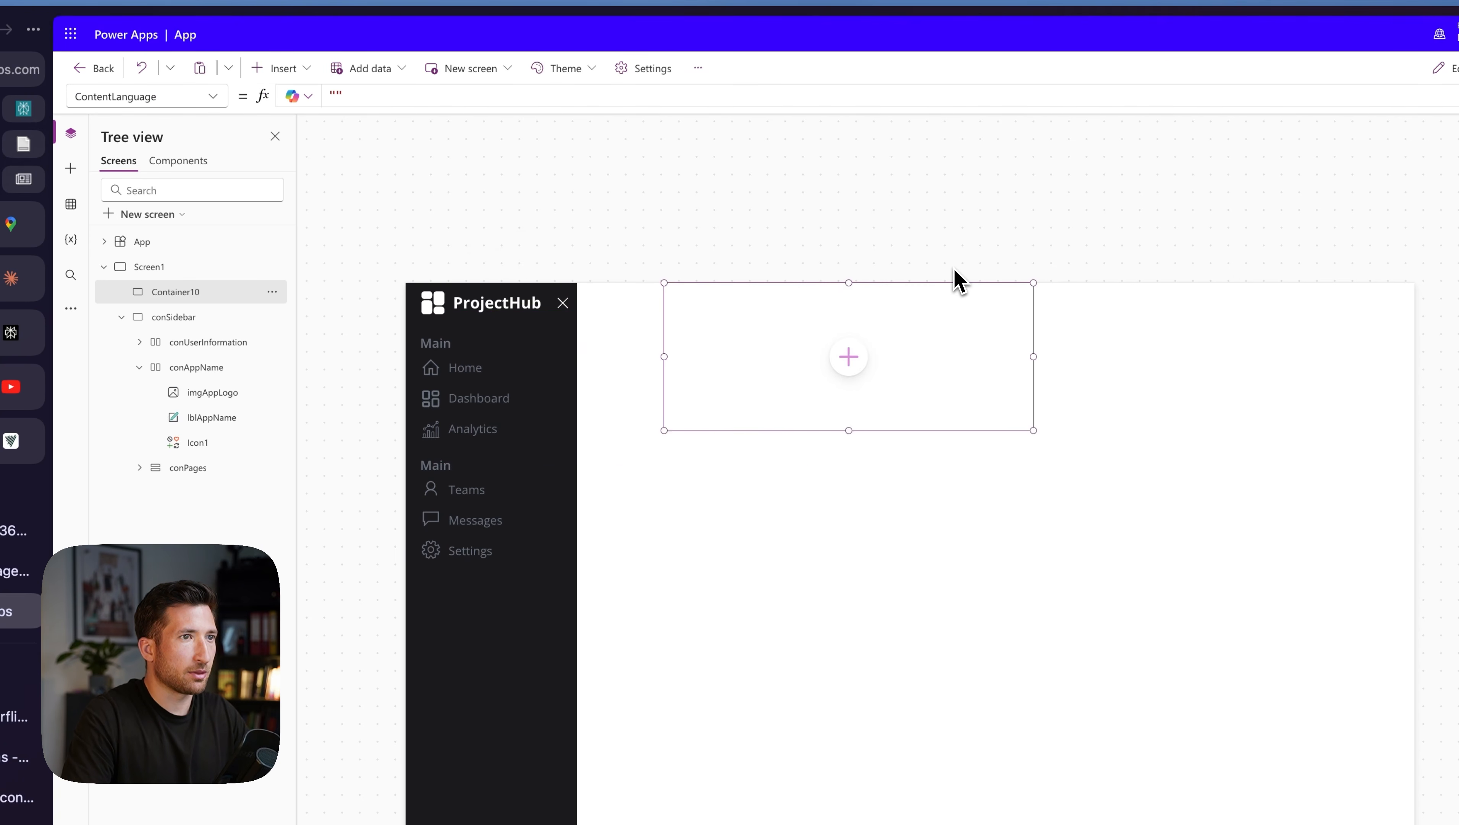
- Set the new container's Width to Parent.Width - conSidebar.Width and move it flush against the sidebar's edge
{"action": "left_click", "coordinate": [191, 96]}
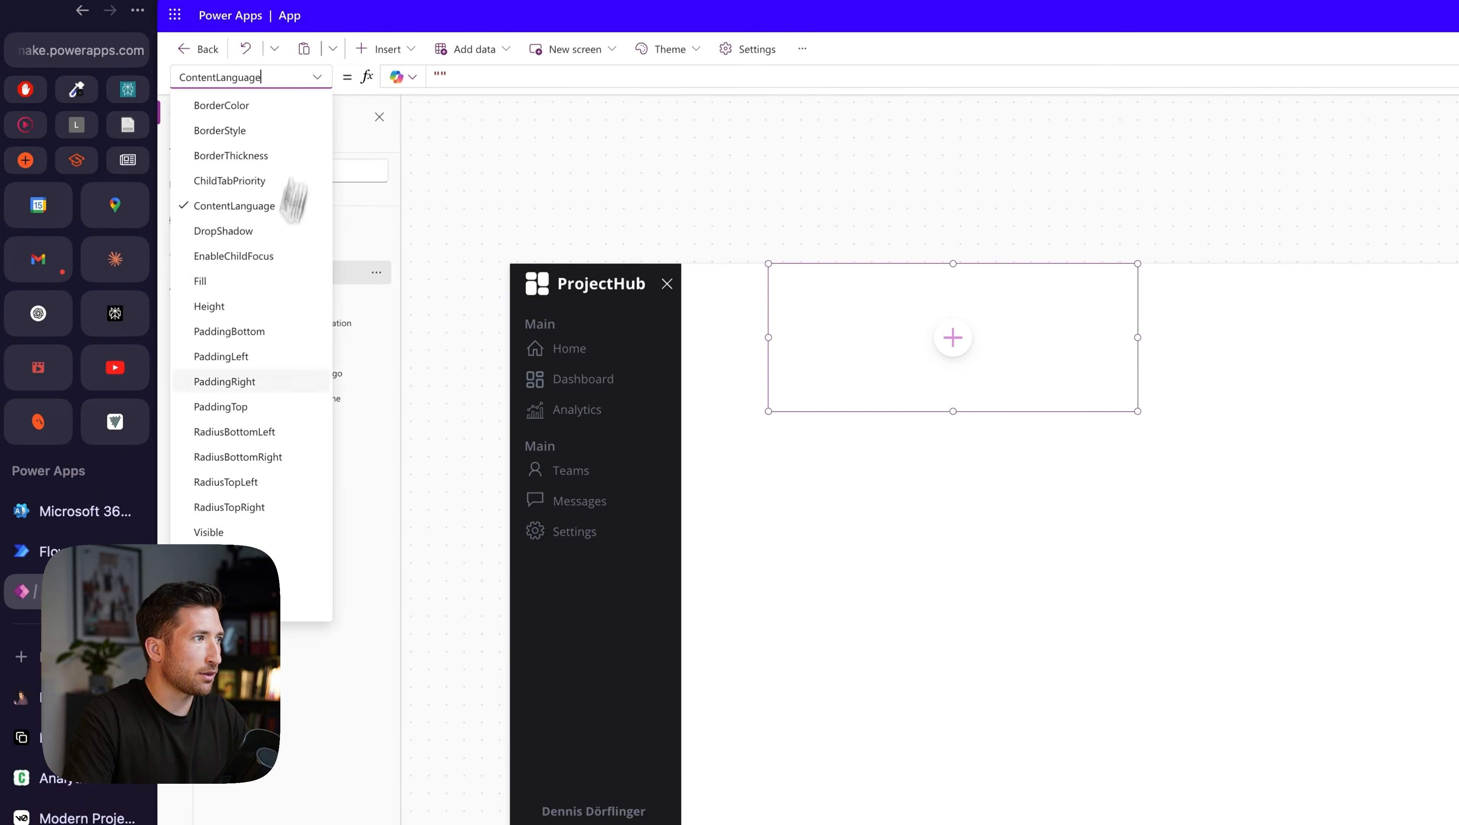
{"action": "left_click", "coordinate": [233, 558]}
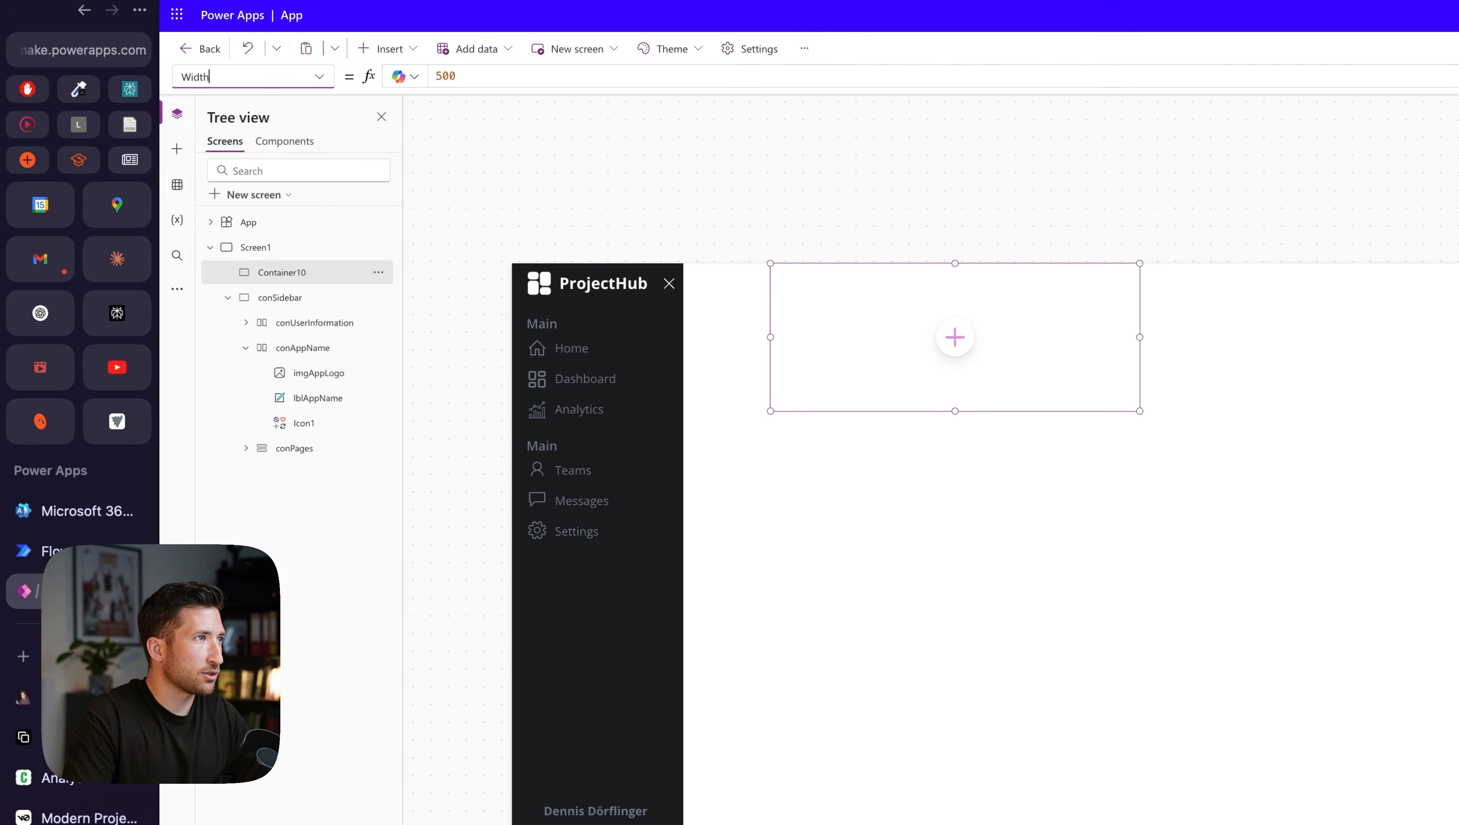
{"action": "double_click", "coordinate": [465, 77]}
{"action": "type", "text": "P"}
{"action": "type", "text": "arent.Width "}
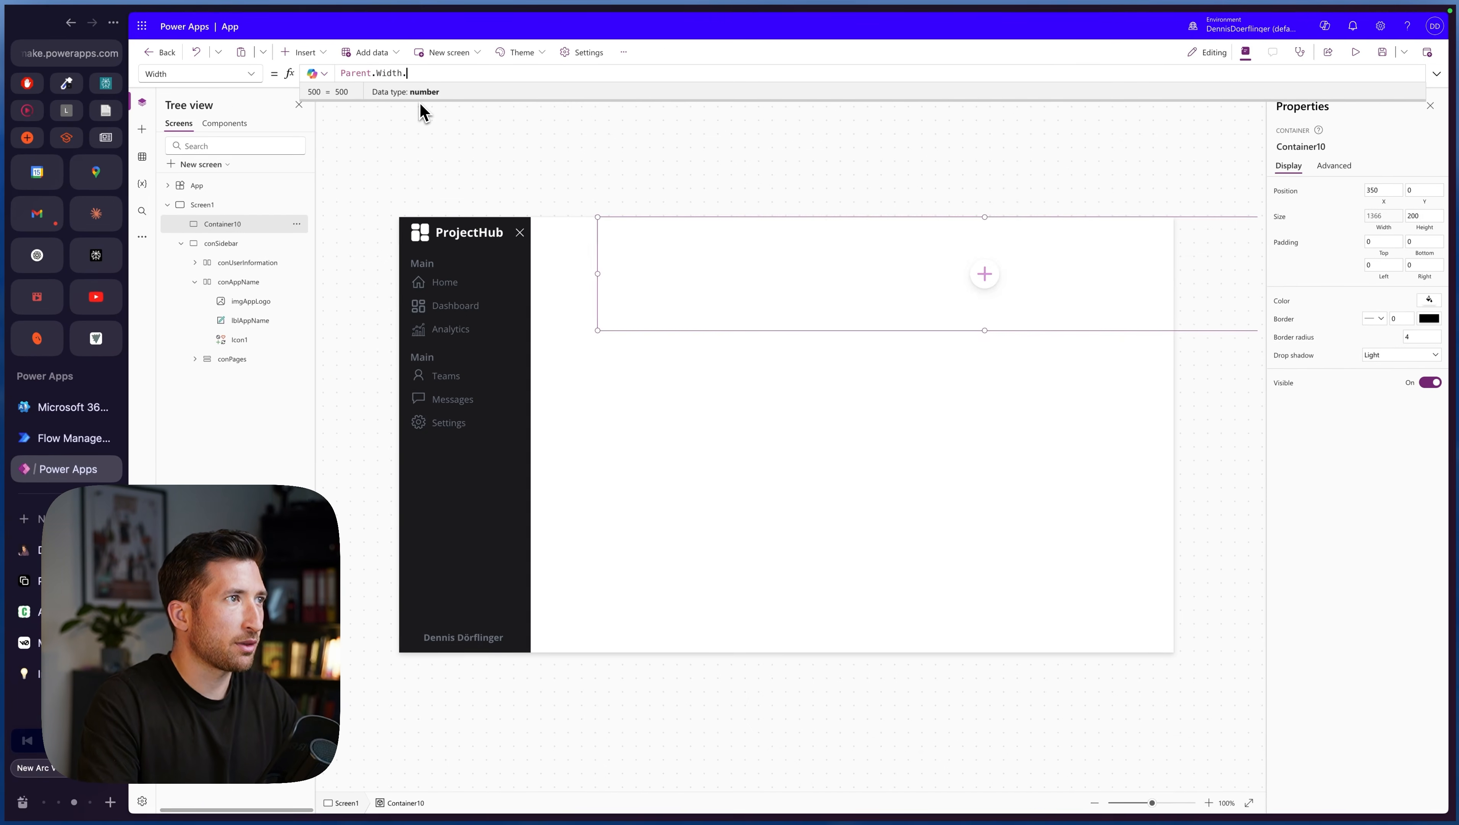
{"action": "type", "text": "- con"}
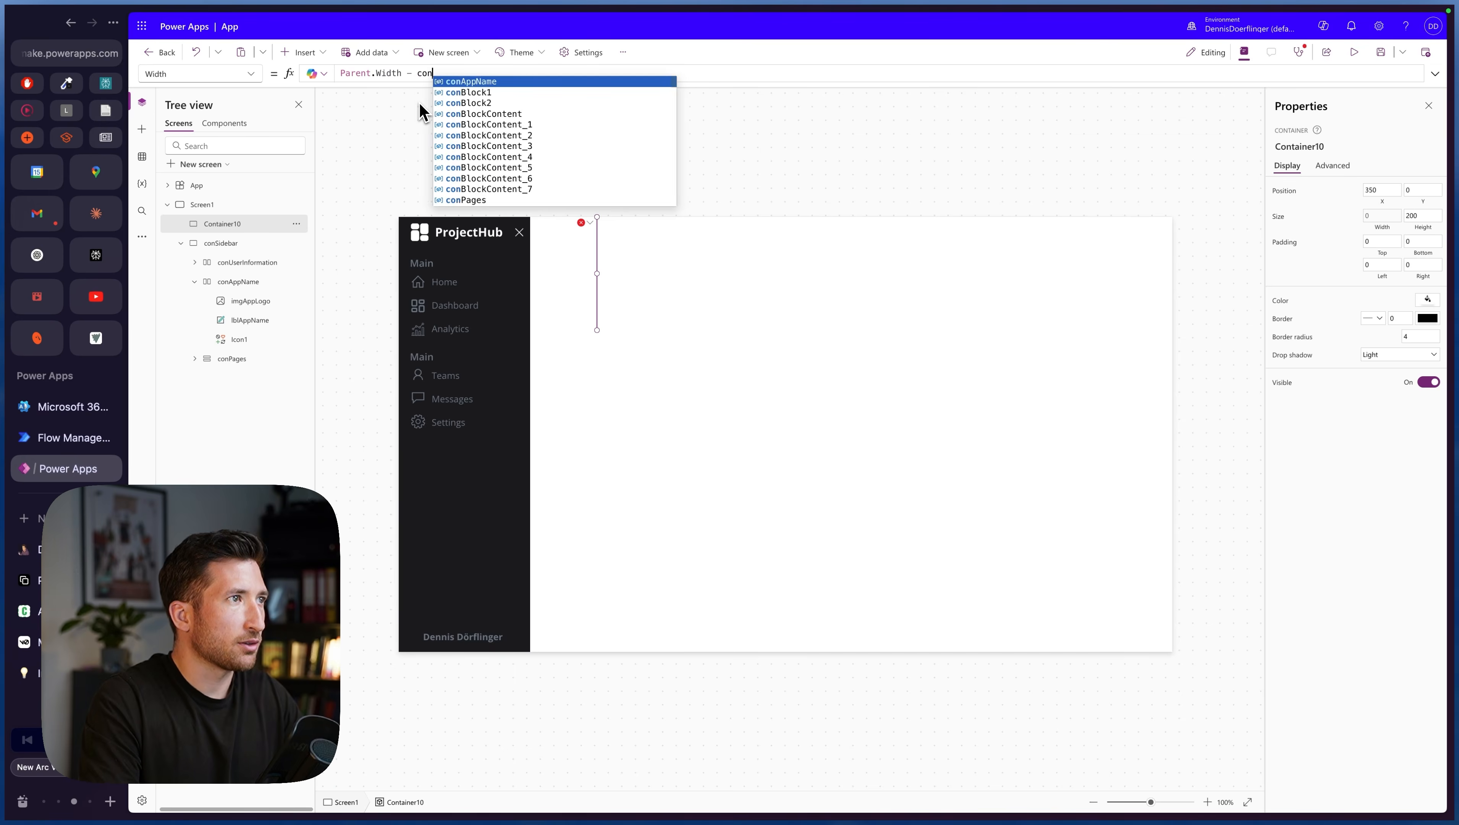
{"action": "type", "text": "Sidebar.Wid"}
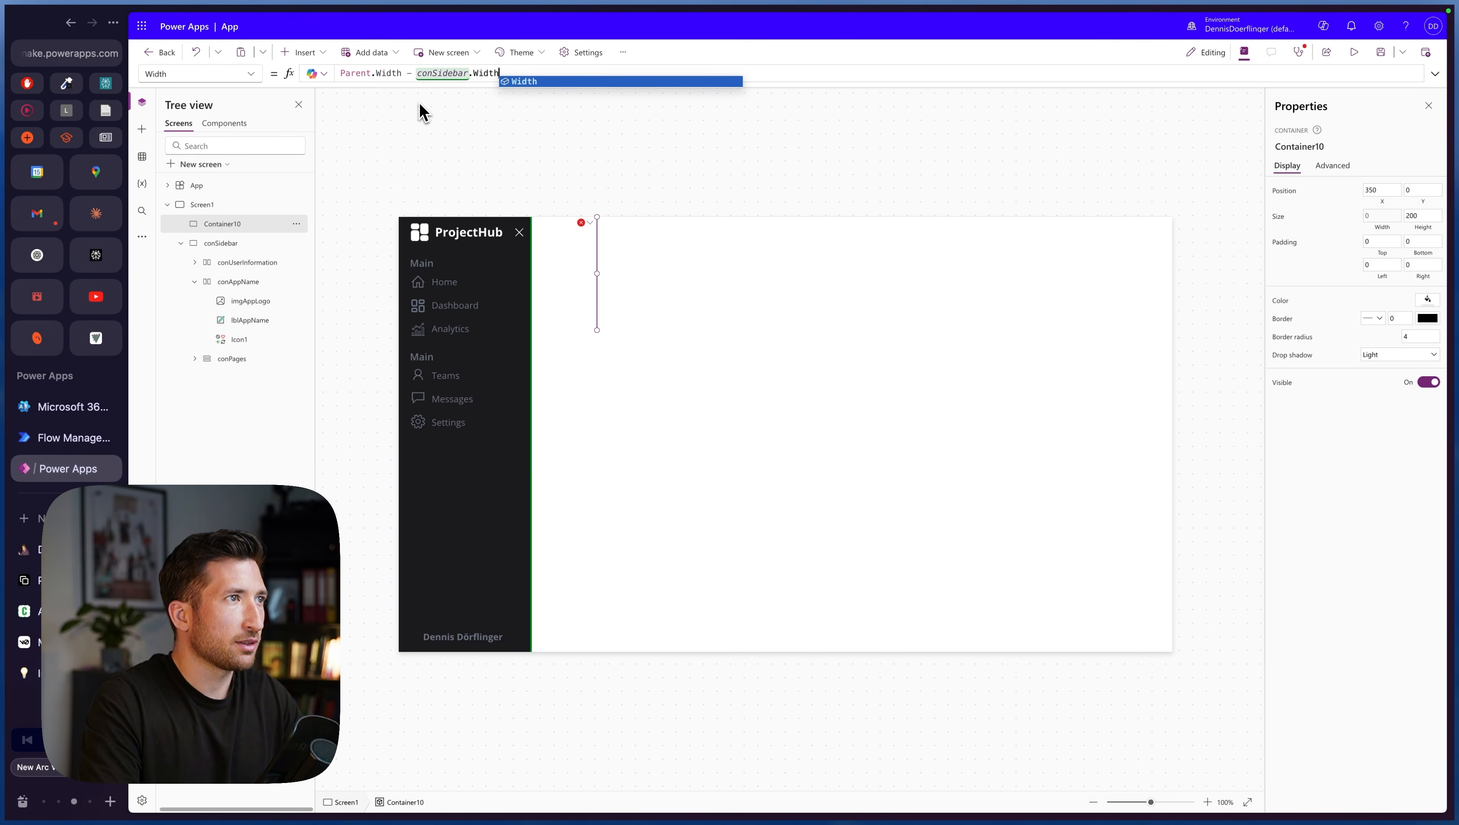
{"action": "type", "text": "th"}
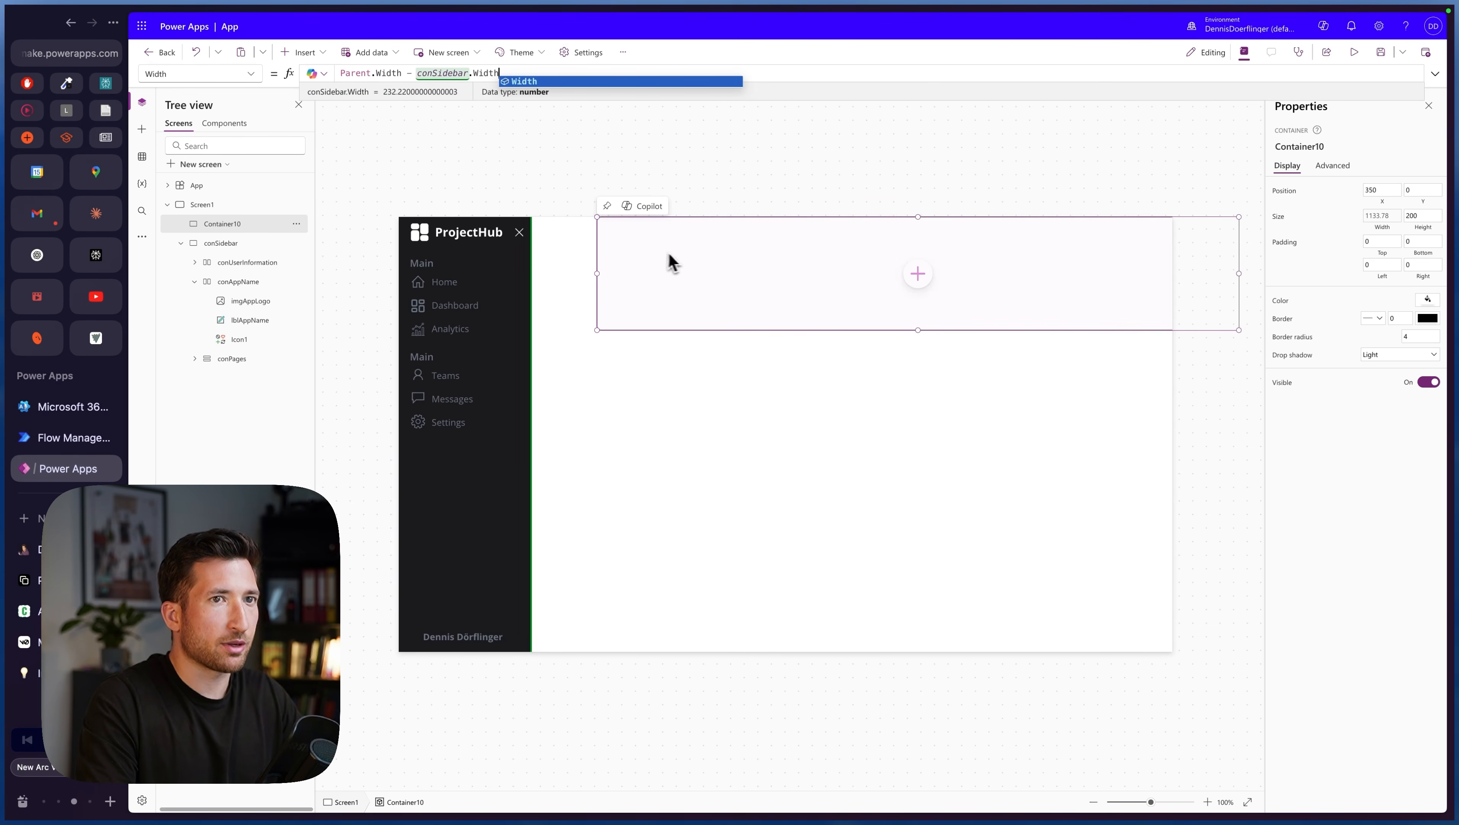
{"action": "left_click_drag", "start_coordinate": [663, 332], "coordinate": [599, 332]}
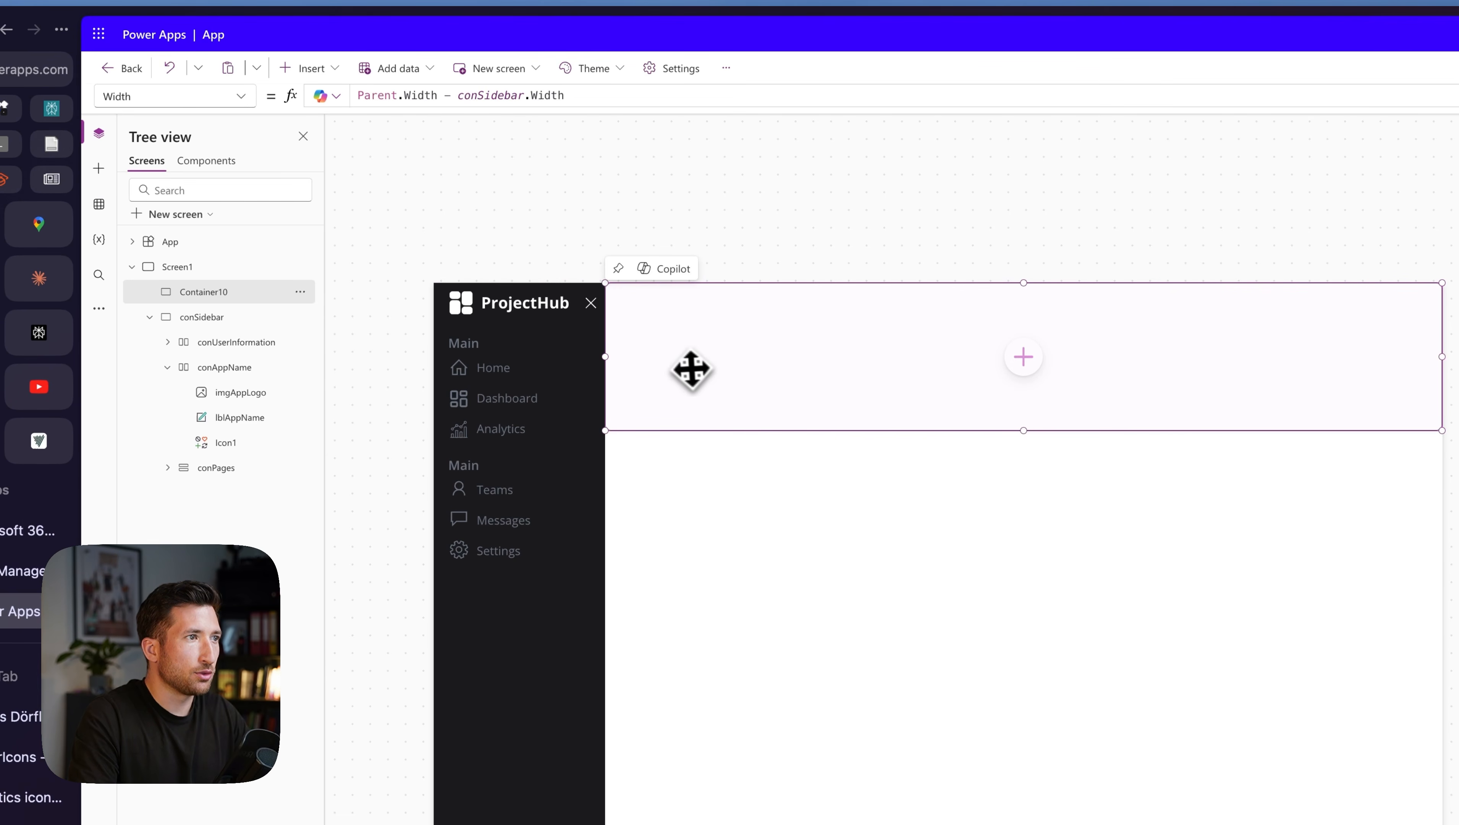
- Set the new container's X to conSidebar.Width, and check its position with the sidebar collapsed and expanded
{"action": "left_click", "coordinate": [243, 99]}
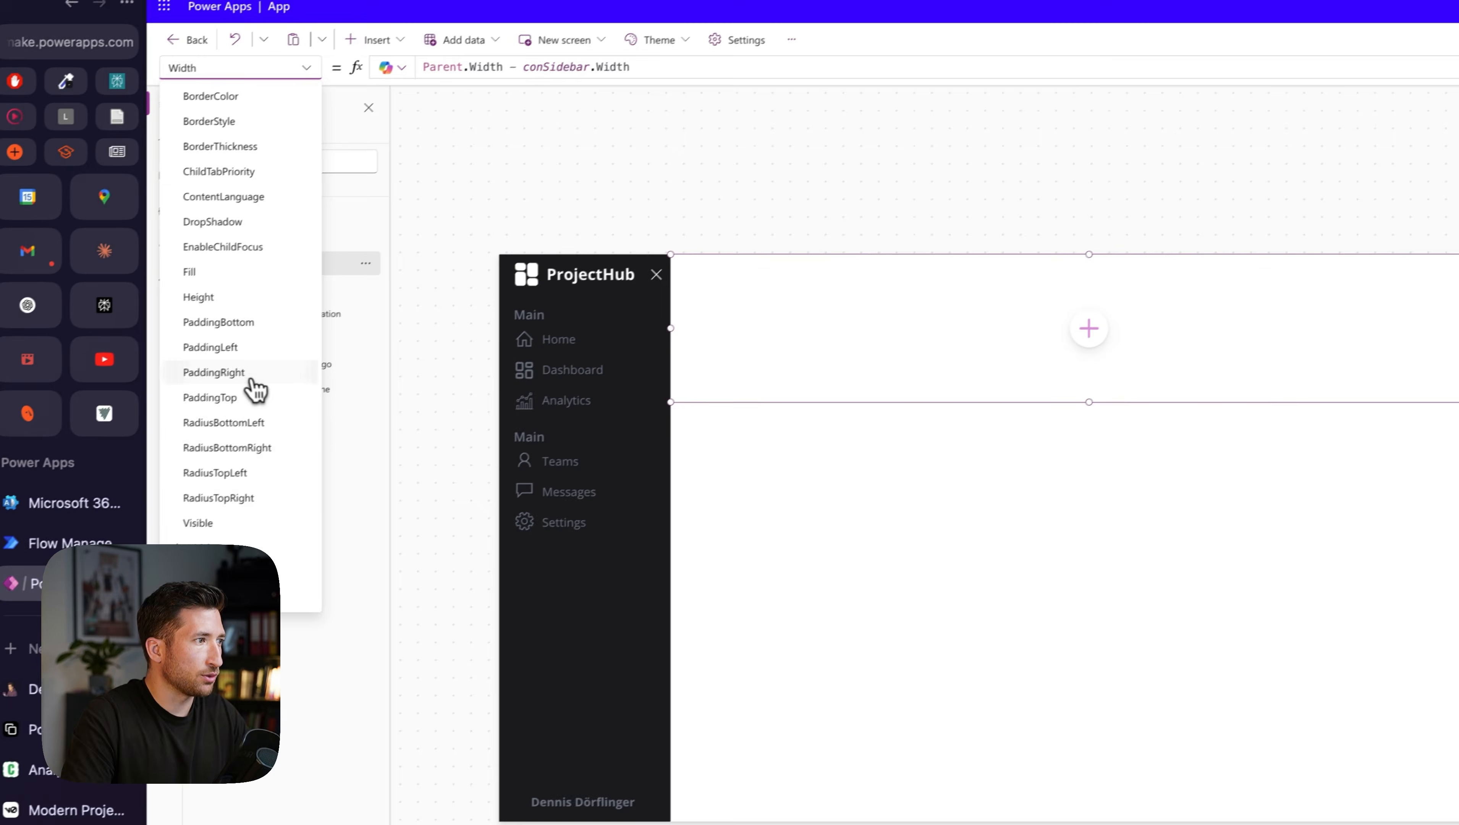
{"action": "left_click", "coordinate": [245, 573]}
{"action": "double_click", "coordinate": [445, 64]}
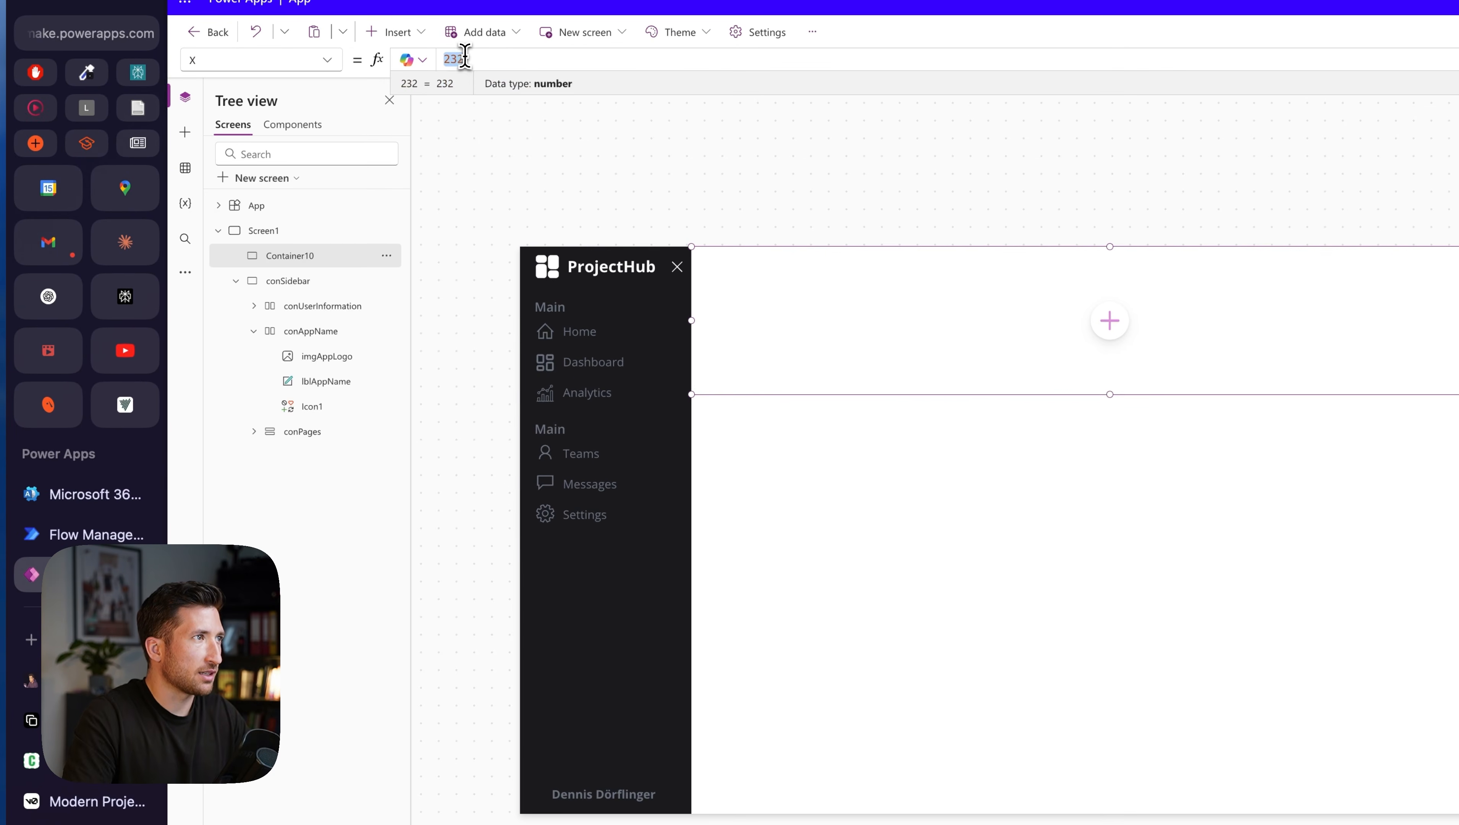
{"action": "type", "text": "Par"}
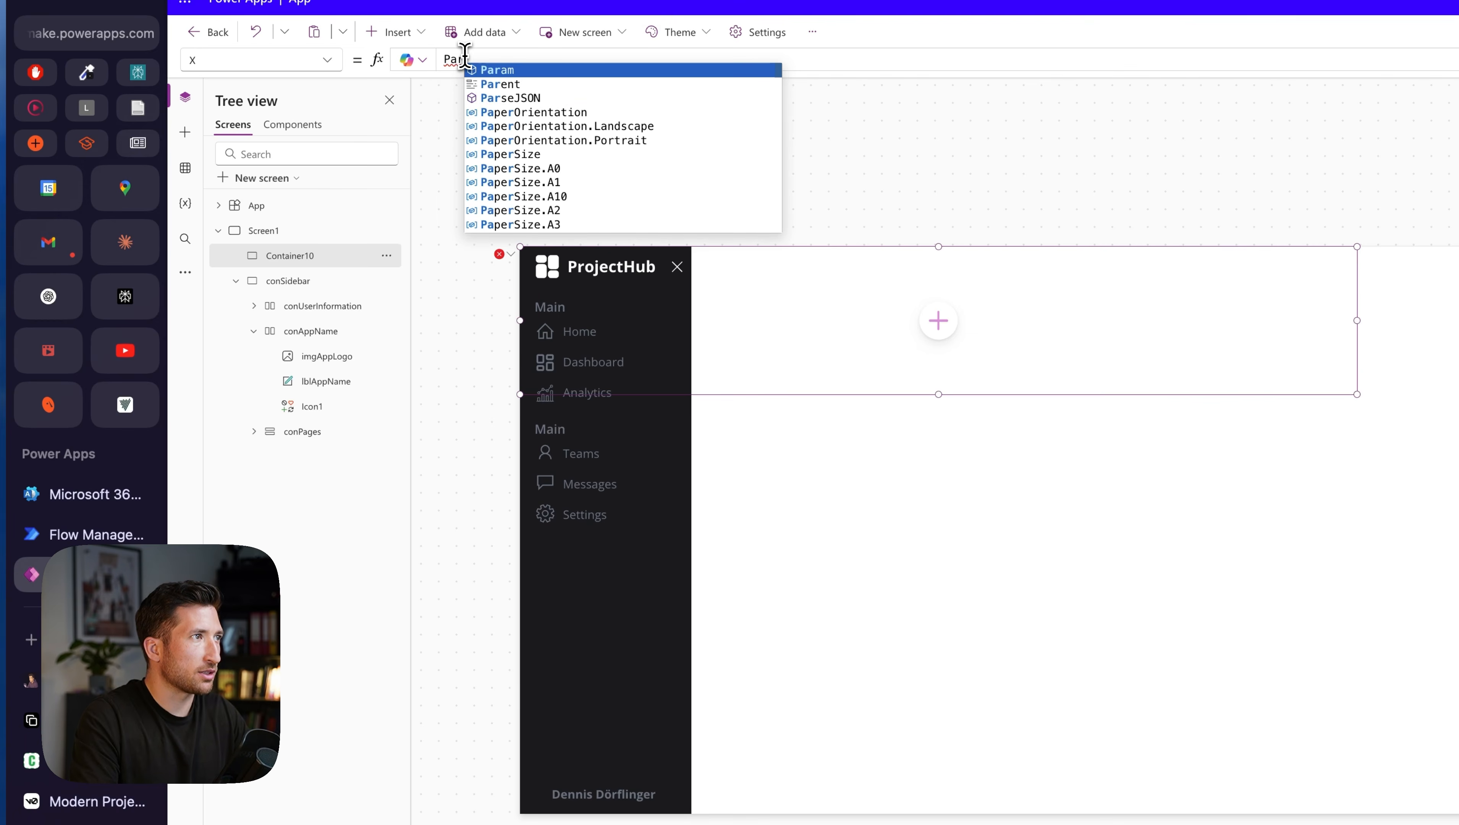
{"action": "key", "text": "BackSpace"}
{"action": "key", "text": "BackSpace"}
{"action": "key", "text": "BackSpace"}
{"action": "type", "text": "coni"}
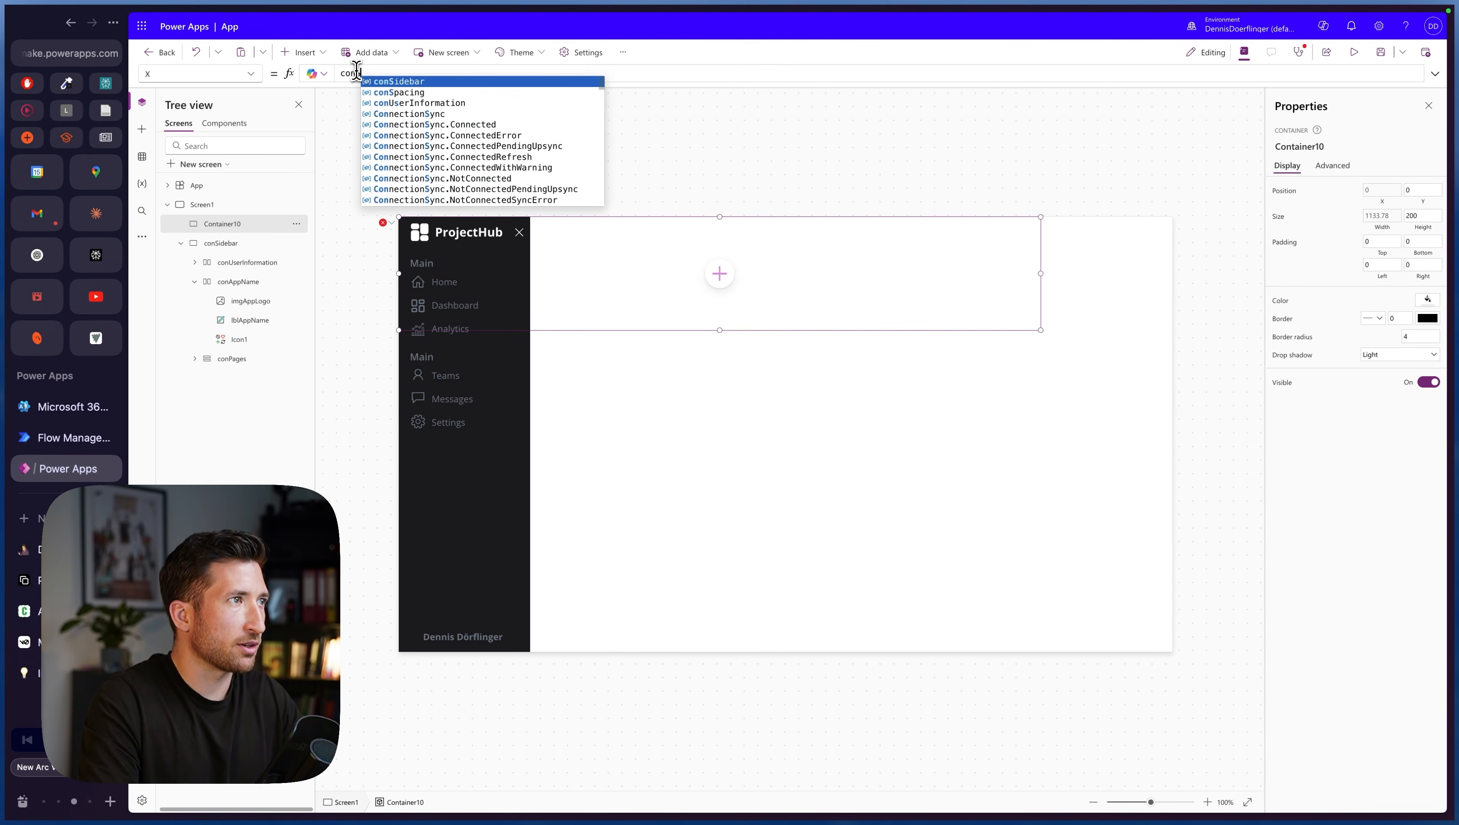
{"action": "key", "text": "Tab"}
{"action": "type", "text": ".W"}
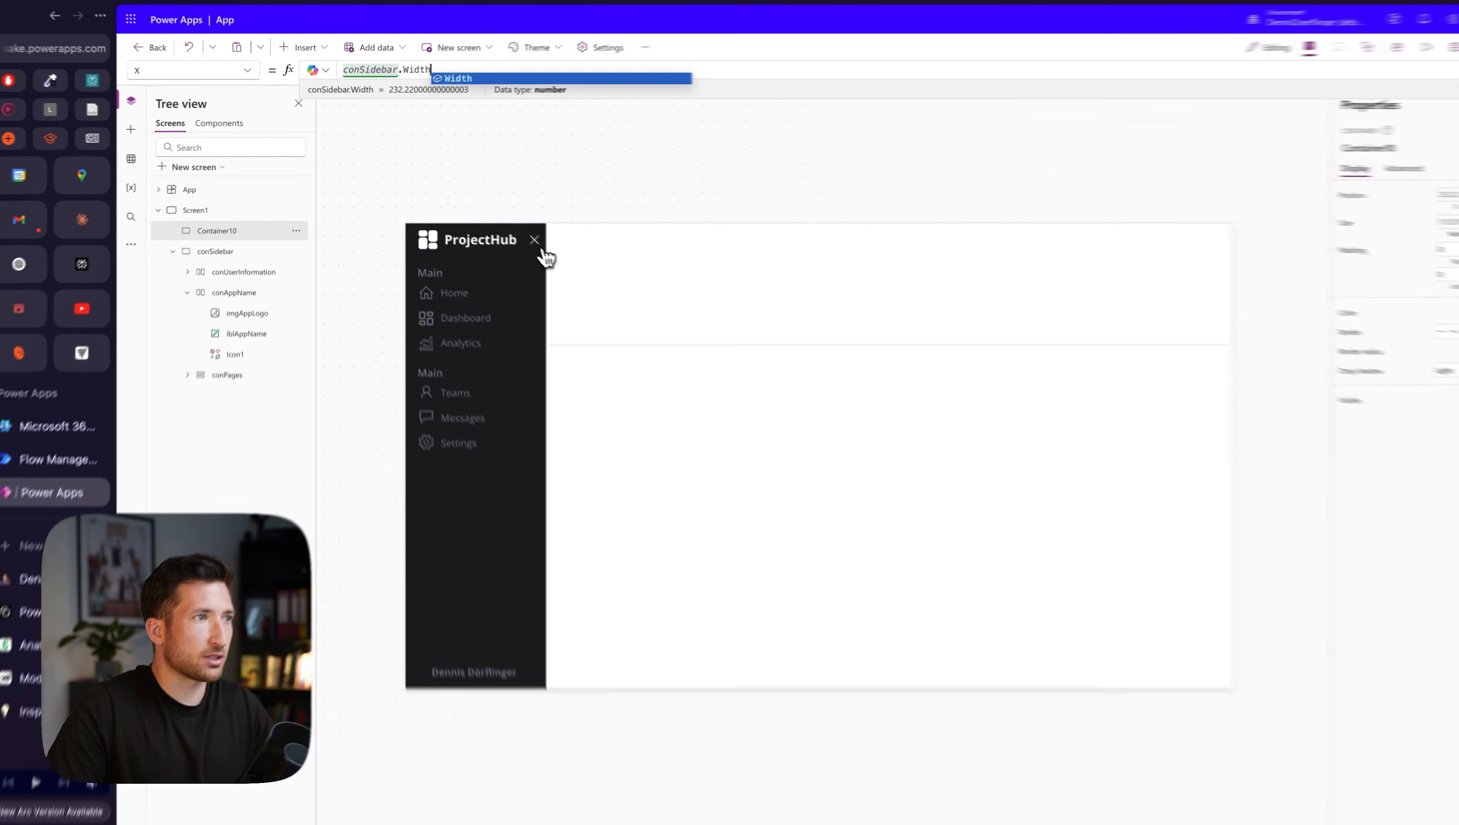
{"action": "left_click", "coordinate": [543, 248], "text": "alt"}
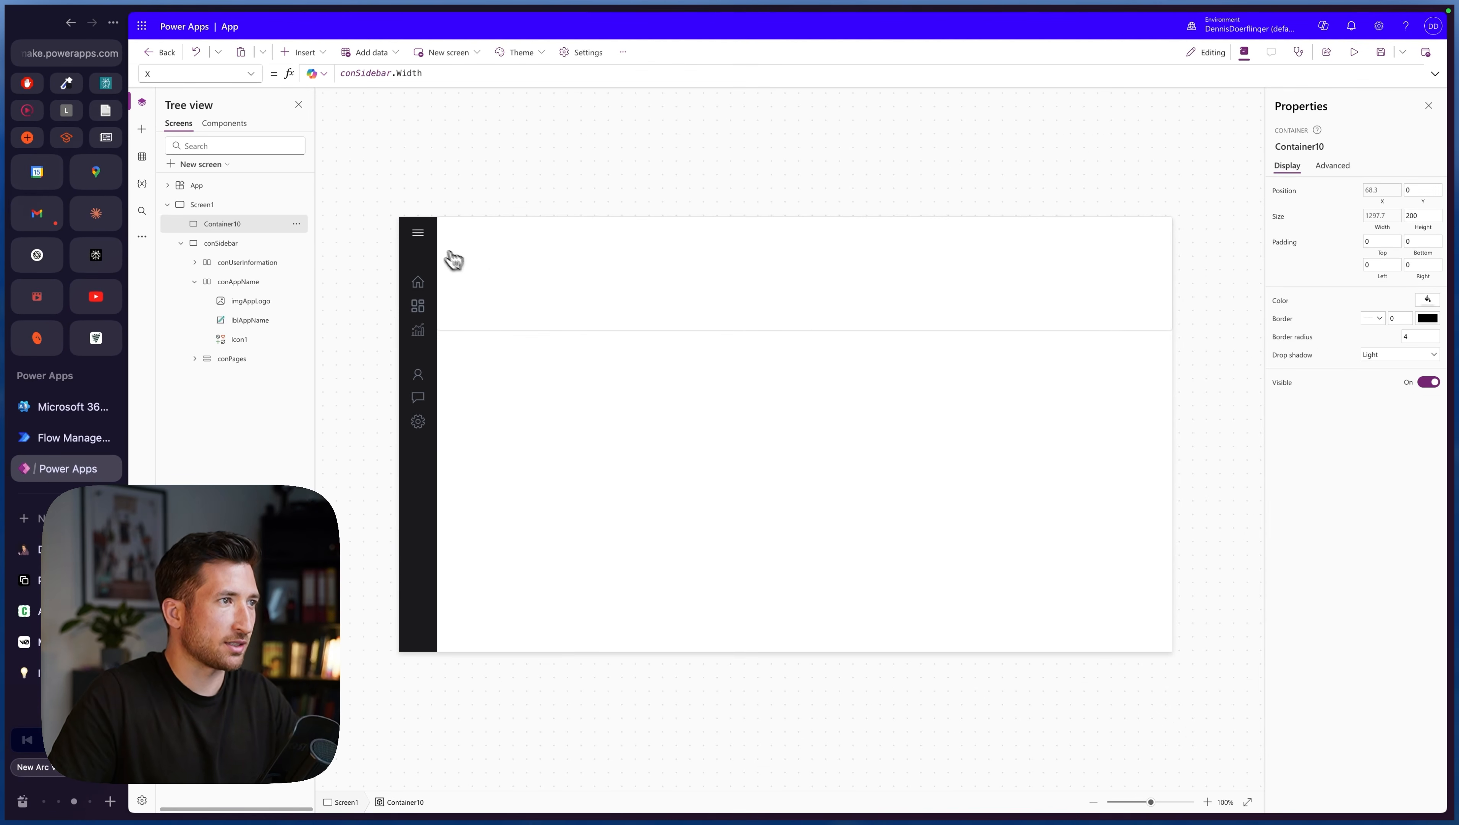
{"action": "left_click", "coordinate": [418, 233], "text": "alt"}
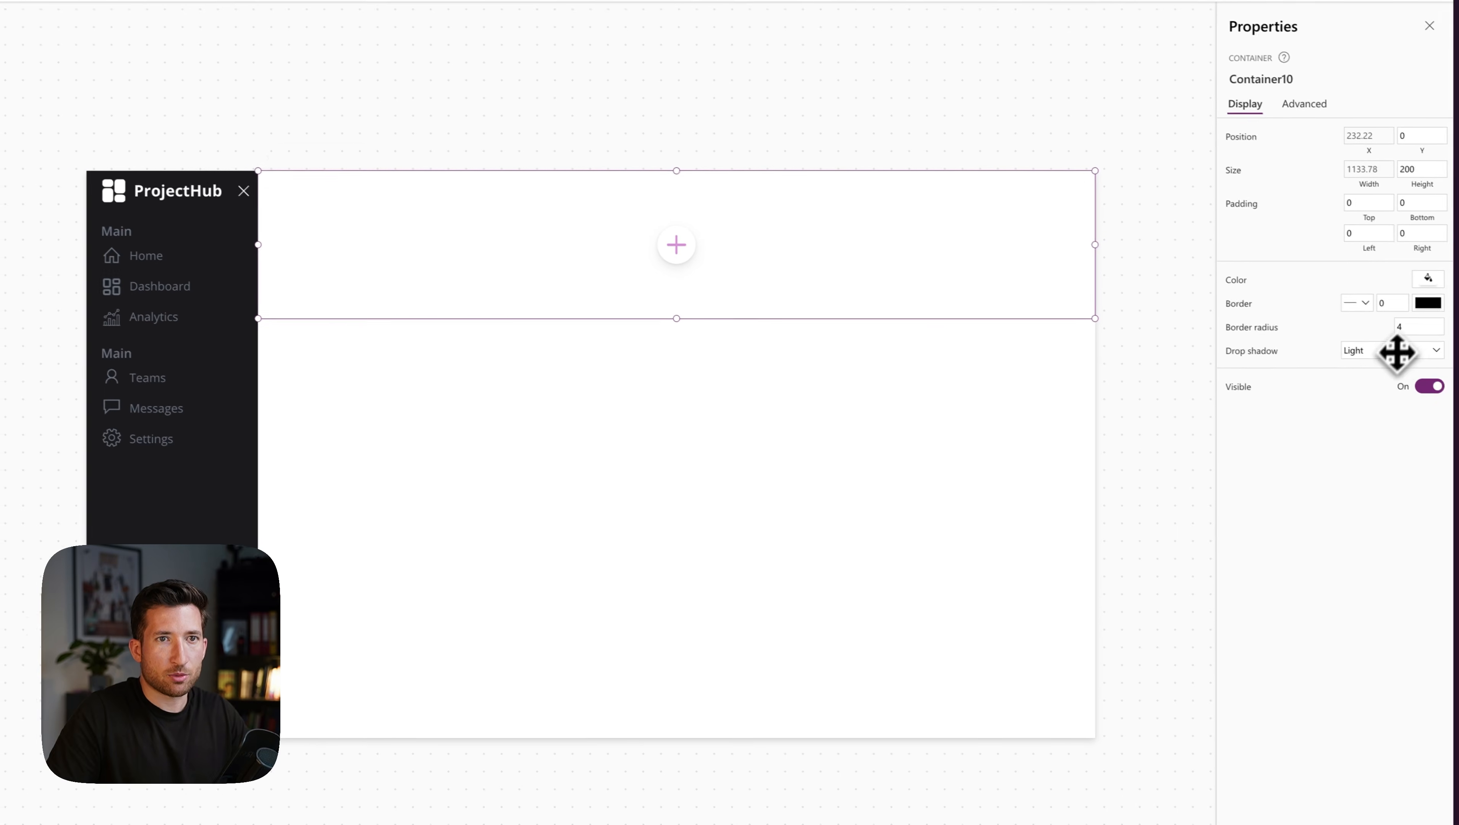
- Set the new container's drop shadow to None and border radius to 0, and shrink its height to a narrow header strip
{"action": "left_click", "coordinate": [1413, 350]}
{"action": "left_click", "coordinate": [1384, 367]}
{"action": "double_click", "coordinate": [1408, 328]}
{"action": "type", "text": "0"}
{"action": "key", "text": "Return"}
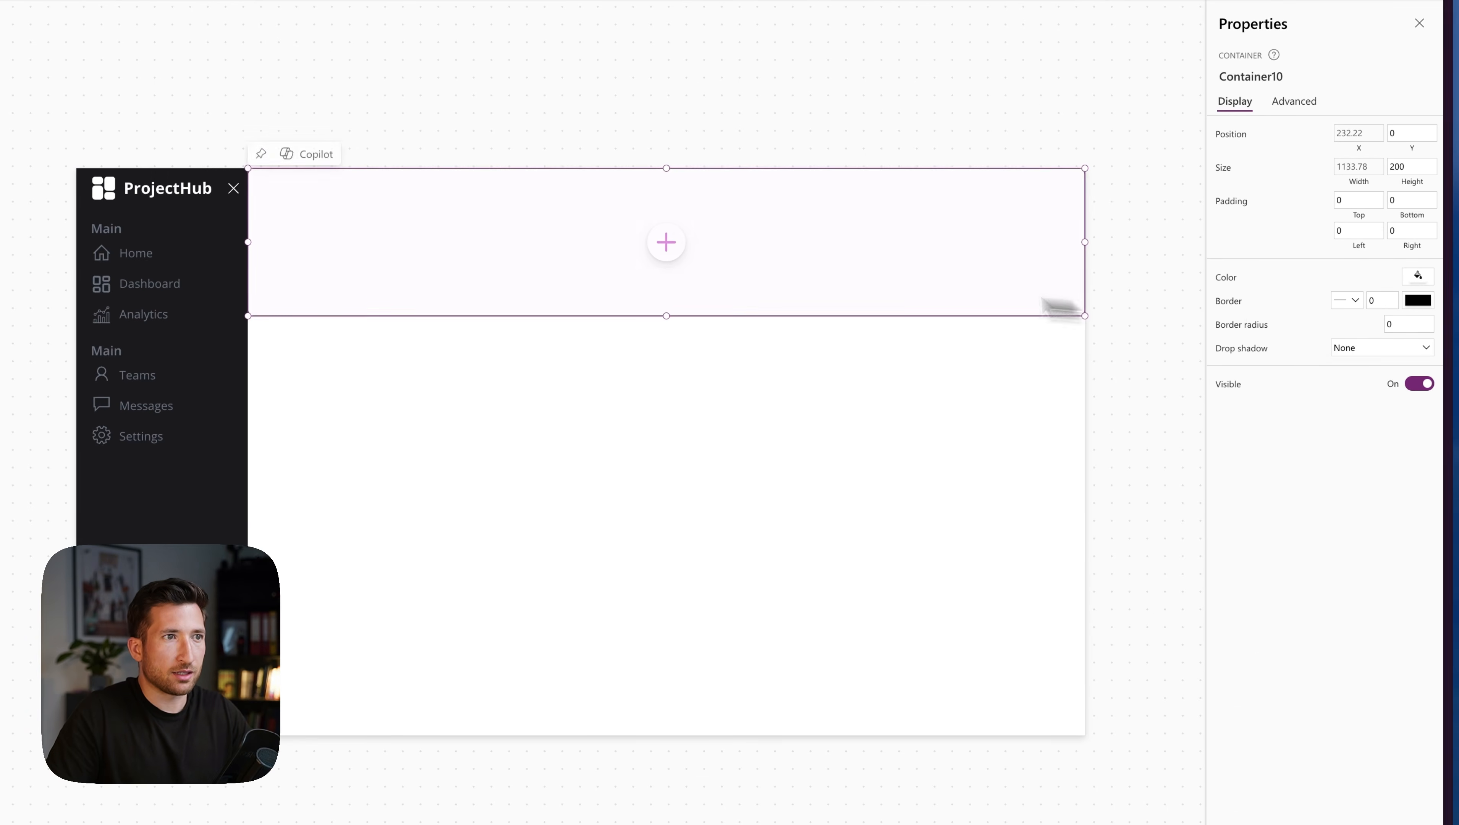
{"action": "left_click_drag", "start_coordinate": [667, 317], "coordinate": [660, 218]}
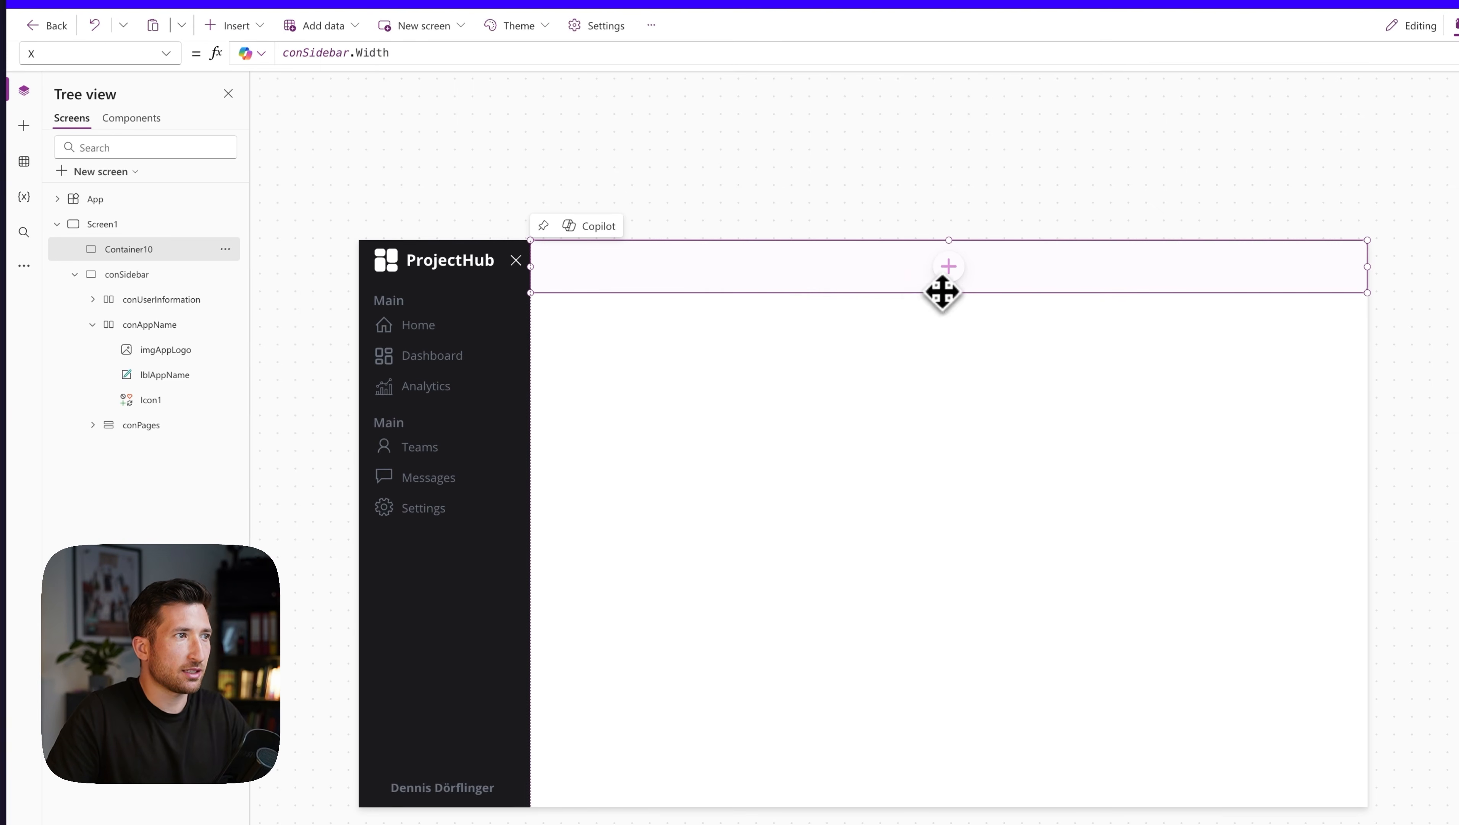
- Set Container10's Height to Parent.Height * 7%, reusing the height formula of the conAppName container
{"action": "left_click", "coordinate": [465, 282]}
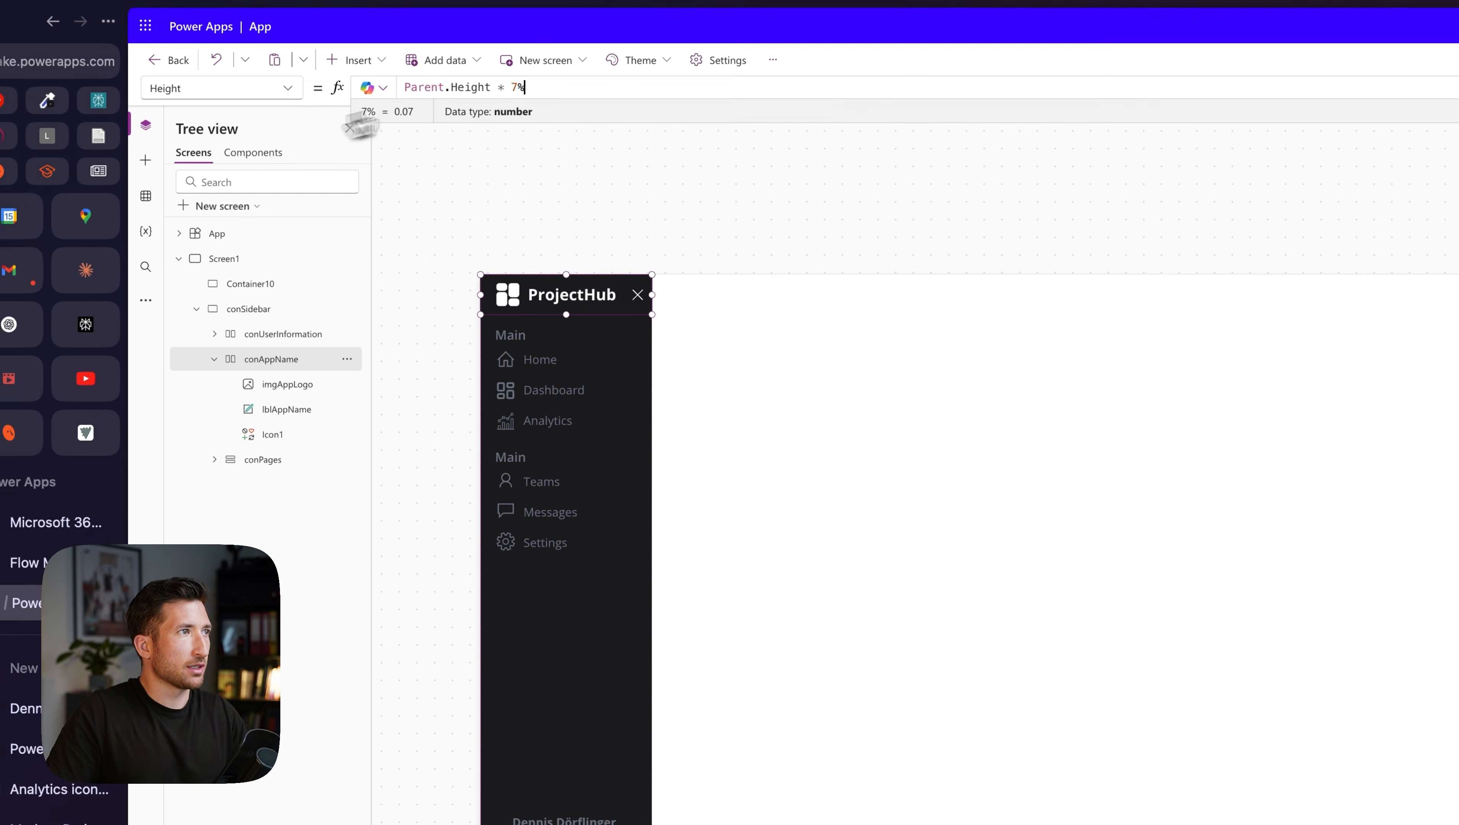
{"action": "triple_click", "coordinate": [384, 93]}
{"action": "key", "text": "ctrl+c"}
{"action": "left_click", "coordinate": [668, 311]}
{"action": "left_click", "coordinate": [257, 95]}
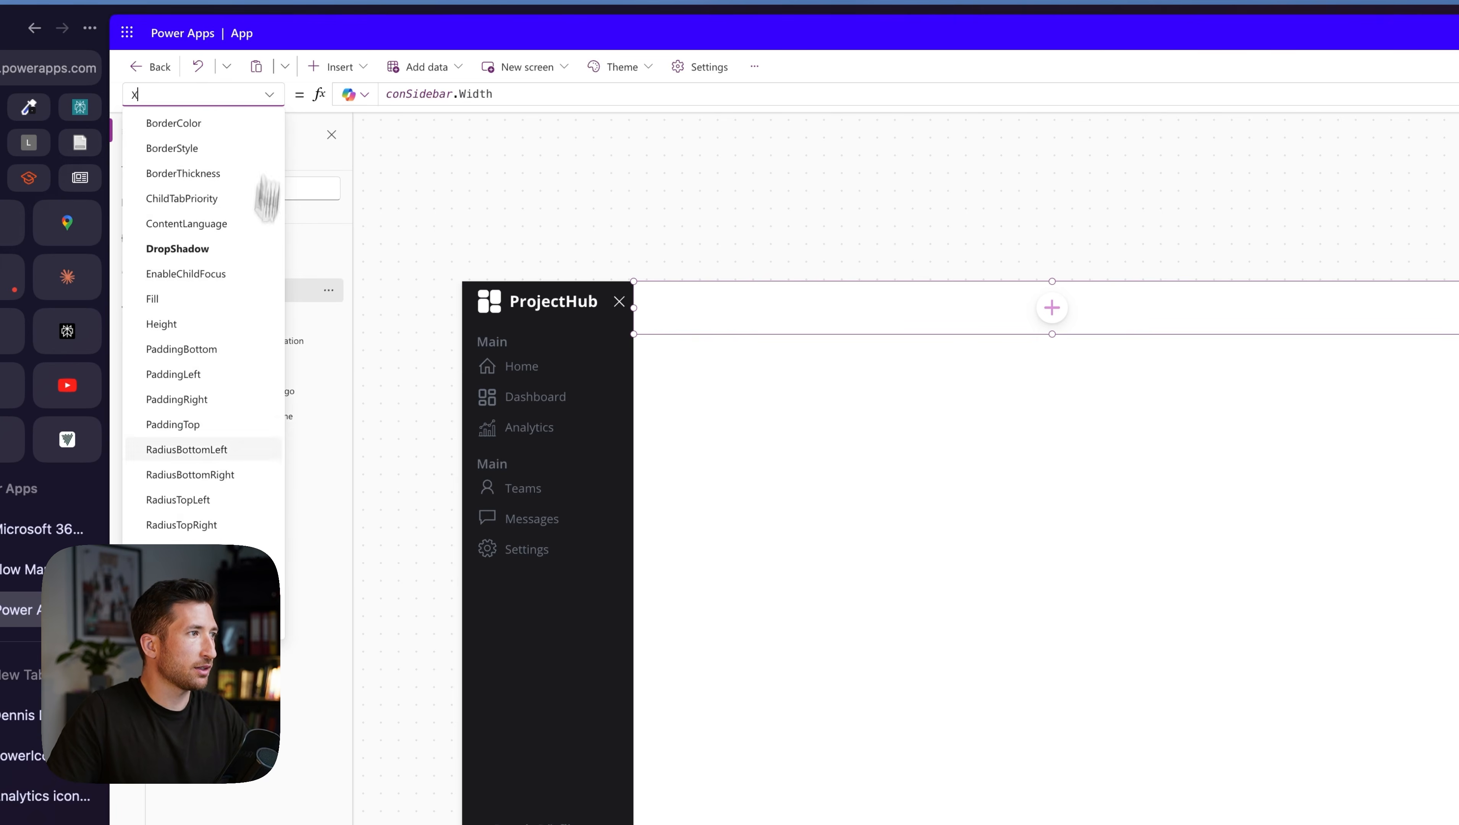
{"action": "left_click", "coordinate": [215, 316]}
{"action": "left_click", "coordinate": [479, 96]}
{"action": "key", "text": "ctrl+a"}
{"action": "key", "text": "ctrl+v"}
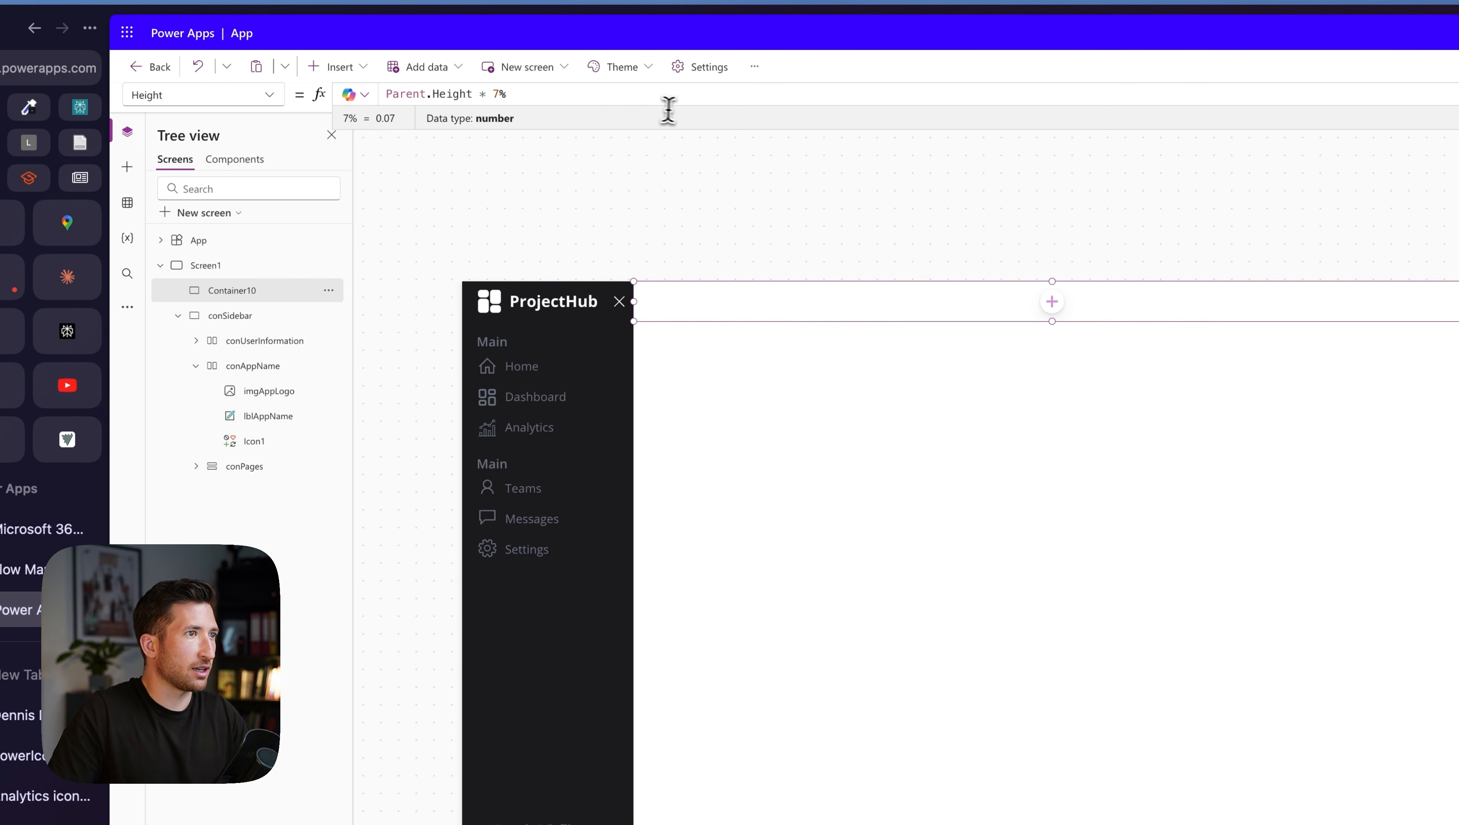
{"action": "left_click", "coordinate": [814, 376]}
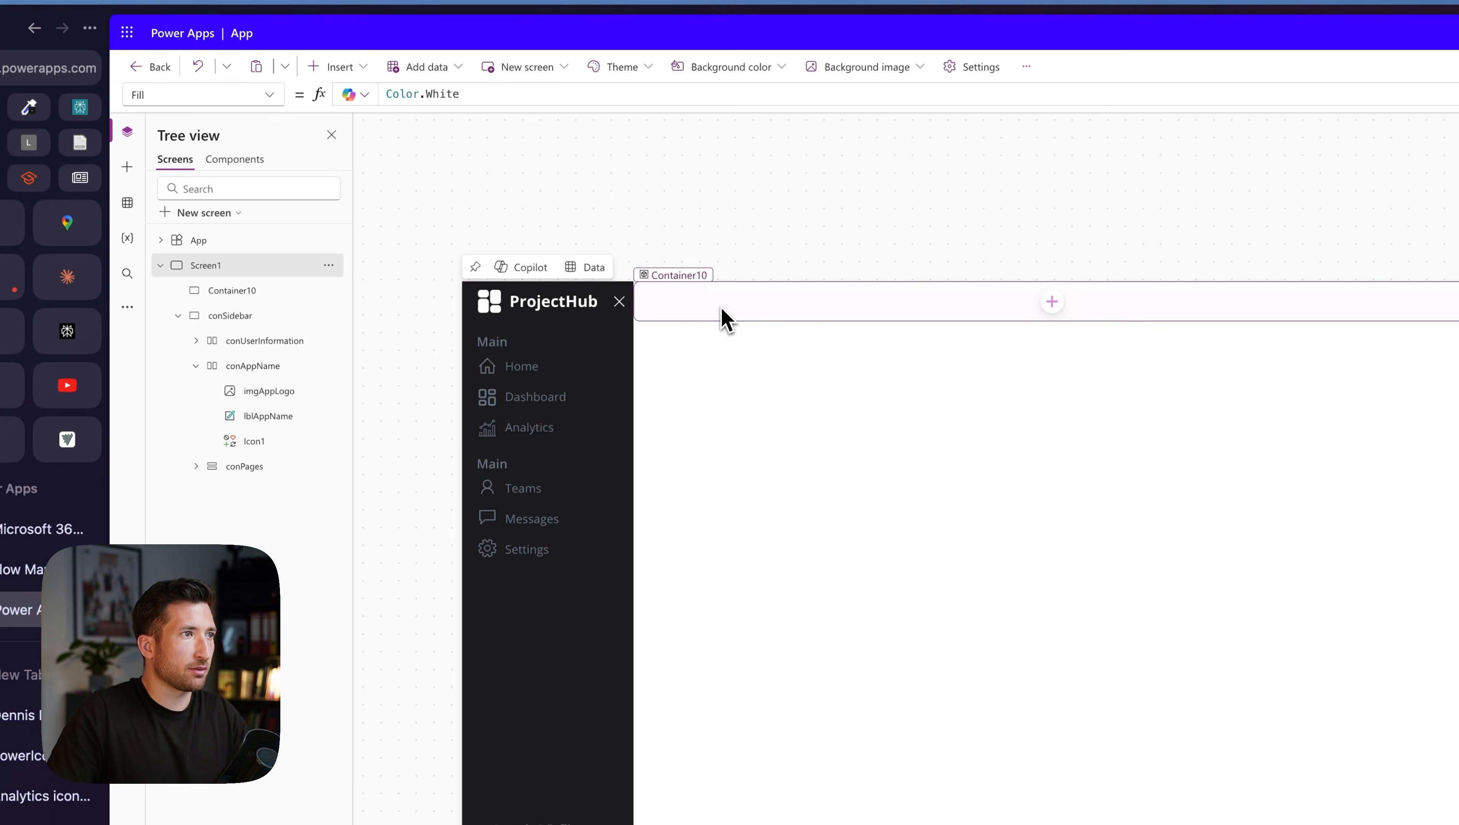
- Copy the sidebar's ProjectHub label and paste it into Container10
{"action": "left_click", "coordinate": [568, 318]}
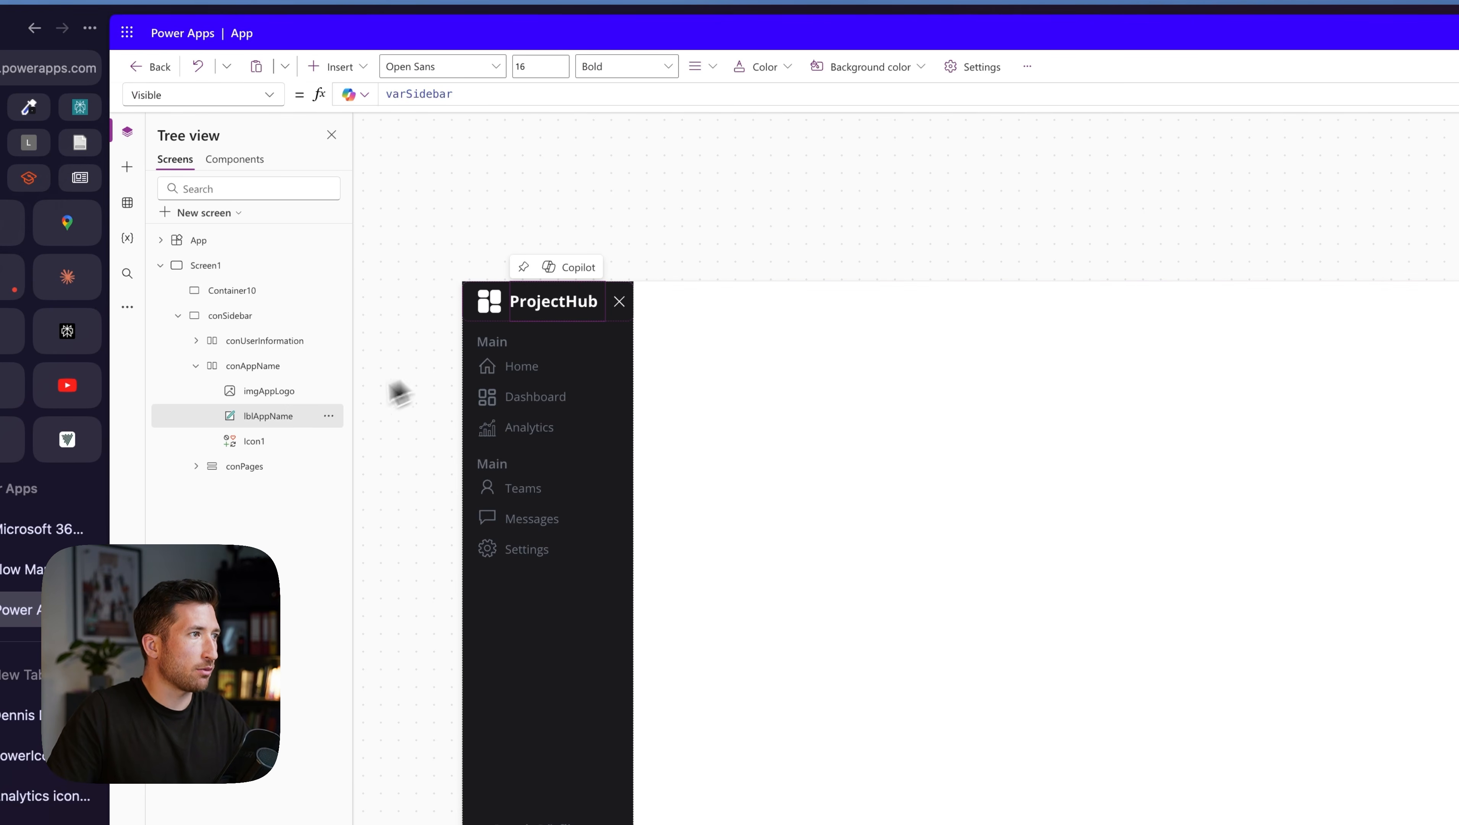
{"action": "left_click", "coordinate": [722, 303]}
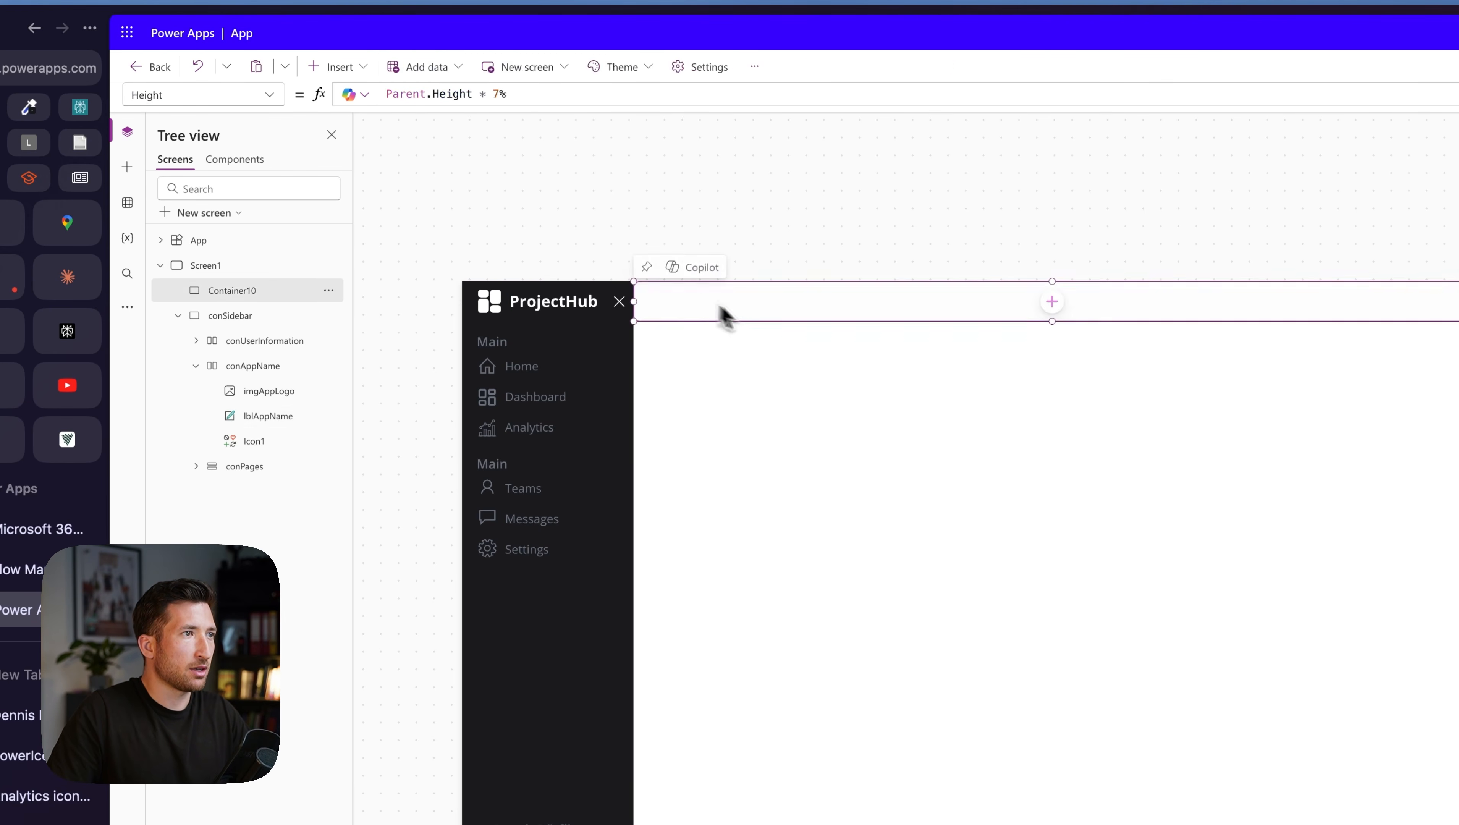
{"action": "key", "text": "ctrl+v"}
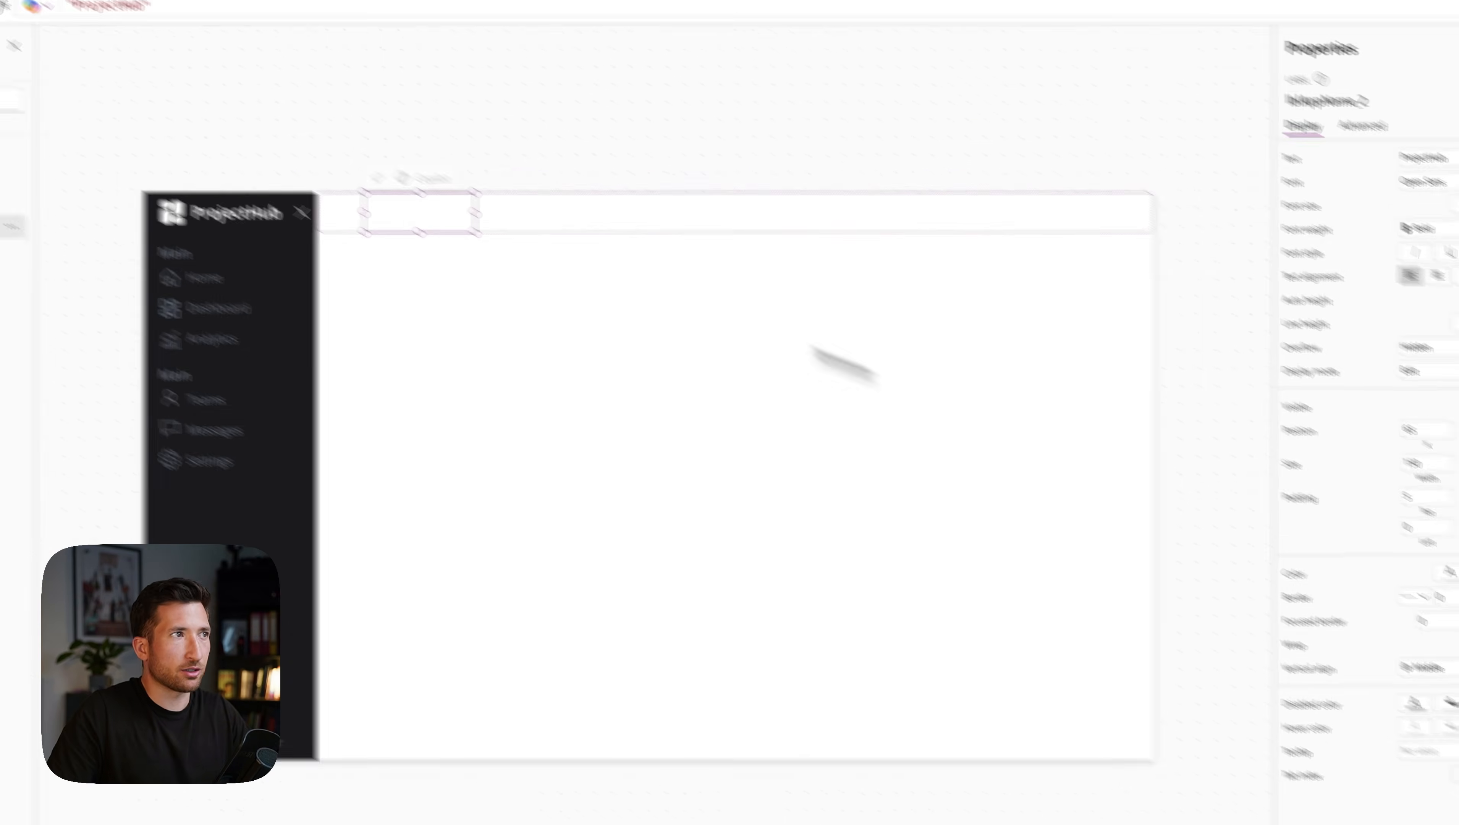
- Set the pasted header label's Color to TextPrimary
{"action": "left_click", "coordinate": [1243, 553]}
{"action": "left_click_drag", "start_coordinate": [510, 92], "coordinate": [355, 89]}
{"action": "type", "text": "Text"}
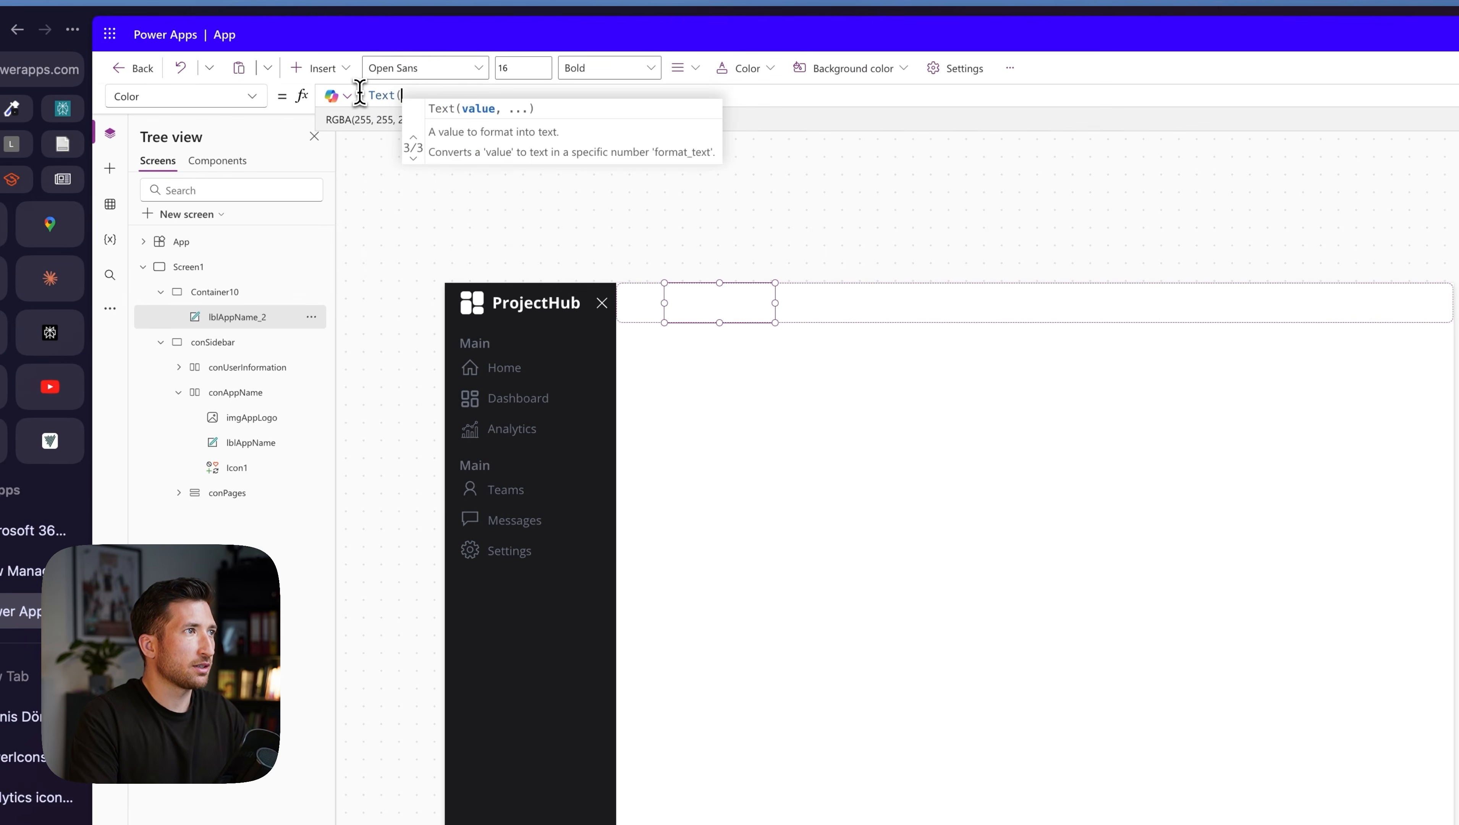
{"action": "key", "text": "Down"}
{"action": "key", "text": "Return"}
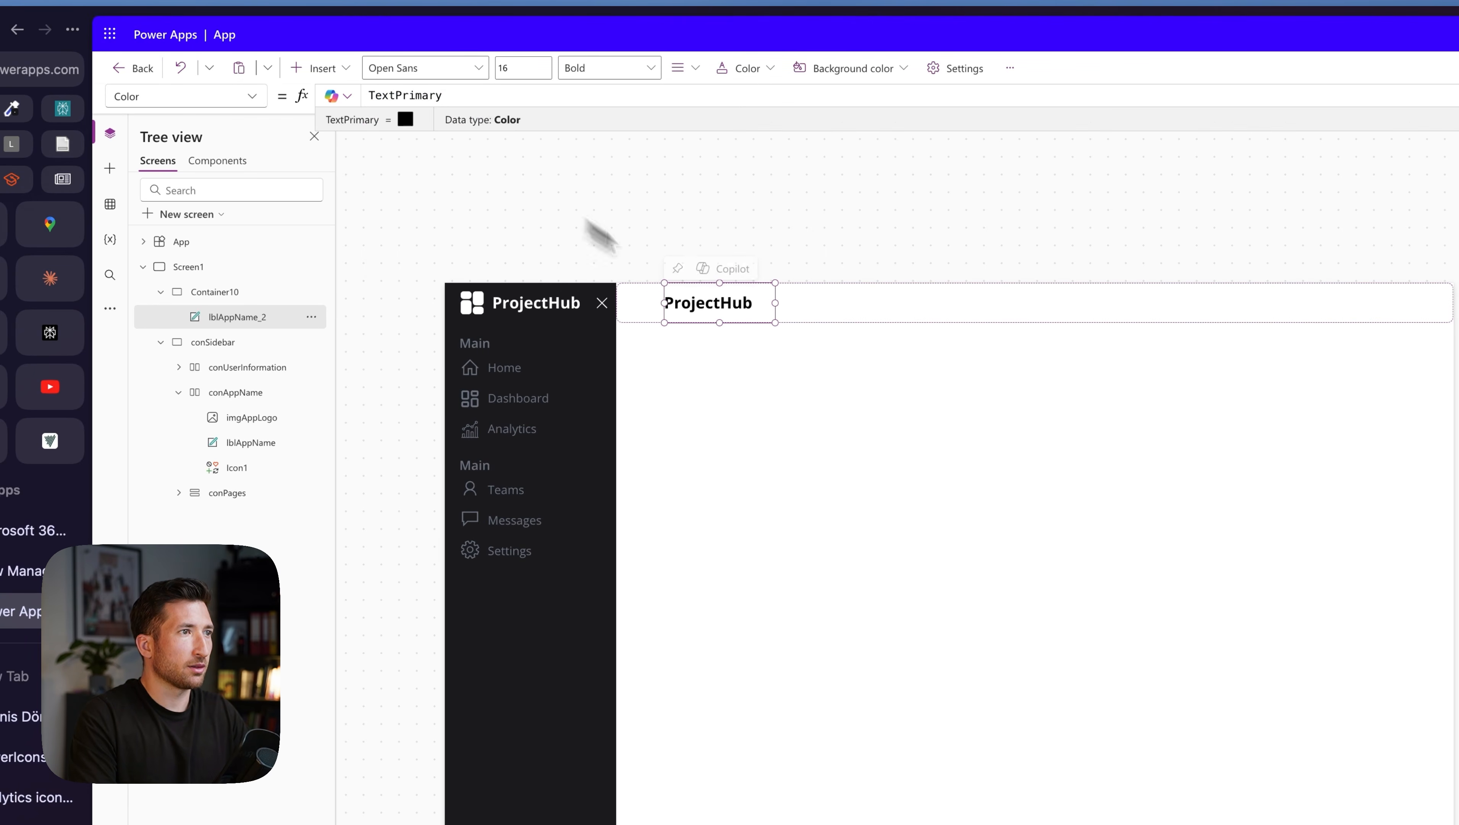
- Set the header label's X to 15
{"action": "left_click", "coordinate": [190, 95]}
{"action": "scroll", "coordinate": [234, 165], "scroll_direction": "down", "scroll_amount": 5}
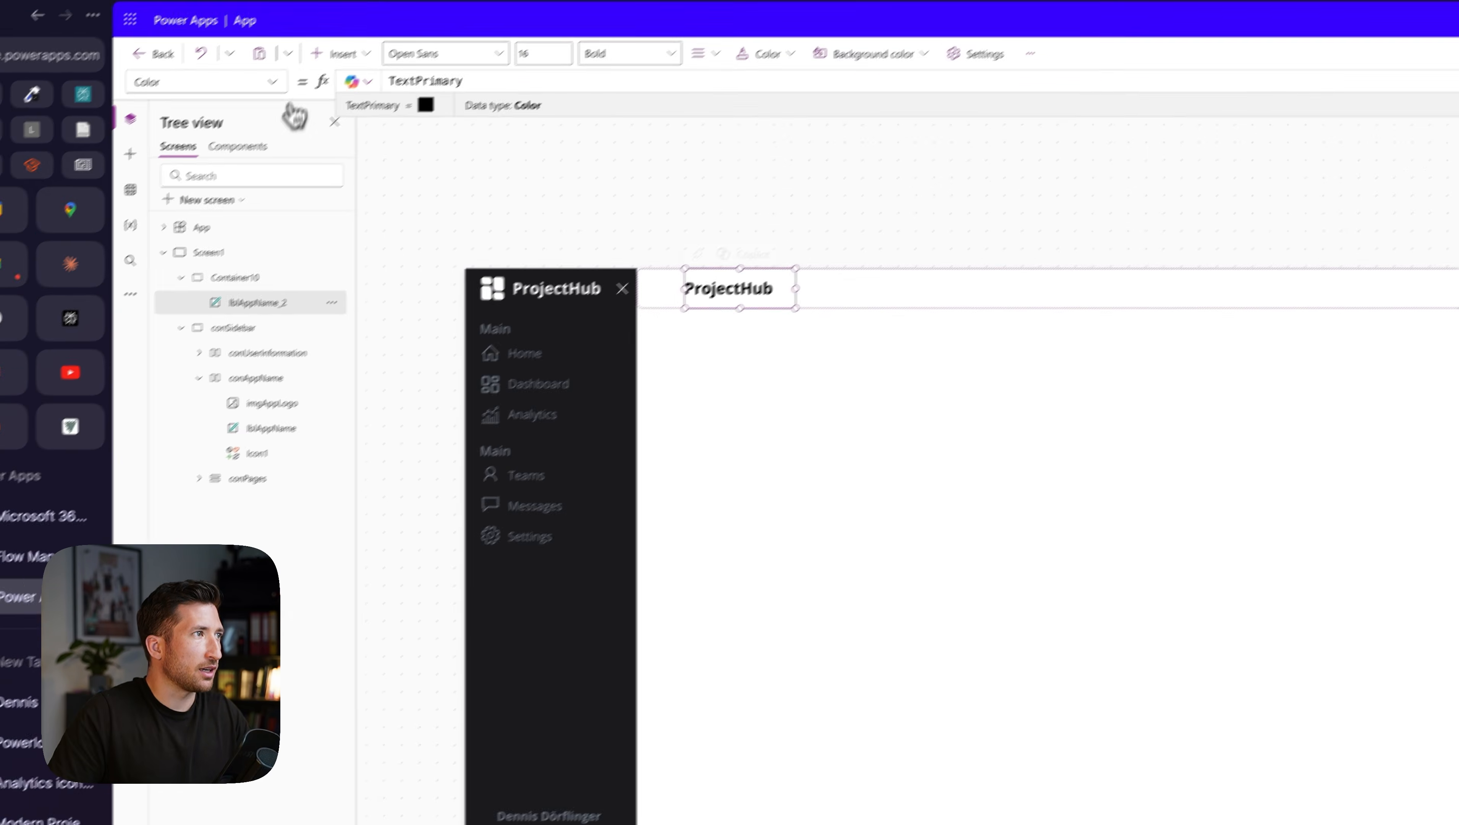
{"action": "left_click", "coordinate": [307, 734]}
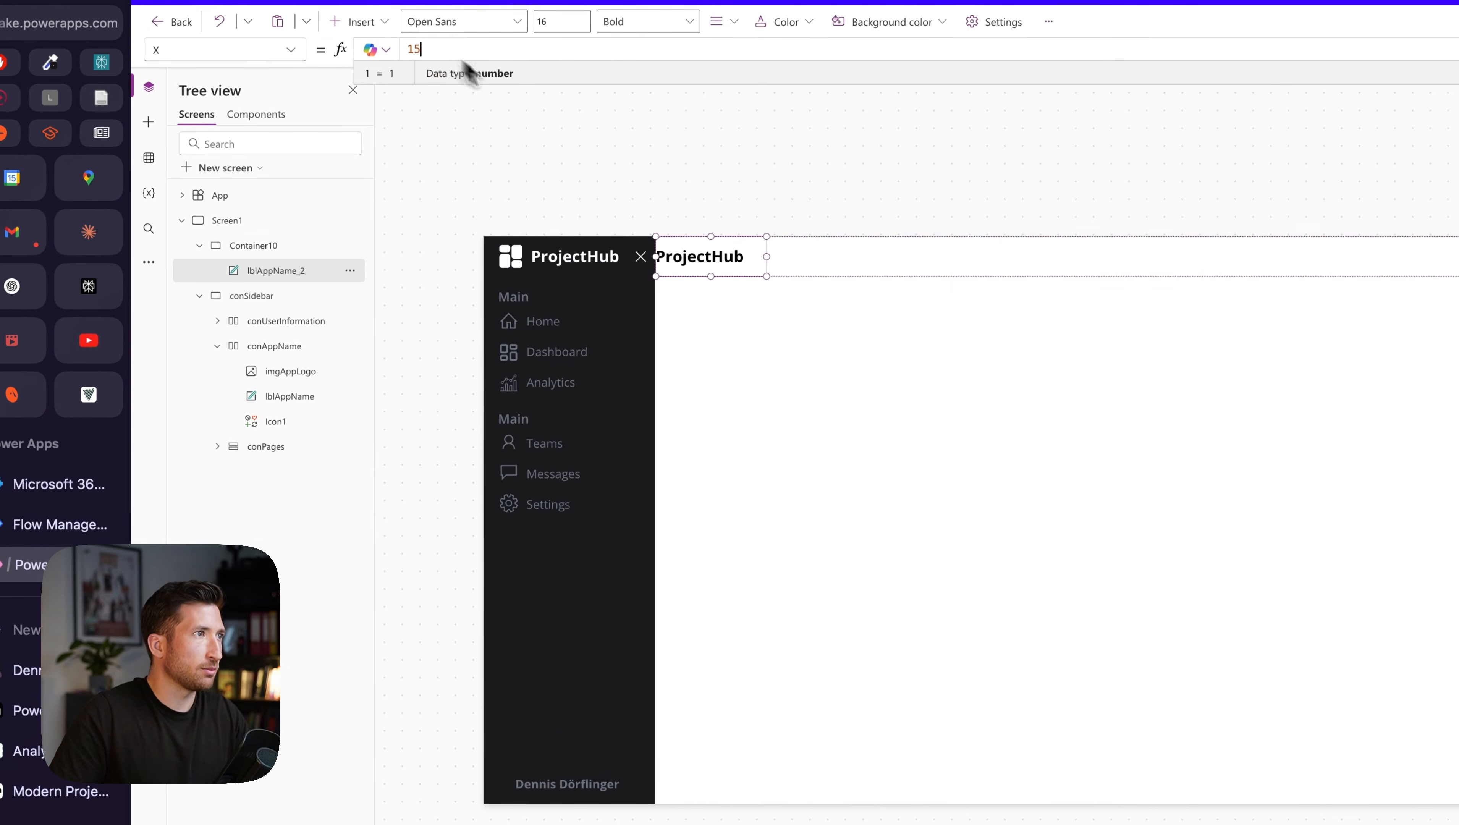
{"action": "left_click", "coordinate": [833, 391]}
- Replace the header label's Visible formula with true
{"action": "left_click", "coordinate": [711, 257]}
{"action": "left_click", "coordinate": [290, 49]}
{"action": "left_click", "coordinate": [272, 708]}
{"action": "double_click", "coordinate": [464, 5]}
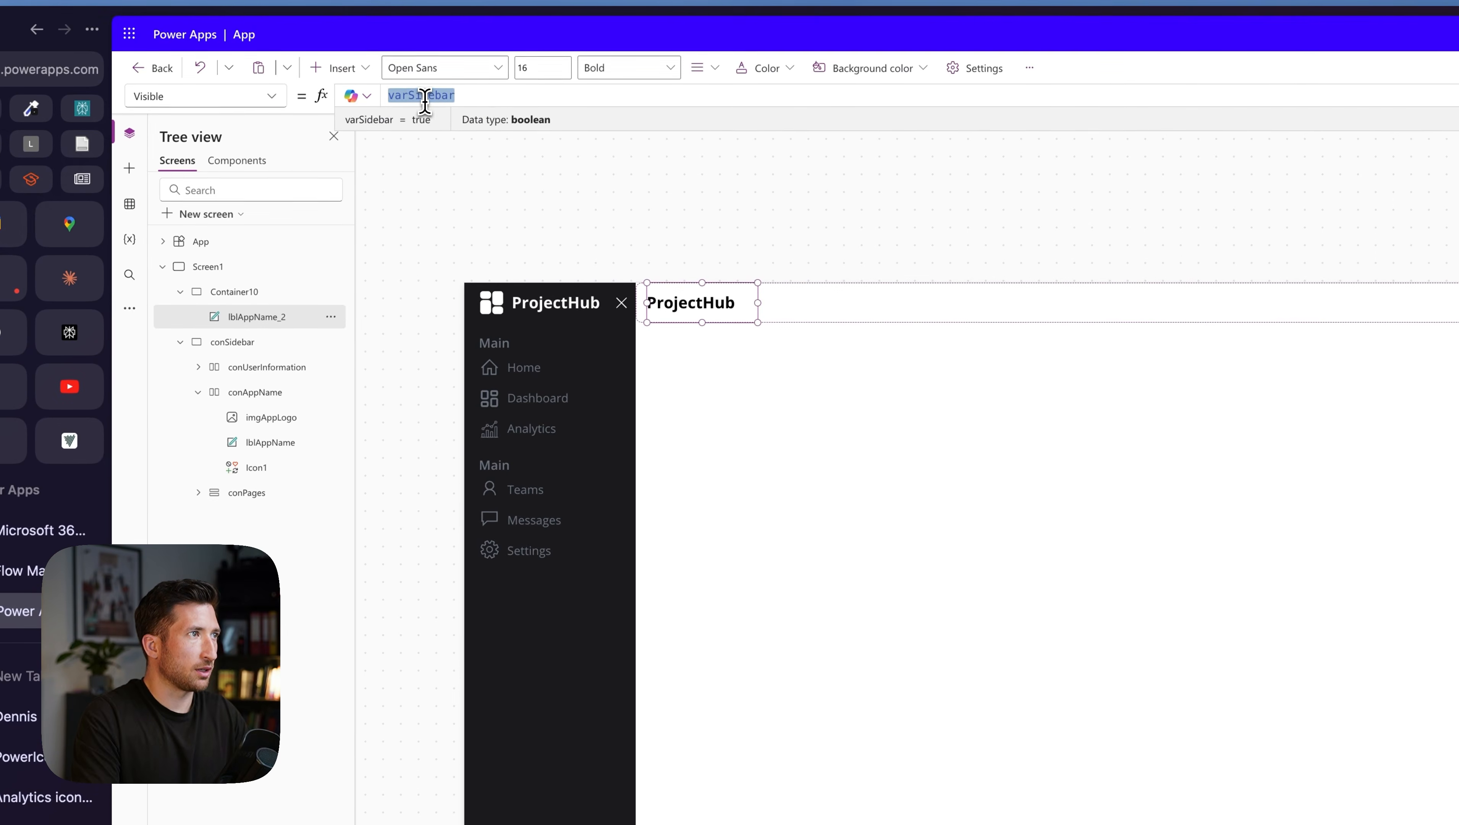
{"action": "type", "text": "true"}
{"action": "left_click", "coordinate": [683, 362]}
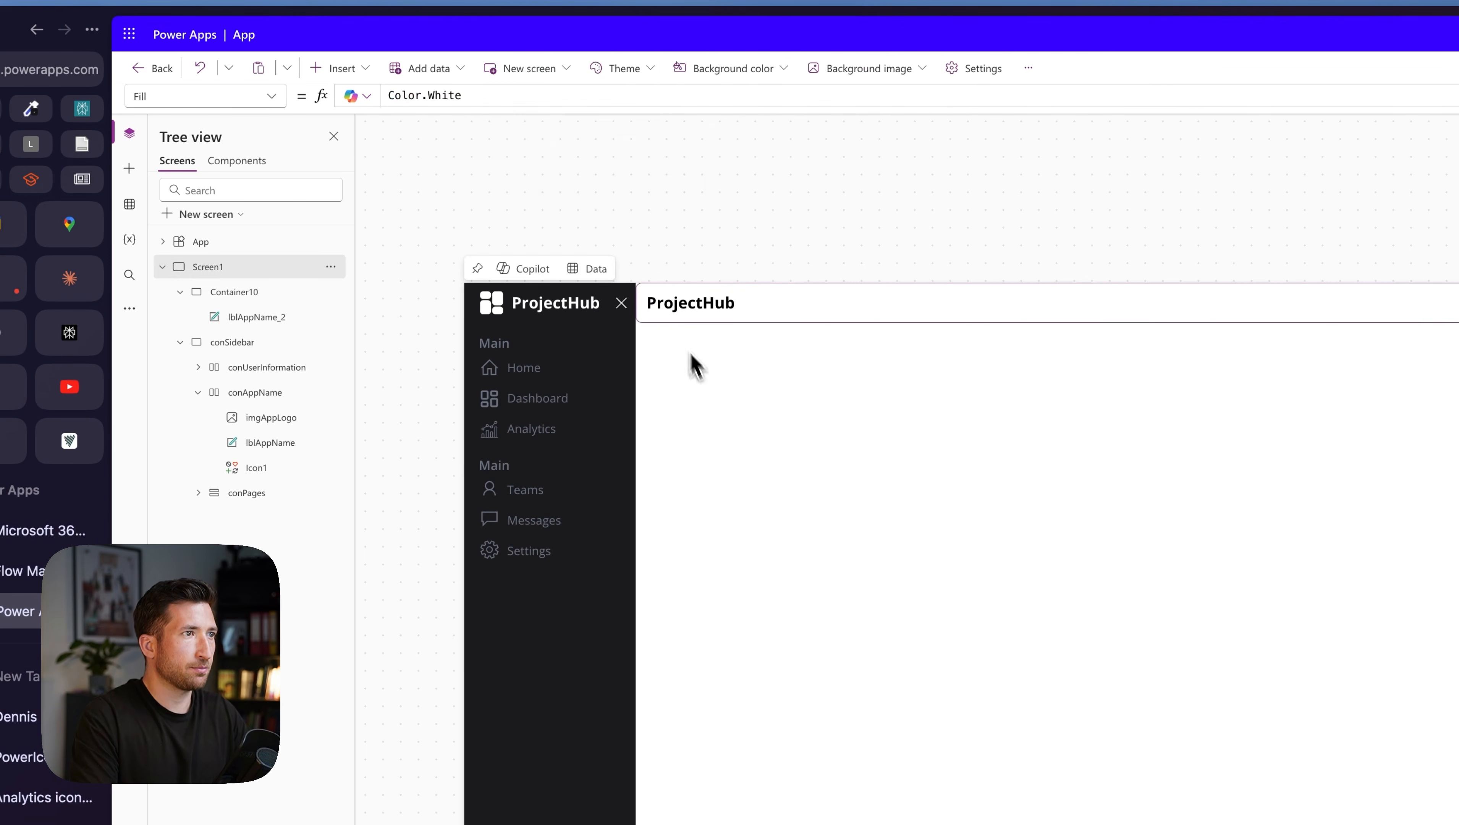
- Change the header label's text to Dashboard
{"action": "double_click", "coordinate": [673, 304]}
{"action": "type", "text": "Dashboard"}
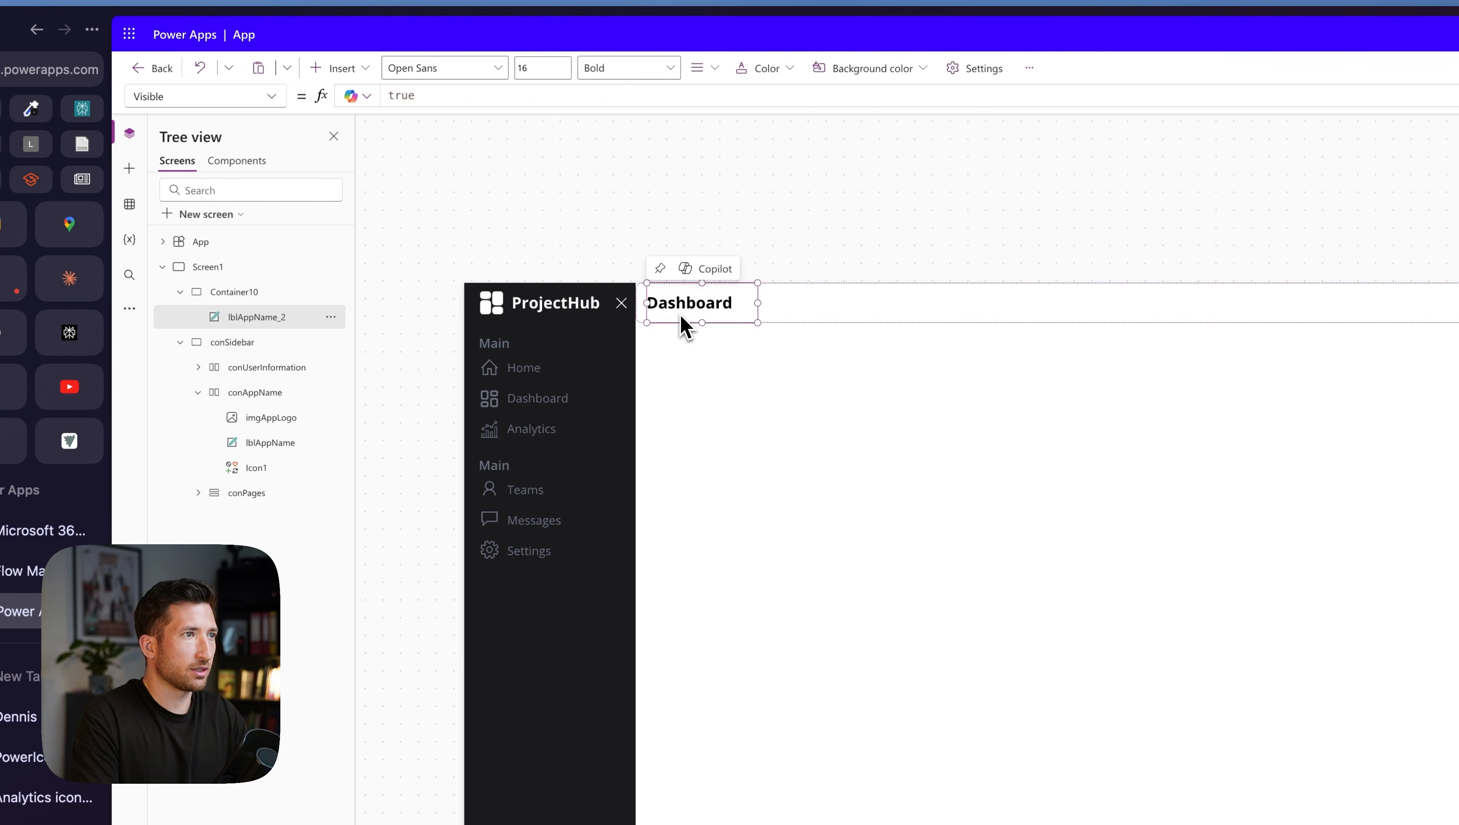
{"action": "left_click", "coordinate": [688, 367]}
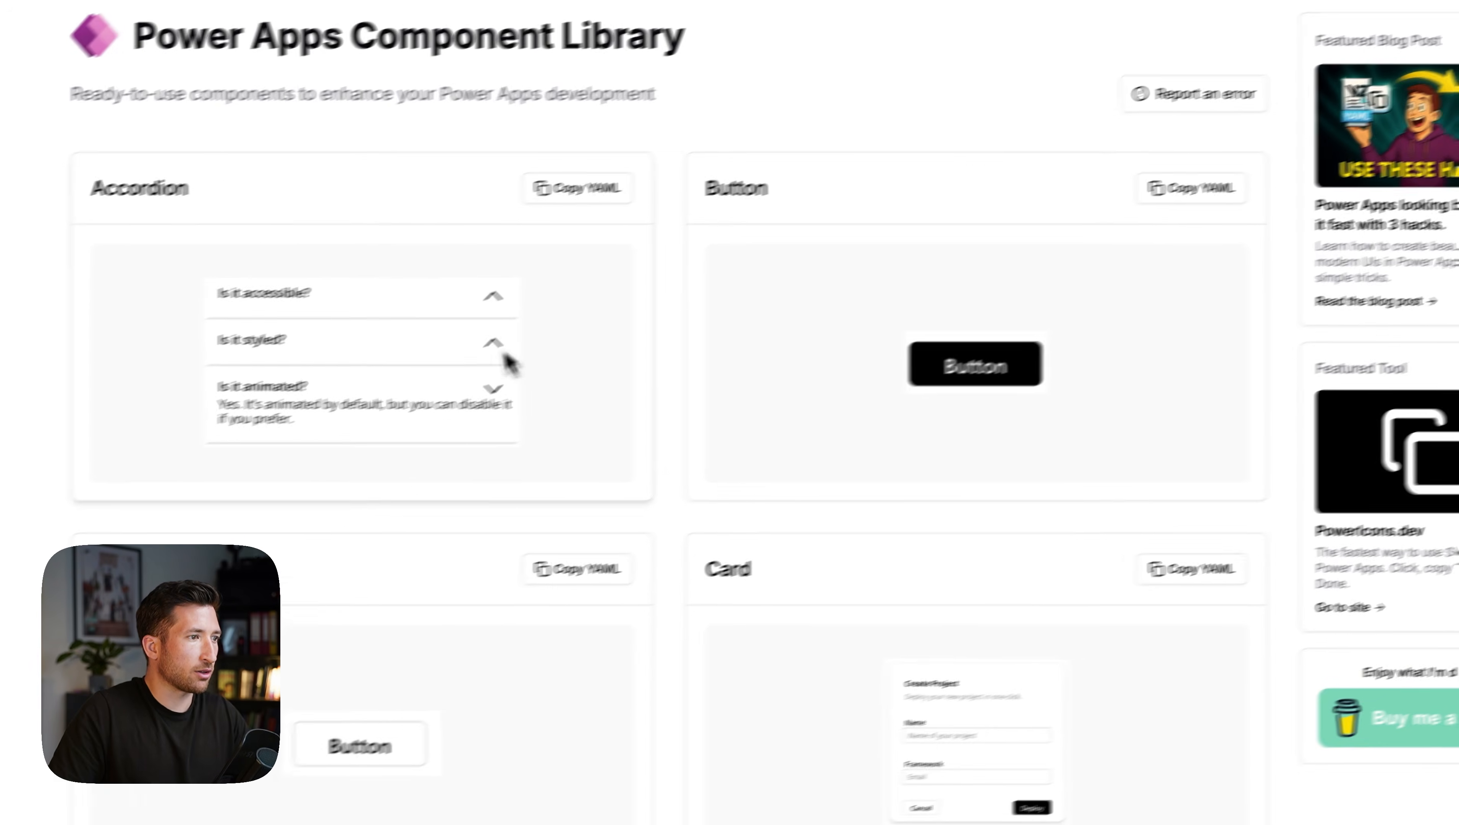
- Switch to the Power Apps Component Library, copy the Button Outline component's YAML, and return to Power Apps
{"action": "left_click_drag", "start_coordinate": [175, 516], "coordinate": [319, 523]}
{"action": "left_click", "coordinate": [340, 524]}
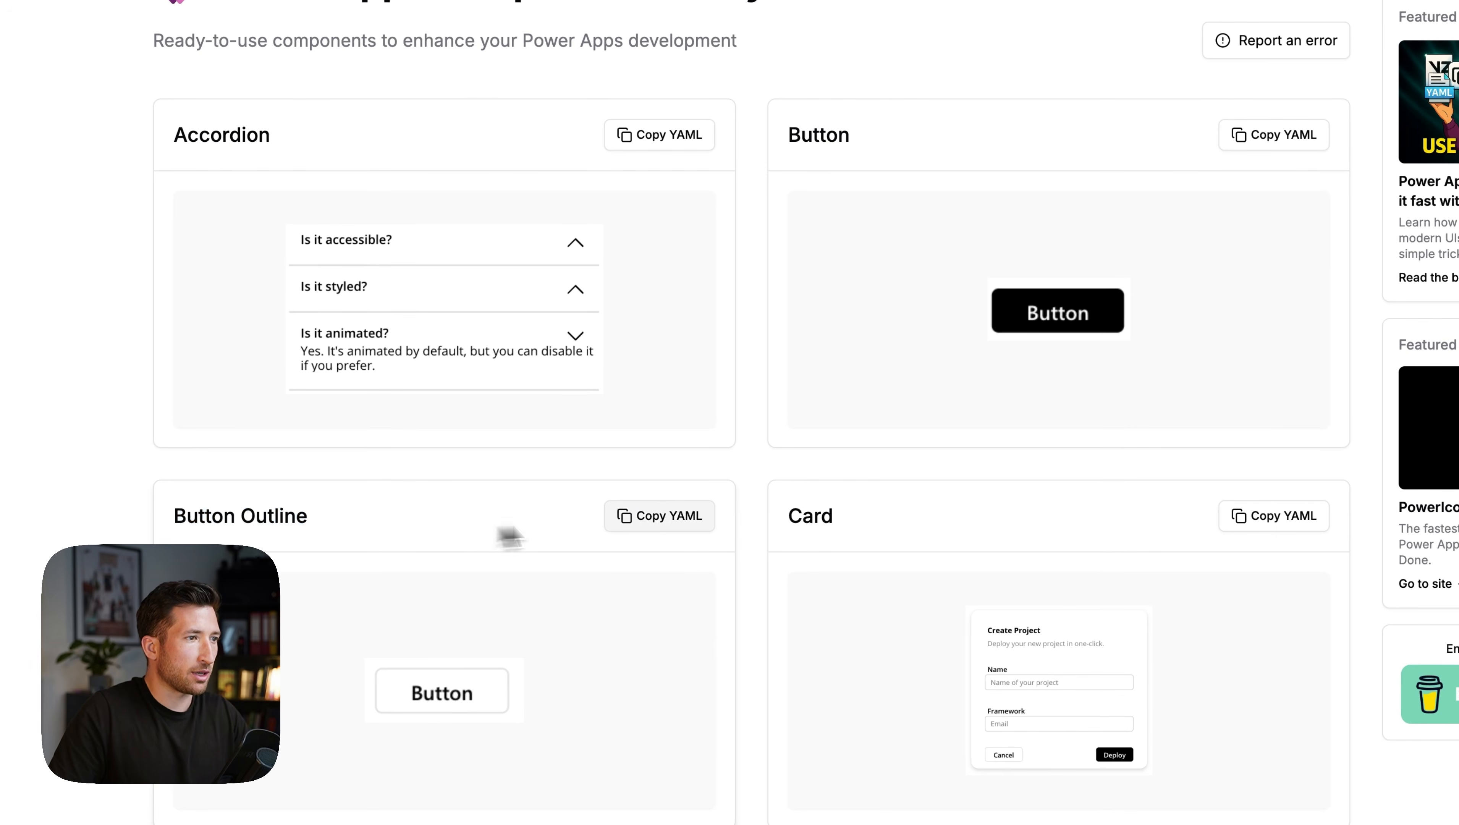
{"action": "left_click", "coordinate": [659, 515]}
{"action": "key", "text": "ctrl+Left"}
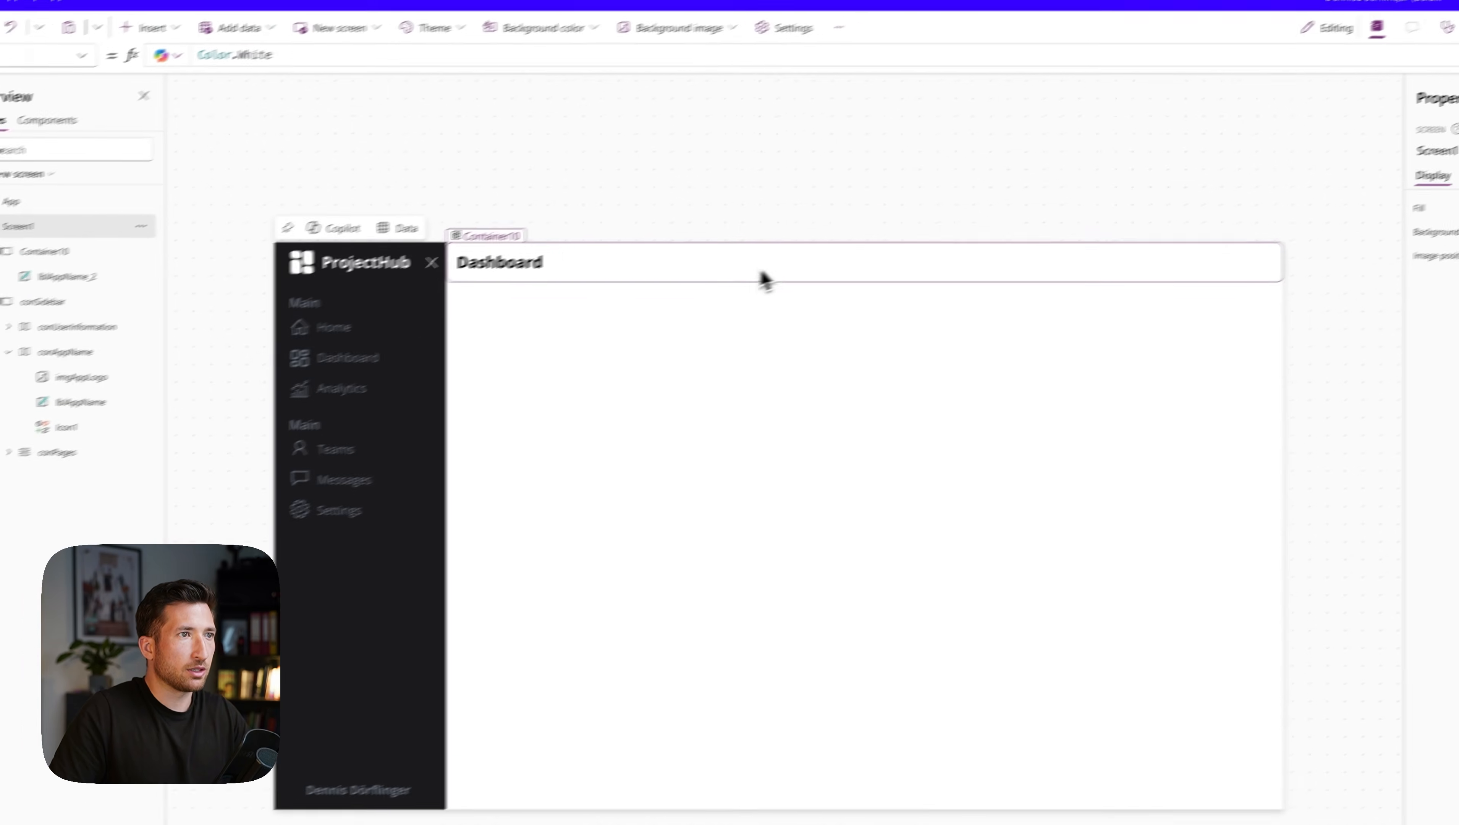
- Paste the outline button into Container10 and move it to the right end of the header
{"action": "left_click", "coordinate": [767, 278]}
{"action": "key", "text": "ctrl+v"}
{"action": "left_click_drag", "start_coordinate": [608, 270], "coordinate": [1169, 293]}
- Set the outline button's X to Parent.Width - Self.Width - 15 and its Y to Parent.Height/2 - Self.Height/2
{"action": "left_click", "coordinate": [20, 78]}
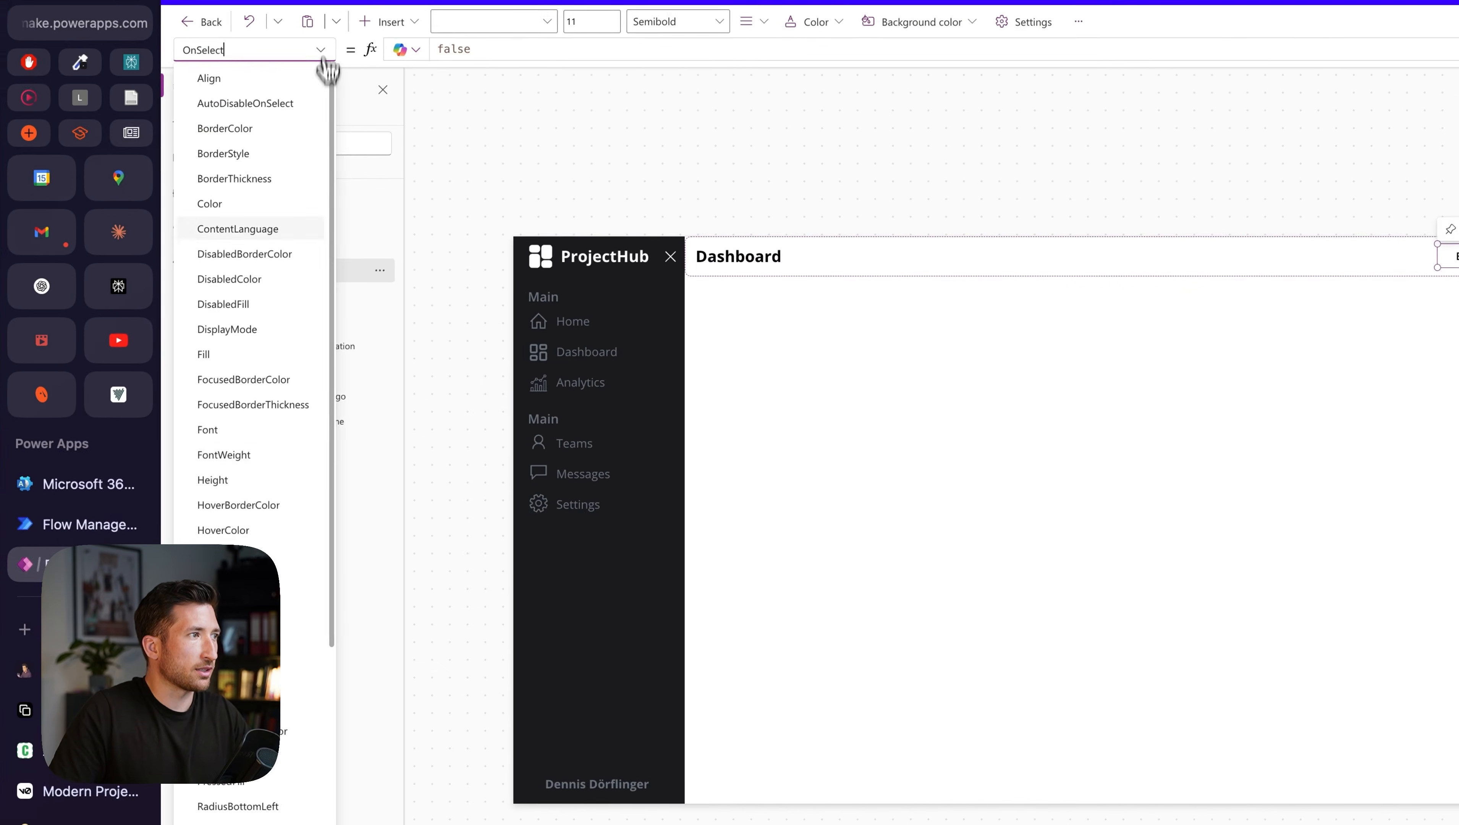
{"action": "scroll", "coordinate": [277, 288], "scroll_direction": "down", "scroll_amount": 5}
{"action": "left_click", "coordinate": [260, 808]}
{"action": "double_click", "coordinate": [464, 49]}
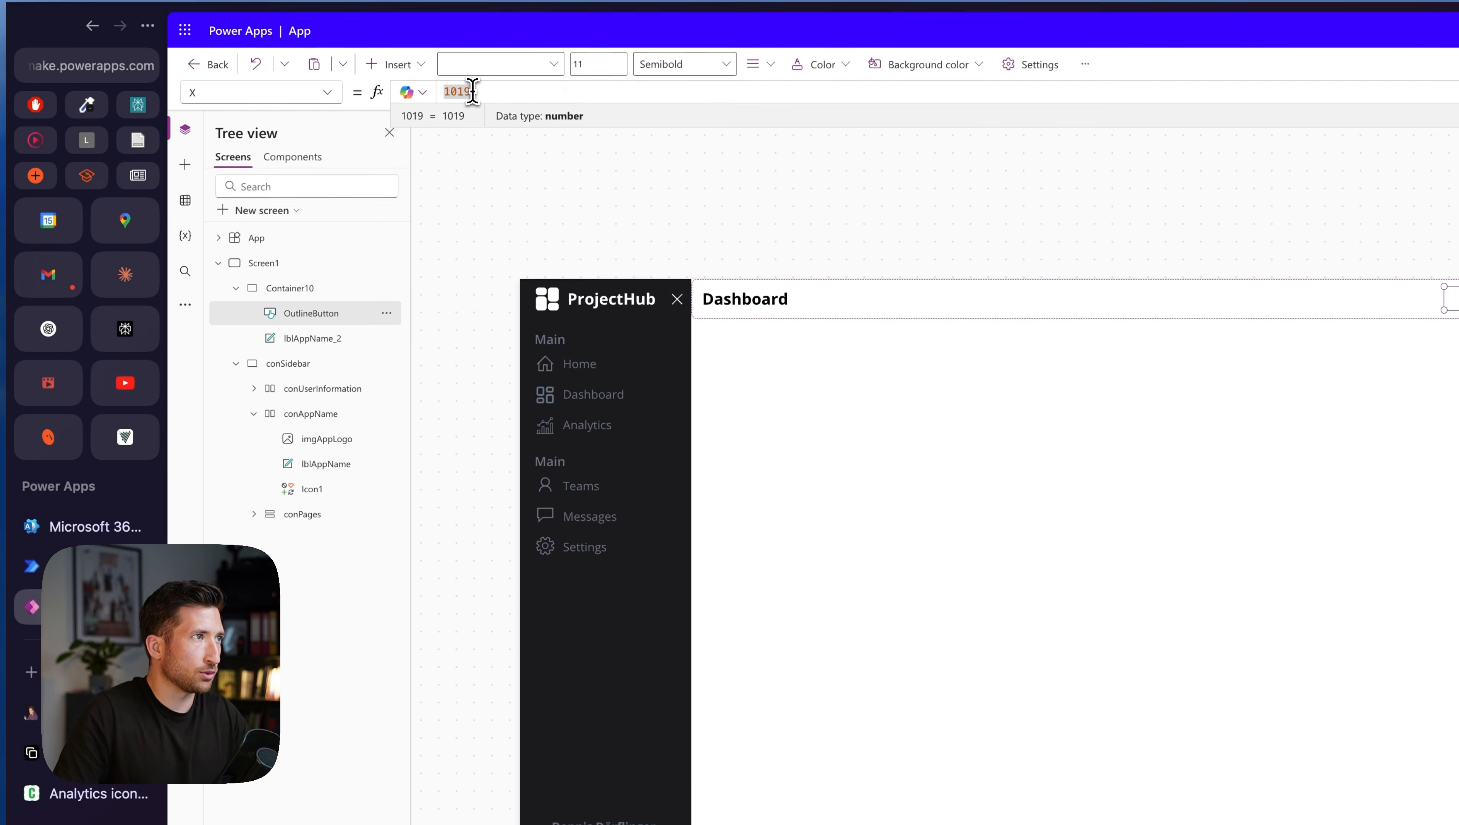
{"action": "type", "text": "Pare"}
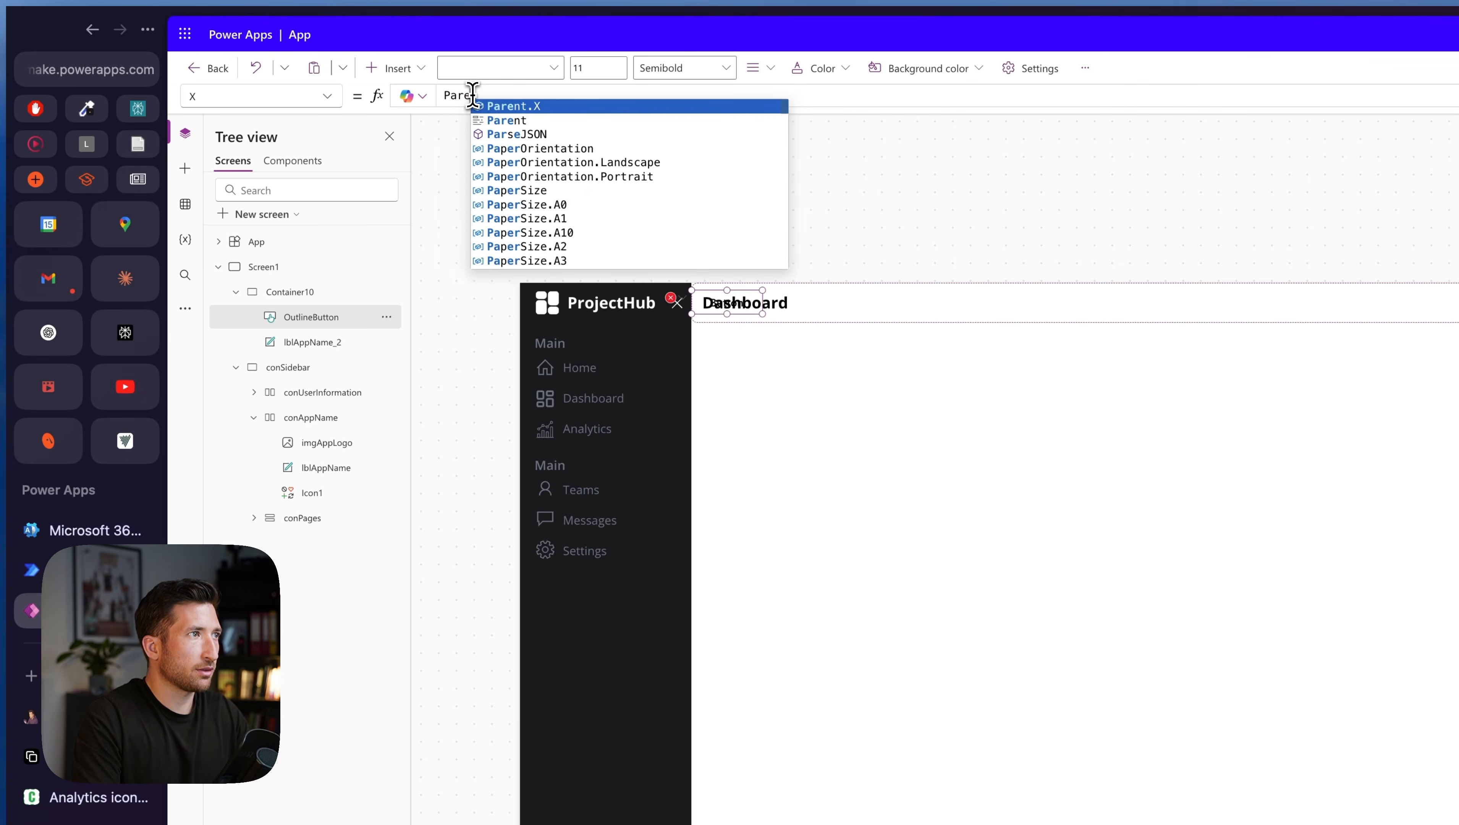
{"action": "type", "text": "nt.Width"}
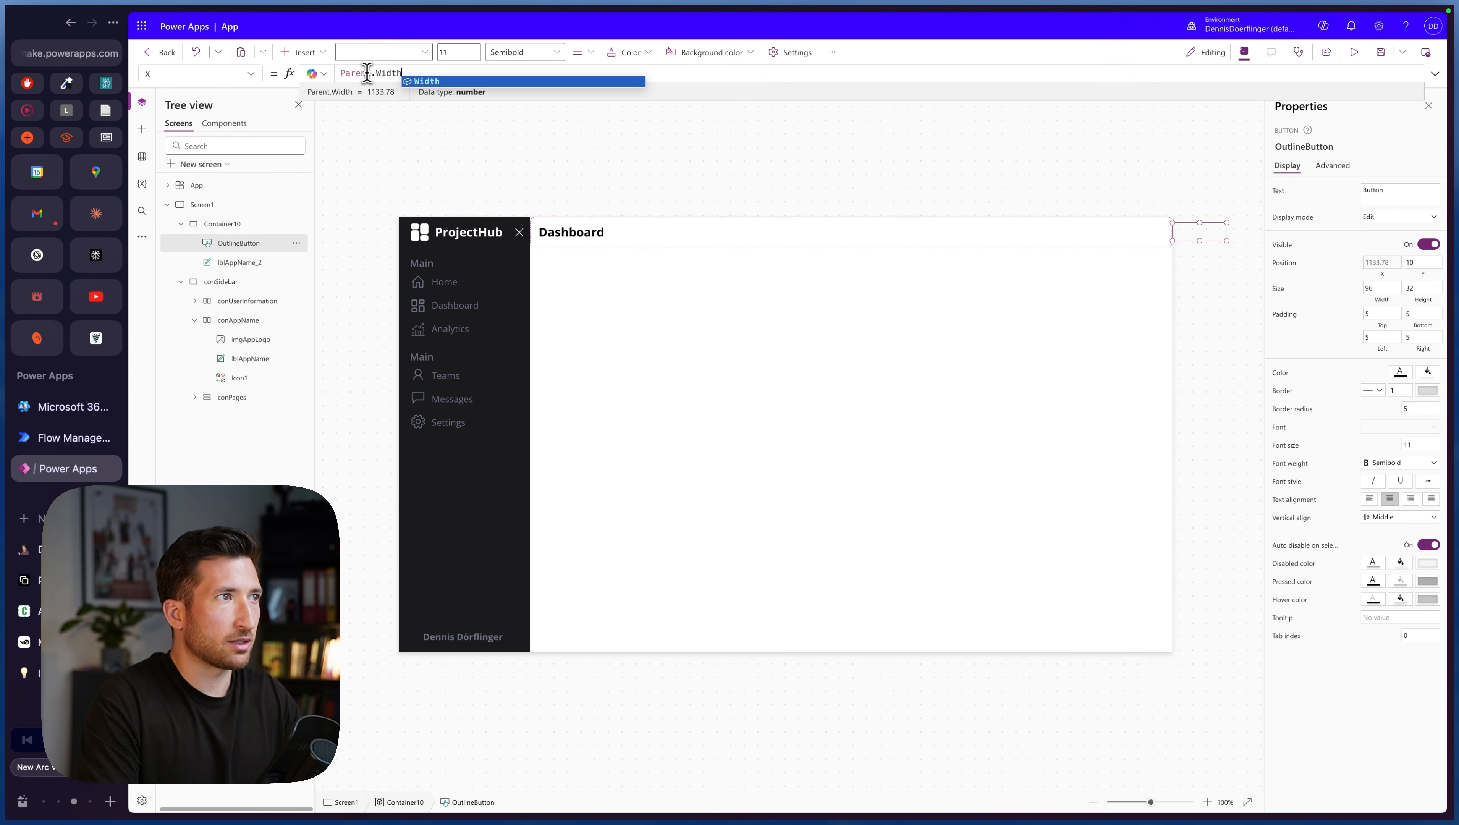
{"action": "type", "text": " - Self.Width"}
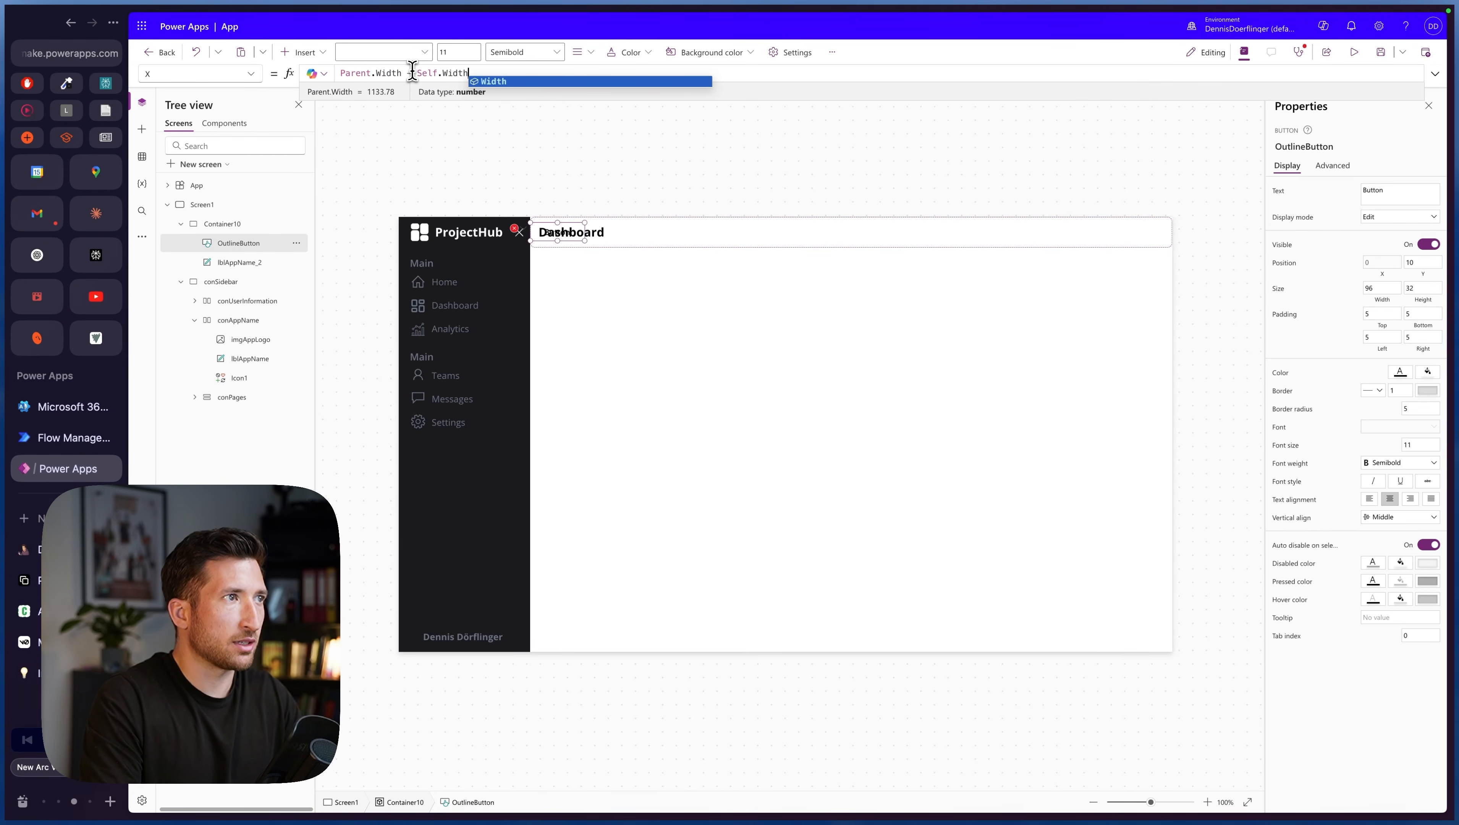
{"action": "type", "text": " - 15"}
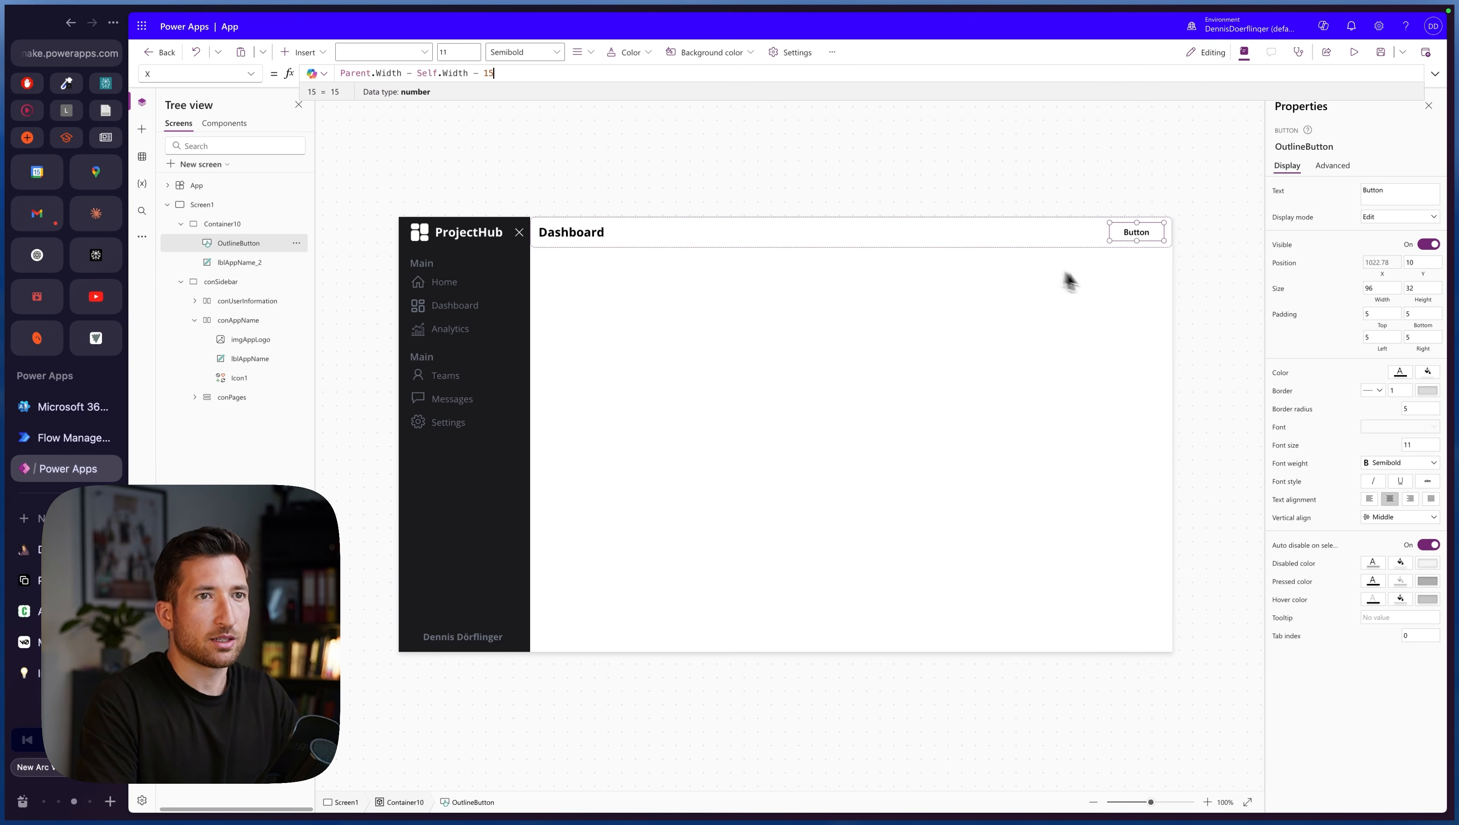
{"action": "key", "text": "alt"}
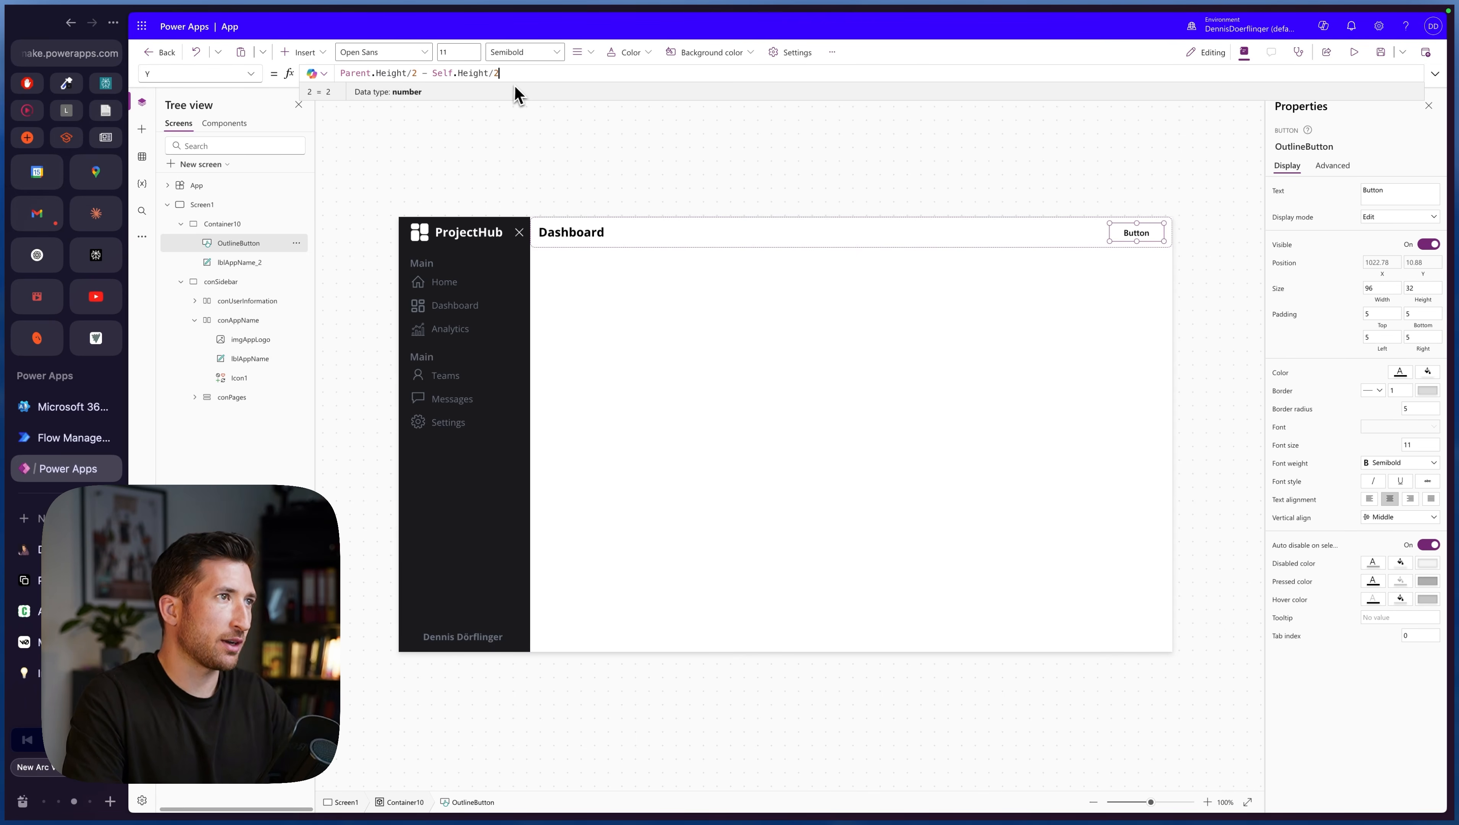
- Check the v0 mockup, return to Power Apps, and change the outline button's text to Recent
{"action": "key", "text": "alt"}
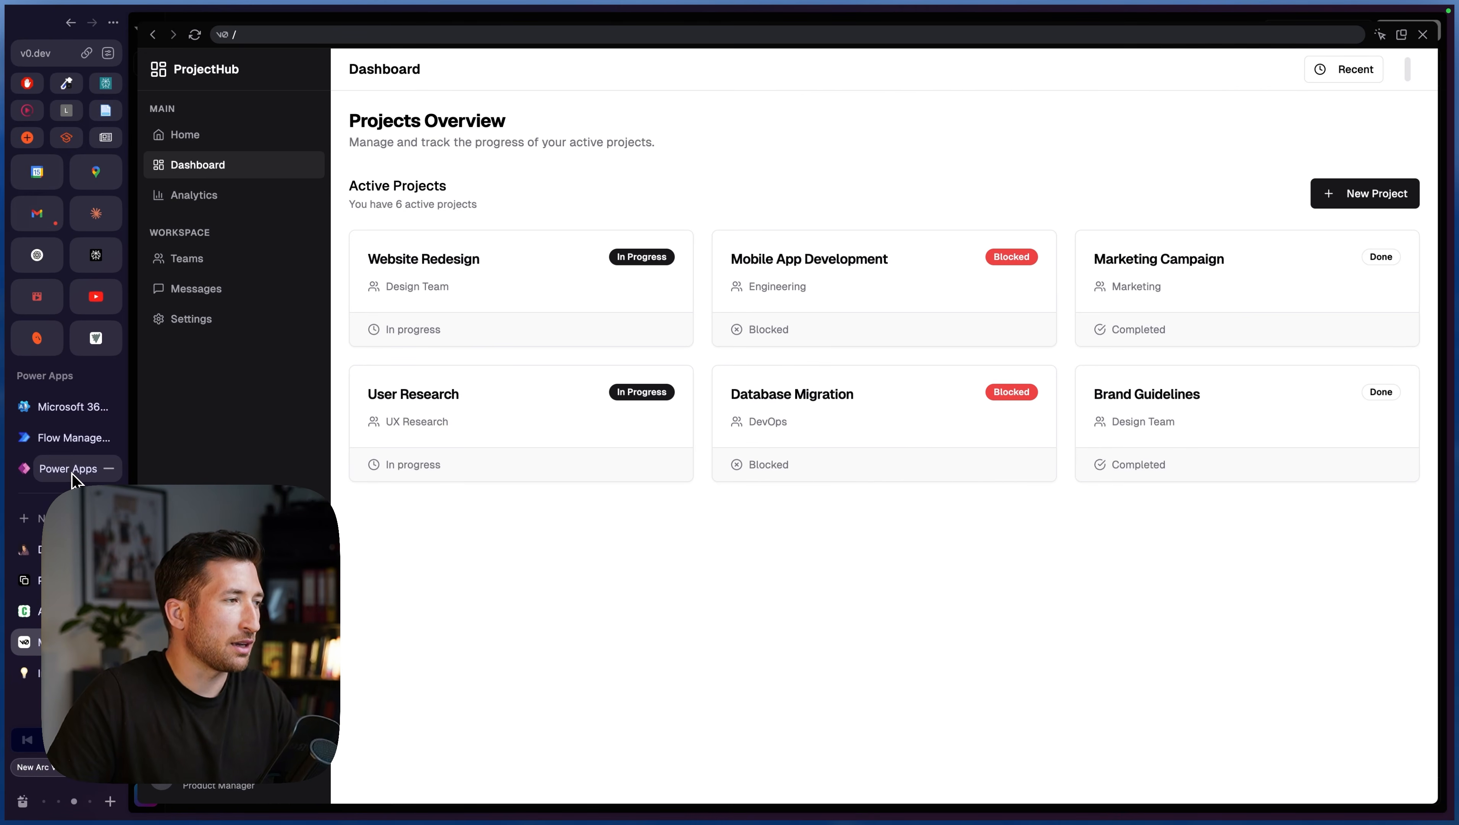
{"action": "left_click", "coordinate": [95, 483]}
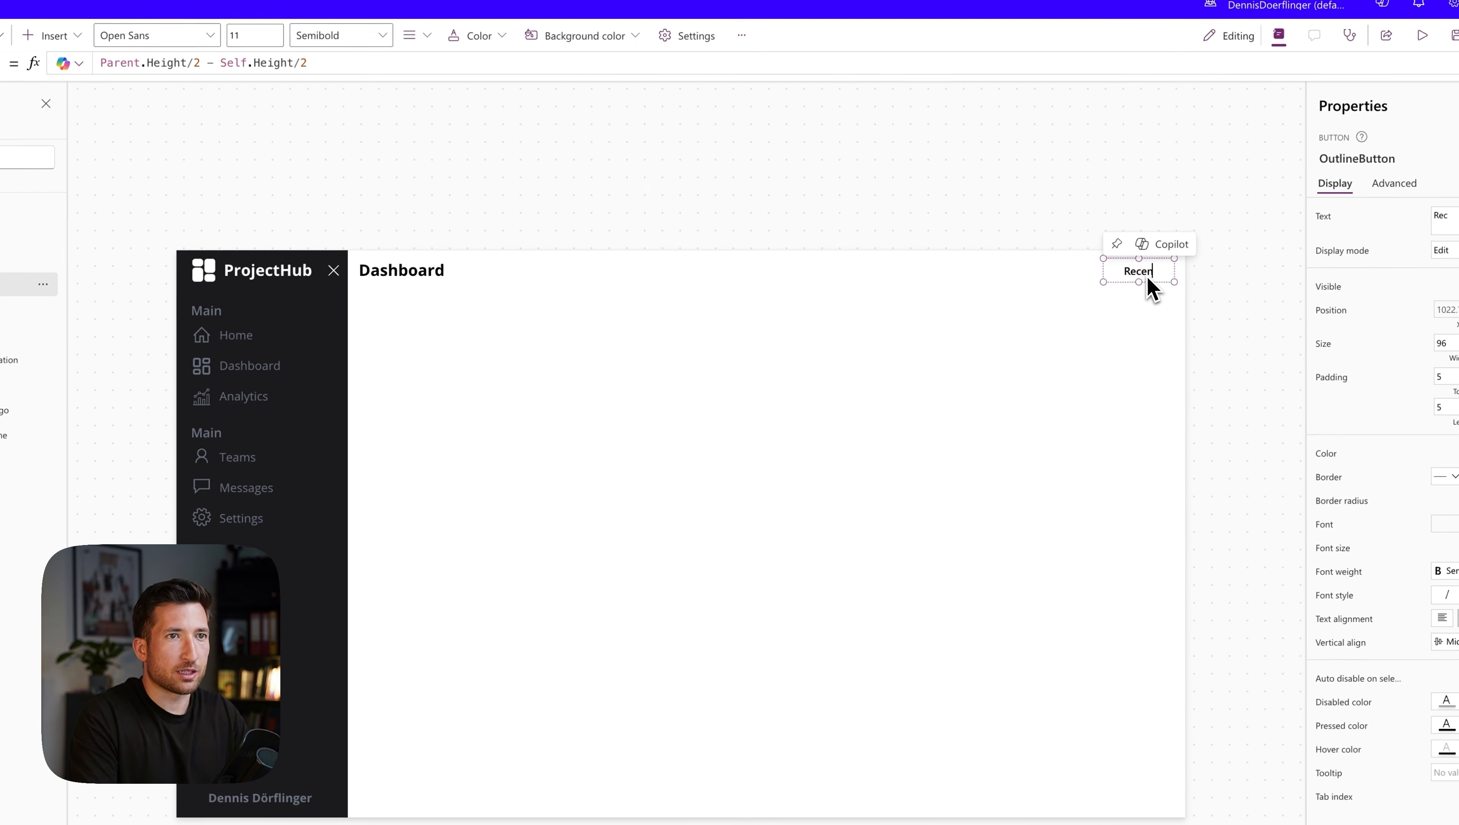
{"action": "type", "text": "t"}
{"action": "left_click", "coordinate": [1111, 362]}
{"action": "left_click", "coordinate": [1145, 277]}
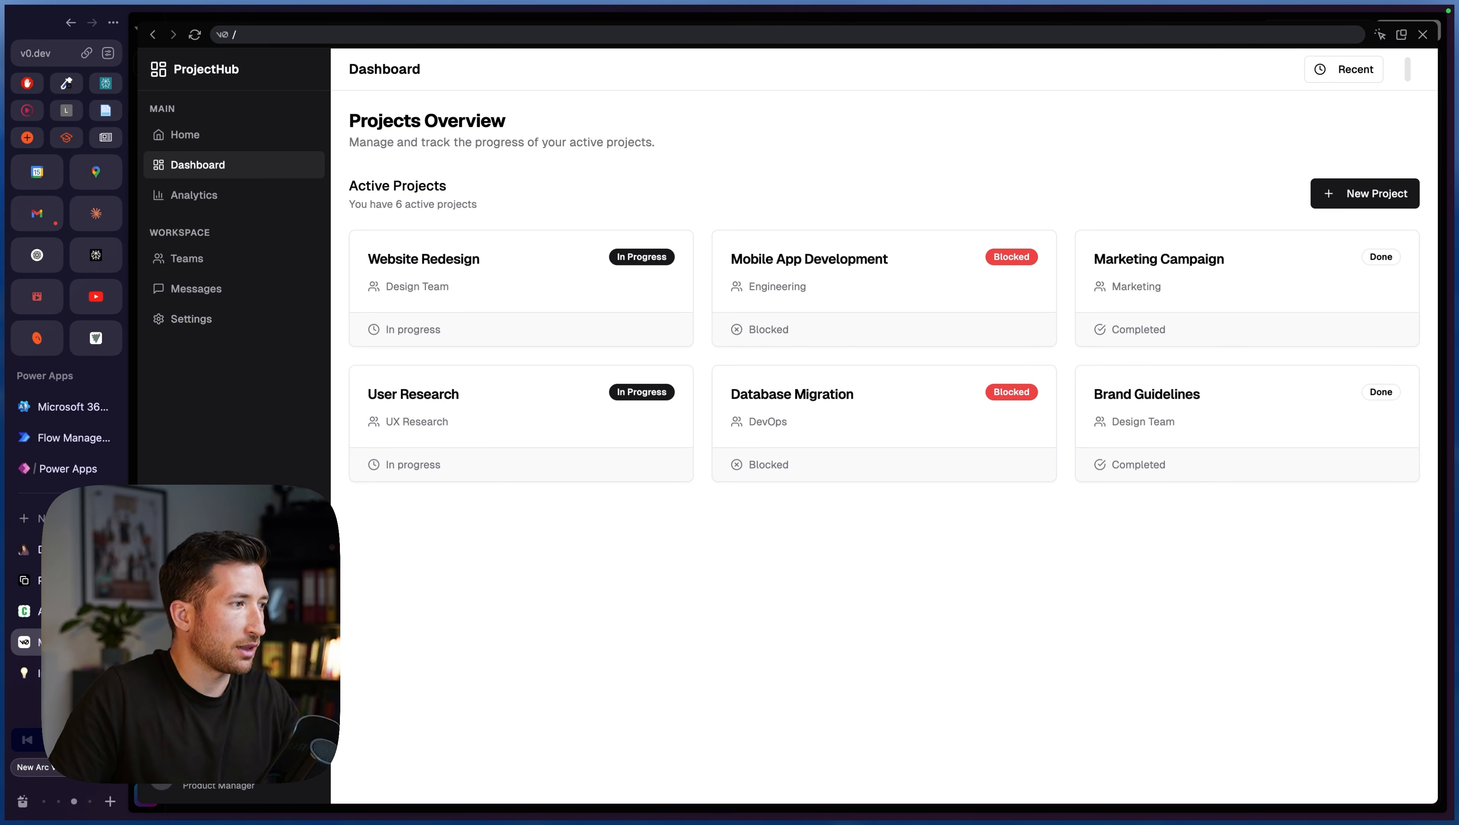
- Return to Power Apps, duplicate the conTop header container on Screen1, and place the copy directly below the original
{"action": "left_click", "coordinate": [66, 469]}
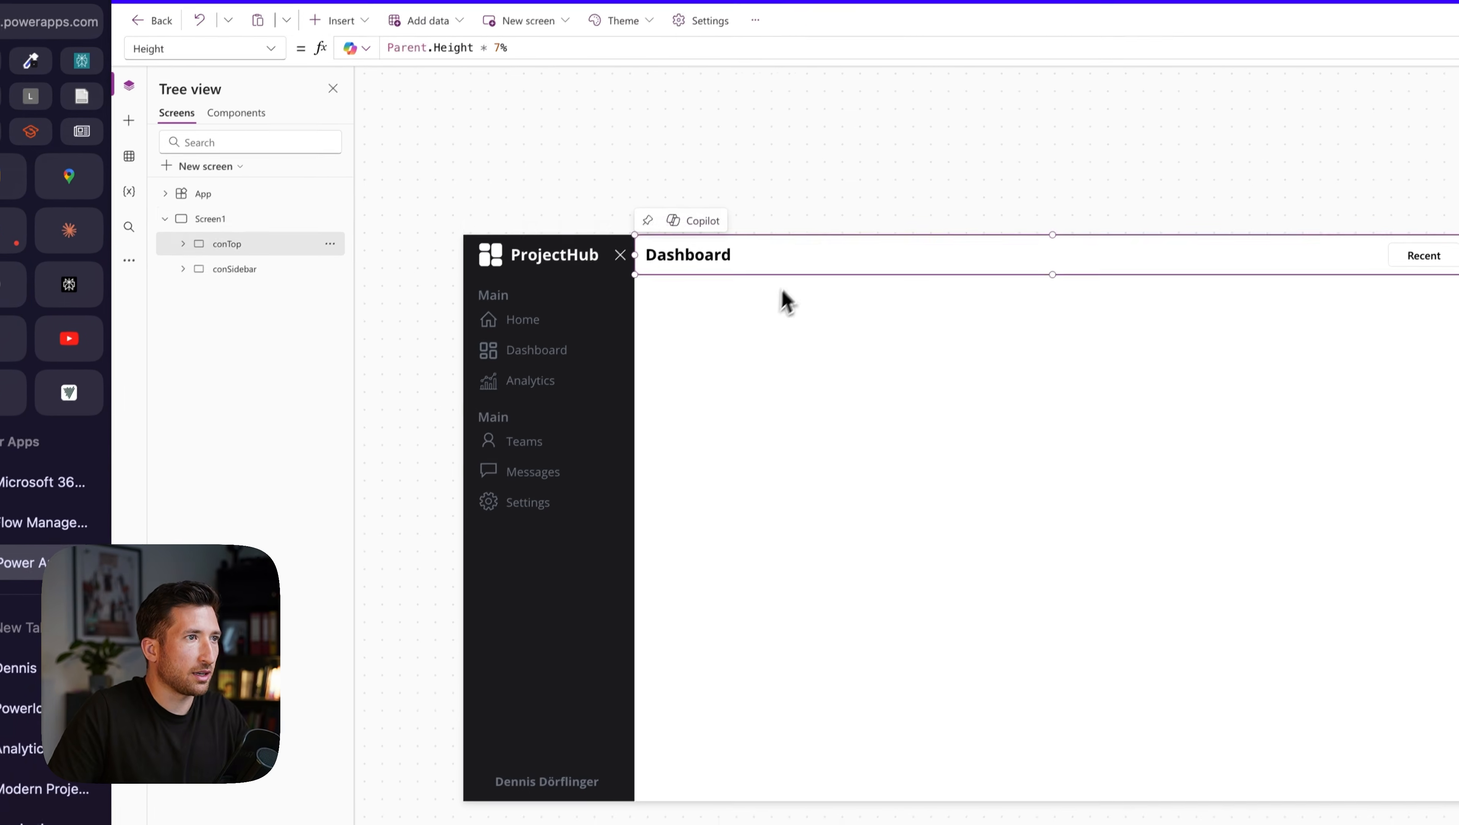
{"action": "left_click", "coordinate": [900, 328]}
{"action": "key", "text": "ctrl+v"}
{"action": "mouse_move", "coordinate": [828, 311]}
{"action": "left_mouse_down"}
{"action": "mouse_move", "coordinate": [831, 348]}
{"action": "mouse_move", "coordinate": [831, 329]}
{"action": "left_mouse_up"}
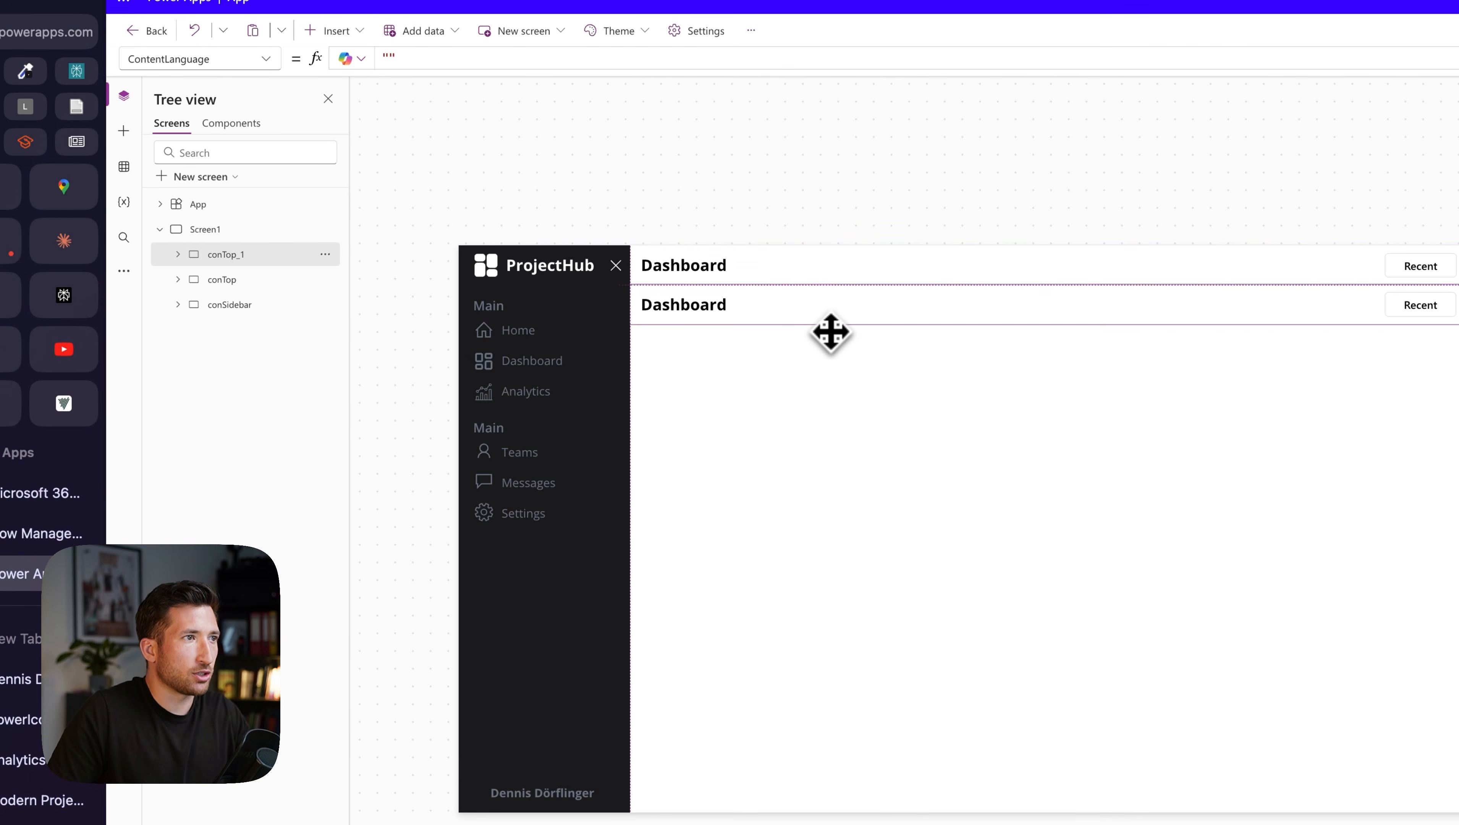
- Set the Y of the duplicated container conTop_1 to conTop.Height
{"action": "left_click", "coordinate": [273, 64]}
{"action": "left_click", "coordinate": [209, 589]}
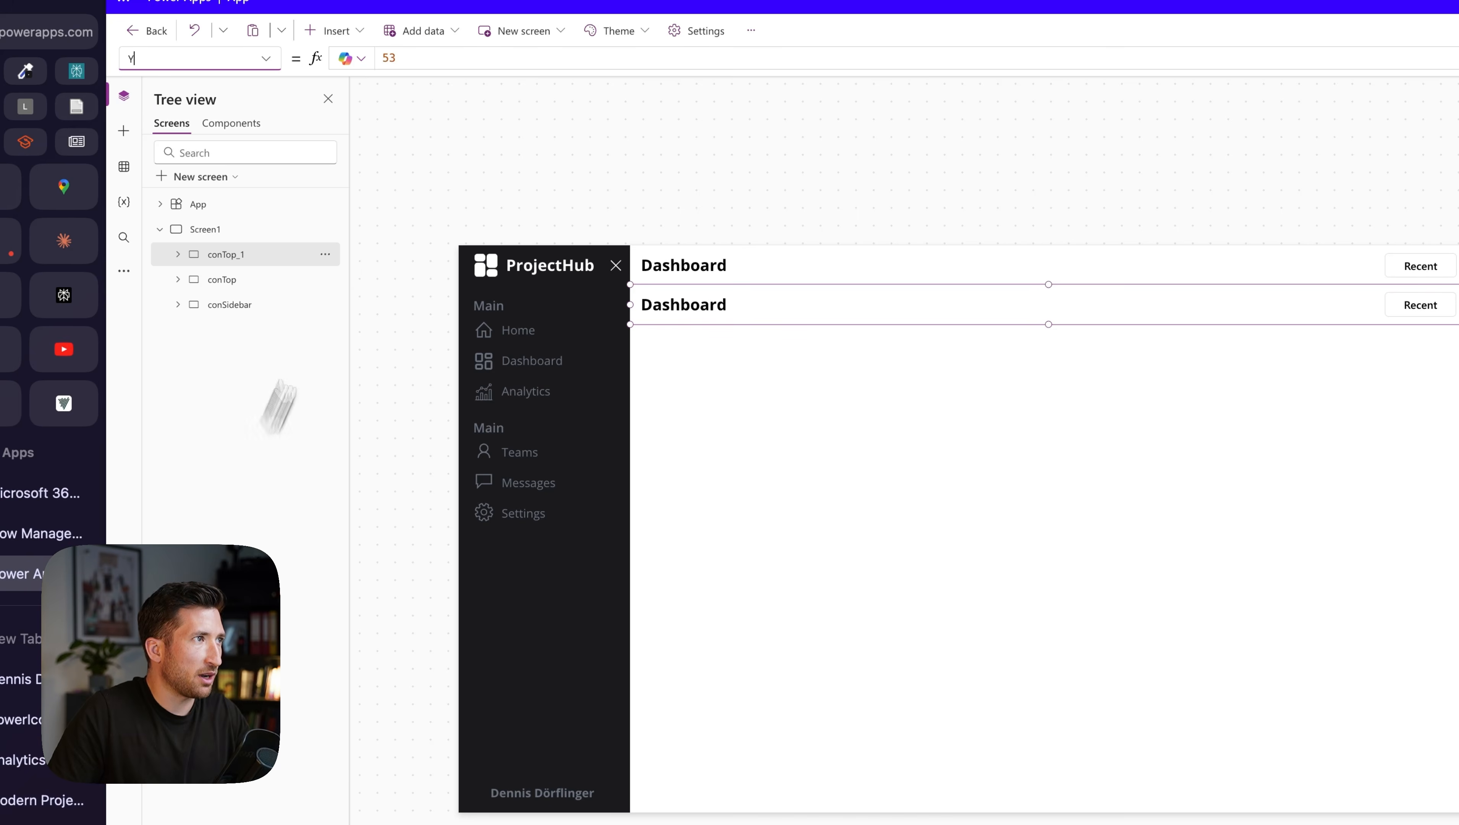
{"action": "left_click", "coordinate": [403, 64]}
{"action": "type", "text": "conTop.Height"}
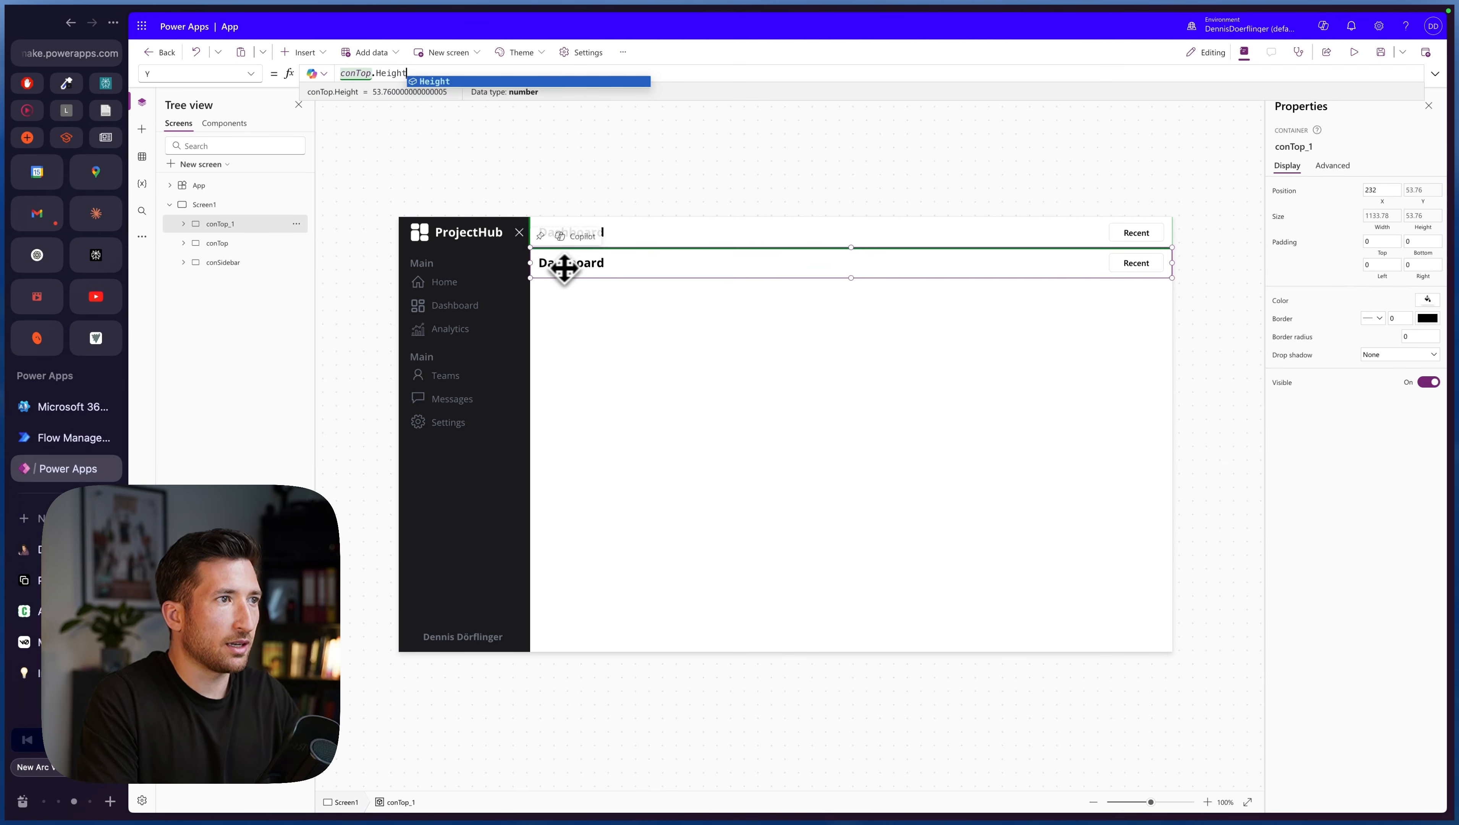
- Delete the Recent button from conTop_1, keeping its Dashboard label
{"action": "left_click", "coordinate": [1146, 267]}
{"action": "key", "text": "Delete"}
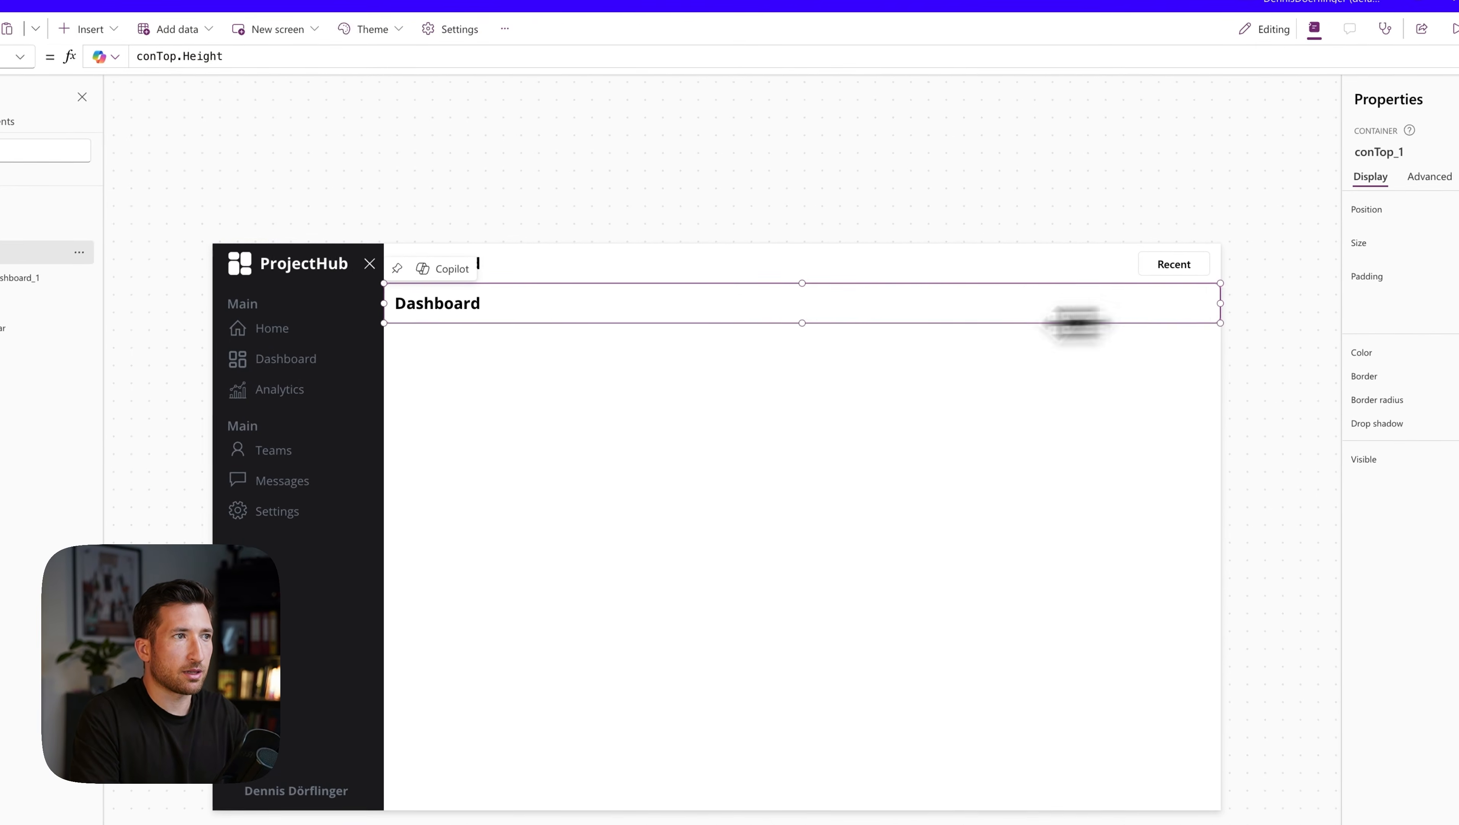
{"action": "left_click", "coordinate": [543, 320]}
{"action": "left_click", "coordinate": [583, 327]}
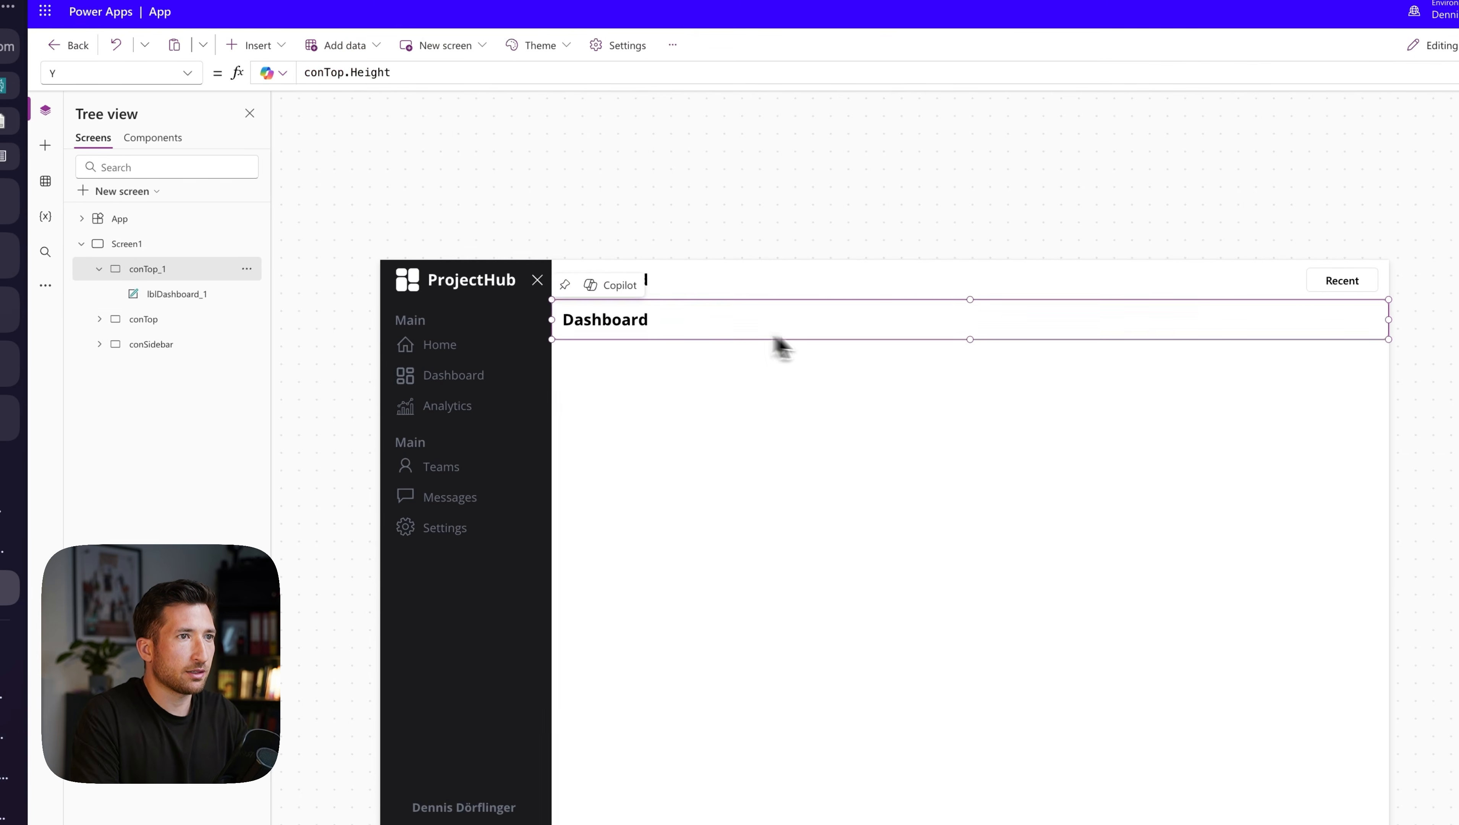
{"action": "left_click", "coordinate": [622, 342]}
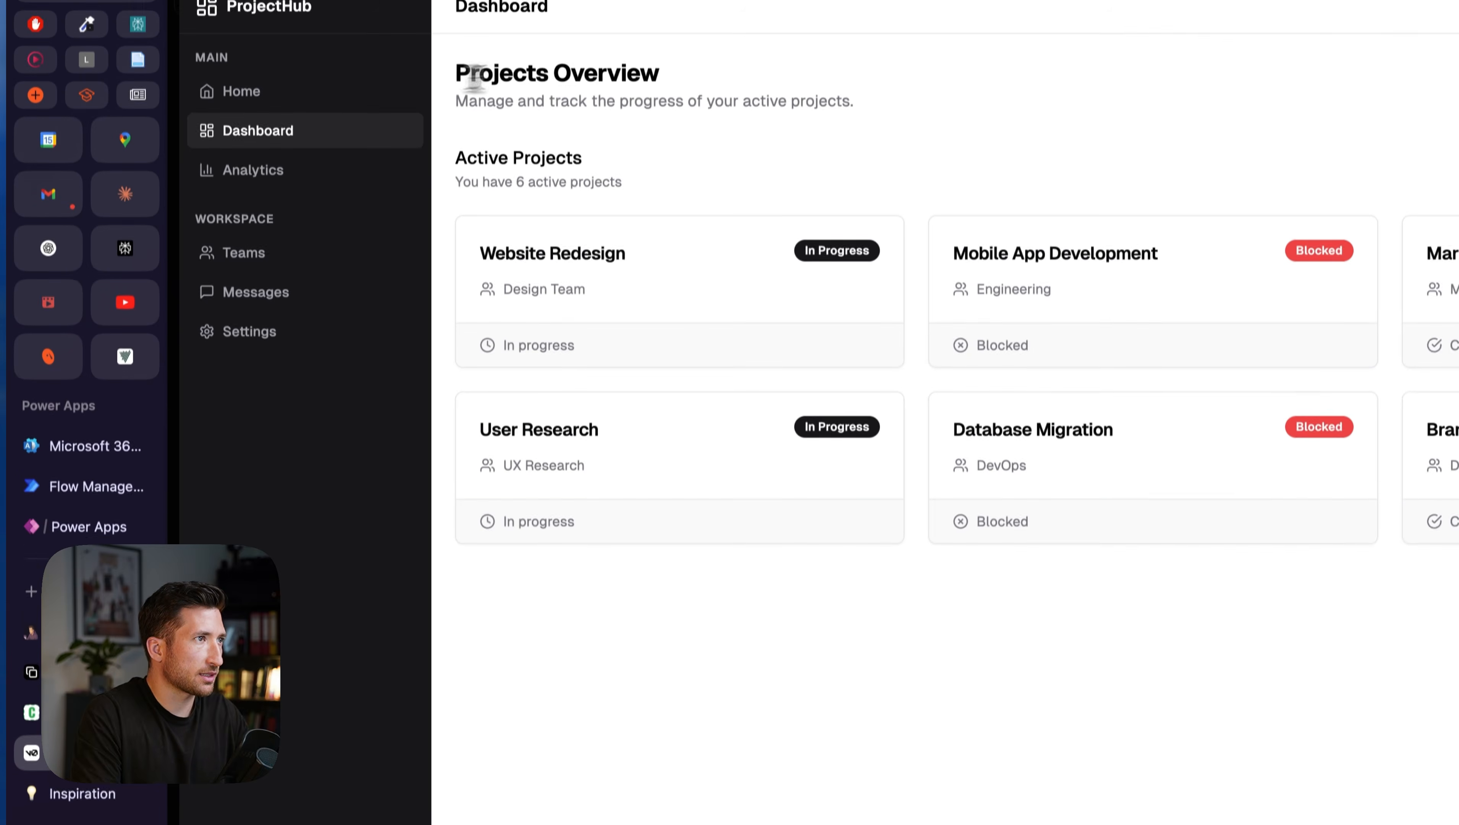
- Copy the Projects Overview heading from the v0 mockup and use it as the label text inside conTop_1 in Power Apps
{"action": "left_click_drag", "start_coordinate": [659, 90], "coordinate": [456, 90]}
{"action": "key", "text": "super+c"}
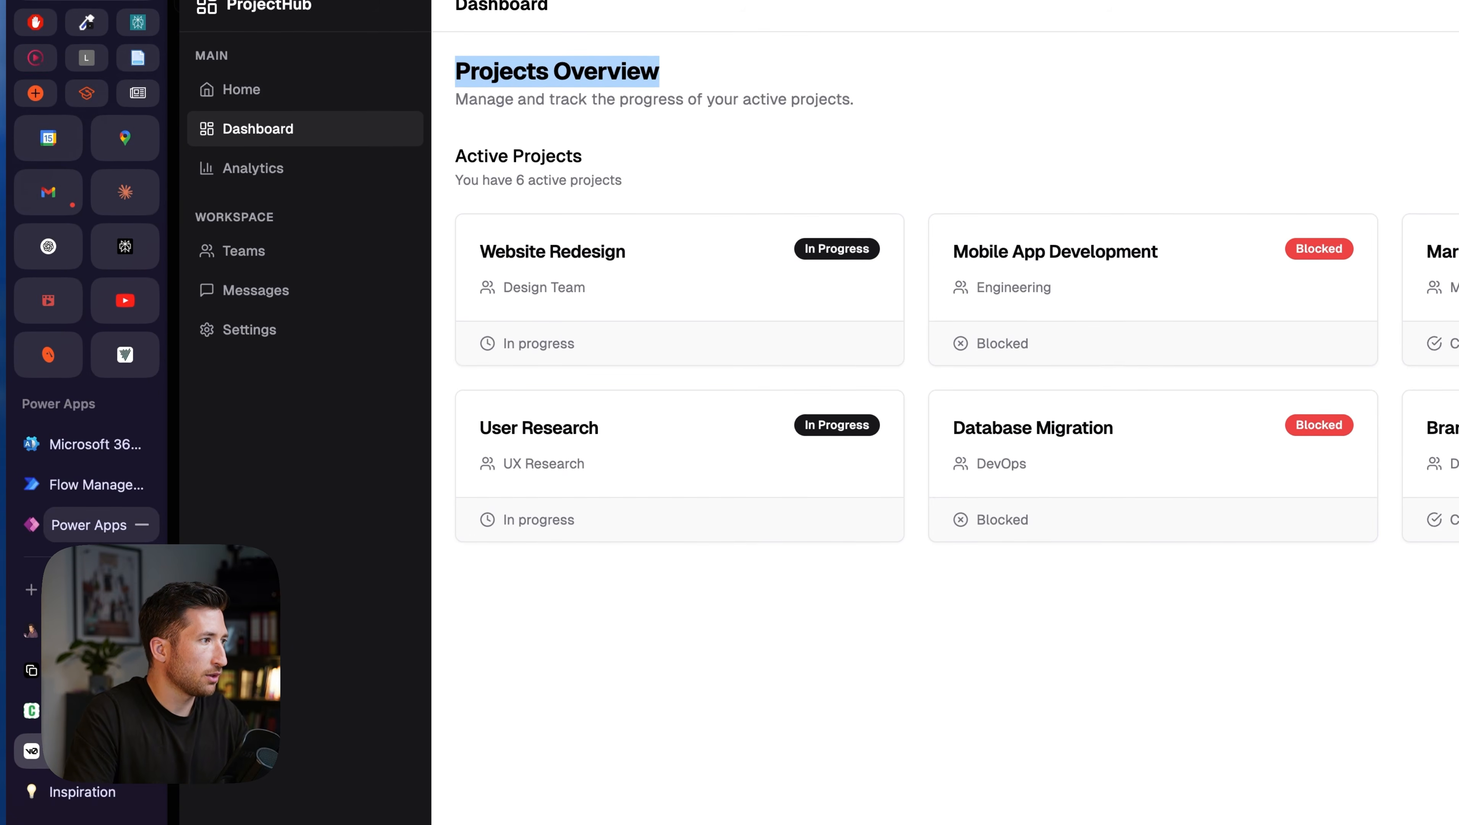
{"action": "left_click", "coordinate": [107, 543]}
{"action": "double_click", "coordinate": [438, 33]}
{"action": "key", "text": "super+v"}
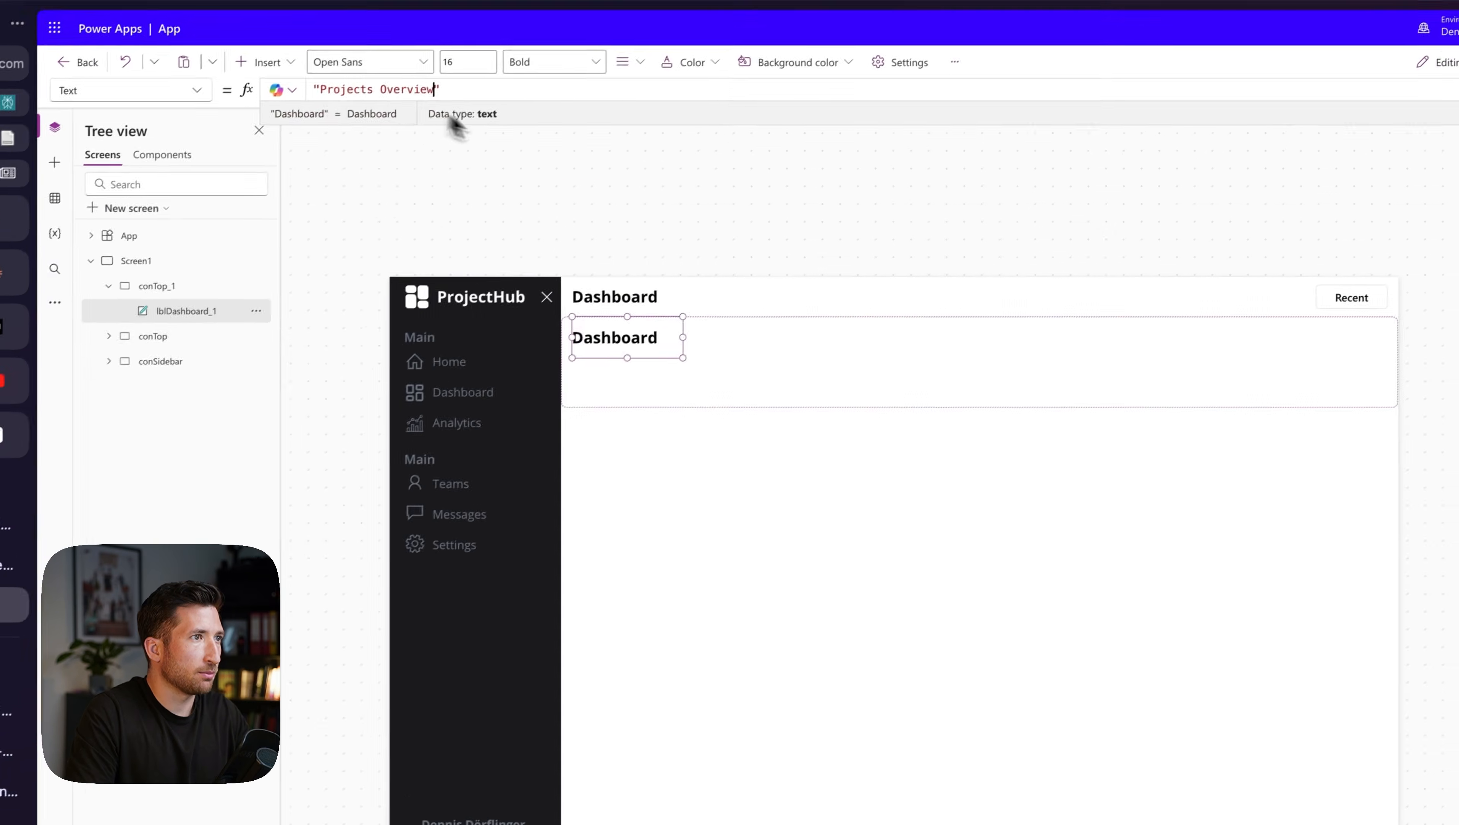
- Set the Projects Overview label's width to Parent.Width, its X position to 0 and its left padding to 15
{"action": "left_click_drag", "start_coordinate": [770, 282], "coordinate": [855, 283]}
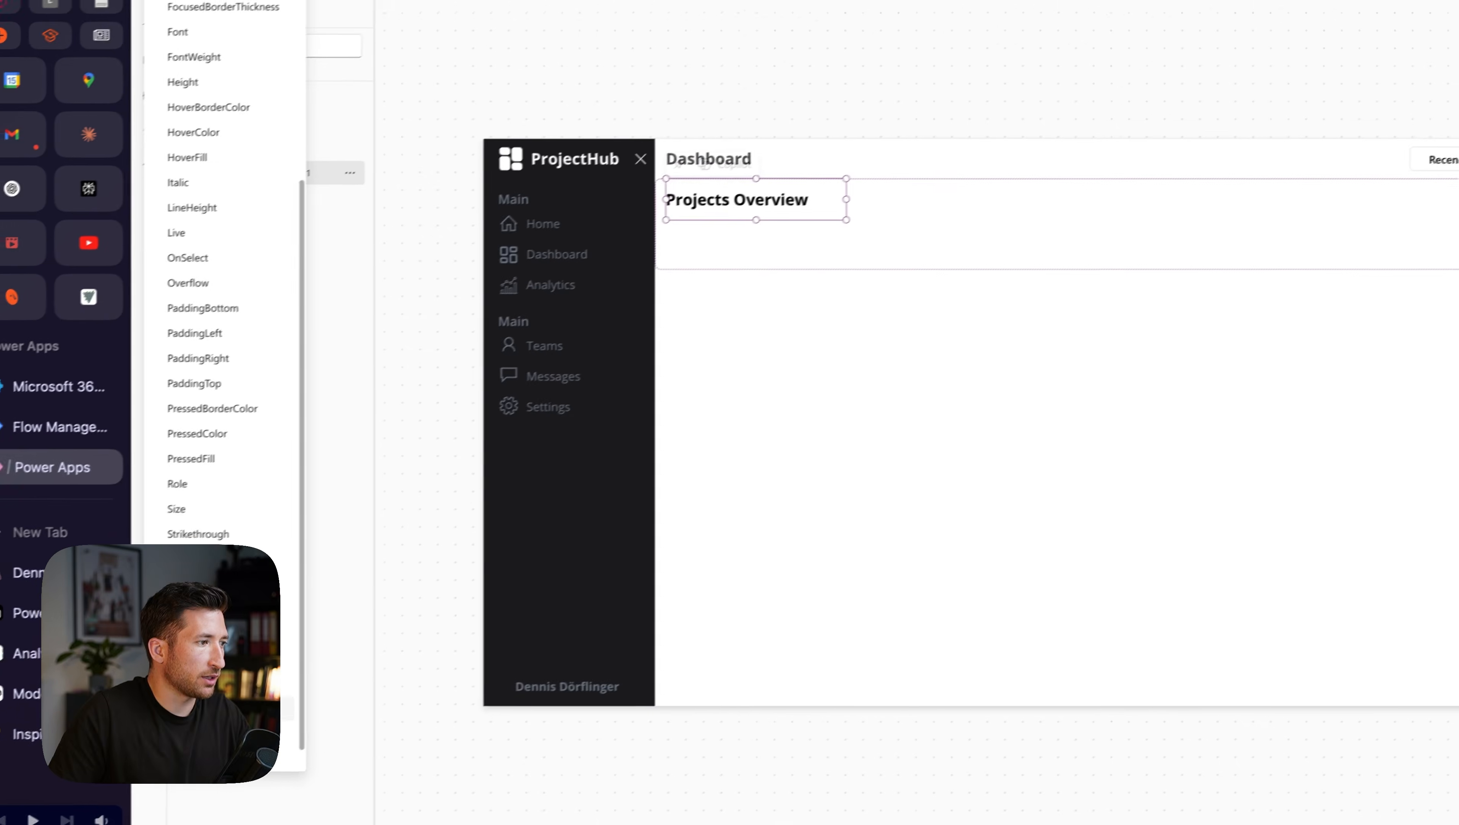
{"action": "left_click", "coordinate": [231, 709]}
{"action": "double_click", "coordinate": [318, 85]}
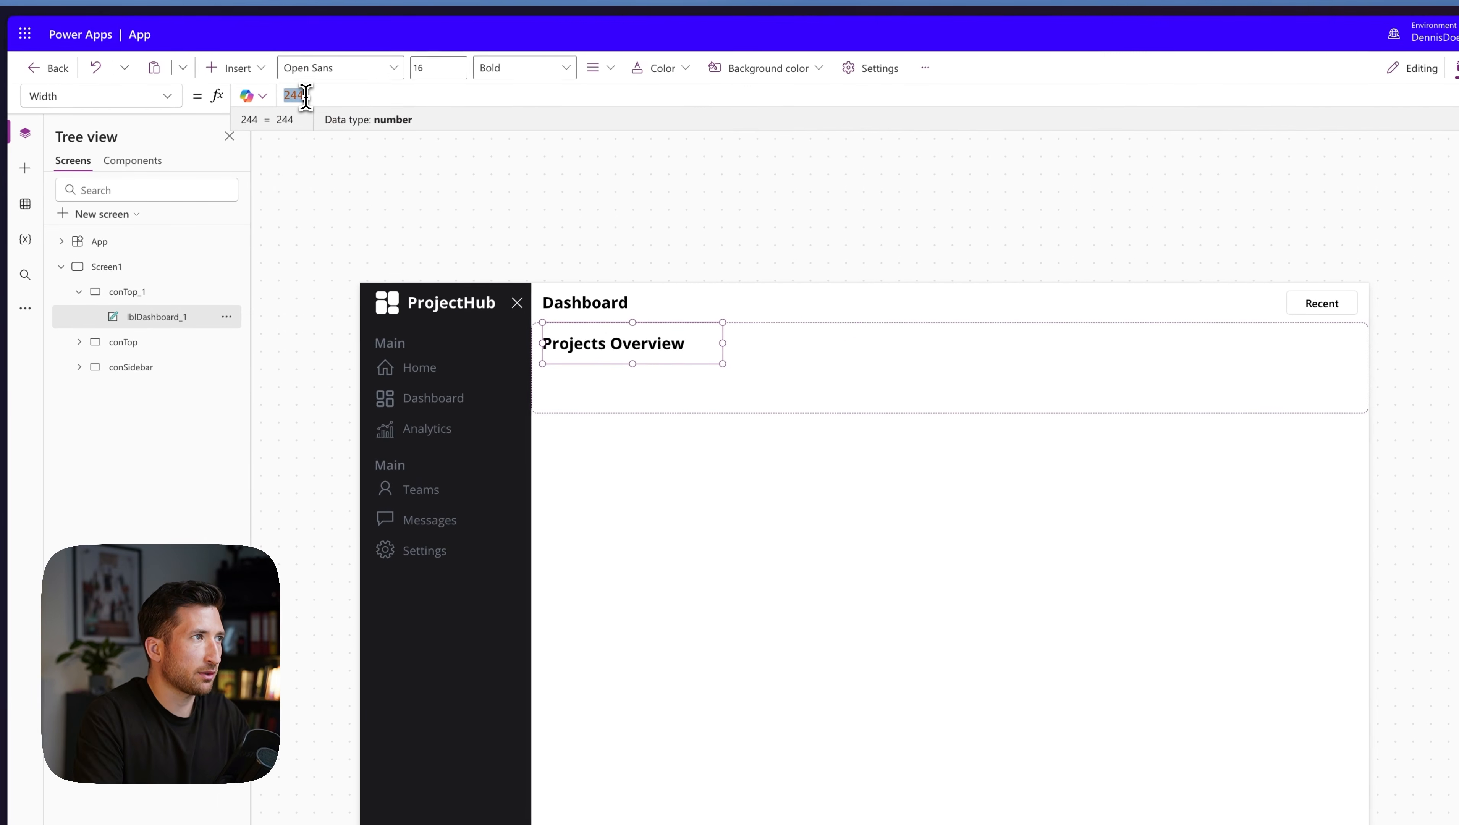
{"action": "type", "text": "Parent.Width"}
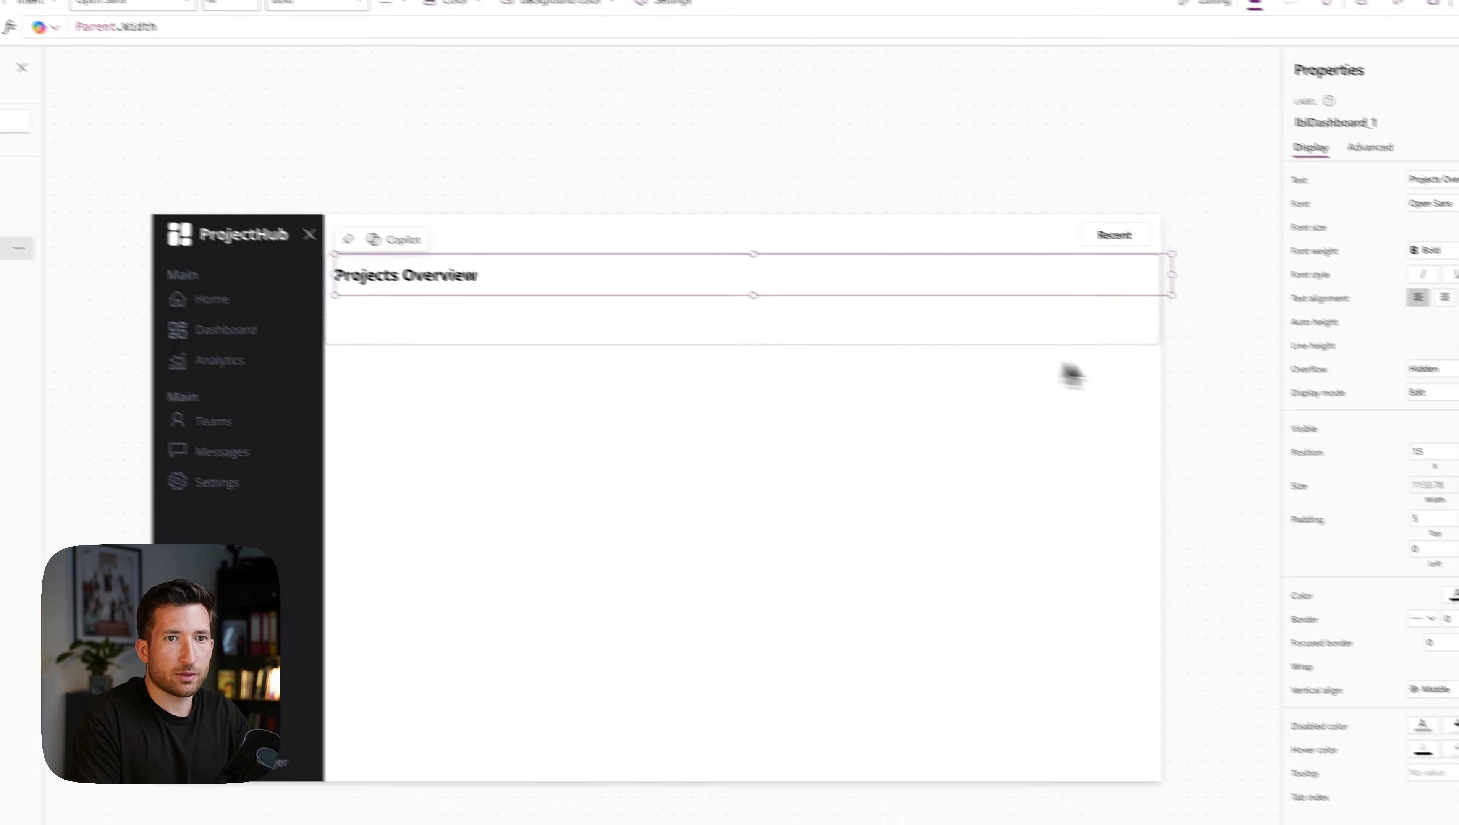
{"action": "left_click", "coordinate": [1354, 523]}
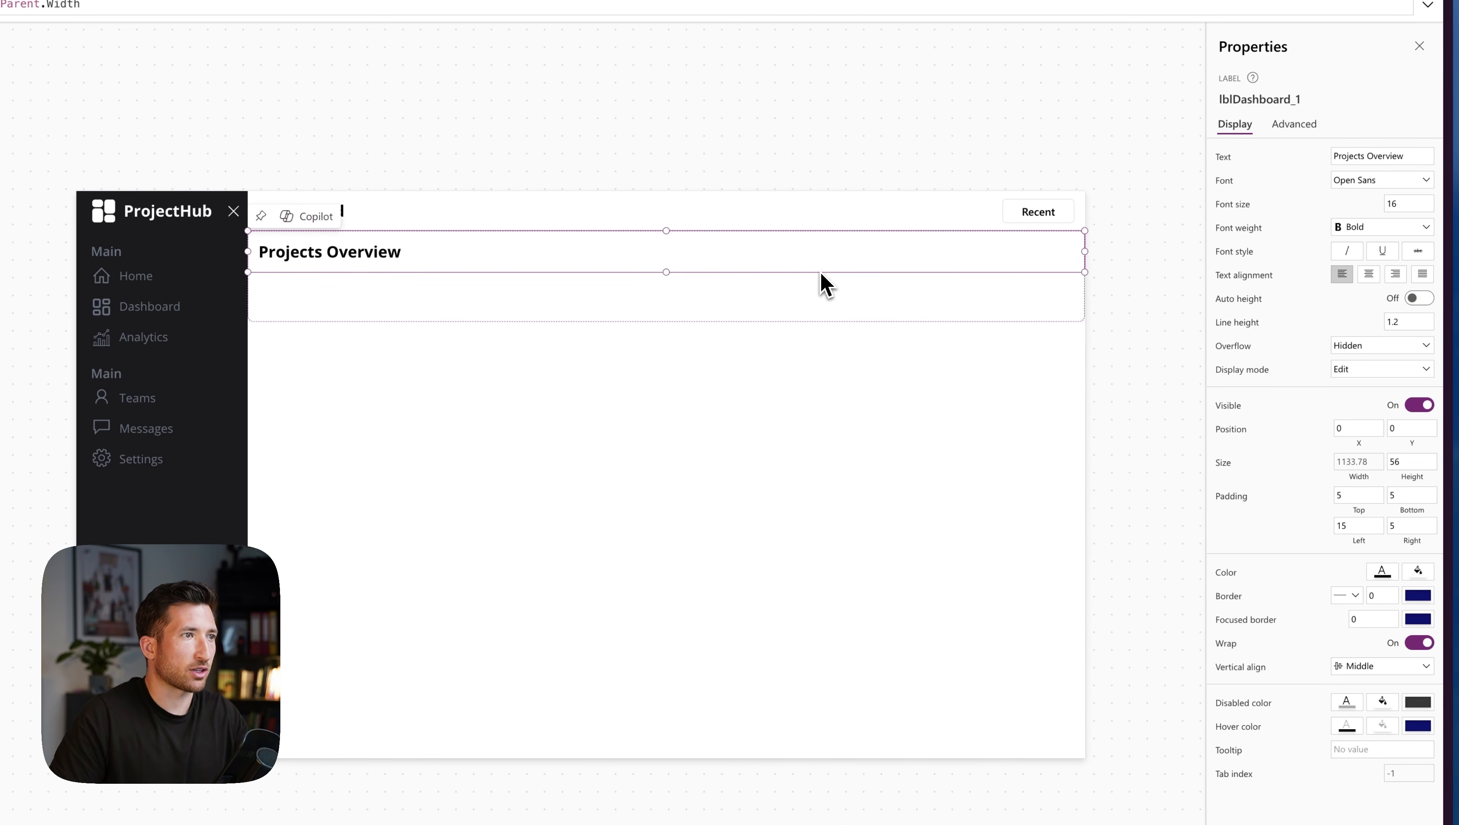
- Duplicate the Projects Overview label within conTop_1 and place the copy directly beneath it at X 0, Y 56
{"action": "left_click", "coordinate": [499, 294]}
{"action": "key", "text": "ctrl+v"}
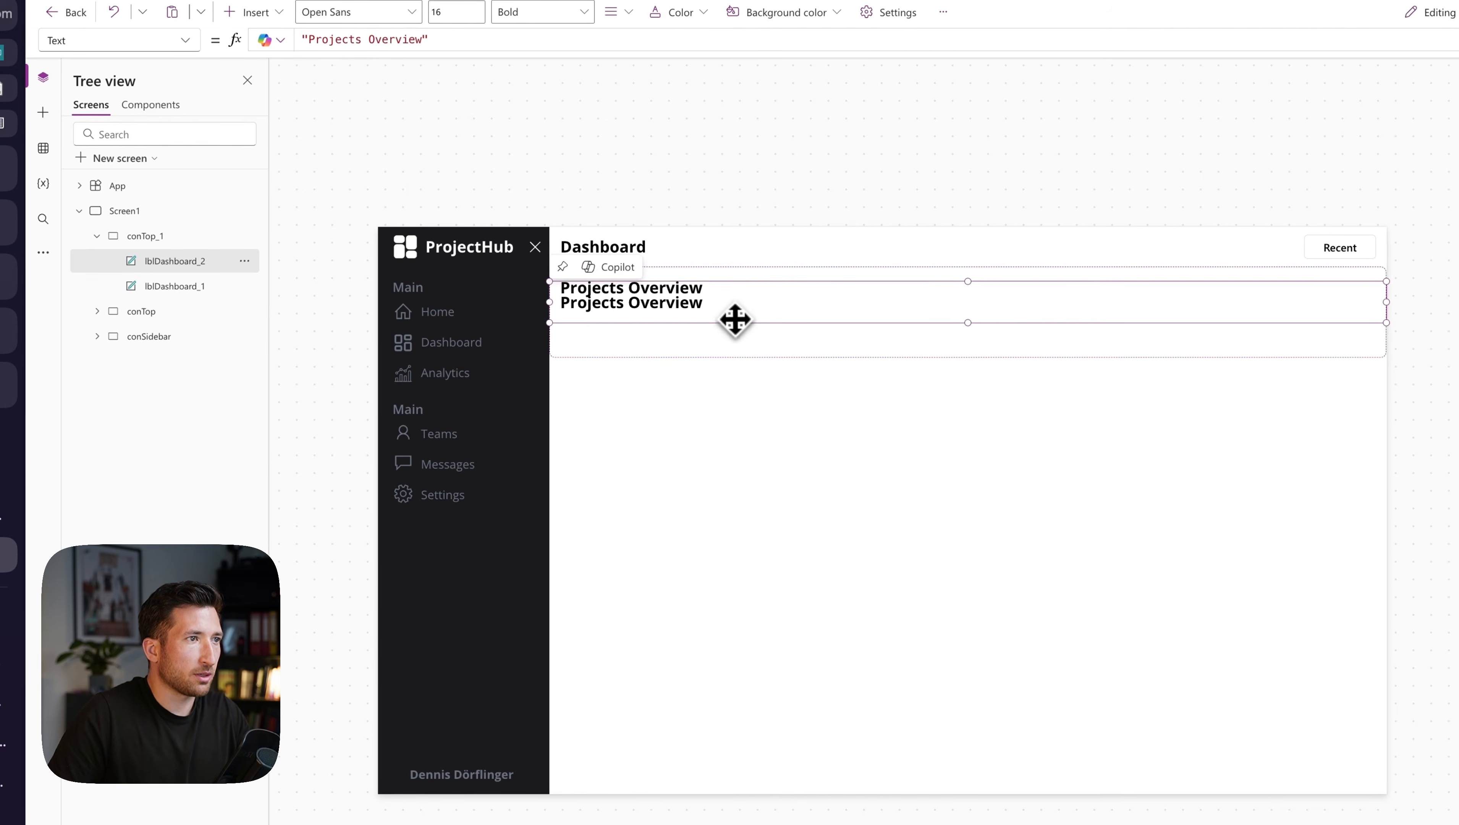
{"action": "left_click_drag", "start_coordinate": [735, 319], "coordinate": [729, 344]}
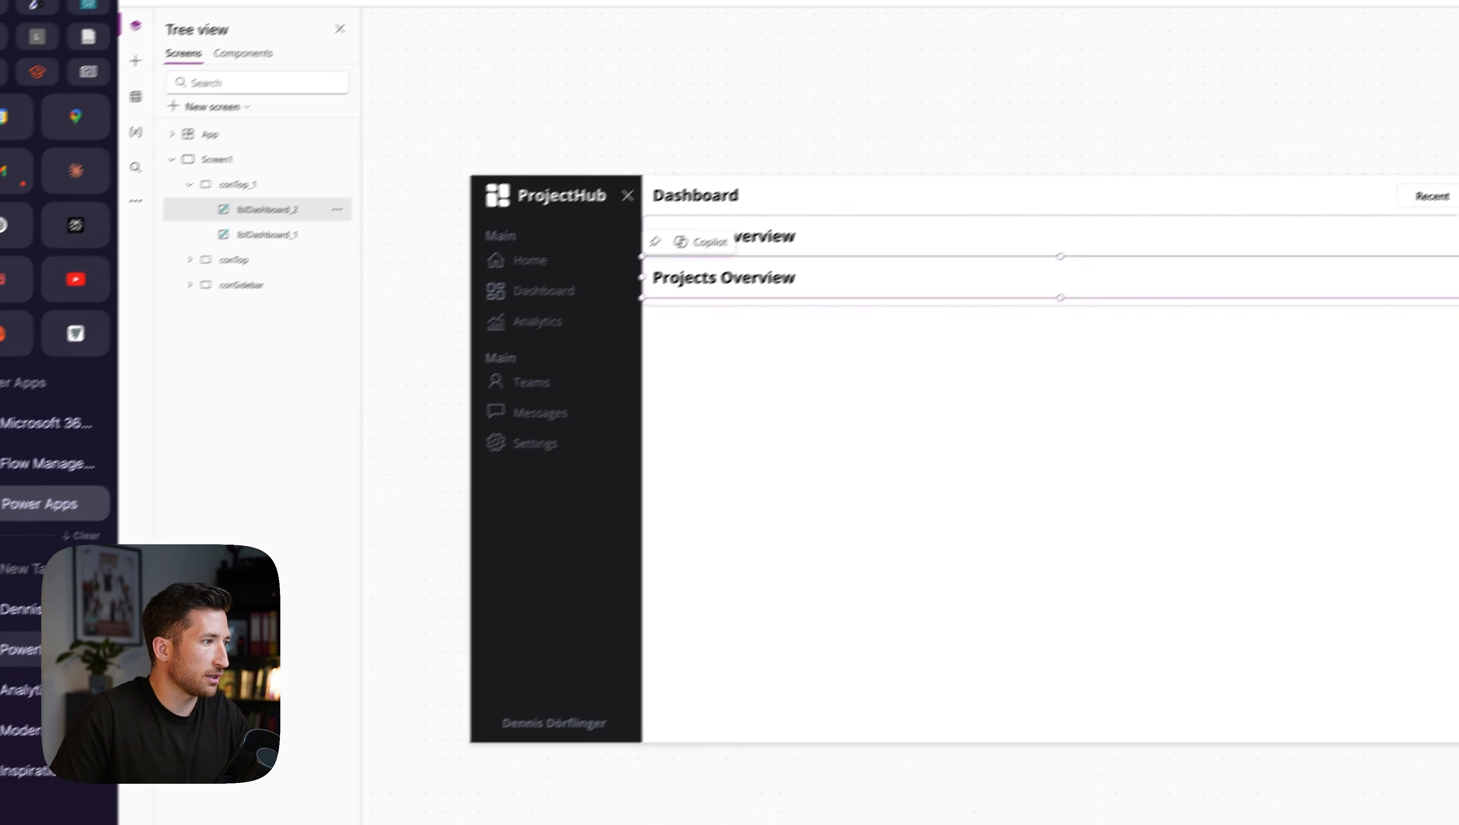
- Copy "Manage and track the progress of your active projects." from the v0 mockup and make it the duplicated label's text in Power Apps
{"action": "left_click", "coordinate": [9, 781]}
{"action": "left_click_drag", "start_coordinate": [847, 78], "coordinate": [439, 83]}
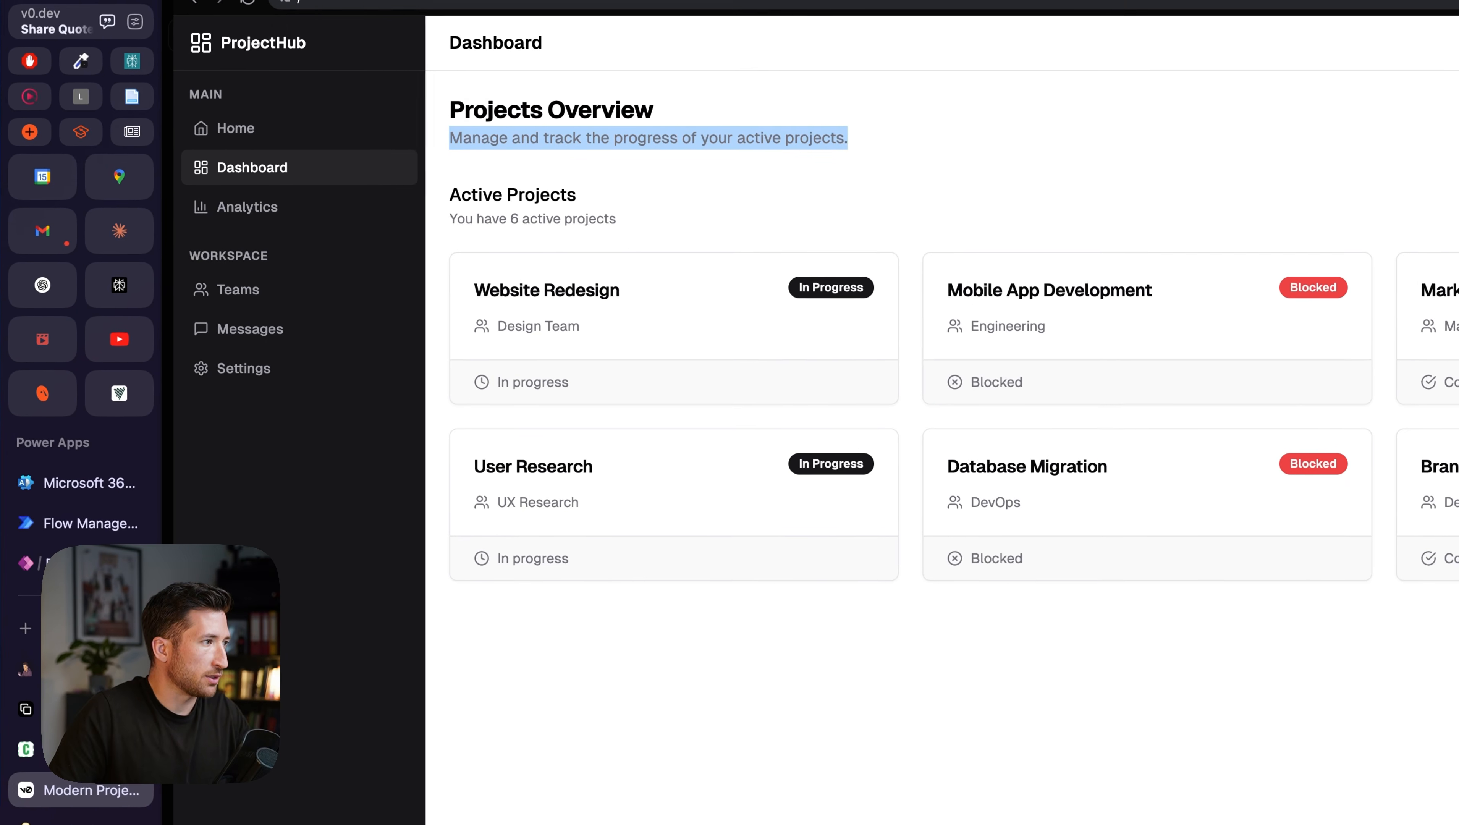
{"action": "left_click", "coordinate": [87, 563]}
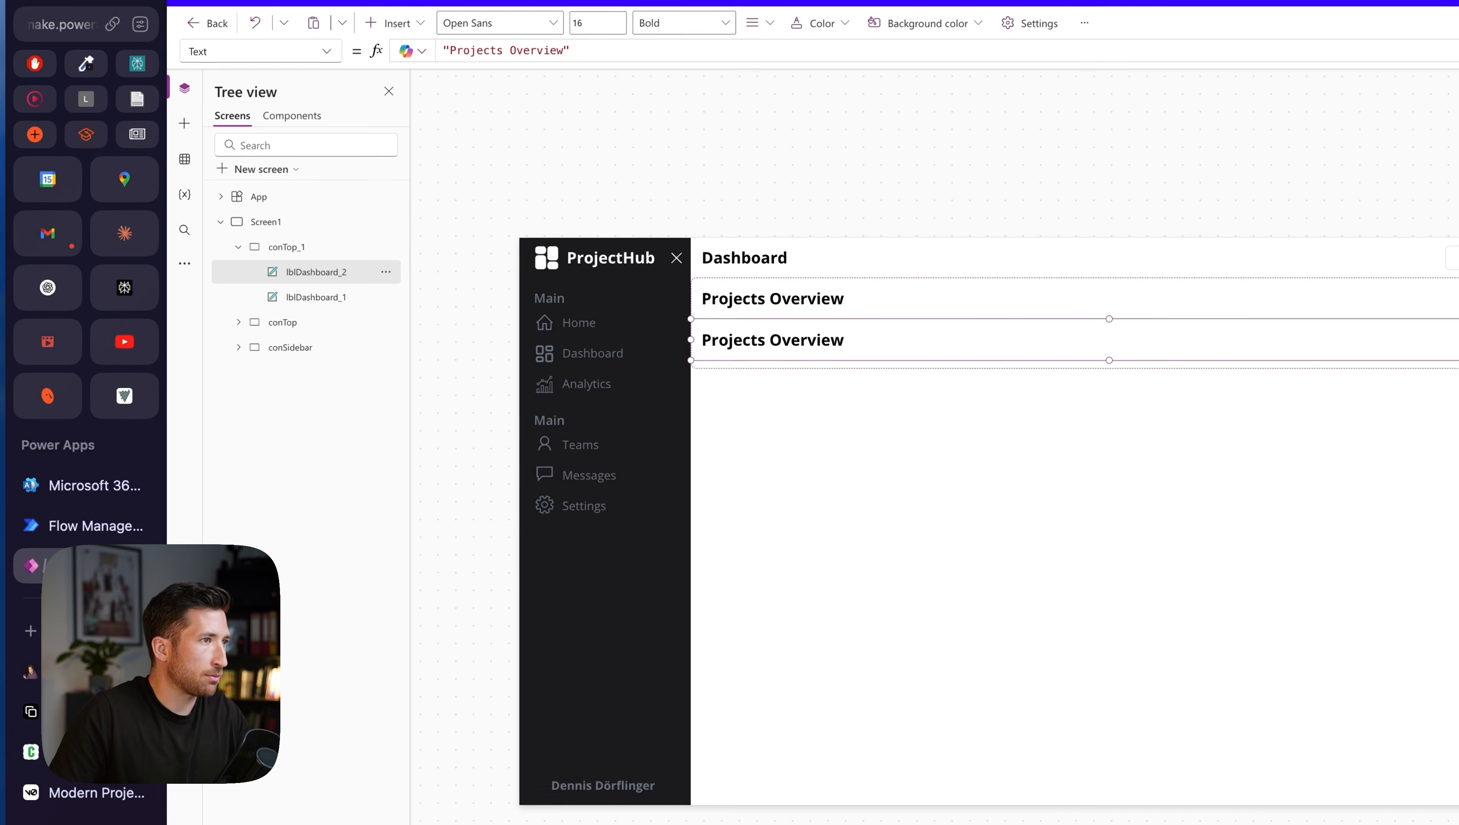
{"action": "left_click", "coordinate": [749, 342]}
{"action": "left_click", "coordinate": [562, 52]}
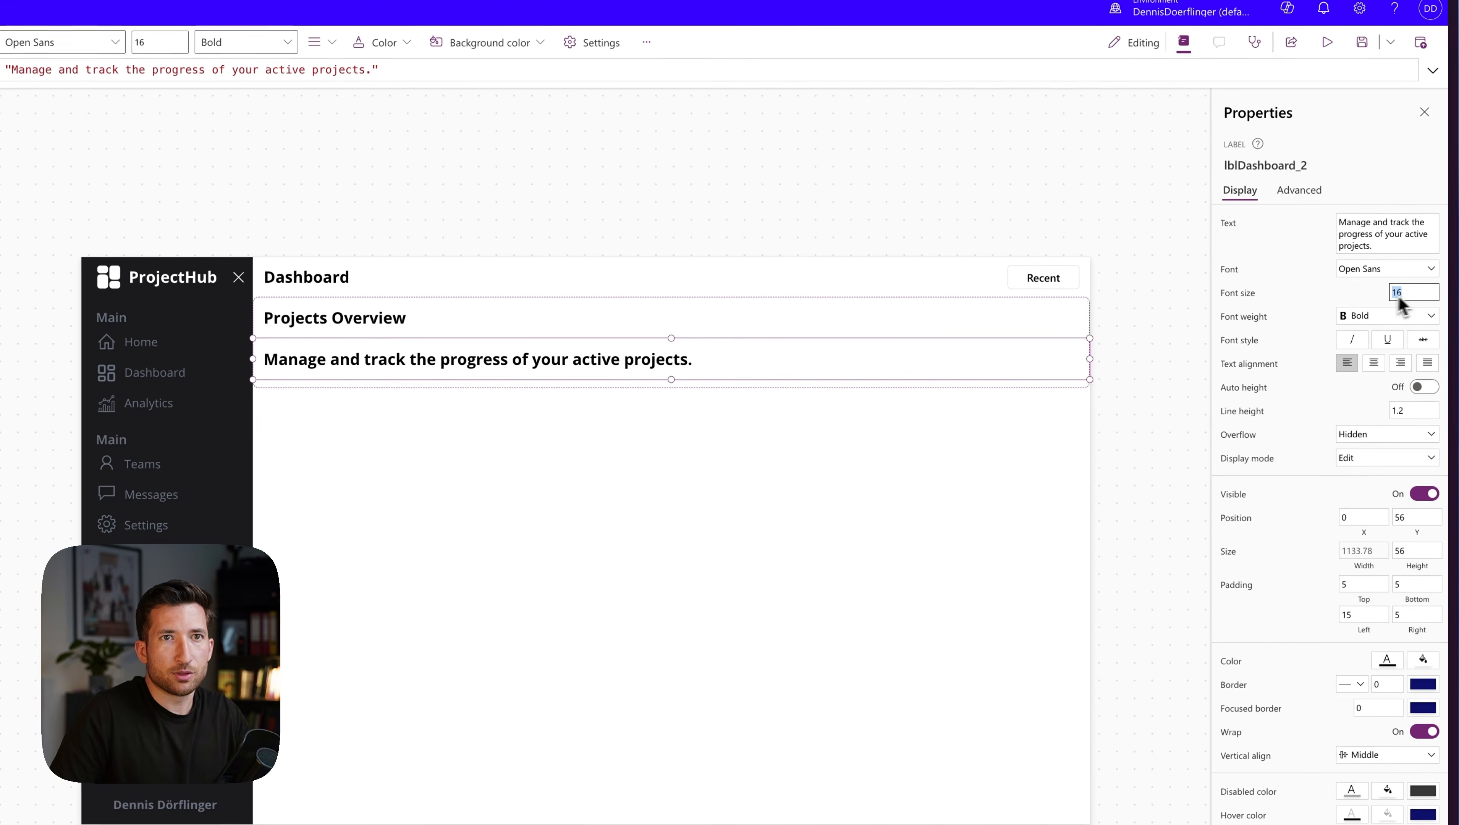
- Format the subtitle label with font size 12, Semibold weight and the TextSecondary color
{"action": "double_click", "coordinate": [1401, 293]}
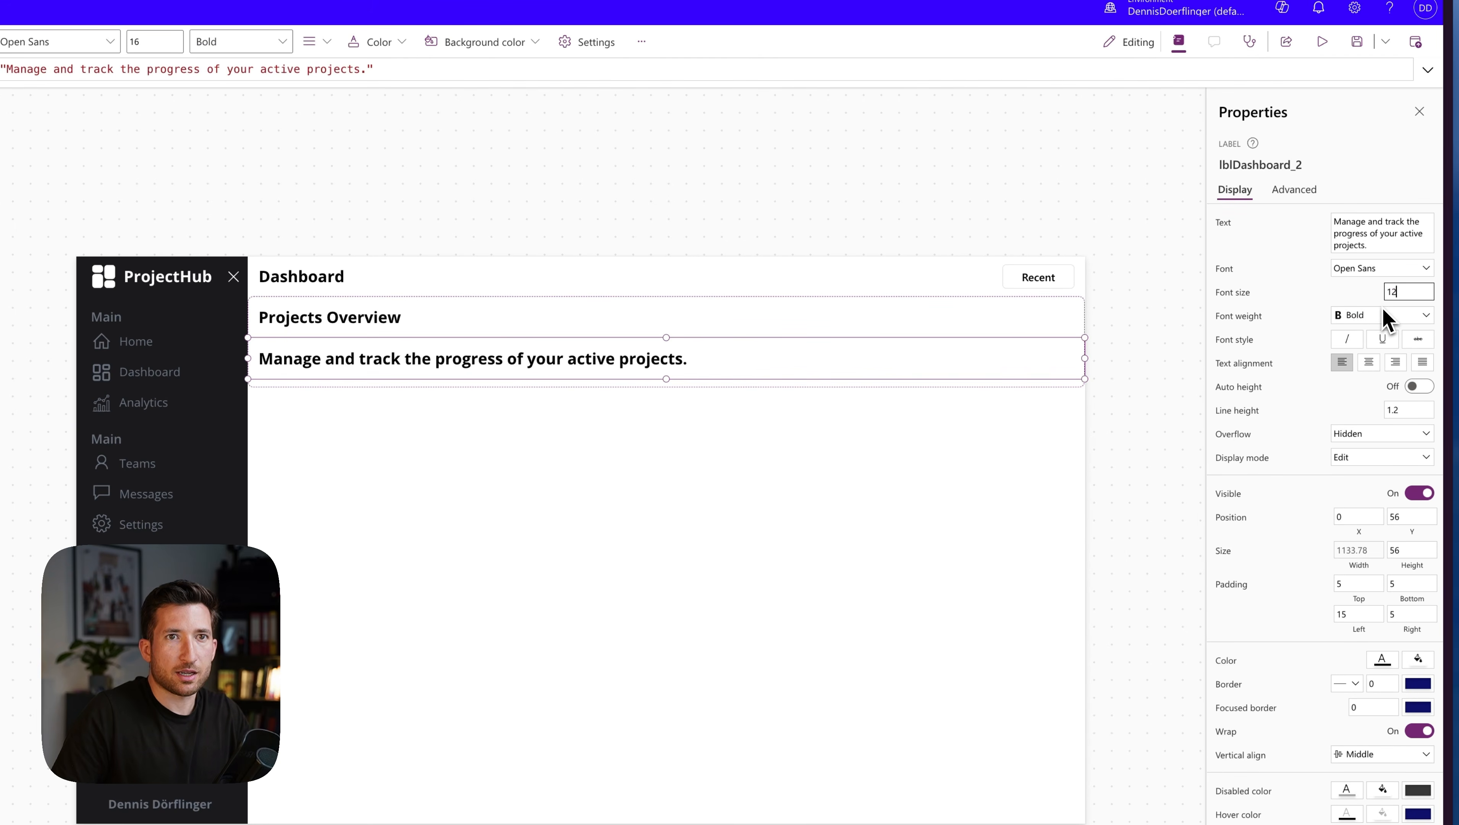
{"action": "type", "text": "12"}
{"action": "left_click", "coordinate": [1352, 269]}
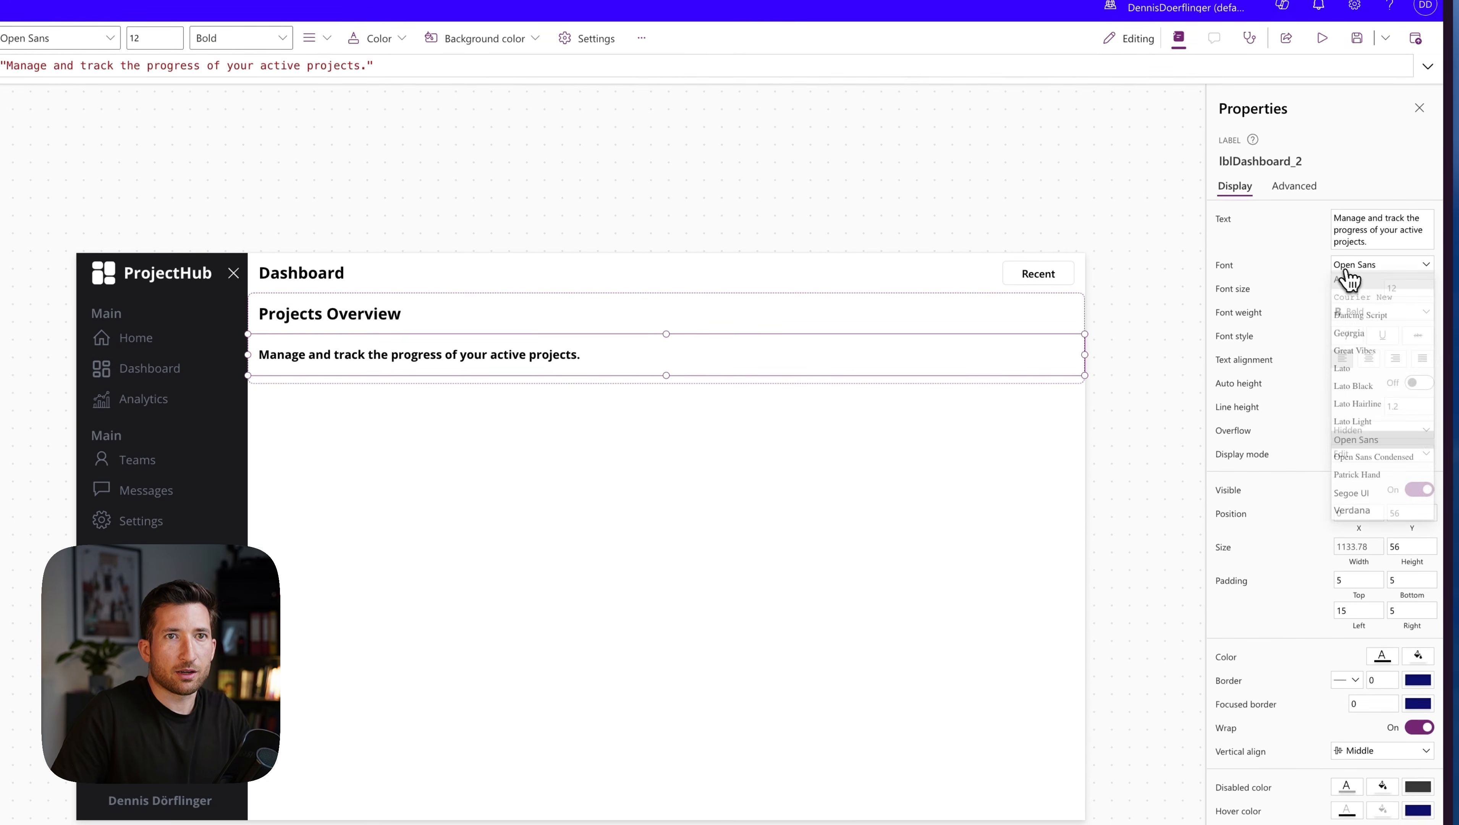
{"action": "left_click", "coordinate": [1323, 323]}
{"action": "left_click", "coordinate": [1349, 315]}
{"action": "left_click", "coordinate": [1355, 346]}
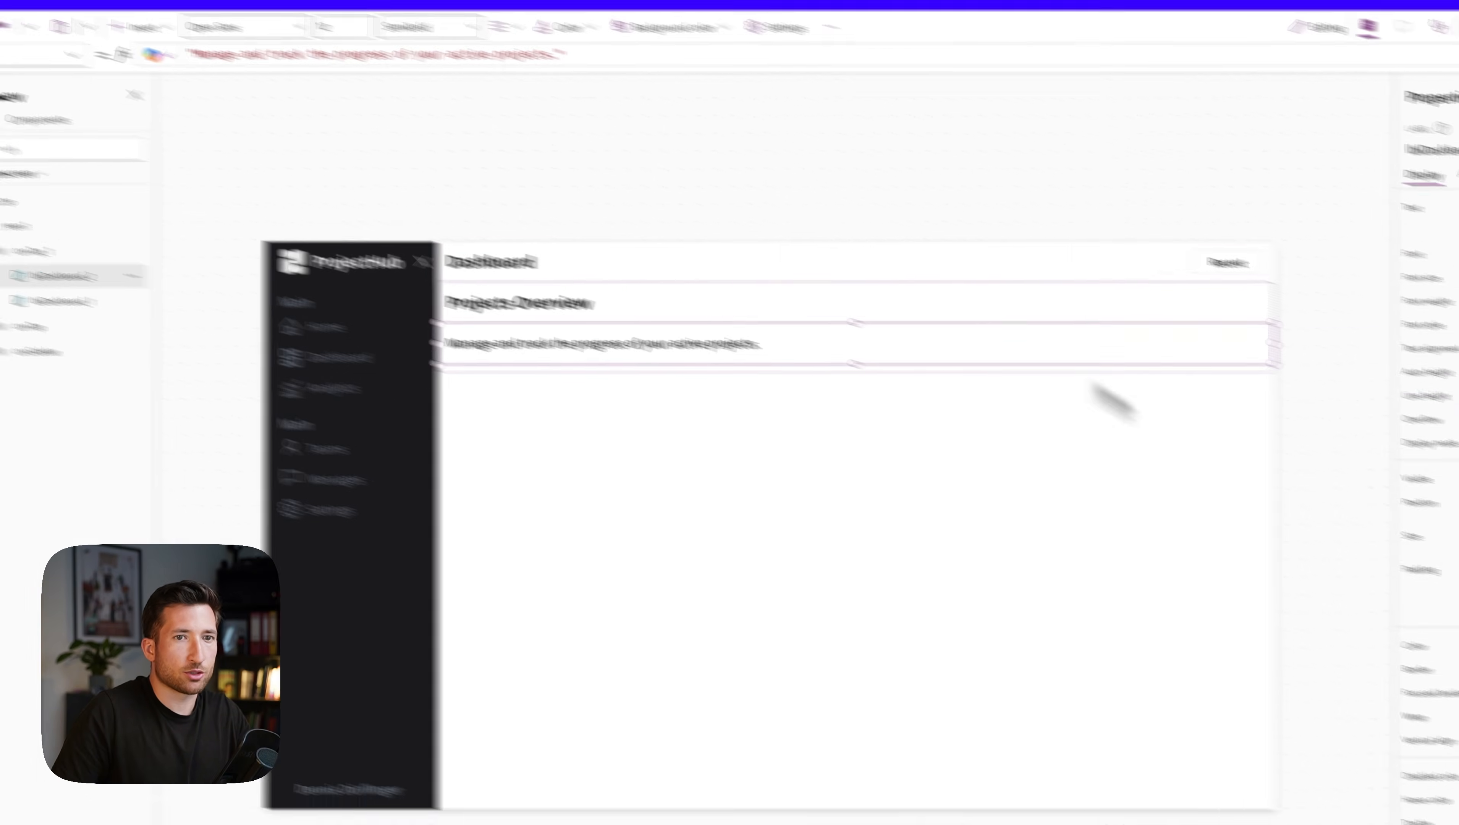
{"action": "left_click", "coordinate": [1414, 646]}
{"action": "left_click_drag", "start_coordinate": [274, 55], "coordinate": [182, 53]}
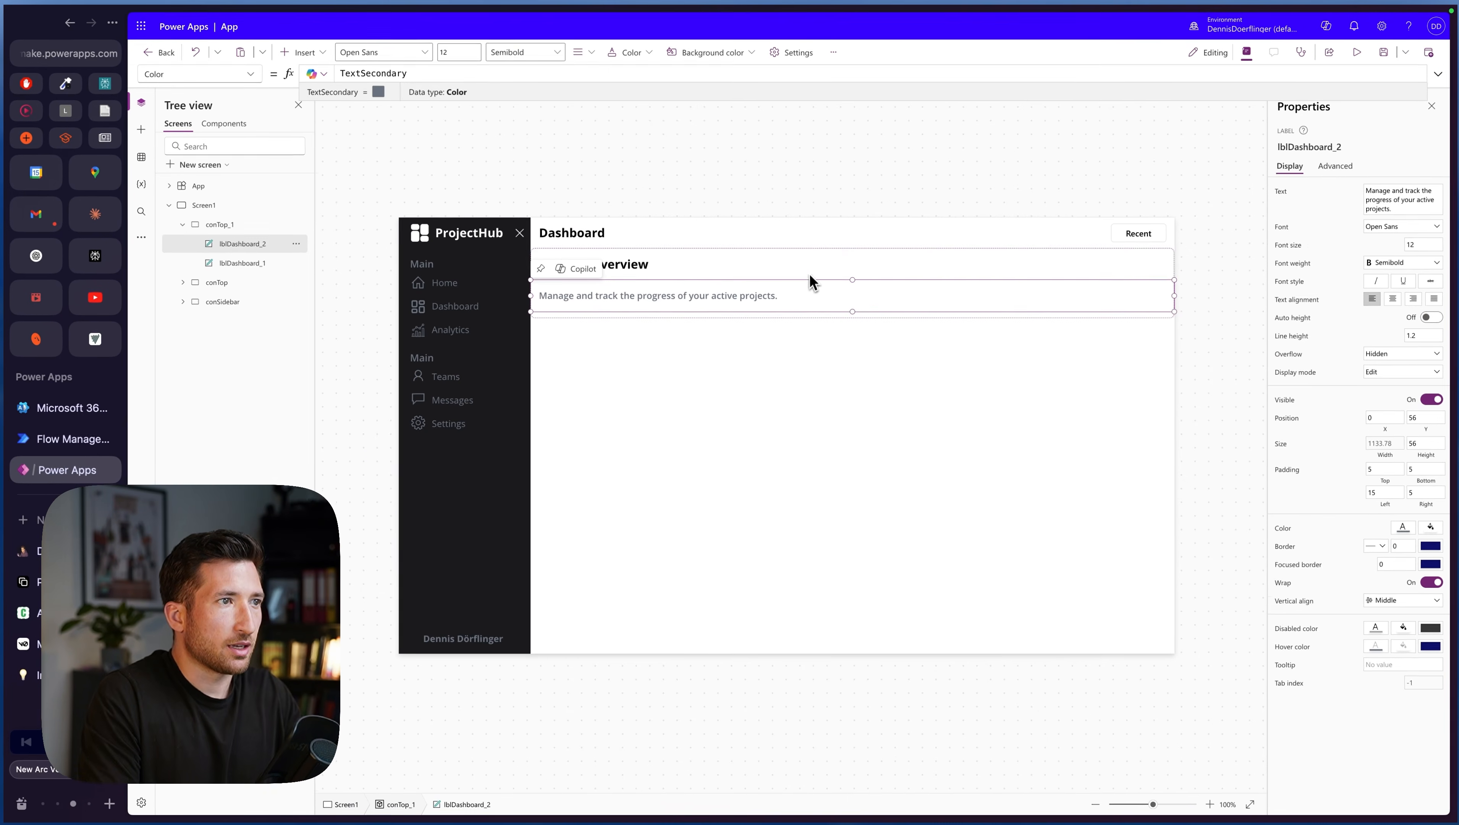
- Set the Projects Overview label's top padding to 25
{"action": "left_click", "coordinate": [919, 354]}
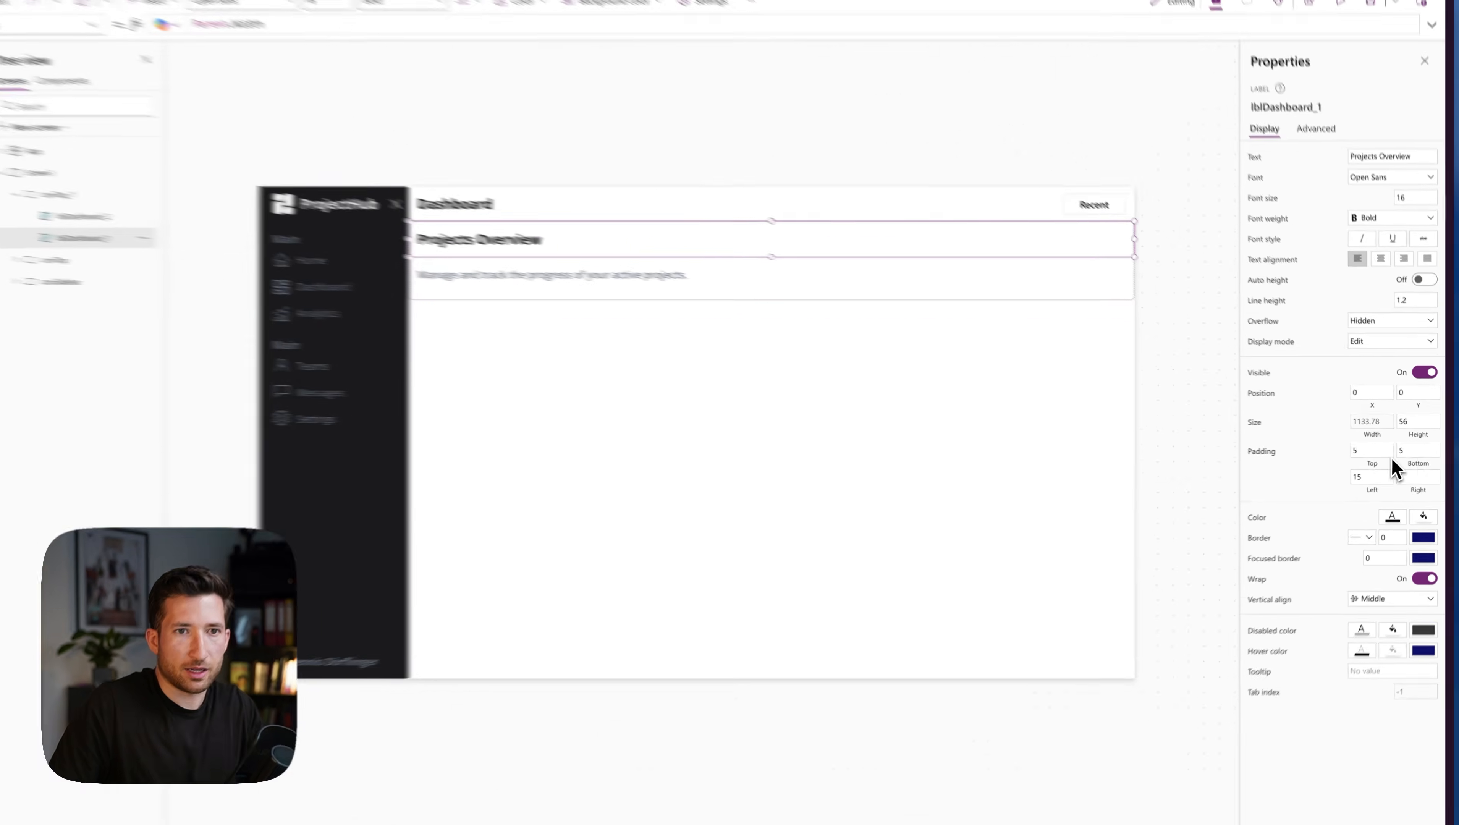
{"action": "double_click", "coordinate": [1373, 451]}
{"action": "type", "text": "15"}
{"action": "key", "text": "Return"}
{"action": "type", "text": "25"}
- Move the subtitle label closer beneath the heading and reduce conTop_1's height to 98
{"action": "left_click", "coordinate": [420, 247]}
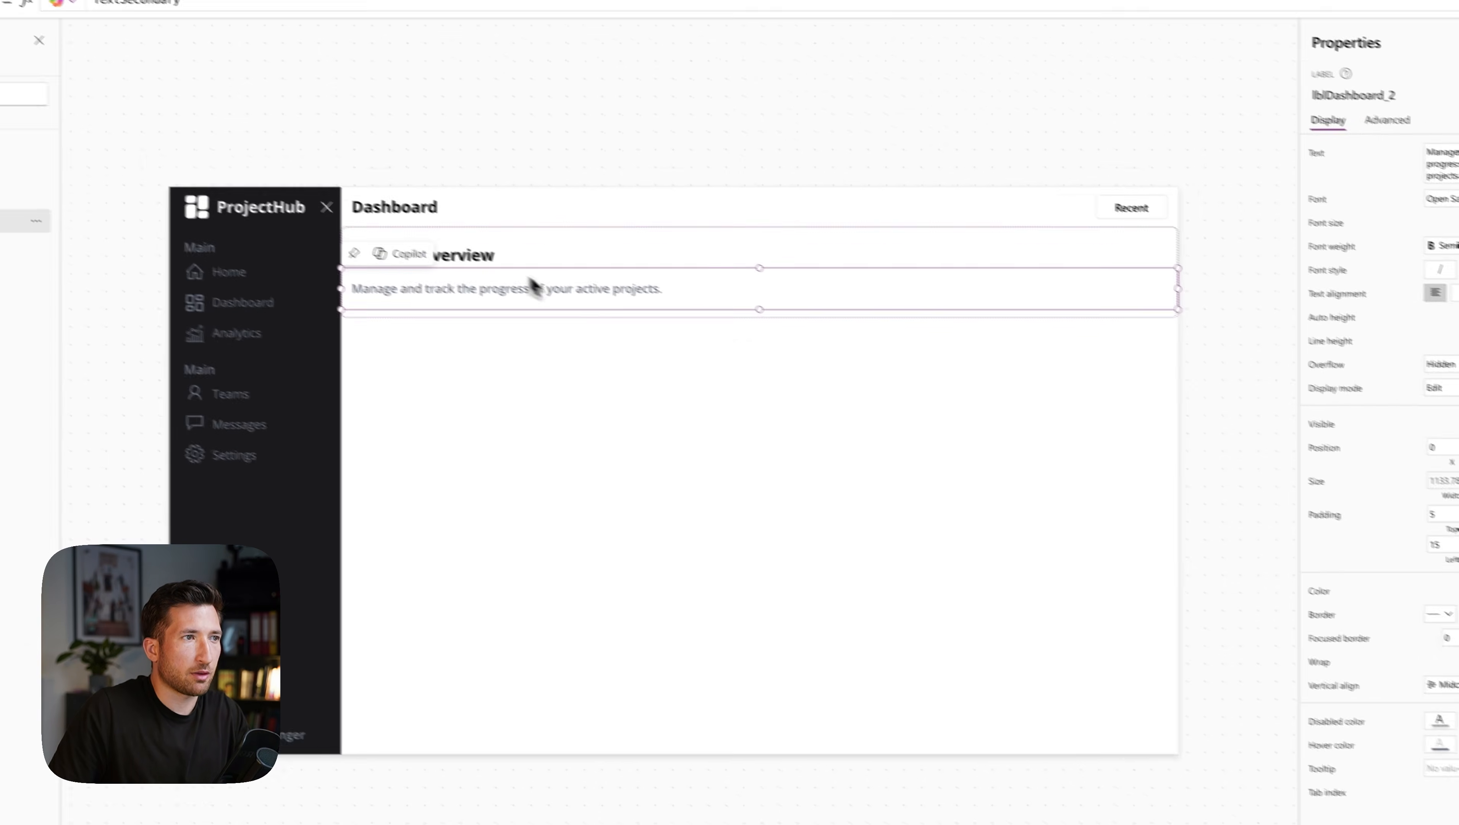
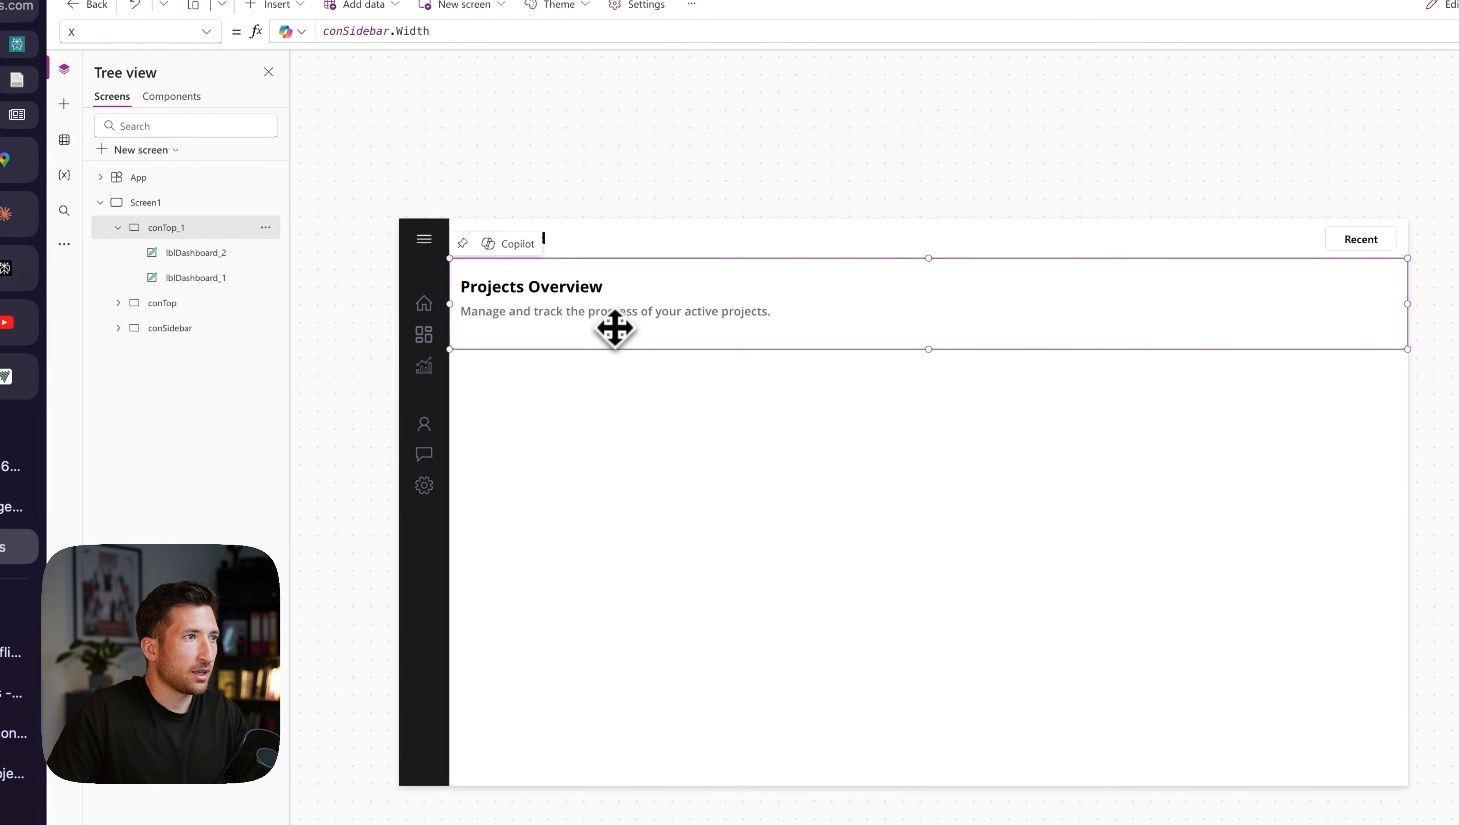
{"action": "left_click_drag", "start_coordinate": [935, 353], "coordinate": [930, 335]}
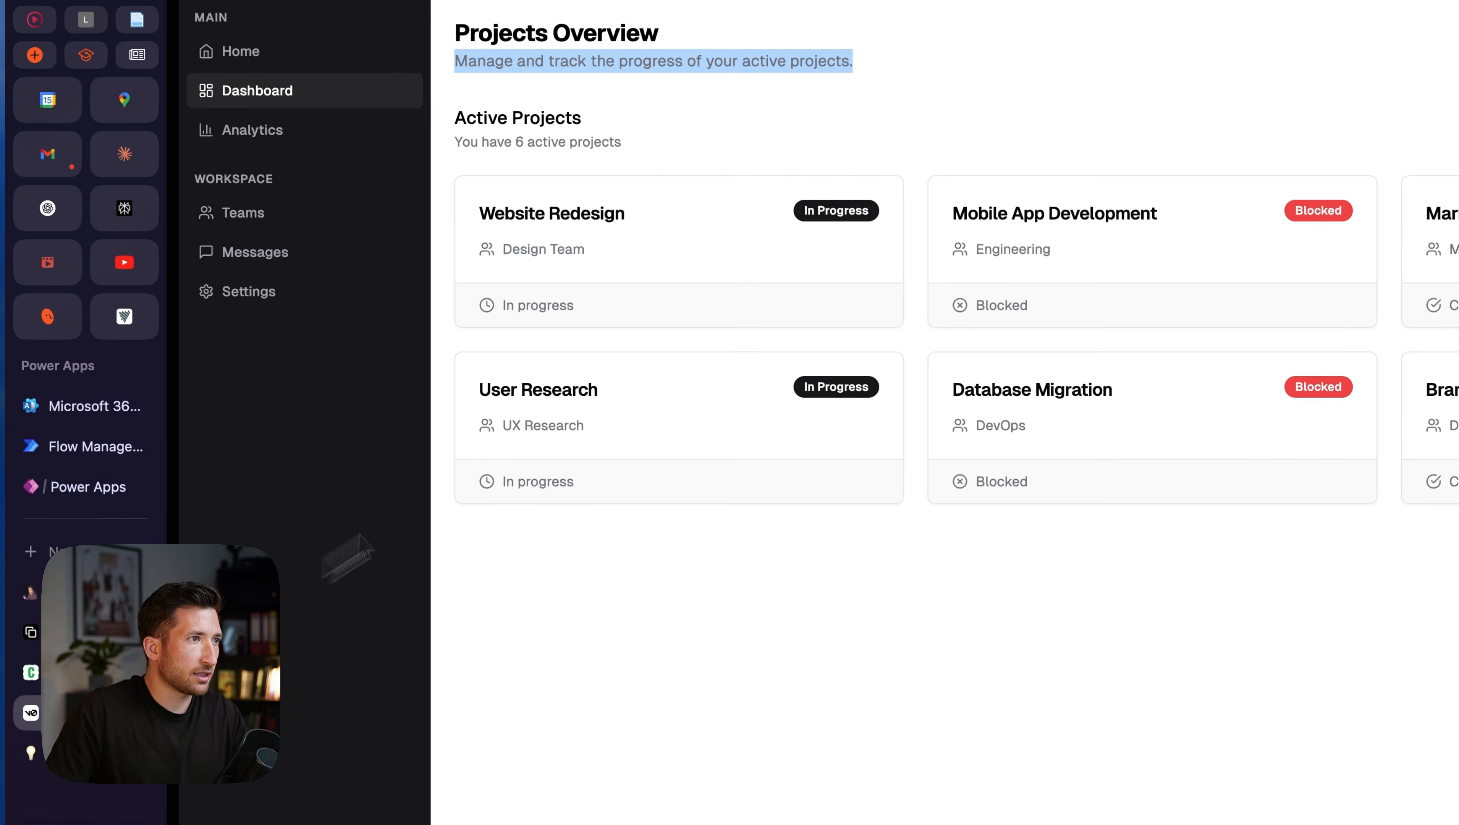
- Check the Active Projects heading in the v0 mockup, return to Power Apps, duplicate conTop_1 and place the copy directly below it
{"action": "left_click_drag", "start_coordinate": [456, 118], "coordinate": [663, 149]}
{"action": "left_click", "coordinate": [670, 147]}
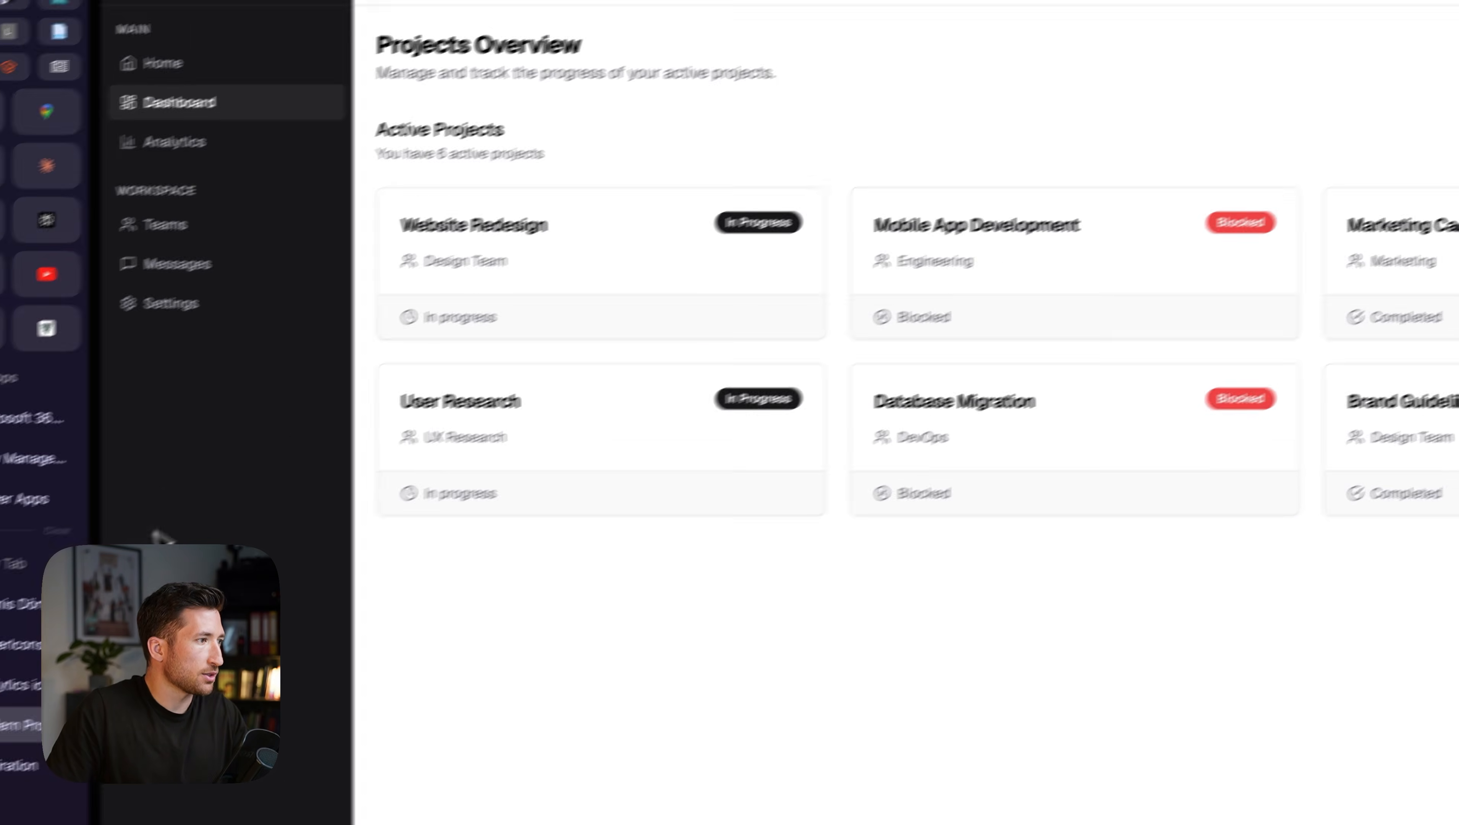
{"action": "left_click", "coordinate": [100, 465]}
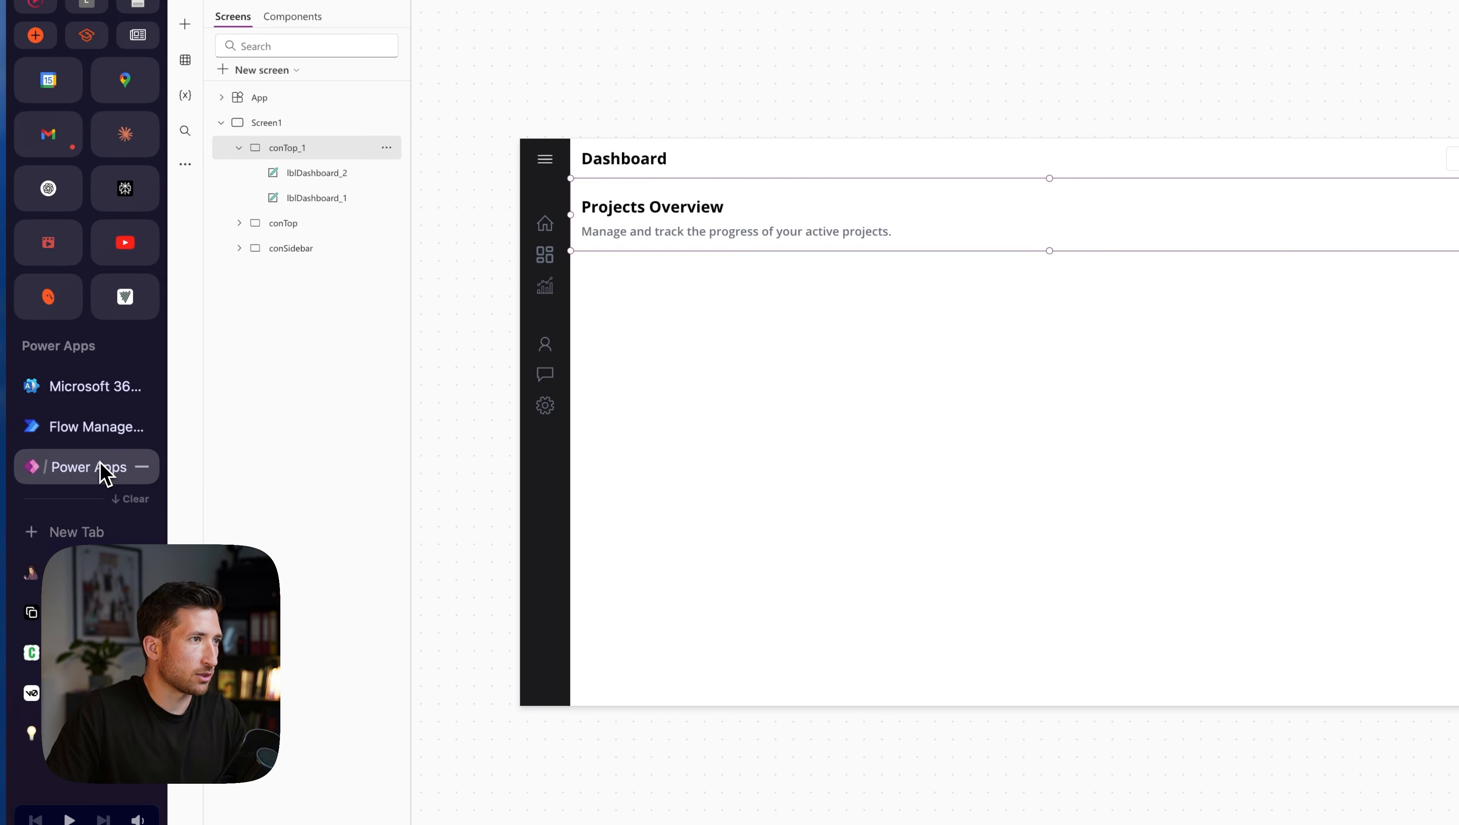
{"action": "left_click", "coordinate": [666, 253]}
{"action": "left_click", "coordinate": [329, 149]}
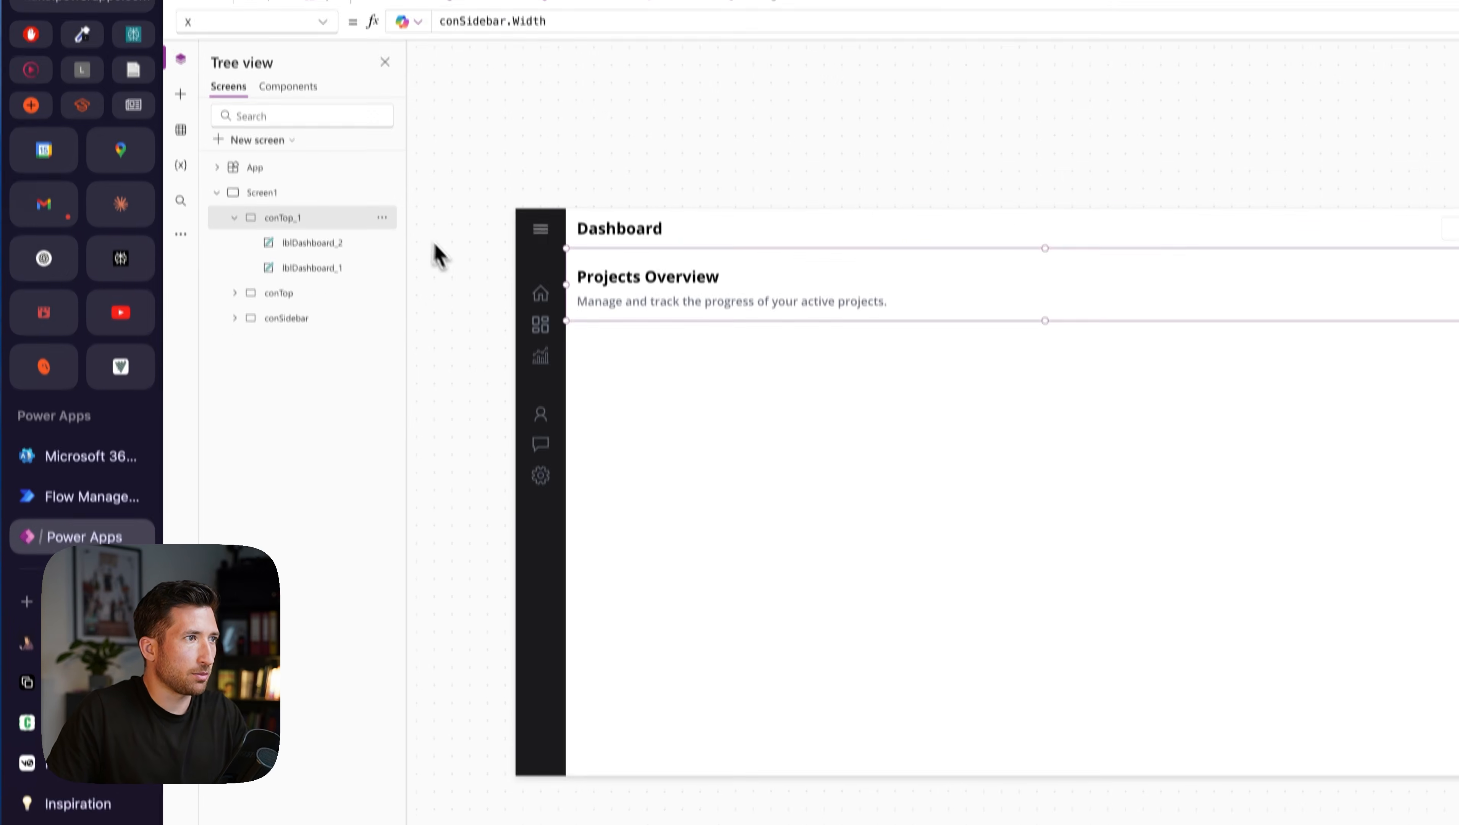
{"action": "left_click", "coordinate": [453, 312]}
{"action": "key", "text": "super+v"}
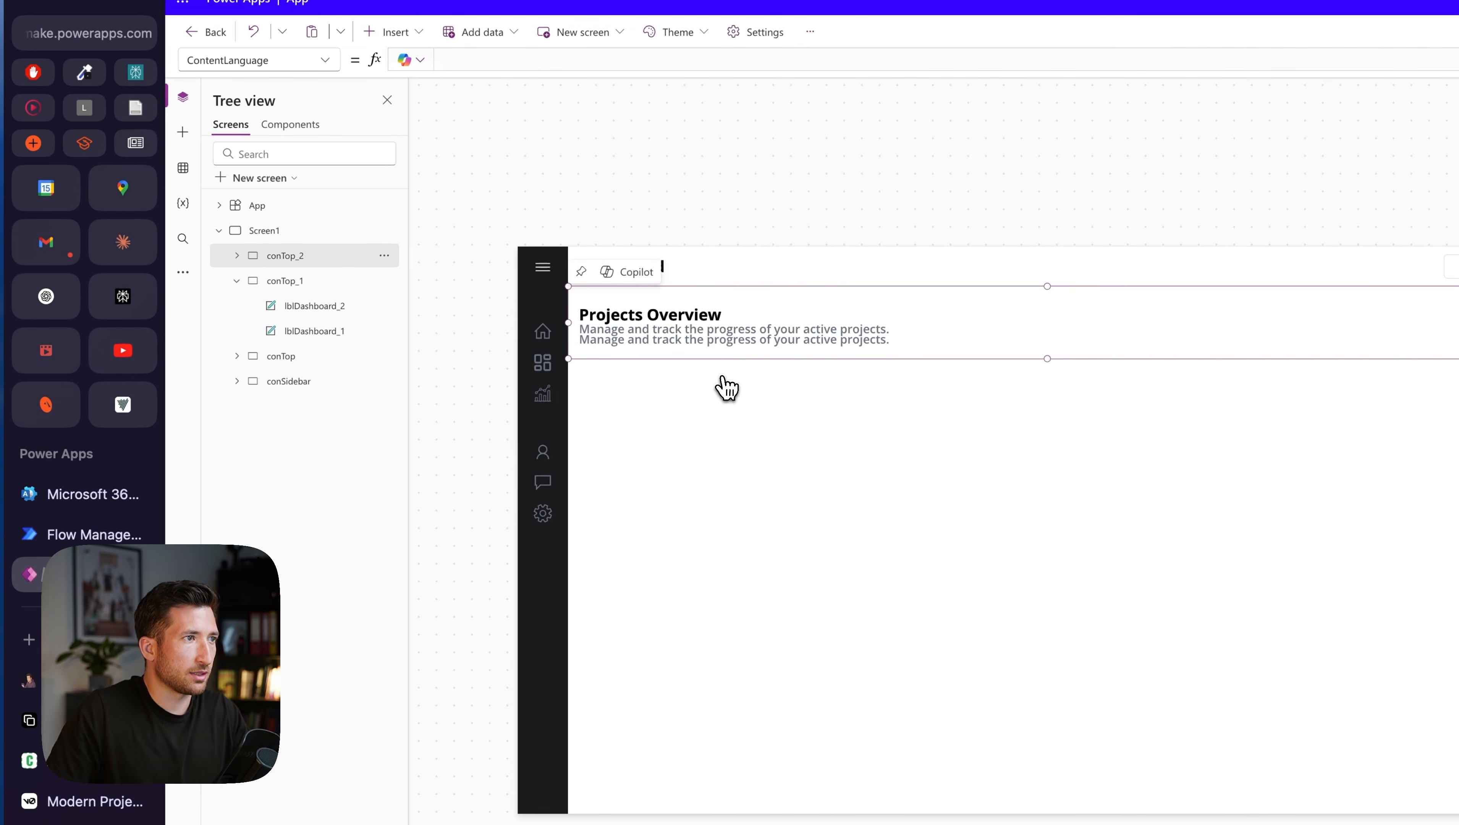
{"action": "left_click", "coordinate": [718, 349]}
{"action": "left_click_drag", "start_coordinate": [691, 397], "coordinate": [716, 437]}
- Set the Y of the duplicated container conTop_2 to conTop_1.Y + conTop_1.Height
{"action": "left_click", "coordinate": [325, 60]}
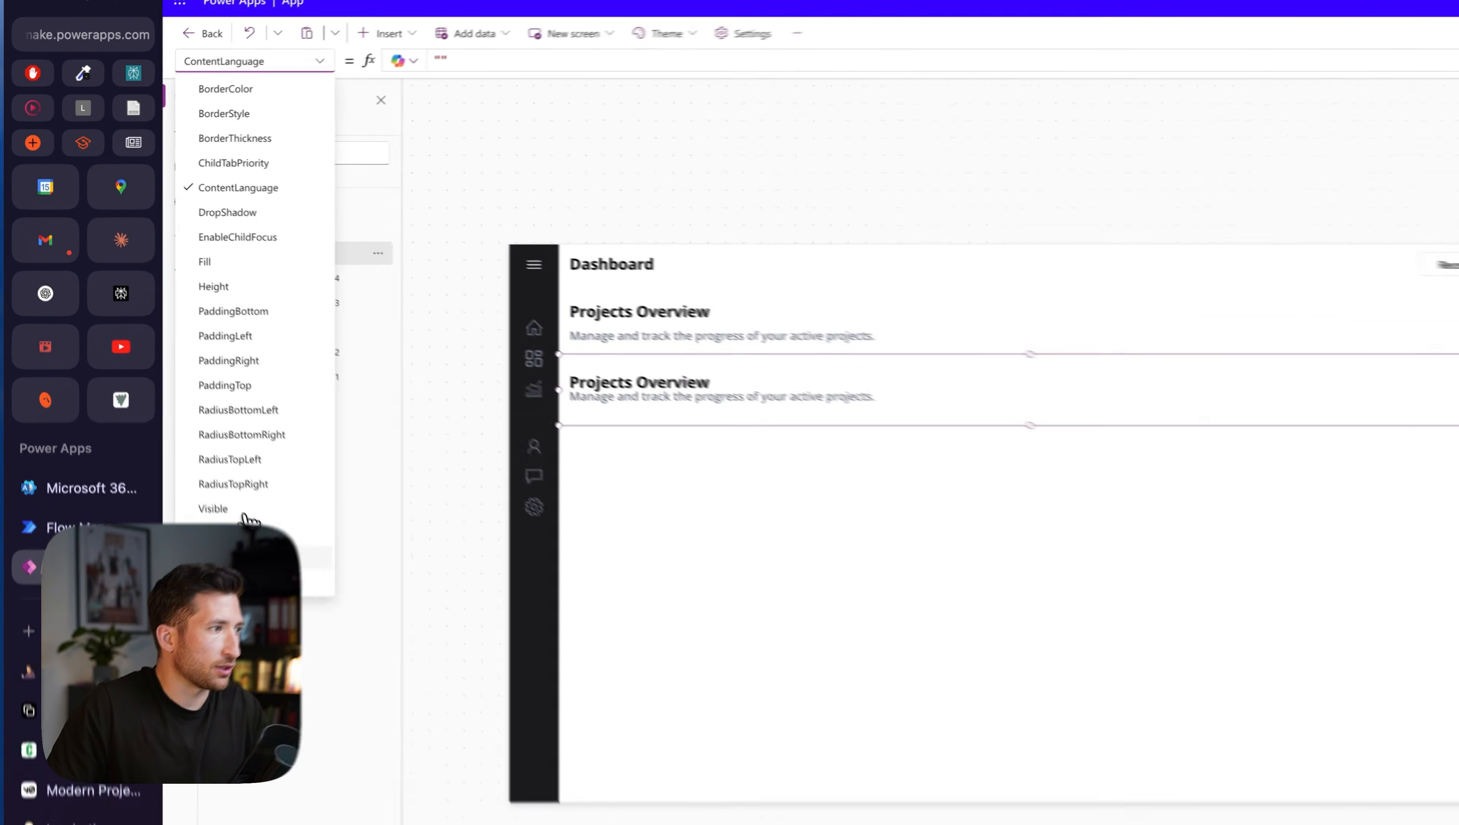
{"action": "type", "text": "Y"}
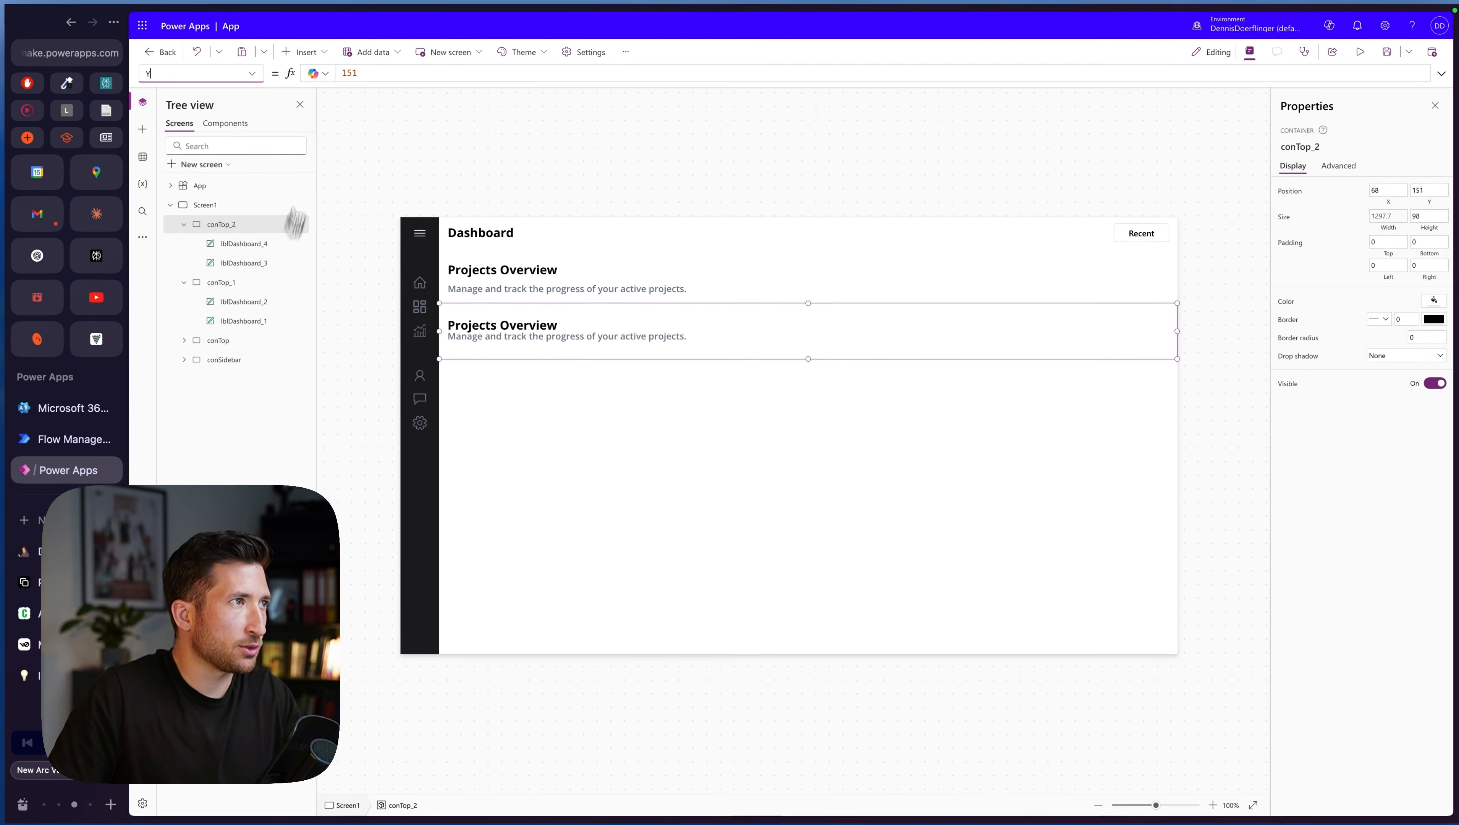
{"action": "double_click", "coordinate": [363, 75]}
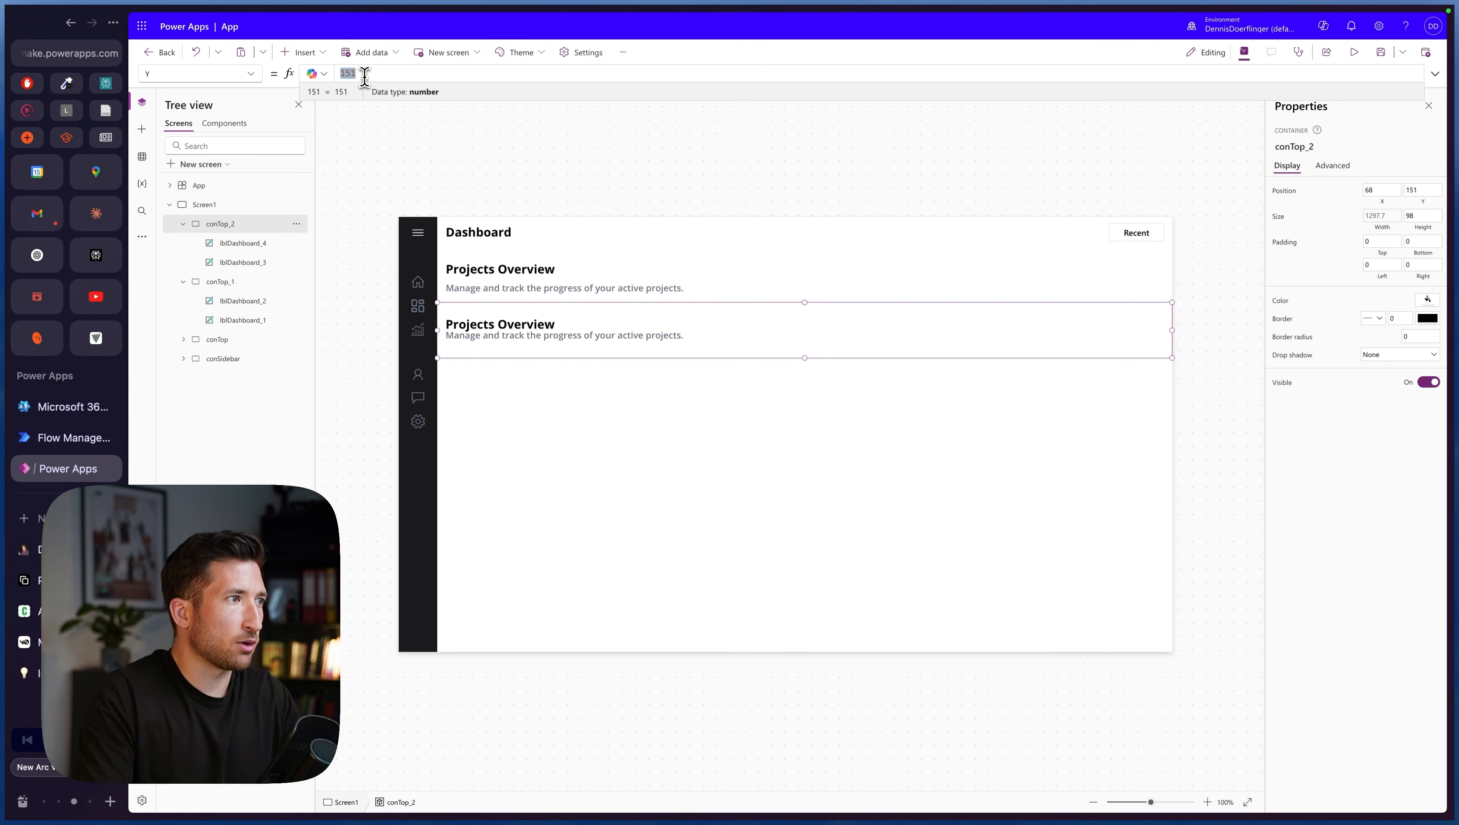
{"action": "type", "text": "con"}
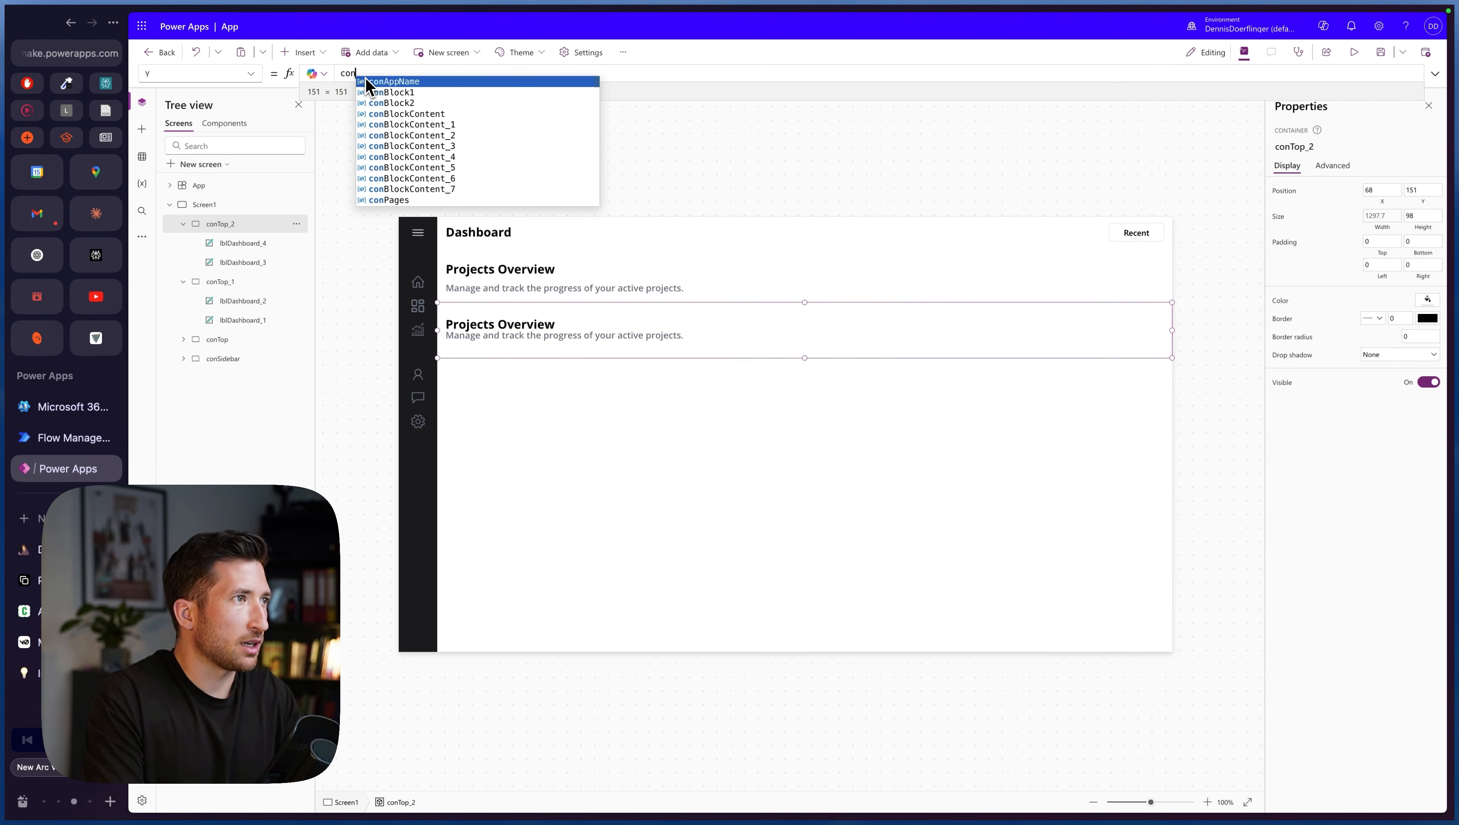
{"action": "type", "text": "Top_1."}
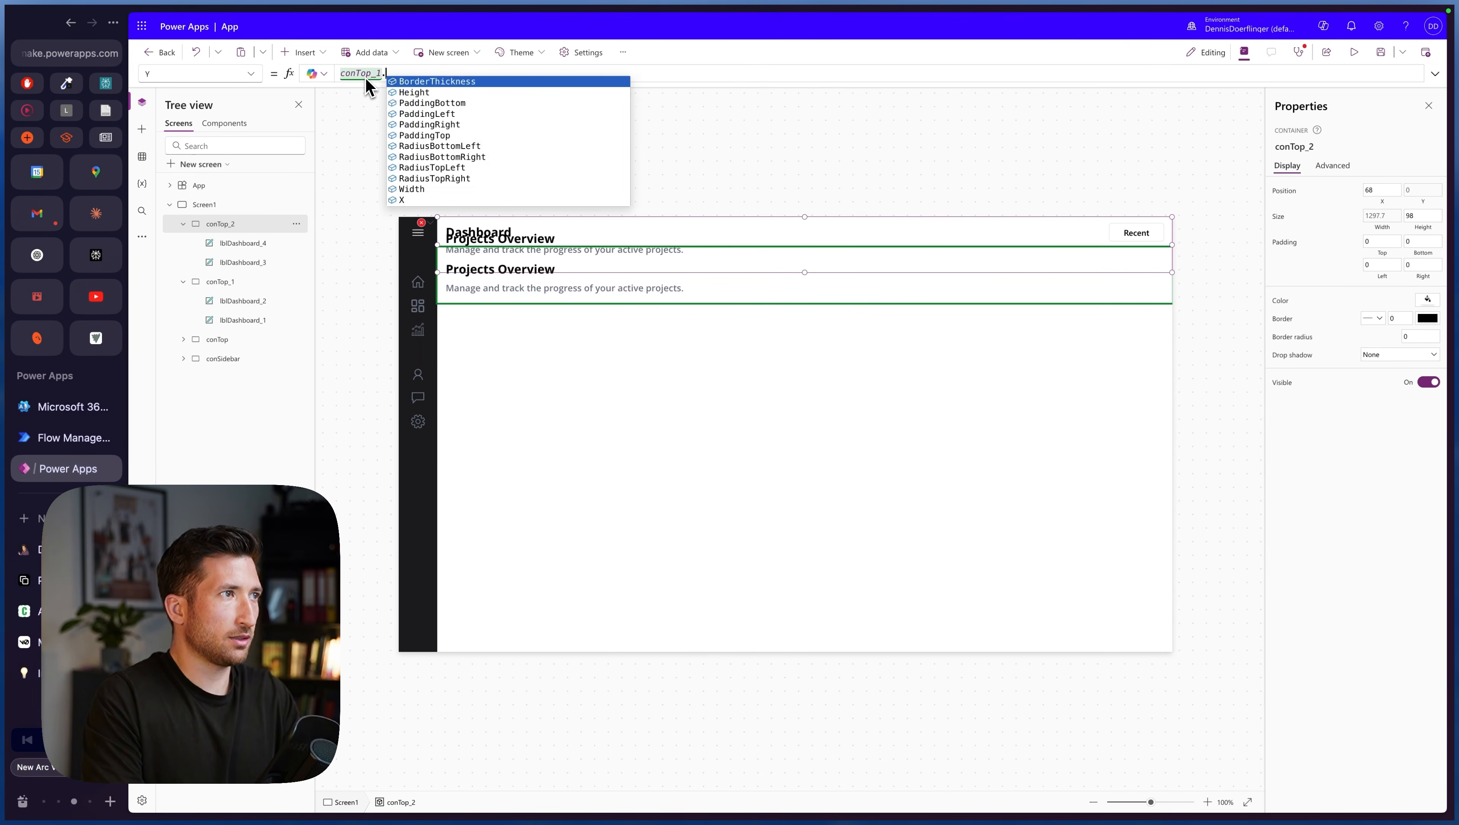
{"action": "type", "text": "Y + conTop_1.He"}
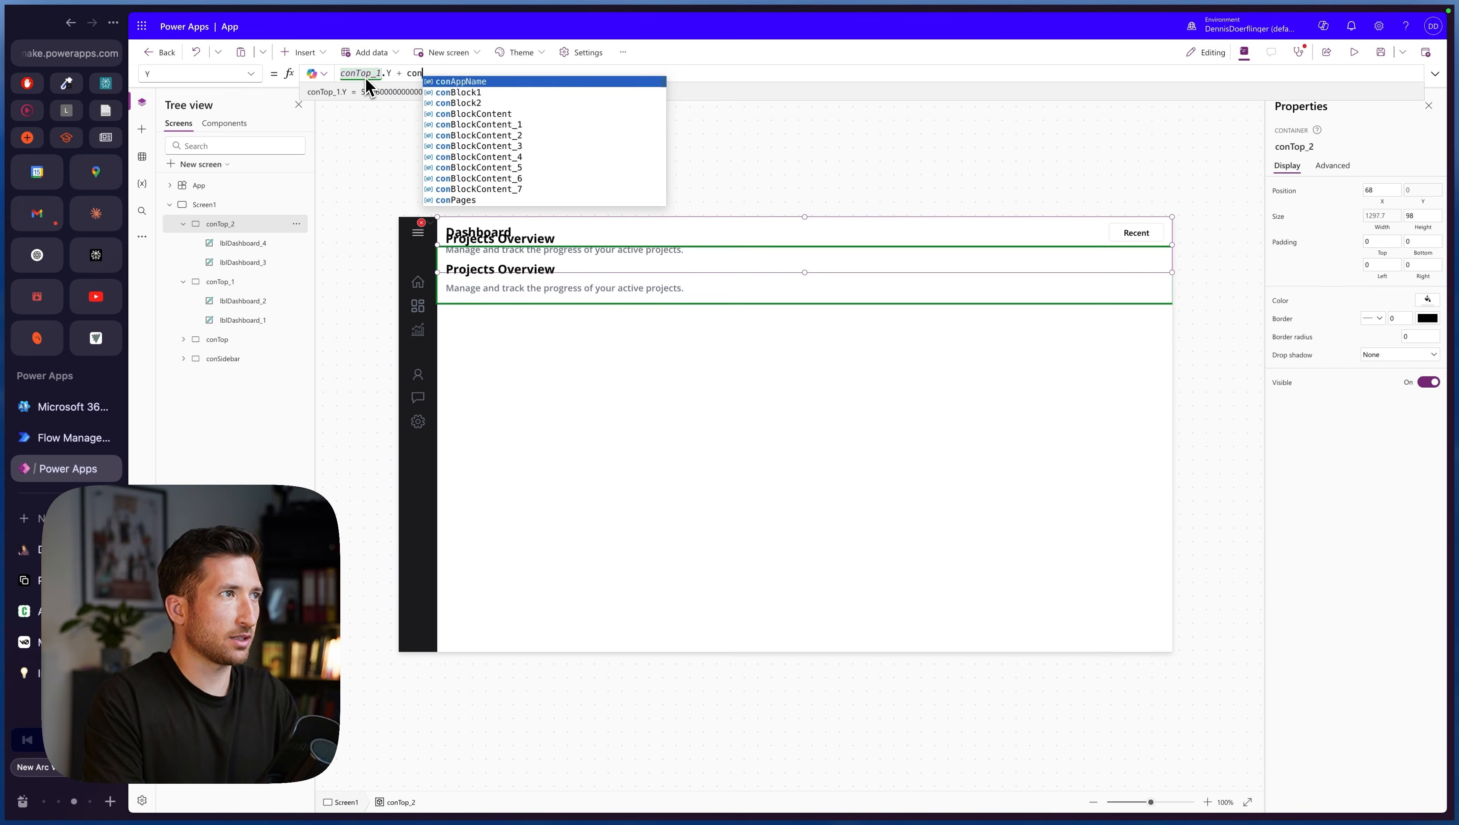
{"action": "type", "text": "ight"}
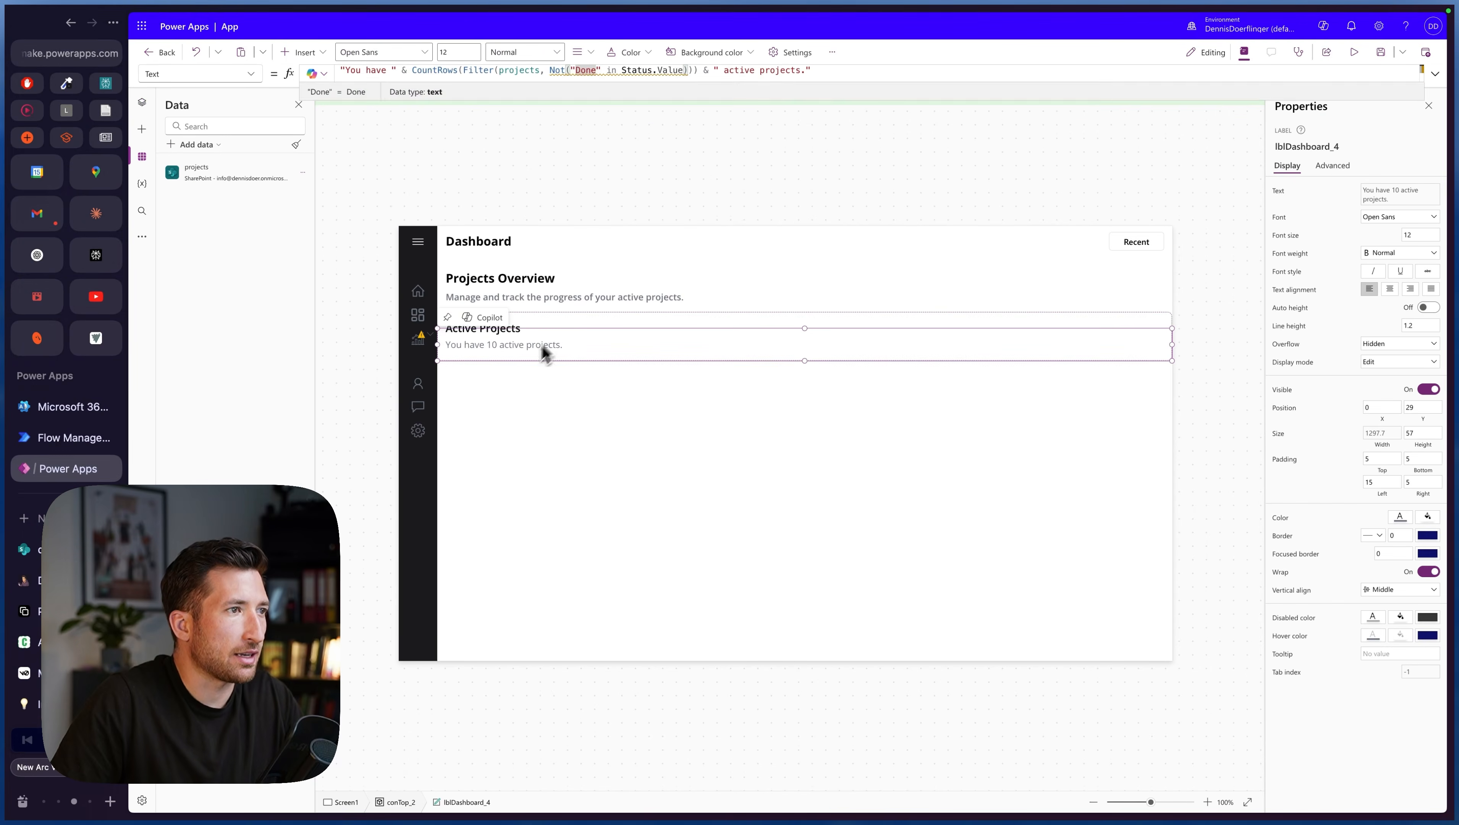
- Compare the active-projects label's formula with the Status column of the projects list in SharePoint, and return to Power Apps
{"action": "left_click", "coordinate": [488, 381]}
{"action": "left_click", "coordinate": [474, 354]}
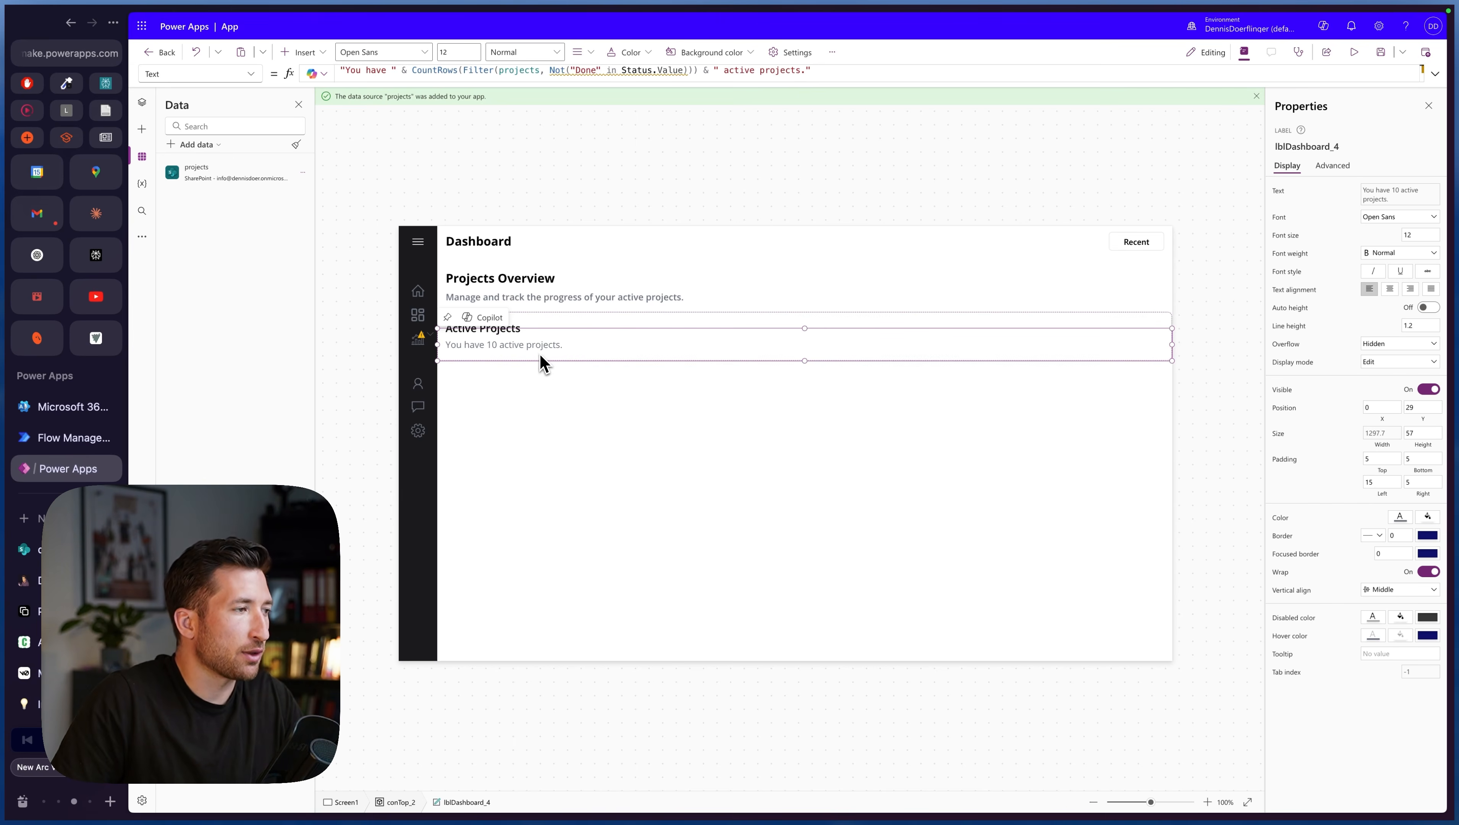
{"action": "left_click", "coordinate": [26, 550]}
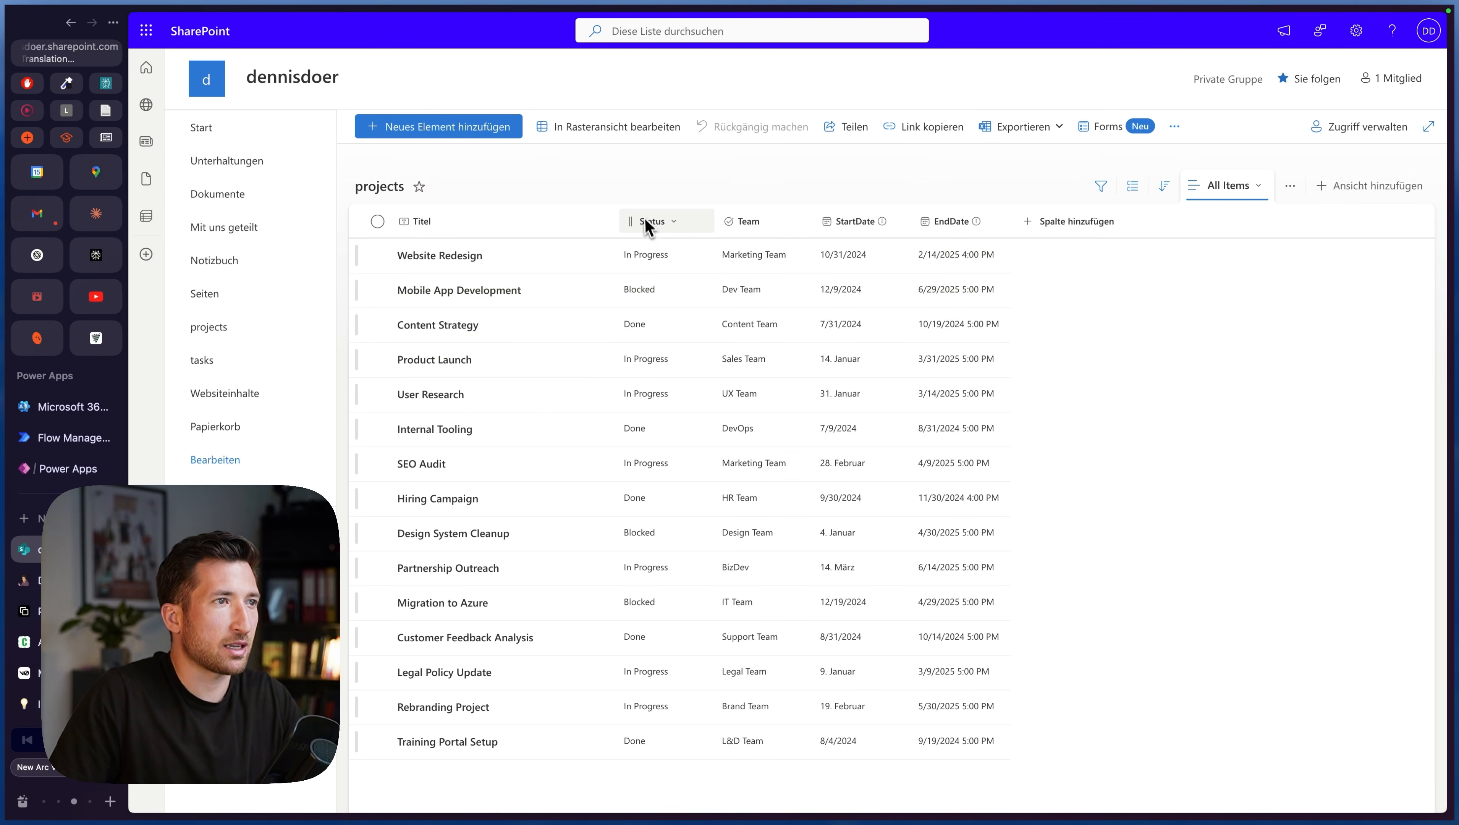
{"action": "left_click", "coordinate": [76, 469]}
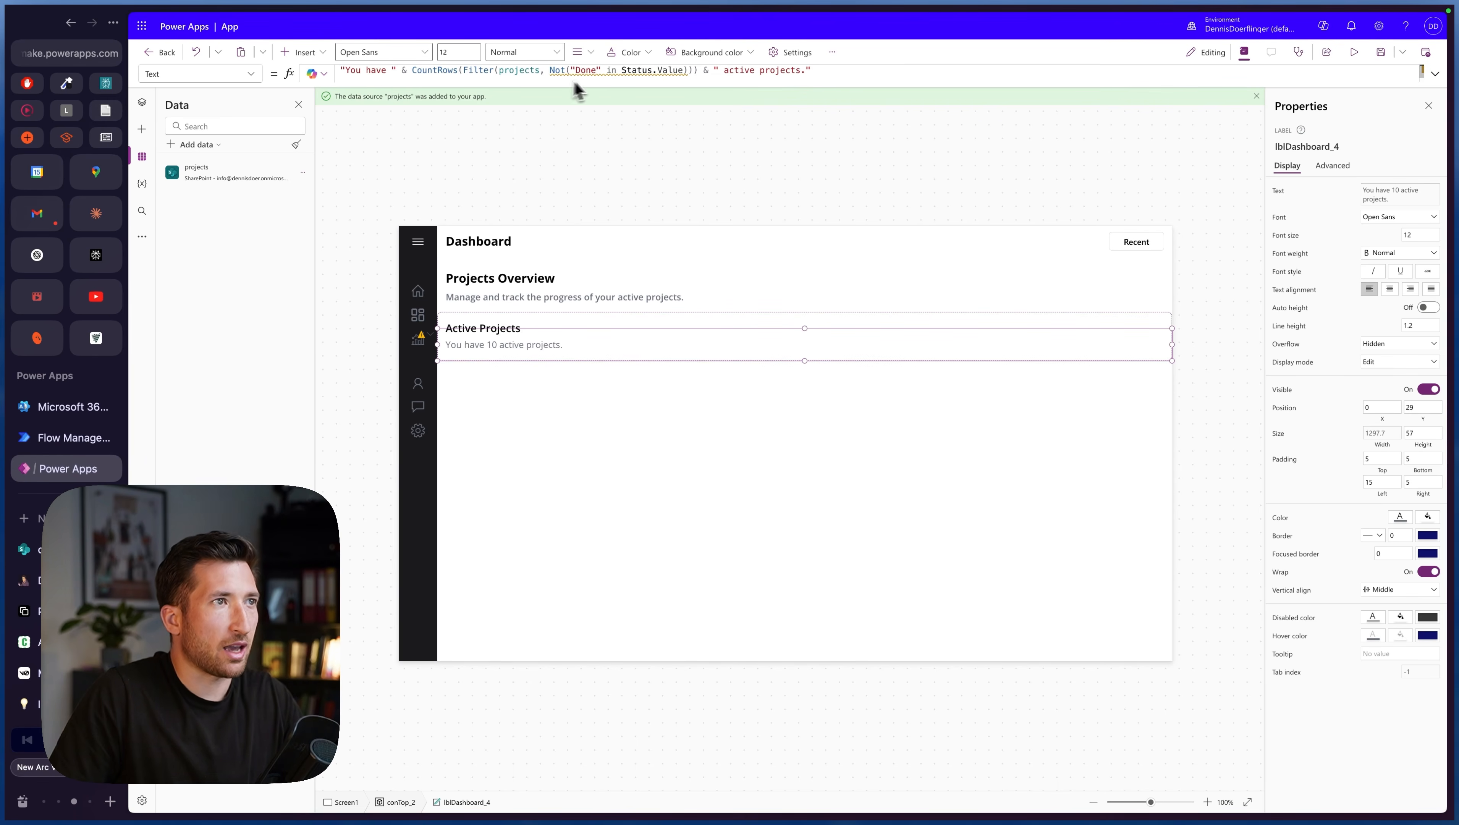
{"action": "left_click", "coordinate": [72, 549]}
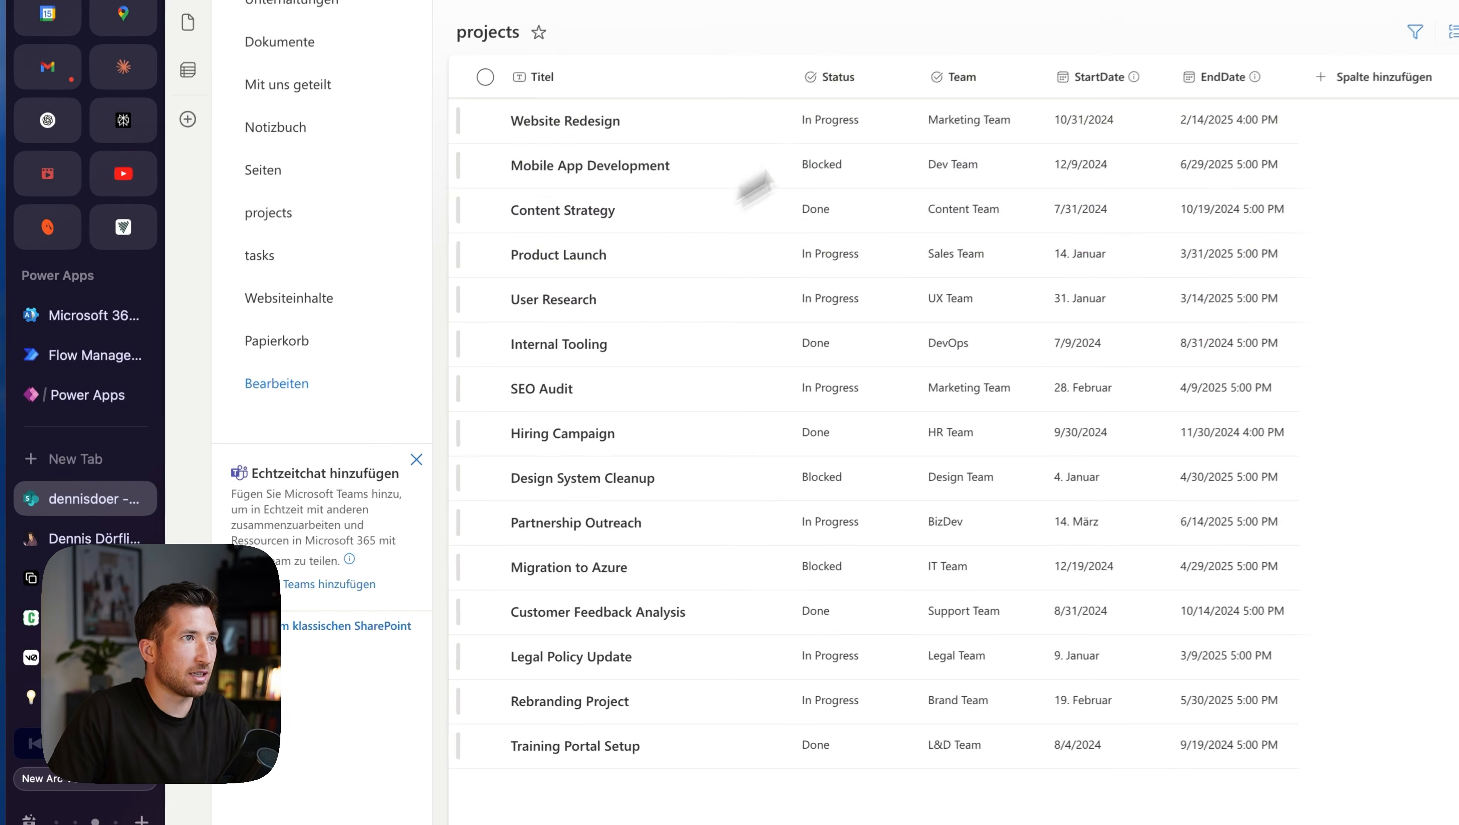
{"action": "left_click", "coordinate": [88, 391]}
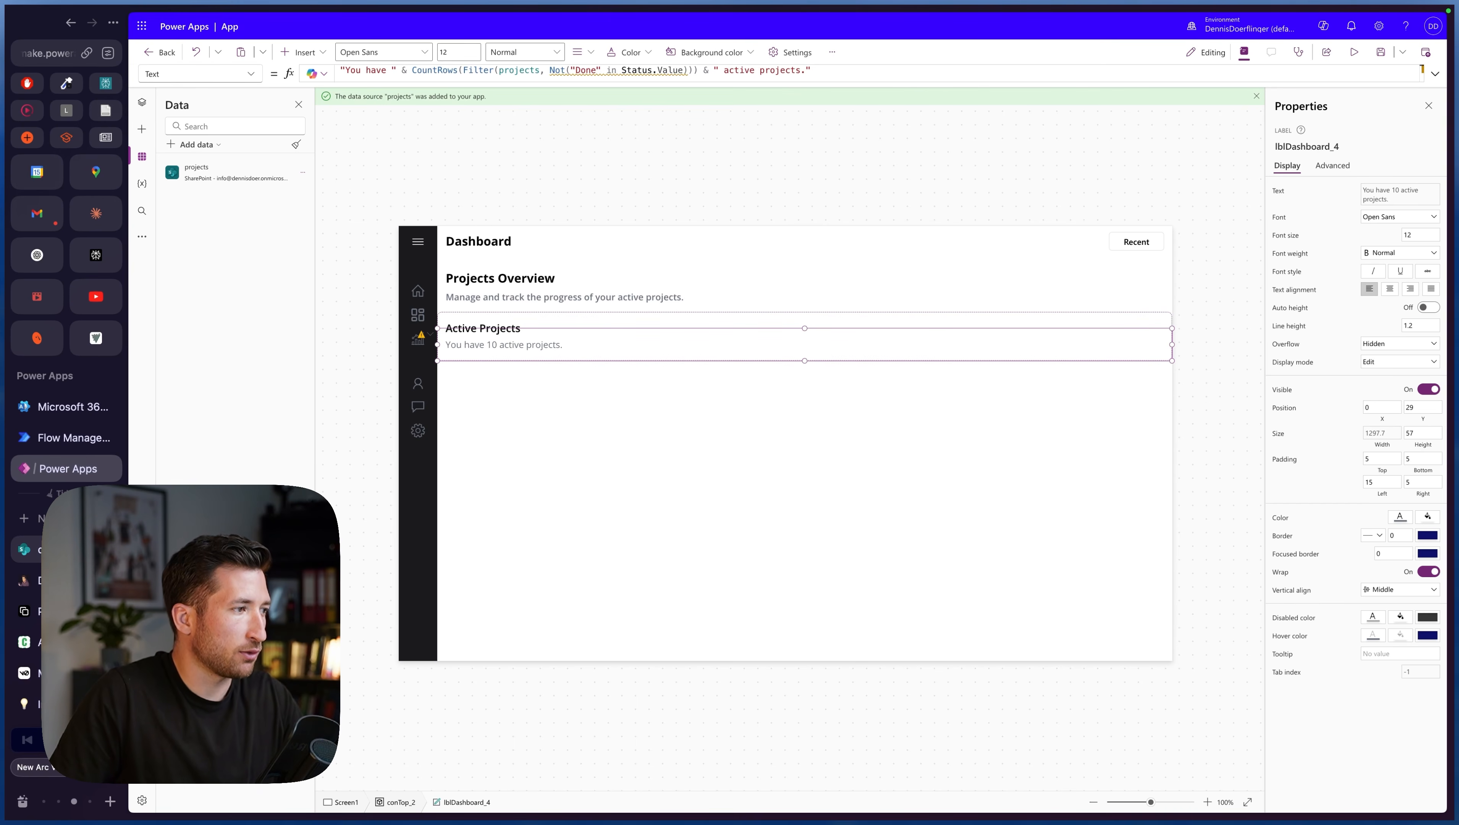
- Check the New Project button in the v0 mockup, copy the Button component's YAML from the component library, and return to Power Apps
{"action": "left_click", "coordinate": [24, 673]}
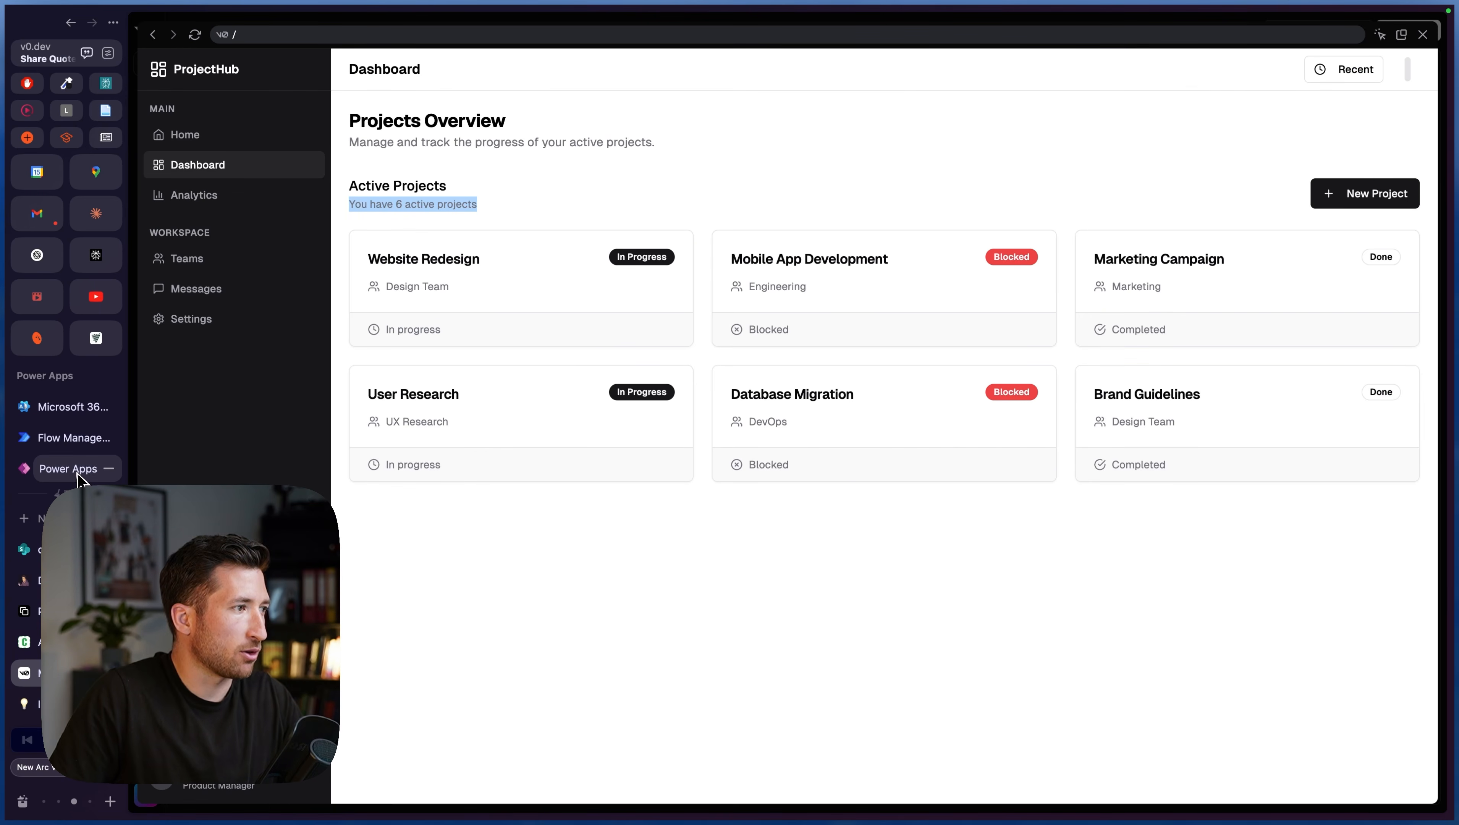
{"action": "key", "text": "ctrl+Right"}
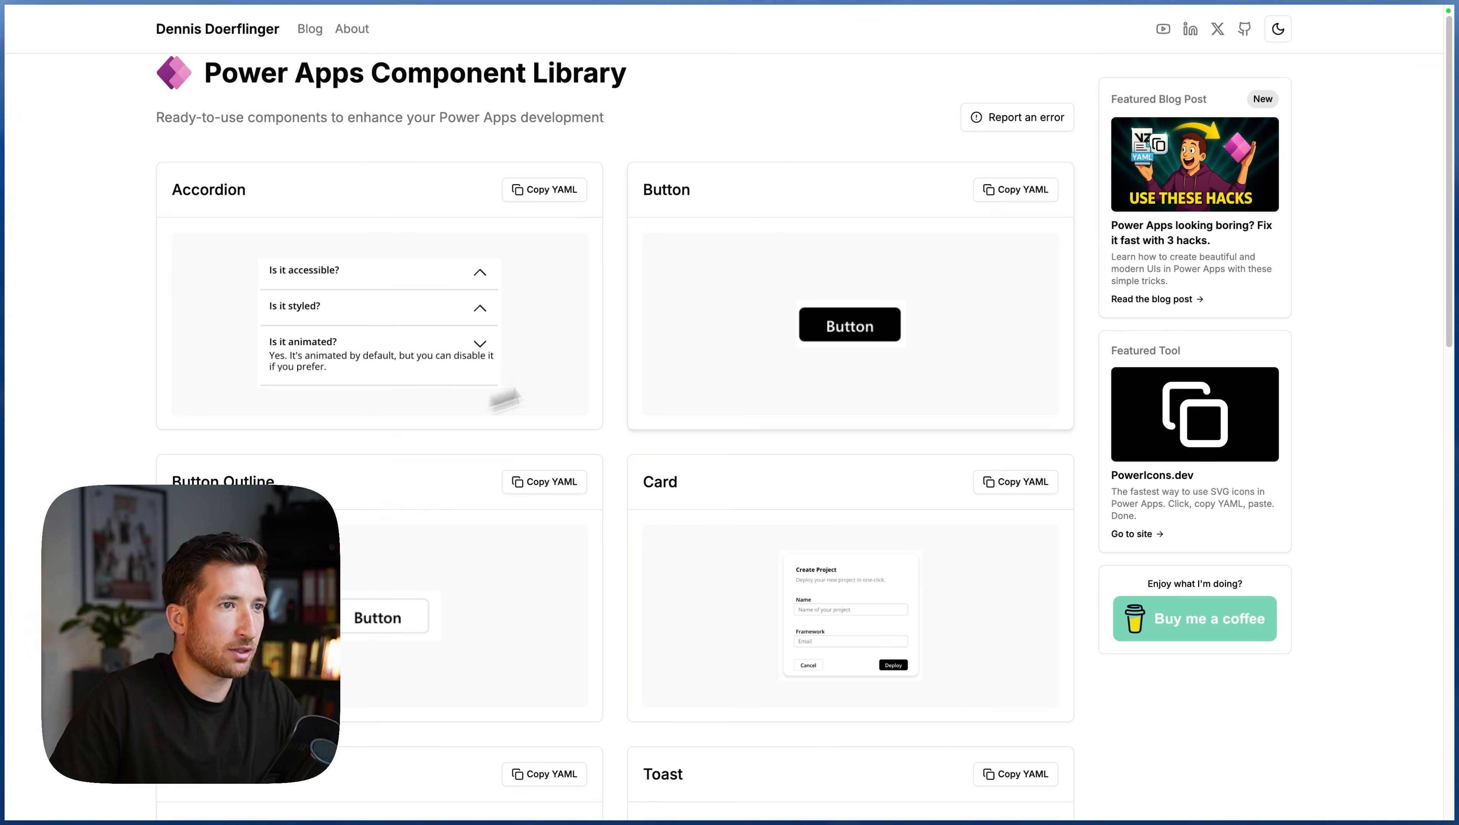
{"action": "left_click", "coordinate": [1016, 190]}
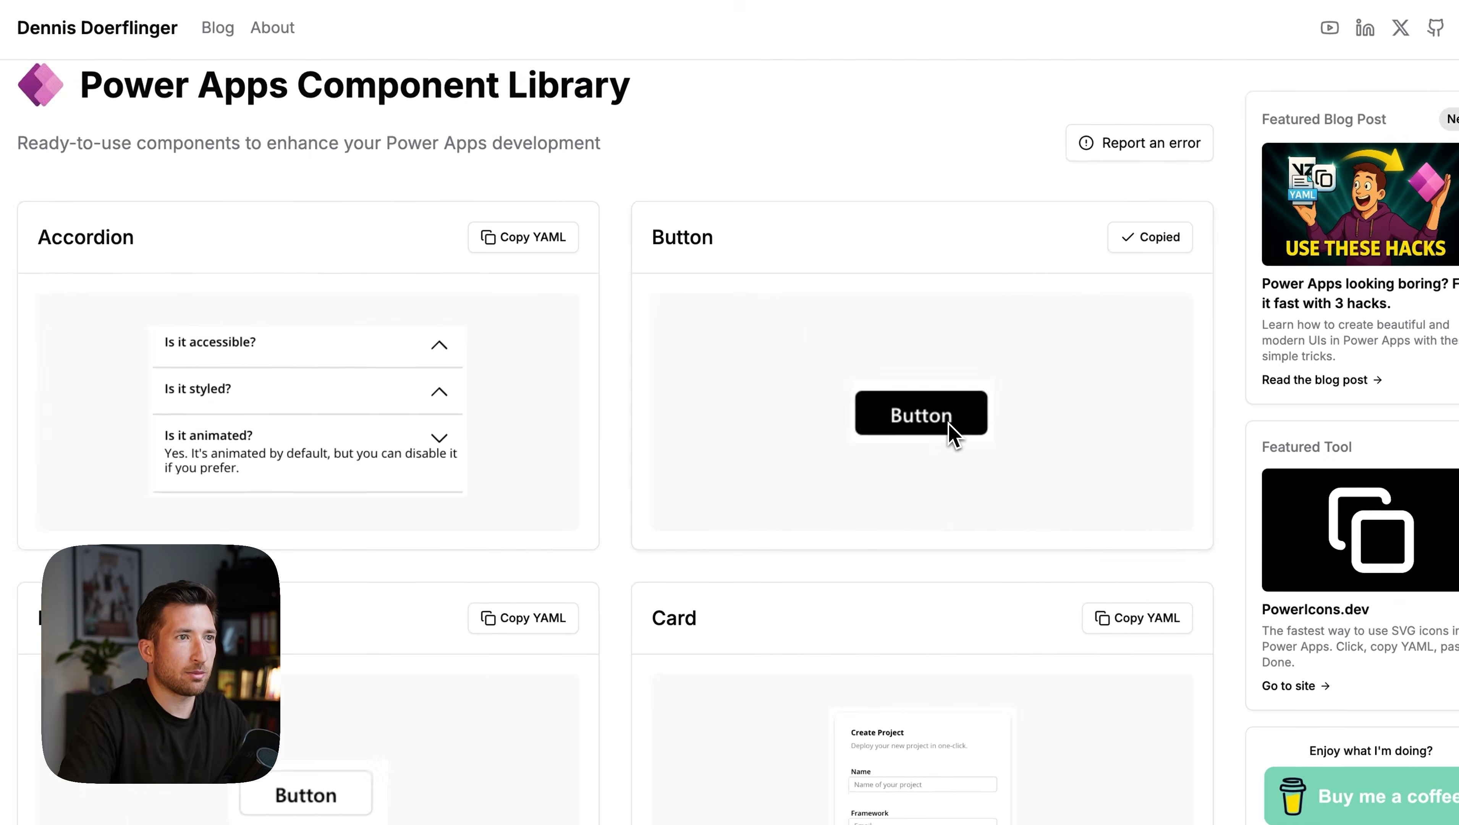
{"action": "key", "text": "ctrl+Left"}
{"action": "left_click", "coordinate": [62, 469]}
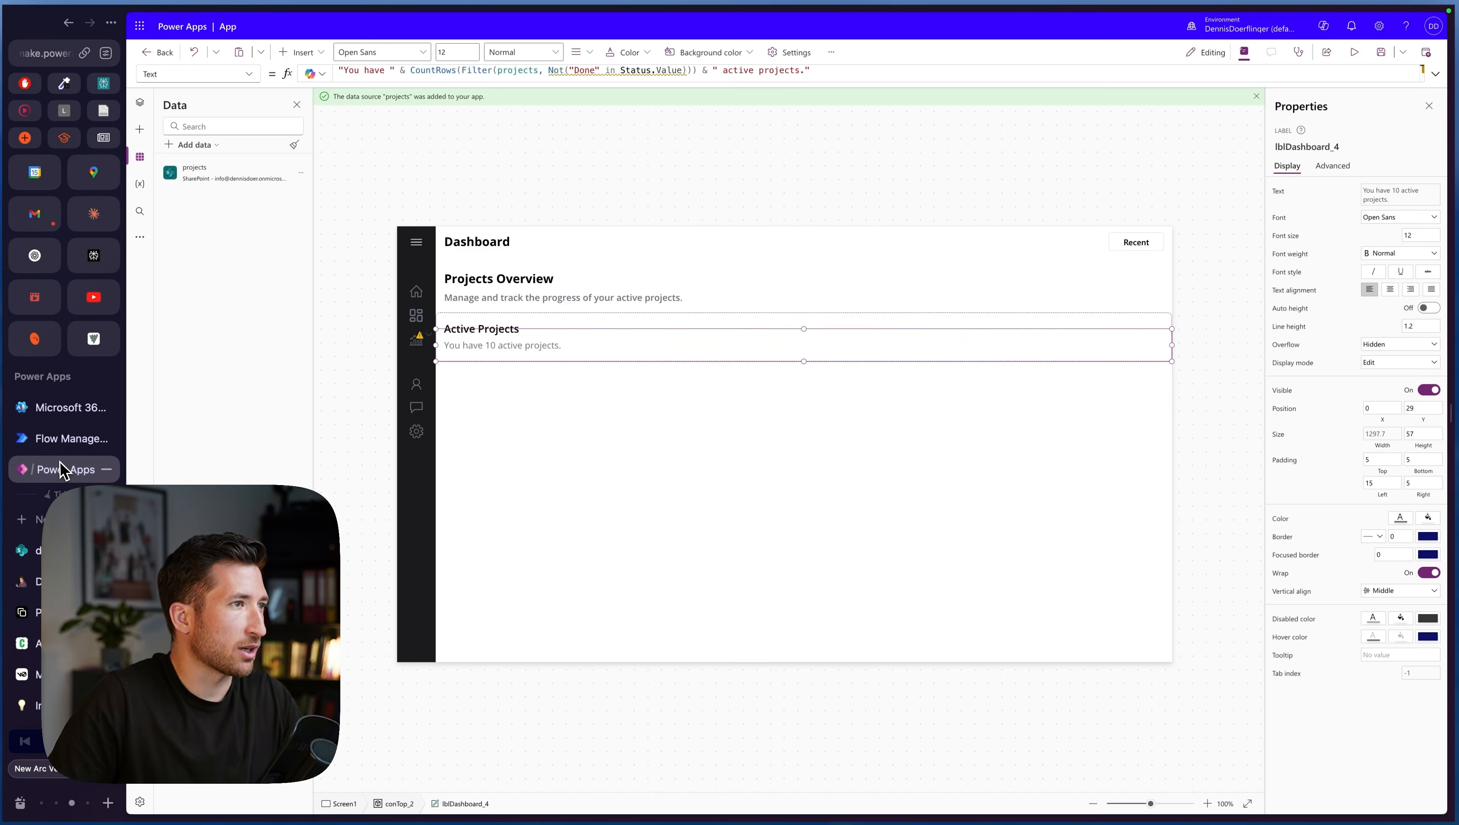
- Paste the copied button into conTop_2 and move it to the far end of the Active Projects row
{"action": "left_click", "coordinate": [925, 339]}
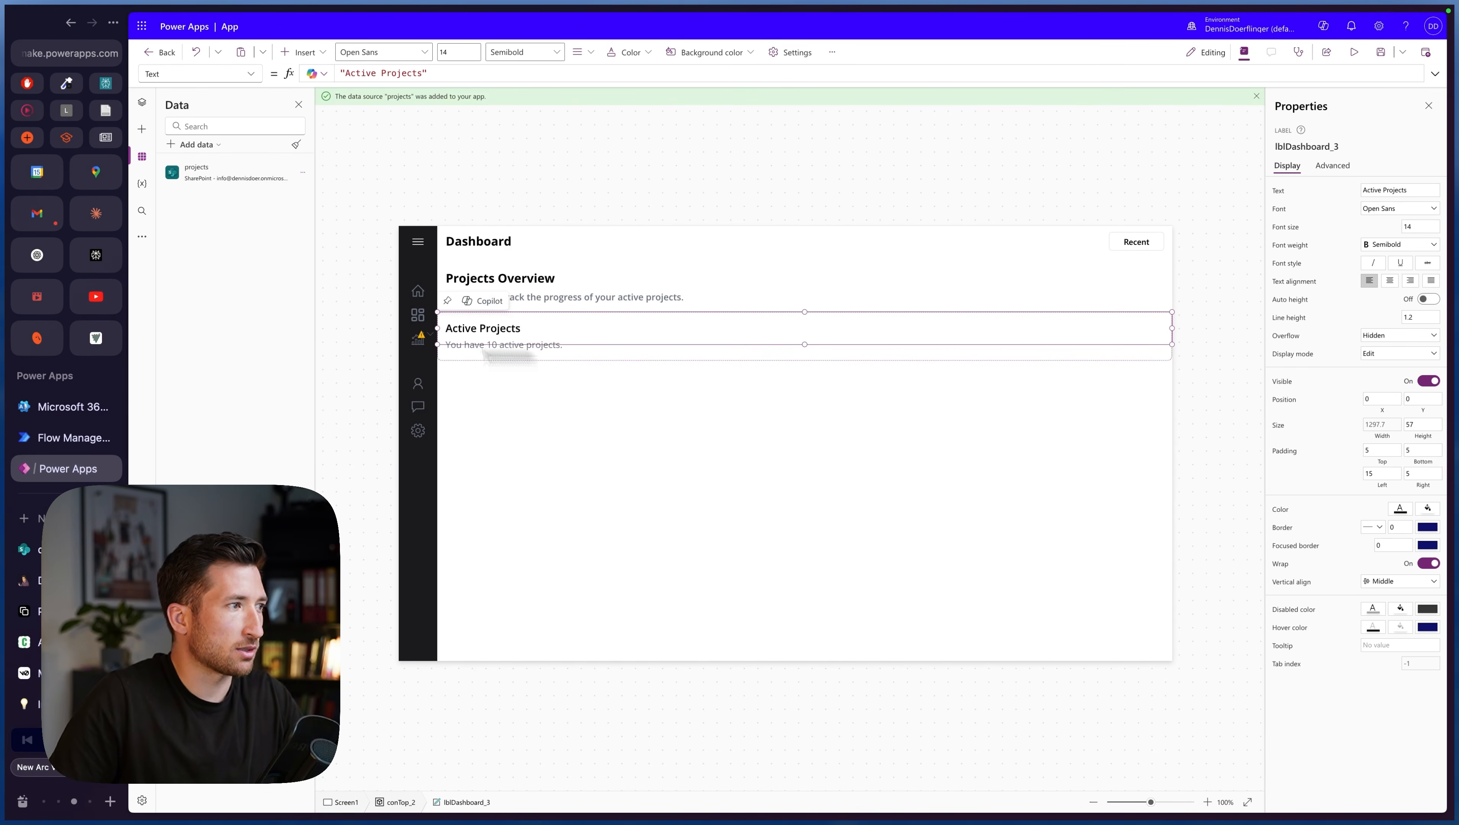
{"action": "left_click", "coordinate": [141, 103]}
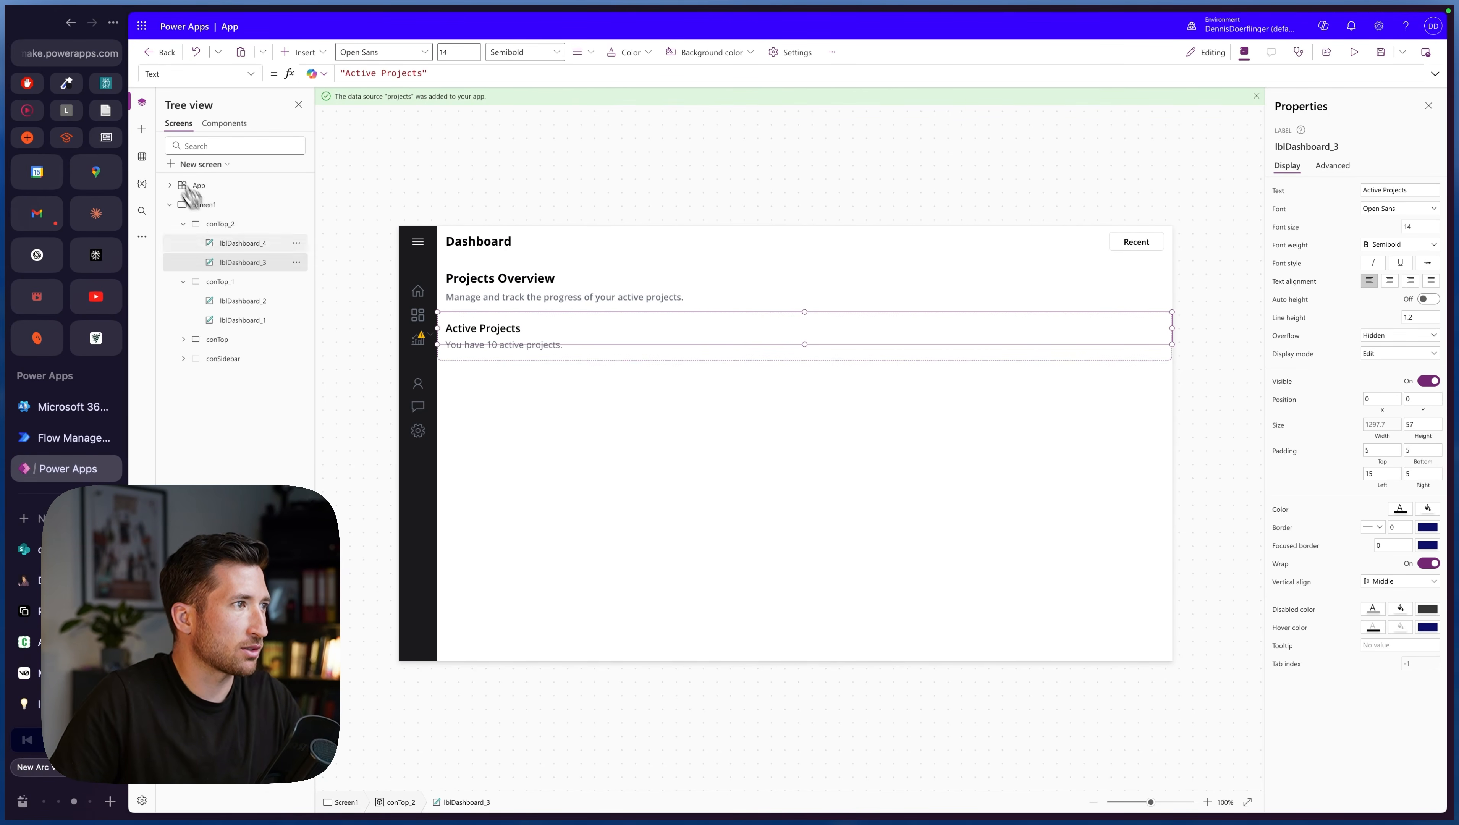
{"action": "left_click", "coordinate": [231, 225]}
{"action": "key", "text": "super+v"}
{"action": "left_click_drag", "start_coordinate": [508, 352], "coordinate": [1148, 337]}
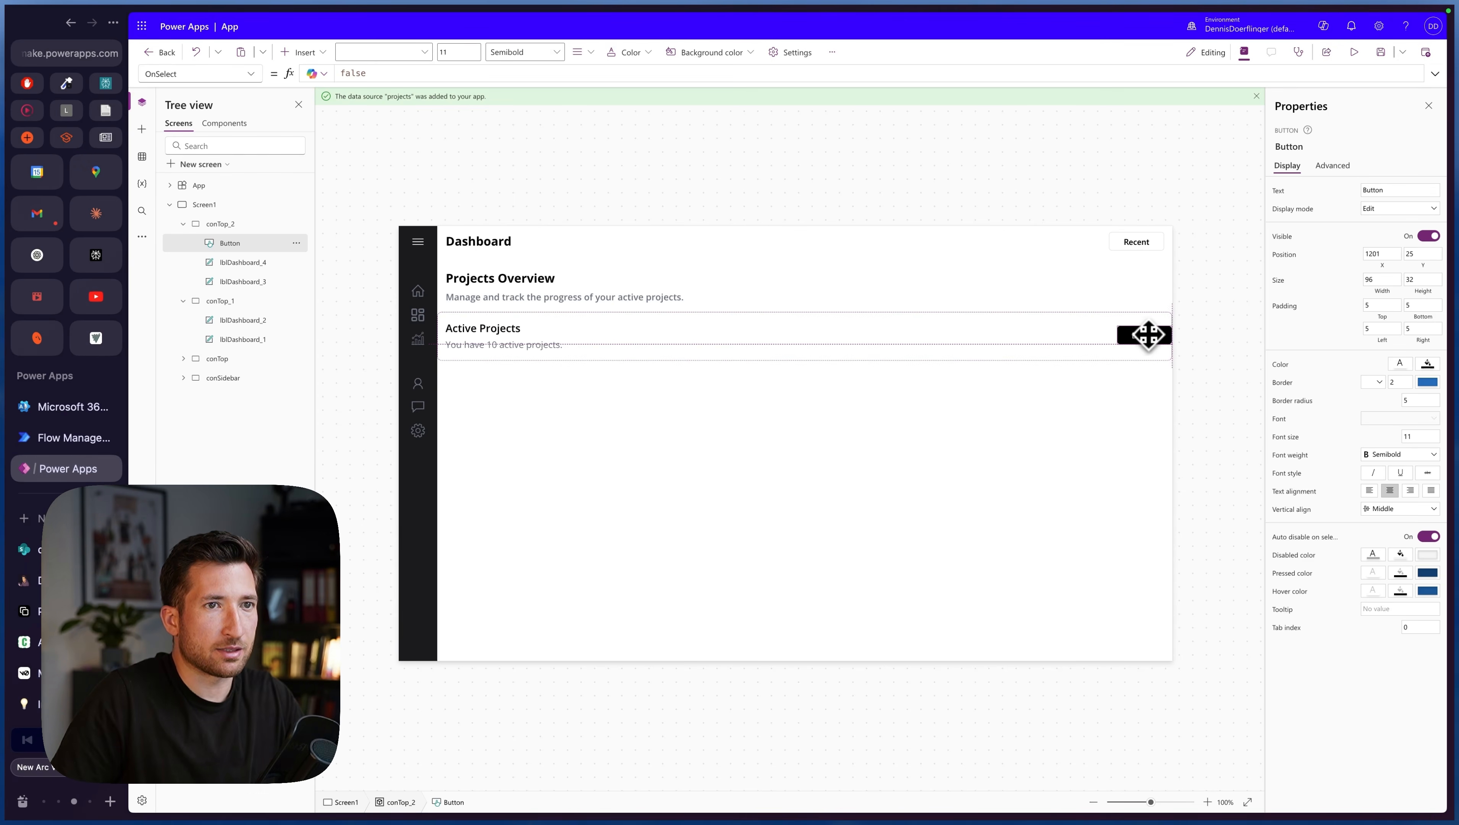
- Copy the Recent button's X formula, Parent.Width - Self.Width - 15, to the X of the new button in conTop_2
{"action": "left_click", "coordinate": [1136, 243]}
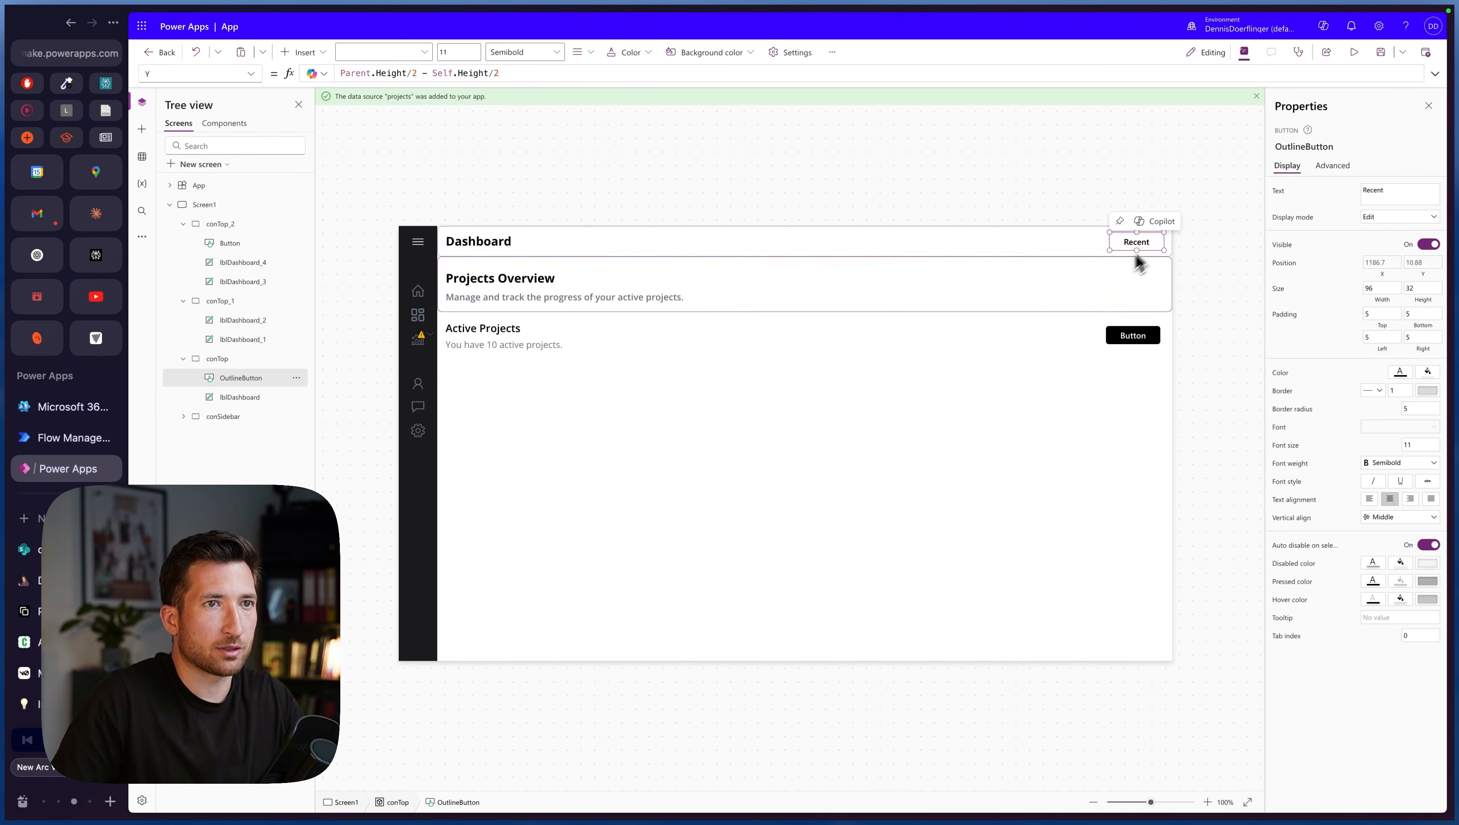
{"action": "left_click", "coordinate": [200, 73]}
{"action": "type", "text": "x"}
{"action": "key", "text": "Return"}
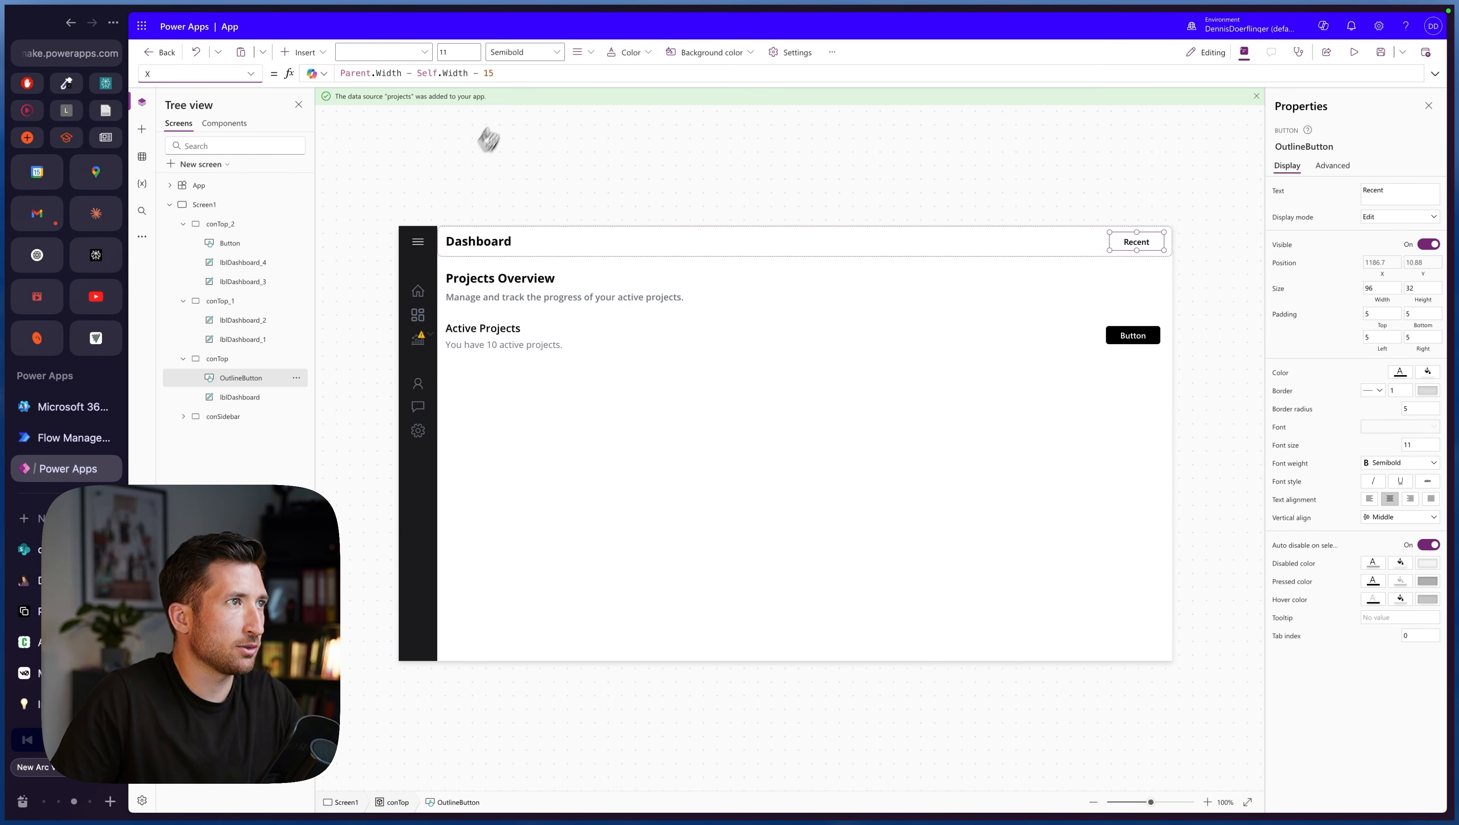
{"action": "left_click", "coordinate": [1133, 335]}
{"action": "left_click", "coordinate": [252, 74]}
{"action": "scroll", "coordinate": [223, 404], "scroll_direction": "down", "scroll_amount": 10}
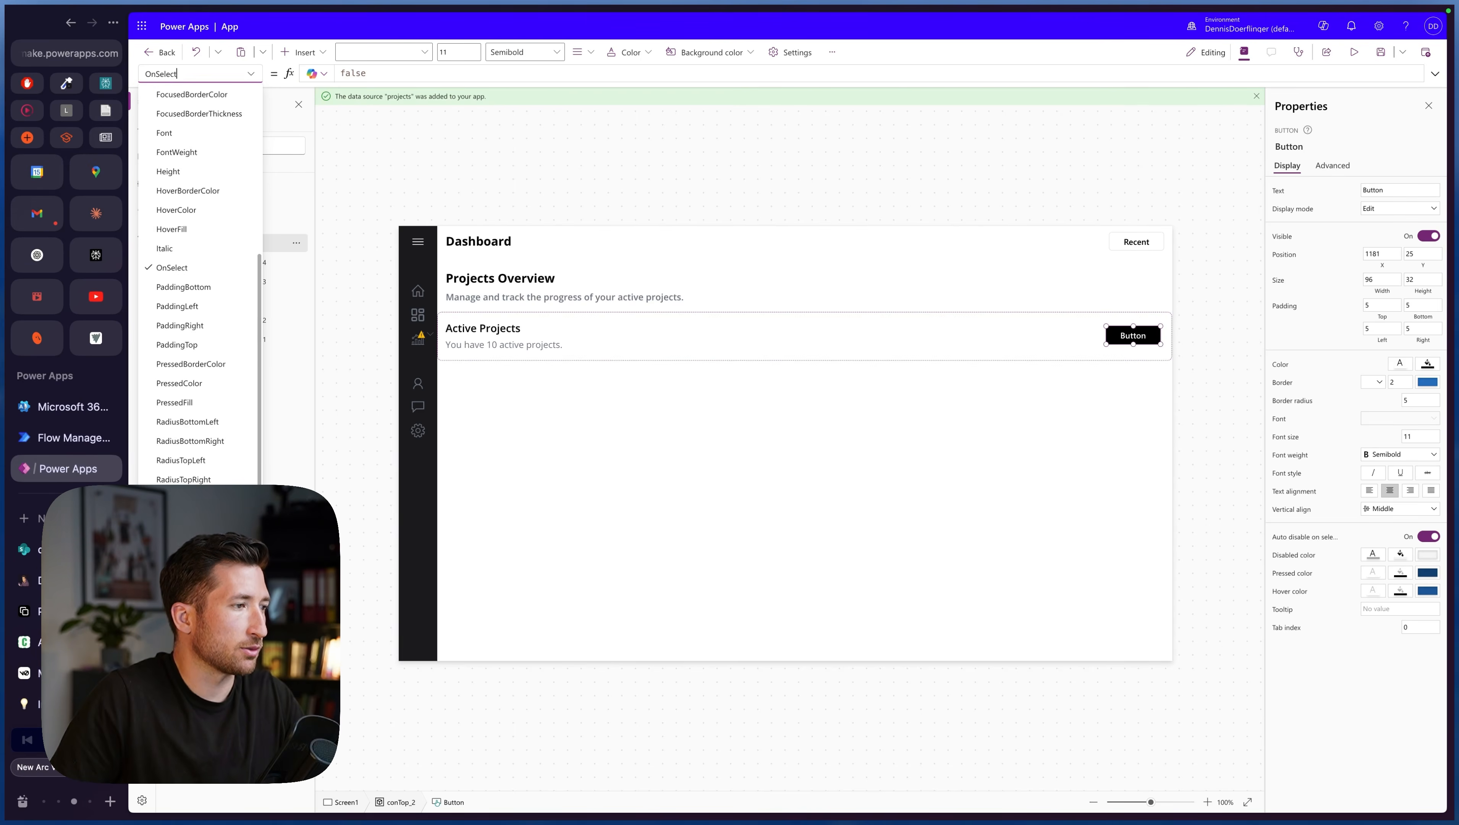
{"action": "left_click", "coordinate": [231, 469]}
{"action": "key", "text": "super+v"}
- Change the black button's text to New Project and set its width to 120
{"action": "left_click", "coordinate": [1141, 340]}
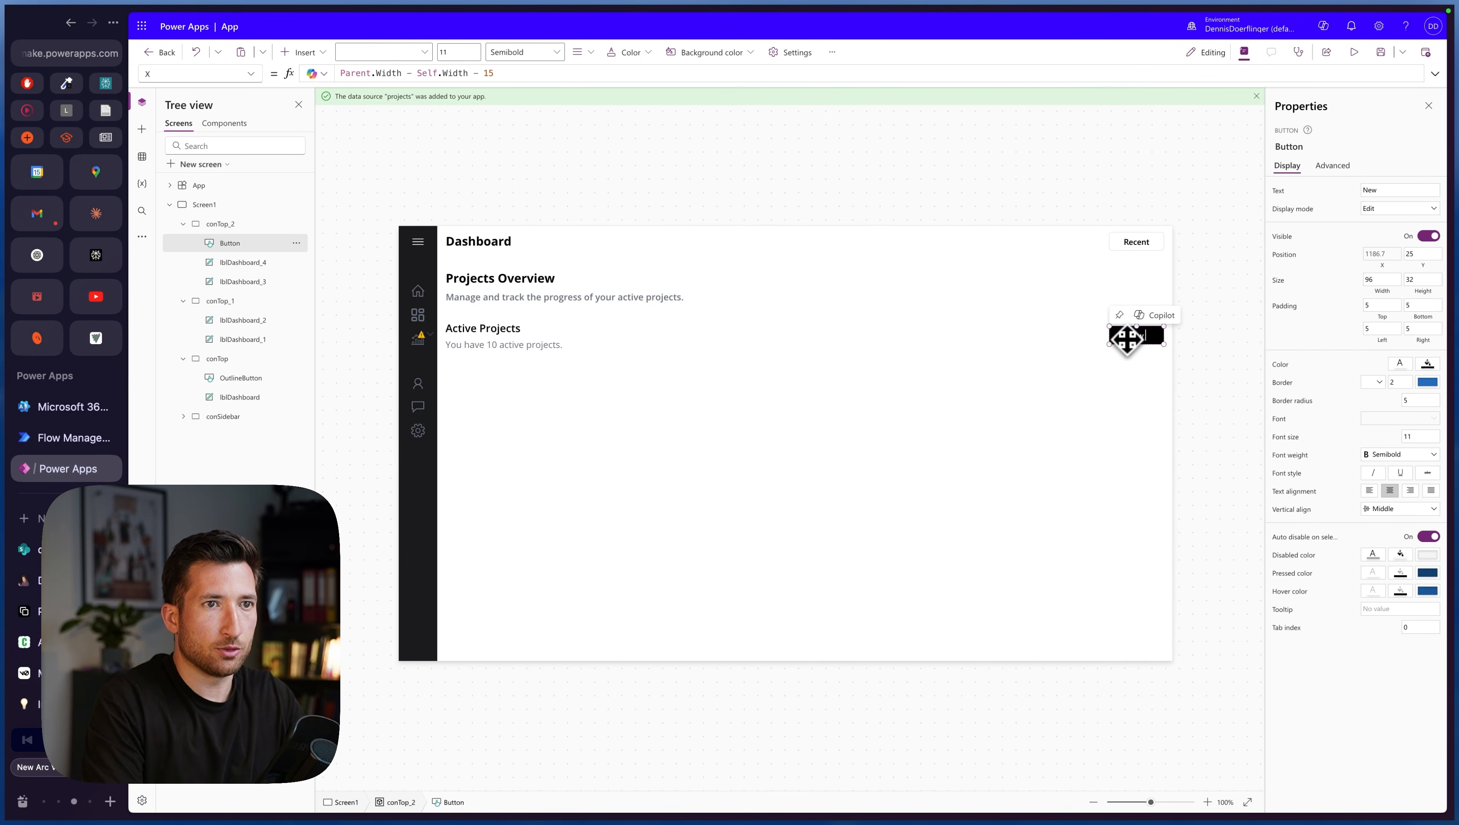
{"action": "left_click", "coordinate": [1166, 348]}
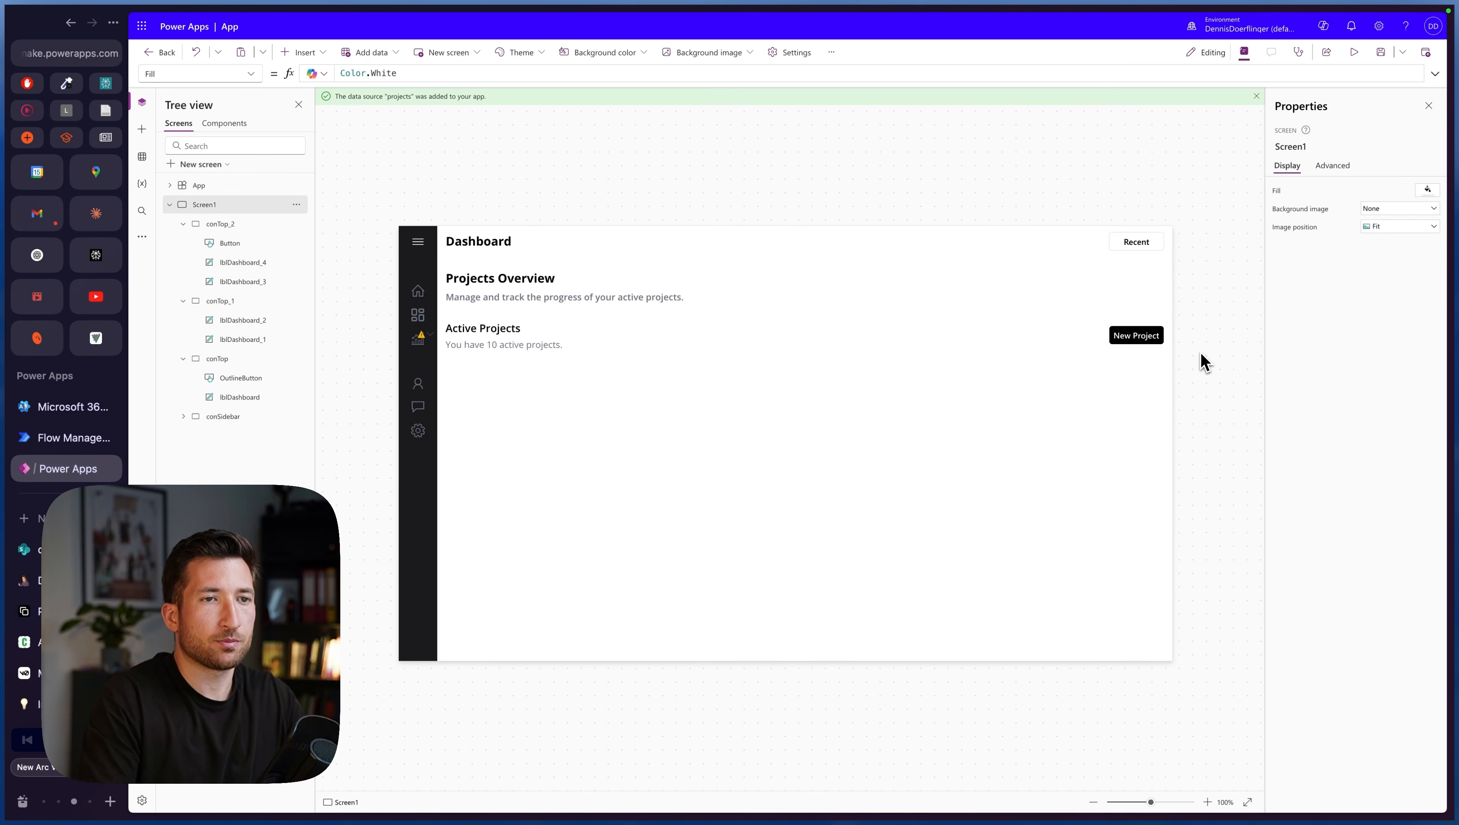
{"action": "left_click", "coordinate": [1146, 339]}
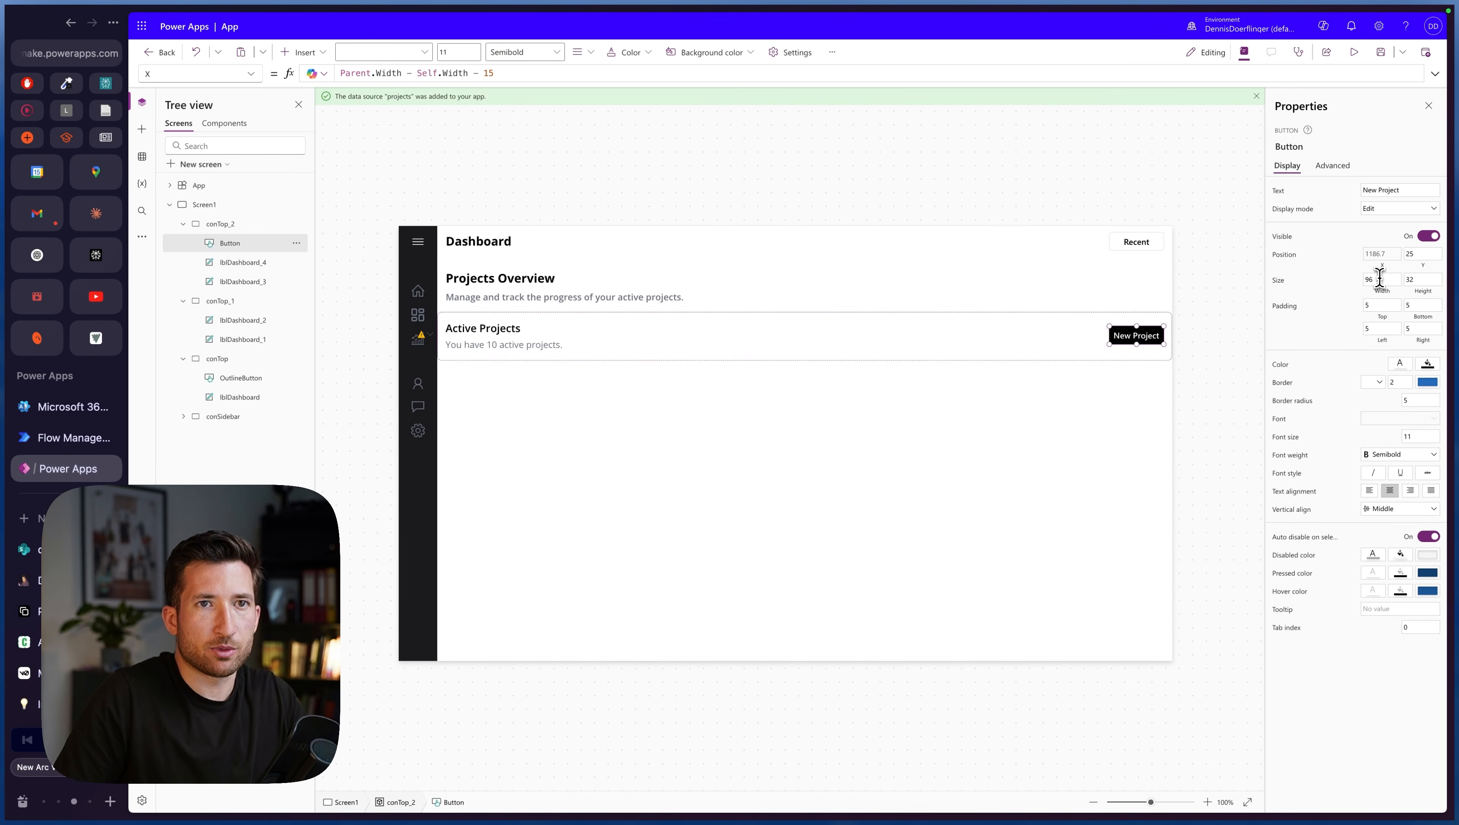
{"action": "left_click", "coordinate": [1364, 280]}
{"action": "type", "text": "120"}
{"action": "key", "text": "Return"}
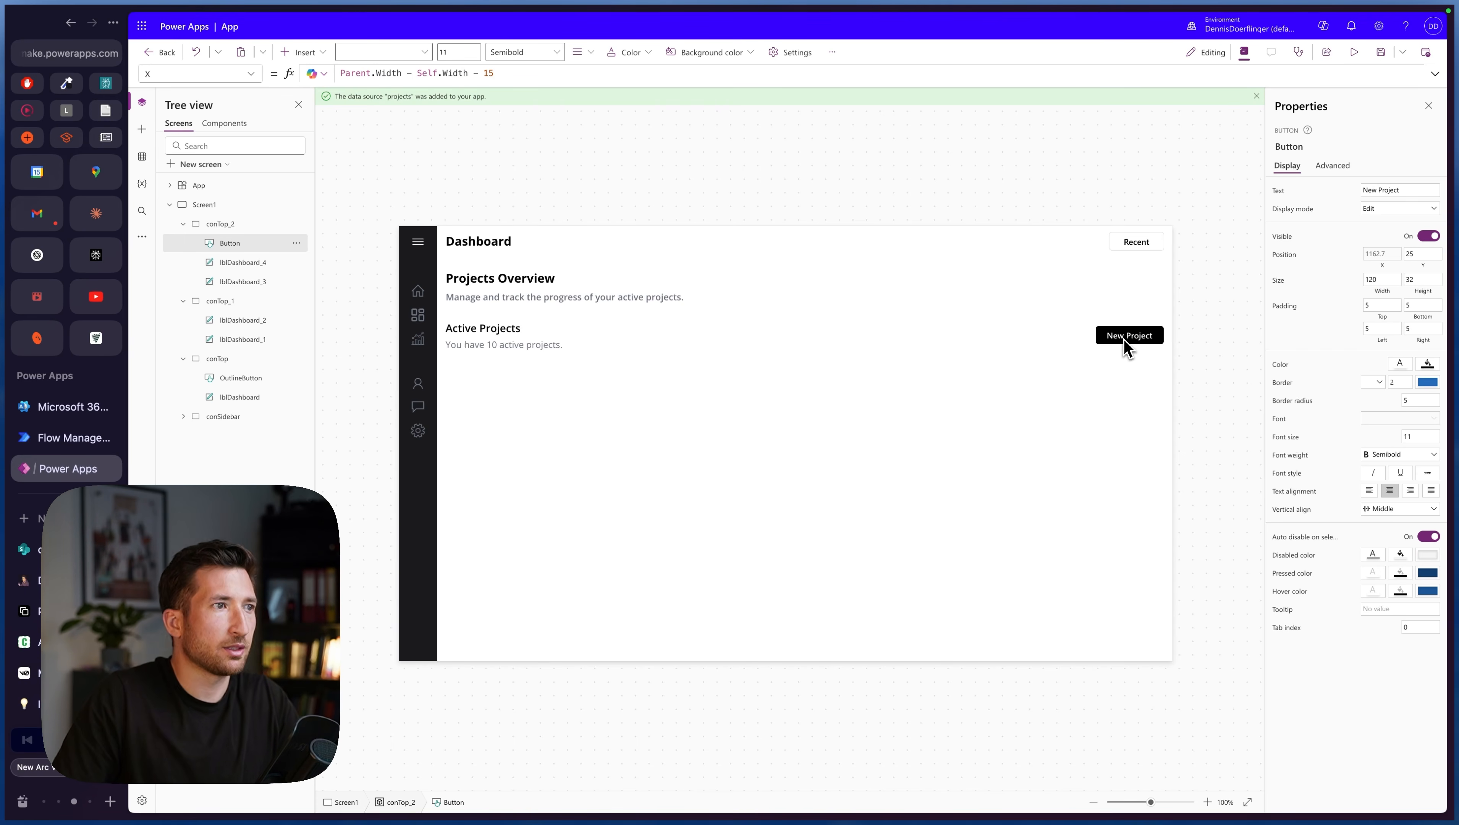
{"action": "left_click", "coordinate": [1123, 337]}
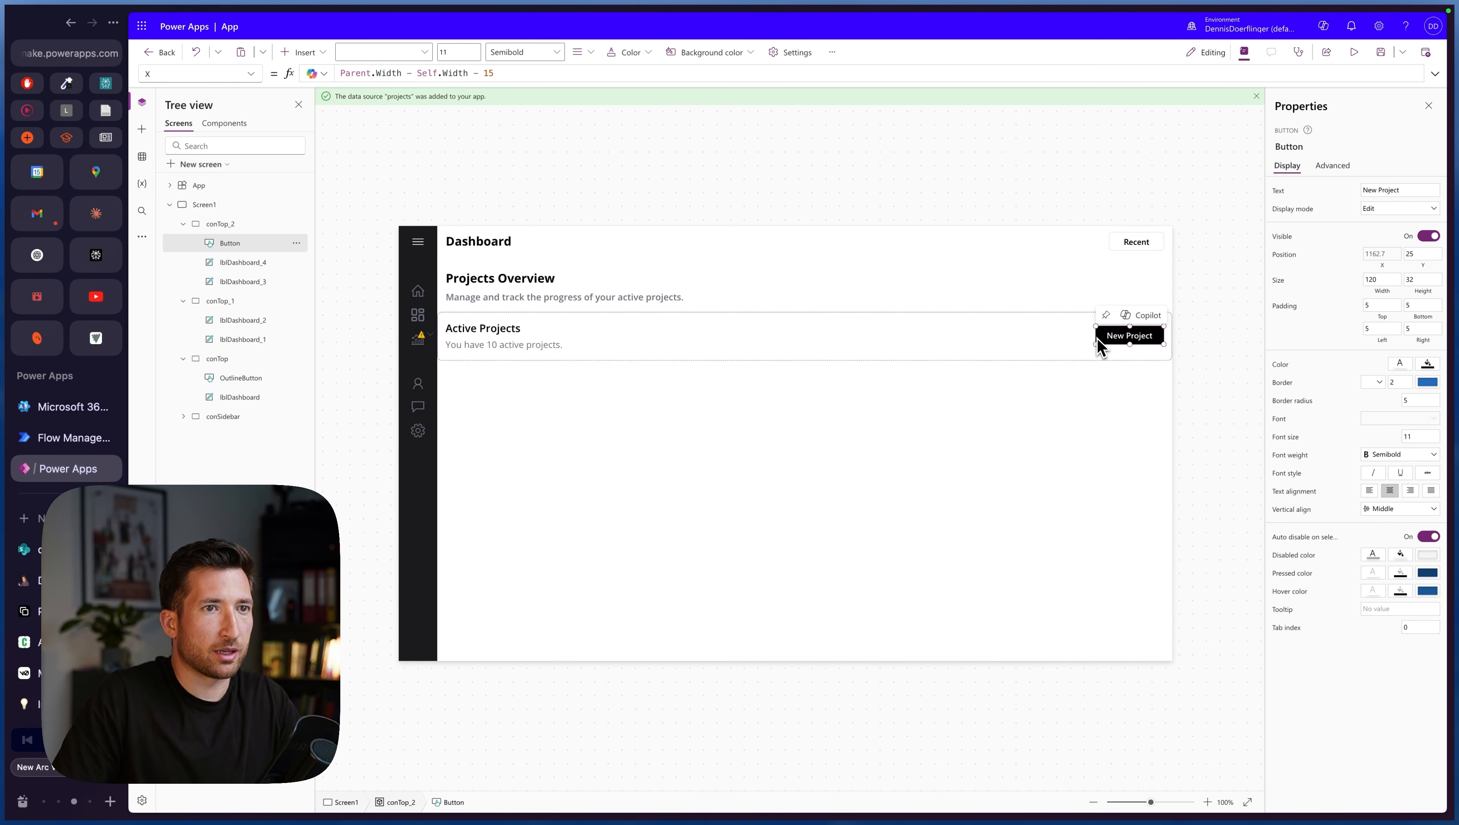
- Copy the Recent button's Y formula, Parent.Height/2 - Self.Height/2, to the Y of the New Project button
{"action": "left_click", "coordinate": [1134, 243]}
{"action": "left_click", "coordinate": [197, 73]}
{"action": "type", "text": "Y"}
{"action": "key", "text": "Return"}
{"action": "left_click_drag", "start_coordinate": [499, 73], "coordinate": [350, 72]}
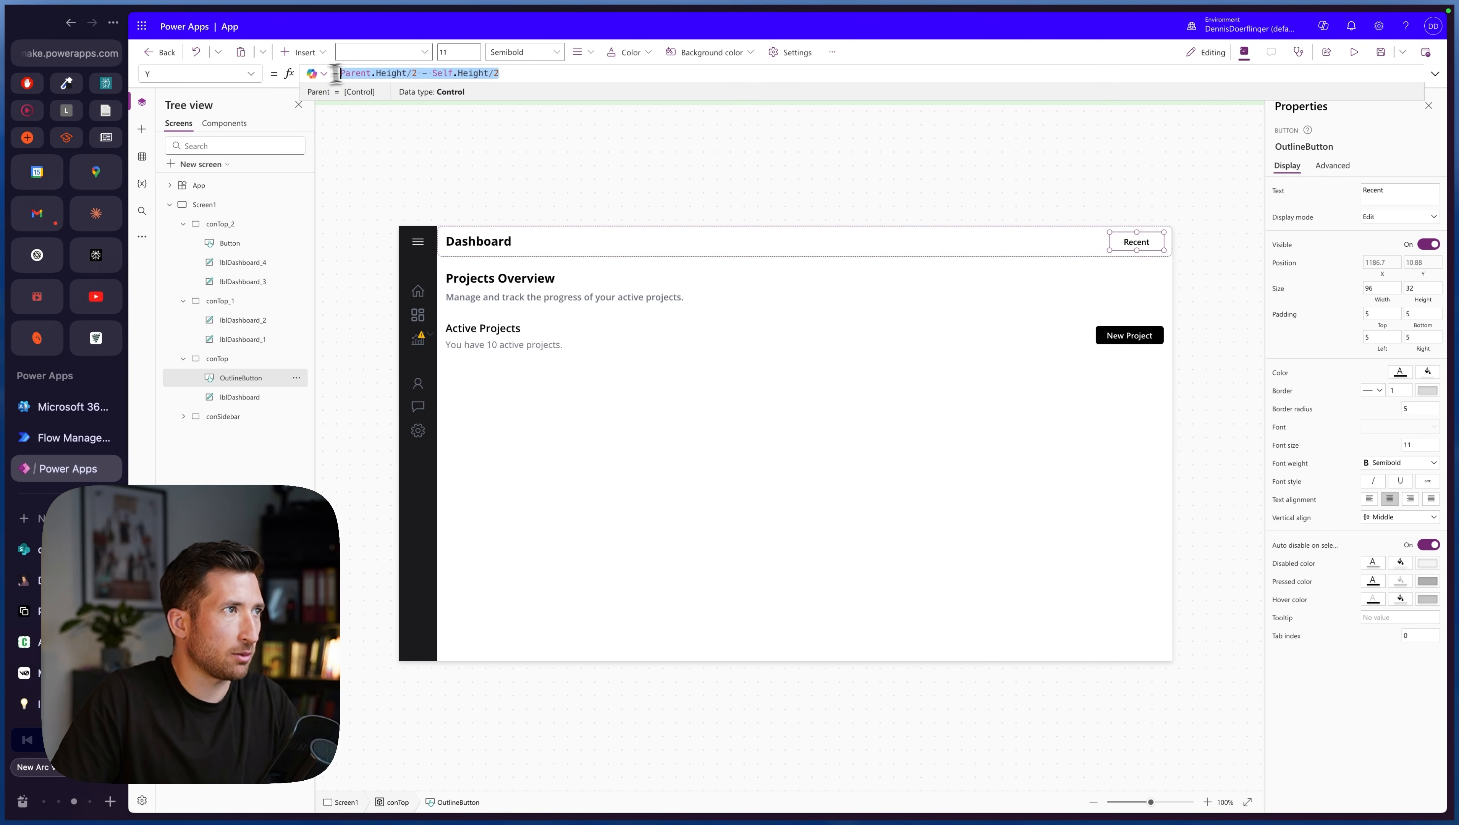
{"action": "left_click", "coordinate": [1118, 334]}
{"action": "left_click", "coordinate": [243, 73]}
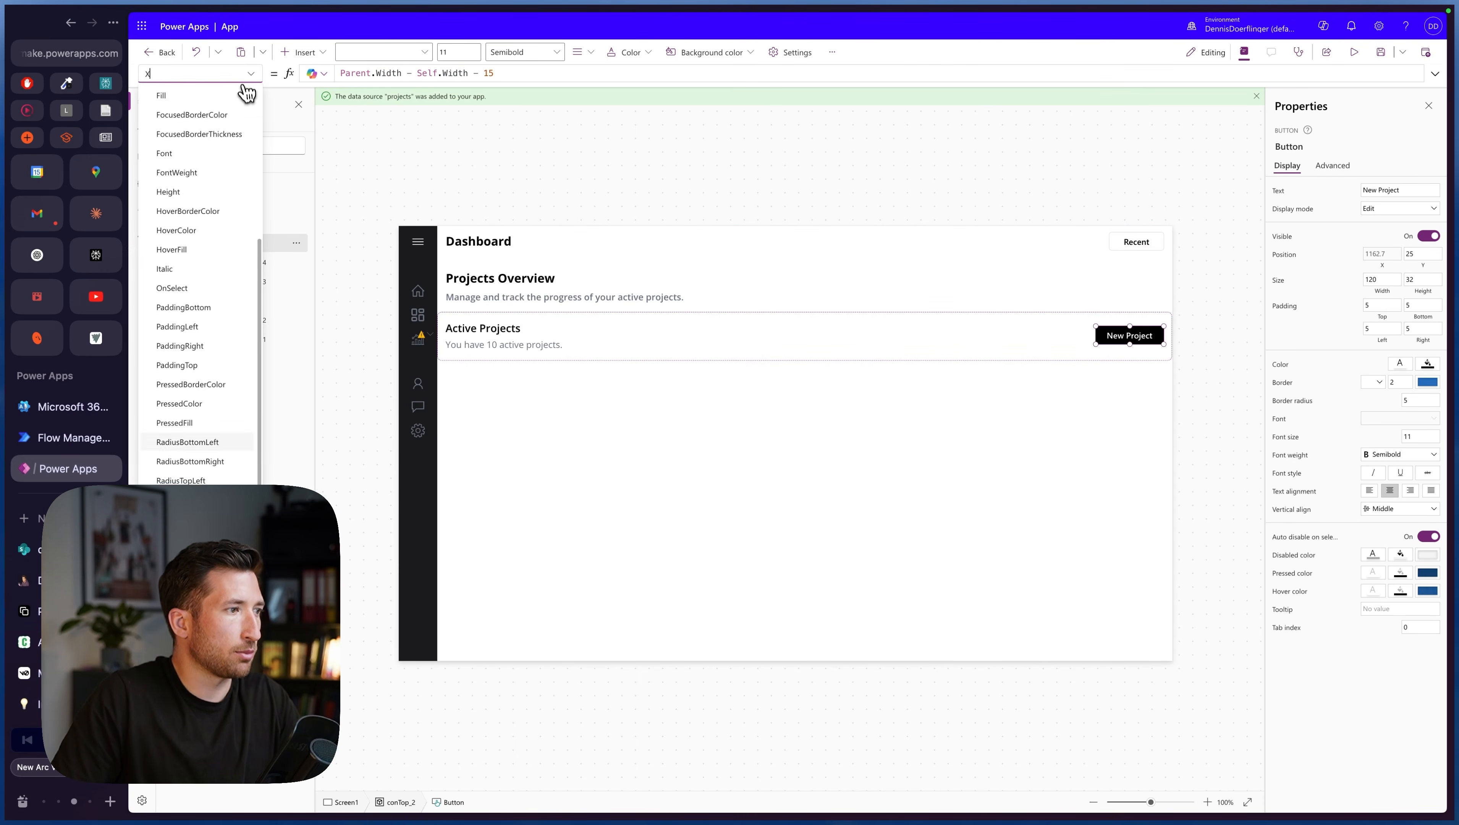
{"action": "left_click", "coordinate": [179, 692]}
{"action": "left_click", "coordinate": [391, 75]}
{"action": "key", "text": "super+a"}
{"action": "key", "text": "super+v"}
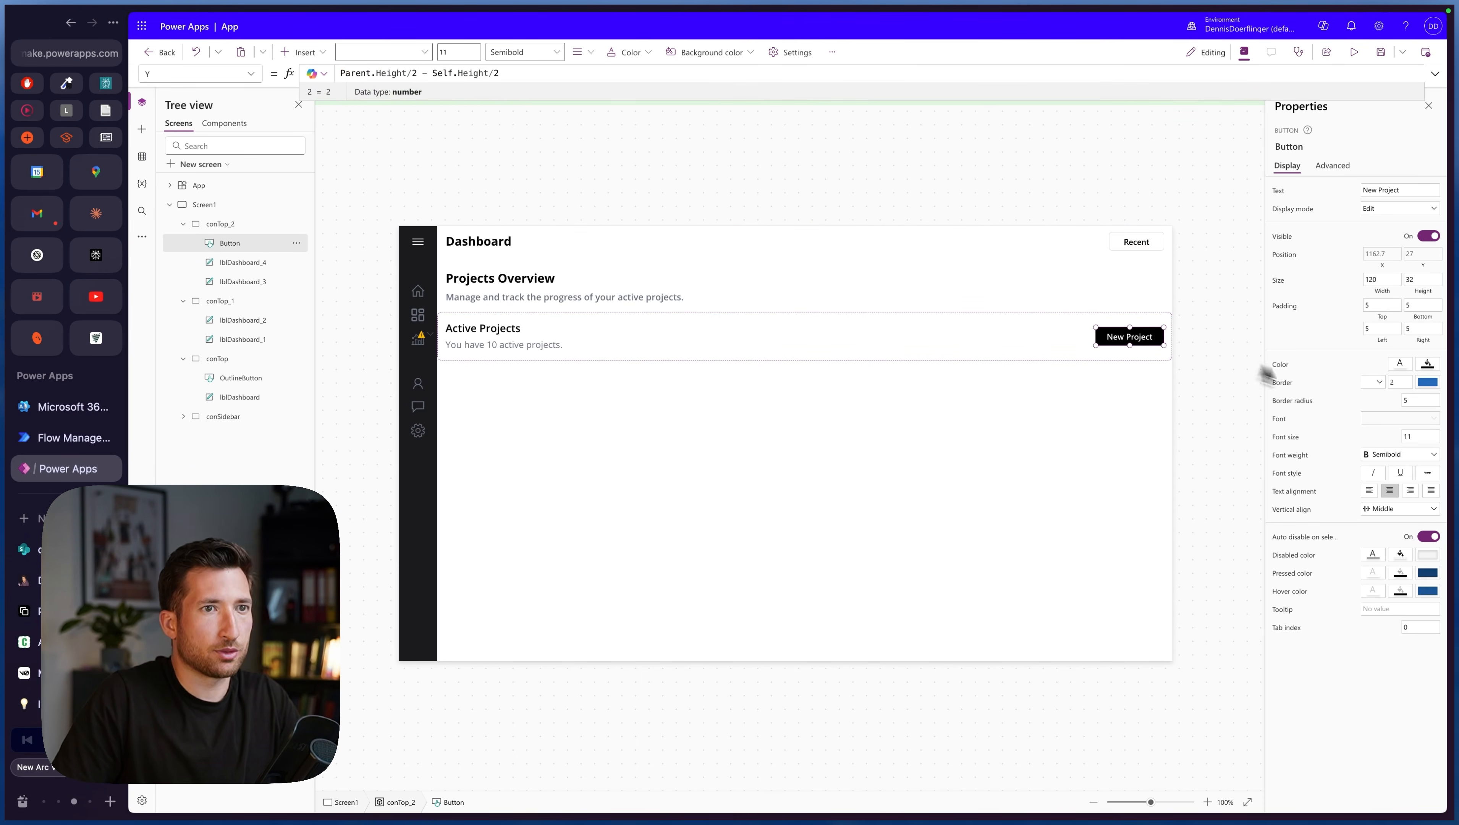
{"action": "left_click", "coordinate": [1135, 339]}
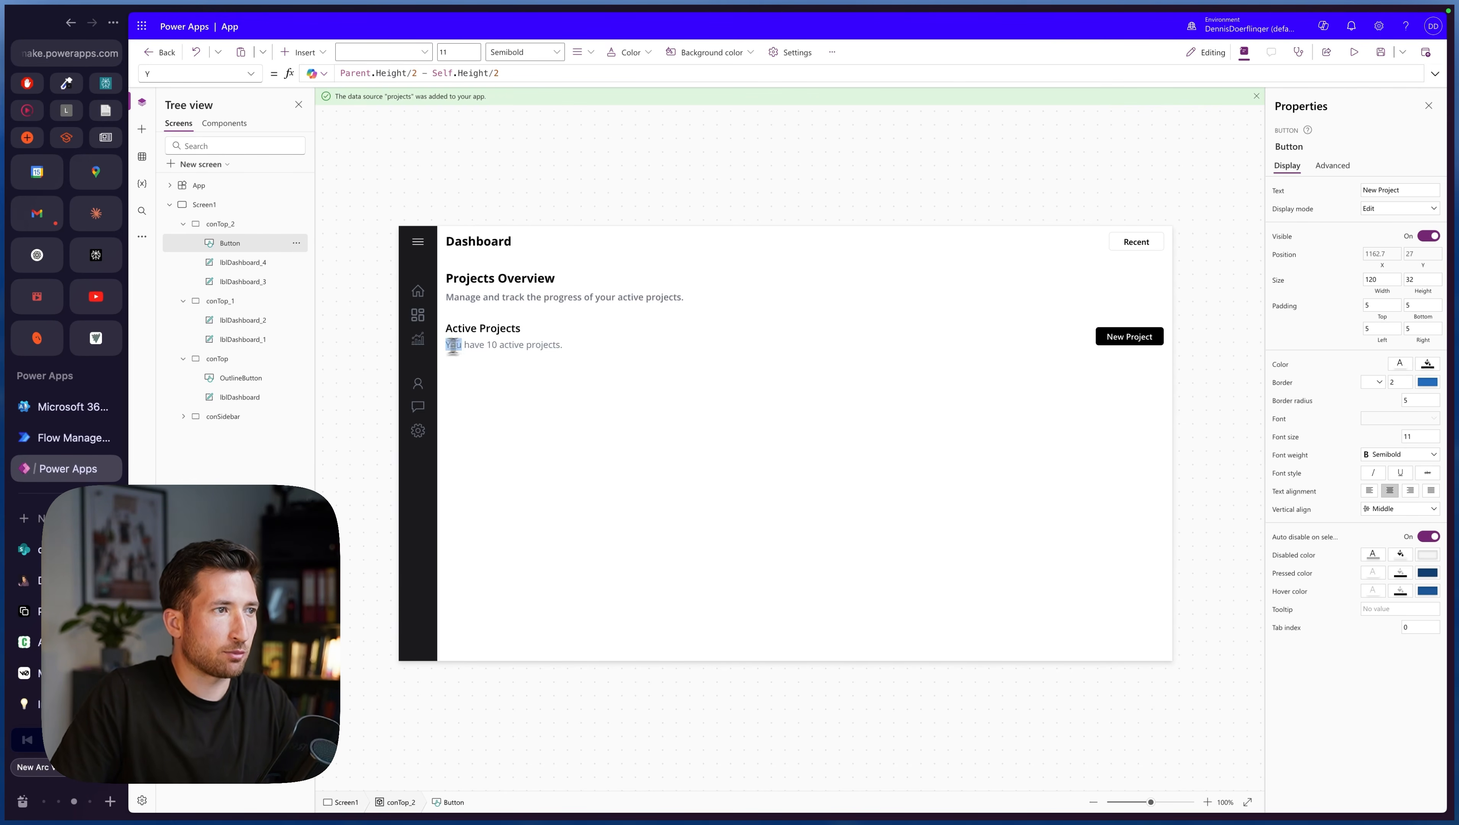
- Expand and collapse the sidebar several times to check how the Active Projects section and its button adapt
{"action": "left_click", "coordinate": [570, 348]}
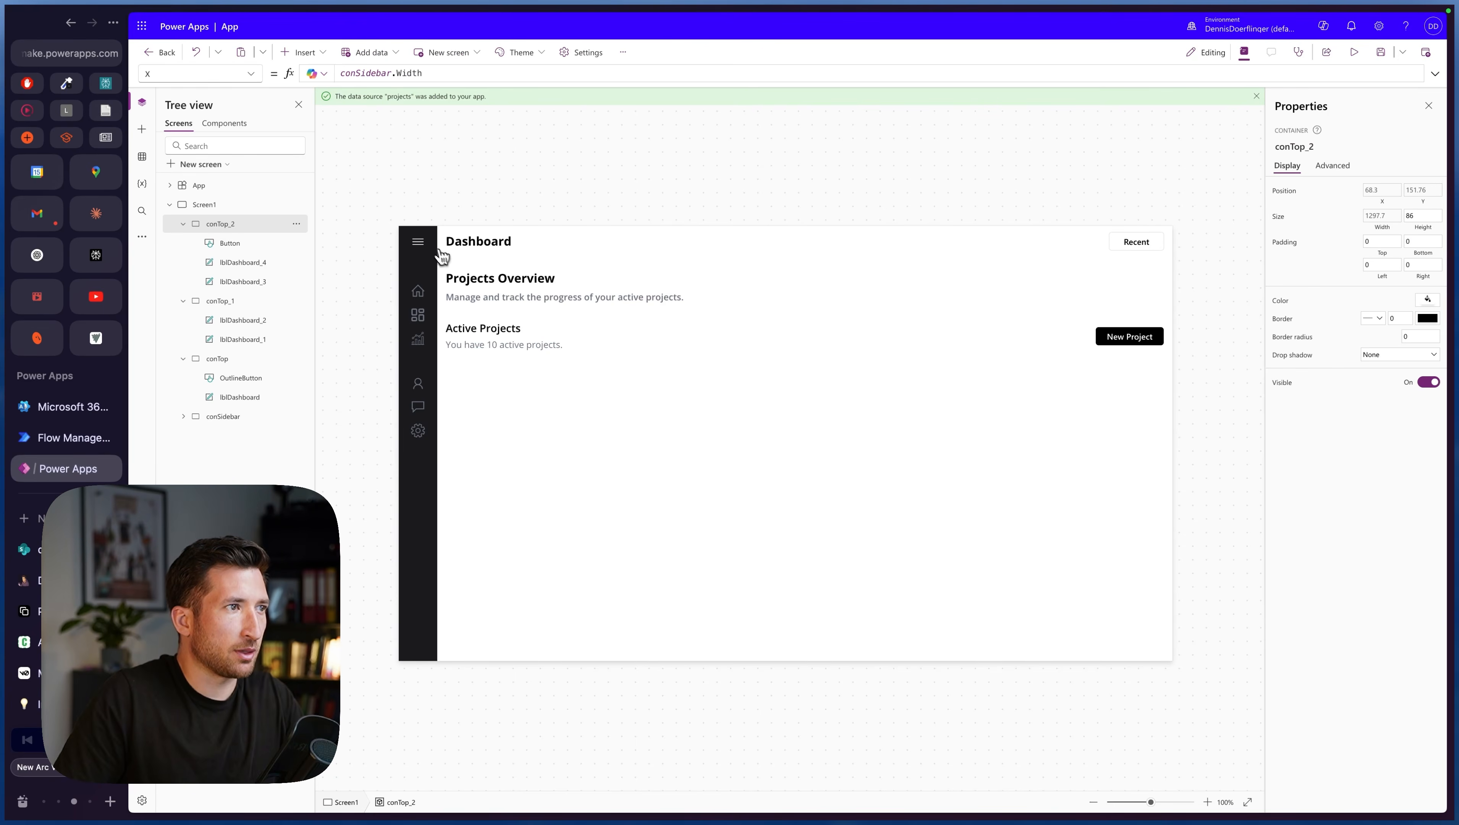
{"action": "left_click", "coordinate": [420, 244], "text": "alt"}
{"action": "left_click", "coordinate": [518, 245], "text": "alt"}
{"action": "left_click", "coordinate": [420, 244], "text": "alt"}
{"action": "left_click", "coordinate": [519, 245], "text": "alt"}
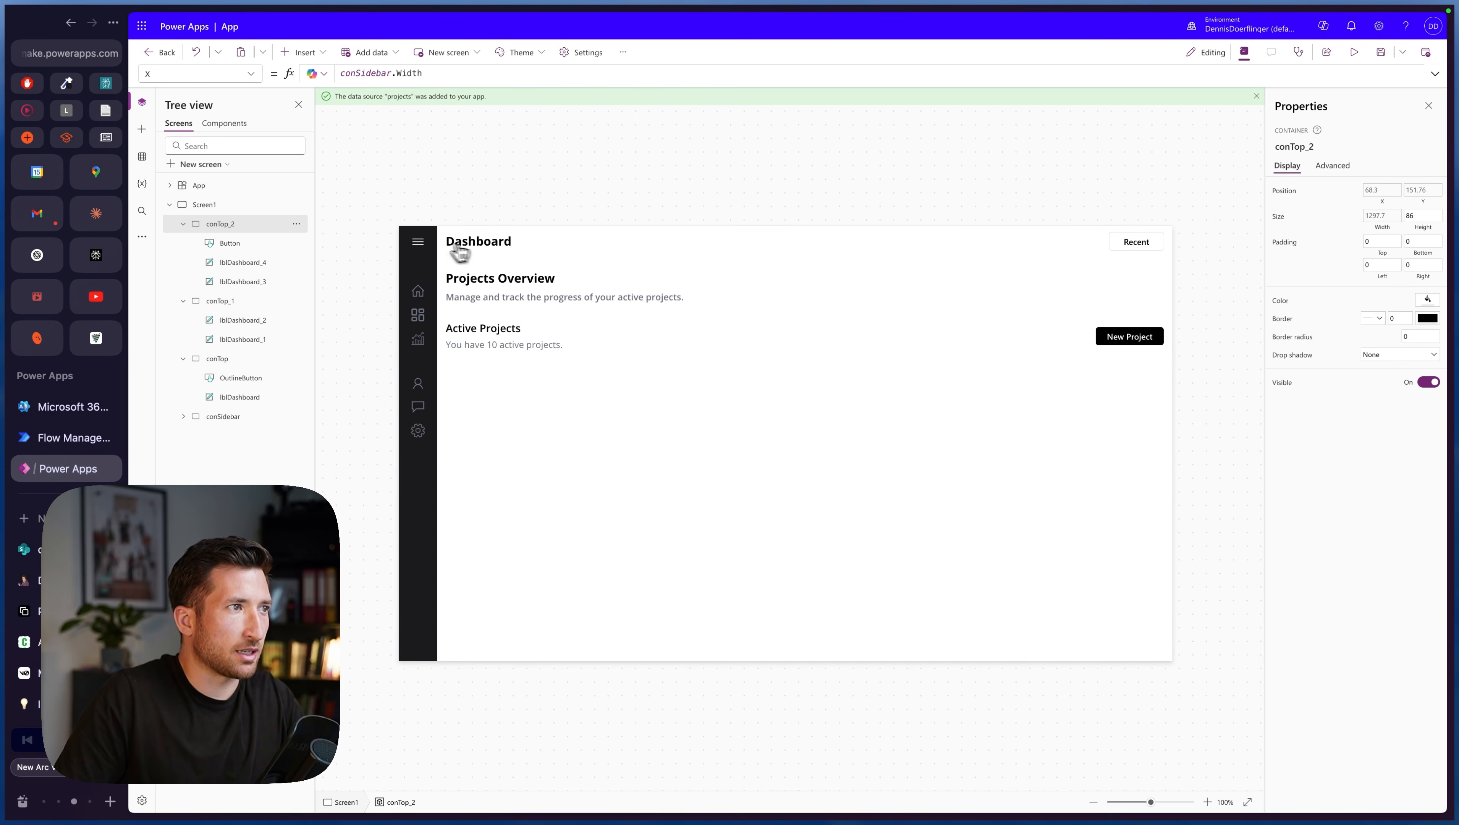
{"action": "left_click", "coordinate": [420, 243], "text": "alt"}
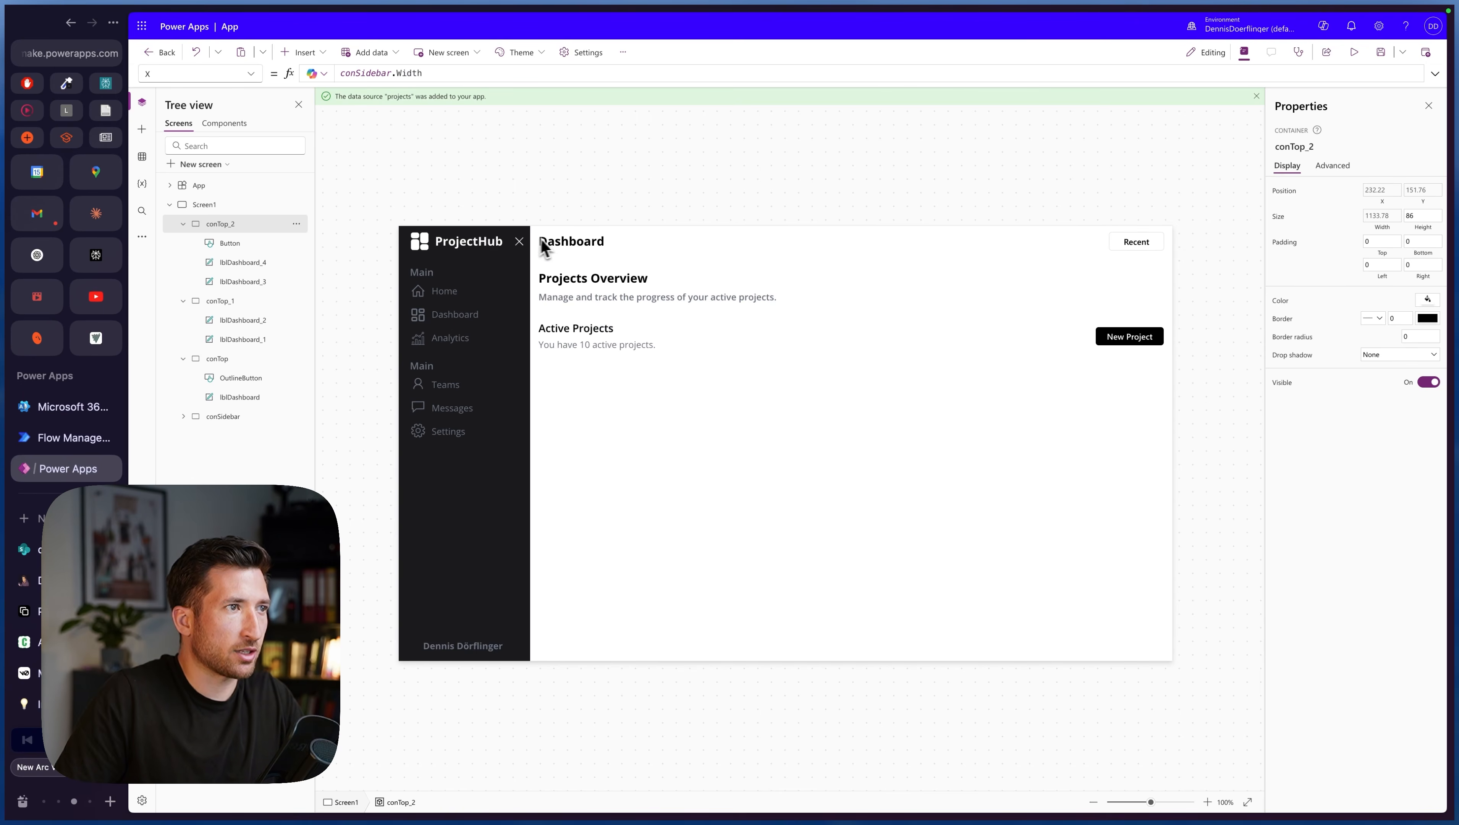
{"action": "left_click", "coordinate": [516, 244], "text": "alt"}
- Insert a new container, 500 by 200, on Screen1 below the Active Projects section
{"action": "left_click", "coordinate": [712, 385]}
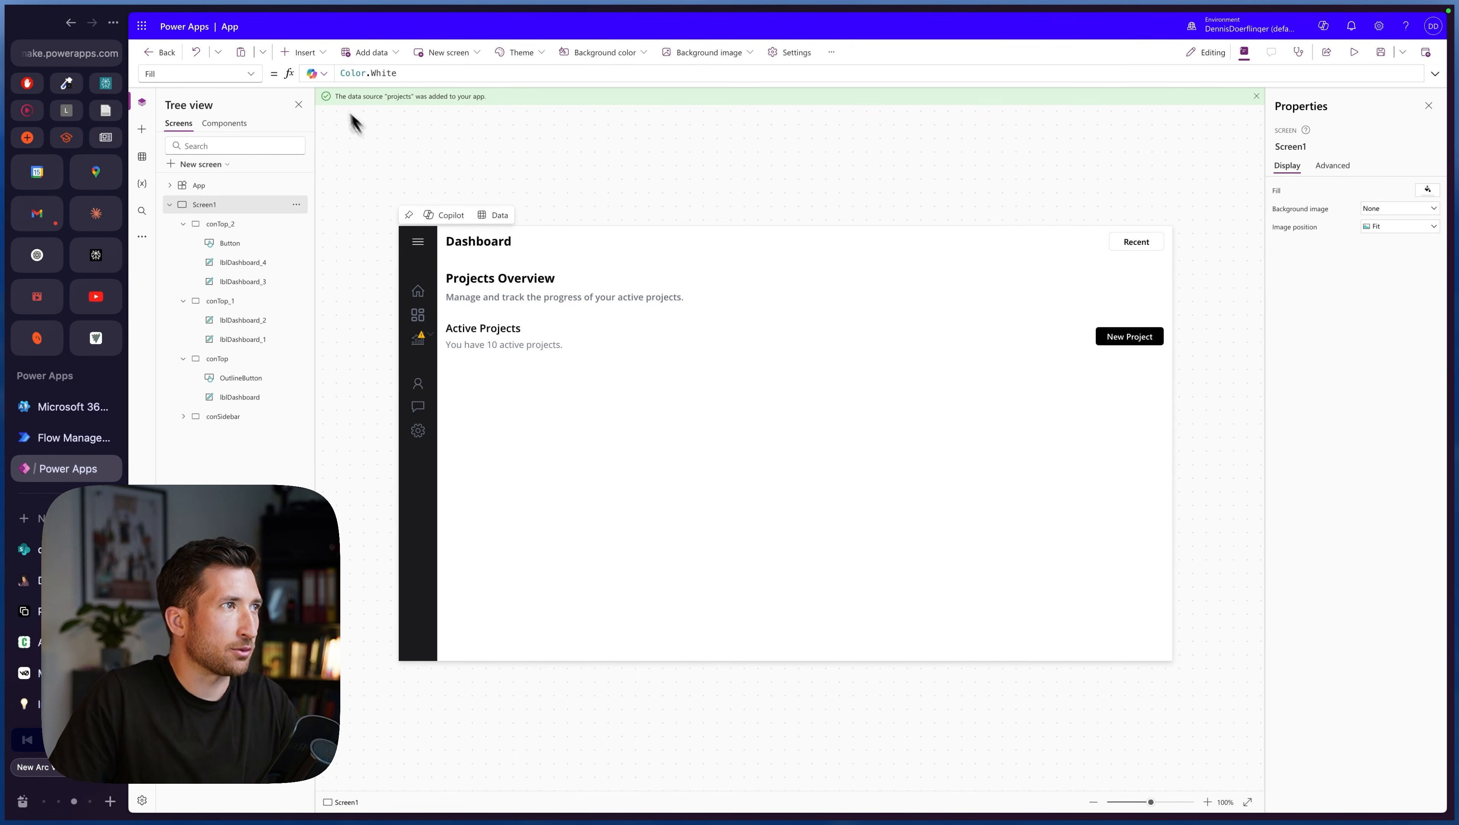
{"action": "left_click", "coordinate": [313, 57]}
{"action": "type", "text": "con"}
{"action": "left_click", "coordinate": [316, 158]}
- Copy conTop_2's Y formula, conTop_1.Y + conTop_1.Height, to the Y of the new Container11
{"action": "left_click", "coordinate": [519, 297]}
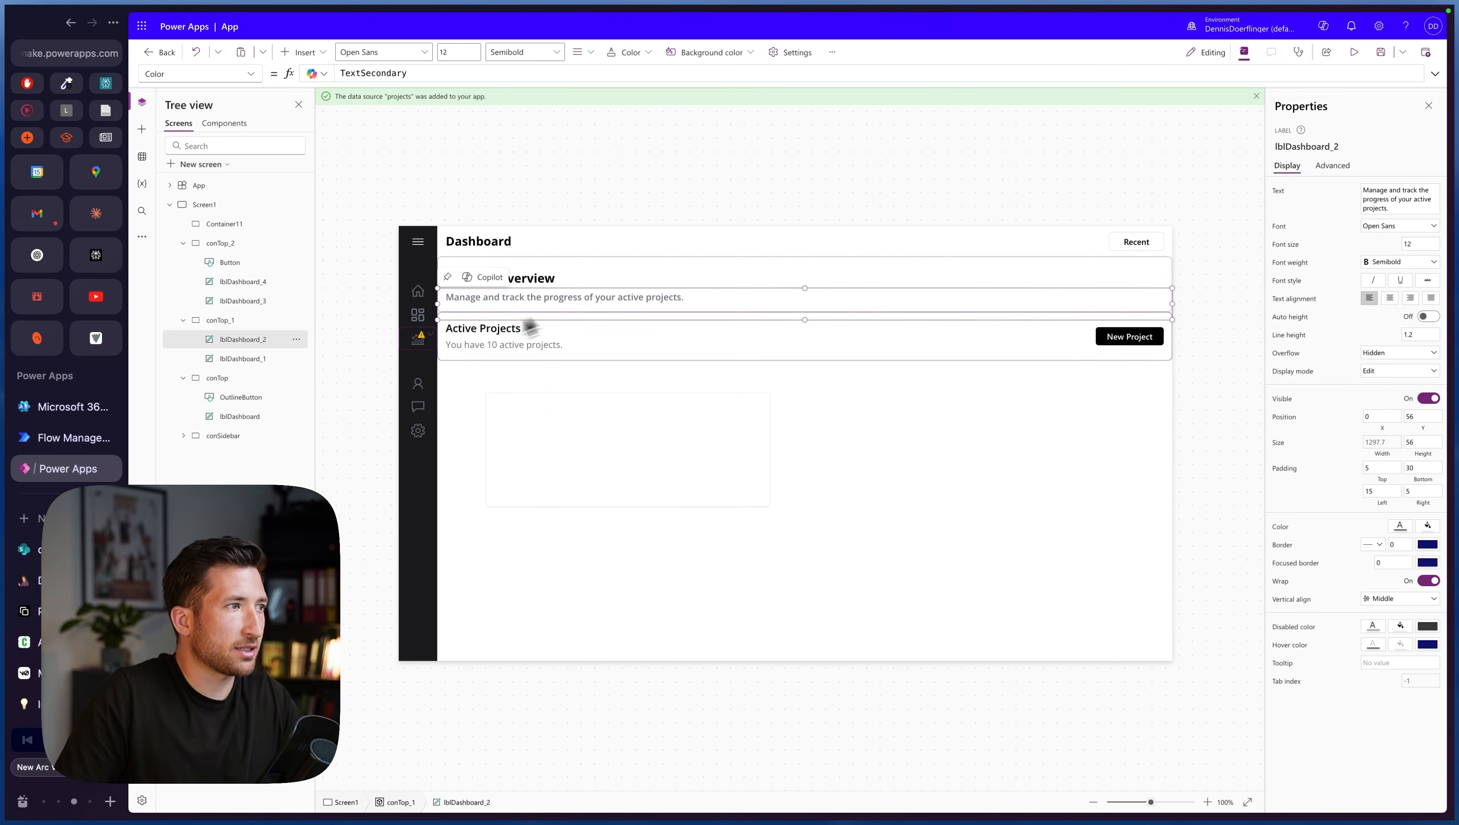
{"action": "left_click", "coordinate": [292, 321]}
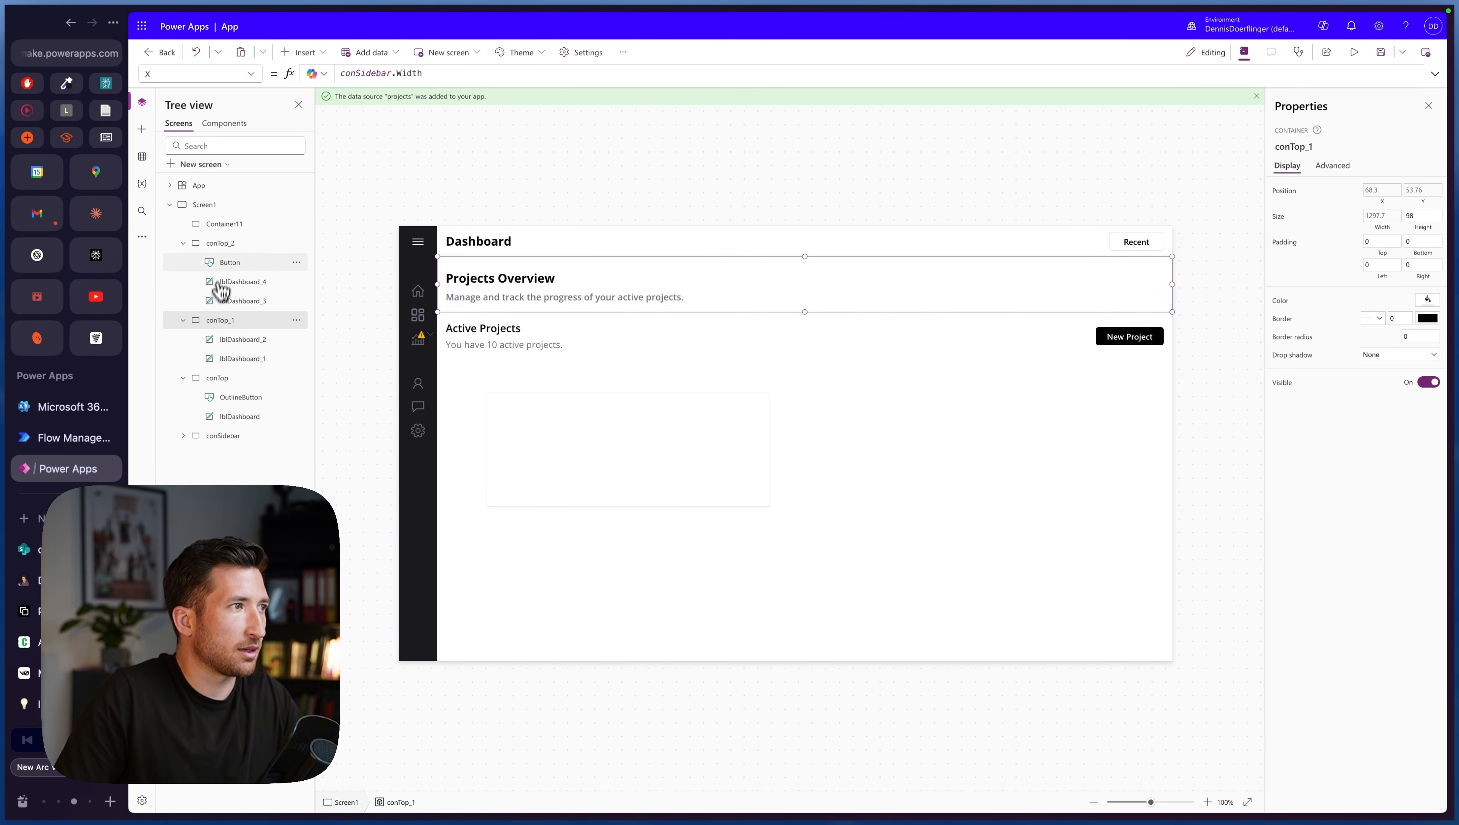
{"action": "left_click", "coordinate": [233, 245]}
{"action": "left_click", "coordinate": [251, 73]}
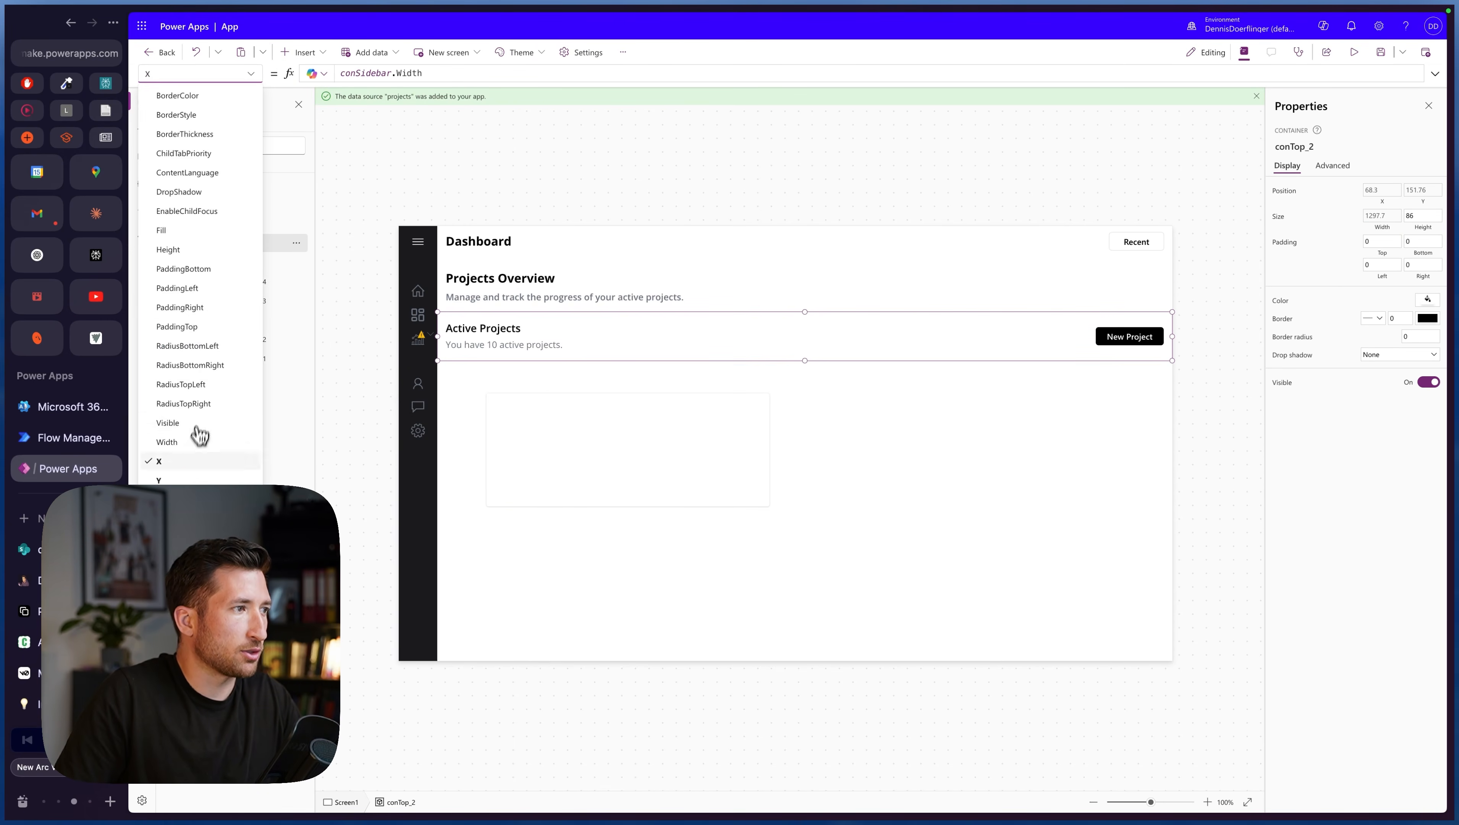
{"action": "left_click", "coordinate": [186, 475]}
{"action": "left_click_drag", "start_coordinate": [487, 74], "coordinate": [417, 74]}
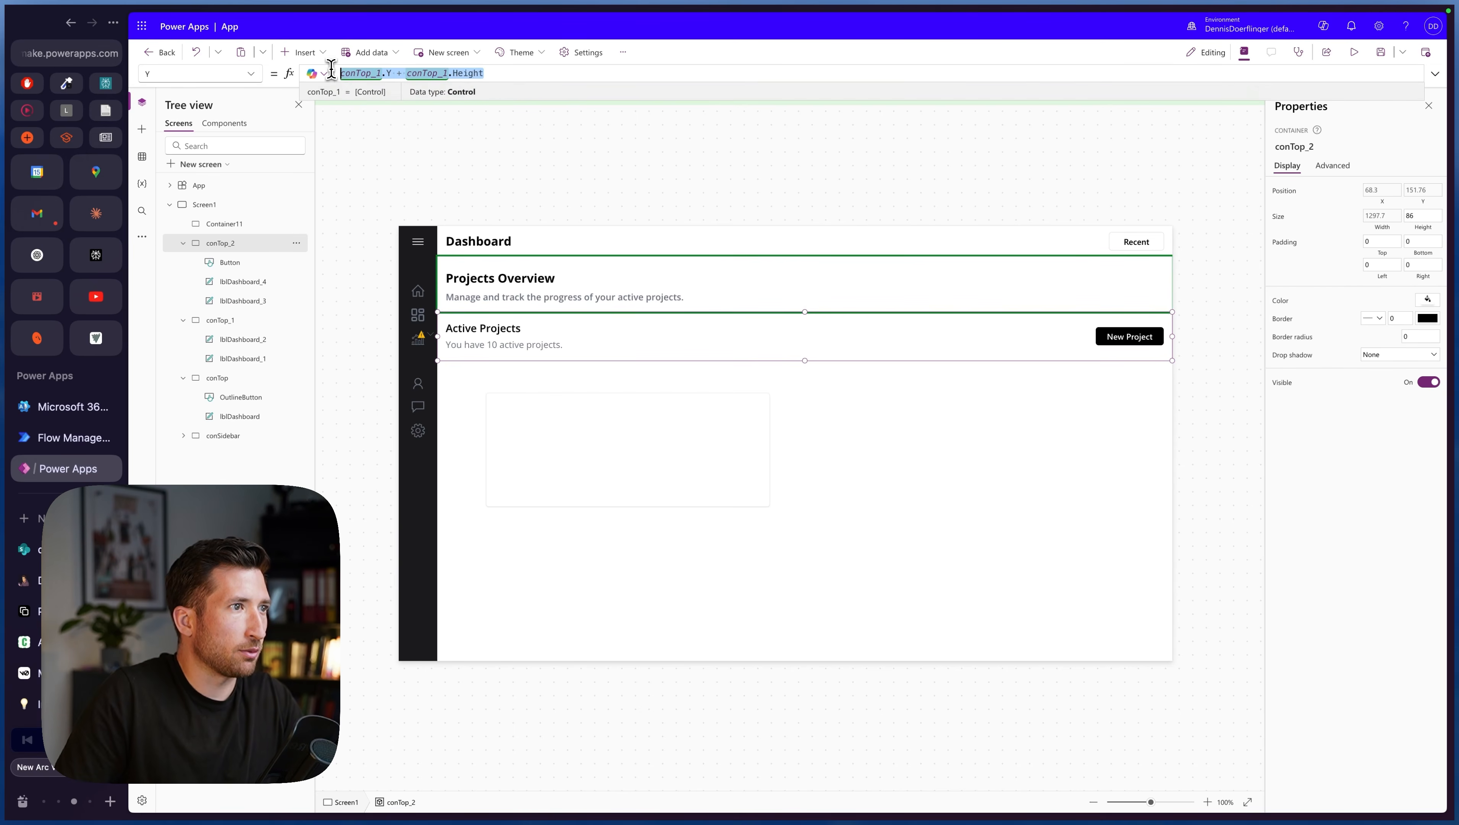
{"action": "left_click", "coordinate": [537, 406]}
{"action": "left_click", "coordinate": [255, 73]}
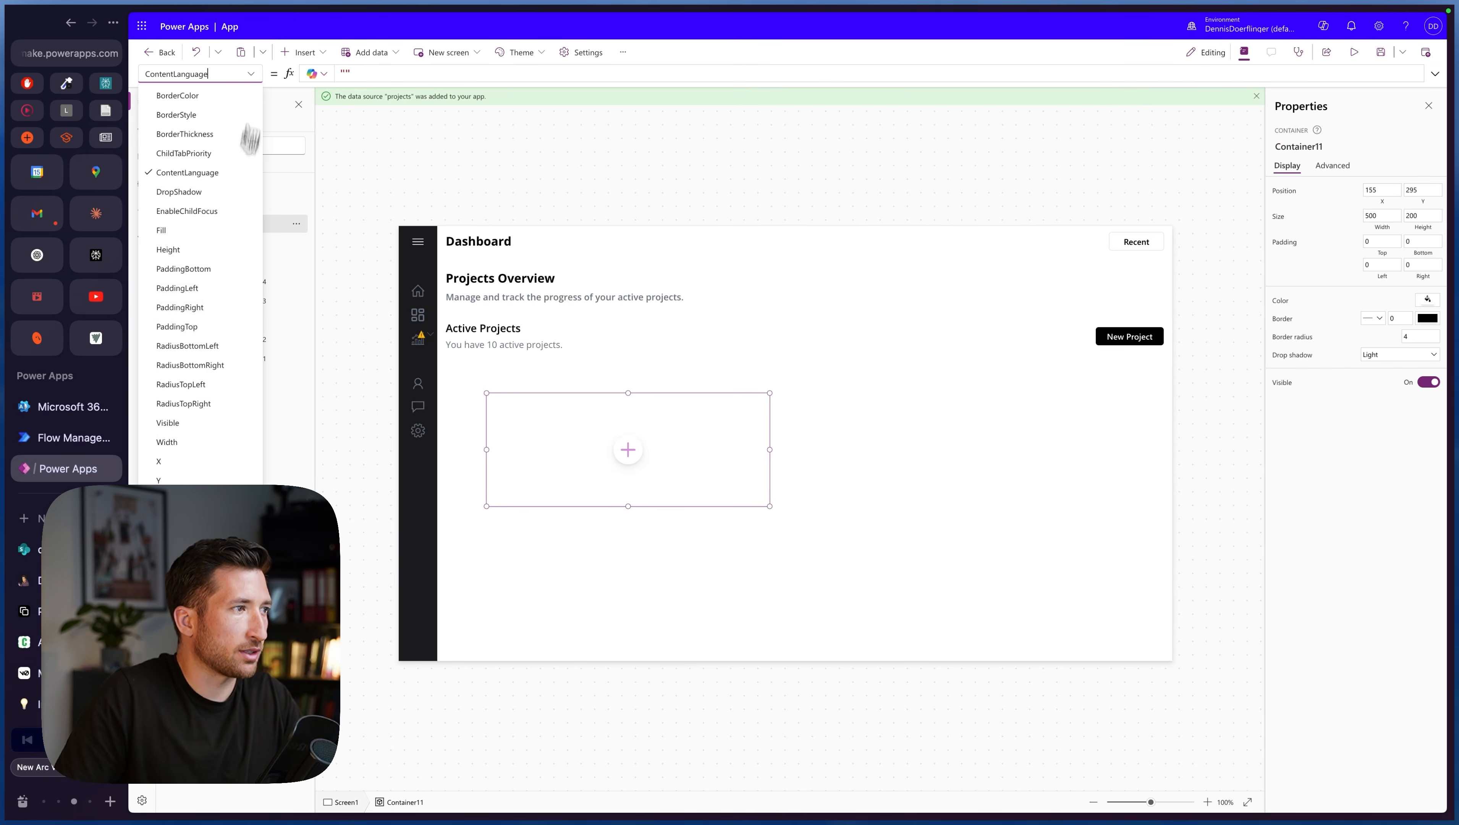
{"action": "left_click", "coordinate": [195, 478]}
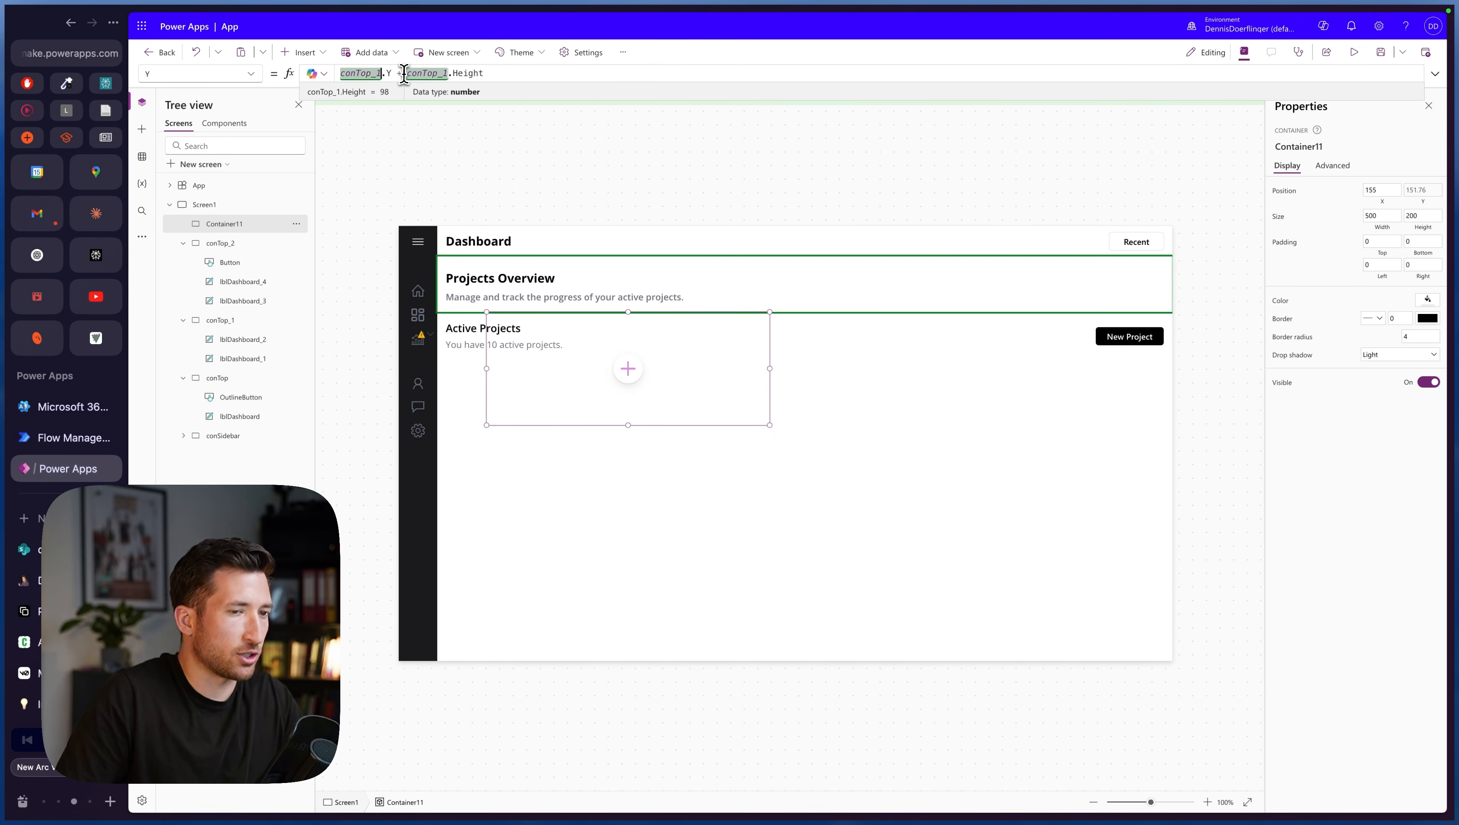
- Point both references in Container11's Y formula to conTop_2, making it conTop_2.Y + conTop_2.Height
{"action": "key", "text": "BackSpace"}
{"action": "type", "text": "2"}
{"action": "left_click", "coordinate": [447, 74]}
{"action": "key", "text": "BackSpace"}
{"action": "type", "text": "2"}
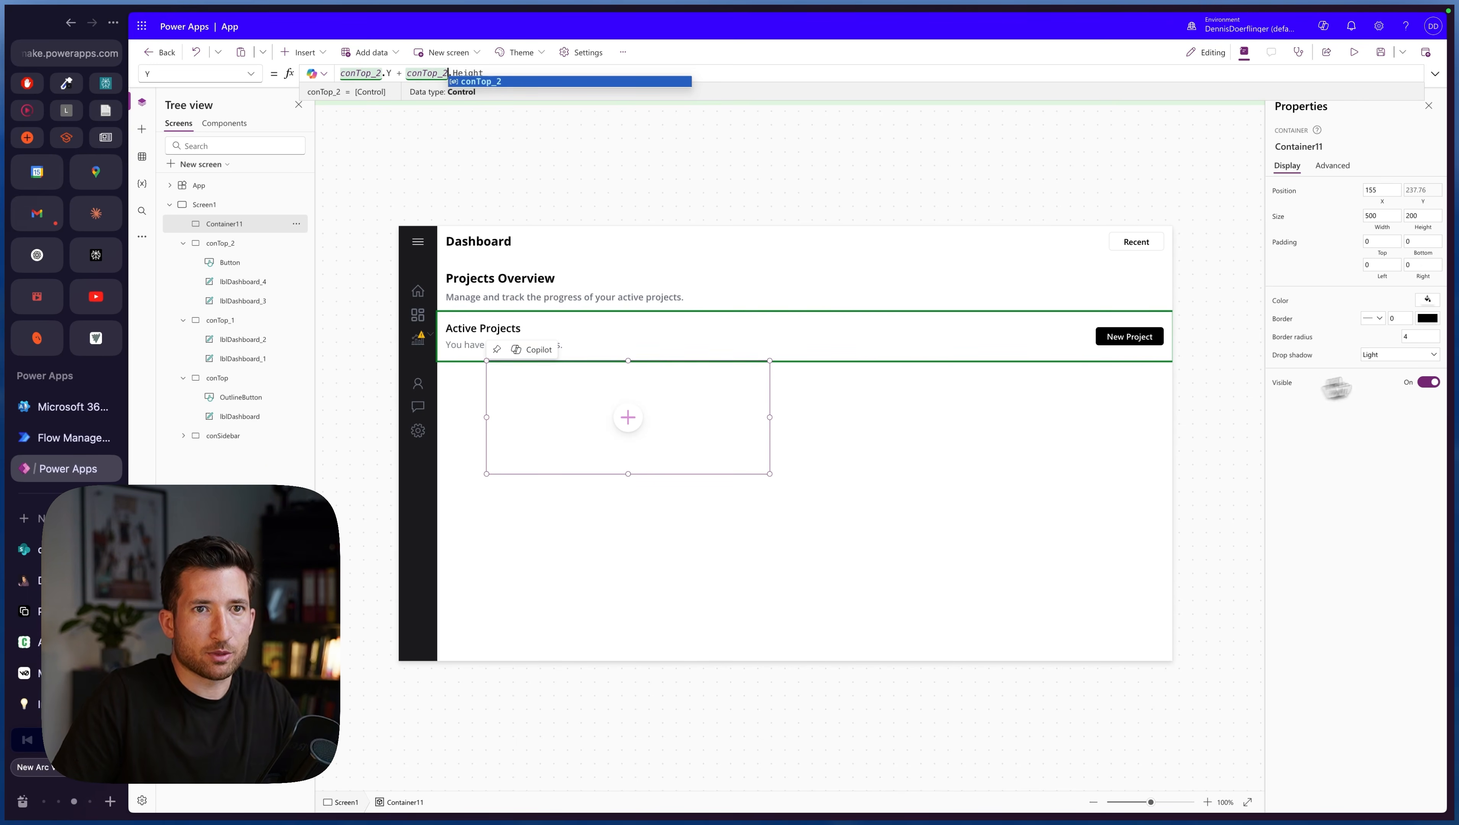
- Set Container11's drop shadow to None and its border radius to 0
{"action": "left_click", "coordinate": [1394, 355]}
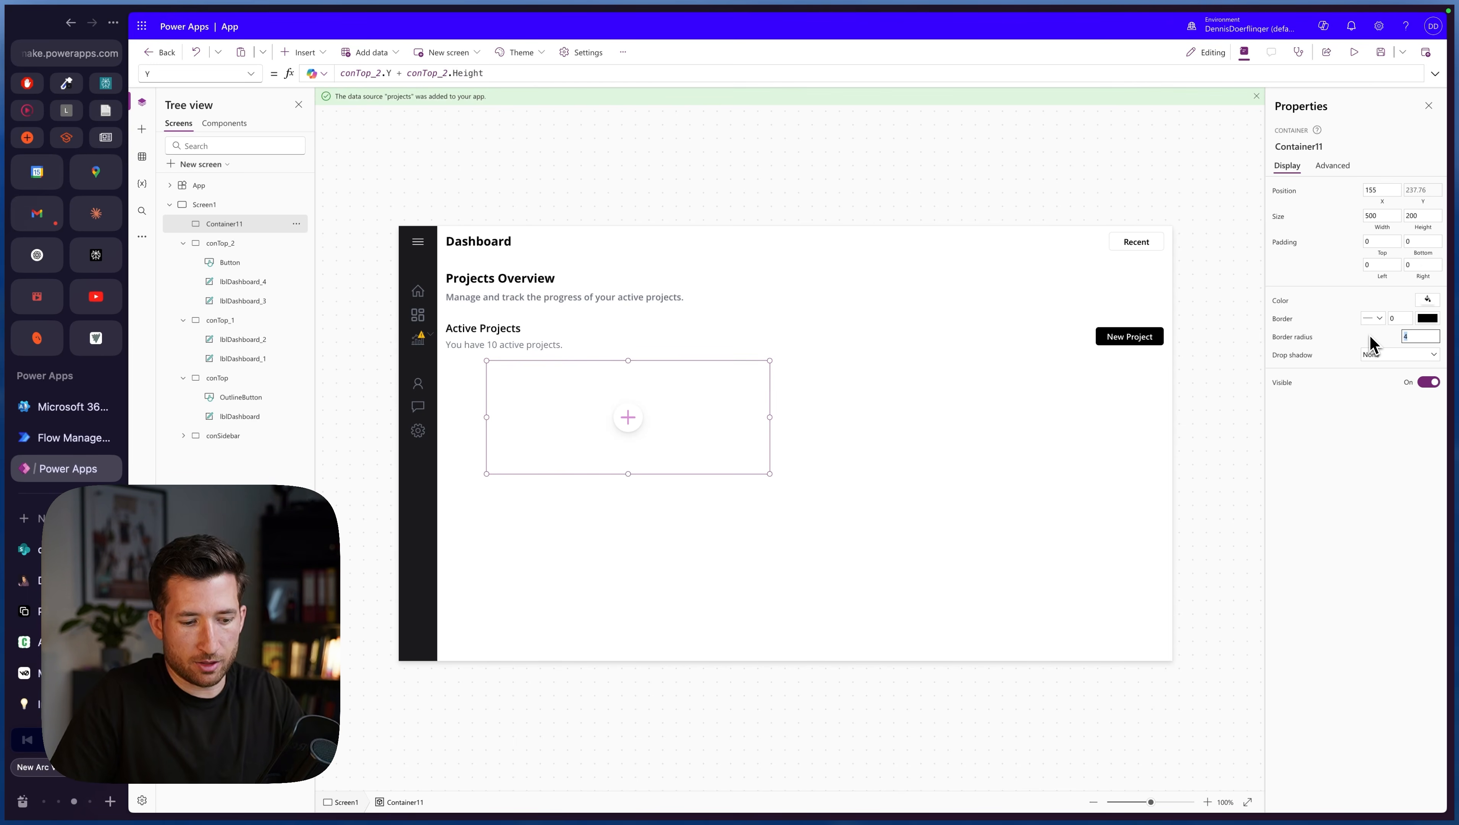
{"action": "left_click", "coordinate": [677, 351]}
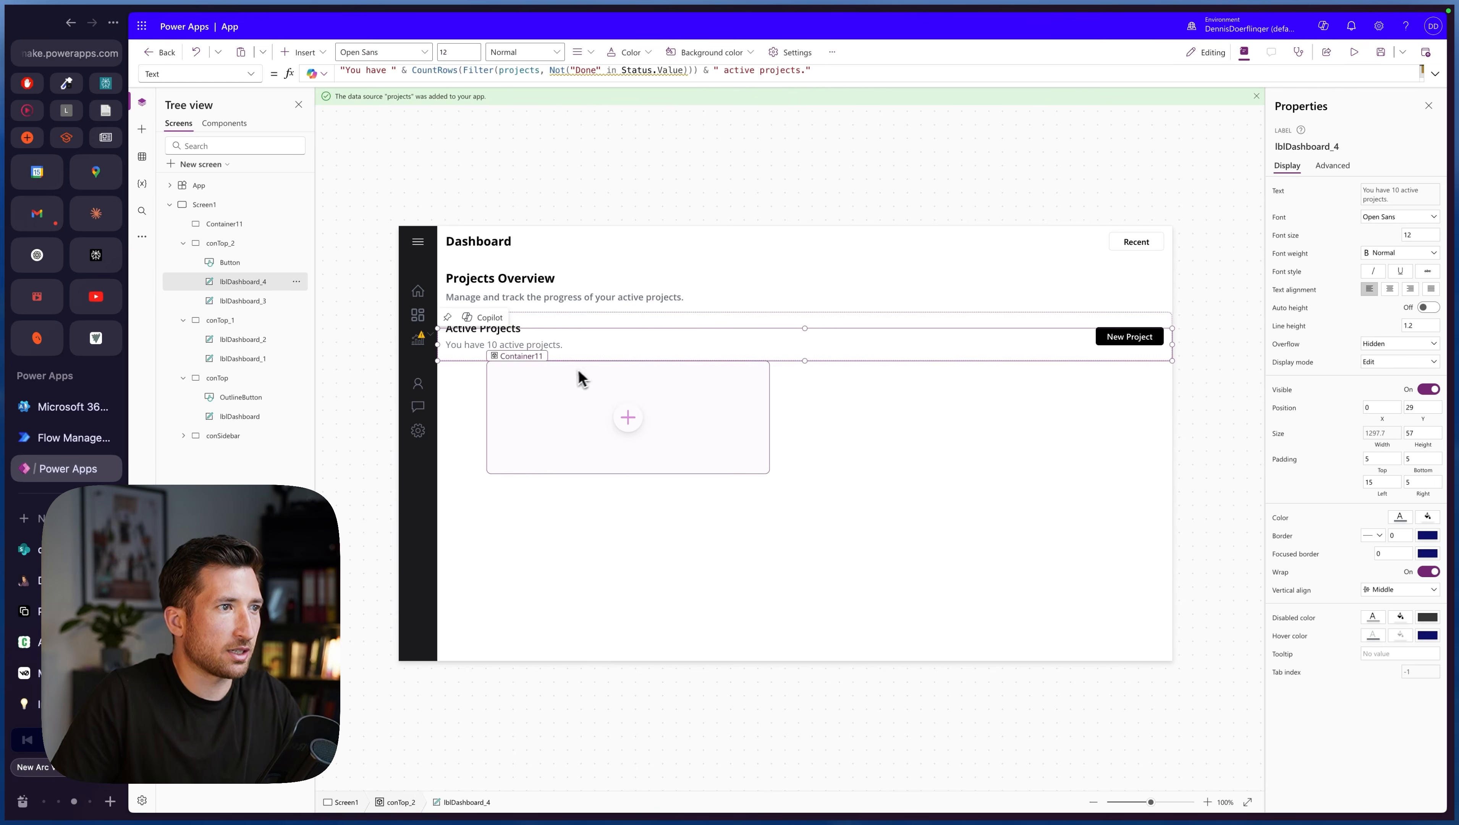
{"action": "left_click", "coordinate": [575, 382]}
- Copy conTop_2's Width formula, Parent.Width - conSidebar.Width, to the Width of Container11
{"action": "left_click", "coordinate": [242, 243]}
{"action": "left_click", "coordinate": [250, 74]}
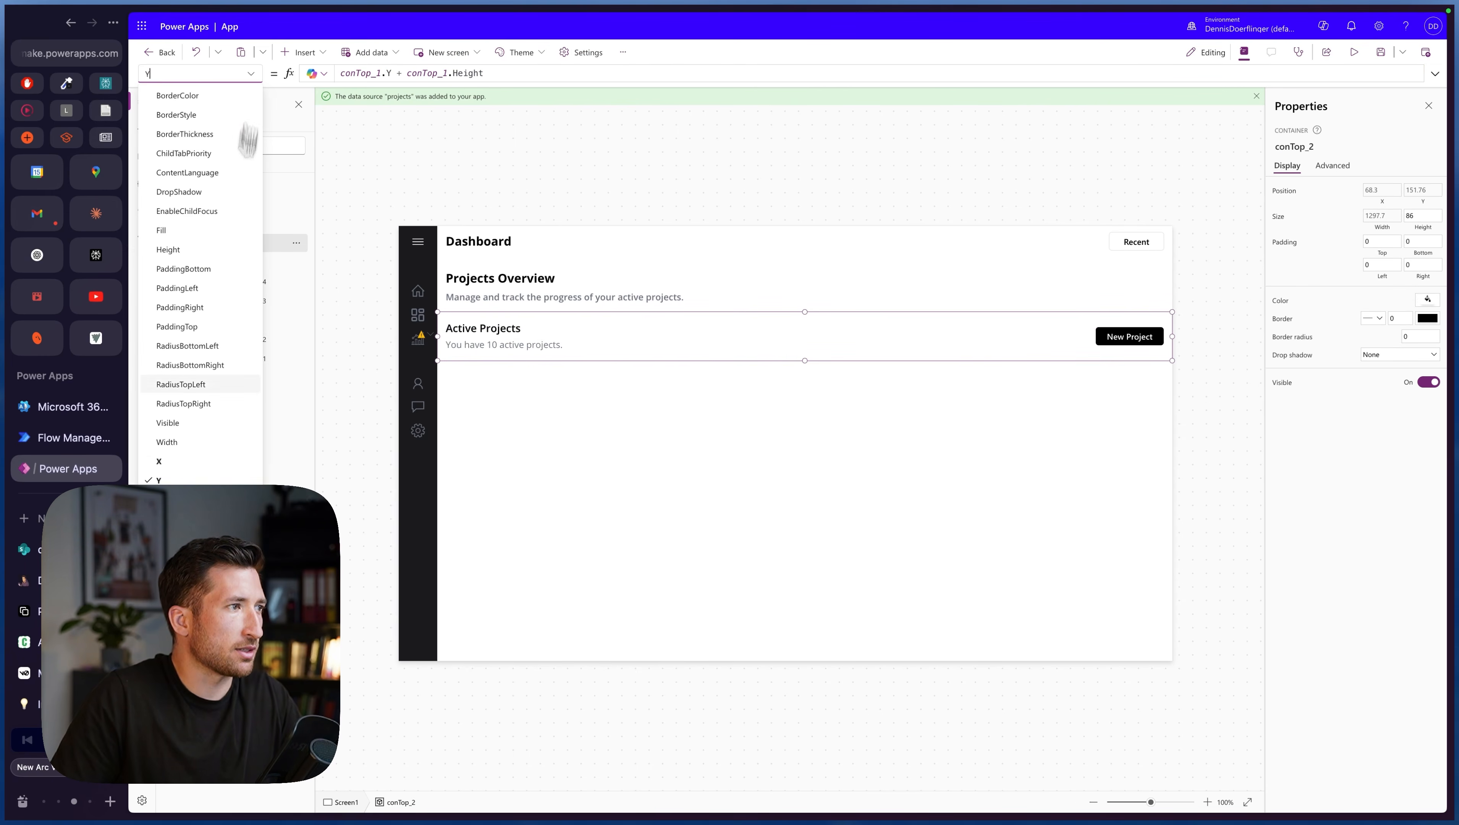
{"action": "left_click", "coordinate": [194, 479]}
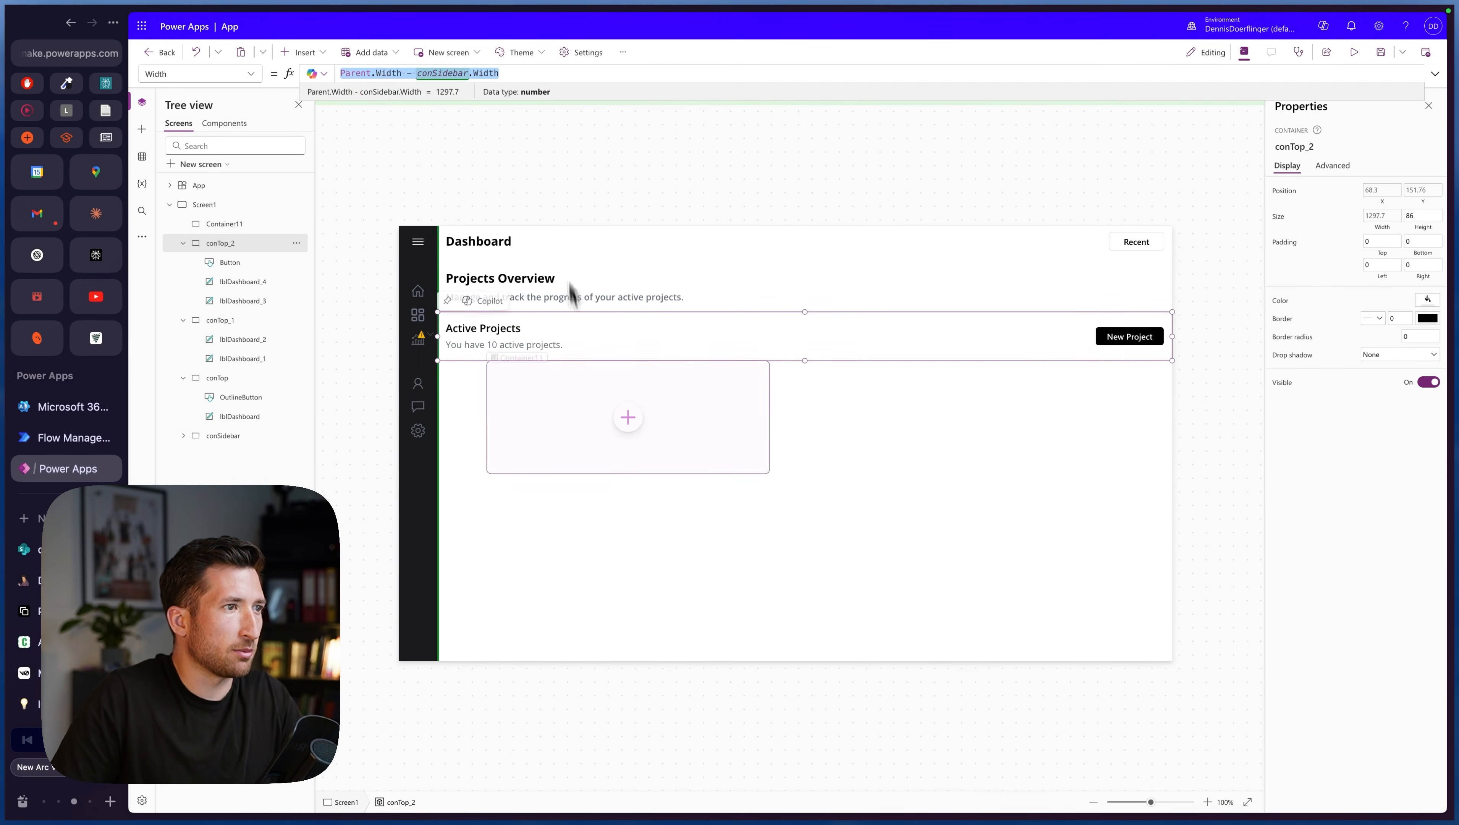
{"action": "left_click", "coordinate": [546, 393]}
{"action": "left_click", "coordinate": [253, 75]}
{"action": "left_click", "coordinate": [240, 441]}
{"action": "double_click", "coordinate": [375, 76]}
{"action": "type", "text": "Parent.Width - conSidebar.Width"}
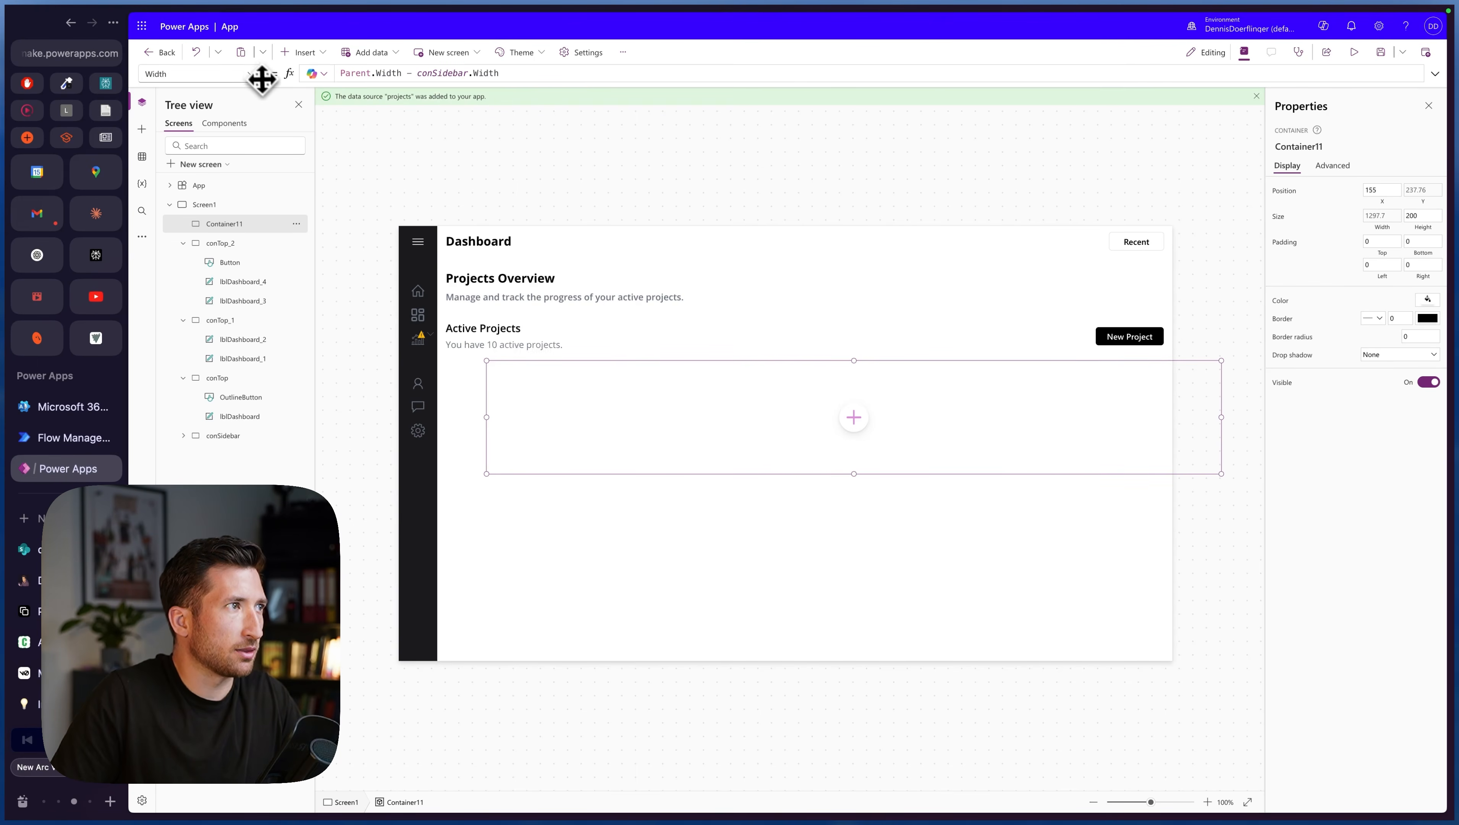
- Copy conTop_2's X formula, conSidebar.Width, to the X of Container11
{"action": "left_click", "coordinate": [228, 243]}
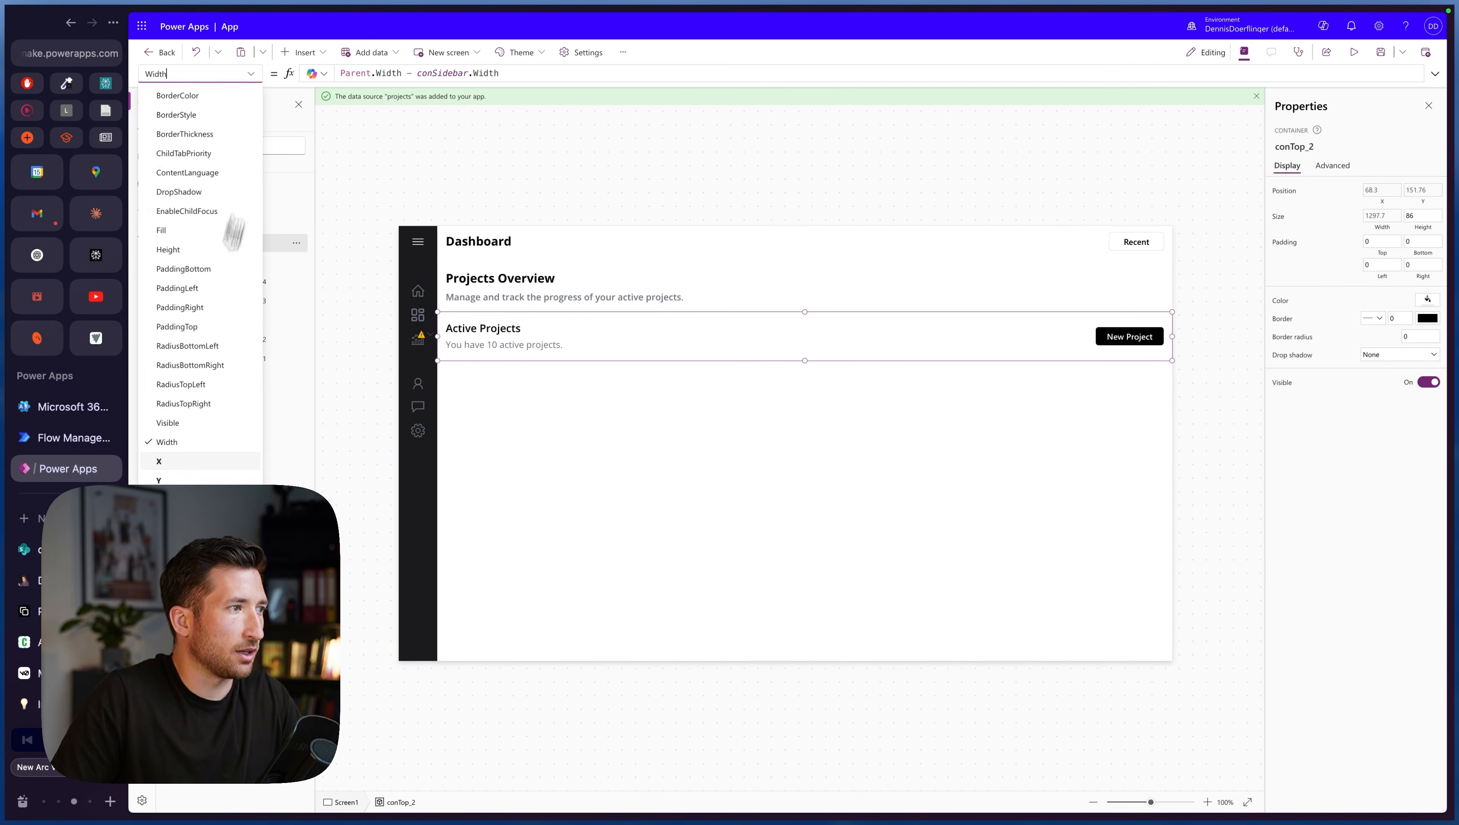
{"action": "left_click", "coordinate": [180, 465]}
{"action": "left_click", "coordinate": [420, 75]}
{"action": "key", "text": "super+a"}
{"action": "key", "text": "super+c"}
{"action": "left_click", "coordinate": [228, 223]}
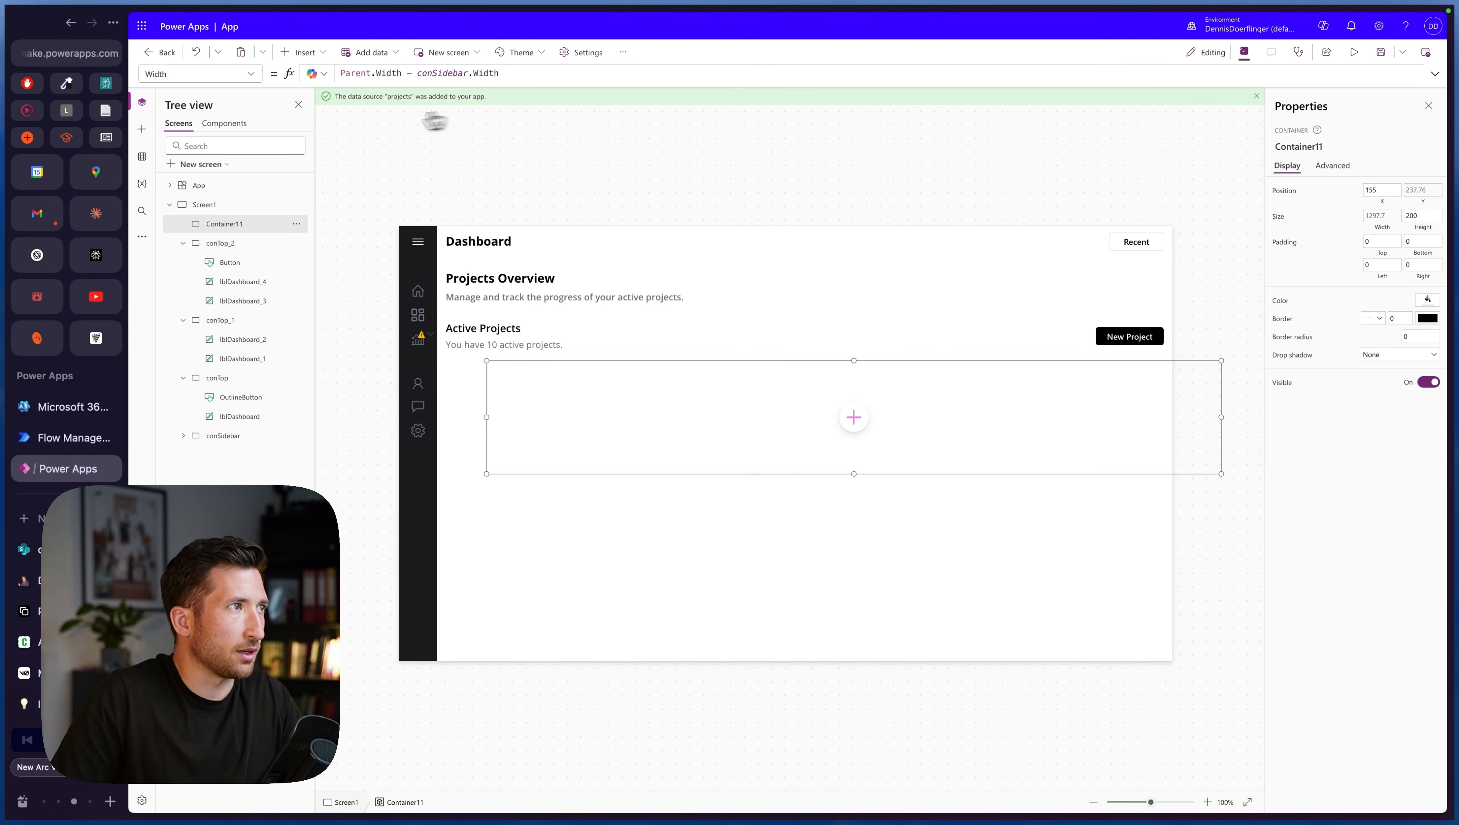
{"action": "left_click", "coordinate": [251, 75]}
{"action": "left_click", "coordinate": [189, 466]}
{"action": "left_click", "coordinate": [392, 75]}
{"action": "key", "text": "super+a"}
{"action": "key", "text": "super+v"}
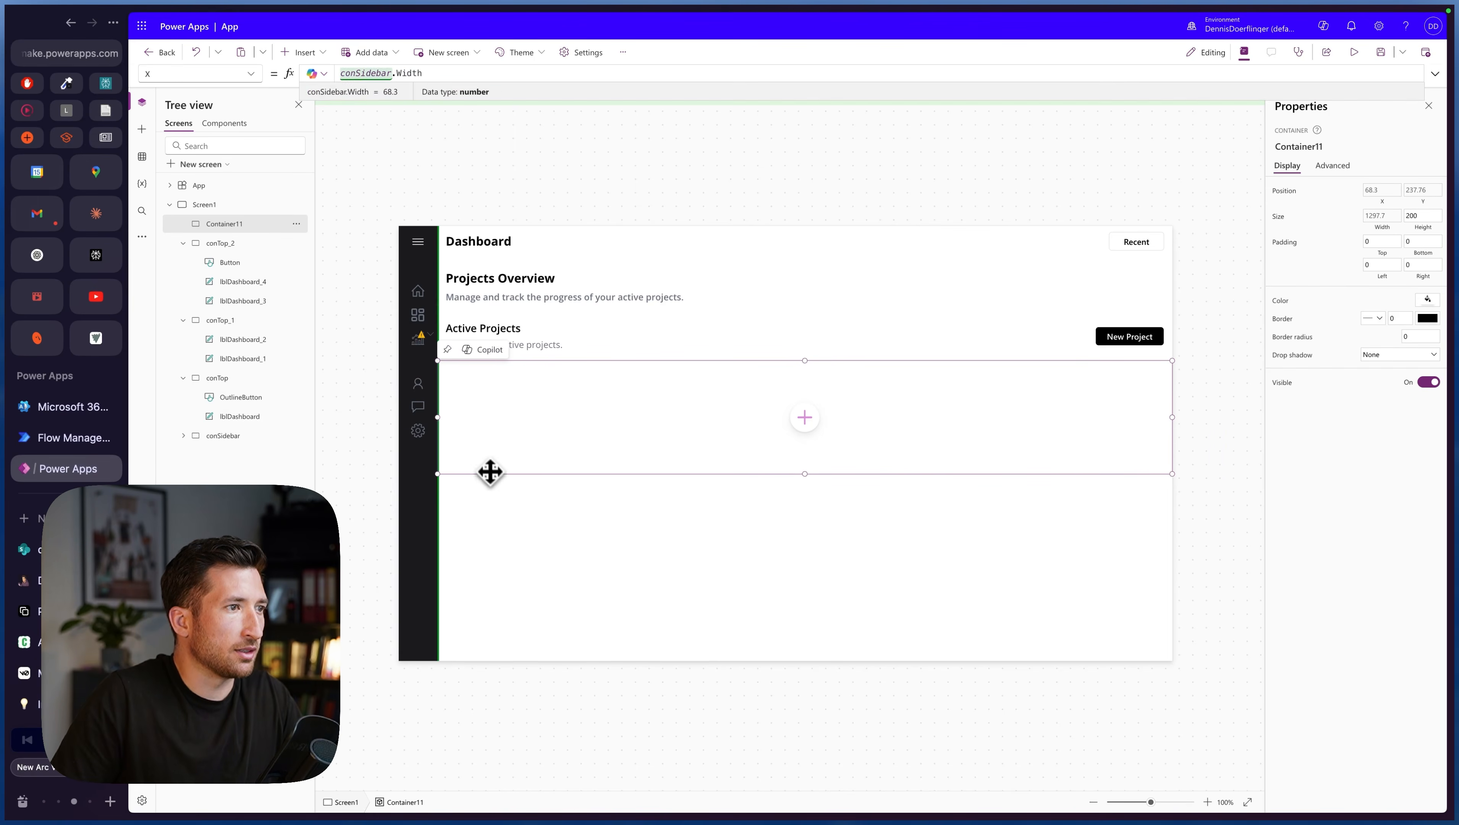
- Set Container11's Height to Parent.Height - conTop.Height - conTop_1.Height - conTop_2.Height
{"action": "left_click", "coordinate": [248, 74]}
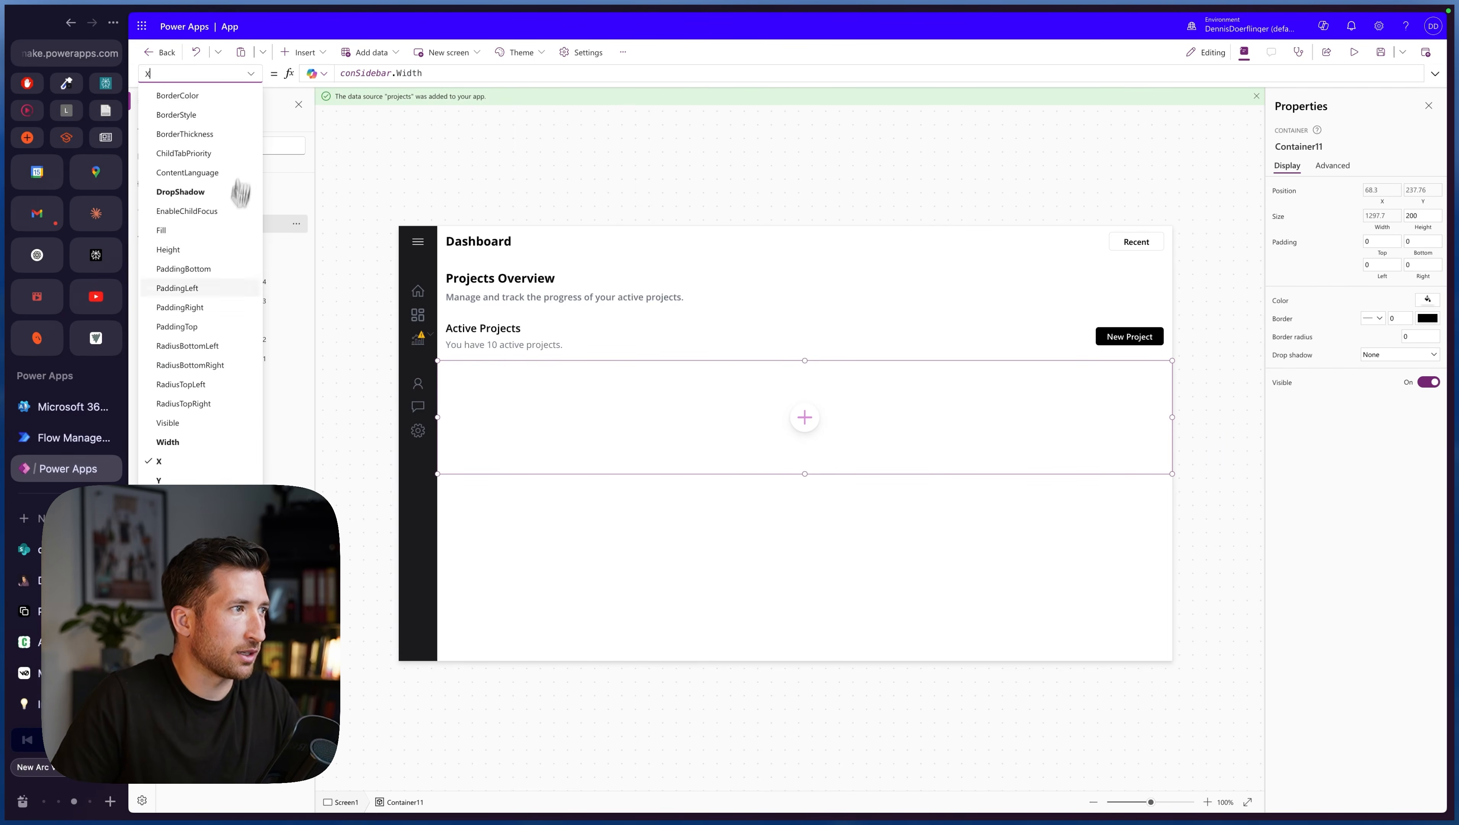
{"action": "left_click", "coordinate": [168, 249]}
{"action": "left_click", "coordinate": [379, 74]}
{"action": "key", "text": "super+a"}
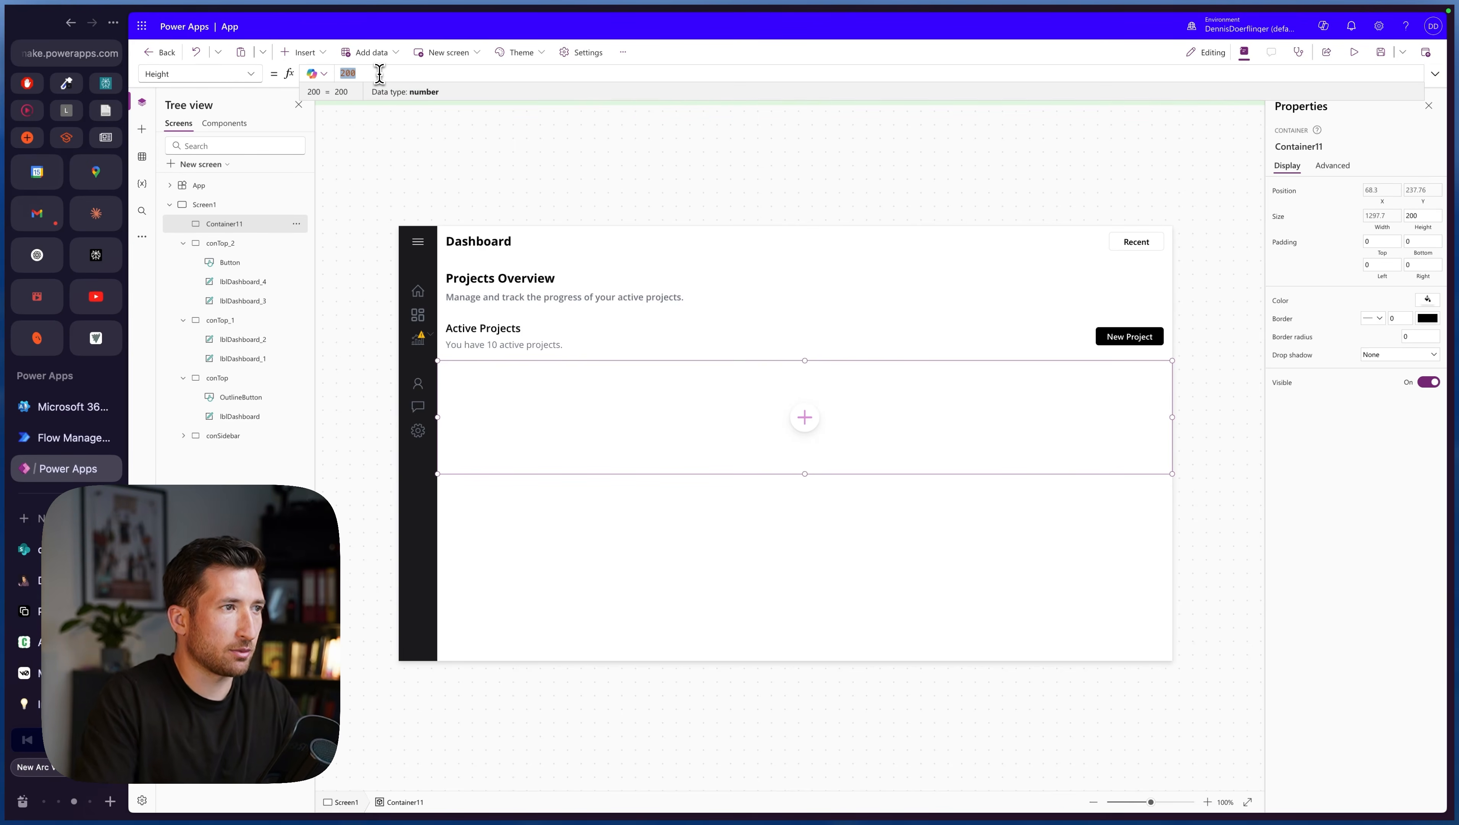
{"action": "type", "text": "Parent.Height"}
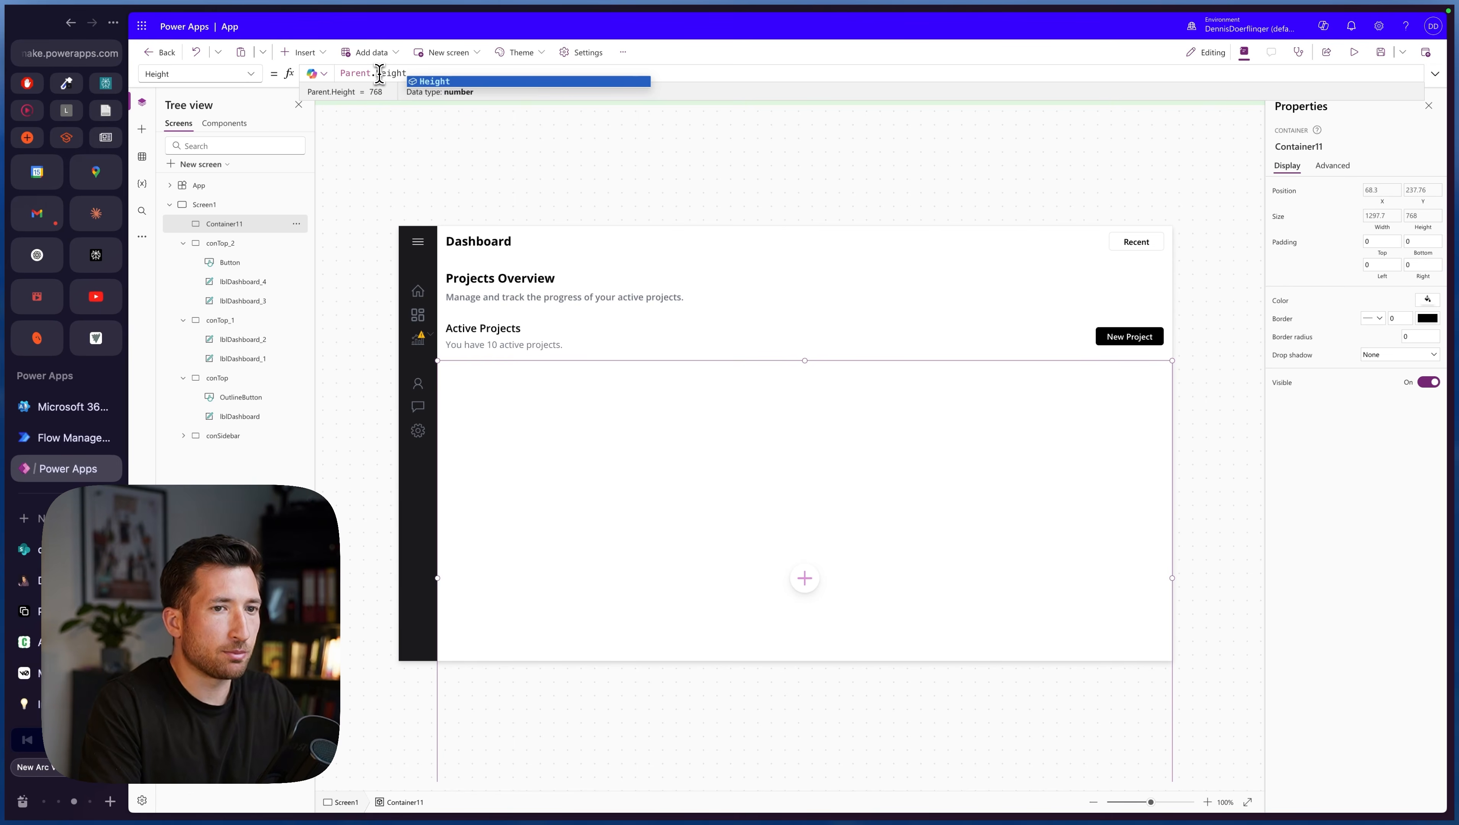
{"action": "type", "text": " - "}
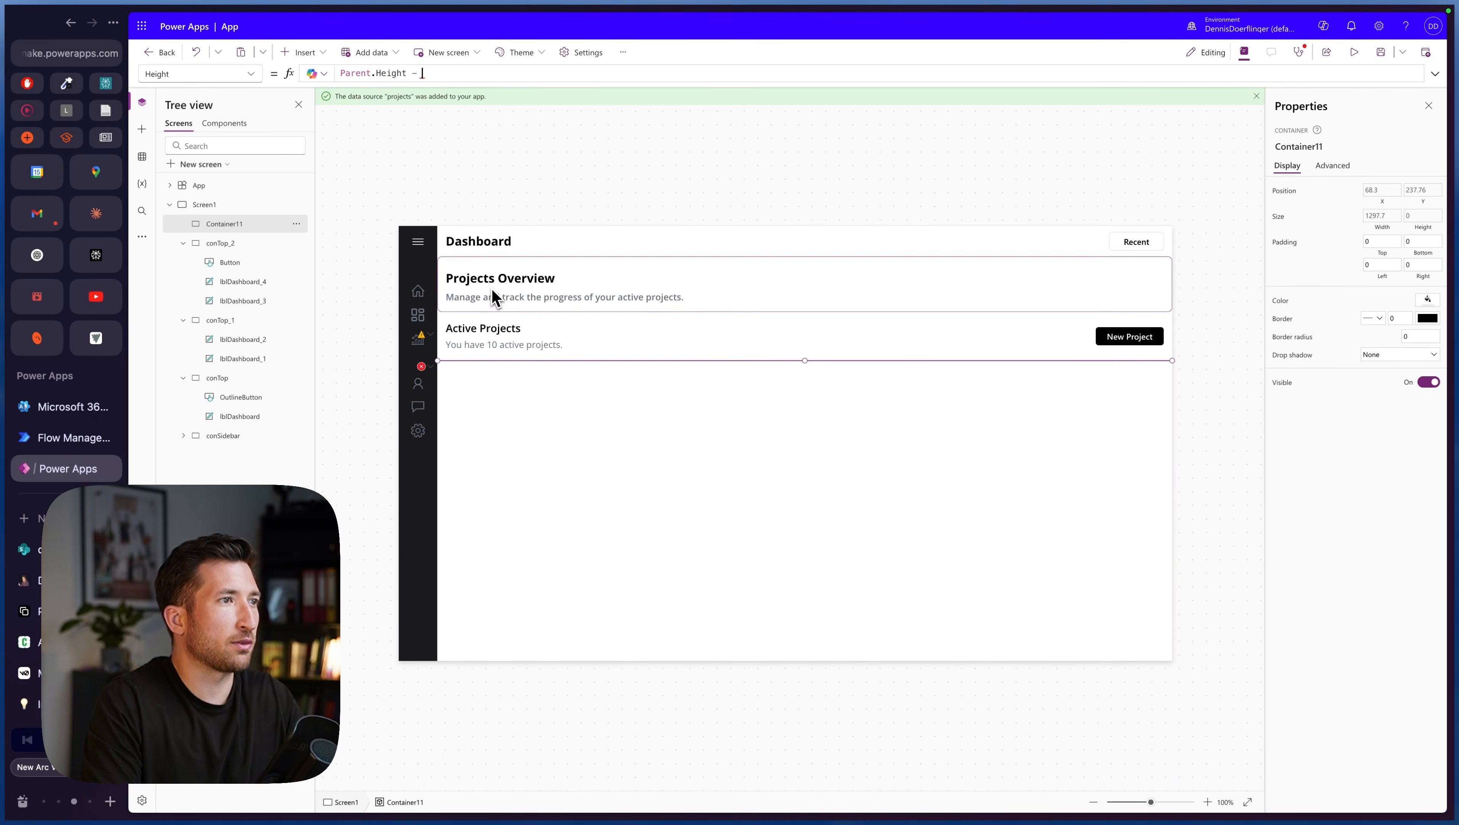
{"action": "type", "text": "con"}
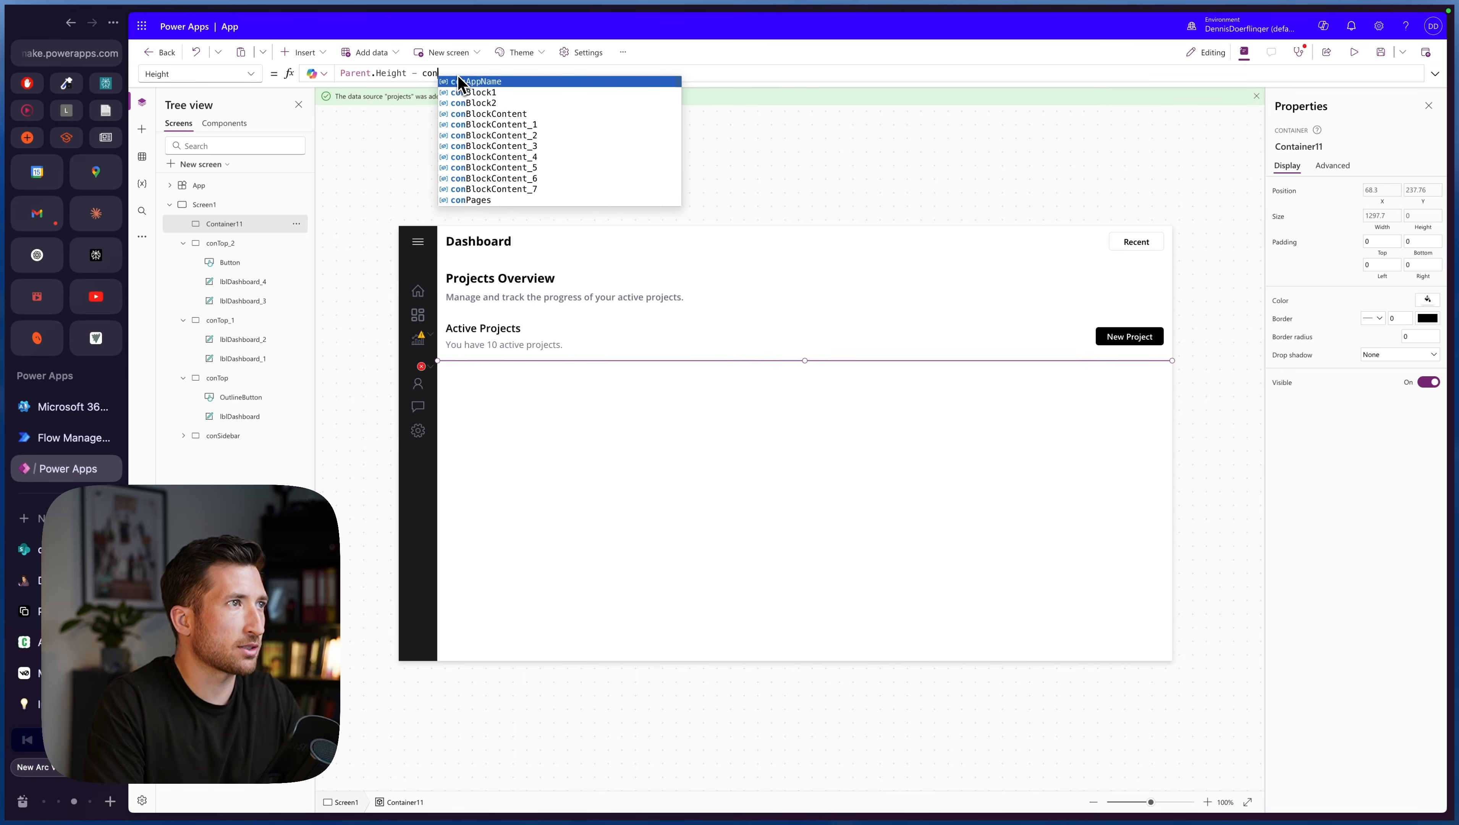
{"action": "type", "text": "Top.Height"}
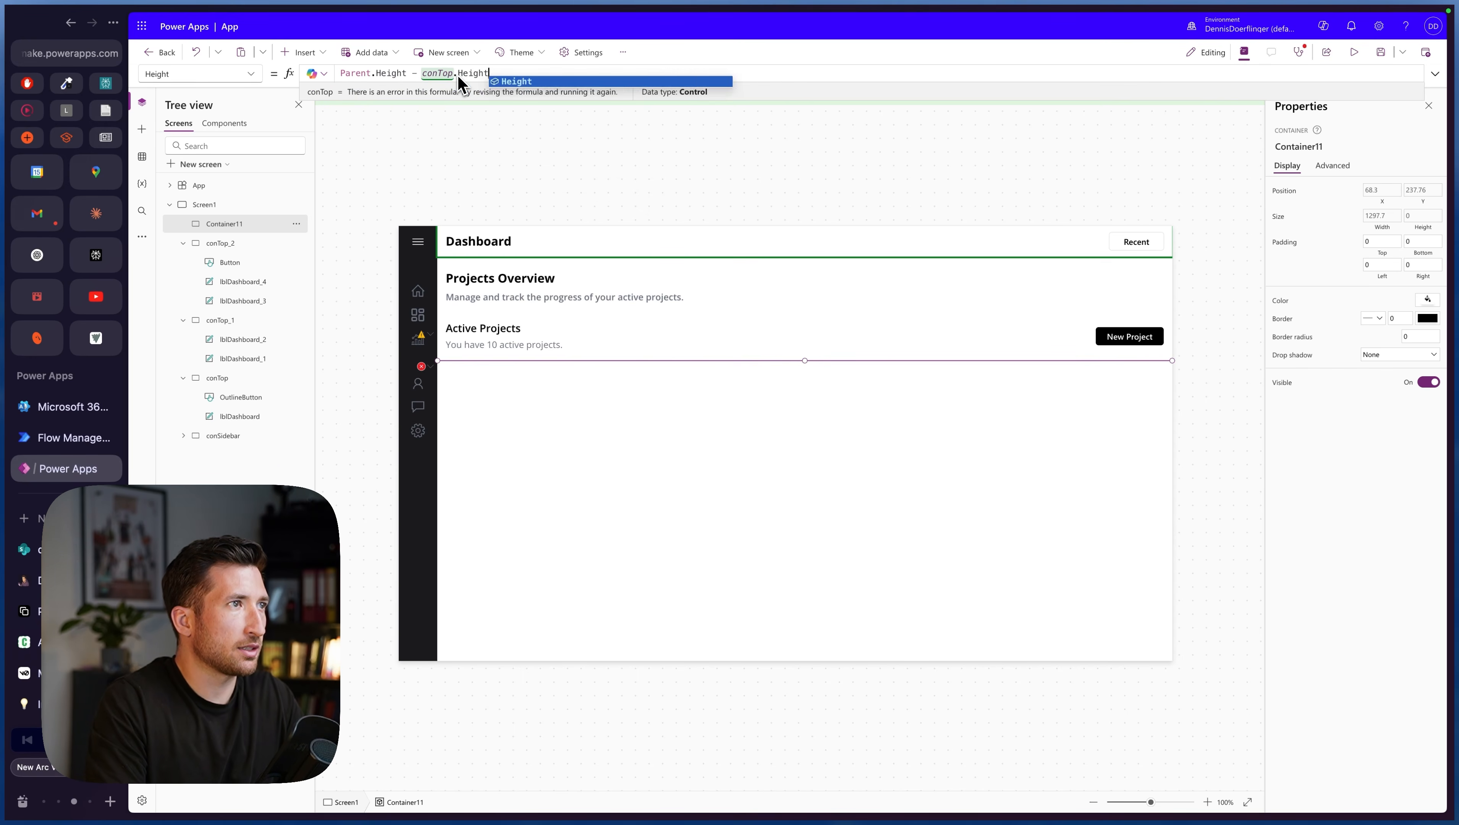
{"action": "type", "text": " - conTop"}
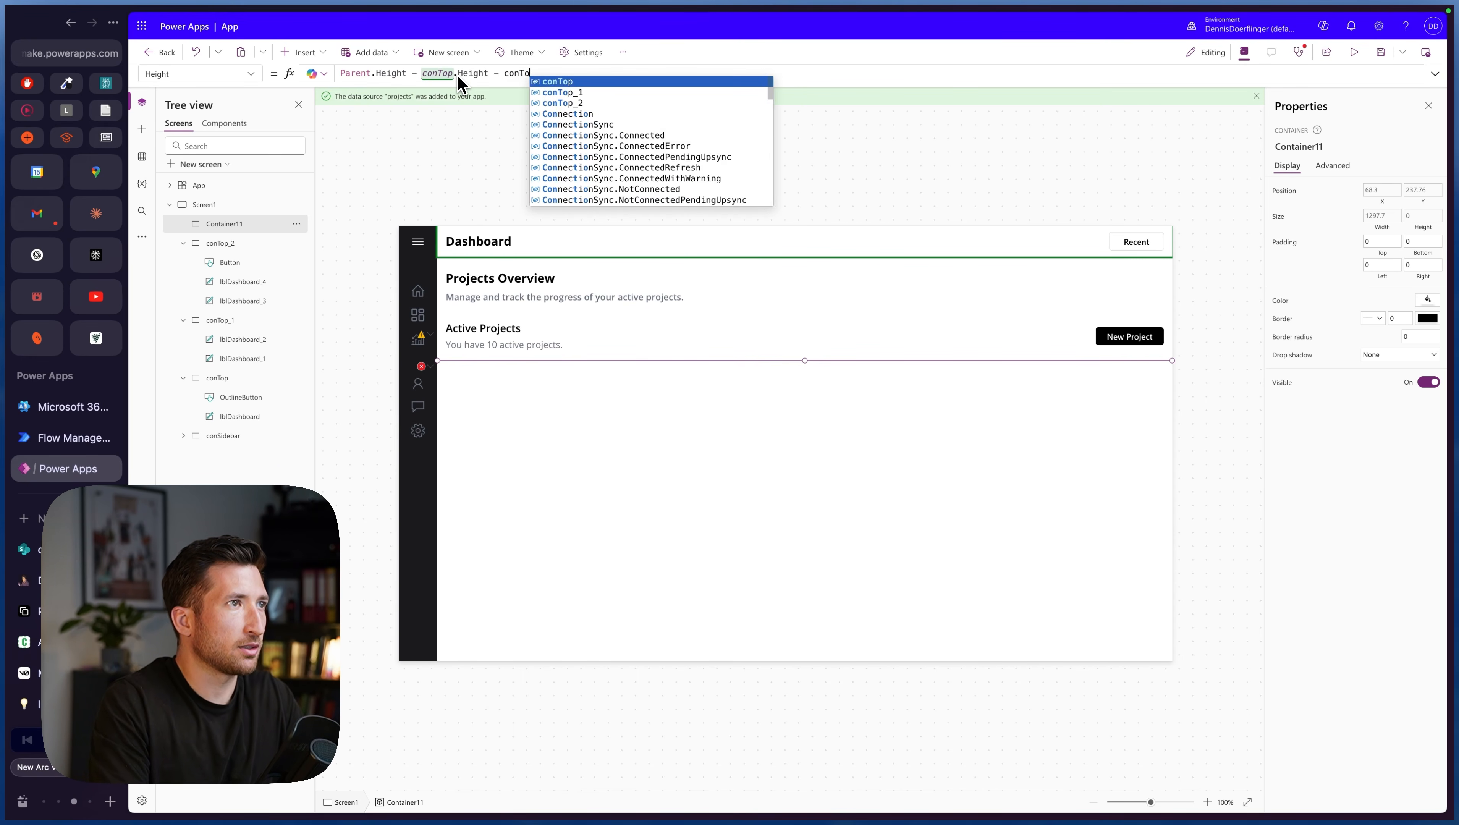
{"action": "type", "text": "_1.Height - conTop_2"}
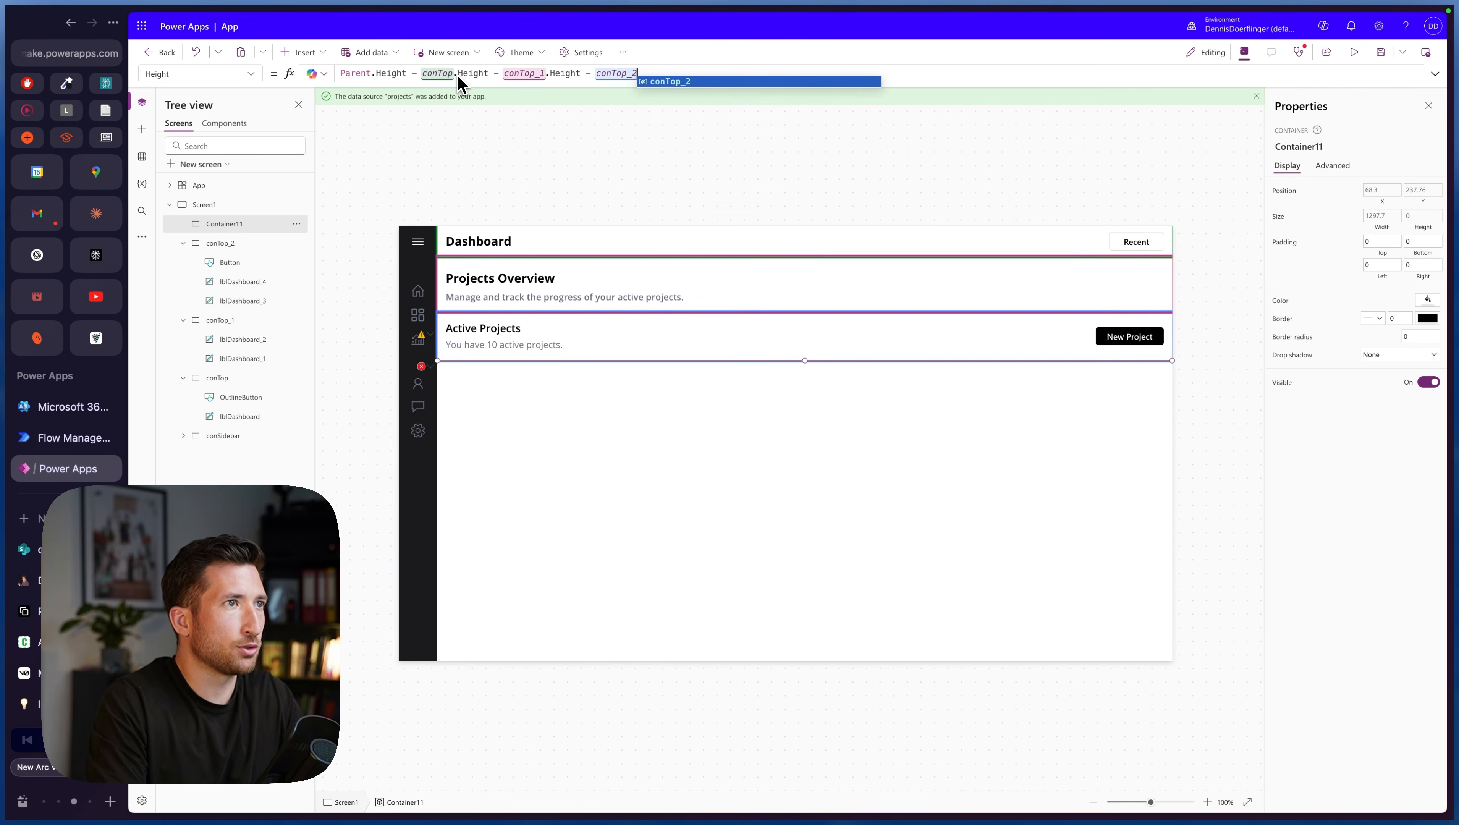
{"action": "type", "text": ".Height"}
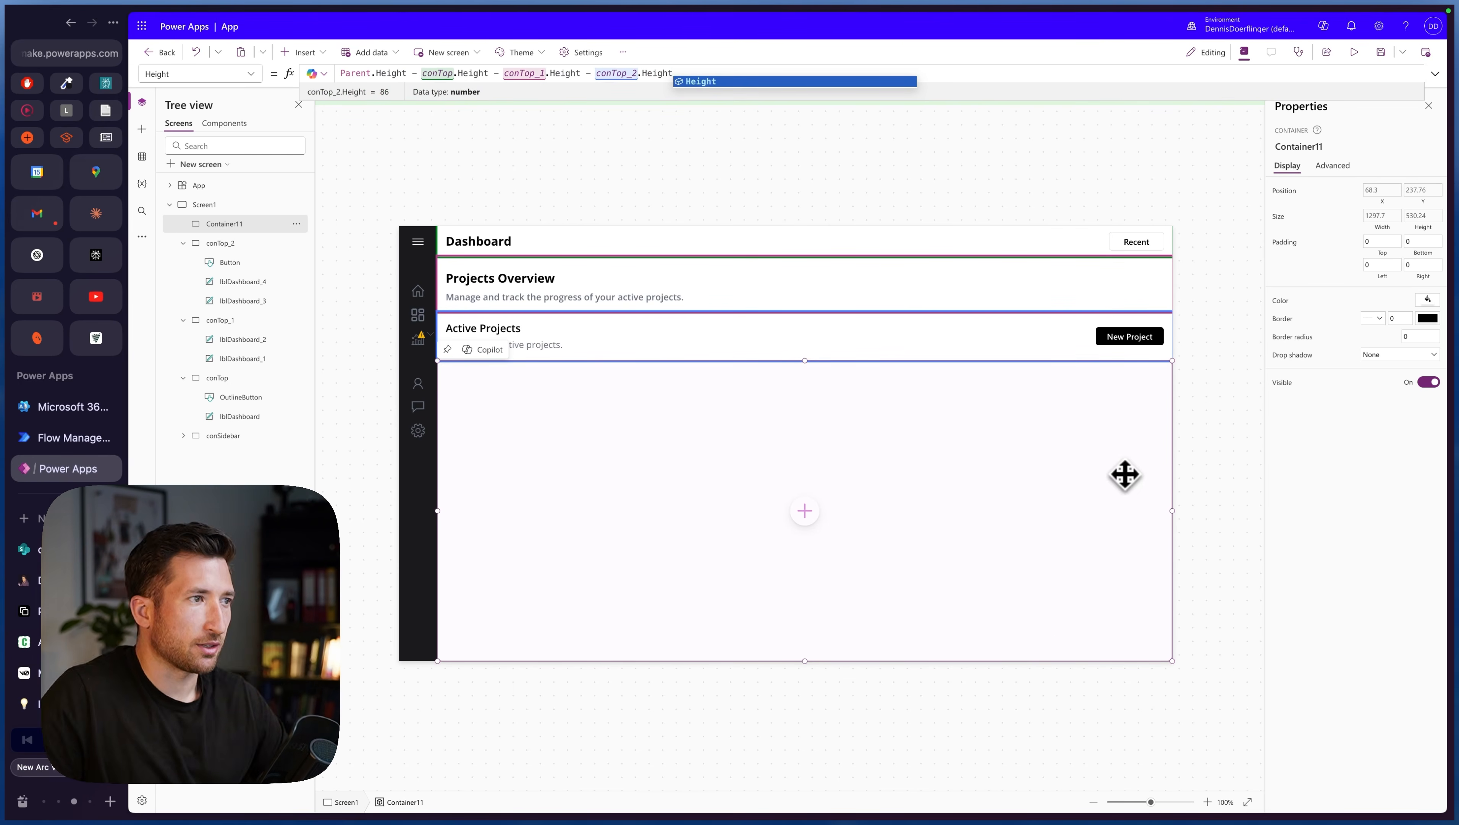
{"action": "left_click", "coordinate": [1110, 474]}
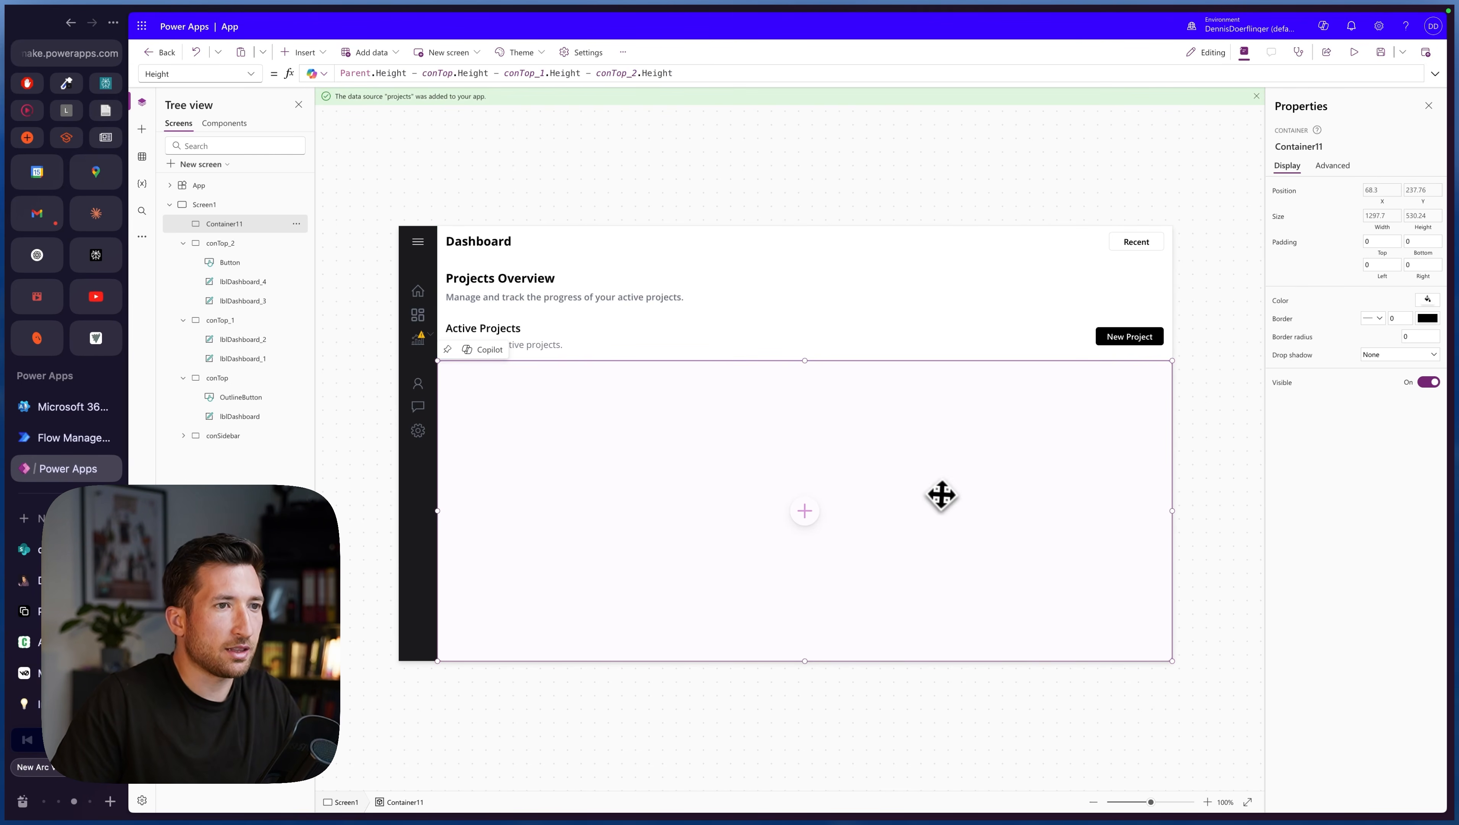
- Insert a blank vertical gallery inside Container11
{"action": "left_click", "coordinate": [304, 52]}
{"action": "type", "text": "galler"}
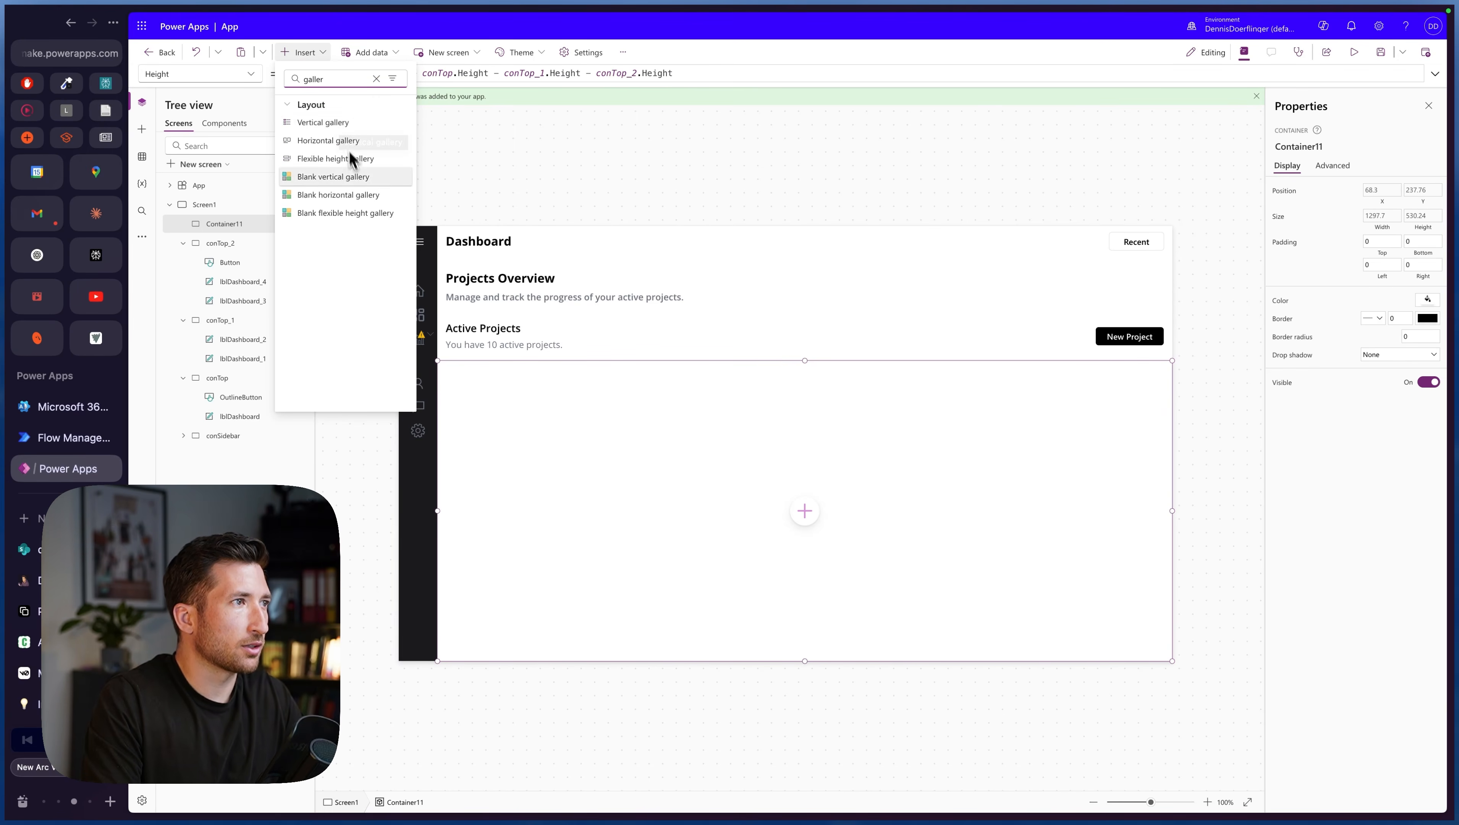
{"action": "left_click", "coordinate": [360, 177]}
- Set the new gallery's Height to Parent.Height and its Width to Parent.Width
{"action": "left_click", "coordinate": [259, 79]}
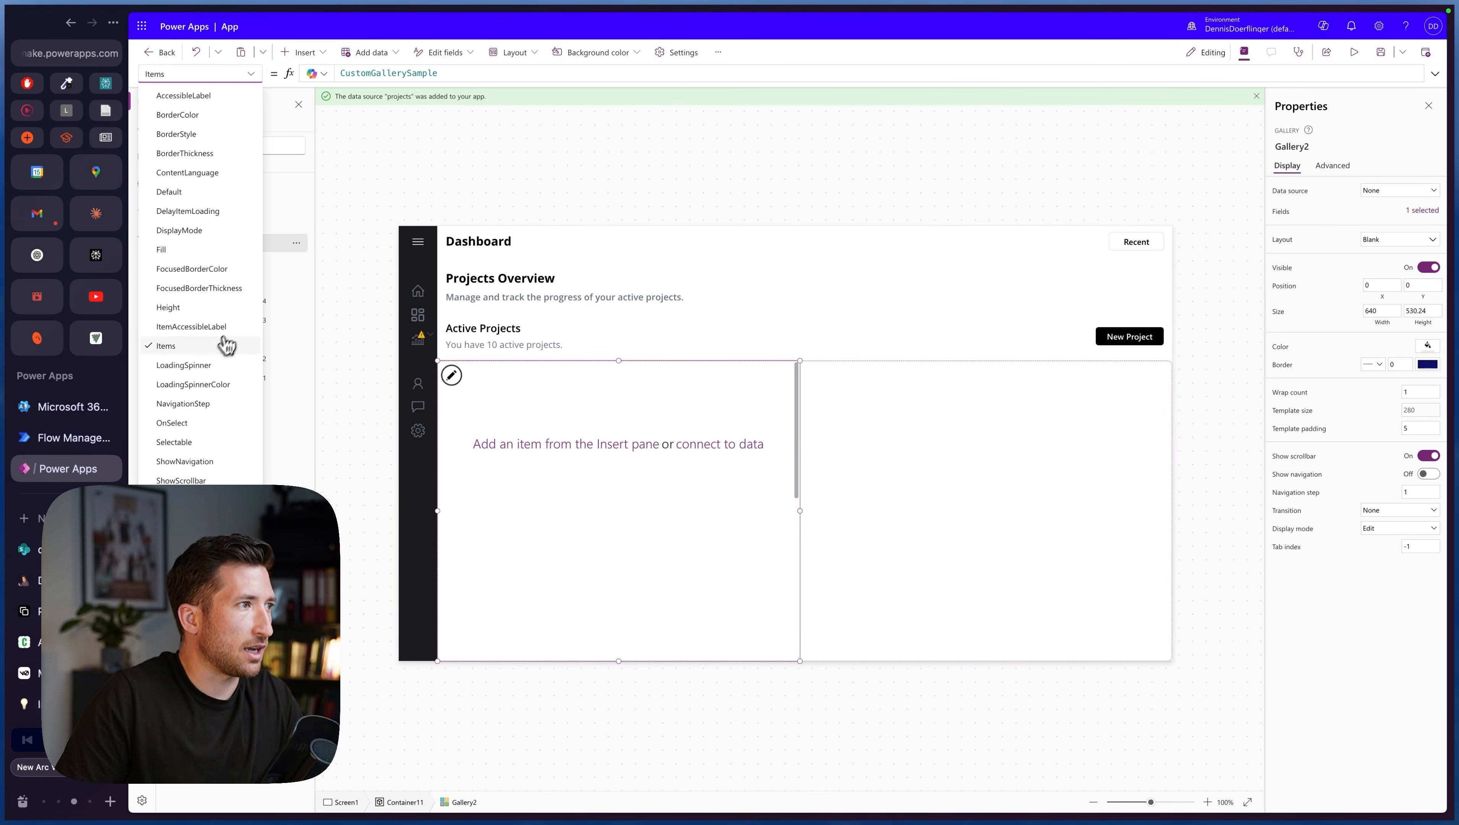
{"action": "left_click", "coordinate": [173, 308]}
{"action": "left_click", "coordinate": [364, 73]}
{"action": "type", "text": "Parent.Height"}
{"action": "left_click", "coordinate": [253, 76]}
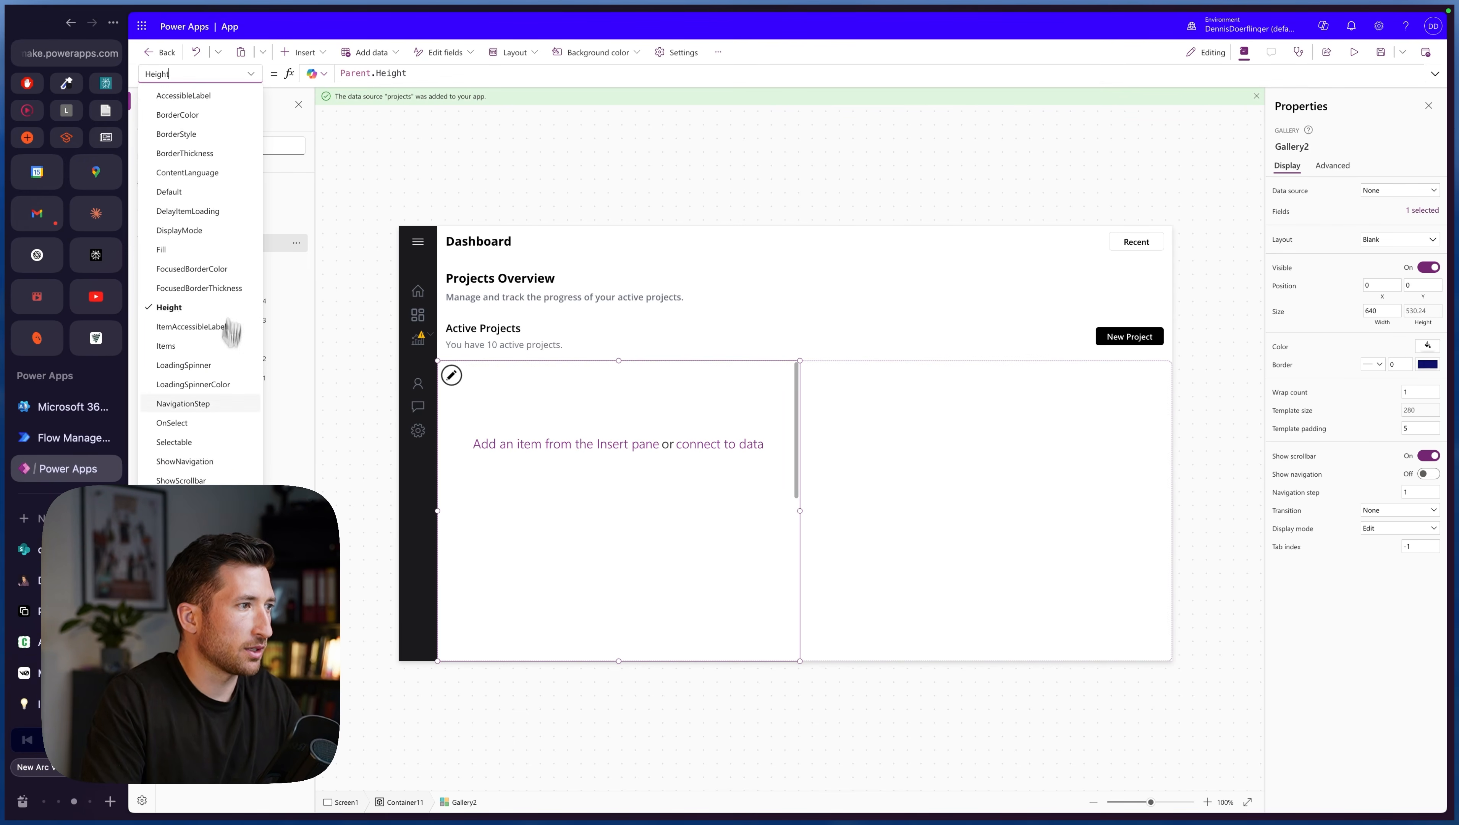
{"action": "left_click", "coordinate": [225, 615]}
{"action": "left_click", "coordinate": [363, 75]}
{"action": "type", "text": "OO"}
{"action": "key", "text": "BackSpace"}
{"action": "key", "text": "BackSpace"}
{"action": "type", "text": "Parent.Width"}
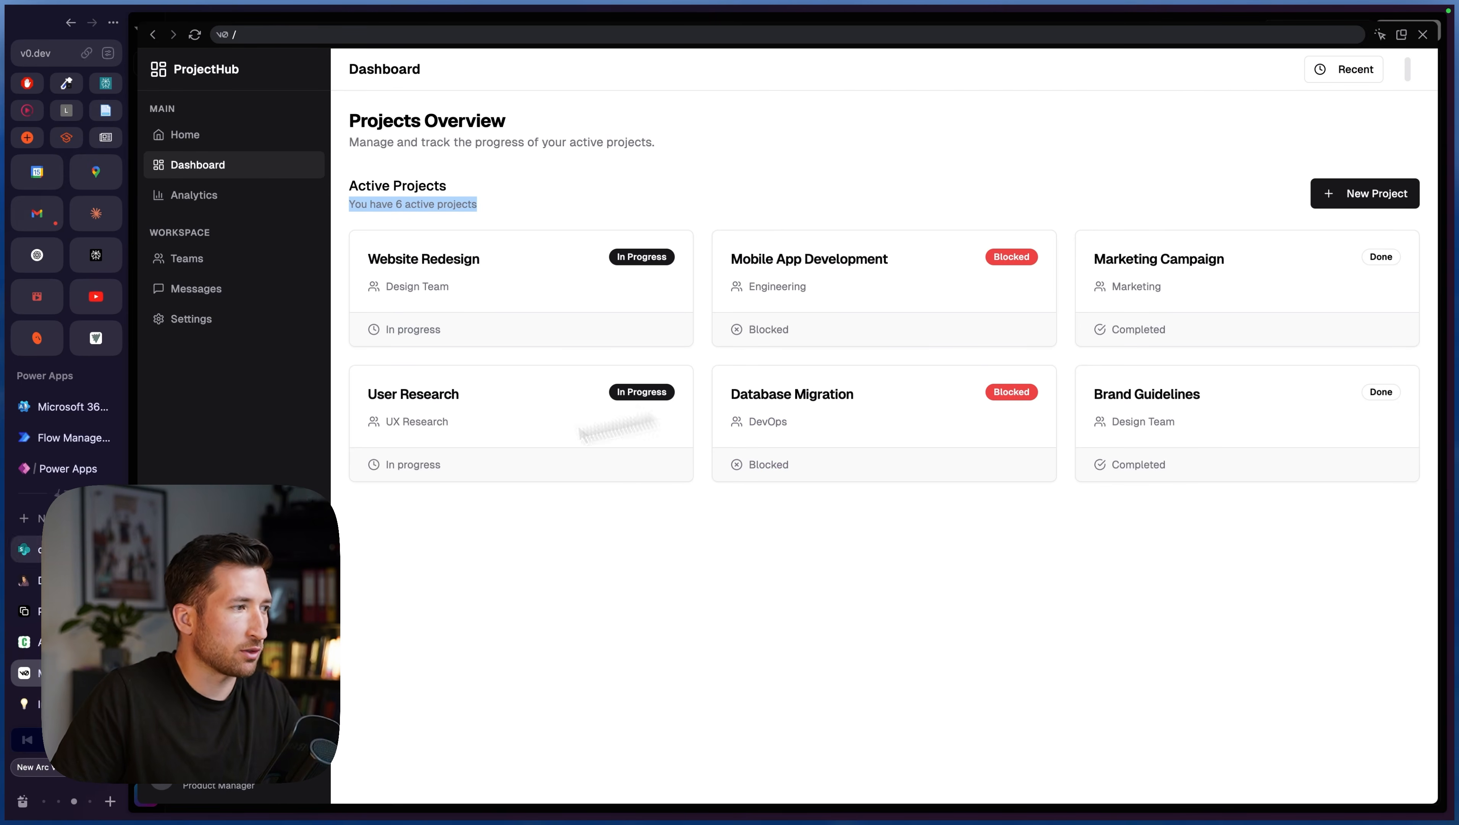
- Switch back to Power Apps, set Gallery2's wrap count to 3 and insert a container into its template
{"action": "left_click", "coordinate": [68, 469]}
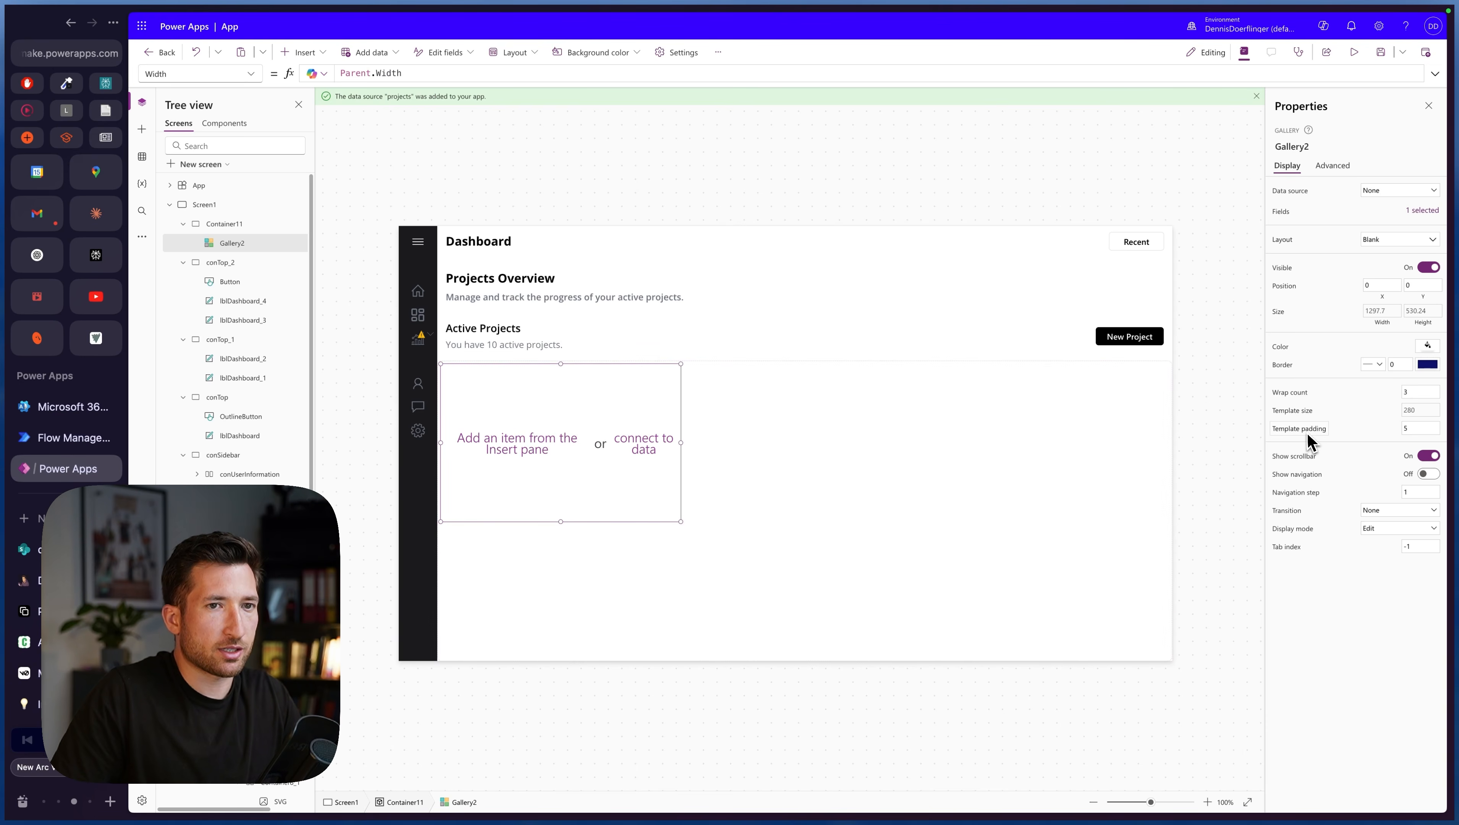
{"action": "left_click", "coordinate": [607, 455]}
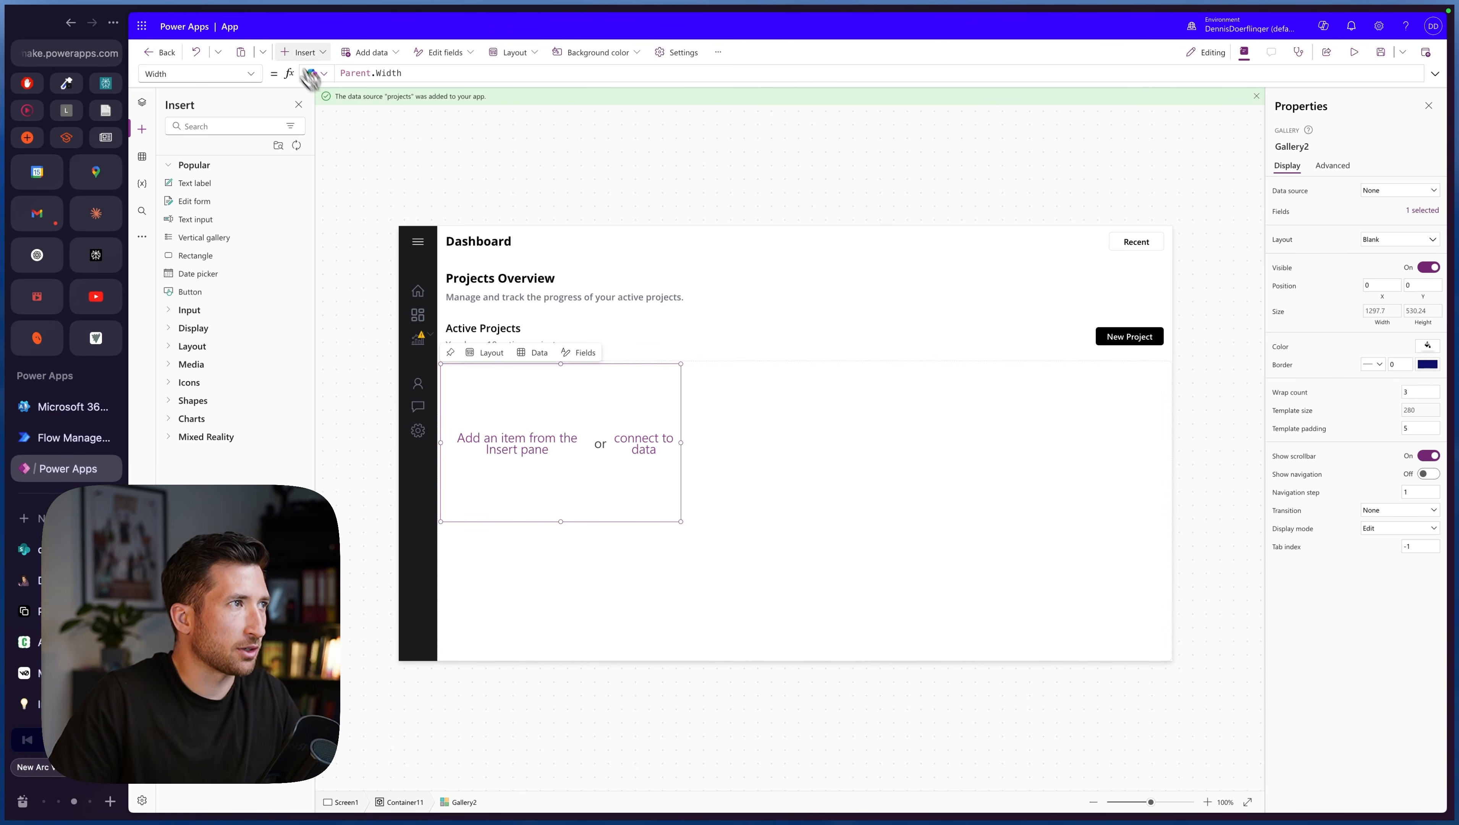
{"action": "left_click", "coordinate": [312, 55]}
{"action": "type", "text": "con"}
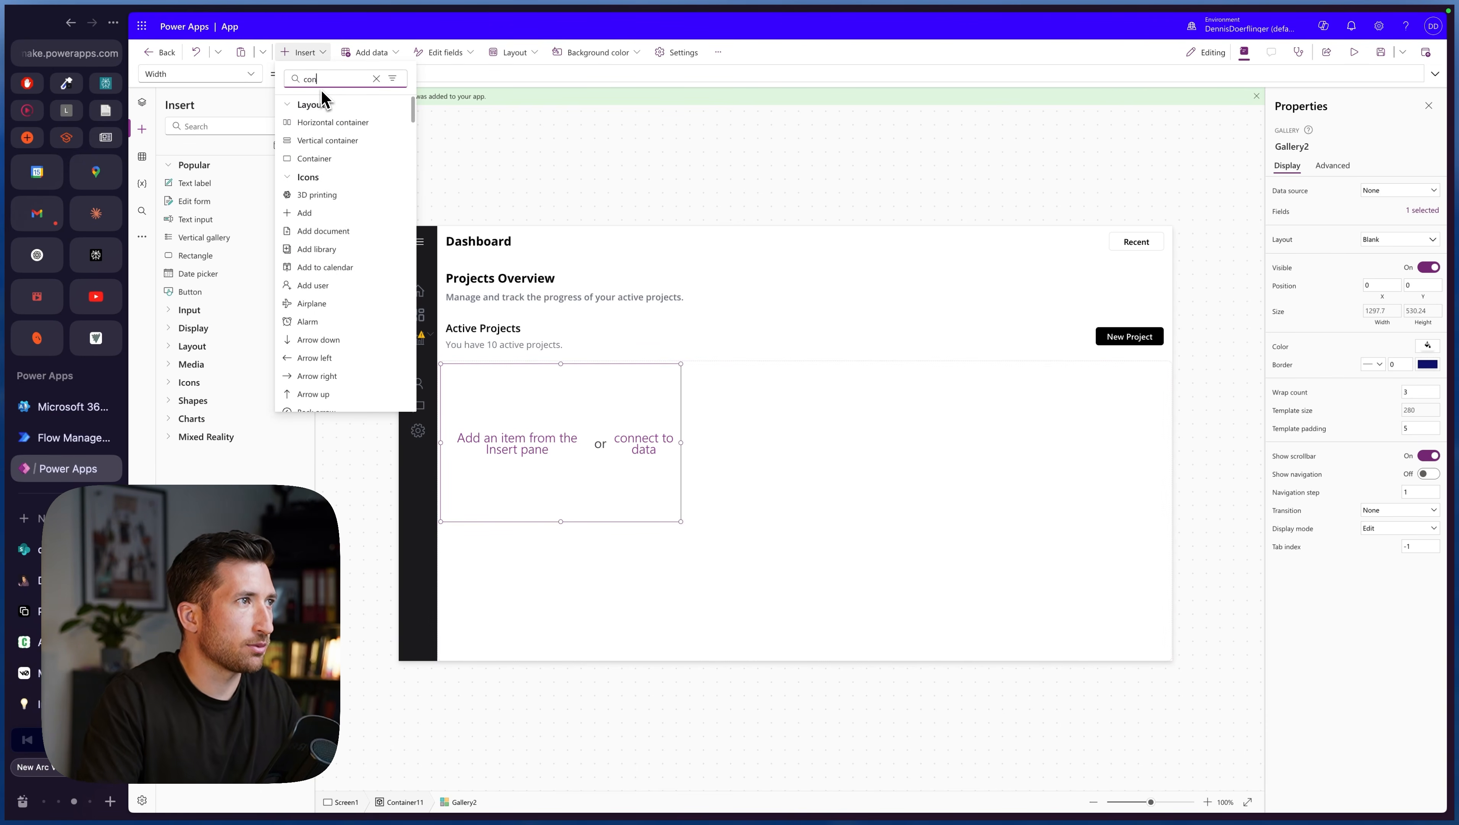
{"action": "key", "text": "Return"}
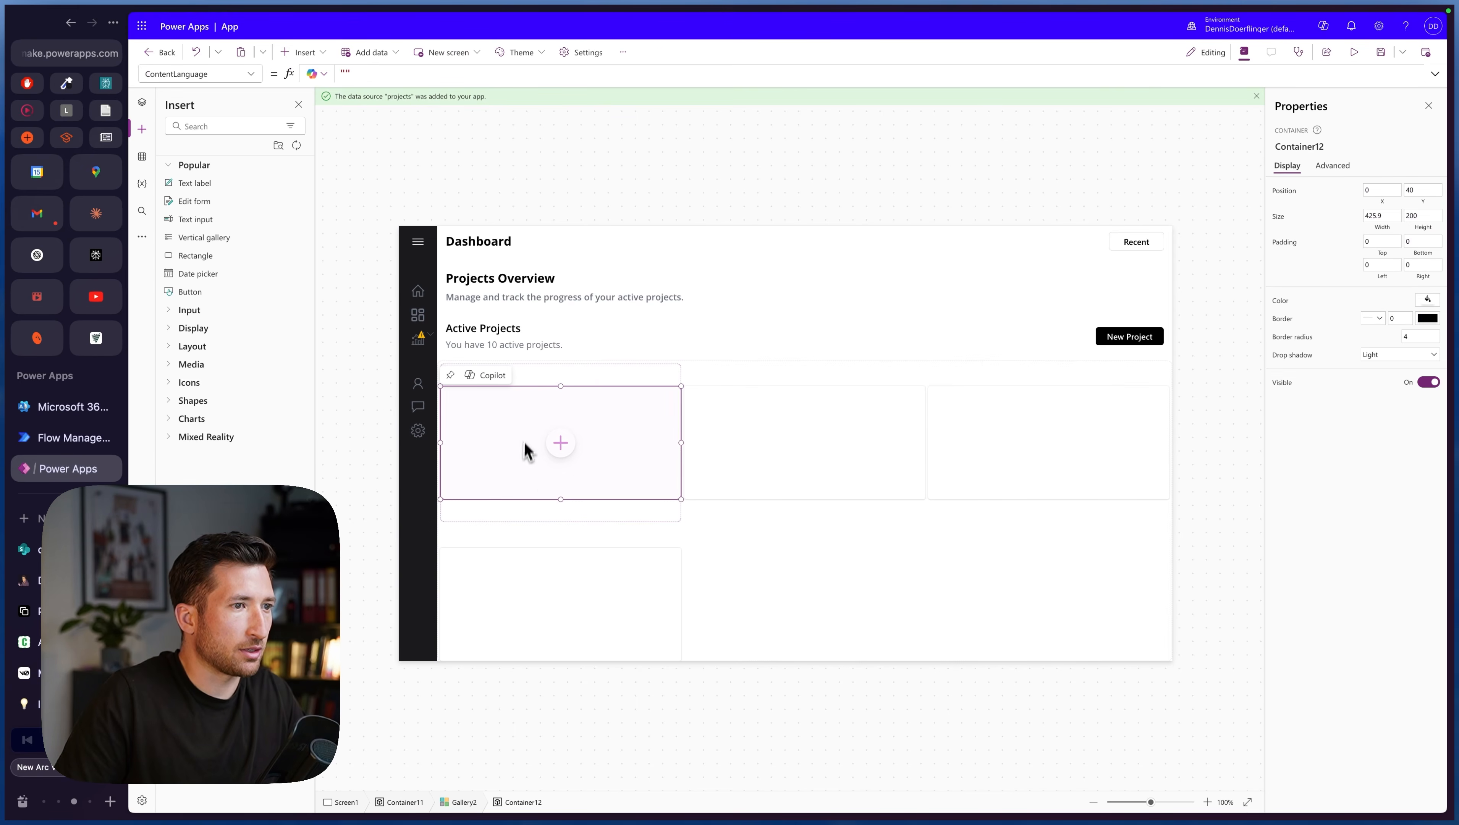
- Set the Height of Container12 in the gallery template to Gallery2.TemplateHeight
{"action": "left_click", "coordinate": [251, 74]}
{"action": "left_click", "coordinate": [202, 398]}
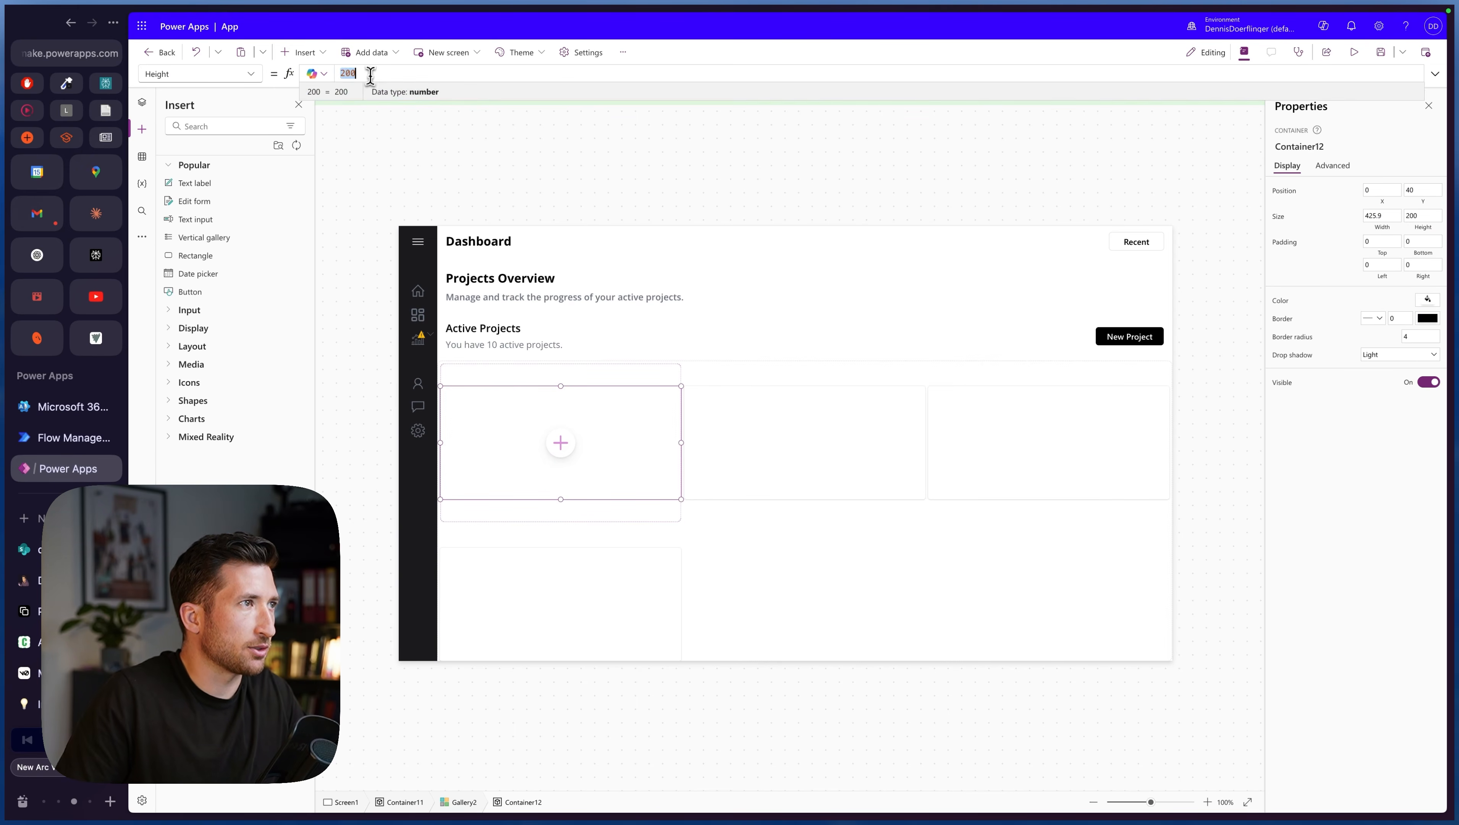
{"action": "type", "text": "Gallery2.Temp"}
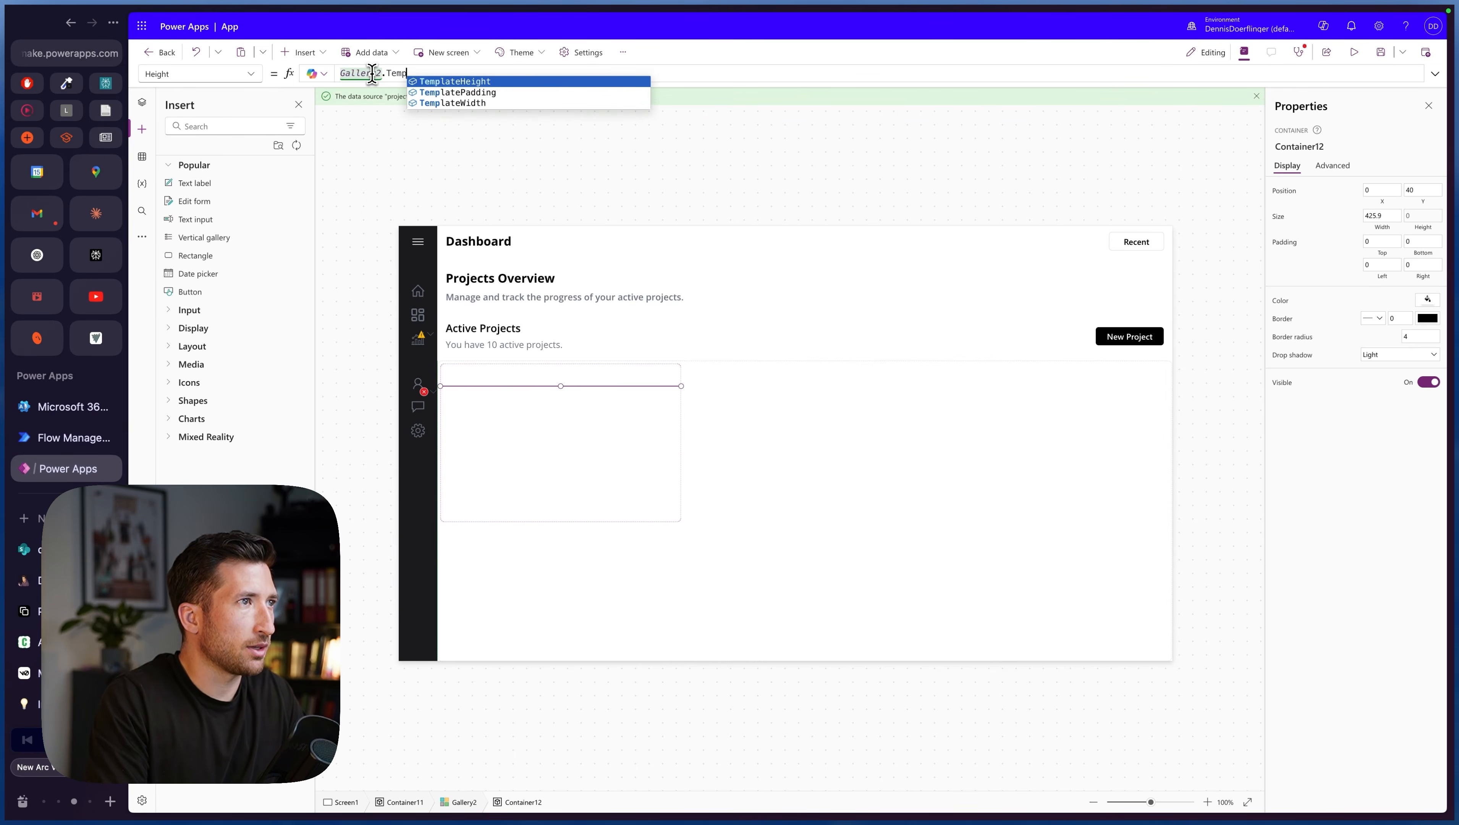
{"action": "key", "text": "Tab"}
- Set Container12's Y to 0 so it starts at the upper edge of the gallery template
{"action": "left_click", "coordinate": [250, 74]}
{"action": "type", "text": "x"}
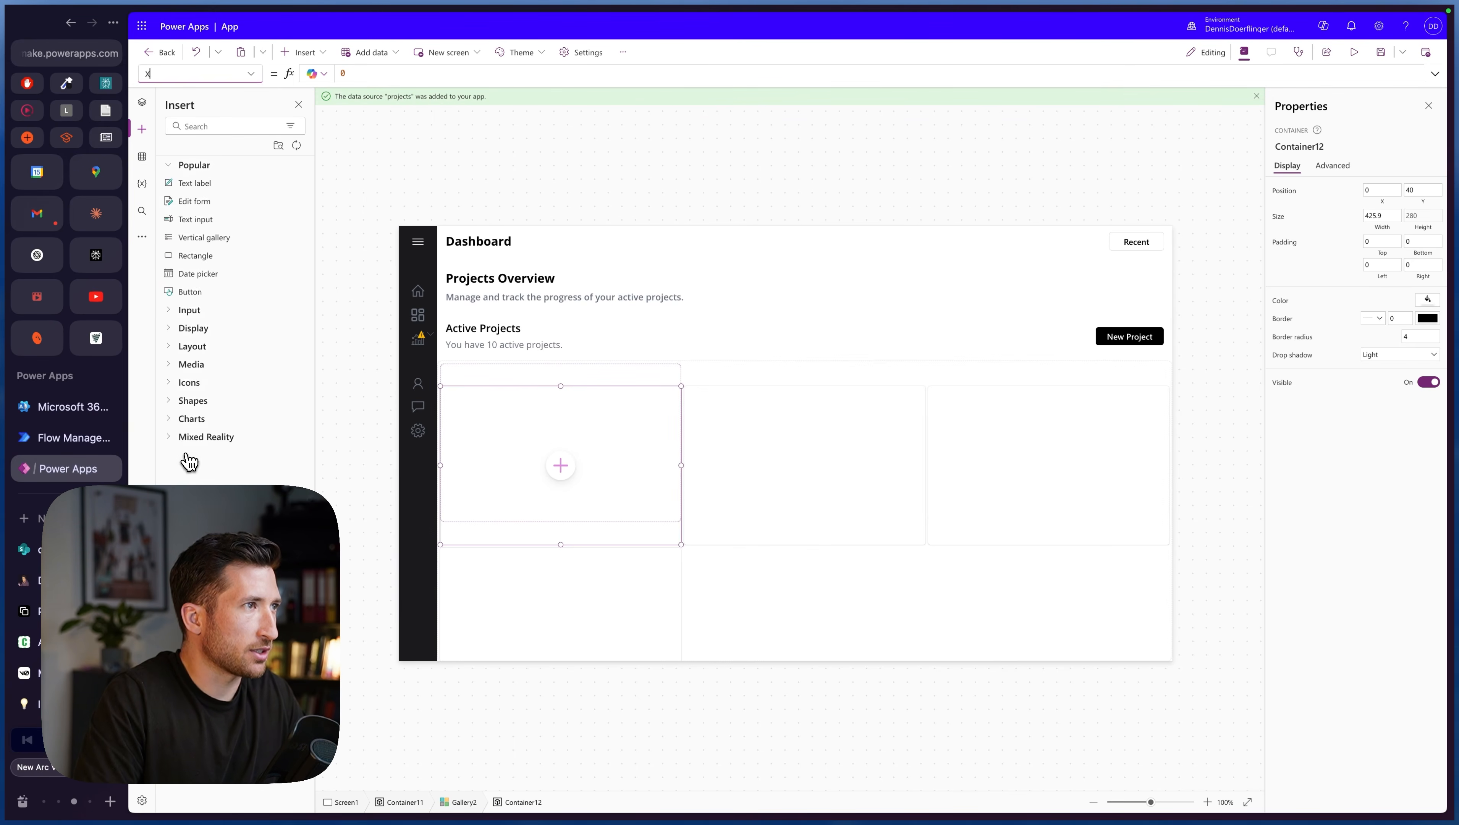
{"action": "left_click", "coordinate": [251, 73]}
{"action": "left_click", "coordinate": [225, 478]}
{"action": "double_click", "coordinate": [360, 78]}
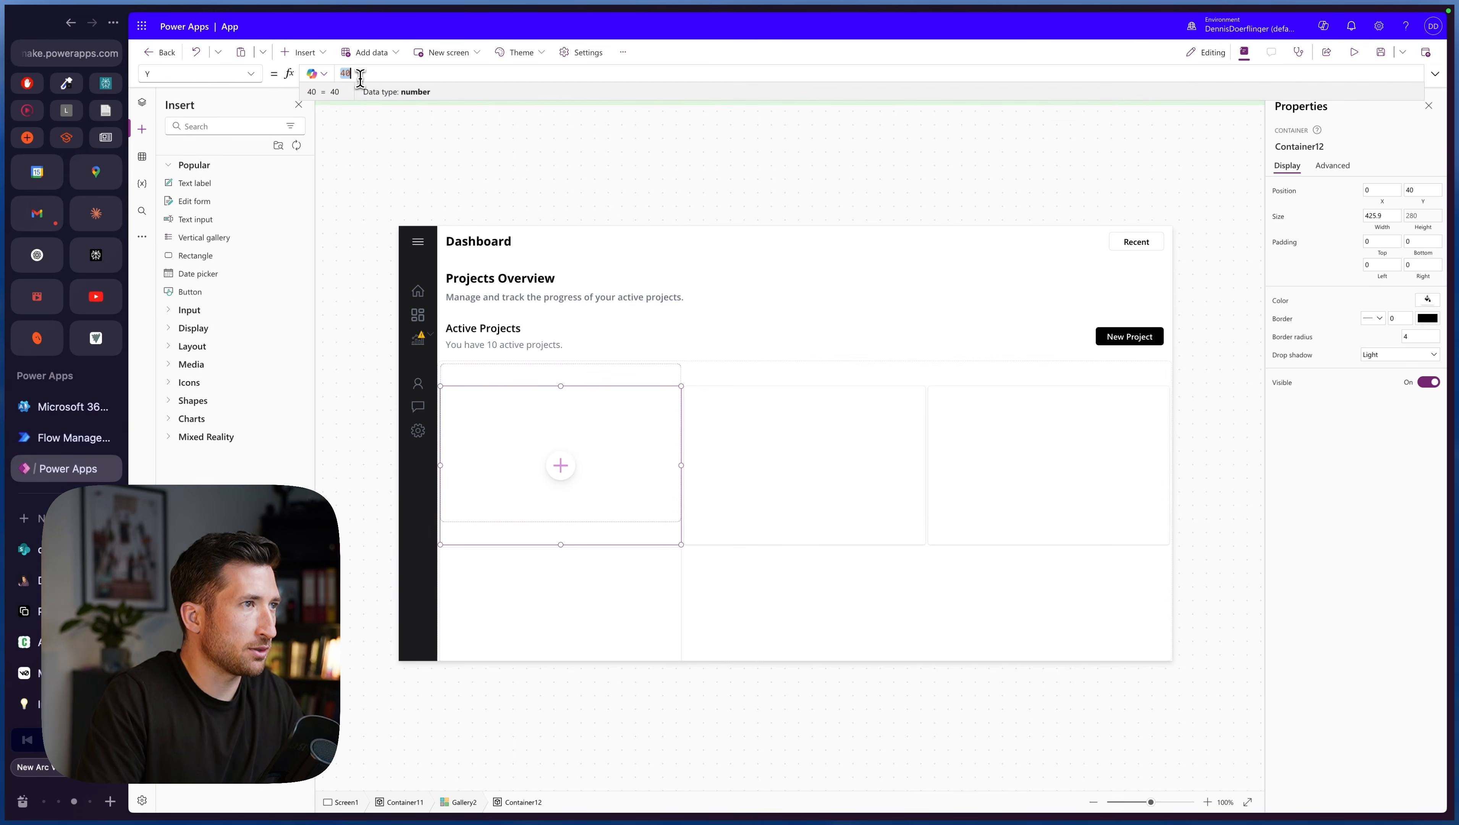
- Set Container12's Width to Gallery2.TemplateWidth
{"action": "left_click", "coordinate": [251, 73]}
{"action": "type", "text": "Width"}
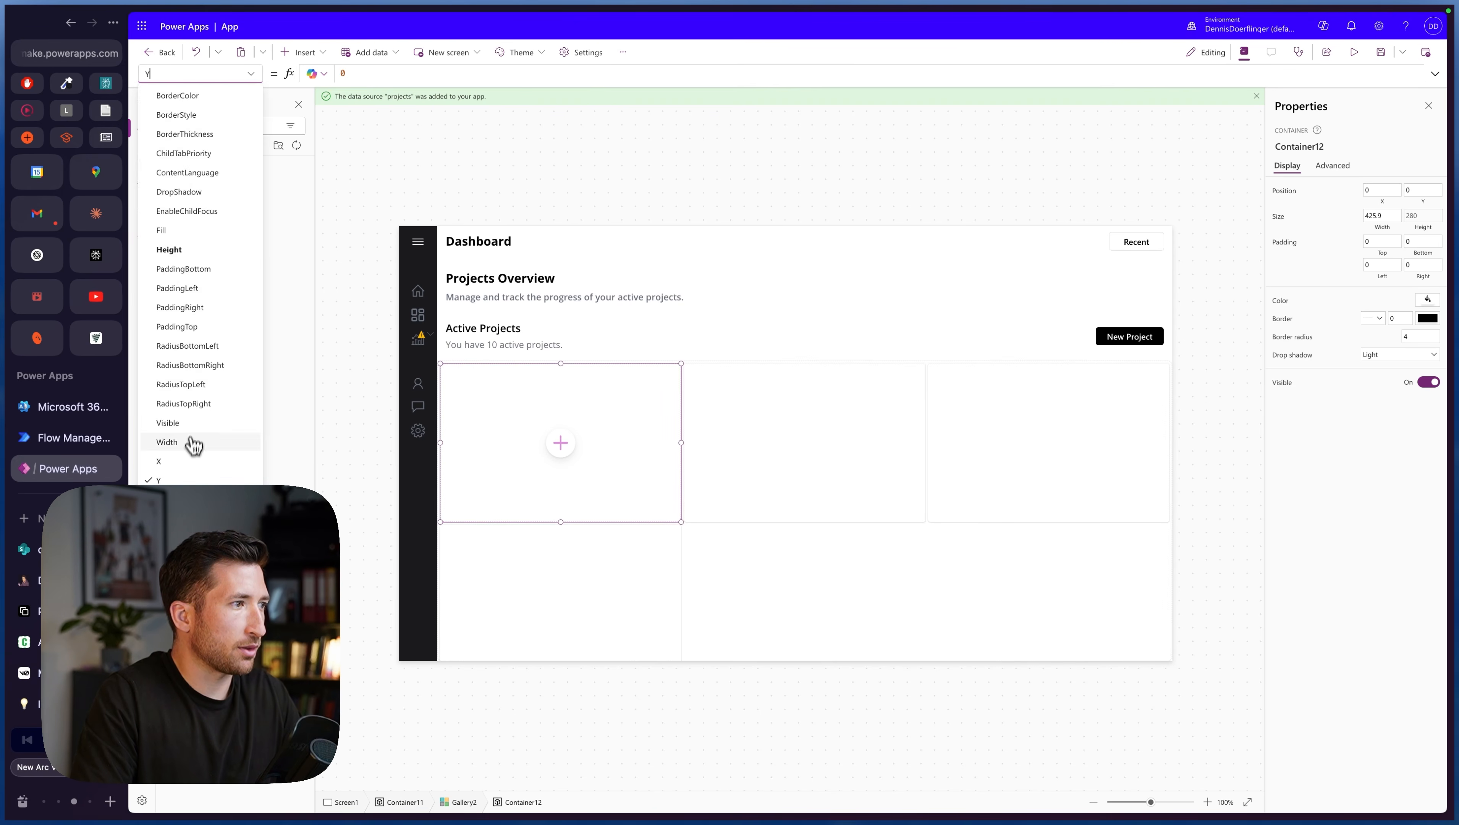
{"action": "double_click", "coordinate": [415, 75]}
{"action": "type", "text": "Gallery2.Te"}
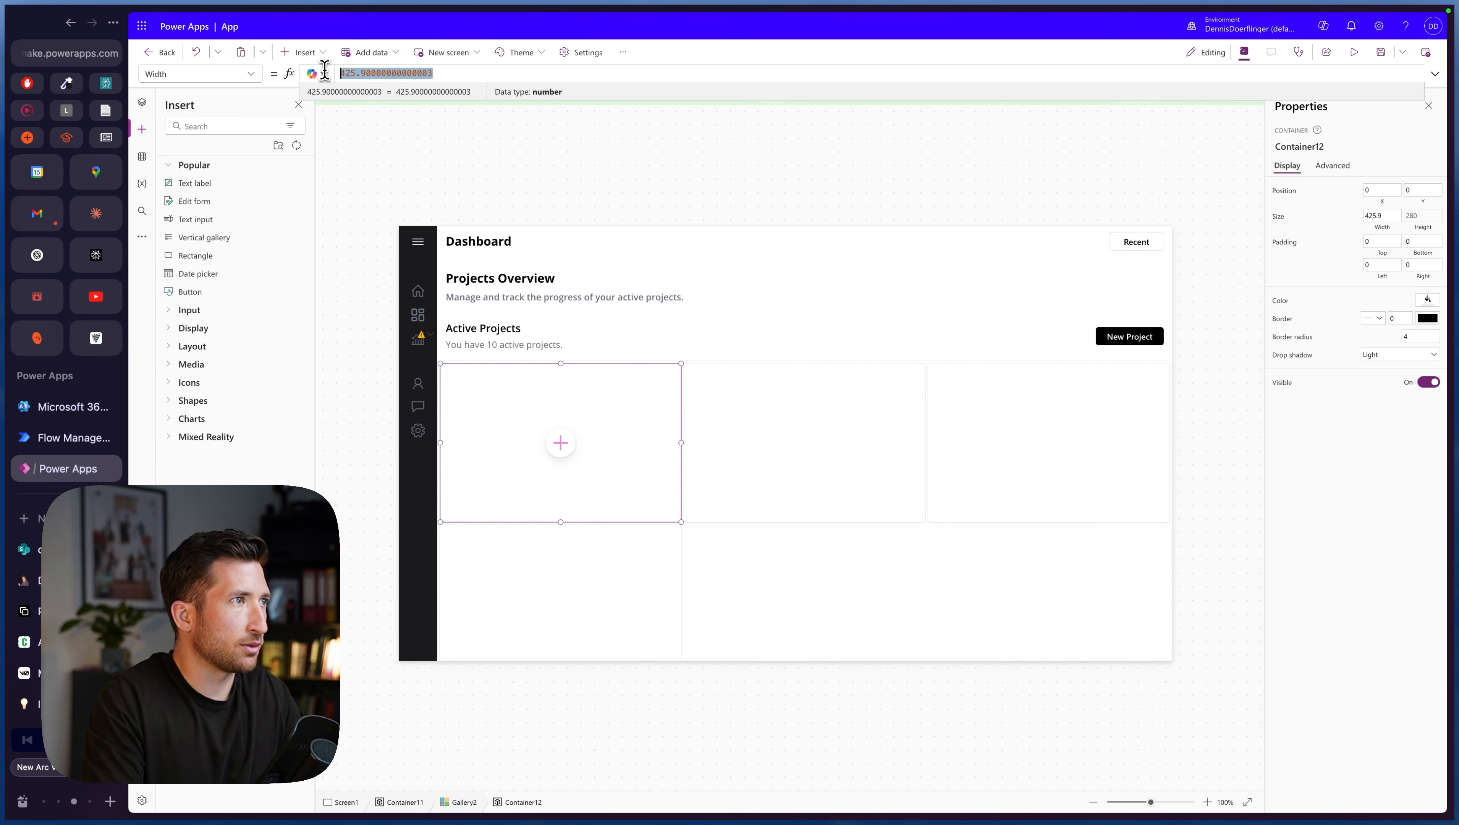
{"action": "type", "text": "mplateWidth"}
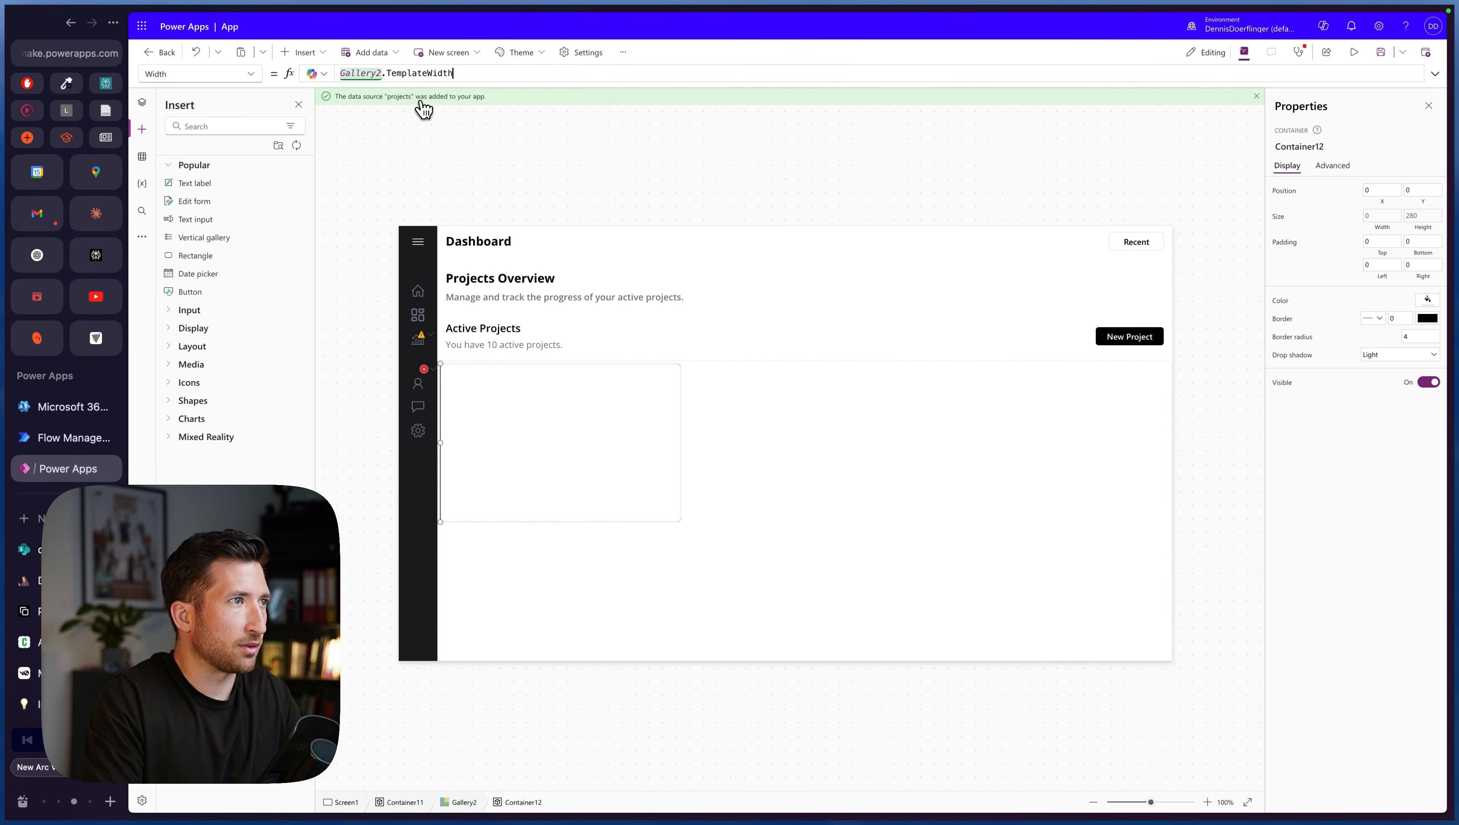
{"action": "left_click", "coordinate": [639, 423]}
- Set Container12's Fill to the named color CardBackground
{"action": "left_click", "coordinate": [423, 77]}
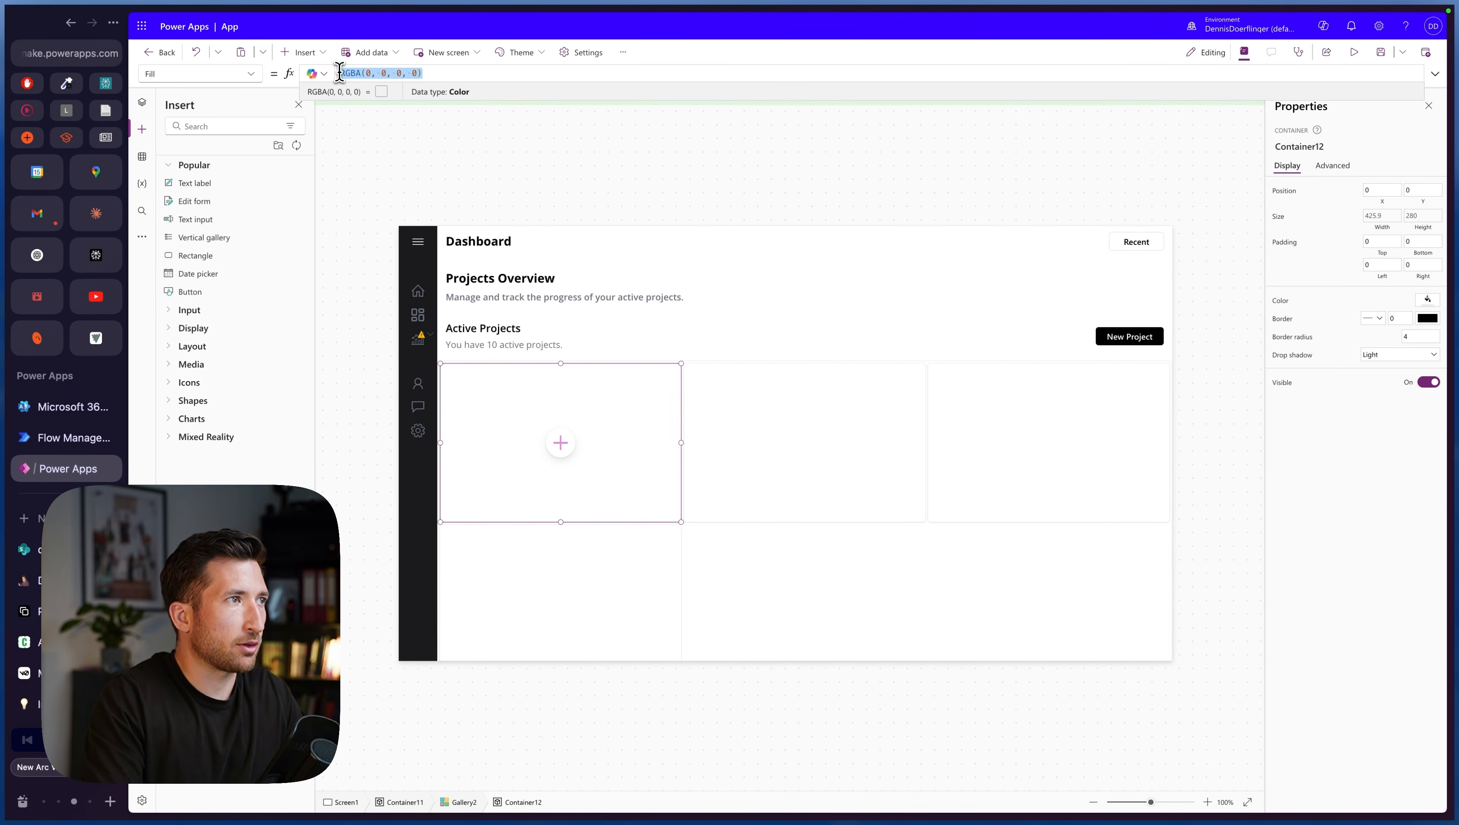
{"action": "type", "text": "Ba"}
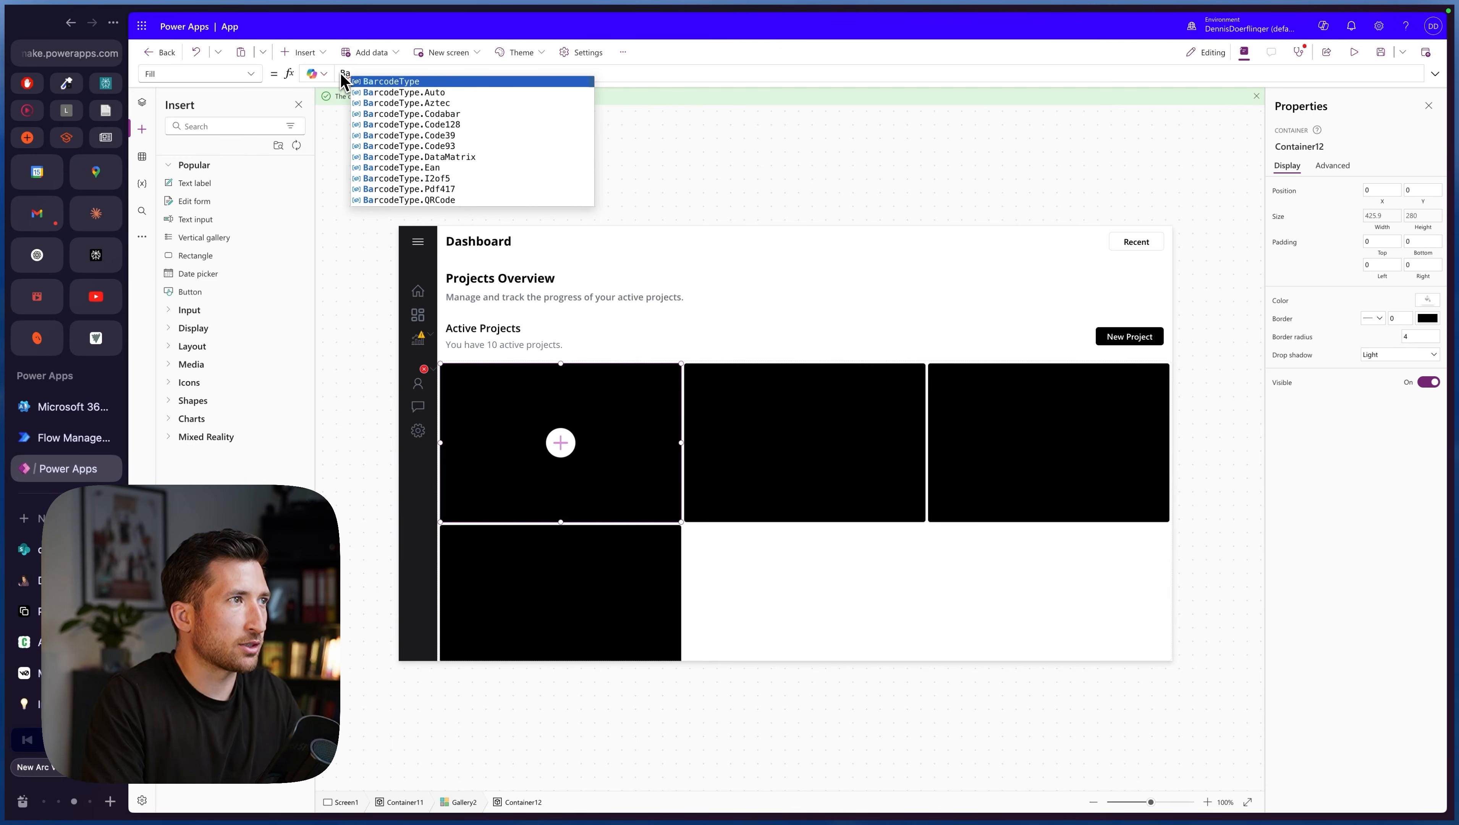
{"action": "type", "text": "ckground"}
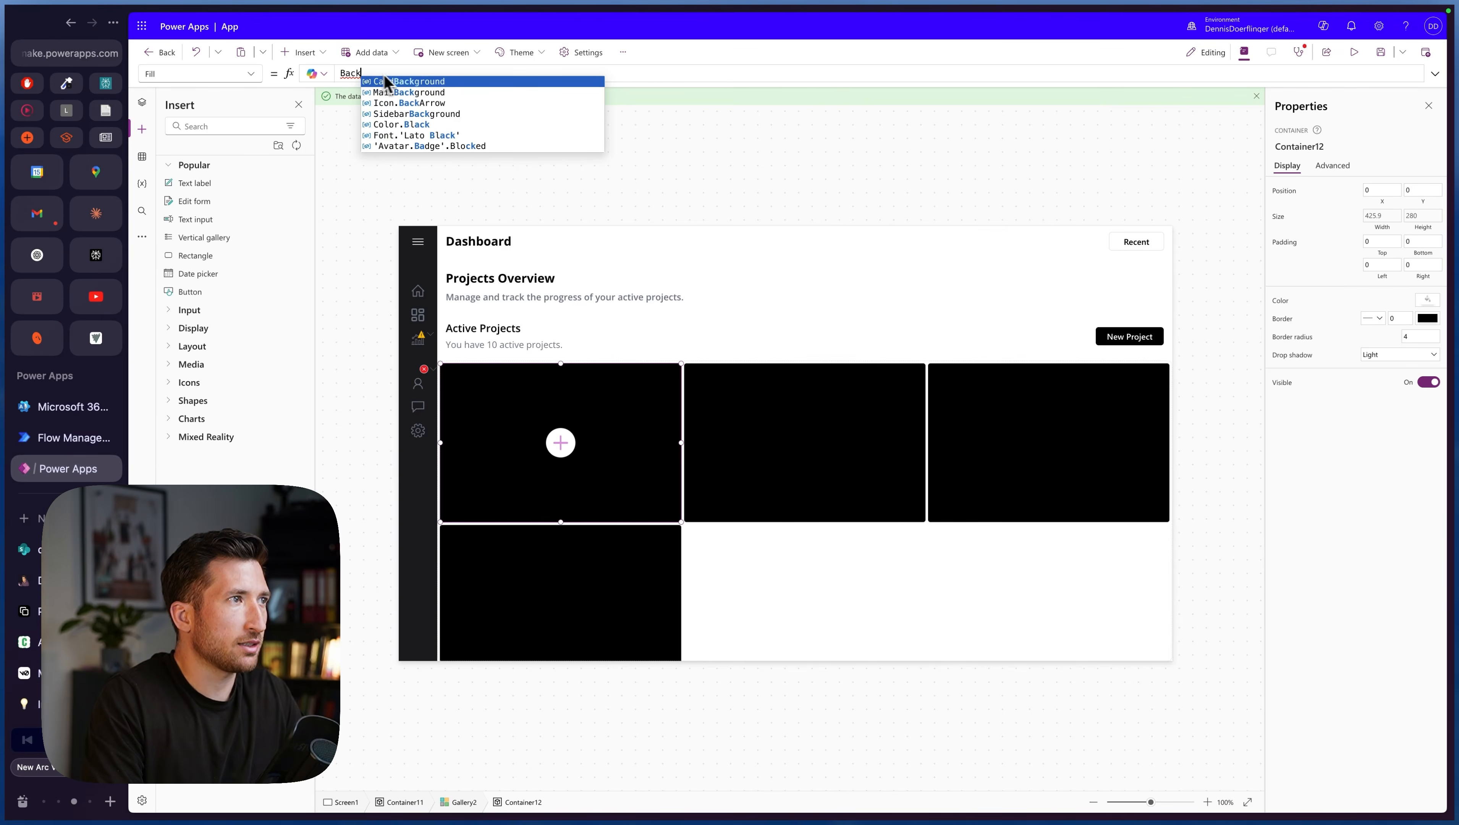
{"action": "left_click", "coordinate": [386, 81]}
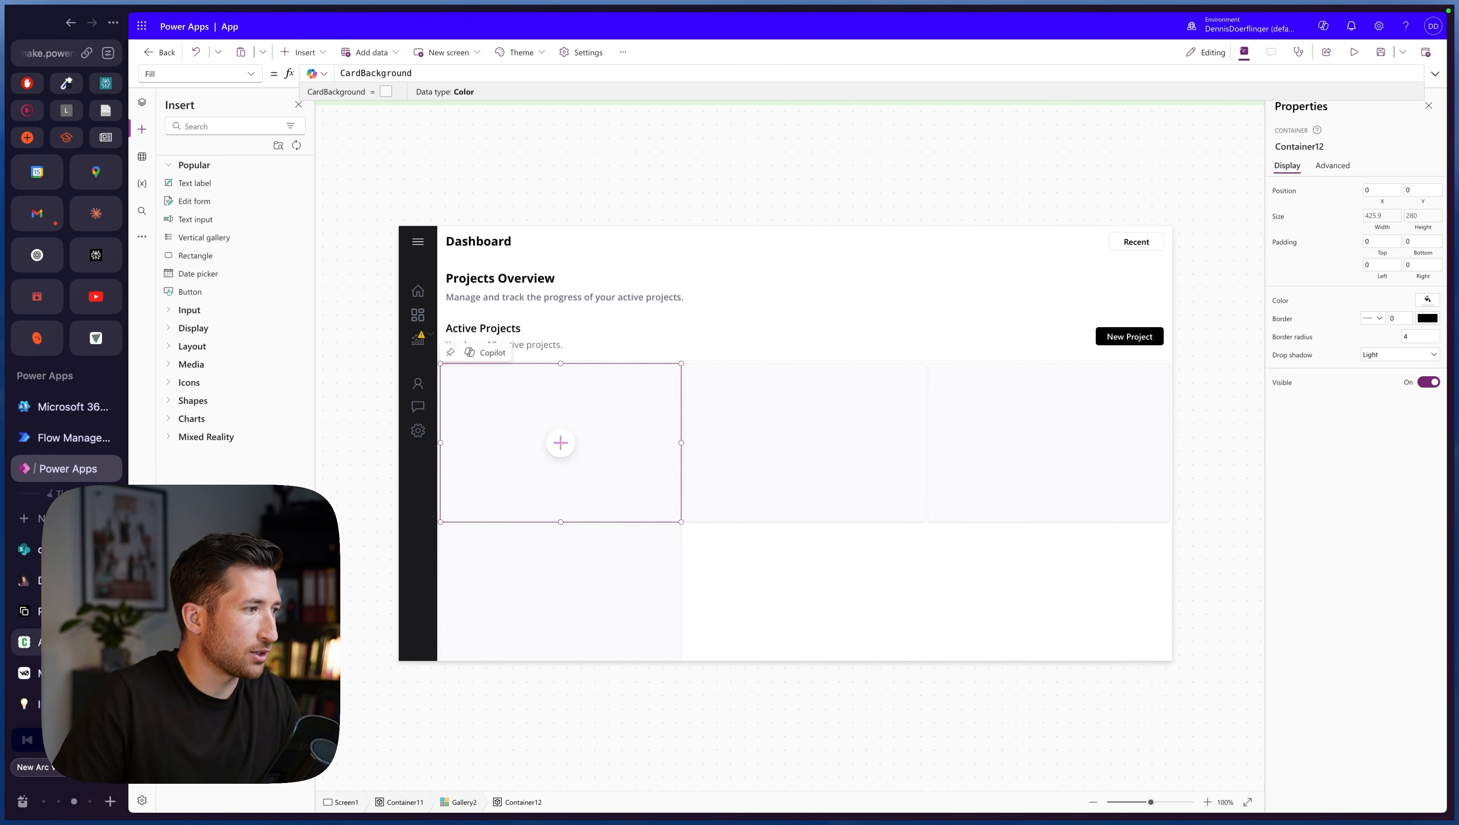
- Check the card background in the v0 mockup, return to Power Apps and set Container12's Fill to MainBackground
{"action": "left_click", "coordinate": [58, 674]}
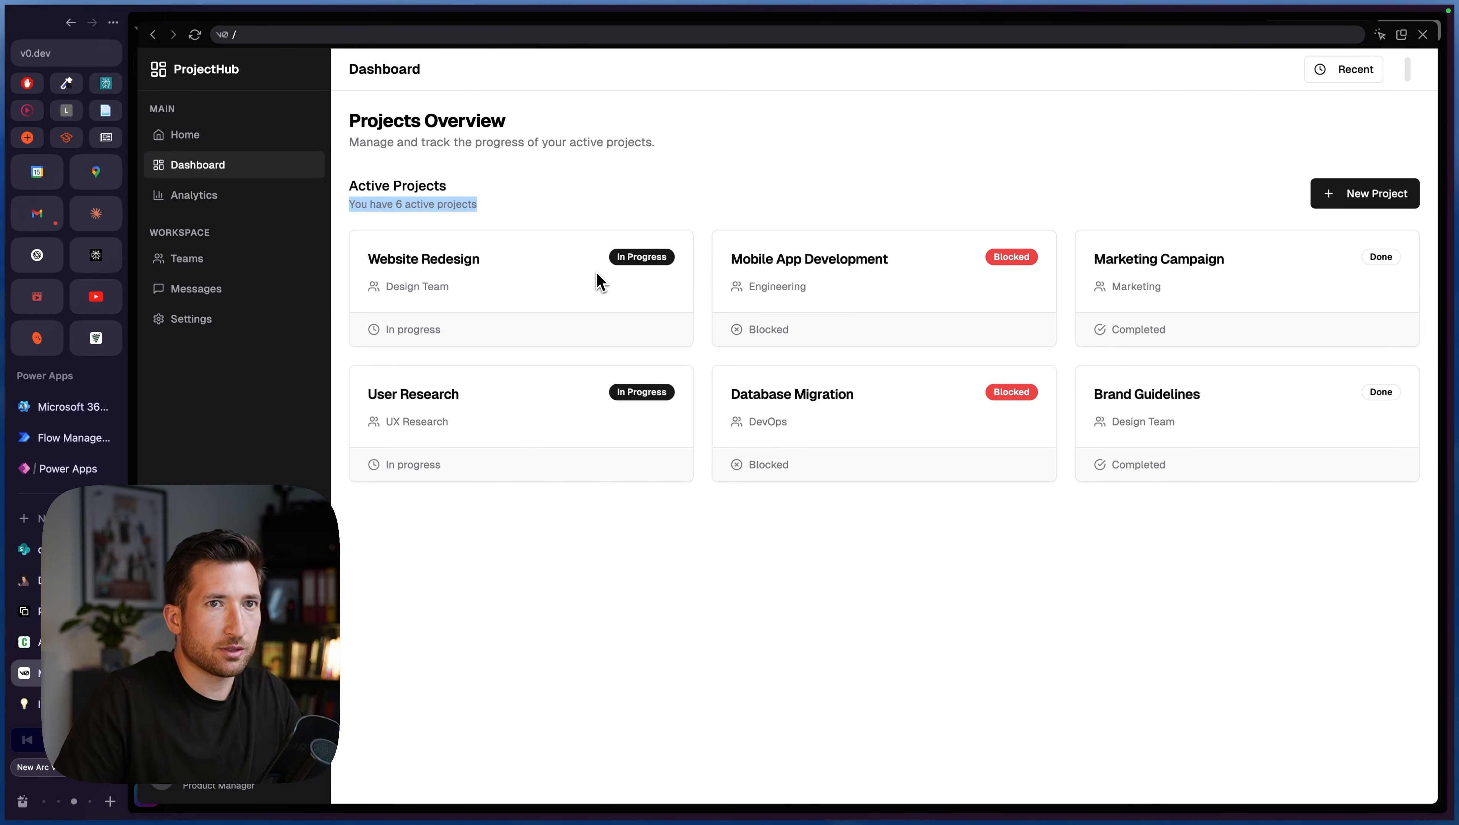
{"action": "key", "text": "ctrl+Tab"}
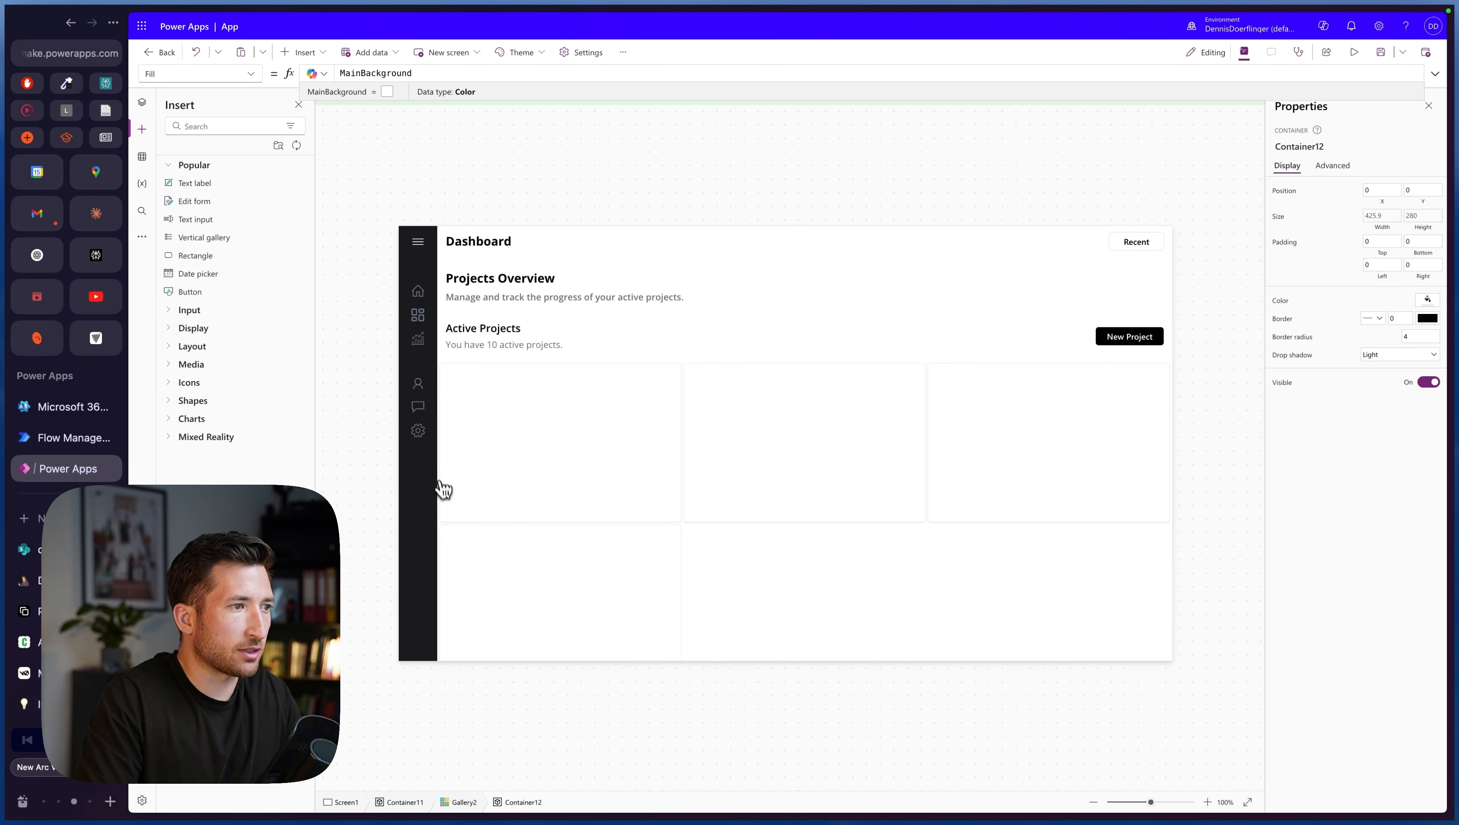
{"action": "left_click", "coordinate": [671, 491]}
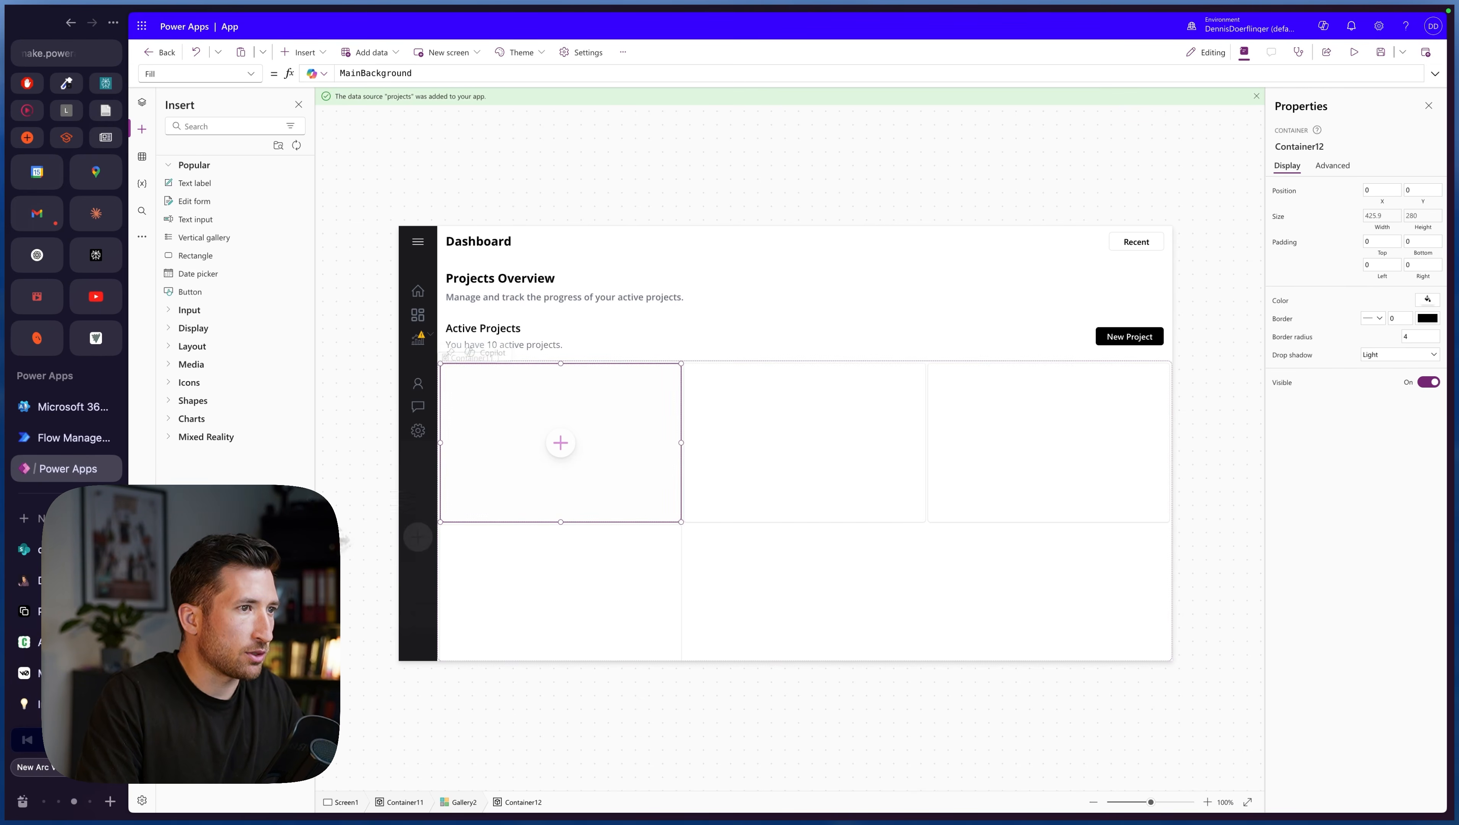
- Check the card spacing in the v0 mockup, return to Power Apps and set Gallery2's template padding to 40
{"action": "key", "text": "ctrl+Tab"}
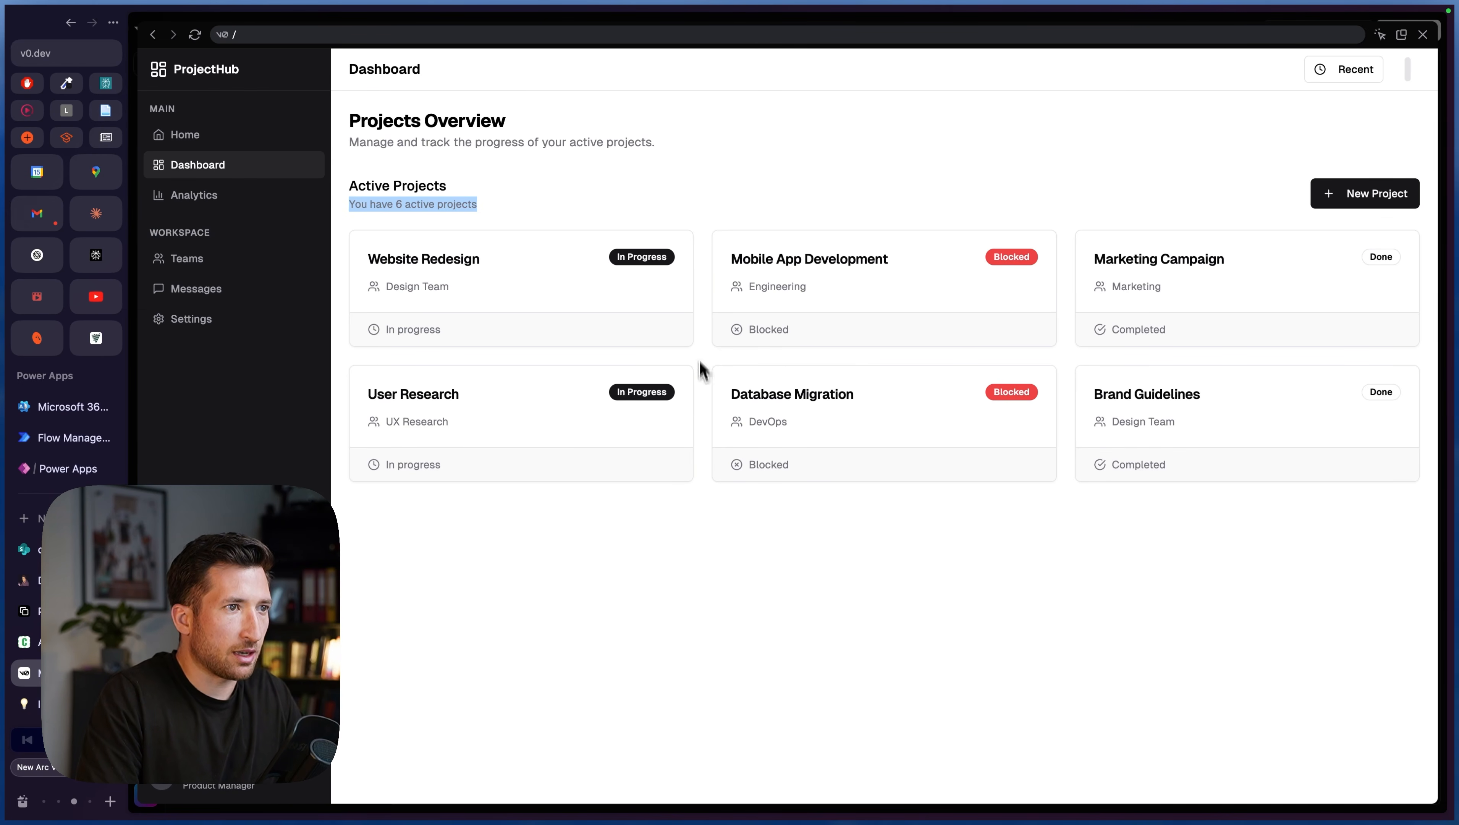
{"action": "left_click", "coordinate": [75, 469]}
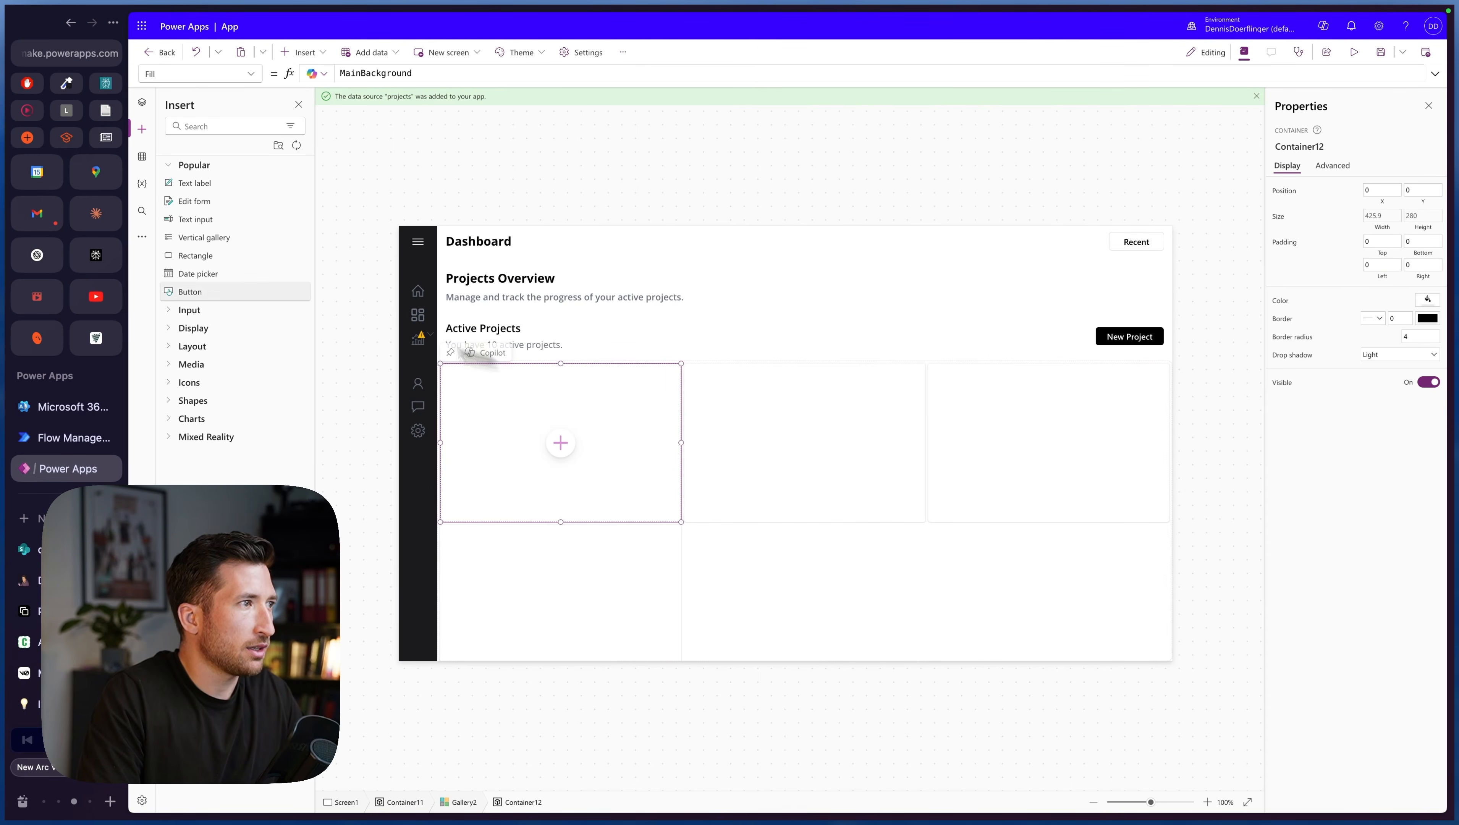
{"action": "left_click", "coordinate": [144, 104]}
{"action": "left_click", "coordinate": [232, 243]}
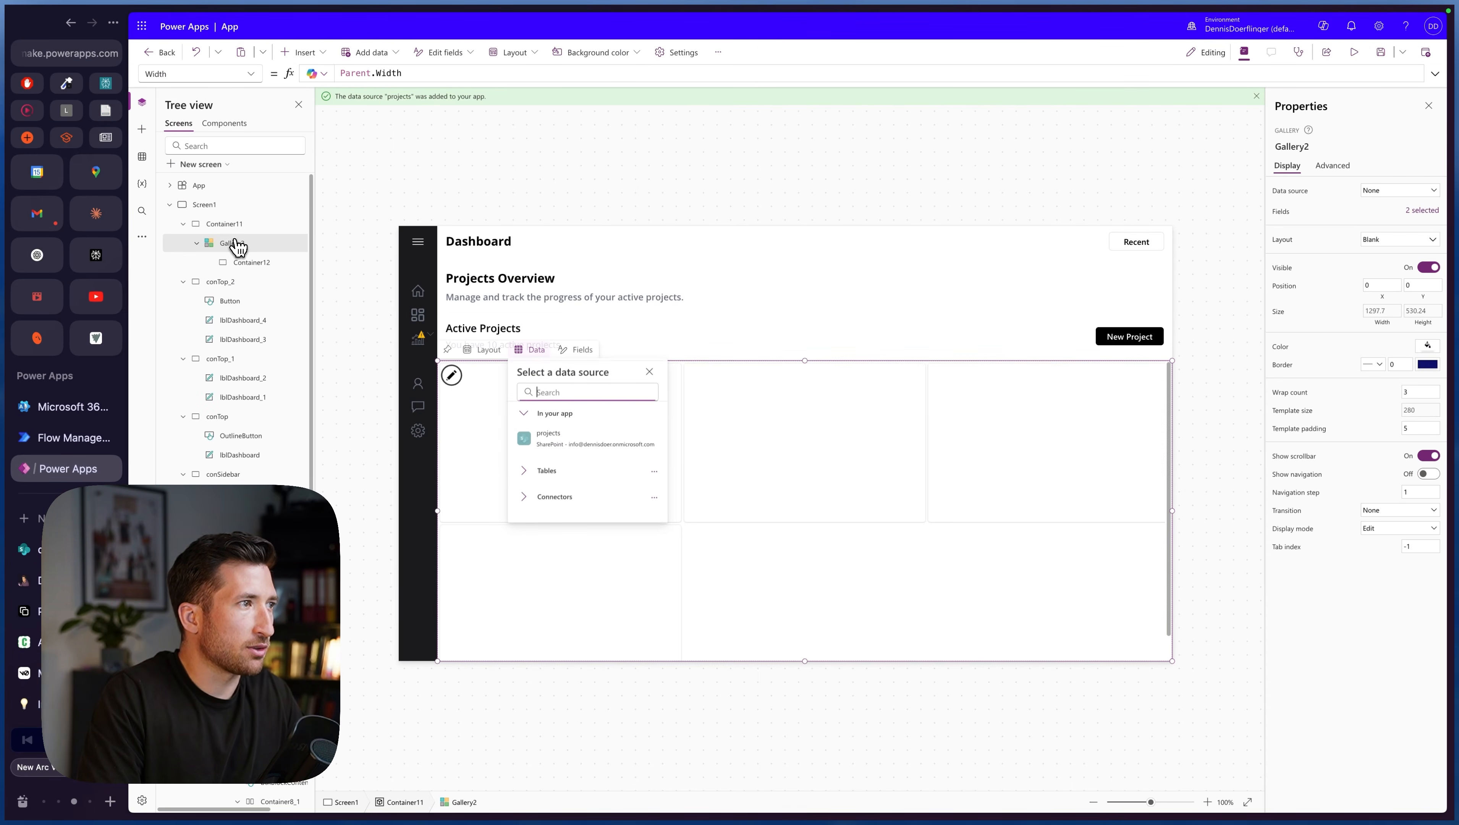
{"action": "left_click", "coordinate": [1409, 428]}
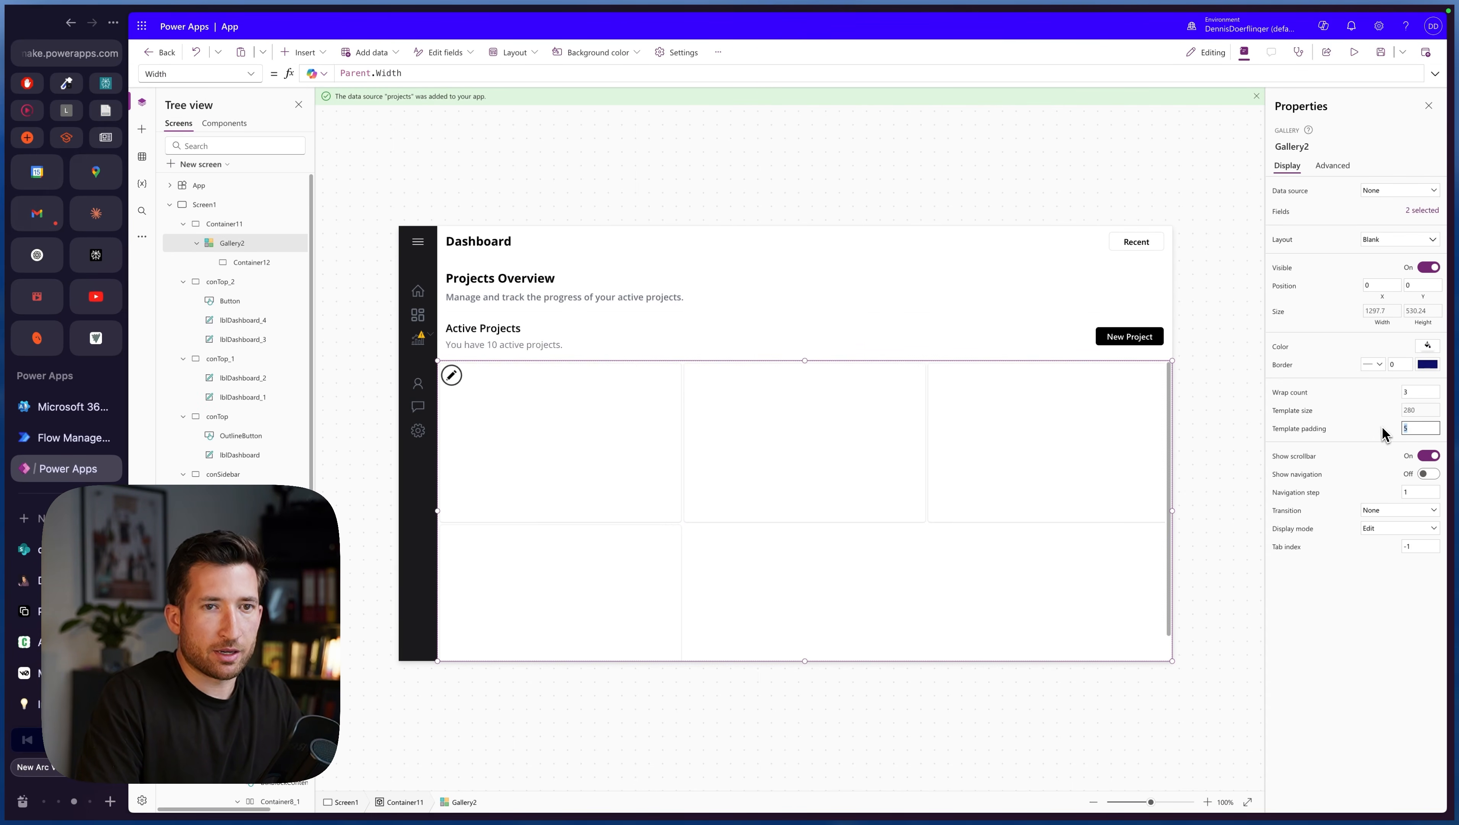
{"action": "type", "text": "25"}
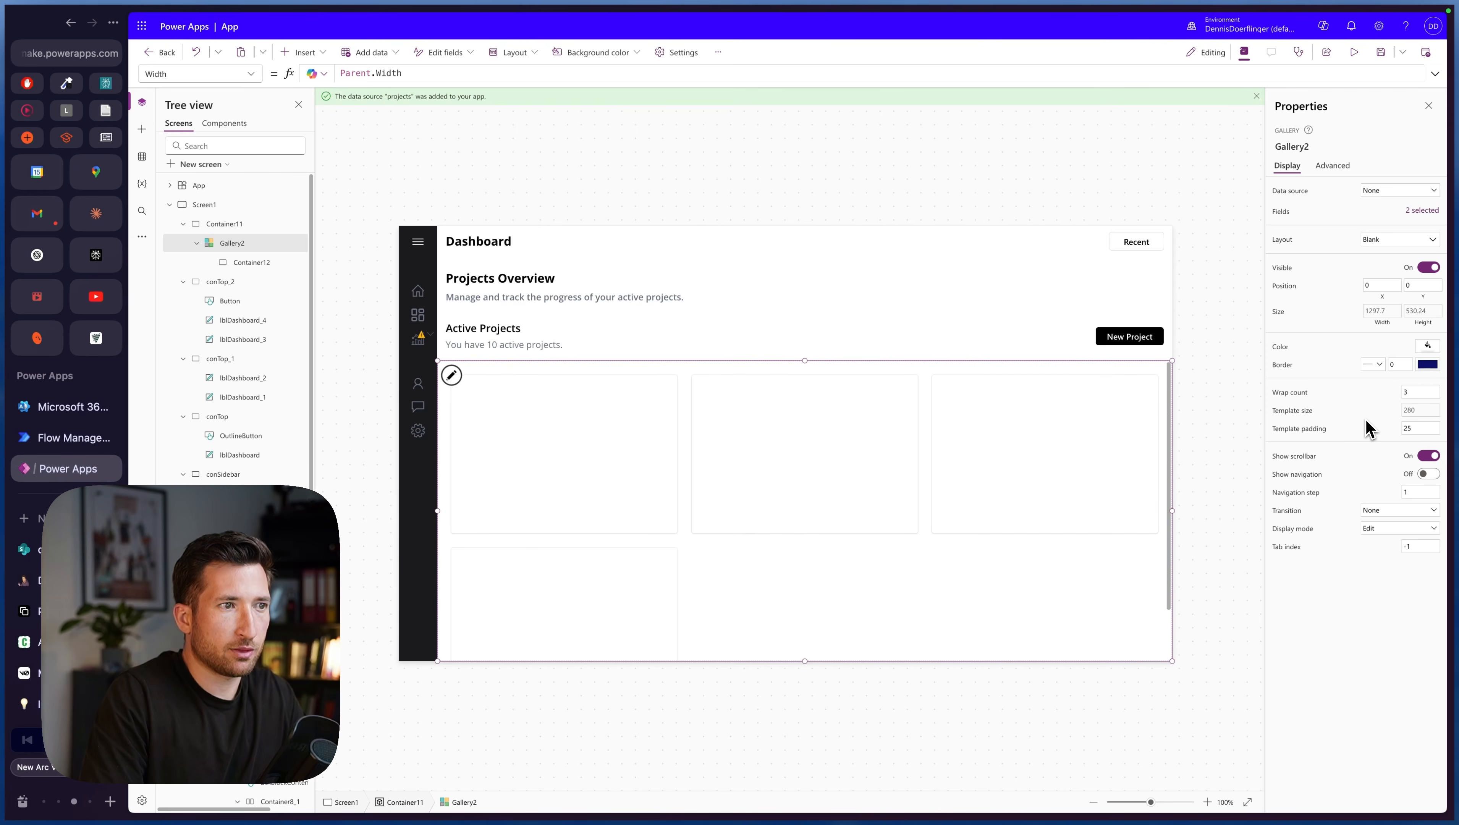
{"action": "type", "text": "35"}
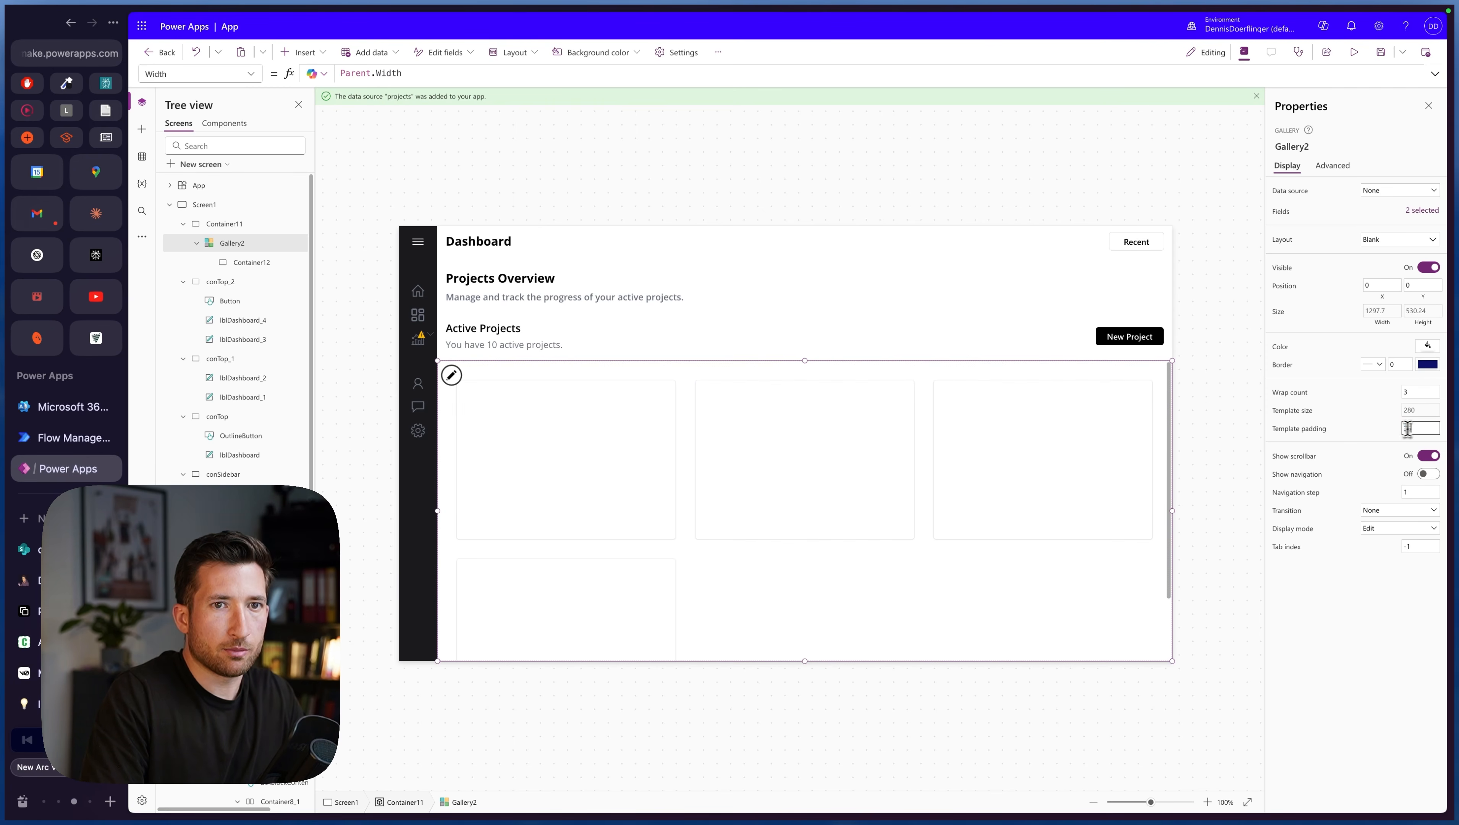
{"action": "type", "text": "40"}
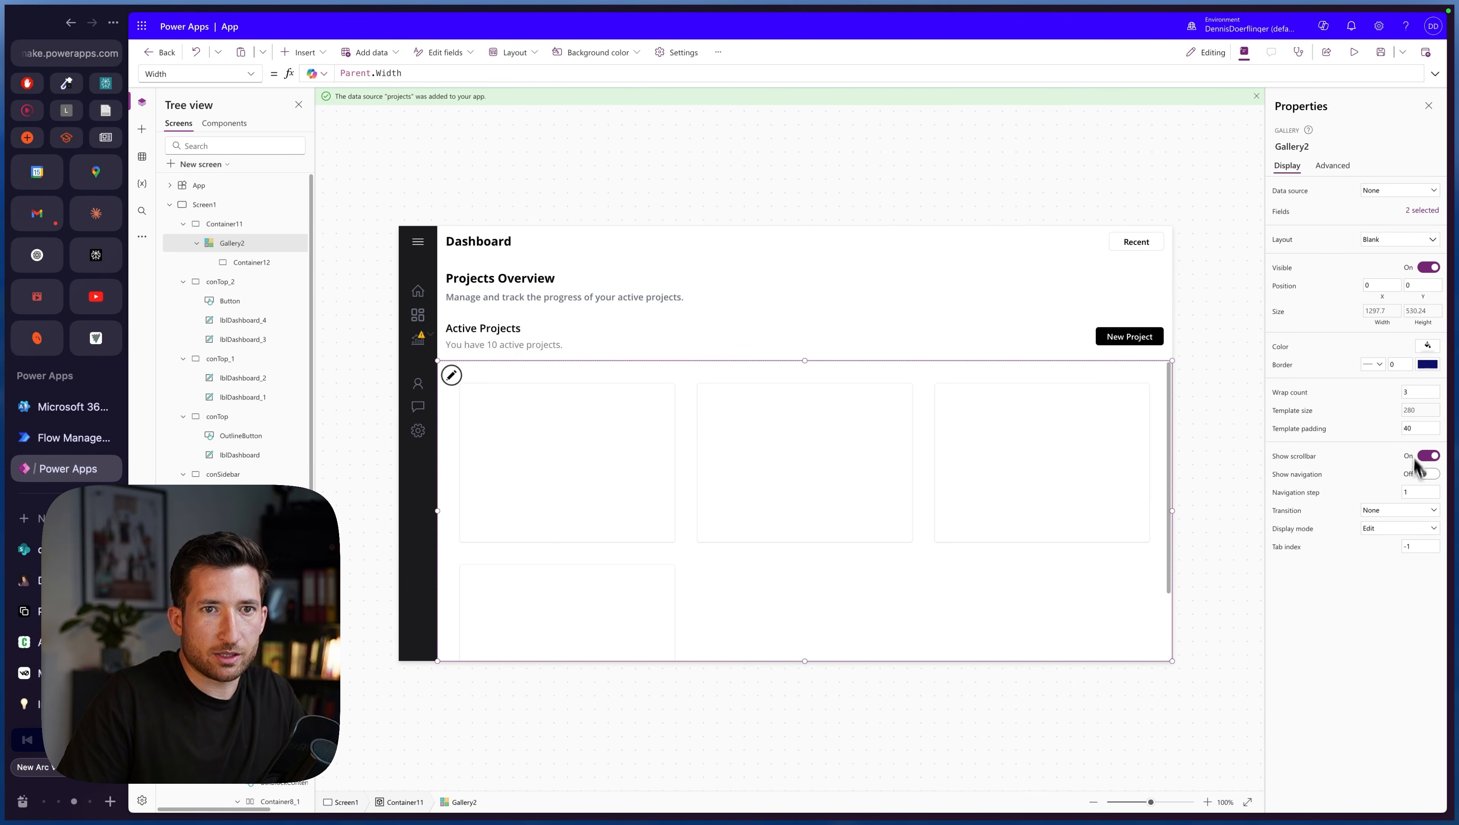
- Set Container12's border radius to 10 and its drop shadow to Semilight
{"action": "left_click", "coordinate": [670, 402]}
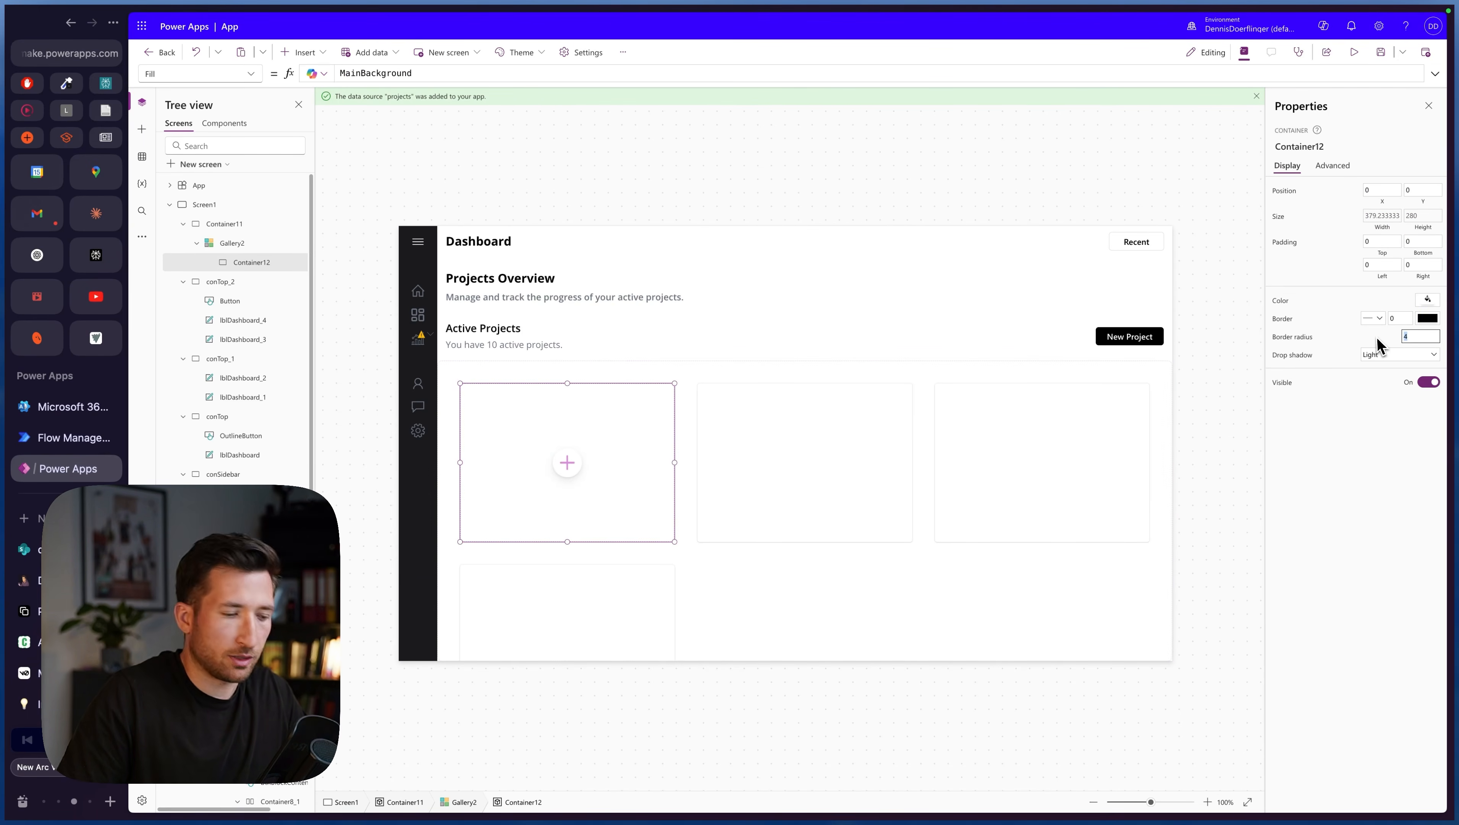
{"action": "type", "text": "10"}
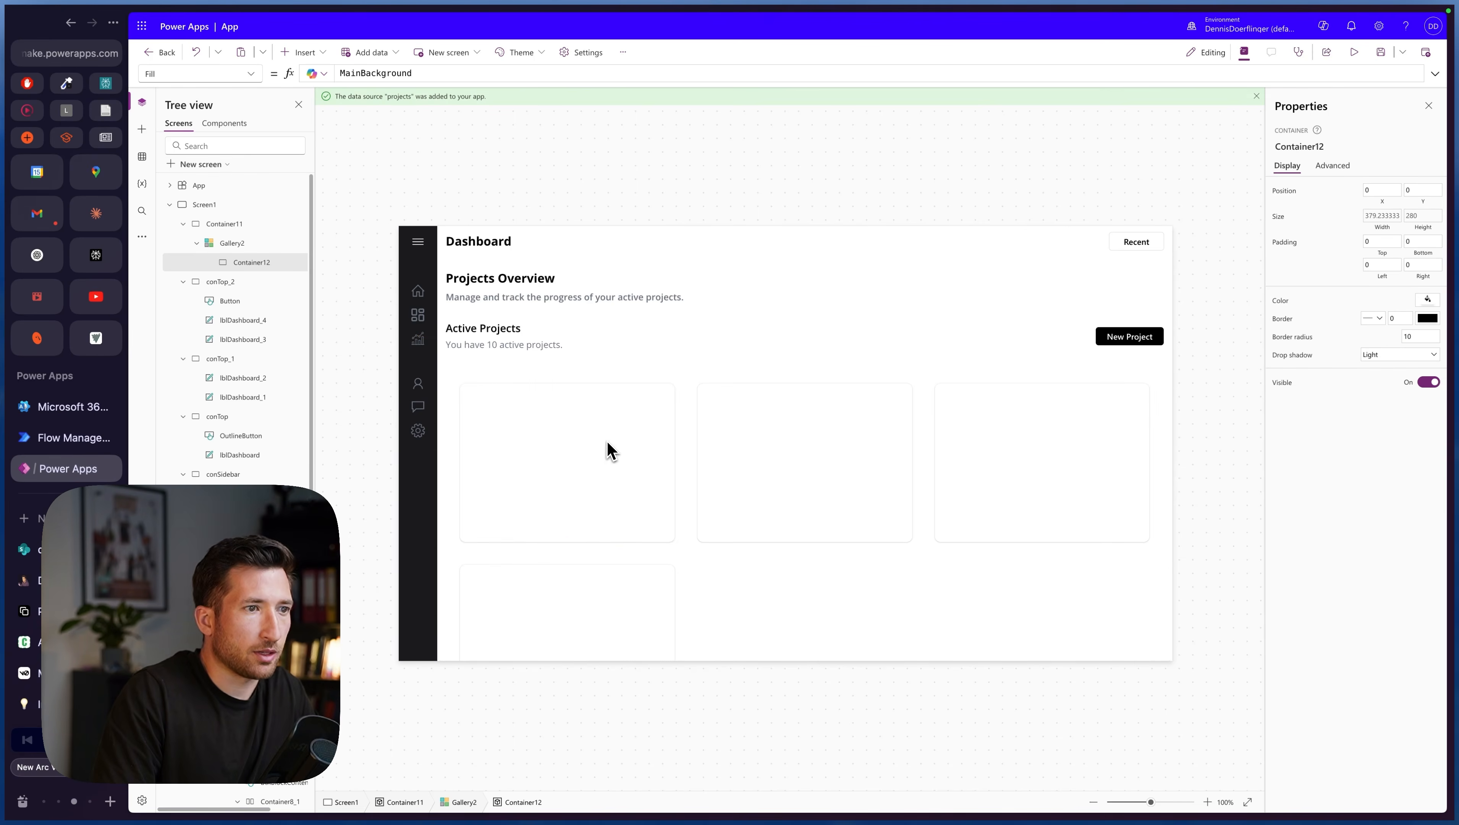
{"action": "left_click", "coordinate": [609, 448]}
{"action": "left_click", "coordinate": [1433, 354]}
{"action": "left_click", "coordinate": [1387, 405]}
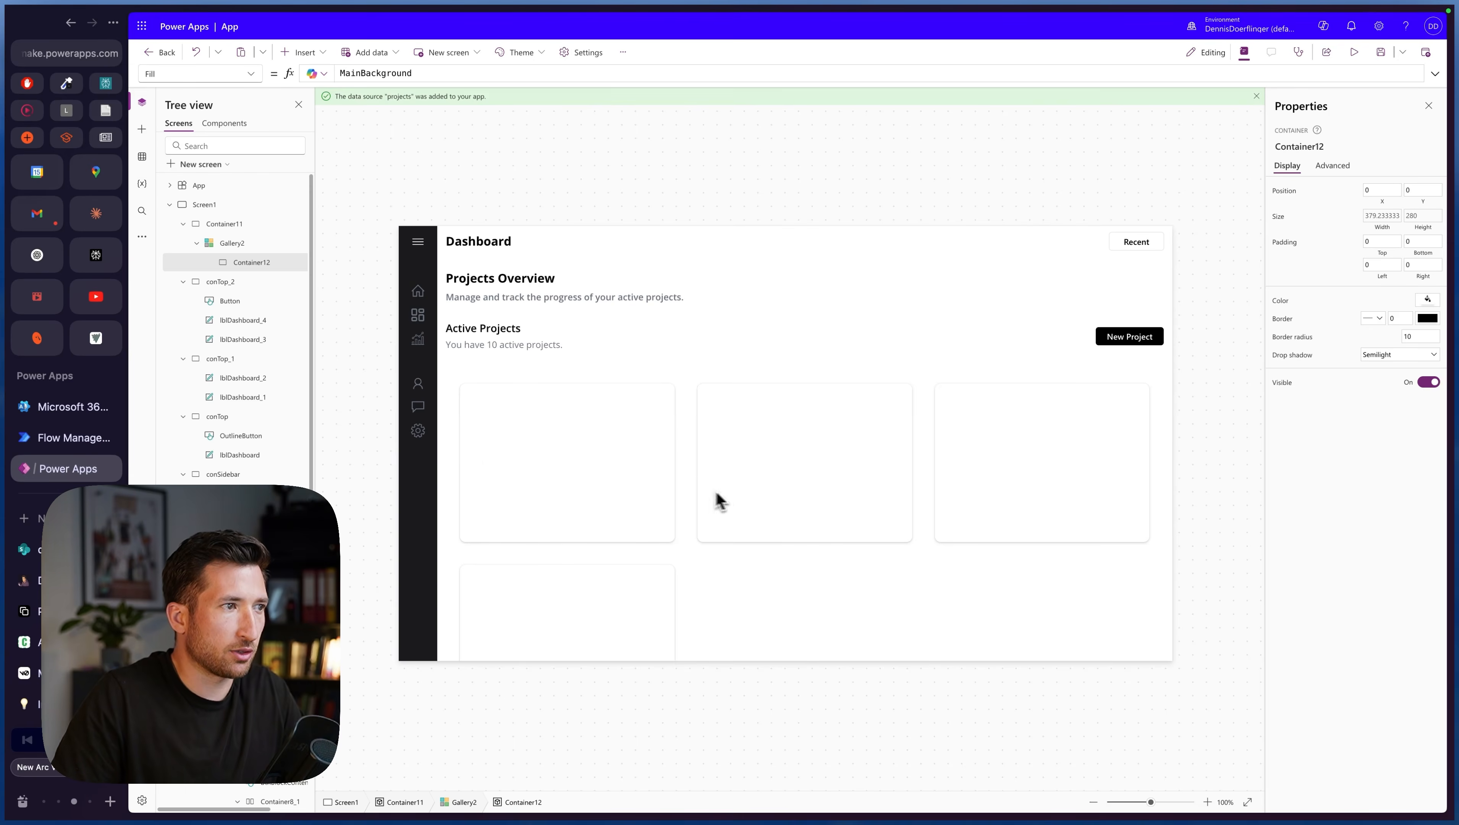
- Expand and collapse the app's sidebar repeatedly to test how the gallery cards resize
{"action": "left_click", "coordinate": [418, 241], "text": "alt"}
{"action": "left_click", "coordinate": [519, 241], "text": "alt"}
{"action": "left_click", "coordinate": [417, 242], "text": "alt"}
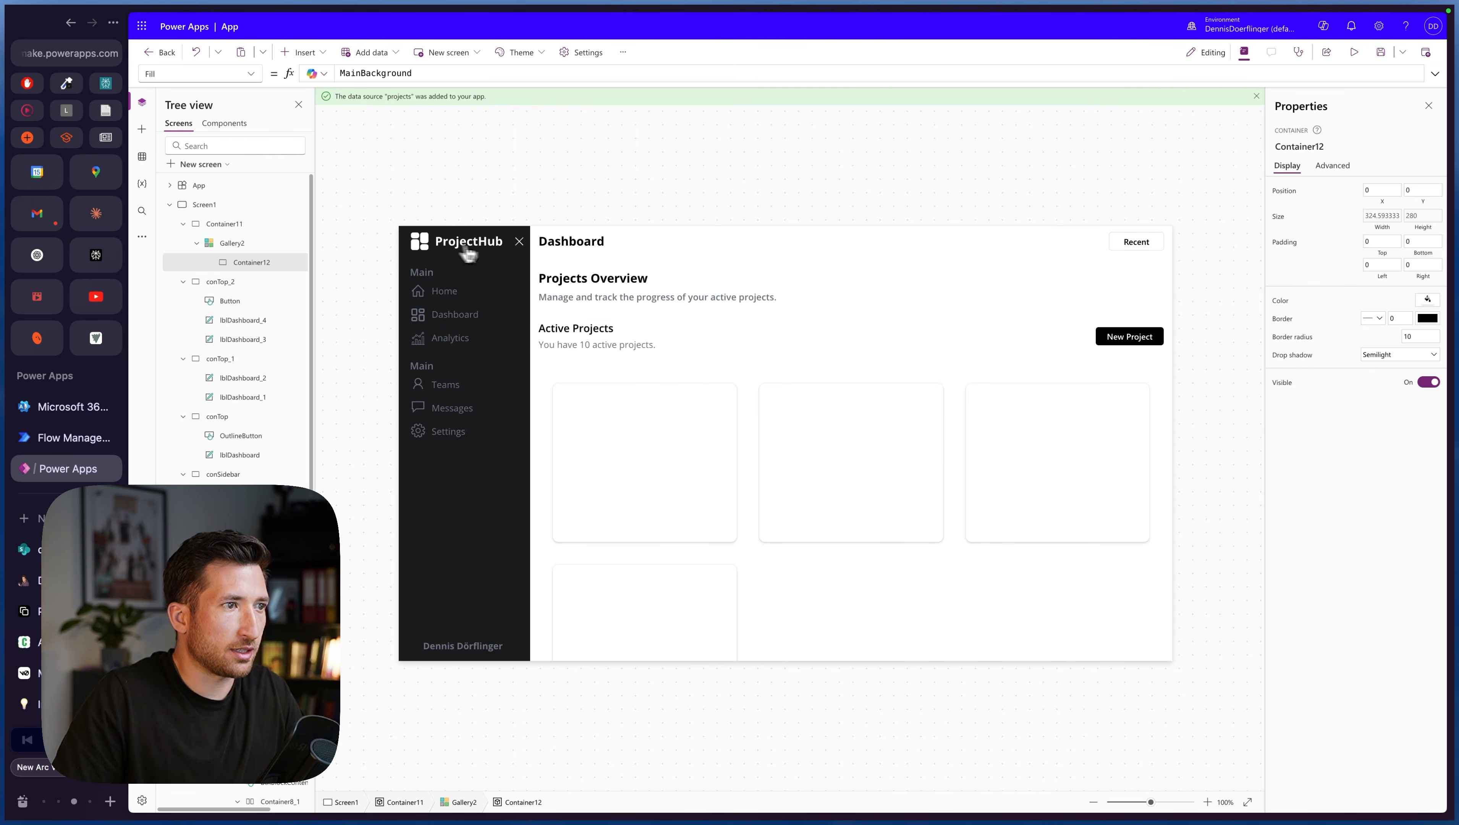
{"action": "left_click", "coordinate": [519, 242], "text": "alt"}
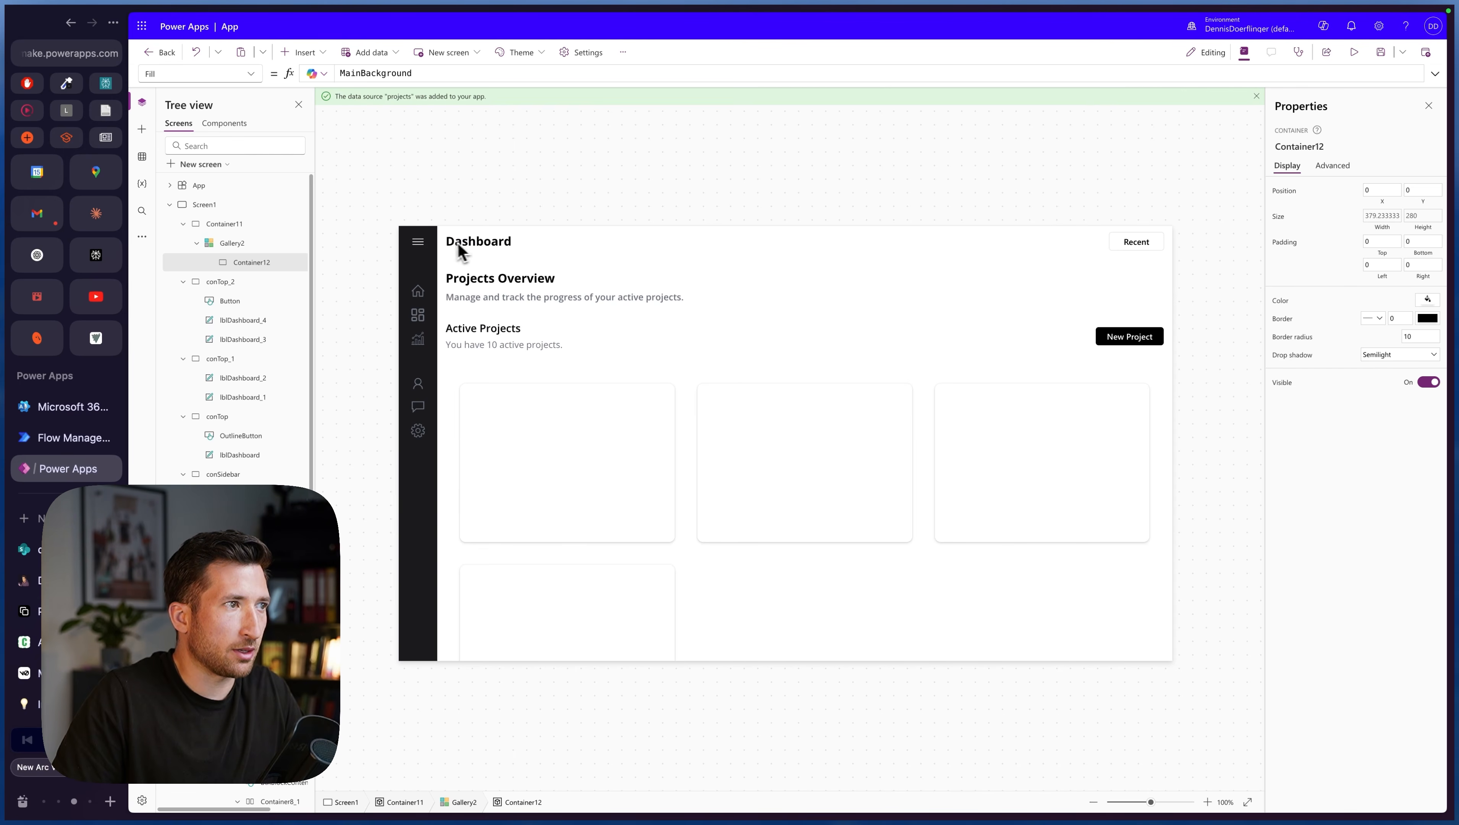
{"action": "left_click", "coordinate": [428, 247], "text": "alt"}
{"action": "left_click", "coordinate": [519, 242], "text": "alt"}
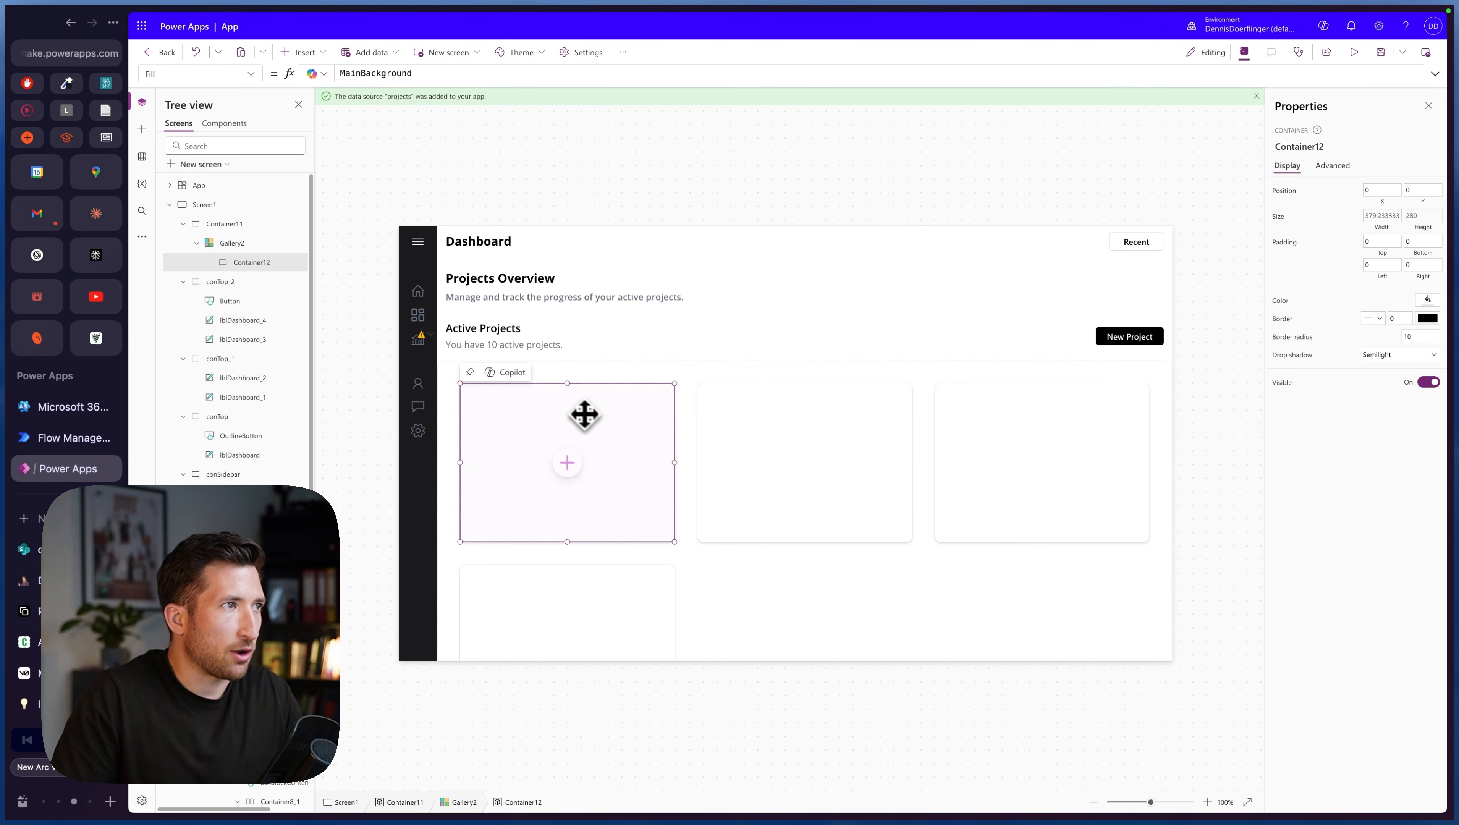
- Insert a text label in Container12 and set its Text to ThisItem.Title
{"action": "left_click", "coordinate": [305, 52]}
{"action": "left_click", "coordinate": [323, 122]}
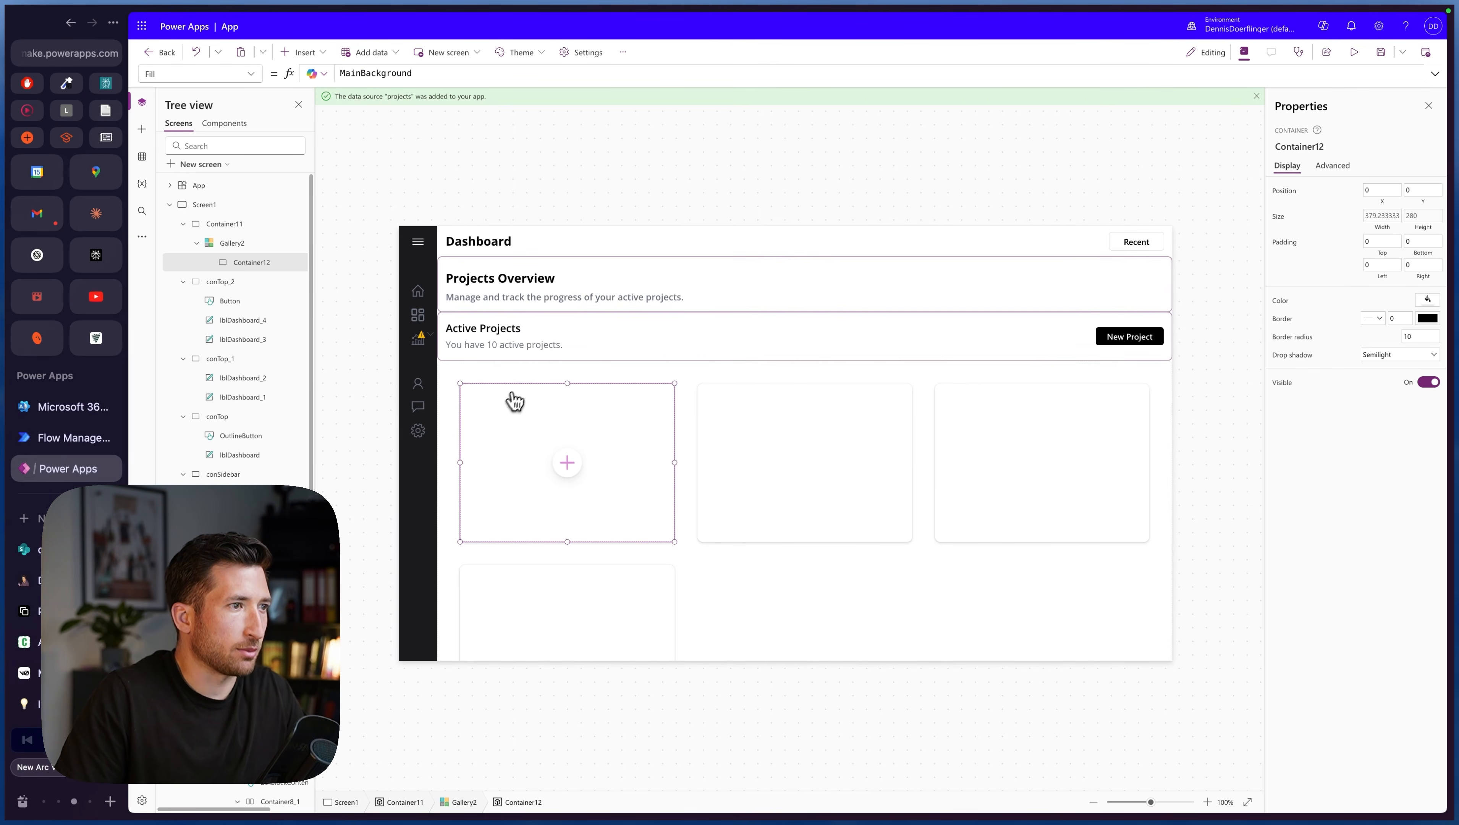
{"action": "left_click_drag", "start_coordinate": [375, 74], "coordinate": [335, 71]}
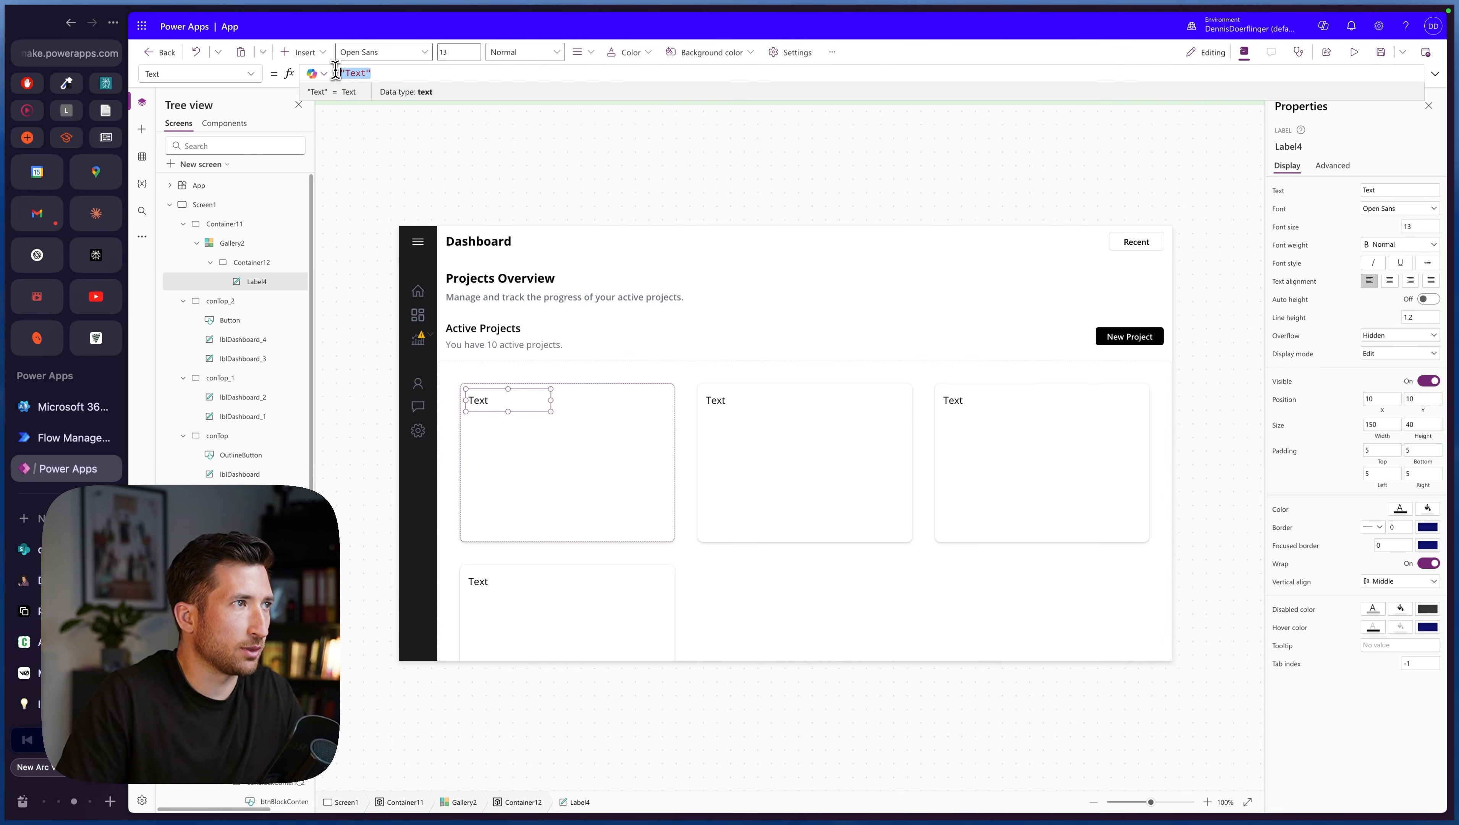
{"action": "type", "text": "ThisItem.Title"}
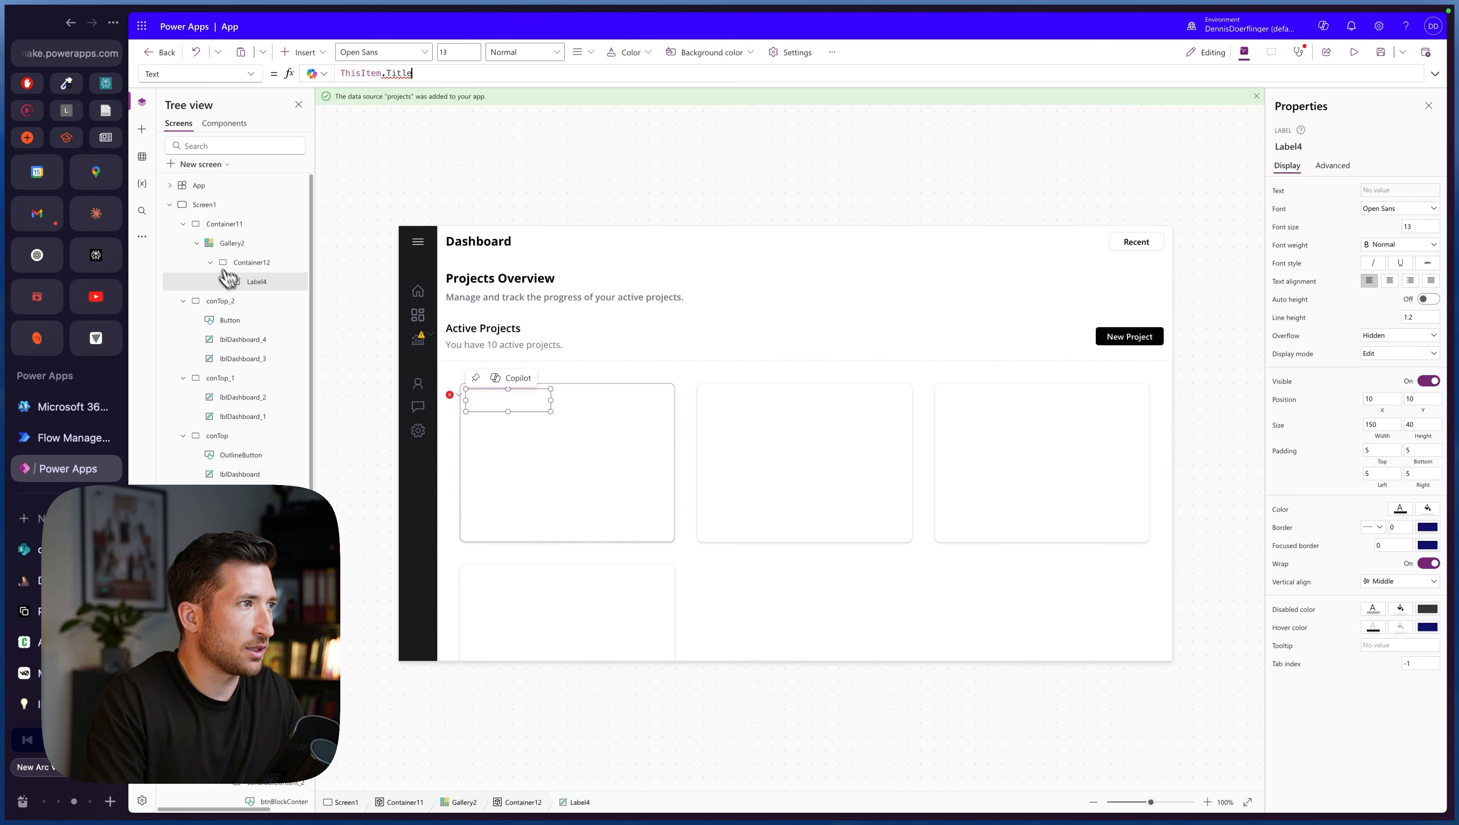
- Set Gallery2's data source to the projects list and check the cards in the gallery
{"action": "left_click", "coordinate": [231, 244]}
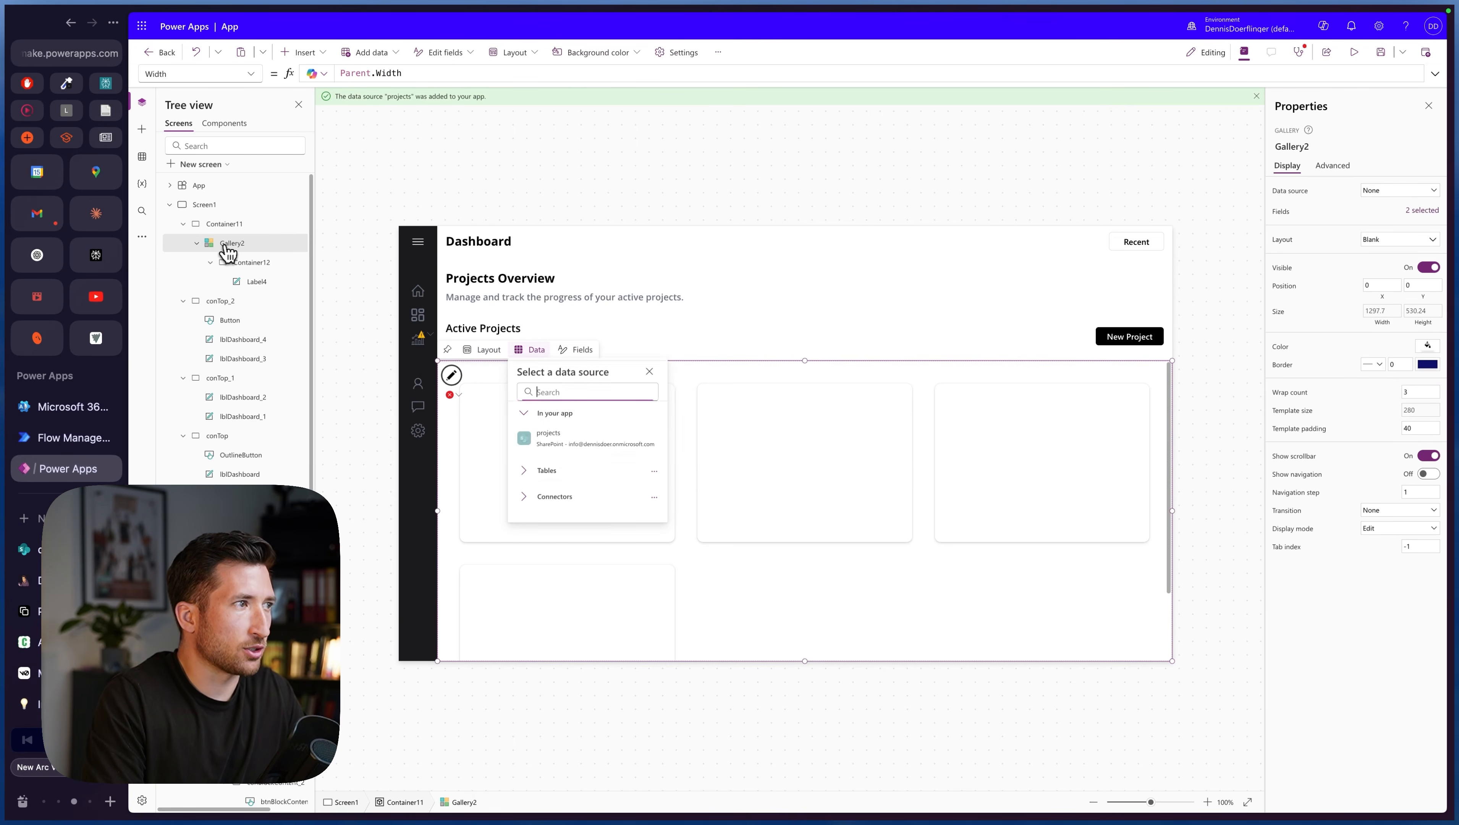
{"action": "left_click", "coordinate": [566, 434]}
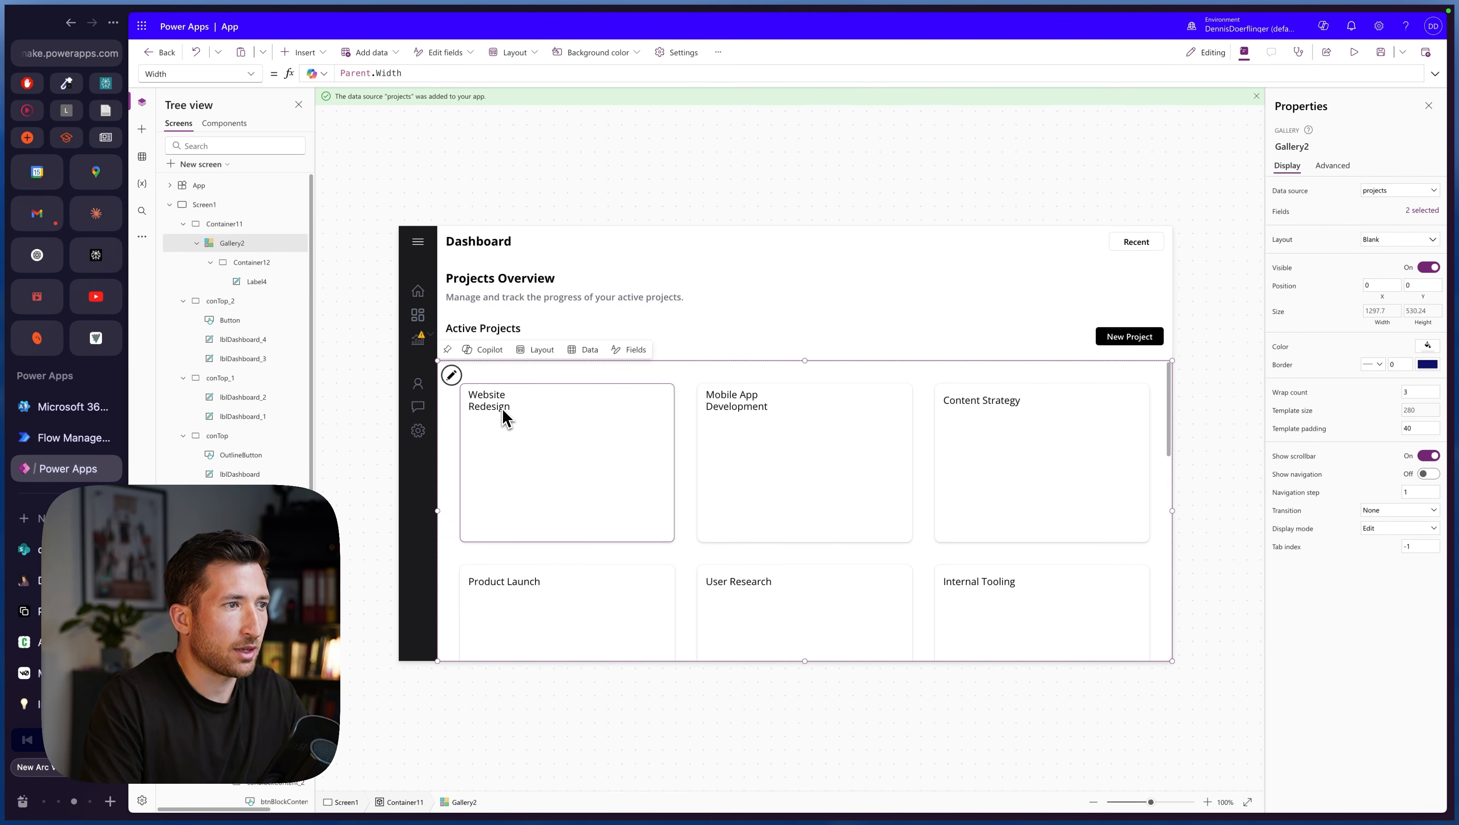
{"action": "scroll", "coordinate": [503, 413], "scroll_direction": "down", "scroll_amount": 5}
{"action": "scroll", "coordinate": [502, 431], "scroll_direction": "up", "scroll_amount": 5}
- Widen the title label in the first card to about 226
{"action": "left_click", "coordinate": [517, 405]}
{"action": "left_click_drag", "start_coordinate": [559, 400], "coordinate": [595, 400]}
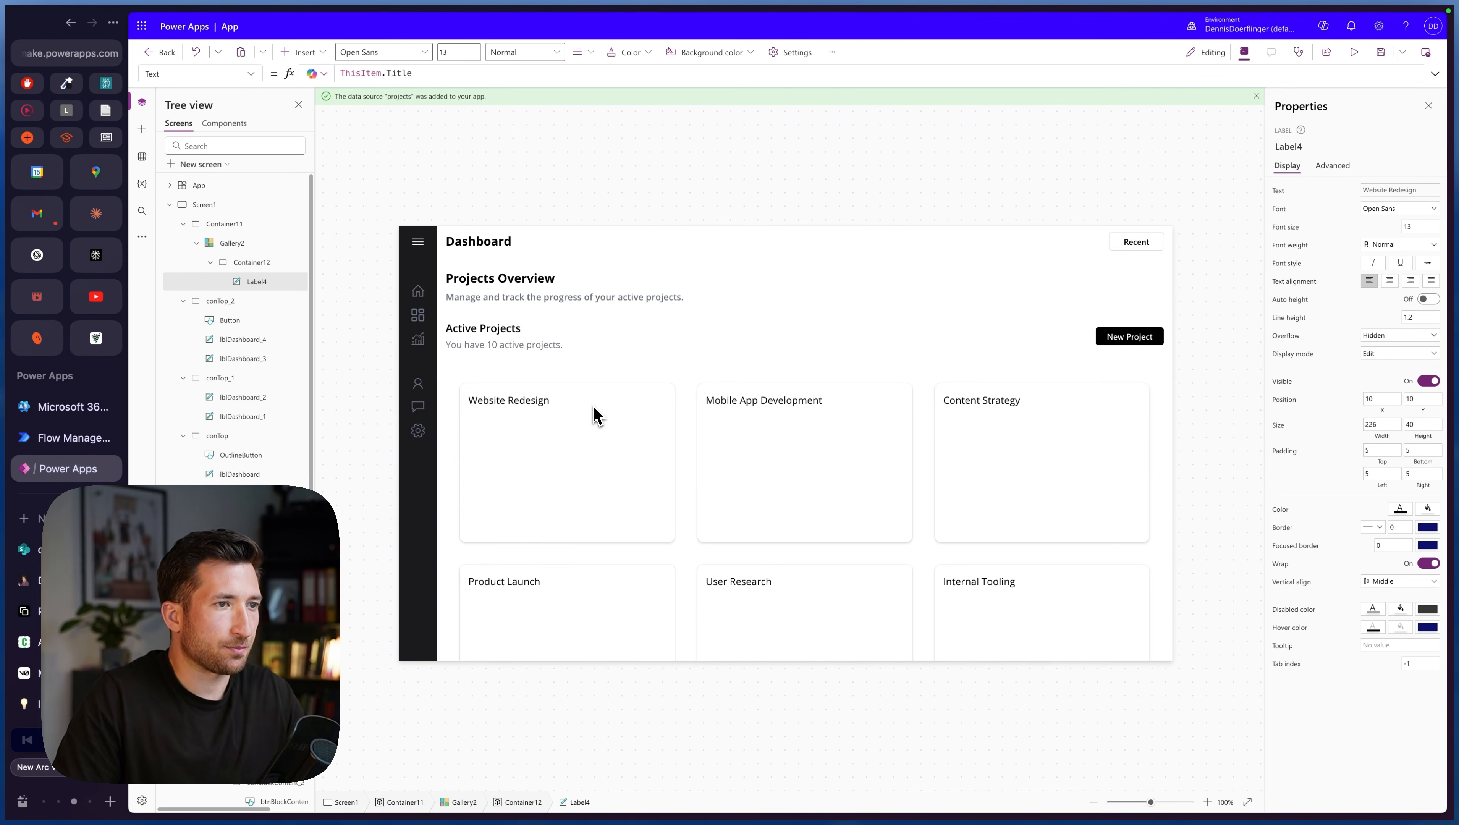
{"action": "left_click", "coordinate": [528, 405]}
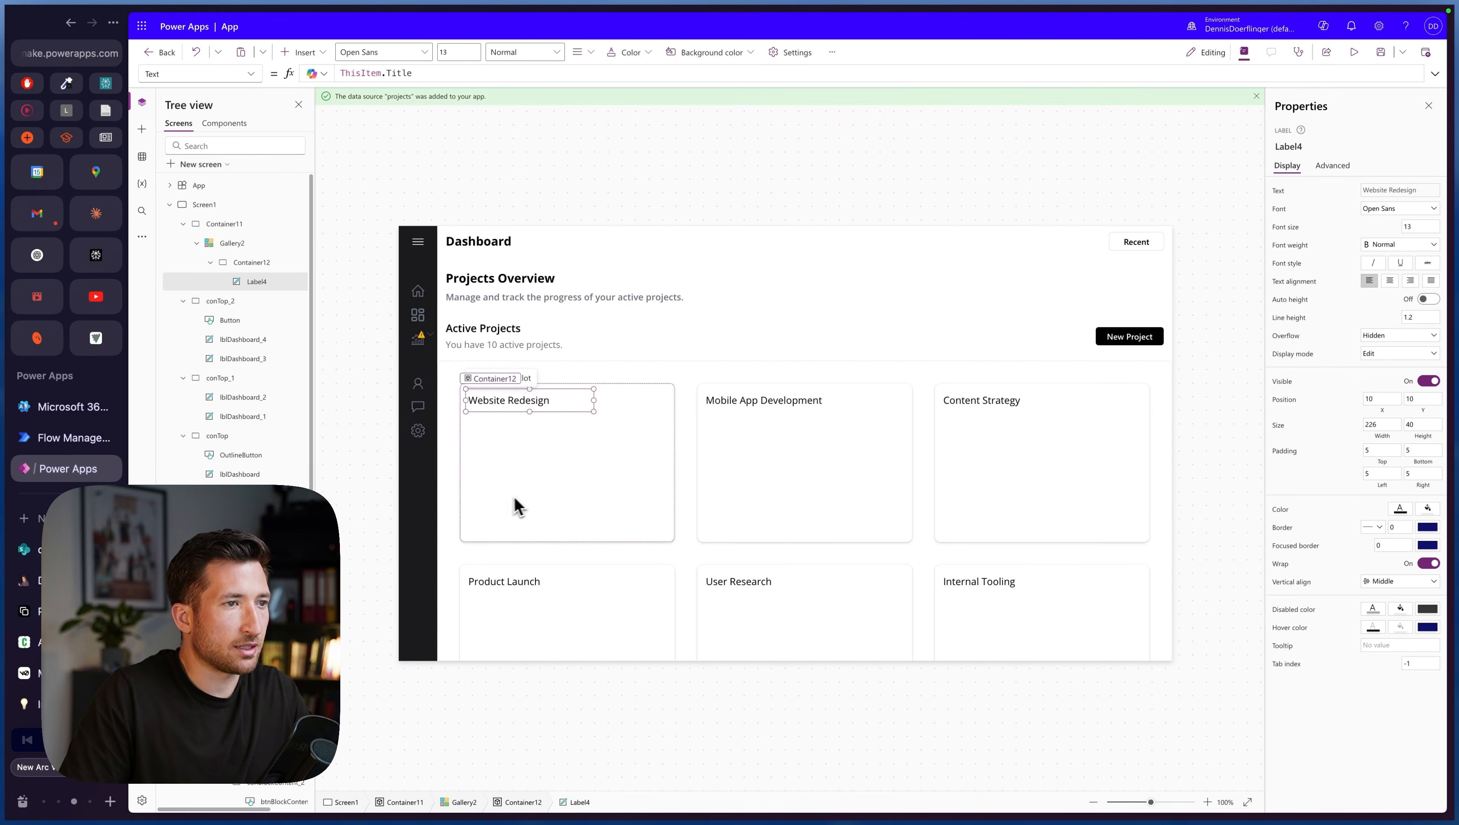
- Shorten Container12 to a height of about 165 and reduce Gallery2's template to roughly half its height
{"action": "left_click", "coordinate": [601, 497]}
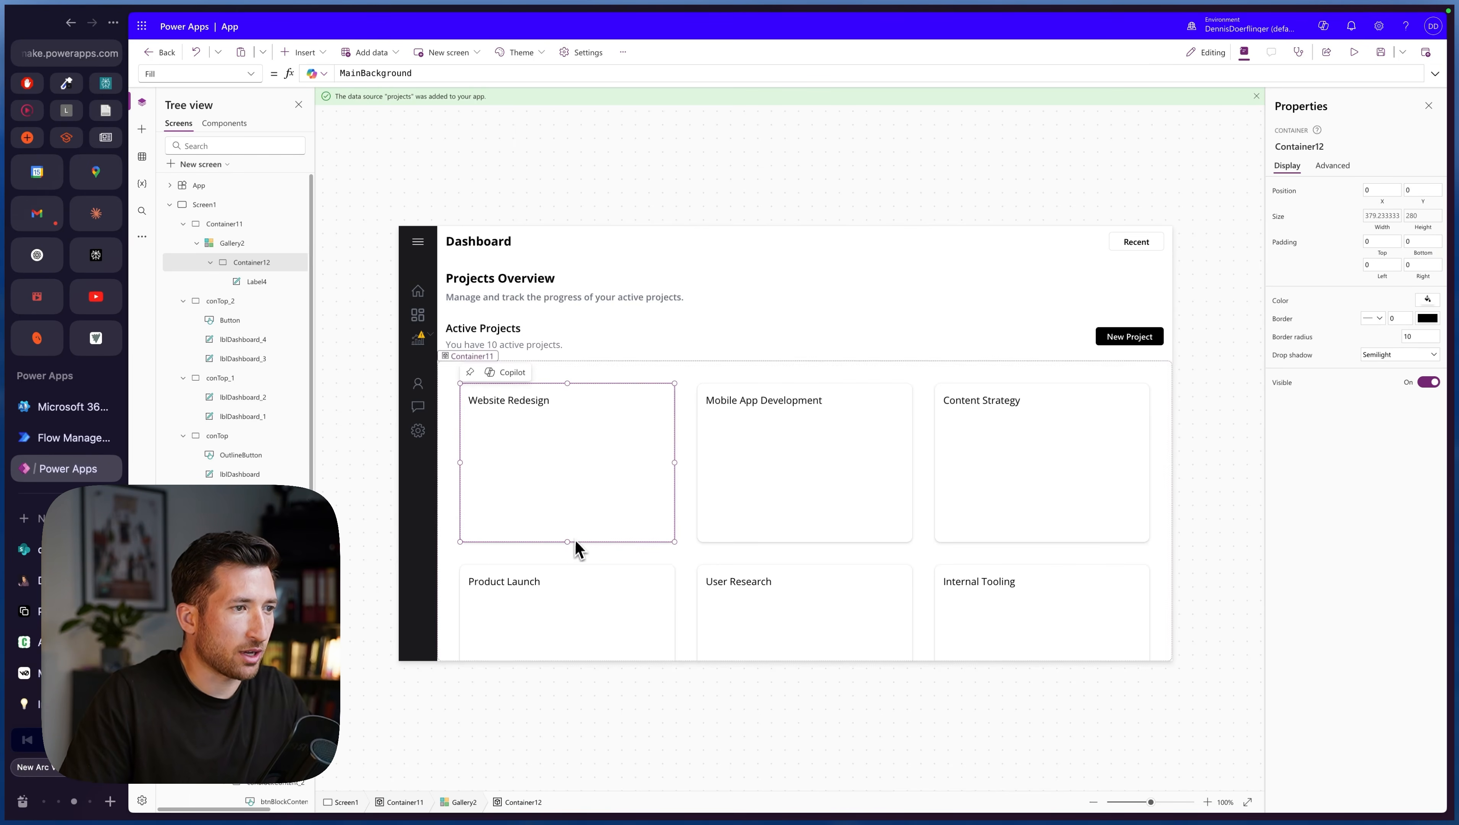
{"action": "left_click_drag", "start_coordinate": [569, 542], "coordinate": [570, 477]}
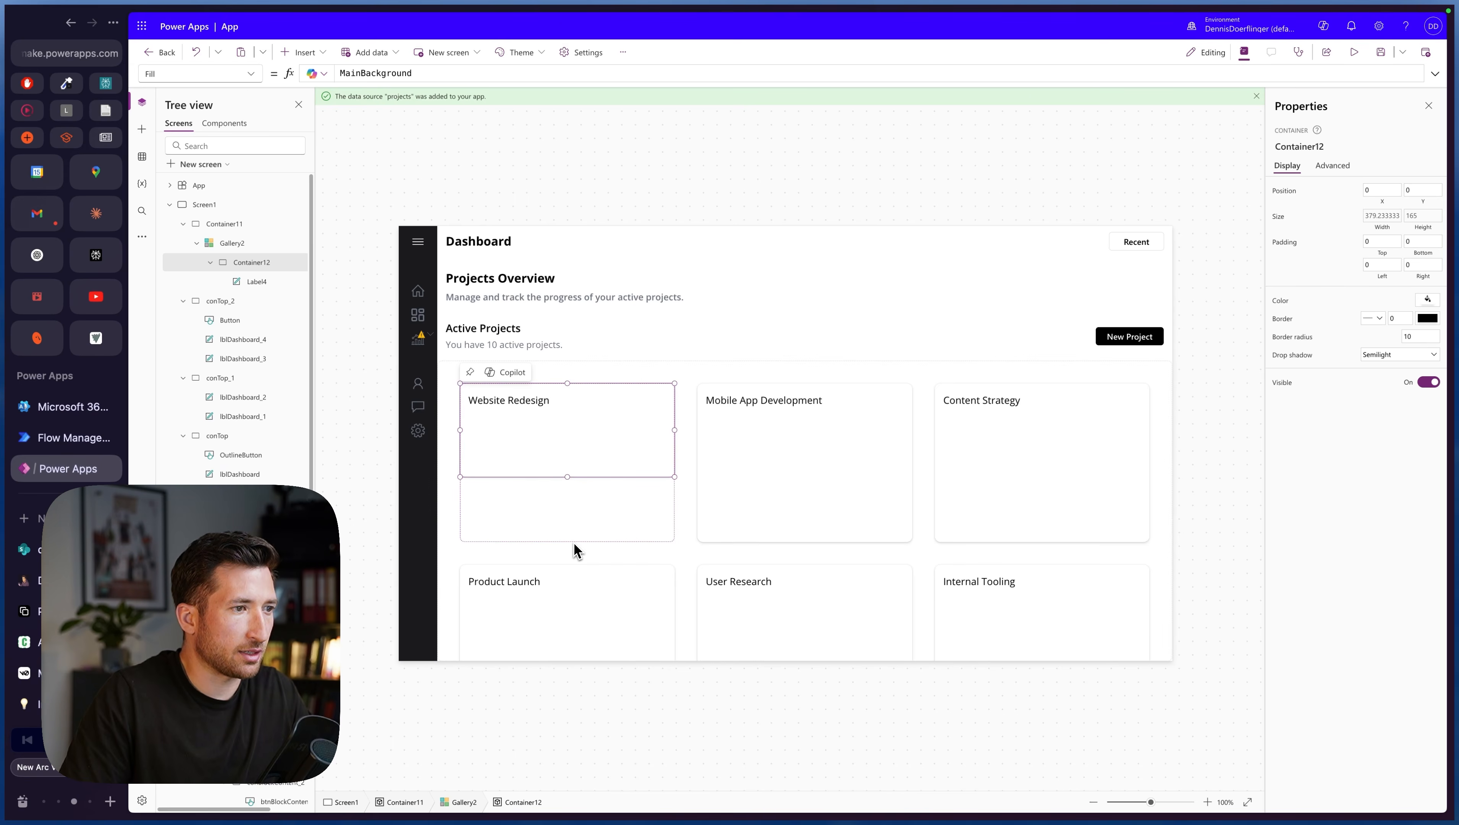
{"action": "left_click", "coordinate": [574, 544]}
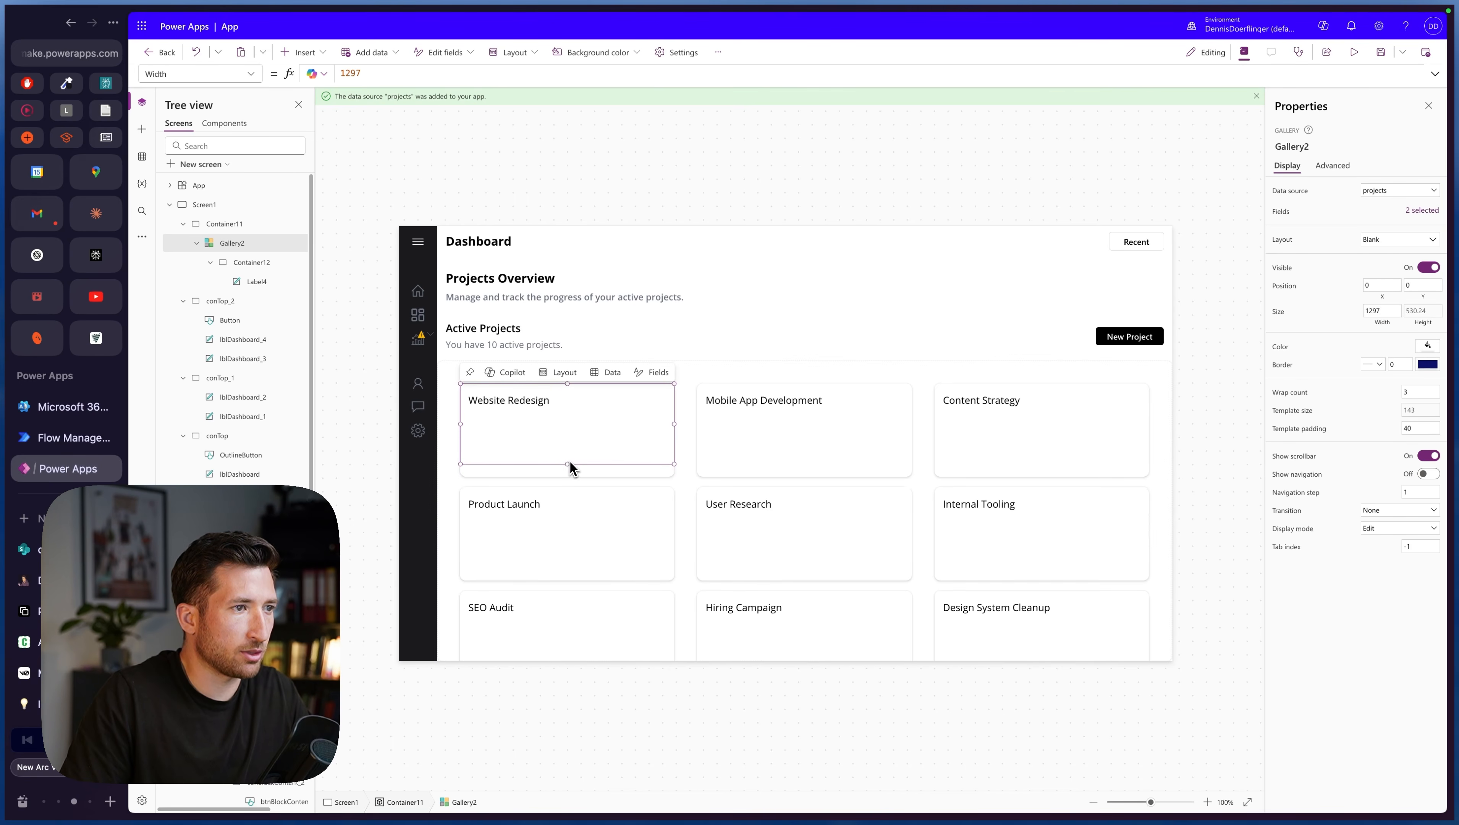
{"action": "left_click", "coordinate": [575, 462]}
- Set Container12's Height to Gallery2.TemplateHeight
{"action": "left_click", "coordinate": [253, 75]}
{"action": "left_click", "coordinate": [199, 250]}
{"action": "type", "text": "Gallery2.Te"}
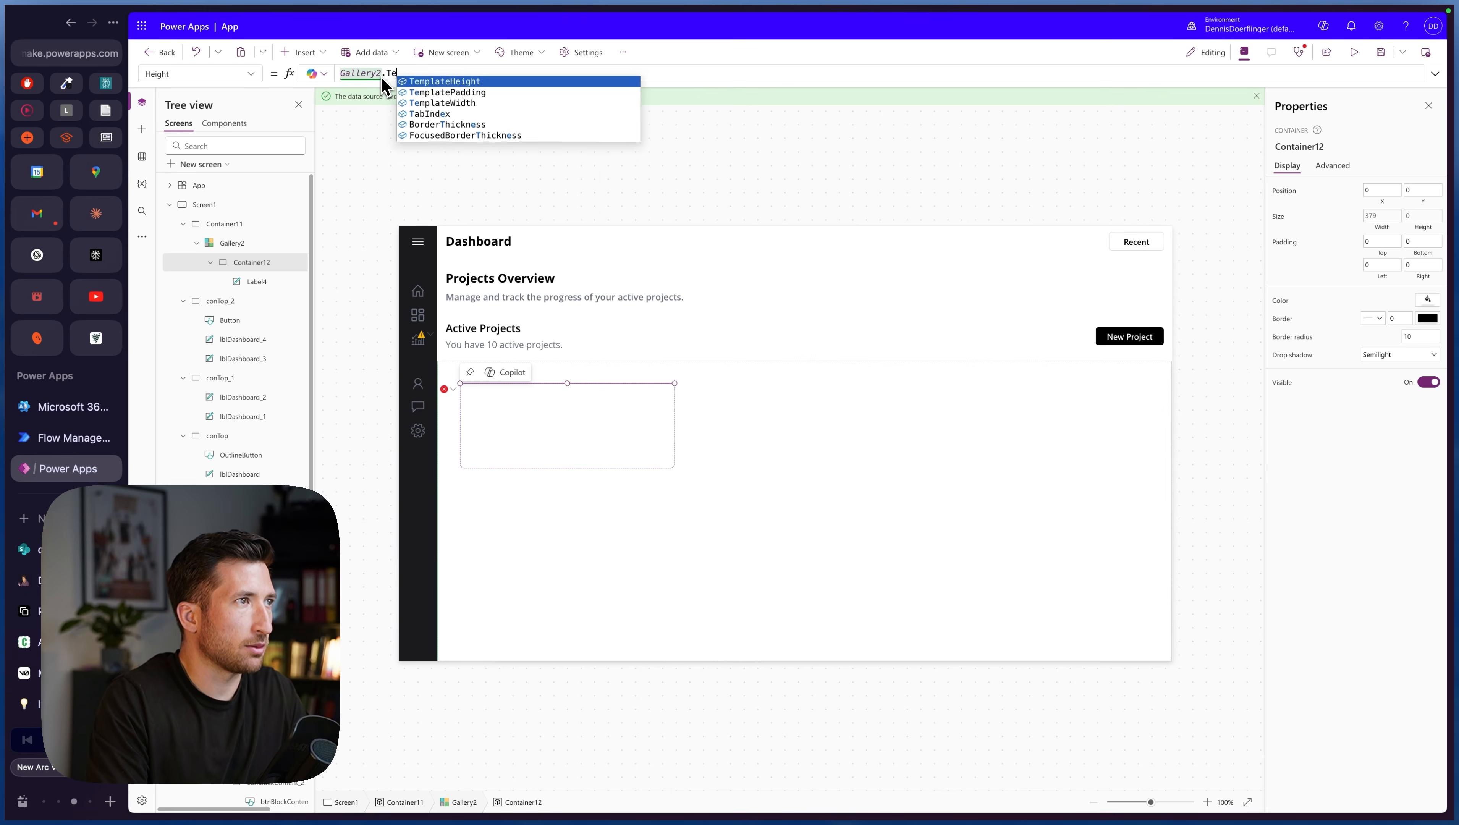
{"action": "key", "text": "Tab"}
{"action": "left_click", "coordinate": [631, 432]}
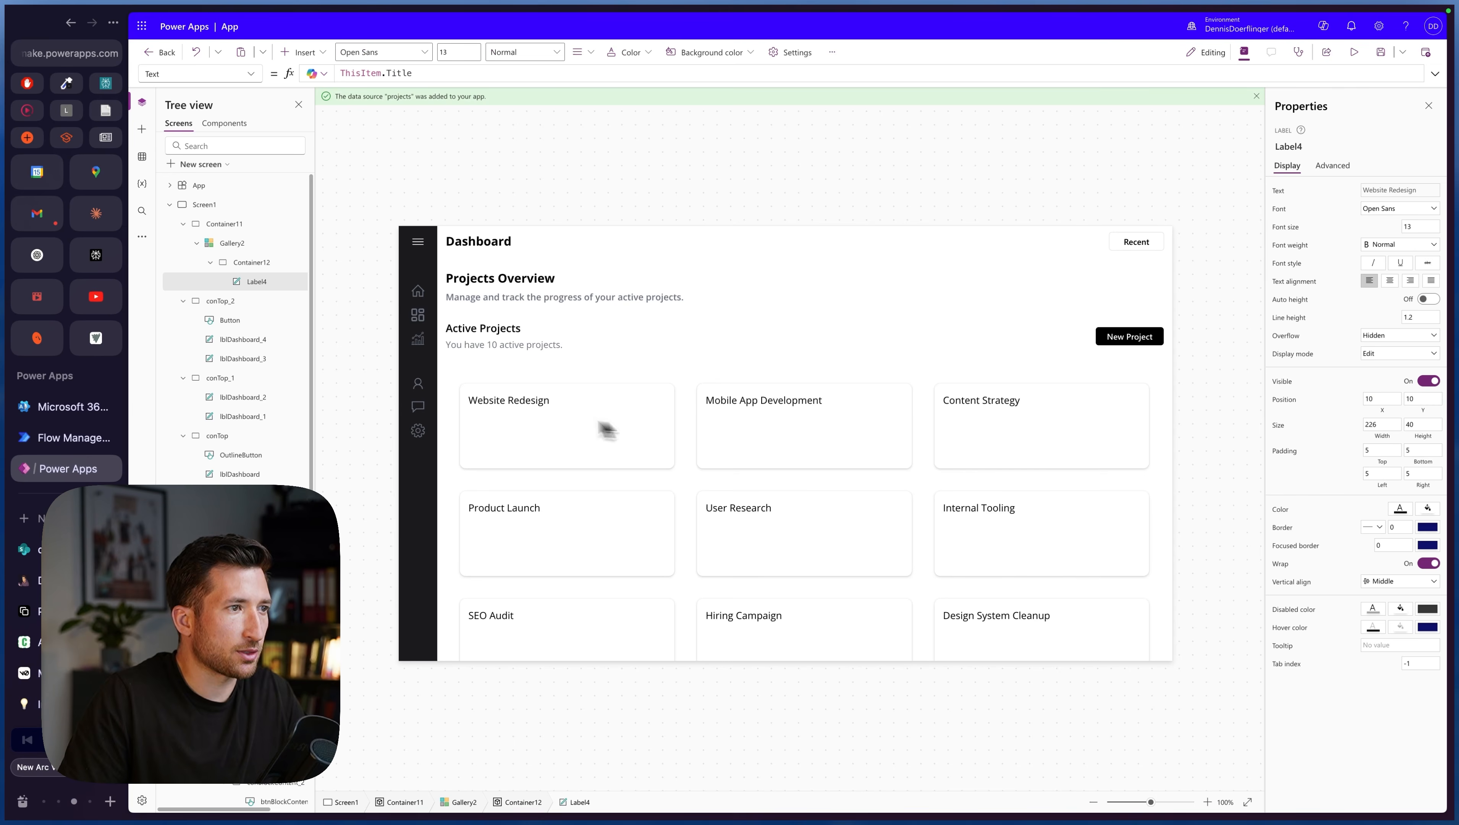
- Set the card title label's font weight to Semibold and its font size to 14
{"action": "left_click", "coordinate": [1398, 245]}
{"action": "left_click", "coordinate": [1402, 264]}
{"action": "left_click", "coordinate": [1400, 246]}
{"action": "left_click", "coordinate": [1404, 272]}
{"action": "left_click_drag", "start_coordinate": [1415, 227], "coordinate": [1398, 227]}
{"action": "type", "text": "14"}
{"action": "key", "text": "Return"}
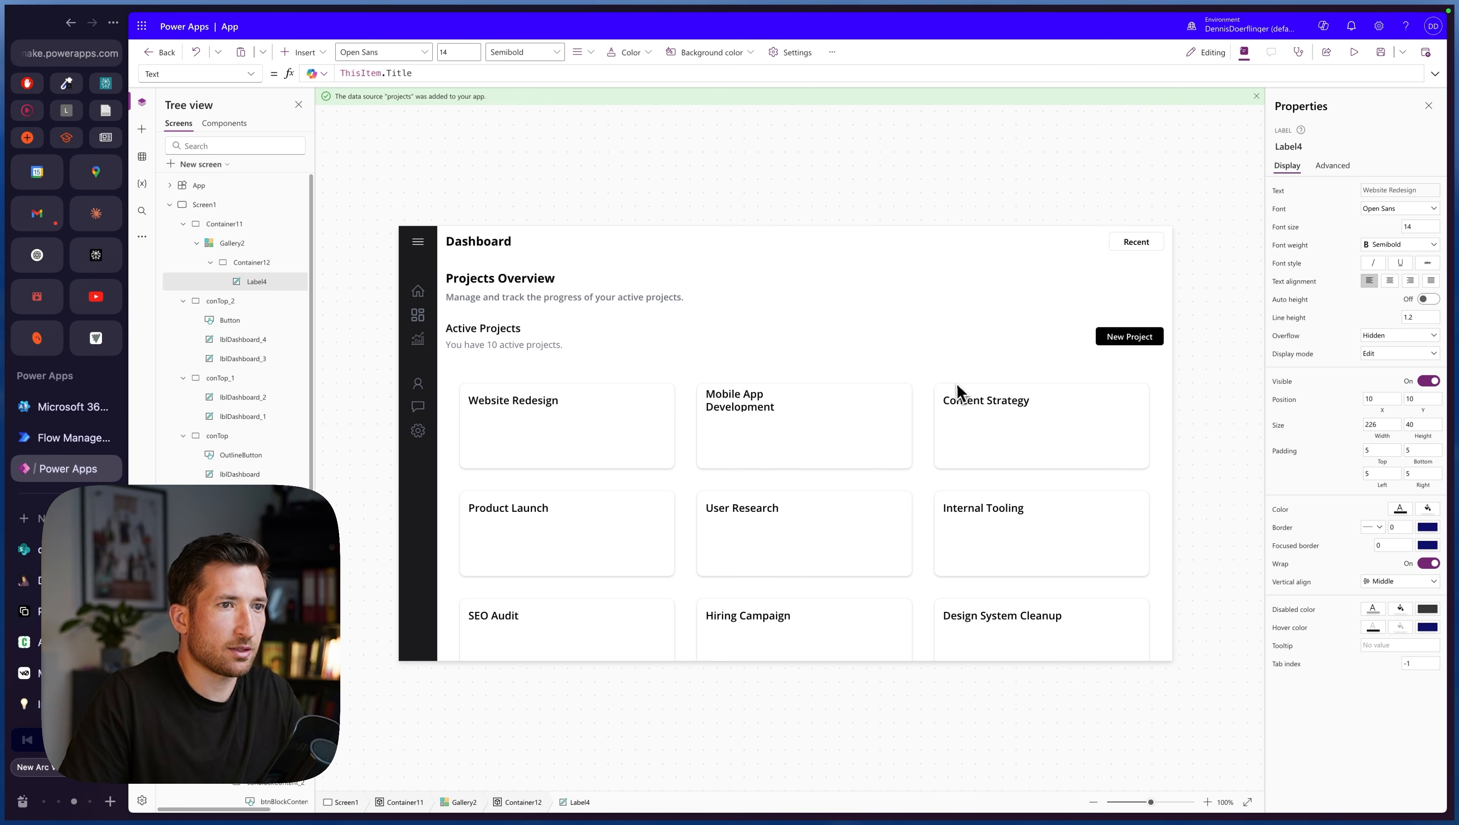
- Set the card title label's Width to Parent.Width
{"action": "left_click", "coordinate": [960, 393]}
{"action": "left_click", "coordinate": [251, 74]}
{"action": "scroll", "coordinate": [200, 284], "scroll_direction": "down", "scroll_amount": 2}
{"action": "left_click", "coordinate": [166, 634]}
{"action": "double_click", "coordinate": [351, 78]}
{"action": "type", "text": "Parent.Width"}
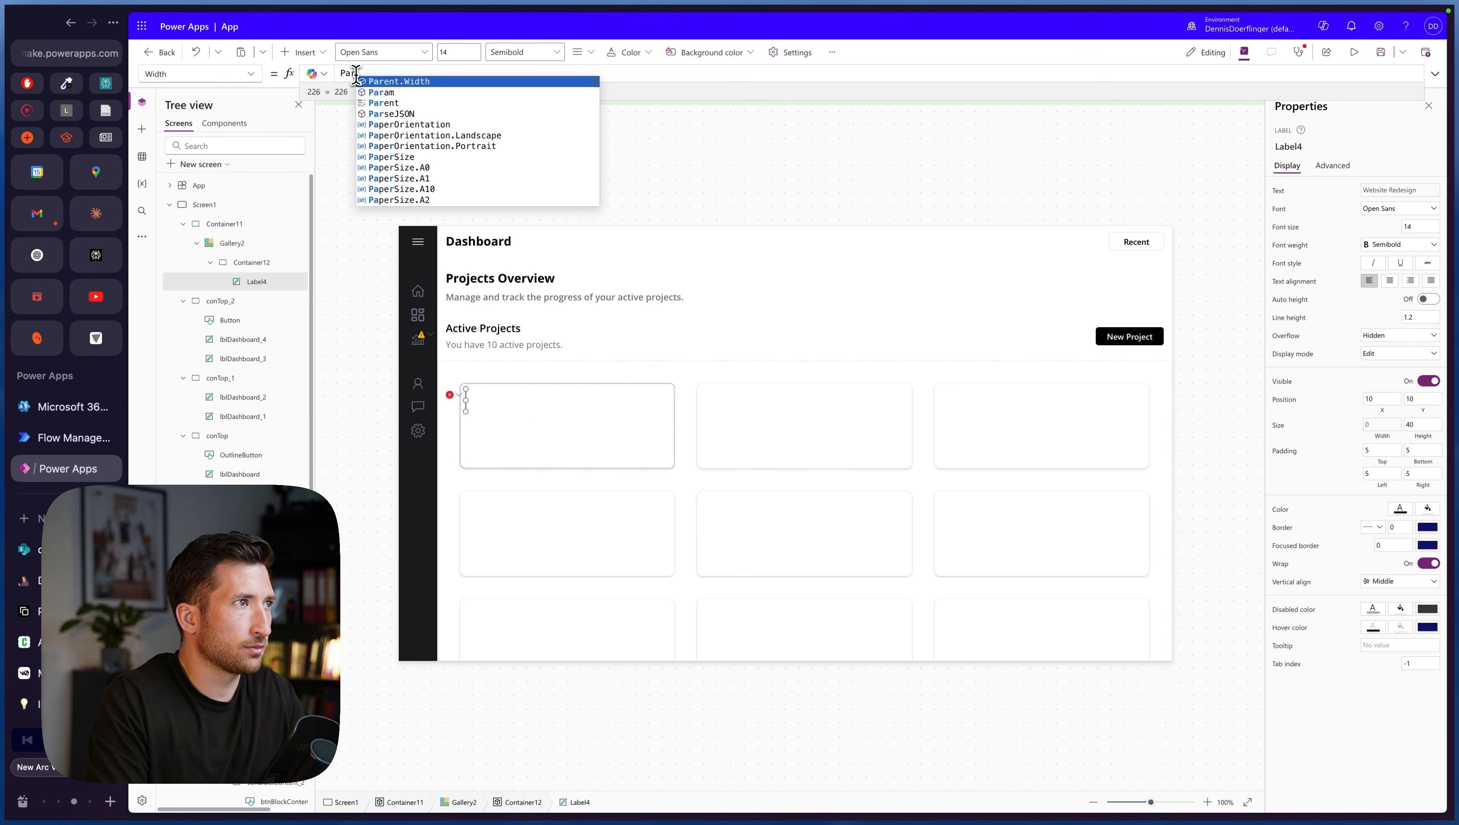
{"action": "key", "text": "Tab"}
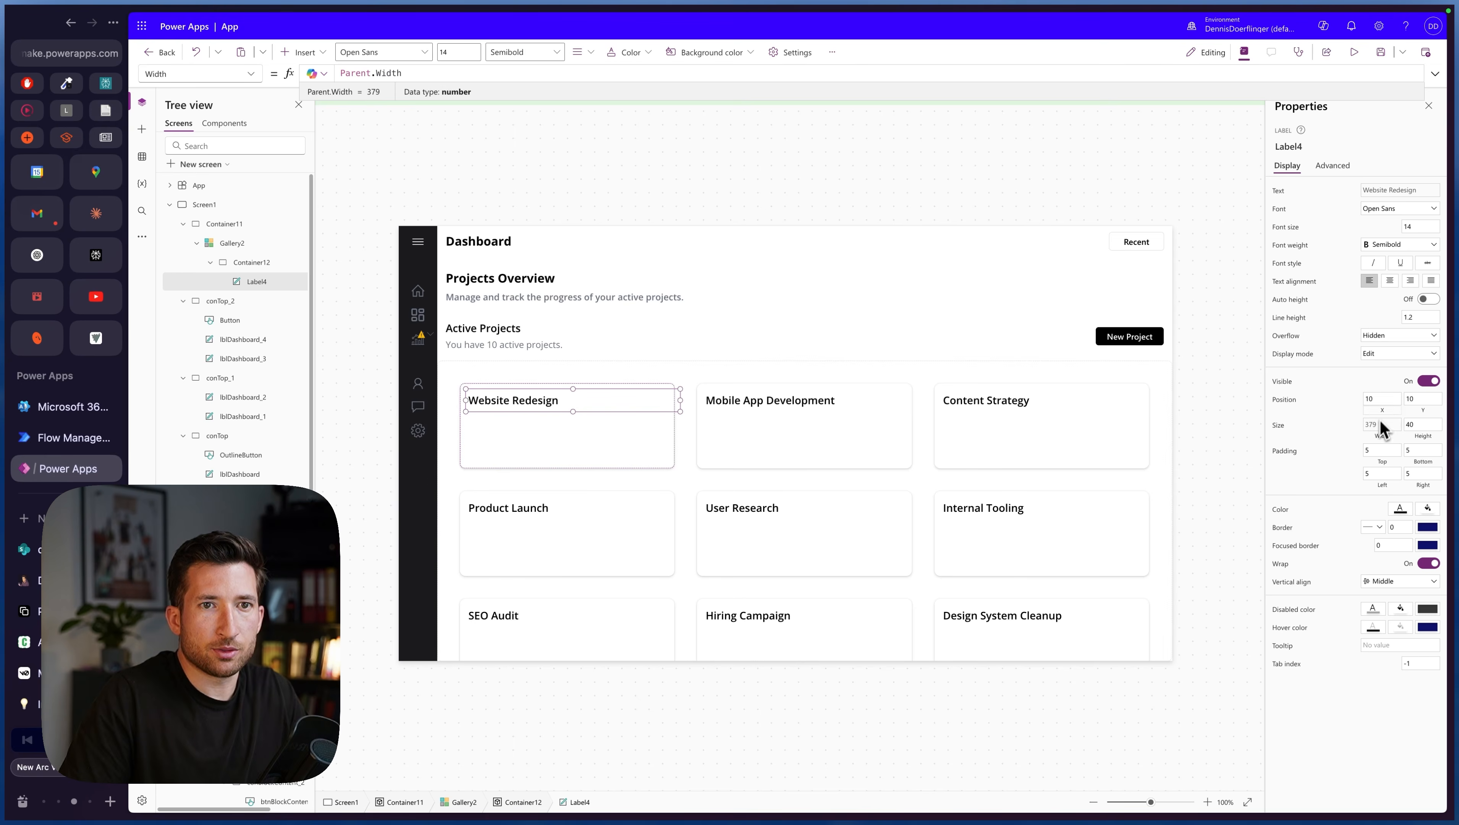
- Set the card title label's X position to 0 and its left padding to 15, and check the gallery
{"action": "left_click", "coordinate": [1382, 400]}
{"action": "key", "text": "Return"}
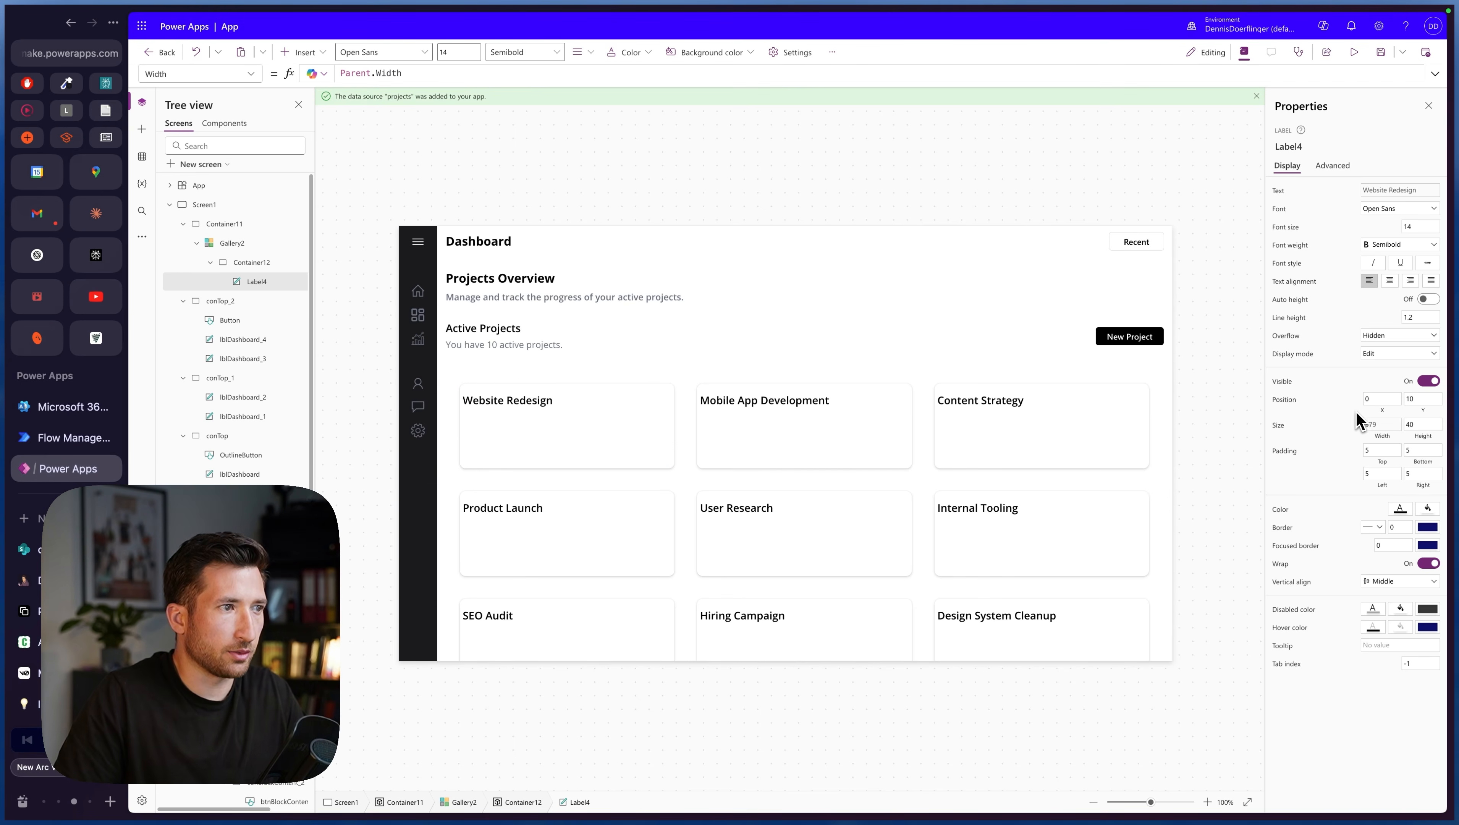
{"action": "type", "text": "15"}
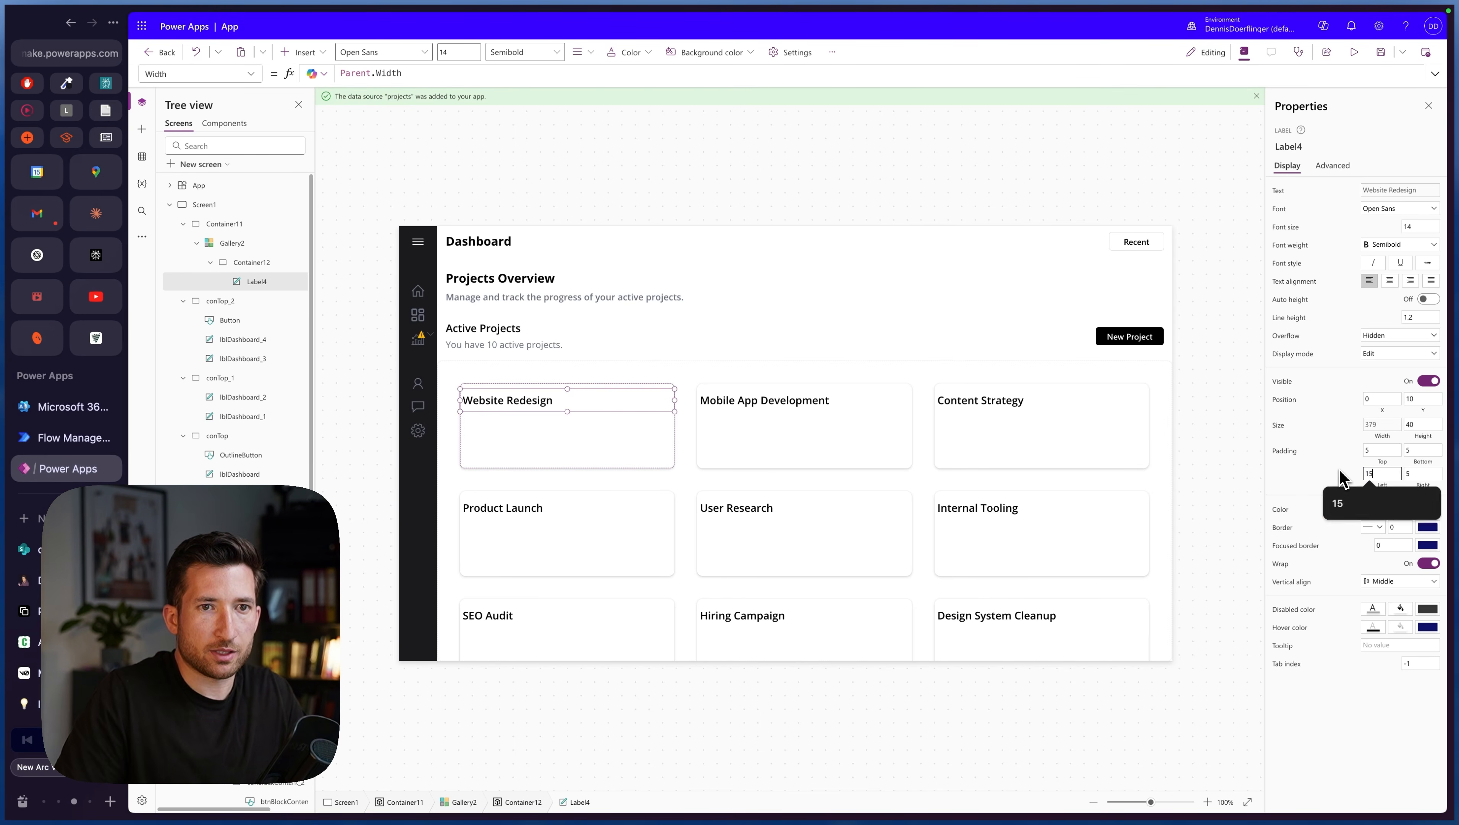
{"action": "key", "text": "Return"}
{"action": "scroll", "coordinate": [815, 571], "scroll_direction": "down", "scroll_amount": 5}
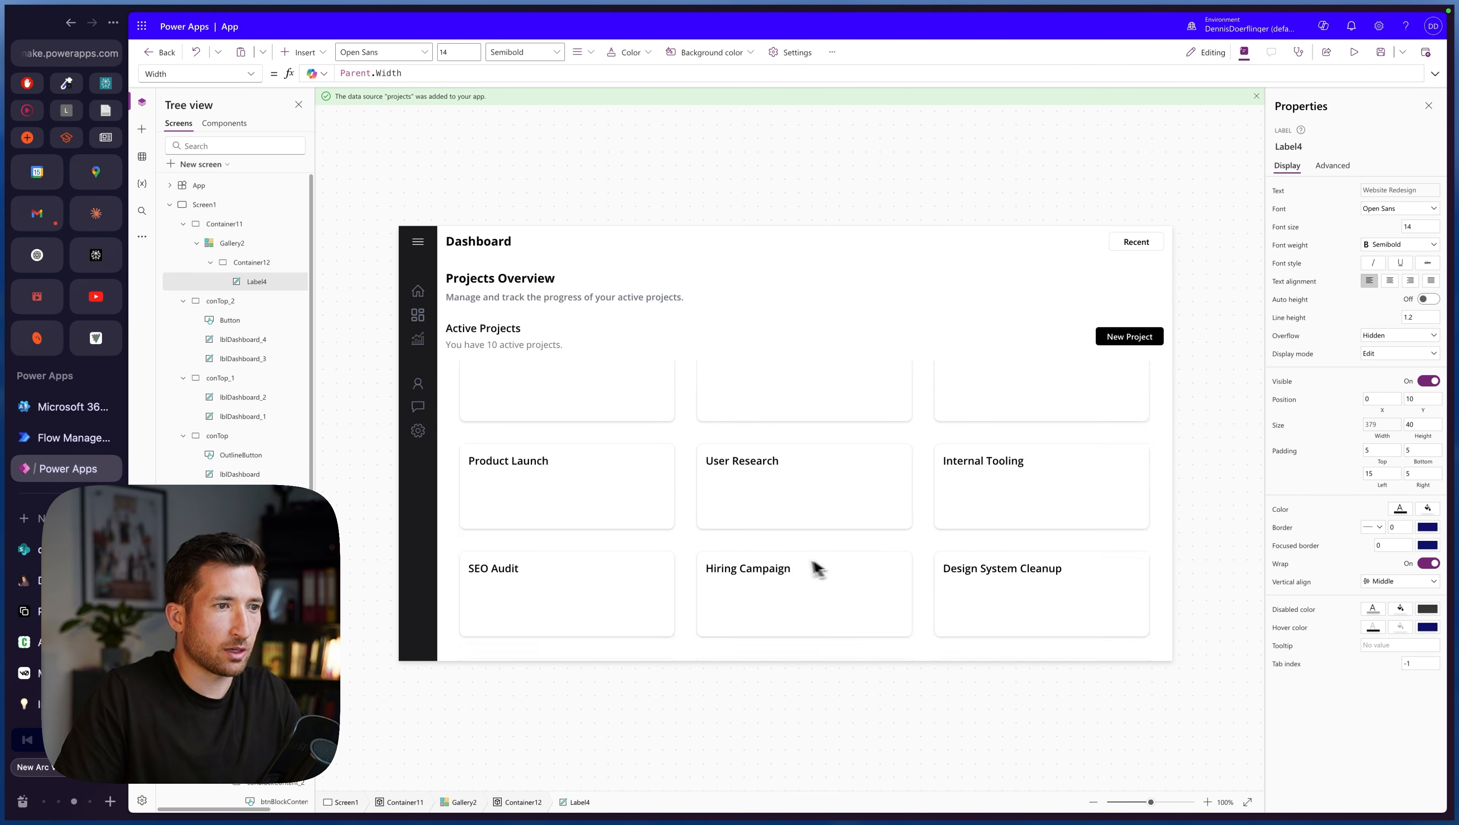
{"action": "scroll", "coordinate": [795, 569], "scroll_direction": "up", "scroll_amount": 6}
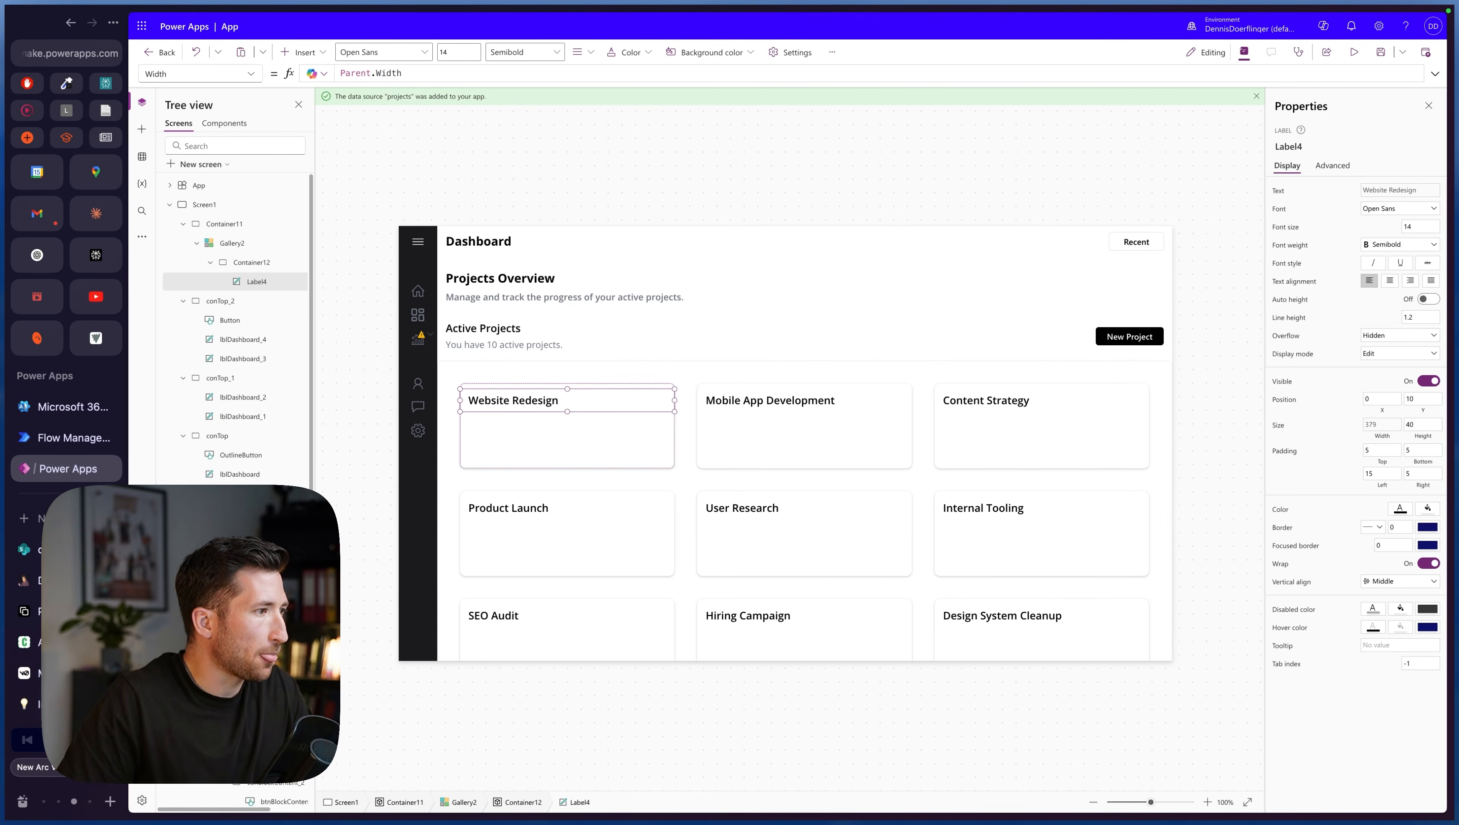
- Examine the title and status badge layout of the cards in the v0 mockup, then return to Power Apps
{"action": "left_click", "coordinate": [24, 673]}
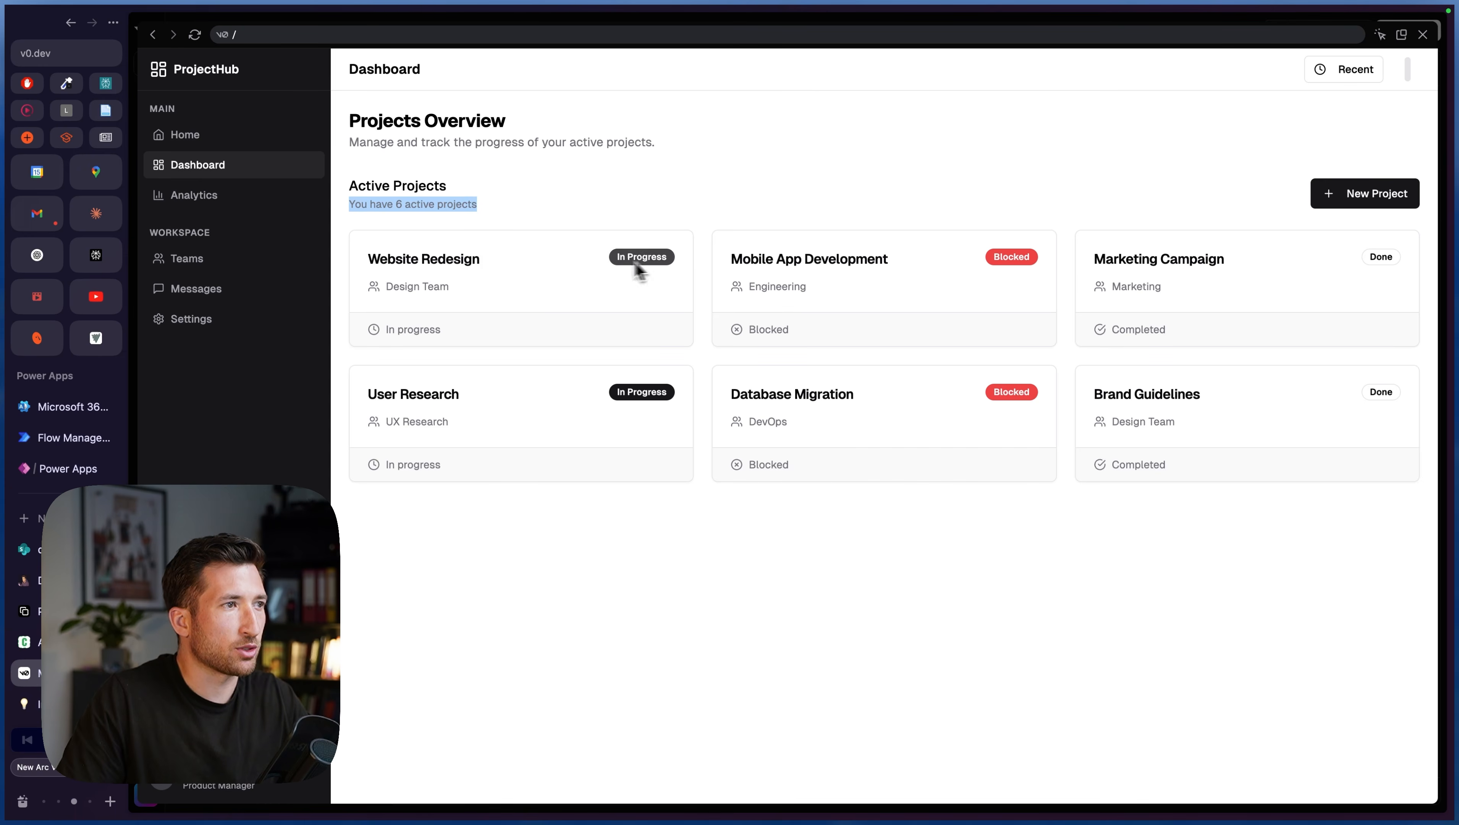
{"action": "left_click_drag", "start_coordinate": [367, 259], "coordinate": [488, 271]}
{"action": "left_click_drag", "start_coordinate": [607, 261], "coordinate": [692, 267]}
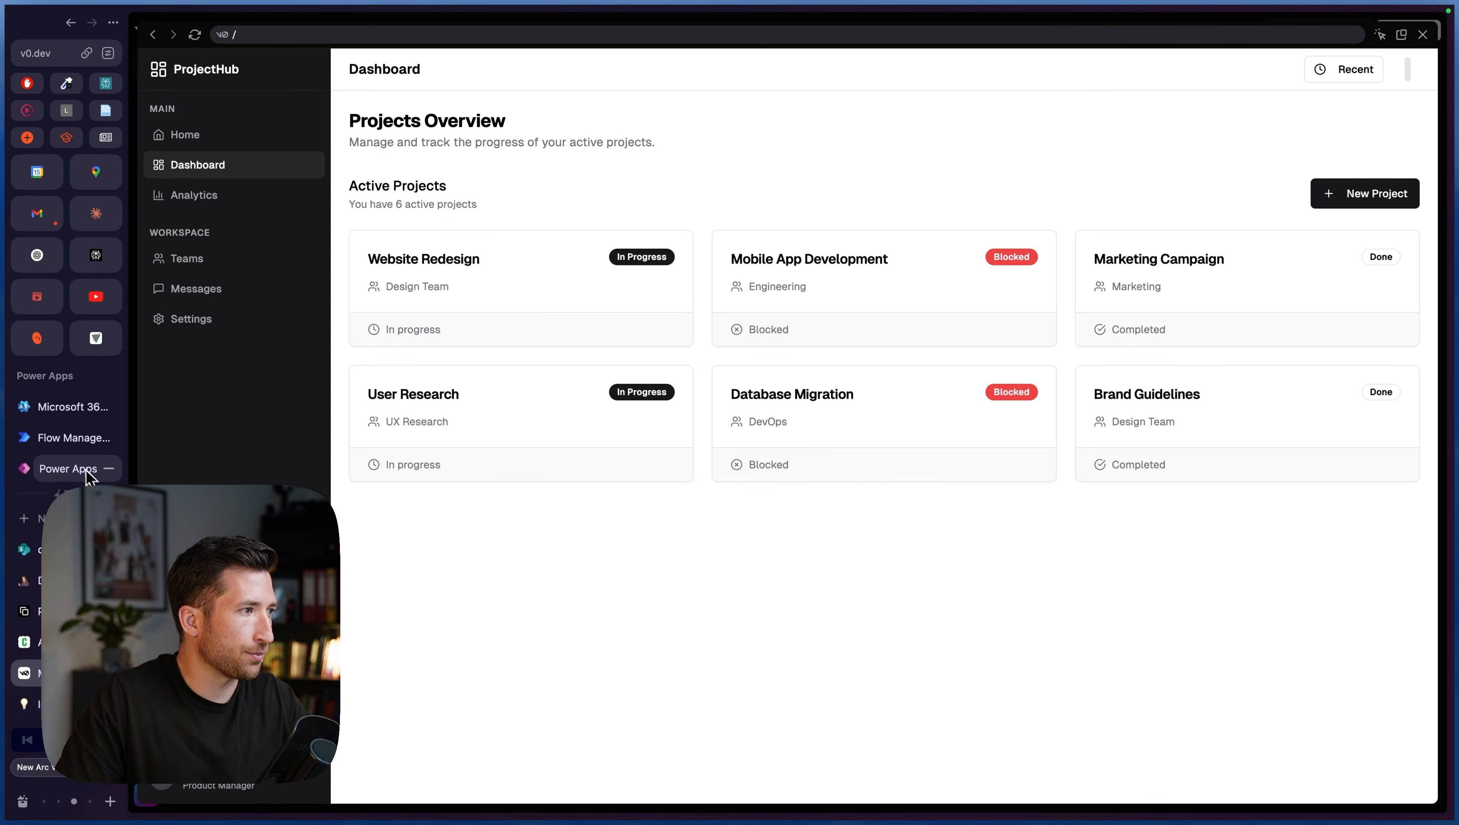
{"action": "left_click", "coordinate": [68, 469]}
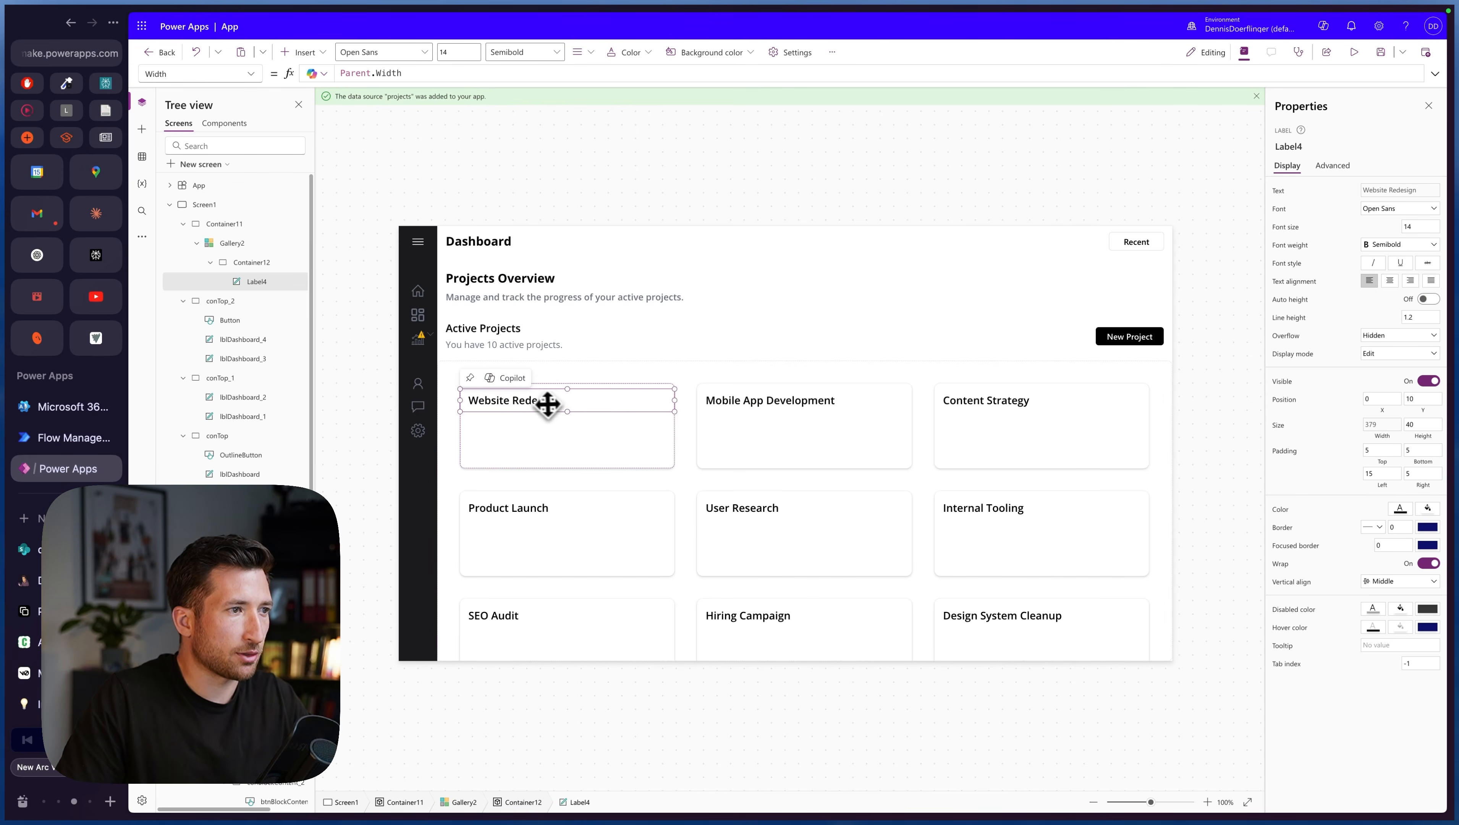
- Duplicate the card title label below the original and set the copy's Text to Concat(ThisItem.Team, Value, ", ")
{"action": "key", "text": "ctrl+c"}
{"action": "key", "text": "ctrl+v"}
{"action": "left_click_drag", "start_coordinate": [574, 414], "coordinate": [555, 433]}
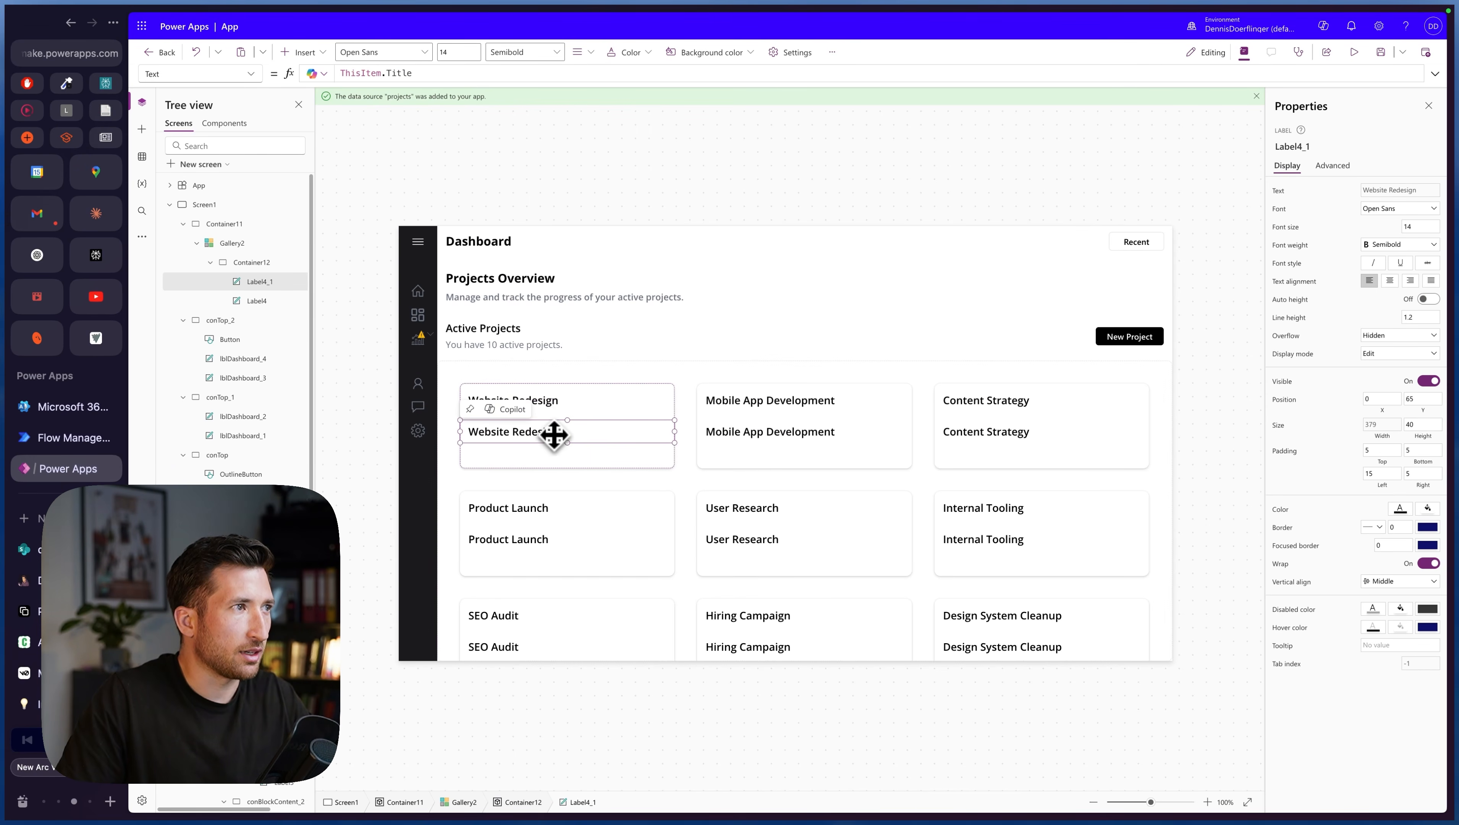
{"action": "double_click", "coordinate": [405, 72]}
{"action": "type", "text": "Team, Value, \", \")"}
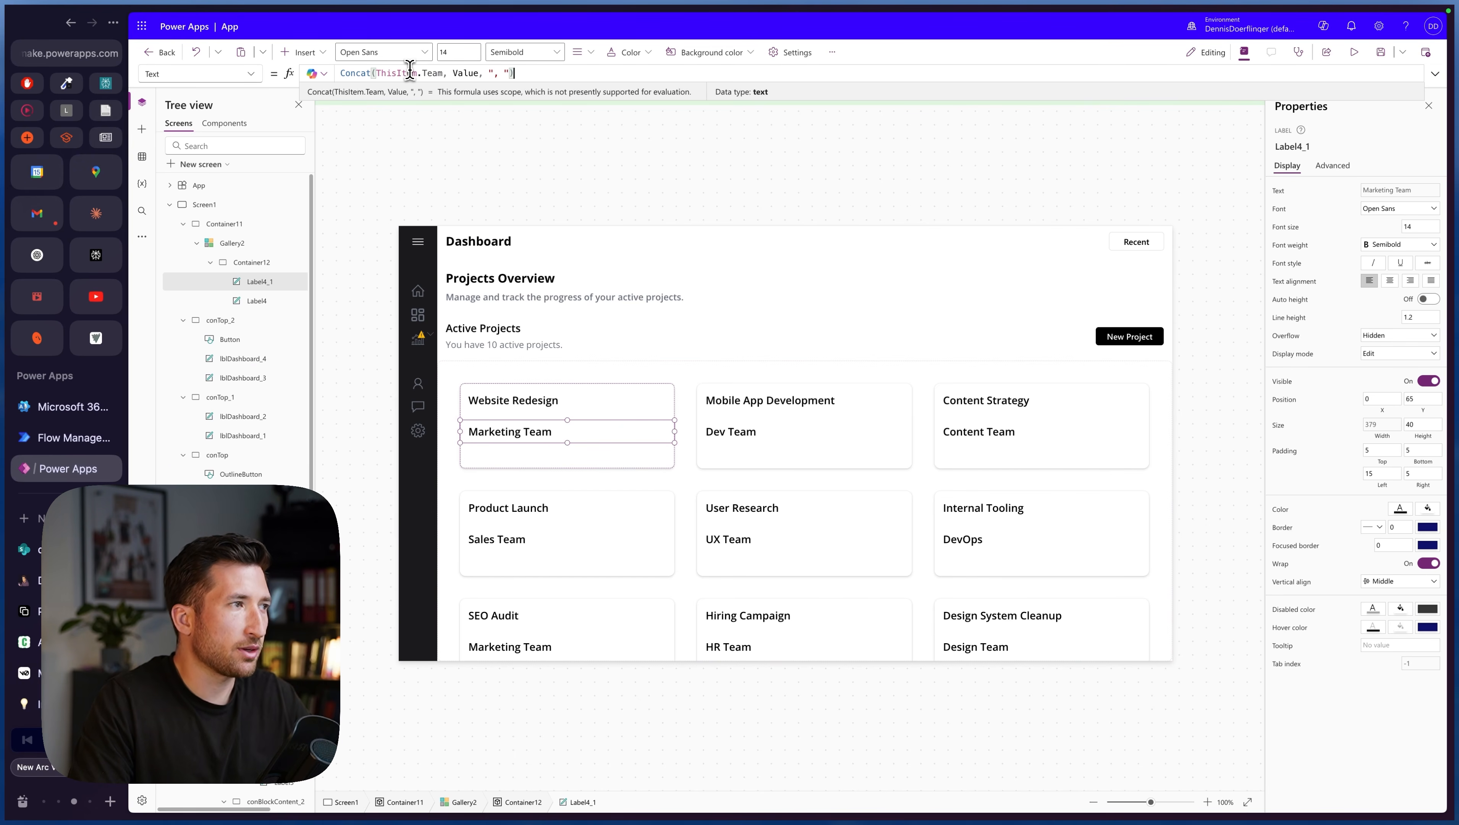
{"action": "double_click", "coordinate": [396, 73]}
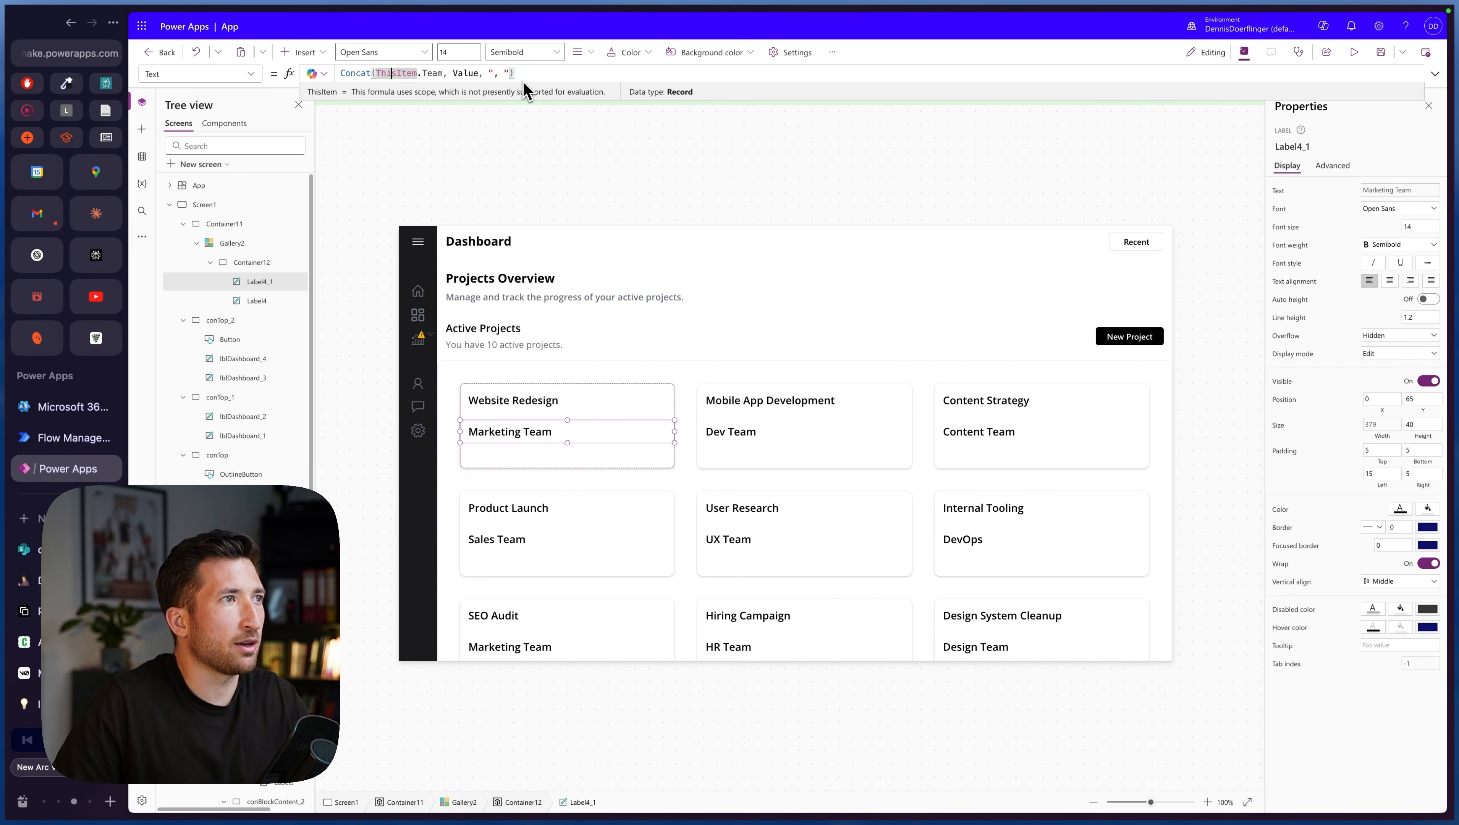
- Set the team label's font size to 12 and give it a regular, non-bold font weight
{"action": "left_click", "coordinate": [1419, 228]}
{"action": "key", "text": "Return"}
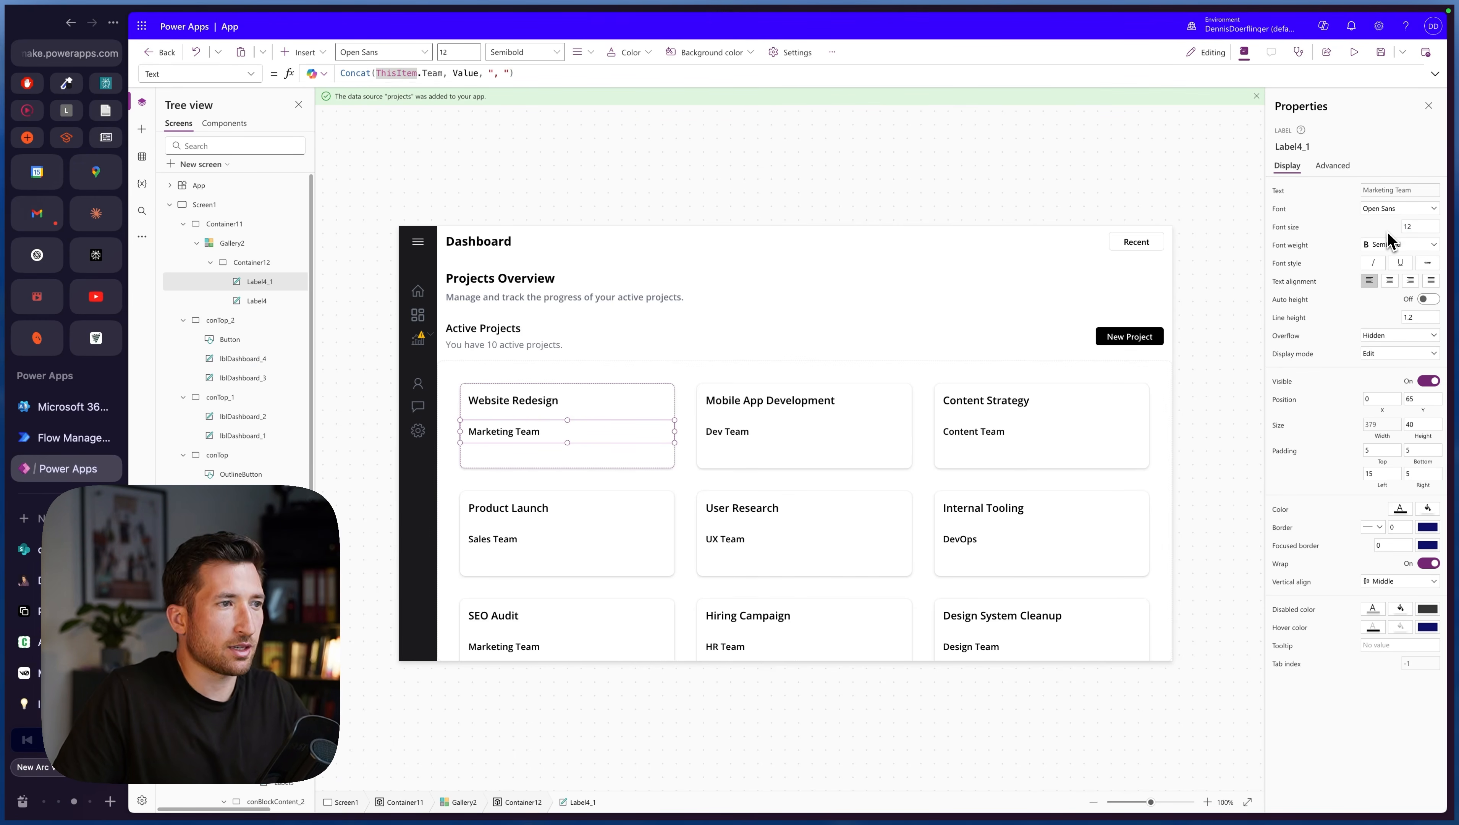
{"action": "left_click", "coordinate": [1398, 244]}
{"action": "left_click", "coordinate": [1390, 289]}
- Paste the Status badge button into the card container and place it near the card's lower-right corner, at about X 225, Y 101
{"action": "left_click", "coordinate": [617, 409]}
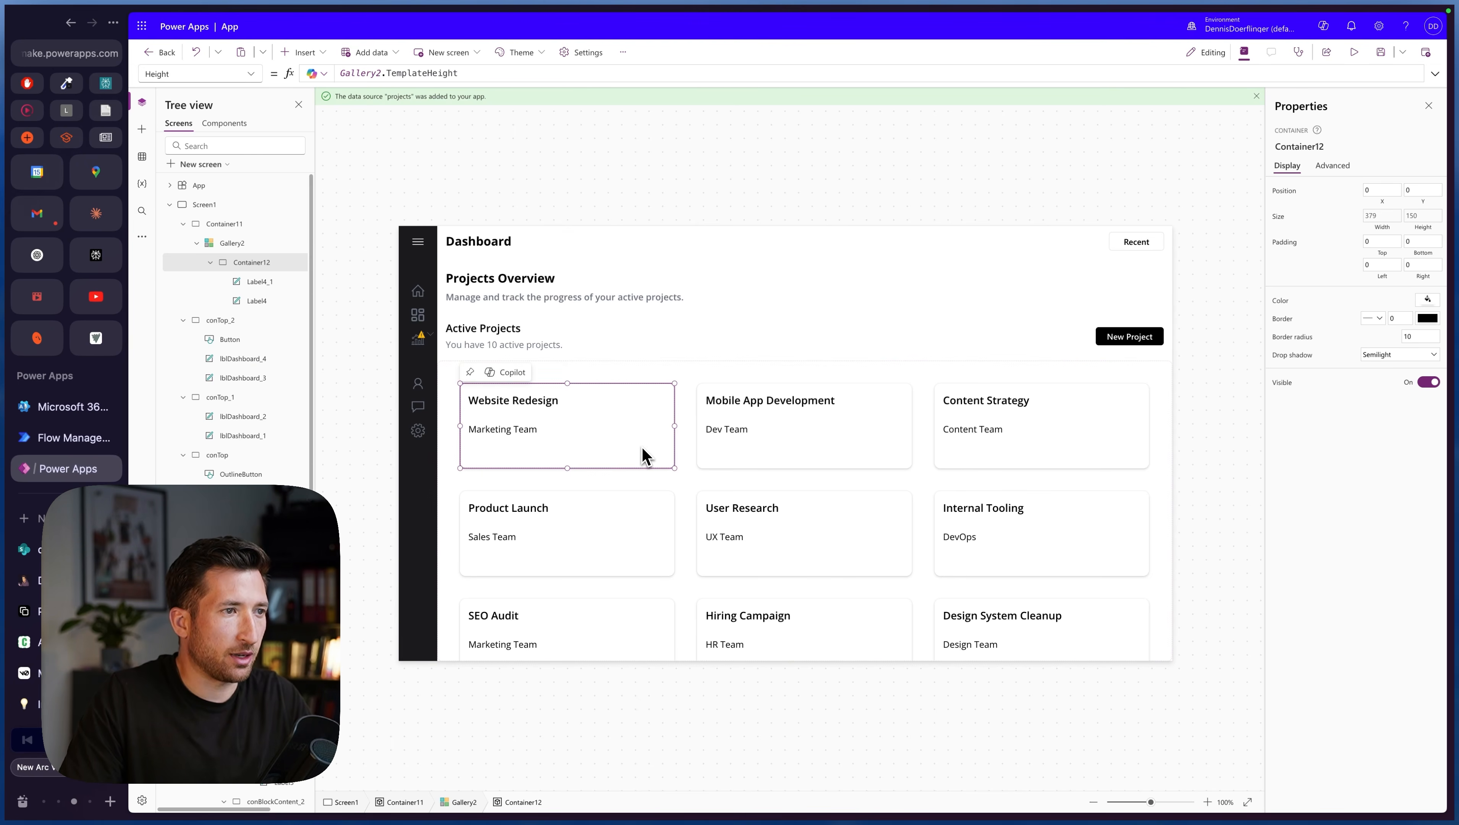
{"action": "key", "text": "ctrl+v"}
{"action": "left_click_drag", "start_coordinate": [606, 462], "coordinate": [645, 449]}
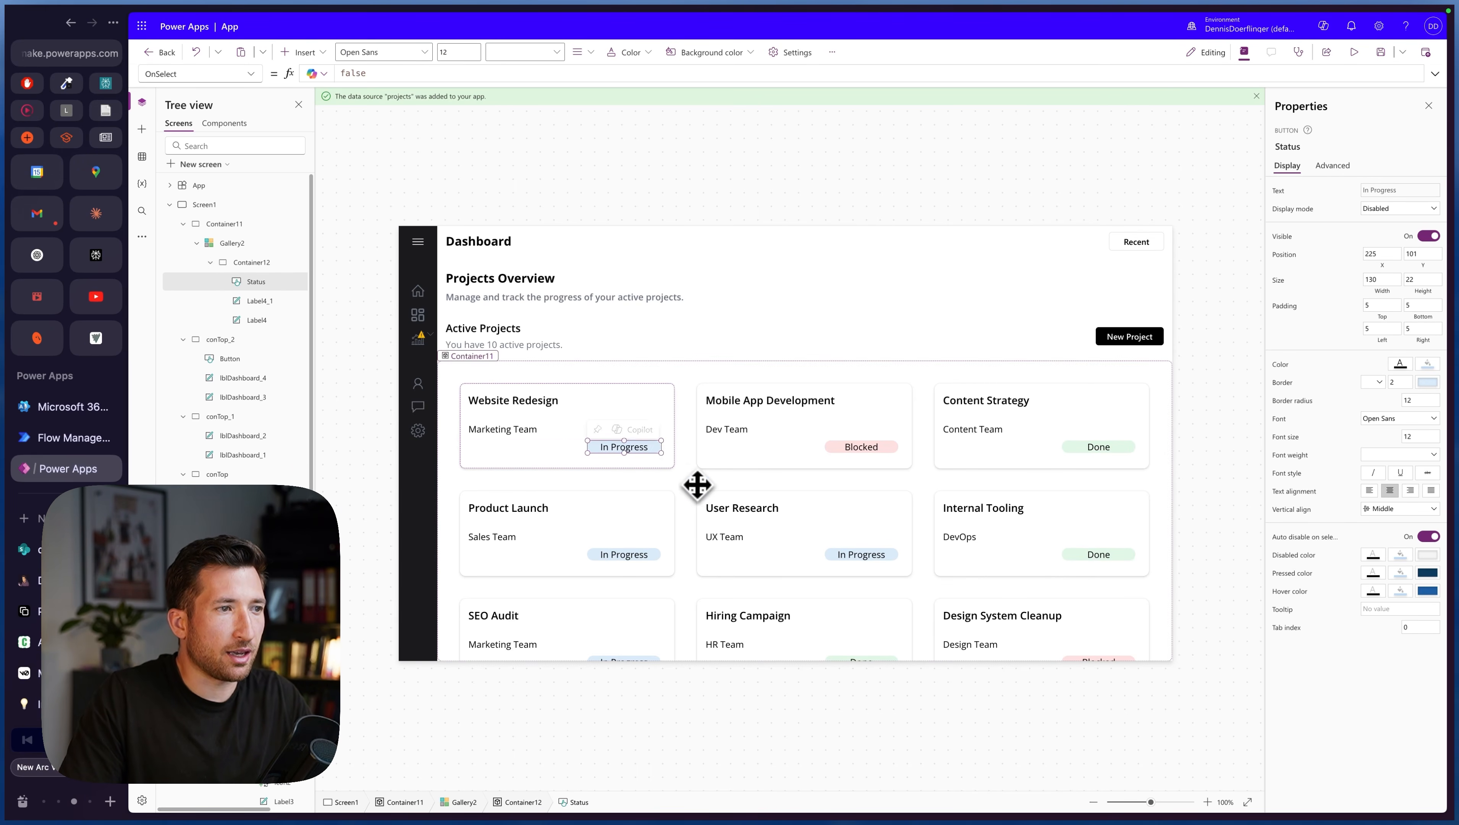
- Examine the Status badge's Fill formula, going through the color assigned to each status value and the fallback color
{"action": "left_click", "coordinate": [1435, 368]}
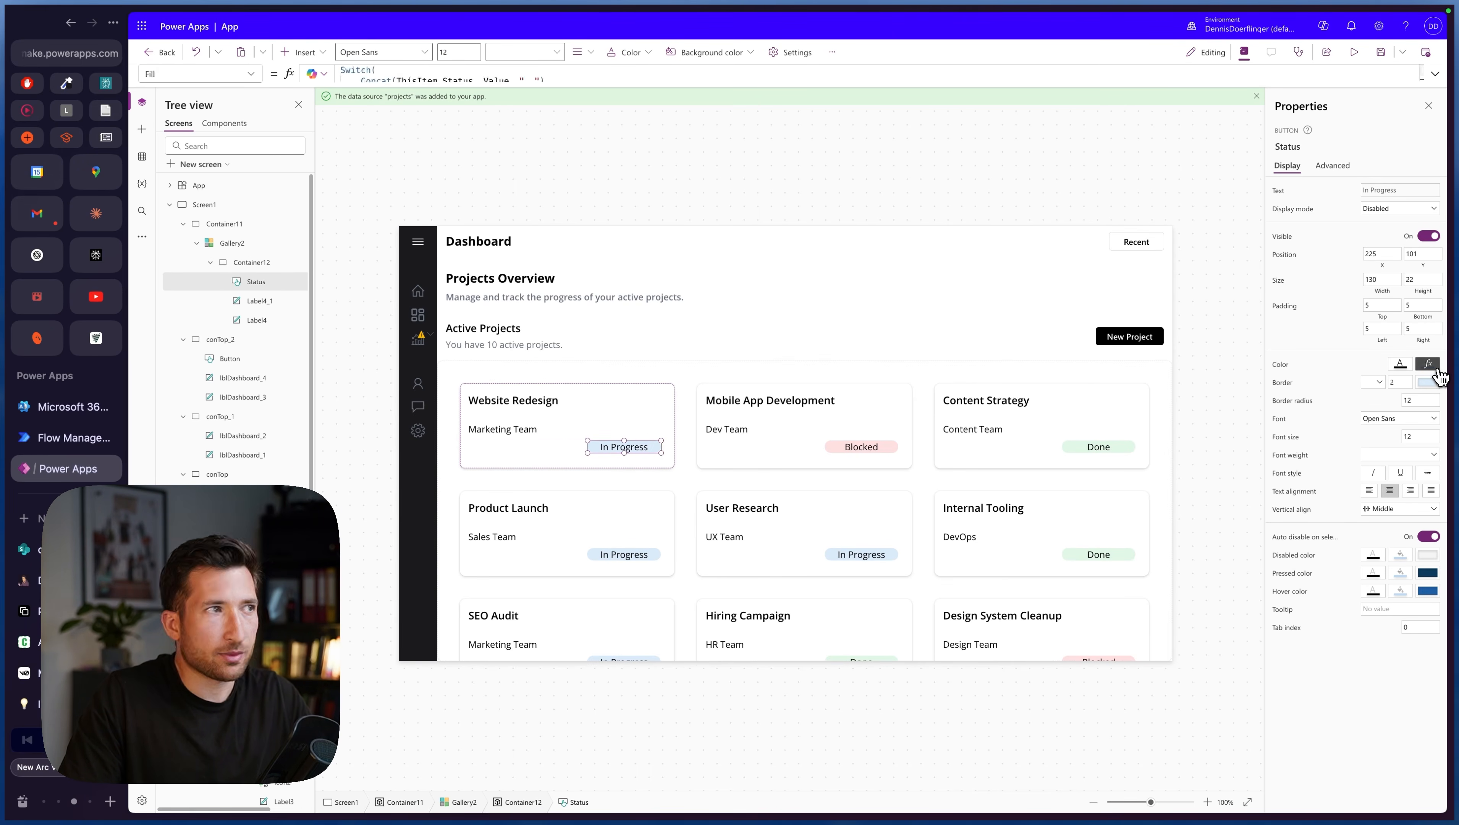
{"action": "left_click_drag", "start_coordinate": [415, 99], "coordinate": [406, 213]}
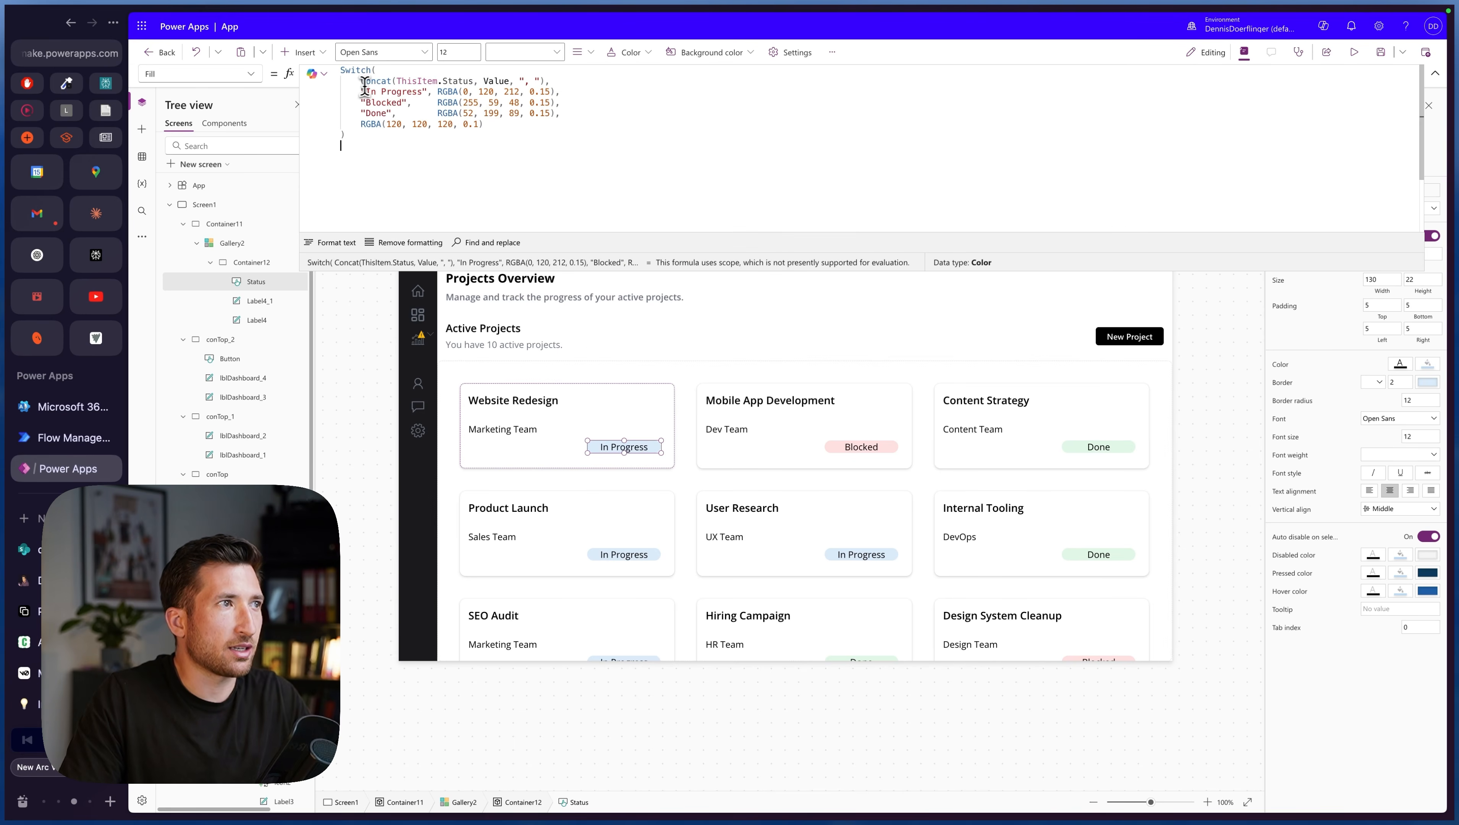
{"action": "left_click_drag", "start_coordinate": [369, 92], "coordinate": [551, 91]}
{"action": "left_click_drag", "start_coordinate": [367, 103], "coordinate": [537, 110]}
{"action": "left_click", "coordinate": [378, 114]}
{"action": "left_click_drag", "start_coordinate": [437, 113], "coordinate": [563, 113]}
{"action": "mouse_move", "coordinate": [361, 124]}
{"action": "left_mouse_down"}
{"action": "mouse_move", "coordinate": [451, 127]}
{"action": "mouse_move", "coordinate": [381, 126]}
{"action": "left_mouse_up"}
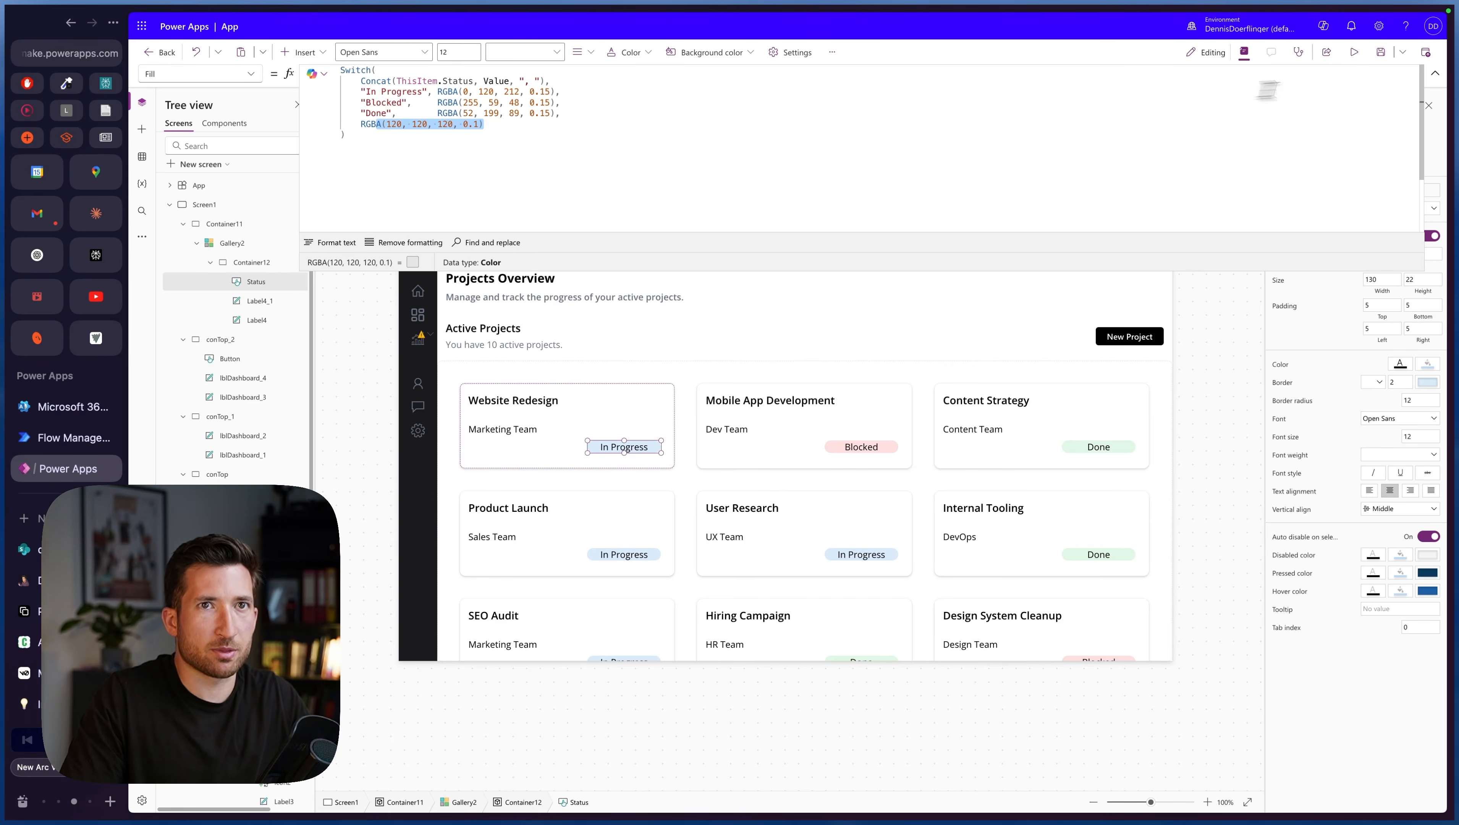
{"action": "right_click", "coordinate": [1391, 80]}
{"action": "left_click", "coordinate": [1409, 85]}
{"action": "left_click", "coordinate": [1435, 73]}
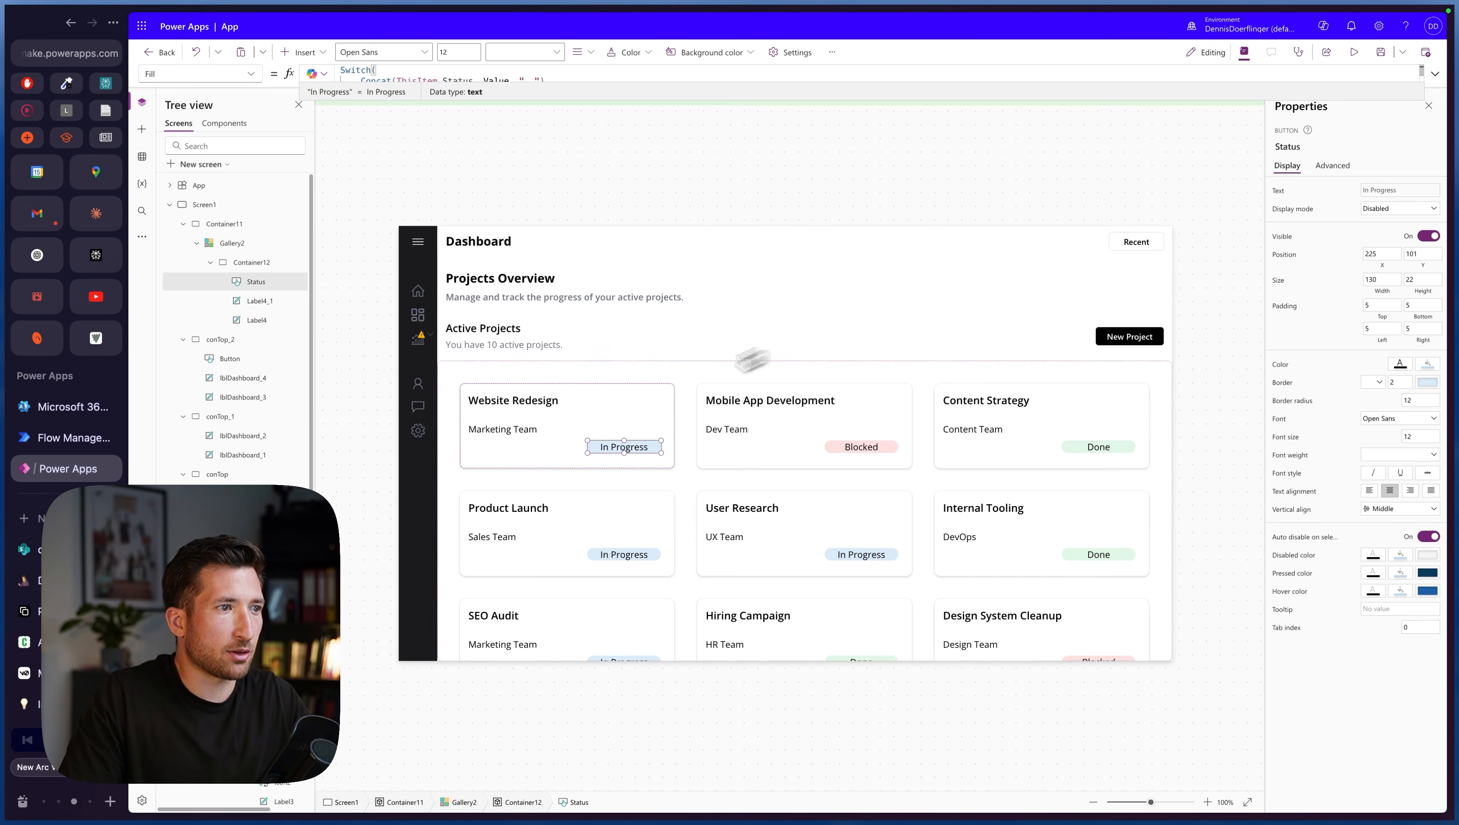
- Move the Status badge to about X 230, Y 110 and check the cards throughout the gallery
{"action": "left_click", "coordinate": [639, 456]}
{"action": "left_click_drag", "start_coordinate": [638, 457], "coordinate": [640, 455]}
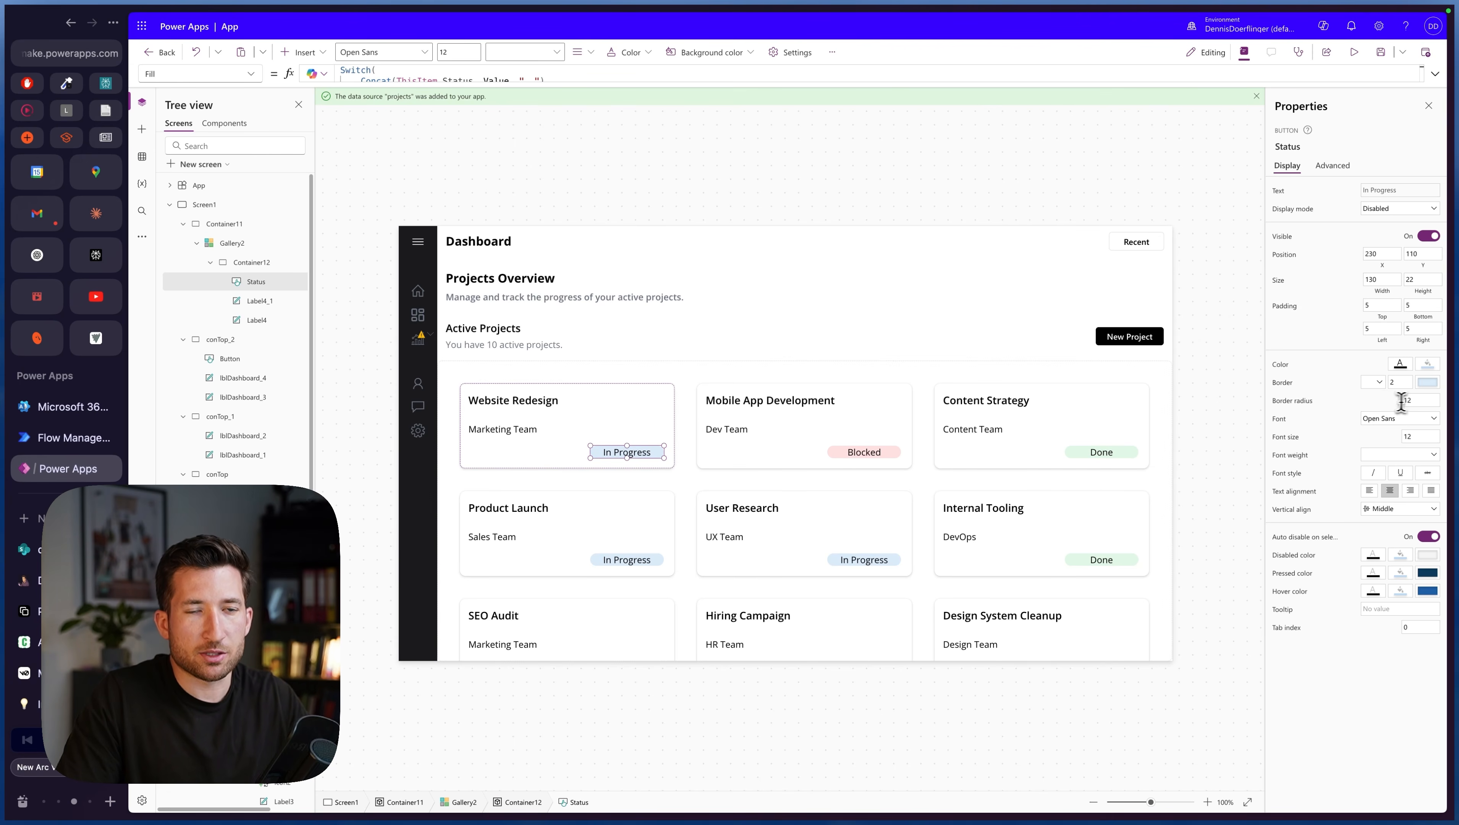
{"action": "key", "text": "alt"}
{"action": "scroll", "coordinate": [664, 448], "scroll_direction": "down", "scroll_amount": 5}
{"action": "scroll", "coordinate": [664, 447], "scroll_direction": "up", "scroll_amount": 5}
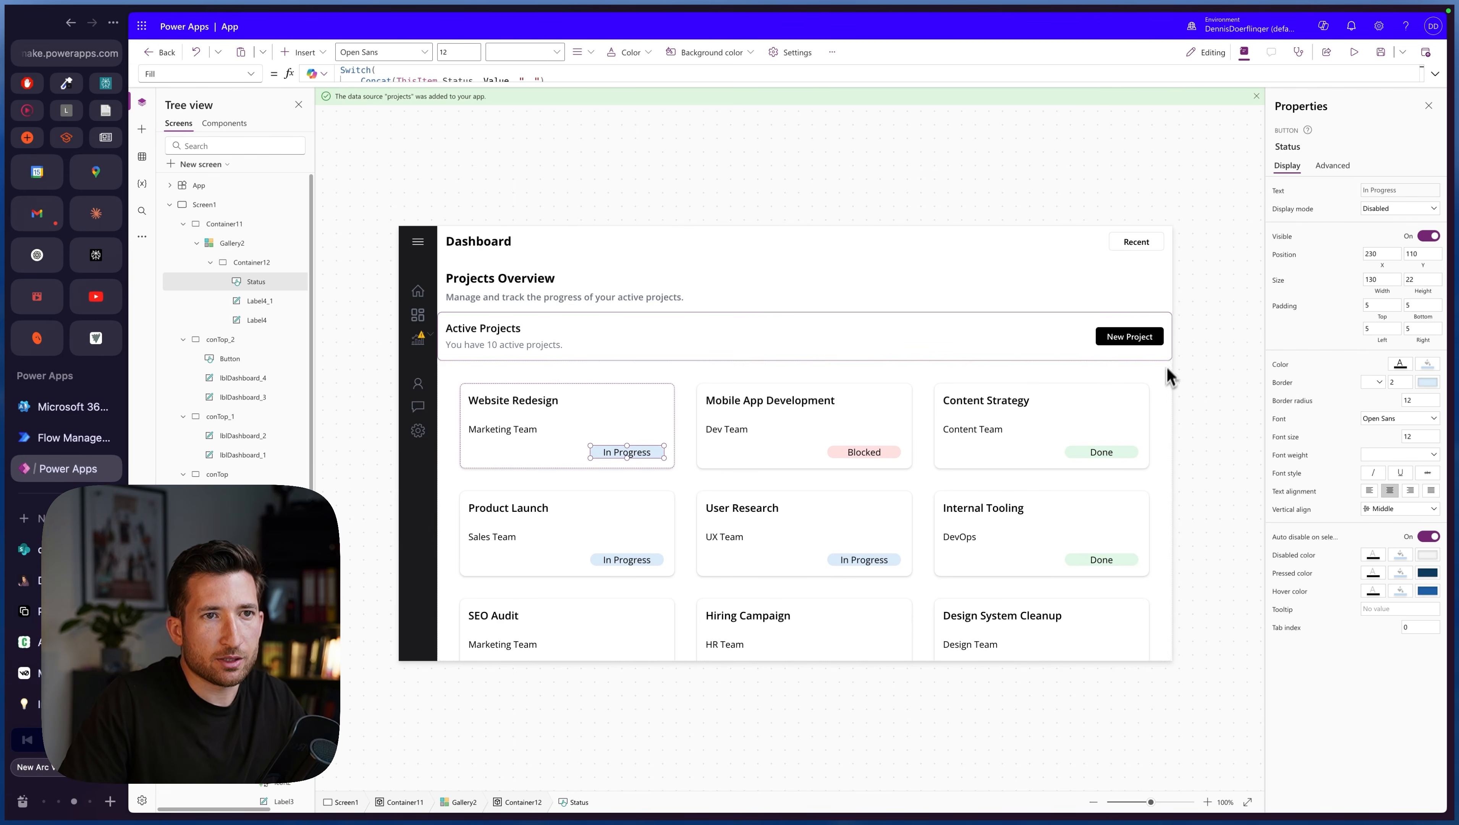
- Set the New Project button's X to Parent.Width - Self.Width - 40
{"action": "left_click_drag", "start_coordinate": [1149, 333], "coordinate": [1127, 339]}
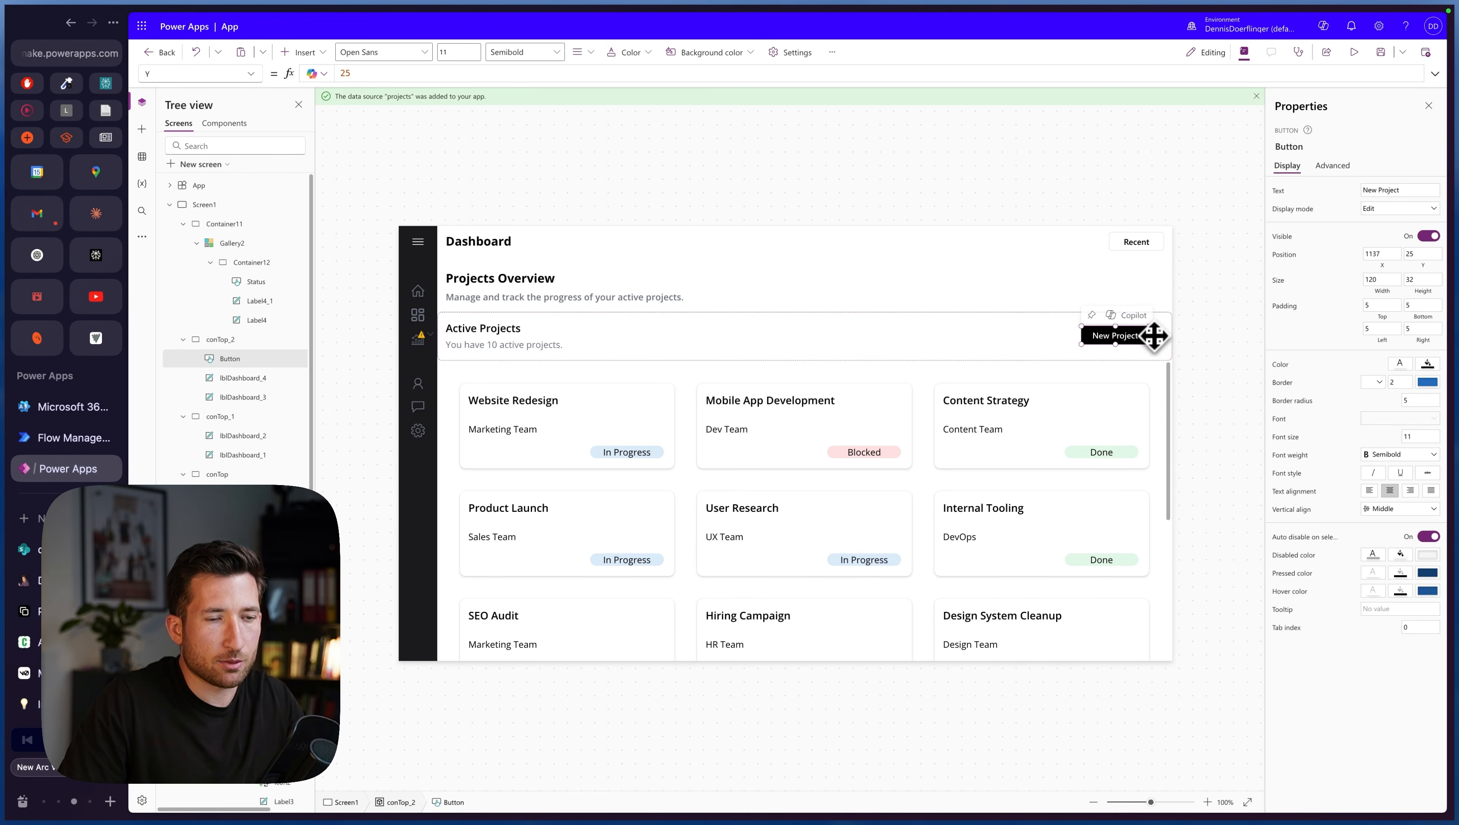
{"action": "key", "text": "super+z"}
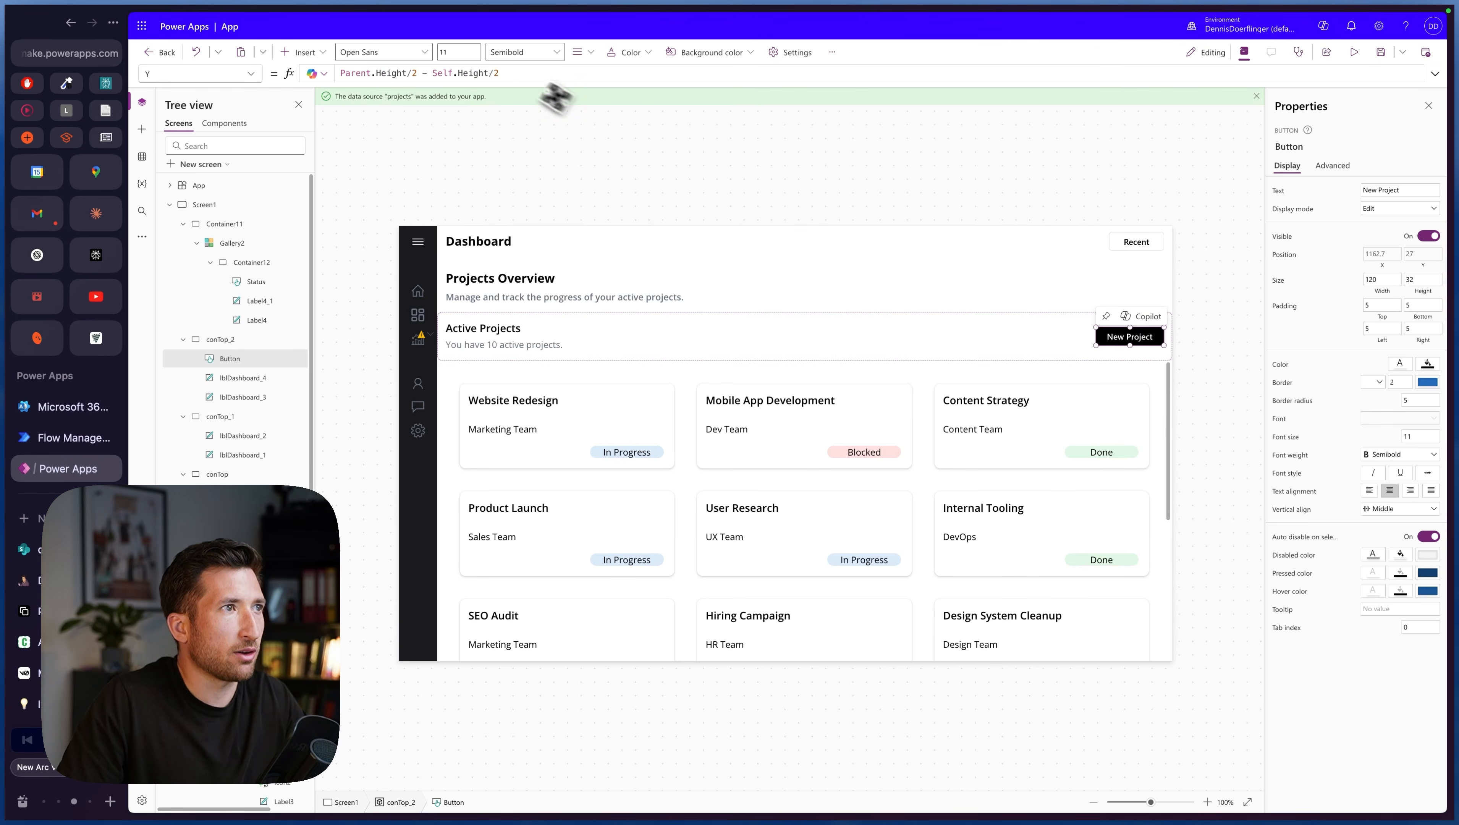
{"action": "left_click", "coordinate": [254, 76]}
{"action": "scroll", "coordinate": [243, 578], "scroll_direction": "down", "scroll_amount": 2}
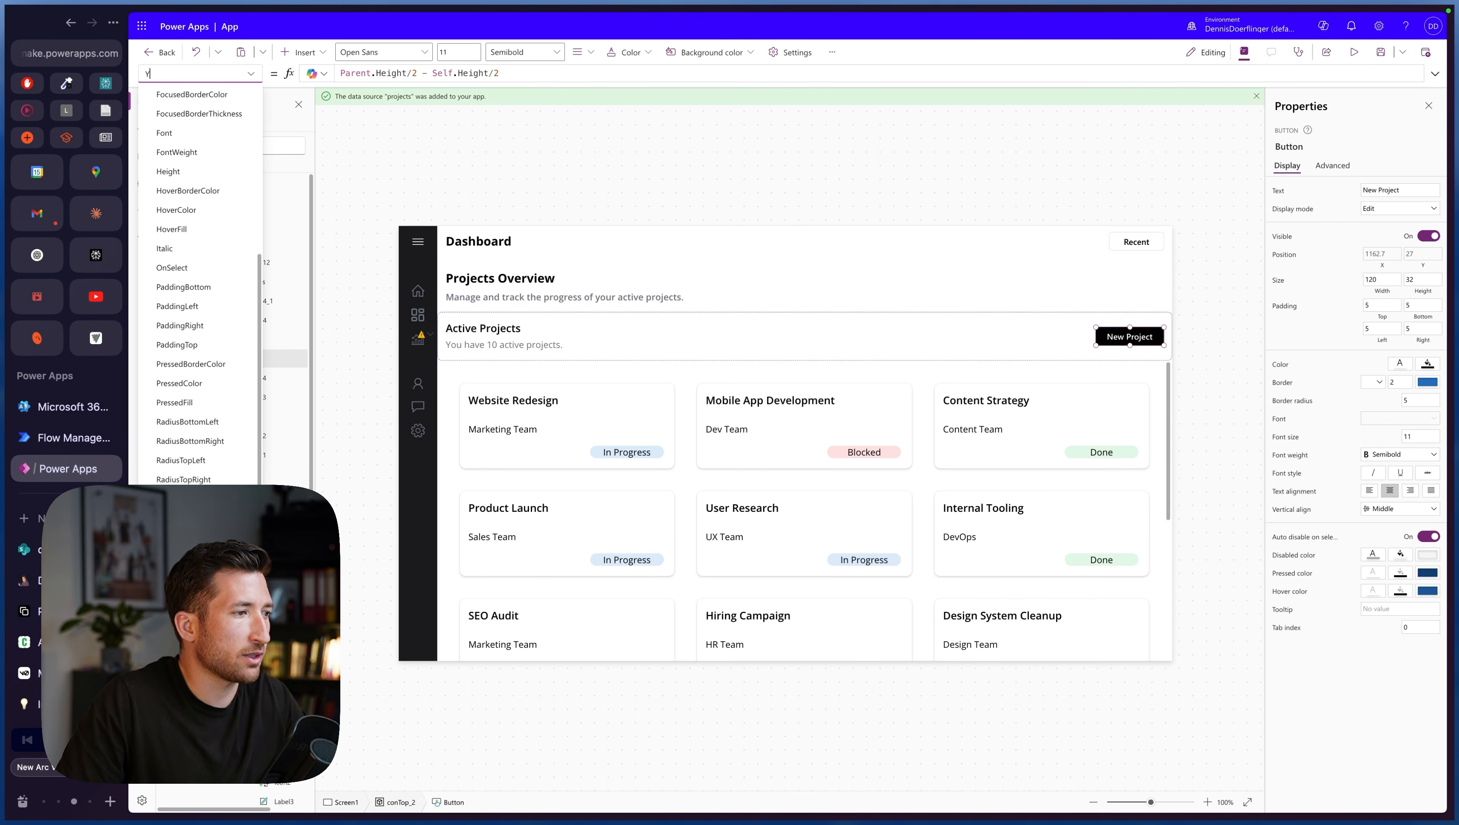
{"action": "left_click", "coordinate": [220, 636]}
{"action": "left_click", "coordinate": [507, 72]}
{"action": "double_click", "coordinate": [487, 73]}
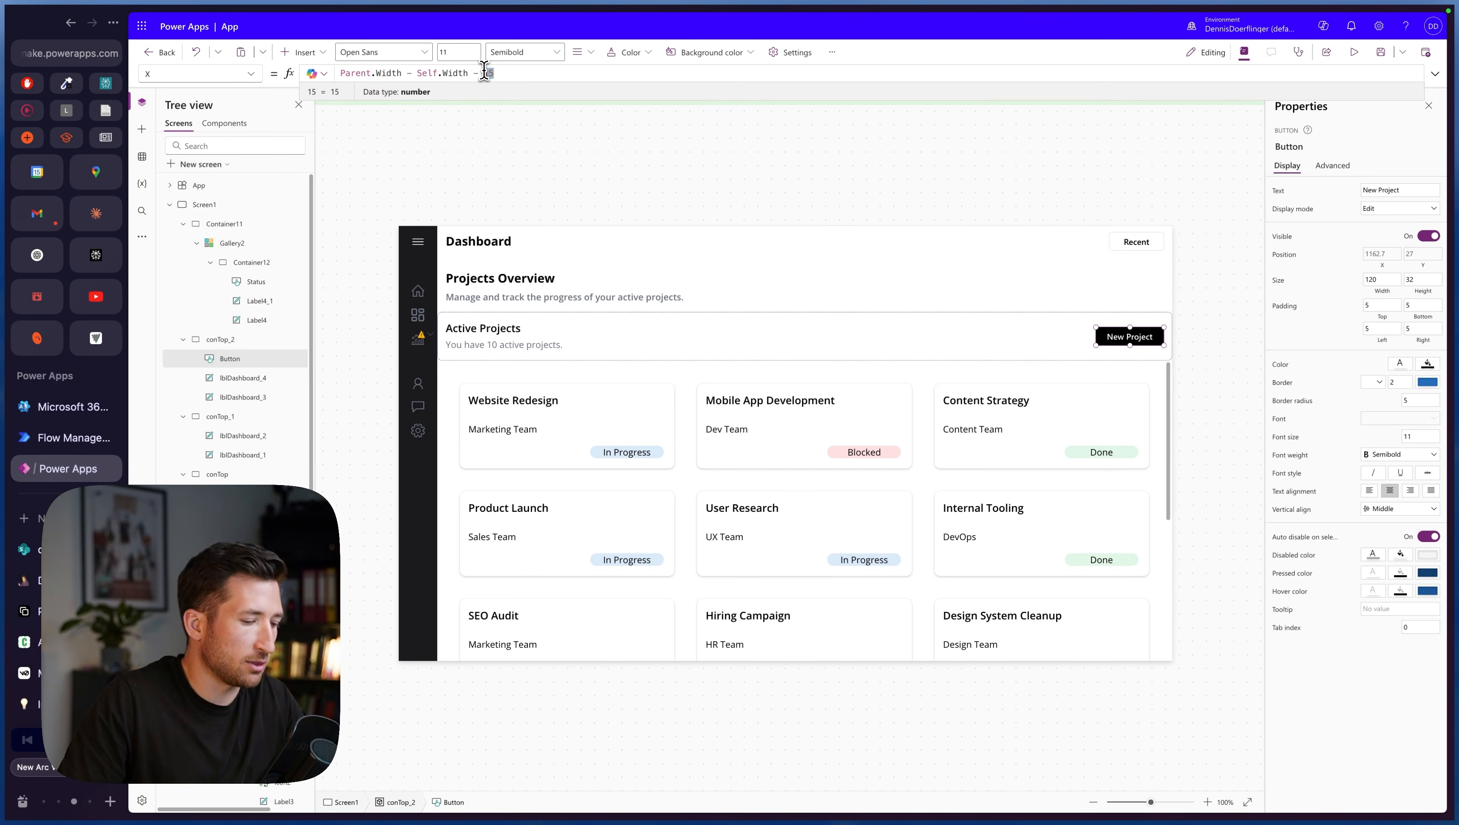
{"action": "type", "text": "30"}
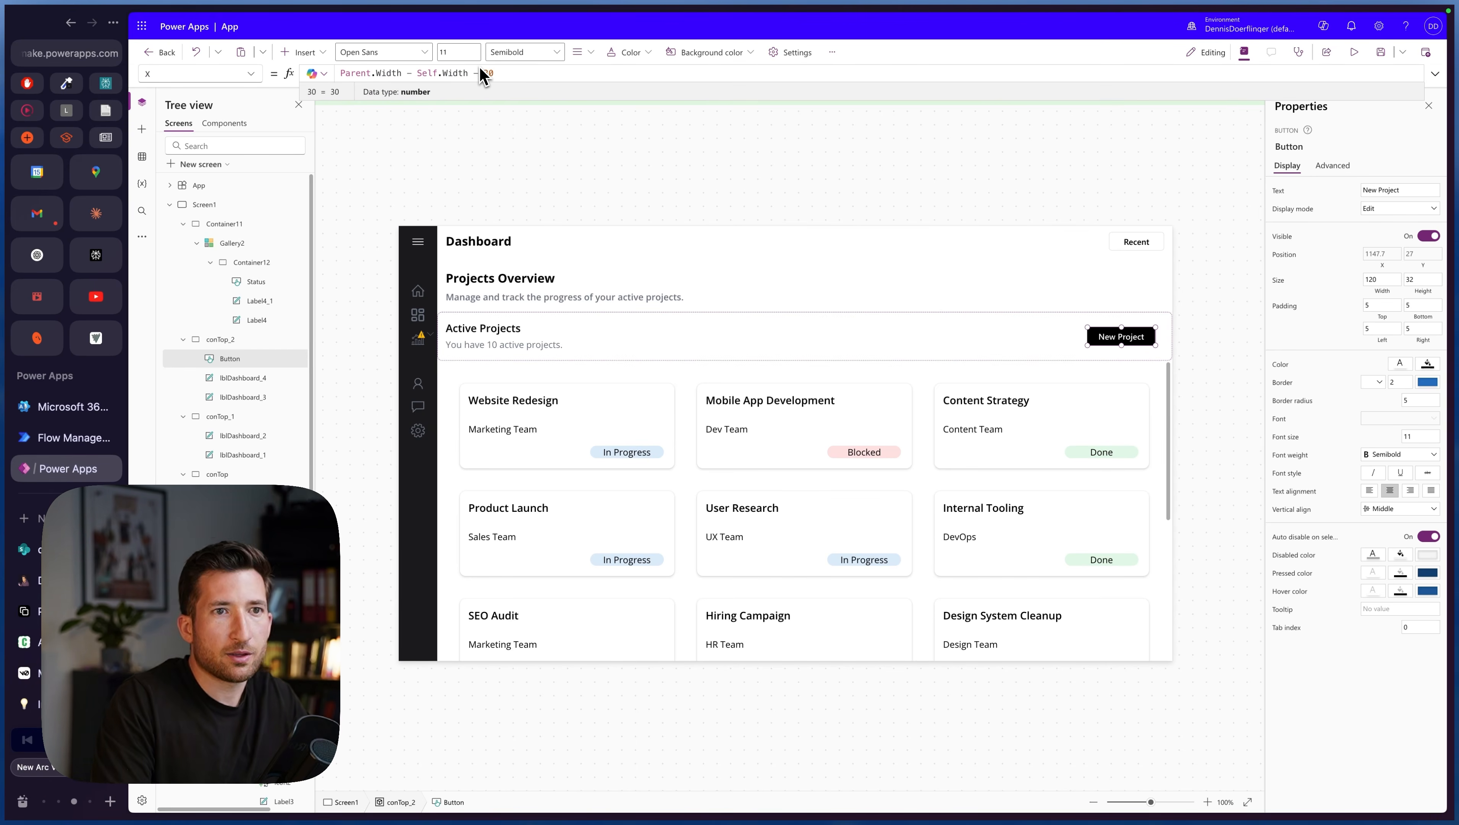
{"action": "key", "text": "BackSpace"}
{"action": "key", "text": "BackSpace"}
{"action": "type", "text": "40"}
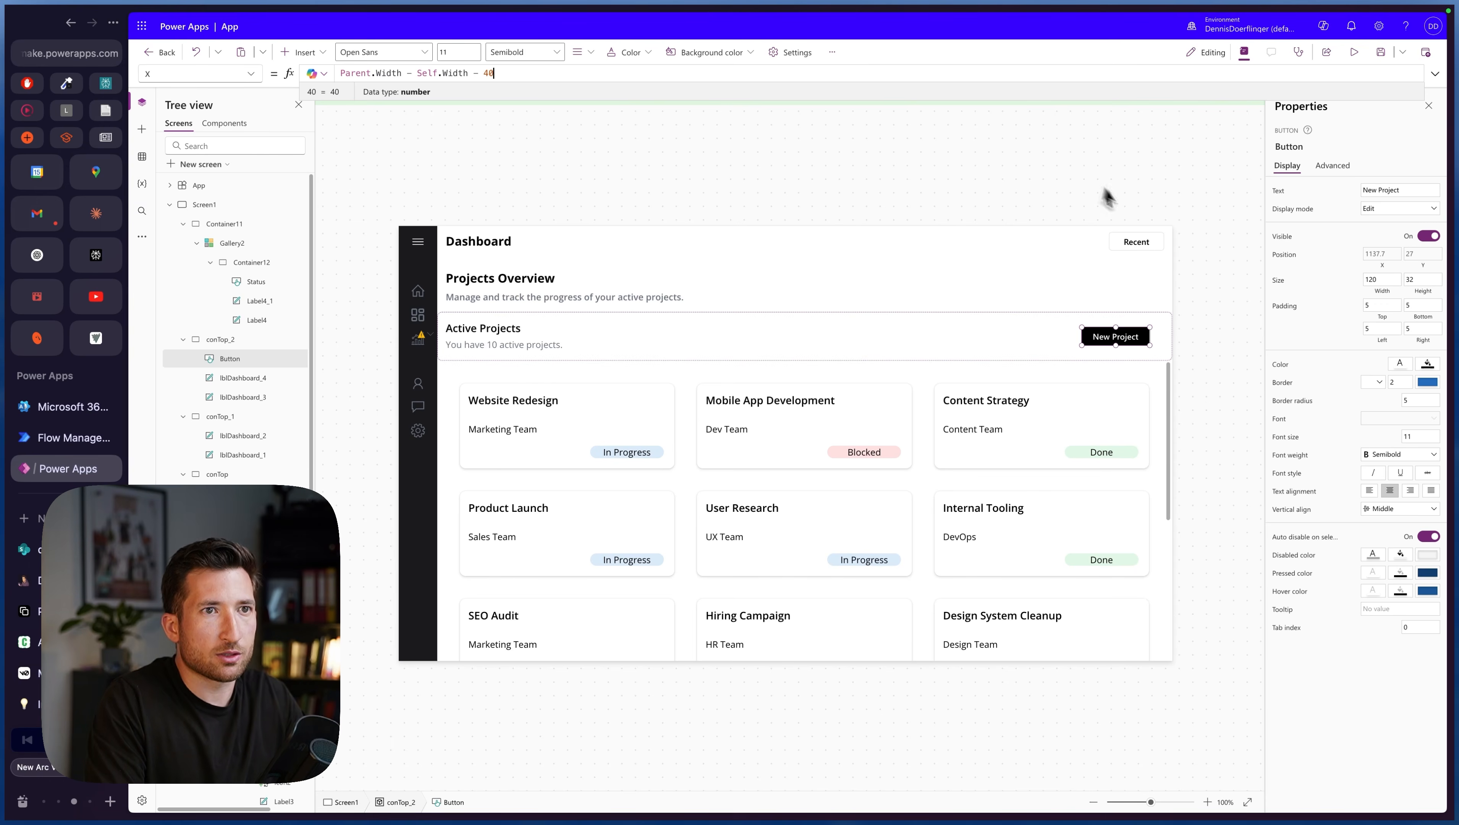
- Set the Recent button's X to Parent.Width - Self.Width - 40
{"action": "left_click", "coordinate": [1137, 241]}
{"action": "left_click", "coordinate": [248, 73]}
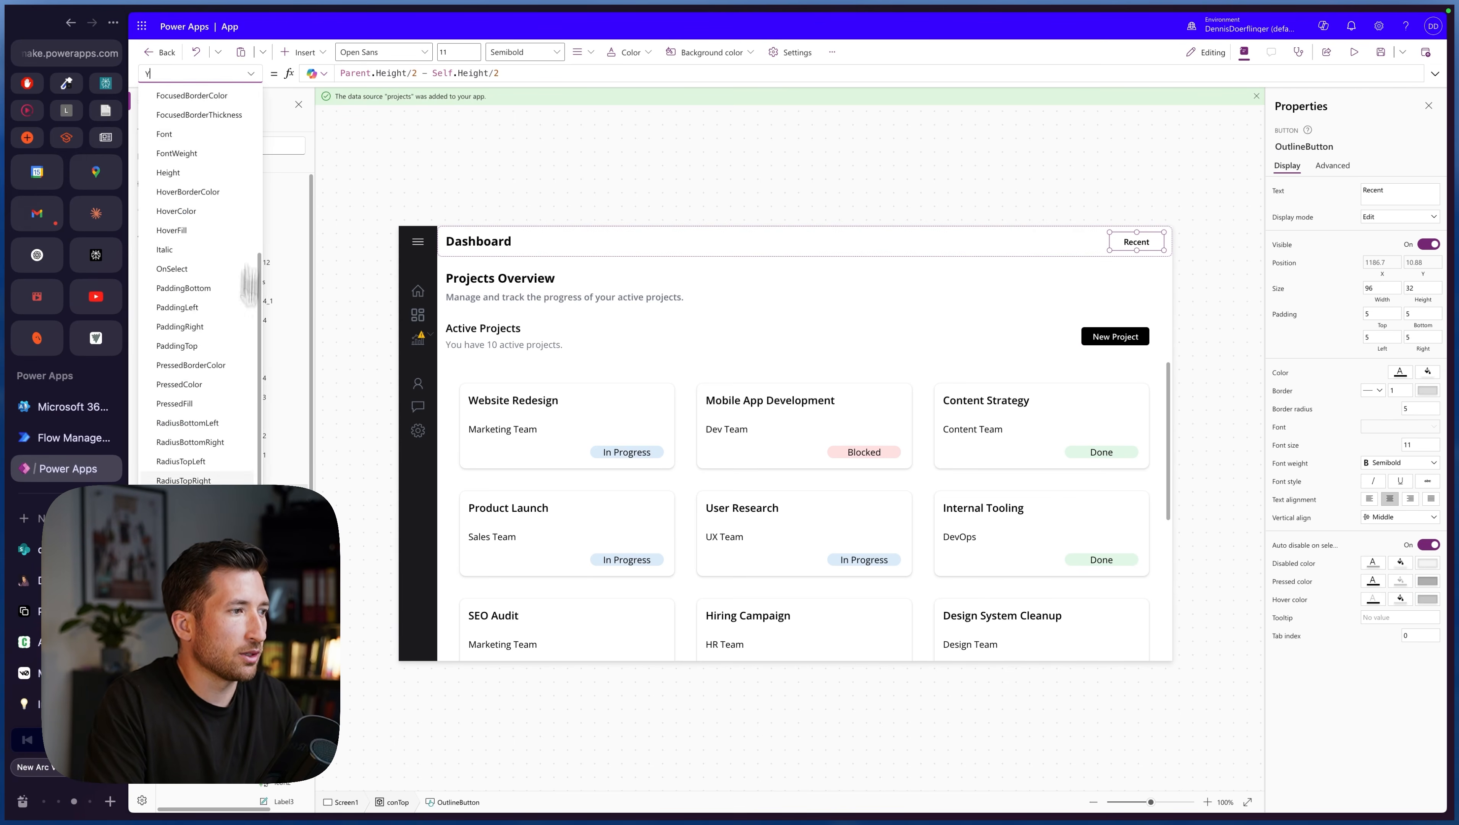
{"action": "type", "text": "x"}
{"action": "key", "text": "Return"}
{"action": "double_click", "coordinate": [496, 73]}
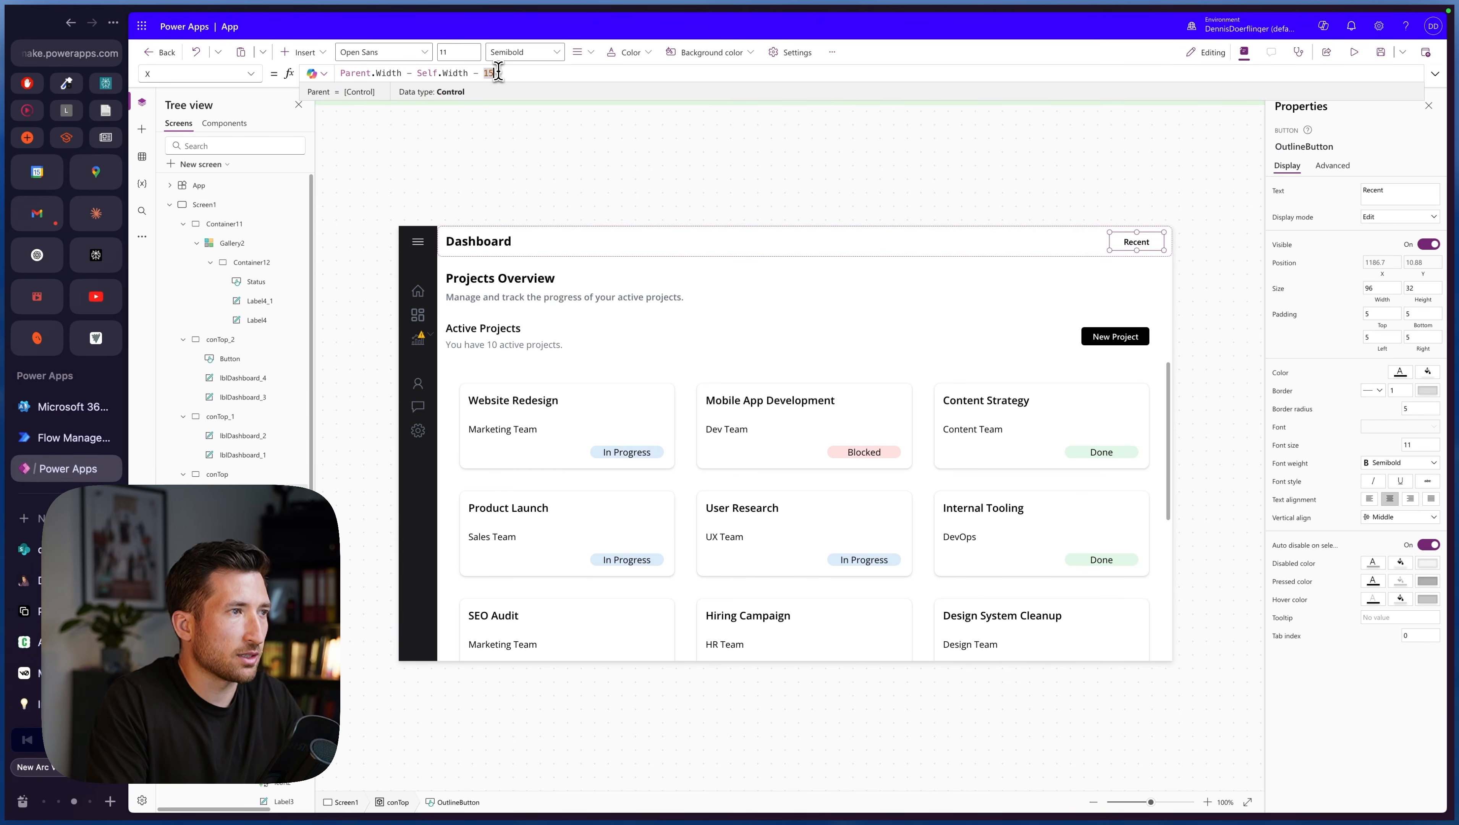
{"action": "type", "text": "40"}
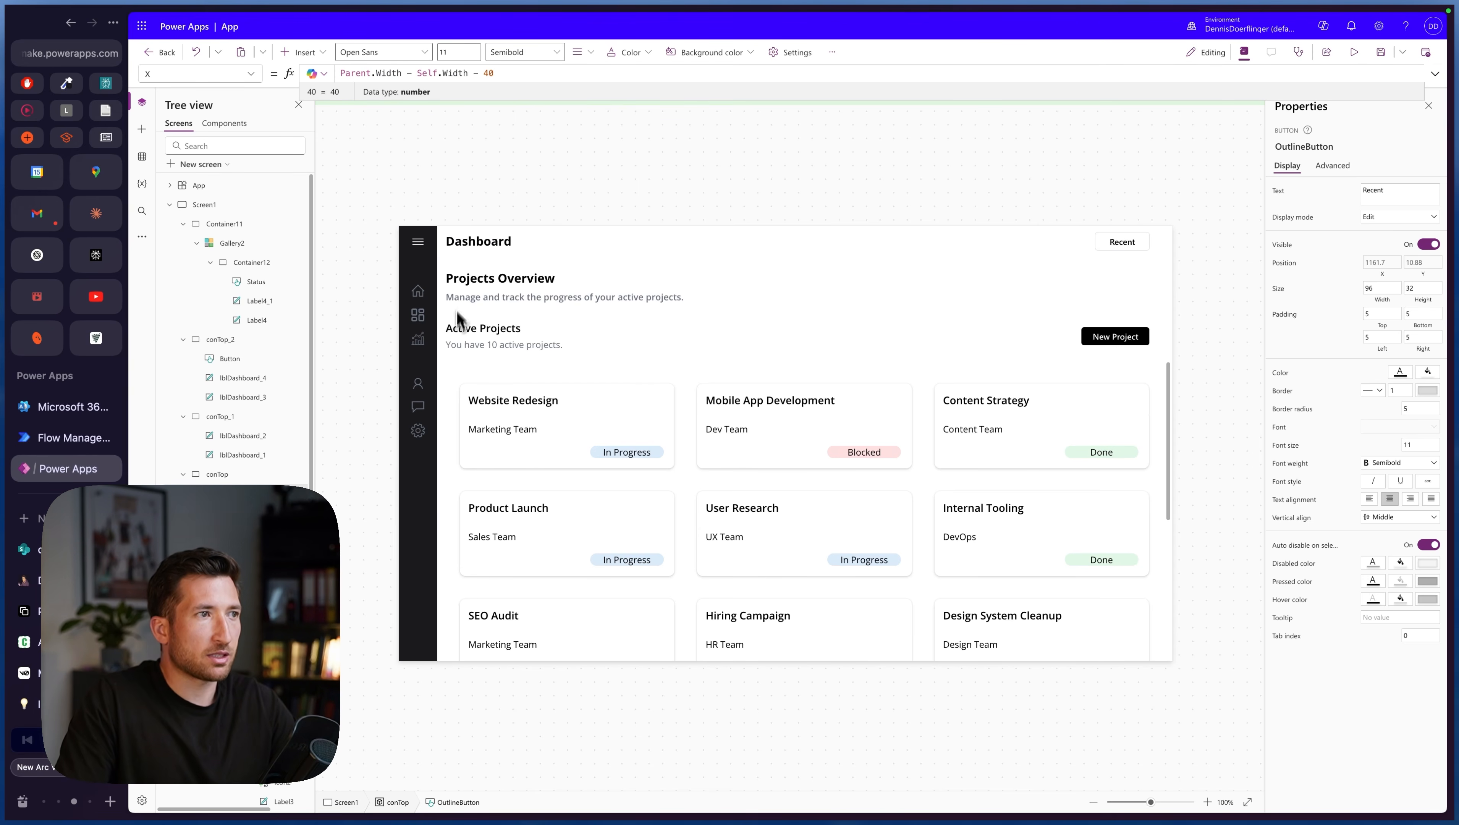
- Set the Dashboard heading's X to 40
{"action": "left_click", "coordinate": [464, 255]}
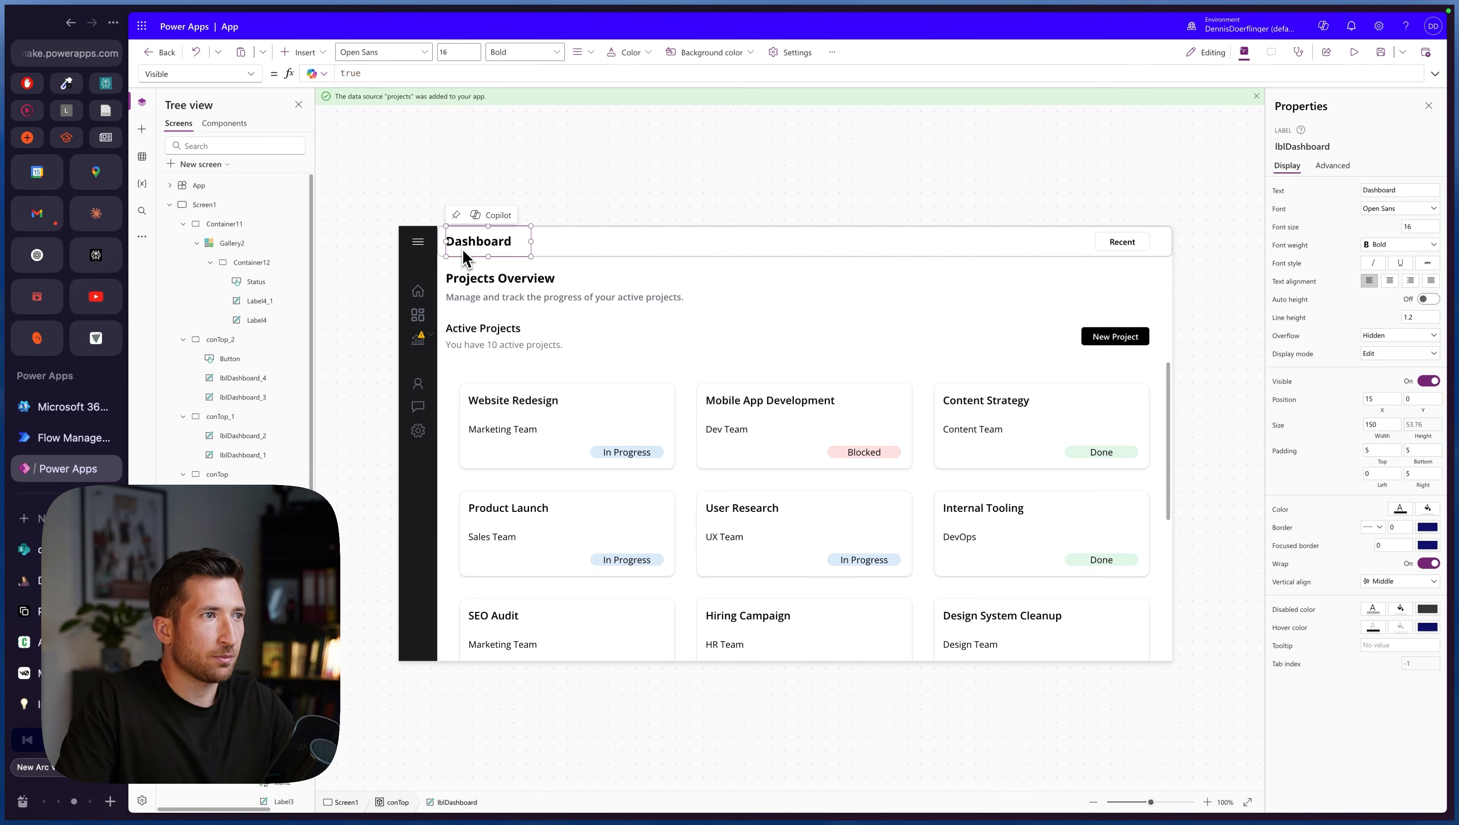
{"action": "left_click", "coordinate": [252, 75]}
{"action": "scroll", "coordinate": [194, 457], "scroll_direction": "down", "scroll_amount": 2}
{"action": "left_click", "coordinate": [185, 674]}
{"action": "double_click", "coordinate": [352, 73]}
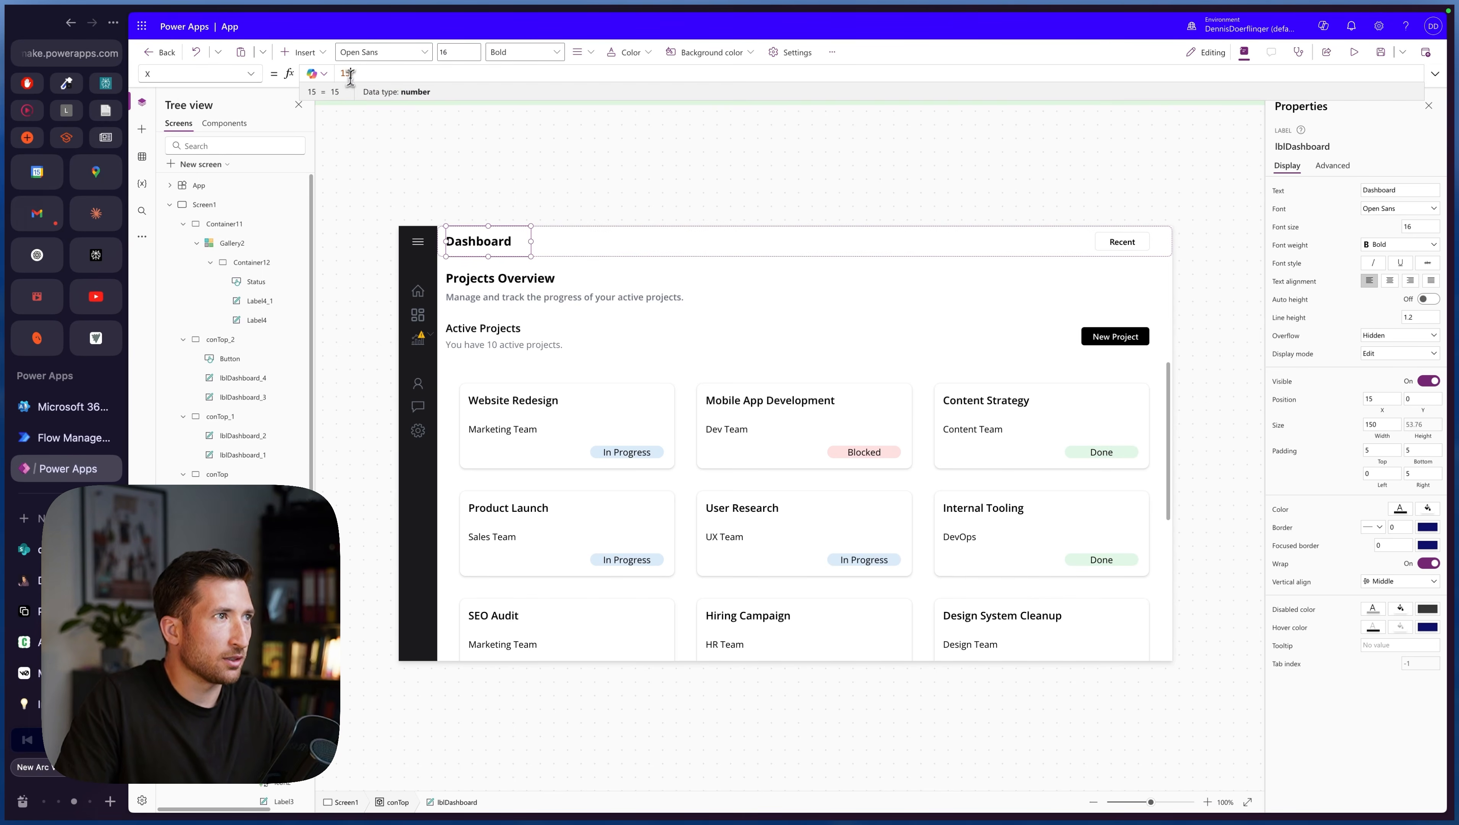
{"action": "type", "text": "40"}
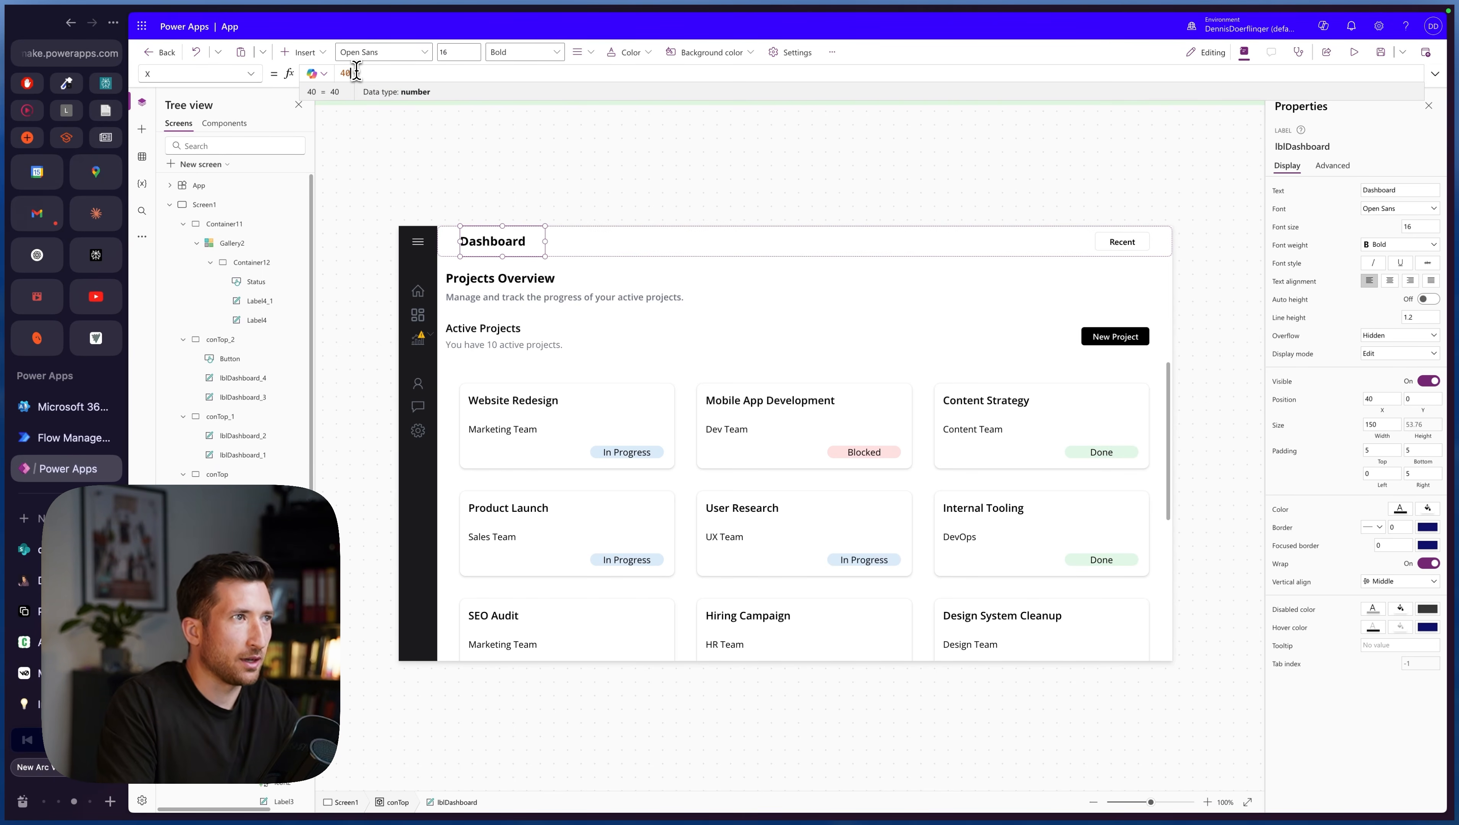
- Indent the Projects Overview and Active Projects labels to line up with the Dashboard heading, using left padding 40 for the active projects count
{"action": "left_click", "coordinate": [503, 276]}
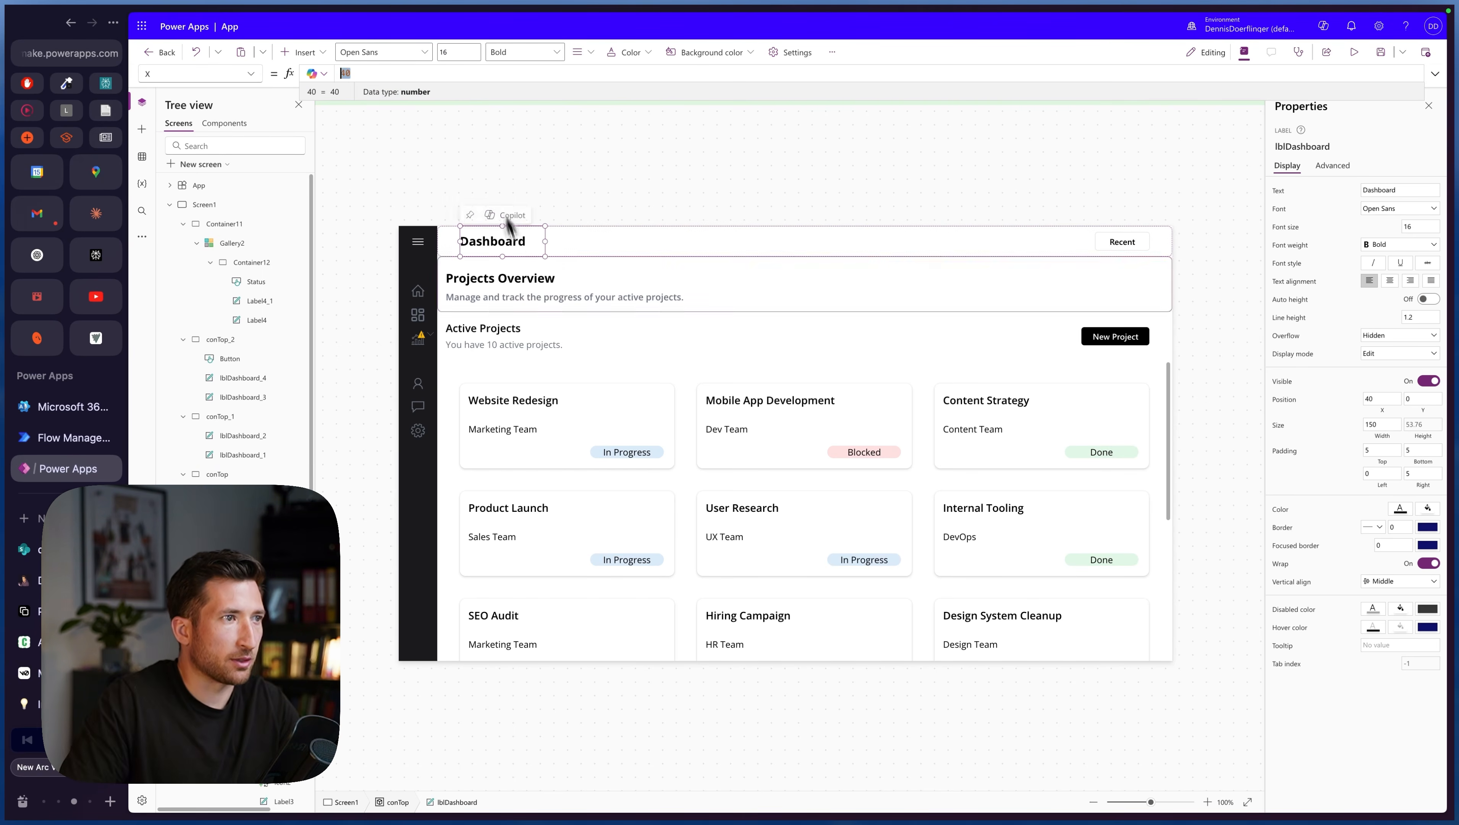
{"action": "left_click", "coordinate": [251, 73]}
{"action": "scroll", "coordinate": [234, 457], "scroll_direction": "down", "scroll_amount": 2}
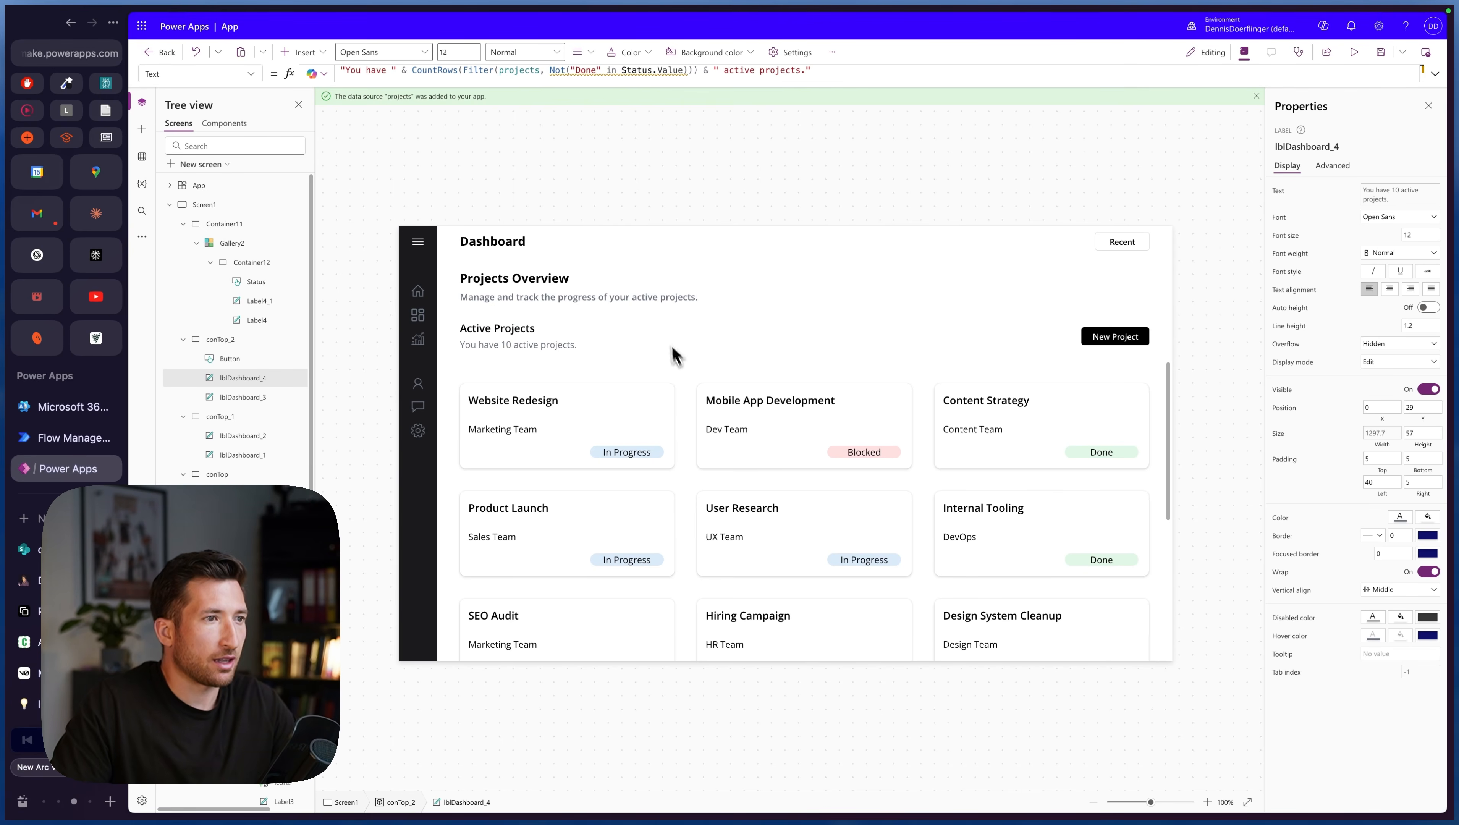
{"action": "scroll", "coordinate": [749, 507], "scroll_direction": "down", "scroll_amount": 5}
{"action": "scroll", "coordinate": [749, 506], "scroll_direction": "up", "scroll_amount": 5}
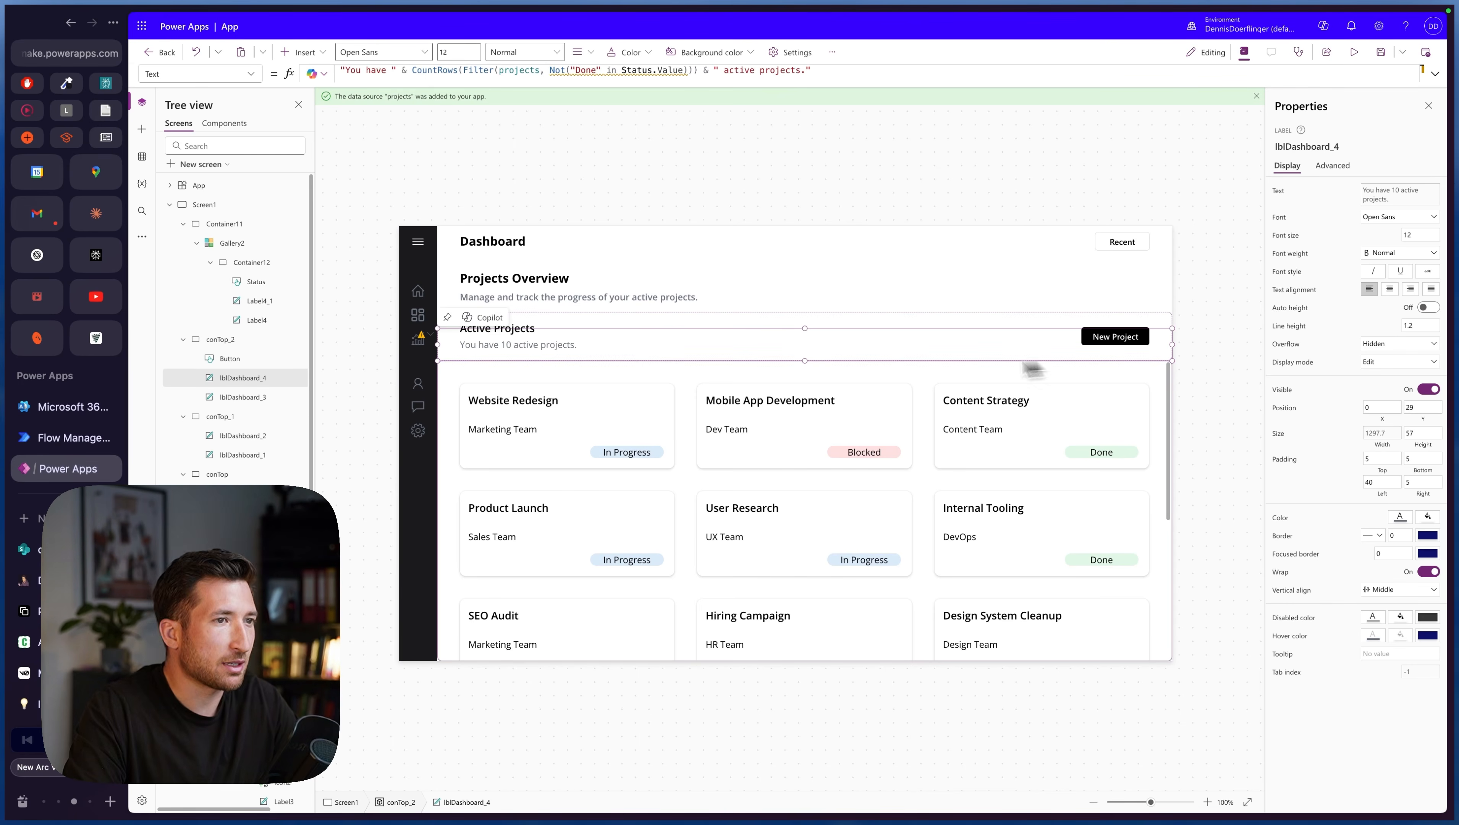
- Copy the Modal component's YAML from the Power Apps Component Library website and paste it into Screen1 in Power Apps
{"action": "left_click", "coordinate": [1199, 340]}
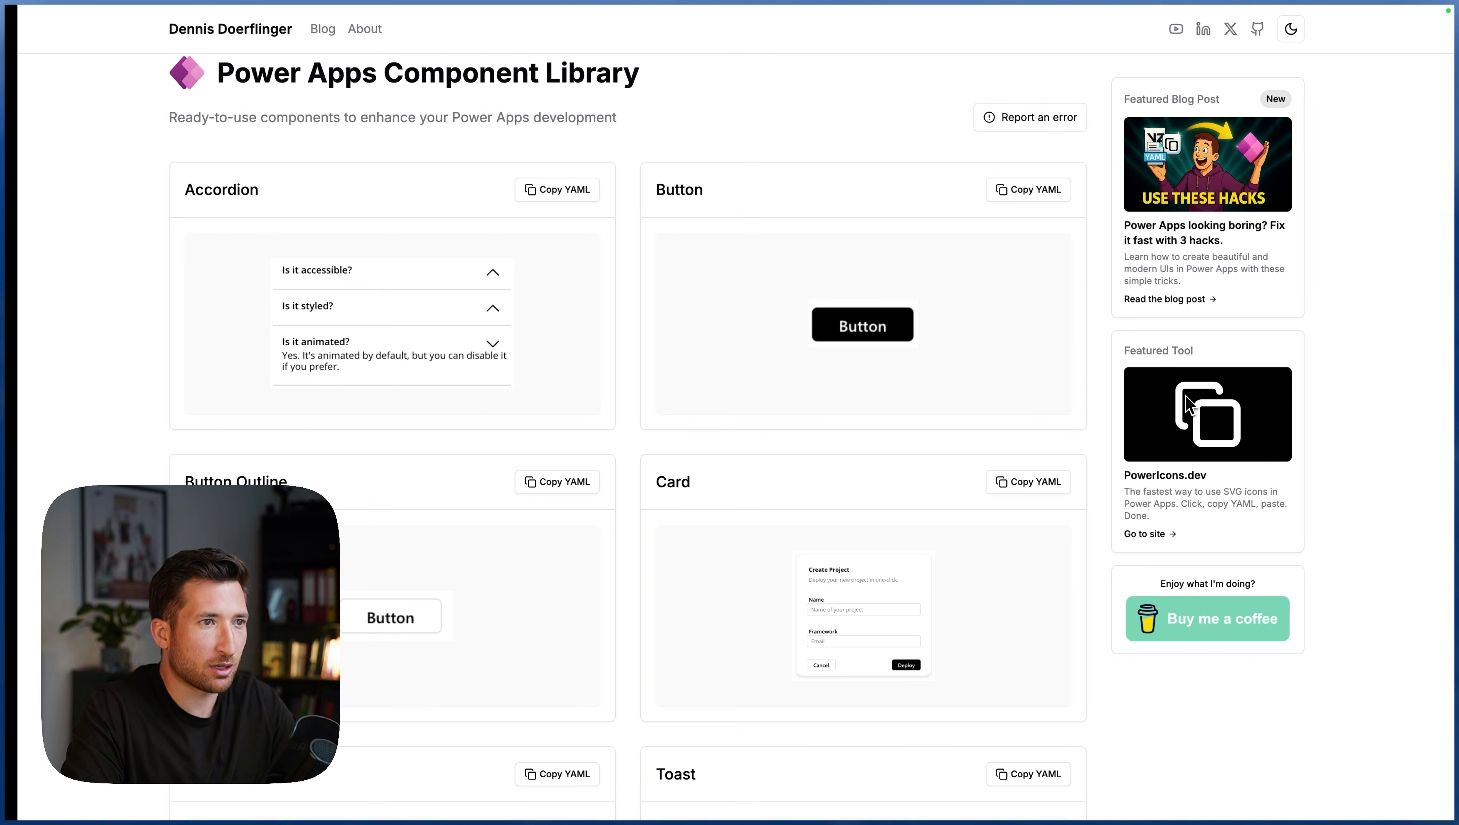
{"action": "scroll", "coordinate": [734, 364], "scroll_direction": "down", "scroll_amount": 10}
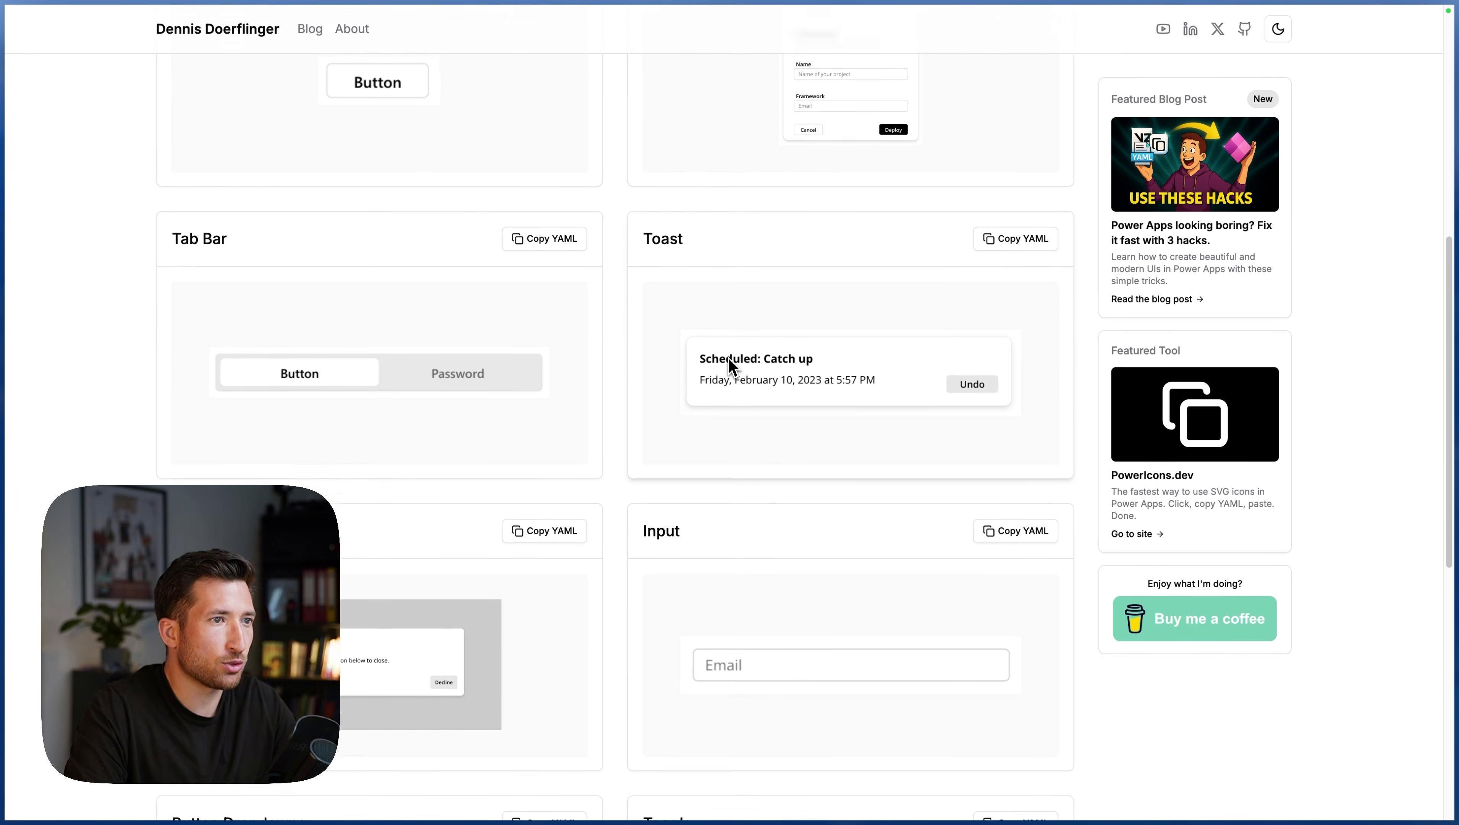
{"action": "left_click", "coordinate": [523, 286]}
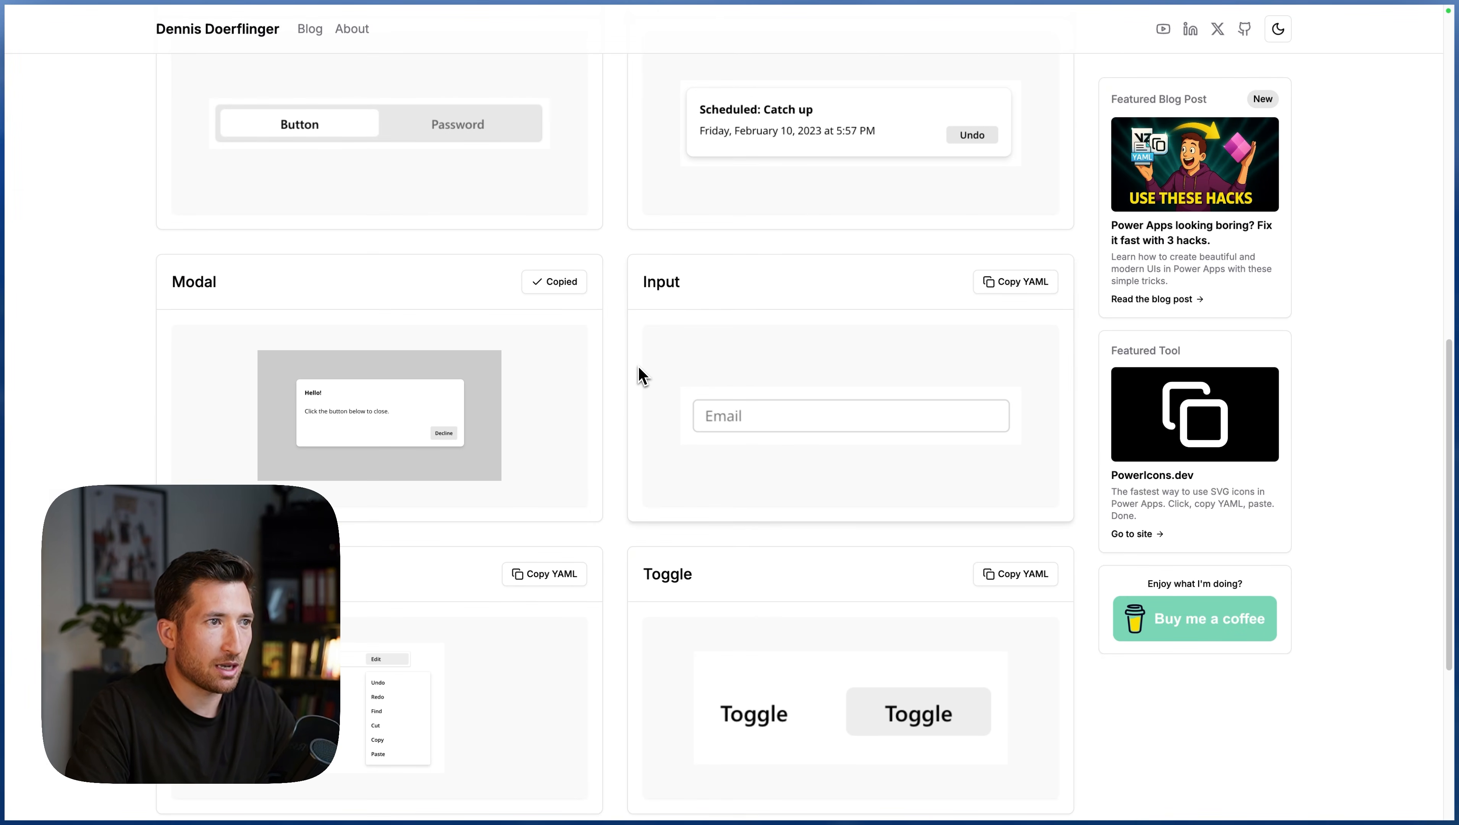
{"action": "key", "text": "ctrl+Left"}
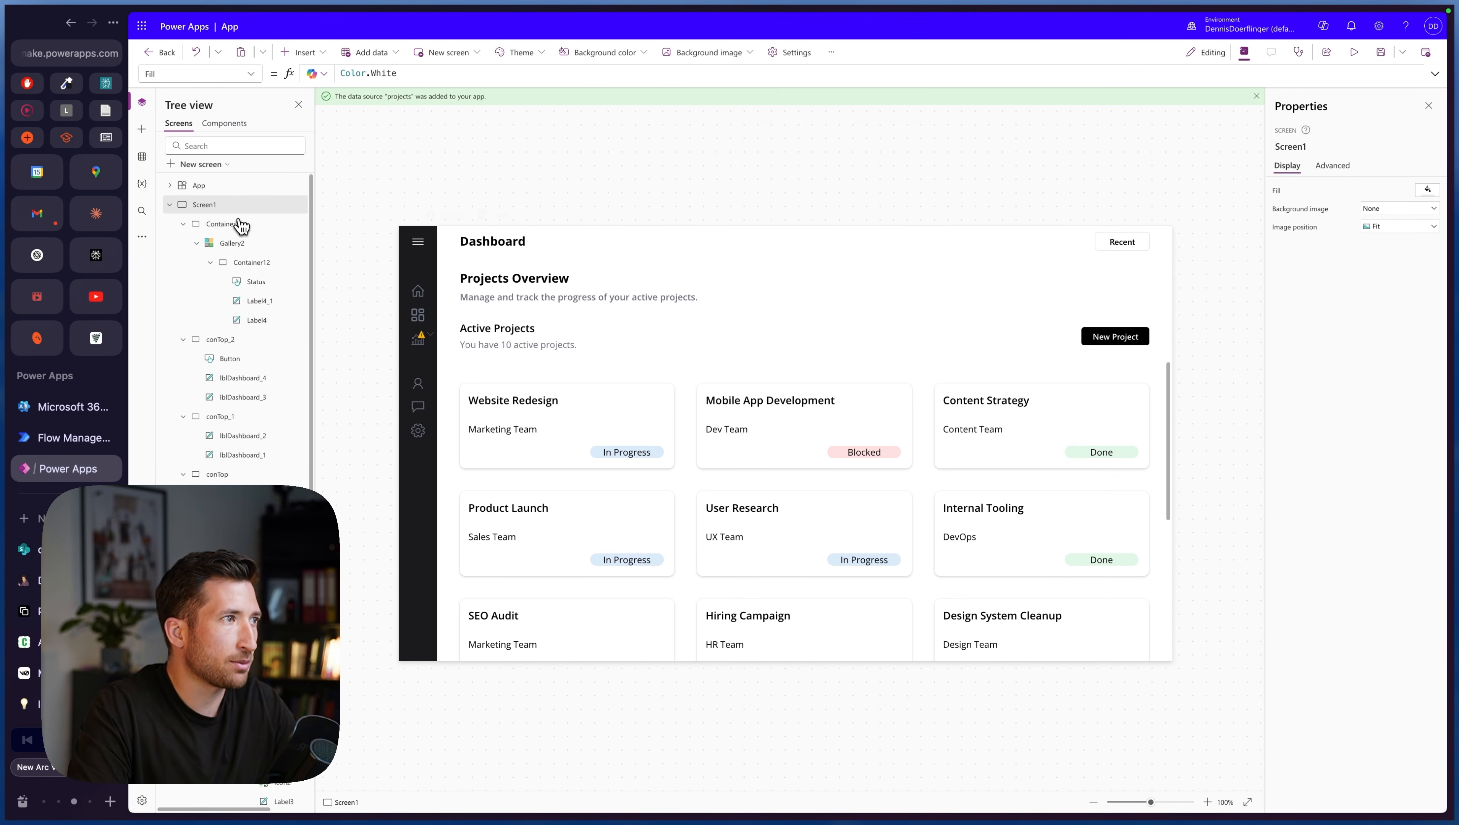
{"action": "key", "text": "ctrl+v"}
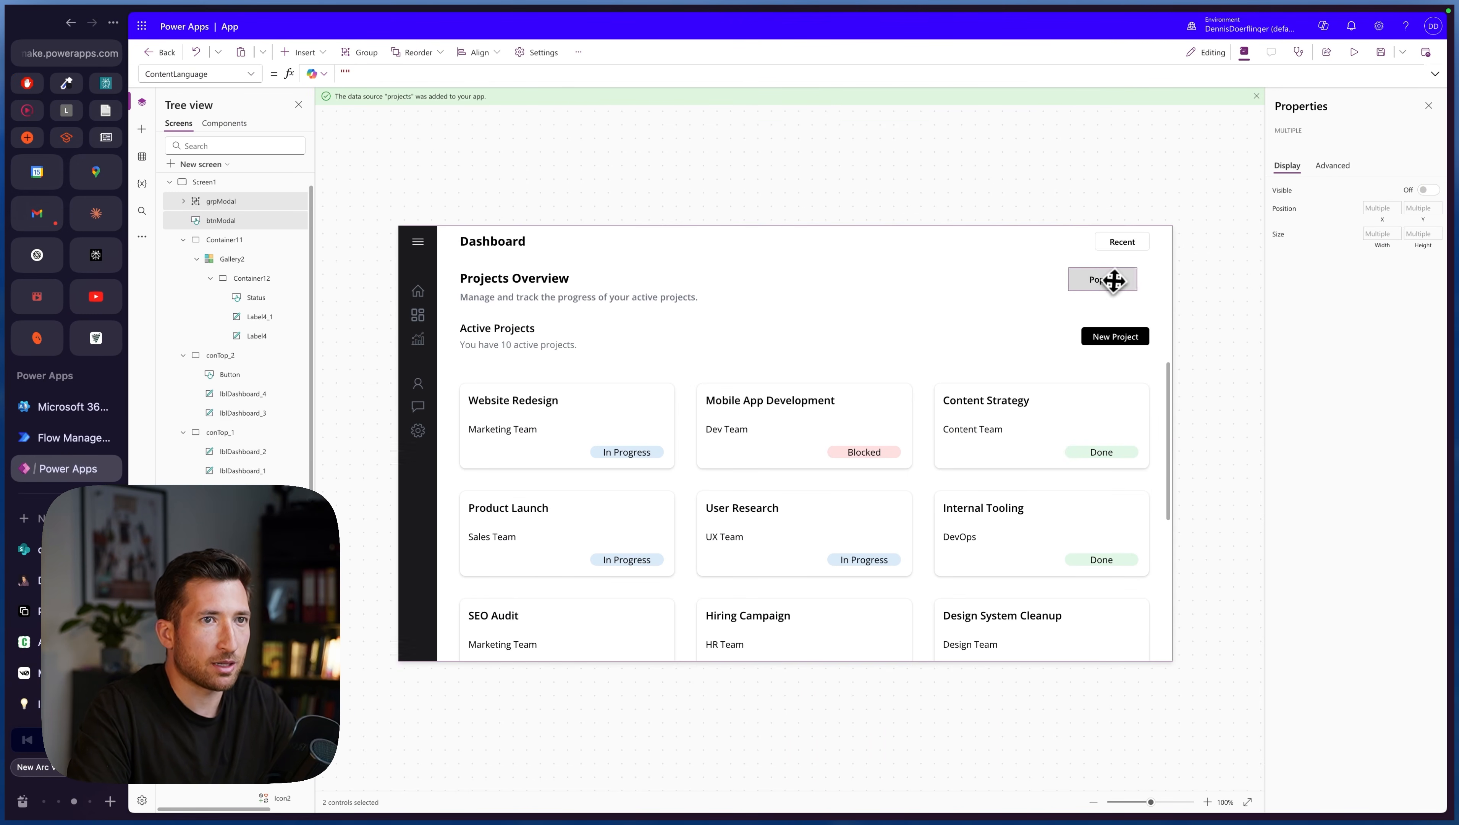
- Test the modal by opening it with the PopUp button and closing it with Decline
{"action": "left_click", "coordinate": [1104, 288], "text": "alt"}
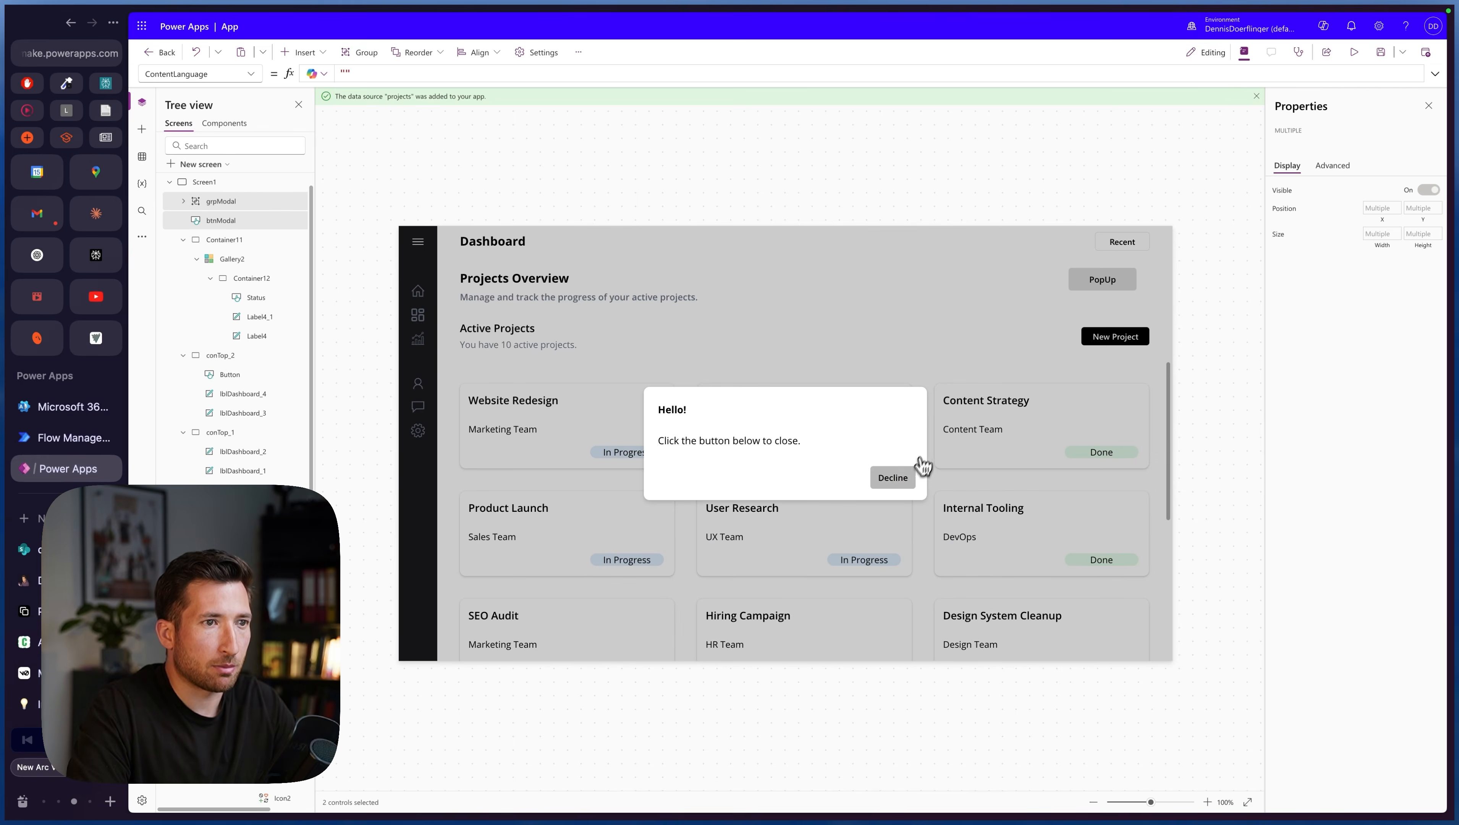
{"action": "left_click", "coordinate": [901, 477], "text": "alt"}
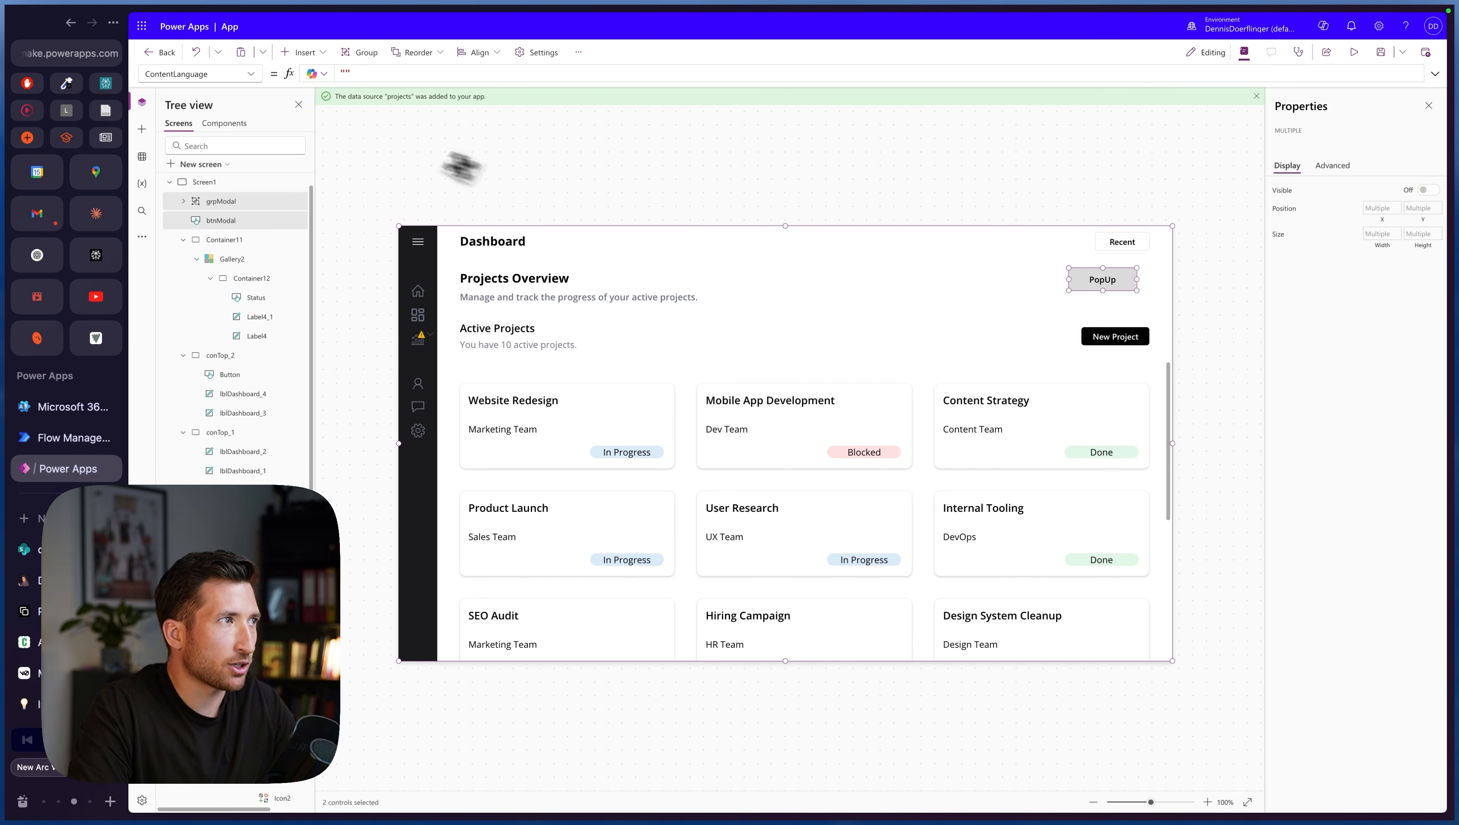
{"action": "left_click", "coordinate": [250, 74]}
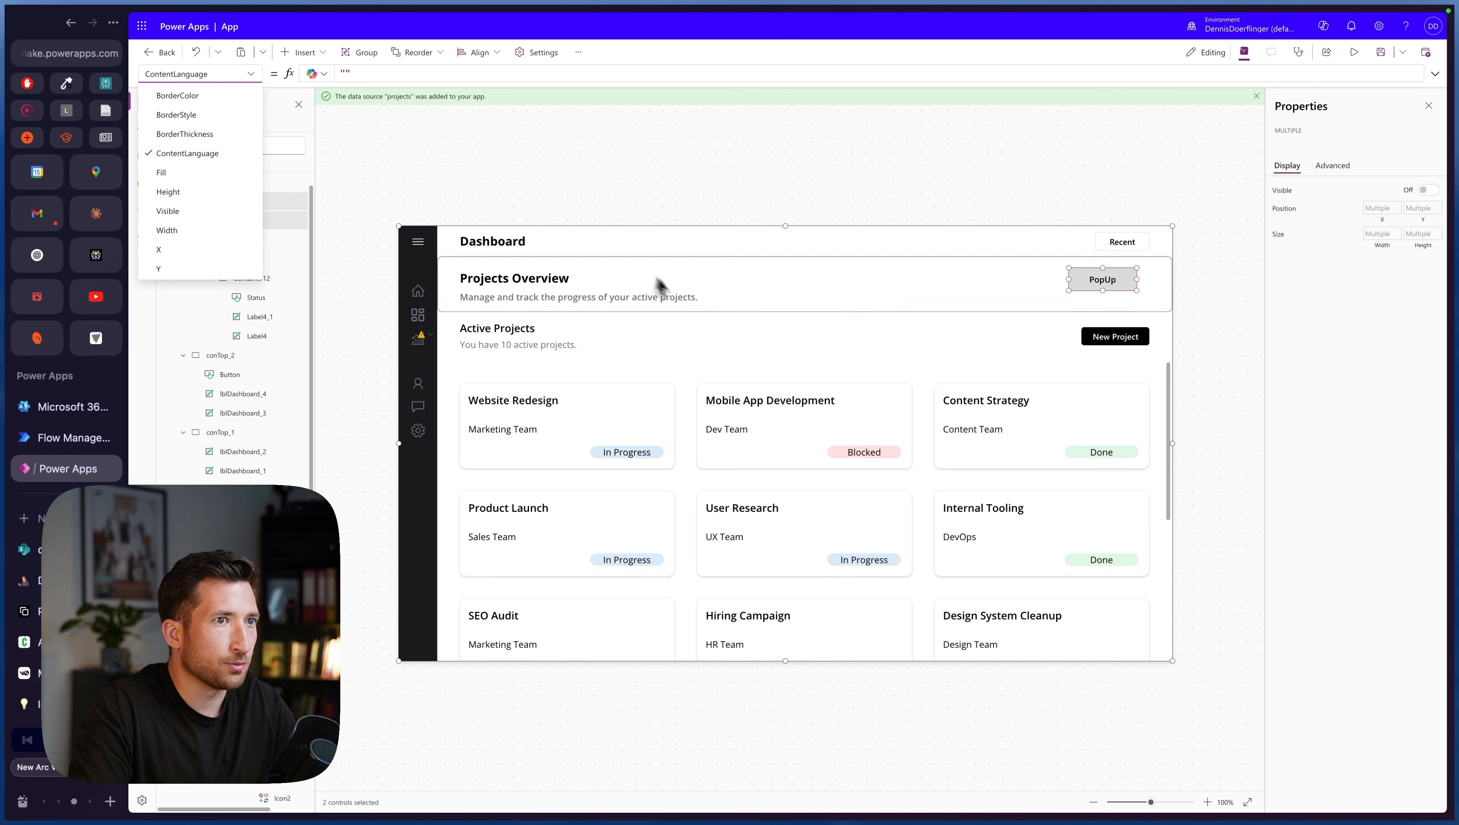
{"action": "left_click", "coordinate": [925, 314]}
- Copy the PopUp button's OnSelect formula, UpdateContext({ showModal: true }), and delete the button
{"action": "left_click", "coordinate": [1095, 280]}
{"action": "left_click", "coordinate": [251, 73]}
{"action": "left_click", "coordinate": [532, 76]}
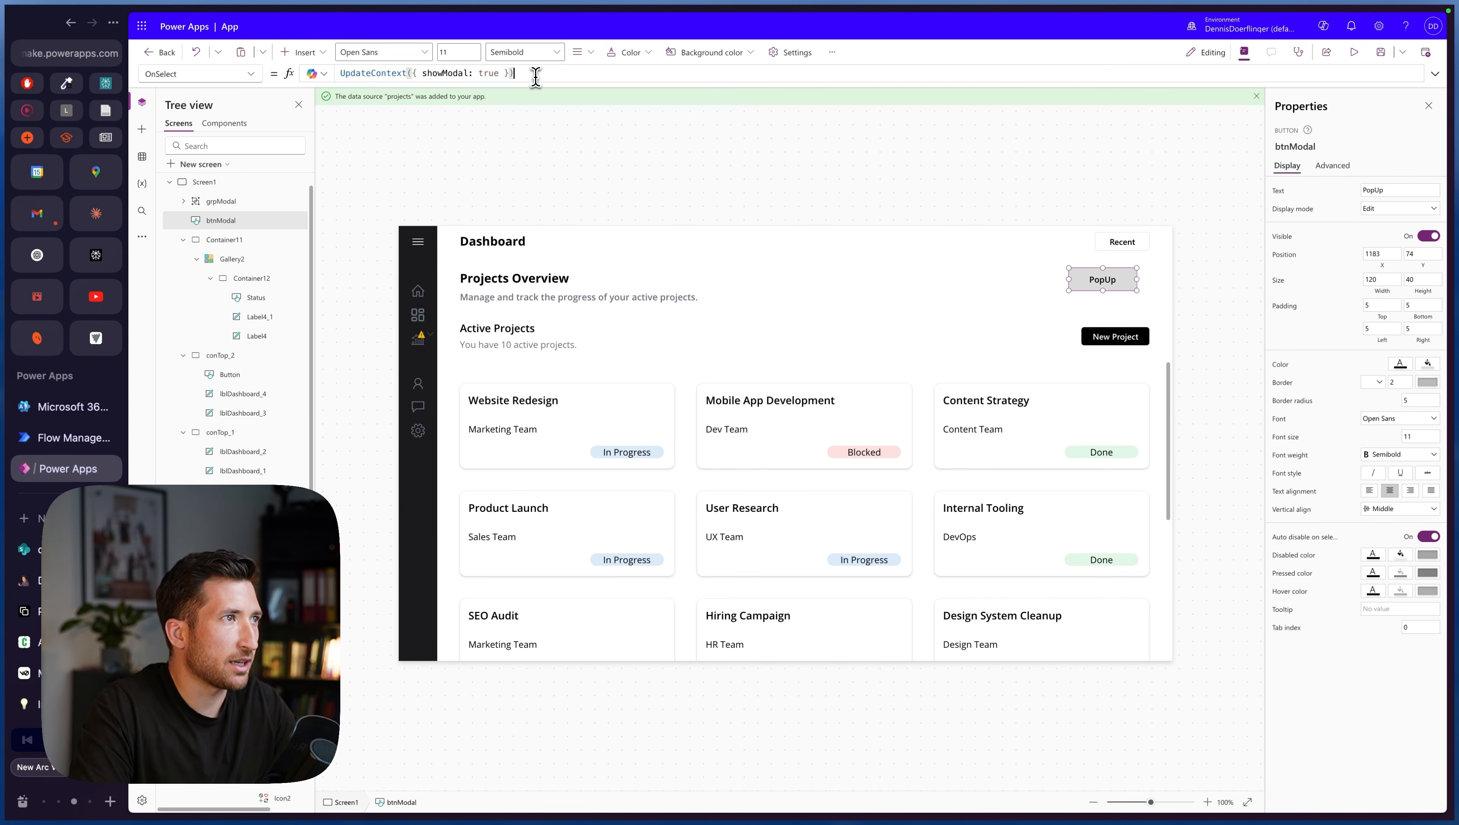
{"action": "key", "text": "super+a"}
{"action": "left_click", "coordinate": [1078, 277]}
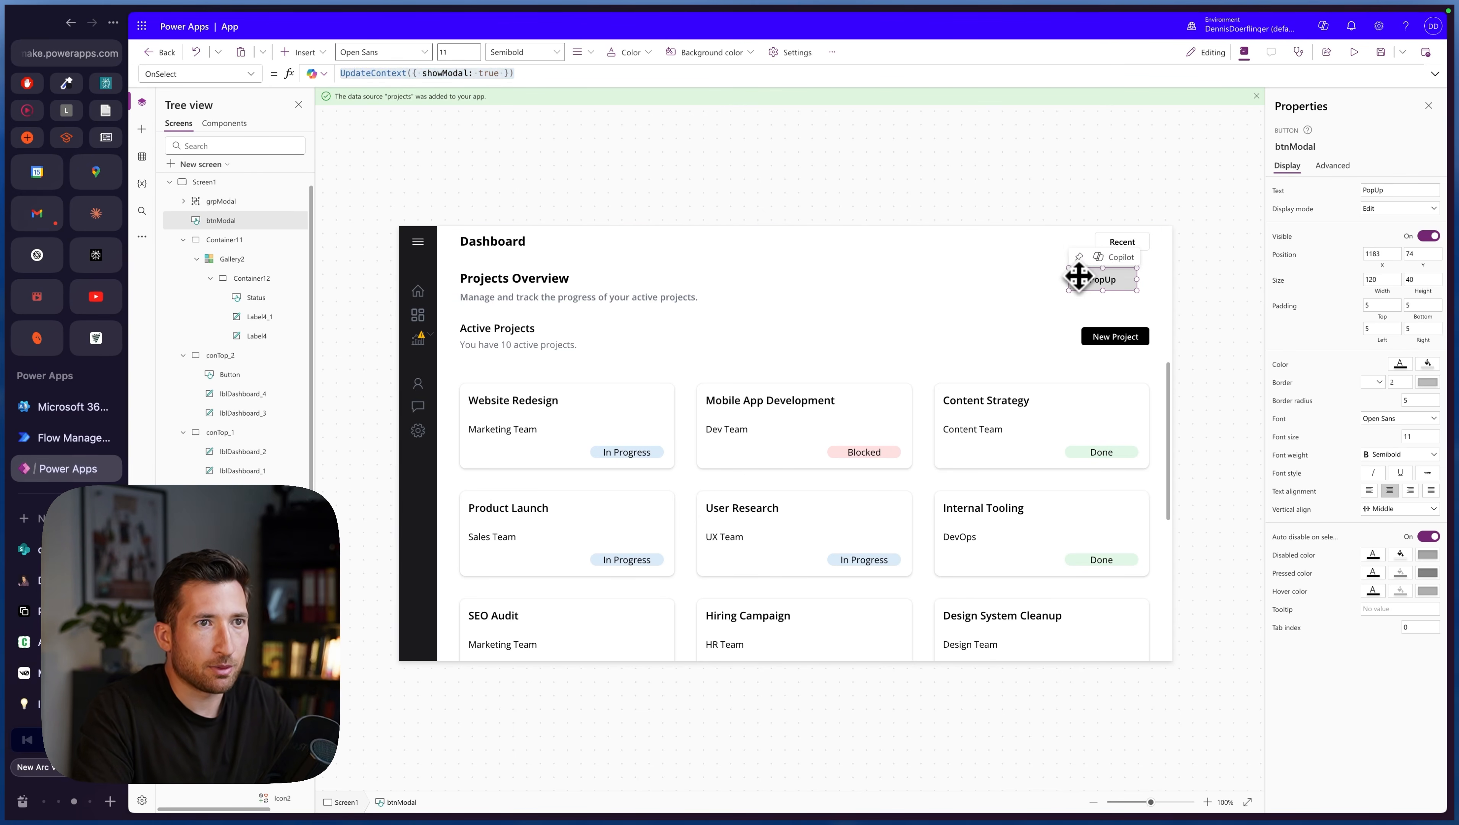
{"action": "key", "text": "BackSpace"}
- Set the New Project button's OnSelect to the copied UpdateContext({ showModal: true }) and test opening and closing the modal
{"action": "left_click", "coordinate": [1102, 330]}
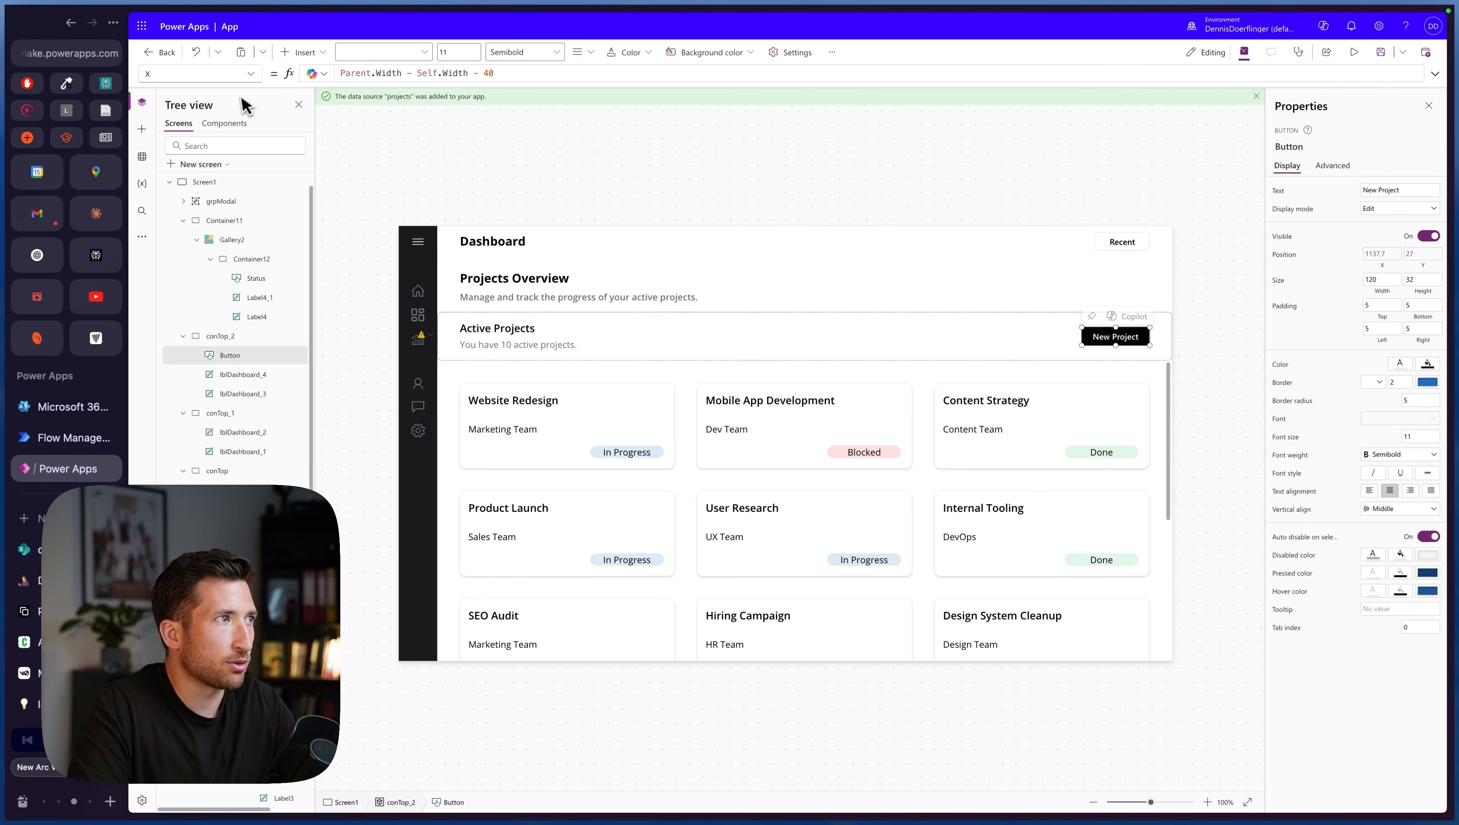
{"action": "left_click", "coordinate": [251, 73]}
{"action": "scroll", "coordinate": [205, 244], "scroll_direction": "down", "scroll_amount": 1}
{"action": "left_click", "coordinate": [189, 274]}
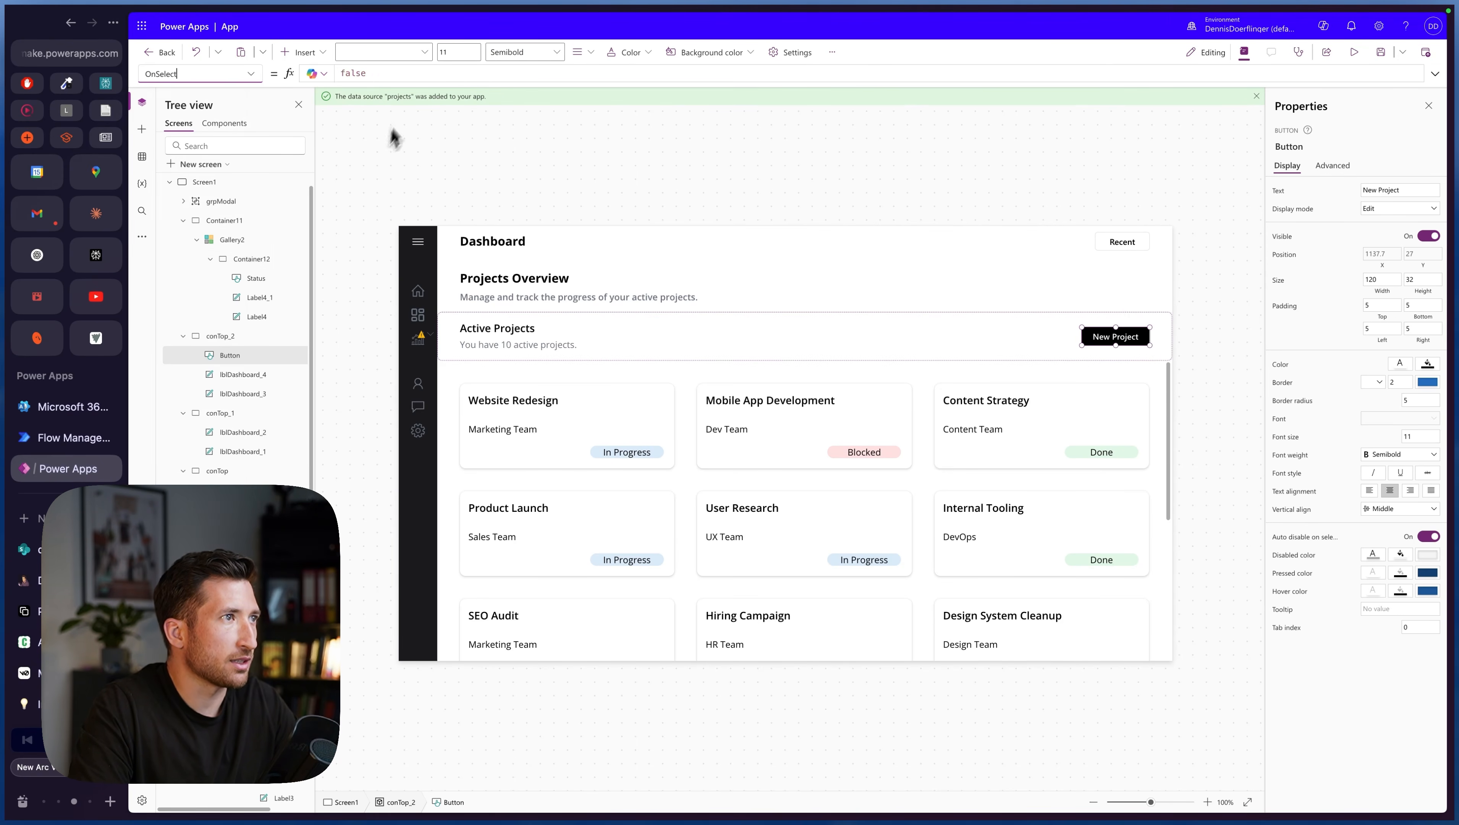
{"action": "left_click", "coordinate": [394, 73]}
{"action": "key", "text": "super+a"}
{"action": "key", "text": "super+v"}
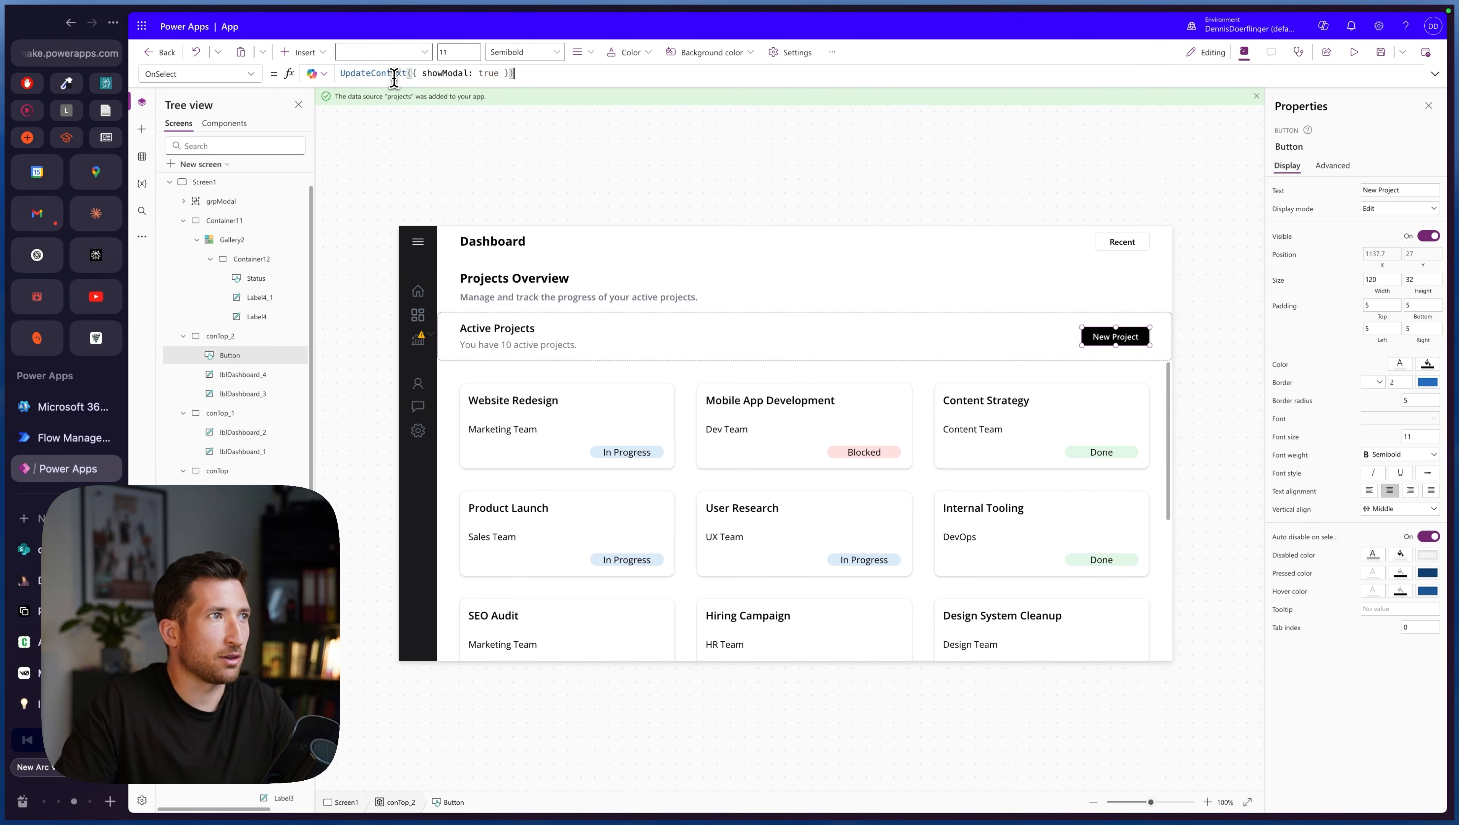
{"action": "left_click", "coordinate": [1138, 348], "text": "alt"}
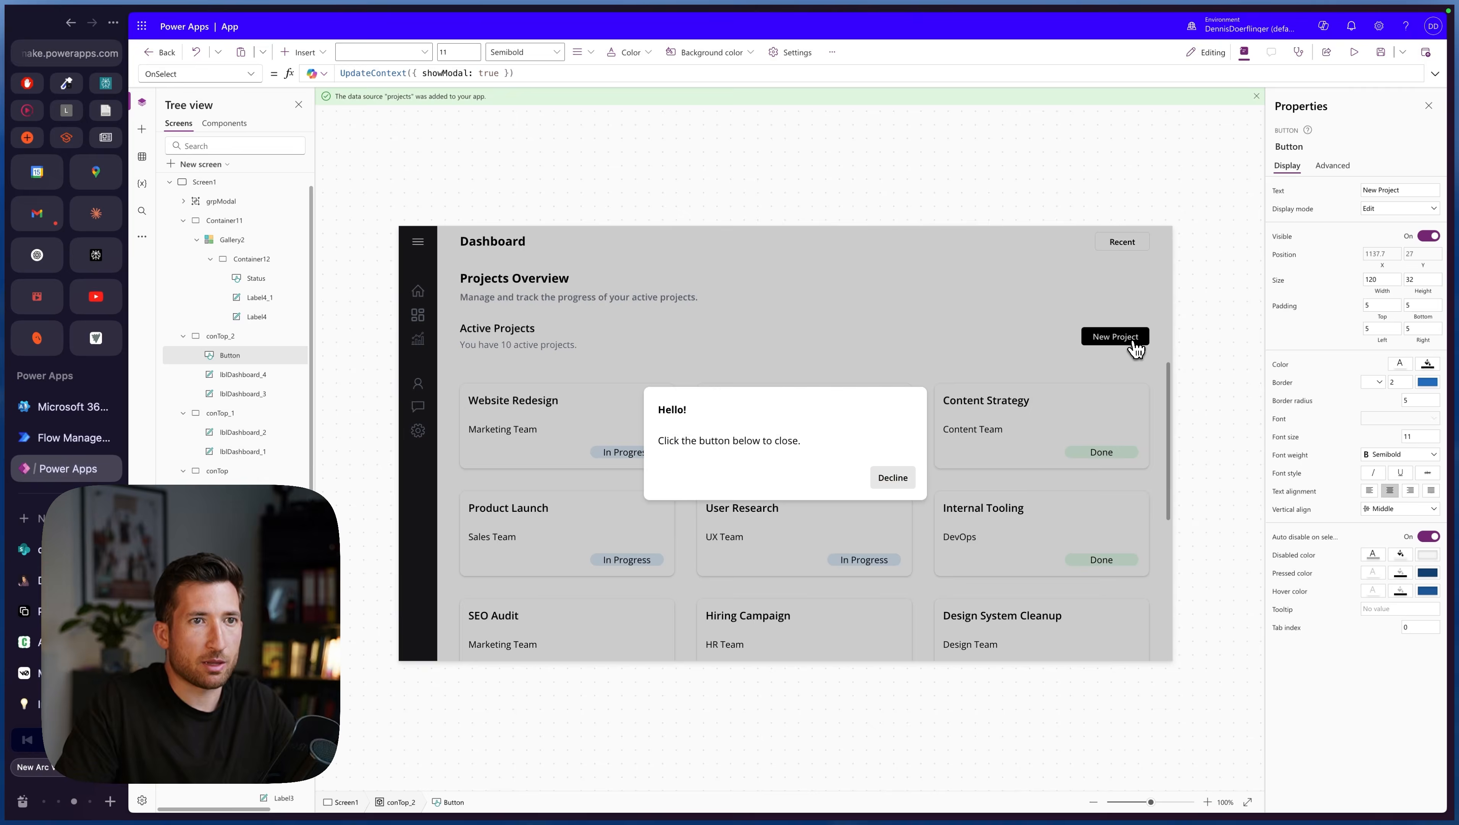
{"action": "left_click", "coordinate": [900, 476], "text": "alt"}
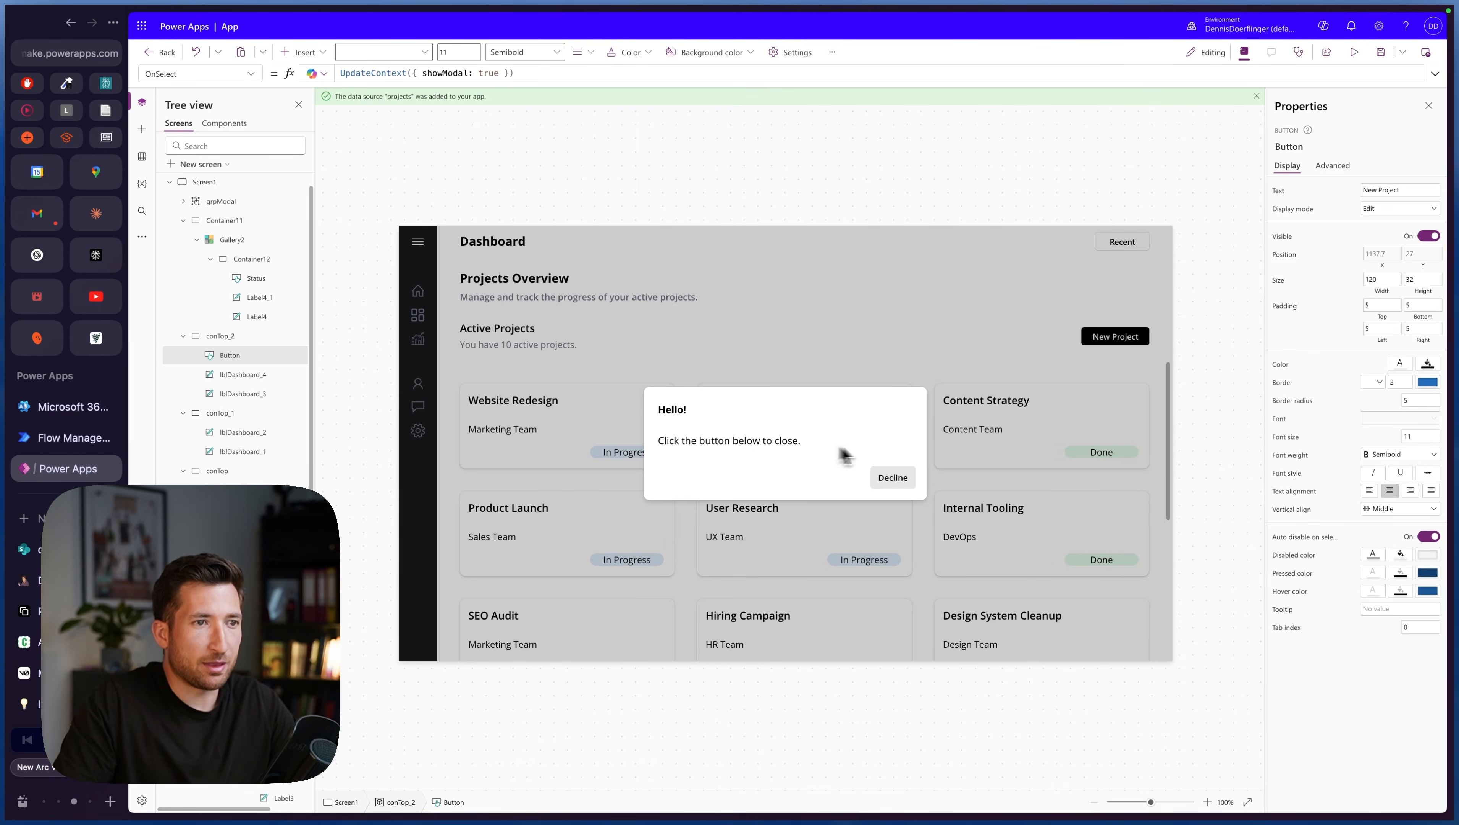
- Replace the modal's Hello! dialog with the Card component, copying its YAML from the component library website and pasting it into Screen1 in Power Apps
{"action": "left_click", "coordinate": [867, 407]}
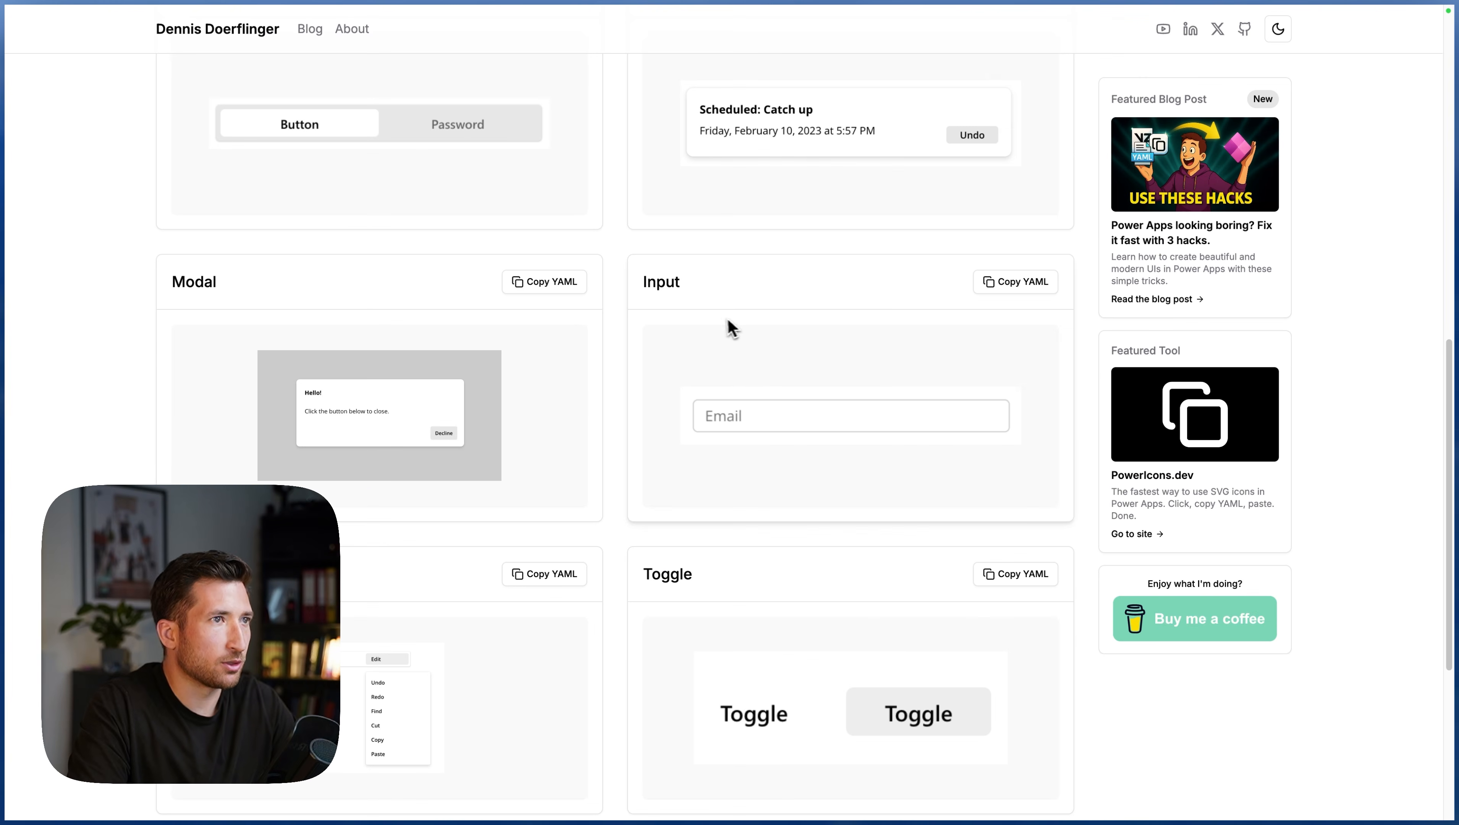
{"action": "scroll", "coordinate": [585, 325], "scroll_direction": "down", "scroll_amount": 6}
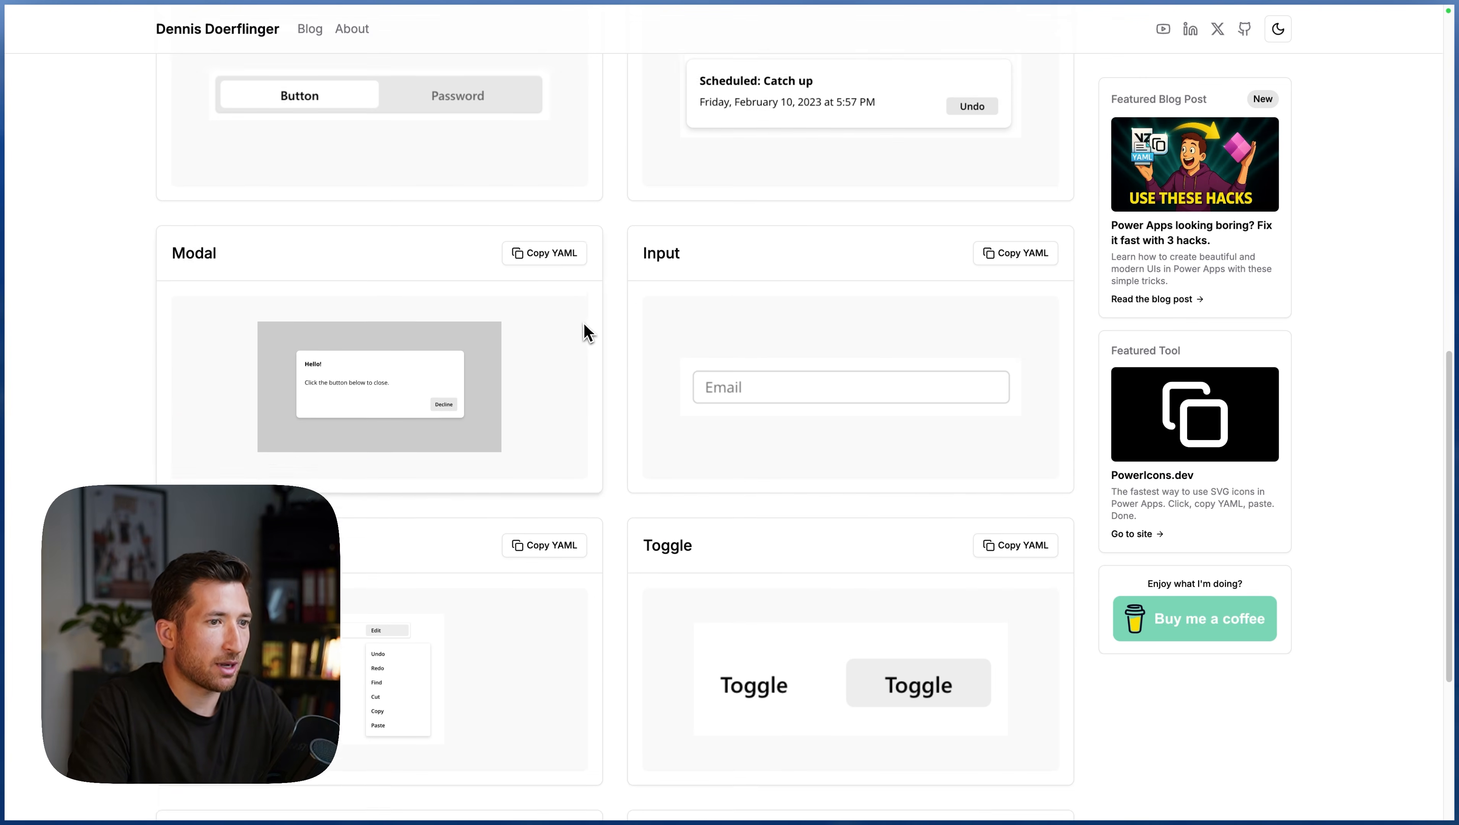
{"action": "scroll", "coordinate": [585, 325], "scroll_direction": "up", "scroll_amount": 7}
{"action": "scroll", "coordinate": [584, 327], "scroll_direction": "up", "scroll_amount": 8}
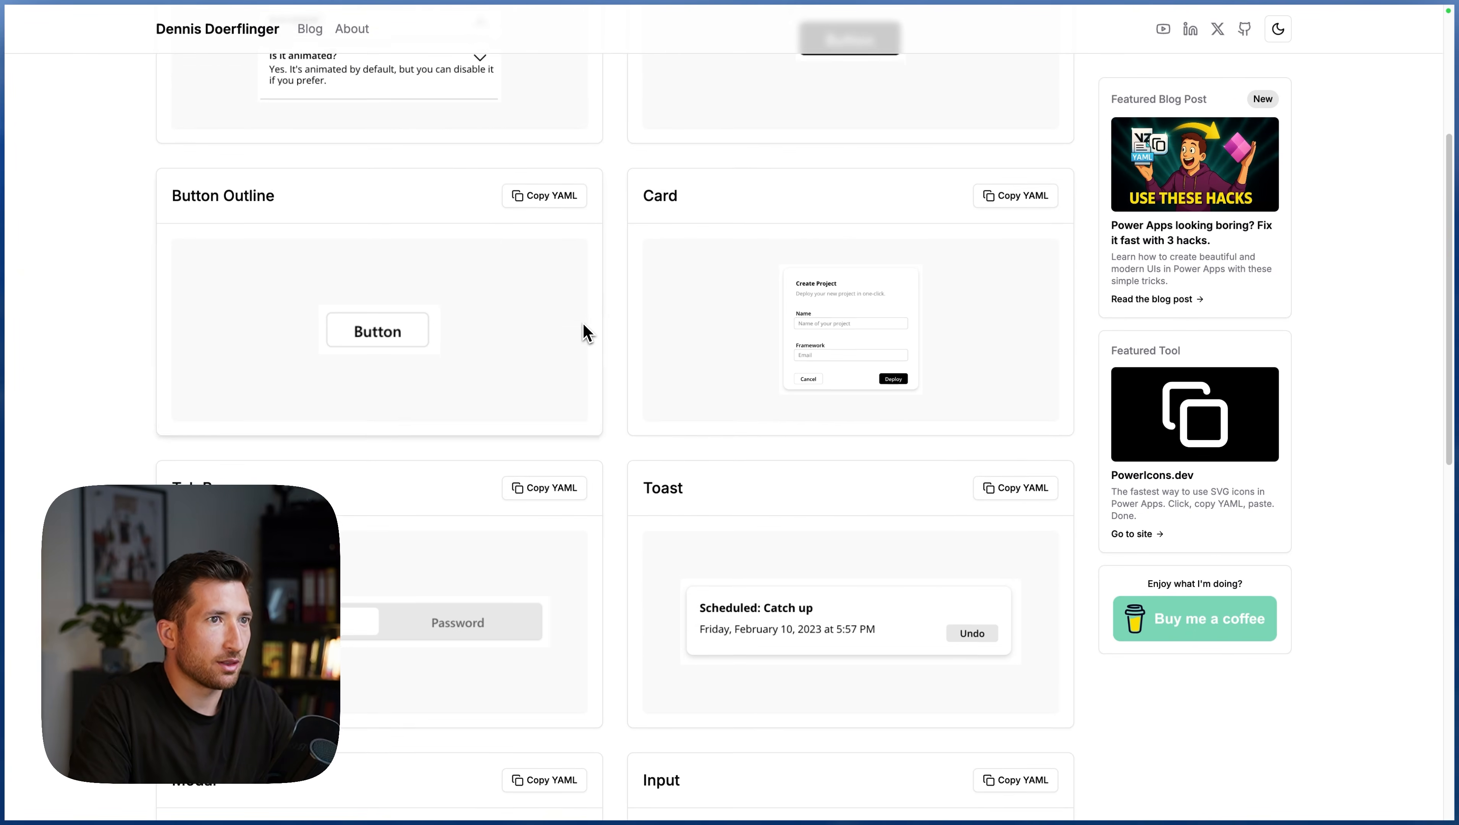
{"action": "left_click", "coordinate": [1031, 199]}
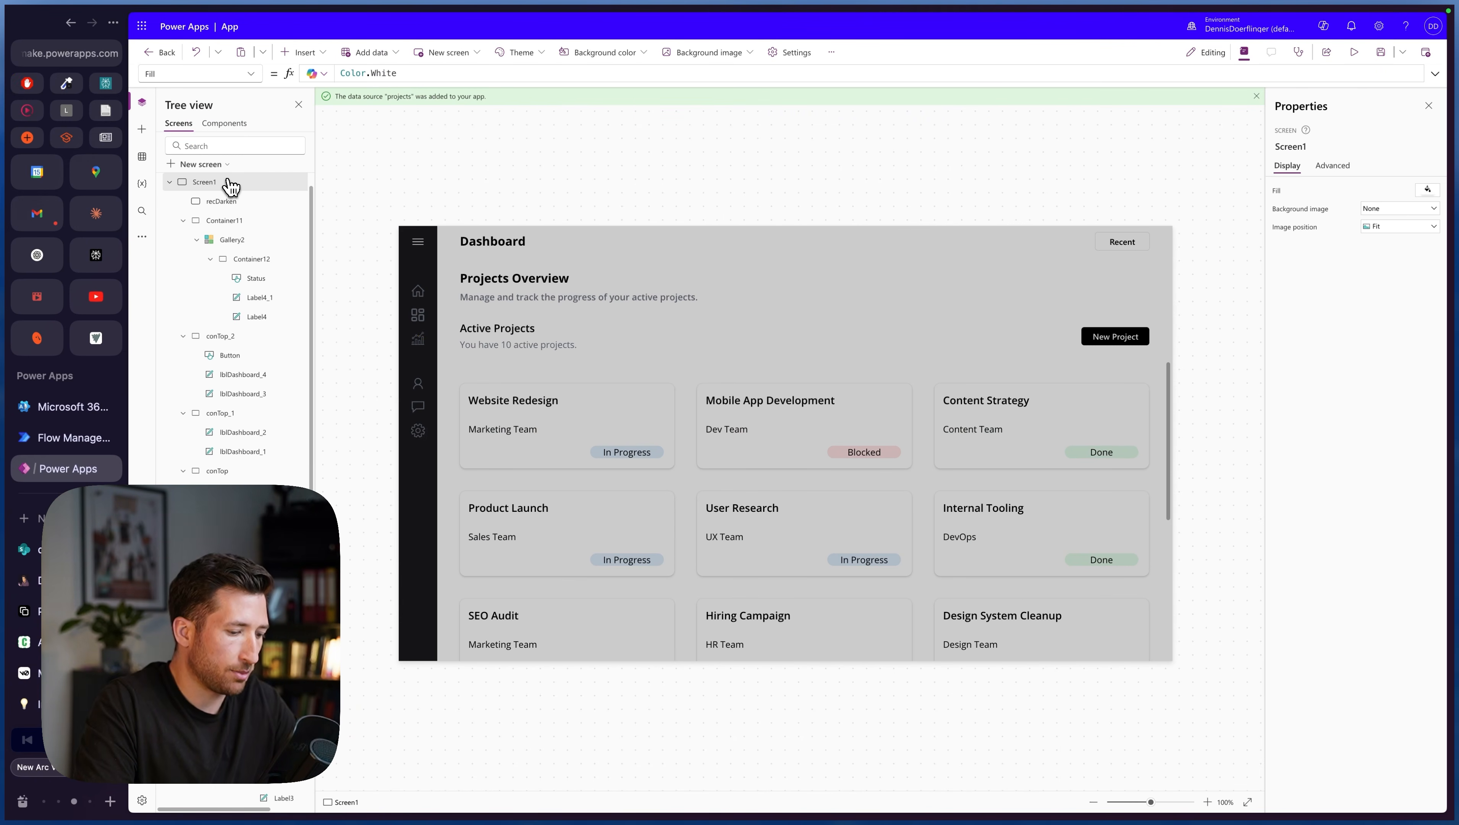
{"action": "key", "text": "ctrl+v"}
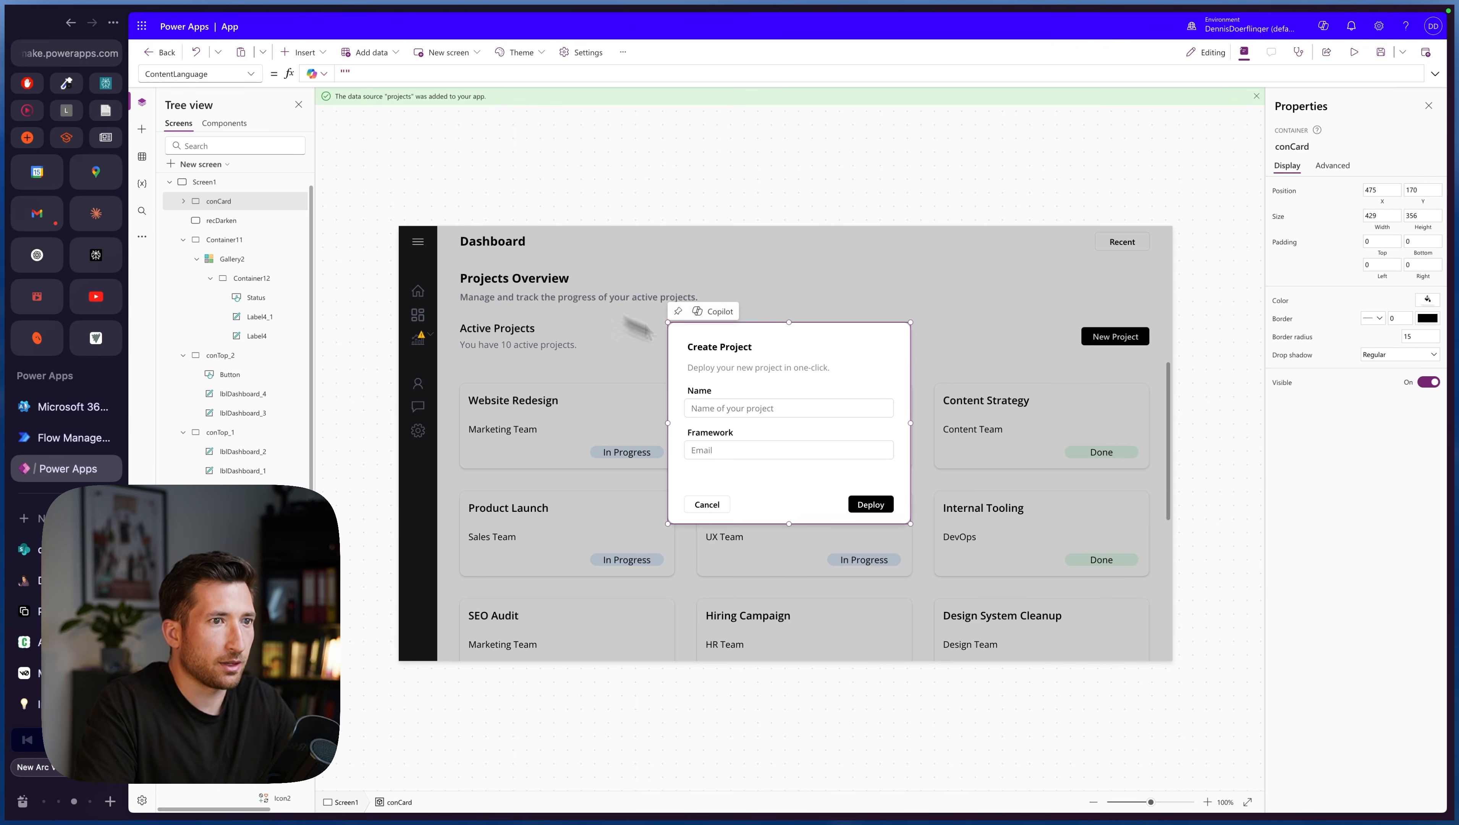
- Center the Create Project card horizontally by setting conCard's X to Parent.Width/2 - Self.Width/2
{"action": "left_click", "coordinate": [252, 74]}
{"action": "type", "text": "x"}
{"action": "key", "text": "Return"}
{"action": "type", "text": "Paren"}
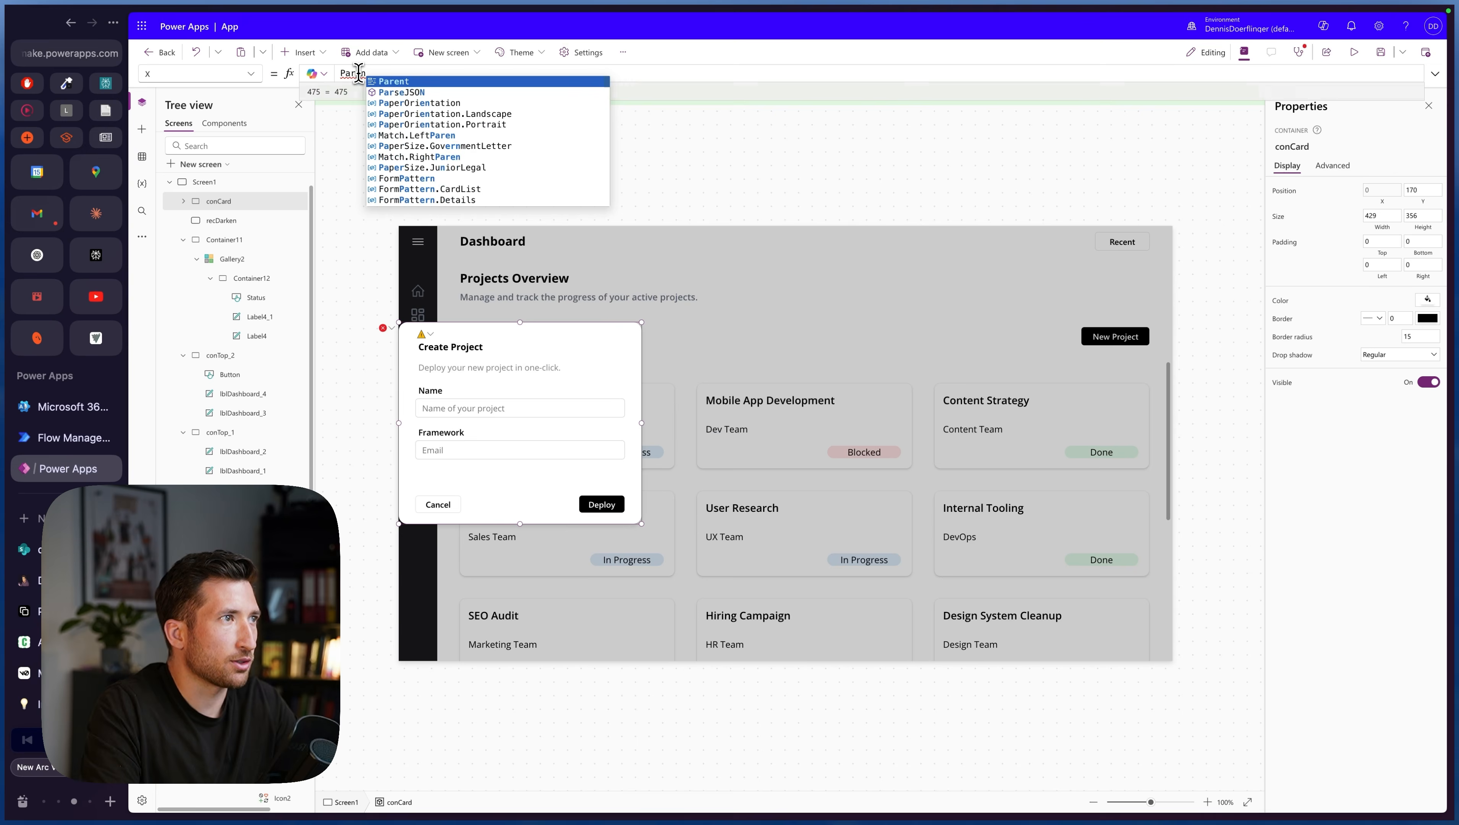
{"action": "type", "text": "t.Width"}
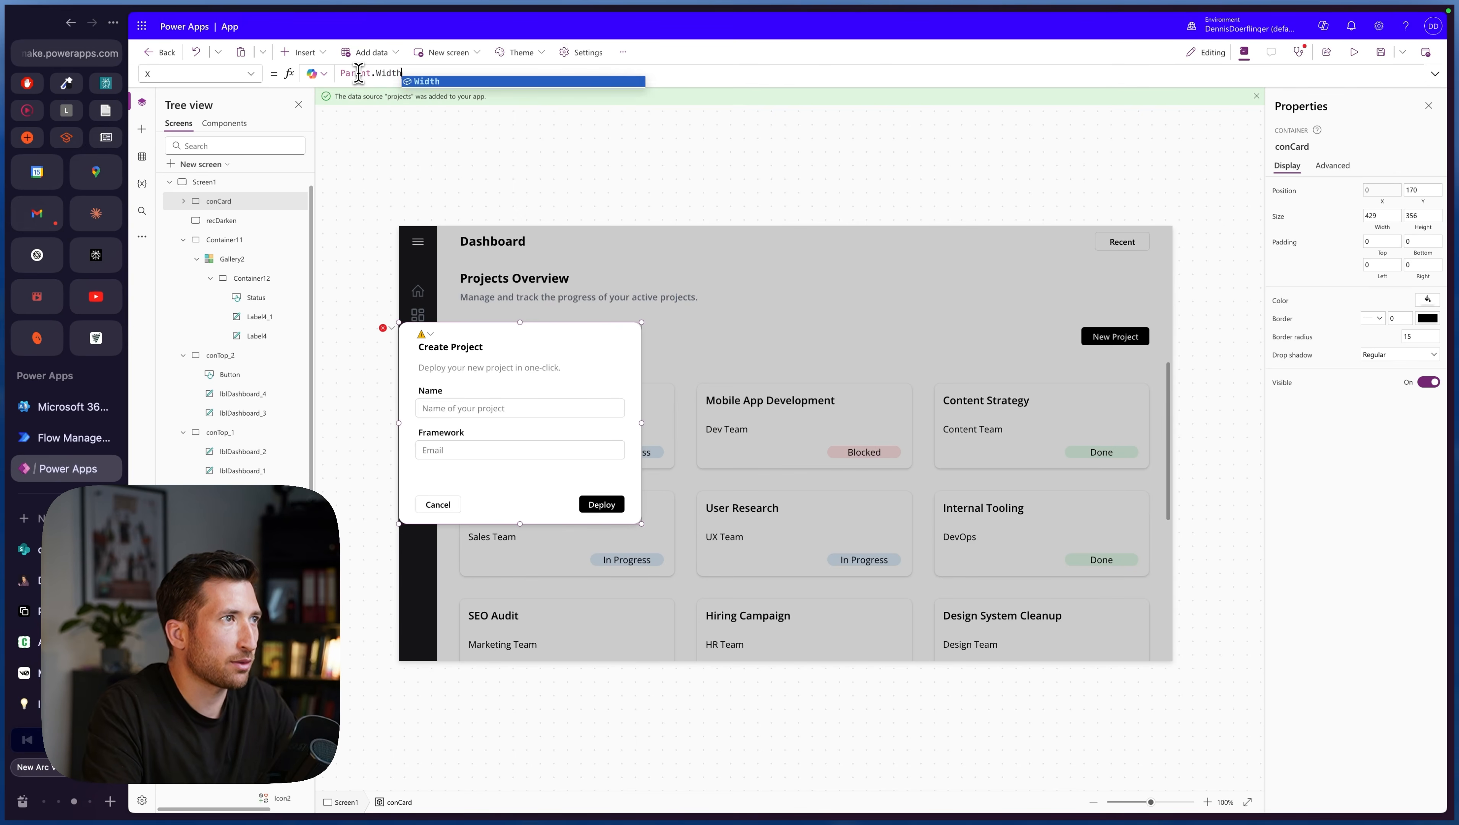
{"action": "type", "text": "/2 - Self."}
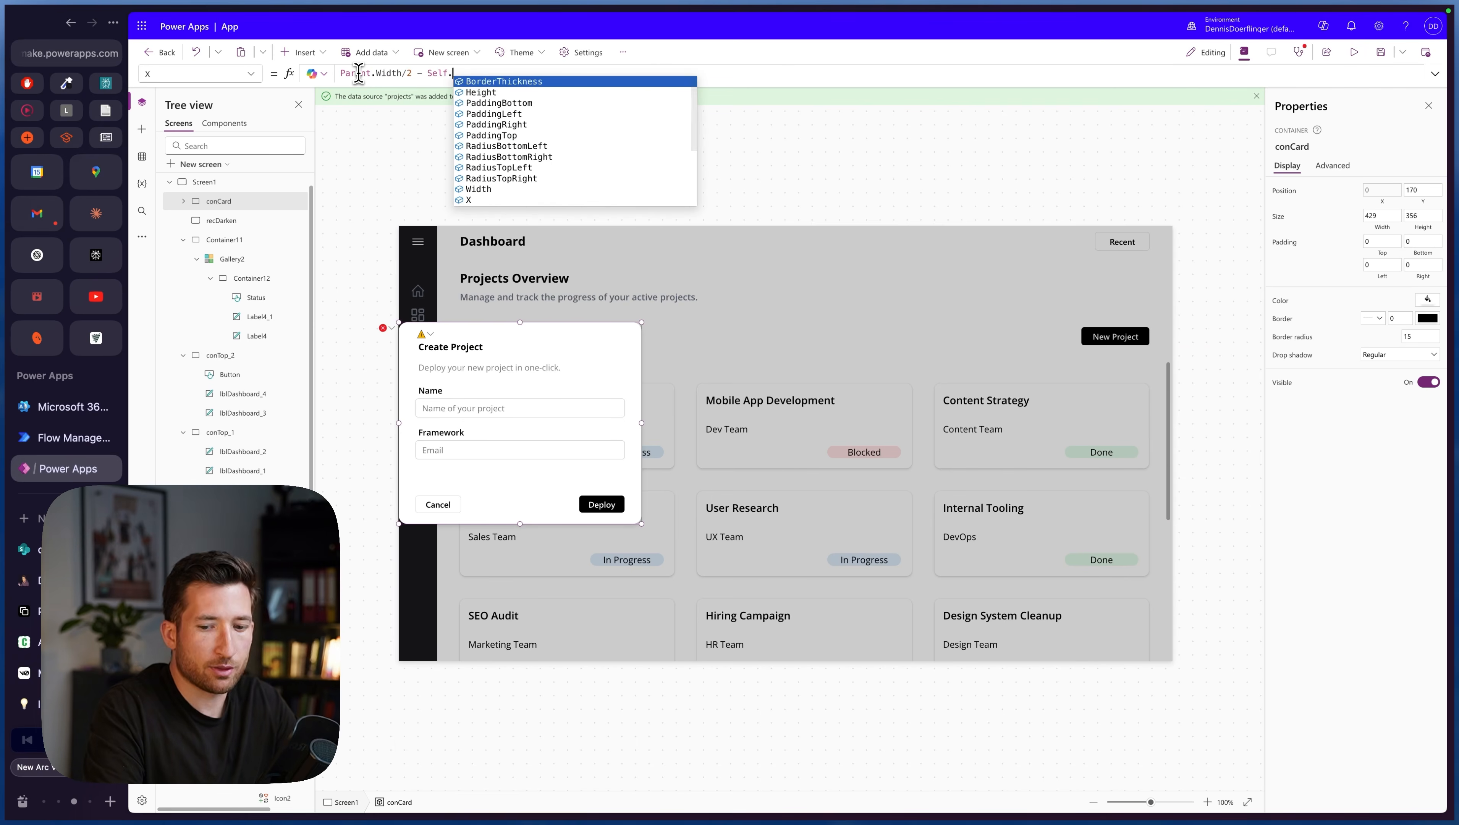
{"action": "type", "text": "Width/2"}
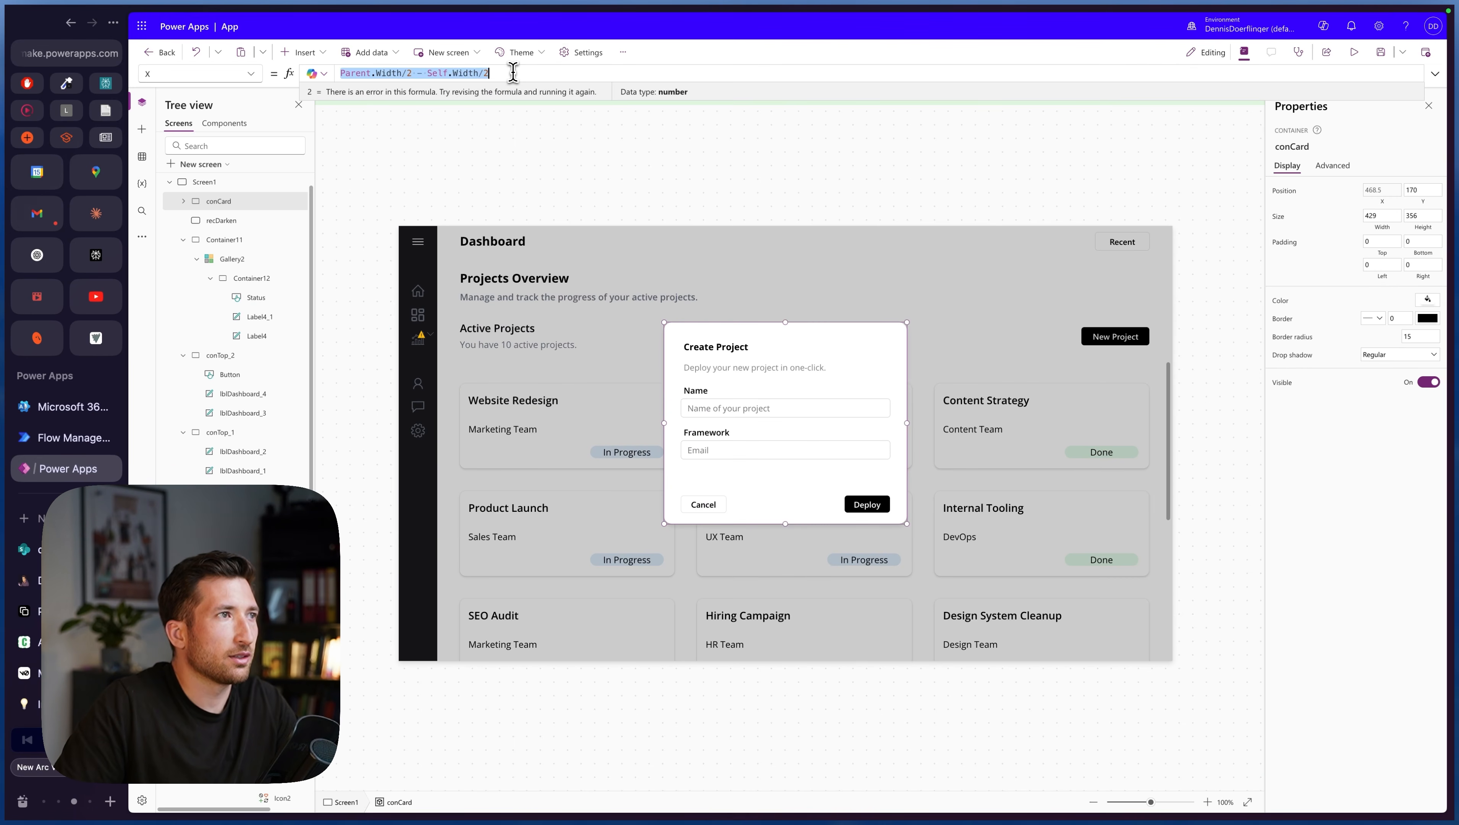
- Center the Create Project card vertically by setting conCard's Y to Parent.Height/2 - Self.Height/2
{"action": "left_click", "coordinate": [254, 74]}
{"action": "left_click", "coordinate": [168, 480]}
{"action": "left_click", "coordinate": [354, 74]}
{"action": "left_click", "coordinate": [399, 72]}
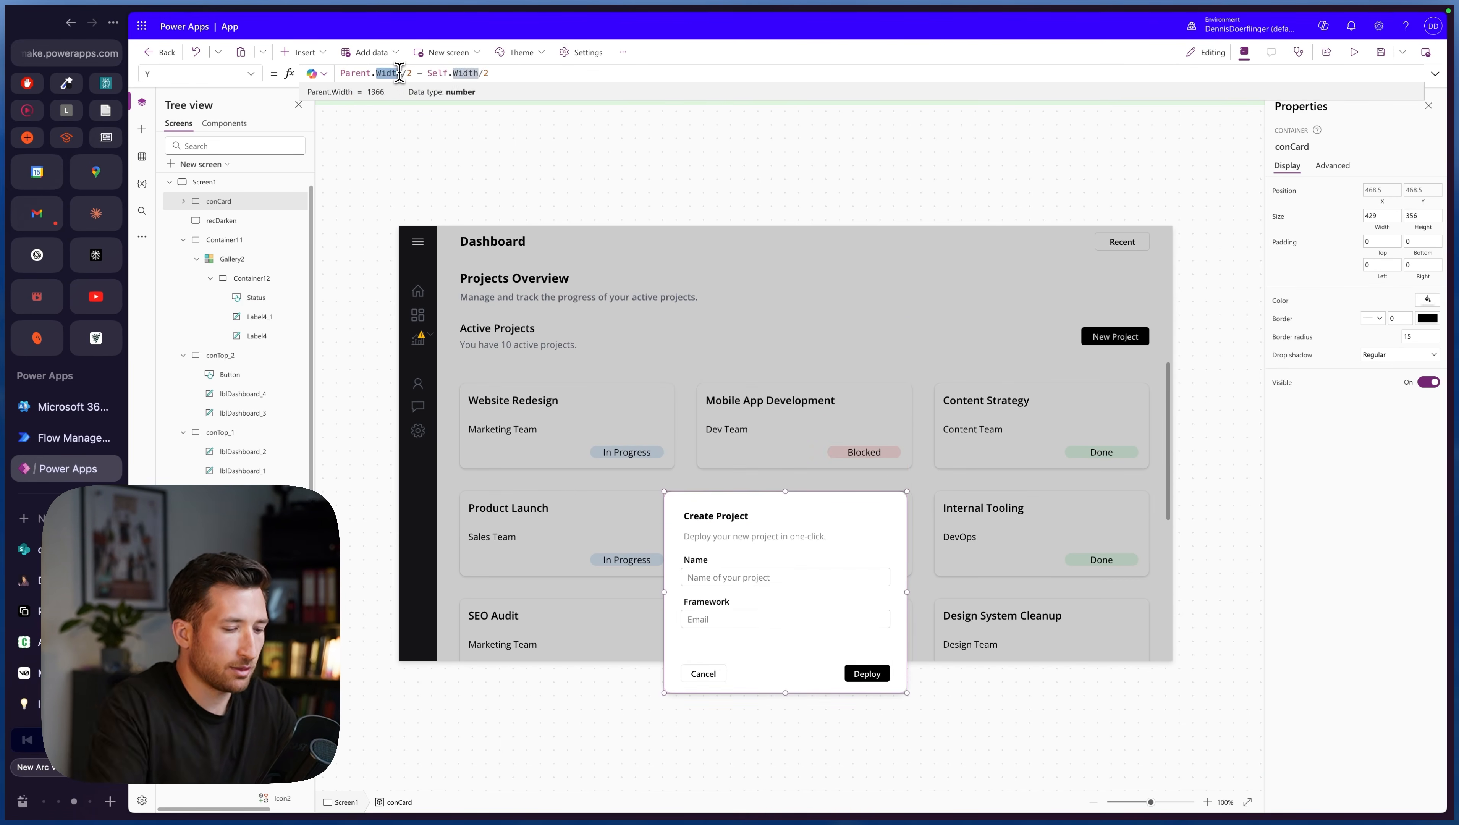
{"action": "type", "text": "Height"}
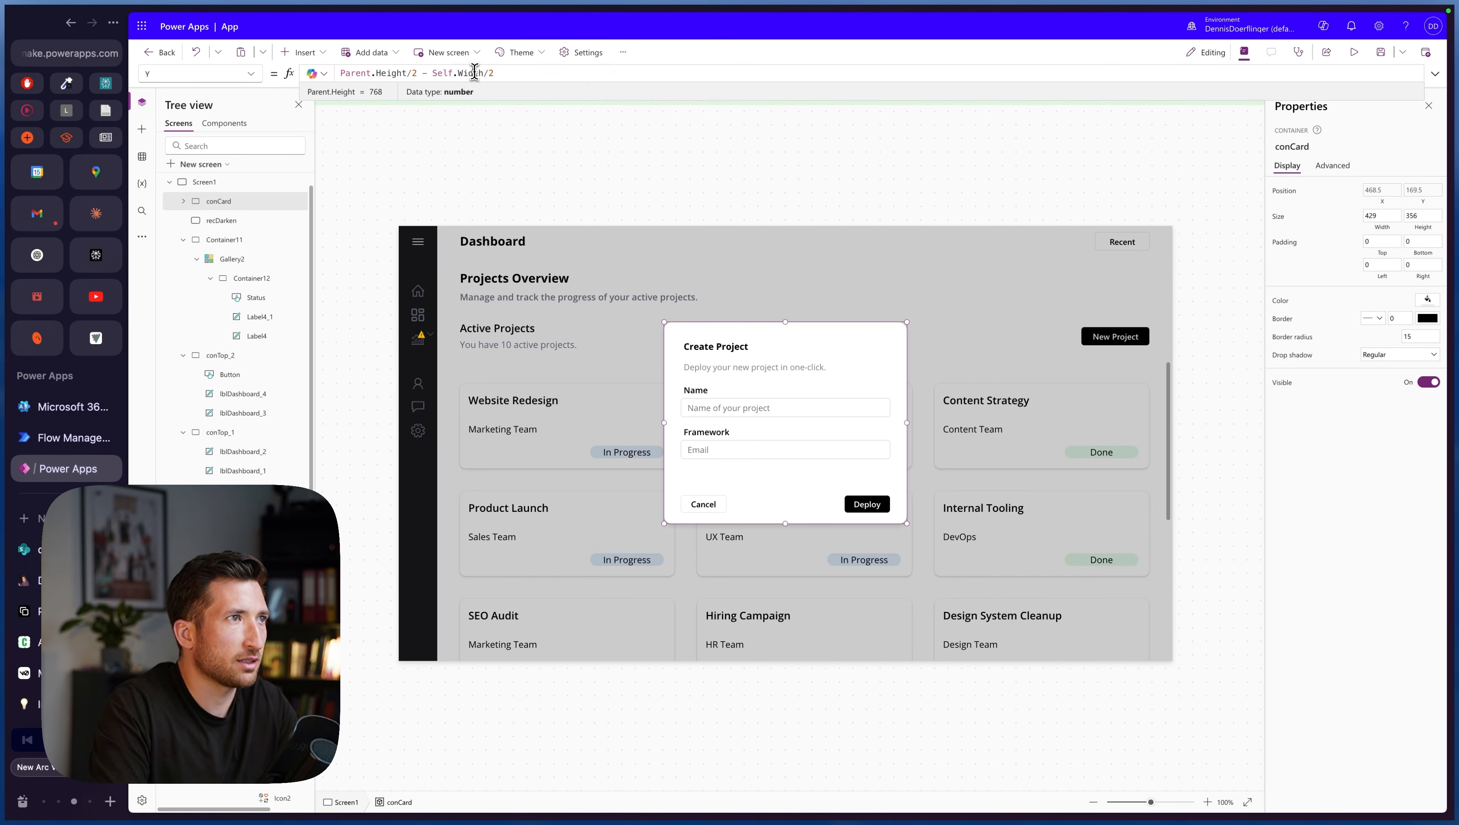
{"action": "double_click", "coordinate": [466, 72]}
{"action": "type", "text": "Height"}
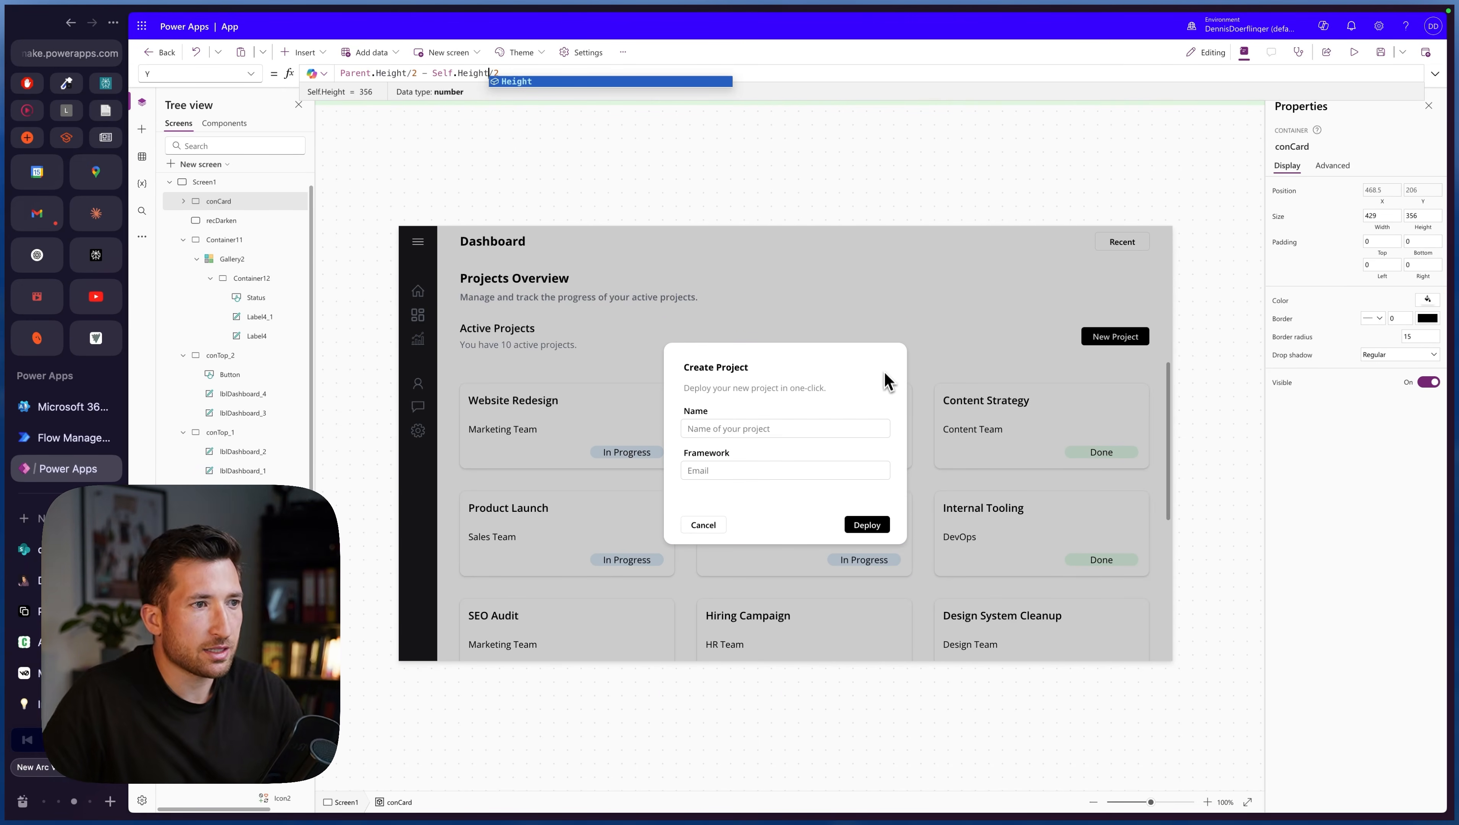
- Copy the showModal variable from the New Project button's OnSelect and set conCard's Visible property to it
{"action": "left_click", "coordinate": [1116, 342]}
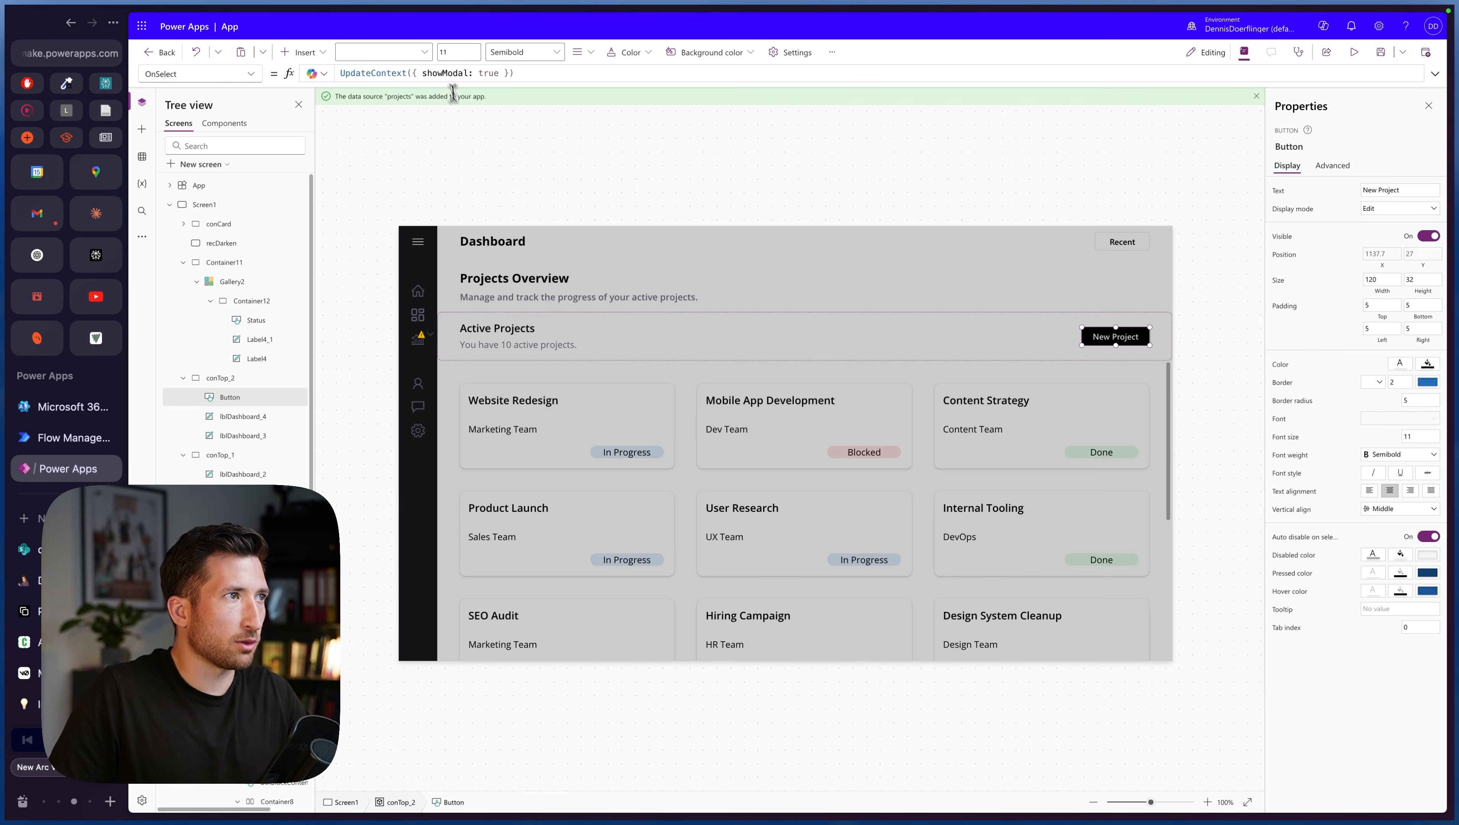
{"action": "double_click", "coordinate": [444, 73]}
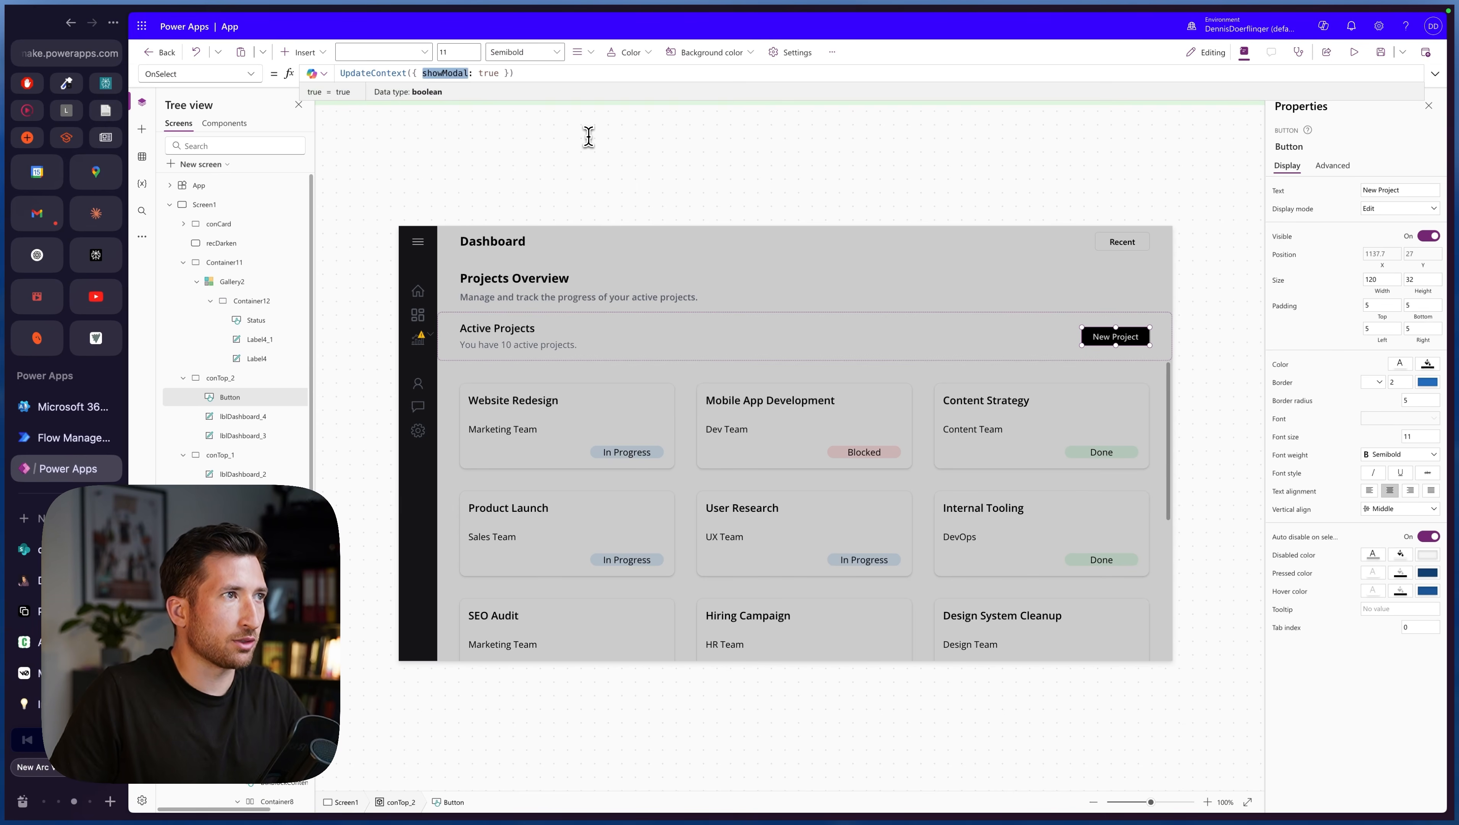
{"action": "left_click", "coordinate": [246, 229]}
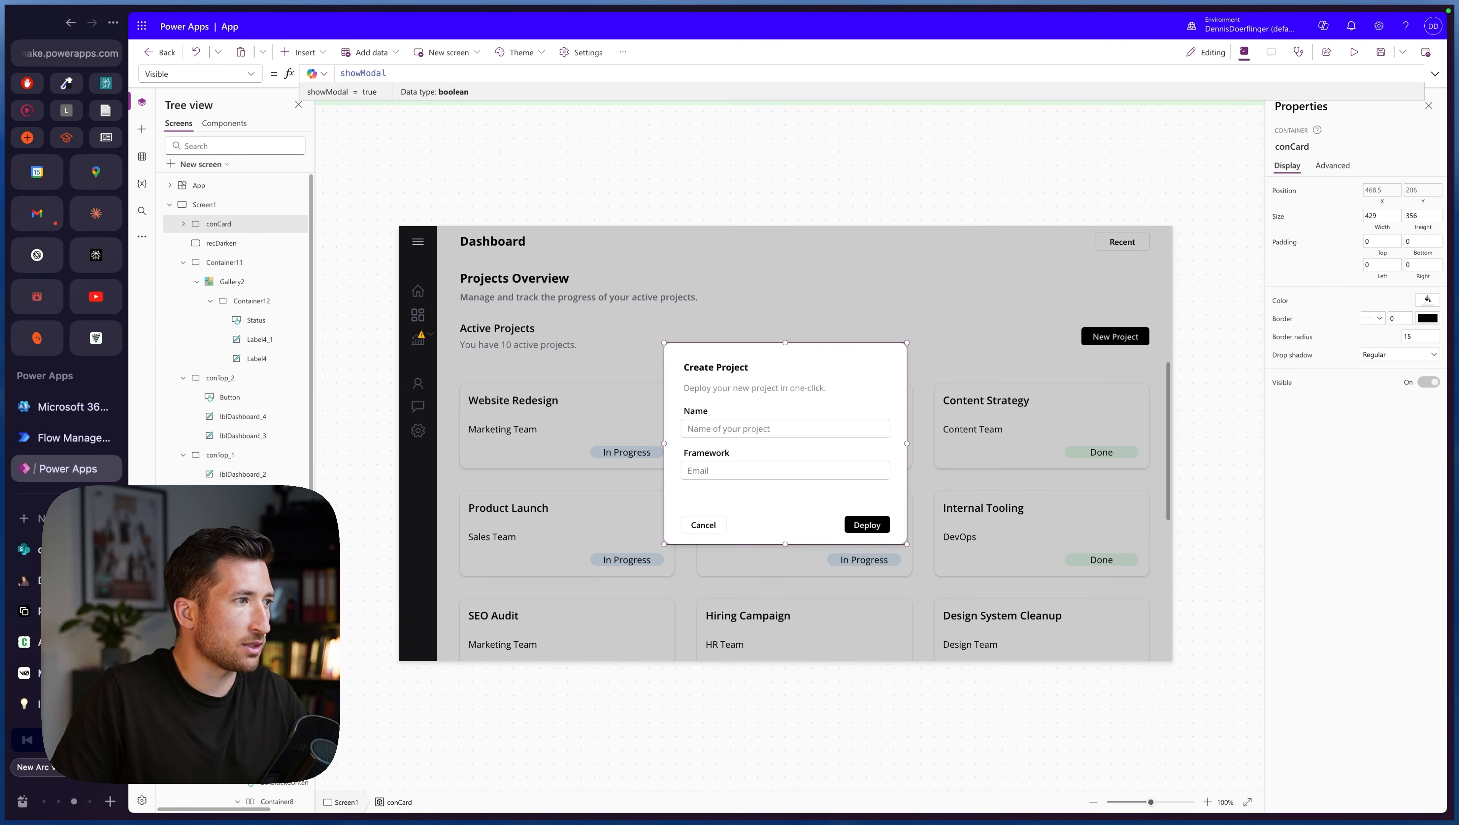
- Set the OnSelect of the card's Cancel button to UpdateContext({ showModal: false }), reusing the New Project button's formula
{"action": "left_click", "coordinate": [252, 397]}
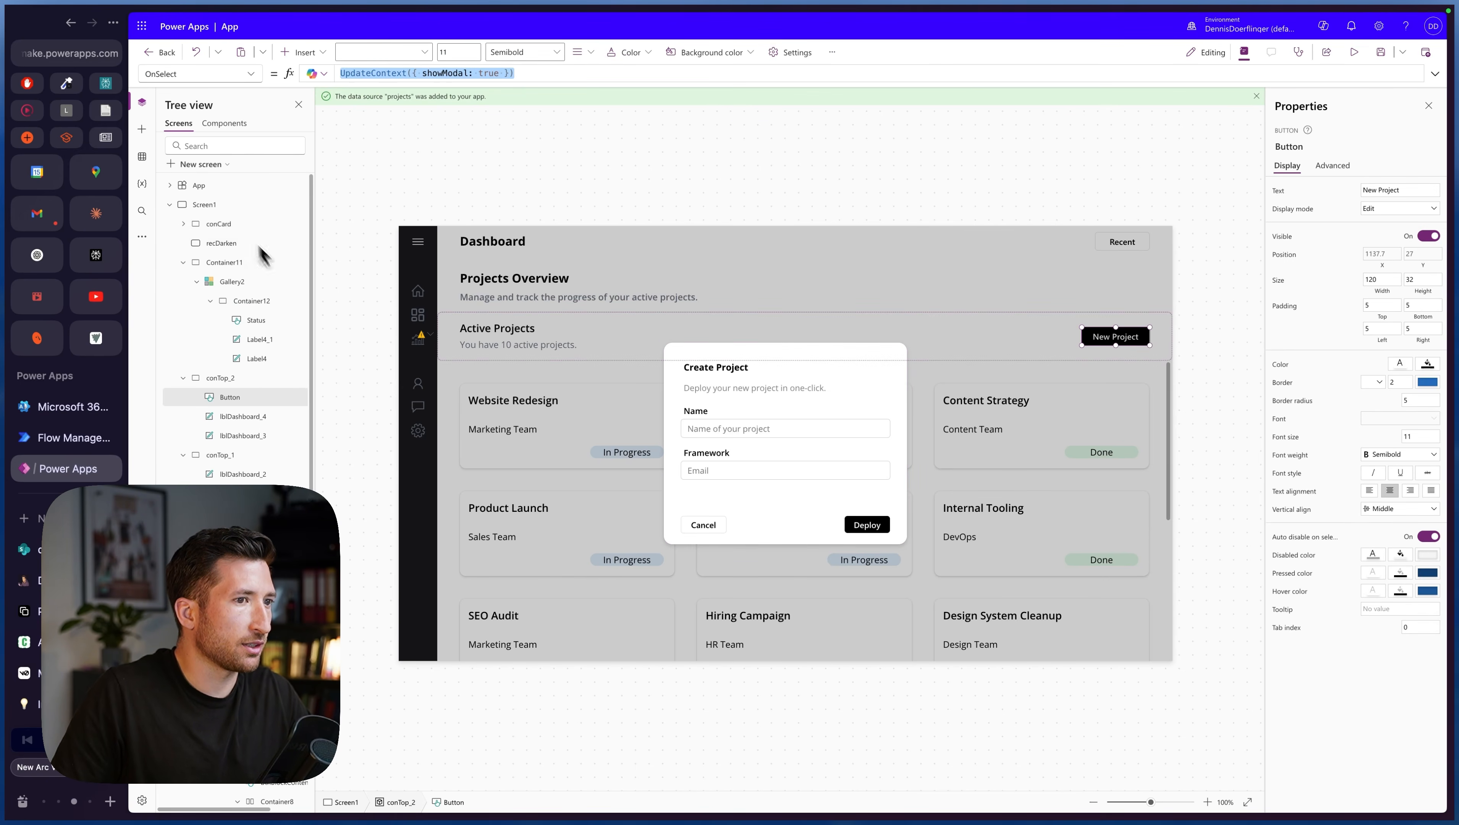
{"action": "left_click", "coordinate": [716, 525]}
{"action": "double_click", "coordinate": [354, 74]}
{"action": "key", "text": "ctrl+v"}
{"action": "type", "text": "false"}
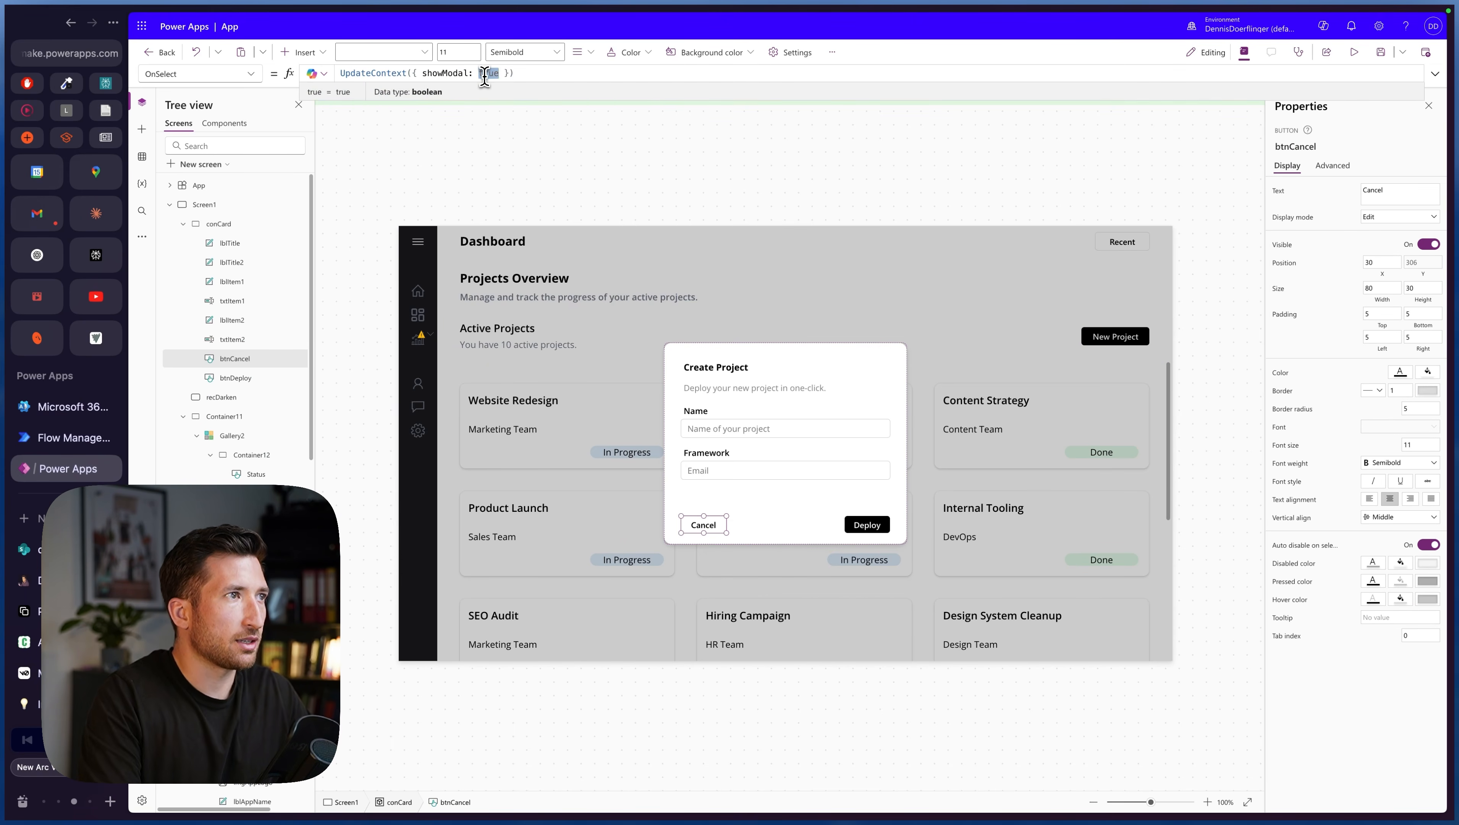
{"action": "left_click", "coordinate": [527, 73]}
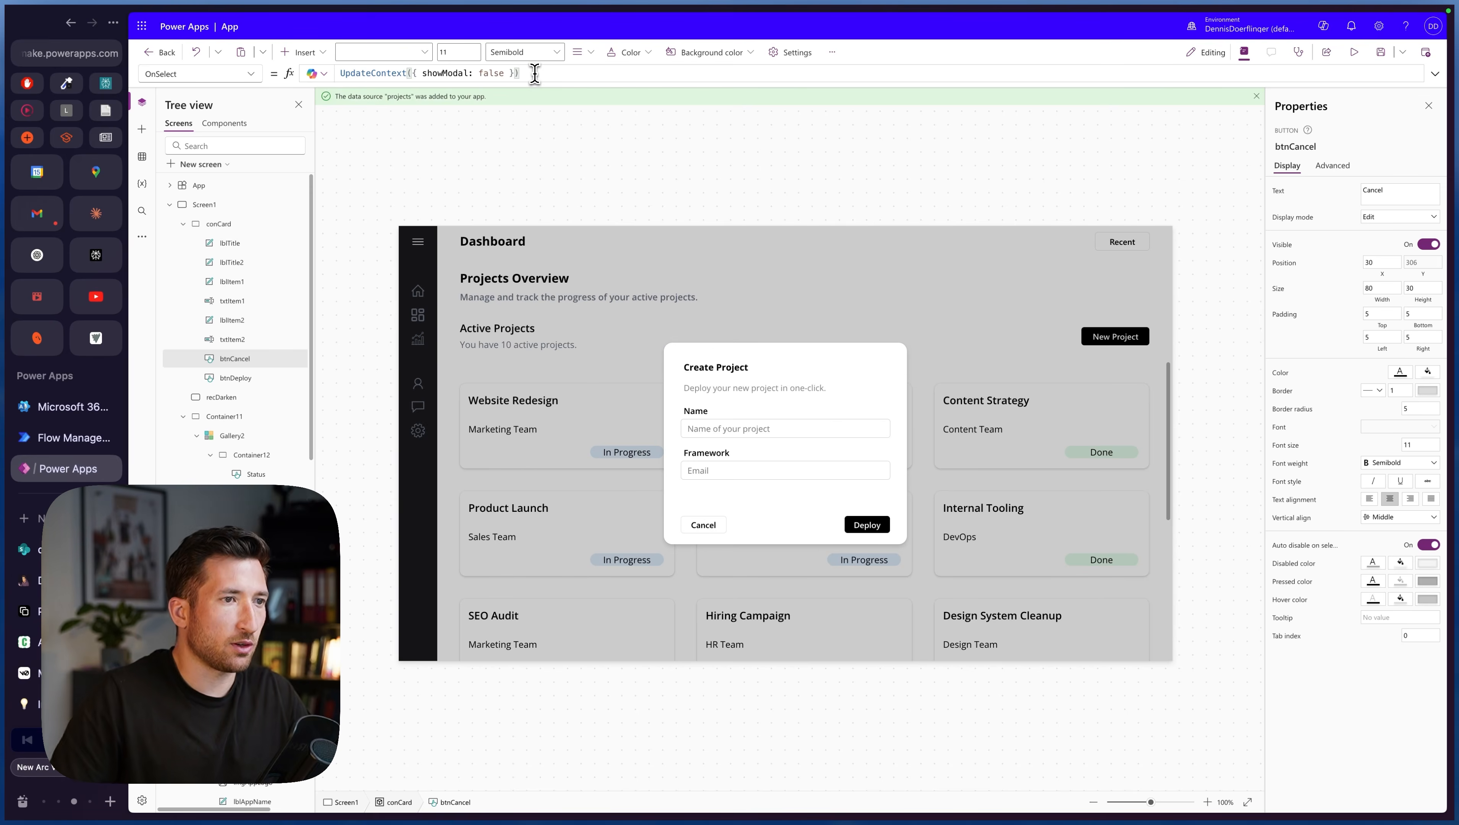
- Test the Create Project popup by repeatedly opening it with New Project and closing it with Cancel
{"action": "left_click", "coordinate": [716, 529], "text": "alt"}
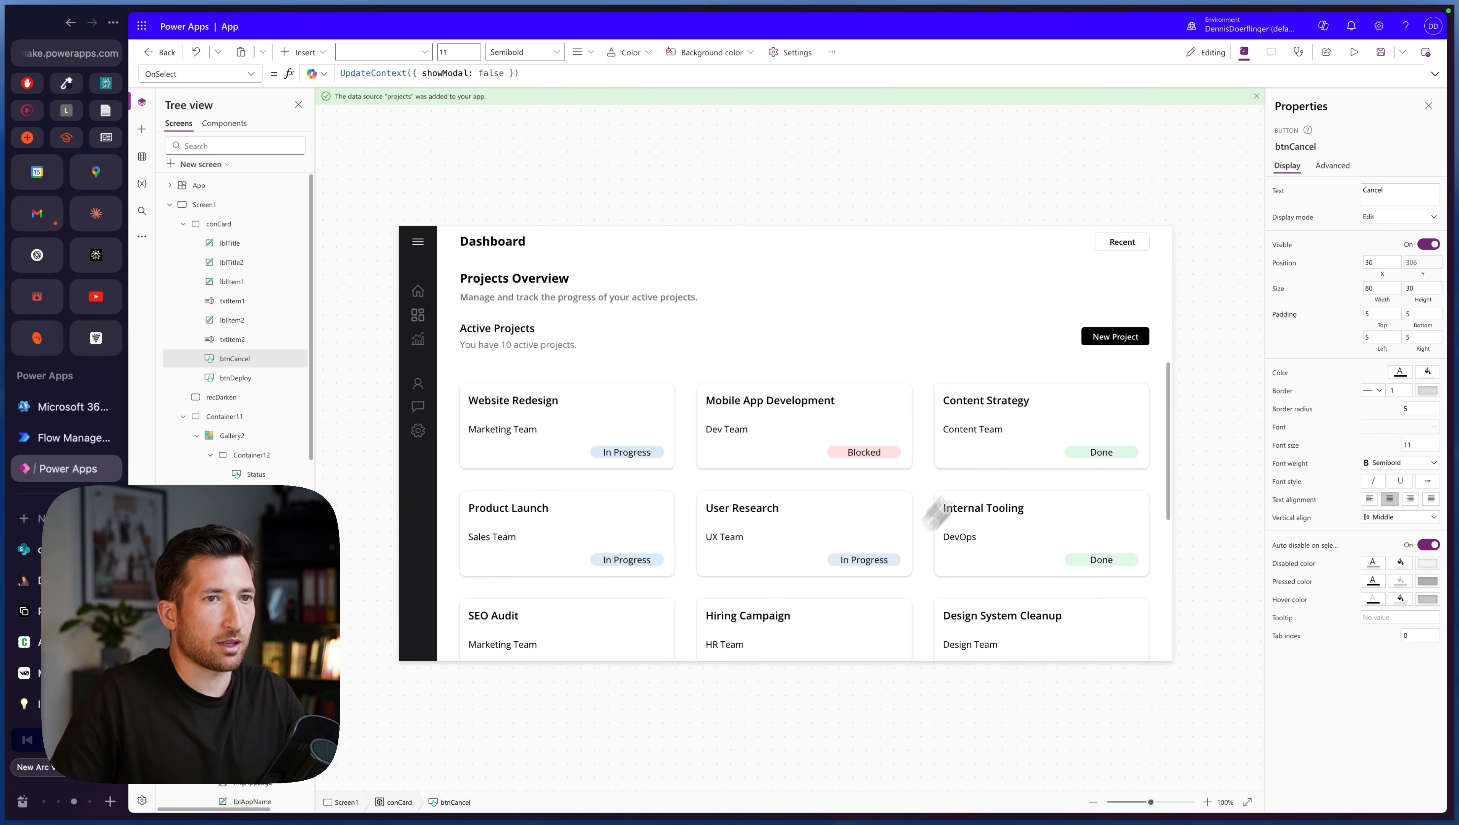
{"action": "left_click", "coordinate": [1109, 339], "text": "alt"}
{"action": "left_click", "coordinate": [708, 530], "text": "alt"}
{"action": "left_click", "coordinate": [1104, 340], "text": "alt"}
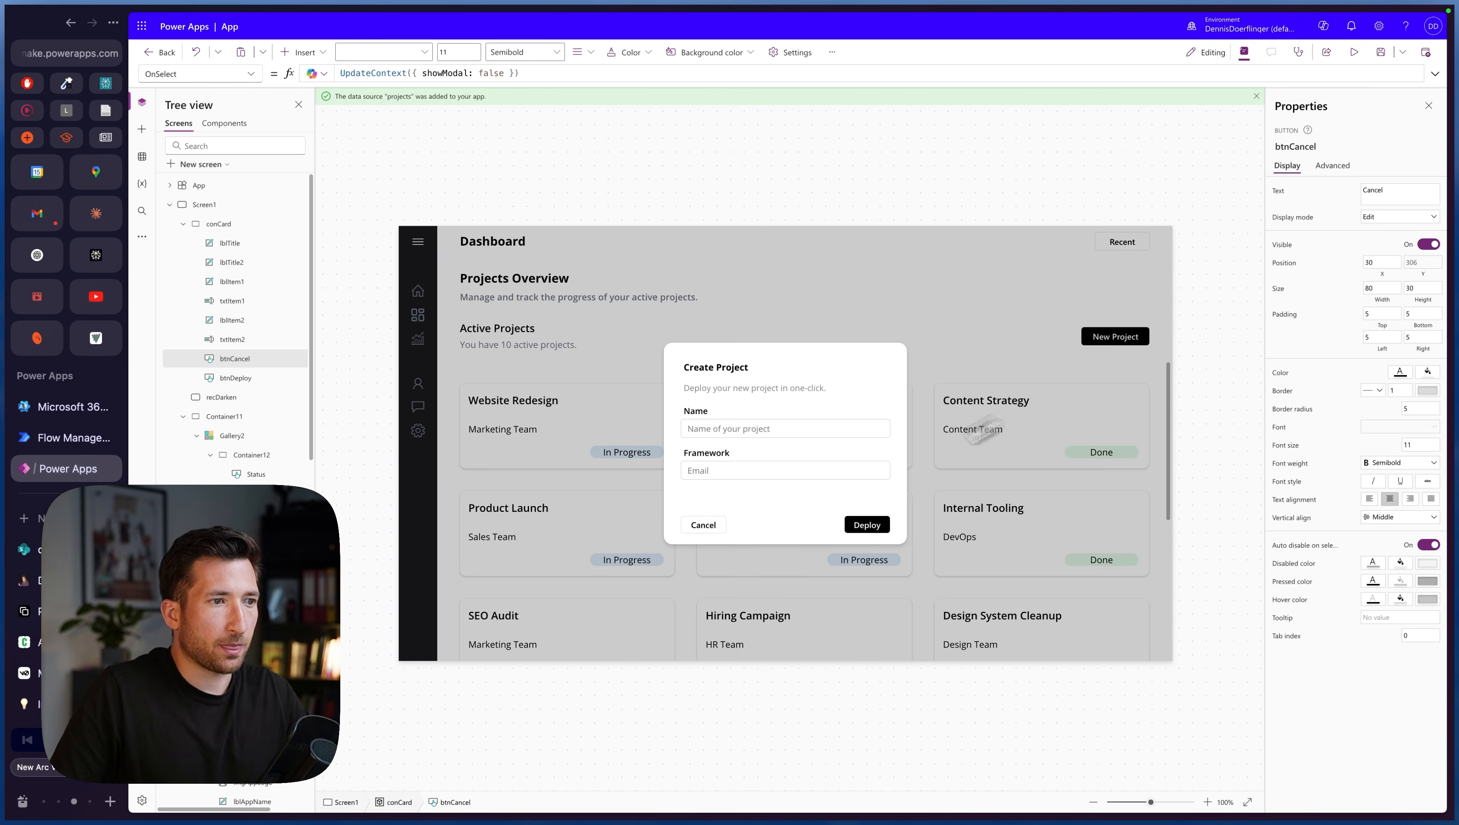
{"action": "left_click", "coordinate": [711, 529], "text": "alt"}
- Set the Fill of the project card container in the gallery to CardBackground
{"action": "left_click", "coordinate": [626, 398]}
{"action": "left_click", "coordinate": [644, 387]}
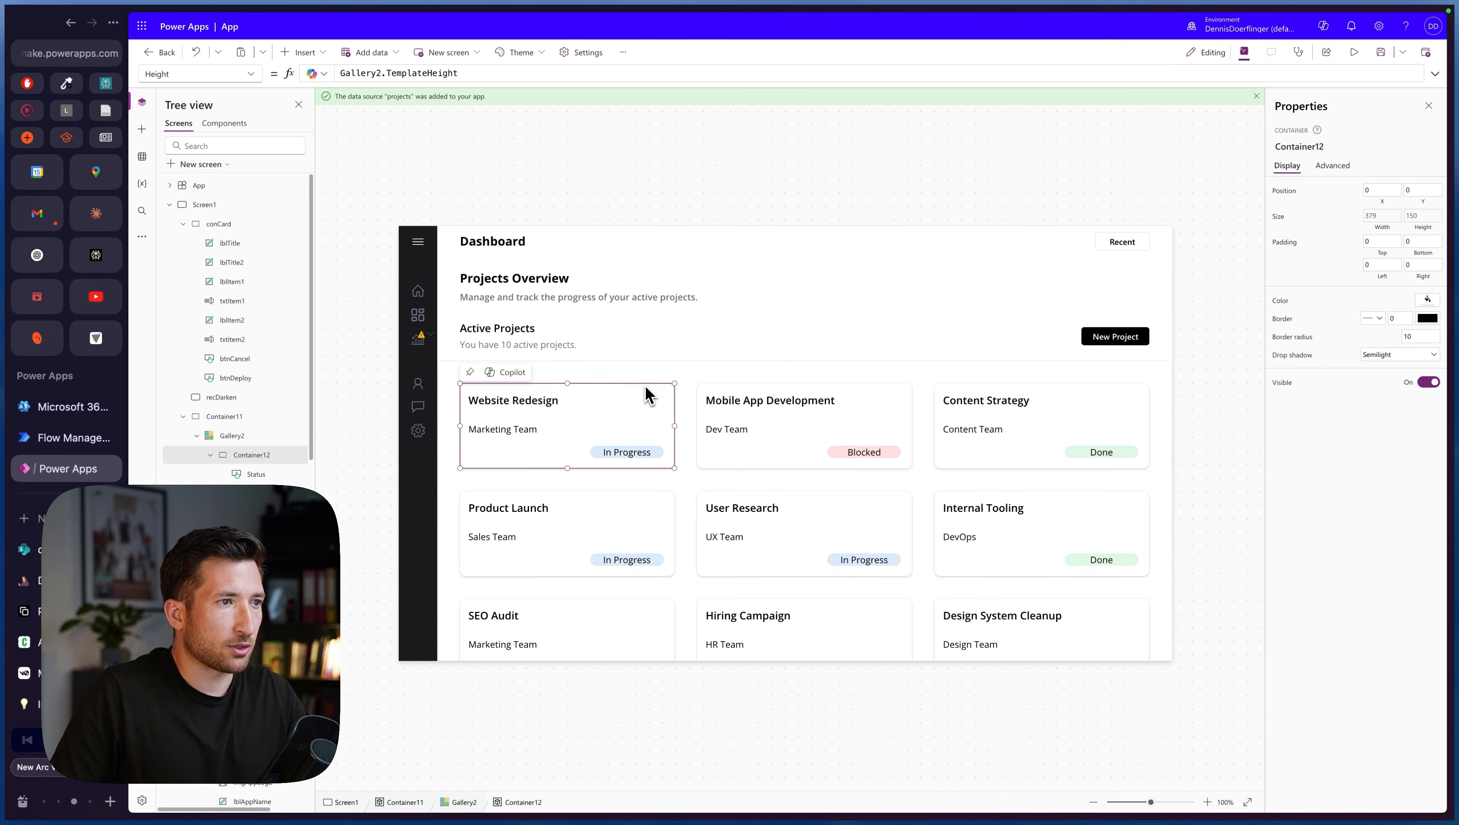
{"action": "left_click", "coordinate": [1279, 302]}
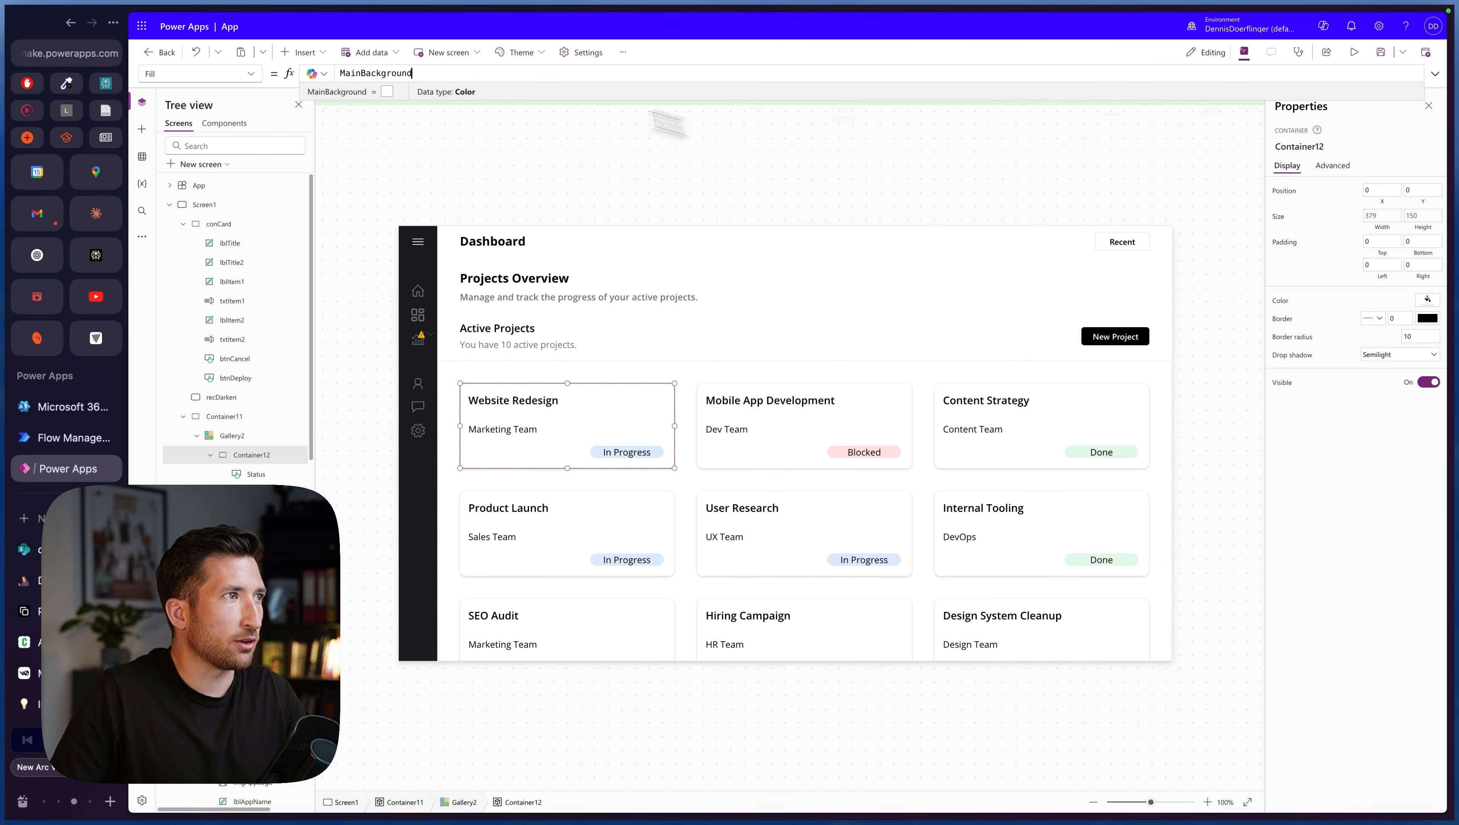
{"action": "double_click", "coordinate": [429, 74]}
{"action": "type", "text": "CardBackground"}
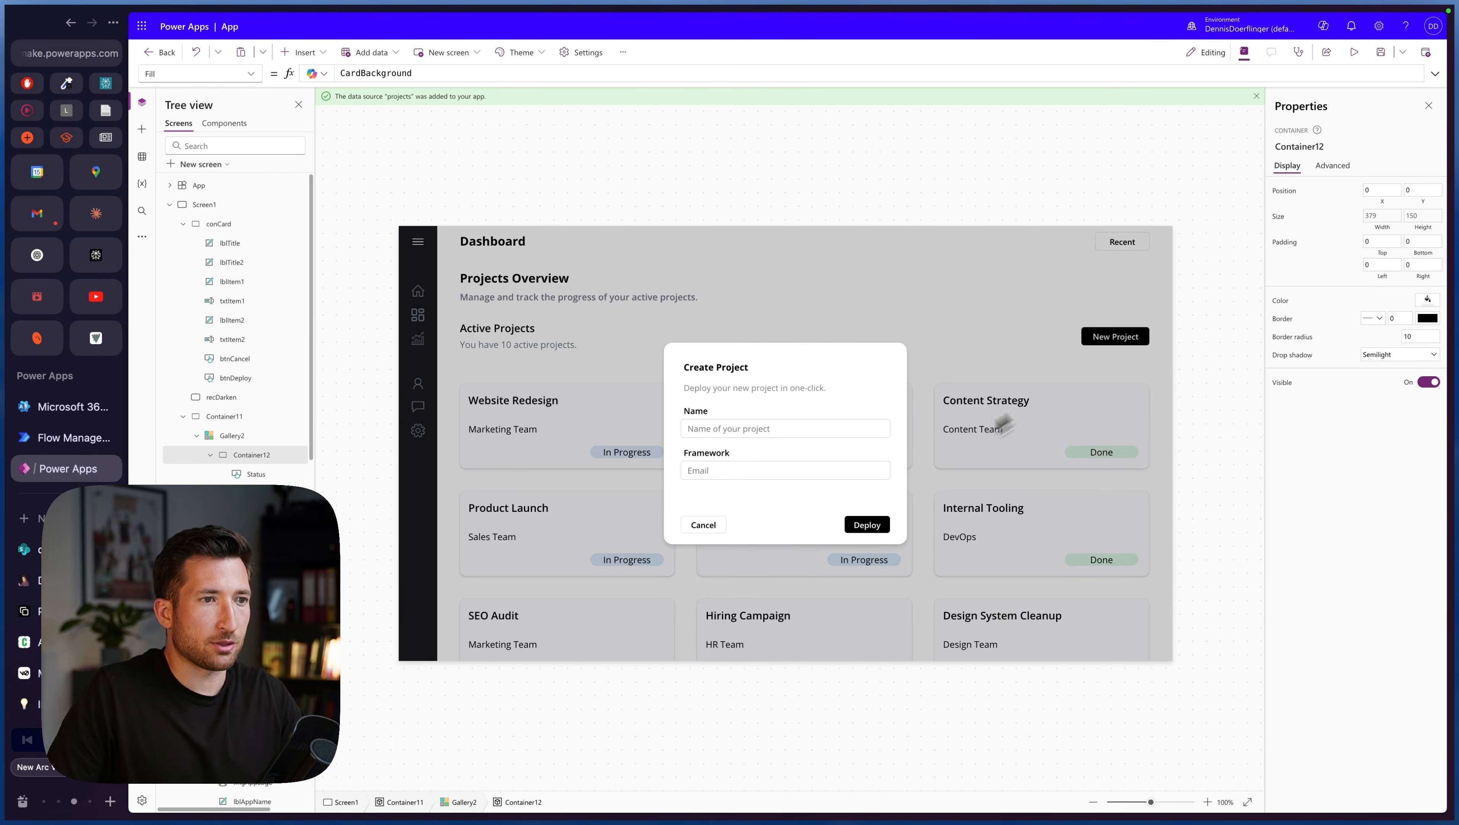
- Set the Fill of the recDarken overlay rectangle to RGBA(0, 0, 0, 0.4)
{"action": "left_click", "coordinate": [924, 322]}
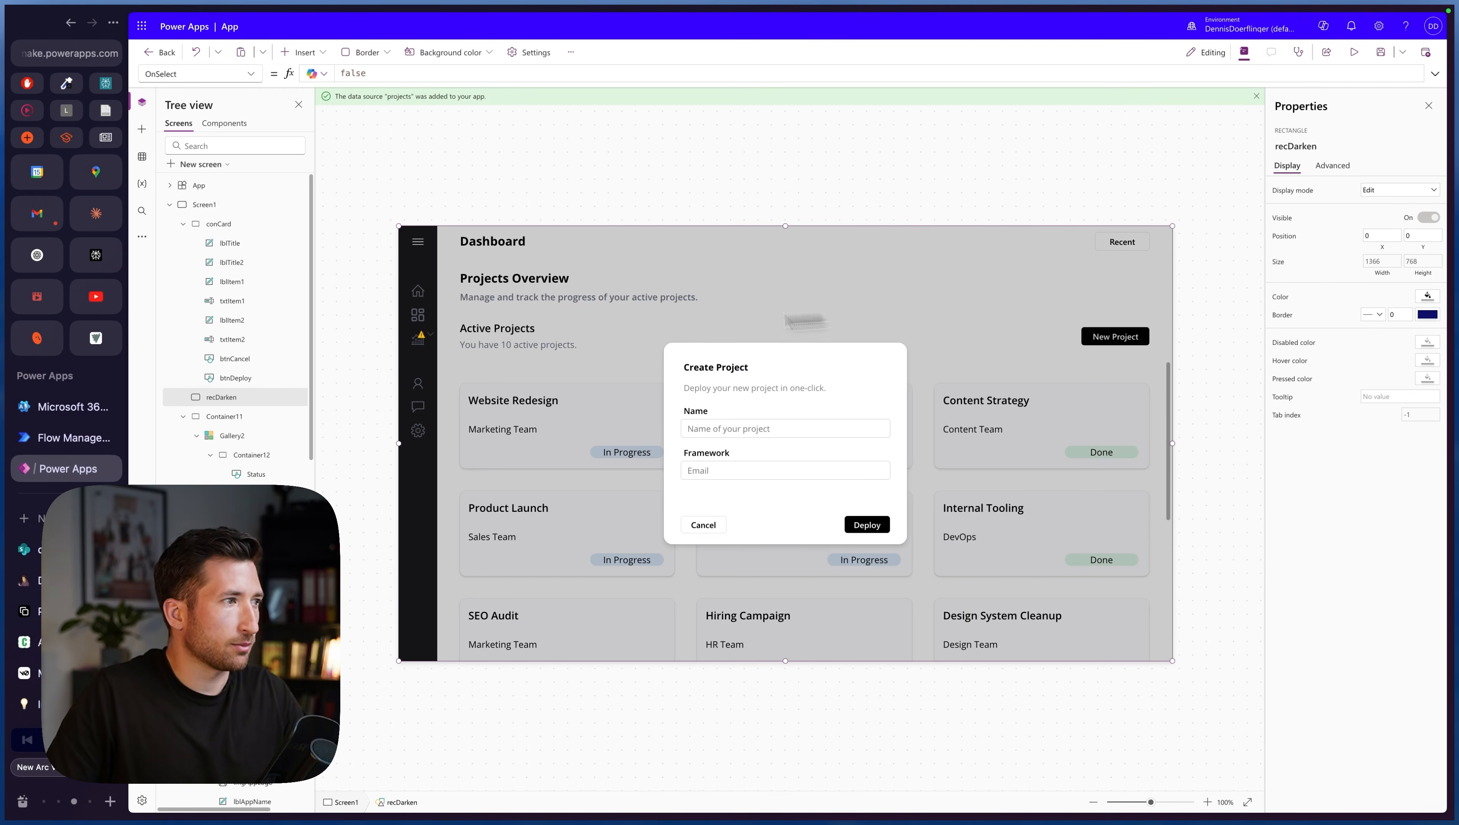
{"action": "left_click", "coordinate": [1281, 297]}
{"action": "double_click", "coordinate": [427, 75]}
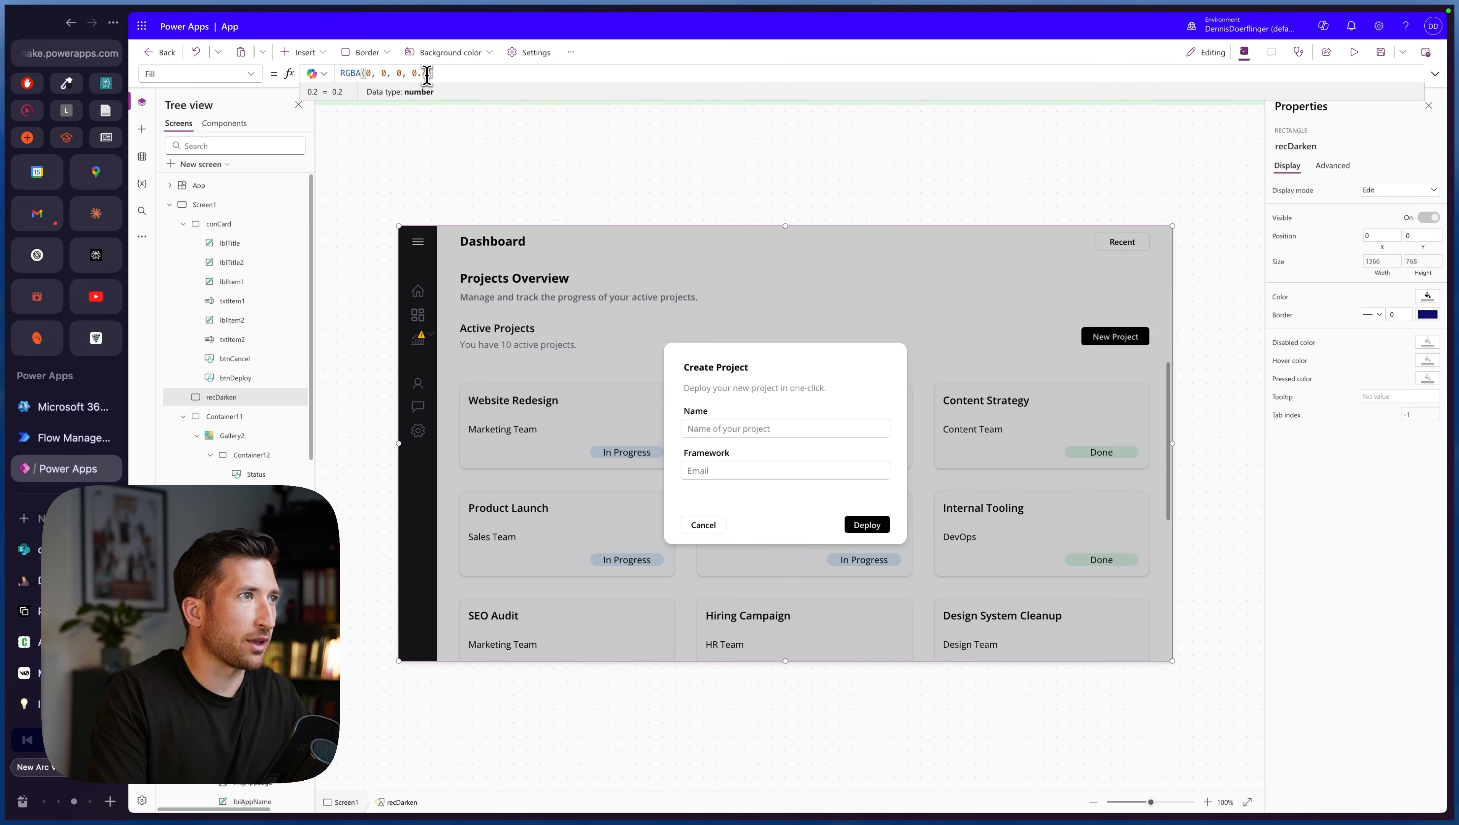
{"action": "type", "text": "0.4"}
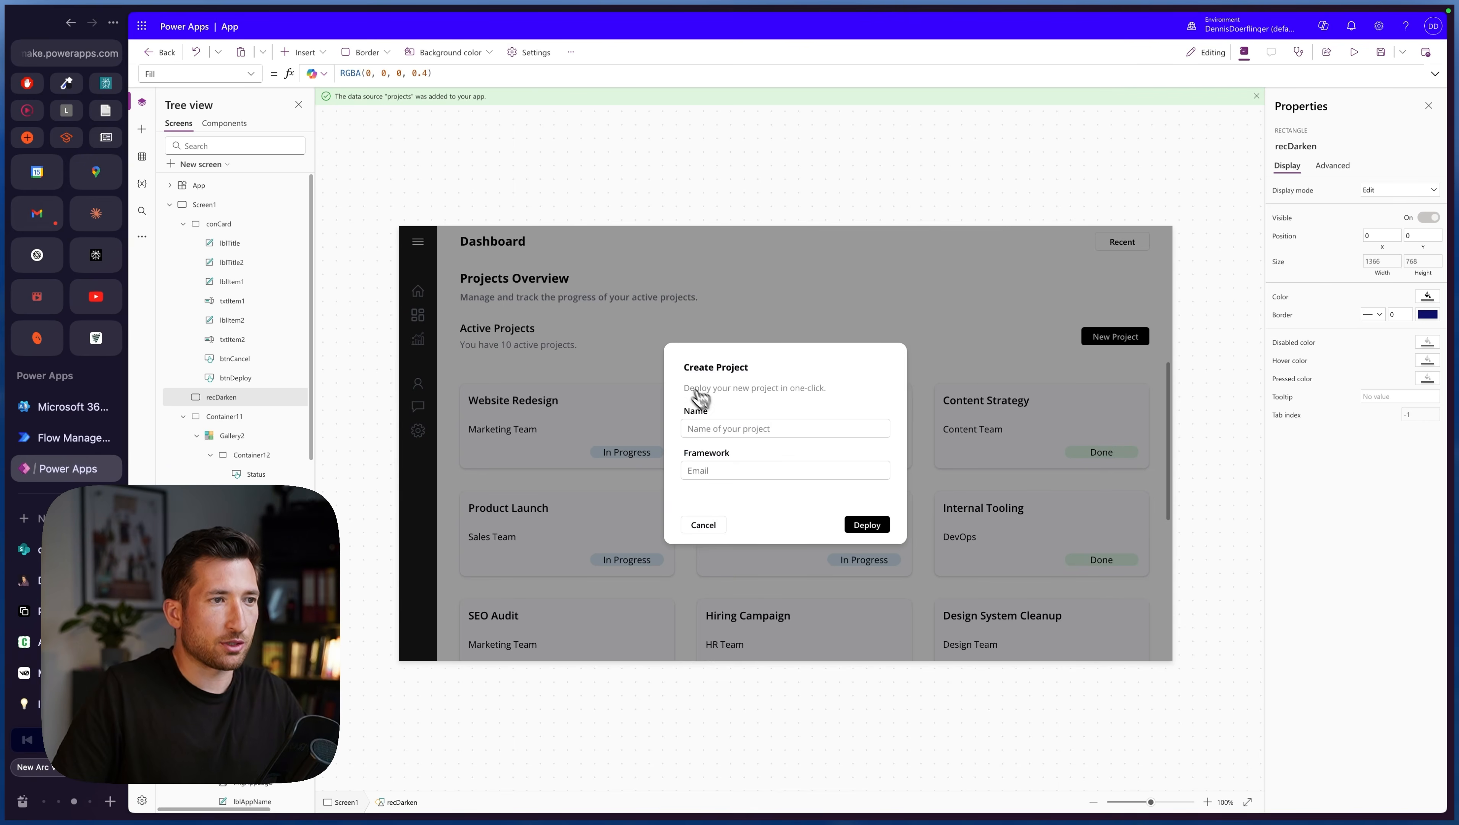
- Test the darkened Create Project popup by opening and cancelling it repeatedly, and expand and collapse the sidebar
{"action": "left_click", "coordinate": [714, 526], "text": "alt"}
{"action": "left_click", "coordinate": [1107, 339], "text": "alt"}
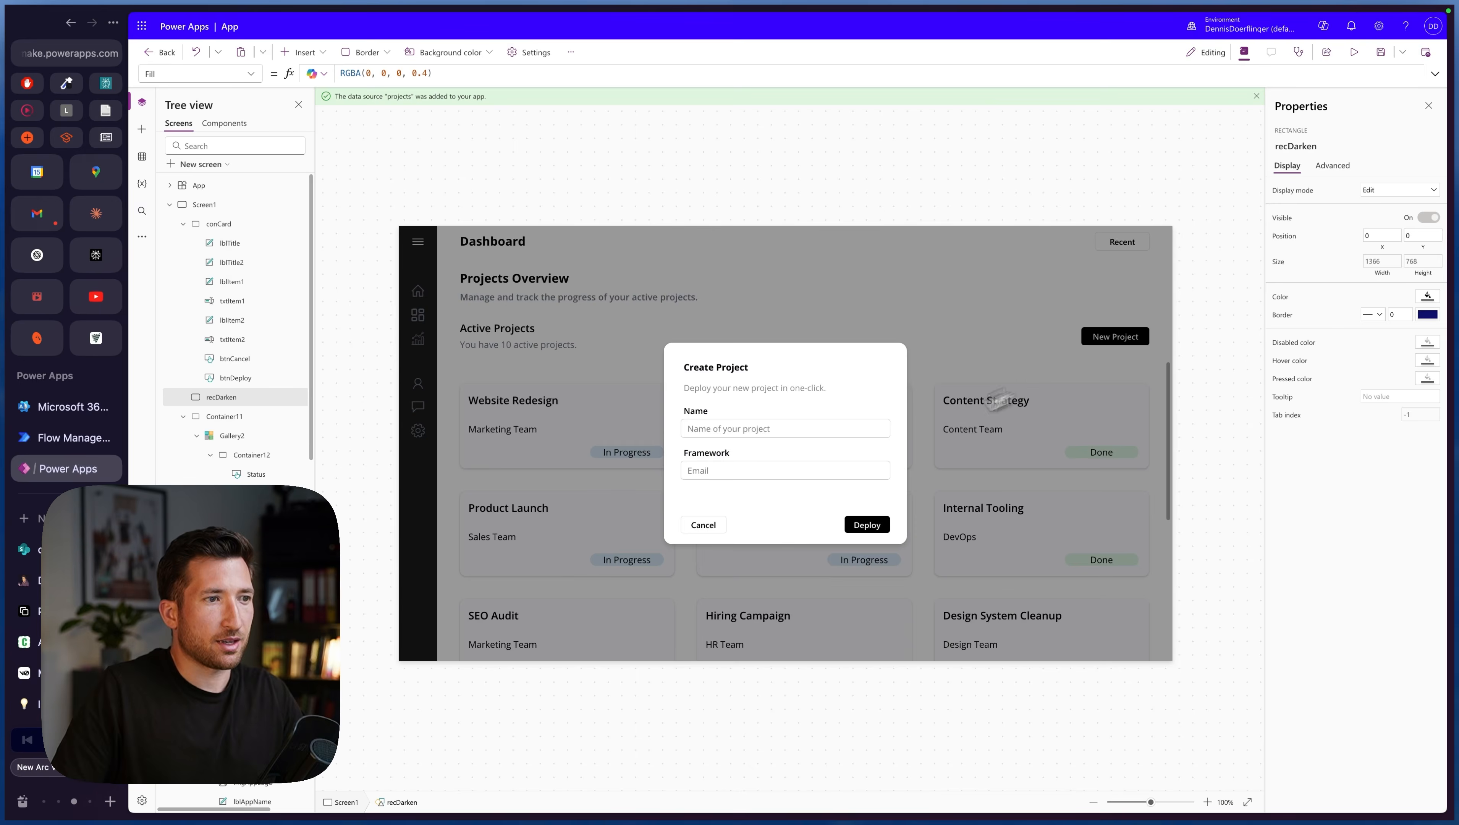
{"action": "left_click", "coordinate": [725, 523], "text": "alt"}
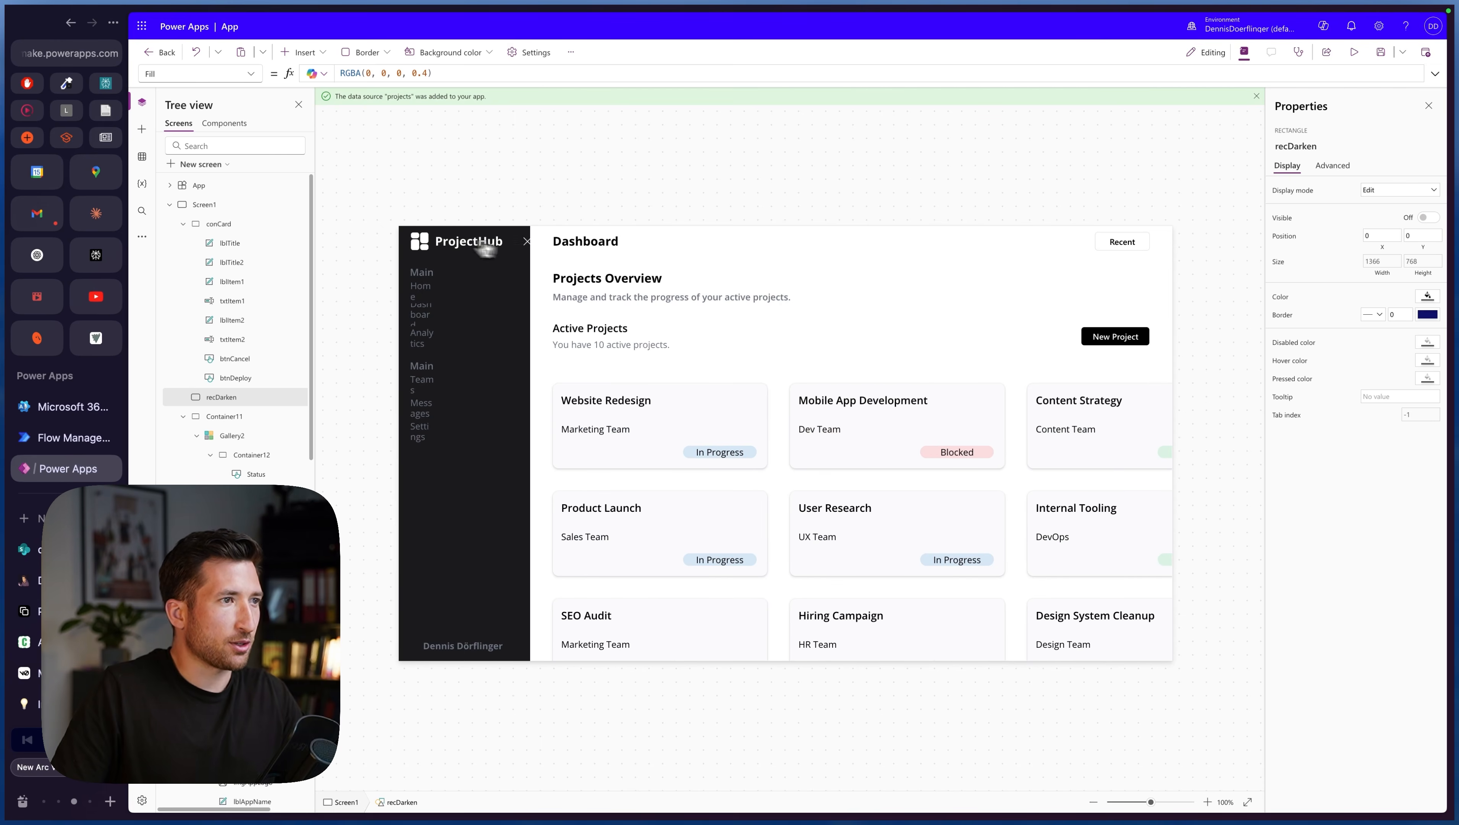
{"action": "left_click", "coordinate": [1120, 340], "text": "alt"}
{"action": "left_click", "coordinate": [717, 522], "text": "alt"}
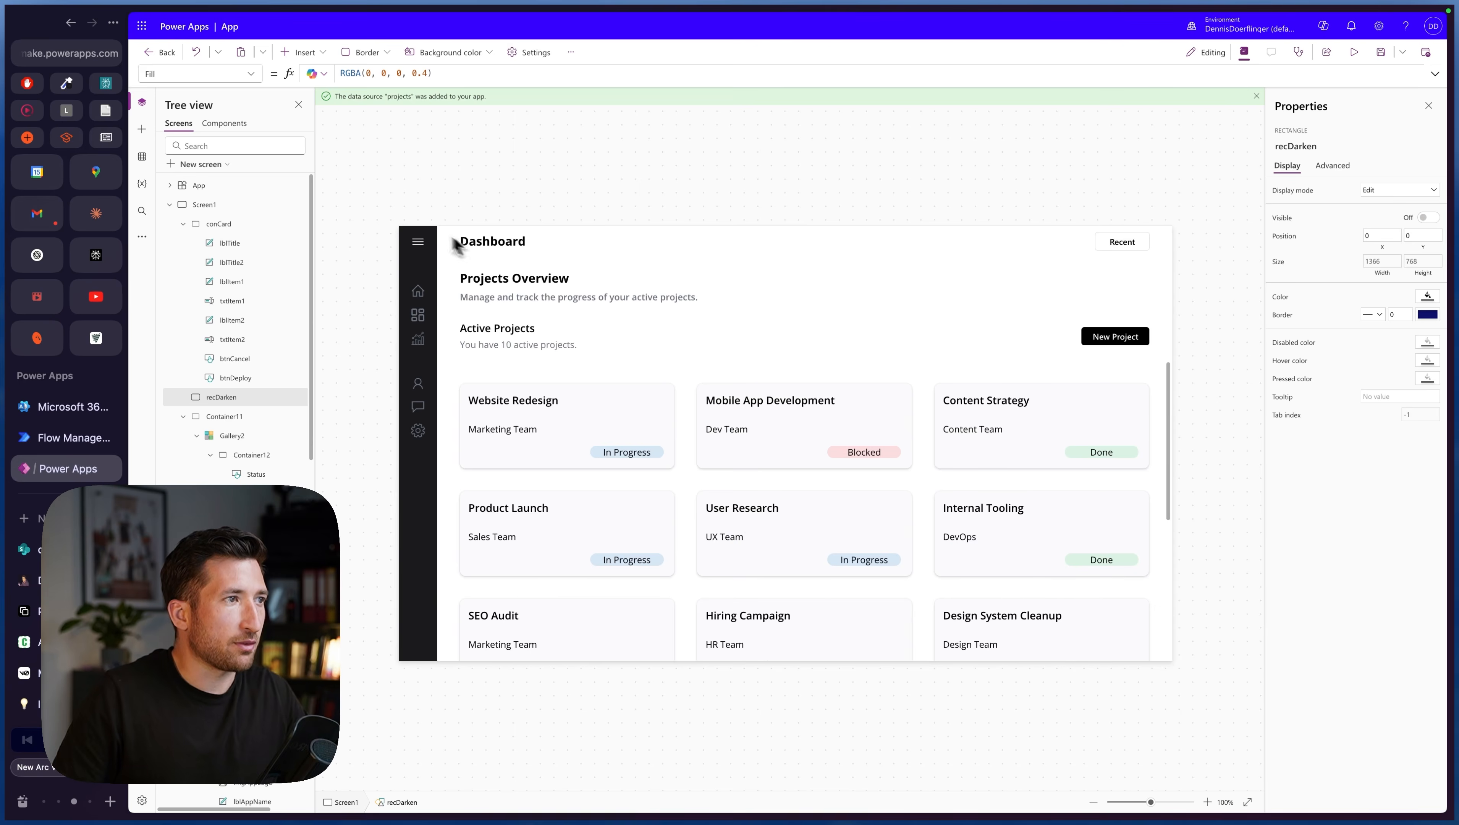
{"action": "left_click", "coordinate": [418, 241], "text": "alt"}
{"action": "left_click", "coordinate": [522, 244], "text": "alt"}
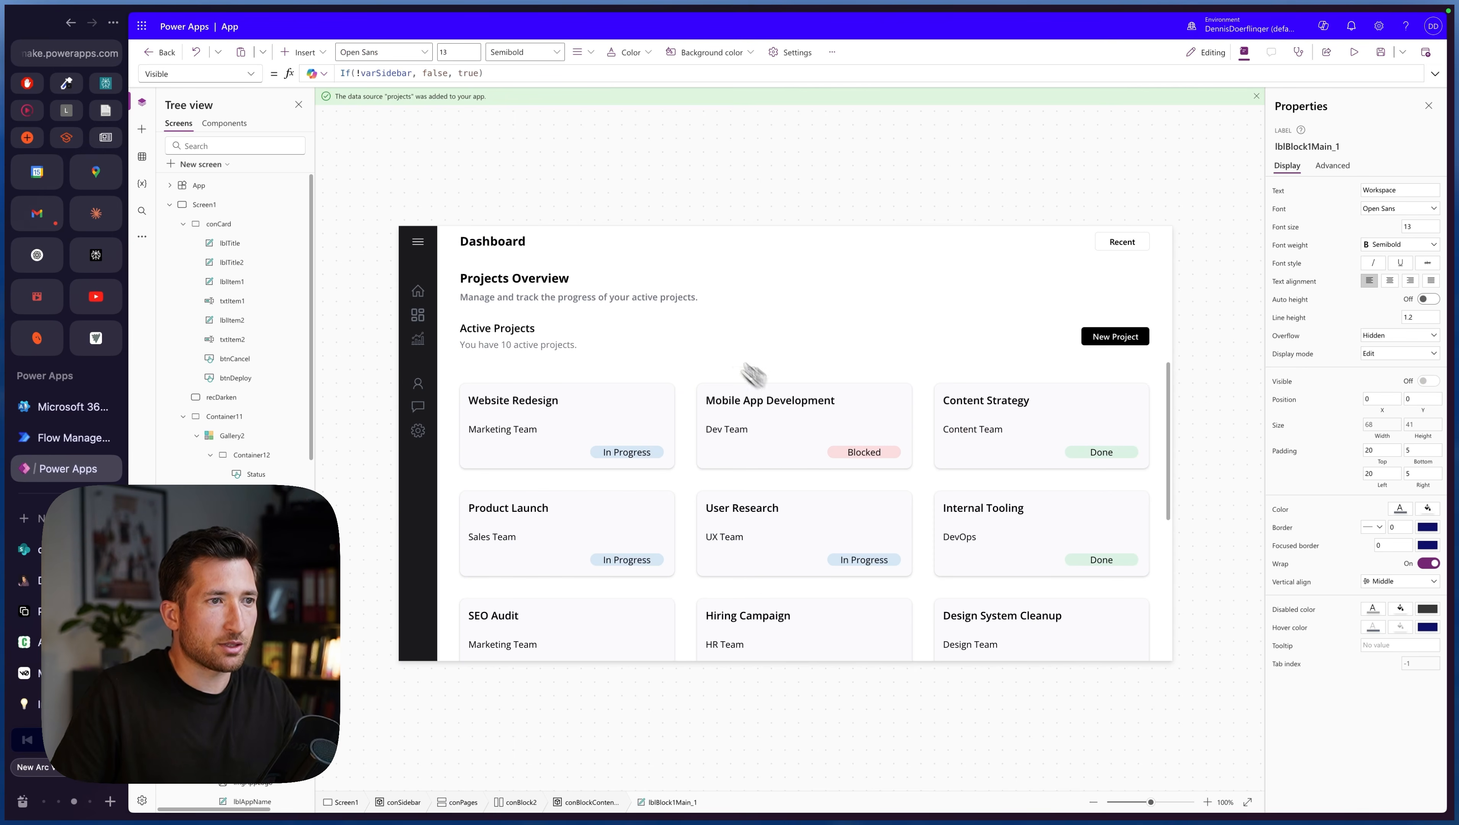
- Review the project cards throughout the gallery and check the Create Project popup once more with New Project and Cancel
{"action": "scroll", "coordinate": [675, 427], "scroll_direction": "down", "scroll_amount": 5}
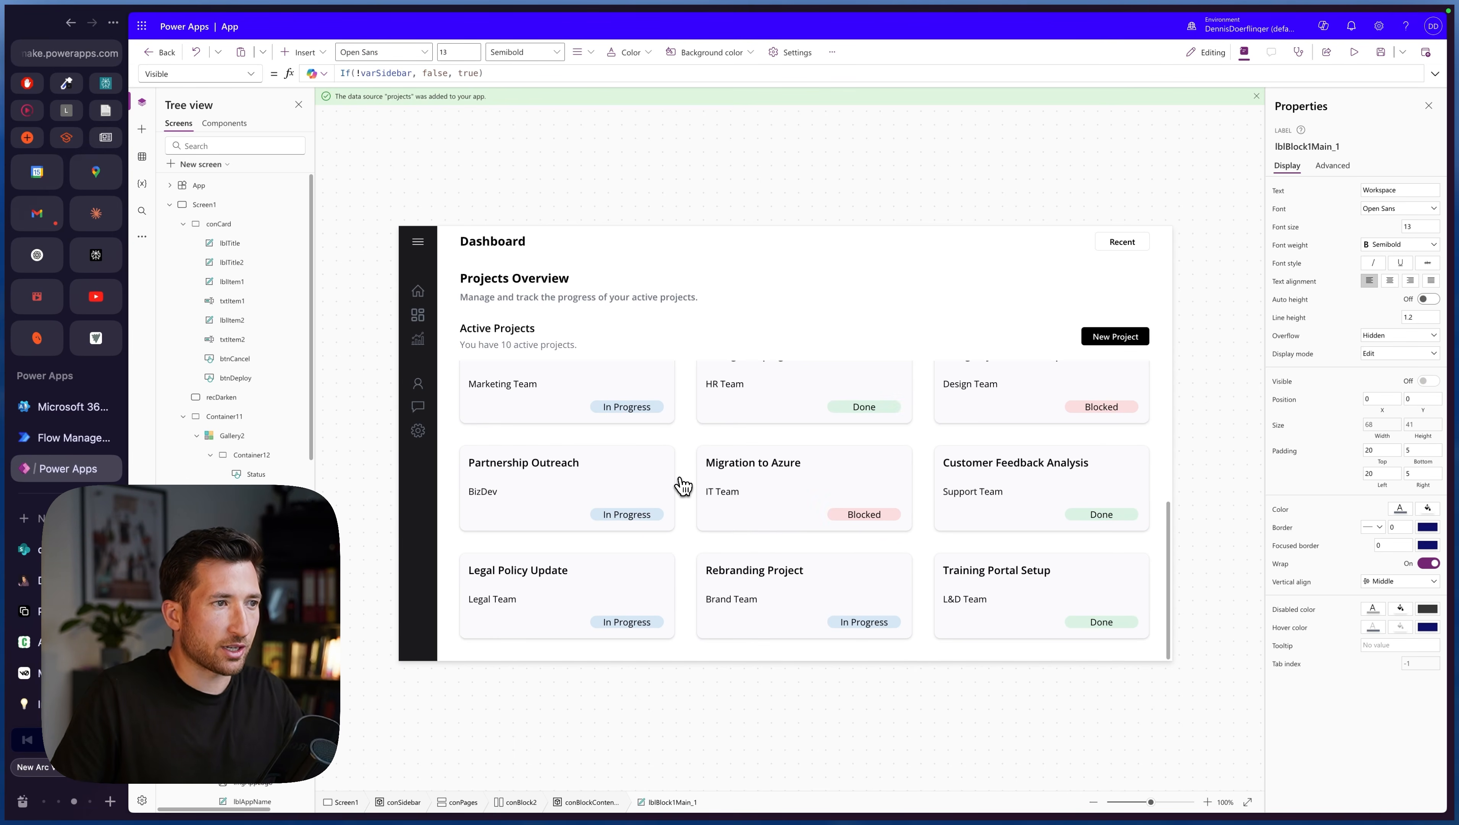
{"action": "scroll", "coordinate": [683, 485], "scroll_direction": "up", "scroll_amount": 5}
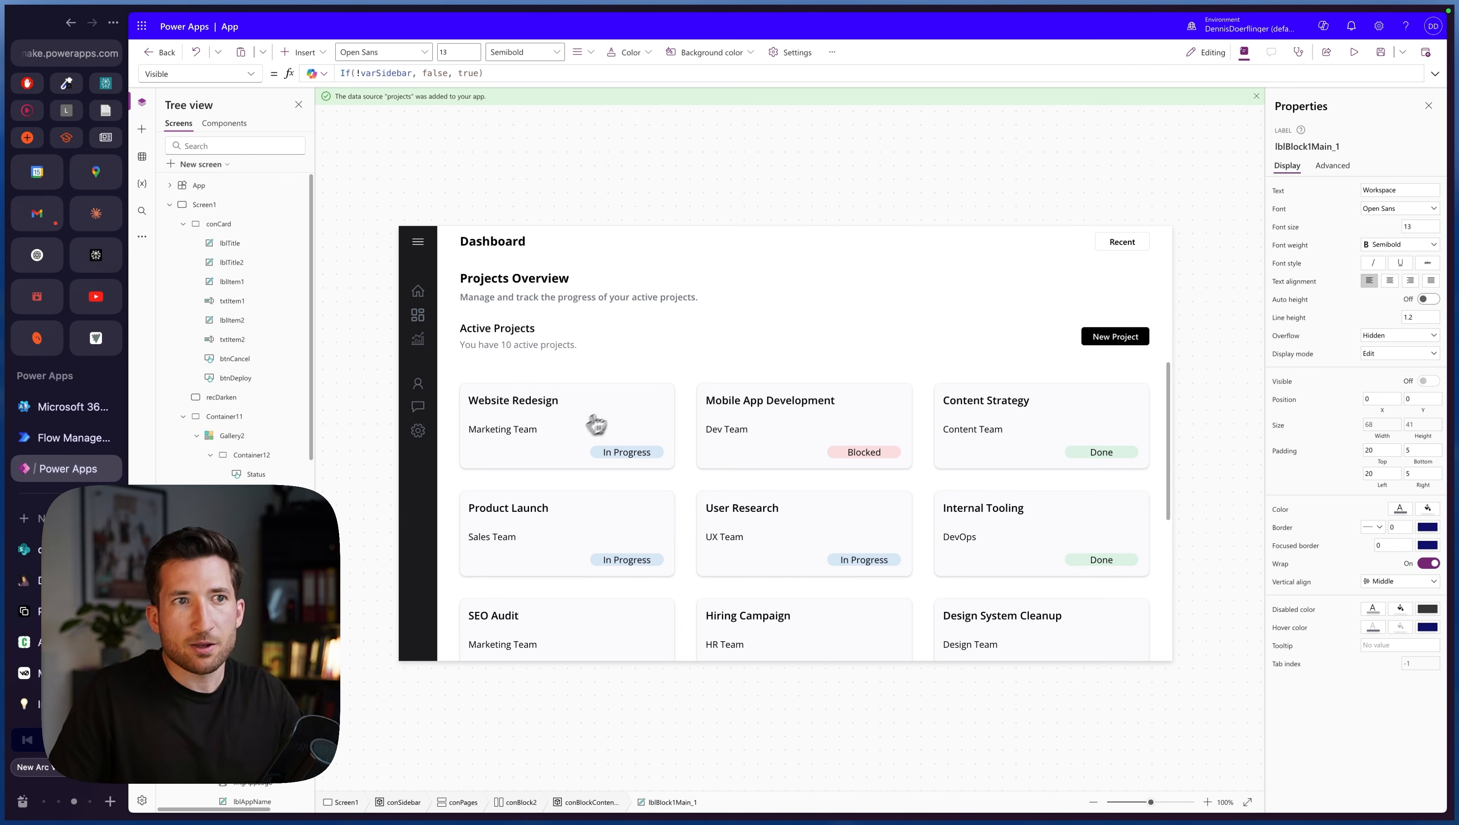
{"action": "left_click", "coordinate": [1130, 348]}
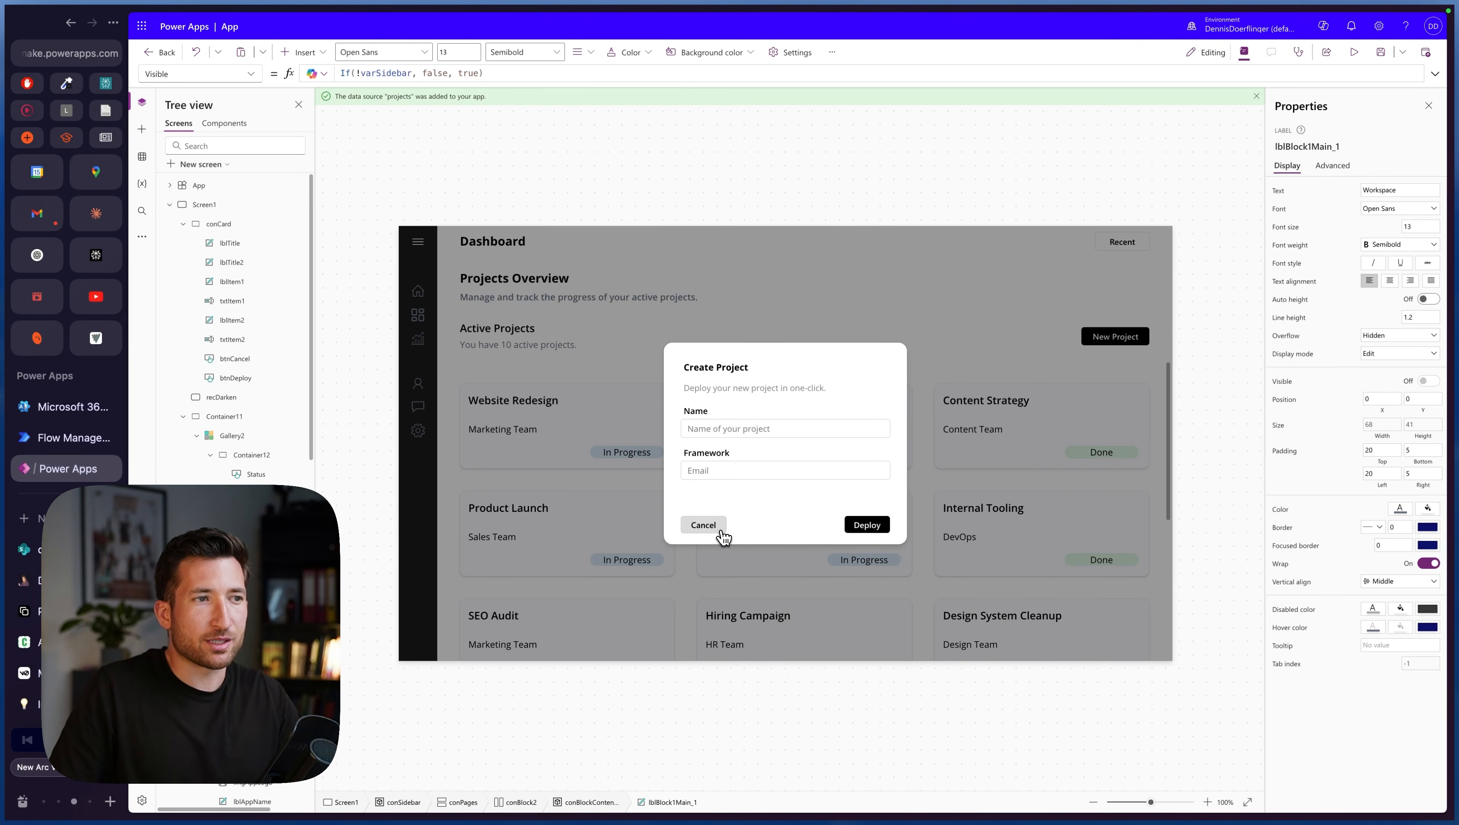
{"action": "left_click", "coordinate": [704, 524]}
{"action": "scroll", "coordinate": [865, 431], "scroll_direction": "down", "scroll_amount": 2}
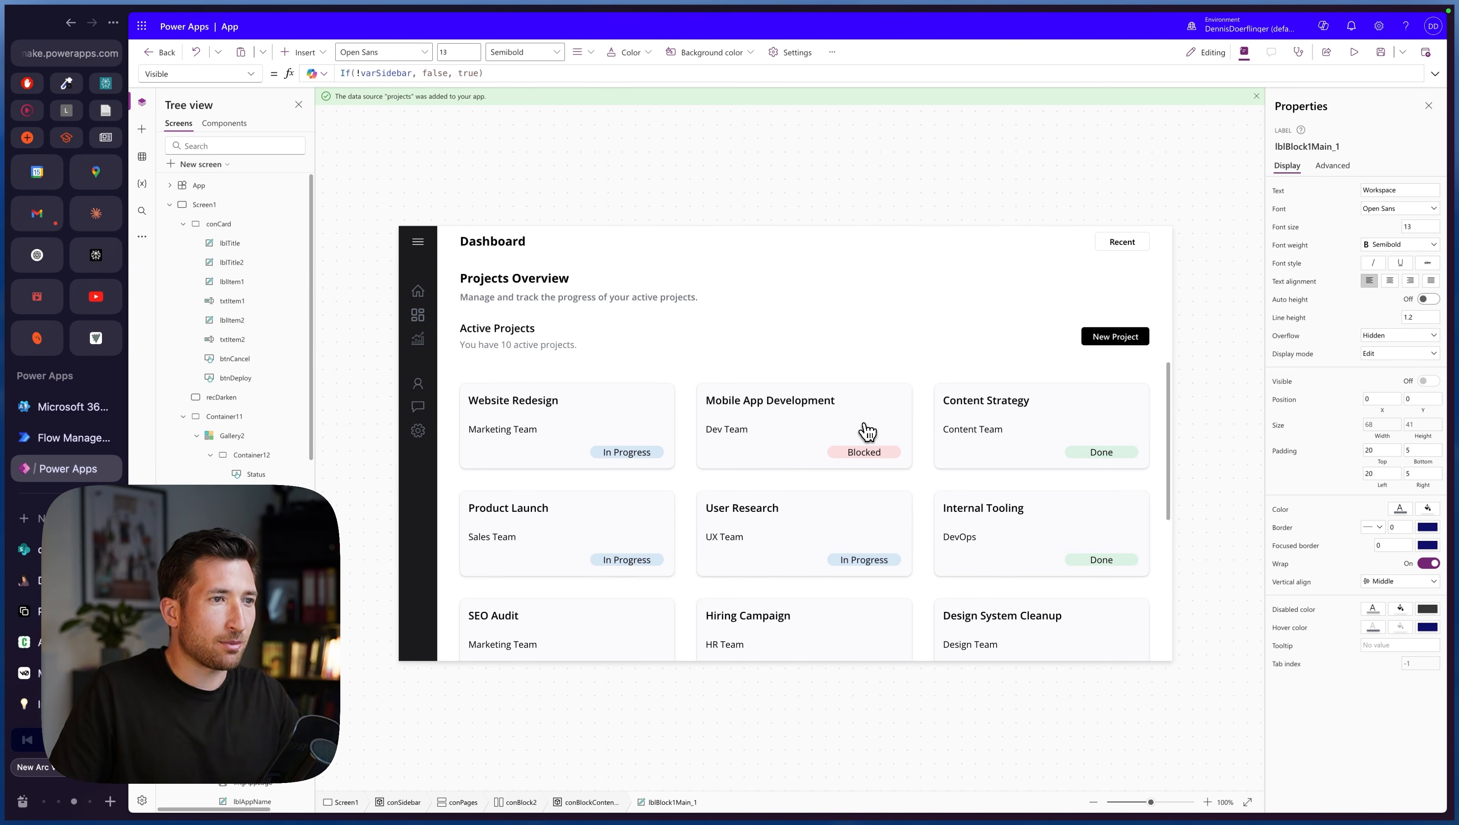